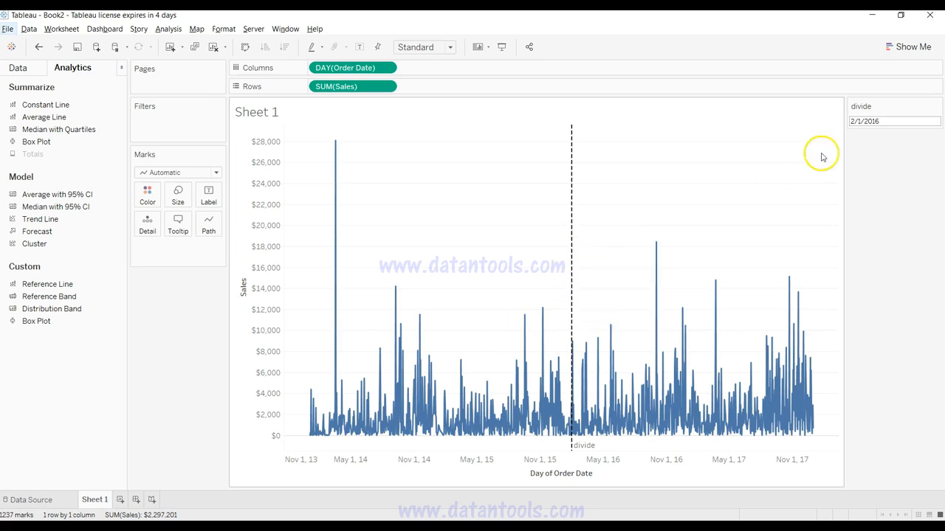
# Step: Set the divide parameter to 7/1/2015 and check the reference line's date on the chart
pyautogui.click(877, 120)
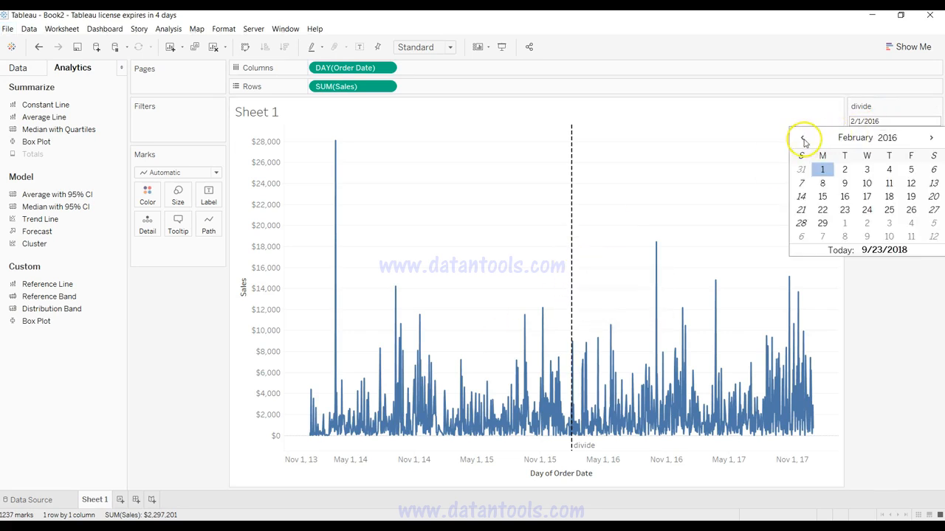
pyautogui.click(804, 139)
pyautogui.click(804, 139)
pyautogui.click(804, 139)
pyautogui.click(803, 139)
pyautogui.click(804, 138)
pyautogui.click(804, 138)
pyautogui.click(804, 138)
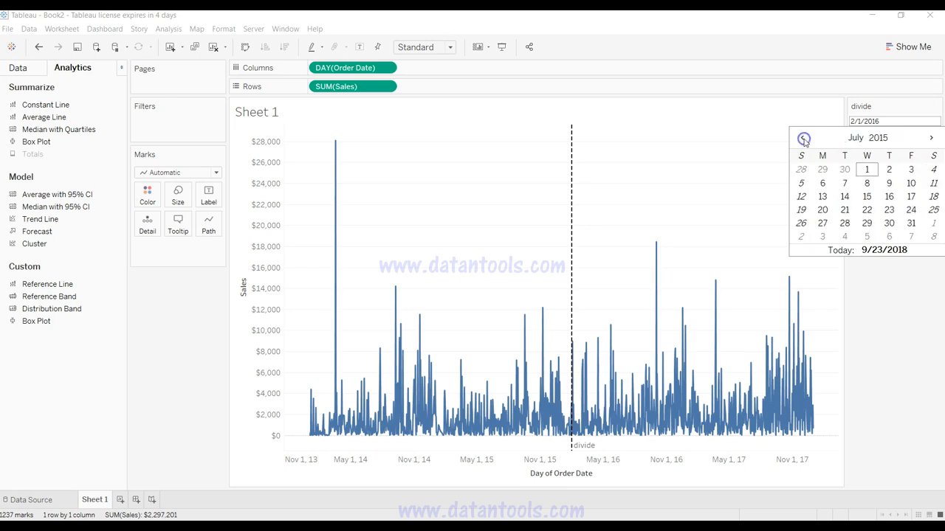
pyautogui.click(866, 170)
pyautogui.moveTo(499, 236)
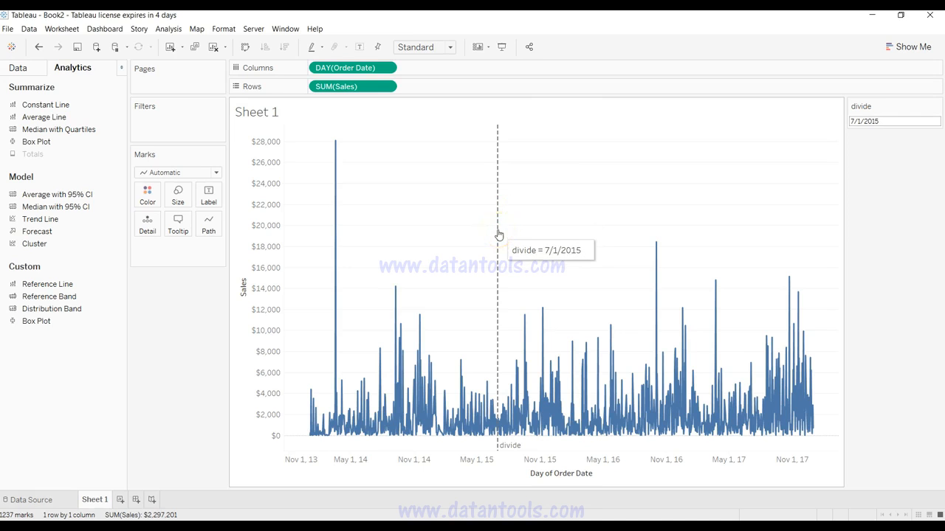
pyautogui.click(496, 288)
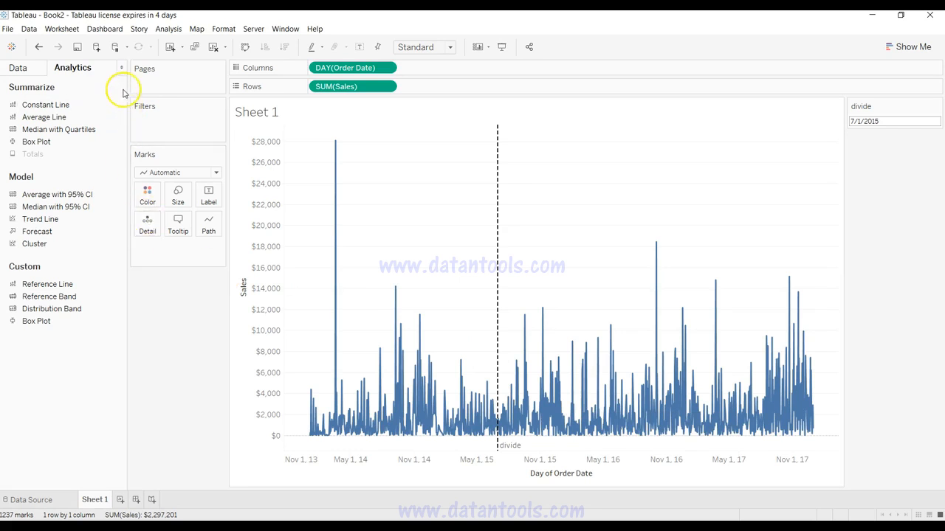
# Step: Start a new calculated field and name it Product Launch Date
pyautogui.click(42, 66)
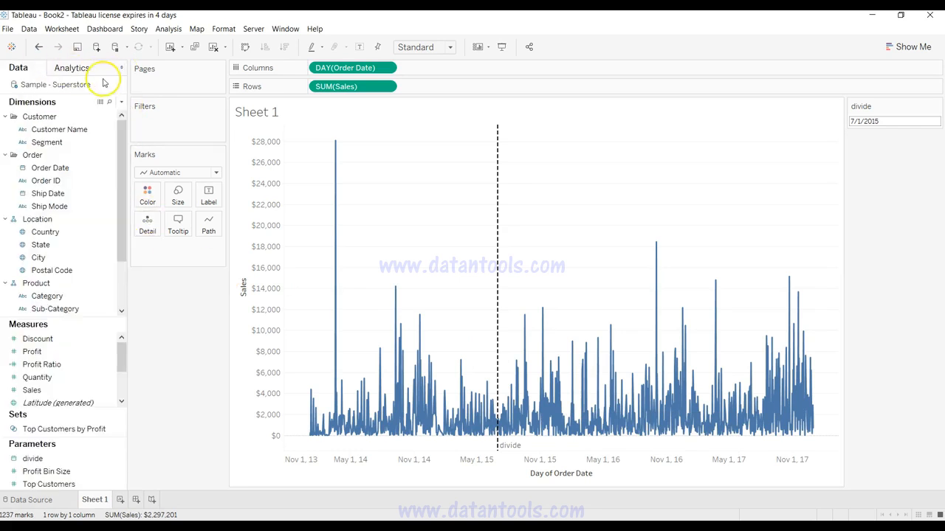
pyautogui.click(122, 104)
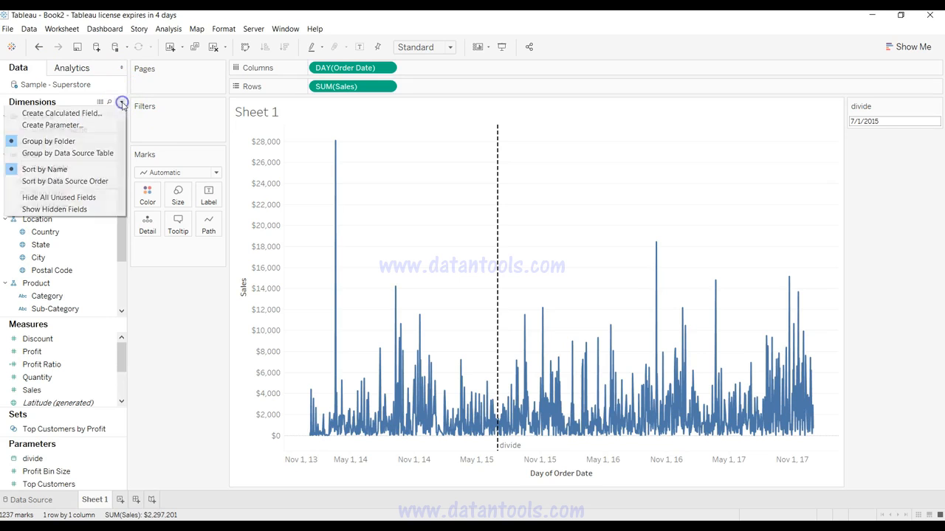
pyautogui.click(112, 109)
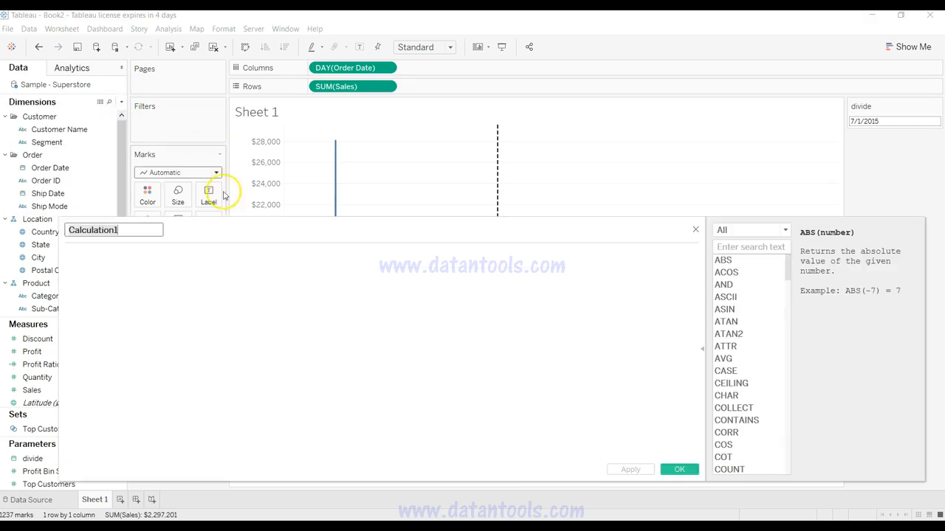
pyautogui.moveTo(221, 224); pyautogui.dragTo(480, 291)
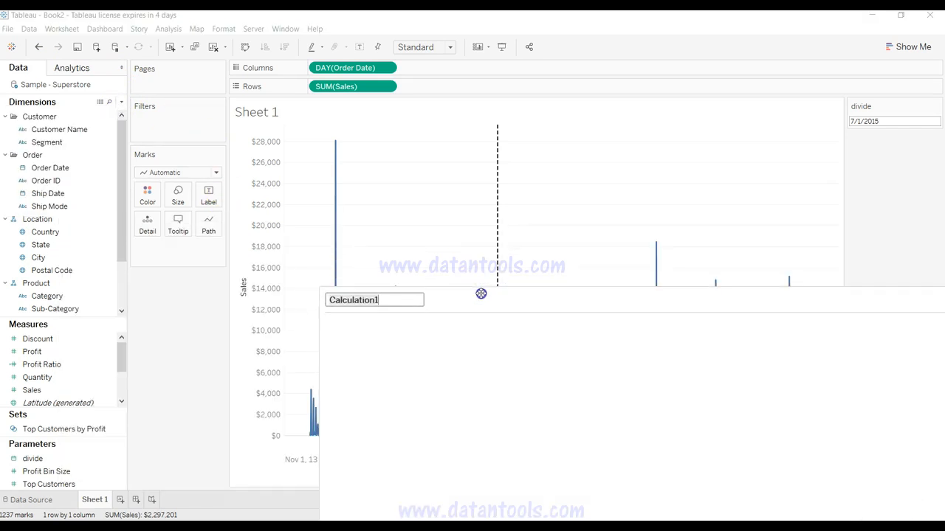
pyautogui.moveTo(498, 253)
pyautogui.hotkey('ctrl', 'a')
pyautogui.write('Produc')
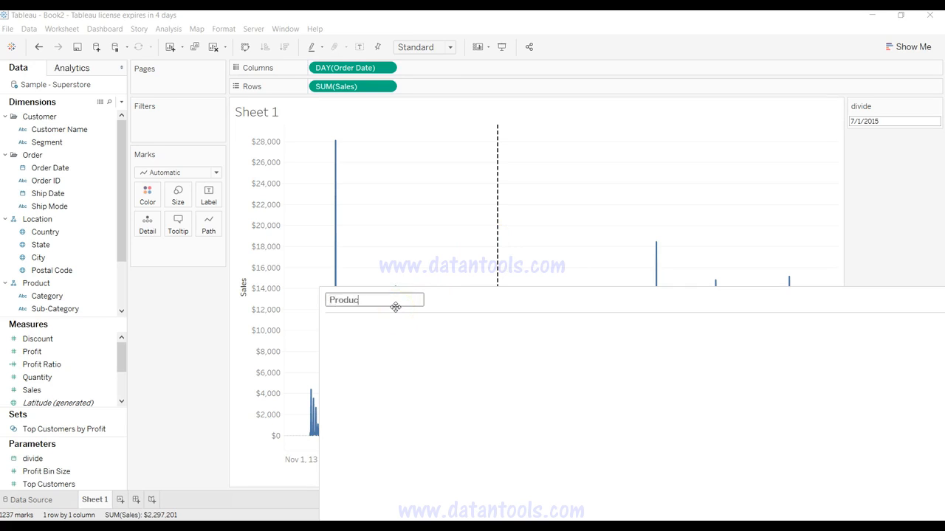
pyautogui.write('t Launch Date')
# Step: Define the Product Launch Date formula as [divide] <= [Order Date] and save the calculated field
pyautogui.click(398, 339)
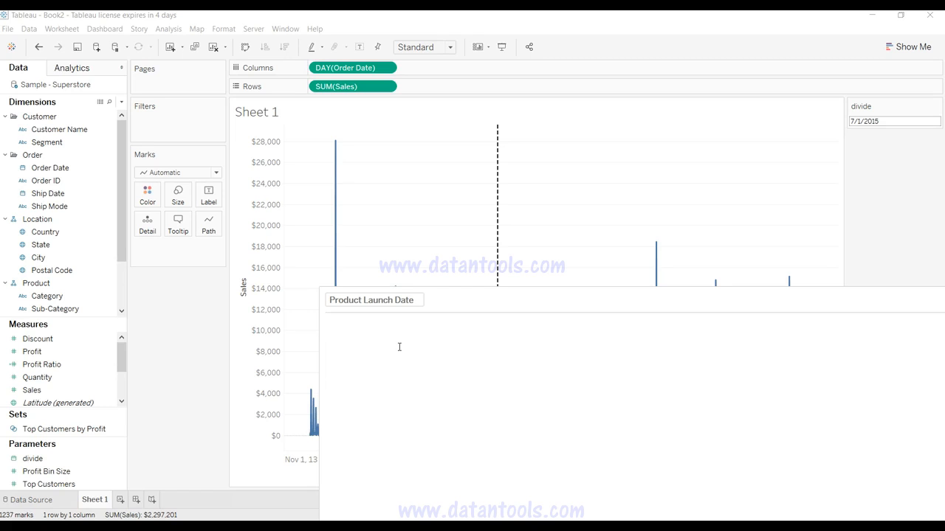
pyautogui.click(399, 347)
pyautogui.write('divi')
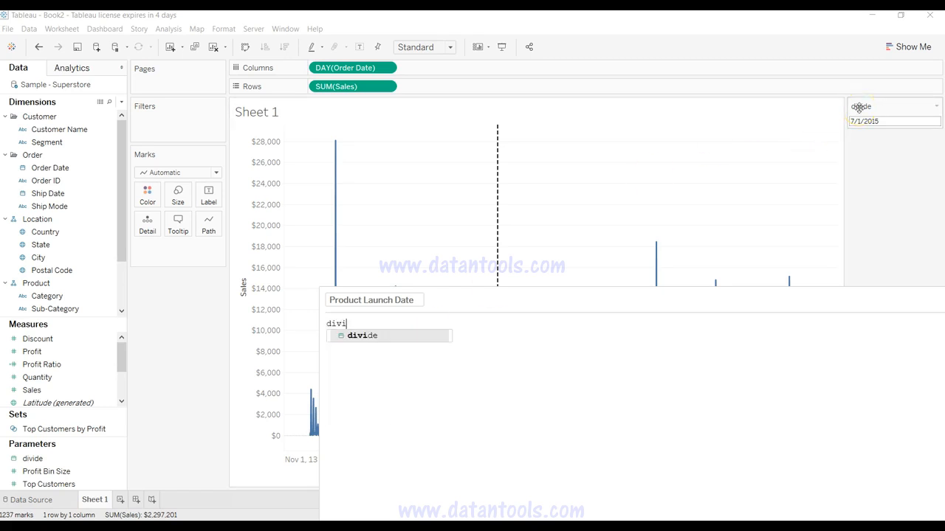
pyautogui.press('Return')
pyautogui.write('<=')
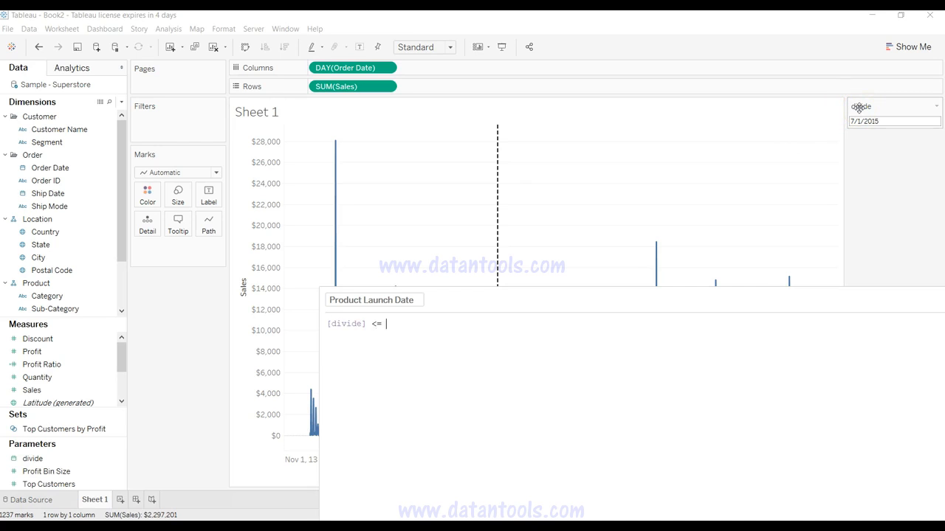
pyautogui.write(' ord')
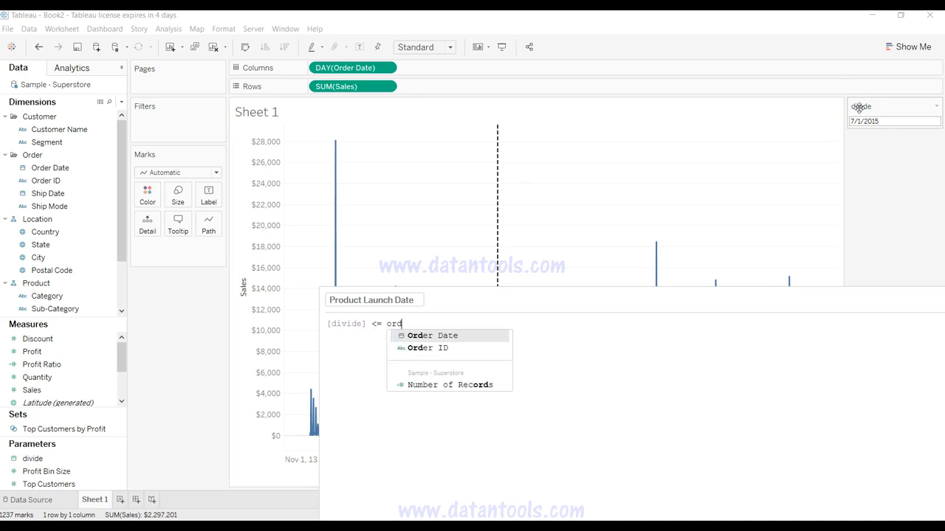
pyautogui.press('Return')
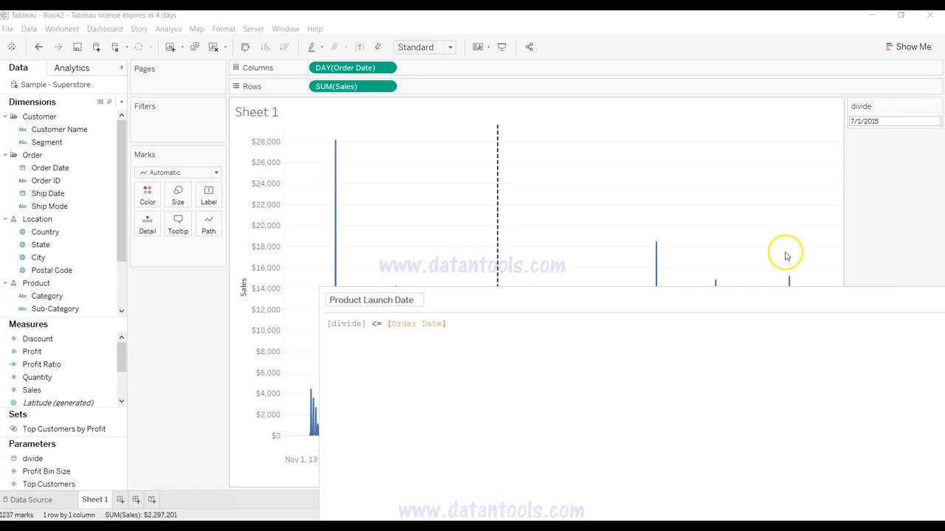
pyautogui.moveTo(780, 300); pyautogui.dragTo(665, 185)
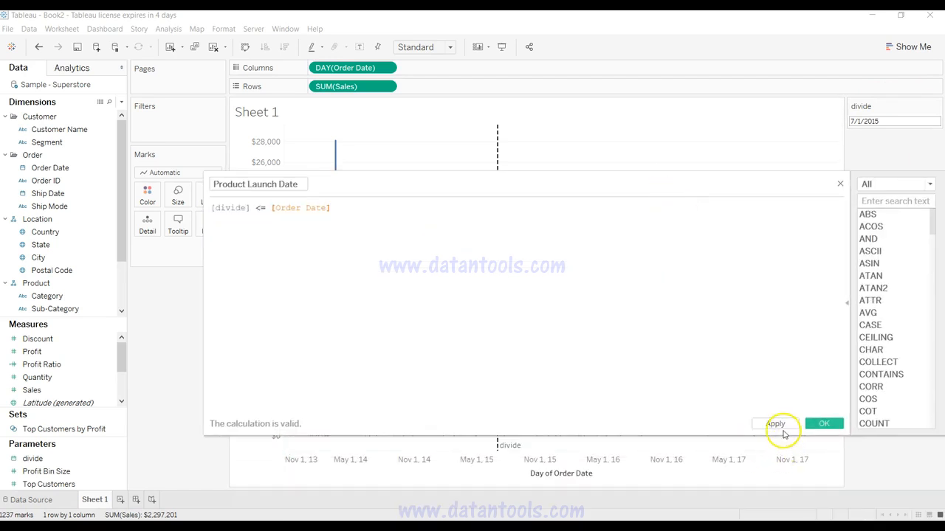
pyautogui.click(776, 425)
pyautogui.click(824, 423)
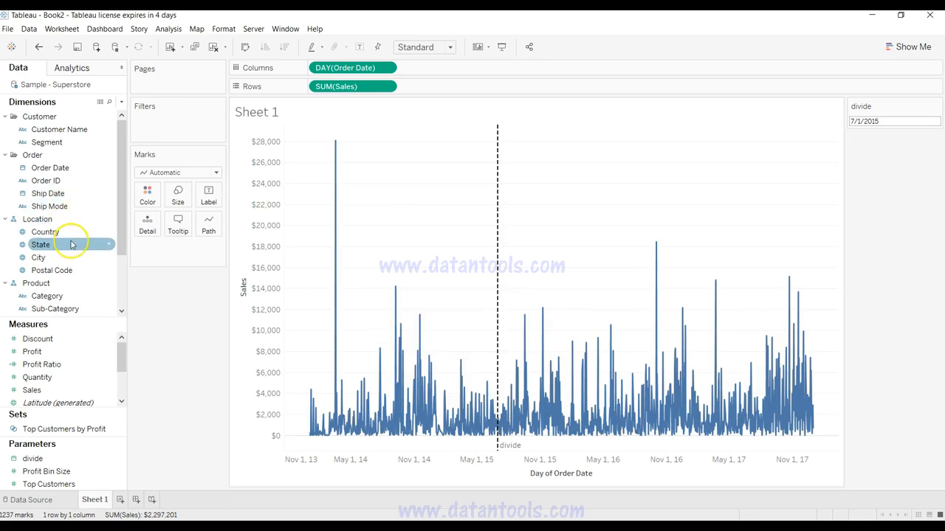
# Step: Color the sales line by the Product Launch Date field
pyautogui.moveTo(122, 190); pyautogui.dragTo(127, 290)
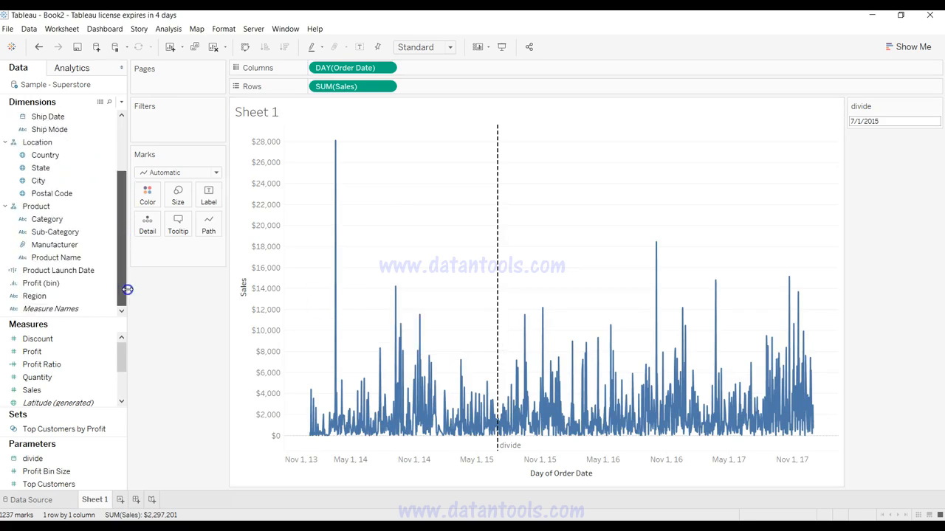
pyautogui.click(90, 269)
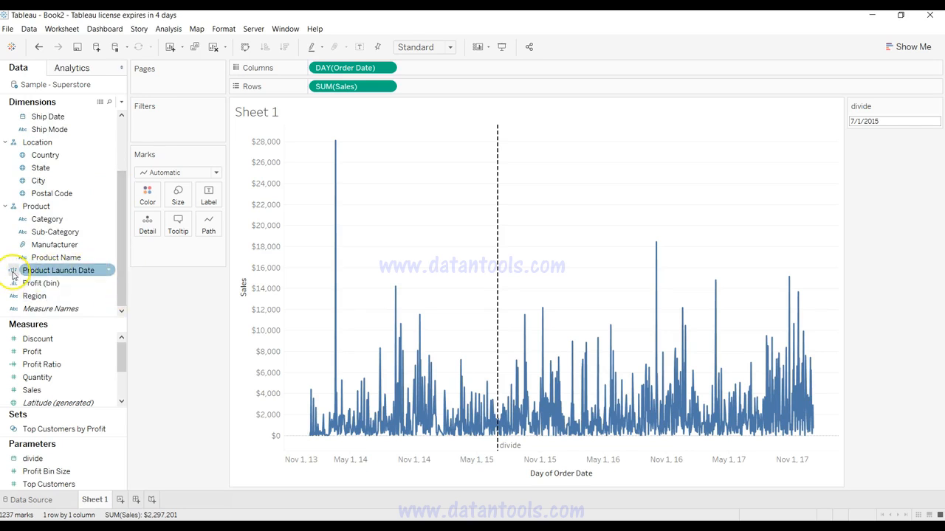
pyautogui.moveTo(49, 273); pyautogui.dragTo(146, 195)
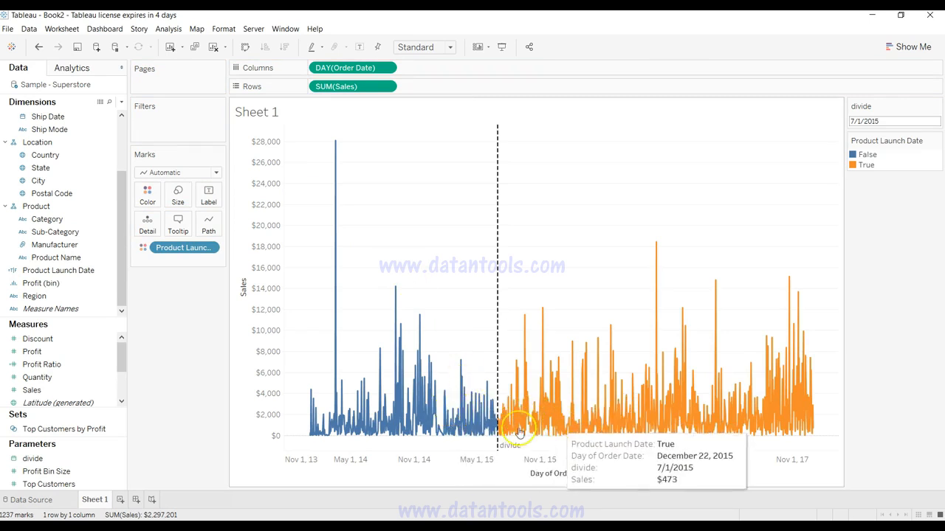
# Step: Assign red to False and green to True in the Product Launch Date colors
pyautogui.click(147, 195)
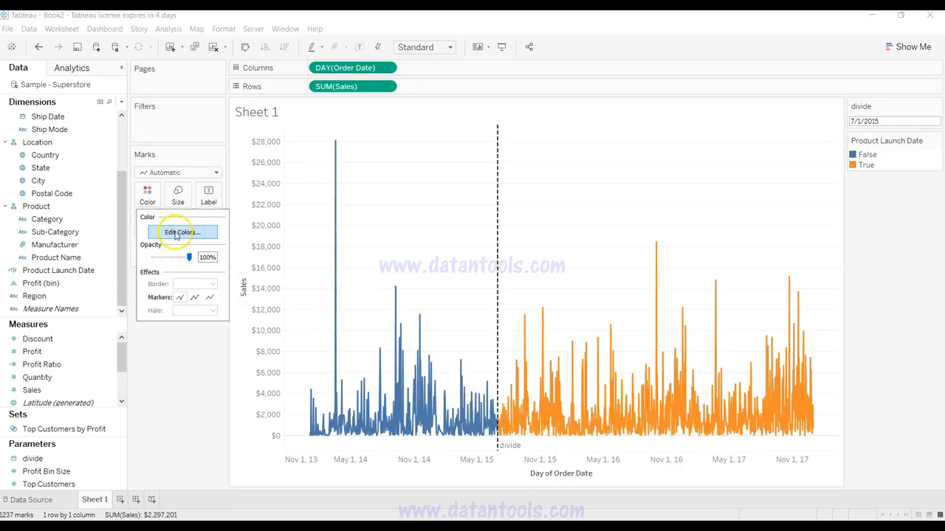
pyautogui.click(181, 231)
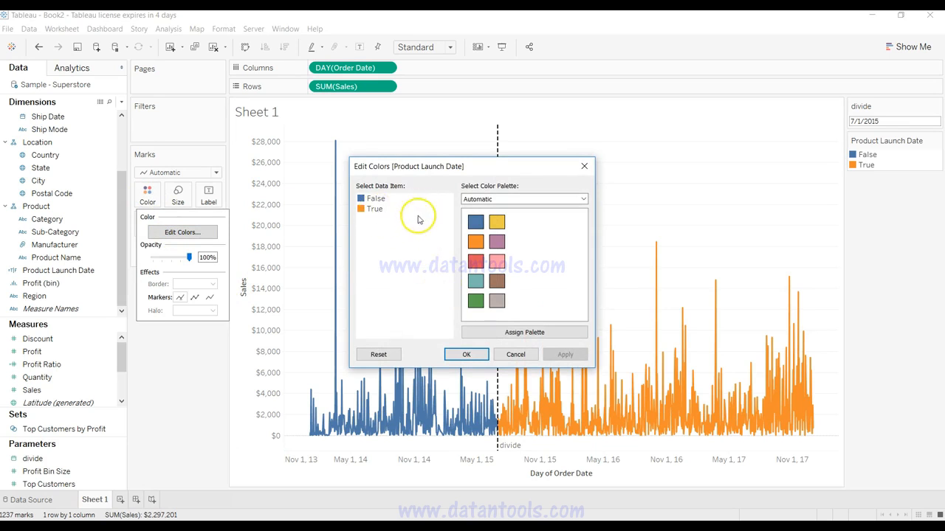
pyautogui.click(375, 199)
pyautogui.click(376, 208)
pyautogui.click(376, 198)
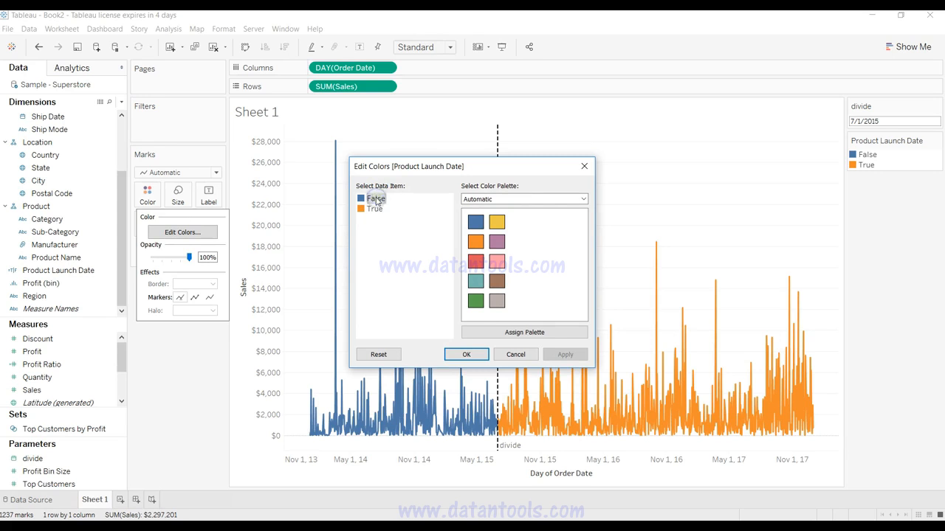
pyautogui.click(476, 261)
pyautogui.click(372, 208)
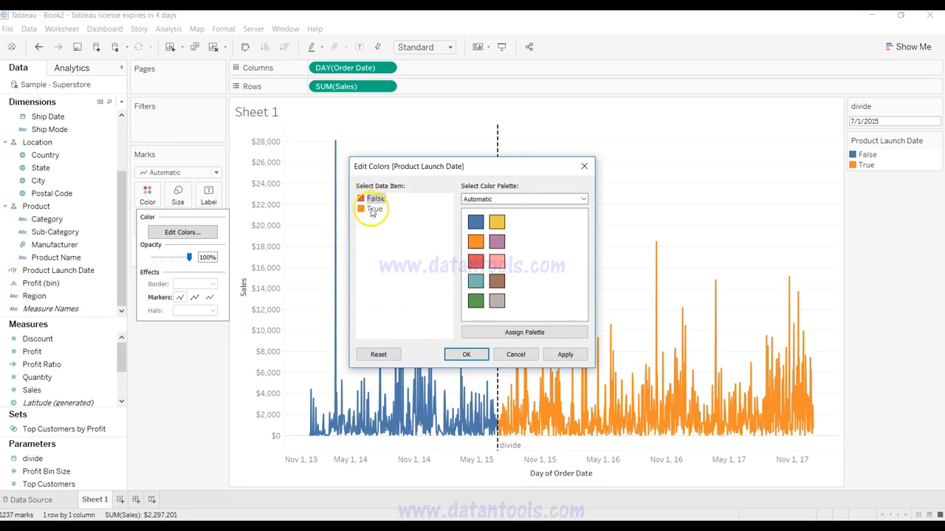
pyautogui.click(472, 314)
pyautogui.click(475, 301)
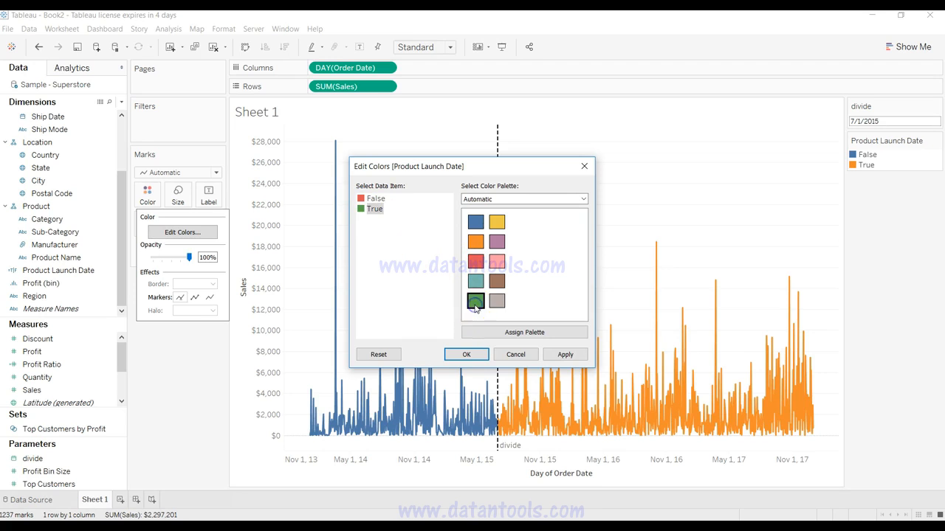
pyautogui.click(566, 356)
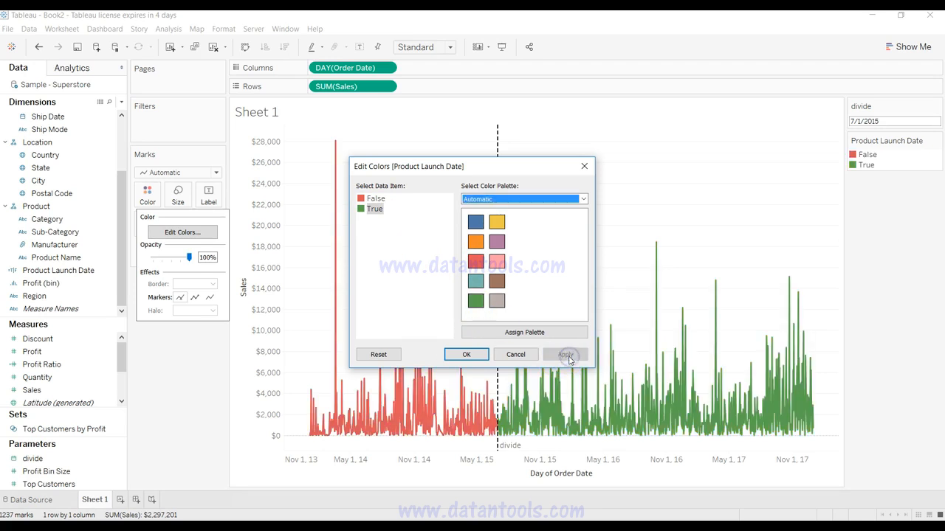
pyautogui.click(469, 355)
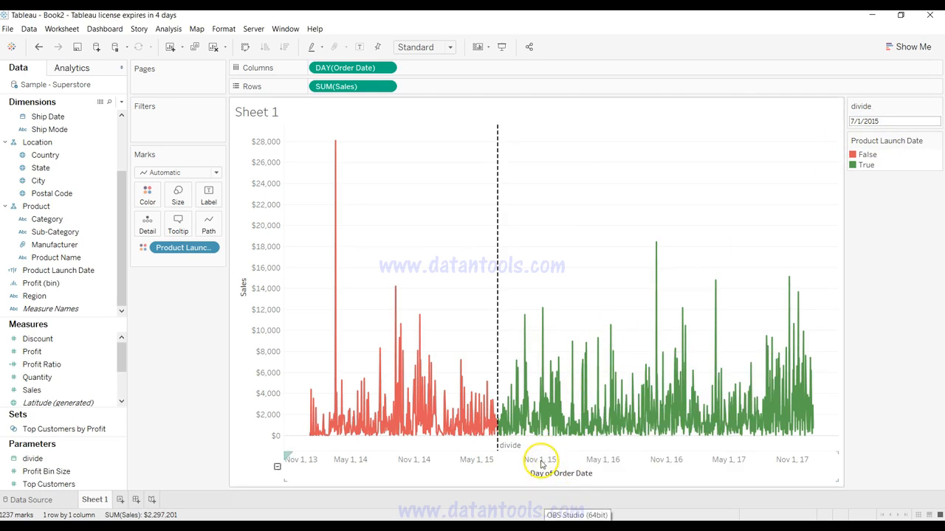
# Step: Set the divide parameter to 11/1/2015
pyautogui.click(889, 121)
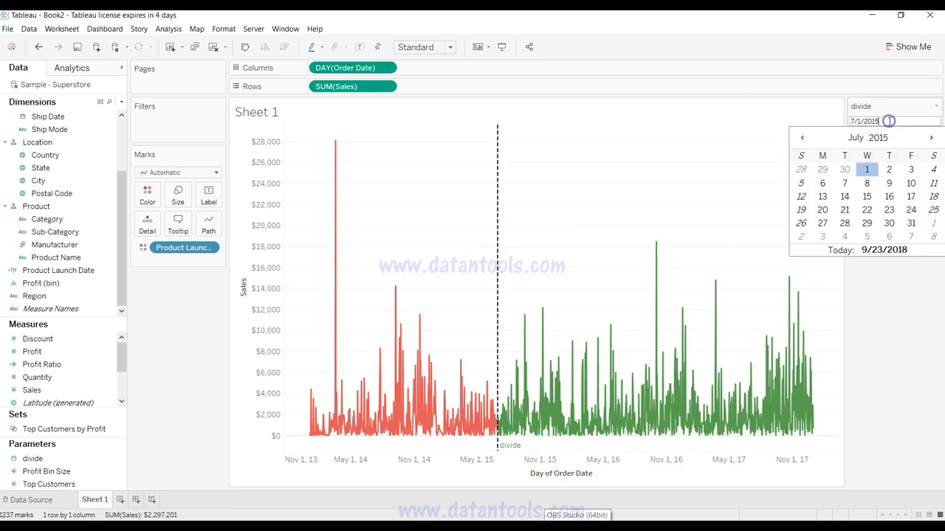
pyautogui.click(931, 137)
pyautogui.click(931, 138)
pyautogui.click(931, 137)
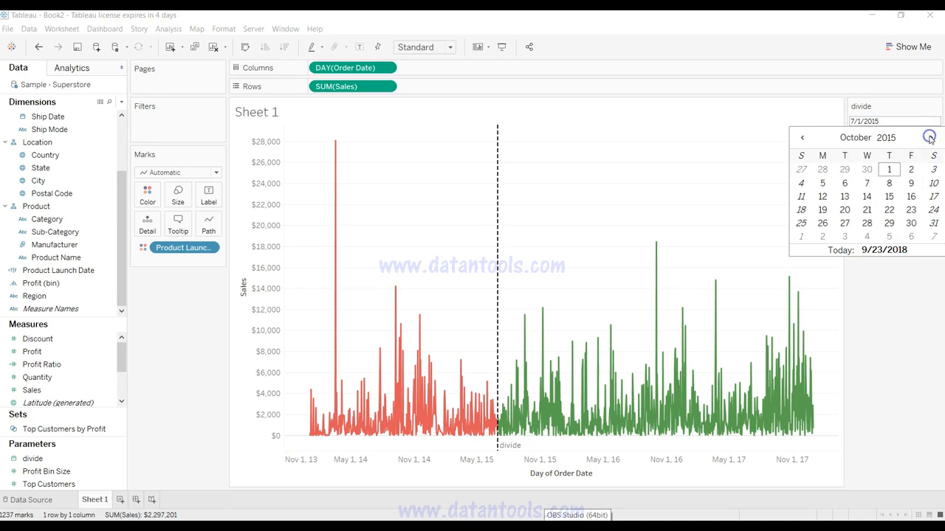
pyautogui.click(930, 137)
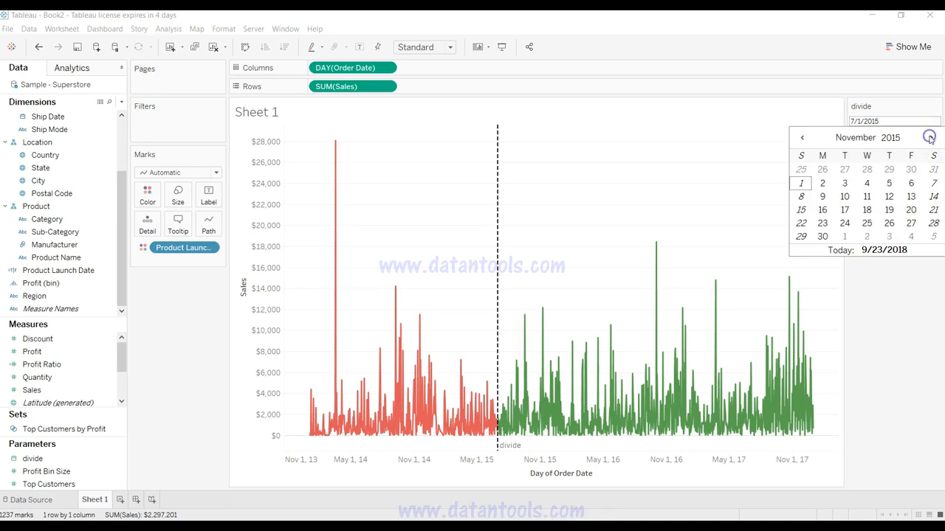
pyautogui.click(801, 183)
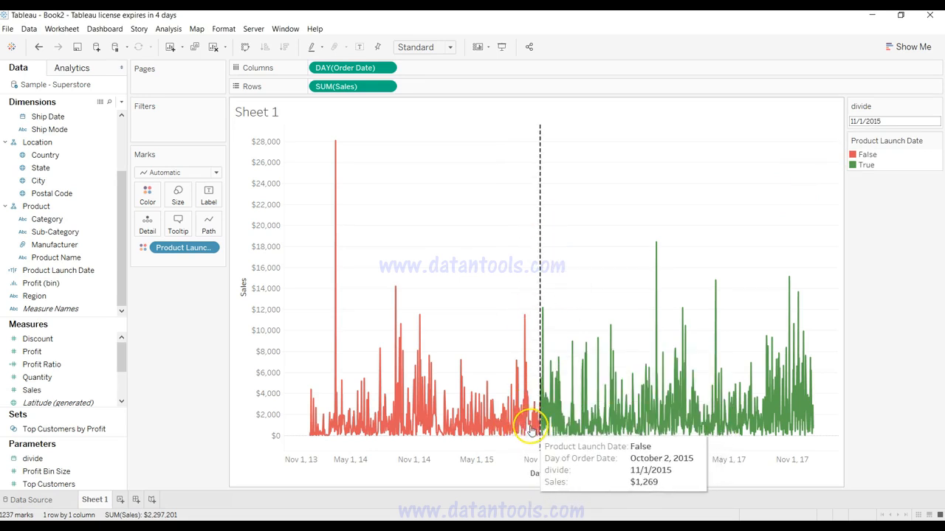
# Step: Set the divide parameter to 5/1/2016
pyautogui.click(905, 118)
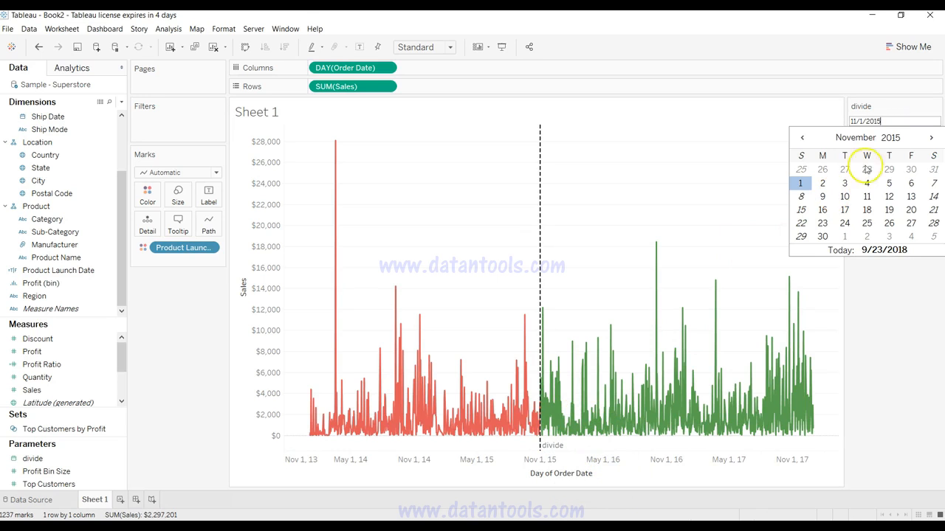
pyautogui.click(930, 137)
pyautogui.click(931, 137)
pyautogui.click(931, 137)
pyautogui.click(931, 138)
pyautogui.click(932, 138)
pyautogui.click(931, 138)
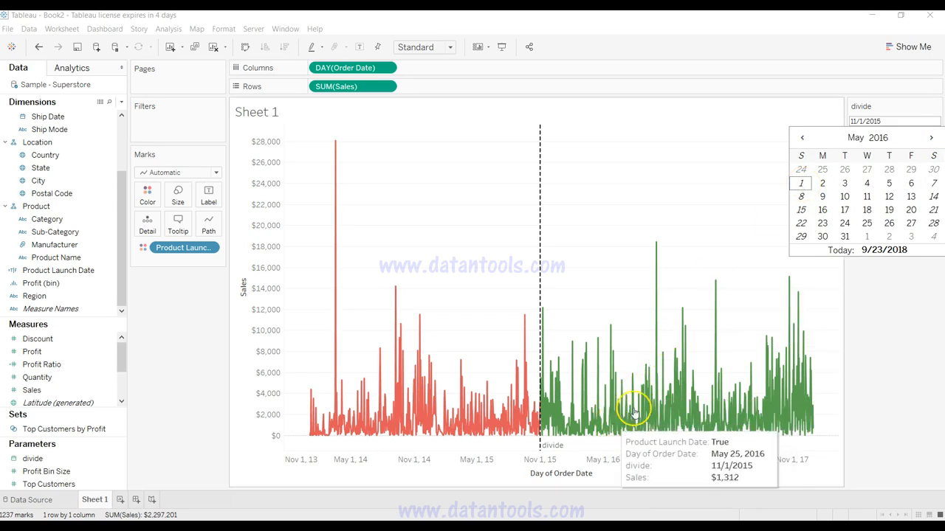
pyautogui.click(802, 185)
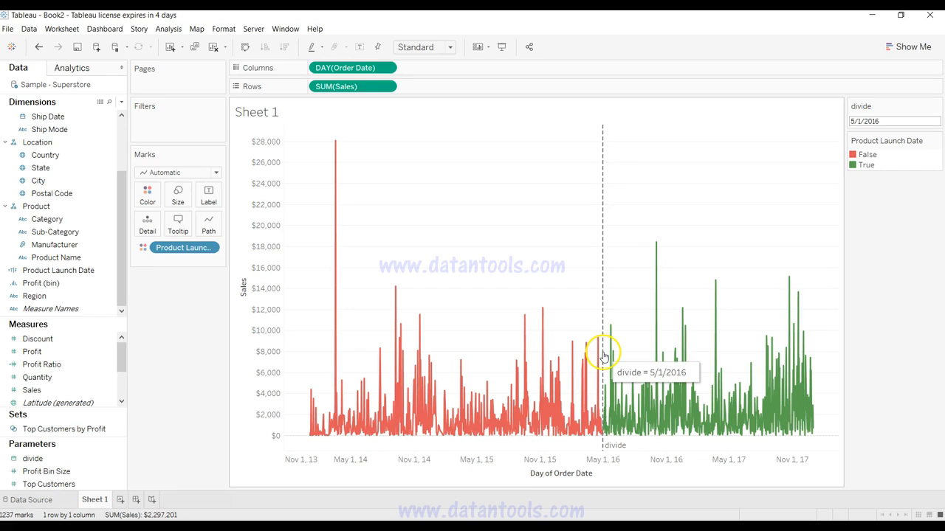
# Step: Add a new blank worksheet to the workbook
pyautogui.press('alt')
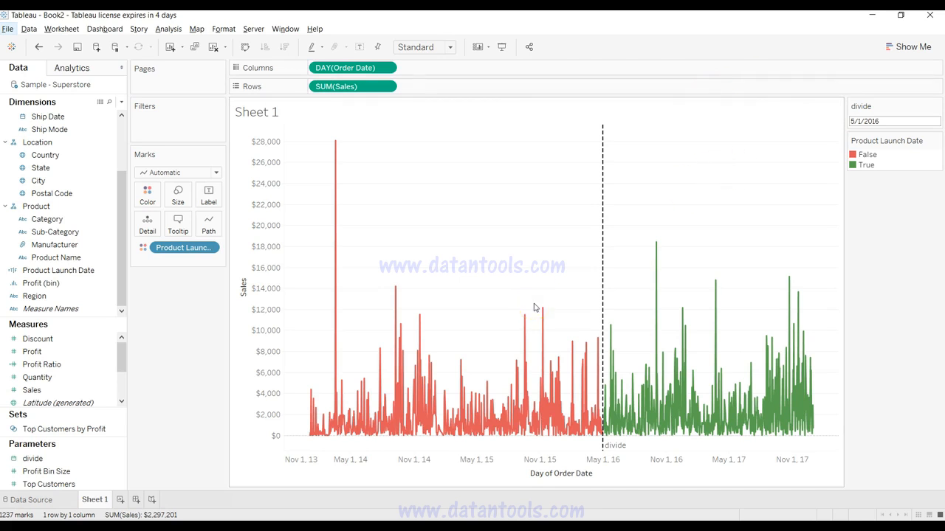
pyautogui.click(123, 498)
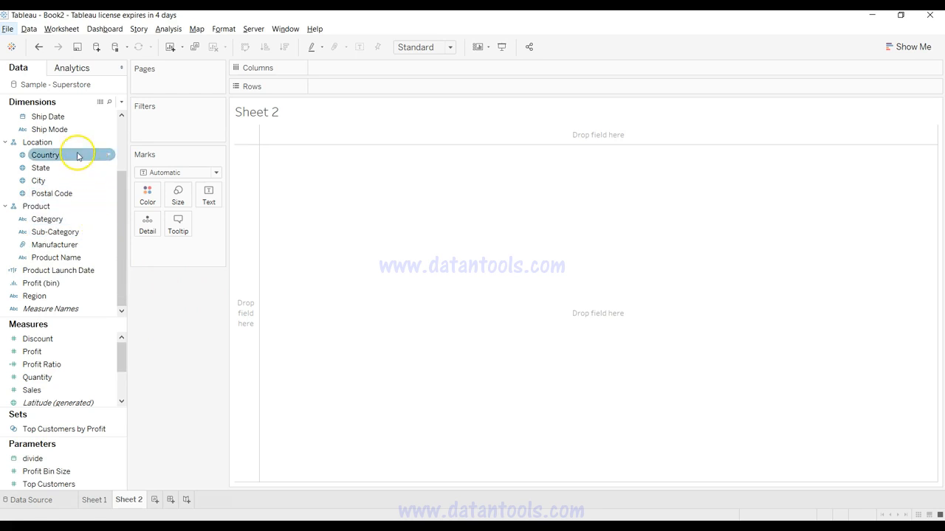
# Step: Build a bar chart of total Sales by product Category on the new sheet
pyautogui.moveTo(82, 390); pyautogui.dragTo(436, 90)
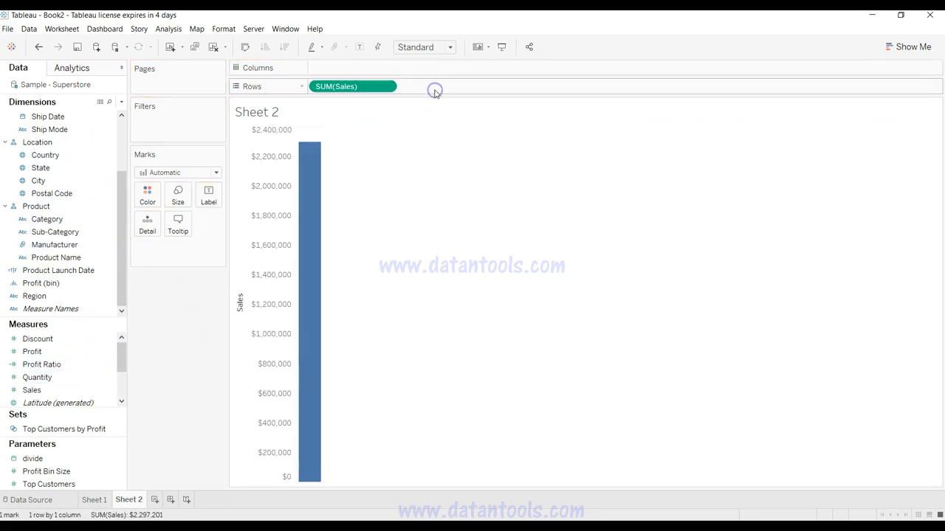
pyautogui.moveTo(47, 219); pyautogui.dragTo(335, 69)
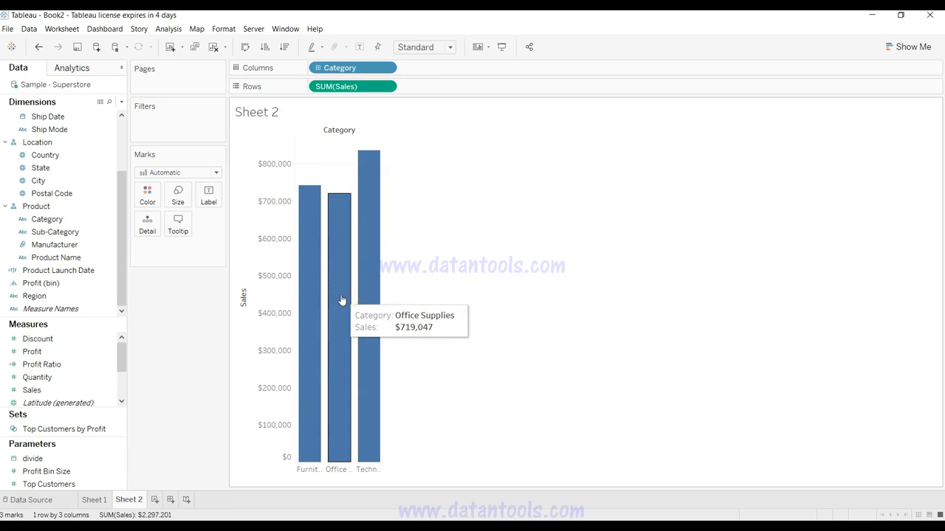
pyautogui.click(332, 344)
pyautogui.click(250, 385)
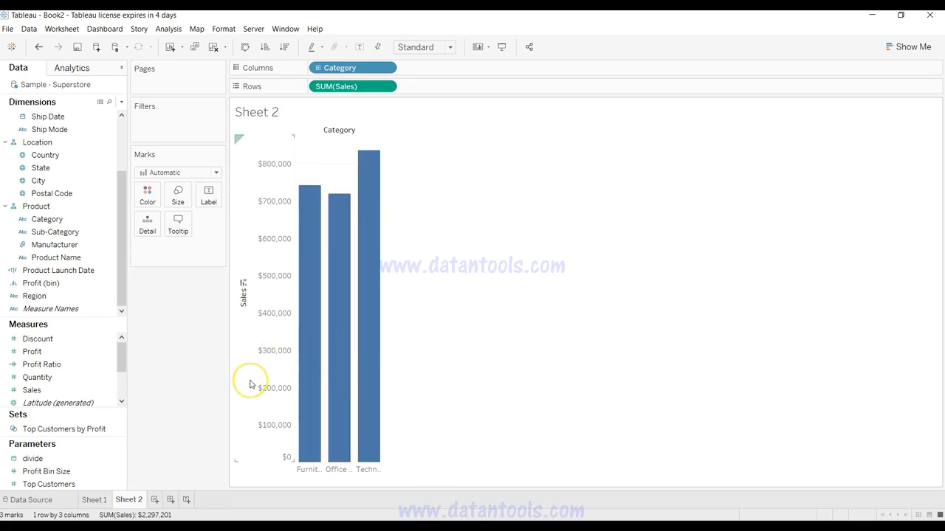
pyautogui.click(914, 113)
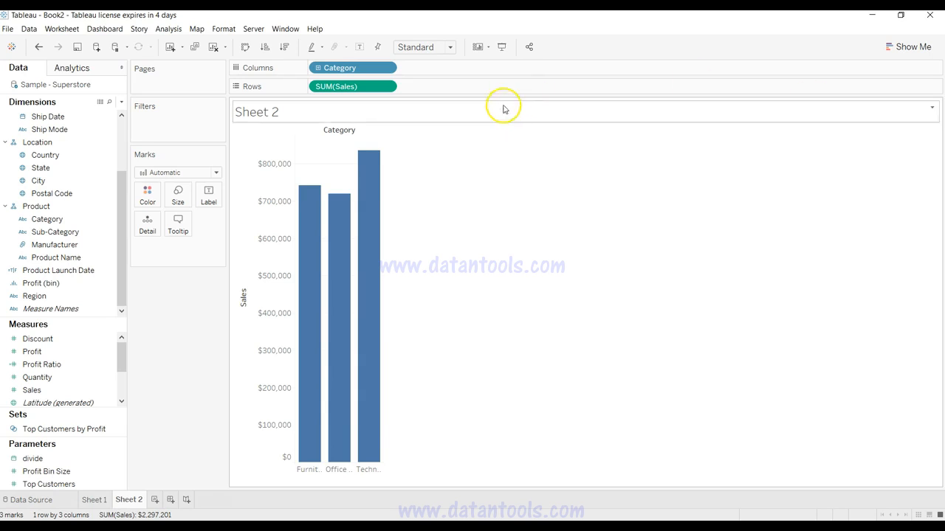
# Step: Start a new parameter named Sales Forecast, keeping the Float data type and Automatic display format
pyautogui.click(121, 105)
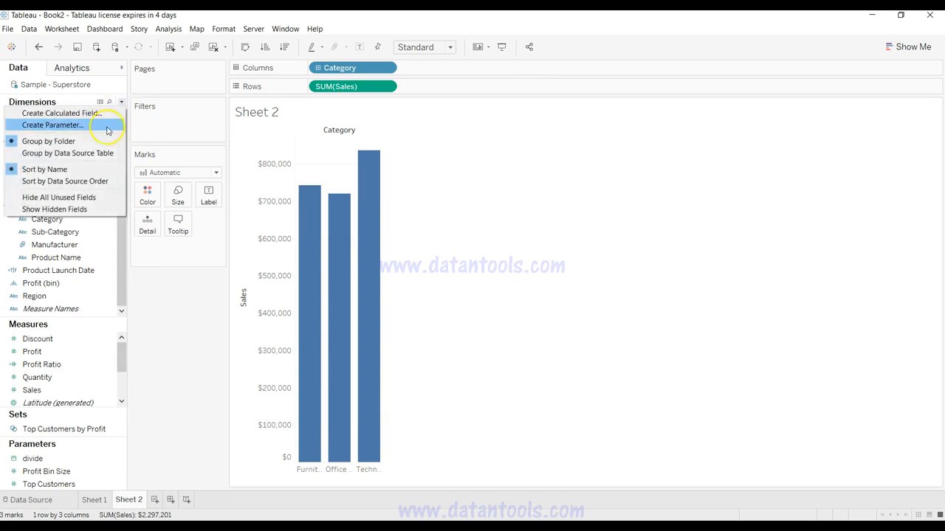
pyautogui.click(108, 130)
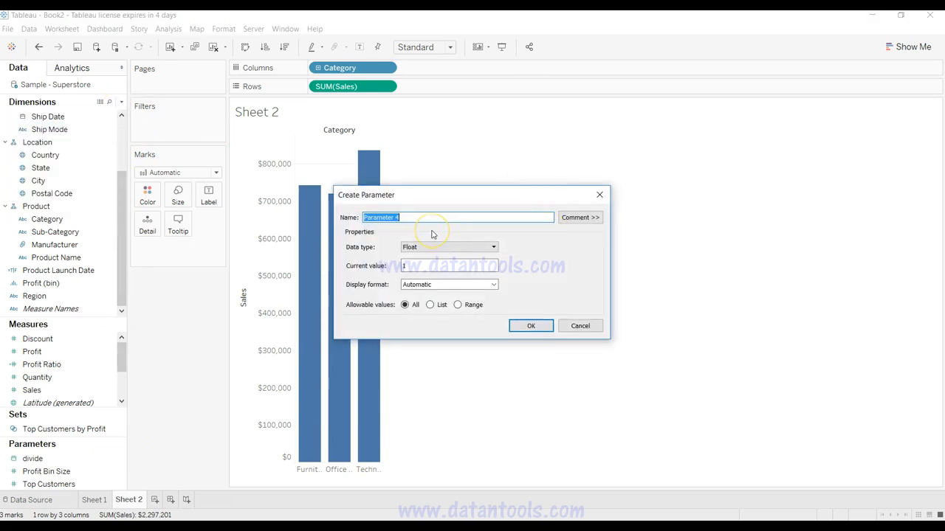
pyautogui.write('Sales Forecast')
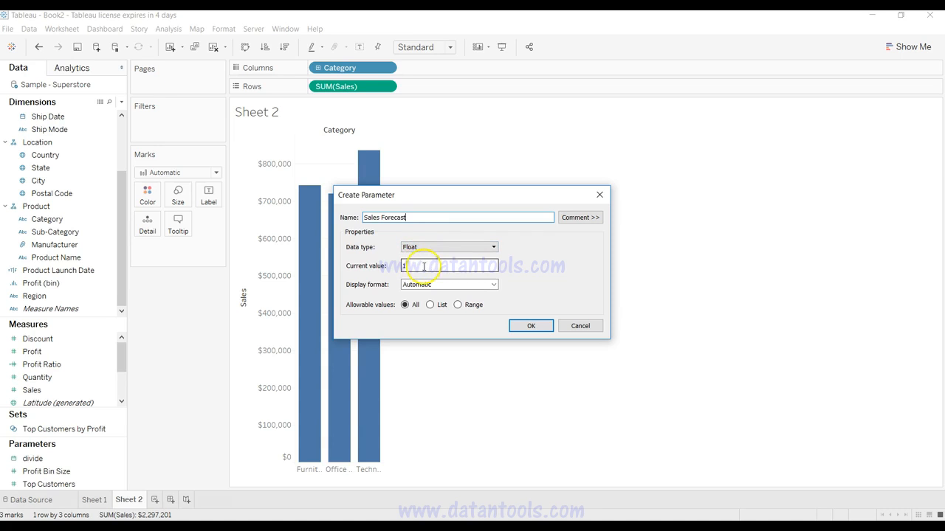
pyautogui.click(427, 286)
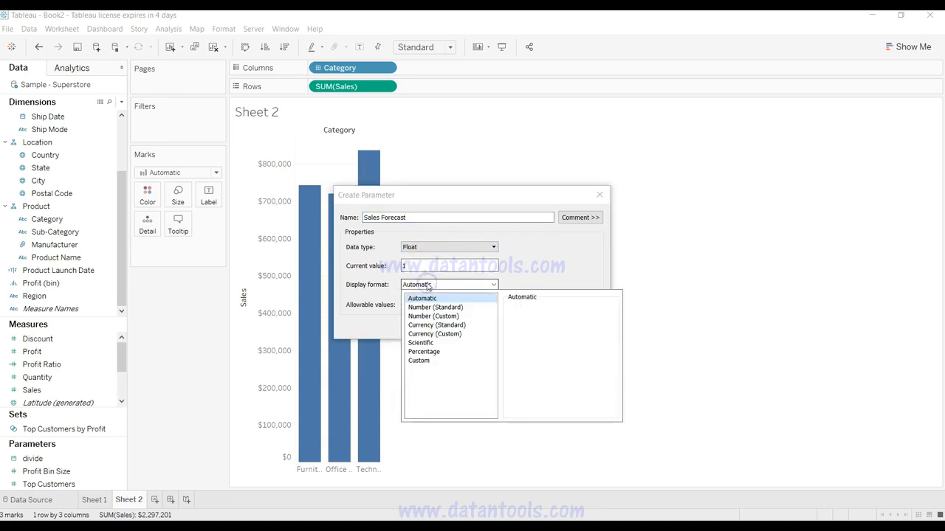
pyautogui.click(428, 286)
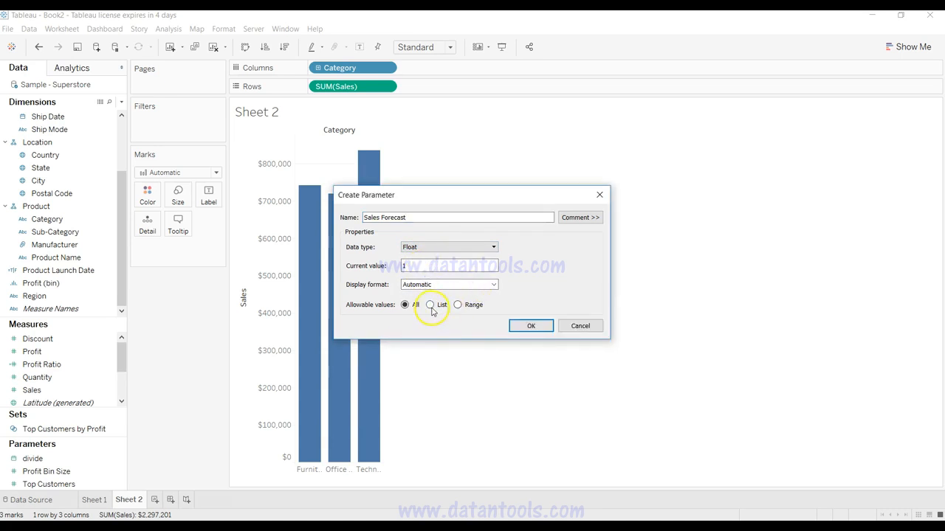
# Step: Restrict the parameter to a range from 0.5 to 1 with a step size of 0.02 and create it
pyautogui.click(458, 306)
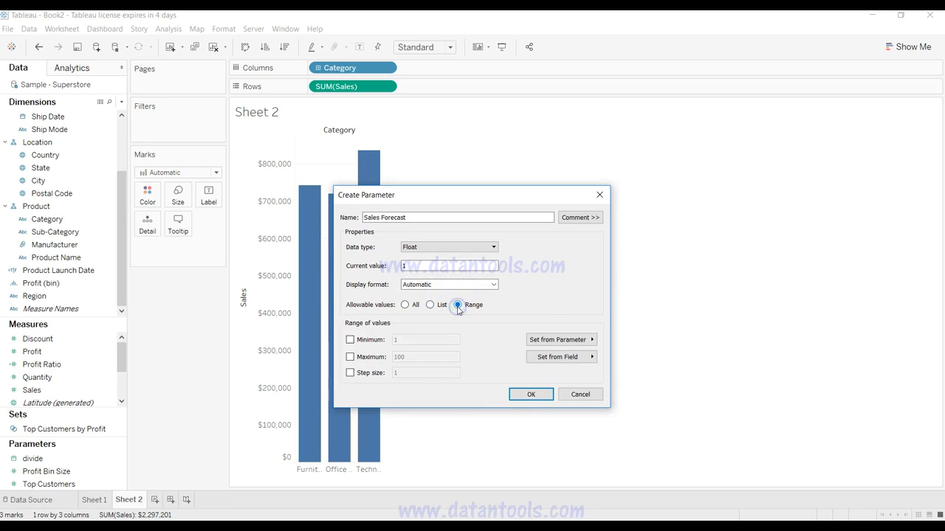
pyautogui.click(363, 340)
pyautogui.click(364, 356)
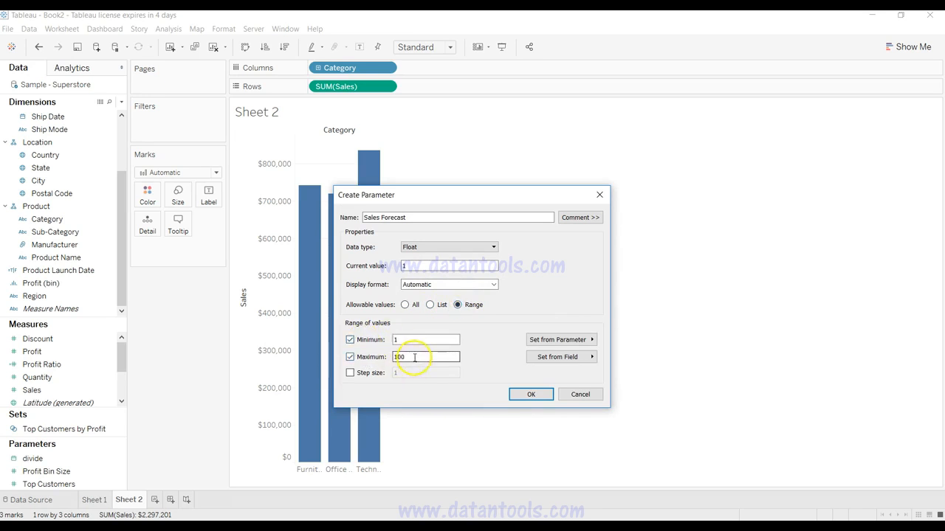
pyautogui.moveTo(411, 339); pyautogui.dragTo(370, 337)
pyautogui.write('-1')
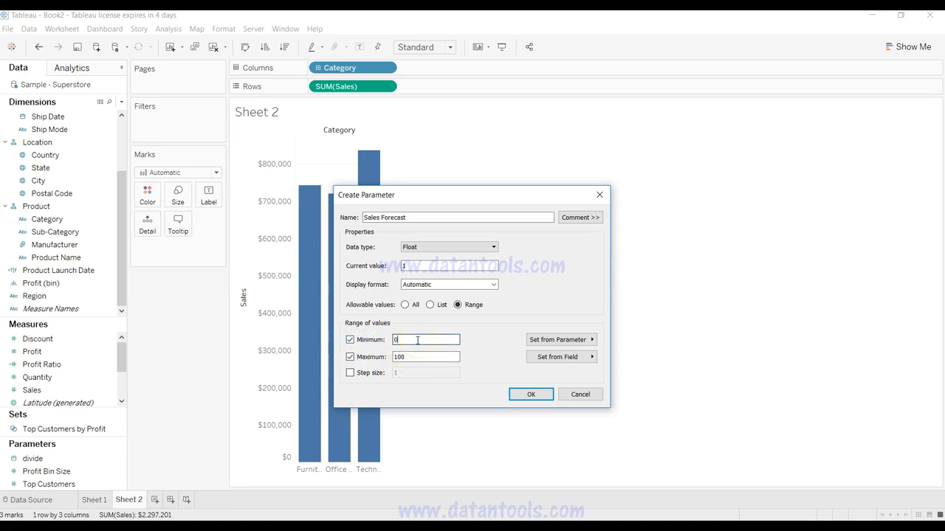
pyautogui.moveTo(411, 358); pyautogui.dragTo(383, 362)
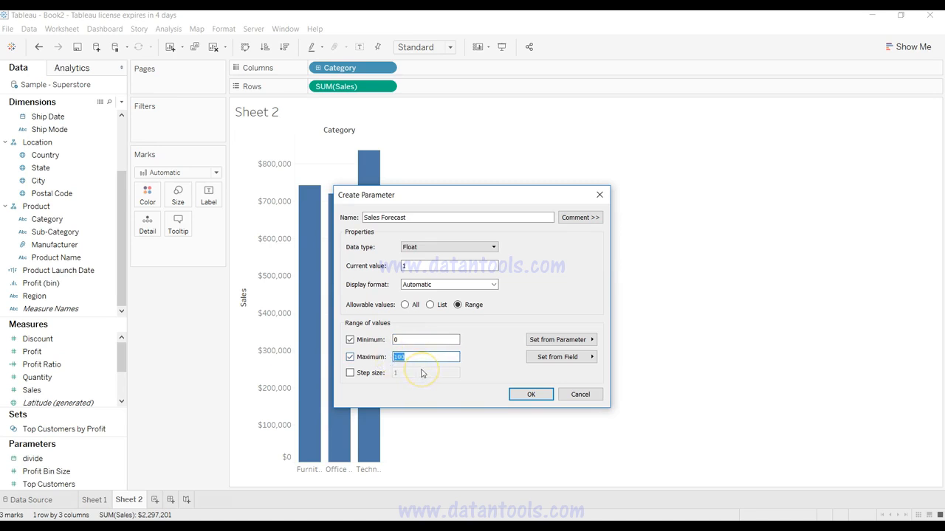
pyautogui.write('1')
pyautogui.moveTo(417, 340); pyautogui.dragTo(386, 341)
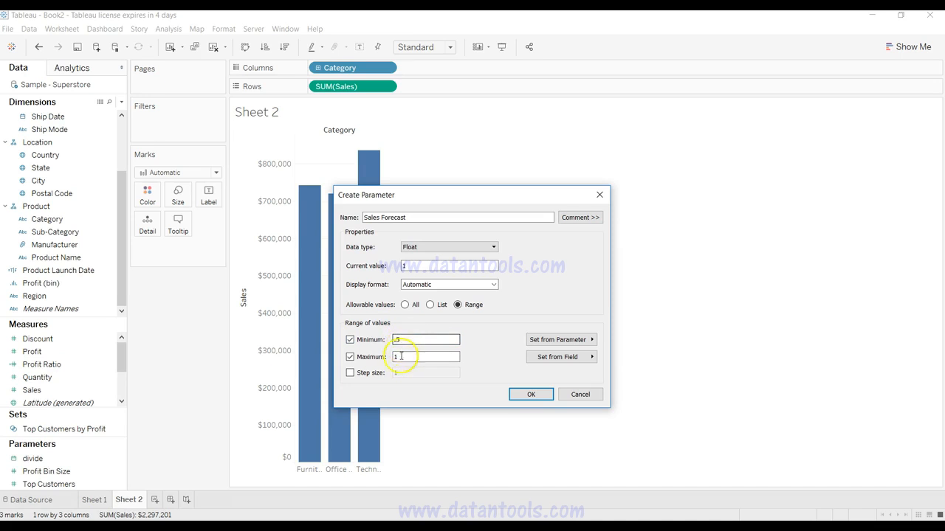
pyautogui.click(365, 372)
pyautogui.doubleClick(401, 373)
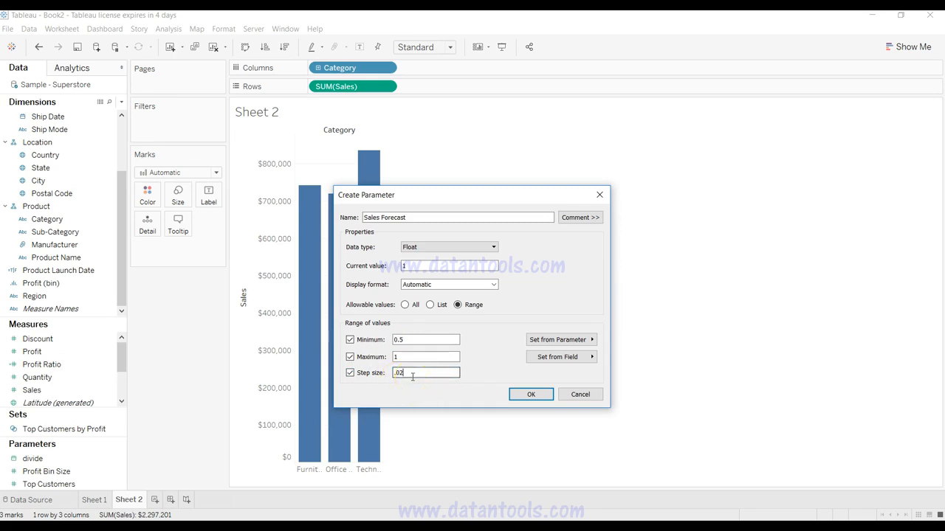
pyautogui.click(529, 396)
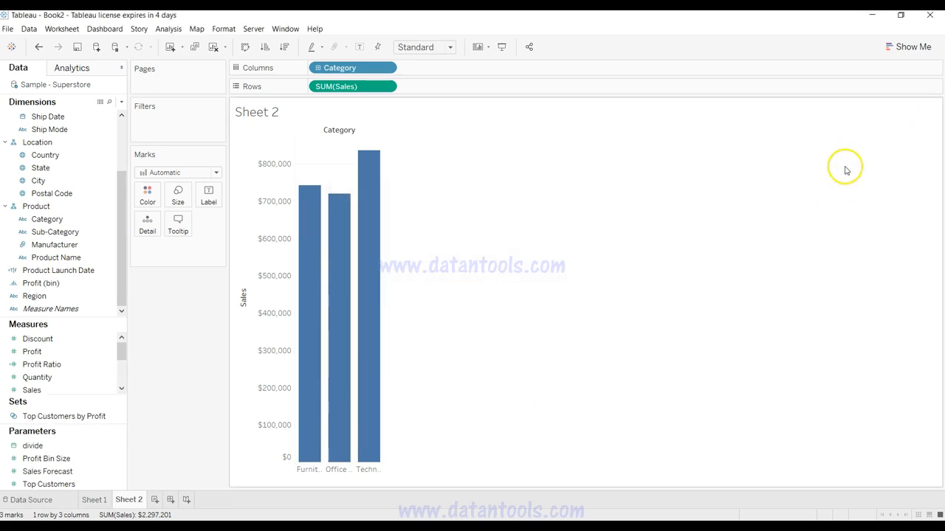
# Step: Show the Sales Forecast parameter control on the sheet and lower its value to 0.88
pyautogui.rightClick(117, 471)
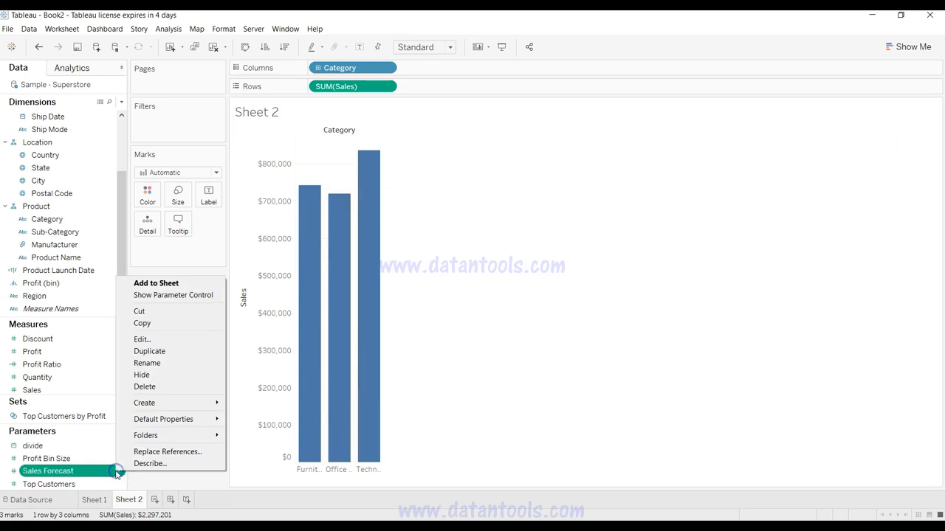
pyautogui.click(173, 294)
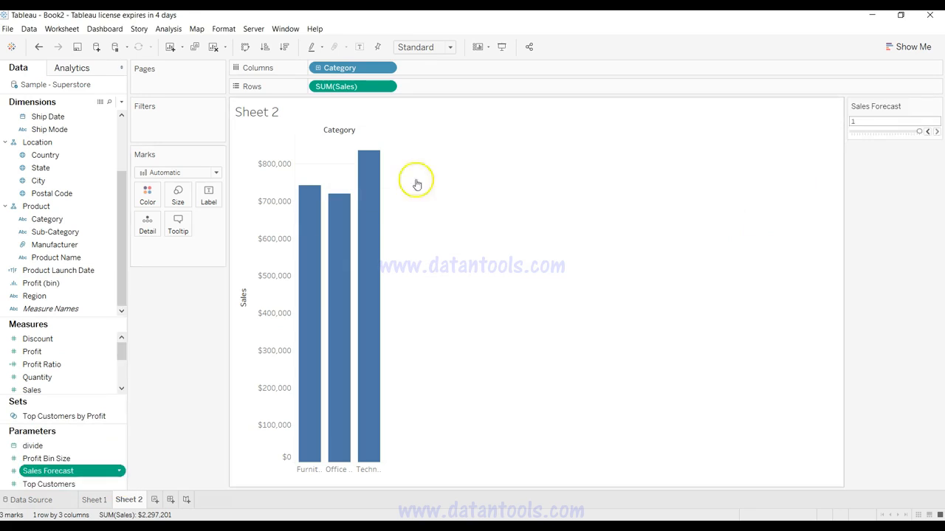
pyautogui.click(928, 131)
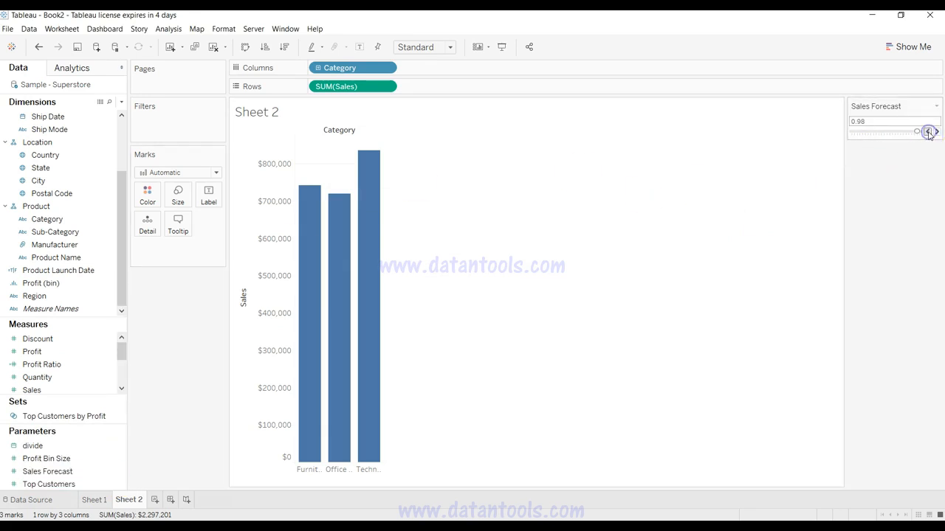
pyautogui.click(928, 132)
pyautogui.click(928, 131)
pyautogui.click(928, 131)
pyautogui.click(928, 132)
pyautogui.click(928, 131)
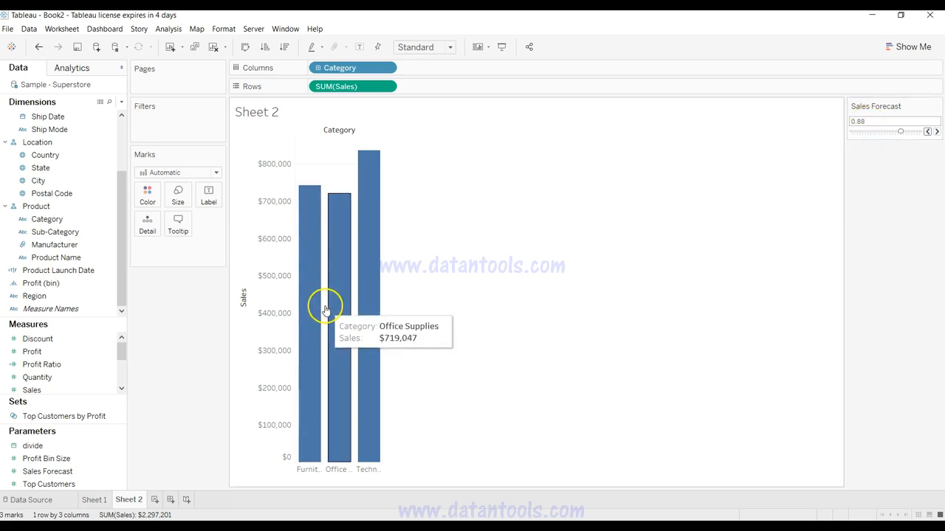
# Step: Start a new calculated field named Sales Forecast Final
pyautogui.click(122, 103)
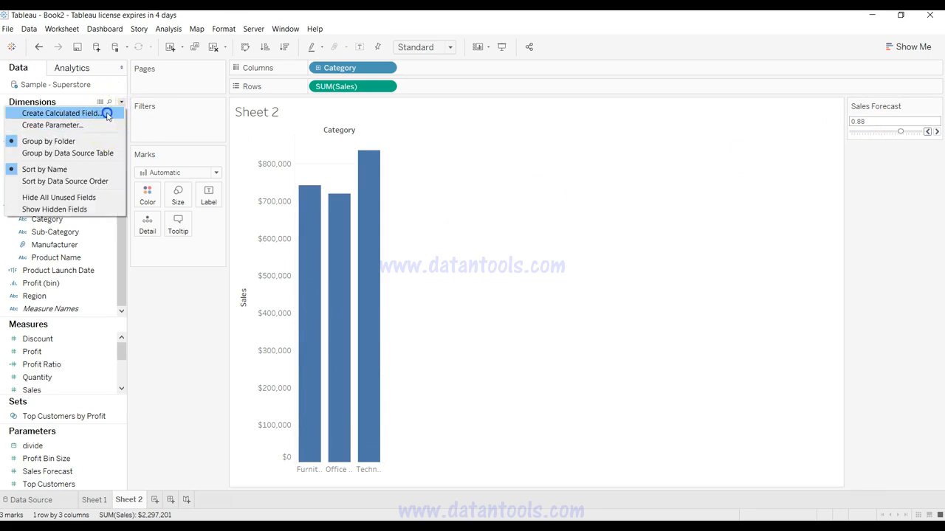
pyautogui.click(107, 114)
pyautogui.click(264, 258)
pyautogui.click(157, 186)
pyautogui.doubleClick(156, 187)
pyautogui.write('Sales Forecast')
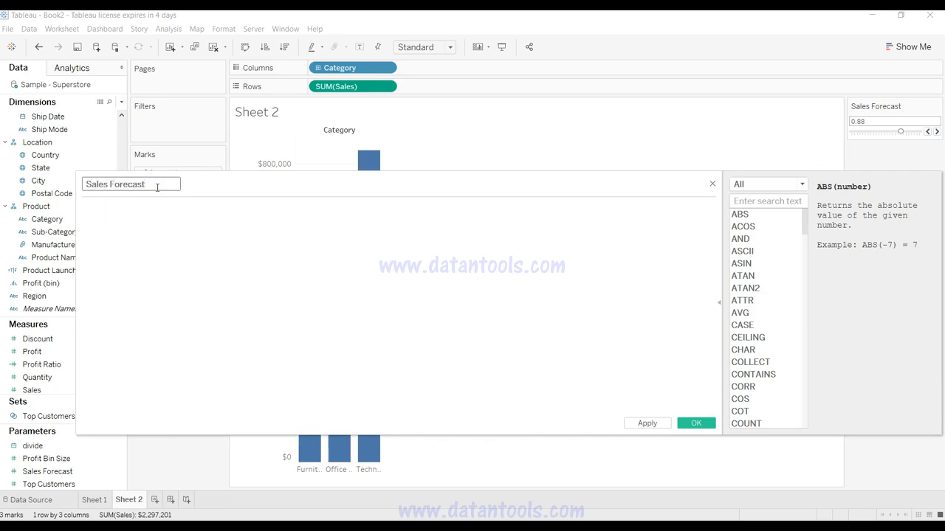
pyautogui.write(' Final')
pyautogui.click(169, 229)
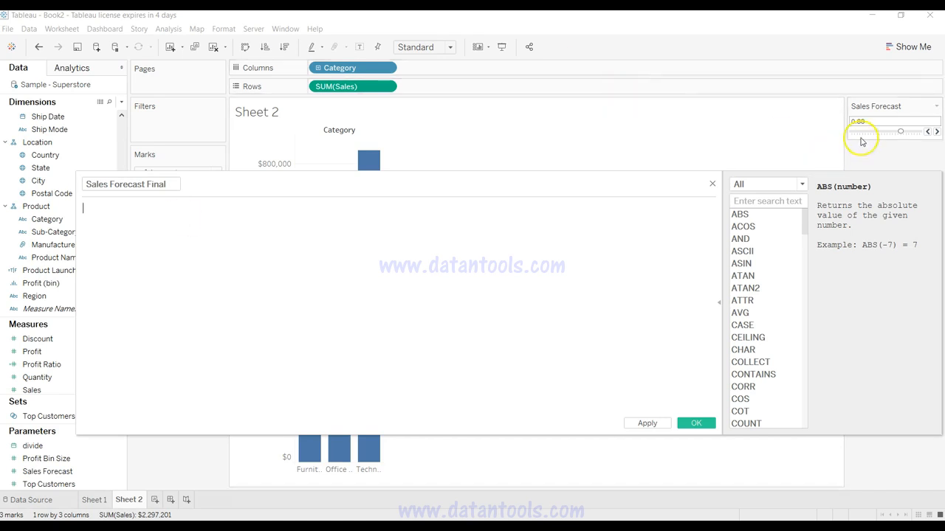
# Step: Enter the formula SUM([Sales]) * (1 + [Sales Forecast]) and save the calculated field
pyautogui.write('sum(')
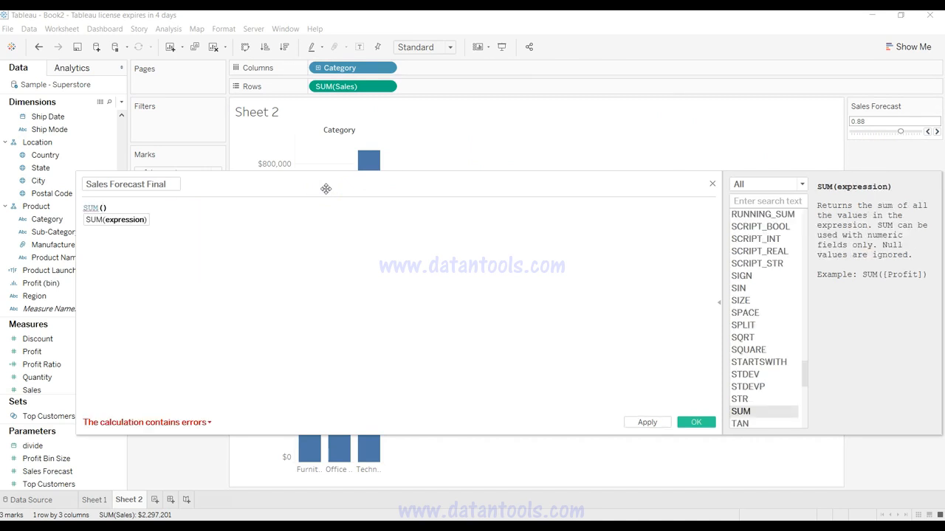
pyautogui.write('sale')
pyautogui.press('Return')
pyautogui.write('*')
pyautogui.write(' (1')
pyautogui.write(' + ')
pyautogui.write('sale')
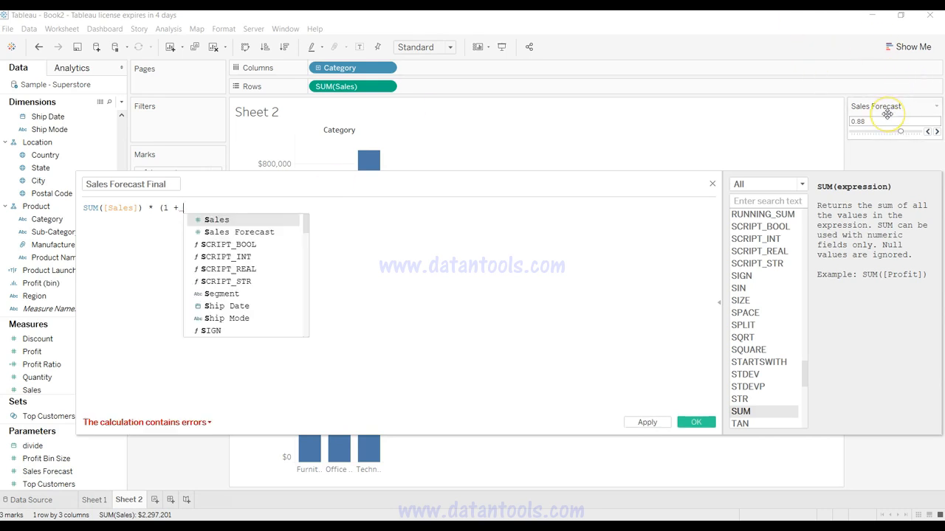
pyautogui.press('Down')
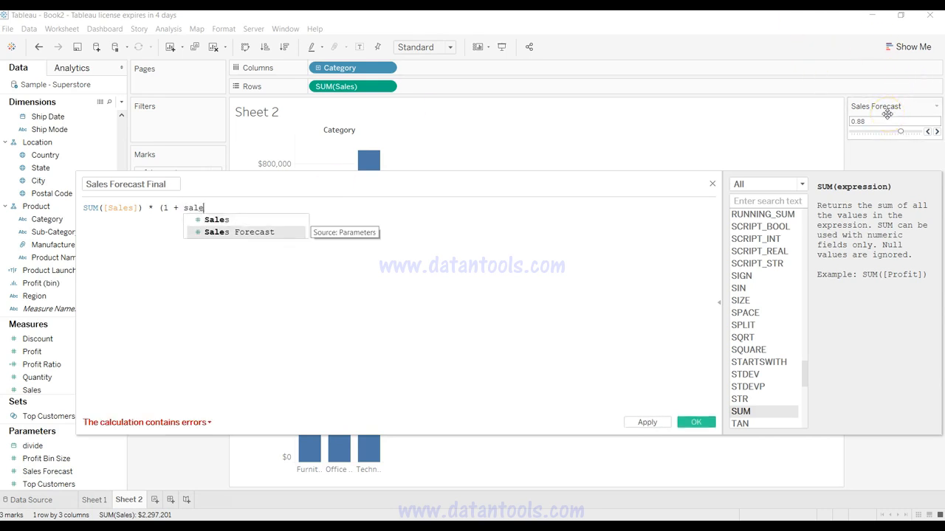
pyautogui.press('Return')
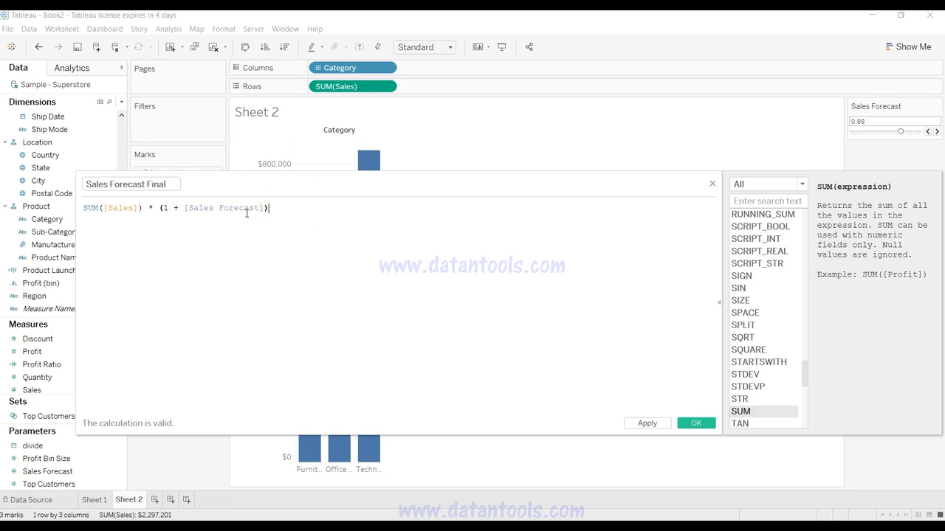
pyautogui.click(648, 423)
pyautogui.click(694, 423)
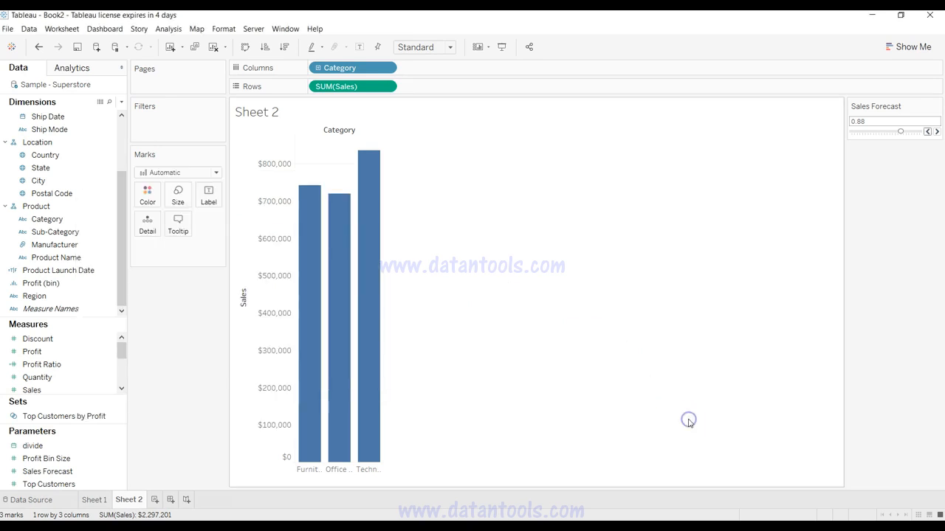
# Step: Add Sales Forecast Final to the chart's Sales axis as side-by-side bars and color the bars by Measure Names
pyautogui.click(122, 390)
pyautogui.click(122, 390)
pyautogui.click(89, 377)
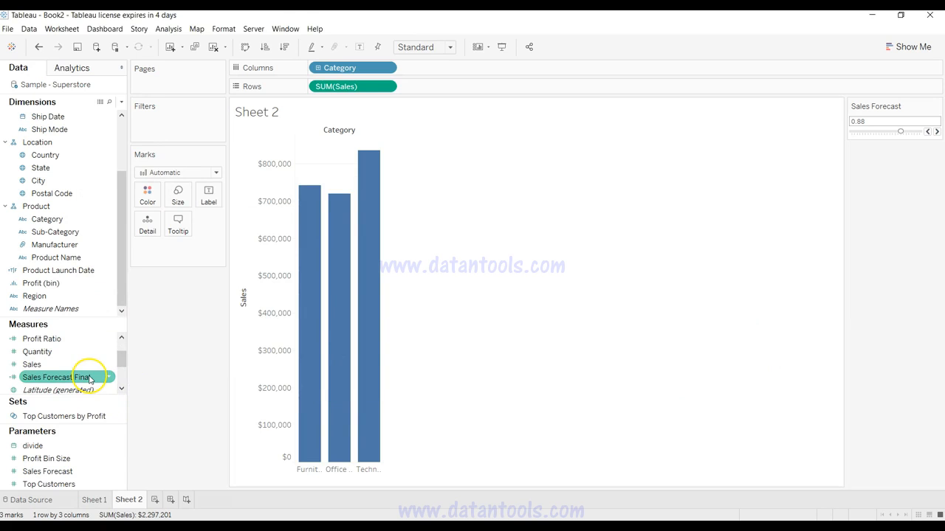
pyautogui.moveTo(89, 377); pyautogui.dragTo(277, 356)
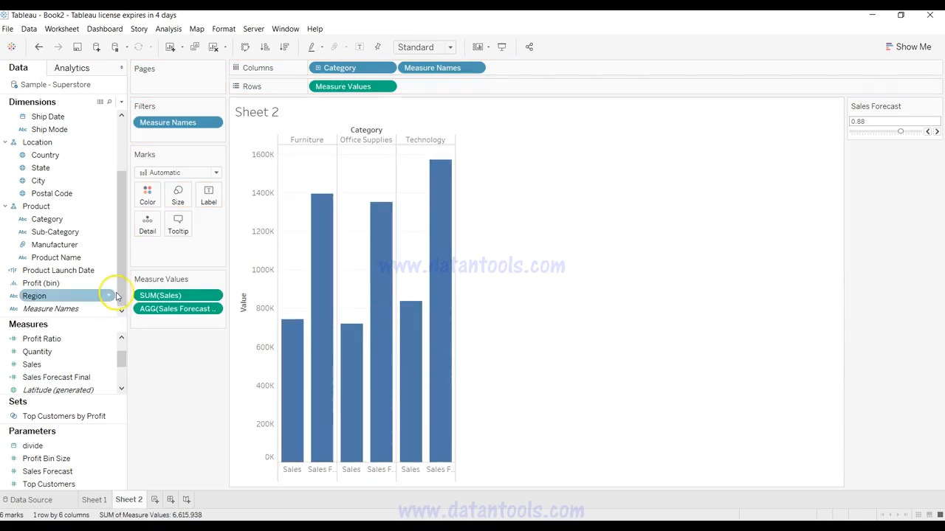
pyautogui.moveTo(316, 283)
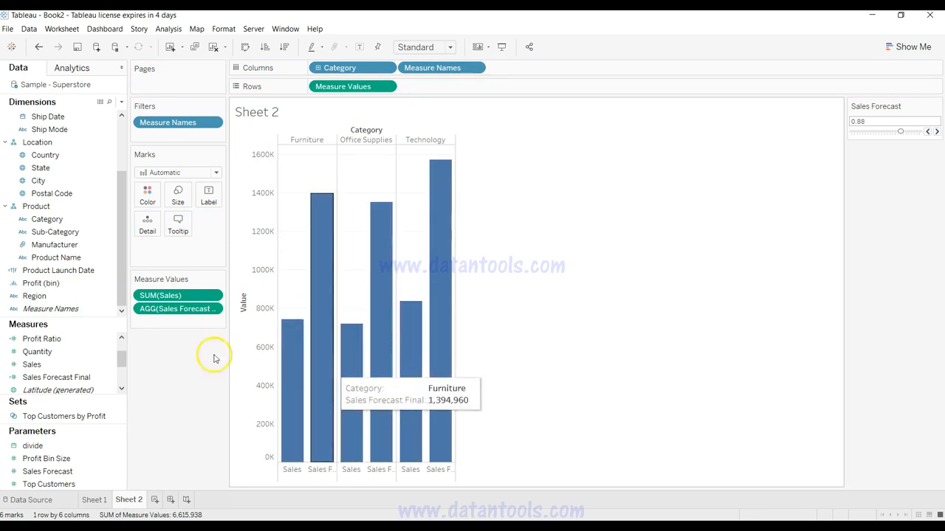
pyautogui.moveTo(93, 308); pyautogui.dragTo(148, 194)
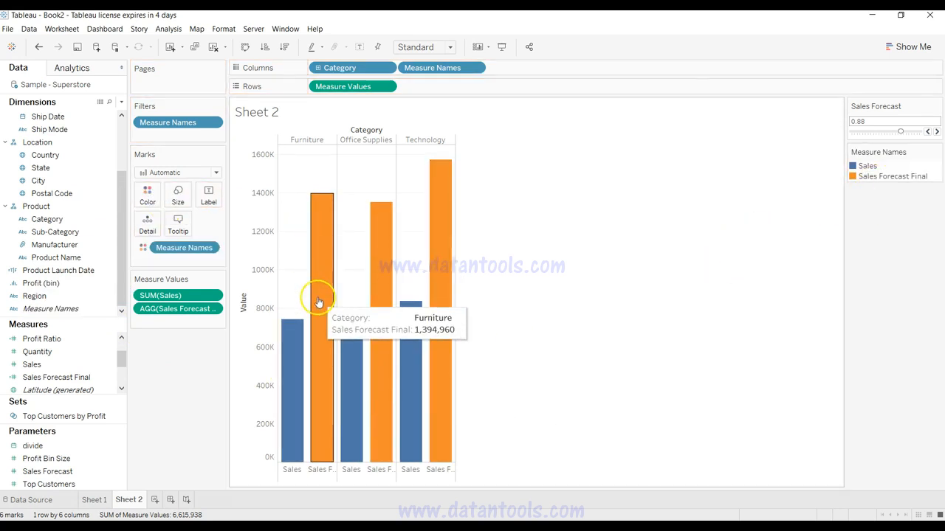
# Step: Lower the Sales Forecast parameter stepwise to 0.58 and raise it back to 0.6
pyautogui.click(928, 132)
pyautogui.click(927, 132)
pyautogui.click(927, 132)
pyautogui.click(927, 132)
pyautogui.click(927, 132)
pyautogui.click(927, 132)
pyautogui.click(927, 132)
pyautogui.click(927, 132)
pyautogui.click(927, 132)
pyautogui.click(927, 132)
pyautogui.click(927, 132)
pyautogui.click(928, 132)
pyautogui.click(927, 132)
pyautogui.click(927, 132)
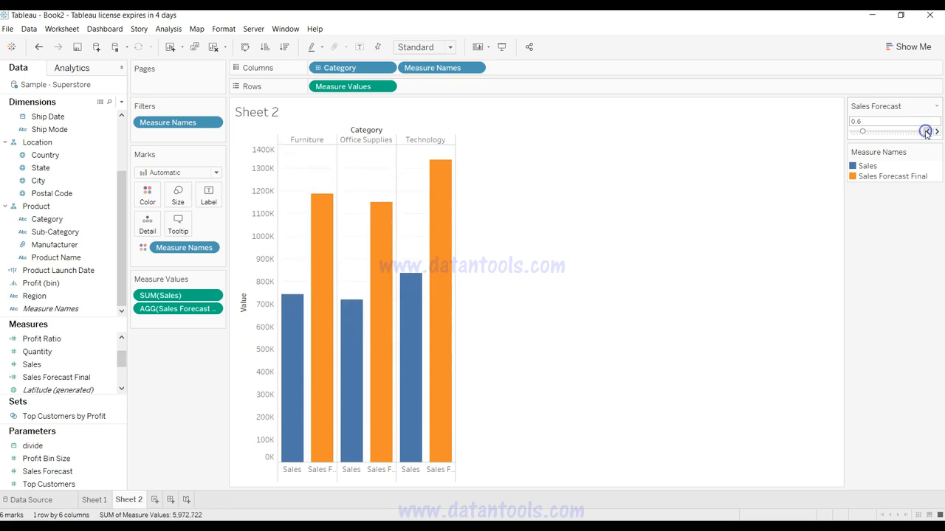
pyautogui.click(927, 132)
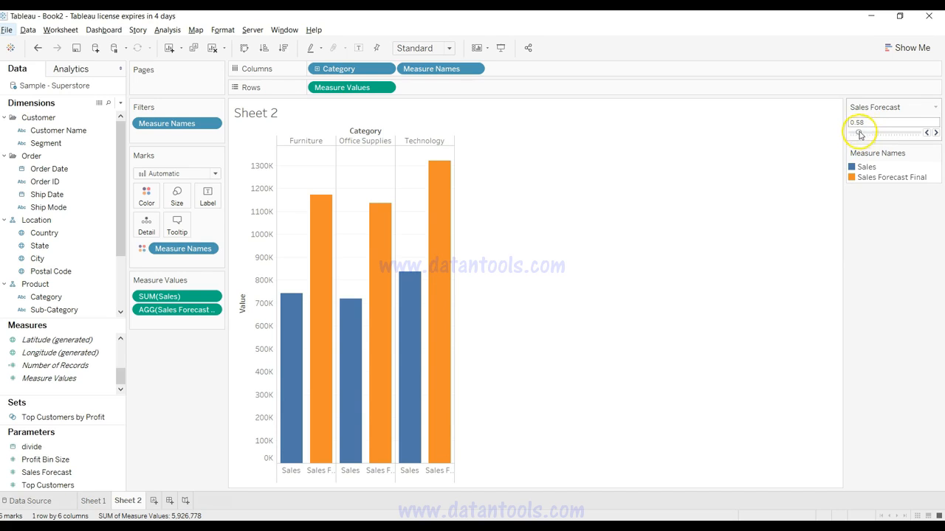
pyautogui.click(935, 133)
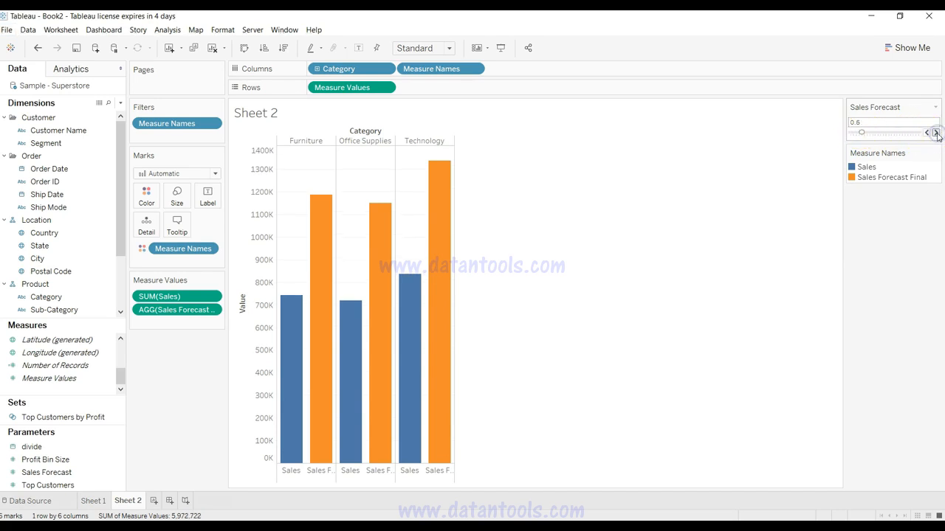
# Step: Raise the Sales Forecast parameter to 0.62, review the launch-date chart on Sheet 1, and return to Sheet 2
pyautogui.click(936, 133)
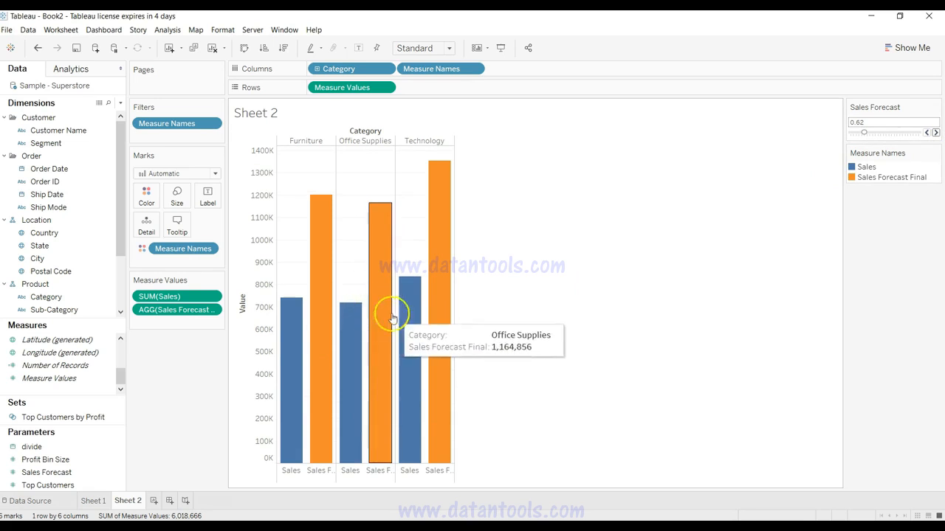
pyautogui.click(95, 502)
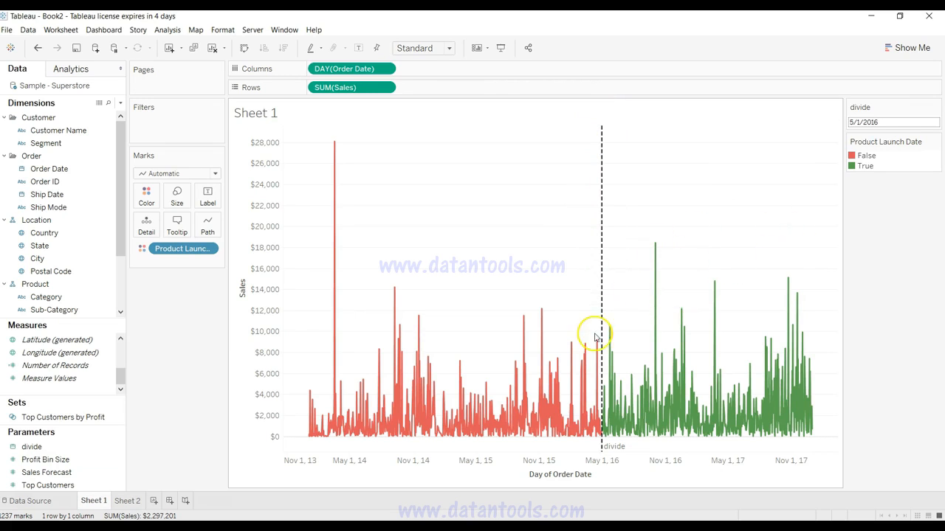
pyautogui.moveTo(605, 384)
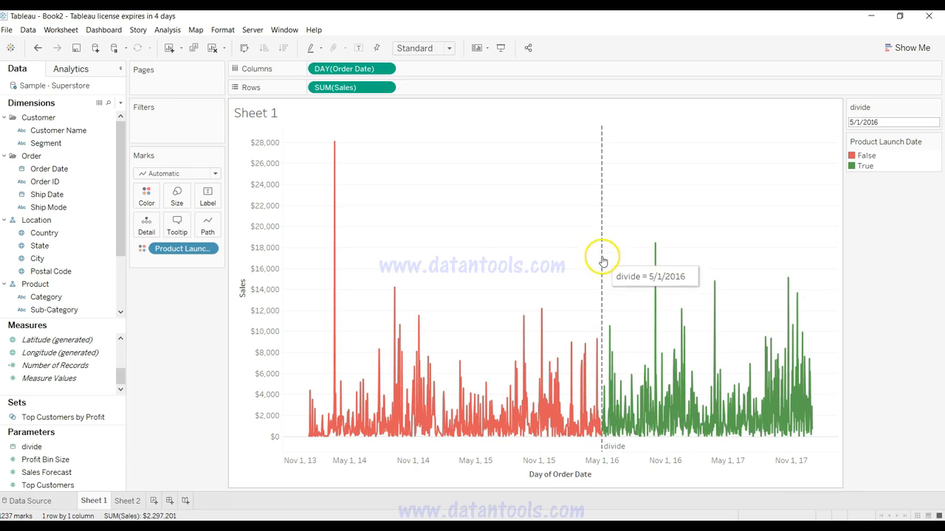
pyautogui.click(128, 502)
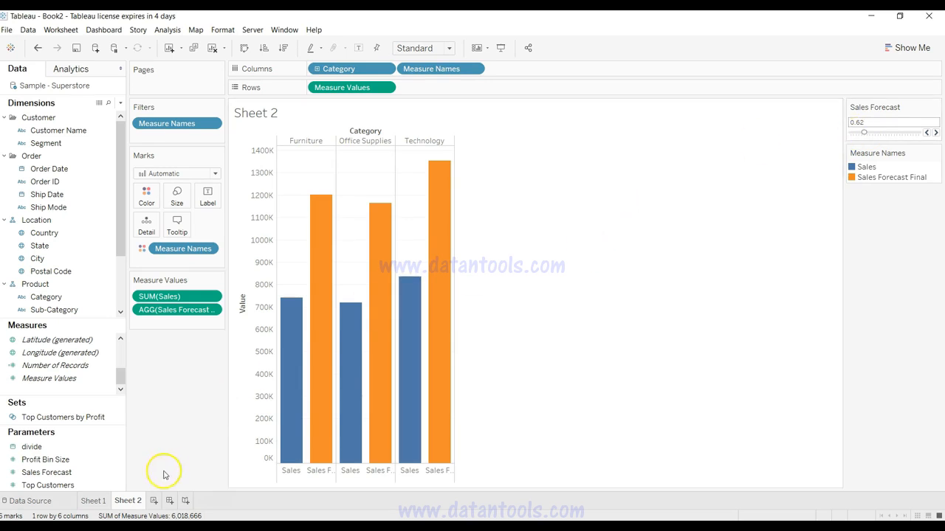
# Step: Create a new worksheet and place Order Date on Columns as a continuous day-level date
pyautogui.click(154, 501)
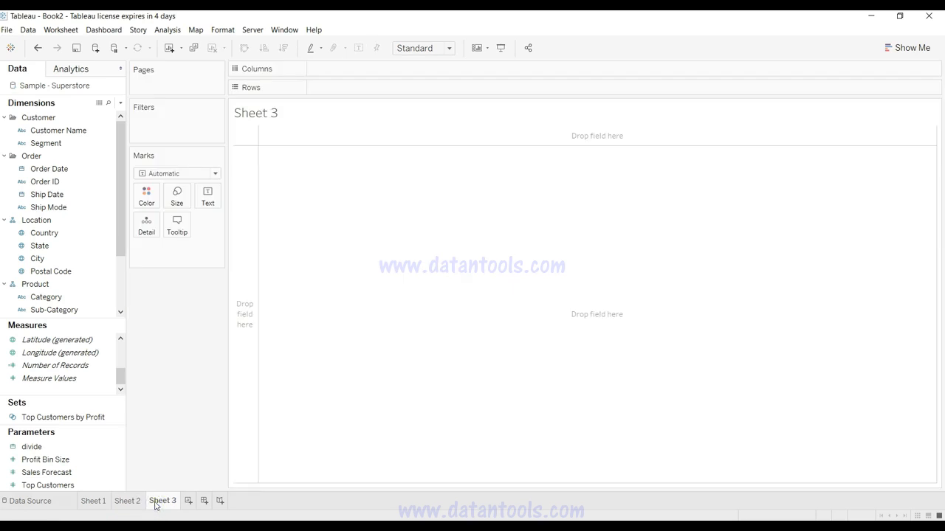
pyautogui.click(81, 264)
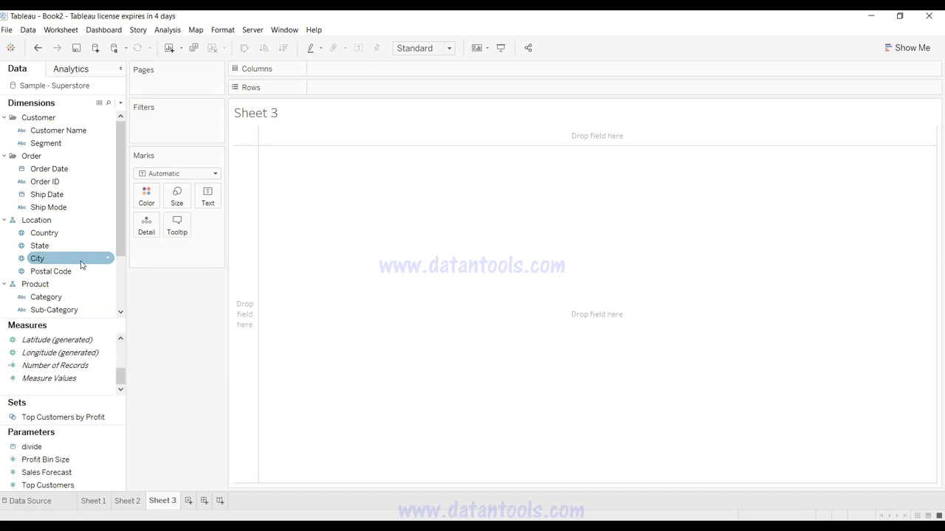
pyautogui.click(95, 270)
pyautogui.click(84, 339)
pyautogui.click(84, 297)
pyautogui.click(75, 192)
pyautogui.moveTo(74, 168); pyautogui.dragTo(374, 76)
pyautogui.click(349, 74)
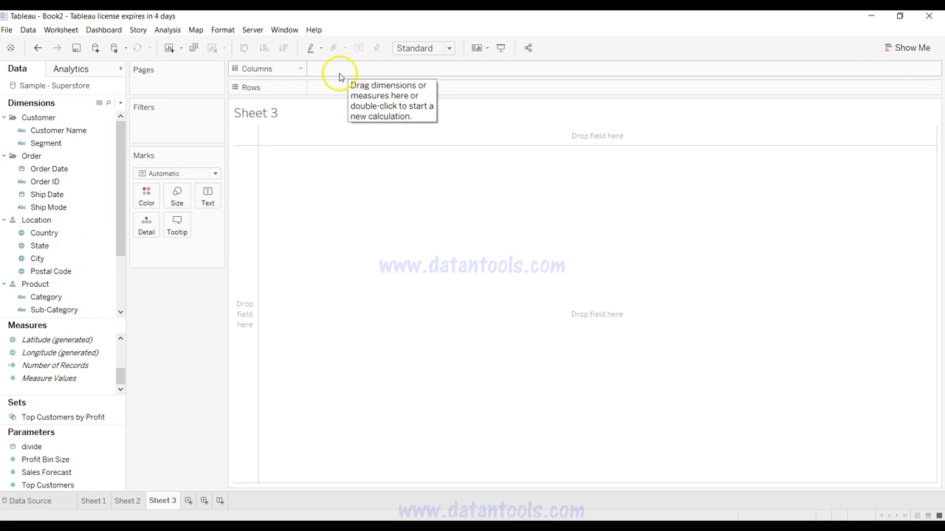
pyautogui.doubleClick(334, 74)
pyautogui.moveTo(66, 169); pyautogui.dragTo(359, 67)
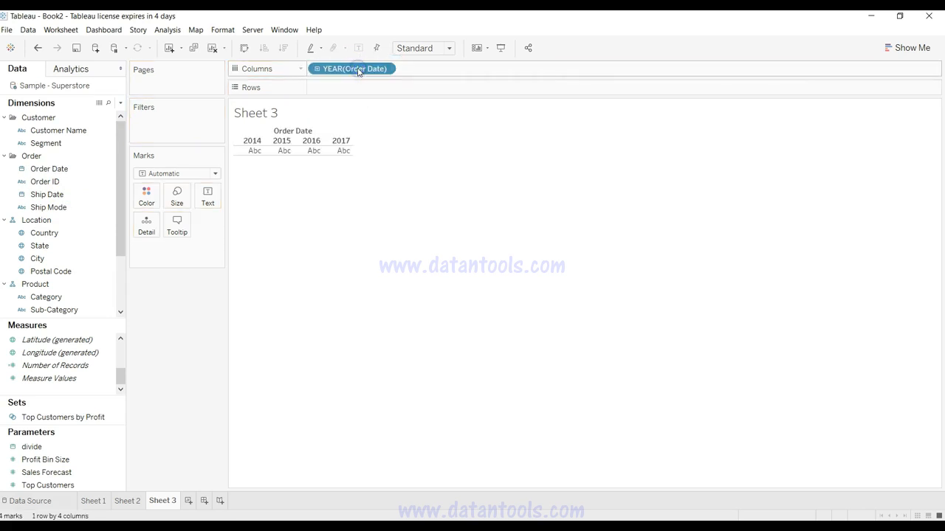
pyautogui.click(386, 69)
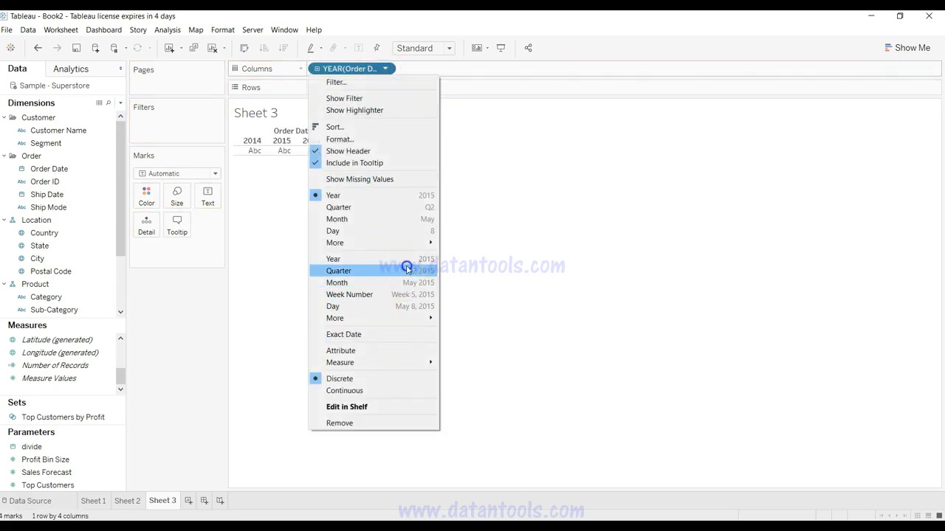
pyautogui.click(399, 306)
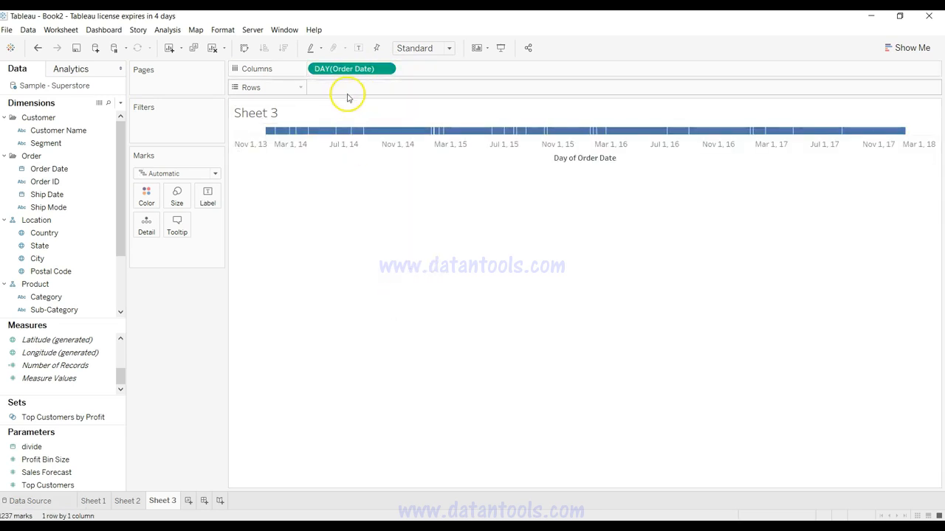
# Step: Add Sales to Rows and apply the Running Total quick table calculation to it
pyautogui.click(70, 366)
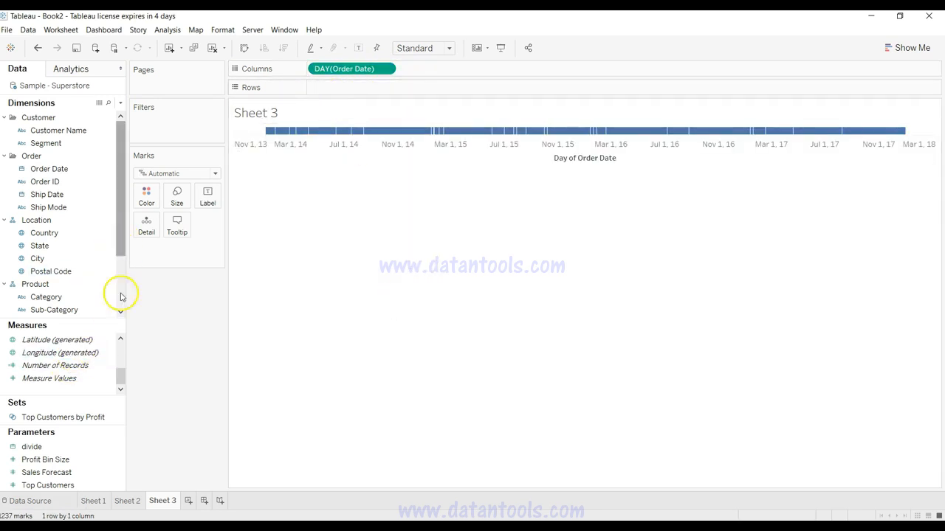
pyautogui.moveTo(121, 376)
pyautogui.mouseDown()
pyautogui.moveTo(121, 358)
pyautogui.moveTo(316, 139)
pyautogui.moveTo(381, 90)
pyautogui.mouseUp()
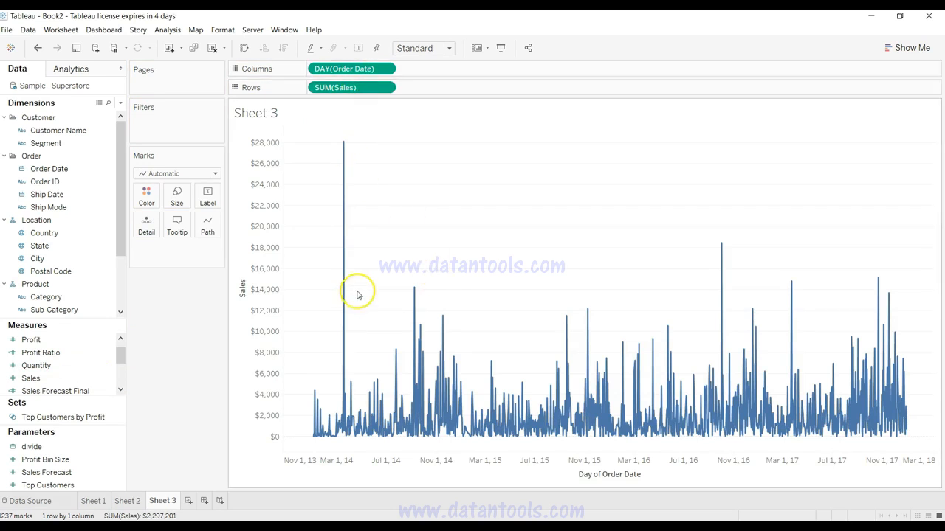
pyautogui.click(386, 88)
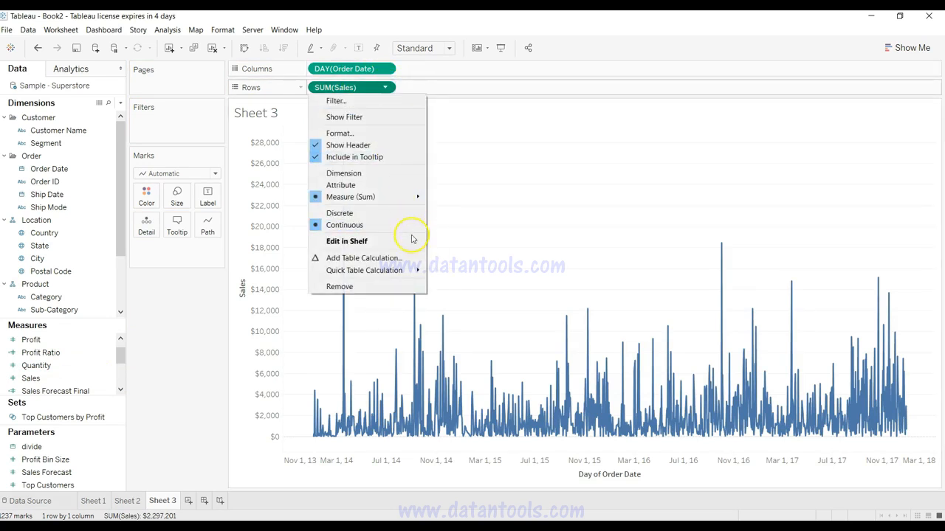
pyautogui.moveTo(412, 273)
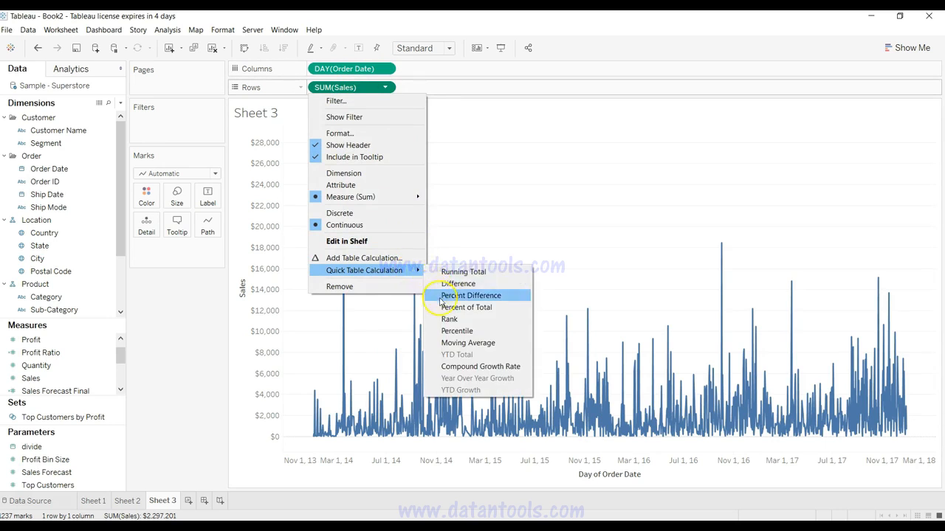
pyautogui.click(460, 273)
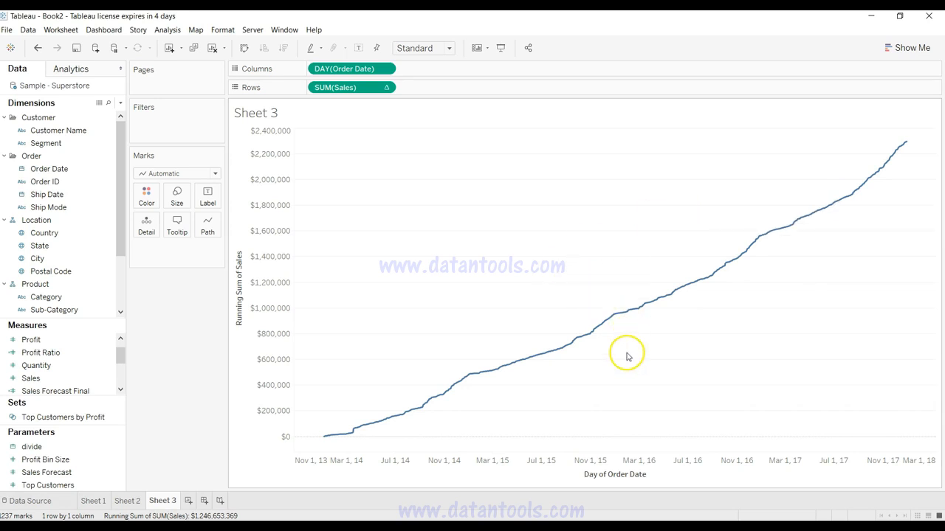
# Step: Add an entire-table reference line on the Order Date axis with the divide parameter as its value
pyautogui.click(83, 73)
pyautogui.moveTo(74, 285); pyautogui.dragTo(330, 184)
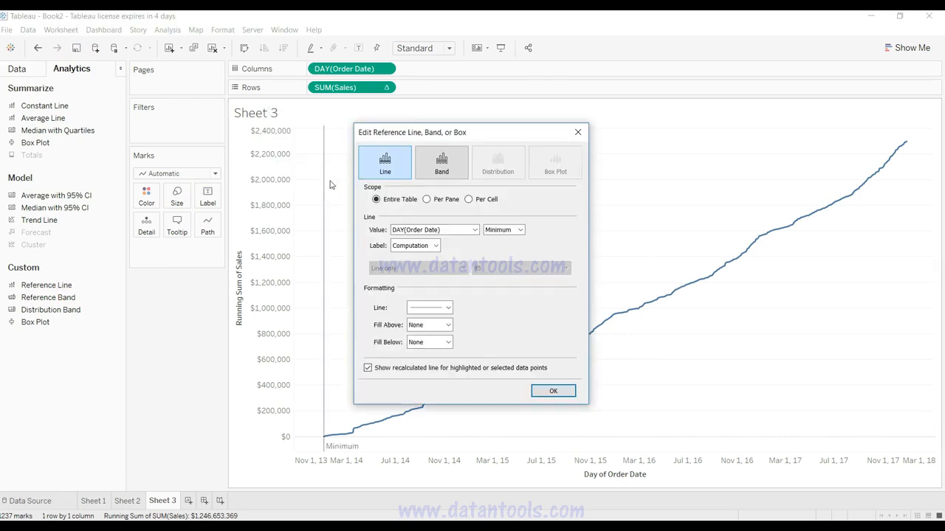
pyautogui.click(412, 231)
pyautogui.click(420, 249)
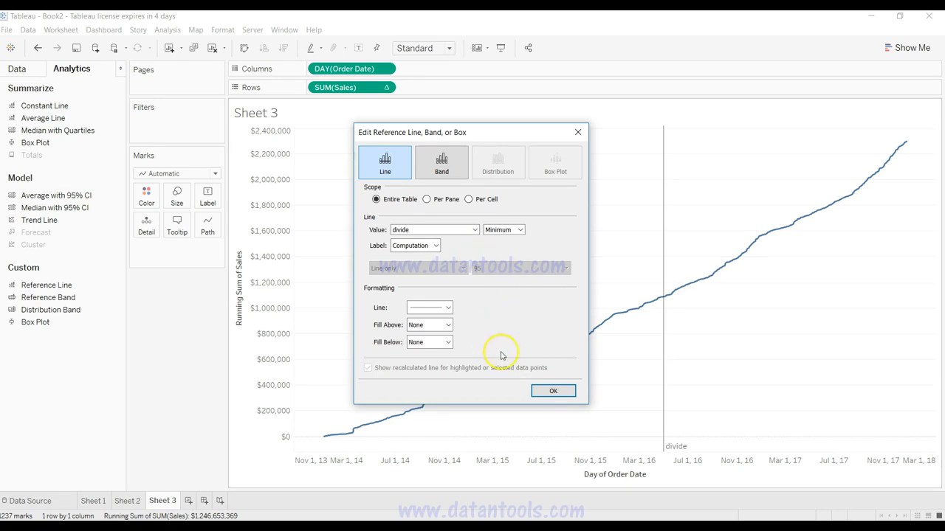
# Step: Format the divide reference line as a black dashed line and apply the settings
pyautogui.click(446, 308)
pyautogui.click(441, 344)
pyautogui.click(414, 389)
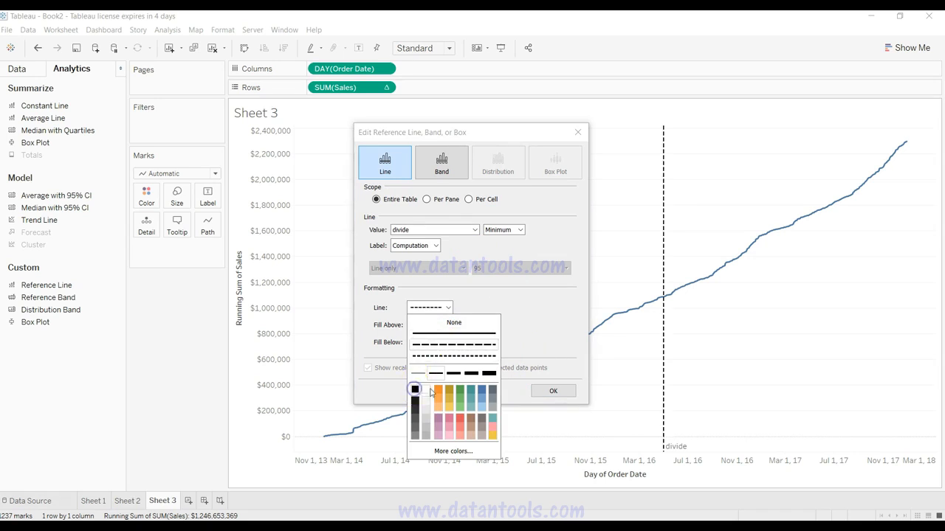
pyautogui.click(536, 390)
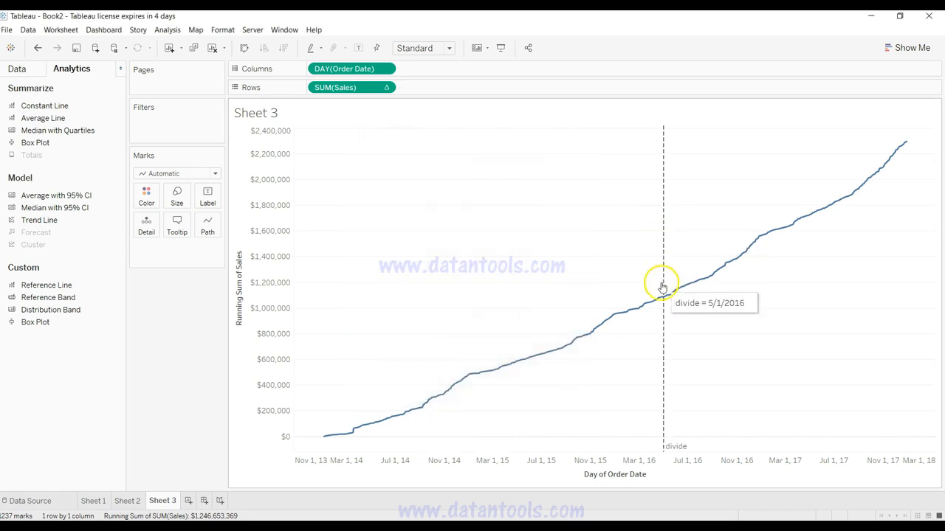
# Step: Show the parameter control for the divide parameter on the running-total sheet
pyautogui.click(17, 68)
pyautogui.click(115, 446)
pyautogui.rightClick(118, 447)
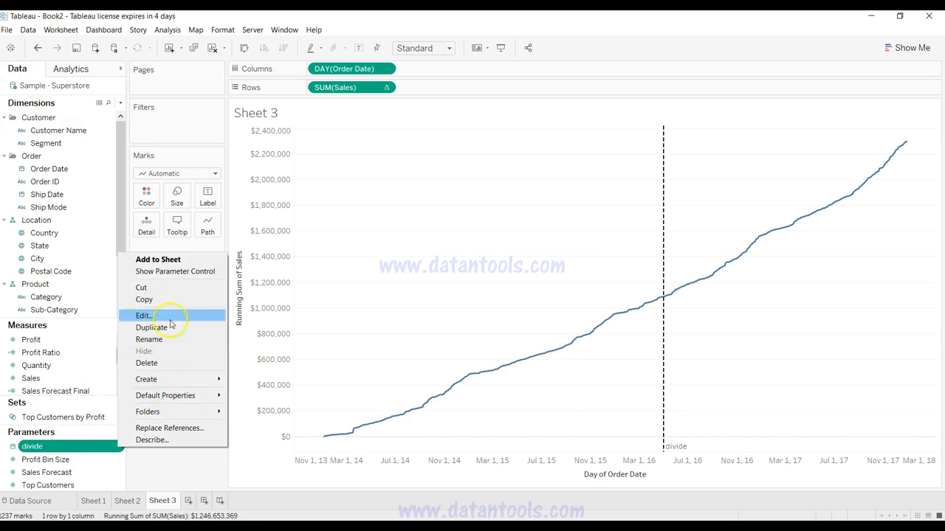
pyautogui.click(180, 271)
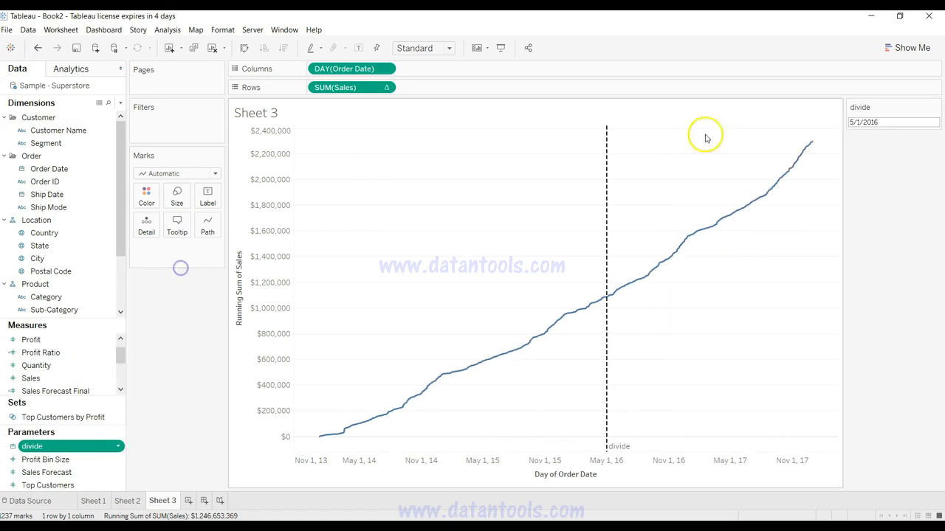
# Step: Set the divide parameter's date to 11/1/2015 and check the reference line against the date axis
pyautogui.click(894, 122)
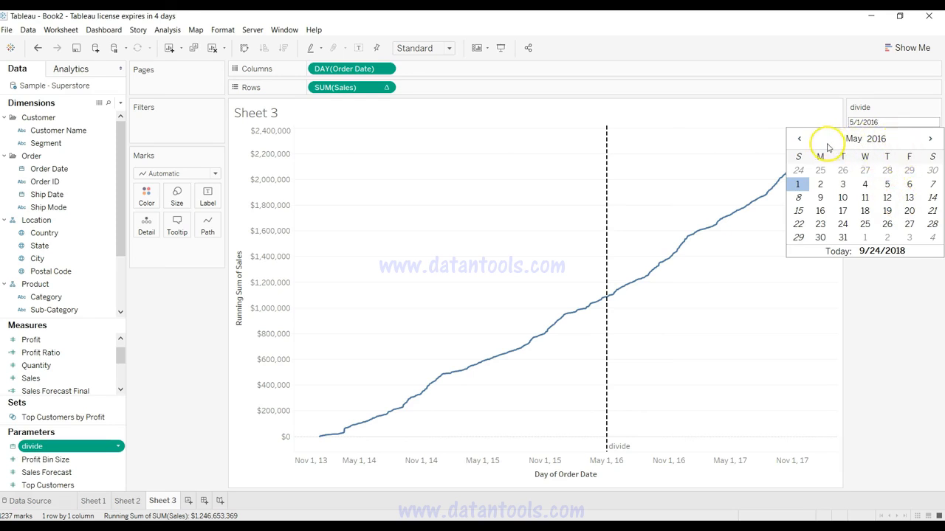
pyautogui.click(798, 140)
pyautogui.click(798, 140)
pyautogui.click(798, 140)
pyautogui.click(798, 140)
pyautogui.click(799, 140)
pyautogui.click(798, 141)
pyautogui.click(799, 184)
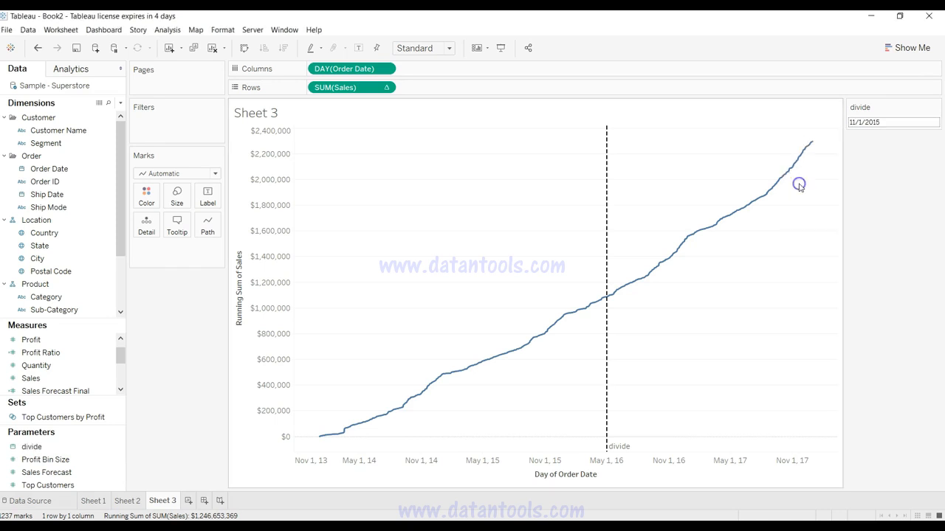
pyautogui.moveTo(550, 253)
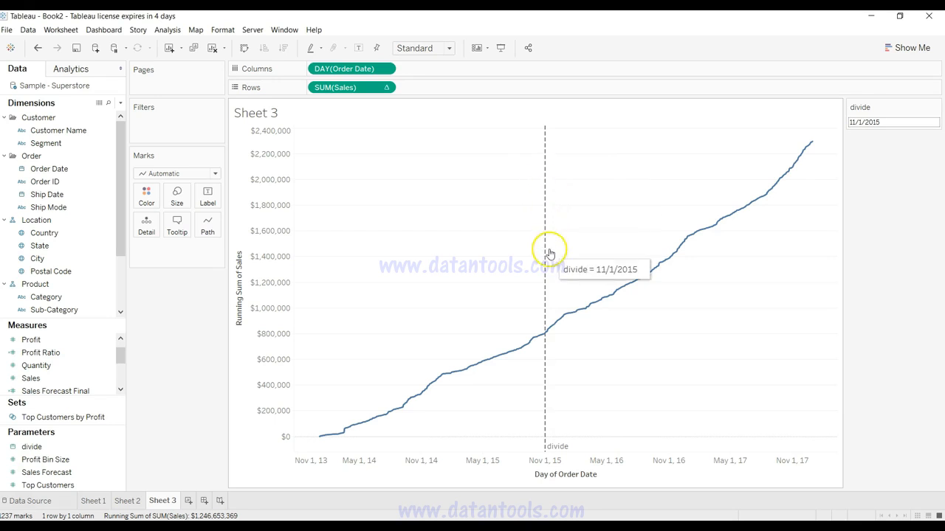
pyautogui.click(545, 463)
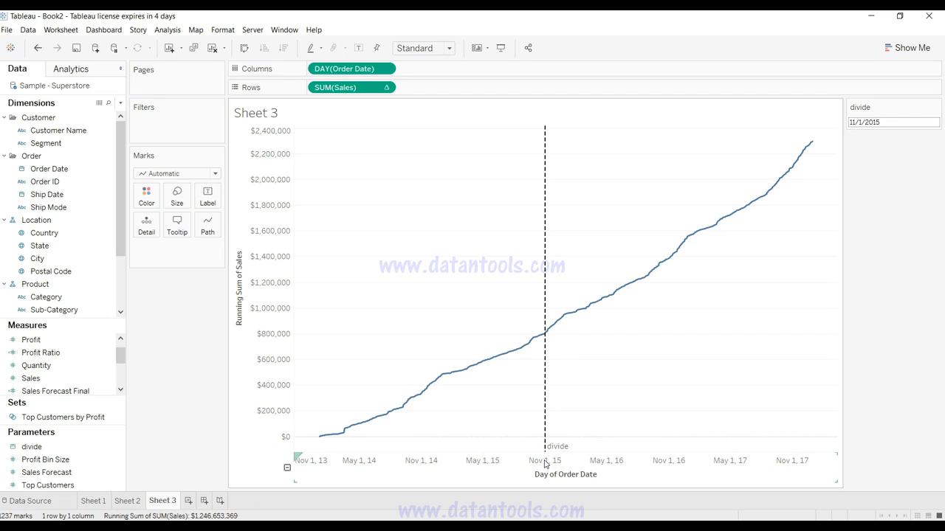
pyautogui.click(541, 408)
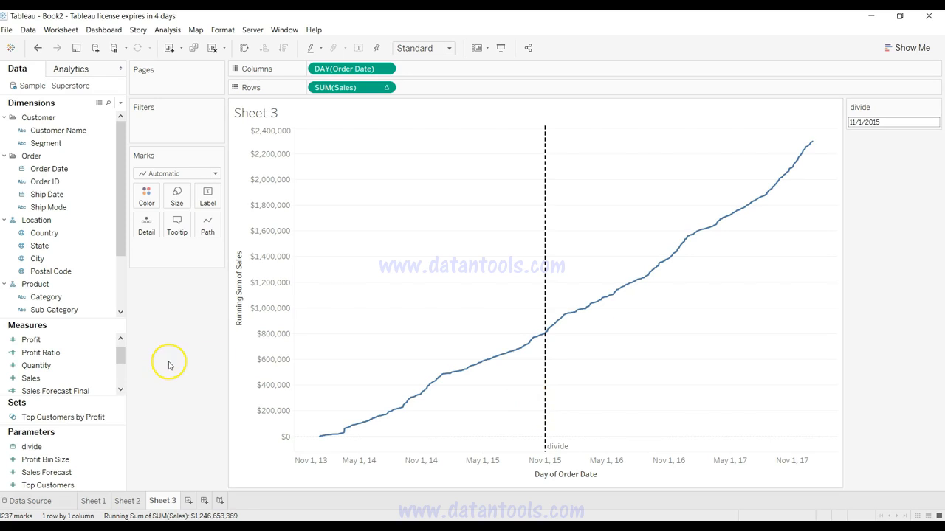
# Step: Review the Sales Forecast parameter's data type, allowable range and step size, and close its settings
pyautogui.click(123, 357)
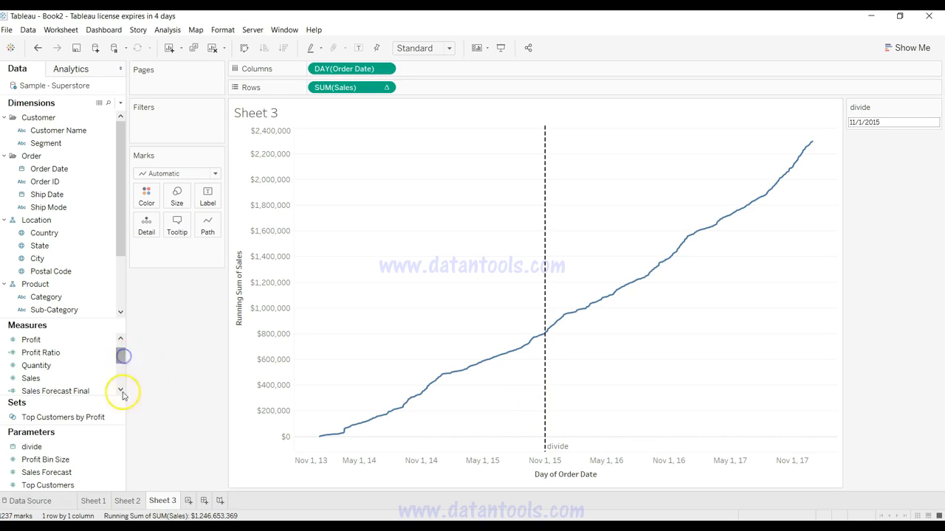
pyautogui.click(109, 472)
pyautogui.rightClick(119, 473)
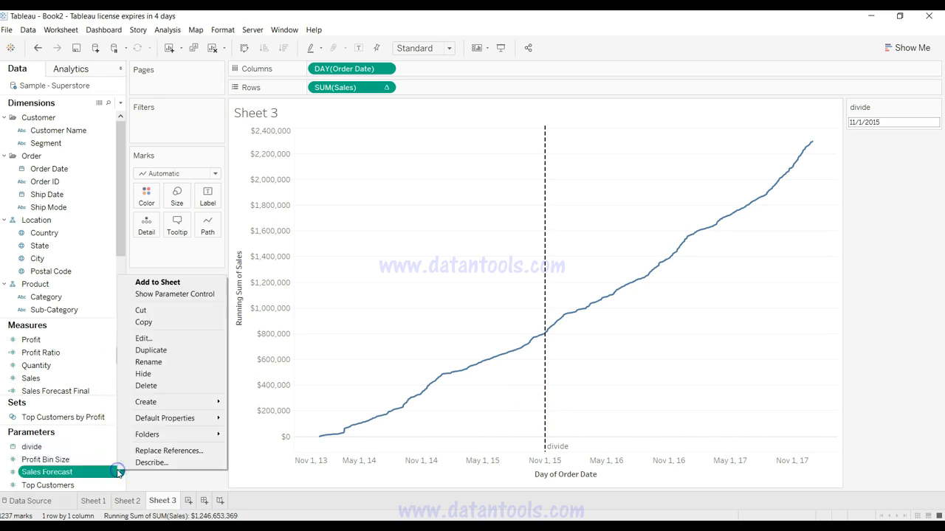
pyautogui.click(157, 339)
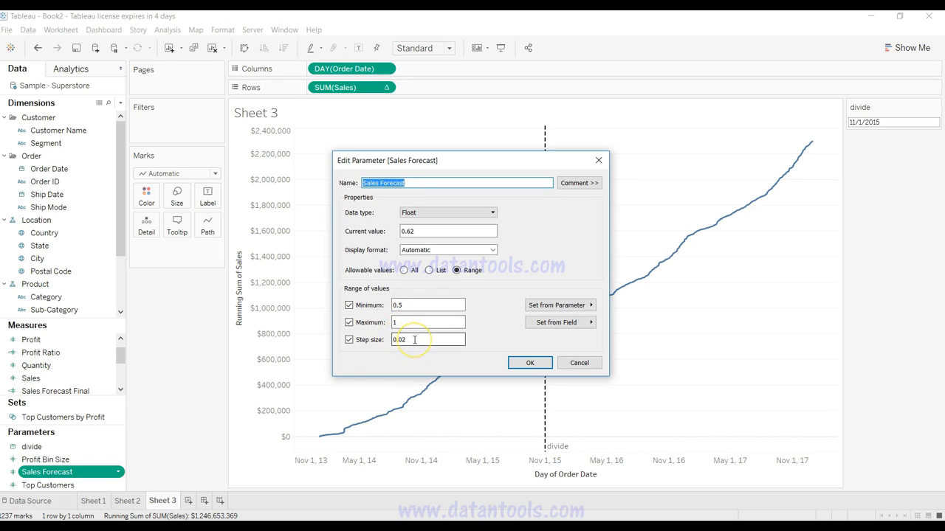
pyautogui.click(531, 362)
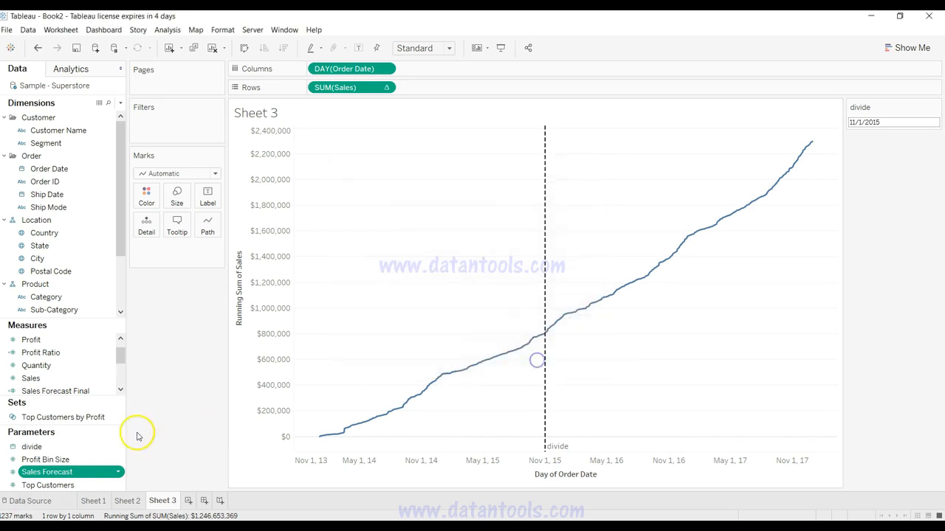
# Step: Show the Sales Forecast parameter control on Sheet 3 and set its value to 0.9
pyautogui.click(119, 473)
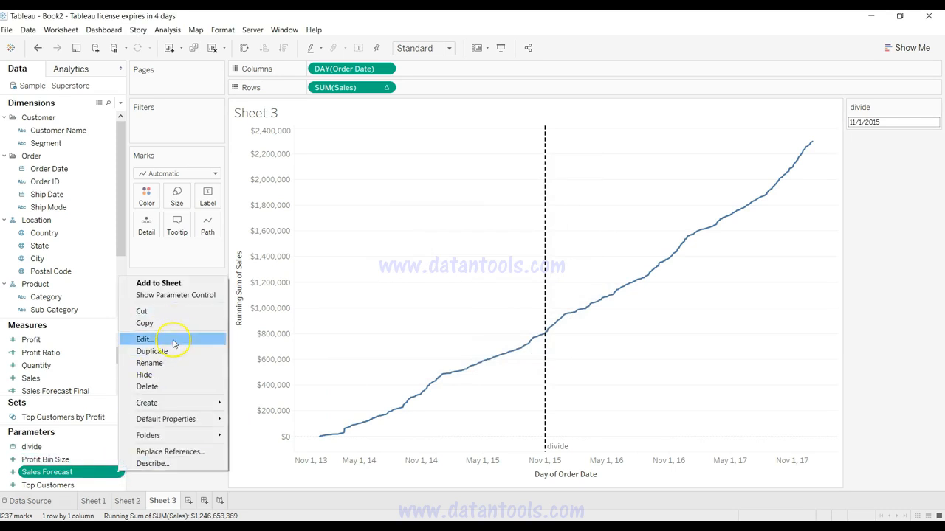
pyautogui.click(182, 296)
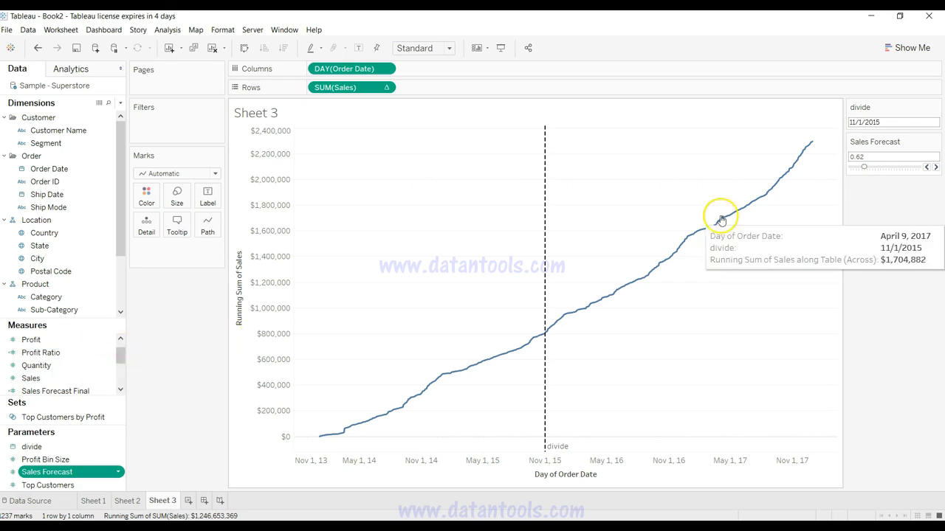
pyautogui.moveTo(863, 169); pyautogui.dragTo(906, 171)
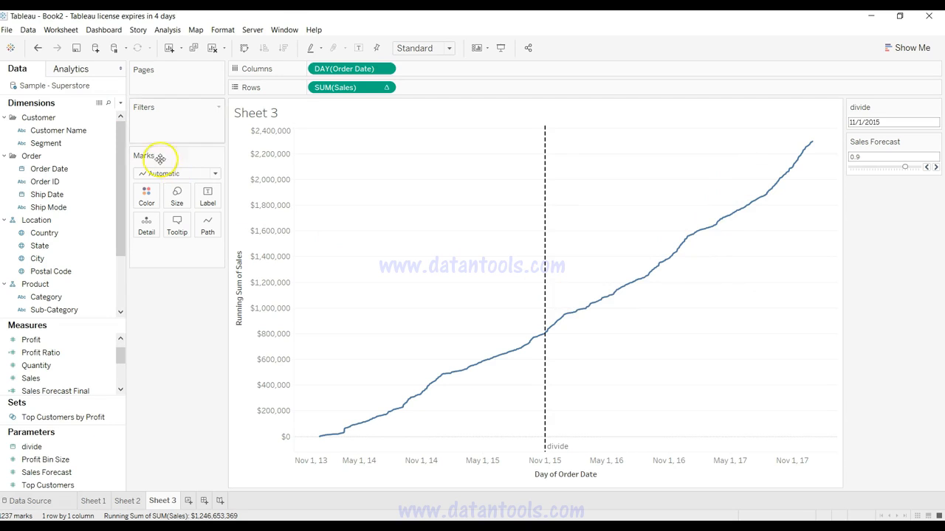
# Step: Create a new calculated field named Adj Sales Forecast
pyautogui.click(121, 103)
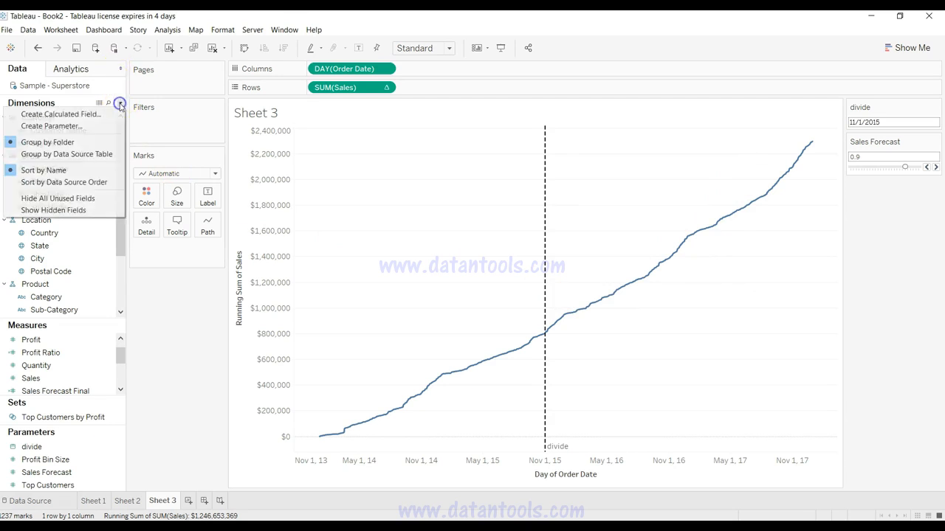
pyautogui.click(107, 116)
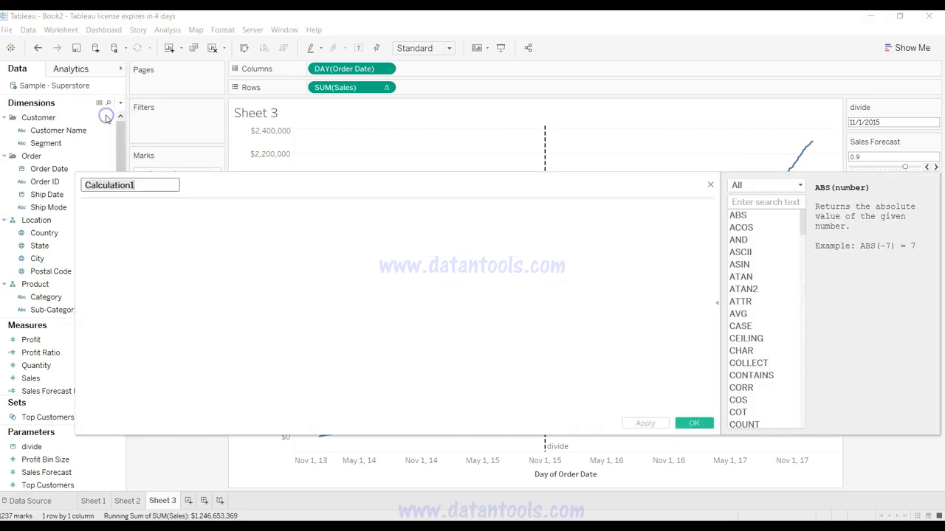
pyautogui.write('A')
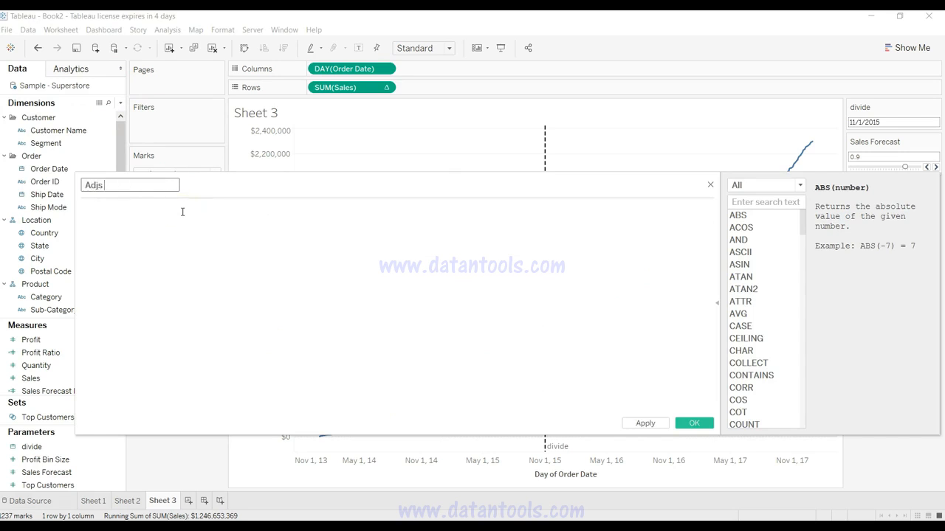
pyautogui.write('dj Sales Forecast')
# Step: Start the Adj Sales Forecast formula with the condition IF [Order Date] <= [divide]
pyautogui.click(183, 212)
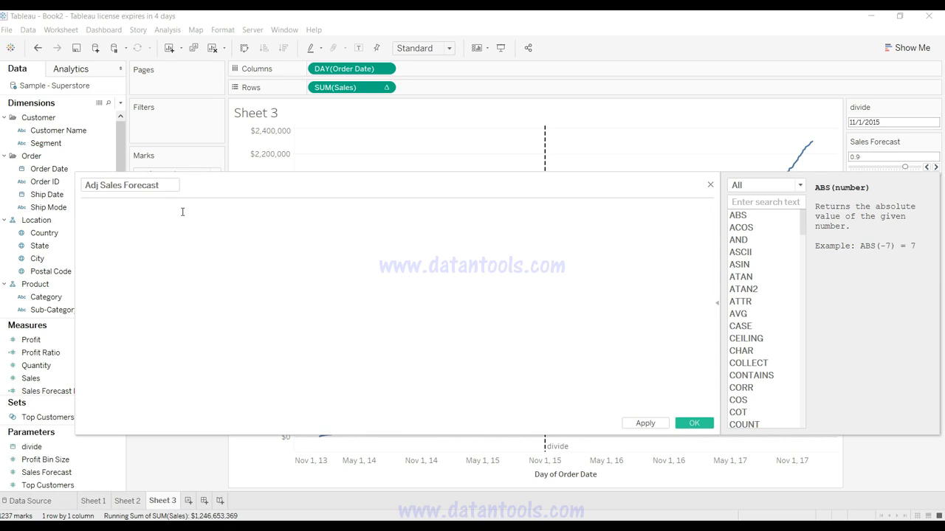
pyautogui.write('i')
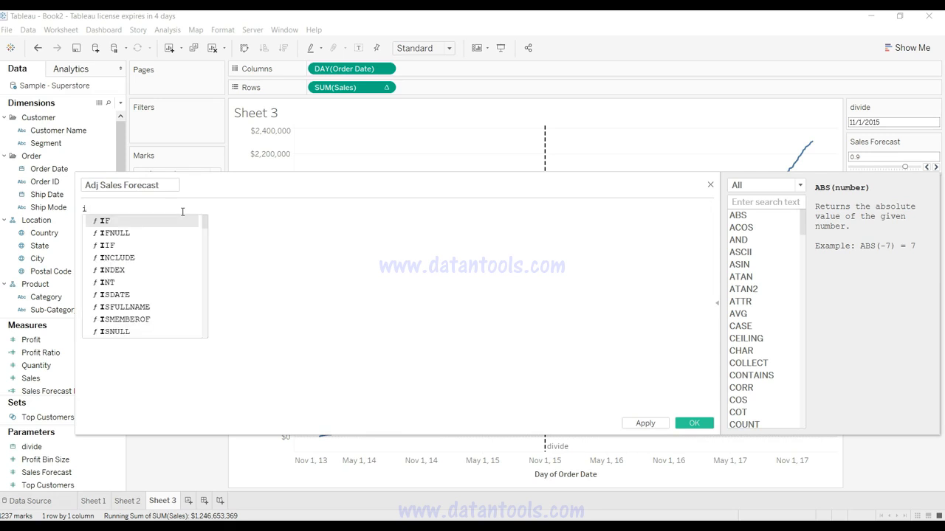
pyautogui.press('Return')
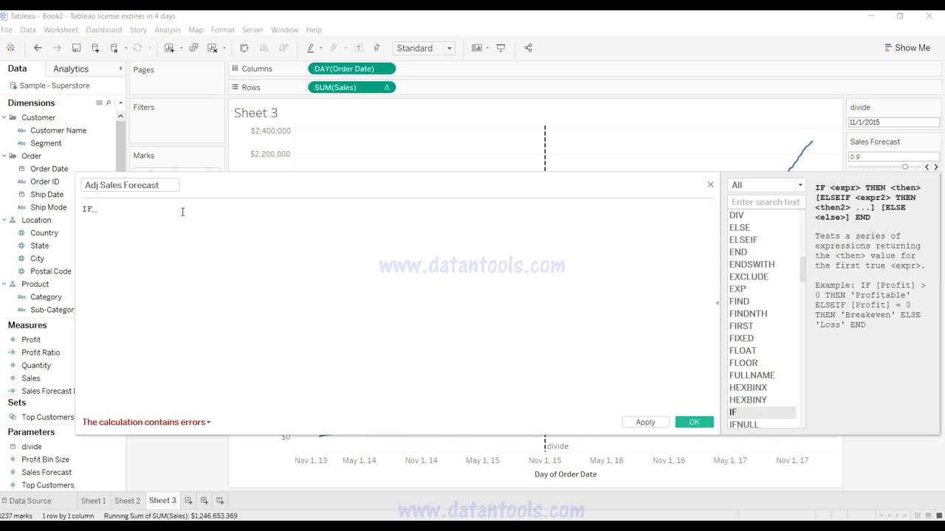
pyautogui.write('or')
pyautogui.press('Down')
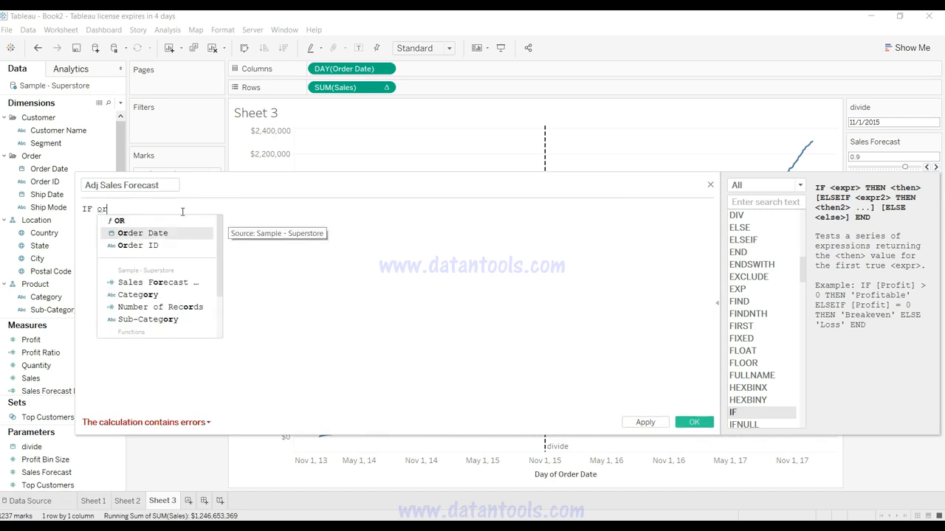
pyautogui.press('Return')
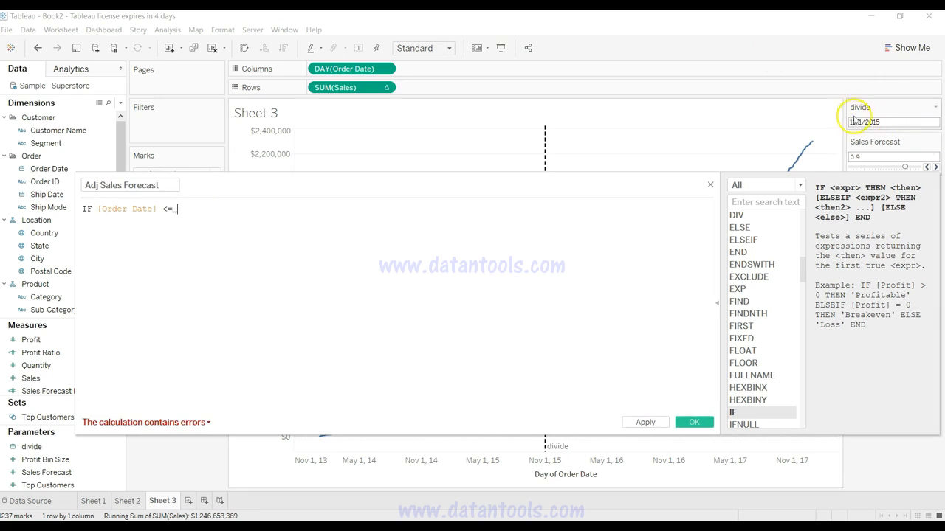
pyautogui.write('<= di')
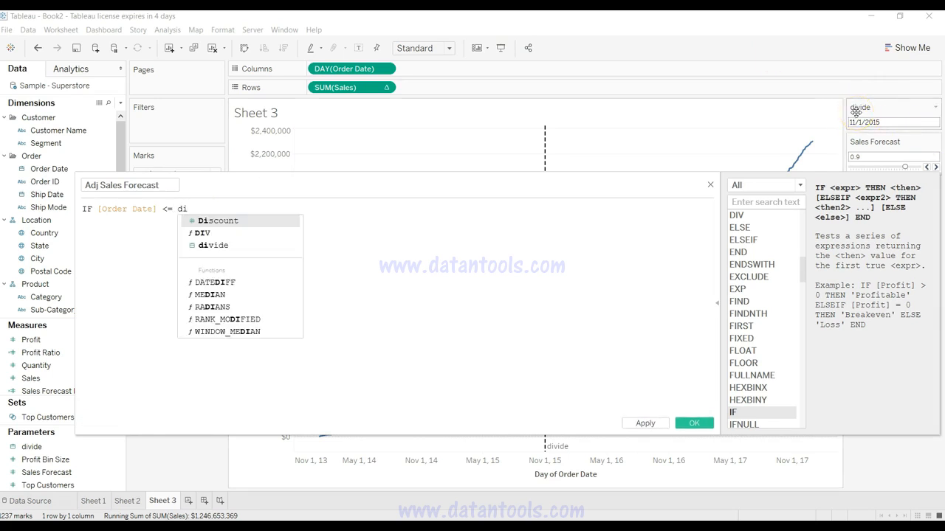
pyautogui.press('Down')
pyautogui.press('Down')
pyautogui.press('Return')
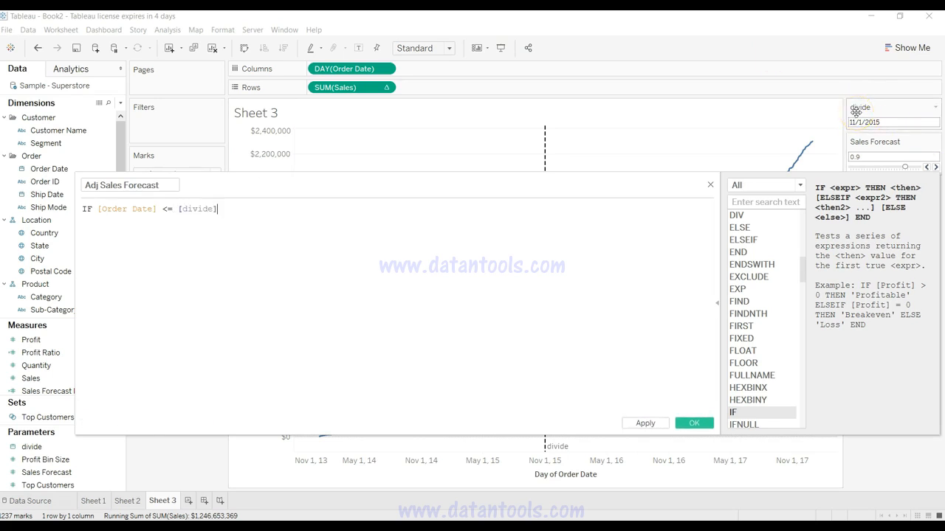
# Step: Extend the IF condition with THEN [Sales], so orders up to the divide date return the plain Sales value
pyautogui.moveTo(549, 189); pyautogui.dragTo(553, 90)
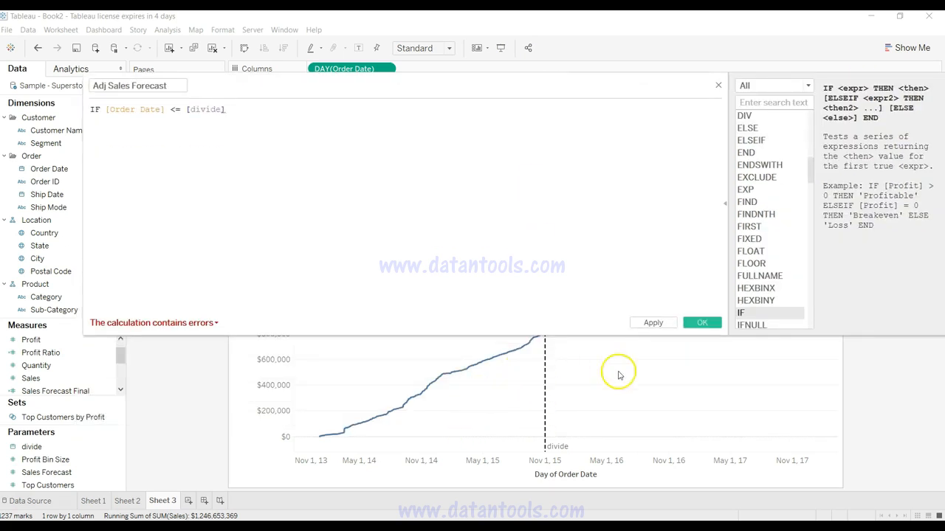
pyautogui.moveTo(458, 84); pyautogui.dragTo(516, 197)
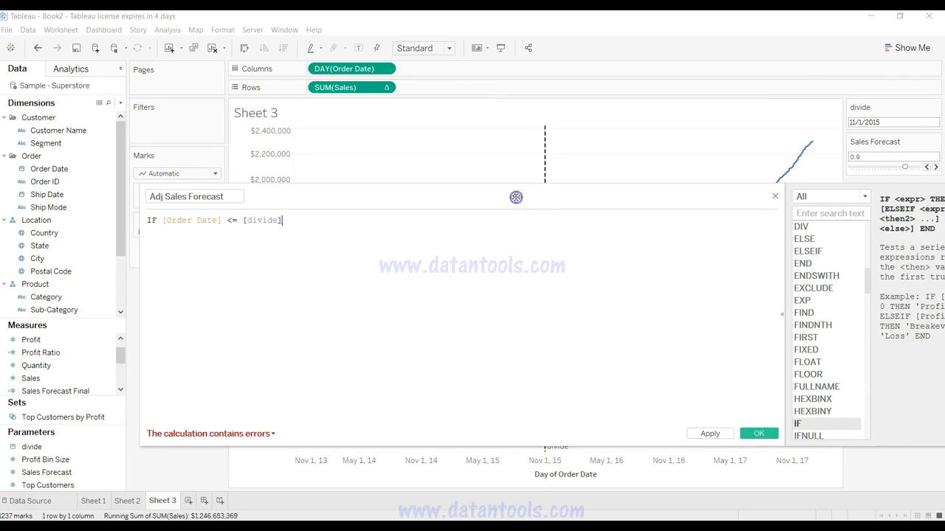
pyautogui.write('THEN sal')
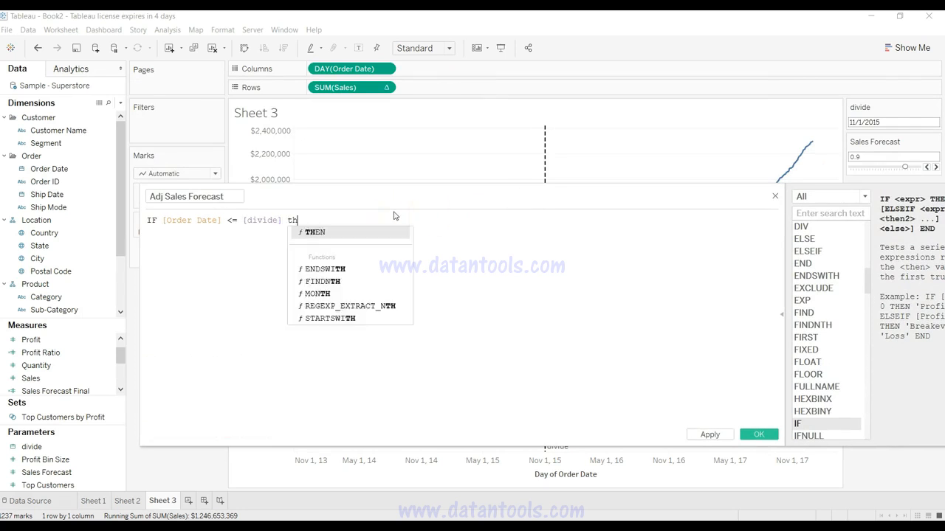
pyautogui.press('Return')
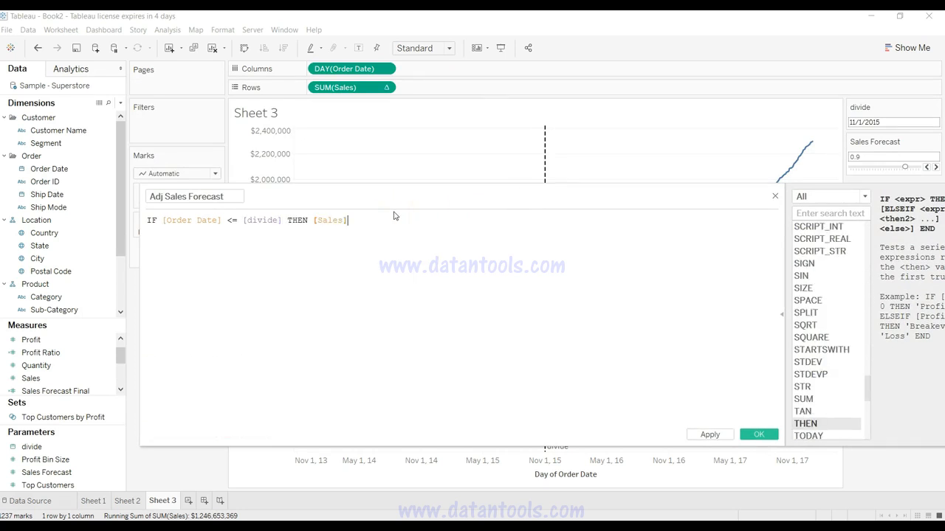
# Step: Add a second formula line that begins the alternative branch with ELSE [Sales]
pyautogui.press('Return')
pyautogui.write('el')
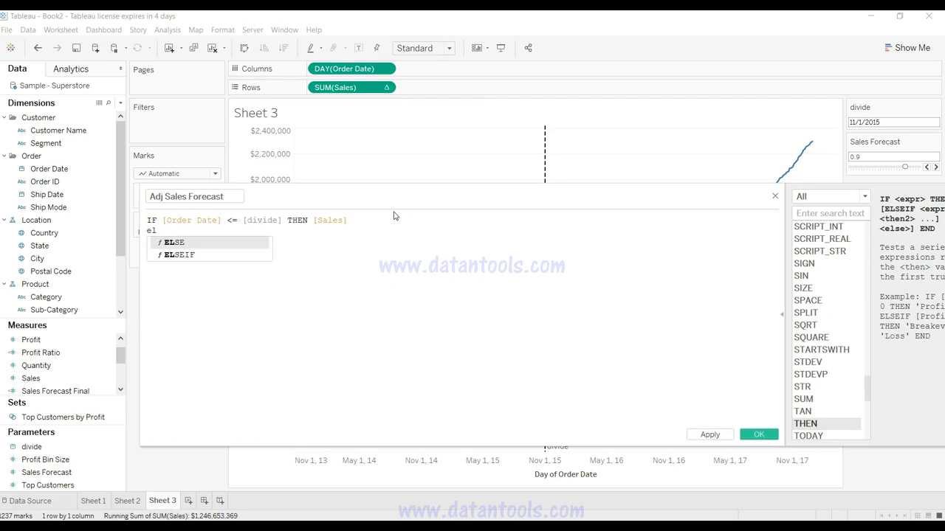
pyautogui.press('Return')
pyautogui.write('sal')
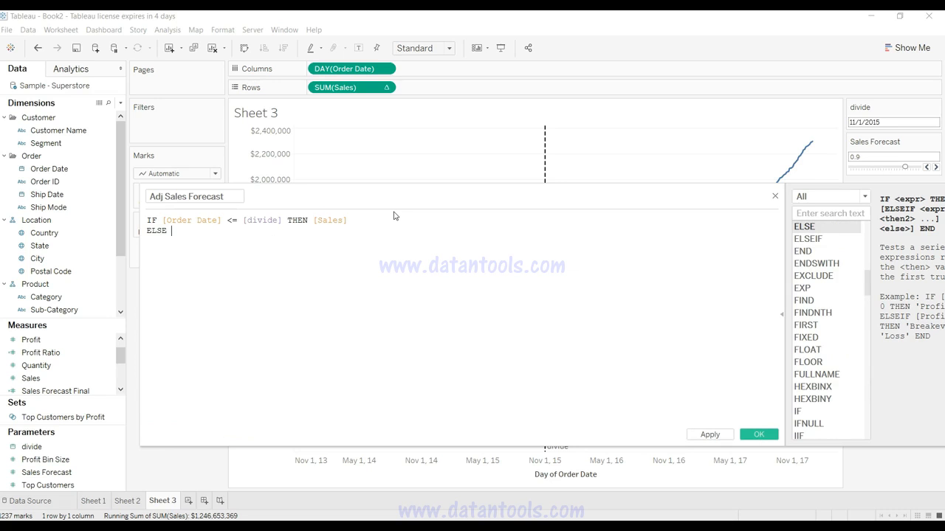
pyautogui.press('Return')
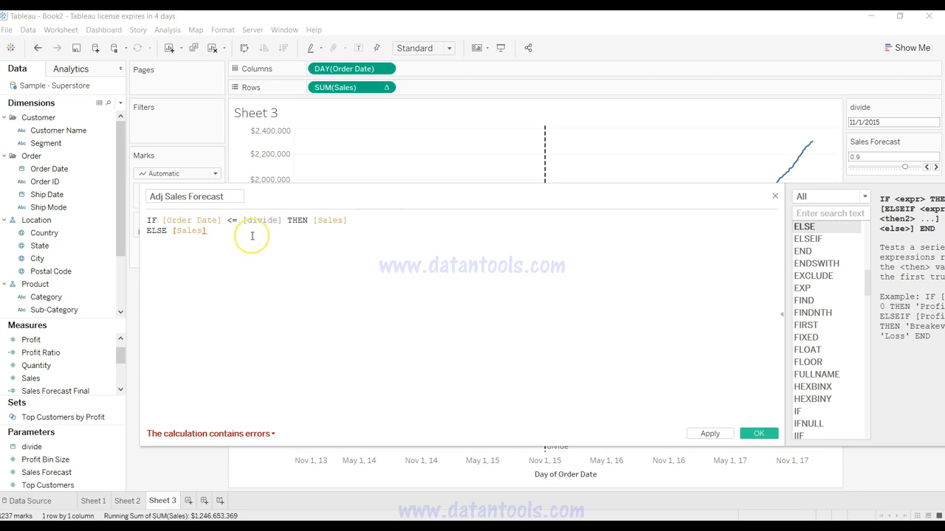
# Step: Multiply Sales in the ELSE branch by (1 + [Sales Forecast]), using round brackets and the Sales Forecast parameter
pyautogui.write('*')
pyautogui.write('[1 + ')
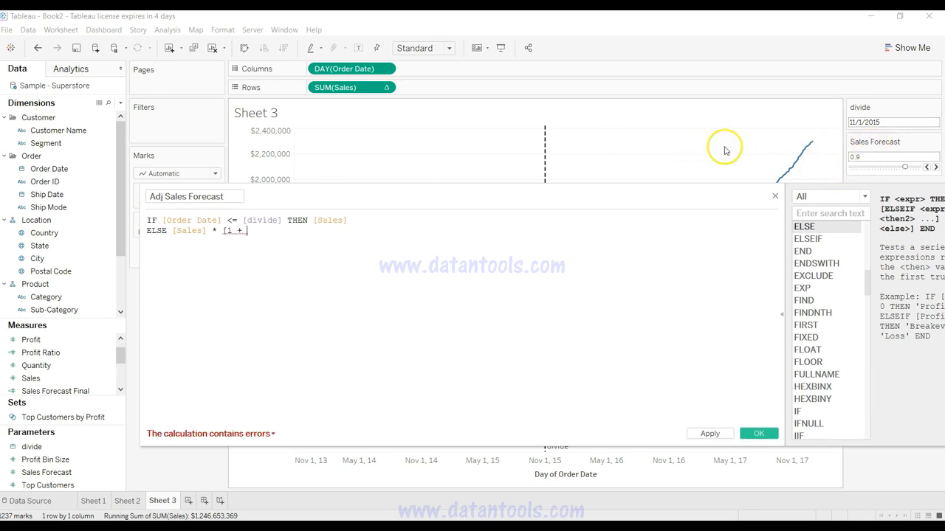
pyautogui.write('sal')
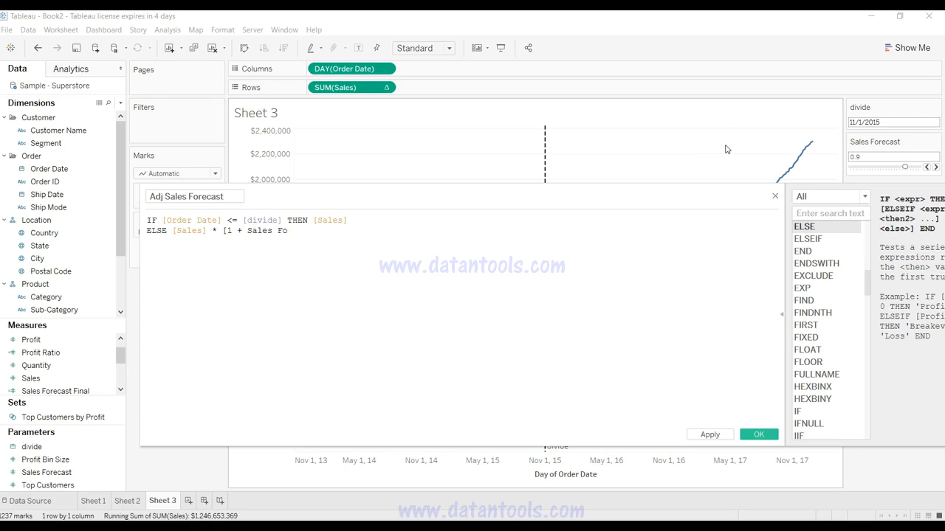
pyautogui.press('BackSpace')
pyautogui.press('BackSpace')
pyautogui.press('BackSpace')
pyautogui.press('BackSpace')
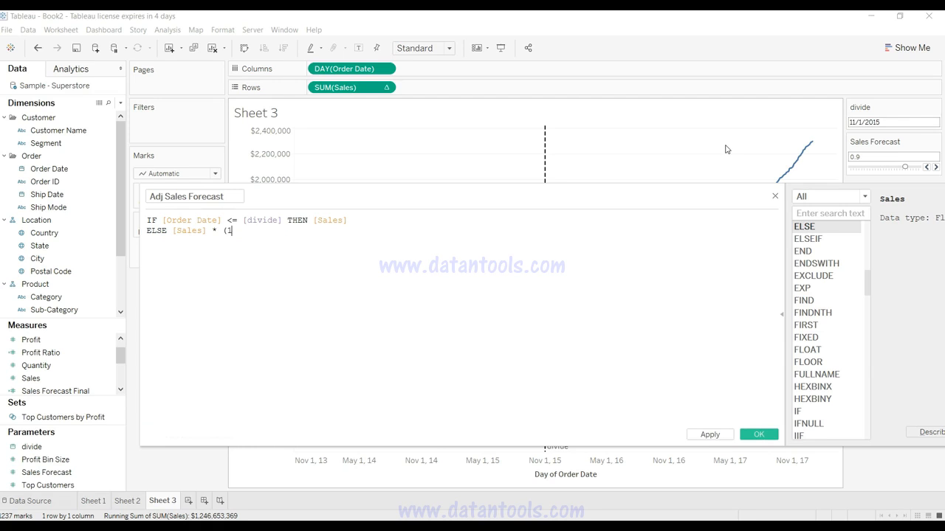
pyautogui.write('sal')
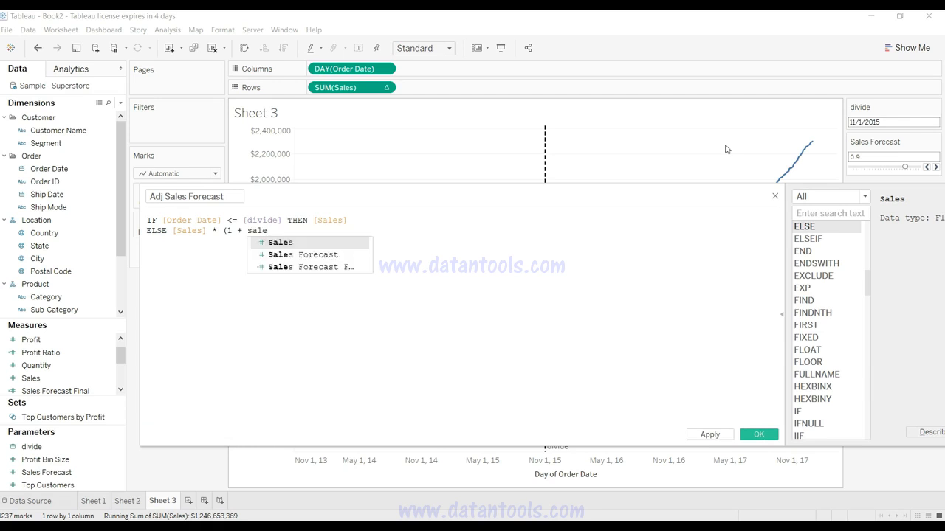
pyautogui.write('e')
pyautogui.press('Down')
pyautogui.press('Return')
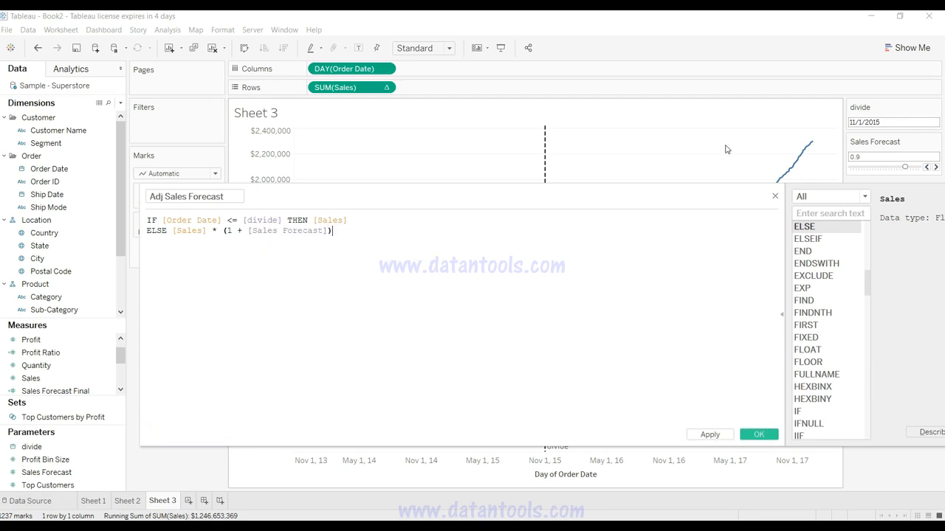
# Step: Close the formula with END on its own line, compare it with the chart, and save the calculated field
pyautogui.moveTo(327, 232)
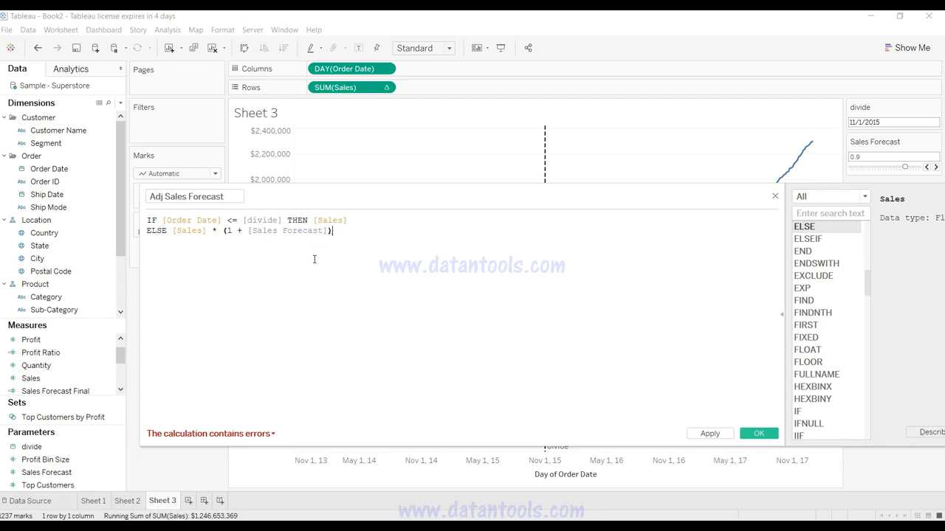
pyautogui.press('Return')
pyautogui.write('END')
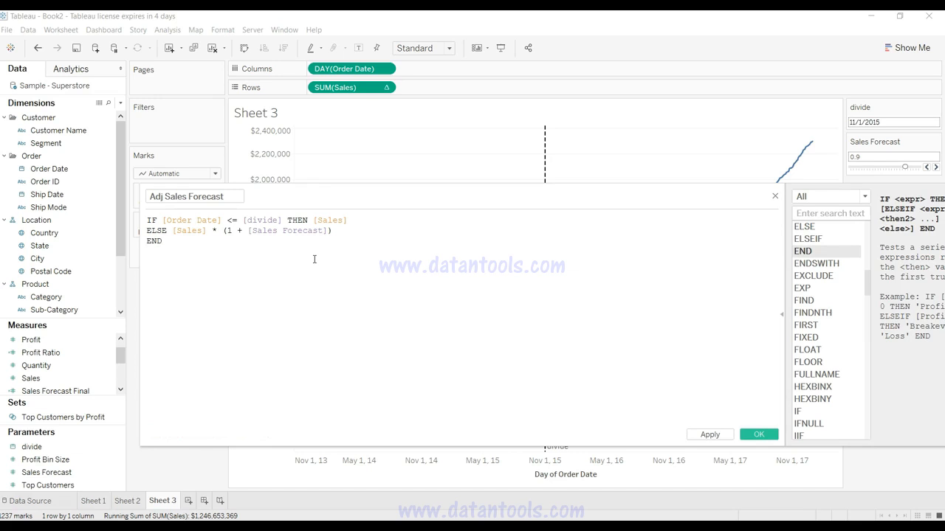
pyautogui.moveTo(354, 200); pyautogui.dragTo(530, 389)
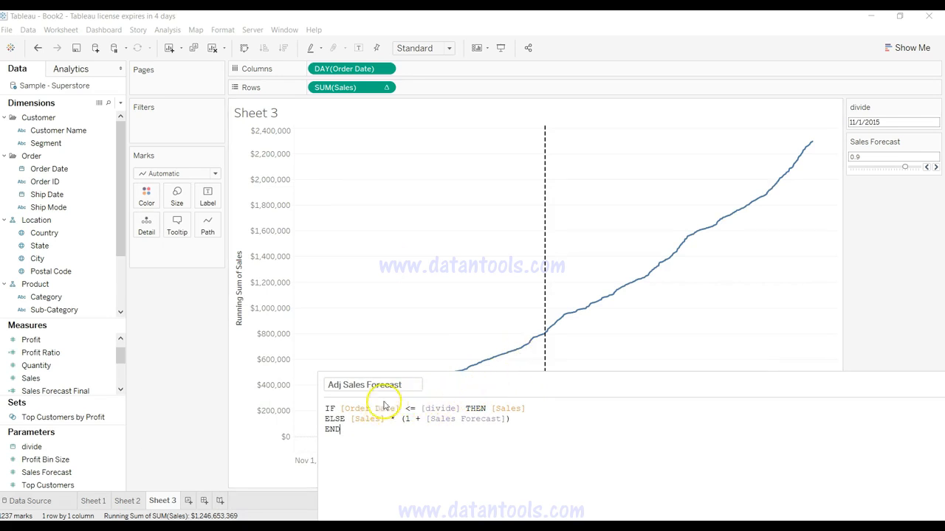
pyautogui.moveTo(545, 311)
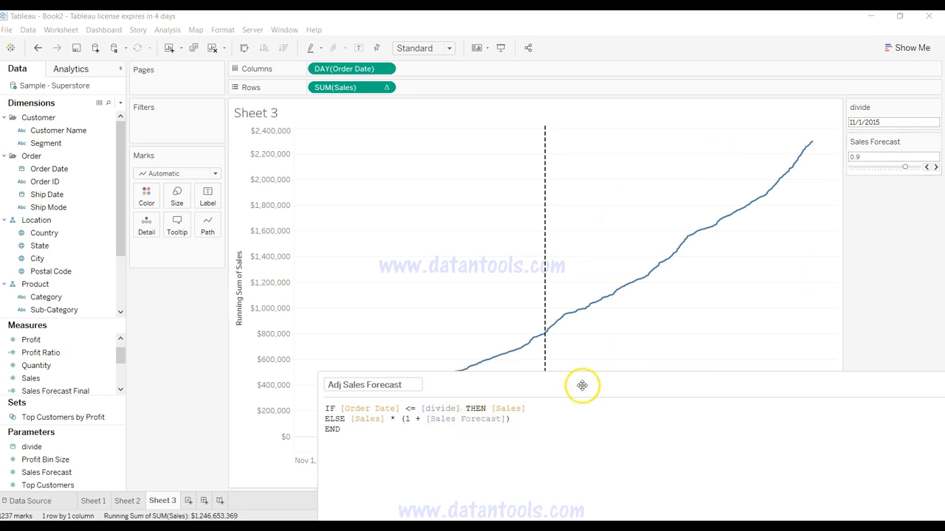
pyautogui.moveTo(582, 386); pyautogui.dragTo(501, 167)
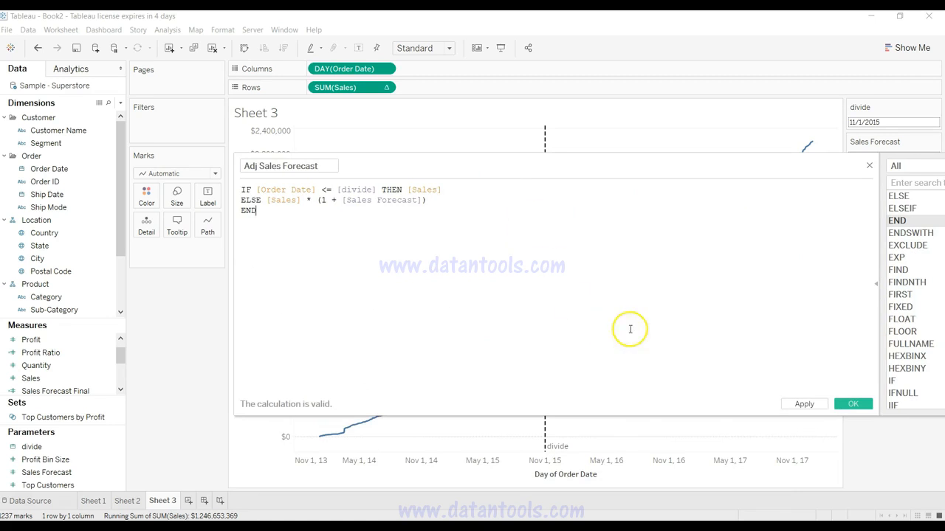
pyautogui.click(801, 404)
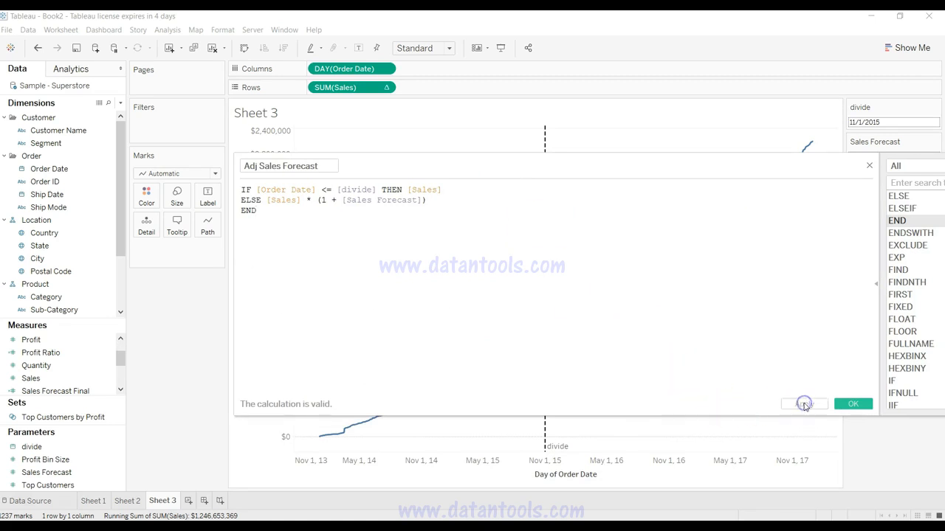
pyautogui.click(852, 405)
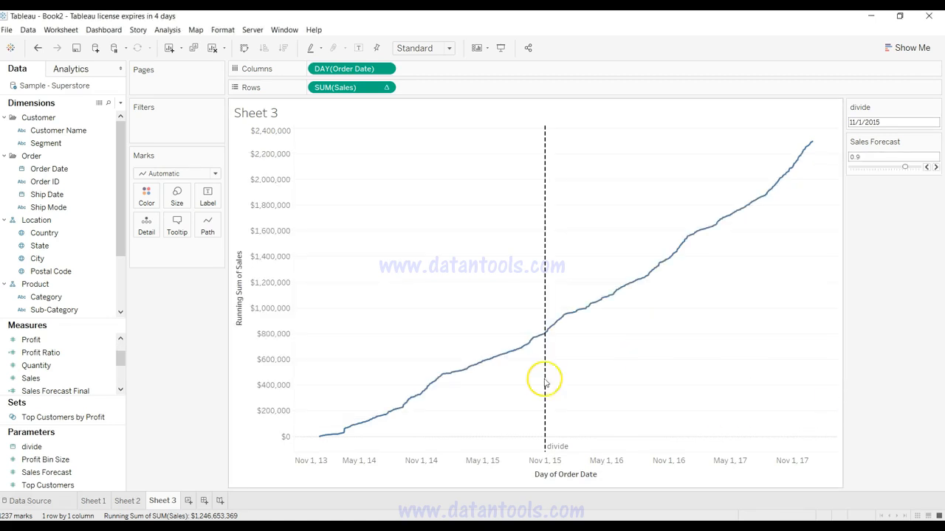
# Step: Add Adj Sales Forecast to the running-sales chart's value axis, aggregated as SUM
pyautogui.moveTo(121, 364); pyautogui.dragTo(122, 352)
pyautogui.click(97, 341)
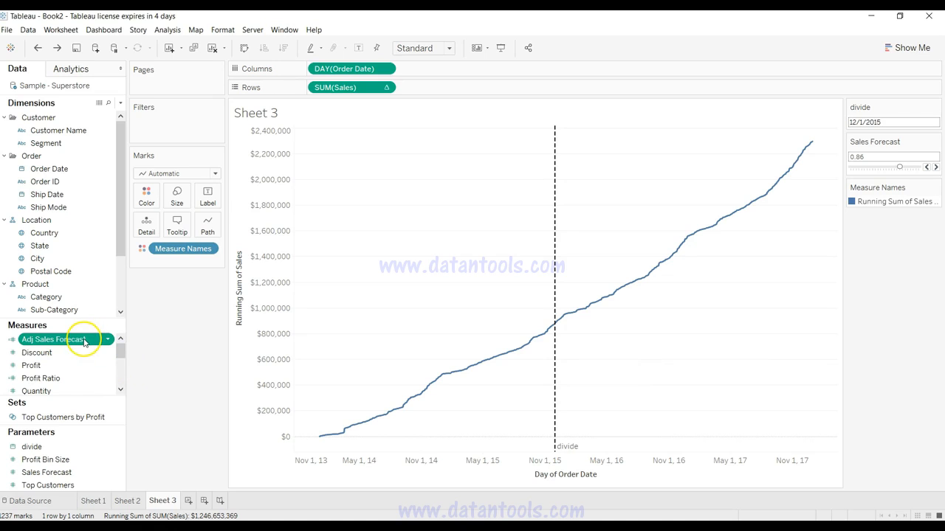
pyautogui.moveTo(84, 341); pyautogui.dragTo(267, 310)
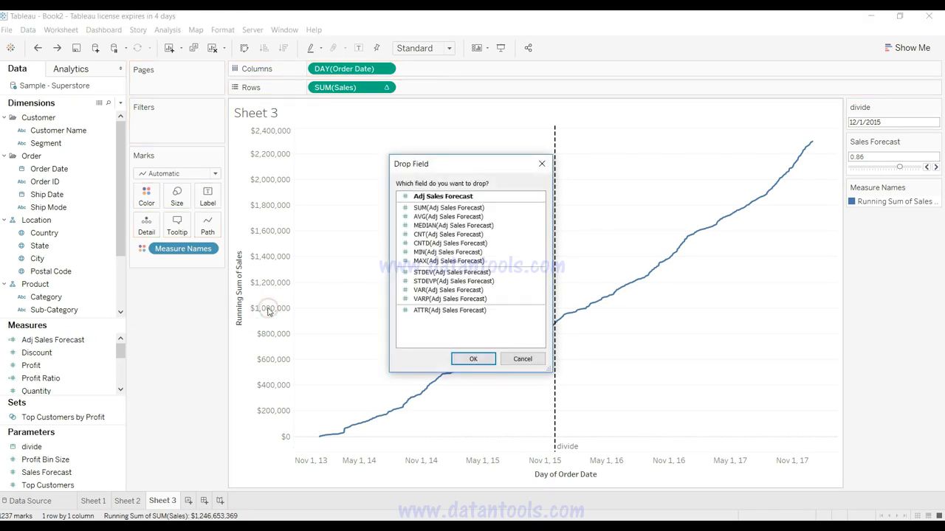
pyautogui.click(435, 209)
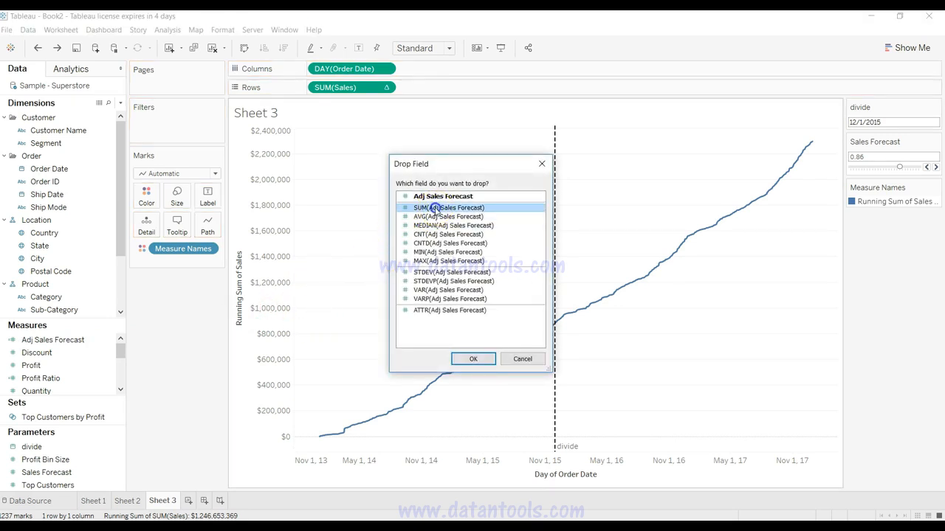
pyautogui.click(473, 358)
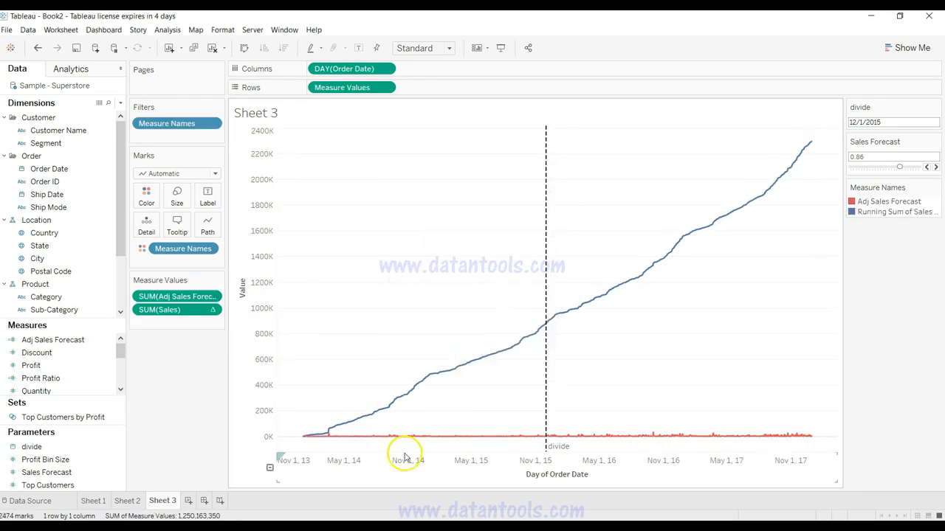
# Step: Apply a Running Total quick table calculation to SUM(Adj Sales Forecast) on the measure values chart
pyautogui.moveTo(469, 441)
pyautogui.moveTo(583, 443)
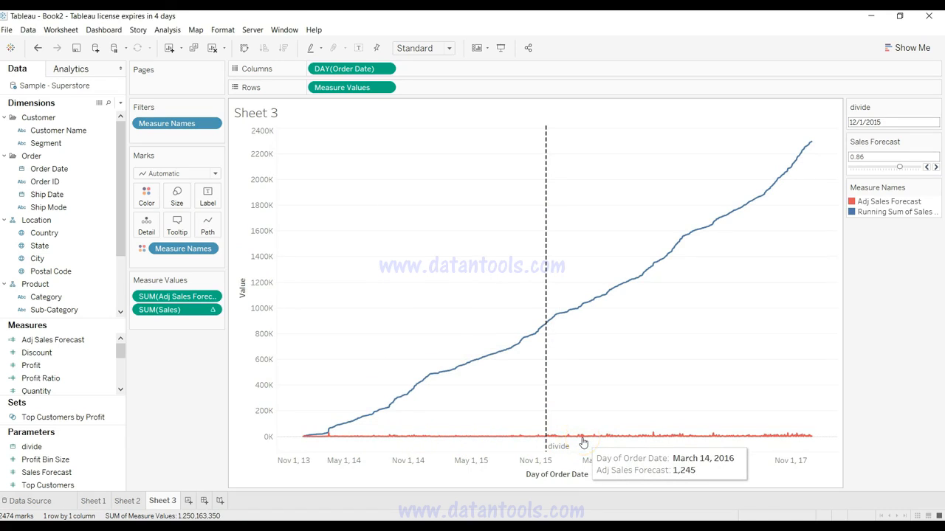
pyautogui.click(213, 310)
pyautogui.click(212, 297)
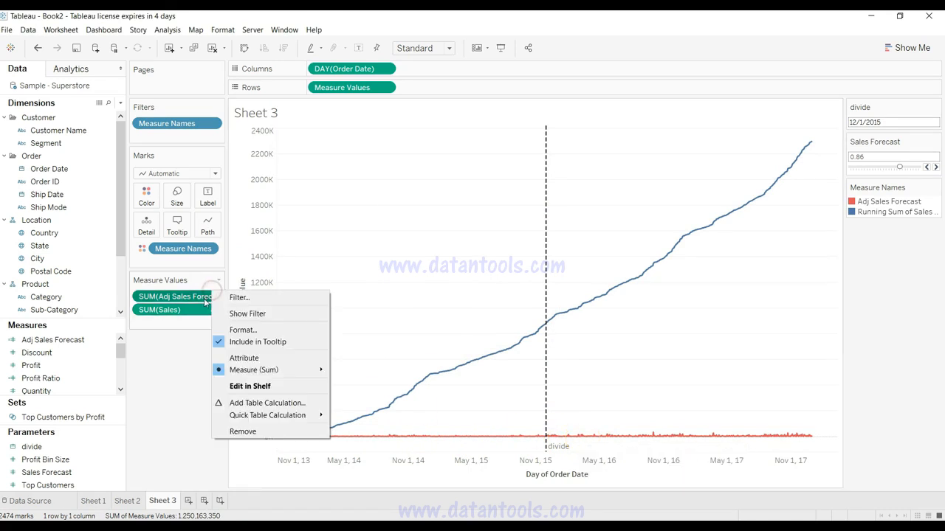
pyautogui.click(213, 297)
pyautogui.click(213, 296)
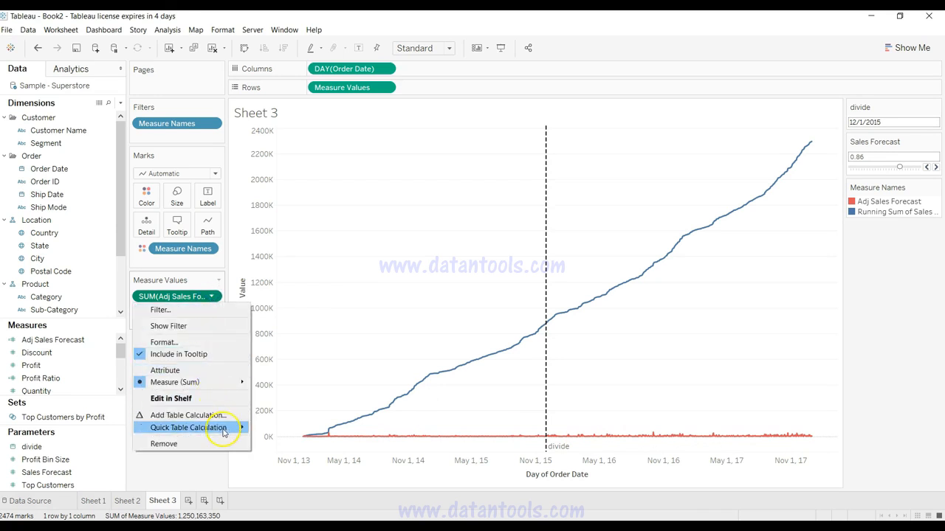
pyautogui.moveTo(221, 429)
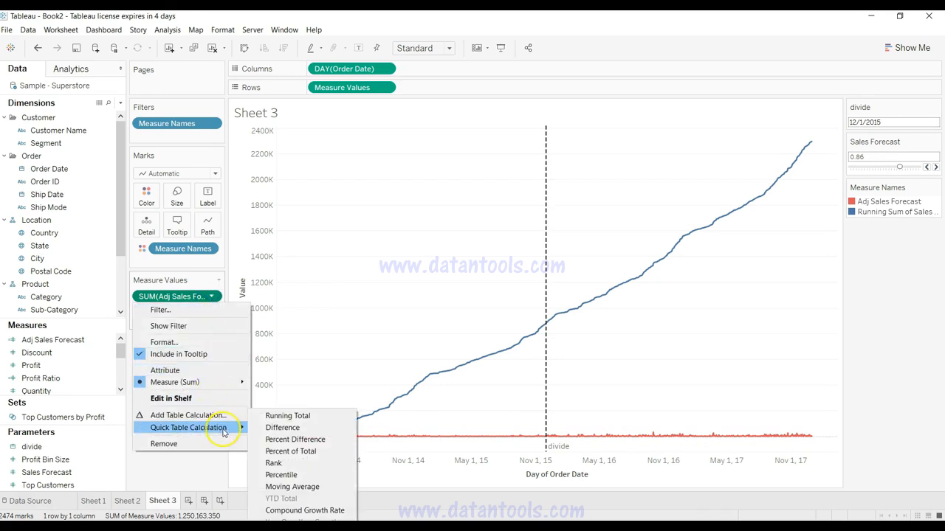
pyautogui.click(282, 416)
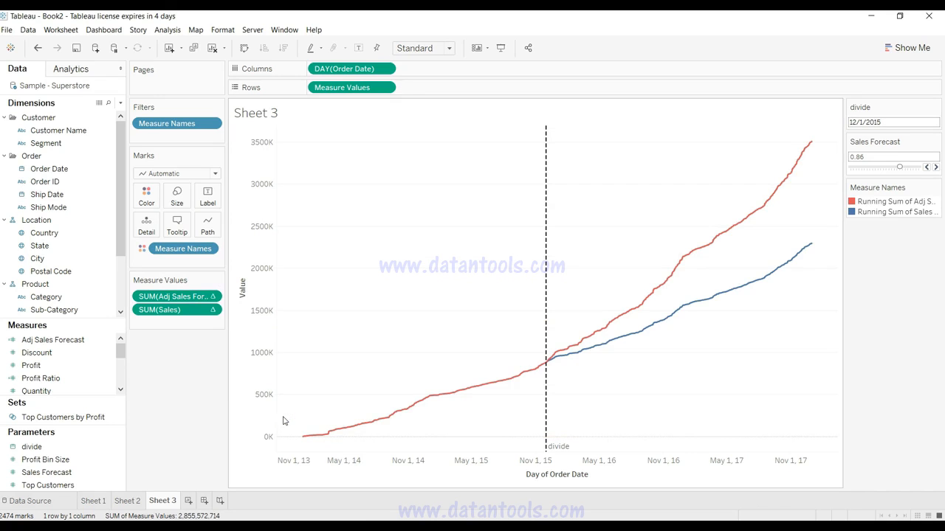
# Step: Raise the Sales Forecast parameter to 0.96 and compare the two running-total lines after the divide date
pyautogui.moveTo(543, 365)
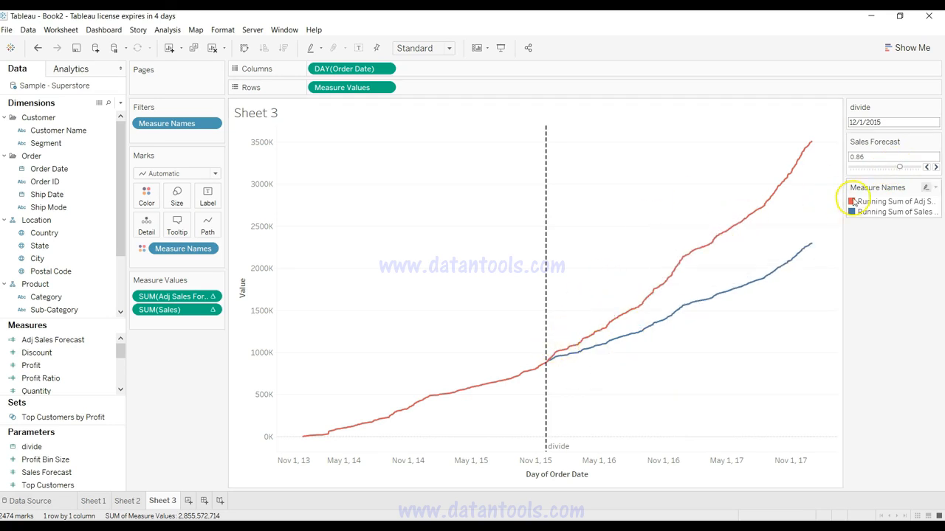
pyautogui.moveTo(899, 168)
pyautogui.mouseDown()
pyautogui.moveTo(865, 167)
pyautogui.moveTo(906, 170)
pyautogui.mouseUp()
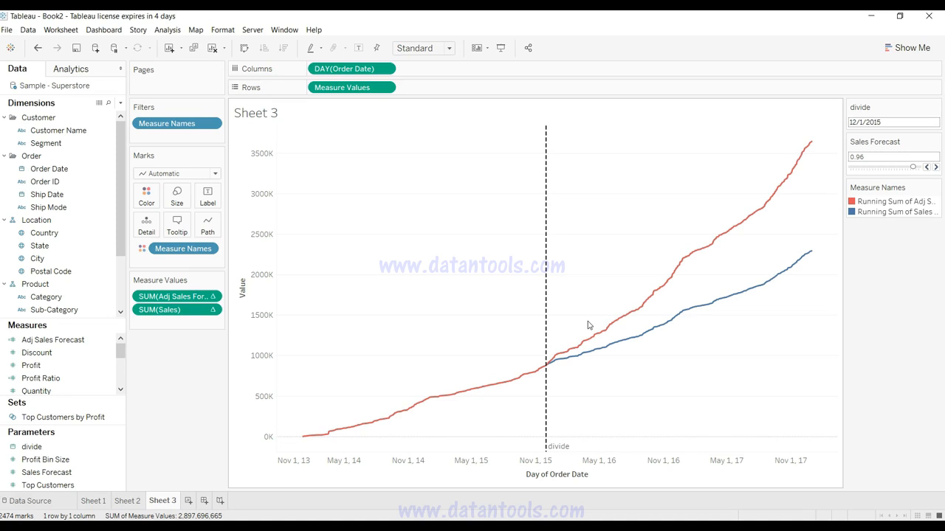
pyautogui.click(546, 335)
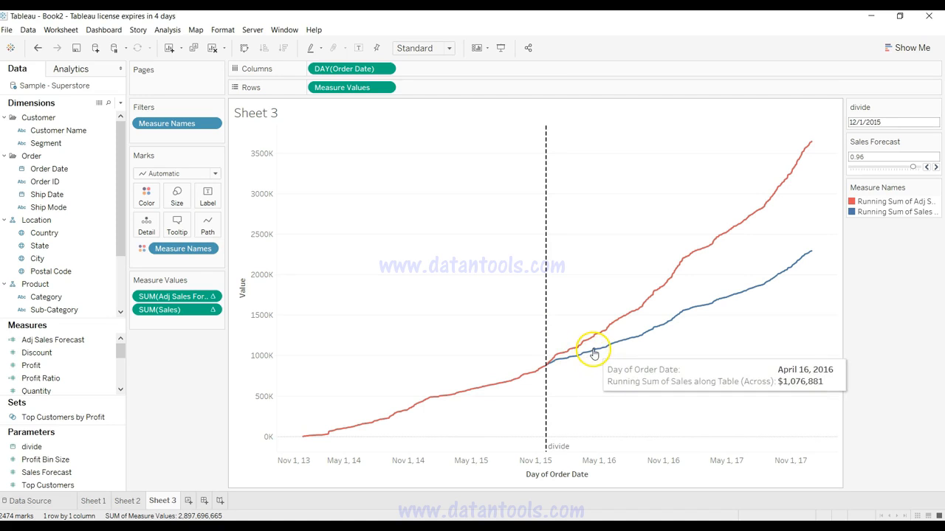
# Step: Set the divide date parameter to 4/1/2016
pyautogui.click(889, 121)
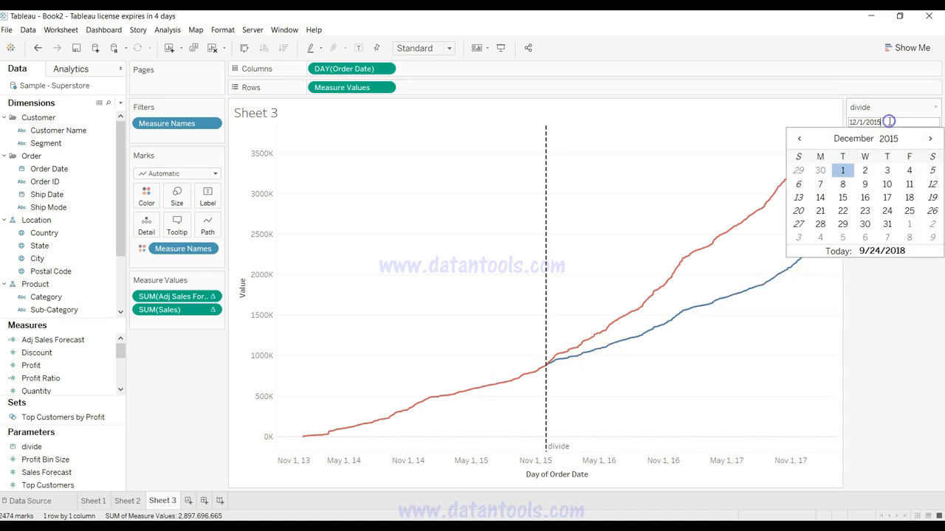
pyautogui.click(930, 139)
pyautogui.click(931, 139)
pyautogui.click(930, 140)
pyautogui.click(930, 140)
pyautogui.click(909, 170)
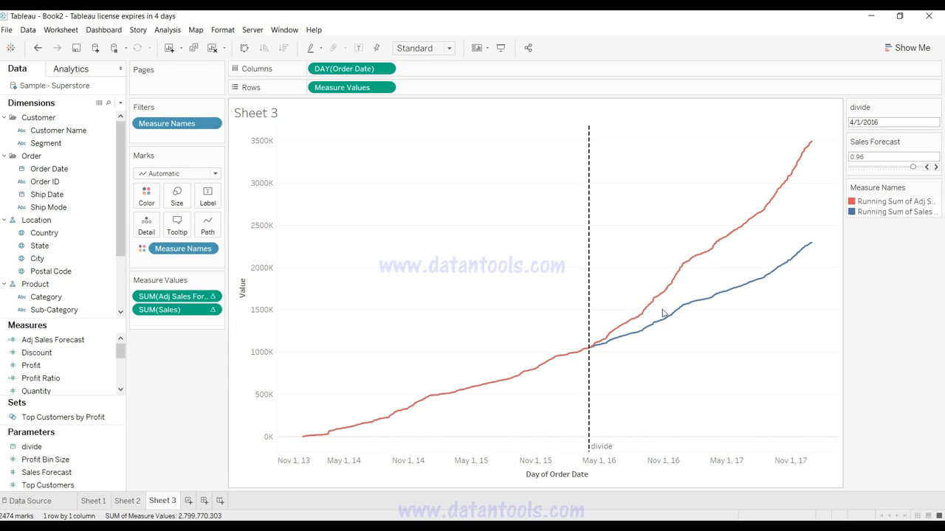
pyautogui.moveTo(634, 328)
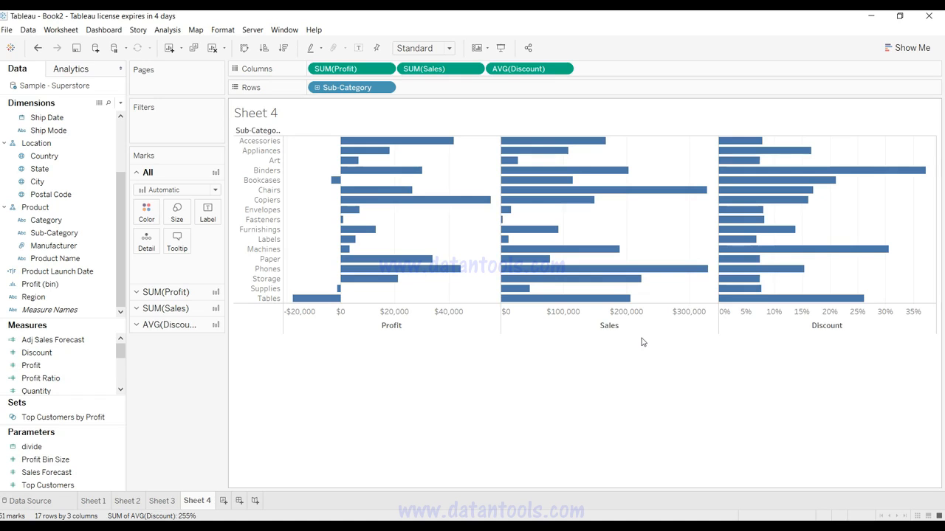
# Step: Create a parameter named Sort By with the String data type and its allowable values restricted to a list
pyautogui.click(65, 248)
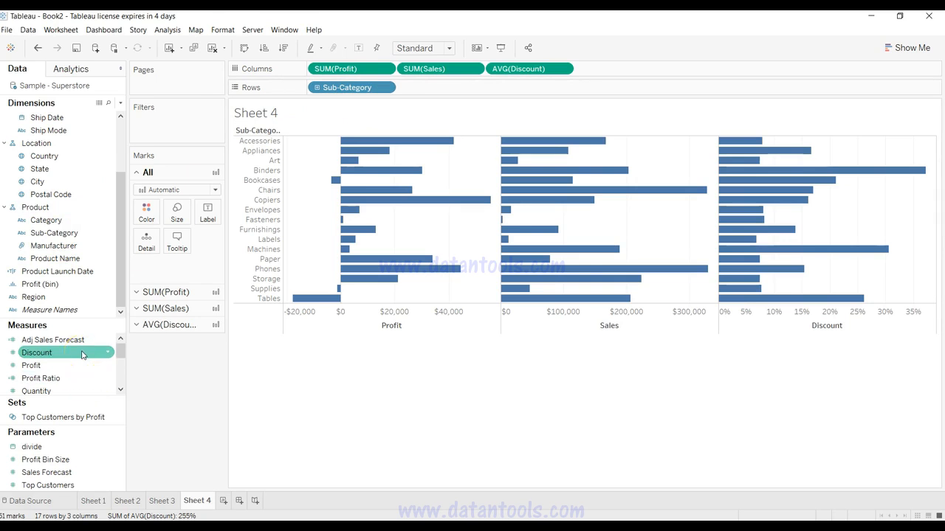
pyautogui.moveTo(120, 351); pyautogui.dragTo(118, 362)
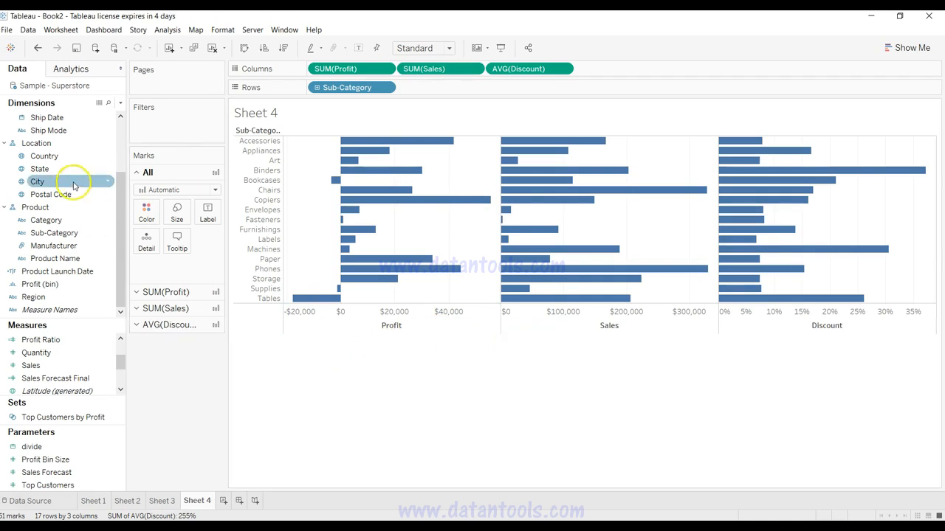
pyautogui.click(121, 103)
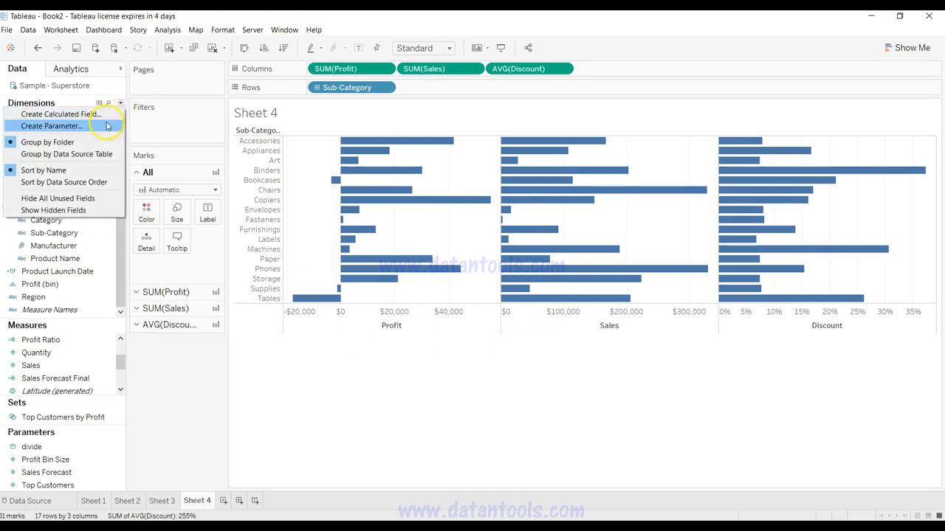
pyautogui.click(105, 130)
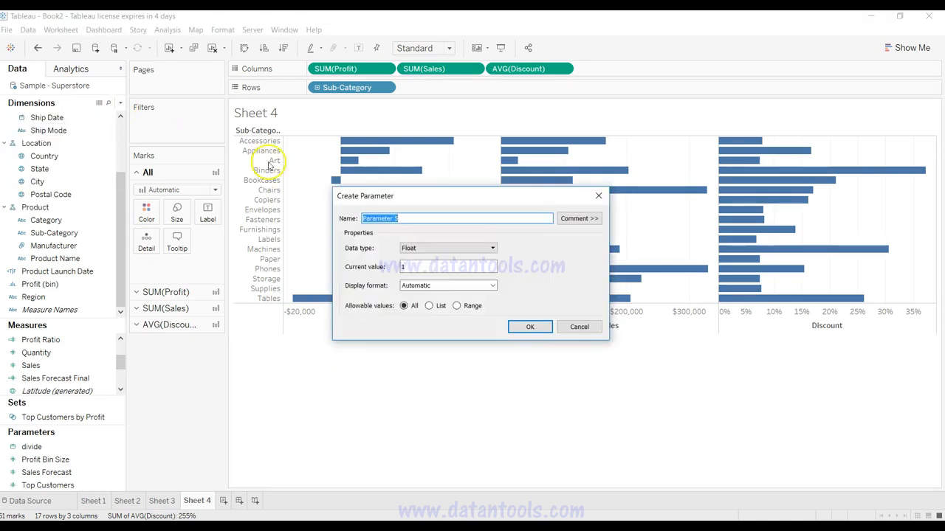
pyautogui.write('ME')
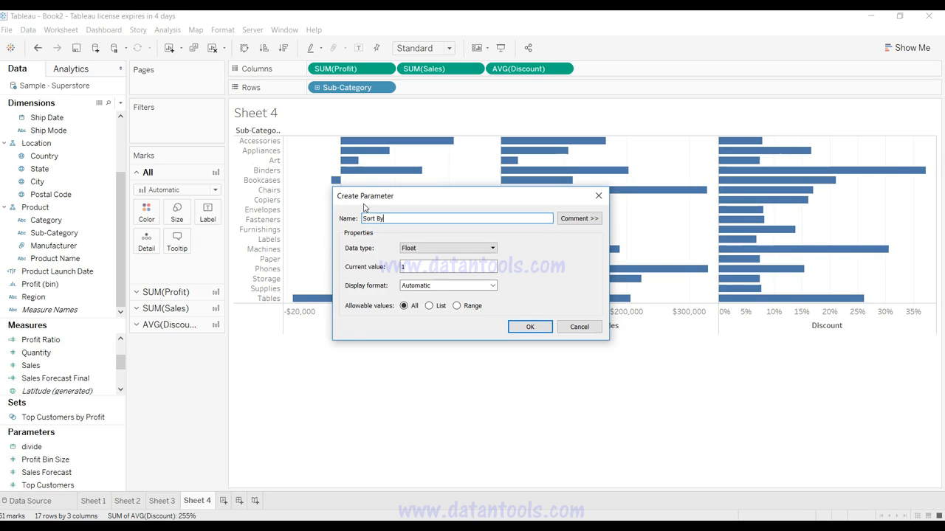
pyautogui.click(456, 248)
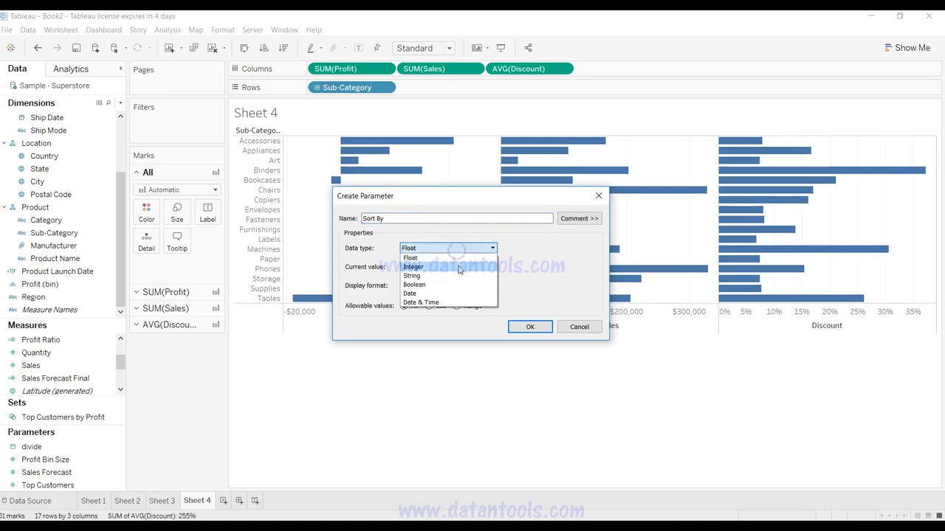
pyautogui.click(459, 277)
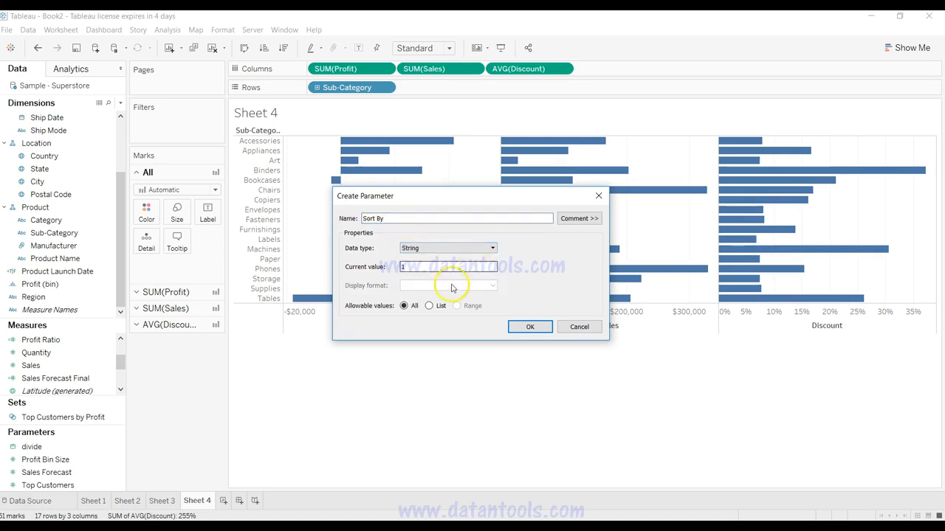
pyautogui.click(429, 306)
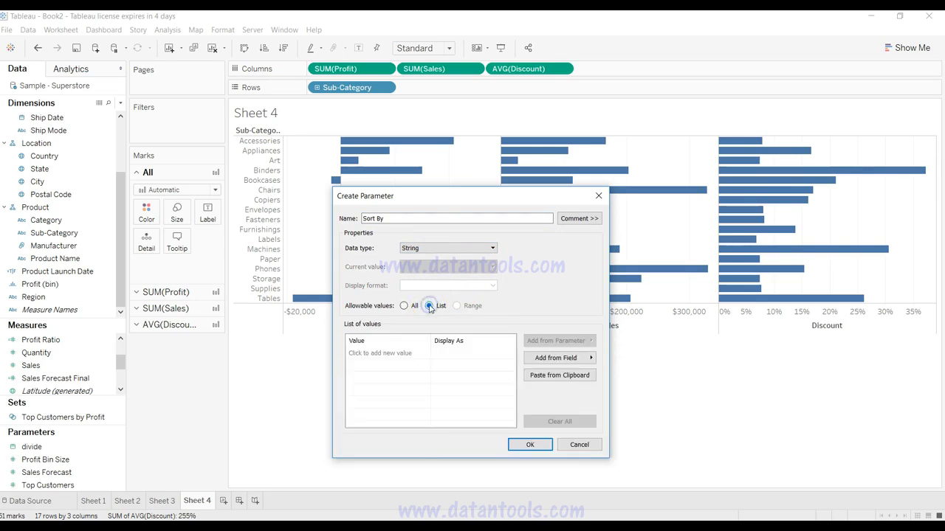
# Step: Enter Profit, Sales and Discount as the Sort By parameter's list values and save the parameter
pyautogui.click(387, 354)
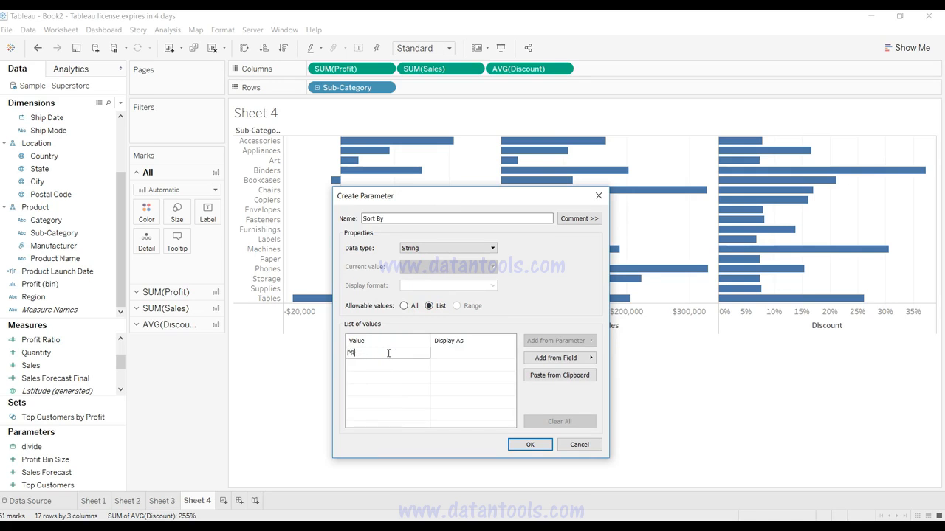
pyautogui.press('Tab')
pyautogui.hotkey('shift', 'Tab')
pyautogui.press('Return')
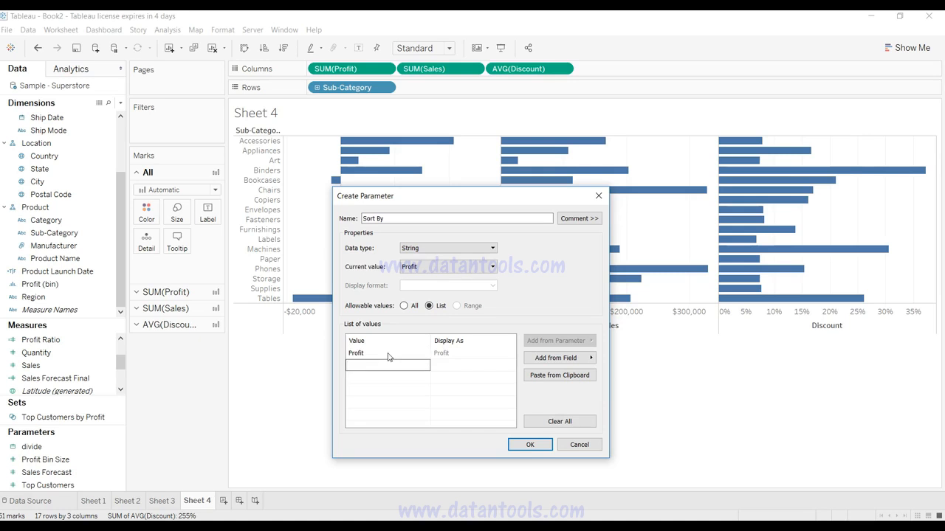
pyautogui.write('Sales')
pyautogui.press('Return')
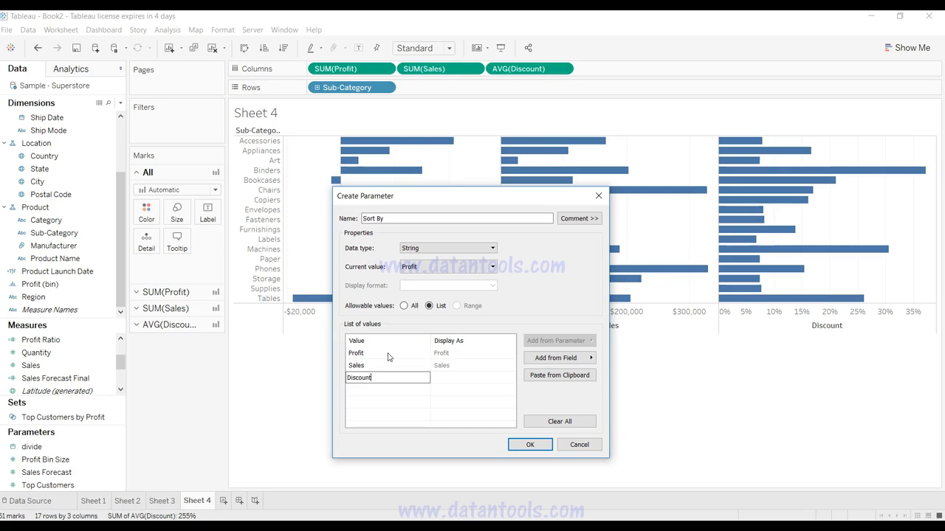
pyautogui.click(528, 446)
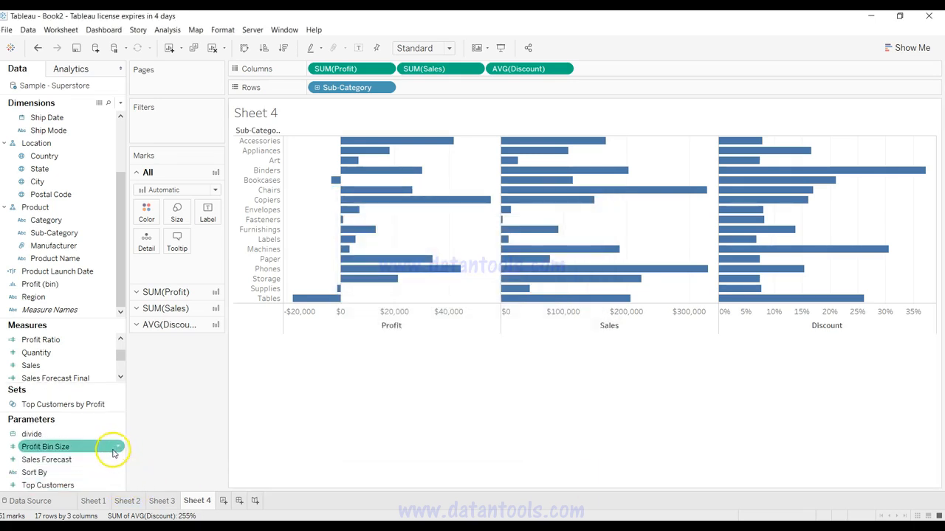
# Step: Show the Sort By parameter control on Sheet 4 and switch it to Sales, Discount and back to Profit
pyautogui.rightClick(118, 472)
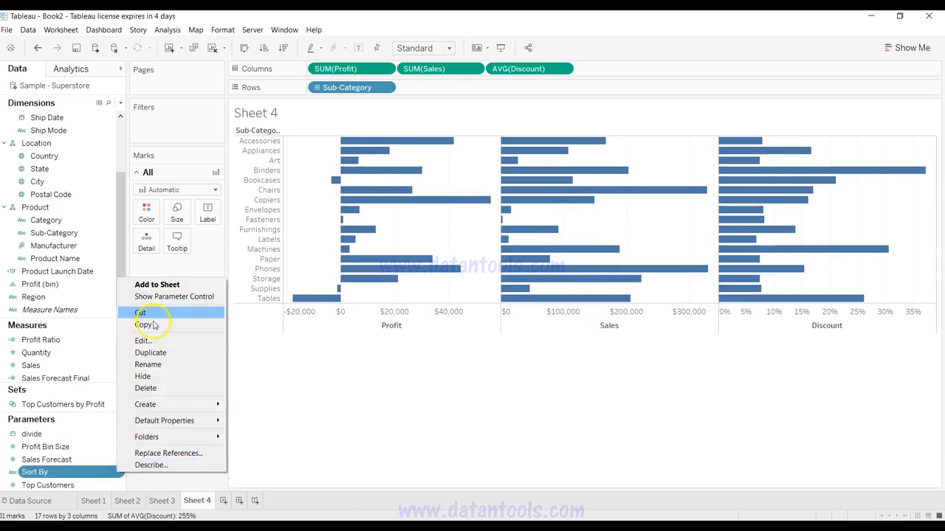
pyautogui.click(166, 296)
pyautogui.click(899, 123)
pyautogui.click(904, 138)
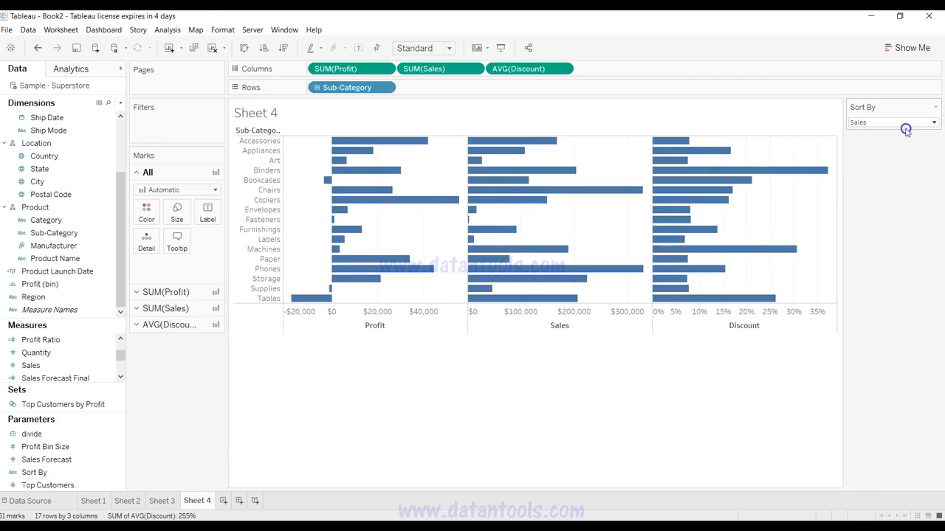
pyautogui.click(913, 123)
pyautogui.click(910, 158)
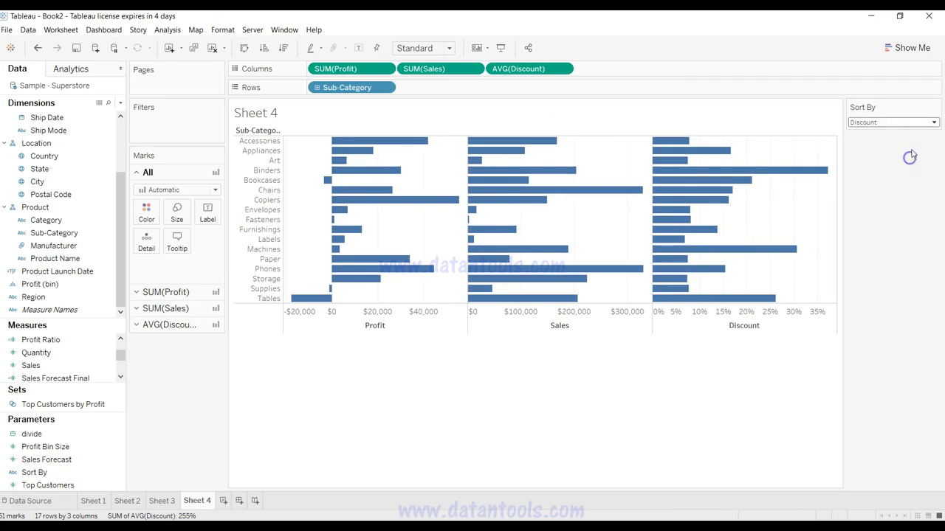
pyautogui.click(916, 121)
pyautogui.click(915, 138)
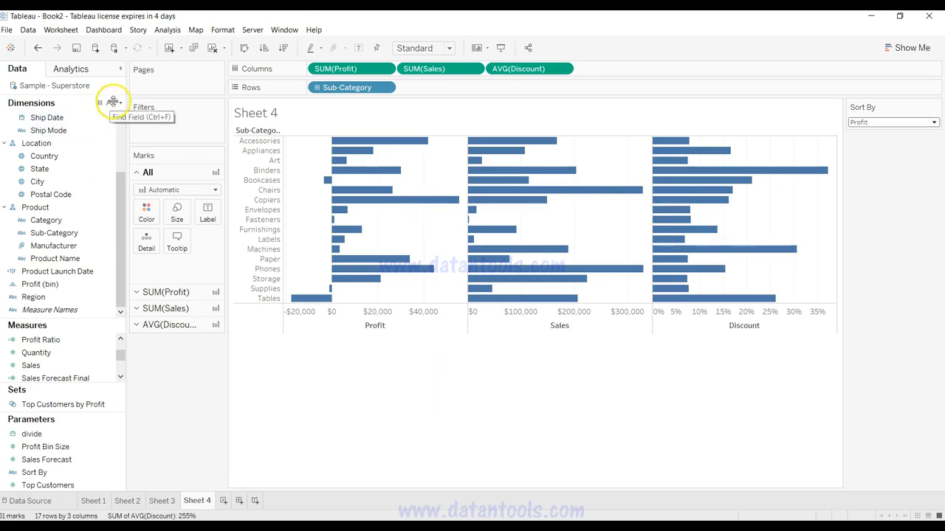
# Step: Create a calculated field named Sorted Measure and move its editor down to uncover the upper part of the chart
pyautogui.click(121, 103)
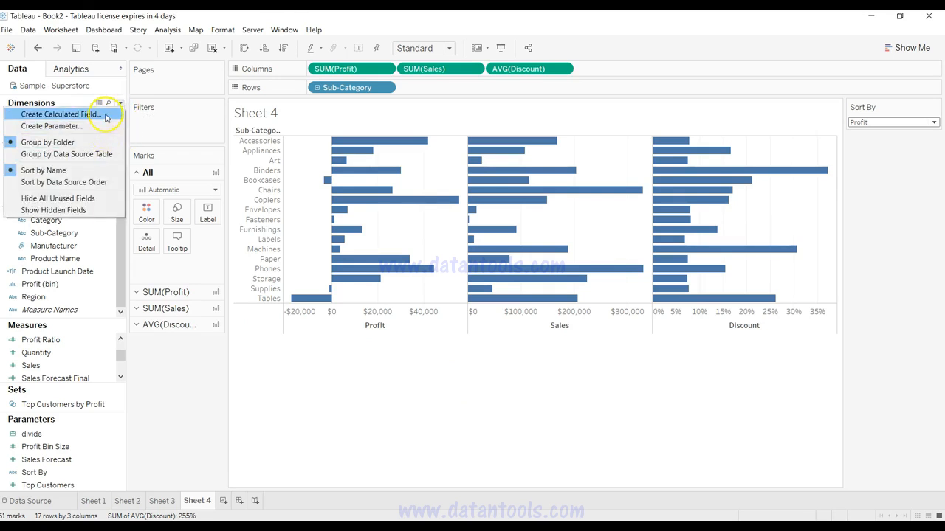
pyautogui.click(107, 114)
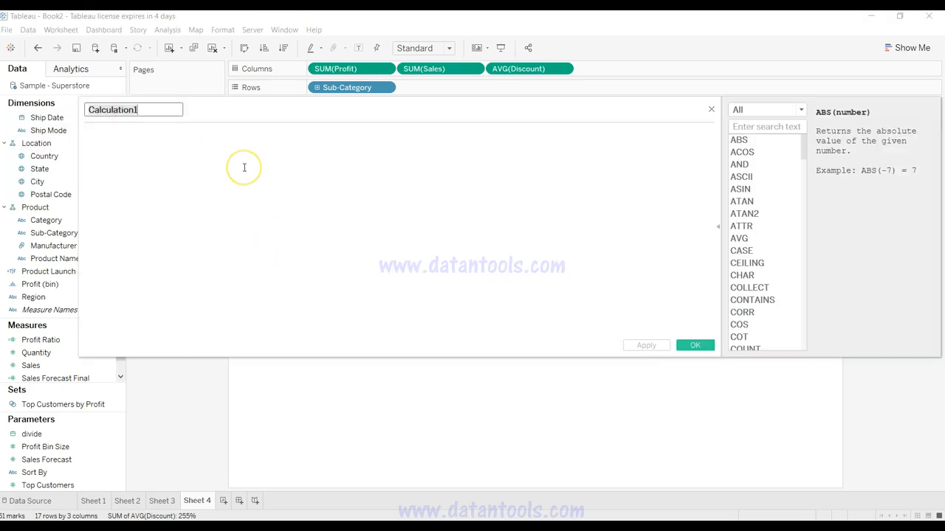
pyautogui.write('Sorted Measure')
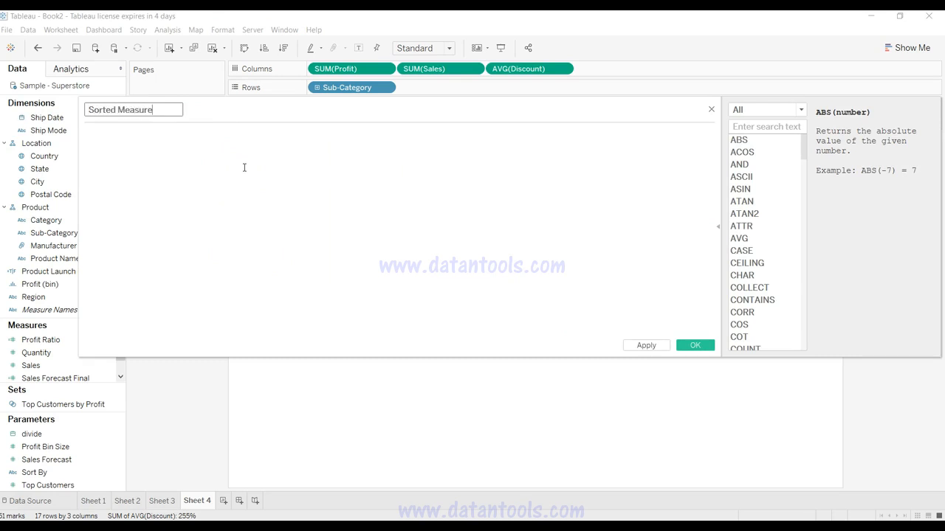
pyautogui.click(234, 167)
pyautogui.moveTo(287, 108); pyautogui.dragTo(403, 265)
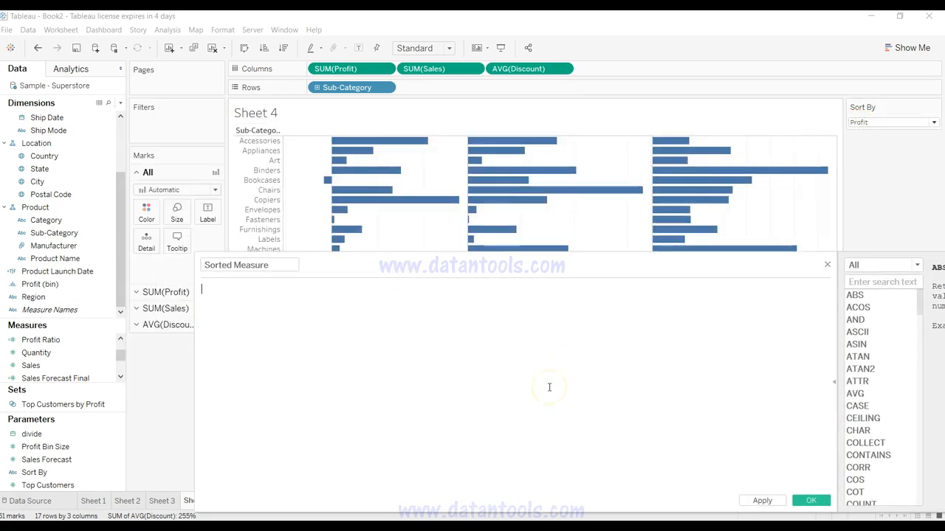
# Step: Begin the Sorted Measure formula with CASE [Sort By], using the Sort By parameter
pyautogui.write('sor')
pyautogui.press('Return')
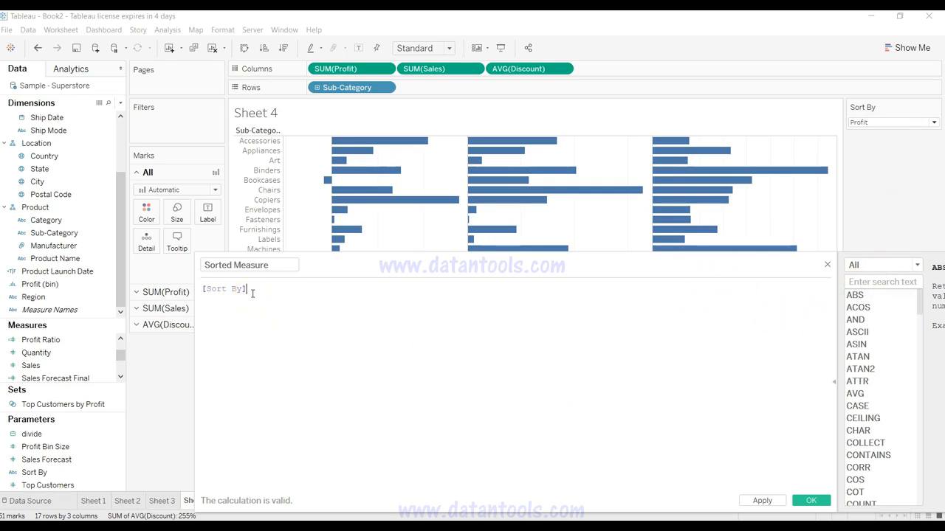
pyautogui.press('Home')
pyautogui.write('CASE')
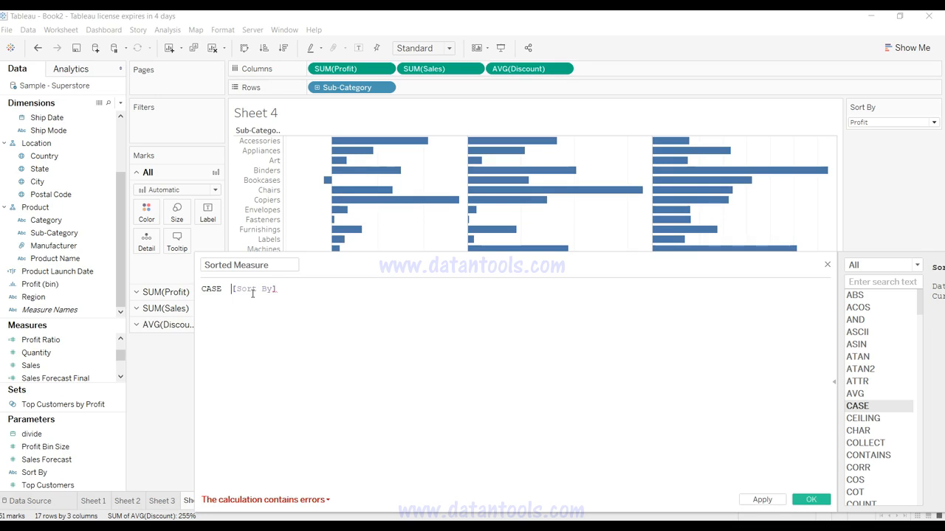
pyautogui.press('BackSpace')
# Step: Add the line WHEN 'Sales' THEN SUM([Sales]) below CASE [Sort By] in the Sorted Measure formula
pyautogui.press('Return')
pyautogui.write('WHEN ')
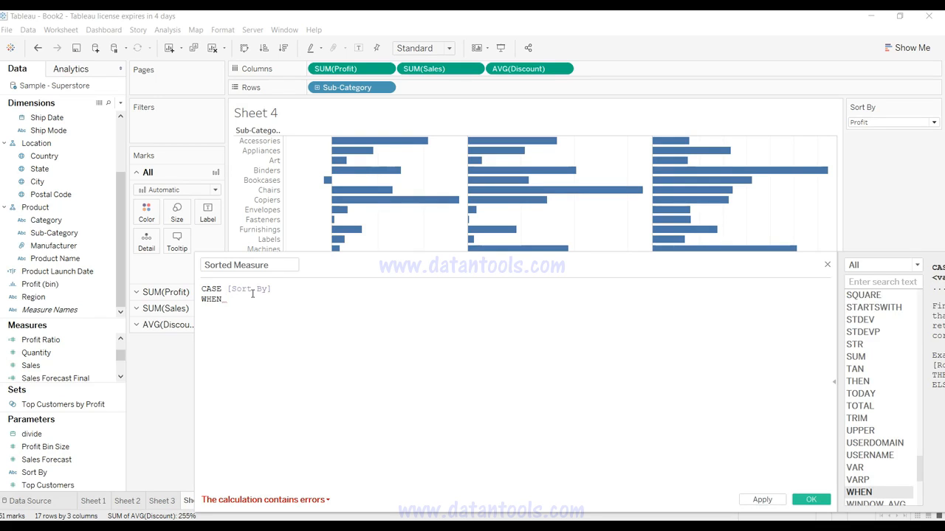
pyautogui.write("'Sales' THEN sum")
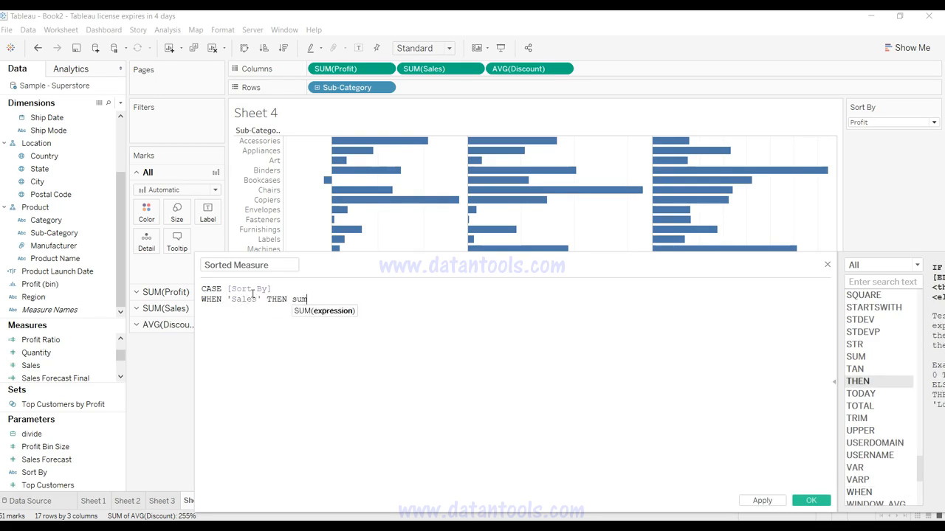
pyautogui.press('Return')
pyautogui.write('sal')
pyautogui.press('Return')
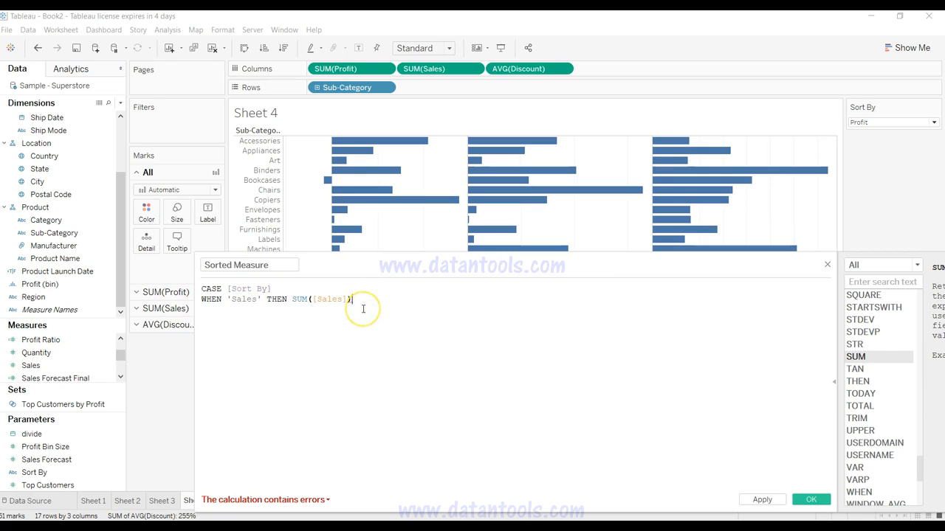
# Step: Add the line WHEN 'Profit' THEN SUM([Profit]) to the Sorted Measure formula
pyautogui.press('Return')
pyautogui.write('WHEN ')
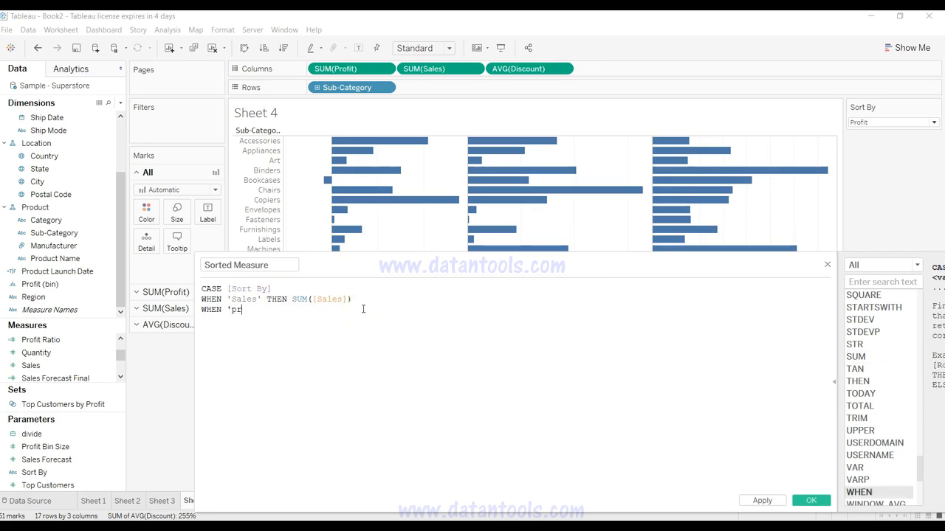
pyautogui.write("'Profit'")
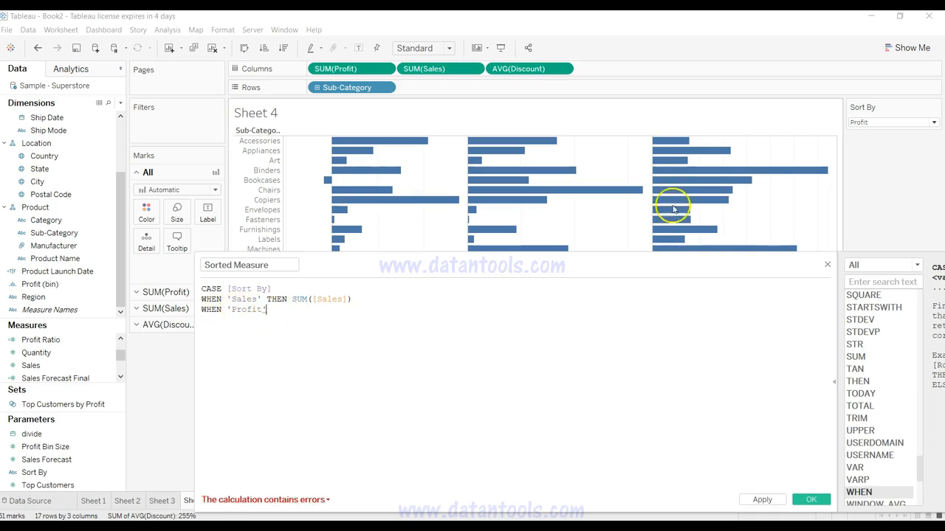
pyautogui.write(' THEN')
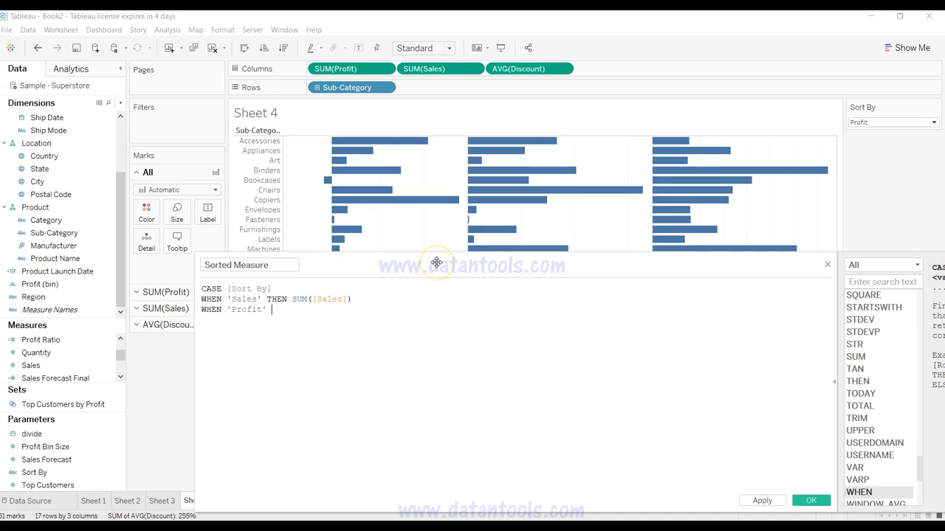
pyautogui.write(' sum')
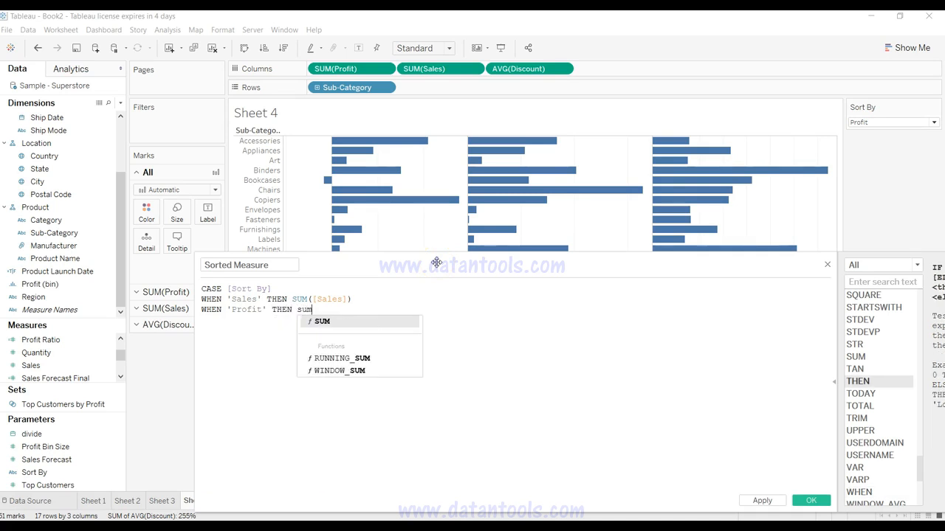
pyautogui.press('Return')
pyautogui.write('pro')
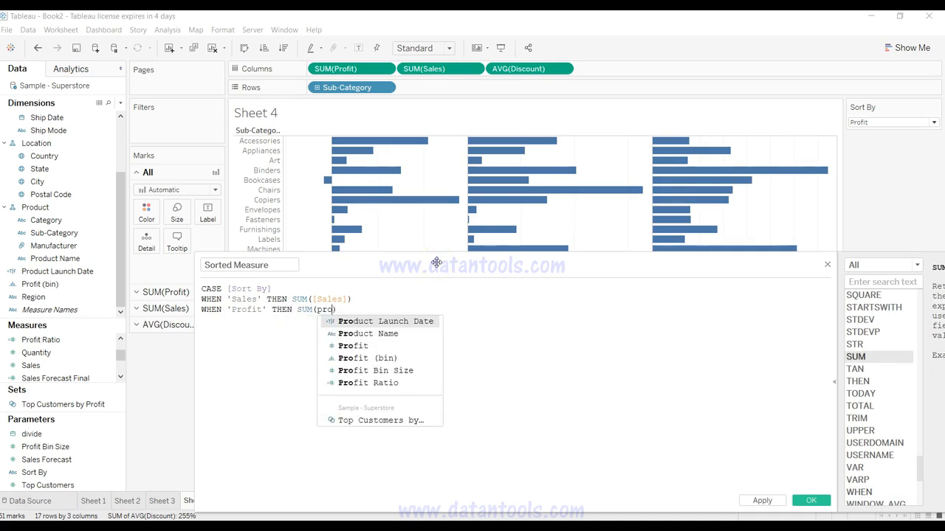
pyautogui.write('f')
pyautogui.press('Return')
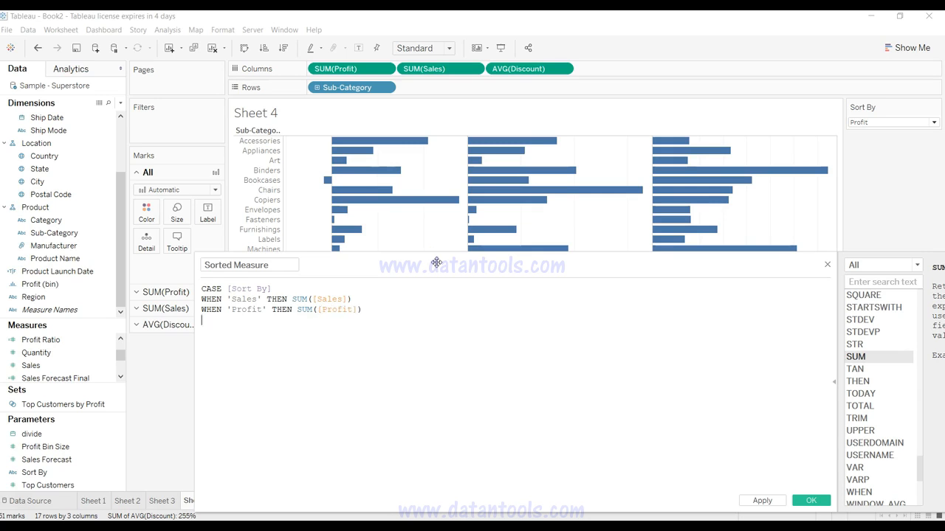
# Step: Finish the Sorted Measure formula with ELSE AVG([Discount]) and END, and save the calculated field
pyautogui.write('el')
pyautogui.press('Return')
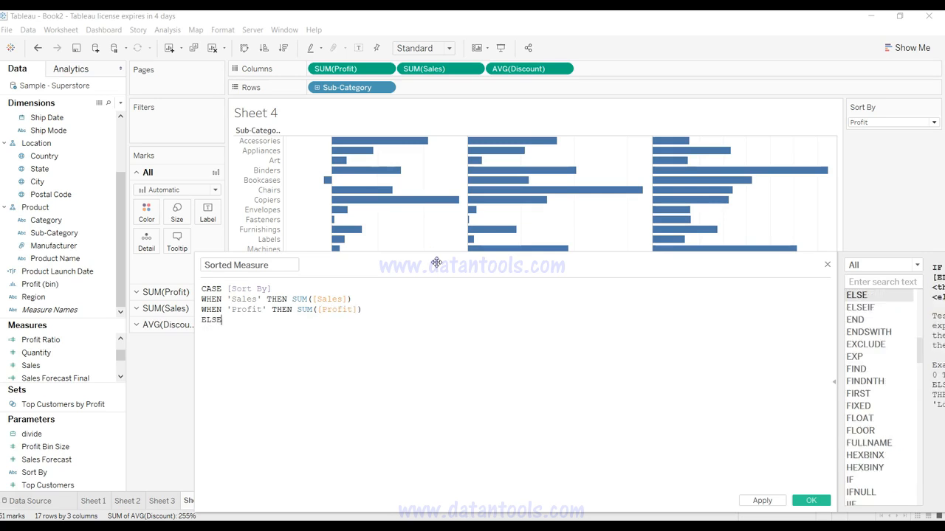
pyautogui.write('av')
pyautogui.press('Return')
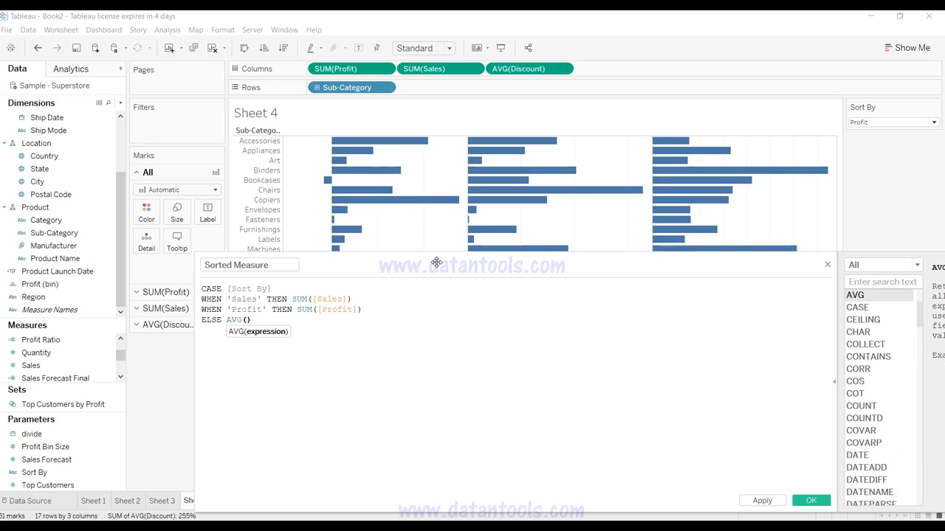
pyautogui.write('dis')
pyautogui.press('Return')
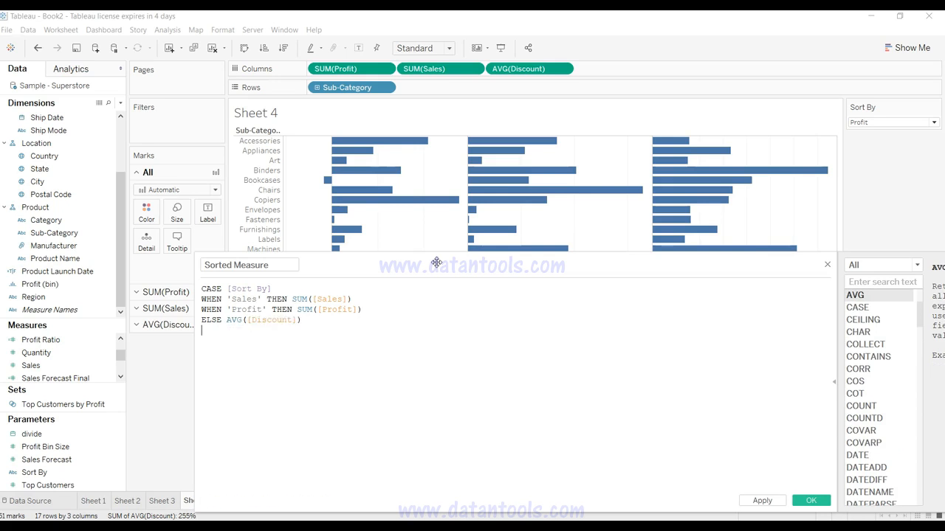
pyautogui.write('end')
pyautogui.press('Return')
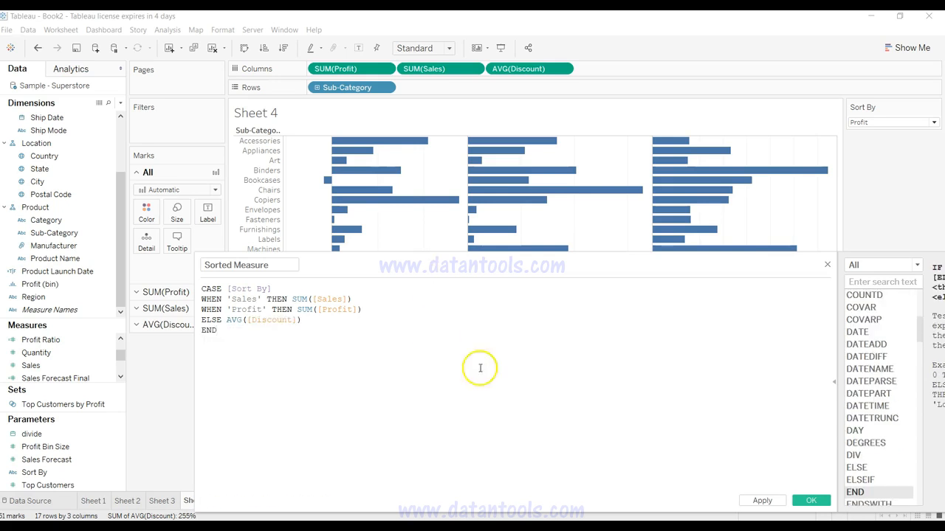
pyautogui.click(763, 501)
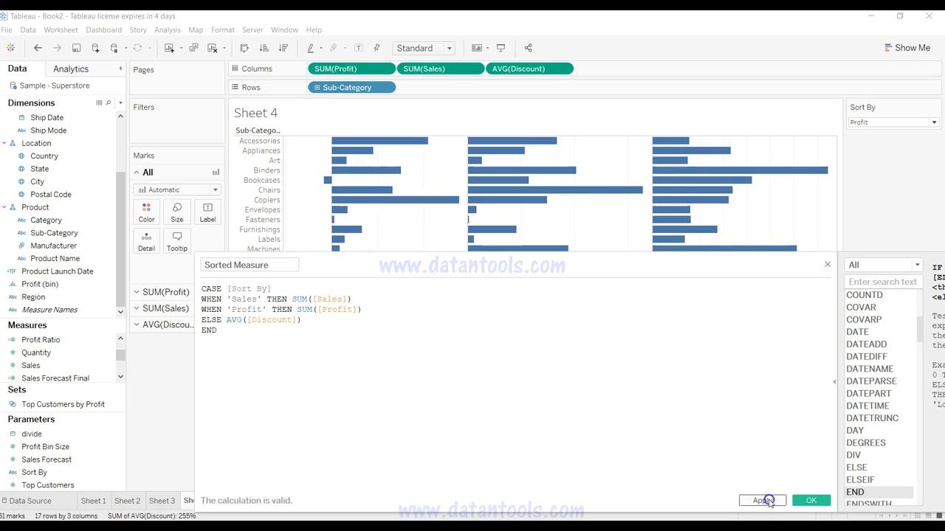
pyautogui.click(810, 501)
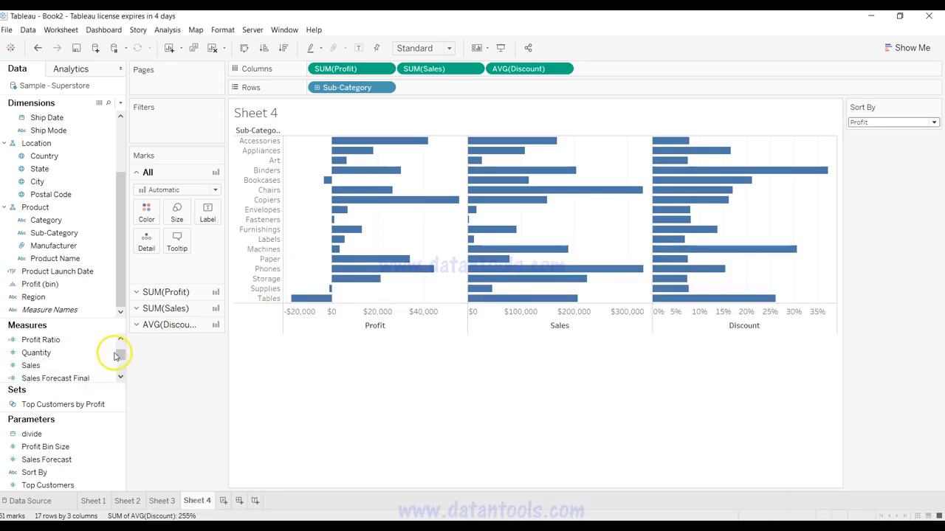
# Step: Sort the Sub-Category rows in descending order by the Sorted Measure field
pyautogui.click(70, 391)
pyautogui.click(69, 394)
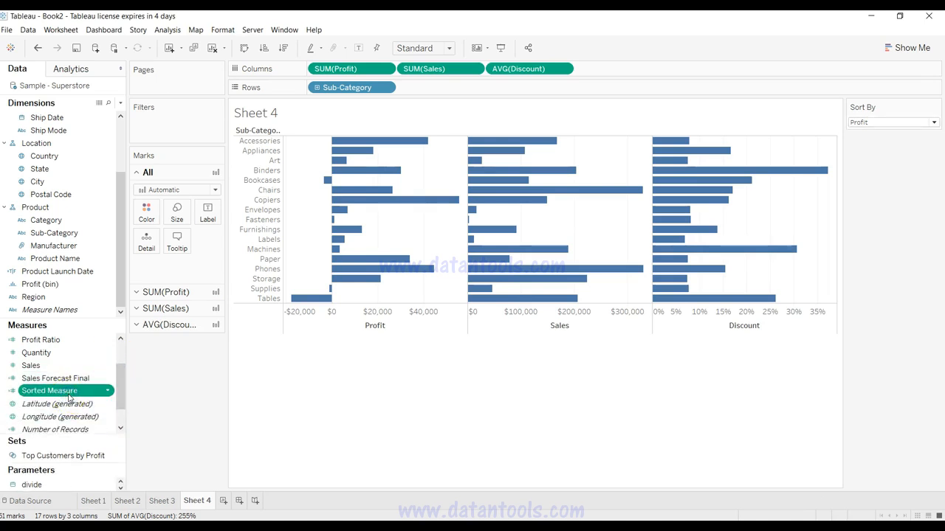
pyautogui.click(385, 87)
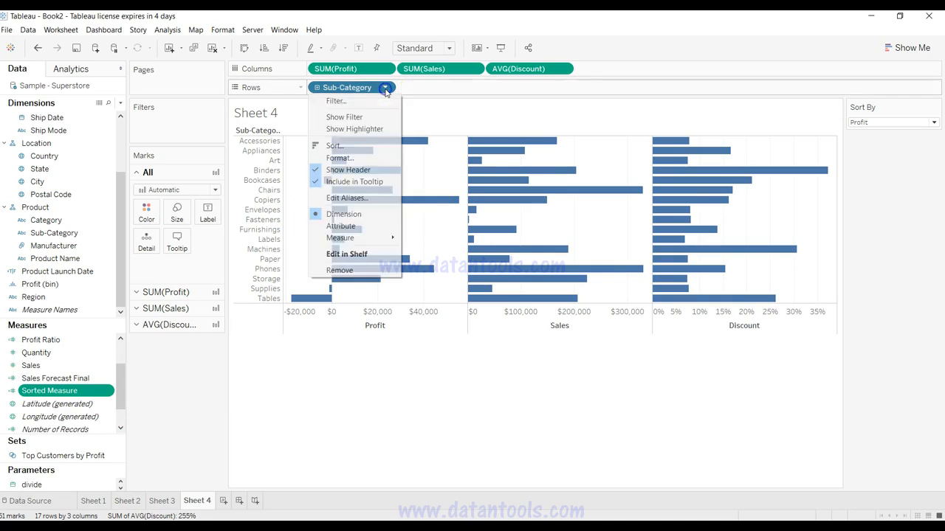
pyautogui.click(374, 147)
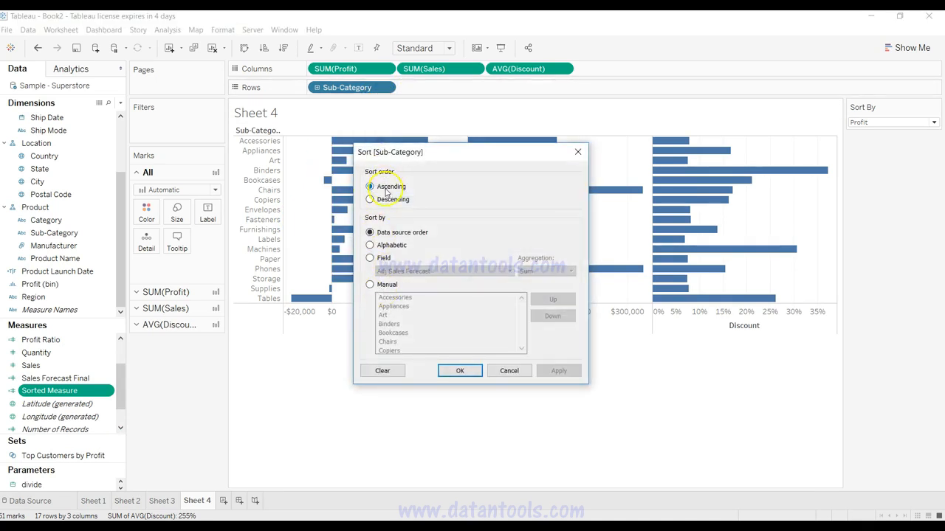
pyautogui.click(386, 199)
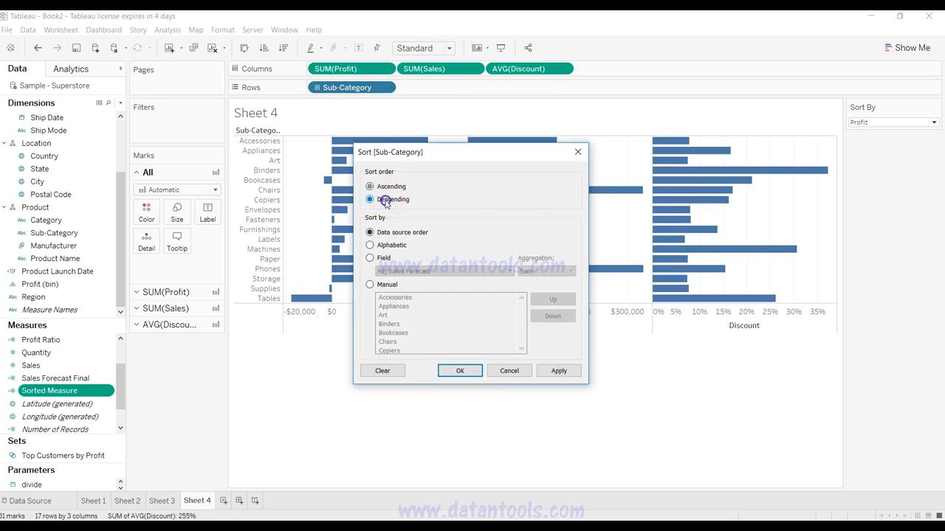
pyautogui.click(383, 259)
pyautogui.click(391, 271)
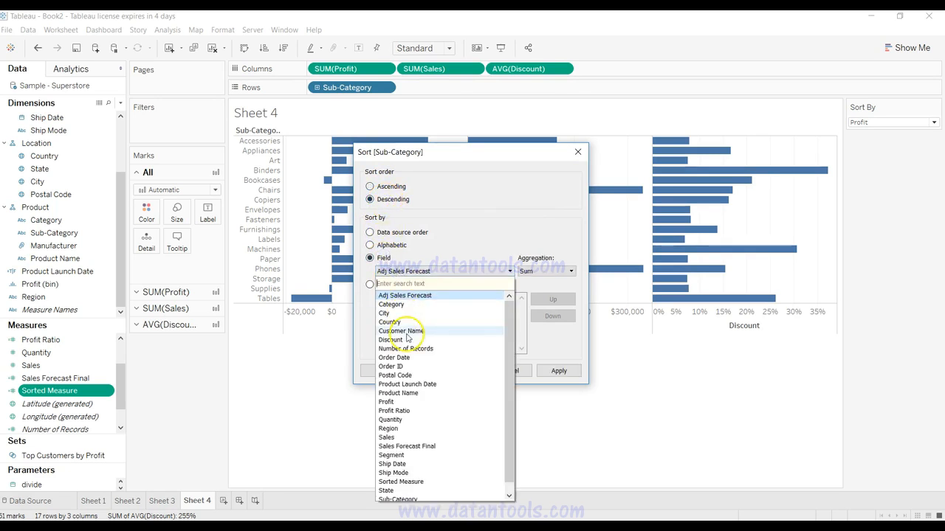
pyautogui.click(405, 446)
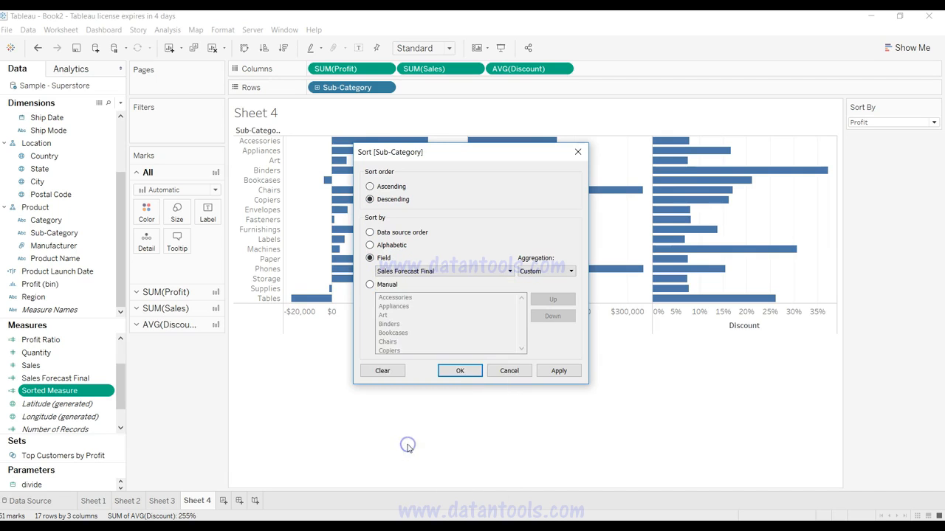
pyautogui.click(419, 271)
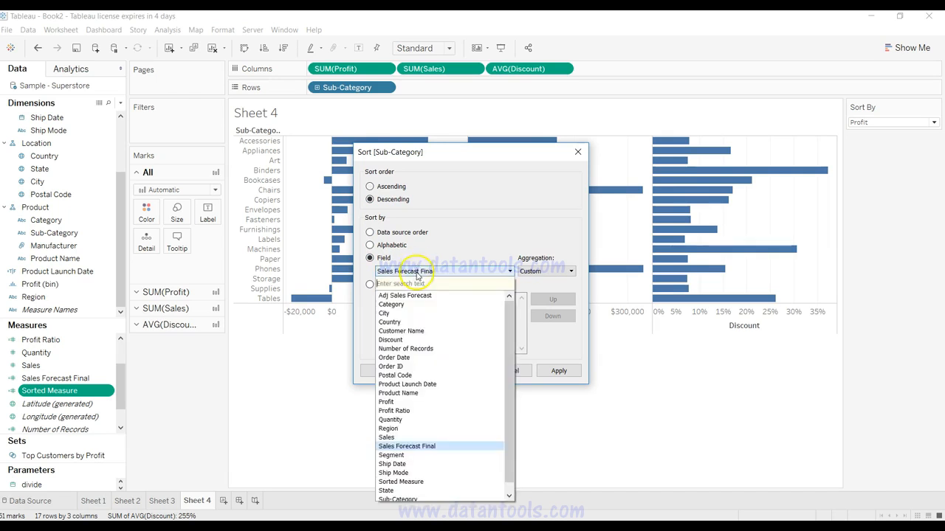
pyautogui.click(422, 482)
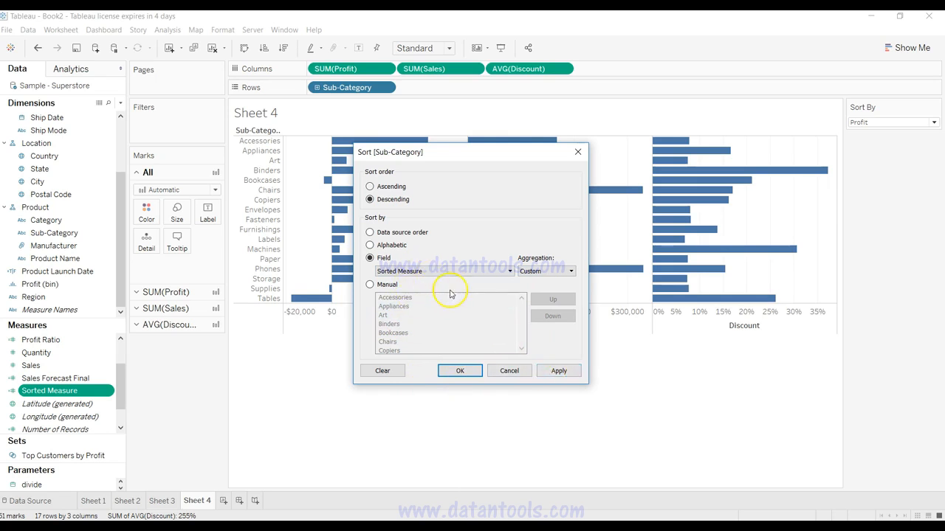
pyautogui.click(559, 370)
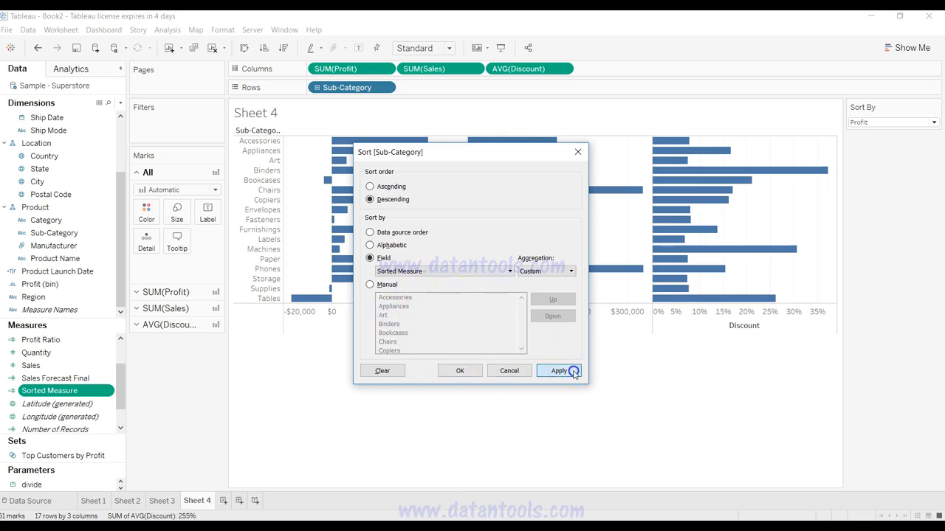
pyautogui.click(458, 371)
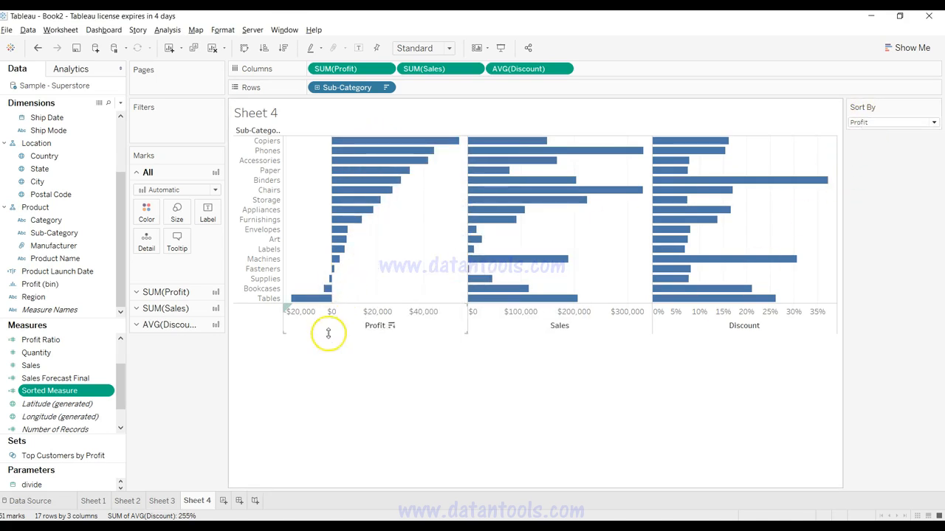
# Step: Test the sorting by switching the Sort By parameter to Sales and to Discount
pyautogui.click(900, 123)
pyautogui.click(900, 148)
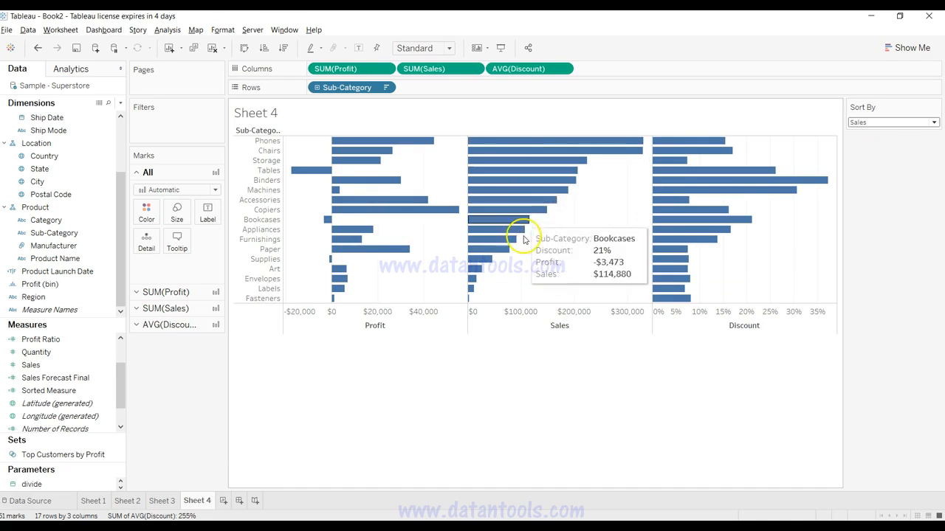
pyautogui.click(871, 122)
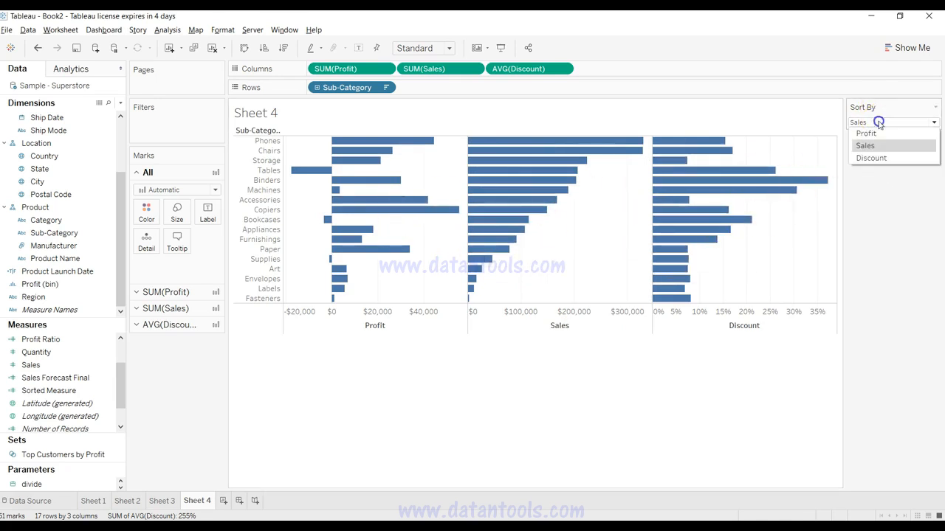
pyautogui.click(882, 158)
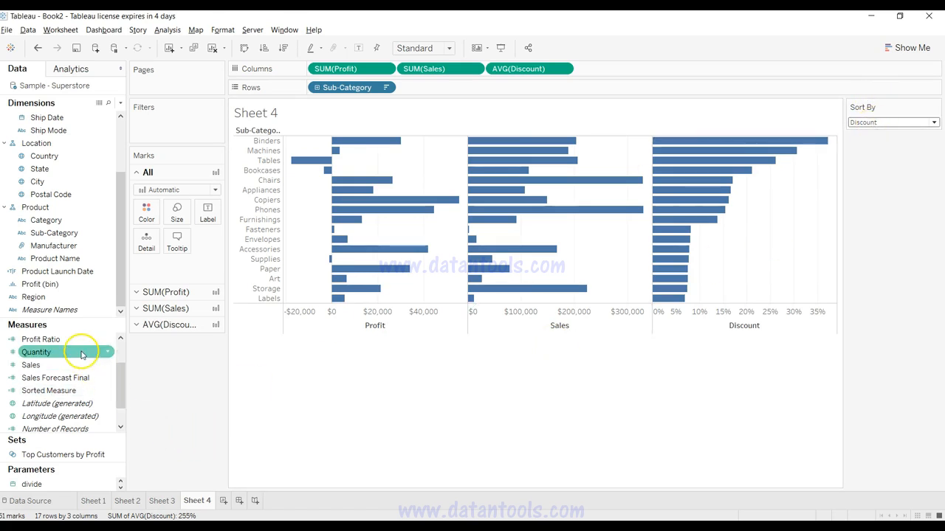
# Step: Review the measures list and the Sort By options, and set the Sort By parameter back to Sales
pyautogui.moveTo(121, 392); pyautogui.dragTo(120, 359)
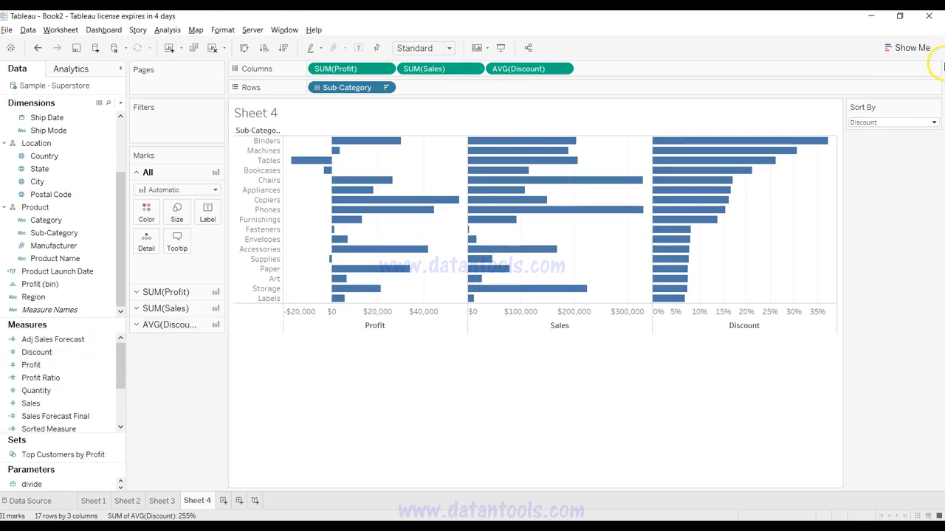
pyautogui.click(913, 123)
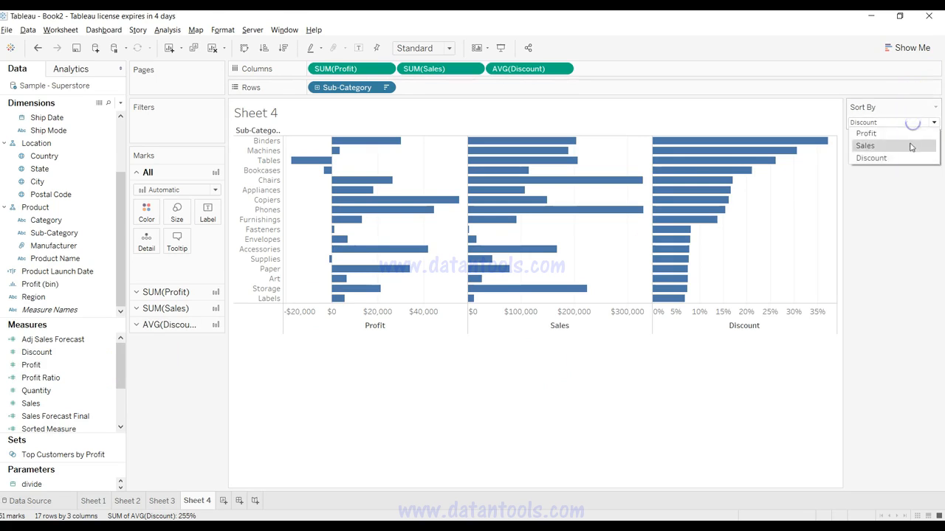
pyautogui.click(907, 210)
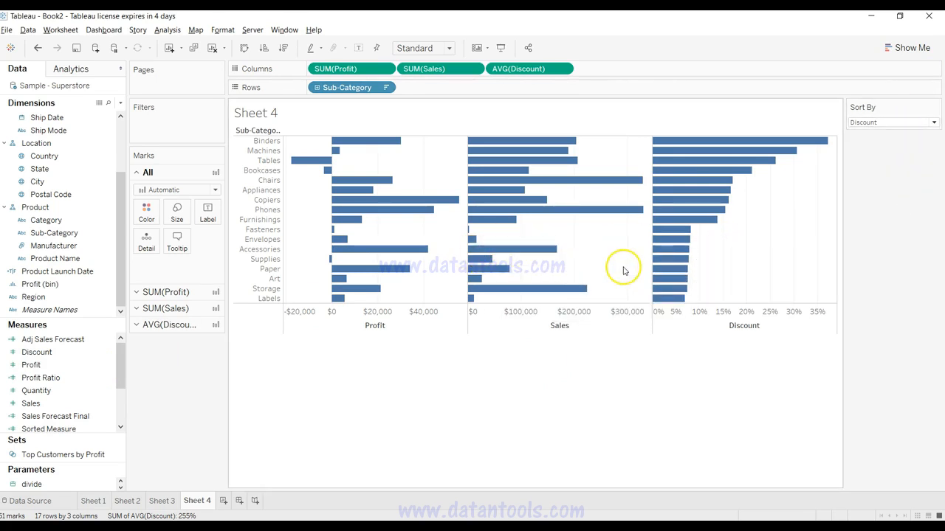
pyautogui.click(867, 123)
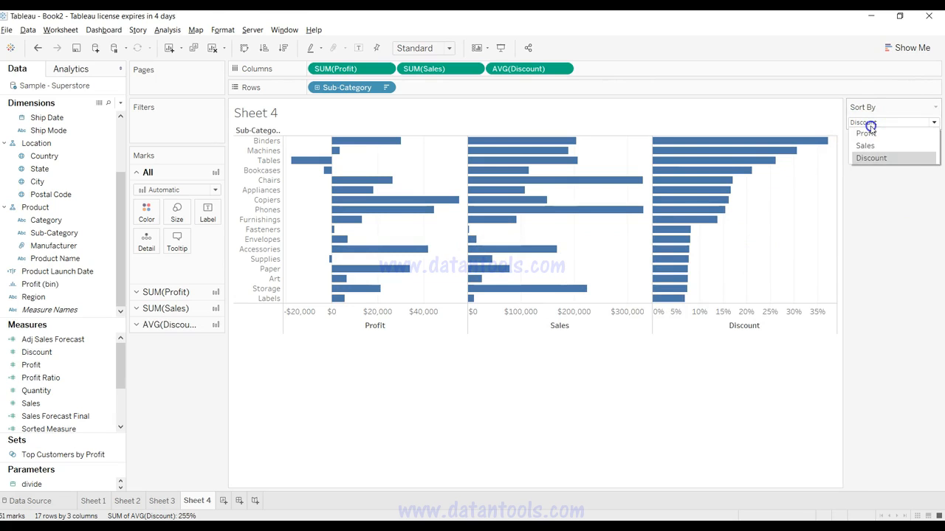
pyautogui.click(878, 164)
pyautogui.click(880, 230)
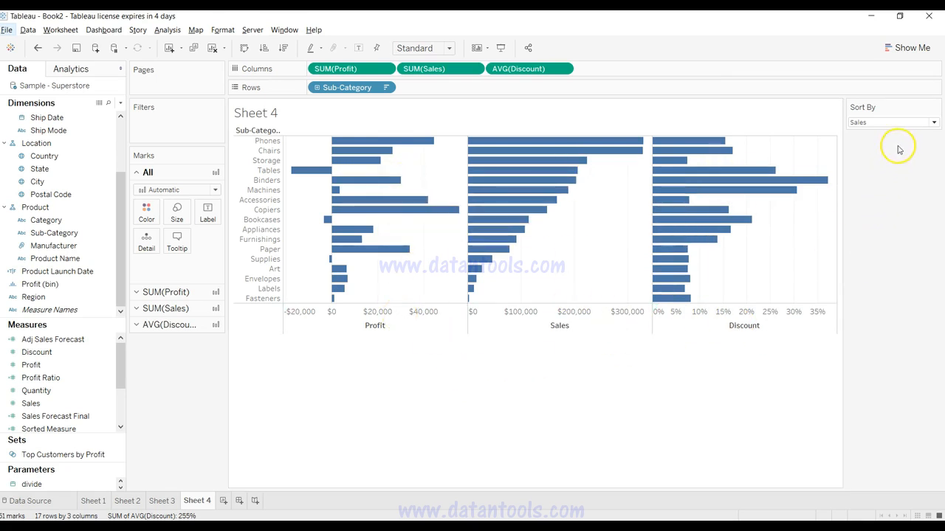
pyautogui.click(905, 122)
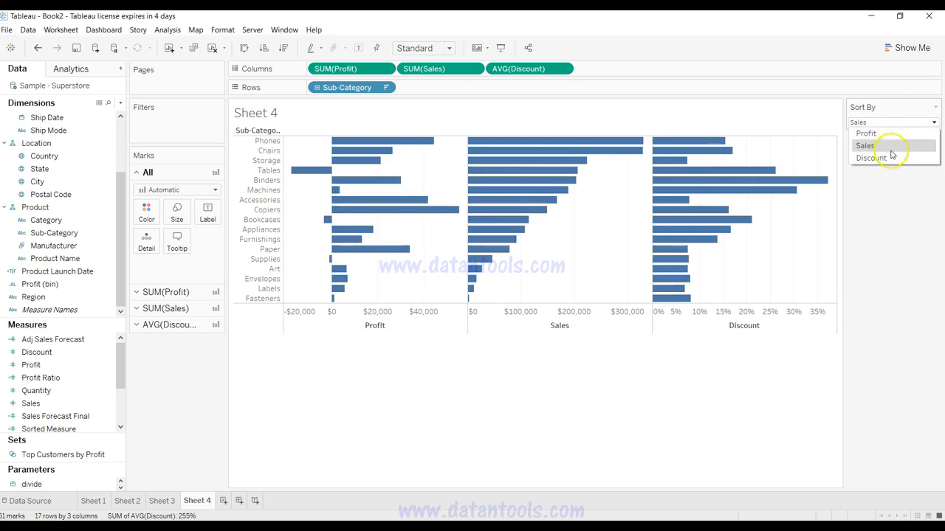
pyautogui.click(888, 213)
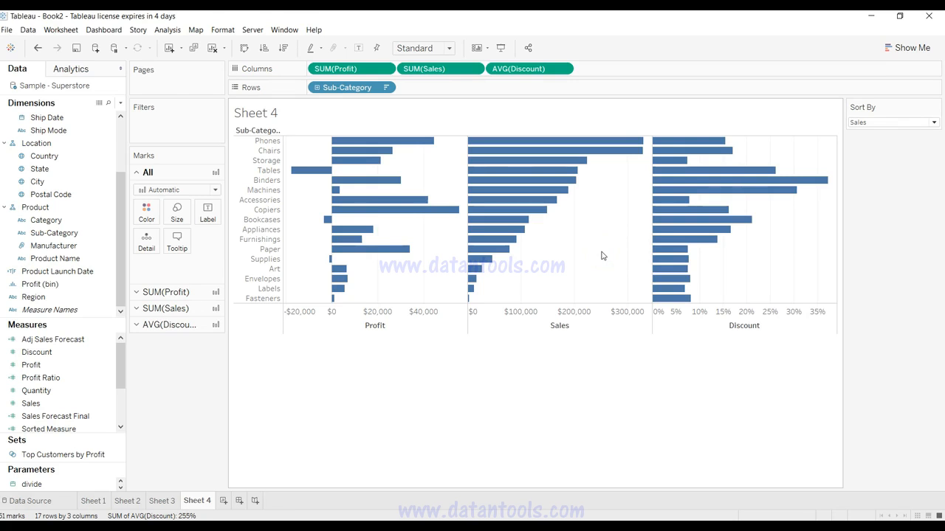
pyautogui.moveTo(602, 246); pyautogui.dragTo(402, 359)
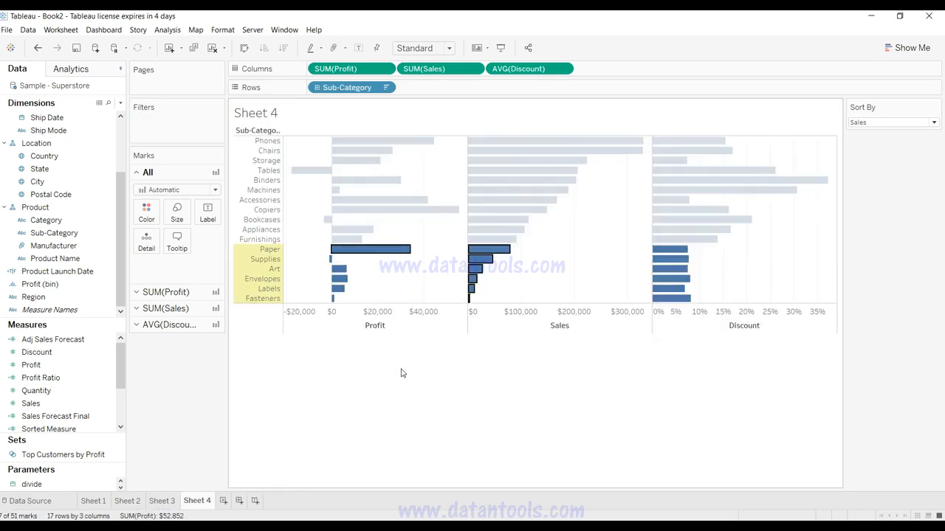
pyautogui.click(534, 361)
pyautogui.click(548, 397)
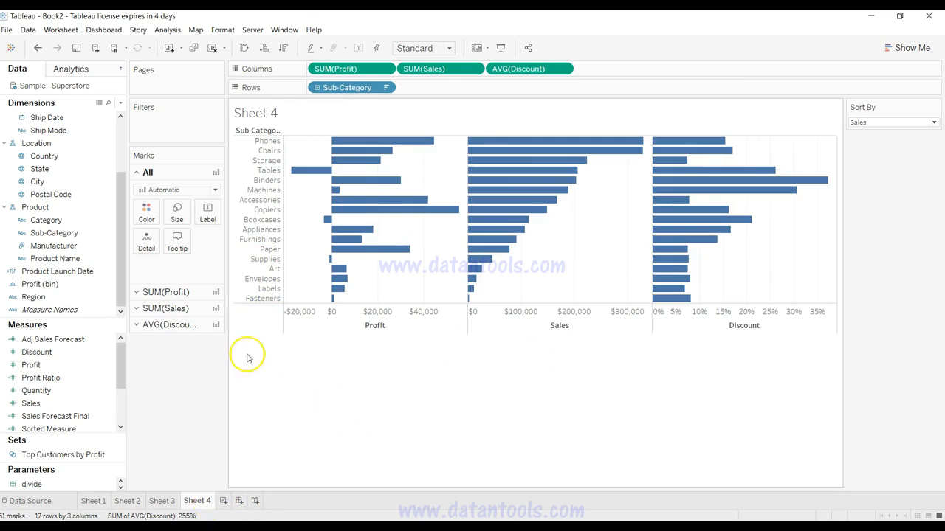
# Step: Duplicate the Sheet 4 worksheet
pyautogui.click(406, 392)
pyautogui.rightClick(208, 502)
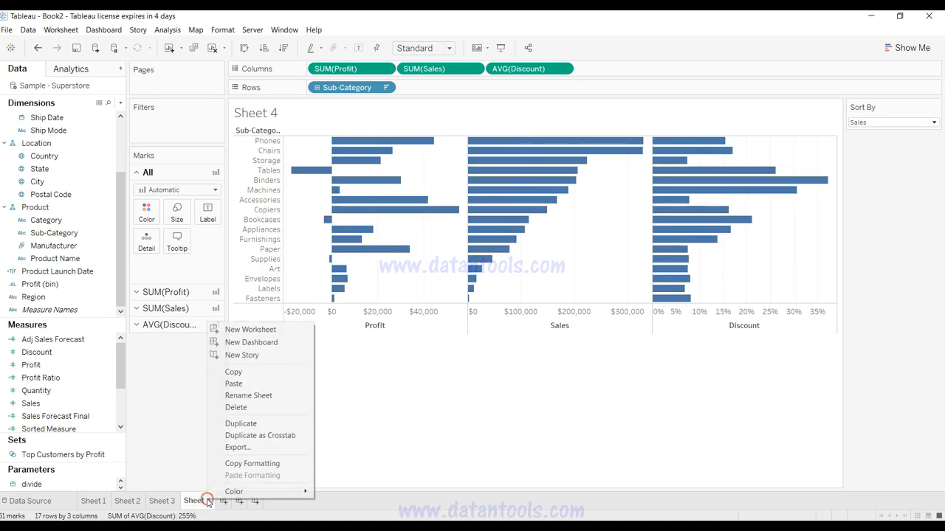
pyautogui.click(257, 423)
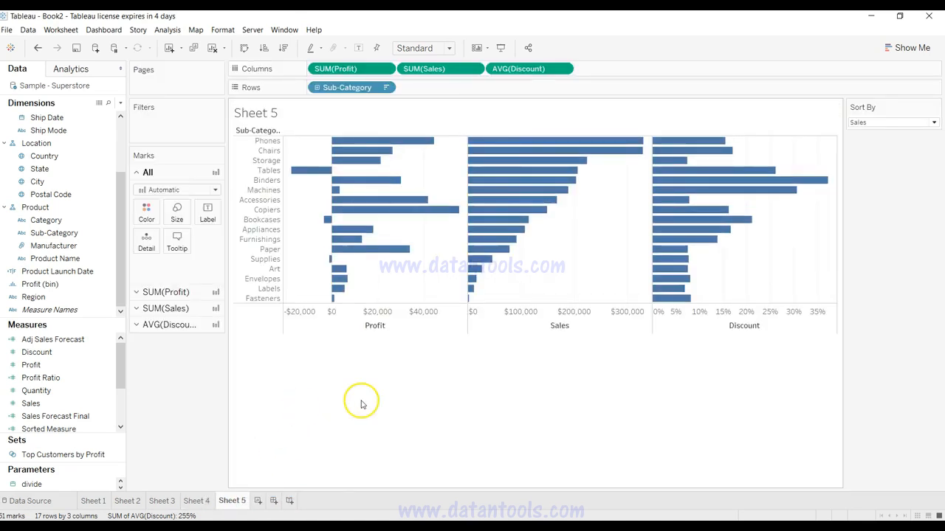
# Step: Replace Sub-Category with Product Name on the Rows shelf and look through the product rows
pyautogui.moveTo(482, 210)
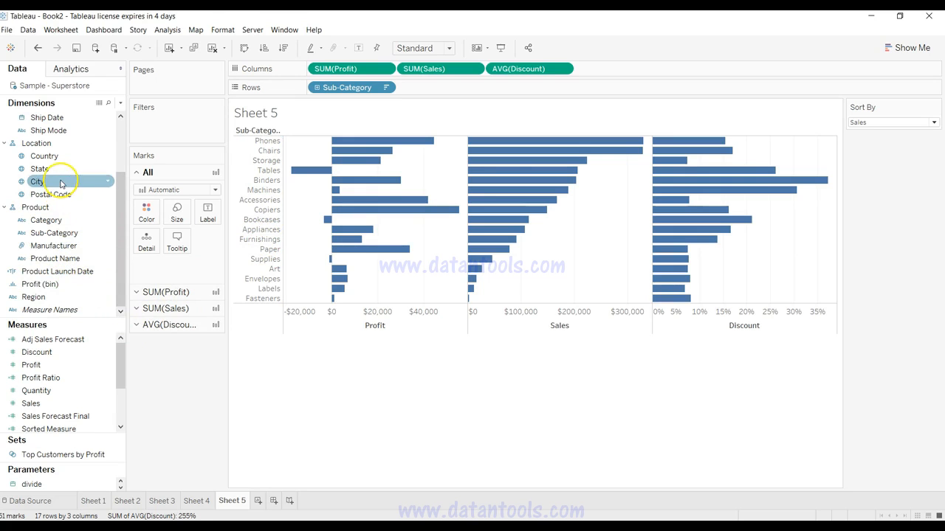
pyautogui.moveTo(332, 88)
pyautogui.mouseDown()
pyautogui.moveTo(107, 206)
pyautogui.moveTo(57, 251)
pyautogui.moveTo(342, 87)
pyautogui.mouseUp()
pyautogui.click(460, 264)
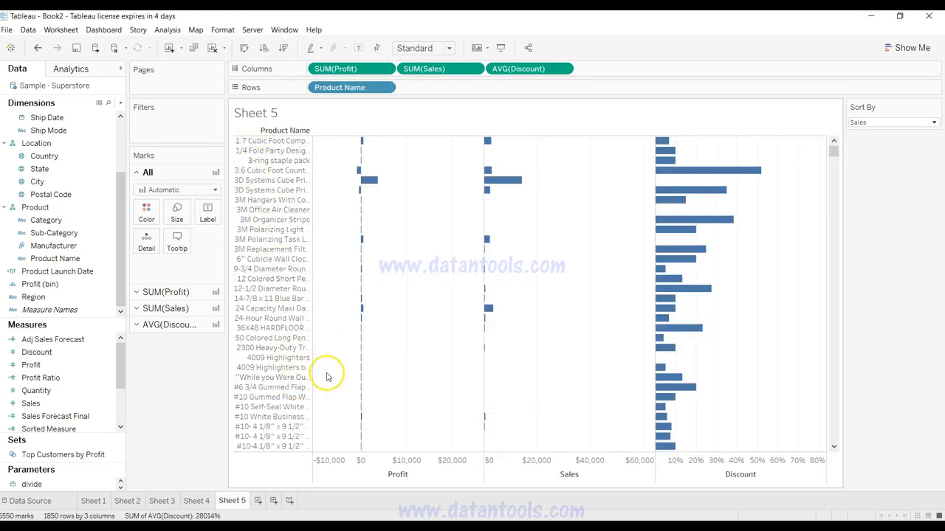
pyautogui.scroll(-5, 327, 376)
pyautogui.scroll(5, 327, 376)
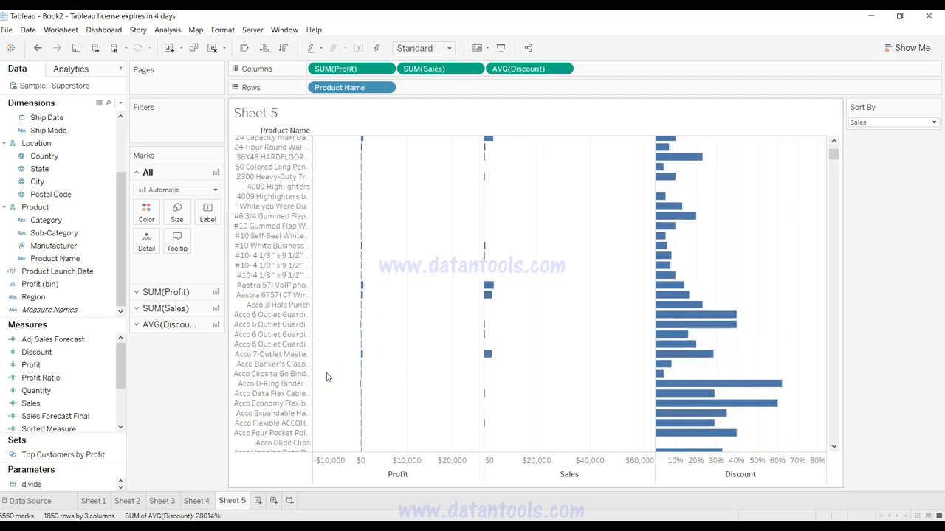
pyautogui.scroll(2, 327, 376)
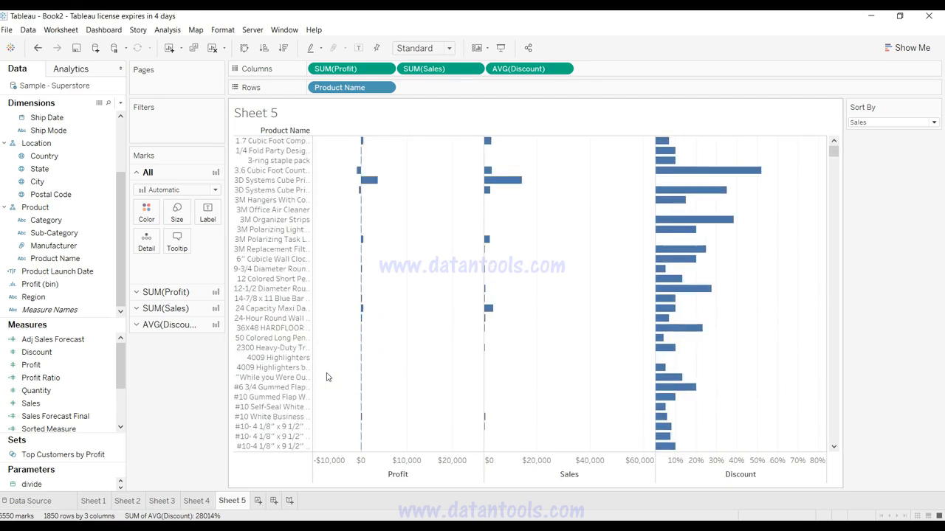
# Step: Set the Product Name filter to Top by field and start a new parameter for the number of items
pyautogui.click(384, 87)
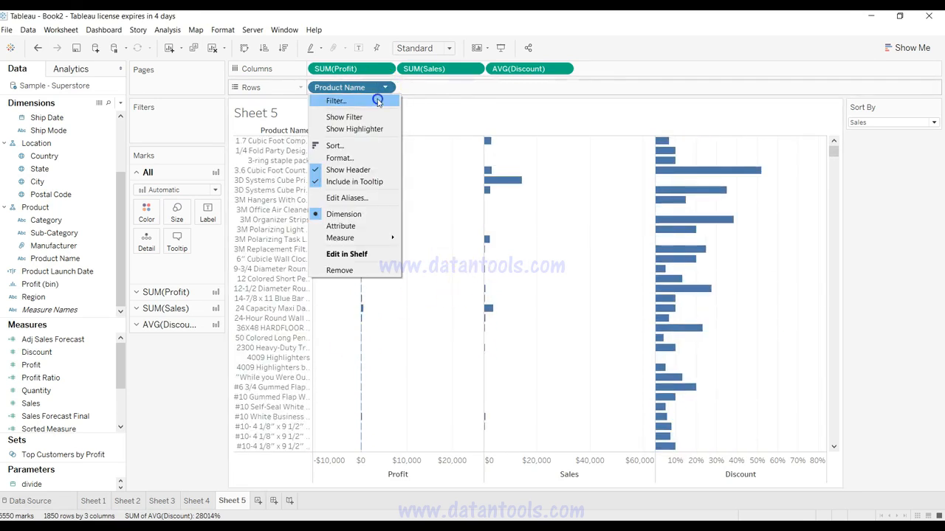
pyautogui.click(376, 98)
pyautogui.click(483, 123)
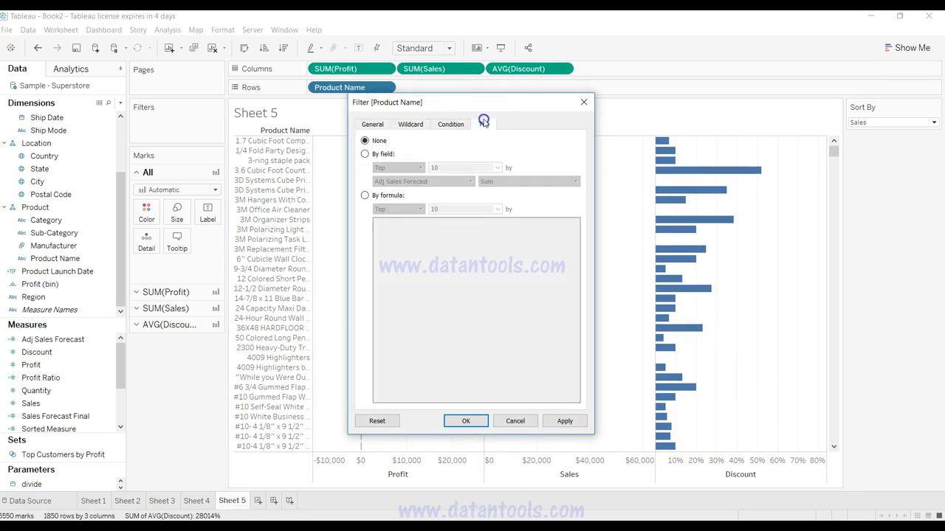
pyautogui.click(386, 154)
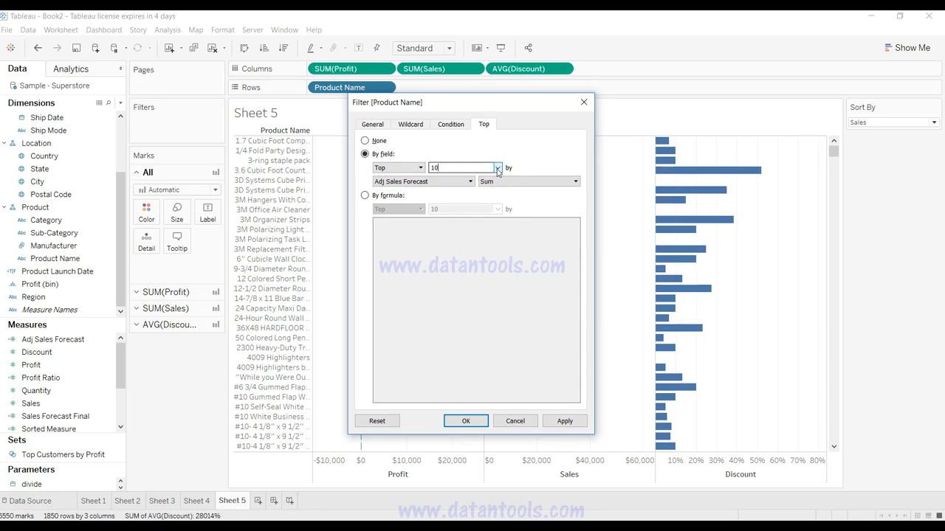
pyautogui.click(497, 168)
pyautogui.click(498, 186)
# Step: Name the parameter Top N, with current value 10 and an allowable range from 10 to 100 in steps of 10
pyautogui.write('Top')
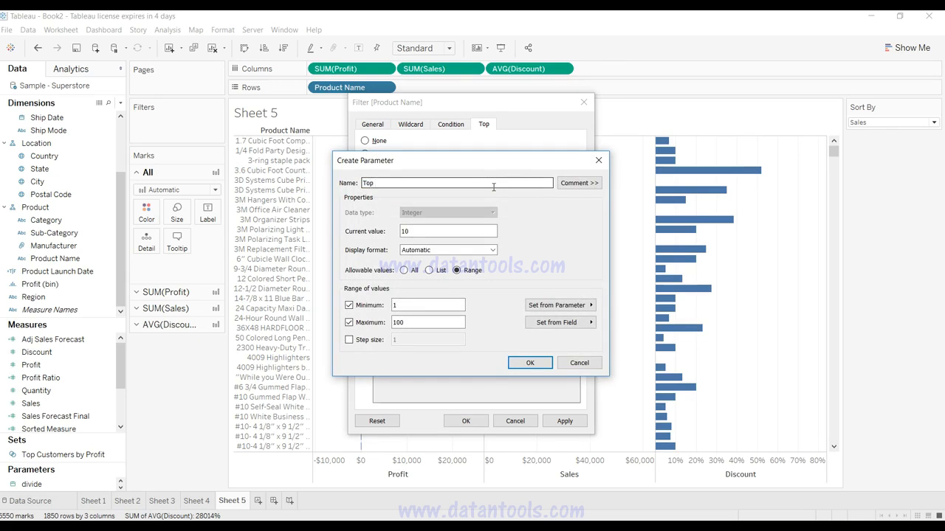
pyautogui.write(' N')
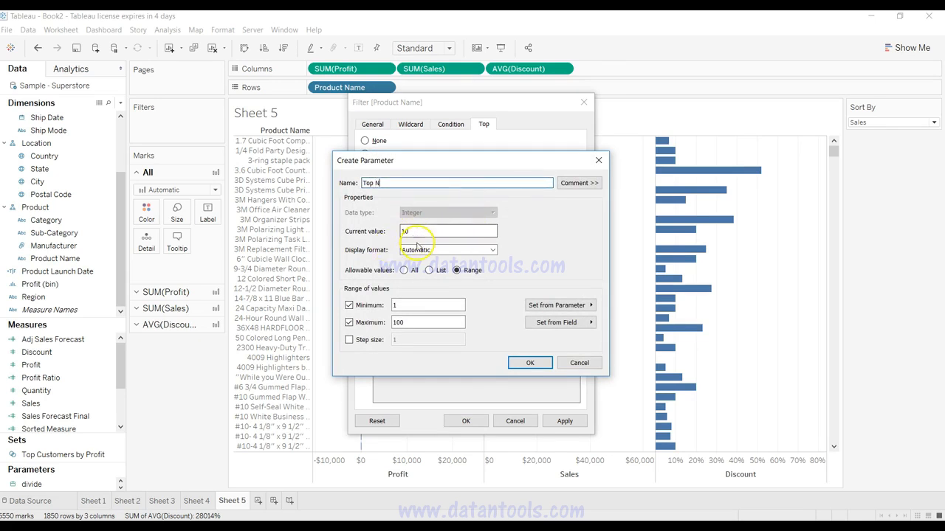
pyautogui.click(429, 270)
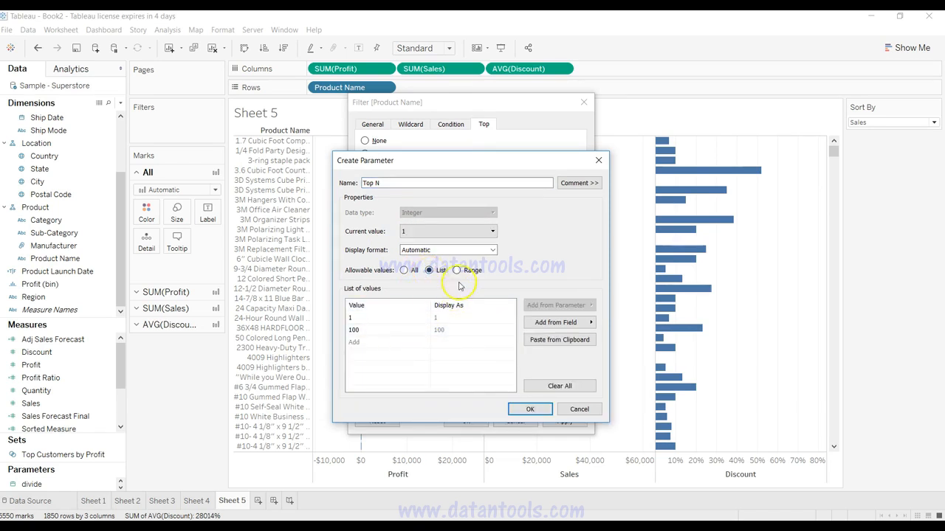
pyautogui.click(457, 271)
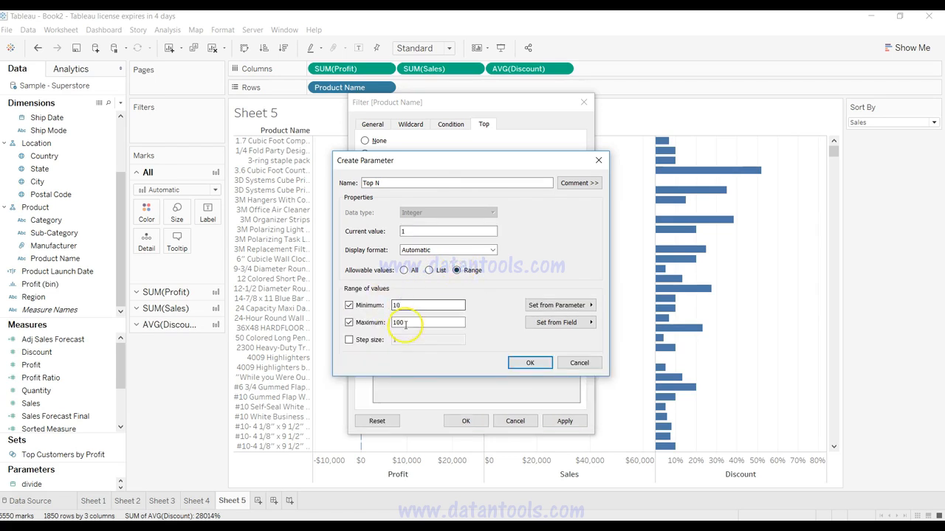
pyautogui.click(359, 341)
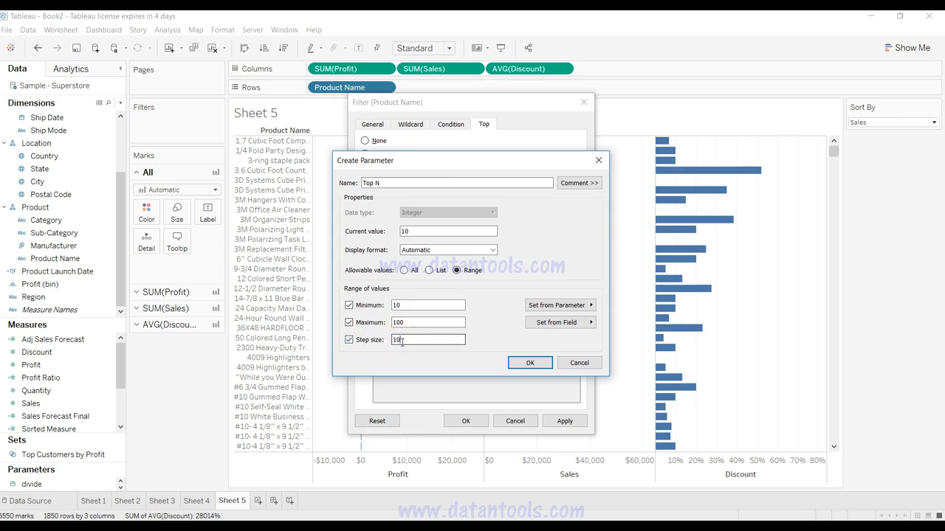
pyautogui.click(404, 342)
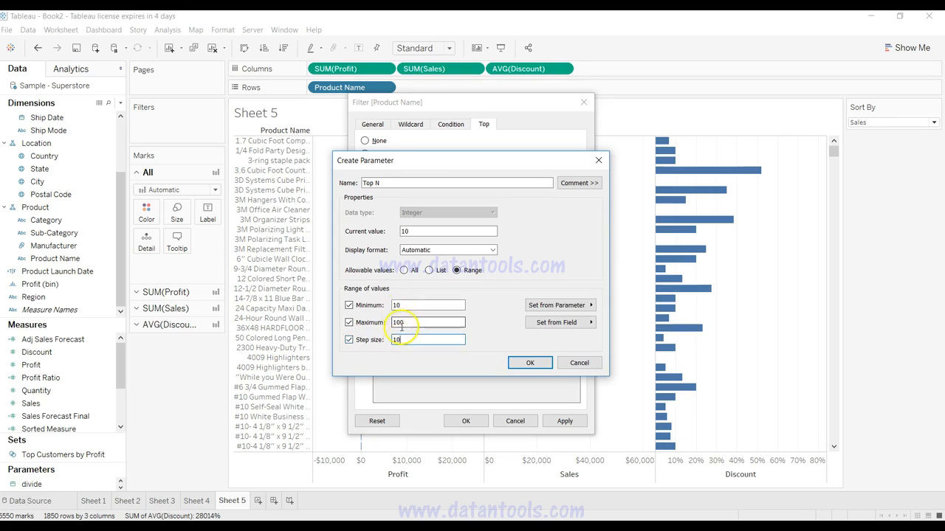
# Step: Try to save the parameter as Top N, and create it under the name Top N2
pyautogui.click(520, 363)
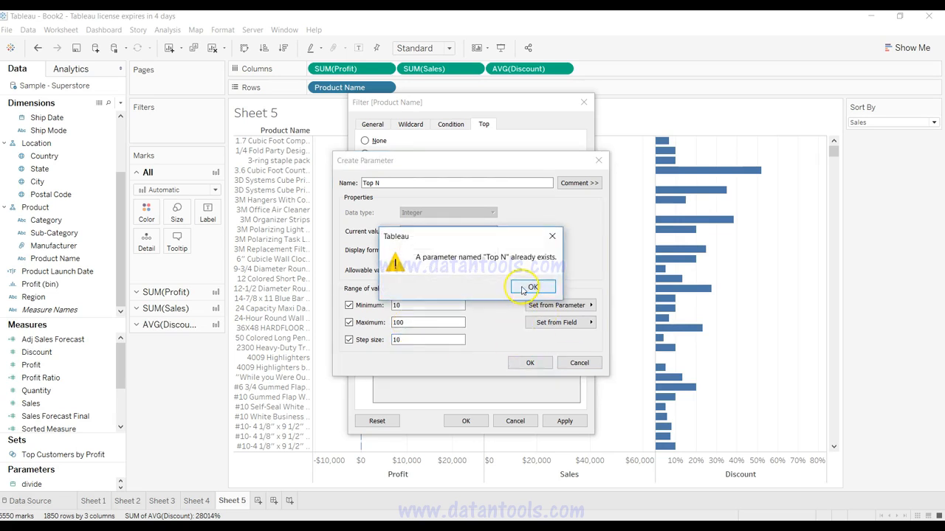
pyautogui.click(530, 288)
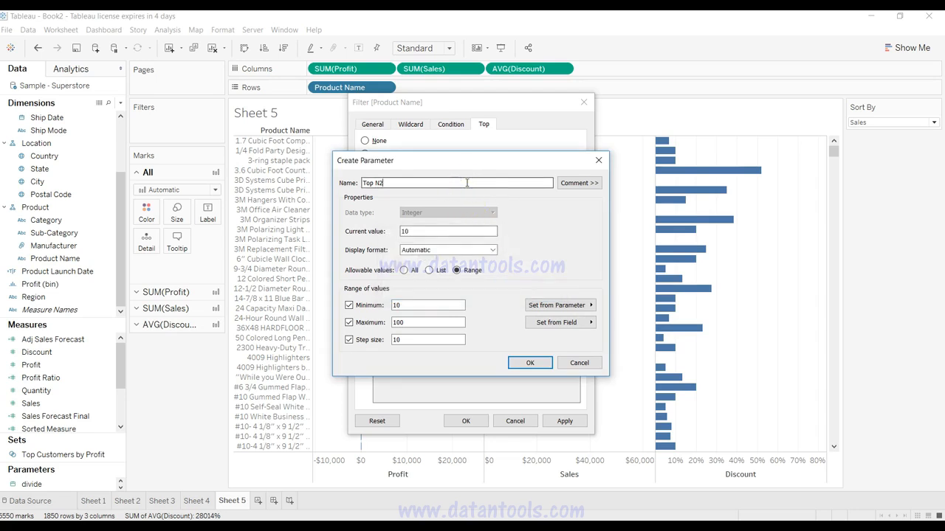
pyautogui.click(528, 363)
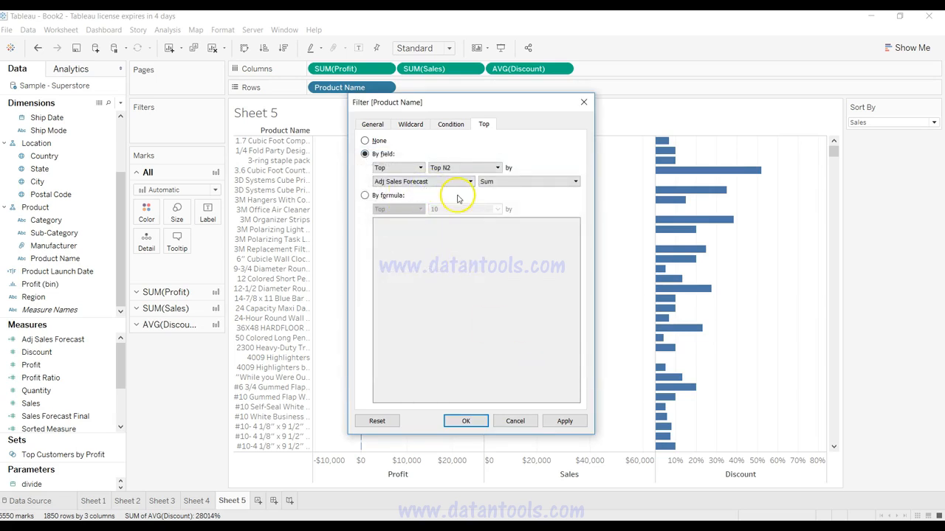
# Step: Base the Top N2 filter on the Sorted Measure field and apply it to Product Name
pyautogui.click(424, 181)
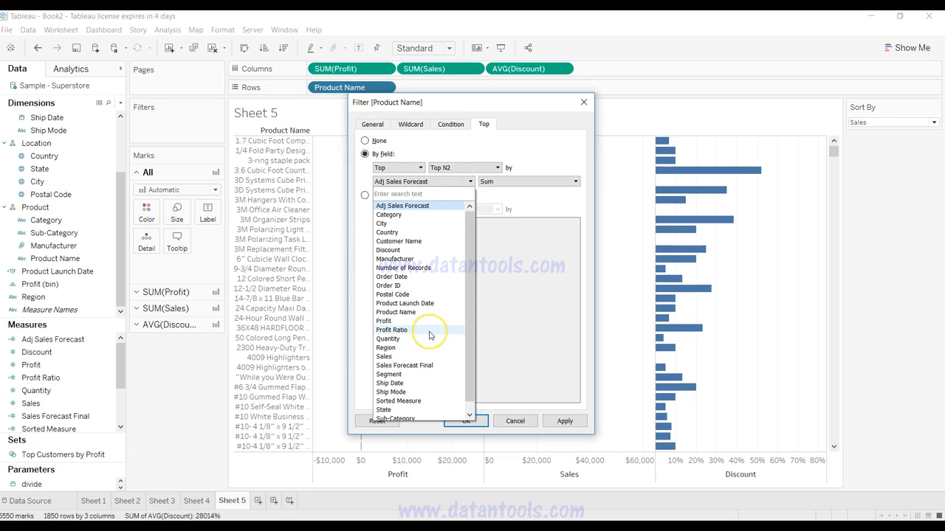
pyautogui.scroll(-1, 430, 333)
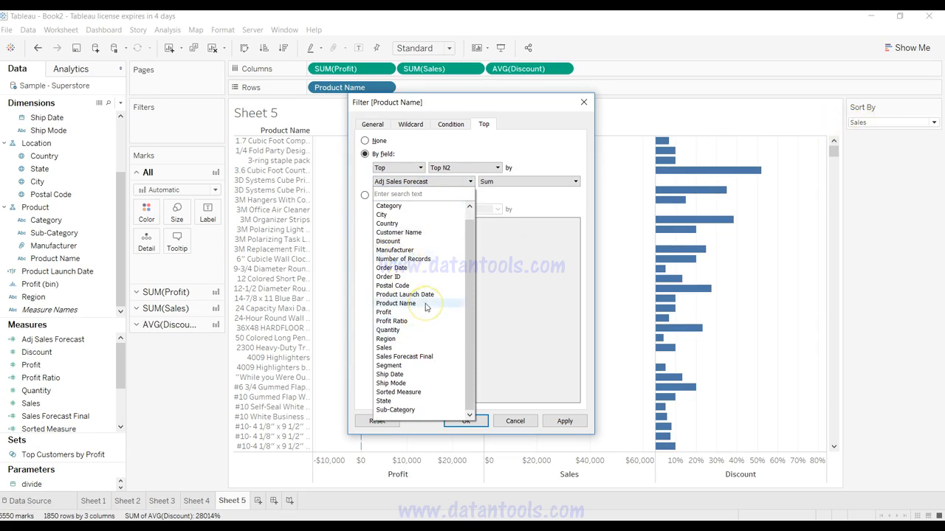
pyautogui.click(420, 392)
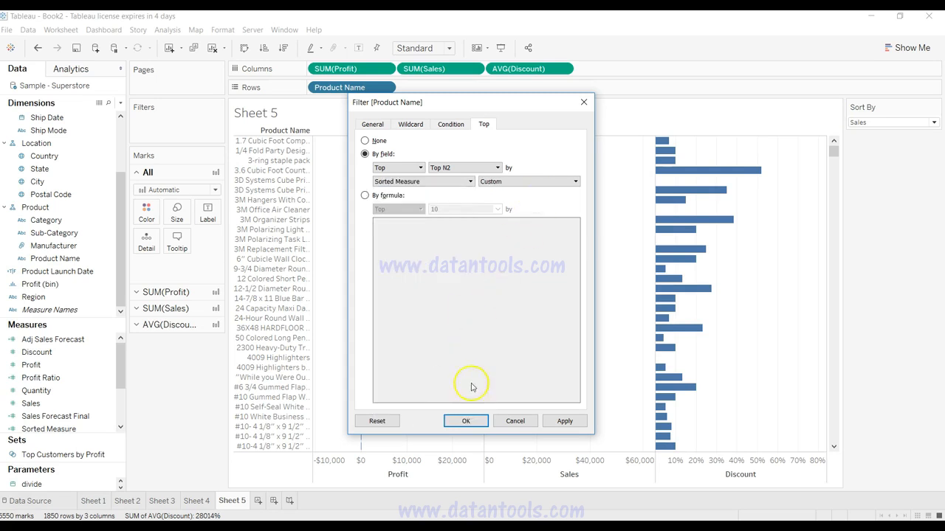
pyautogui.click(563, 422)
pyautogui.click(466, 422)
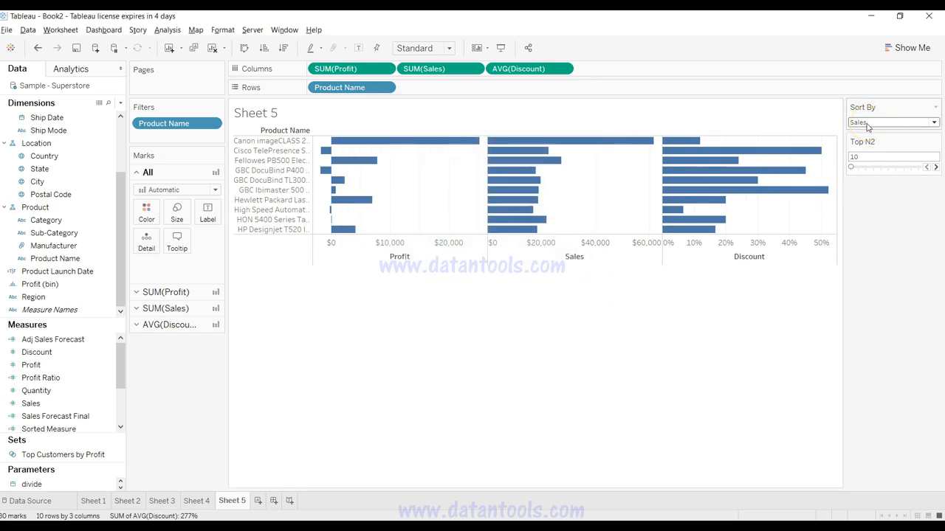
# Step: Test the product filter by setting Sort By to Profit and raising Top N2 to 20 and 30
pyautogui.moveTo(556, 149)
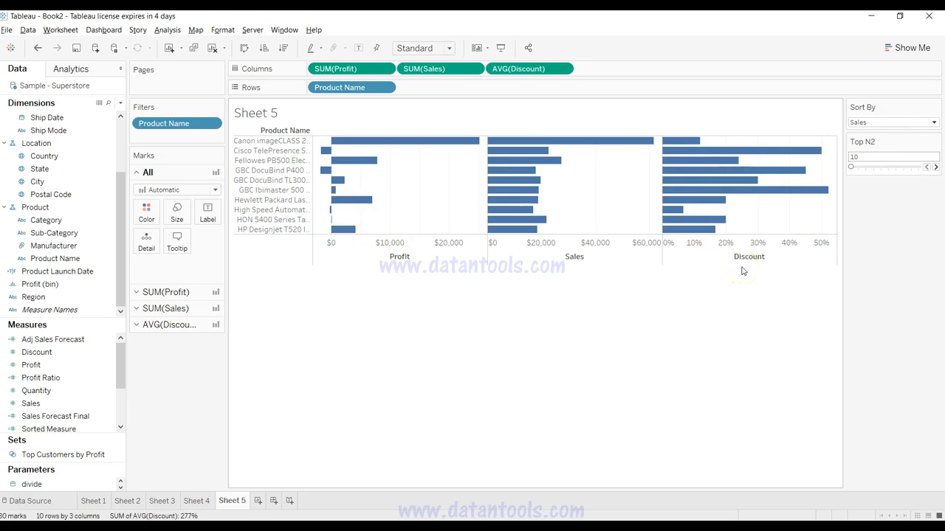
pyautogui.moveTo(521, 178)
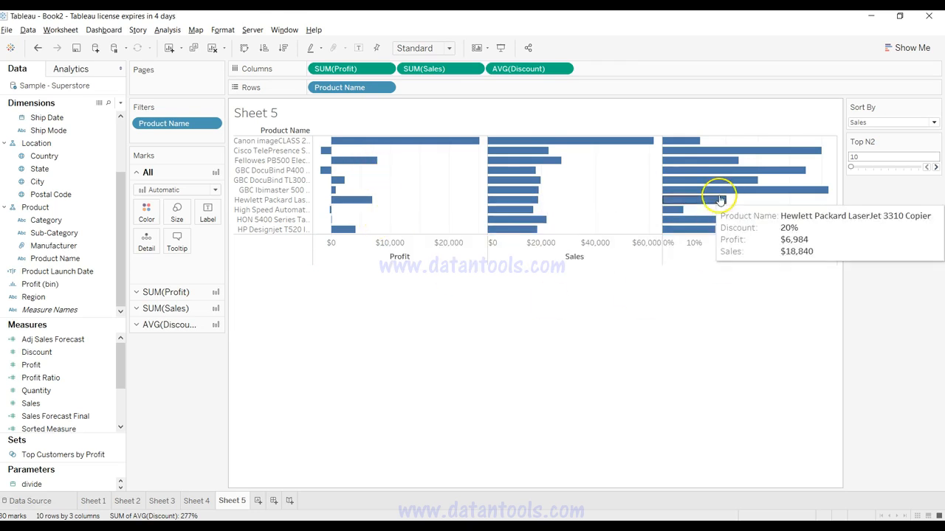
pyautogui.click(868, 122)
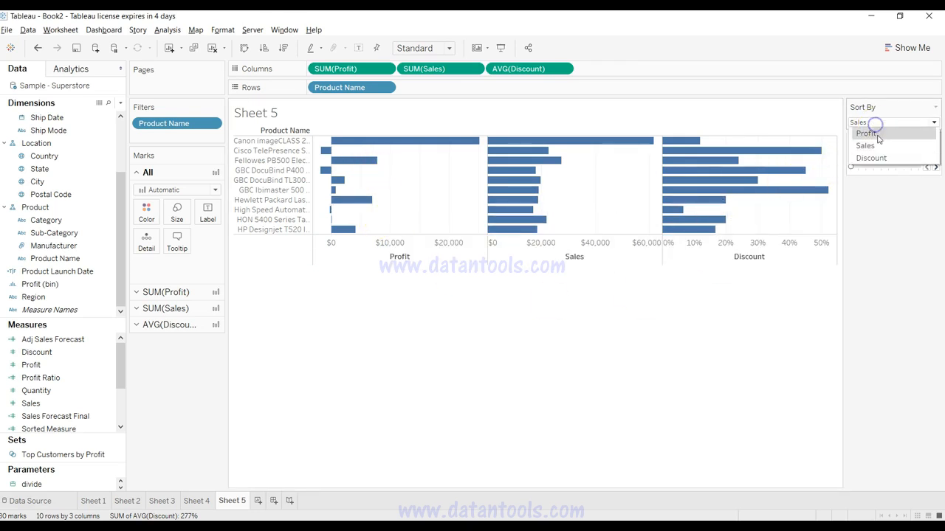
pyautogui.click(867, 134)
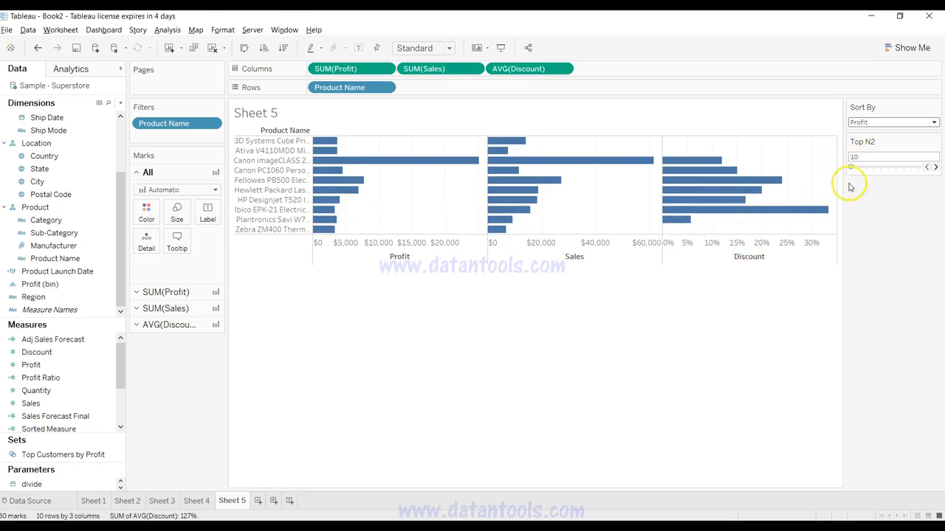
pyautogui.click(936, 167)
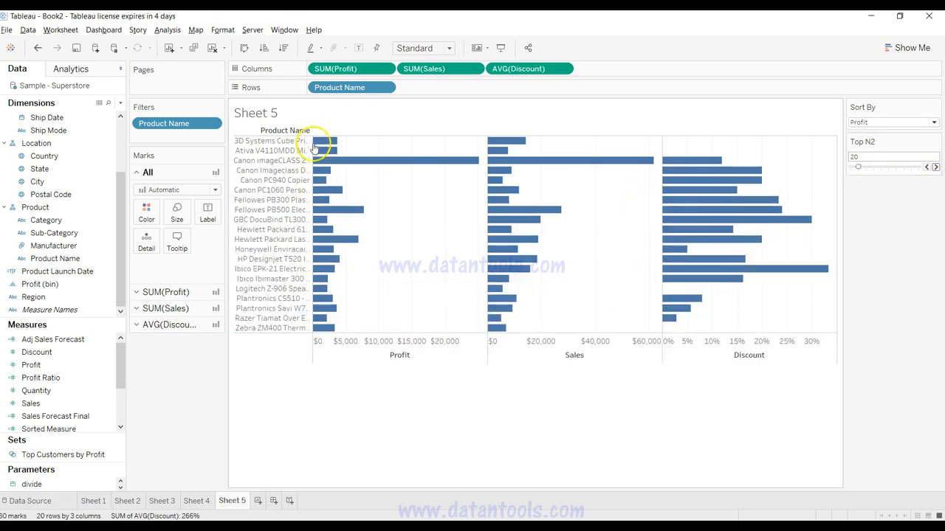
pyautogui.click(936, 167)
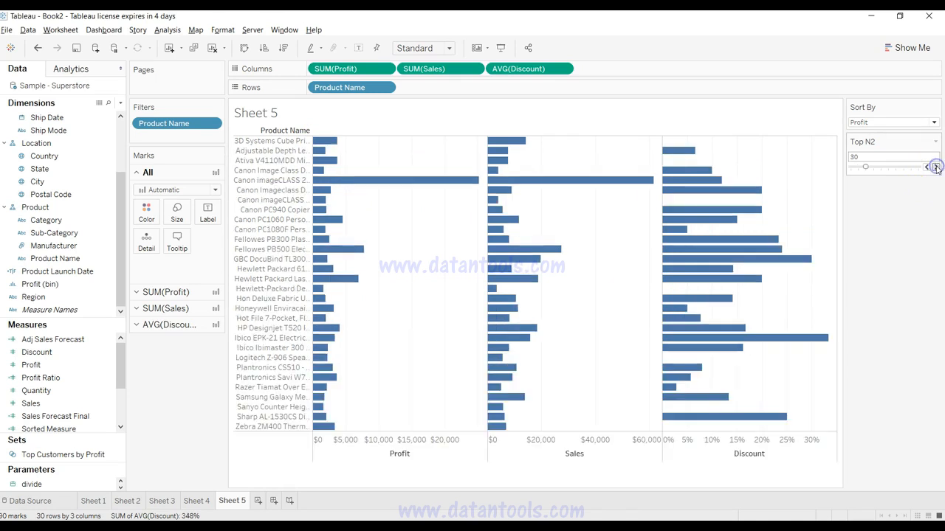
# Step: Set the Sort By parameter to Discount to show the top products by discount
pyautogui.click(884, 122)
pyautogui.click(886, 157)
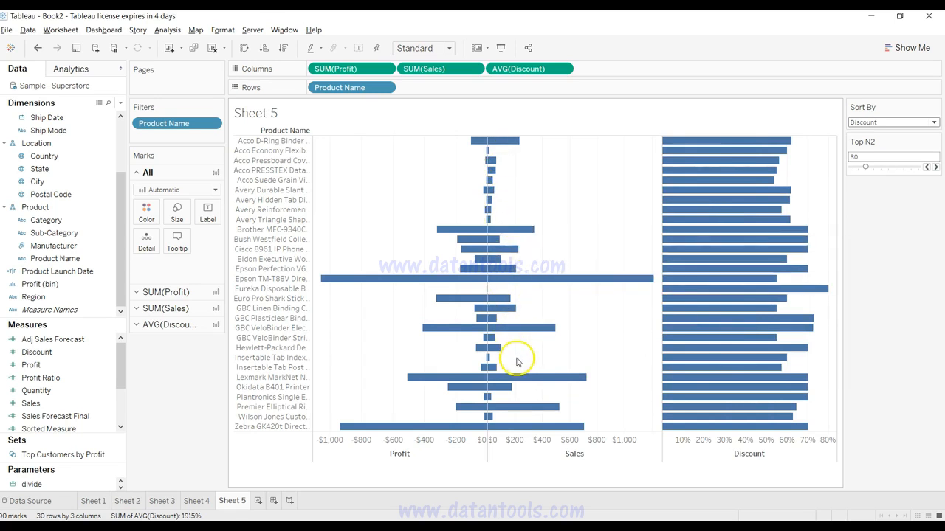
pyautogui.moveTo(438, 432)
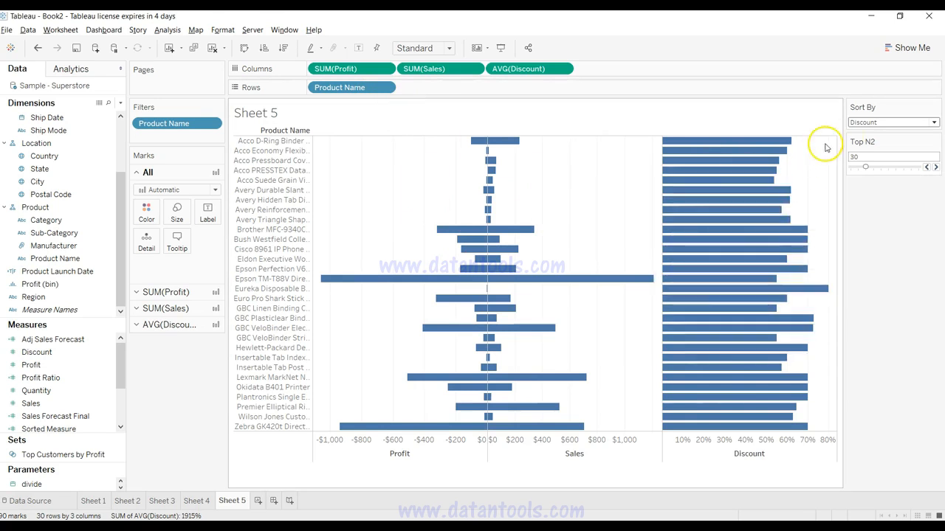
# Step: Review the Sort By options and select the Sorted Measure field in the measures list
pyautogui.click(876, 124)
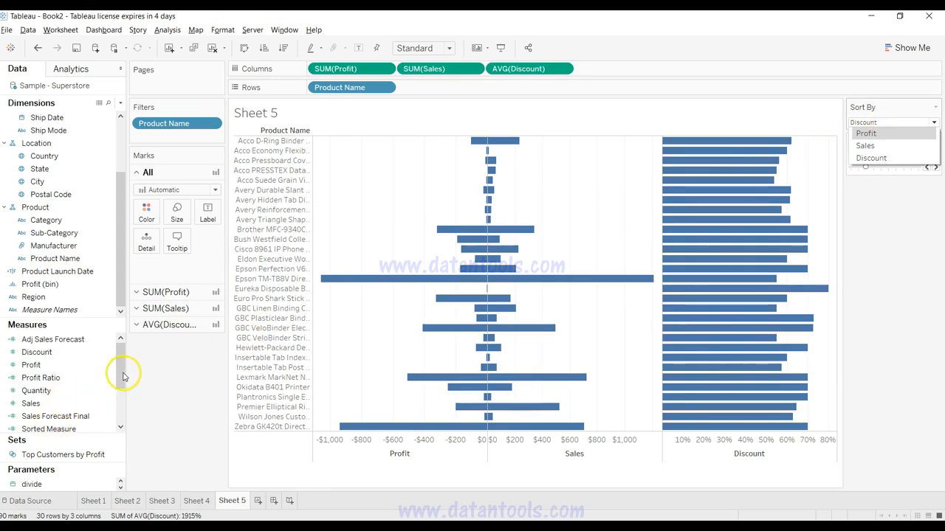
pyautogui.moveTo(120, 373); pyautogui.dragTo(121, 387)
pyautogui.click(72, 392)
pyautogui.click(64, 404)
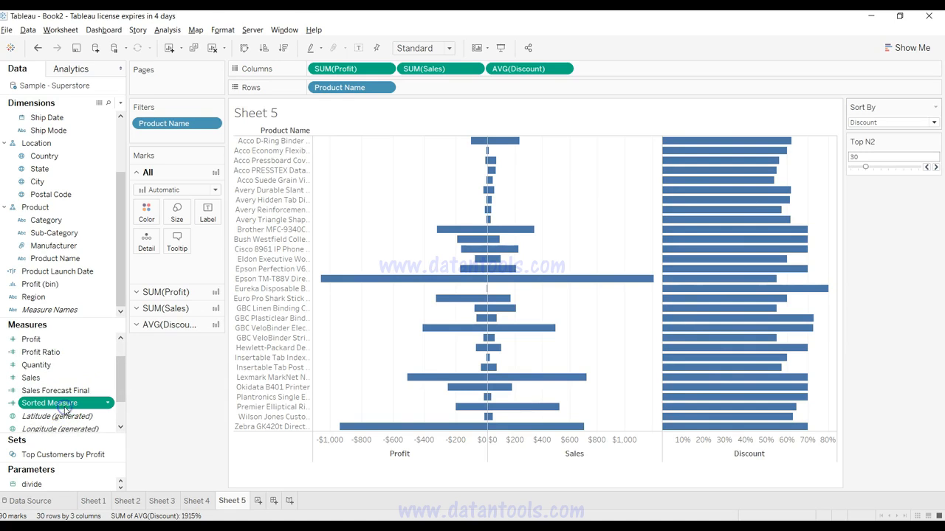
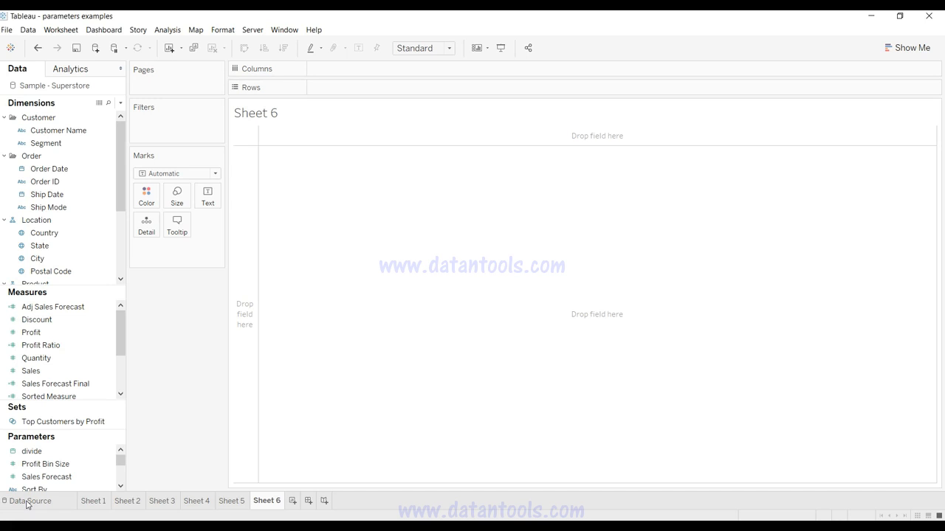
# Step: Build a bar chart on Sheet 6 with Sub-Category on Rows and Sales on Columns
pyautogui.scroll(-3, 59, 236)
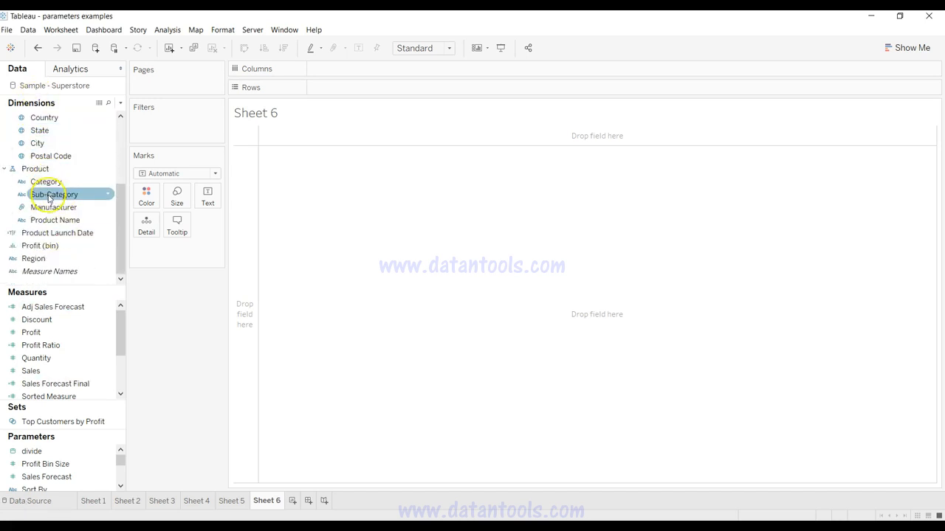
pyautogui.moveTo(50, 201); pyautogui.dragTo(335, 91)
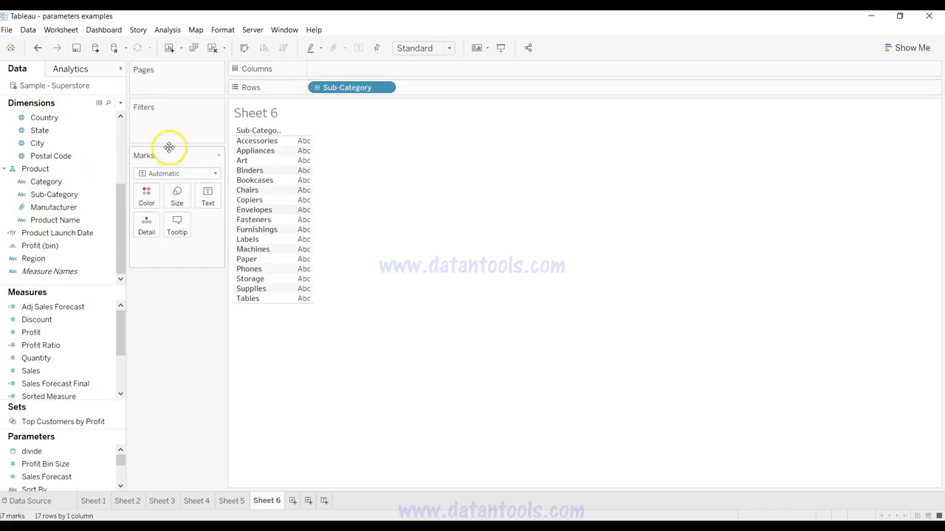
pyautogui.moveTo(74, 370); pyautogui.dragTo(363, 65)
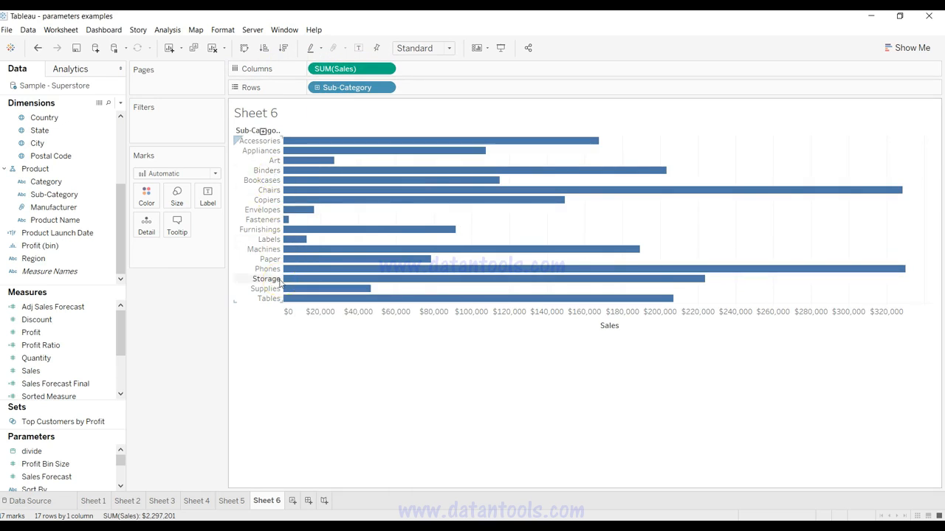
pyautogui.moveTo(281, 282); pyautogui.dragTo(268, 240)
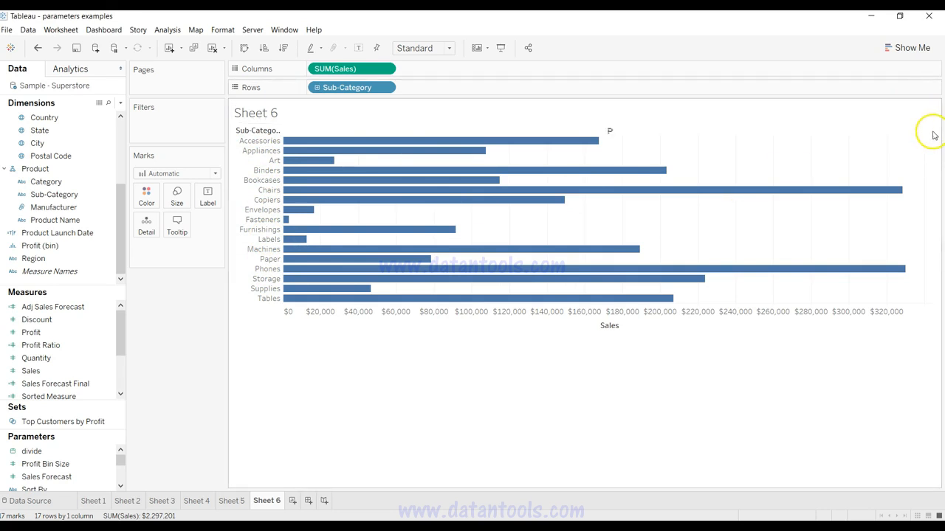
pyautogui.moveTo(267, 180); pyautogui.dragTo(270, 182)
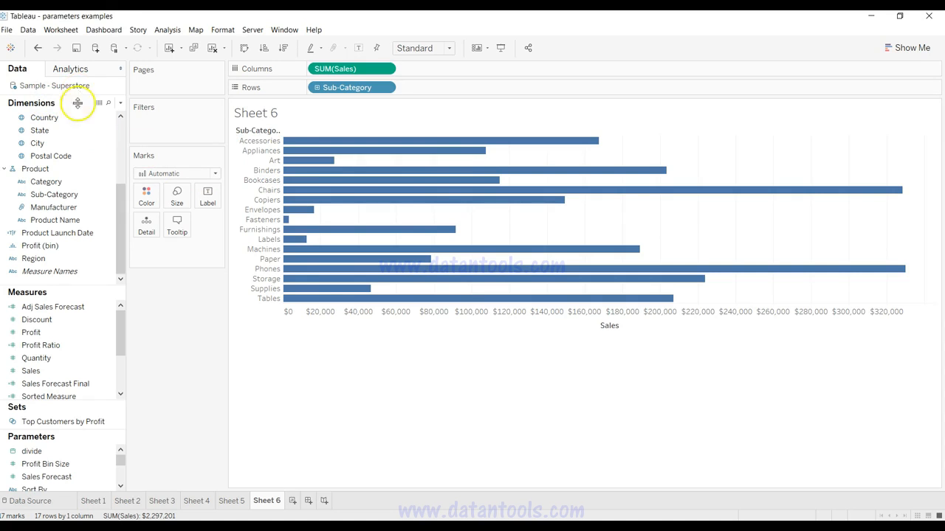
pyautogui.click(90, 271)
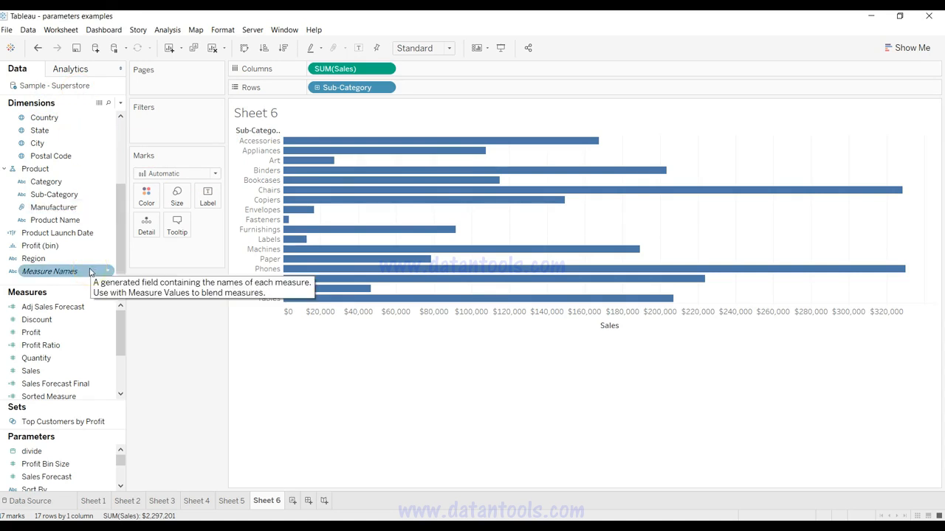
pyautogui.click(88, 375)
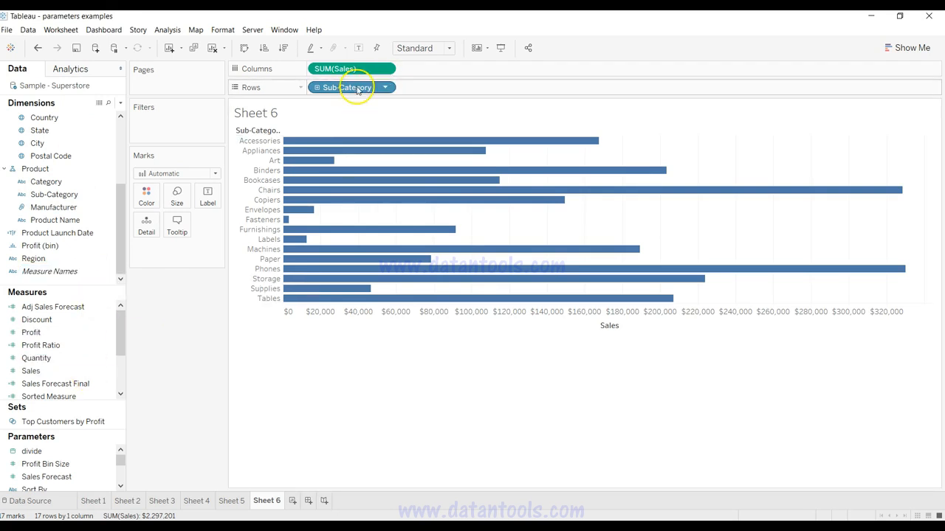
# Step: Create a parameter named Select a Dimension with the String data type and a list of allowable values
pyautogui.click(120, 104)
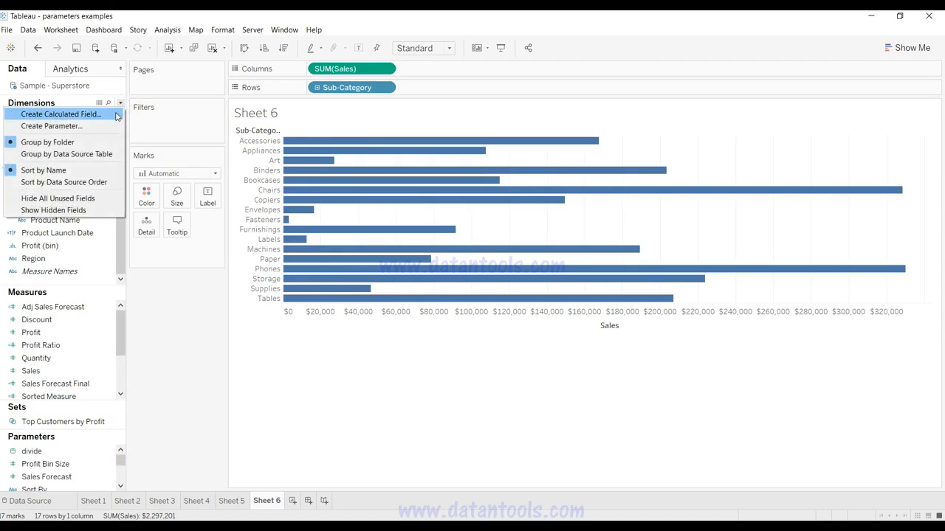
pyautogui.click(111, 125)
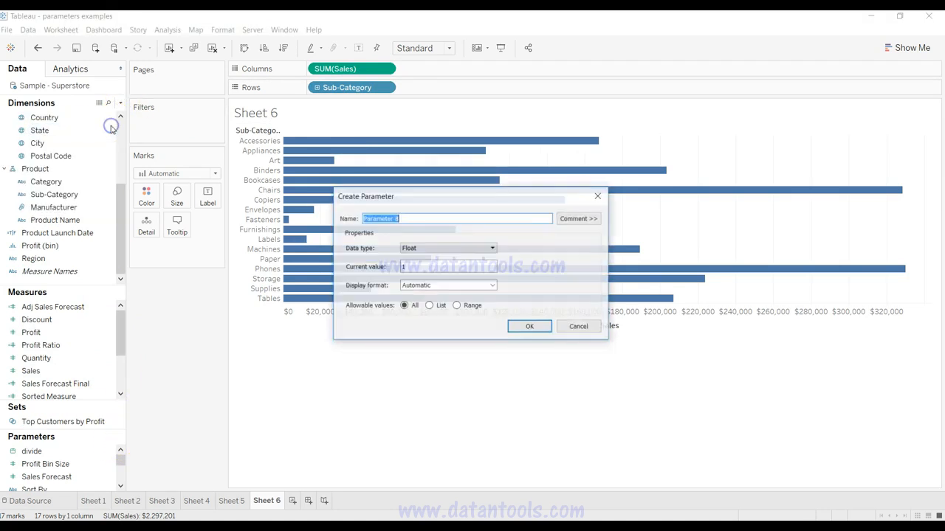
pyautogui.write('D')
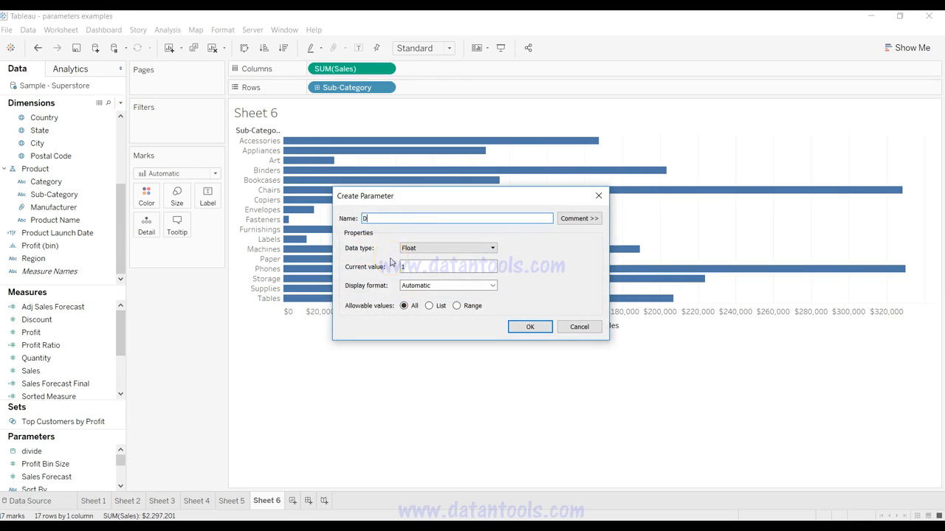
pyautogui.write('ynamic Dim')
pyautogui.hotkey('ctrl', 'a')
pyautogui.write('Select')
pyautogui.click(460, 248)
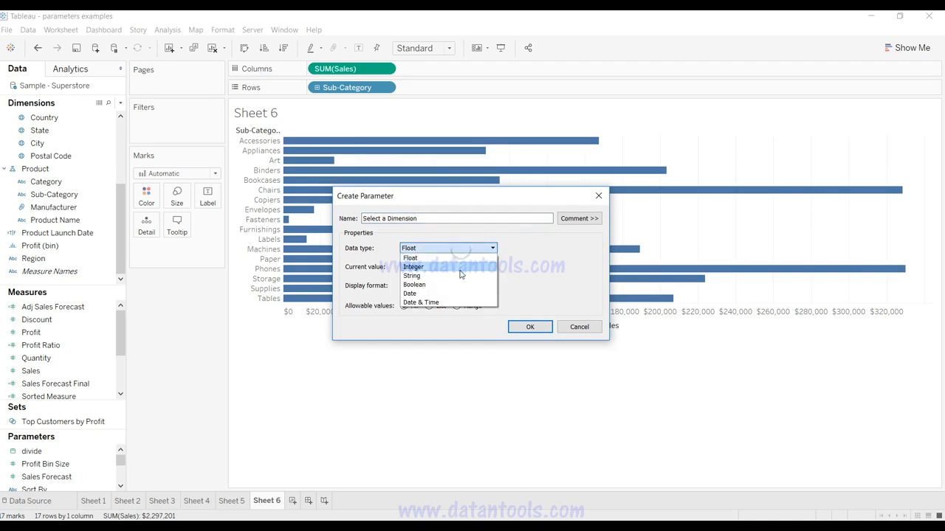
pyautogui.click(461, 275)
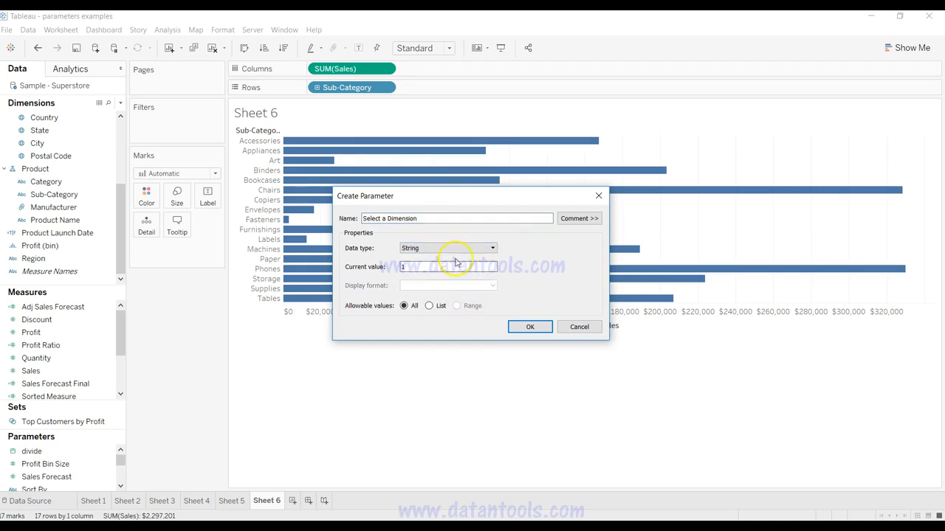
pyautogui.click(429, 305)
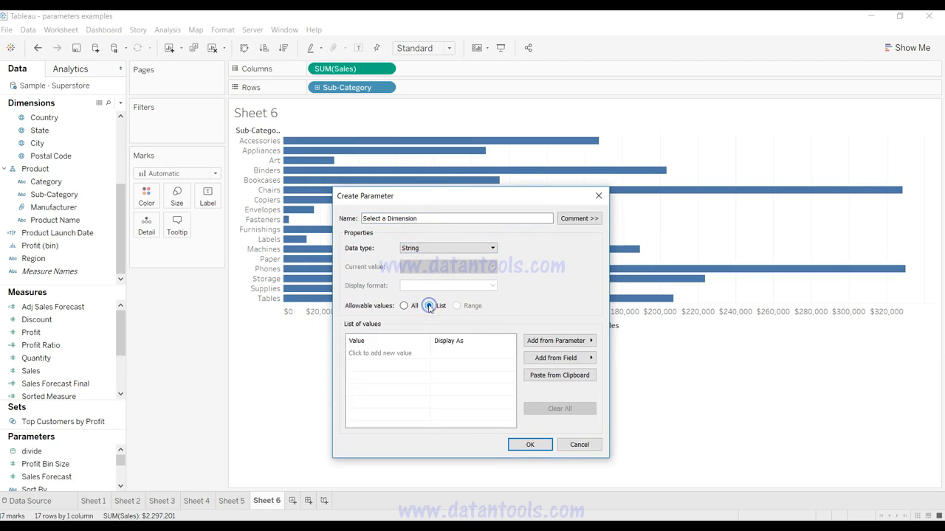
# Step: Fill the parameter's list with Category, Sub-Category and Product Name, and save the parameter
pyautogui.click(399, 354)
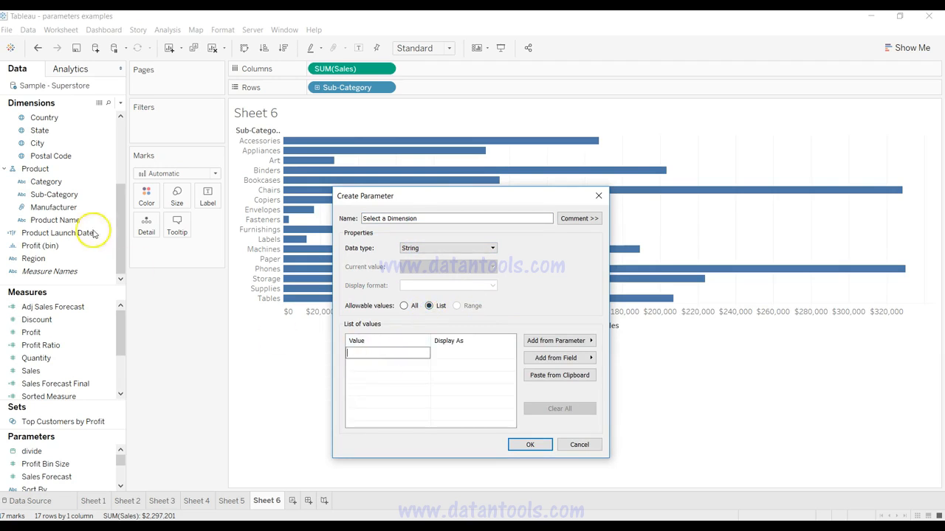
pyautogui.write('Cat')
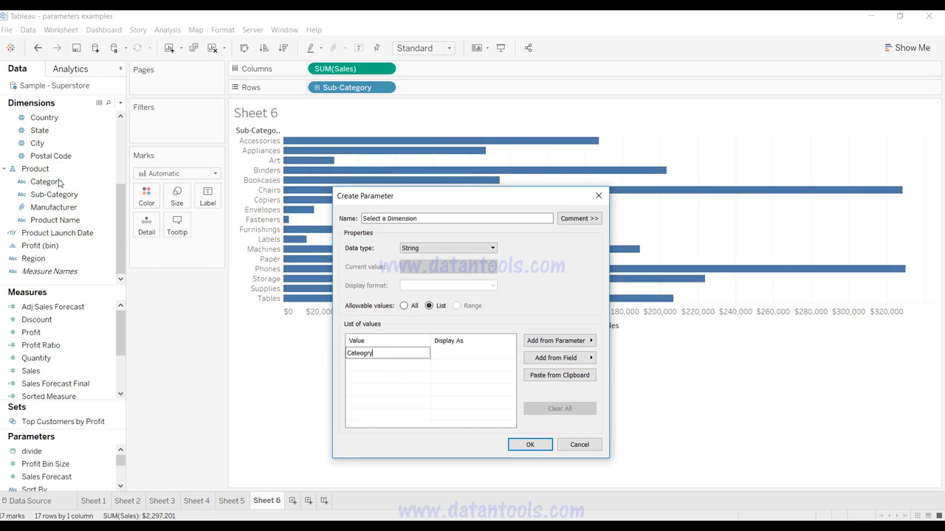
pyautogui.write('egory')
pyautogui.press('Return')
pyautogui.write('Produ')
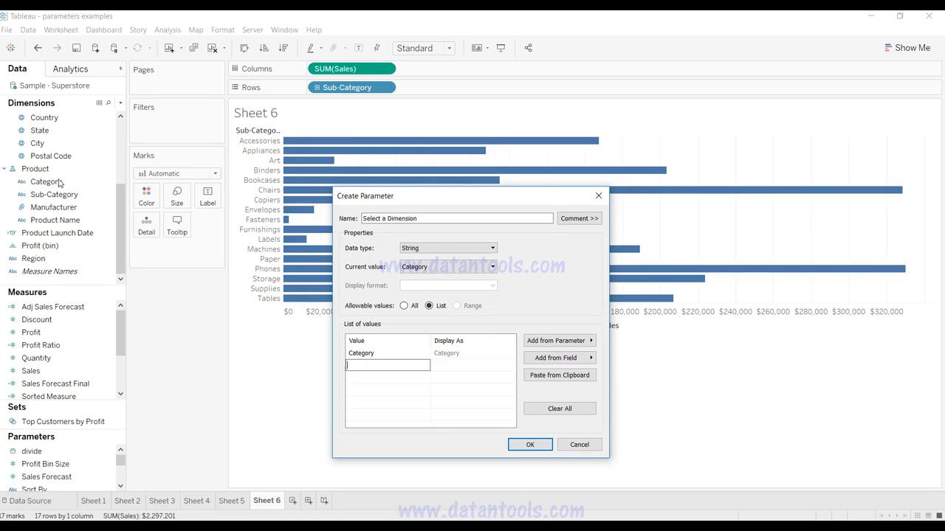
pyautogui.write('gory')
pyautogui.press('Return')
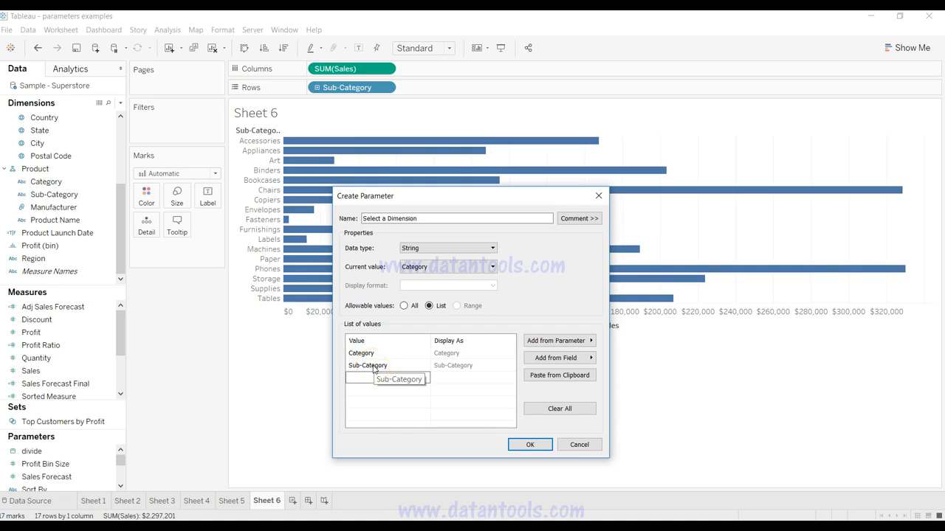
pyautogui.click(377, 371)
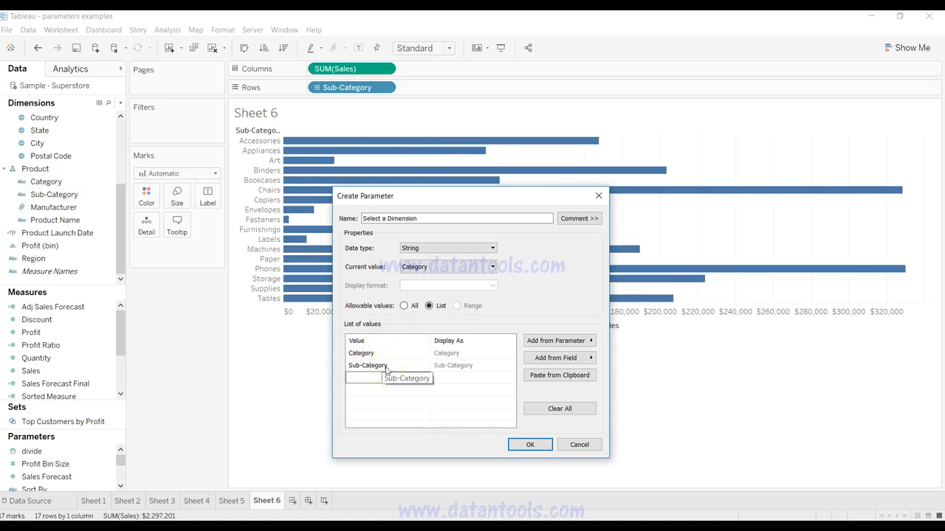
pyautogui.click(429, 418)
pyautogui.write('Product Name')
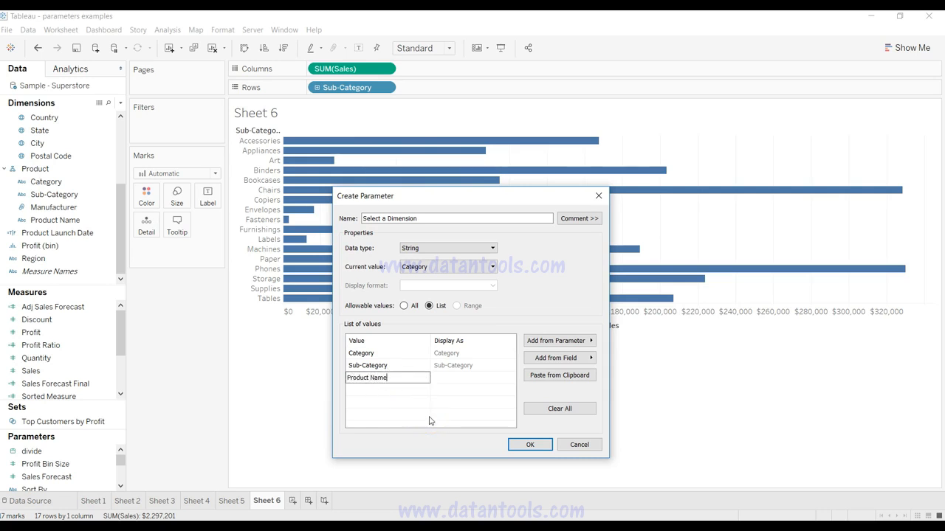
pyautogui.click(444, 413)
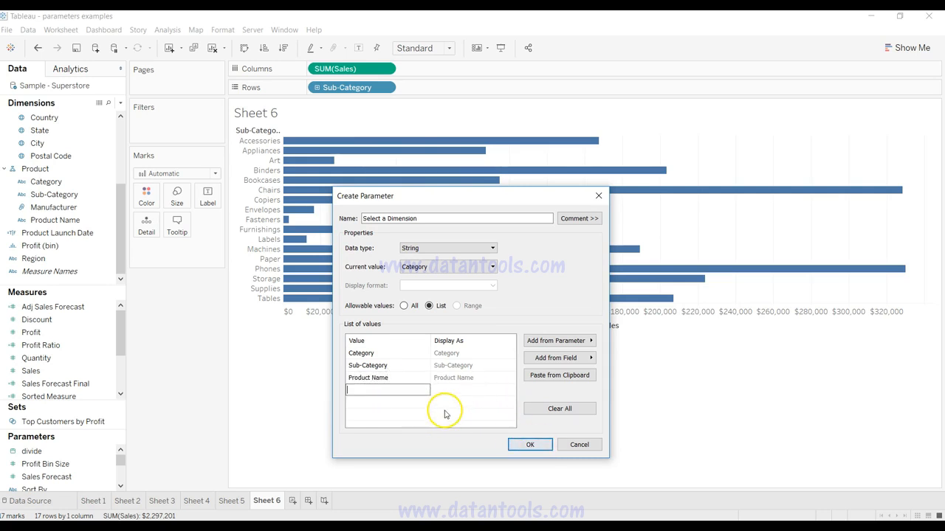
pyautogui.click(529, 444)
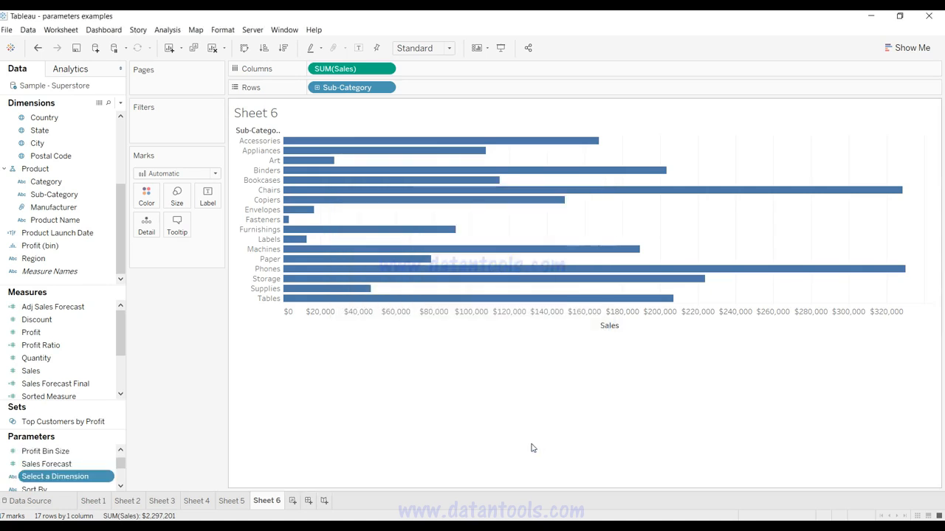
# Step: Show the Select a Dimension parameter control and try its options, leaving it set to Sub-Category
pyautogui.rightClick(107, 476)
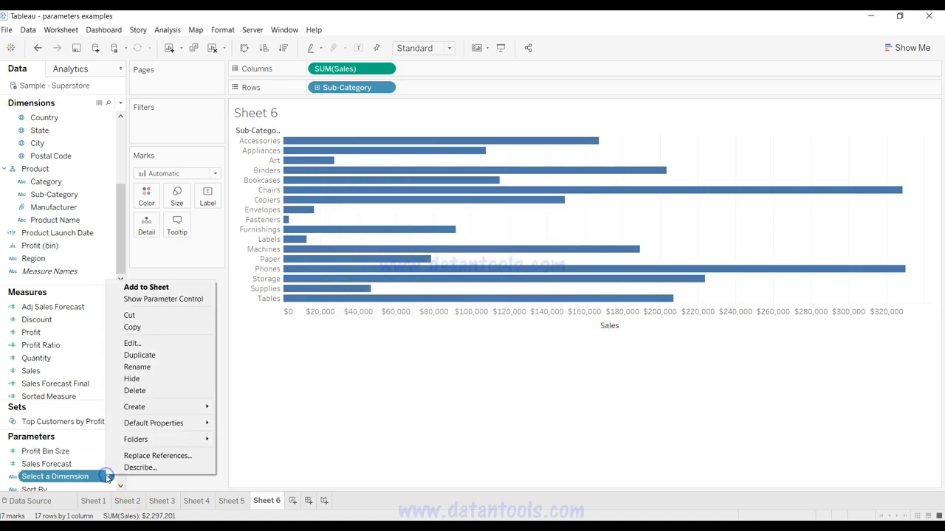
pyautogui.click(169, 303)
pyautogui.click(902, 122)
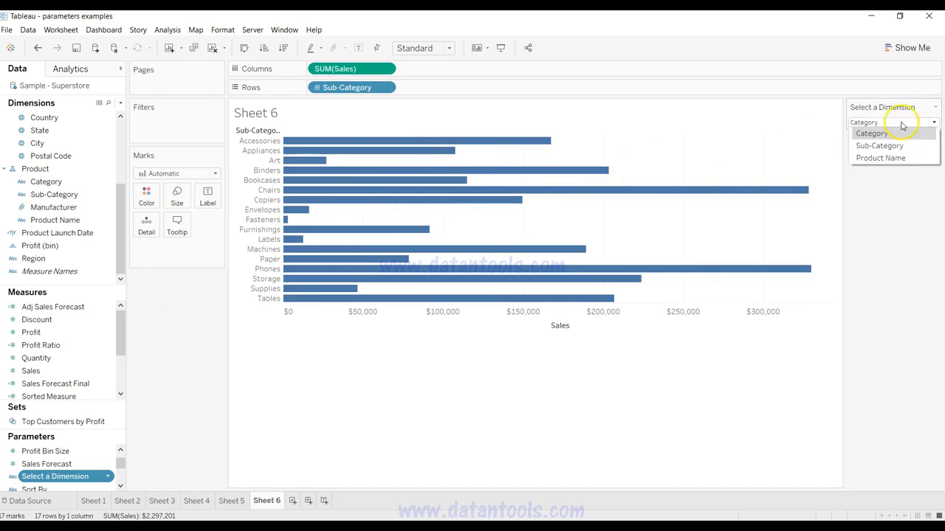
pyautogui.click(894, 145)
pyautogui.click(903, 122)
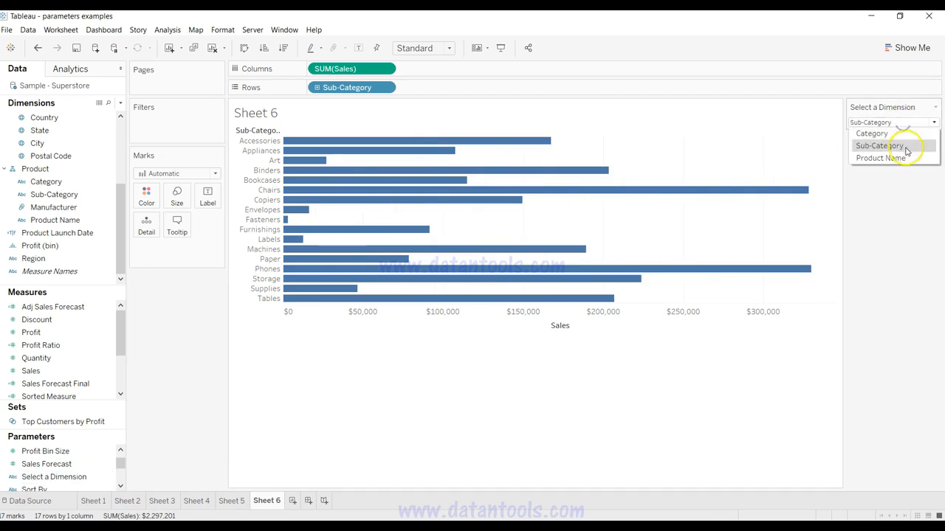
pyautogui.click(906, 158)
pyautogui.click(902, 122)
pyautogui.click(901, 145)
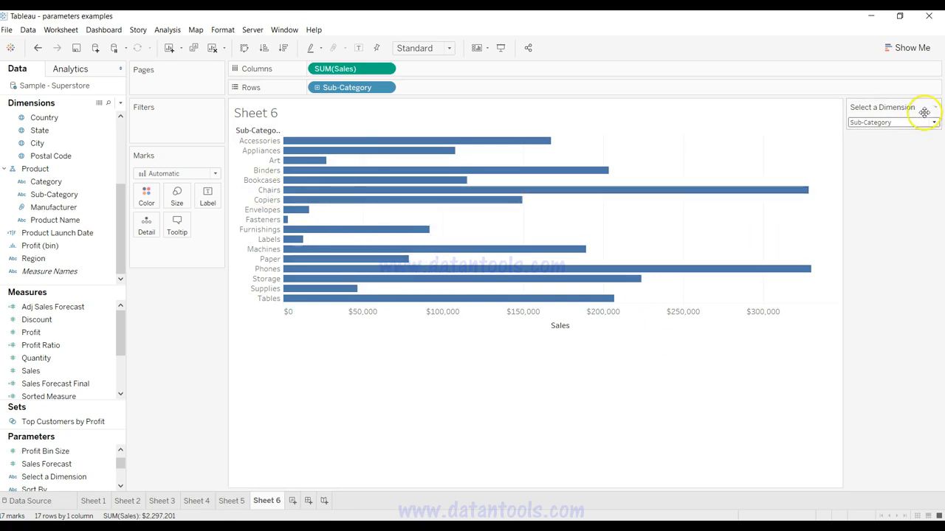
# Step: Create a calculated field named Products Dimension
pyautogui.click(121, 104)
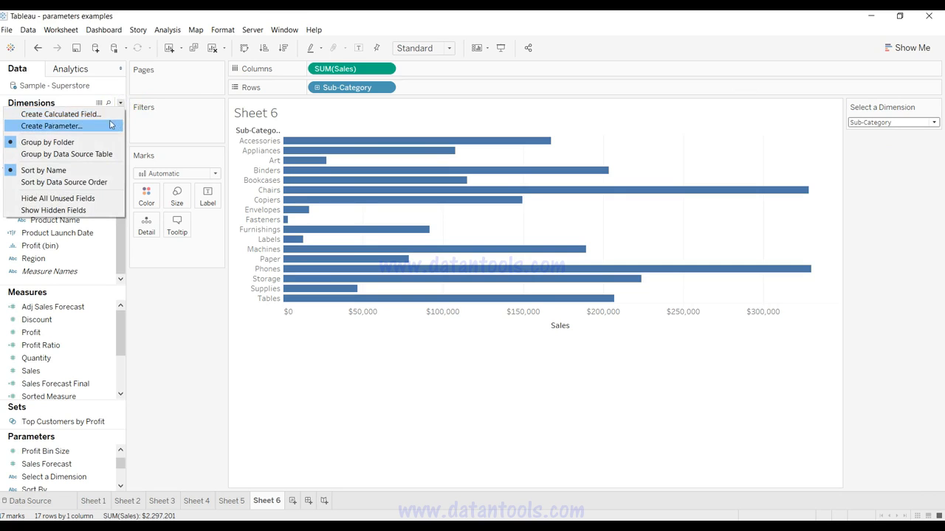
pyautogui.click(111, 114)
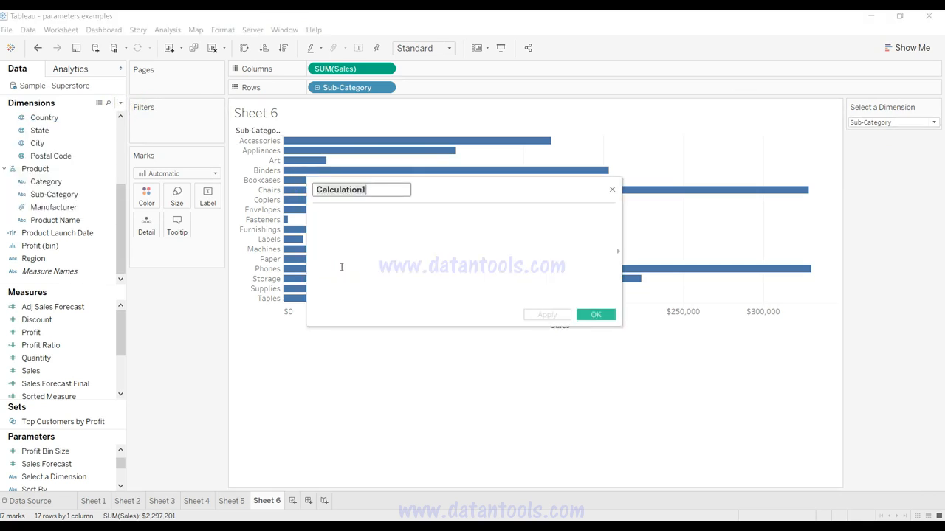
pyautogui.write('Products Di')
pyautogui.press('BackSpace')
pyautogui.press('BackSpace')
pyautogui.press('BackSpace')
pyautogui.write('s Dimens')
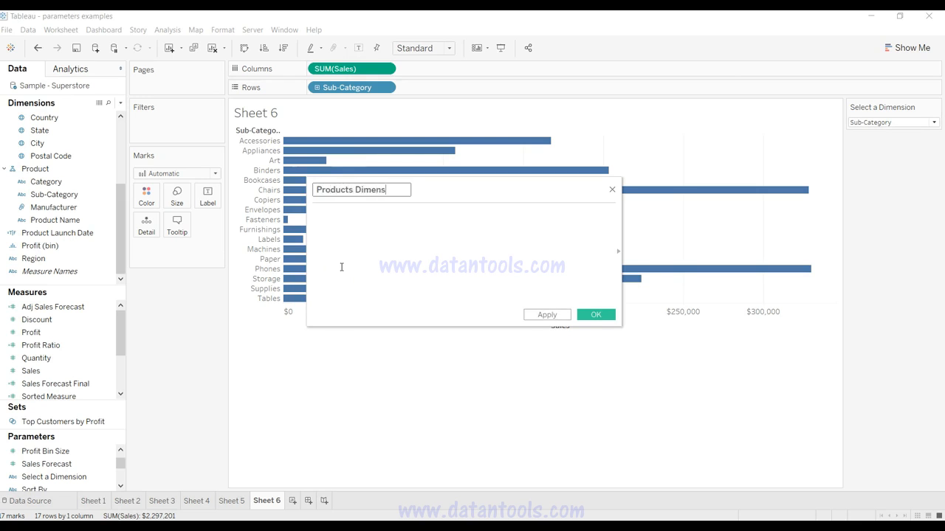
pyautogui.write('ionn')
# Step: Begin the field's formula with CASE [Select a Dimension]
pyautogui.click(342, 267)
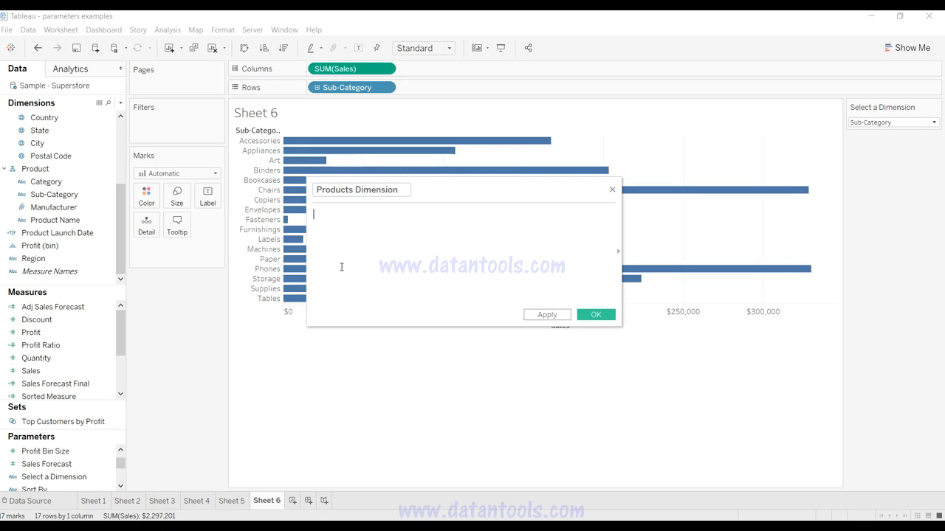
pyautogui.write('CASE ')
pyautogui.write('[sele')
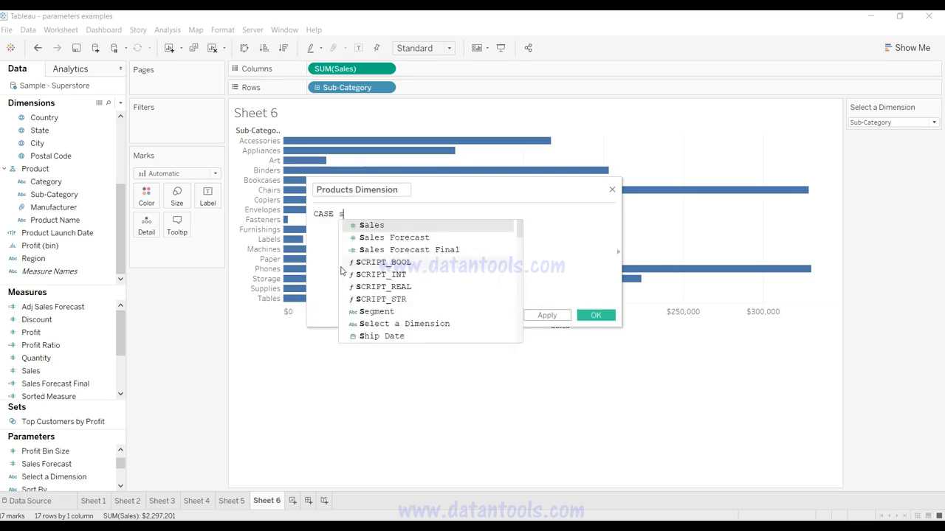
pyautogui.press('Return')
# Step: Add the branch when 'Category' THEN [Category] to the CASE formula
pyautogui.write('when')
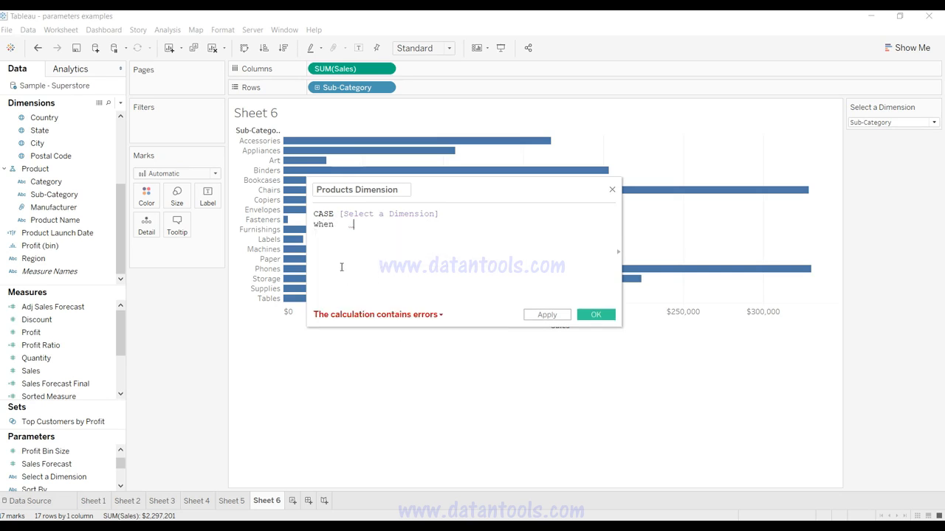
pyautogui.write("'Cateogry")
pyautogui.press('BackSpace')
pyautogui.press('BackSpace')
pyautogui.press('BackSpace')
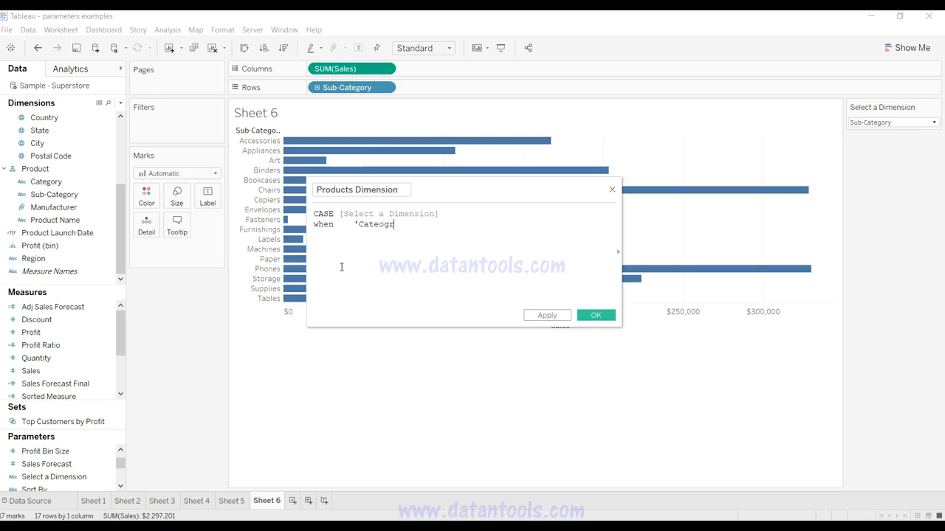
pyautogui.press('BackSpace')
pyautogui.write("gory'")
pyautogui.write('THEN')
pyautogui.write("'ca")
pyautogui.press('BackSpace')
pyautogui.press('BackSpace')
pyautogui.press('BackSpace')
pyautogui.write('cate')
pyautogui.press('Return')
# Step: Add the branch WHEN 'Sub-Category' THEN [Sub-Category] to the CASE formula
pyautogui.write('WHEN')
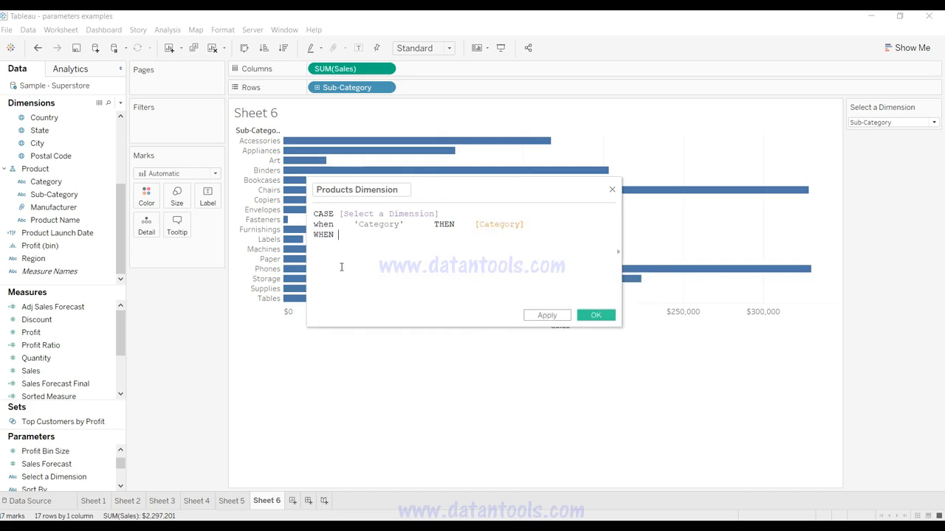
pyautogui.press('Tab')
pyautogui.write("'Sub-Category'")
pyautogui.press('Tab')
pyautogui.write('THEN')
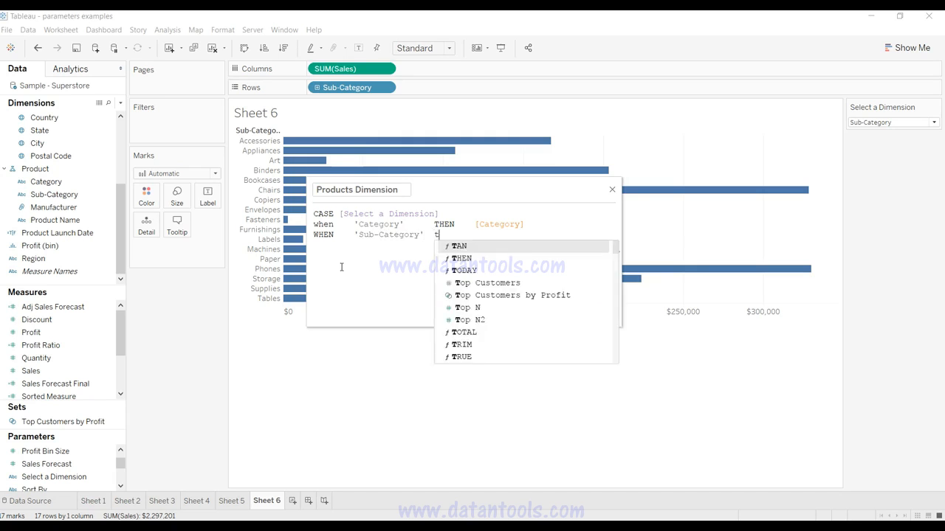
pyautogui.press('Tab')
pyautogui.write('Sub')
pyautogui.press('Return')
# Step: Add the branch WHEN 'Product Name' THEN [Product Name] to the CASE formula
pyautogui.write("WHEN 'pr")
pyautogui.press('BackSpace')
pyautogui.press('BackSpace')
pyautogui.write("Product Name'  ")
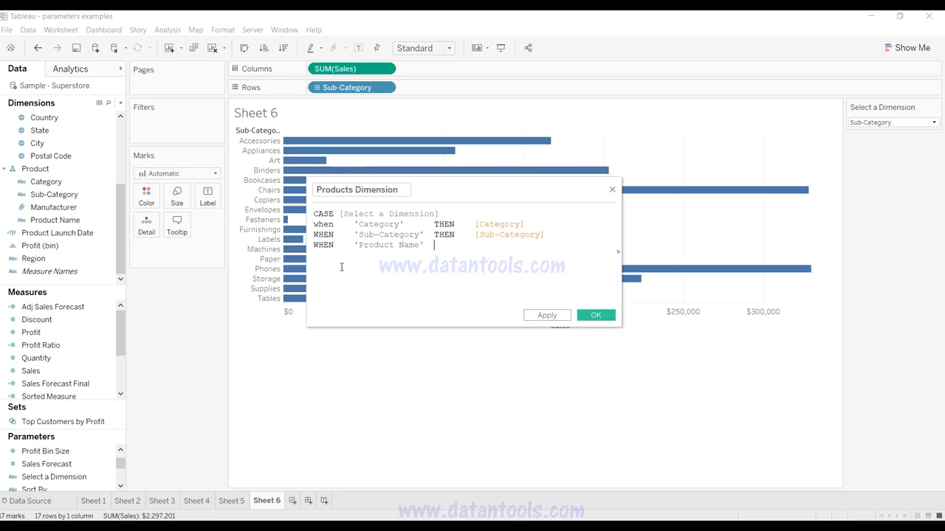
pyautogui.write('THEN')
pyautogui.write('    prod')
pyautogui.press('Escape')
pyautogui.press('Tab')
pyautogui.press('BackSpace')
pyautogui.press('BackSpace')
pyautogui.press('BackSpace')
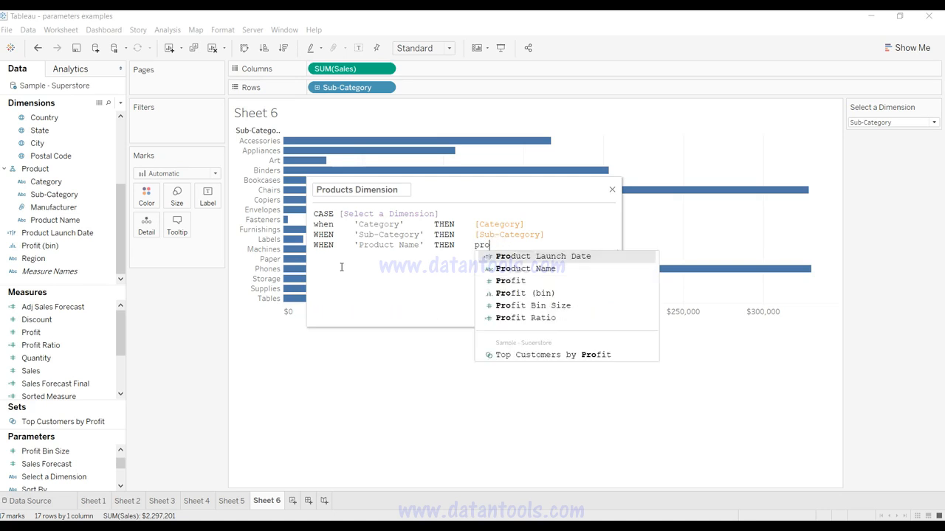
pyautogui.write('od')
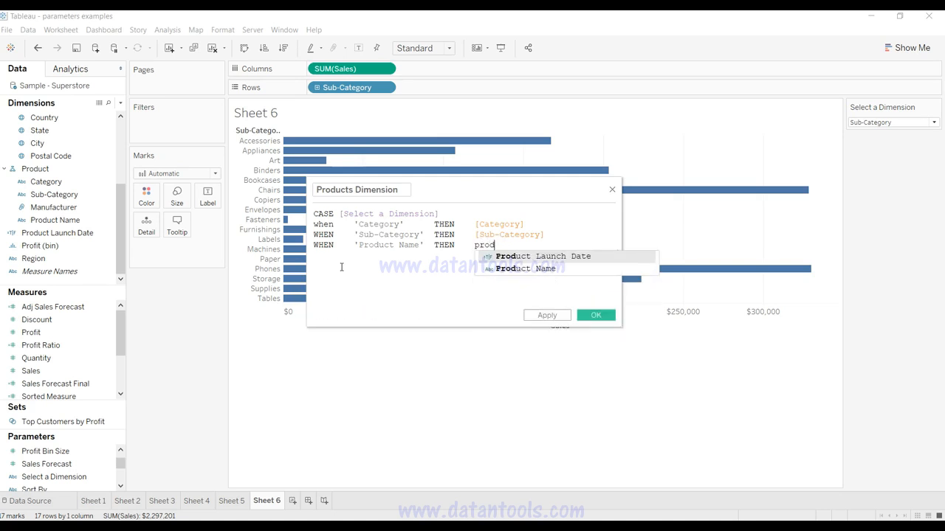
pyautogui.press('Down')
pyautogui.press('Return')
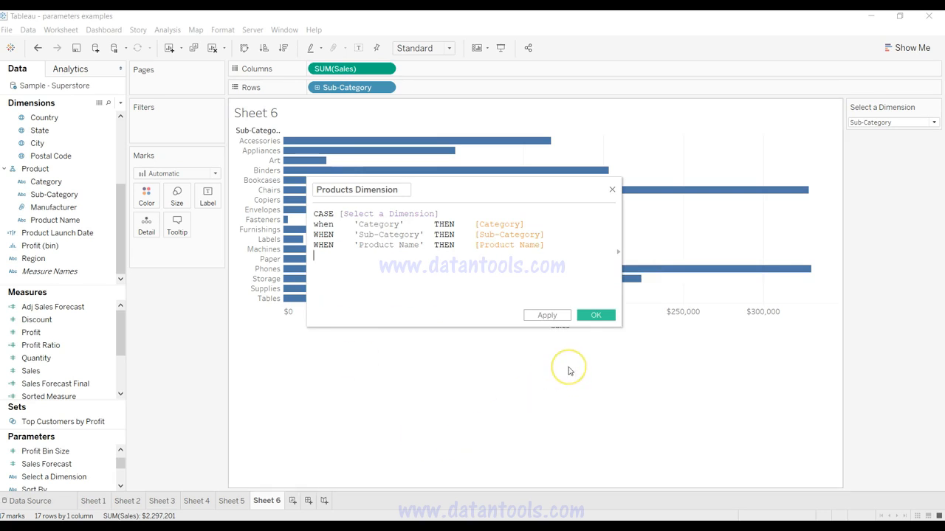
# Step: Close the CASE formula with END on a new line
pyautogui.press('Return')
pyautogui.write('en')
pyautogui.press('Return')
# Step: Replace WHEN 'Product Name' THEN with ELSE so the last formula line reads ELSE [Product Name]
pyautogui.press('Right')
pyautogui.press('Right')
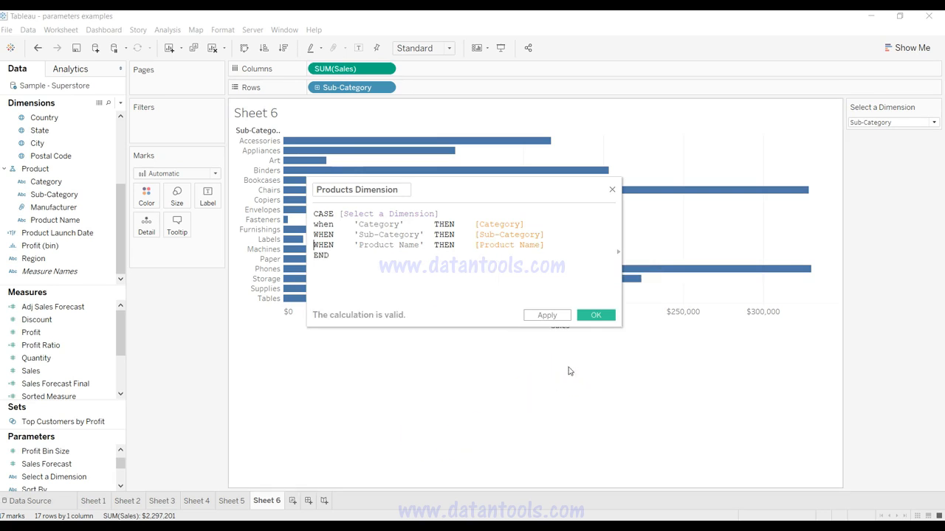
pyautogui.hotkey('shift', 'Right')
pyautogui.hotkey('shift', 'Right')
pyautogui.hotkey('shift', 'Right')
pyautogui.hotkey('shift', 'Right')
pyautogui.hotkey('shift', 'Right')
pyautogui.hotkey('shift', 'Right')
pyautogui.hotkey('shift', 'Right')
pyautogui.hotkey('shift', 'Right')
pyautogui.hotkey('shift', 'Right')
pyautogui.hotkey('shift', 'Right')
pyautogui.hotkey('shift', 'Right')
pyautogui.hotkey('shift', 'Right')
pyautogui.hotkey('shift', 'Right')
pyautogui.hotkey('shift', 'Right')
pyautogui.hotkey('shift', 'Right')
pyautogui.hotkey('shift', 'Right')
pyautogui.hotkey('shift', 'Right')
pyautogui.hotkey('shift', 'Right')
pyautogui.hotkey('shift', 'Right')
pyautogui.hotkey('shift', 'Right')
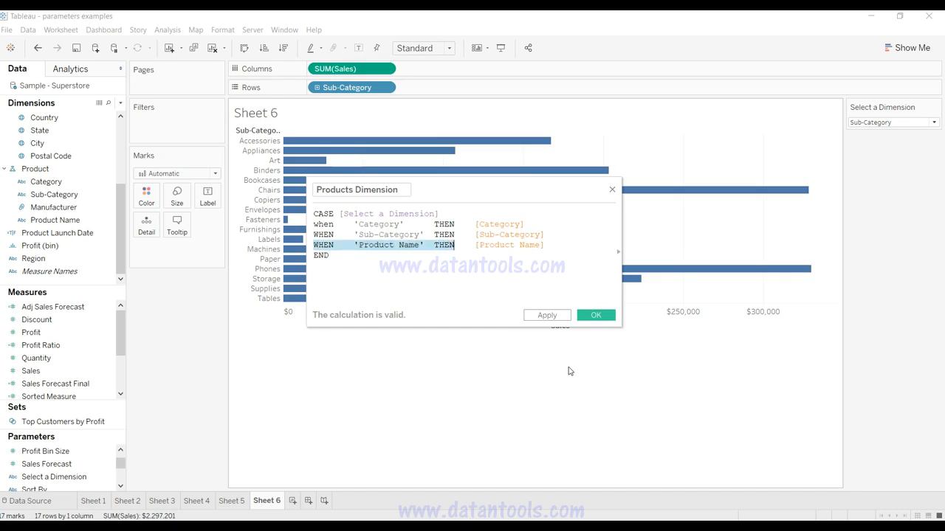
pyautogui.write('el')
pyautogui.press('Return')
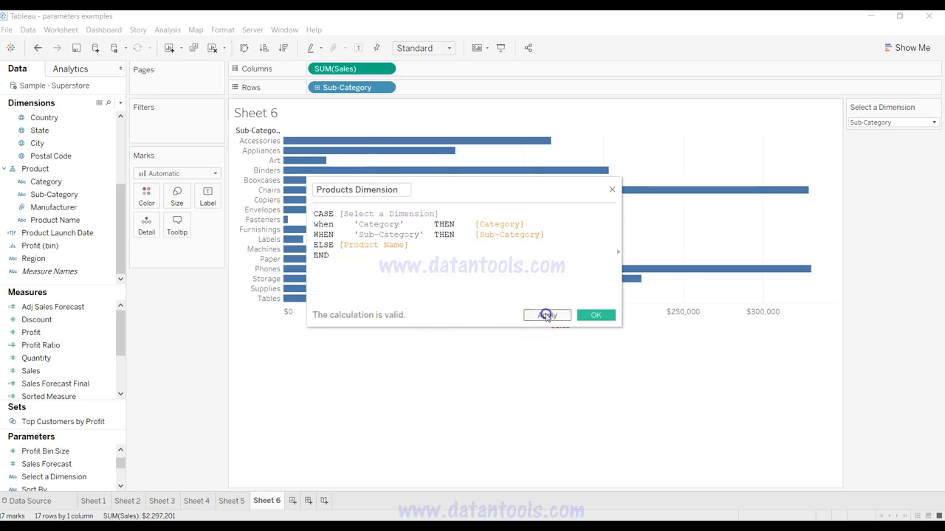
# Step: Save the Products Dimension field and put it on the Rows shelf in place of Sub-Category
pyautogui.click(545, 316)
pyautogui.click(592, 315)
pyautogui.moveTo(337, 87); pyautogui.dragTo(61, 173)
pyautogui.moveTo(85, 244); pyautogui.dragTo(377, 93)
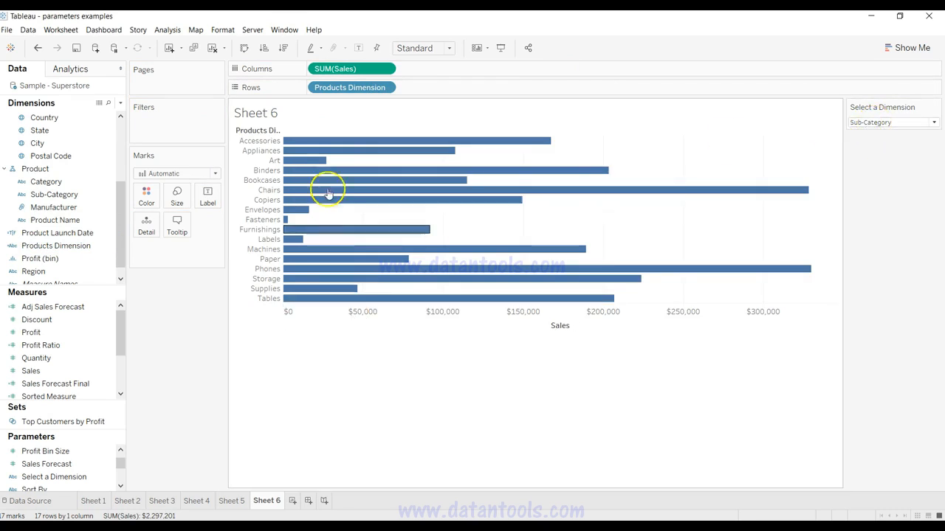
# Step: Check the sales chart with the Select a Dimension parameter set to Category and to Product Name
pyautogui.click(916, 124)
pyautogui.click(914, 134)
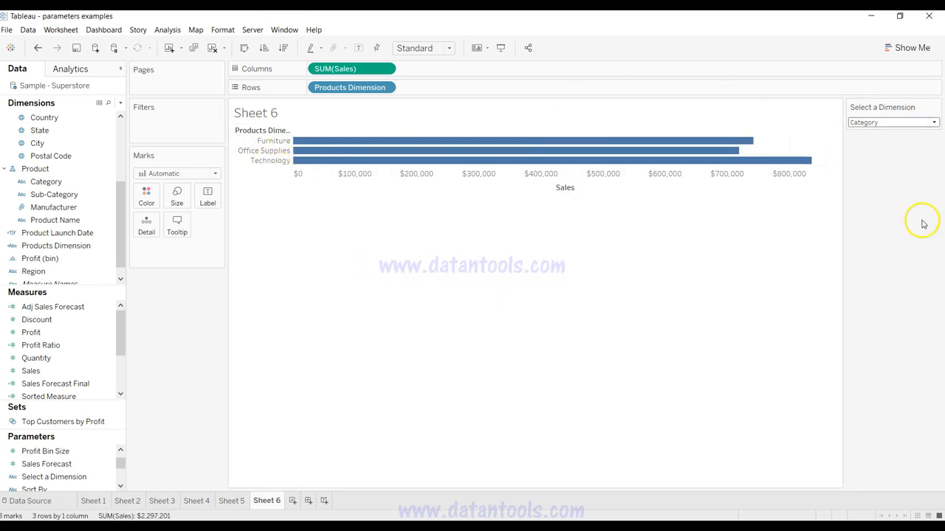
pyautogui.click(883, 123)
pyautogui.click(884, 157)
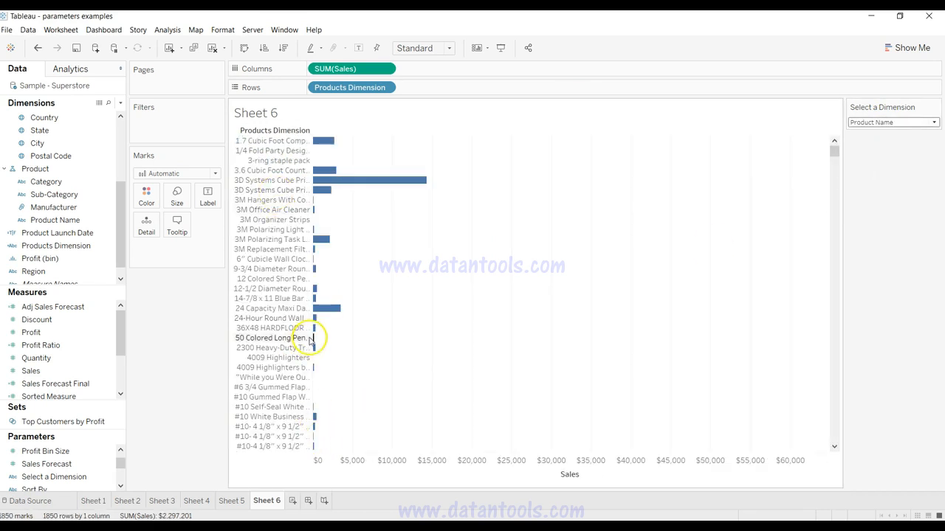
pyautogui.scroll(-15, 479, 338)
pyautogui.scroll(15, 478, 338)
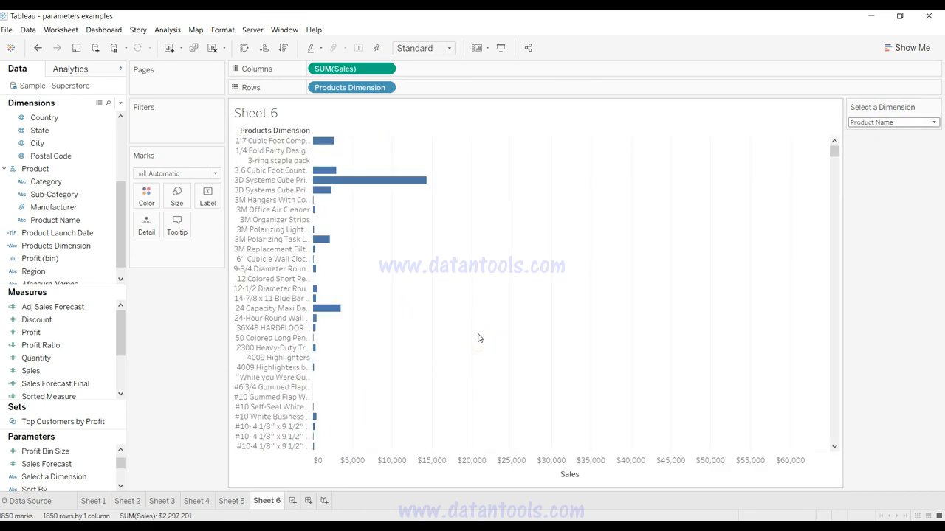
pyautogui.click(905, 125)
pyautogui.click(909, 192)
pyautogui.moveTo(121, 197); pyautogui.dragTo(116, 232)
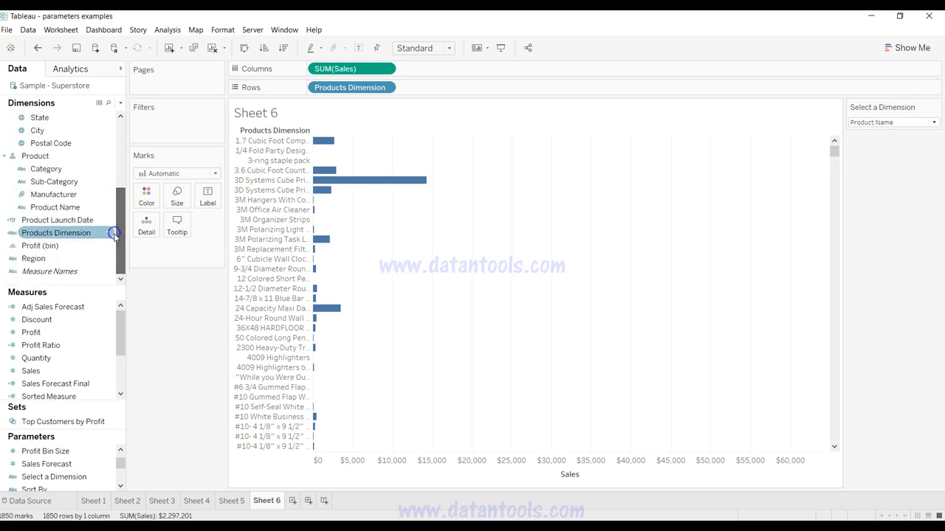
pyautogui.scroll(3, 77, 131)
pyautogui.click(77, 131)
pyautogui.scroll(2, 77, 131)
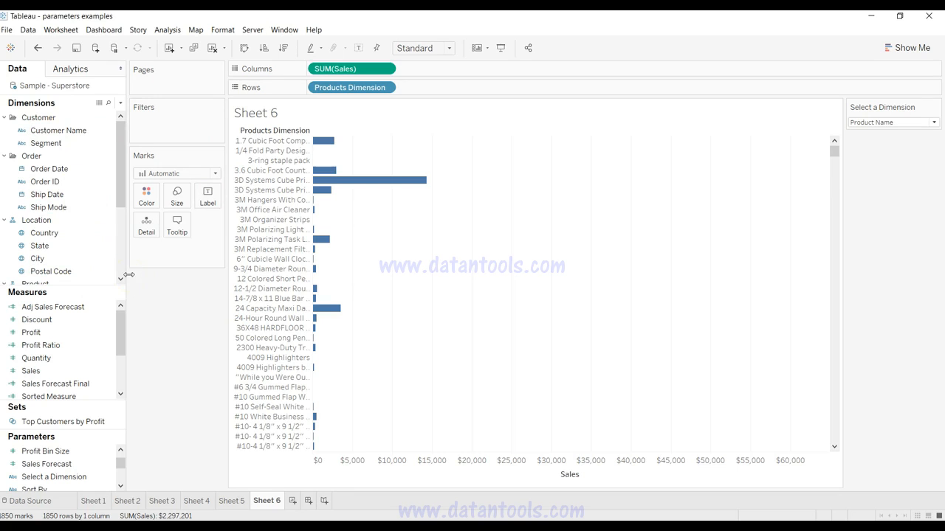
pyautogui.click(474, 297)
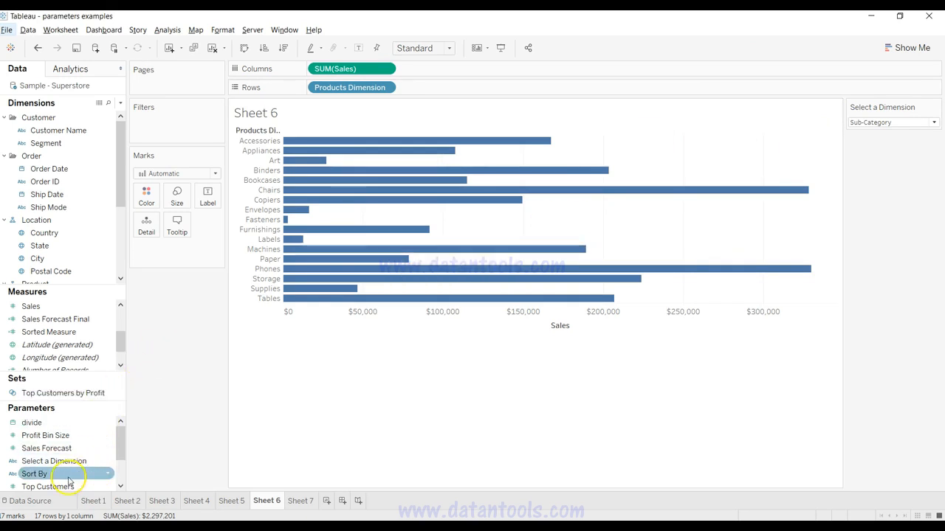
# Step: Review the Sort By parameter's definition and list of values without changing anything
pyautogui.click(107, 477)
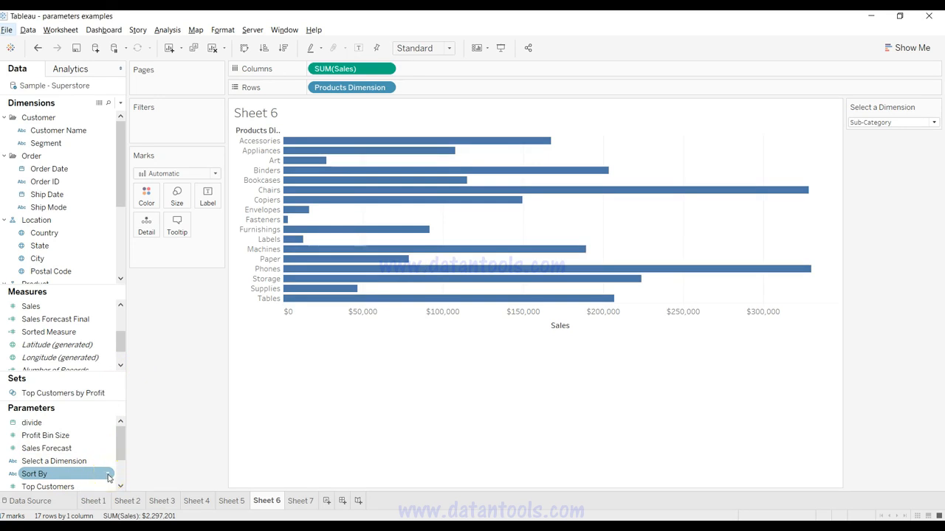
pyautogui.rightClick(107, 476)
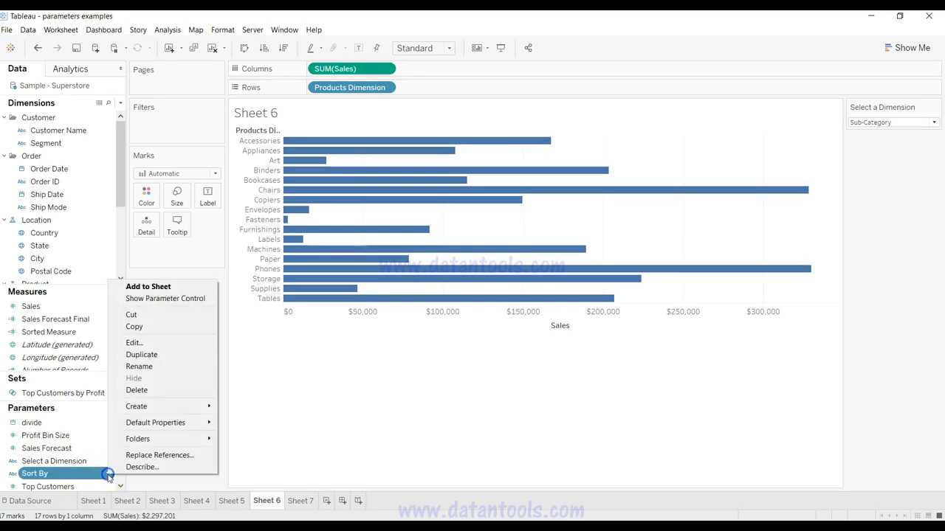
pyautogui.click(144, 344)
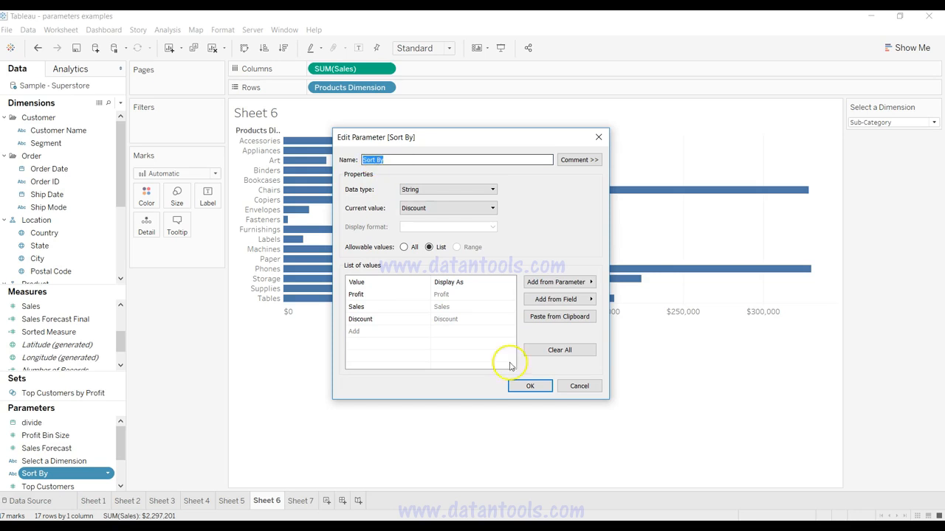
pyautogui.click(574, 387)
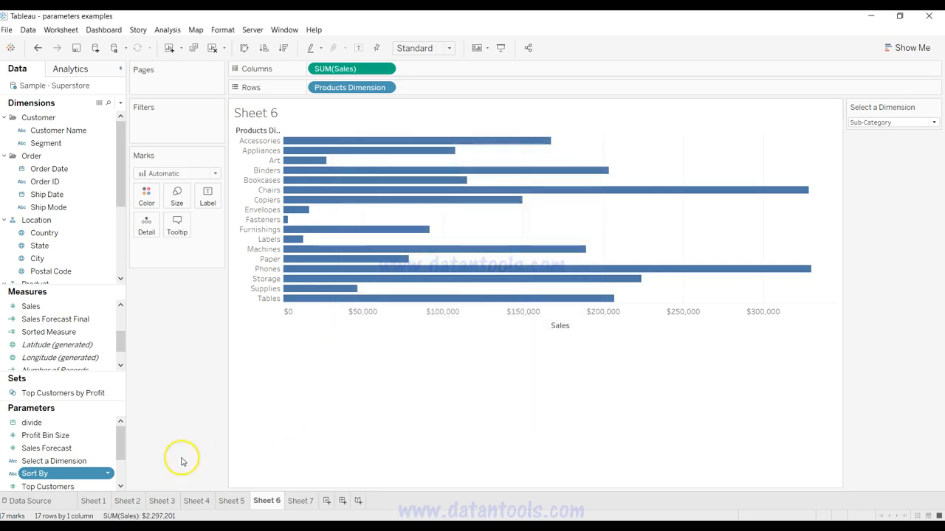
# Step: Show the Sort By parameter control on the sheet and look through its options
pyautogui.click(107, 473)
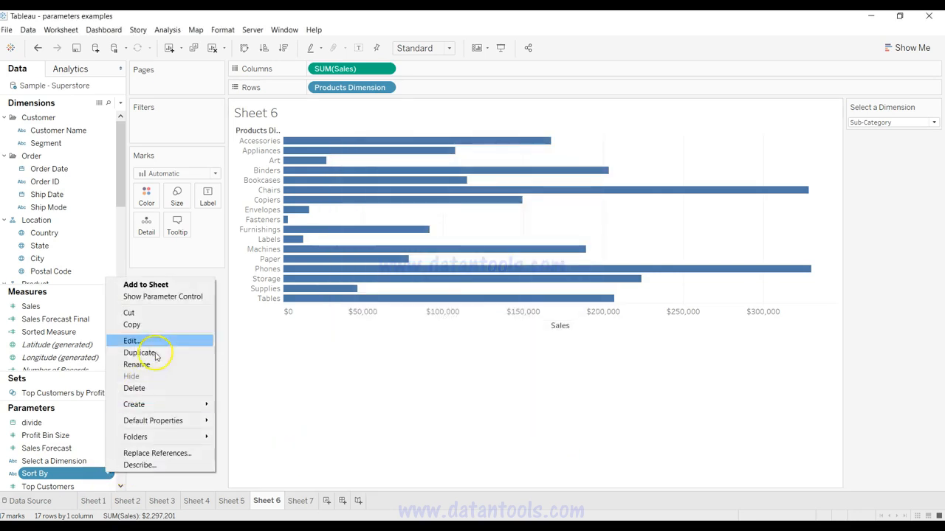
pyautogui.click(171, 297)
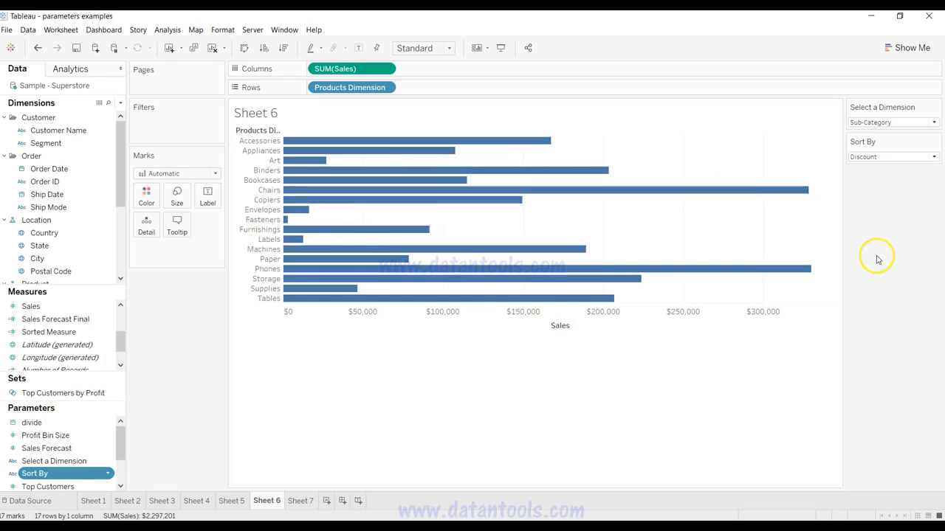
pyautogui.click(893, 157)
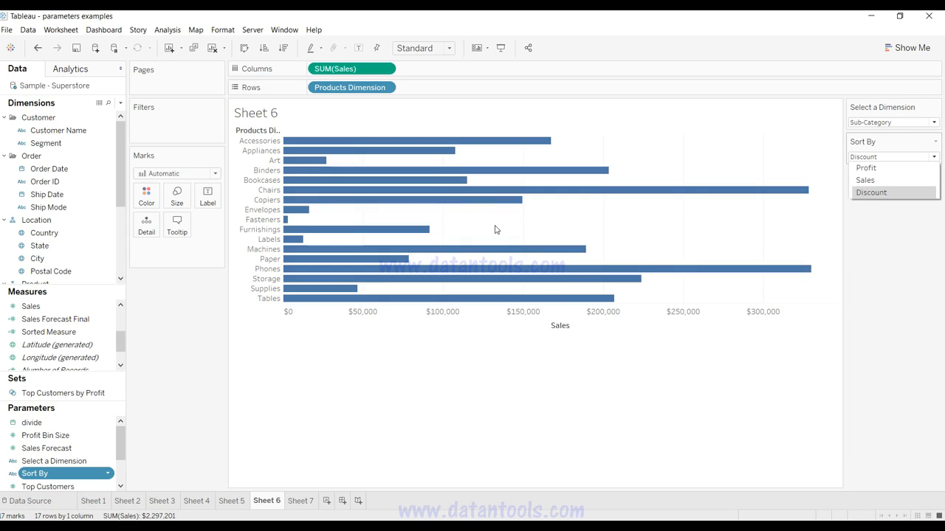
pyautogui.click(761, 252)
pyautogui.click(860, 146)
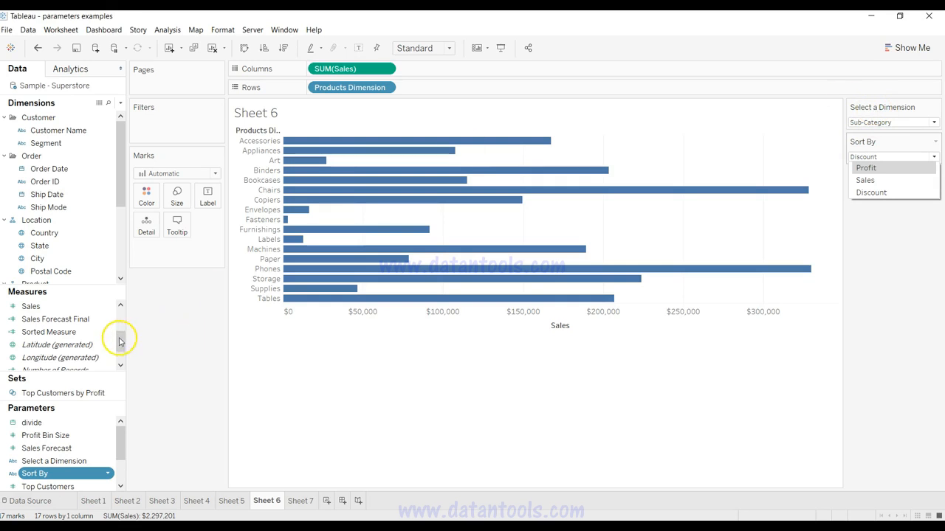
# Step: Open the Sorted Measure calculated field and examine each branch of its CASE [Sort By] formula
pyautogui.moveTo(123, 340); pyautogui.dragTo(120, 347)
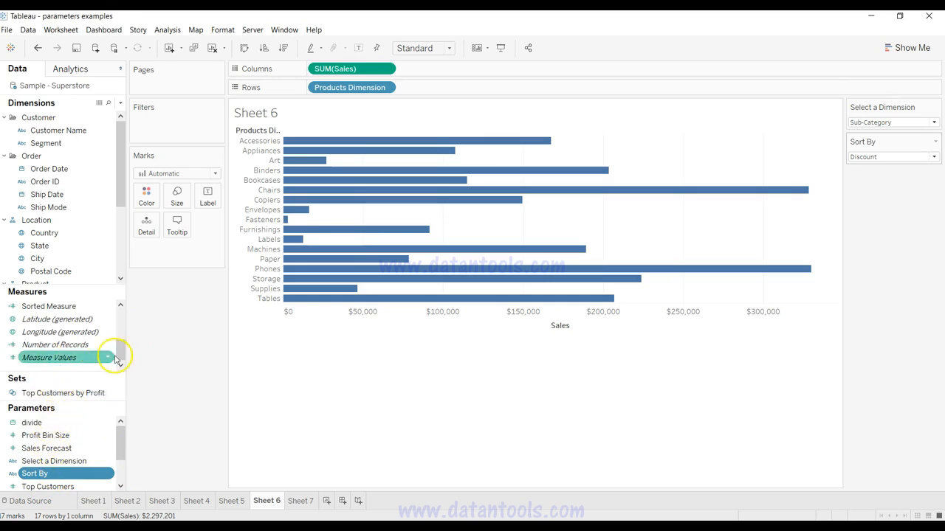
pyautogui.click(107, 307)
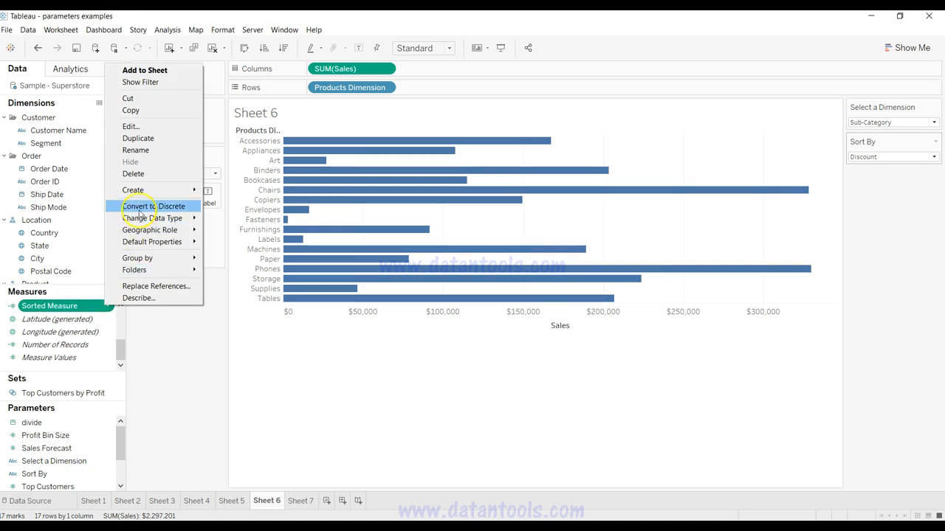
pyautogui.click(153, 127)
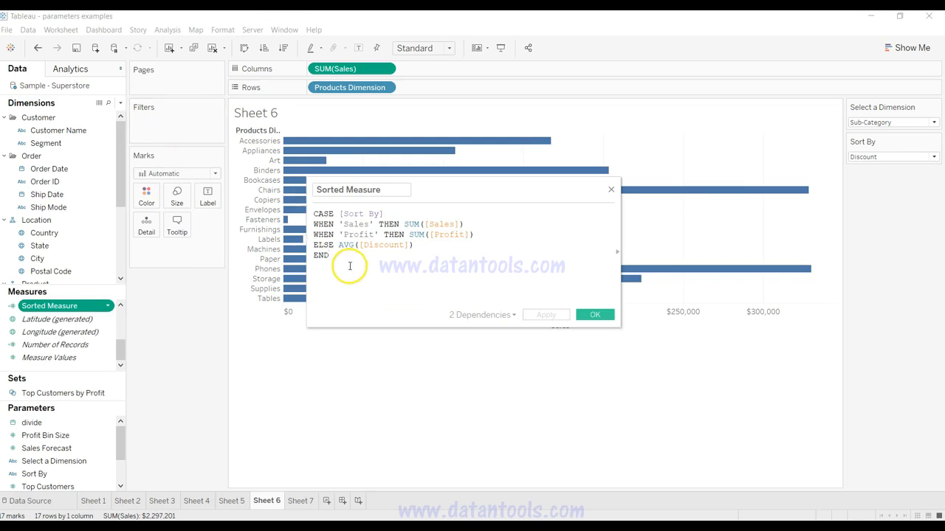
pyautogui.click(341, 214)
pyautogui.moveTo(340, 214); pyautogui.dragTo(383, 213)
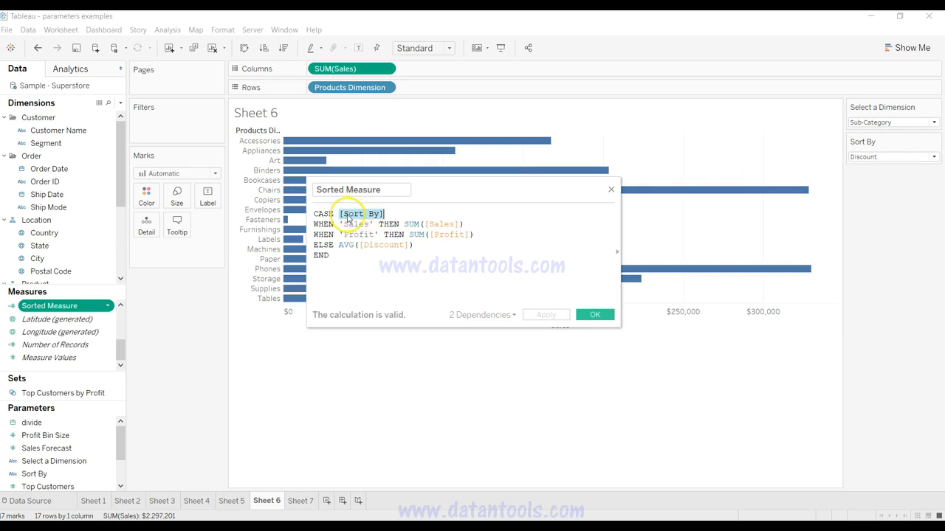
pyautogui.click(315, 225)
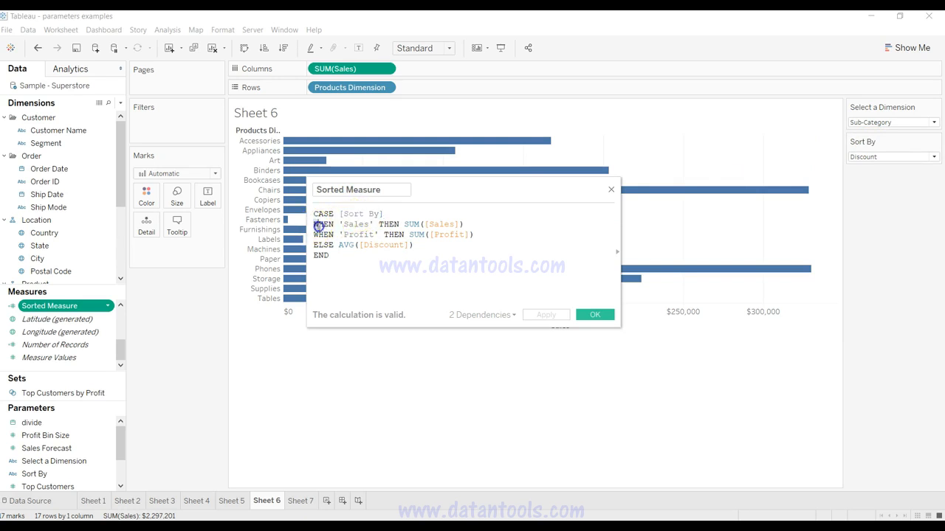
pyautogui.click(356, 225)
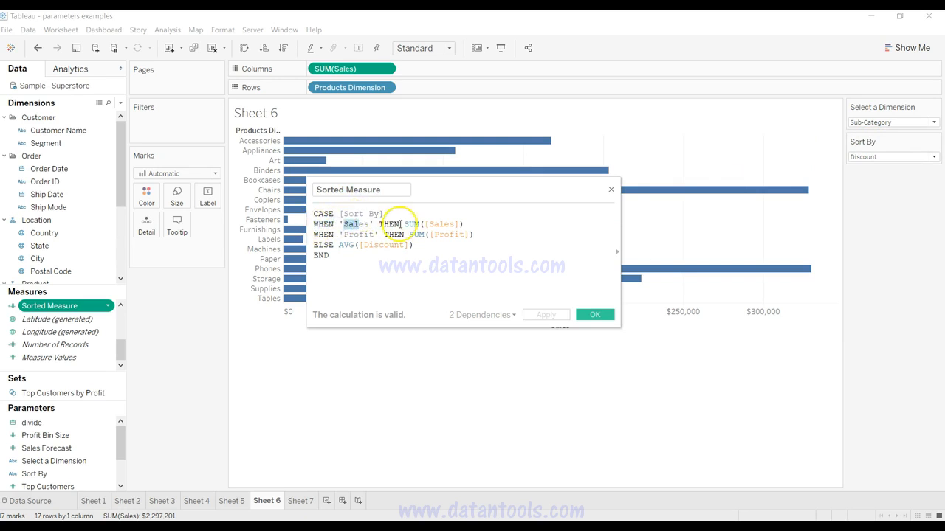
pyautogui.moveTo(414, 225); pyautogui.dragTo(455, 225)
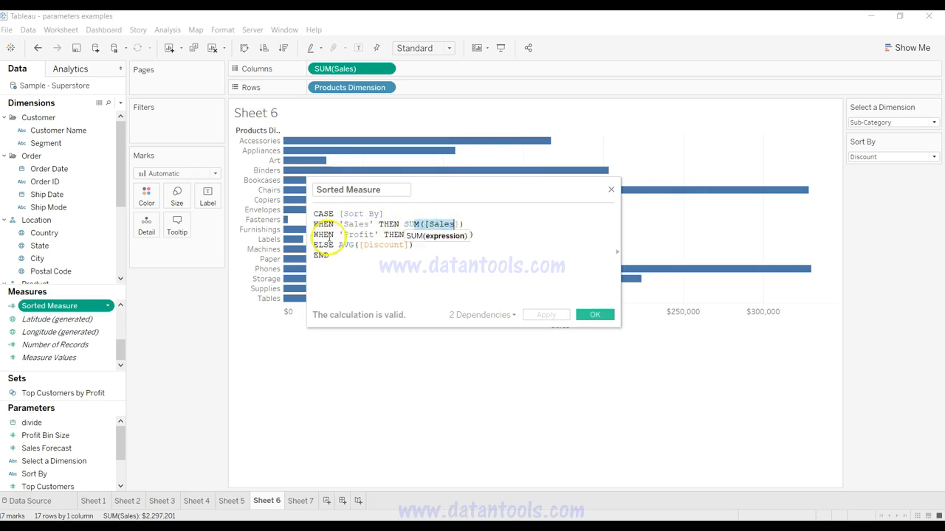
pyautogui.moveTo(339, 234); pyautogui.dragTo(491, 233)
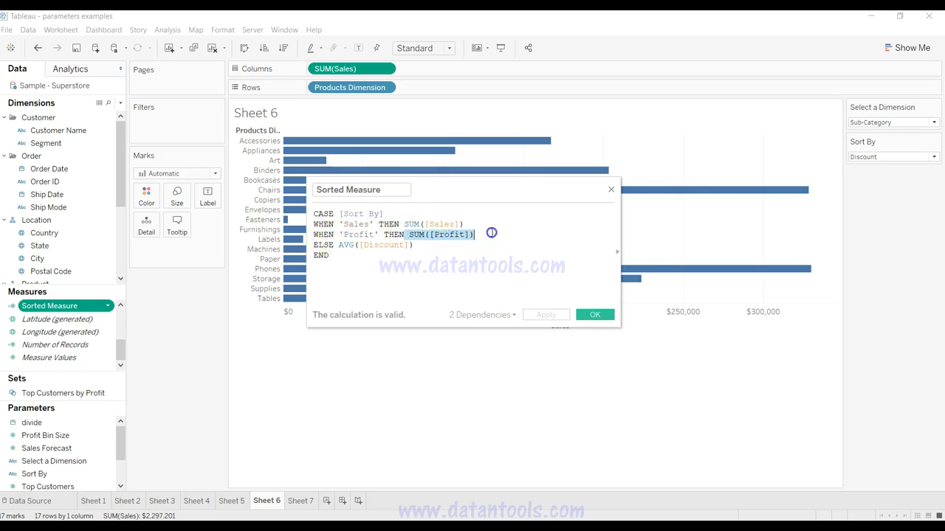
pyautogui.click(337, 245)
pyautogui.moveTo(337, 245); pyautogui.dragTo(415, 246)
pyautogui.click(416, 245)
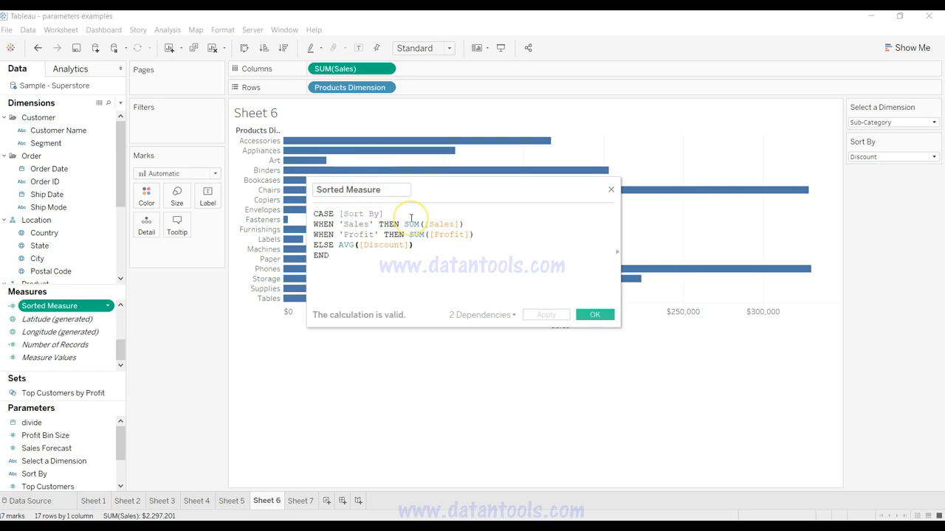
pyautogui.click(593, 316)
# Step: Replace SUM(Sales) on the Columns shelf with Sorted Measure and inspect the bars' values
pyautogui.moveTo(362, 69)
pyautogui.mouseDown()
pyautogui.moveTo(47, 186)
pyautogui.moveTo(76, 285)
pyautogui.moveTo(95, 305)
pyautogui.moveTo(361, 71)
pyautogui.mouseUp()
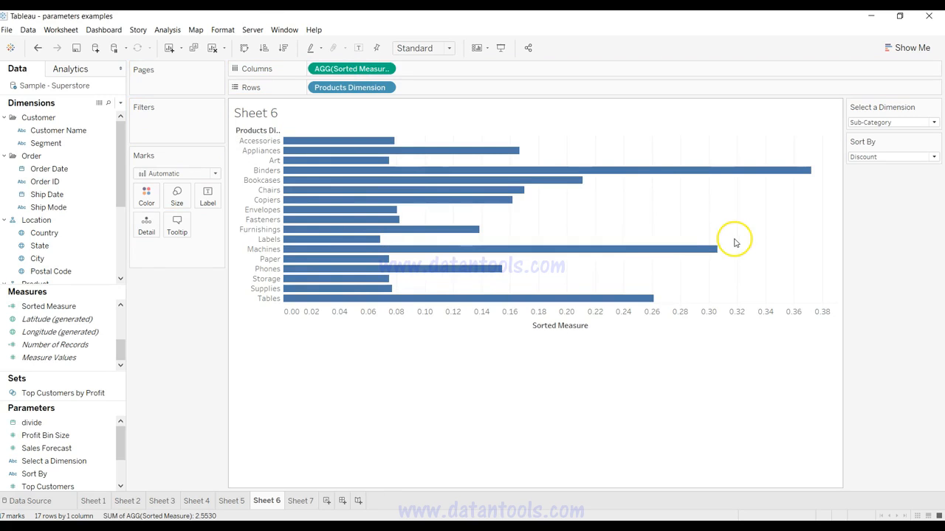
pyautogui.moveTo(327, 236)
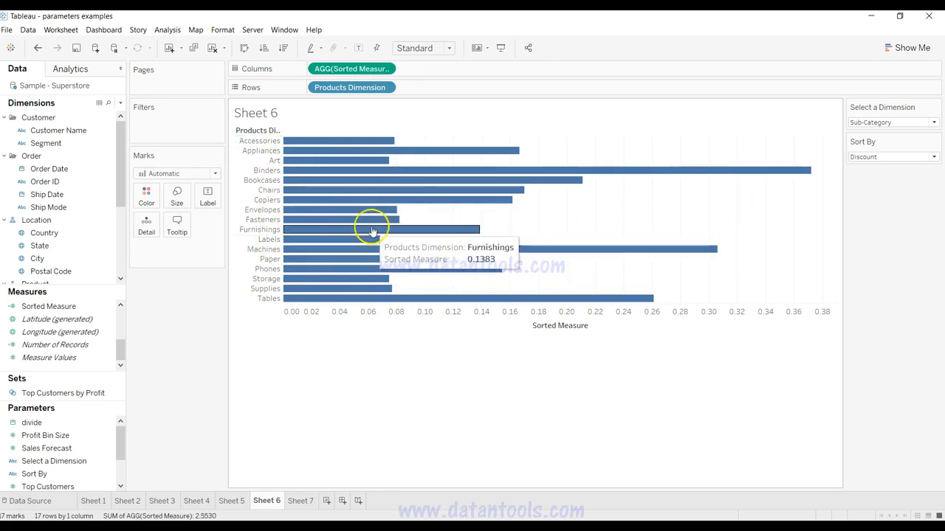
pyautogui.moveTo(360, 209)
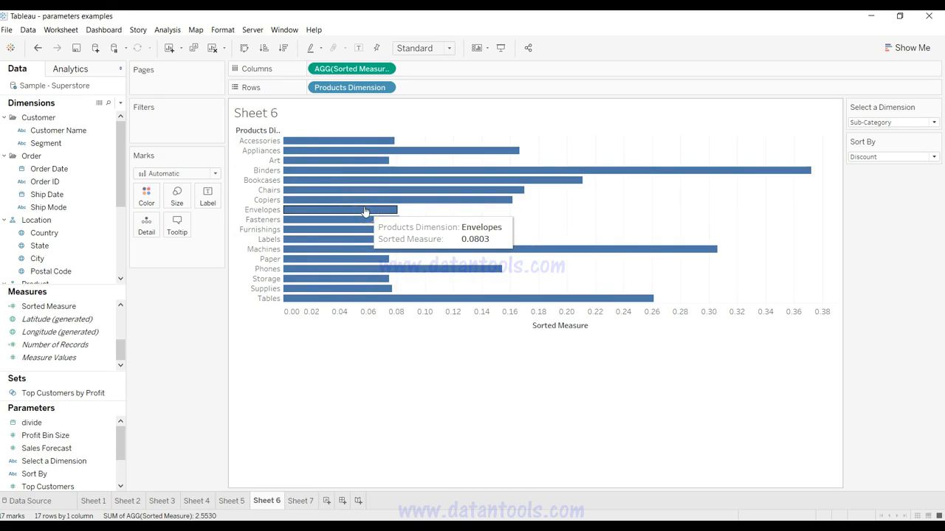
# Step: Set the Select a Dimension parameter to Category and the Sort By parameter to Profit
pyautogui.click(875, 122)
pyautogui.click(872, 133)
pyautogui.moveTo(321, 161)
pyautogui.click(873, 157)
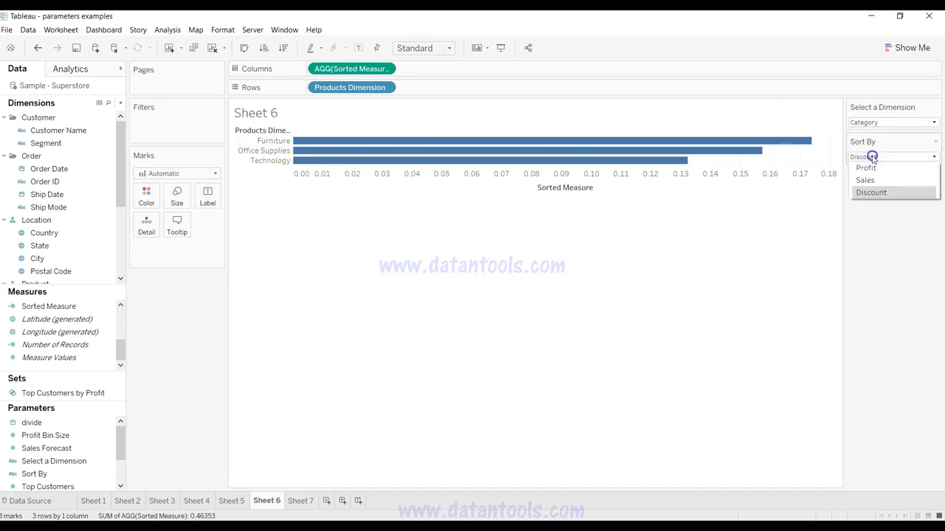
pyautogui.click(888, 183)
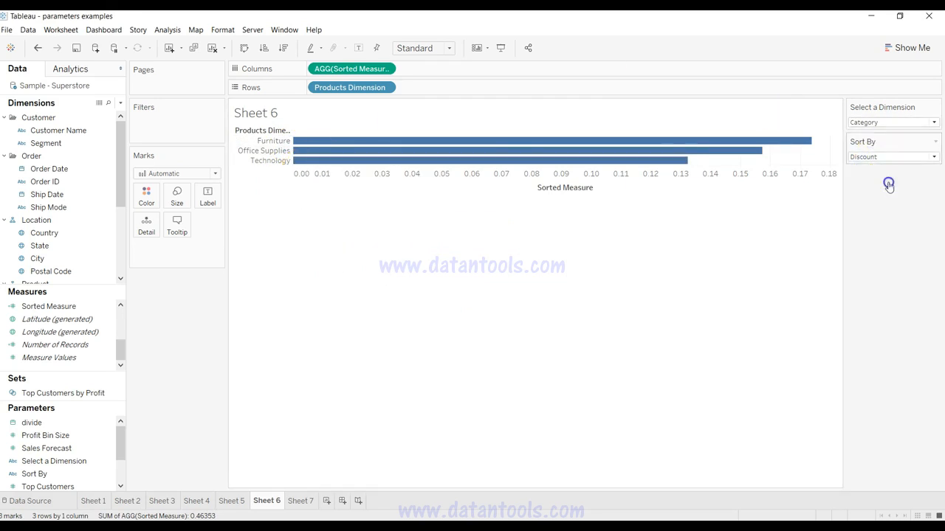
pyautogui.click(852, 158)
pyautogui.click(850, 158)
pyautogui.click(857, 168)
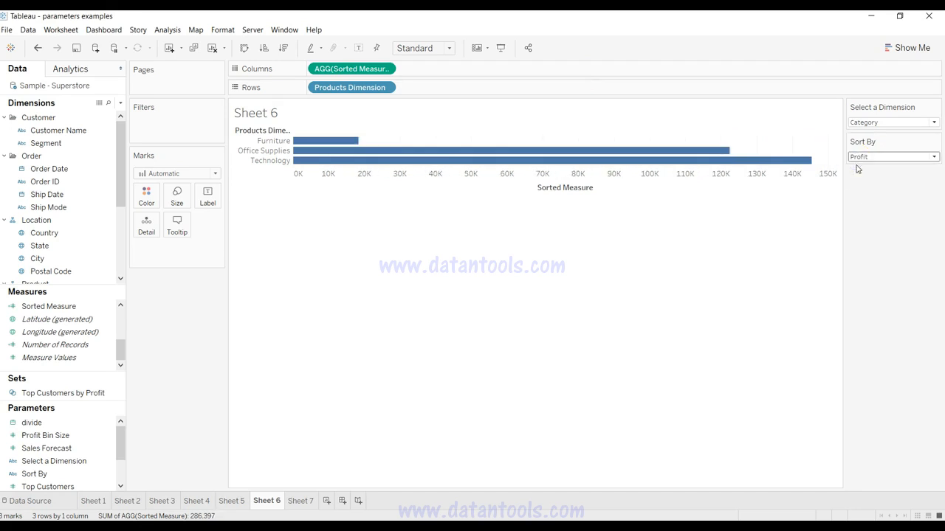
# Step: Switch the Select a Dimension parameter to Sub-Category and then to Product Name, and look through the product bars
pyautogui.click(864, 123)
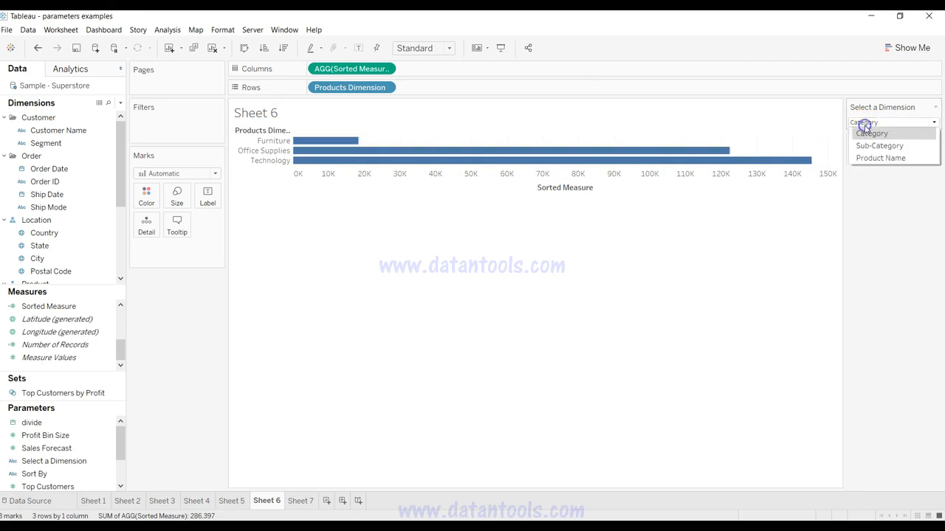
pyautogui.click(878, 146)
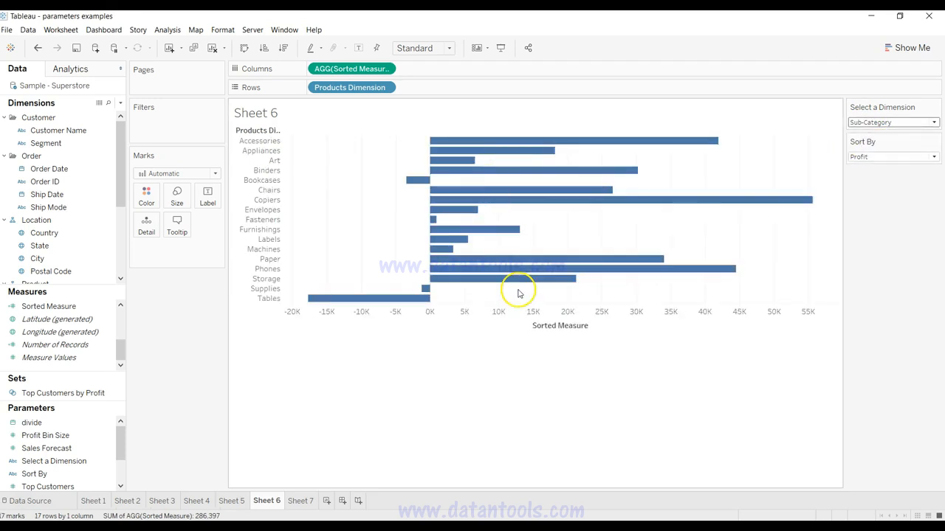
pyautogui.click(886, 123)
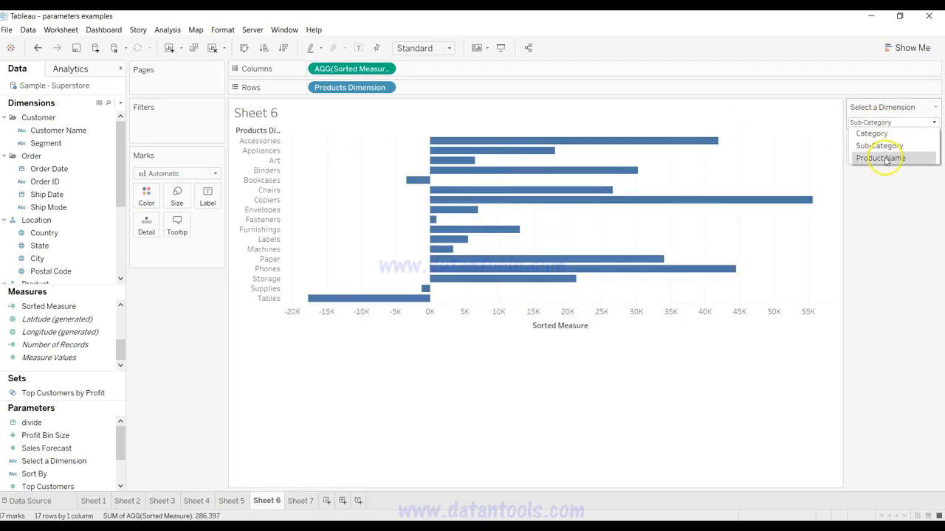
pyautogui.click(882, 157)
pyautogui.scroll(-10, 587, 387)
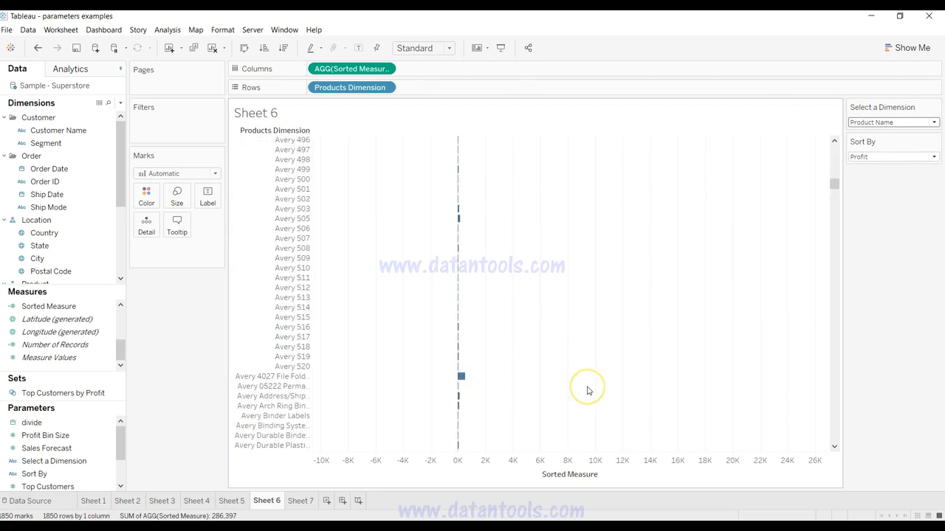
pyautogui.scroll(10, 587, 390)
# Step: Set the Sort By parameter to Sales and check the available dimension options, keeping Product Name
pyautogui.click(871, 157)
pyautogui.click(865, 180)
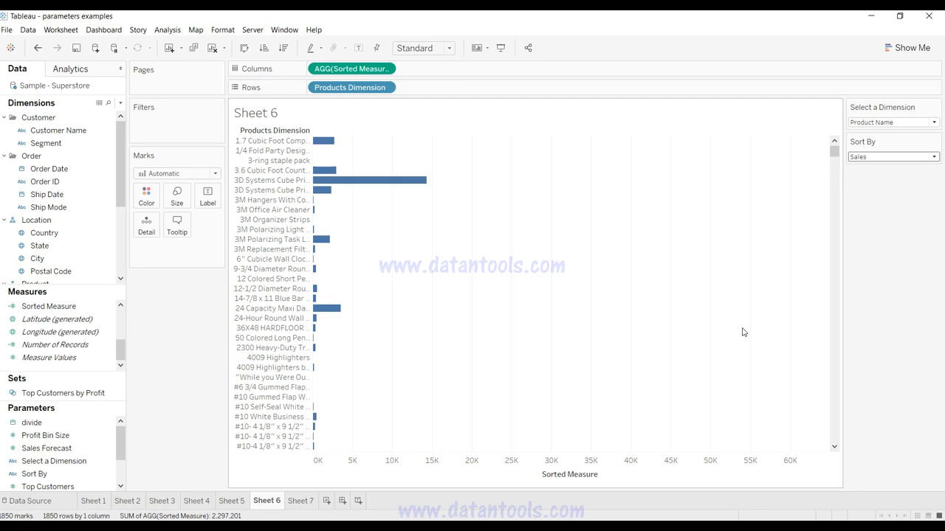
pyautogui.click(881, 123)
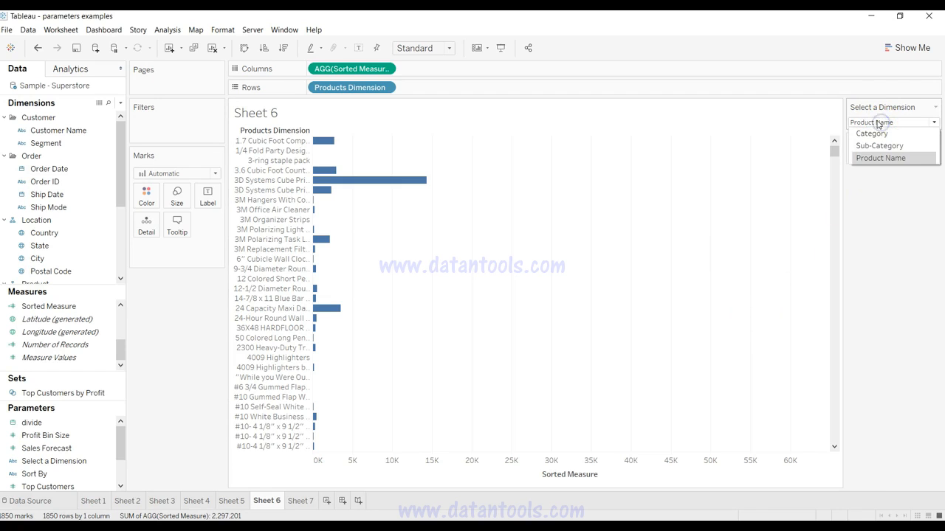
pyautogui.click(878, 122)
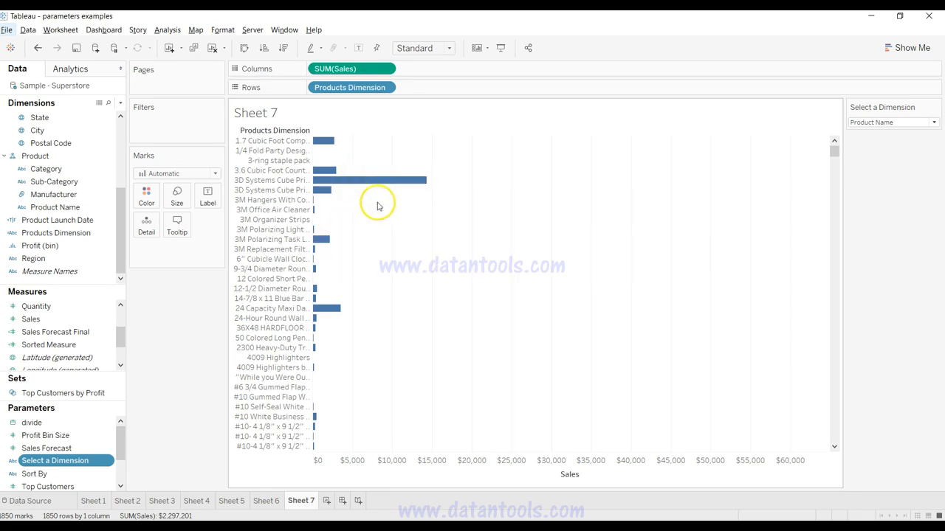
# Step: Look through the options of Sheet 7's Select a Dimension control, including State, while keeping Product Name
pyautogui.click(879, 123)
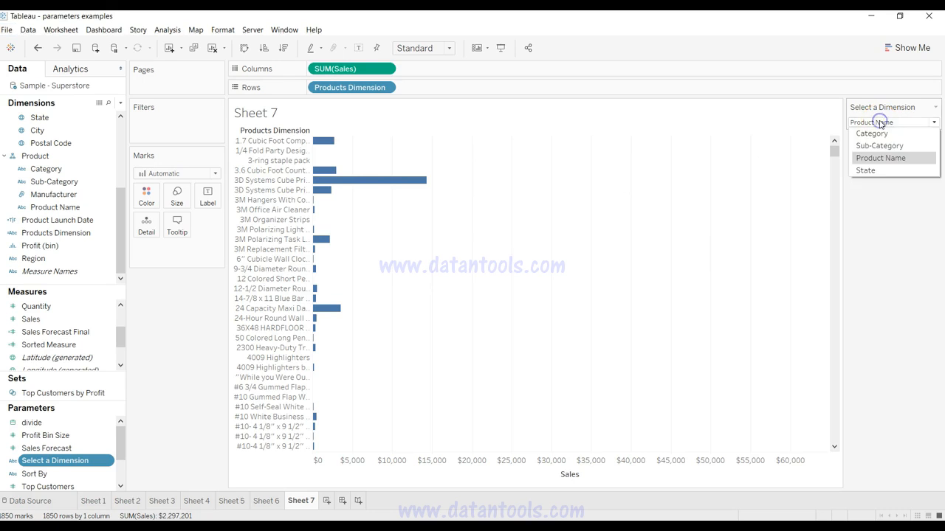
pyautogui.click(878, 174)
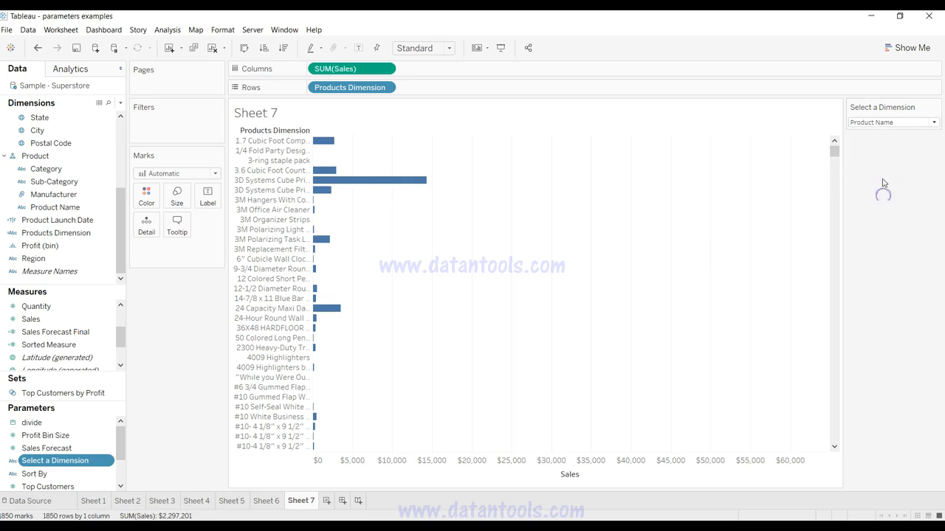
pyautogui.click(882, 123)
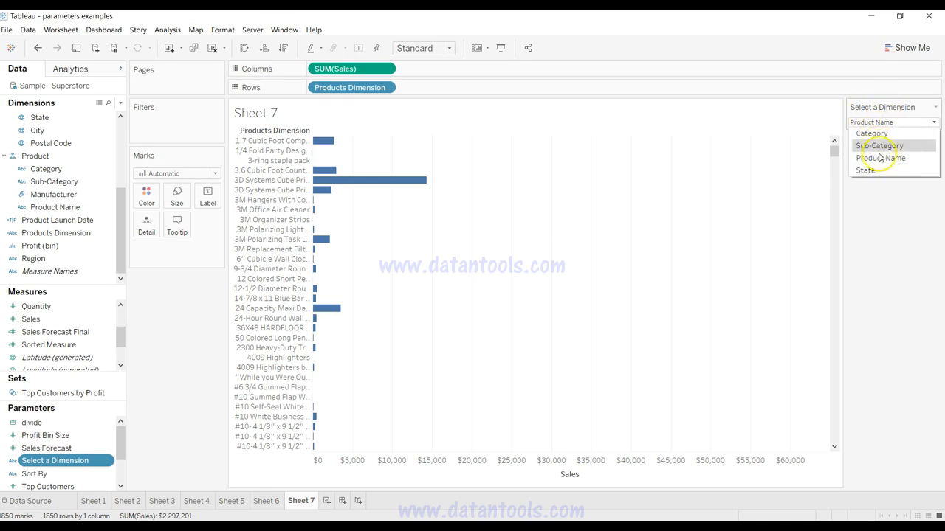
pyautogui.click(886, 208)
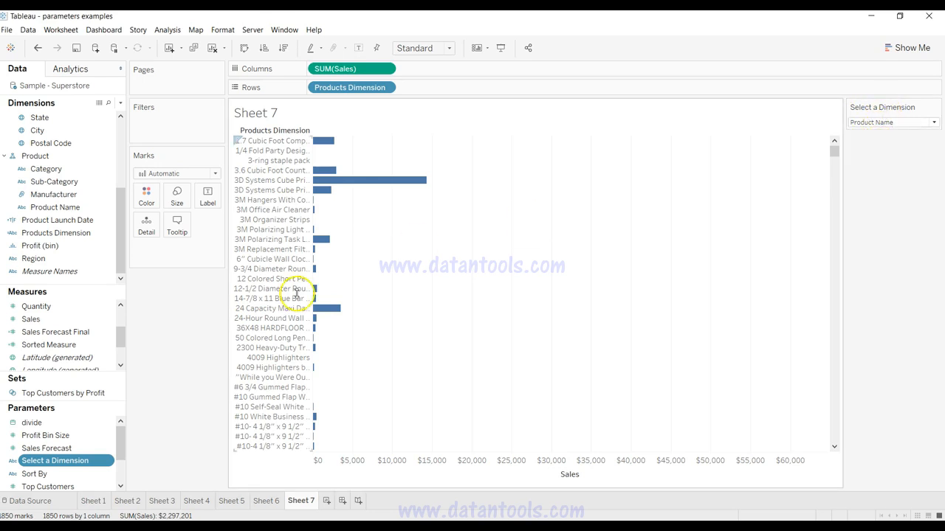
# Step: Review the list of values in the Select a Dimension parameter's definition without changing it
pyautogui.rightClick(108, 461)
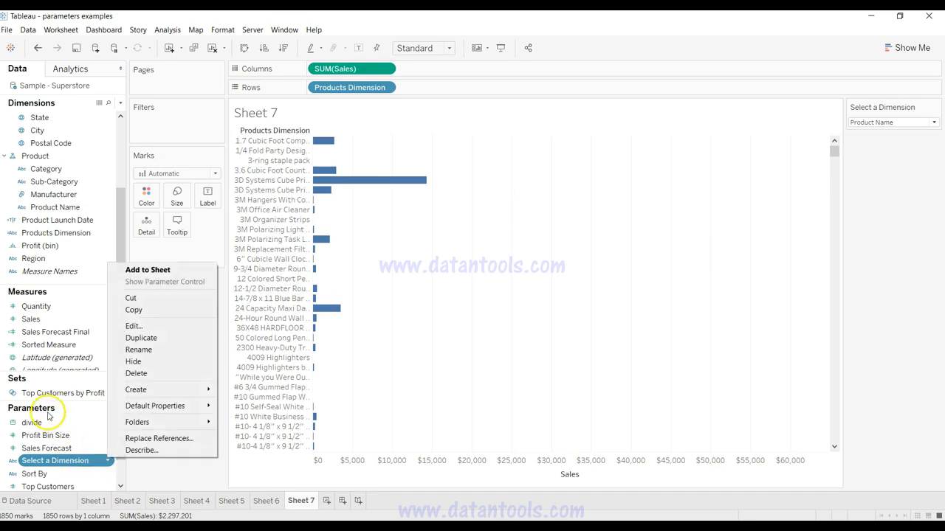
pyautogui.click(166, 327)
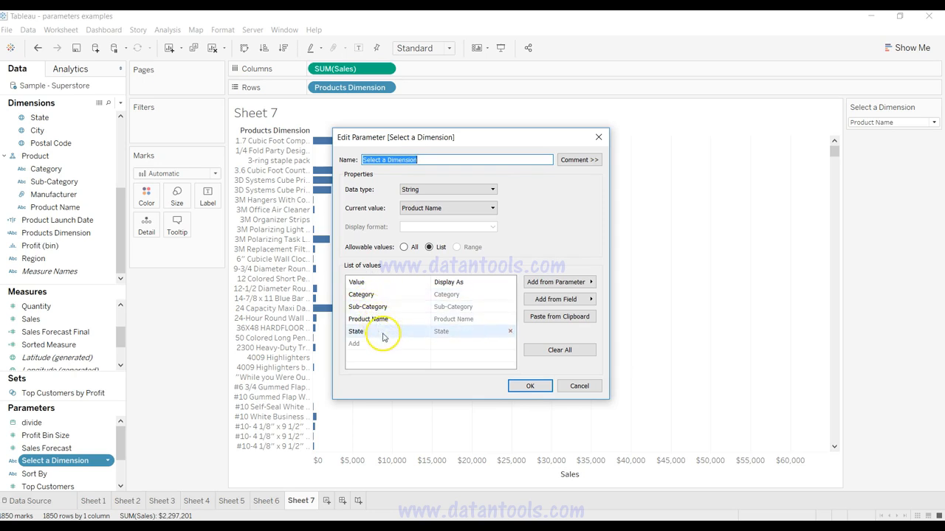
pyautogui.click(531, 387)
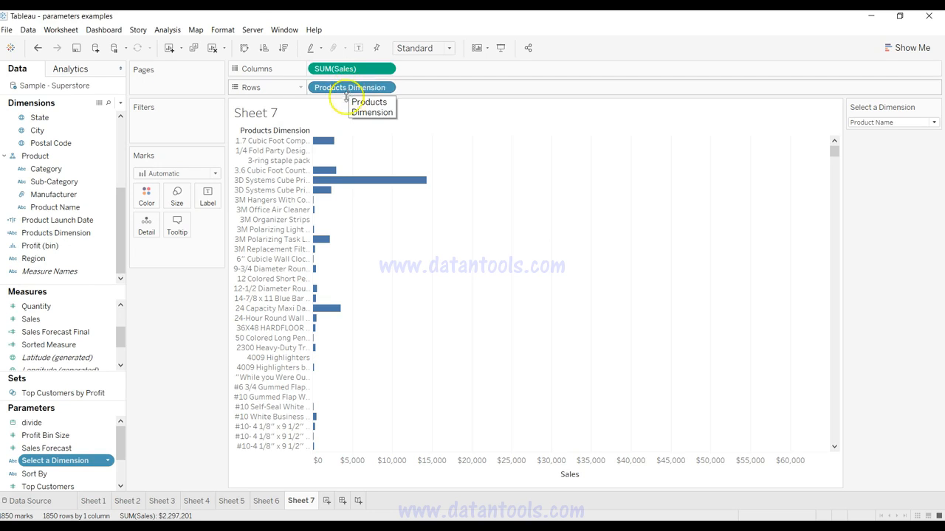
# Step: Open the Products Dimension calculated field and examine its CASE [Select a Dimension] formula and the Category branch
pyautogui.click(108, 234)
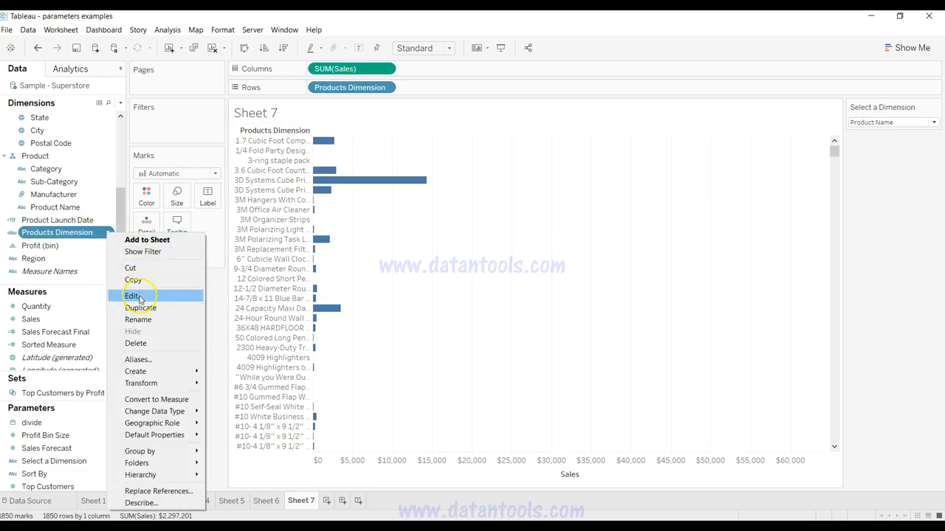
pyautogui.click(137, 296)
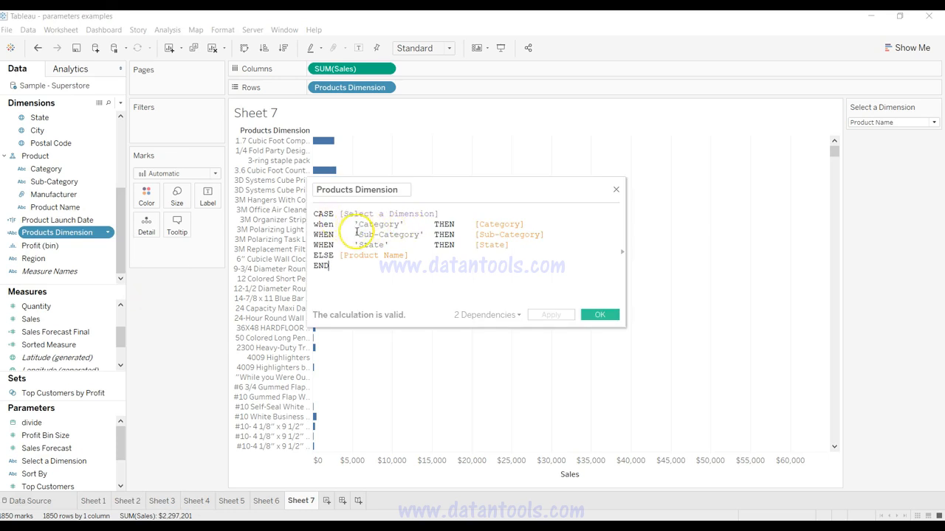
pyautogui.moveTo(314, 214); pyautogui.dragTo(433, 209)
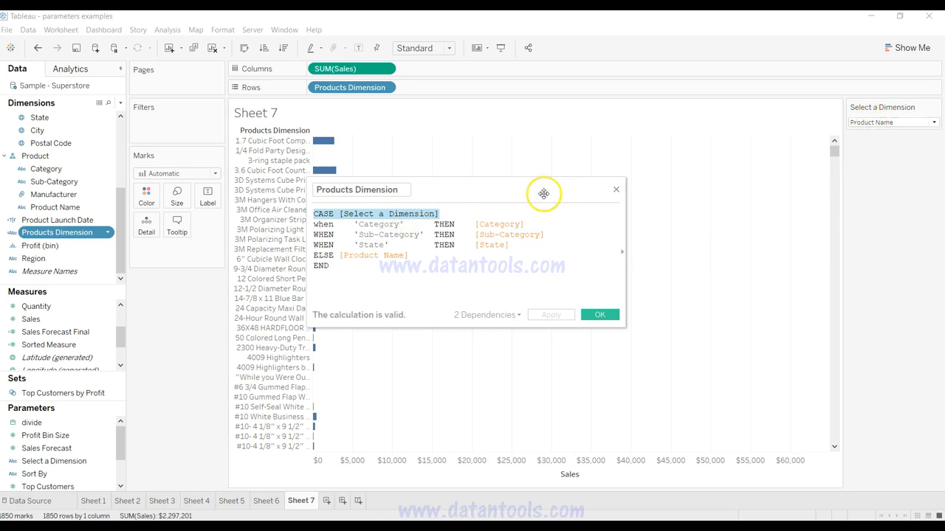
pyautogui.moveTo(358, 223); pyautogui.dragTo(399, 221)
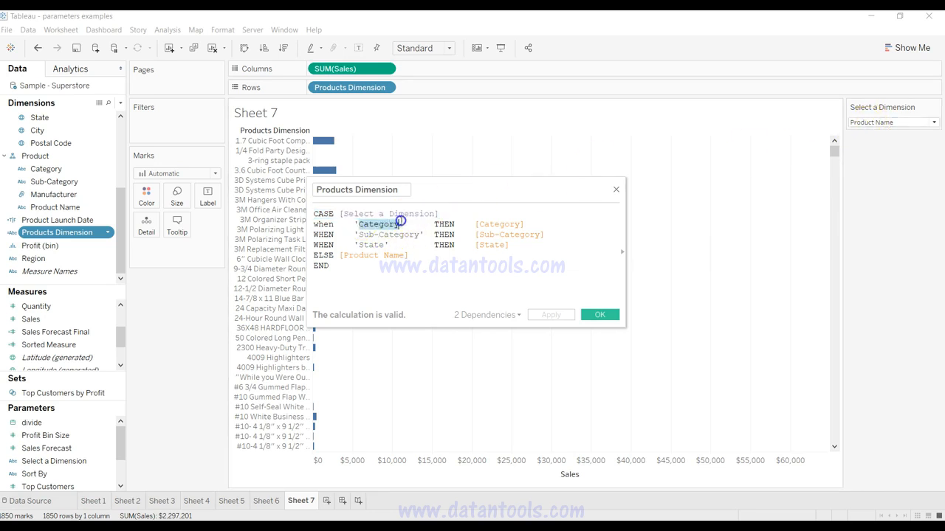
pyautogui.click(500, 224)
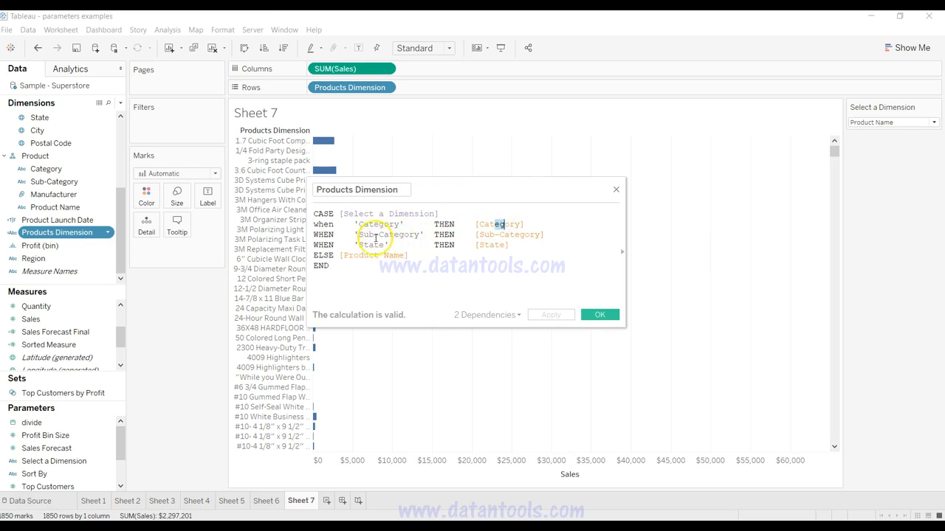
pyautogui.click(598, 315)
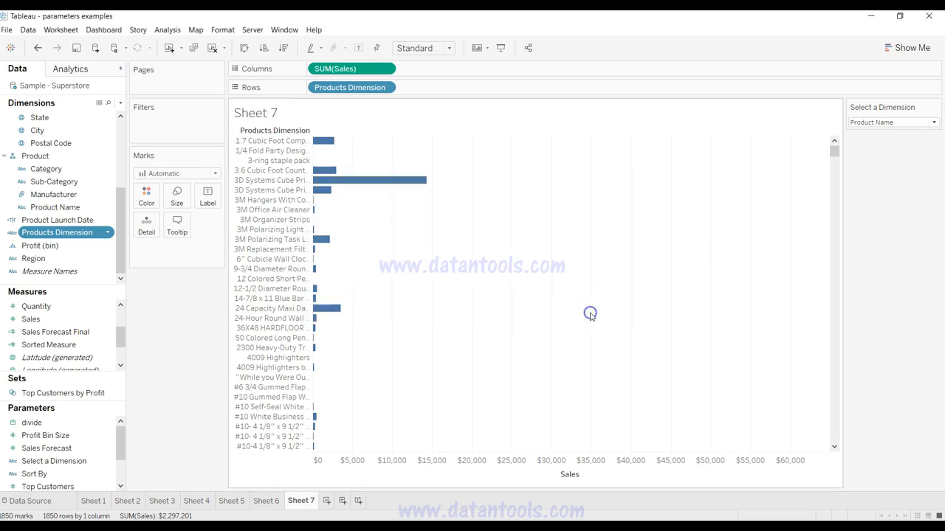
# Step: Test the Select a Dimension parameter with Sub-Category, Category and State, and return it to Product Name
pyautogui.click(850, 123)
pyautogui.click(875, 146)
pyautogui.click(871, 121)
pyautogui.click(877, 132)
pyautogui.click(884, 122)
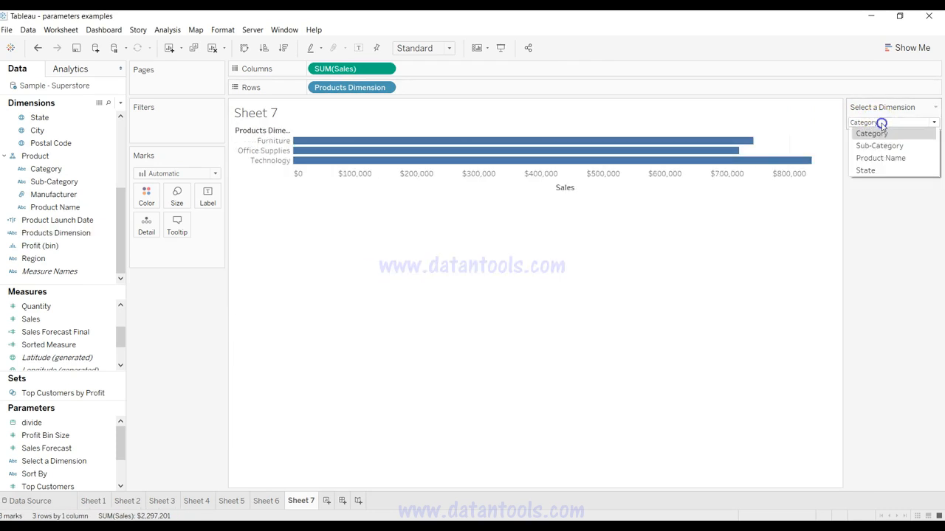
pyautogui.click(887, 170)
pyautogui.click(886, 123)
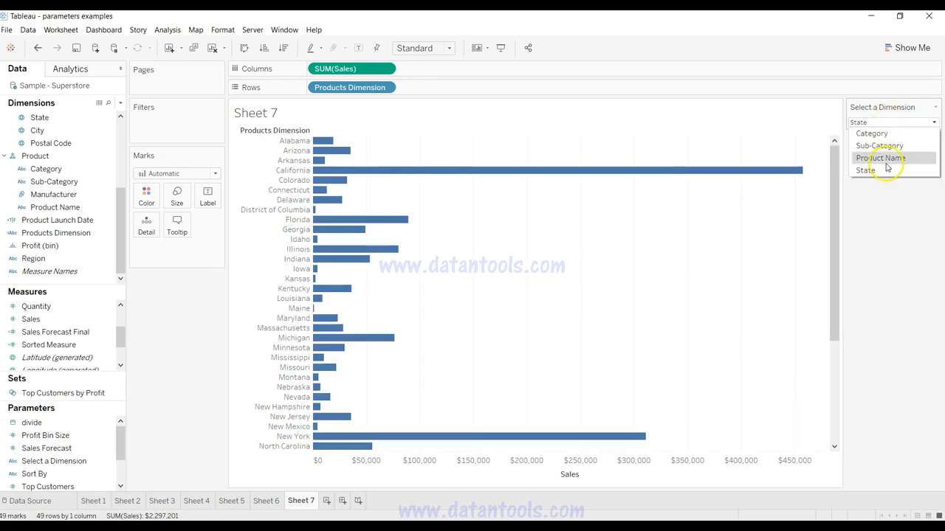
pyautogui.click(888, 157)
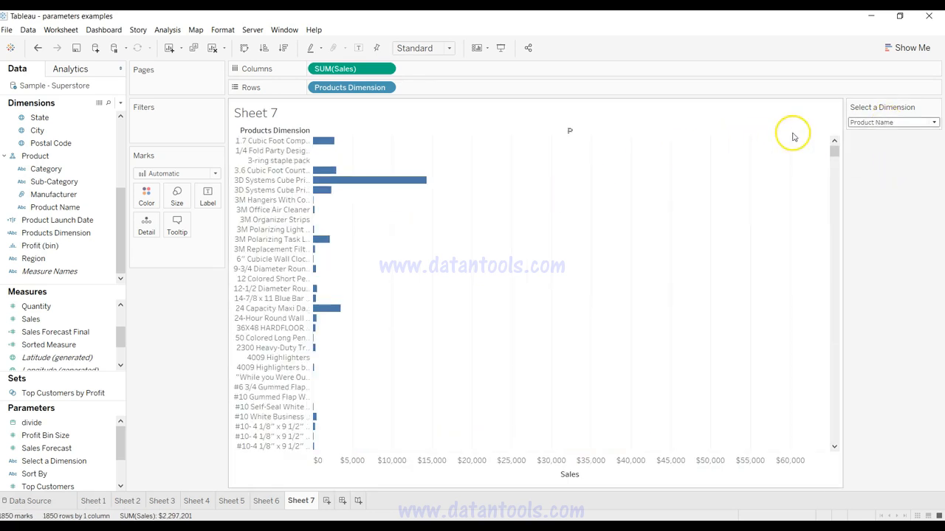
pyautogui.click(871, 122)
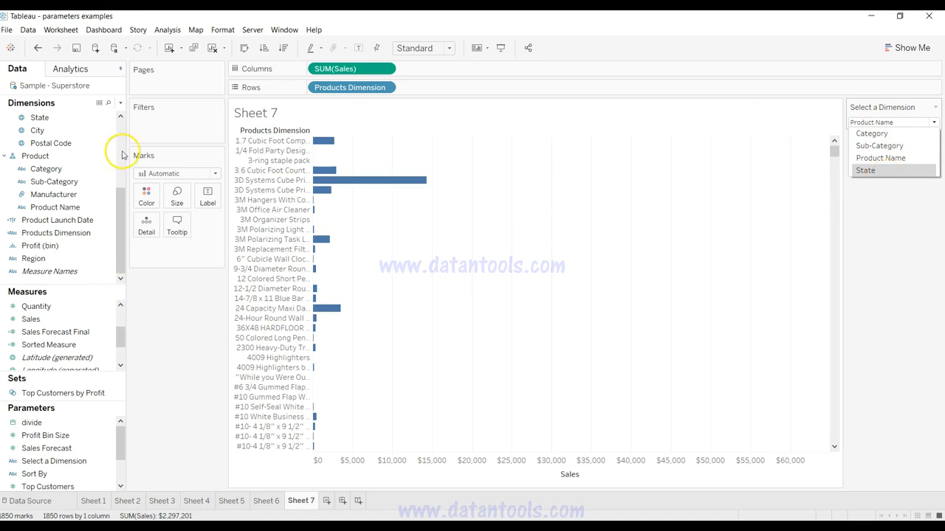
# Step: Create a new calculated field and name it dim selected
pyautogui.click(120, 105)
pyautogui.click(120, 105)
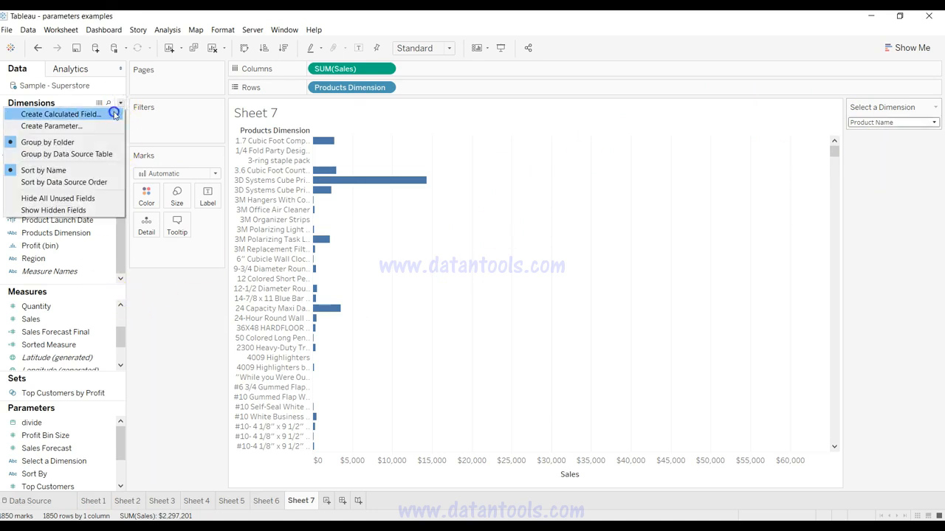
pyautogui.click(111, 113)
pyautogui.write('dim s')
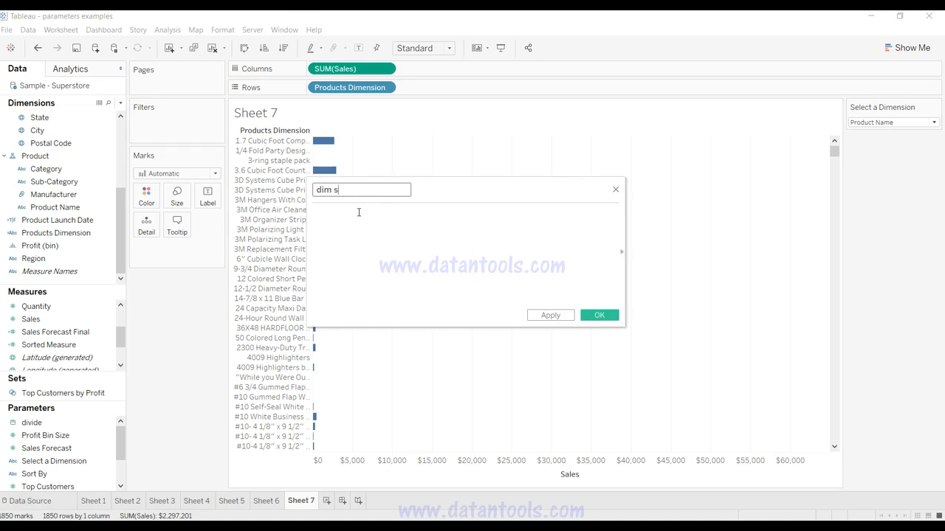
pyautogui.write('elected')
# Step: Enter the formula [Select a Dimension] = 'State' in the dim selected field and save the calculation
pyautogui.click(359, 212)
pyautogui.write('Sele')
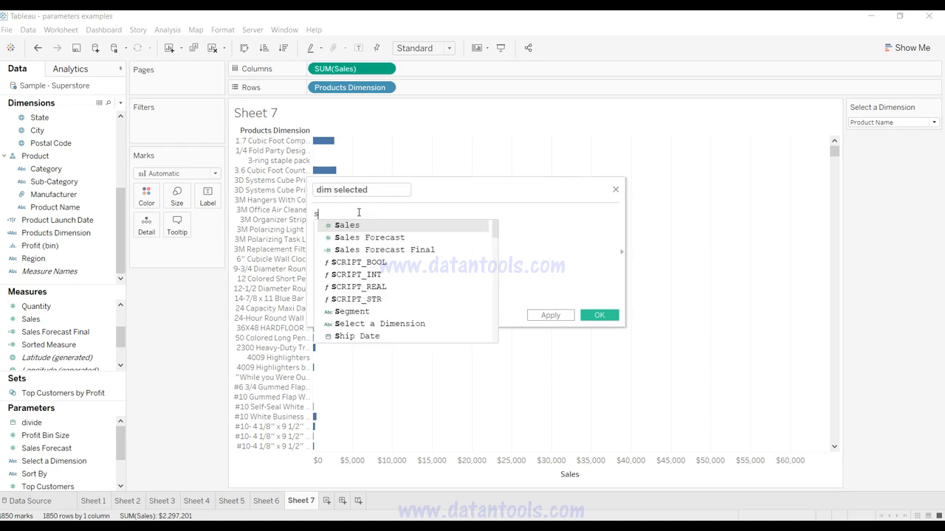
pyautogui.press('Return')
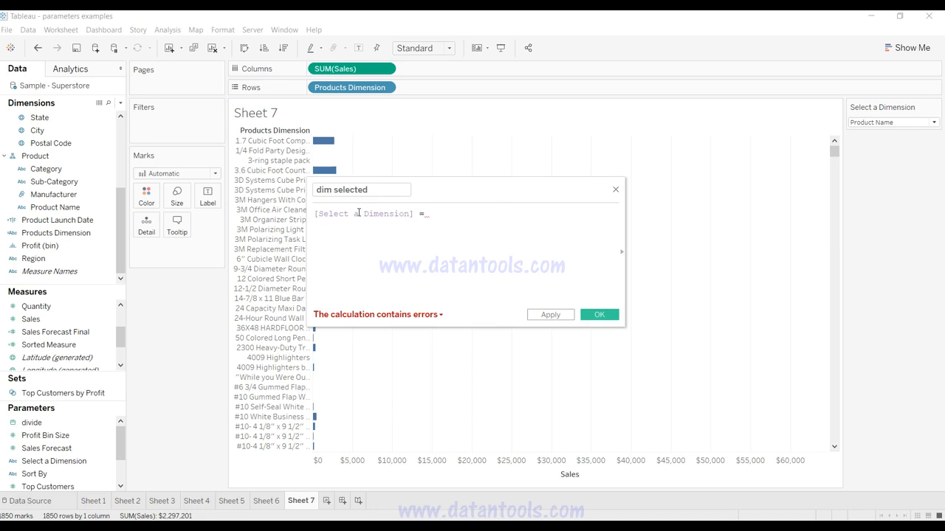
pyautogui.write("= 'State")
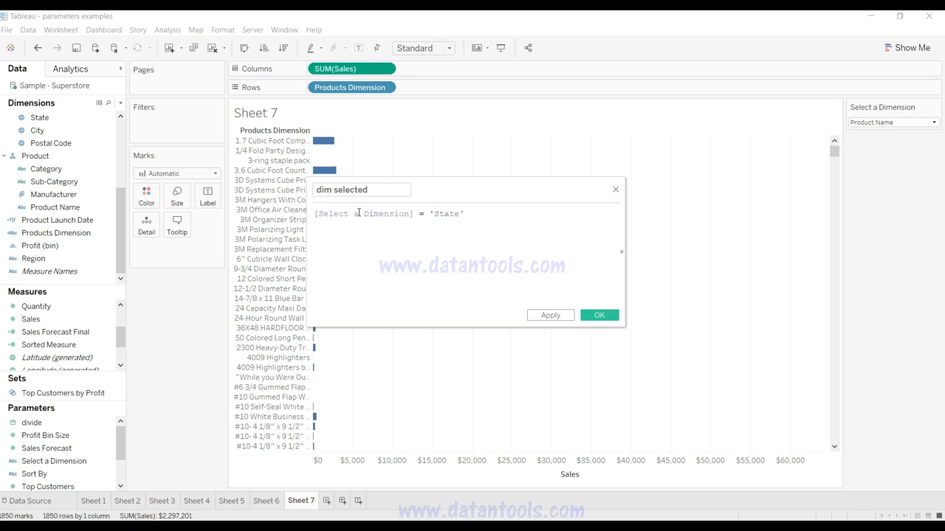
pyautogui.click(551, 315)
pyautogui.click(592, 316)
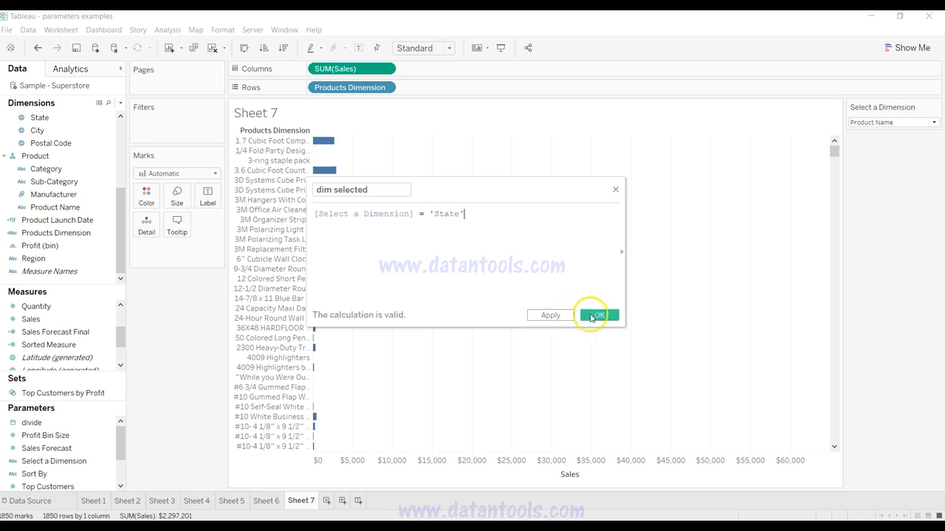
pyautogui.click(555, 316)
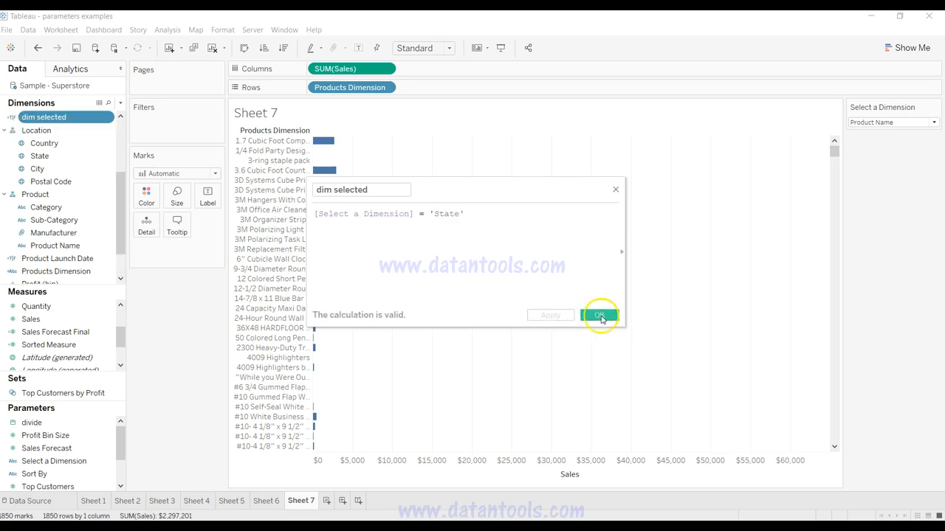
pyautogui.click(605, 309)
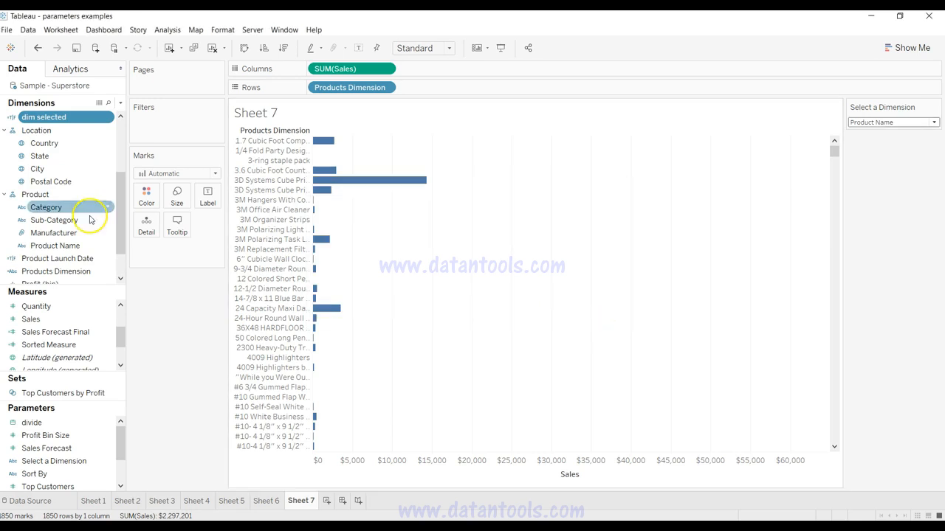
# Step: Filter Sheet 7 by the dim selected field with True excluded, and set the Select a Dimension parameter to State
pyautogui.scroll(3, 122, 219)
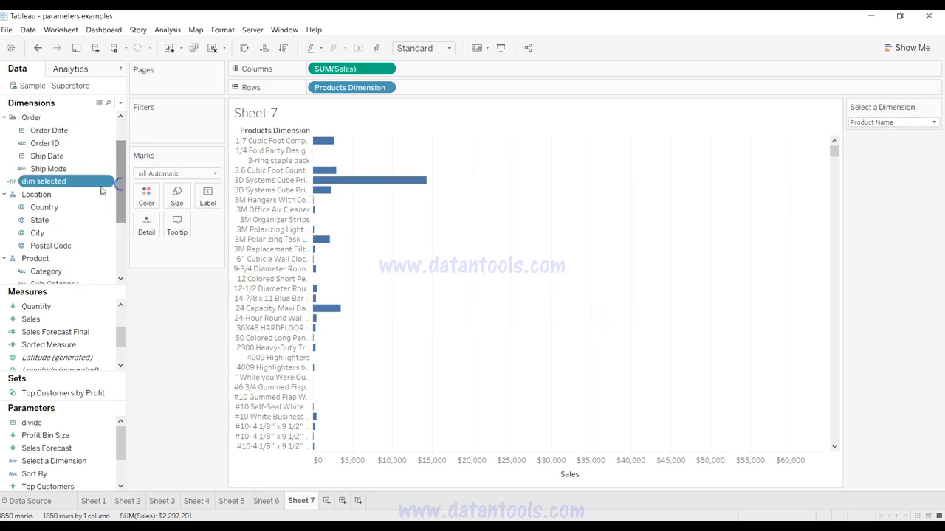
pyautogui.moveTo(60, 181); pyautogui.dragTo(178, 126)
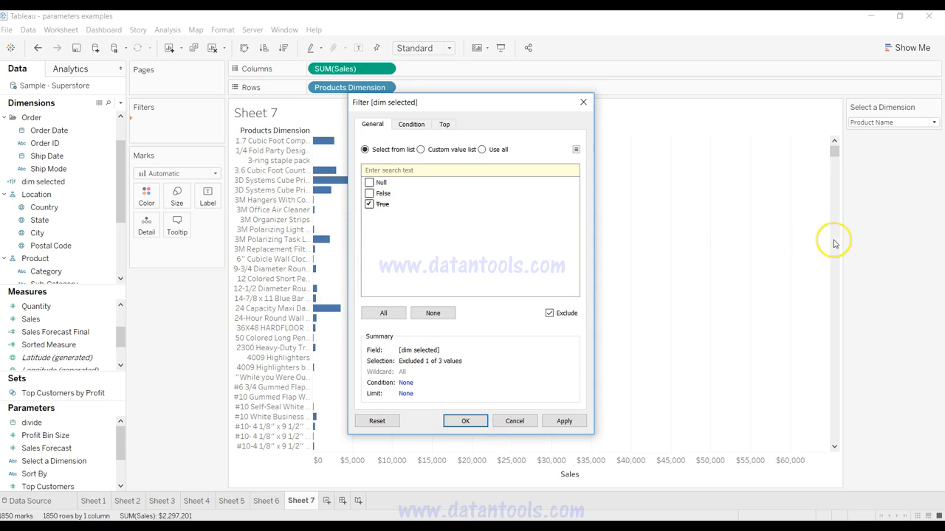
pyautogui.click(564, 421)
pyautogui.click(468, 420)
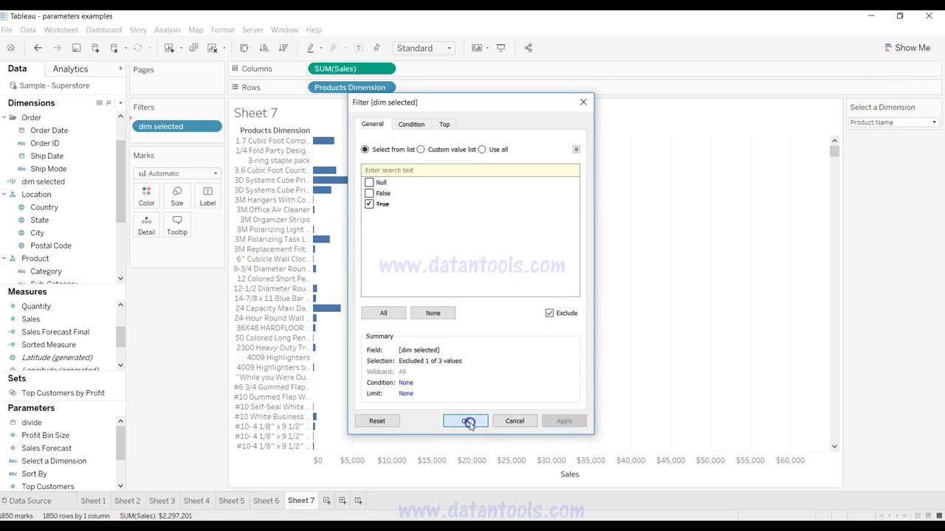
pyautogui.click(890, 123)
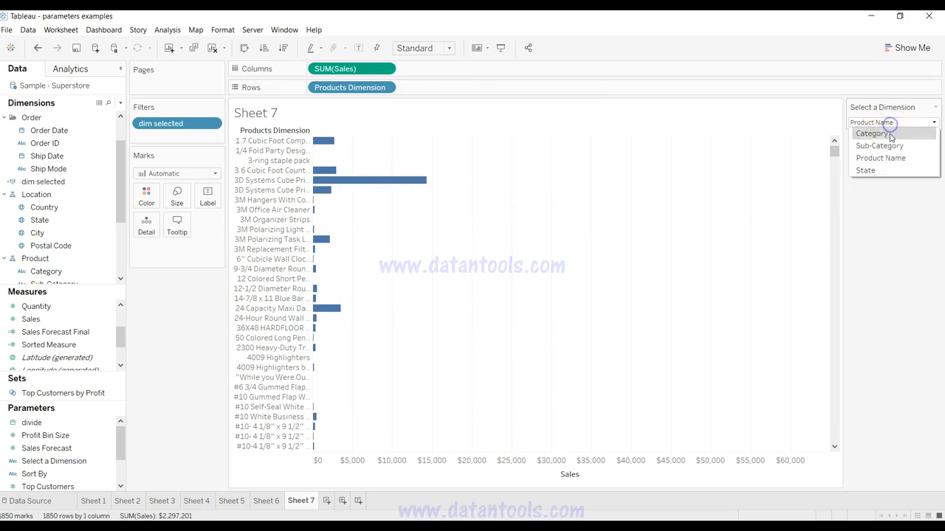
pyautogui.click(891, 171)
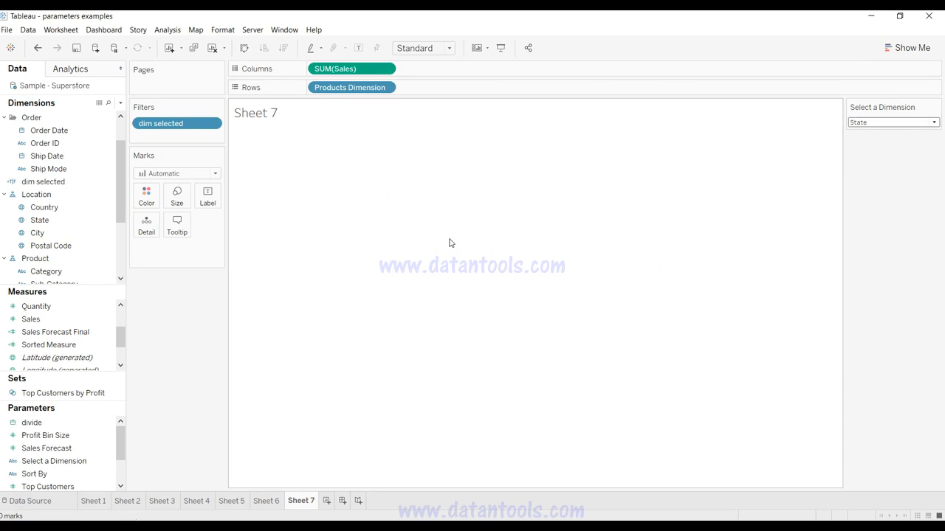
# Step: Duplicate Sheet 7 and change the copy's dim selected filter to include True instead of excluding it
pyautogui.rightClick(302, 502)
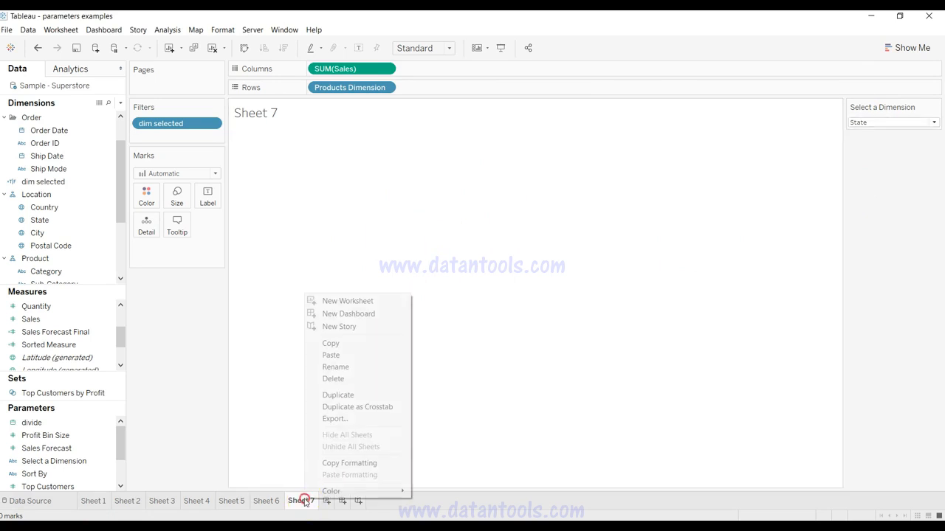
pyautogui.click(355, 396)
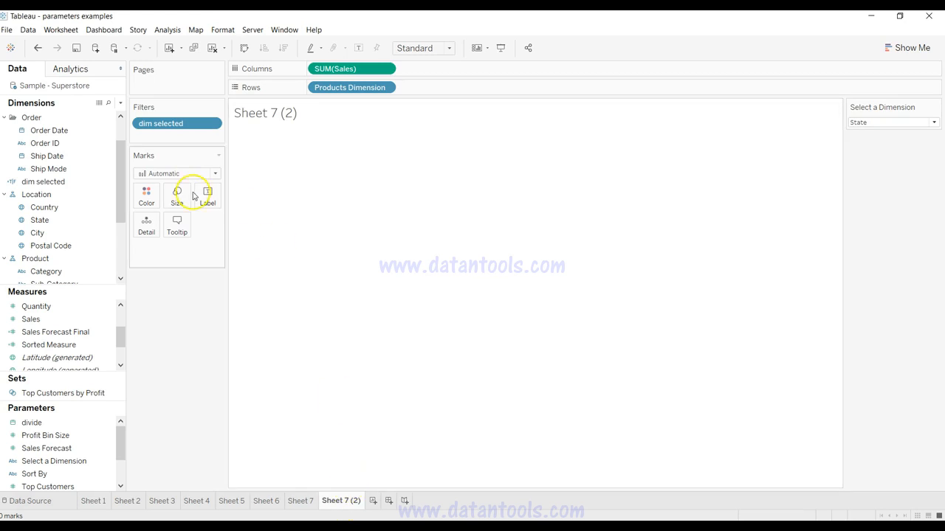
pyautogui.click(212, 124)
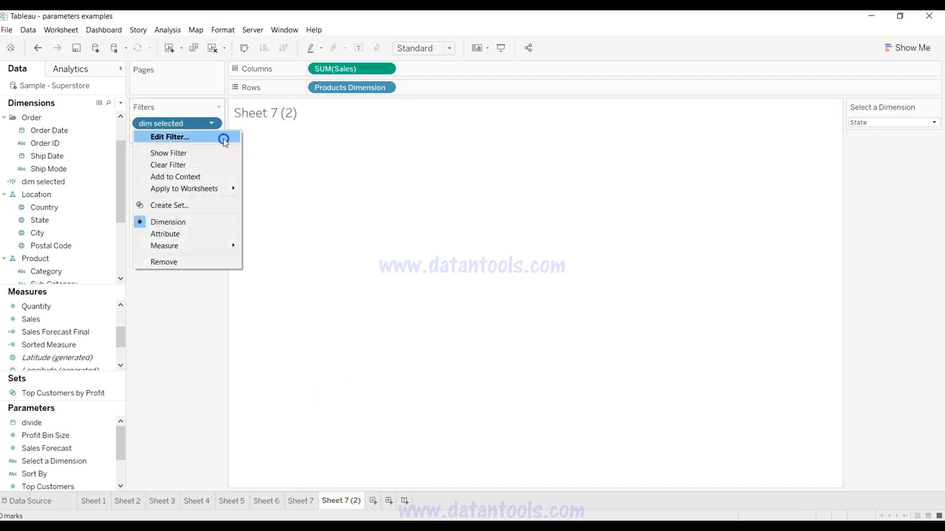
pyautogui.click(223, 140)
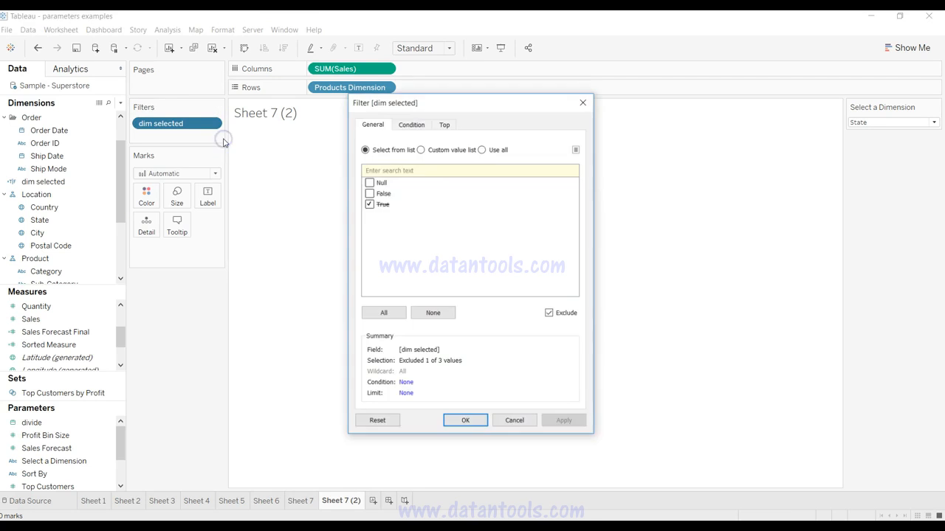
pyautogui.click(550, 313)
pyautogui.click(566, 422)
pyautogui.click(466, 421)
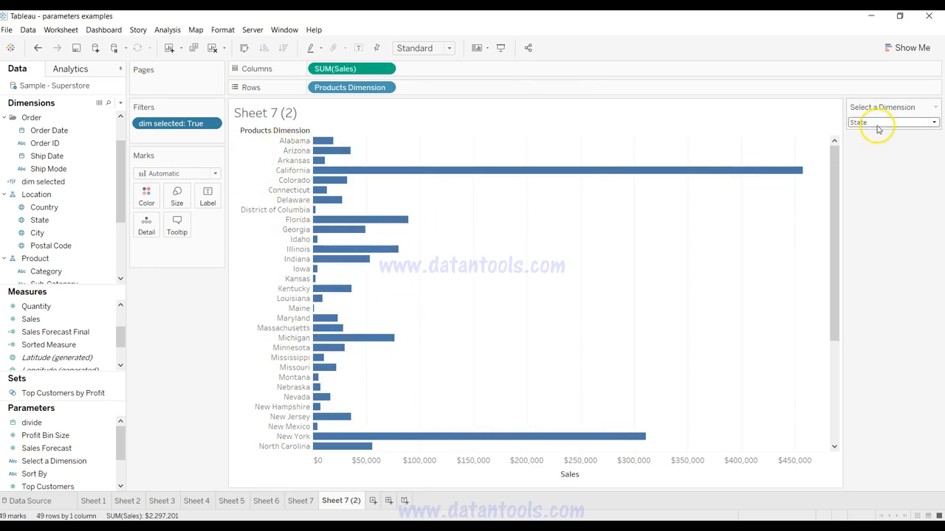
# Step: Replace the bar chart on Sheet 7 (2) with a State map whose marks are sized by Sales
pyautogui.moveTo(359, 88); pyautogui.dragTo(49, 210)
pyautogui.moveTo(337, 68); pyautogui.dragTo(450, 313)
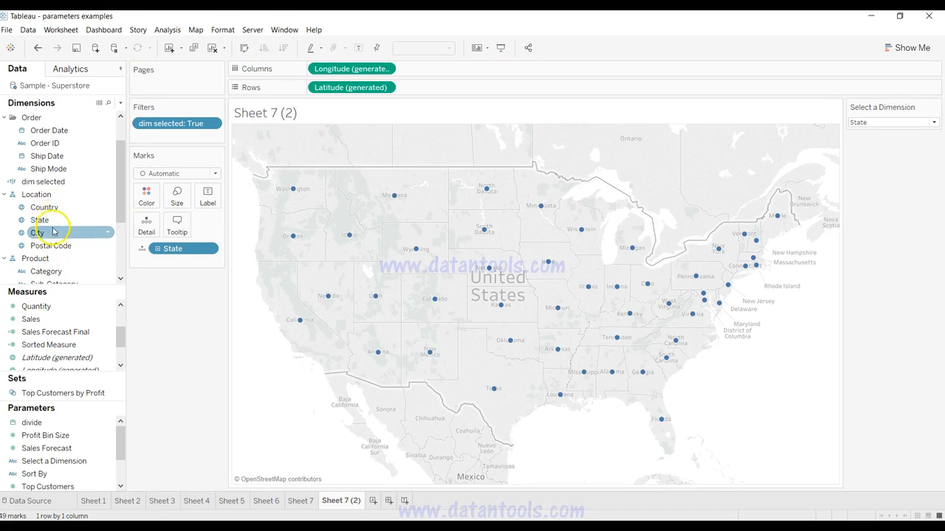
pyautogui.moveTo(67, 322); pyautogui.dragTo(181, 200)
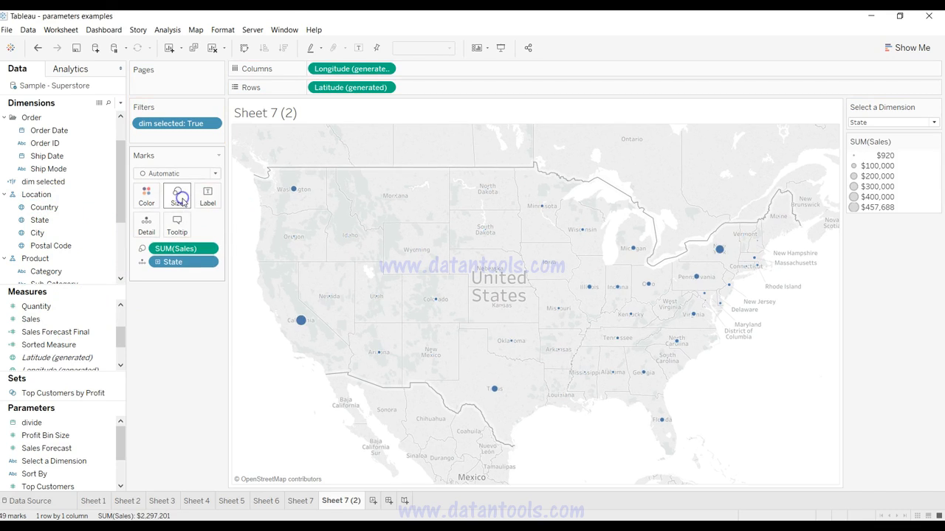
# Step: Review the values chosen in the dim selected filter of Sheet 7 (2), leaving the filter as it is
pyautogui.click(211, 124)
pyautogui.click(209, 136)
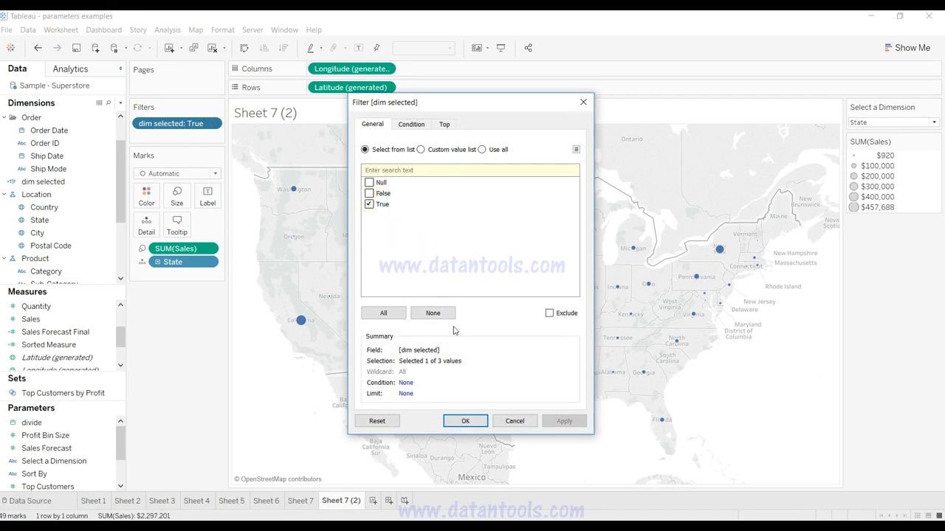
pyautogui.click(476, 420)
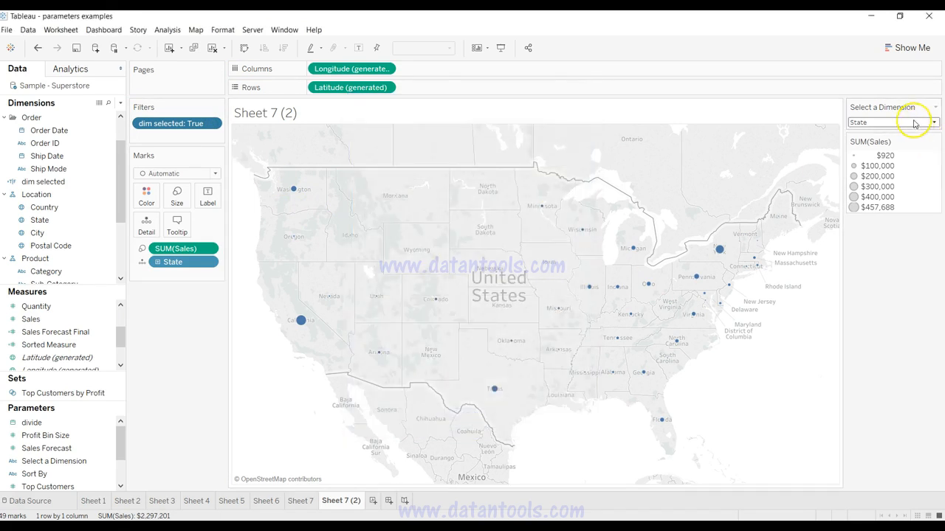
# Step: Test the map sheet by switching the Select a Dimension parameter to Category, Sub-Category and Product Name, and return it to State
pyautogui.click(913, 123)
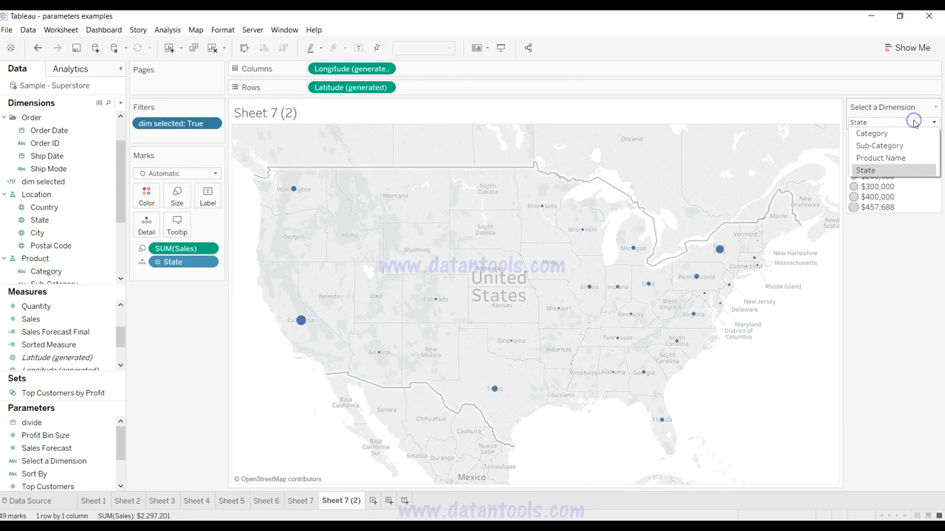
pyautogui.click(880, 137)
pyautogui.click(910, 125)
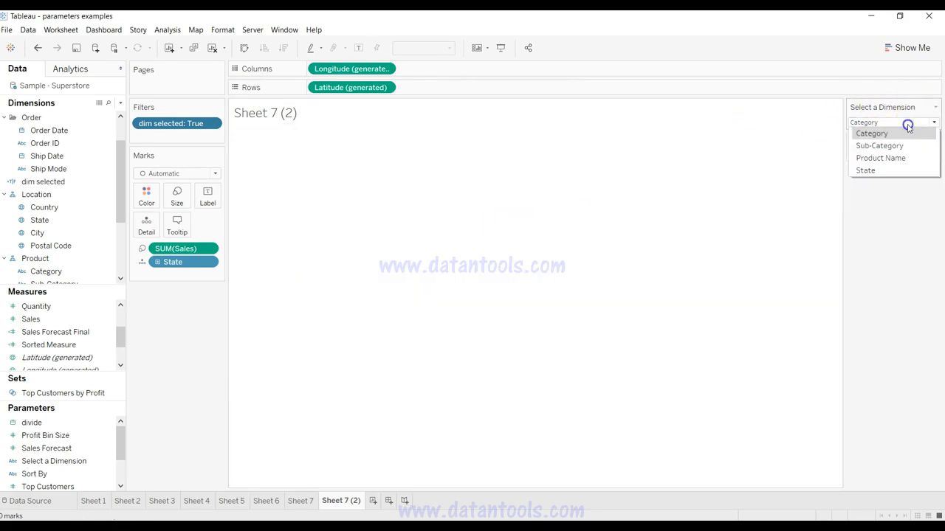
pyautogui.click(905, 146)
pyautogui.click(906, 123)
pyautogui.click(907, 158)
pyautogui.click(893, 125)
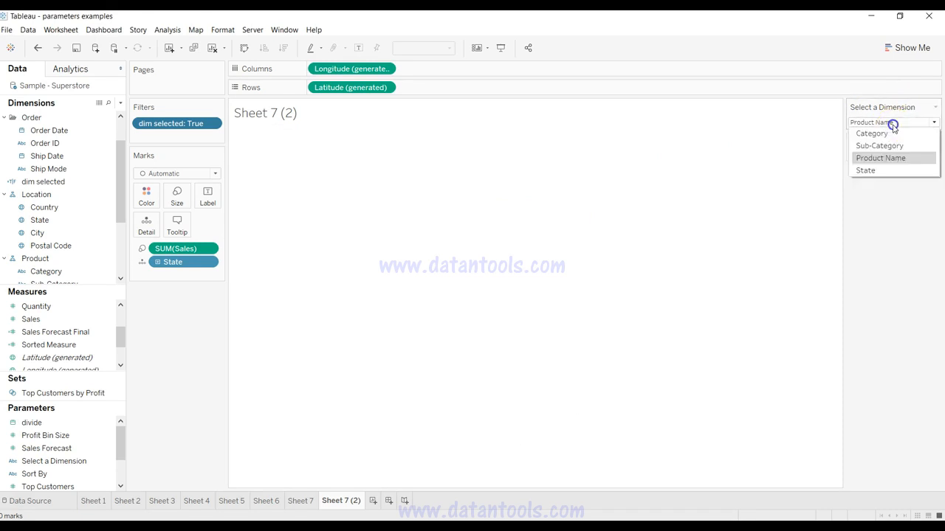
pyautogui.click(890, 177)
pyautogui.click(871, 122)
pyautogui.click(875, 169)
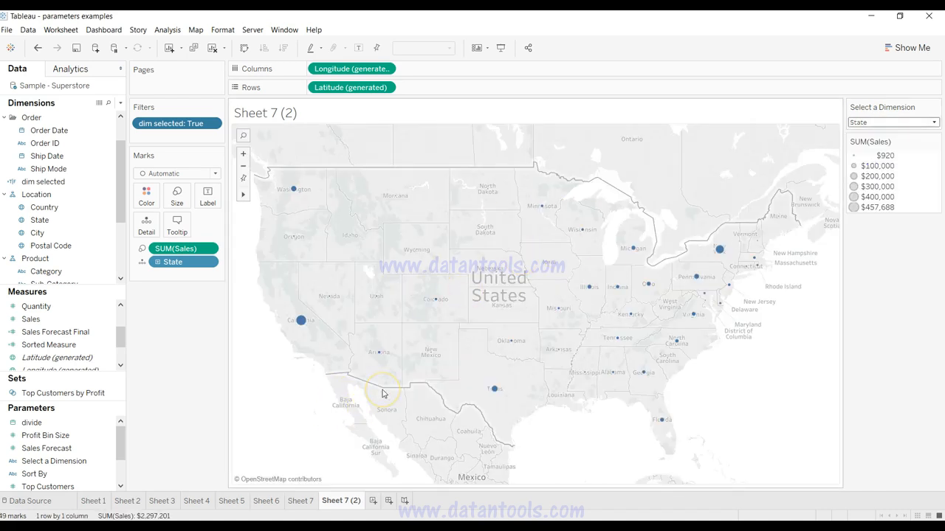
# Step: Create a new dashboard and place Sheet 7 on it with Sheet 7 (2) below
pyautogui.click(389, 502)
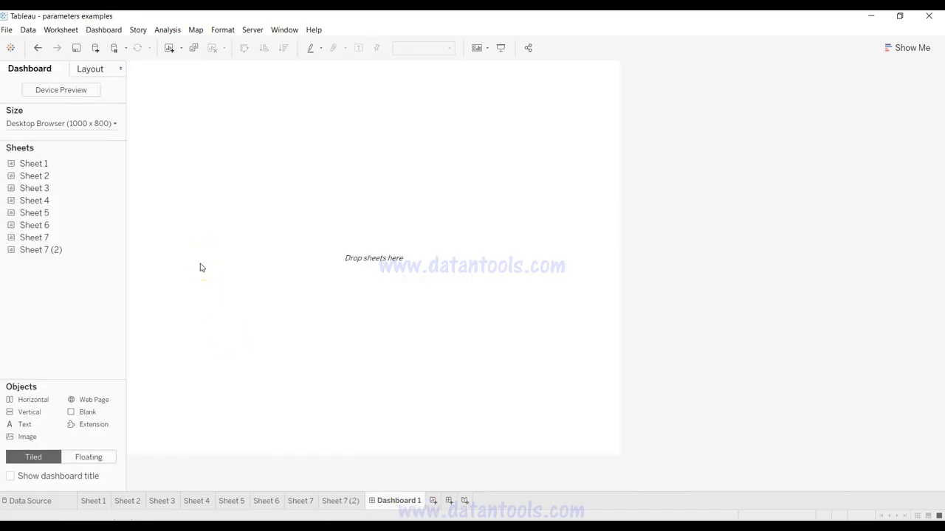
pyautogui.moveTo(64, 238); pyautogui.dragTo(264, 208)
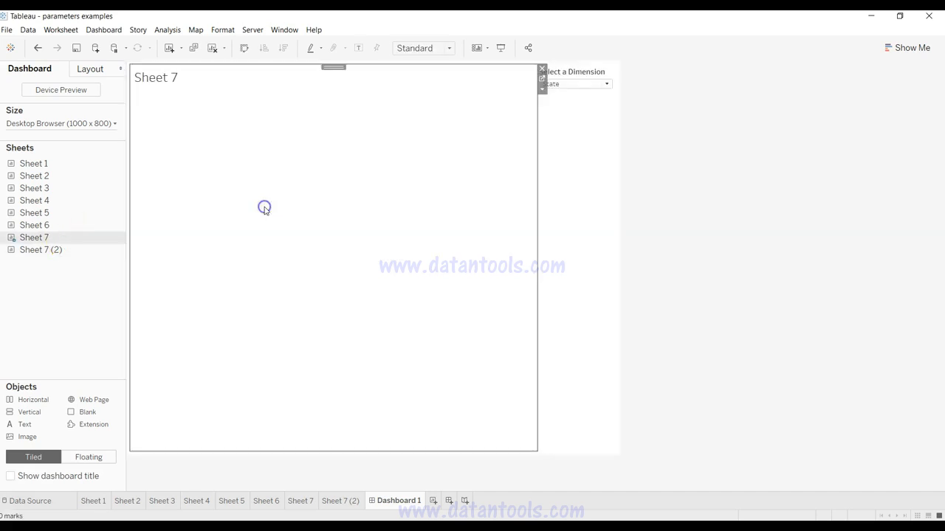
pyautogui.moveTo(87, 253); pyautogui.dragTo(330, 382)
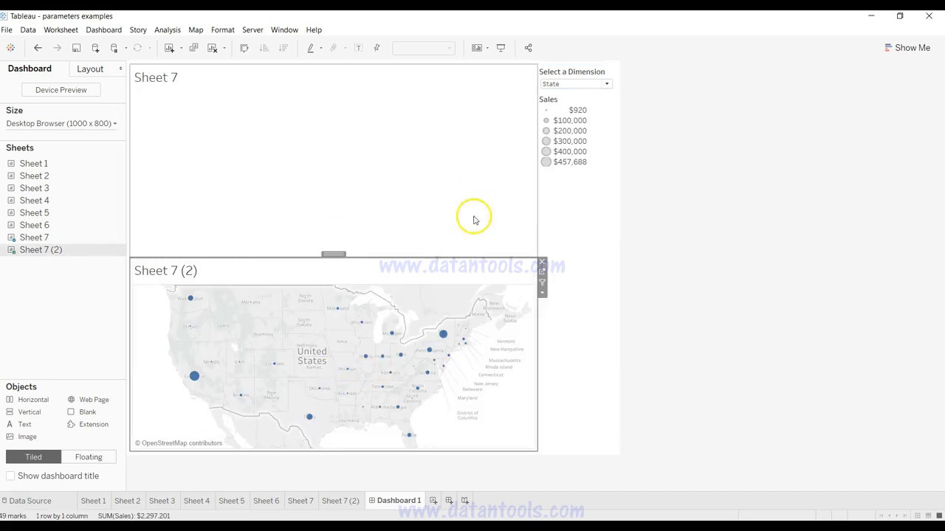
# Step: Test the dashboard with the Select a Dimension parameter on Category, Sub-Category and Product Name, and return it to State
pyautogui.click(583, 83)
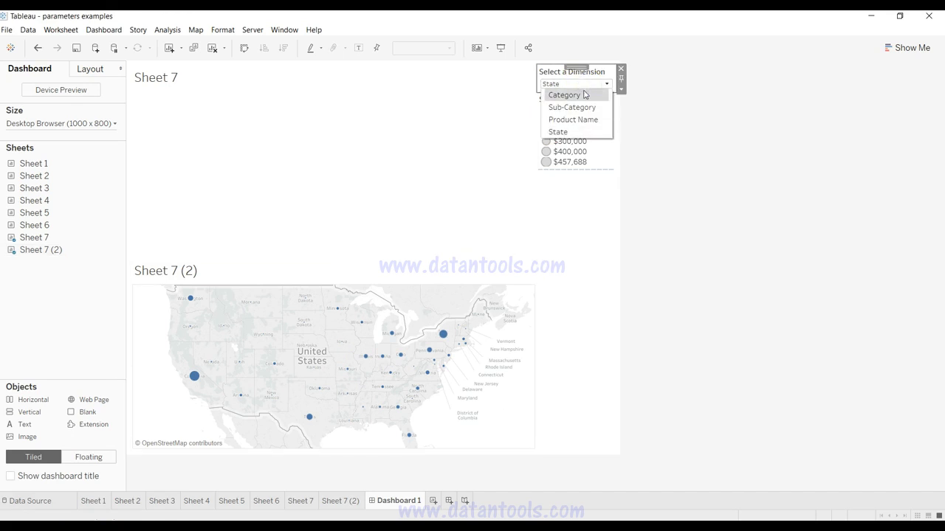
pyautogui.click(565, 94)
pyautogui.click(583, 84)
pyautogui.click(580, 106)
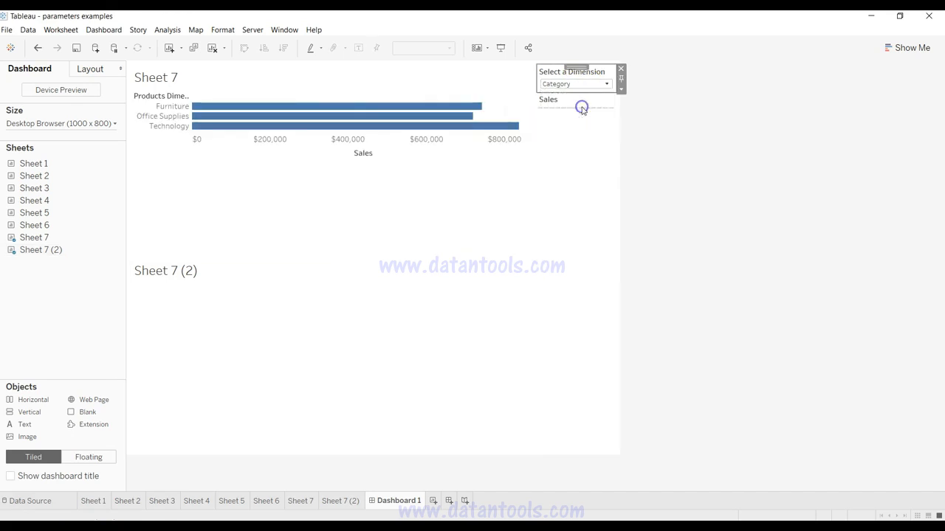
pyautogui.click(583, 85)
pyautogui.click(581, 119)
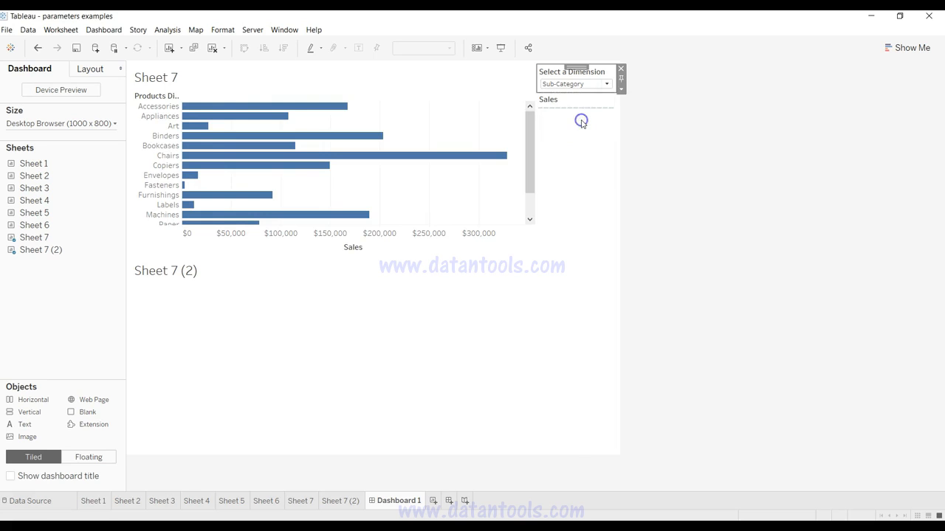
pyautogui.click(582, 84)
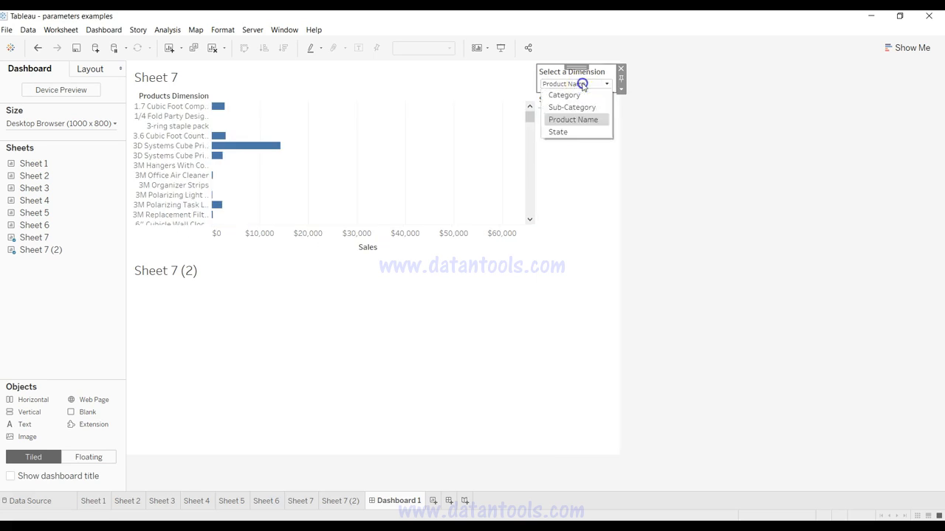
pyautogui.click(588, 133)
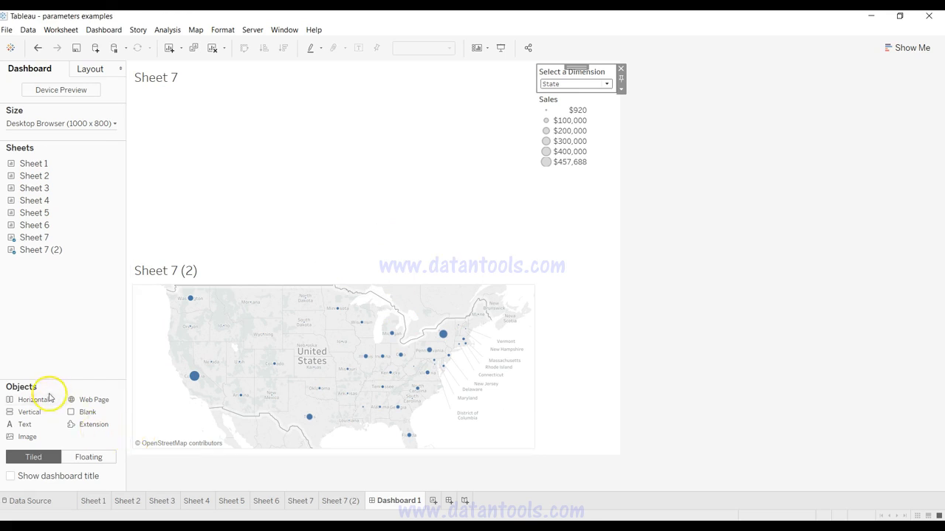
# Step: Add a vertical container to the dashboard and move Sheet 7 into it with Sheet 7 (2) directly below
pyautogui.moveTo(41, 415); pyautogui.dragTo(175, 227)
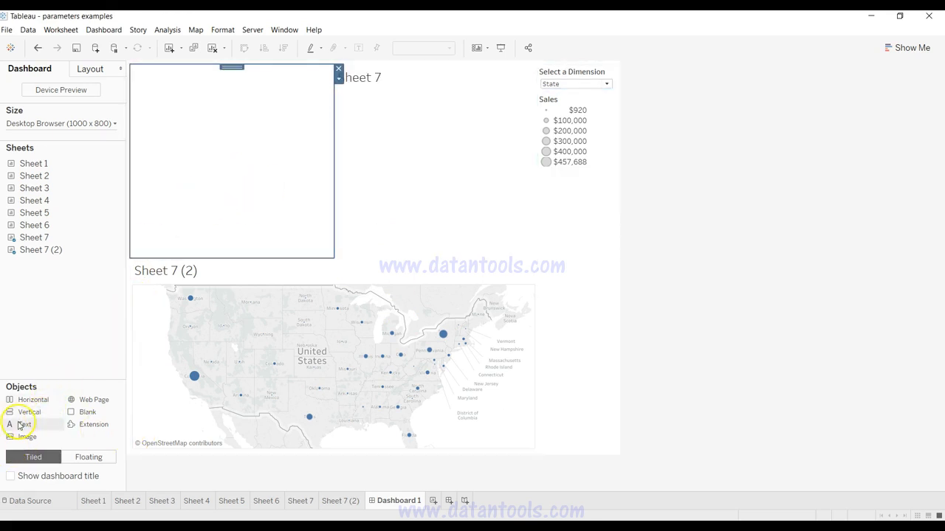
pyautogui.click(385, 86)
pyautogui.moveTo(433, 68); pyautogui.dragTo(255, 97)
pyautogui.click(337, 271)
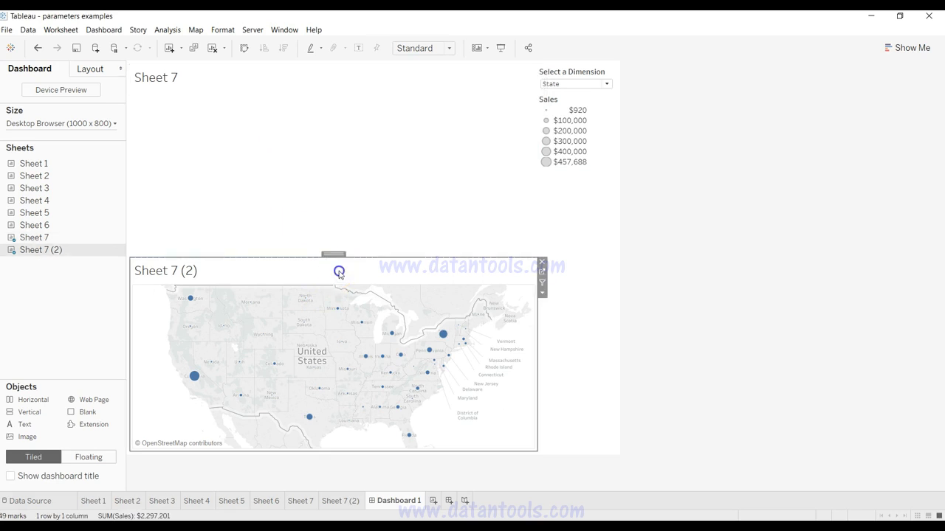
pyautogui.moveTo(337, 254); pyautogui.dragTo(338, 110)
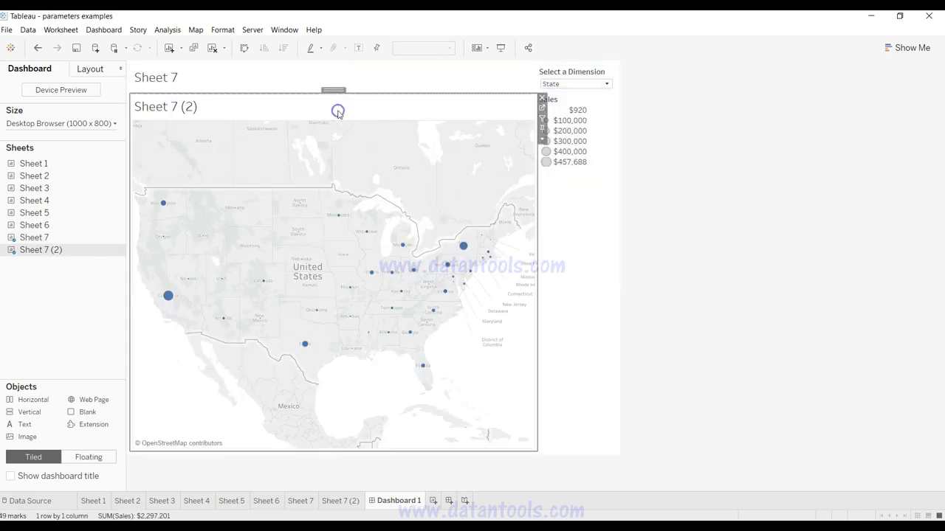
# Step: Hide the titles of Sheet 7 and Sheet 7 (2) on the dashboard
pyautogui.click(164, 78)
pyautogui.rightClick(168, 79)
pyautogui.click(192, 106)
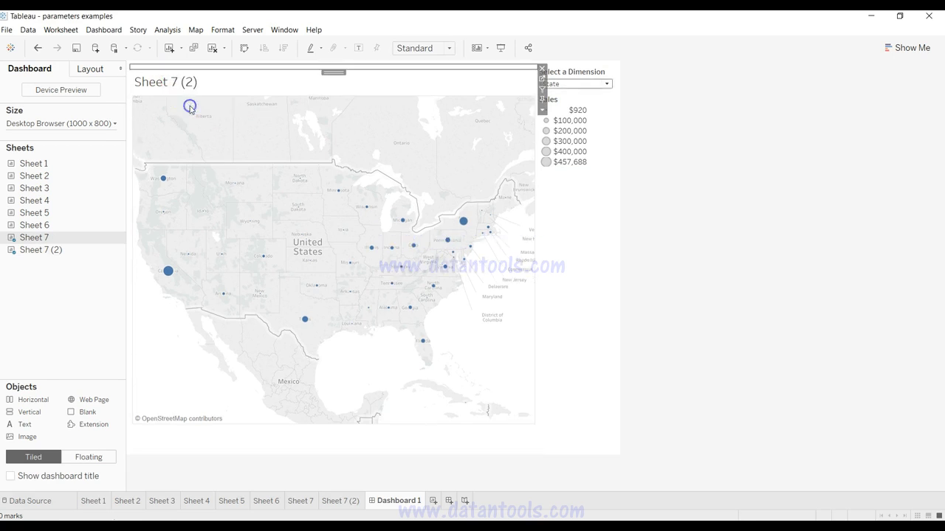
pyautogui.click(163, 83)
pyautogui.rightClick(164, 82)
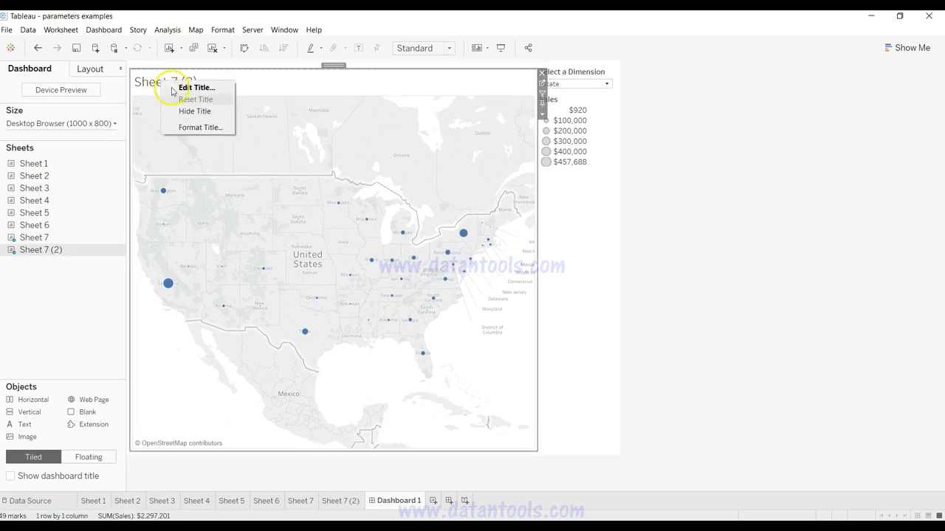
pyautogui.click(192, 111)
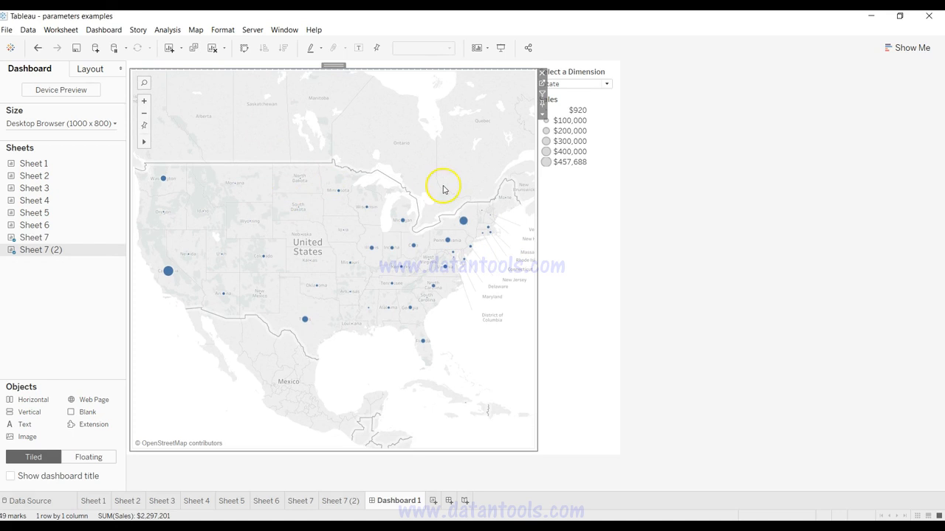
pyautogui.click(671, 280)
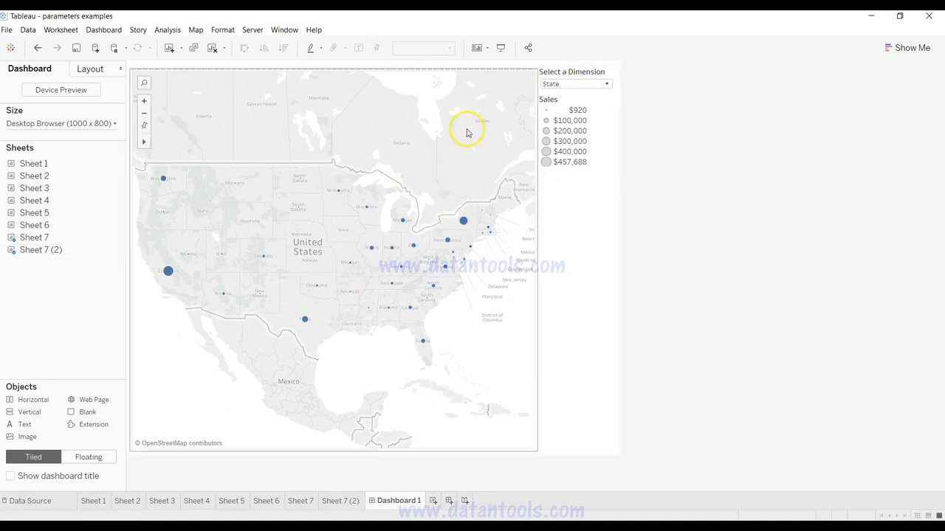
# Step: Set the dashboard's Select a Dimension parameter to Category to check the sheet swap
pyautogui.click(570, 83)
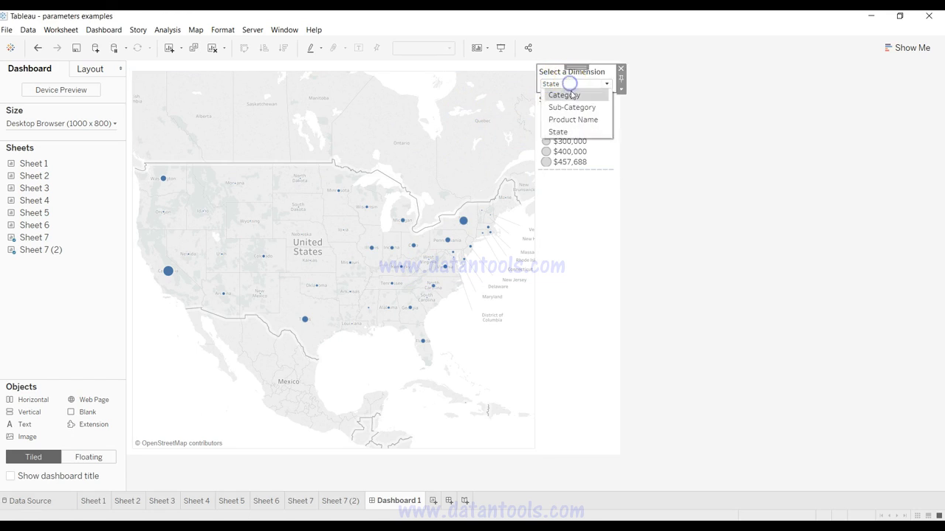
pyautogui.click(572, 95)
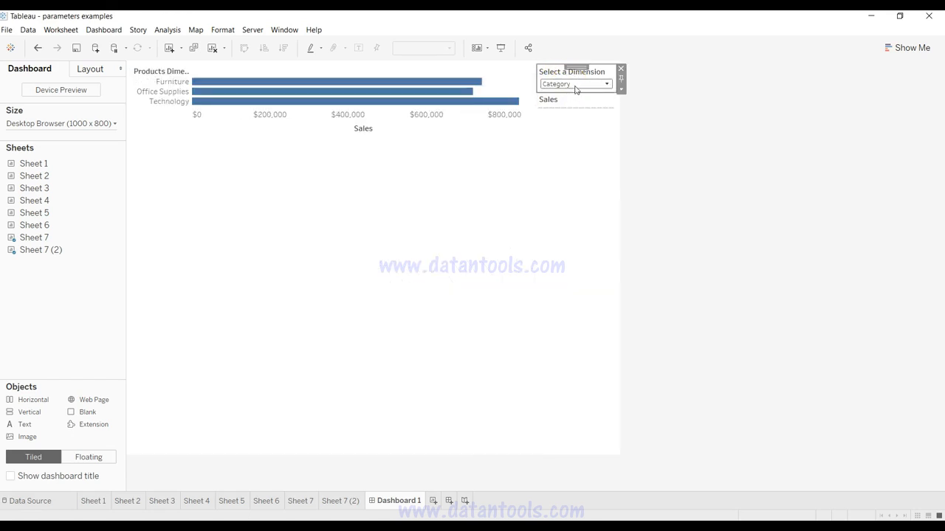
# Step: Test the sheet swap by setting the dashboard's Select a Dimension parameter to Sub-Category and finally to State
pyautogui.click(576, 86)
pyautogui.click(573, 106)
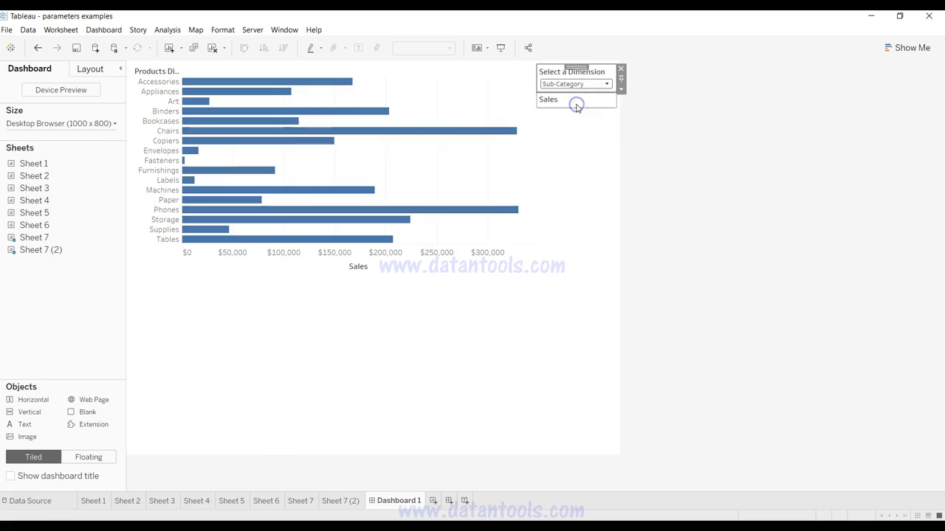
pyautogui.click(576, 84)
pyautogui.click(573, 118)
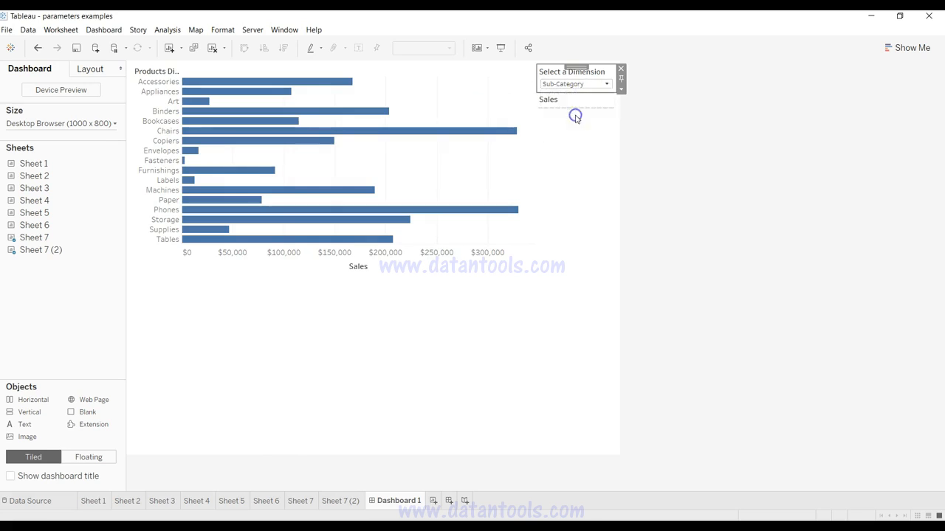
pyautogui.click(579, 131)
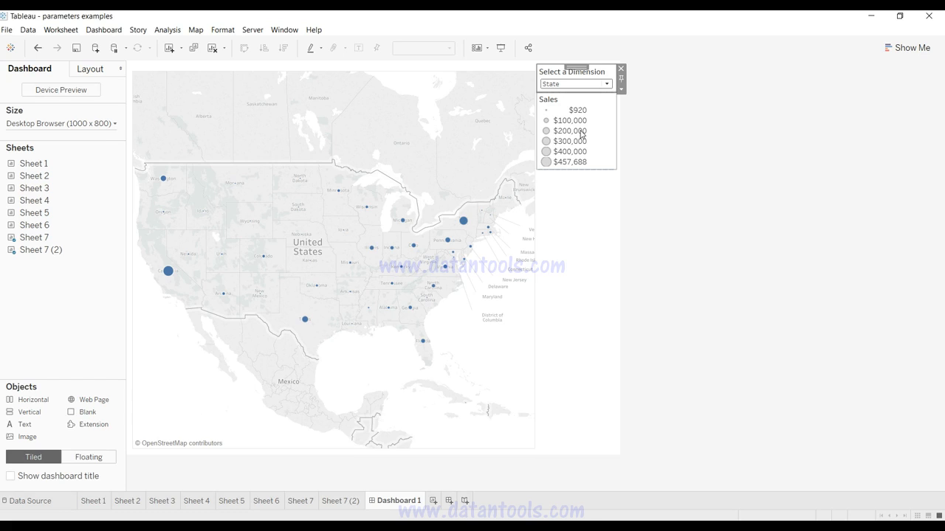
# Step: Create a date parameter named Start Date from the Order Date field, with all values allowed
pyautogui.press('alt')
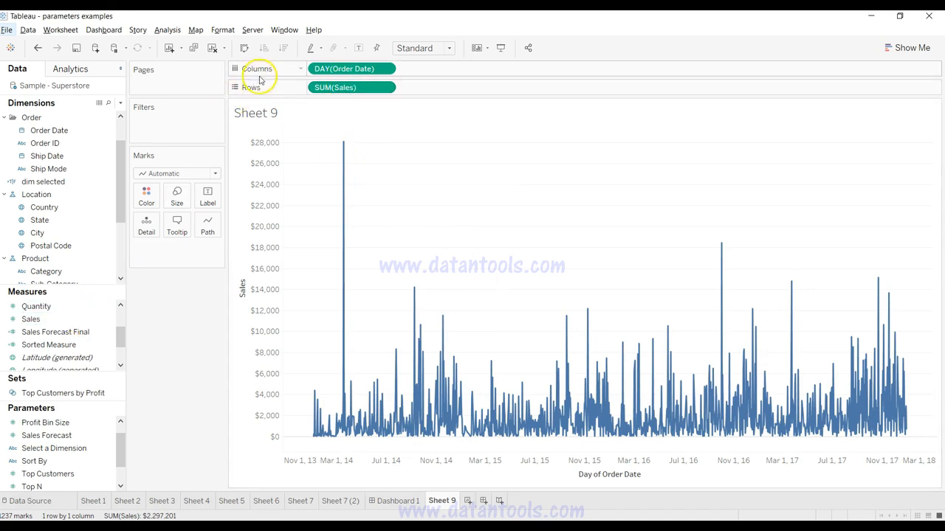
pyautogui.click(81, 130)
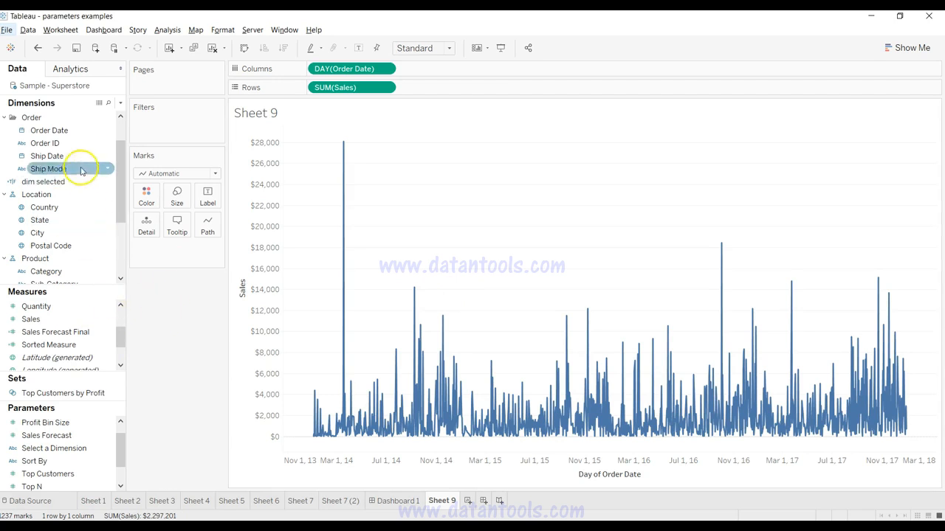
pyautogui.click(104, 131)
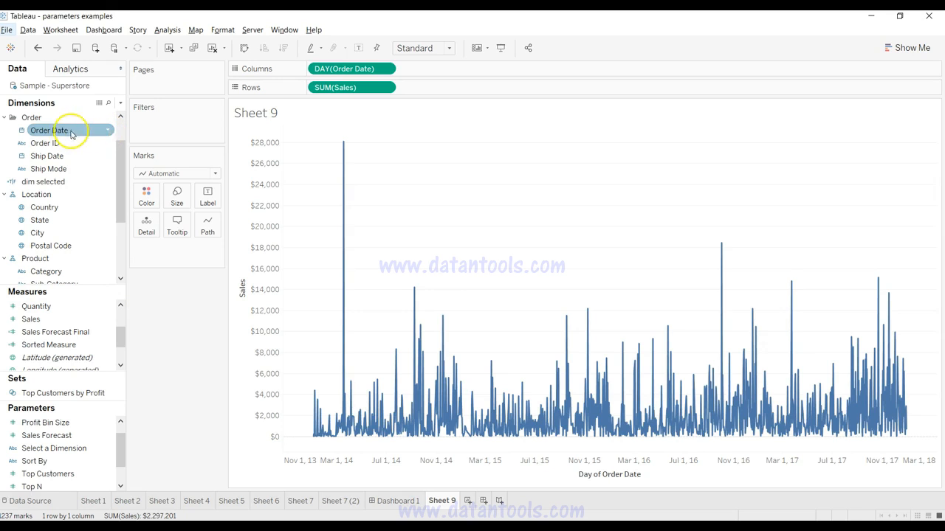
pyautogui.click(107, 131)
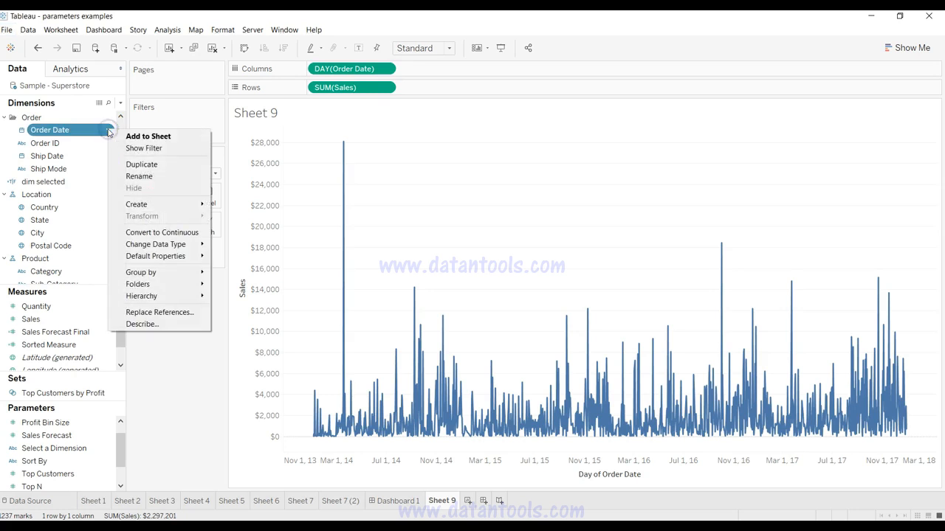
pyautogui.click(158, 247)
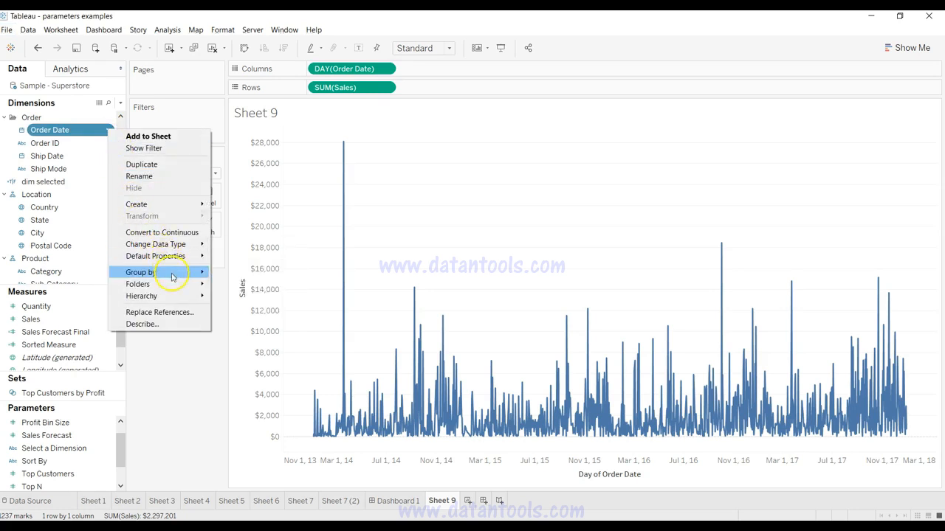
pyautogui.moveTo(188, 206)
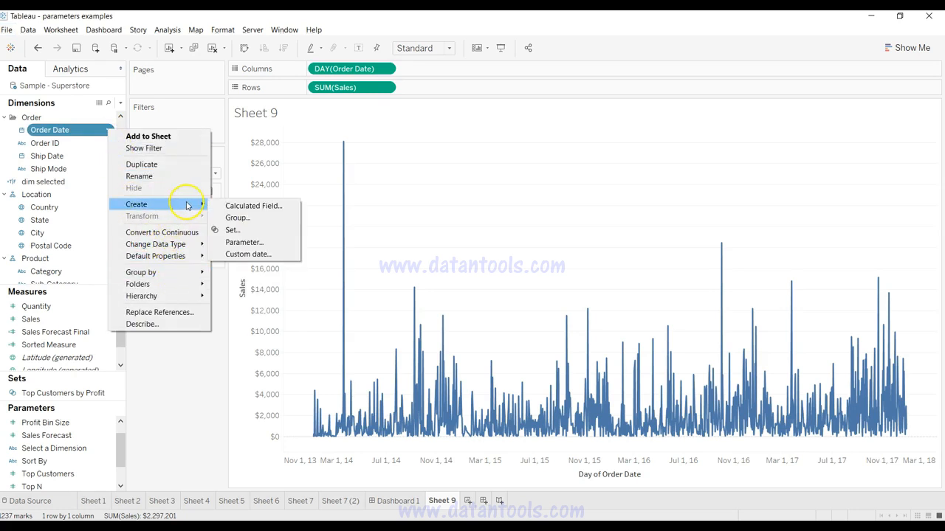
pyautogui.click(243, 242)
pyautogui.write('Start Date')
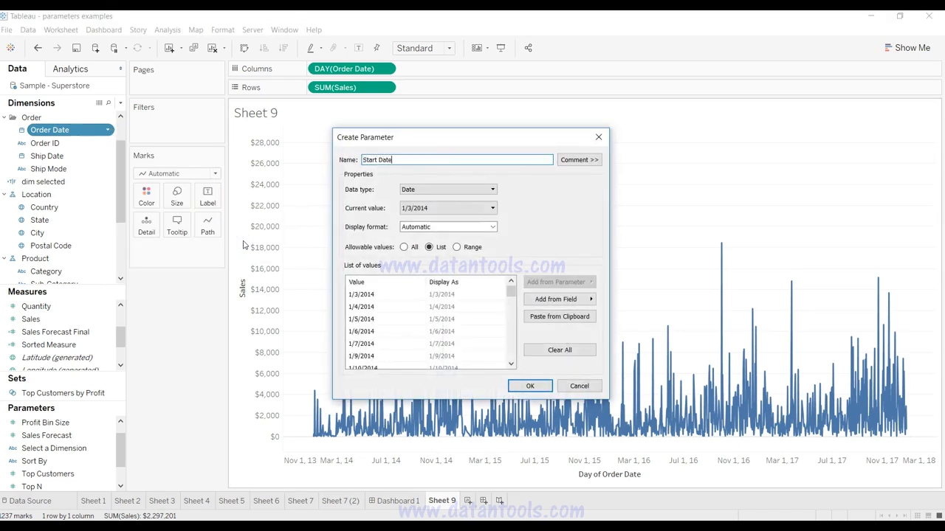
pyautogui.click(404, 247)
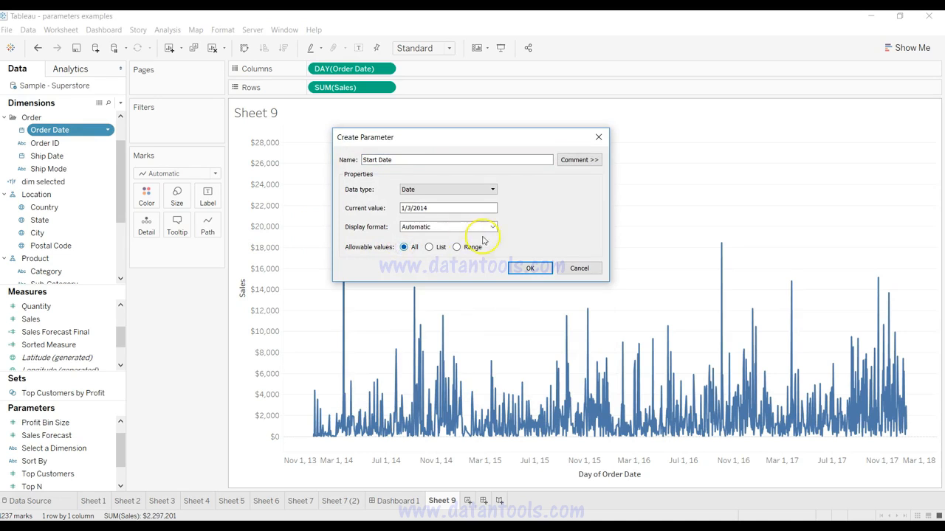
pyautogui.click(523, 269)
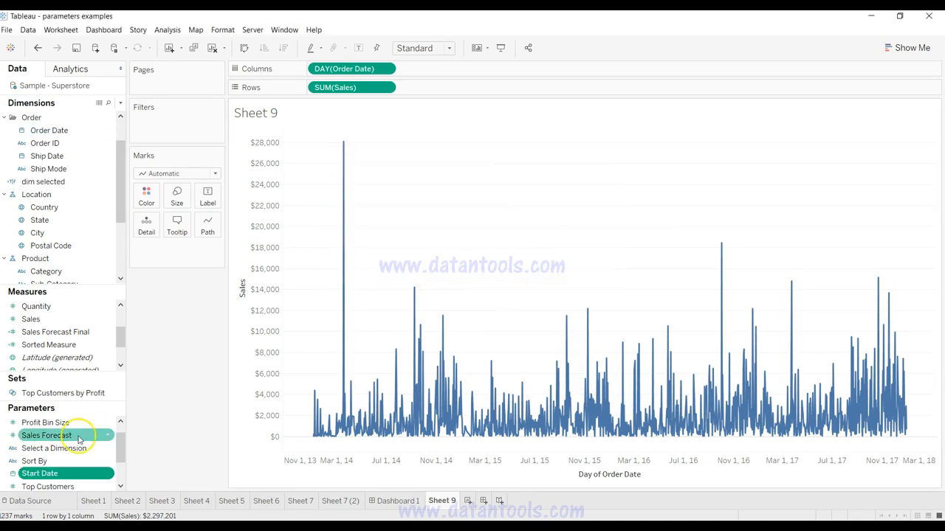
# Step: Duplicate the Start Date parameter and rename the copy End Date
pyautogui.rightClick(107, 473)
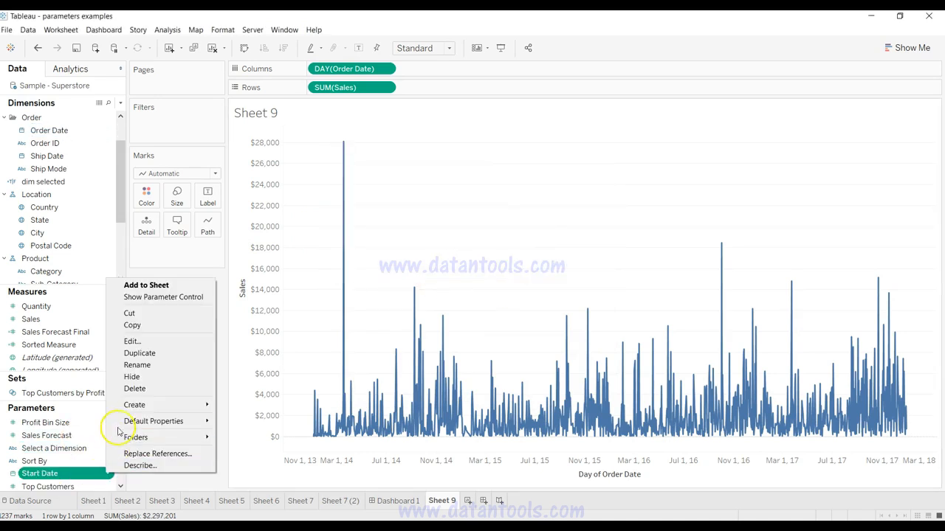
pyautogui.click(155, 353)
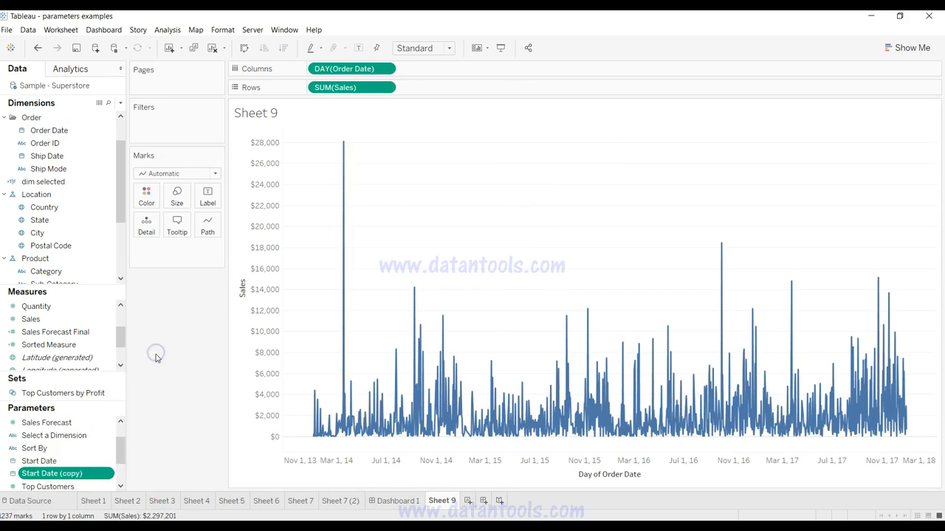
pyautogui.click(72, 477)
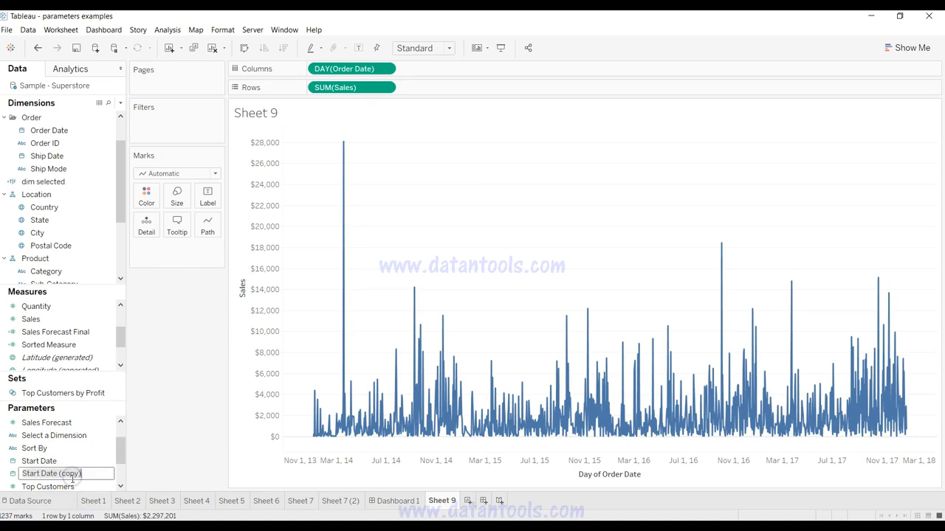
pyautogui.write('End Date')
pyautogui.press('Return')
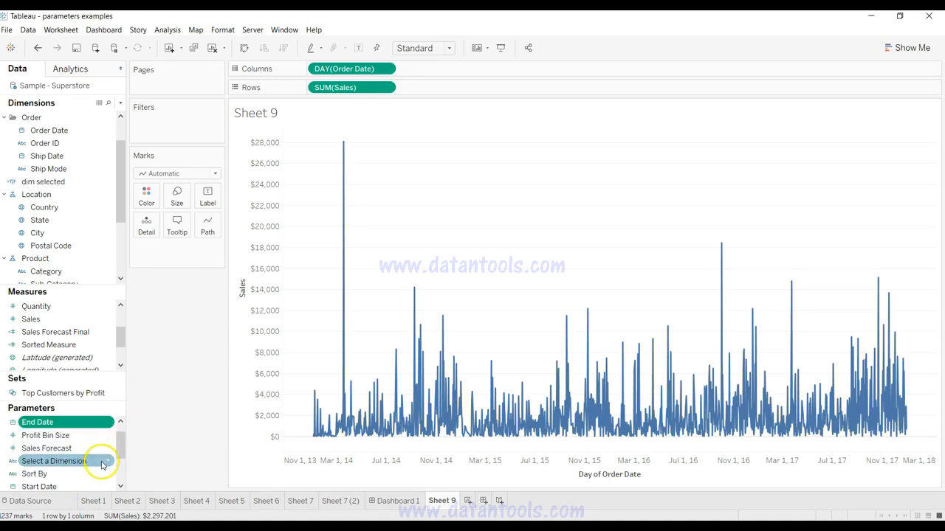
# Step: Show the parameter controls for Start Date and End Date on Sheet 9
pyautogui.rightClick(107, 485)
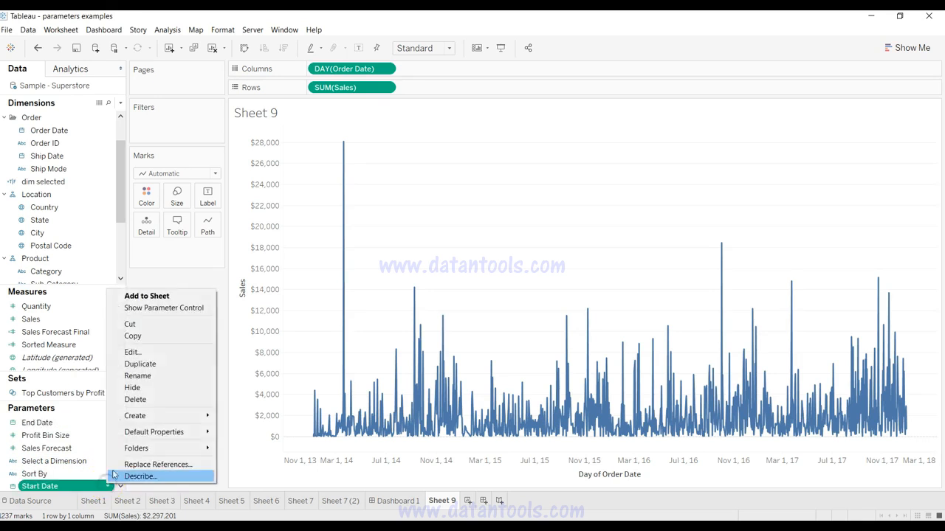
pyautogui.click(167, 308)
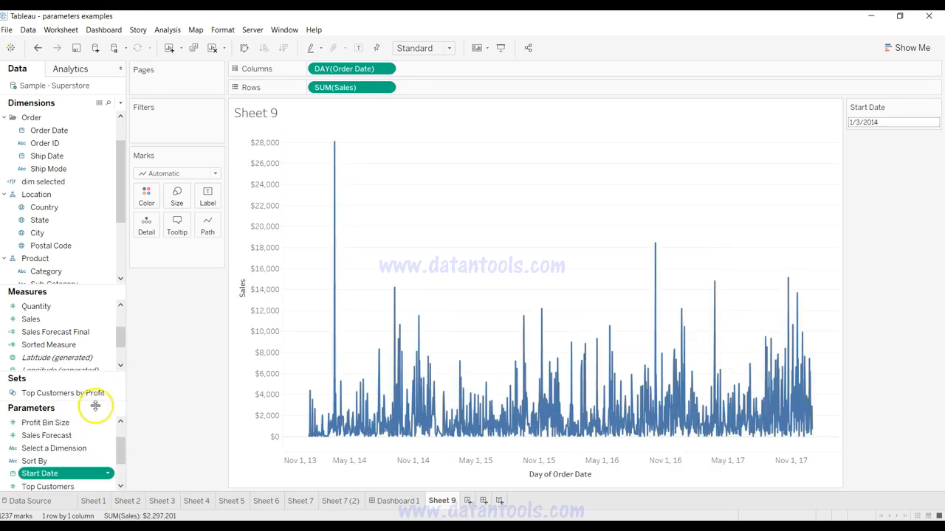
pyautogui.click(121, 424)
pyautogui.click(122, 425)
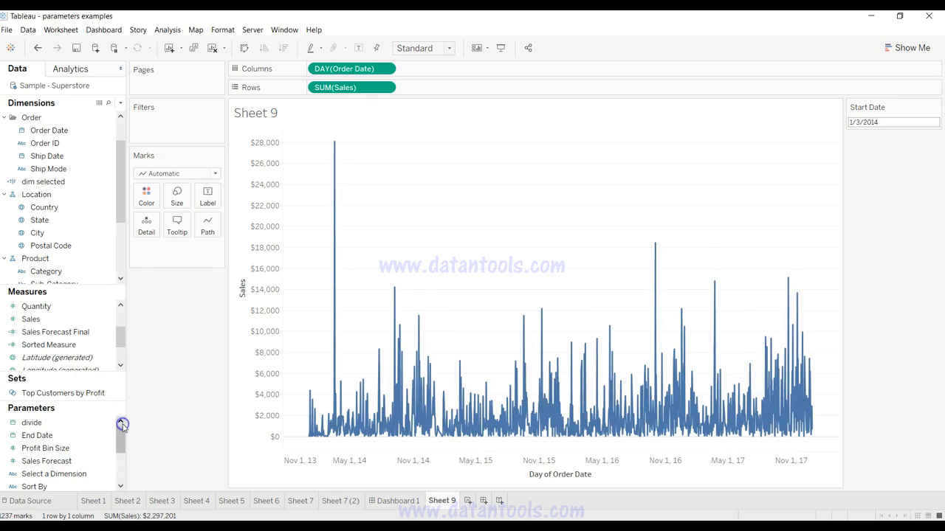
pyautogui.rightClick(104, 436)
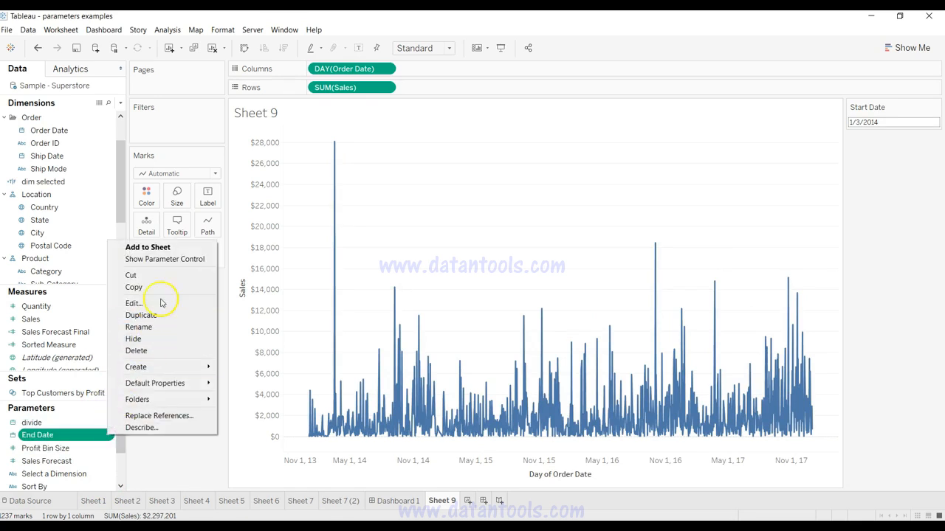
pyautogui.click(176, 260)
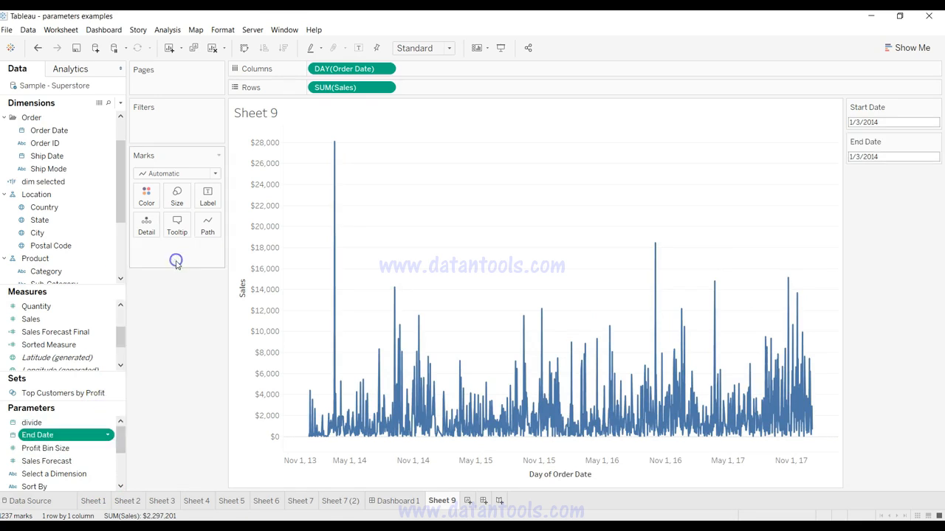
# Step: Set the Start Date parameter to 1/22/2014 and the End Date parameter to 5/30/2014
pyautogui.click(882, 122)
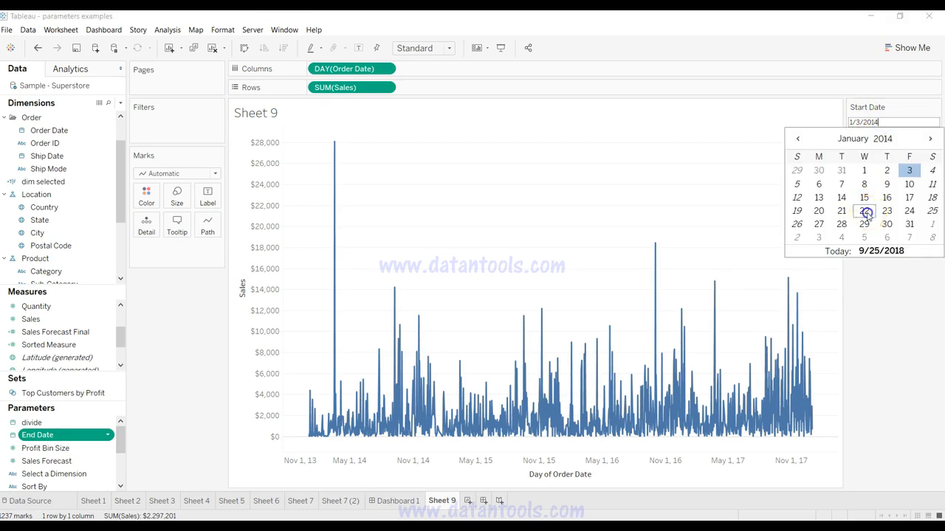
pyautogui.click(864, 211)
pyautogui.click(890, 157)
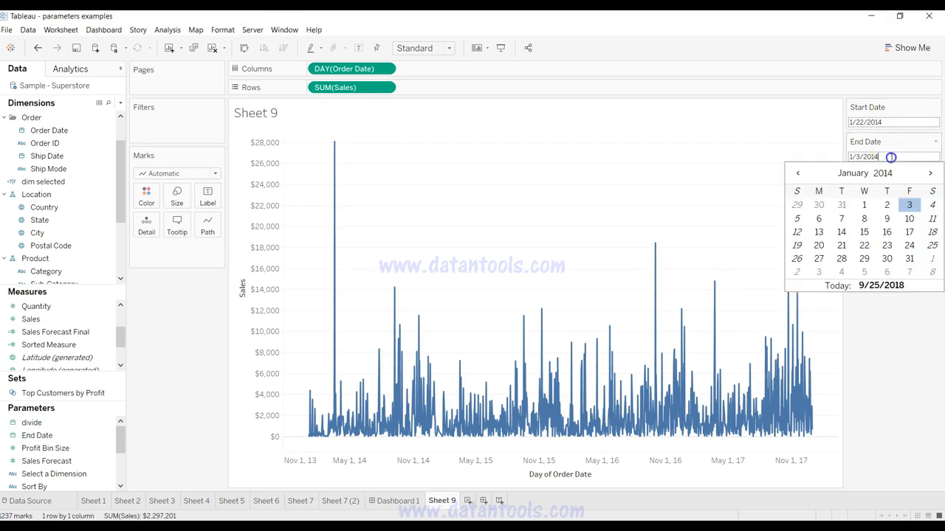
pyautogui.scroll(-4, 901, 278)
pyautogui.click(910, 259)
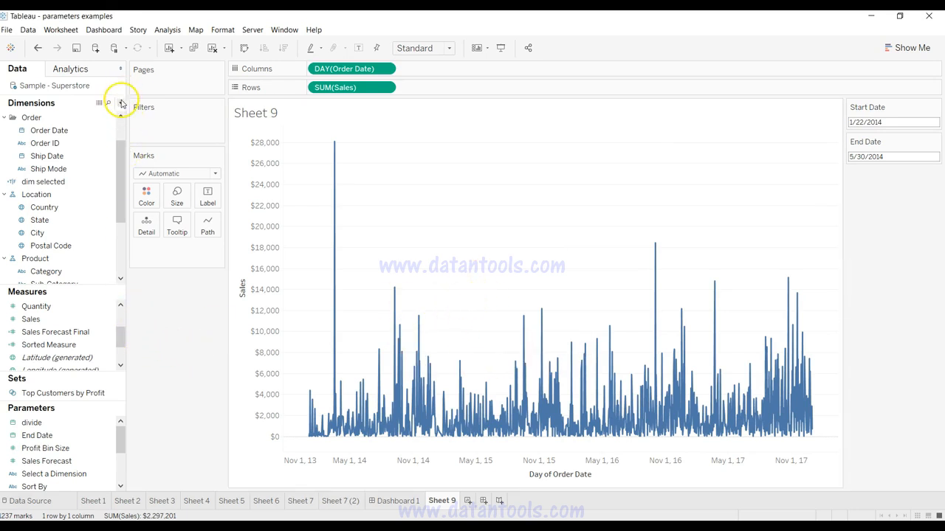
# Step: Start a new calculated field and name it Selected Date Range
pyautogui.click(122, 103)
pyautogui.click(110, 115)
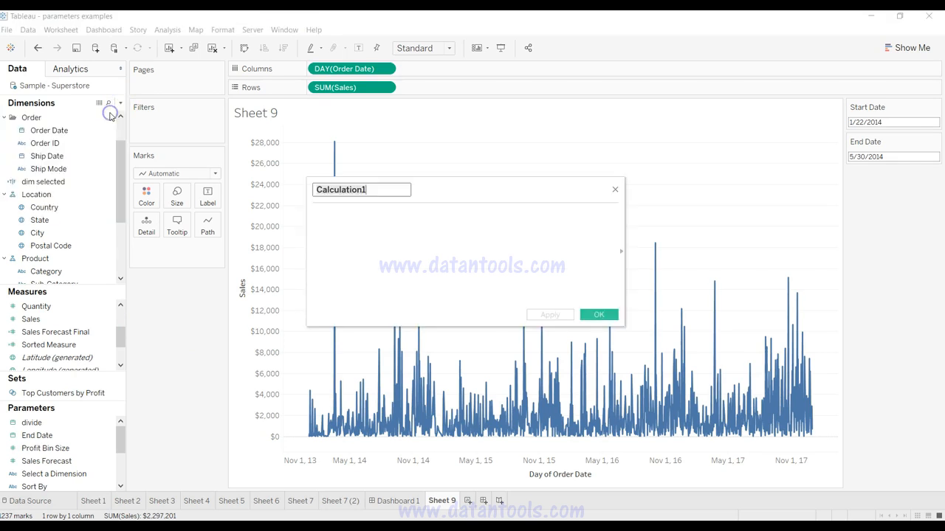
pyautogui.write('Date')
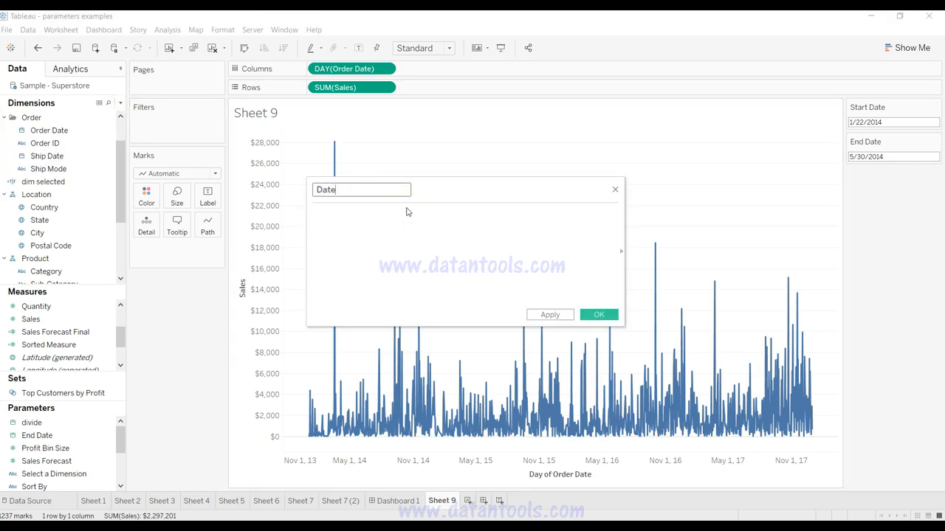
pyautogui.hotkey('ctrl', 'a')
pyautogui.write('Selected Date Range')
pyautogui.press('Tab')
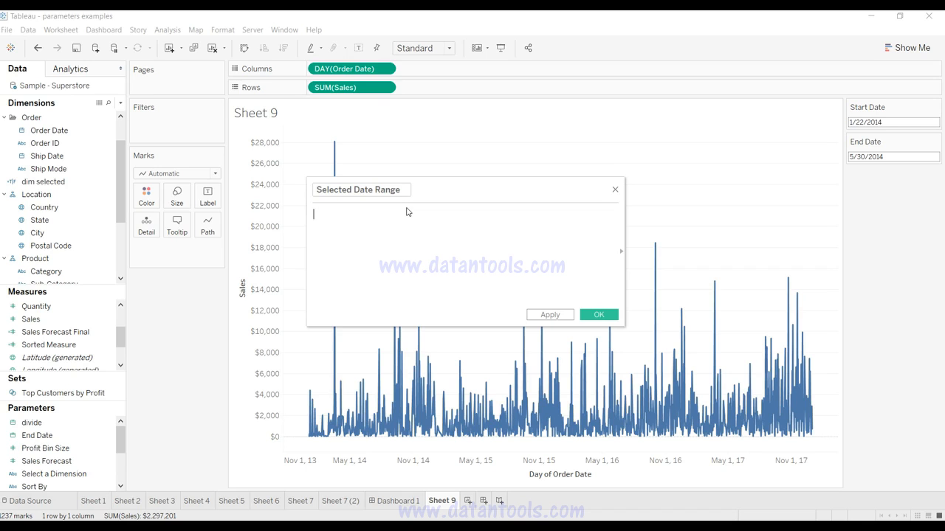
# Step: Enter the formula [Order Date] >= [Start Date] AND [Order Date] <= [End Date] for Selected Date Range and save the calculated field
pyautogui.write('or')
pyautogui.press('Down')
pyautogui.press('Return')
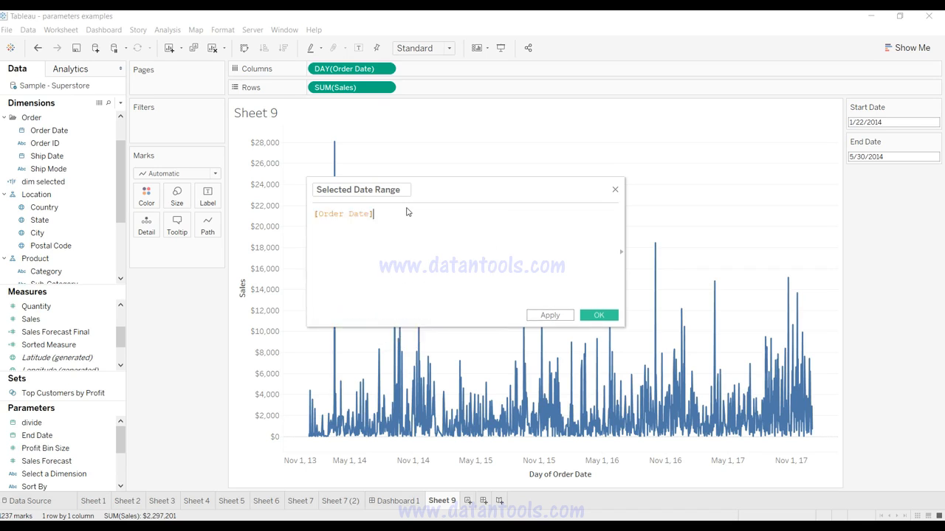
pyautogui.write('>= star')
pyautogui.press('Return')
pyautogui.write('AND')
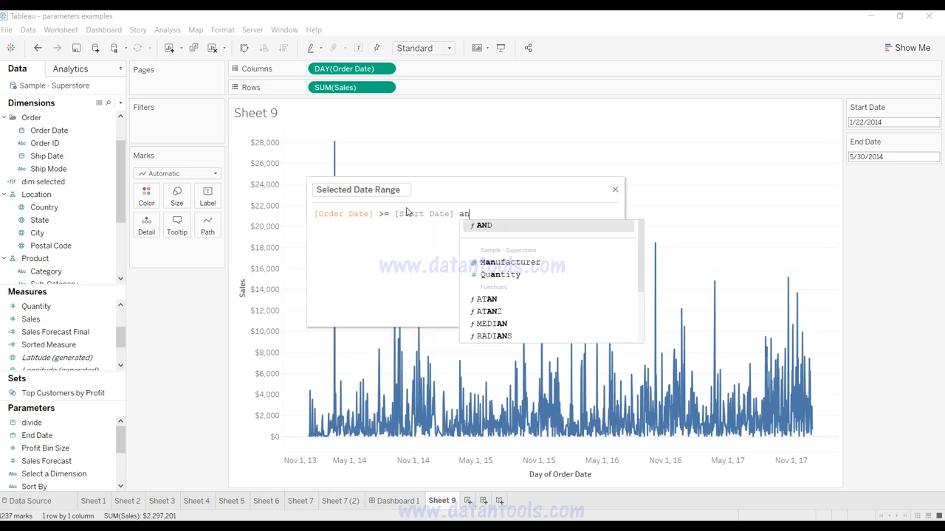
pyautogui.write(' or')
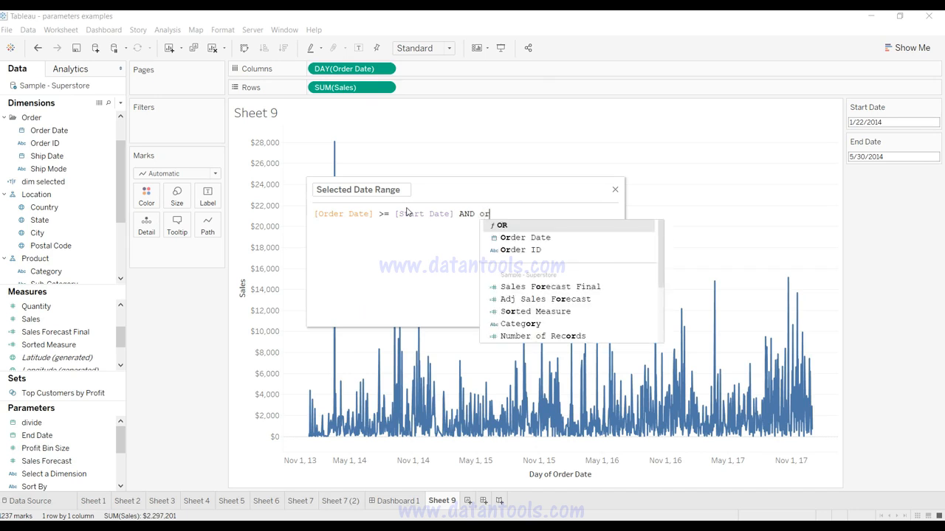
pyautogui.press('Down')
pyautogui.press('Return')
pyautogui.write('<')
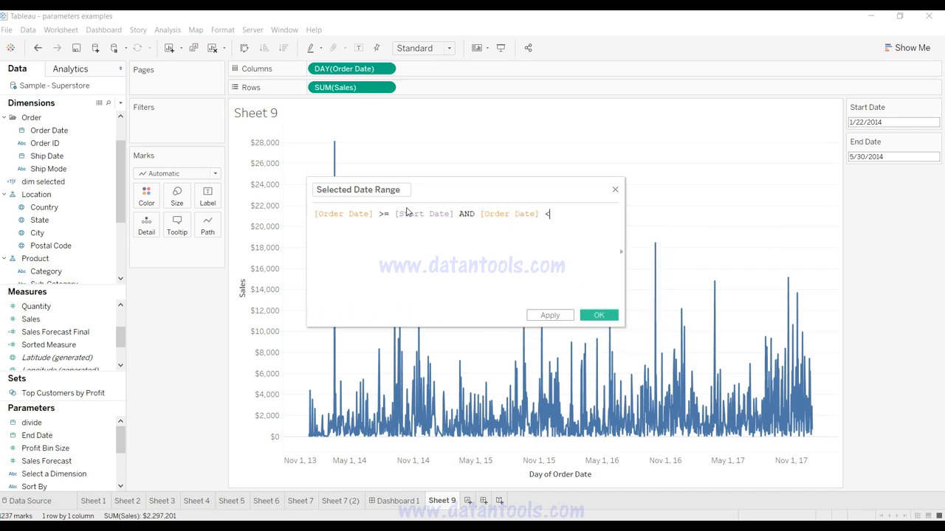
pyautogui.write('= end')
pyautogui.press('Down')
pyautogui.press('Return')
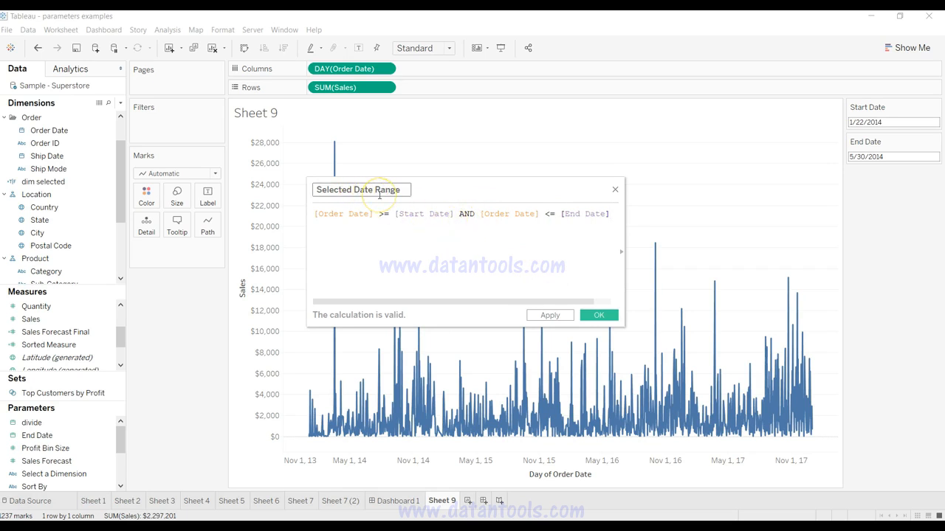
pyautogui.click(547, 316)
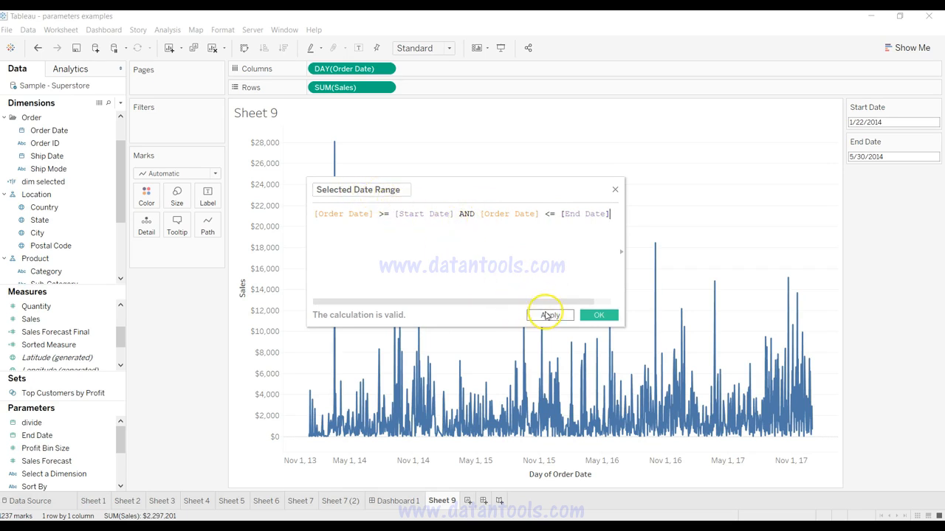
pyautogui.click(592, 317)
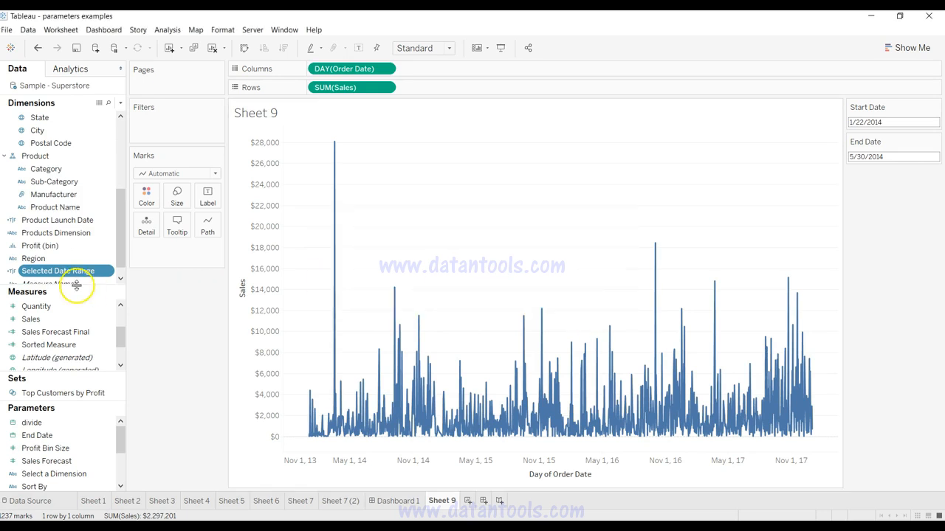
pyautogui.moveTo(75, 271); pyautogui.dragTo(74, 271)
pyautogui.click(75, 272)
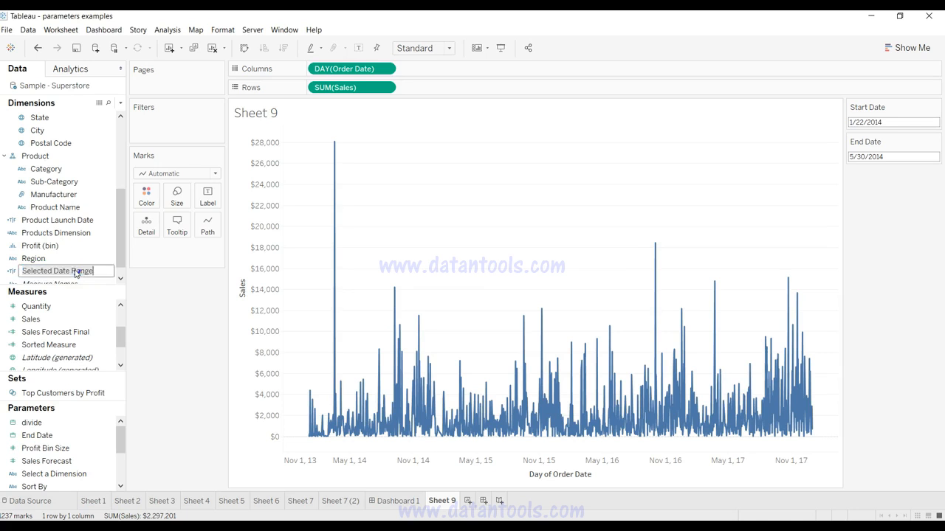
# Step: Filter Sheet 9 by the Selected Date Range field, keeping only the True value
pyautogui.click(12, 273)
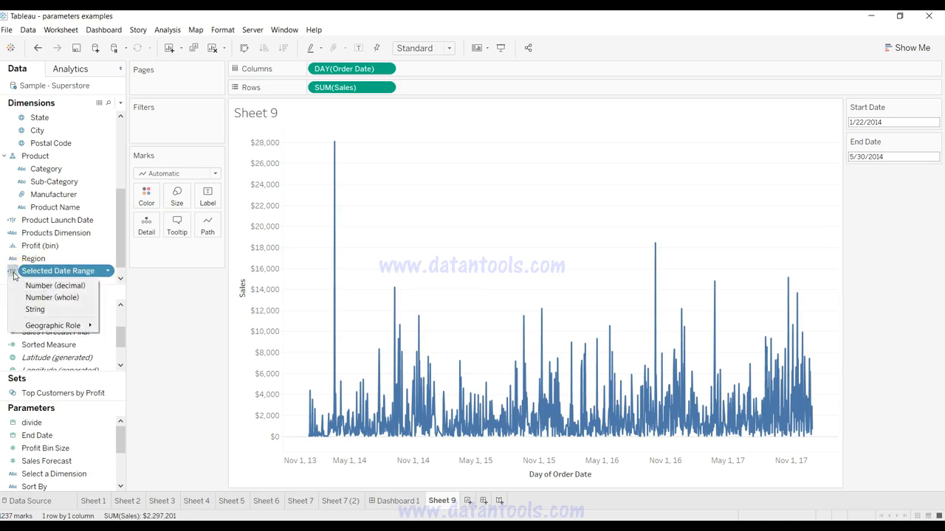
pyautogui.click(23, 270)
pyautogui.moveTo(23, 270); pyautogui.dragTo(161, 124)
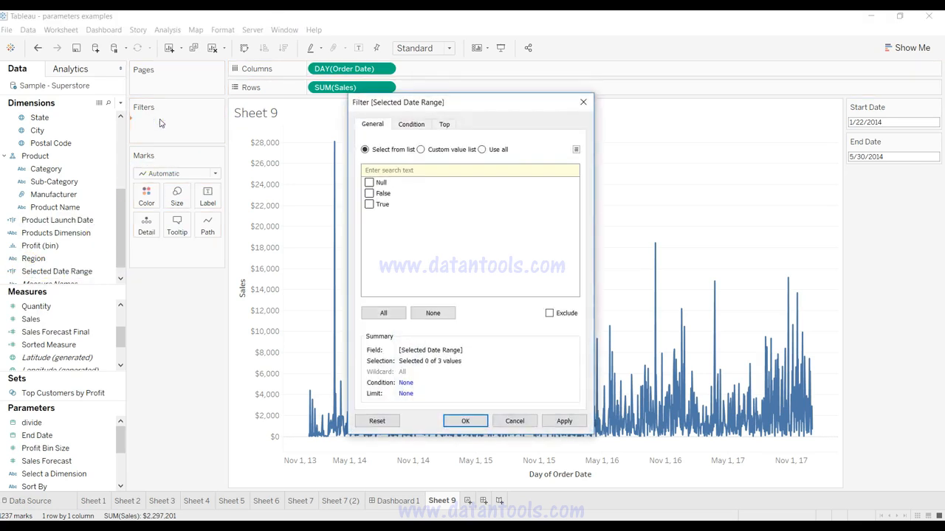
pyautogui.click(370, 205)
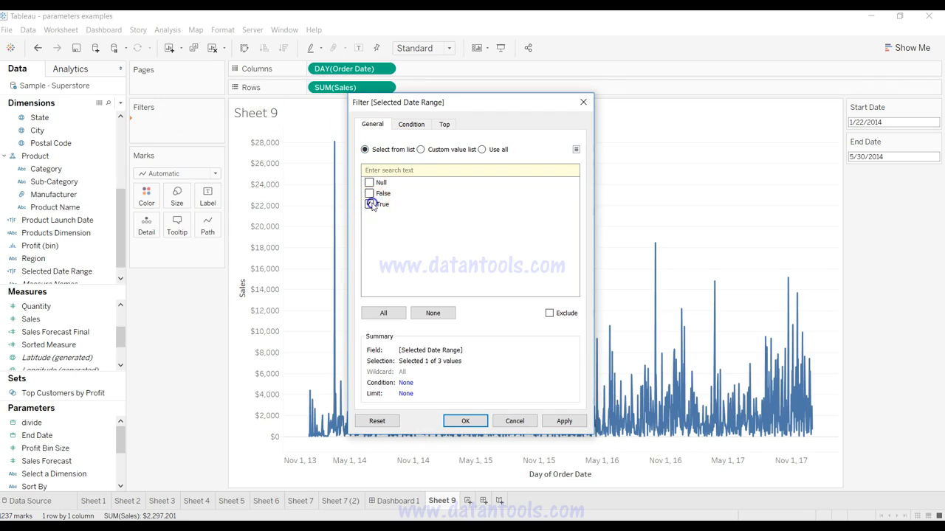
pyautogui.click(564, 420)
pyautogui.click(465, 421)
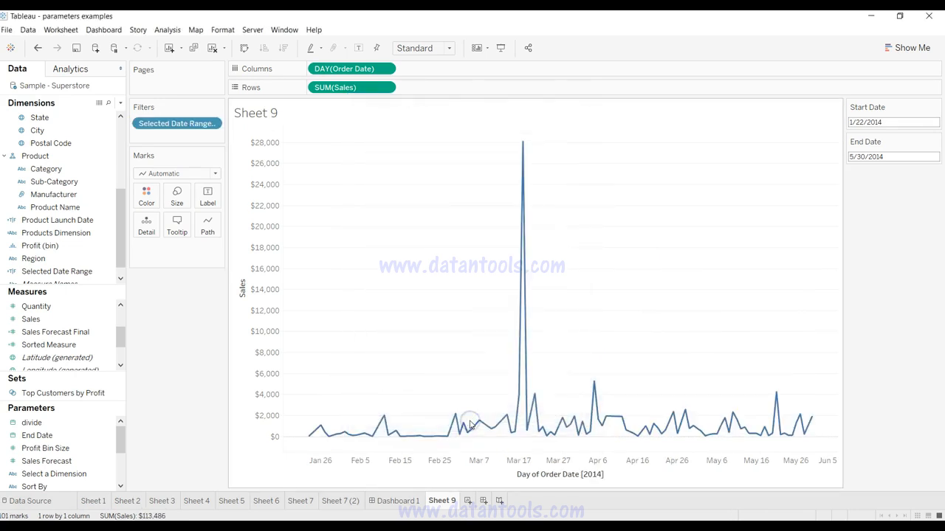
# Step: Check the first and last points of the sales line, and set the End Date parameter to 5/31/2015
pyautogui.moveTo(310, 436)
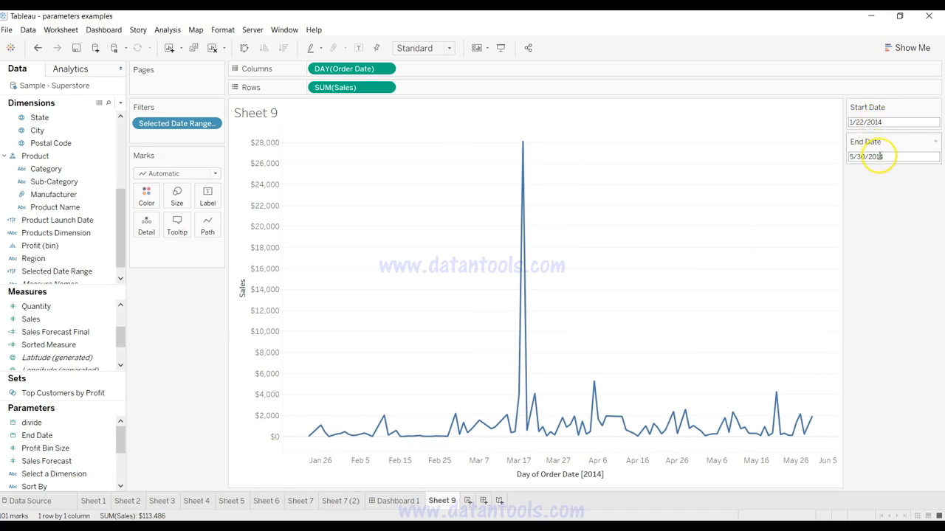
pyautogui.moveTo(812, 426)
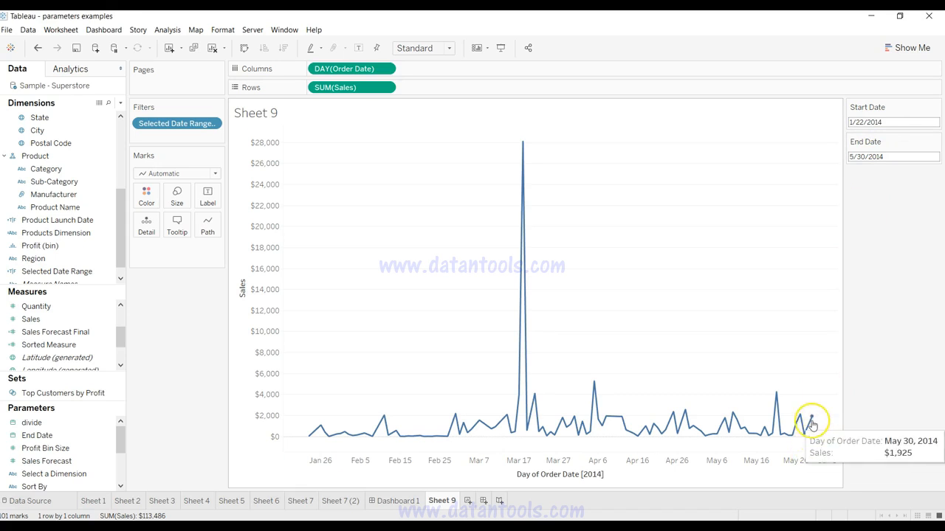
pyautogui.click(894, 152)
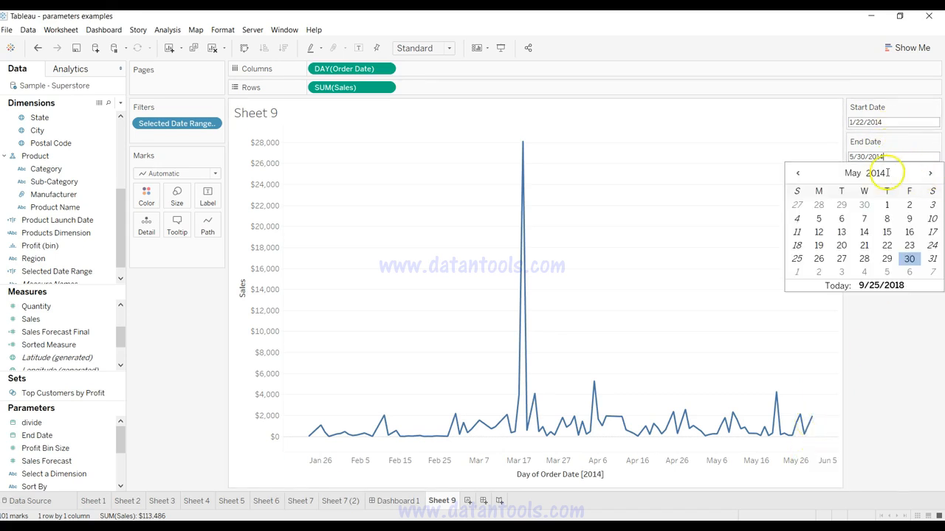
pyautogui.press('BackSpace')
pyautogui.write('5')
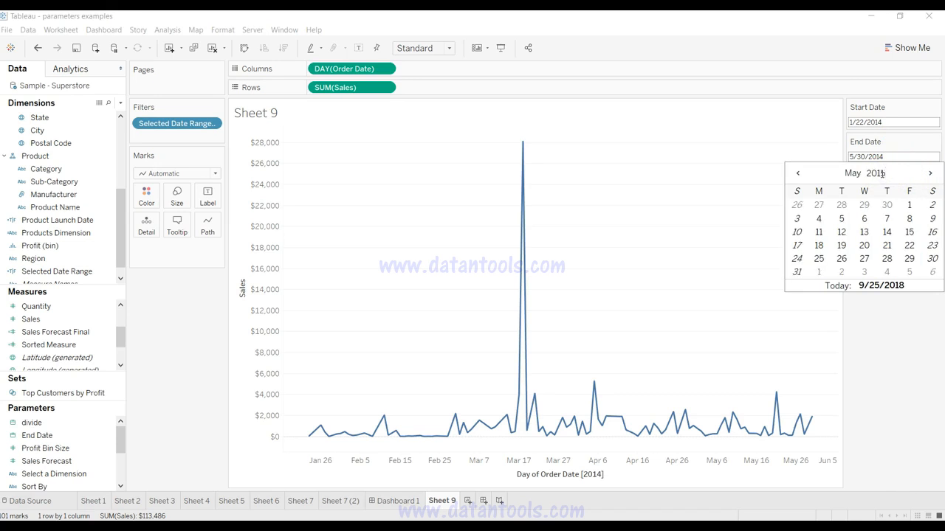
pyautogui.click(797, 271)
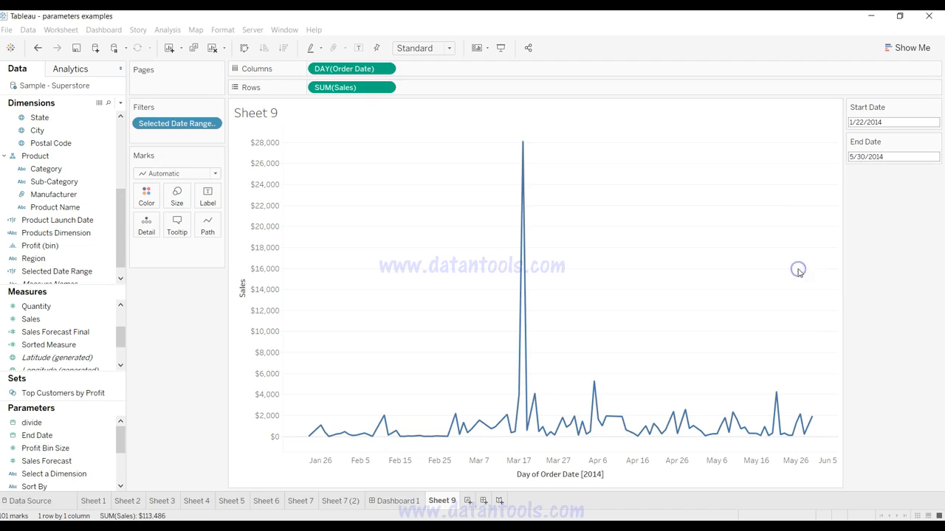
# Step: Set the Start Date parameter to 5/1/2014
pyautogui.click(901, 122)
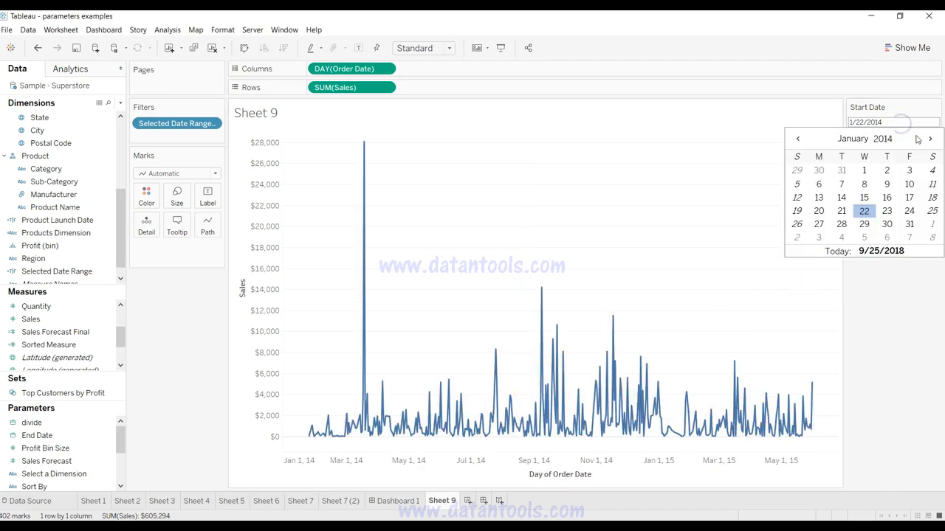
pyautogui.click(929, 140)
pyautogui.click(930, 140)
pyautogui.click(930, 139)
pyautogui.click(930, 140)
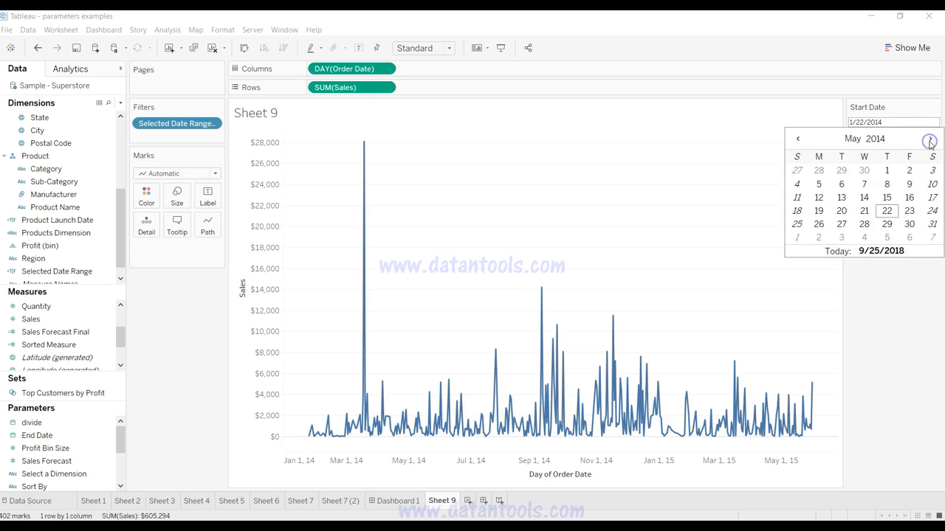
pyautogui.click(888, 171)
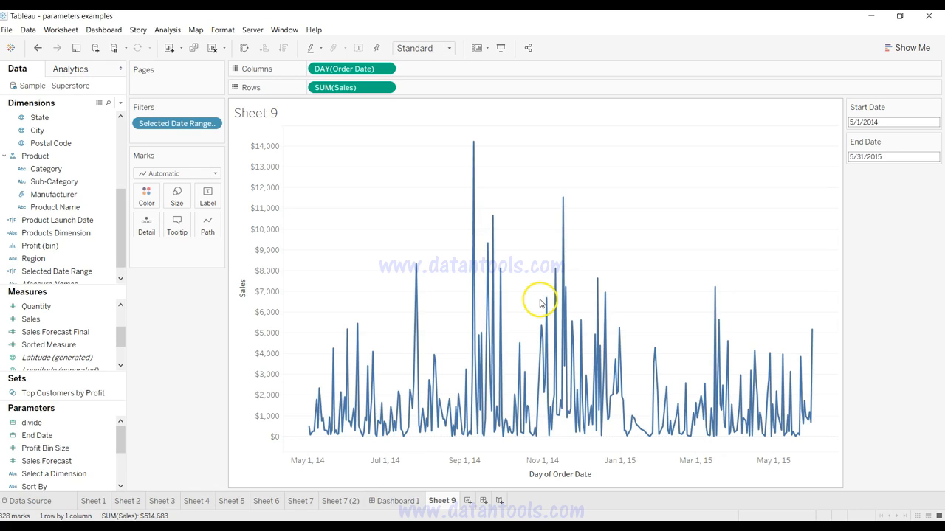
# Step: Apply the Moving Average quick table calculation to SUM(Sales) on Rows
pyautogui.press('alt')
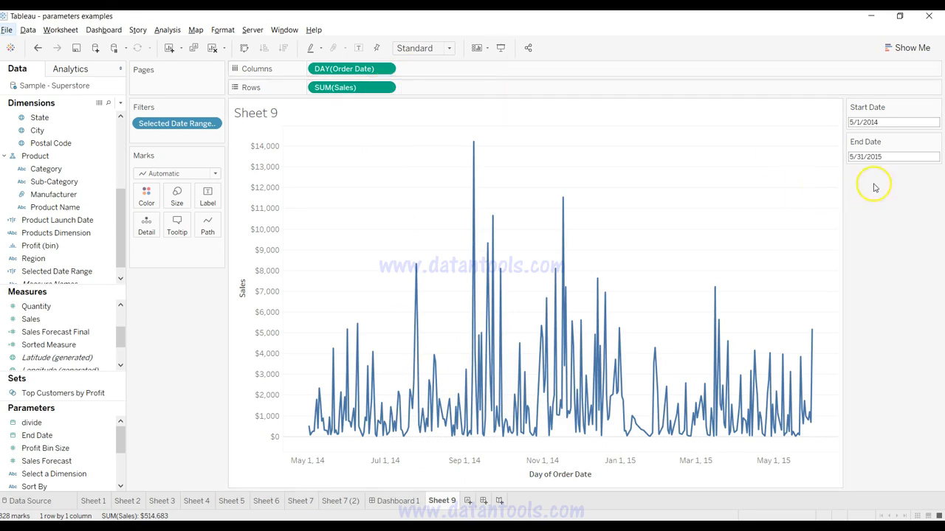
pyautogui.click(385, 88)
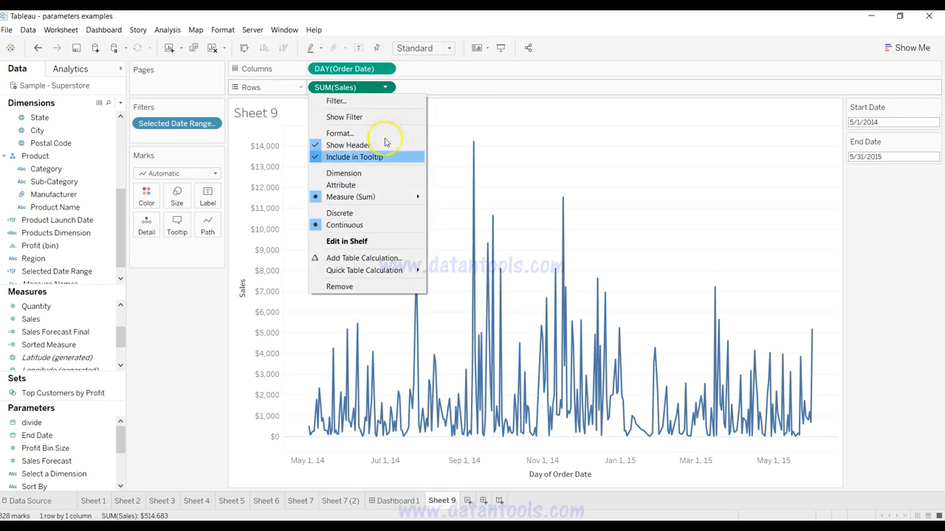
pyautogui.moveTo(404, 277)
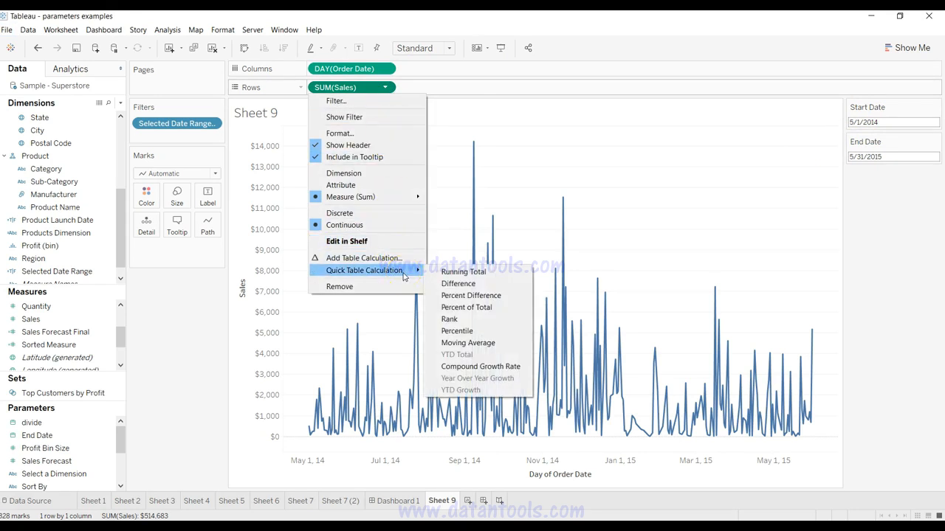
pyautogui.click(386, 88)
pyautogui.click(385, 88)
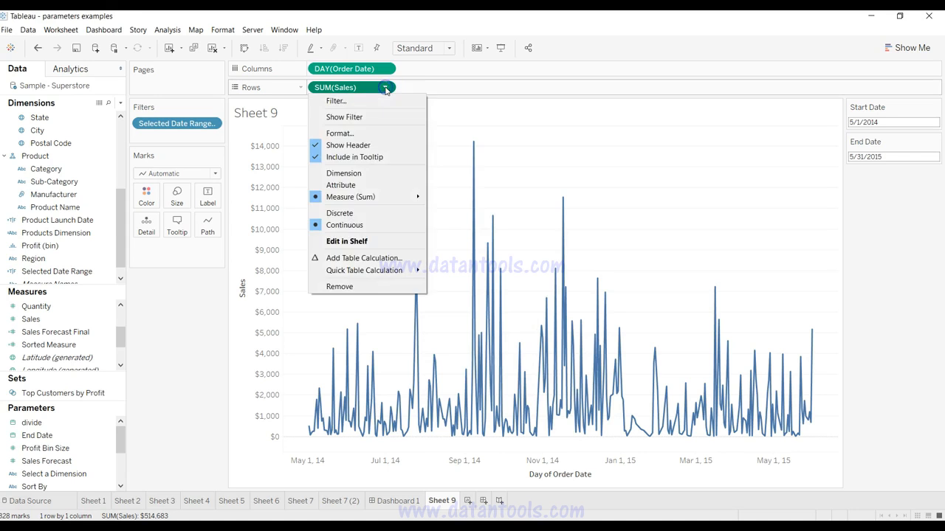
pyautogui.moveTo(398, 272)
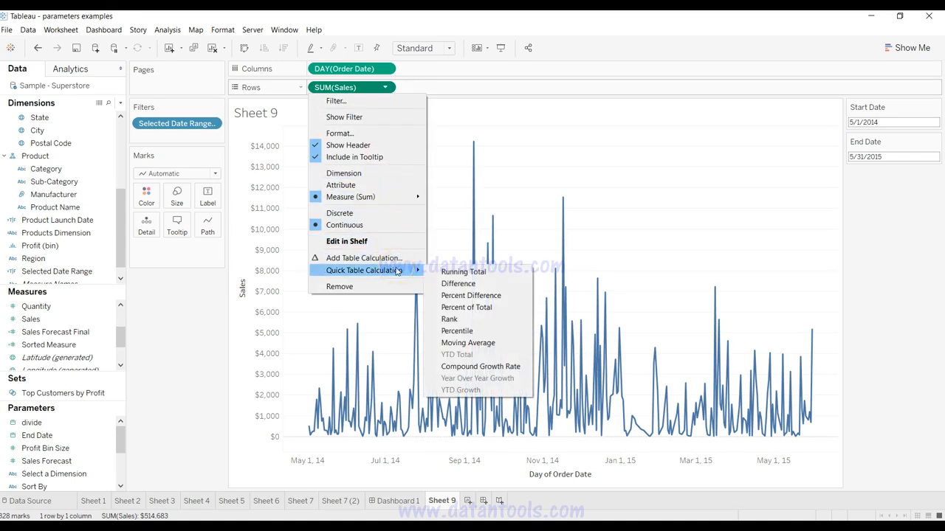
pyautogui.click(458, 344)
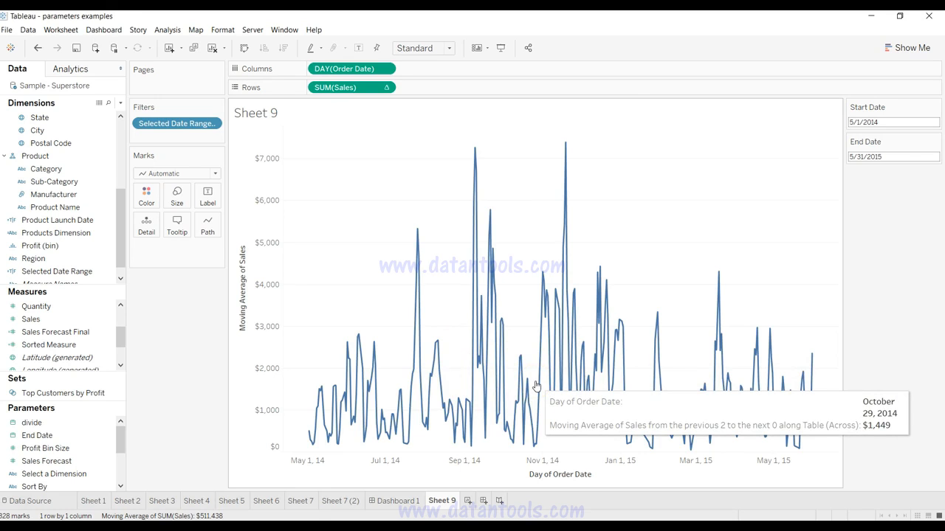
# Step: Open the table calculation of SUM(Sales) for editing, try the other compute-using options and keep Table (across)
pyautogui.click(385, 87)
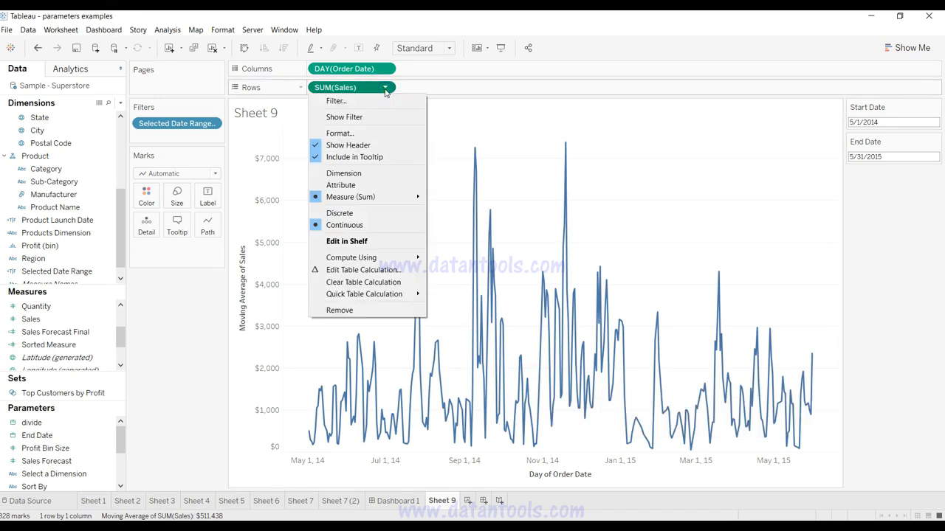
pyautogui.click(391, 270)
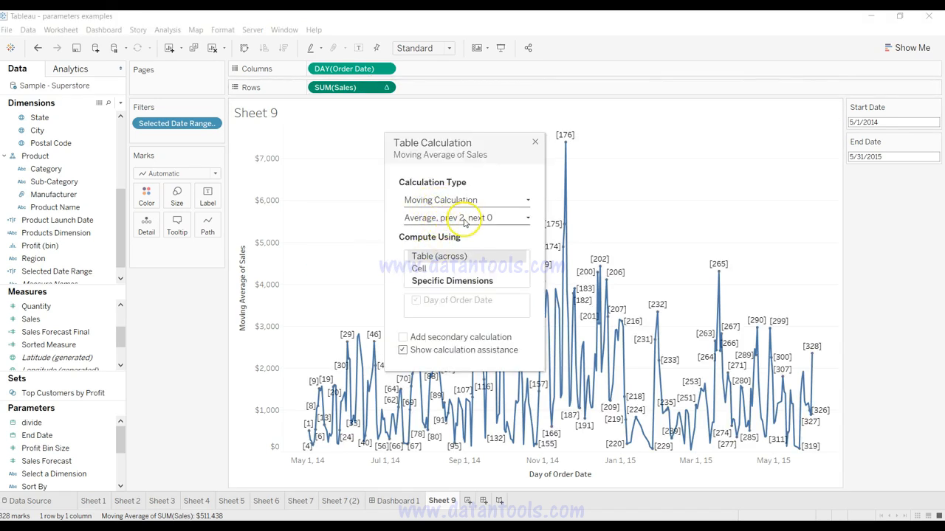
pyautogui.click(464, 282)
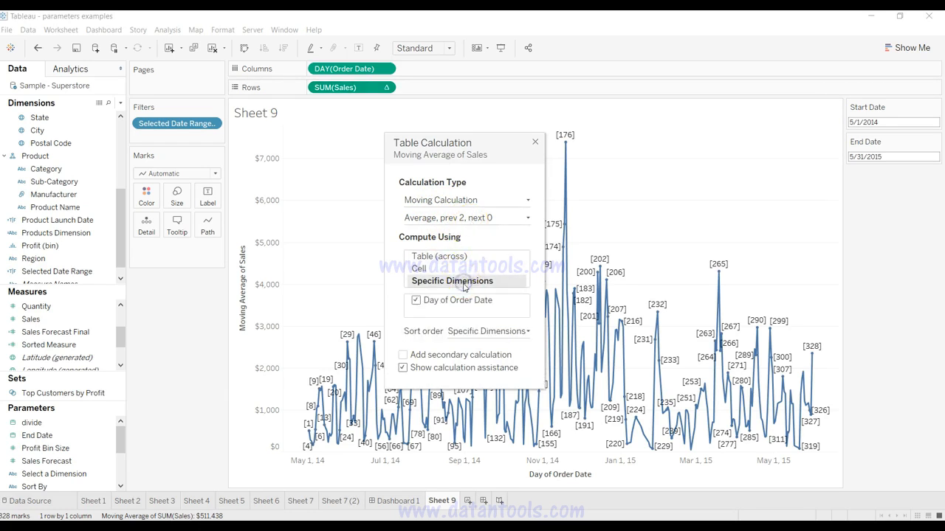
pyautogui.click(463, 269)
pyautogui.click(470, 257)
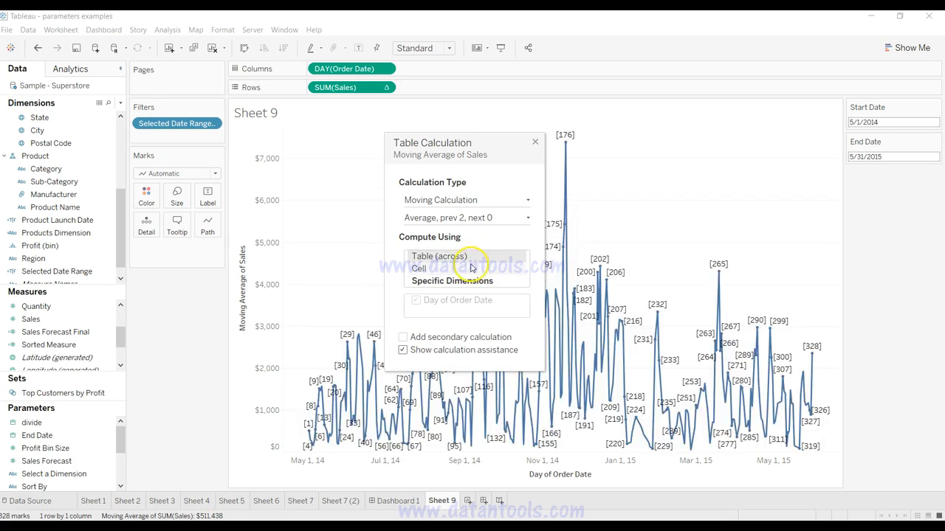
# Step: Set the moving average to use 20 previous values
pyautogui.click(528, 220)
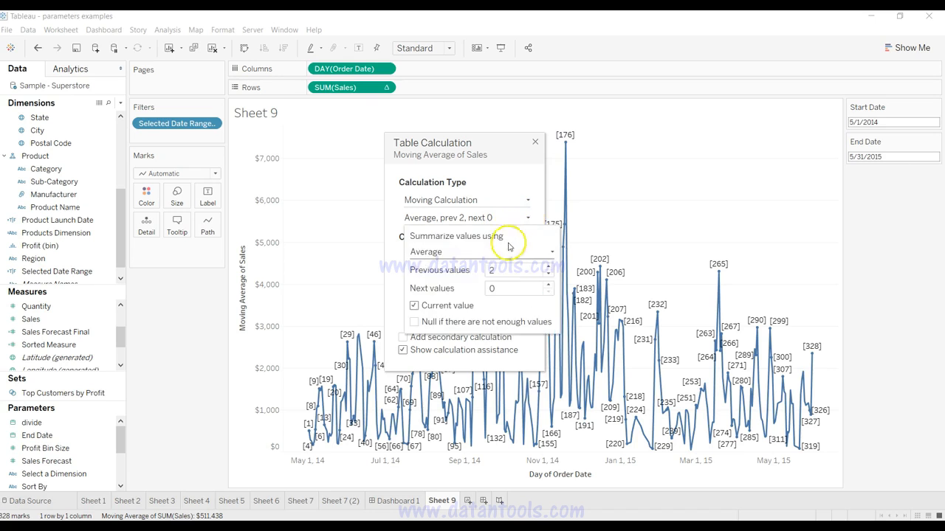
pyautogui.click(549, 268)
pyautogui.click(548, 267)
pyautogui.tripleClick(549, 268)
pyautogui.tripleClick(548, 268)
pyautogui.doubleClick(548, 268)
pyautogui.doubleClick(548, 268)
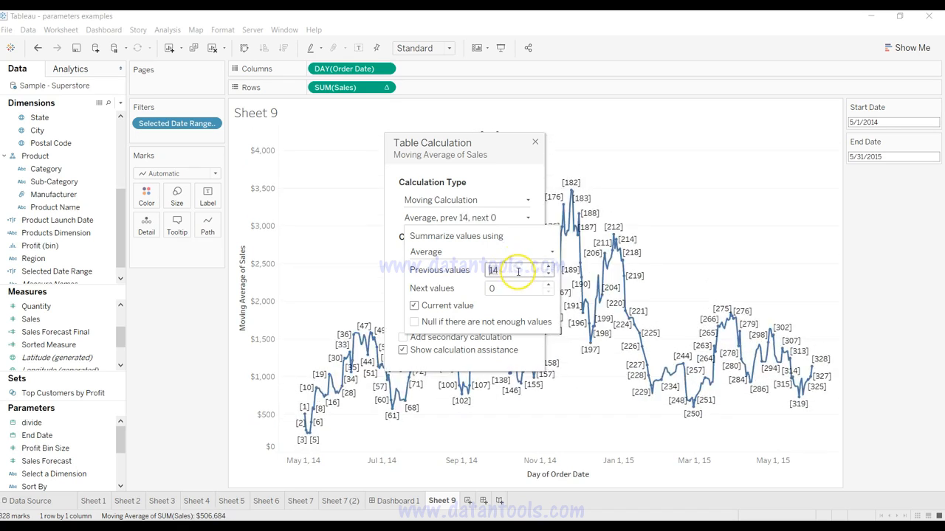
pyautogui.click(518, 272)
pyautogui.write('20')
pyautogui.press('Tab')
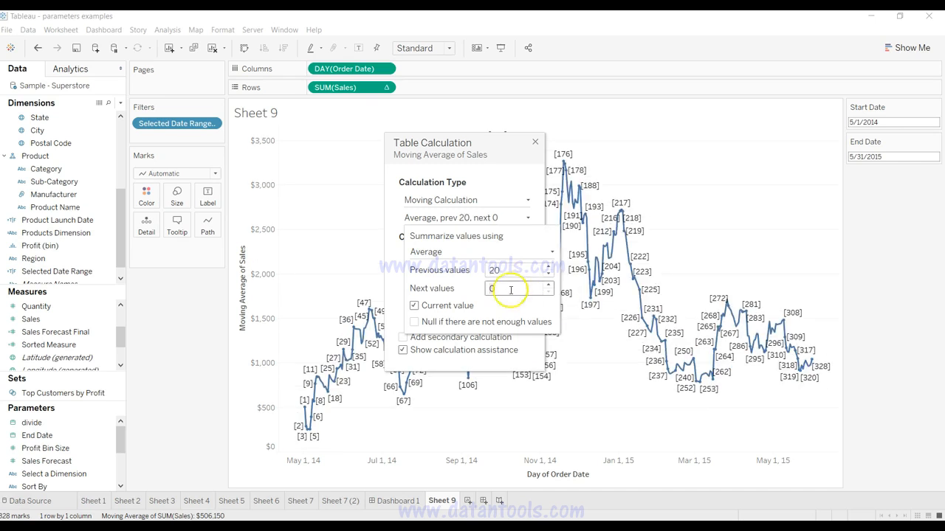
# Step: Turn off calculation assistance for the moving average and close the table calculation settings
pyautogui.moveTo(584, 272)
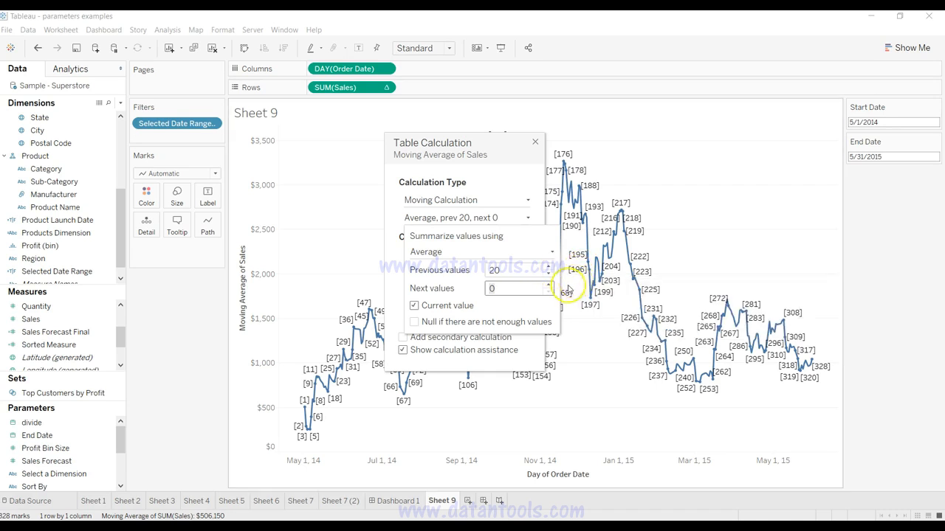
pyautogui.click(505, 272)
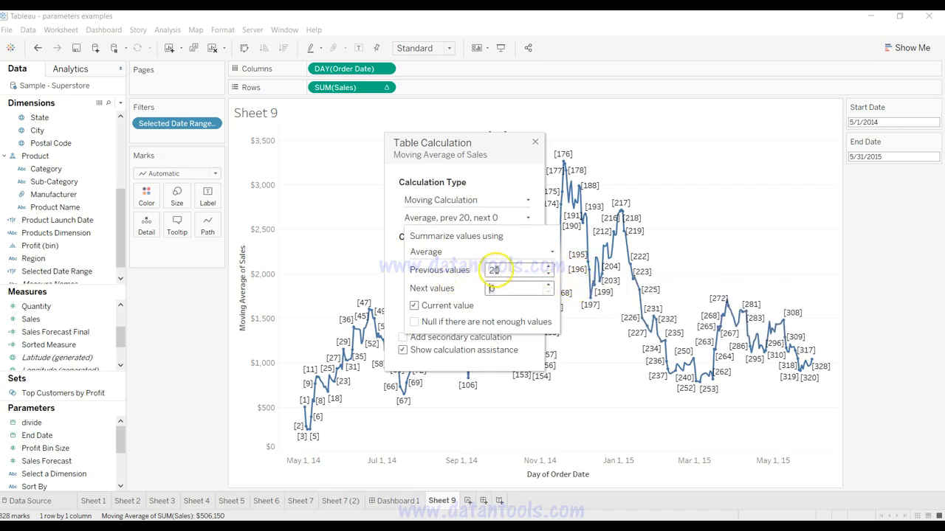
pyautogui.click(467, 183)
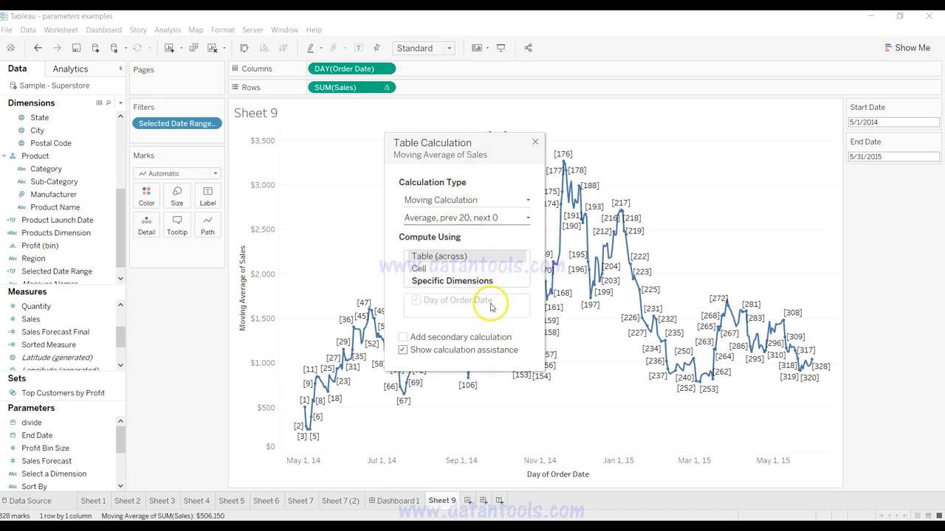
pyautogui.click(499, 351)
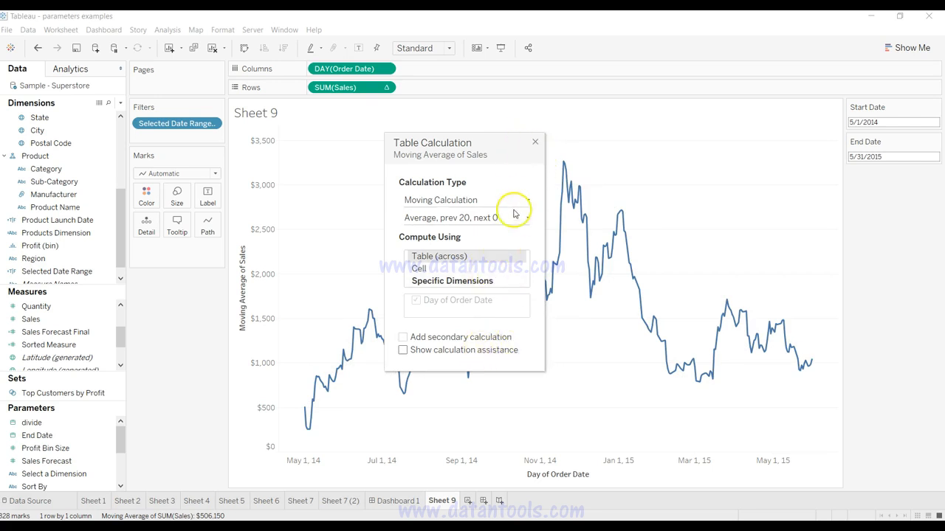
pyautogui.click(535, 141)
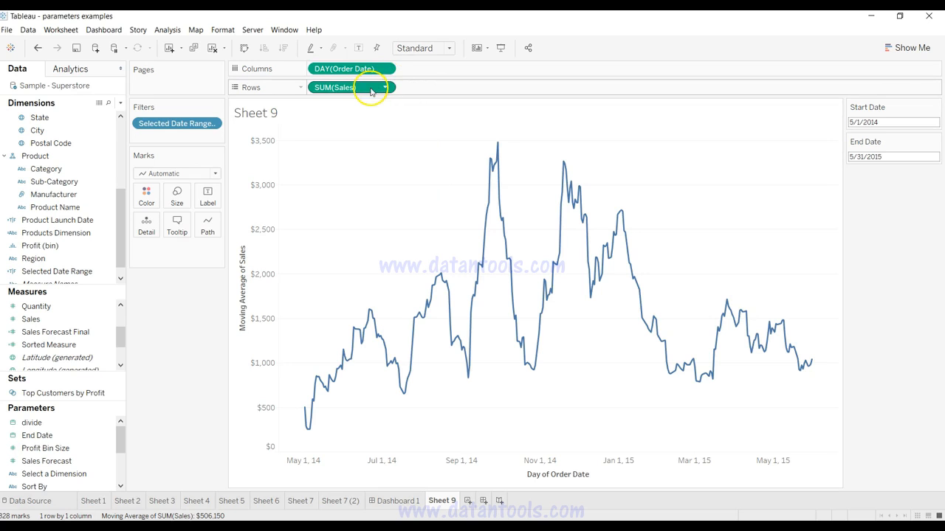
# Step: Save the SUM(Sales) table calculation from Rows as a new measure named moving average
pyautogui.moveTo(371, 90); pyautogui.dragTo(378, 87)
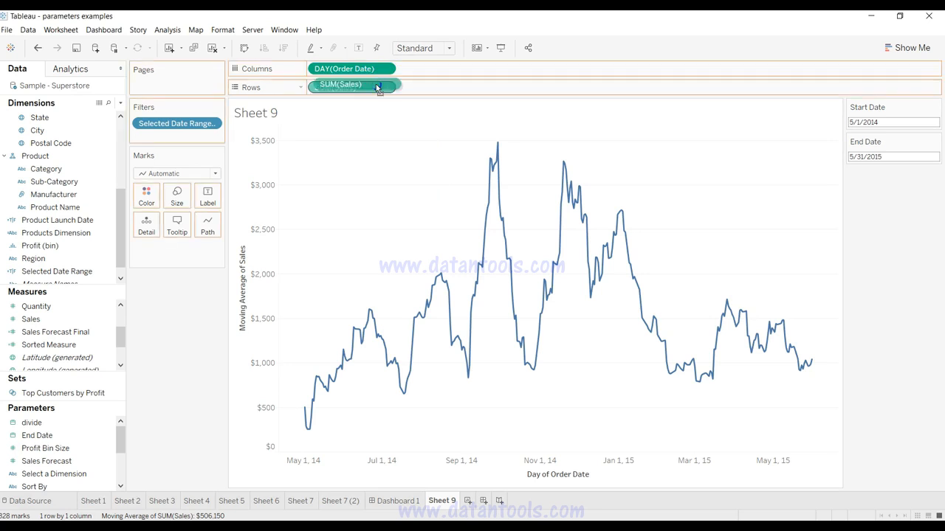
pyautogui.moveTo(377, 87); pyautogui.dragTo(82, 327)
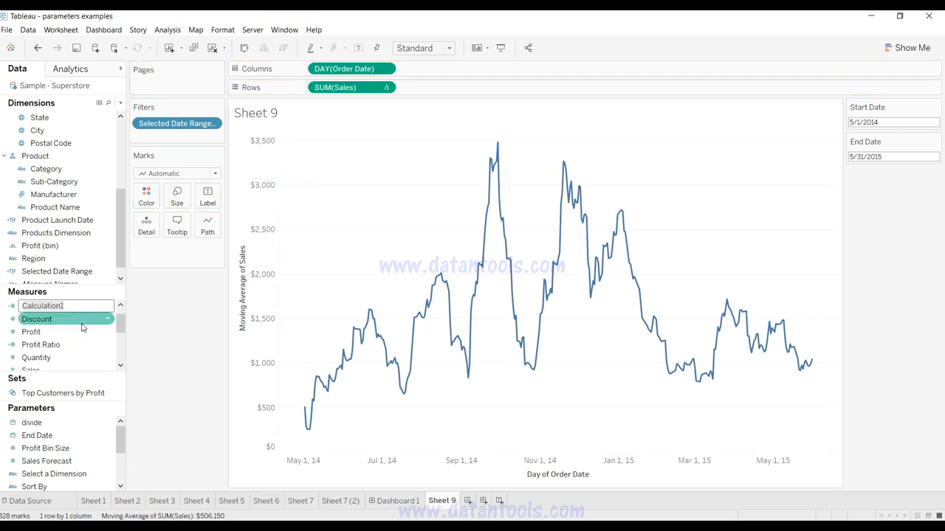
pyautogui.write('moving average')
pyautogui.press('Return')
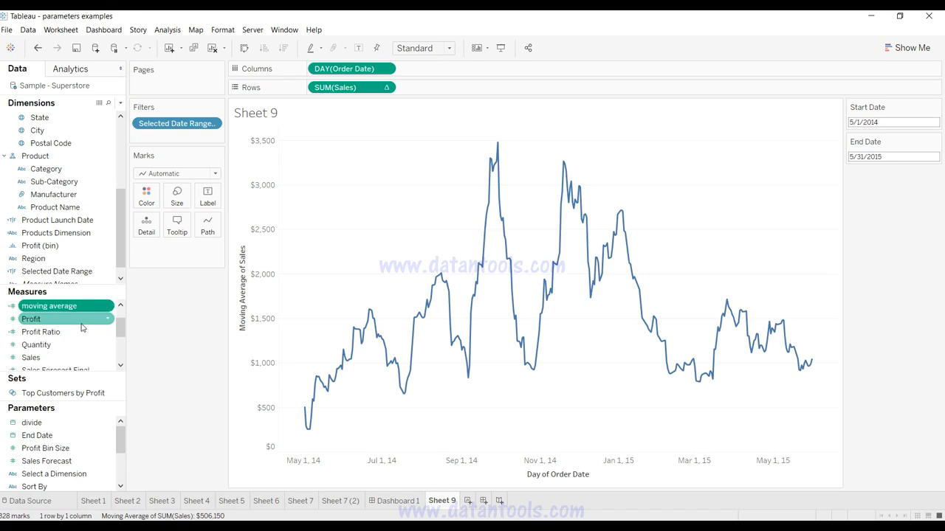
# Step: Open the moving average measure's formula, examine the WINDOW_AVG expression, start and end arguments, and close it unchanged
pyautogui.rightClick(107, 306)
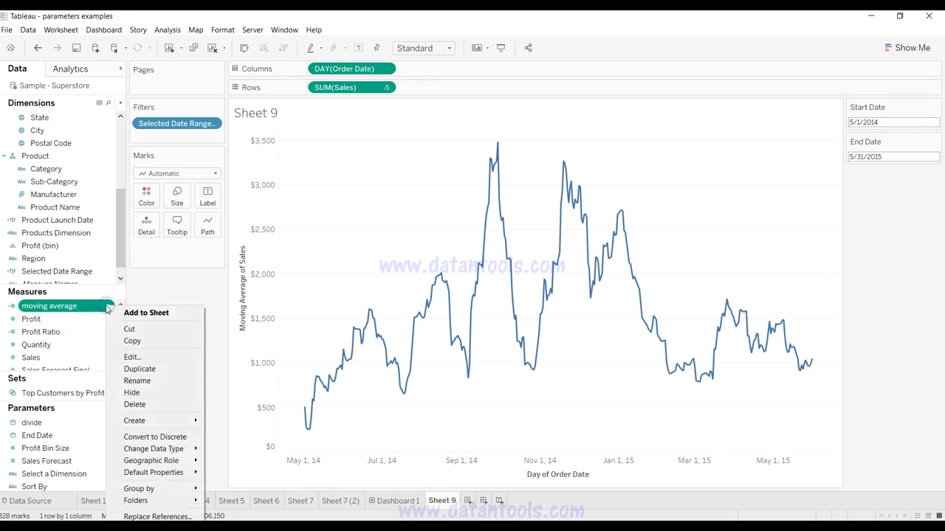
pyautogui.click(135, 357)
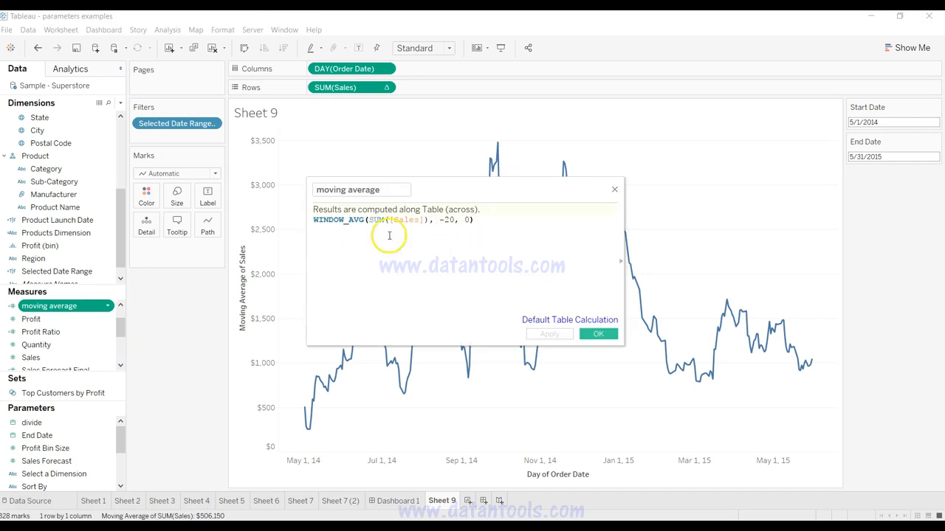
pyautogui.moveTo(333, 220); pyautogui.dragTo(412, 219)
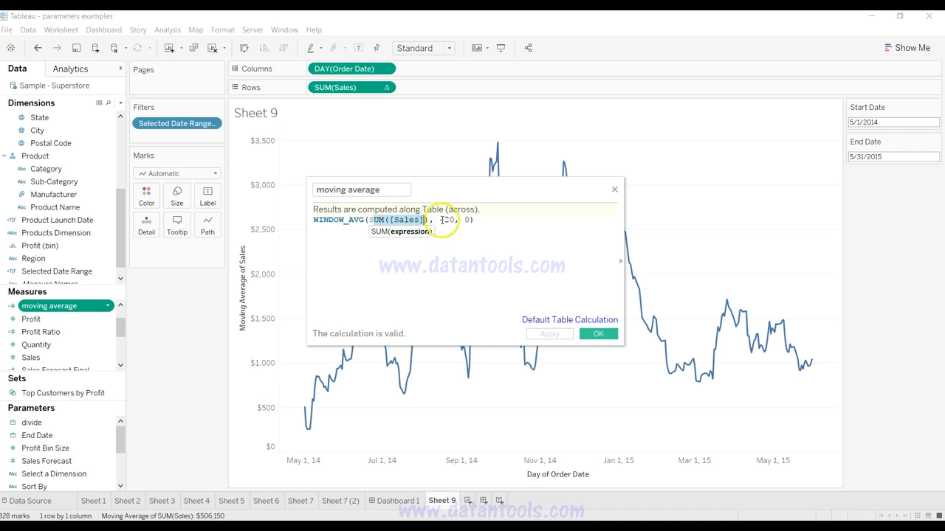
pyautogui.click(446, 220)
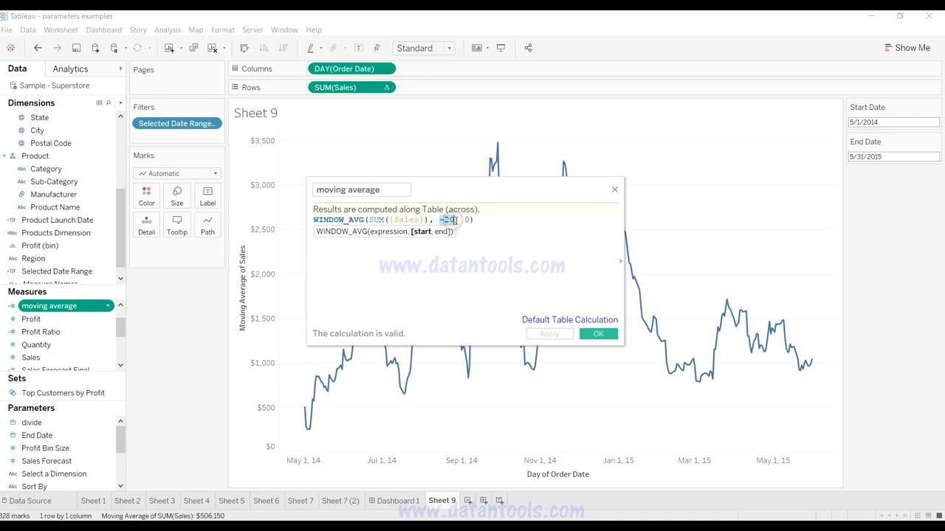
pyautogui.click(466, 220)
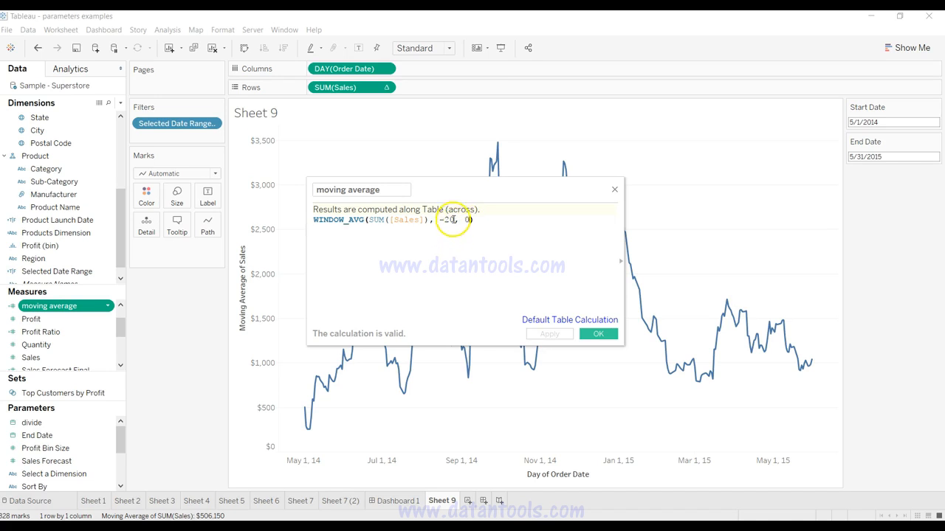
pyautogui.click(452, 220)
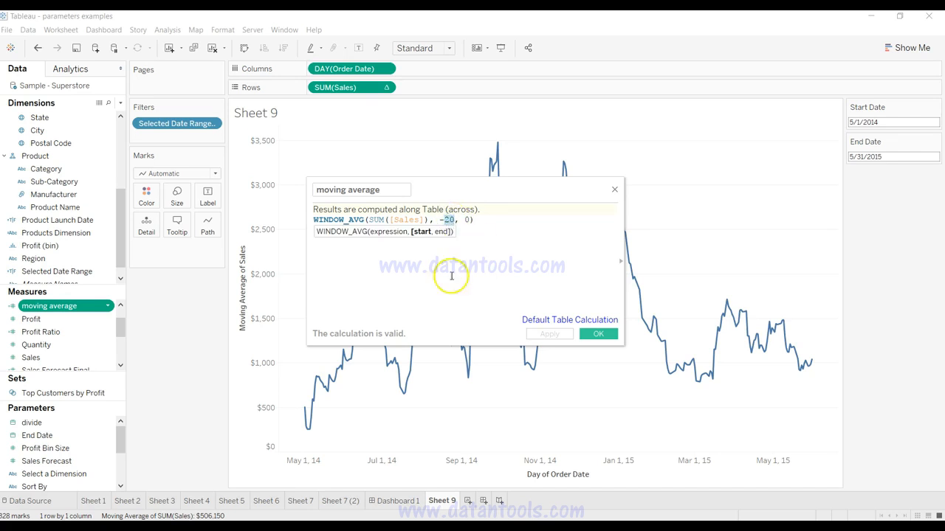
pyautogui.click(613, 192)
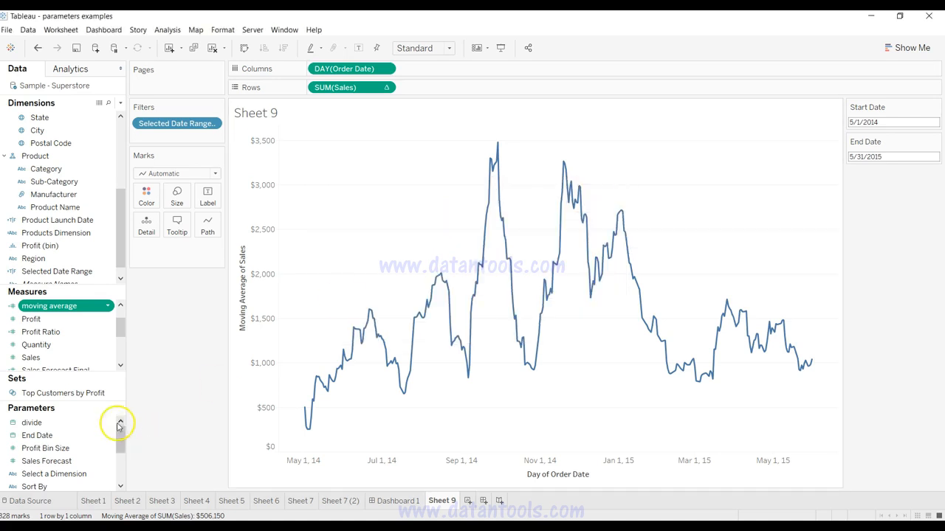
# Step: Start a new parameter and name it moving avg range
pyautogui.click(121, 103)
pyautogui.click(110, 127)
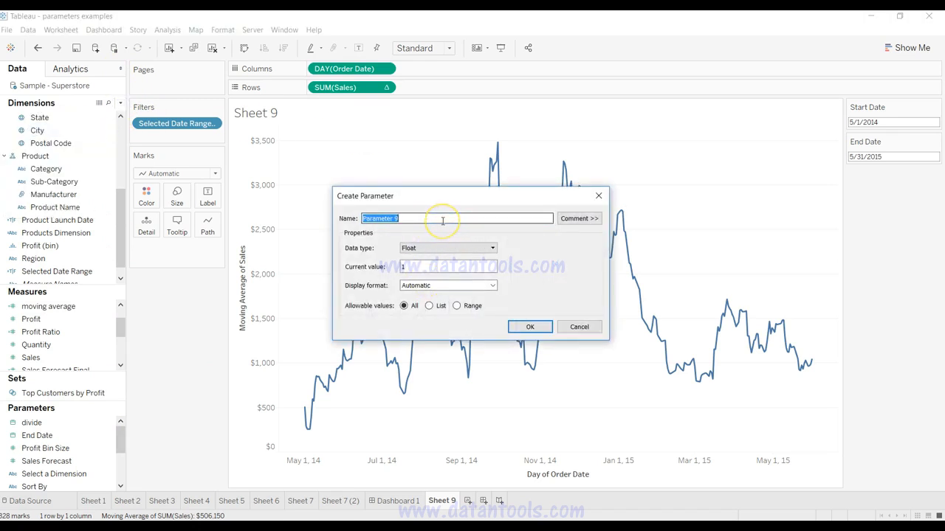
pyautogui.moveTo(442, 221); pyautogui.dragTo(424, 219)
pyautogui.write('moving avg range')
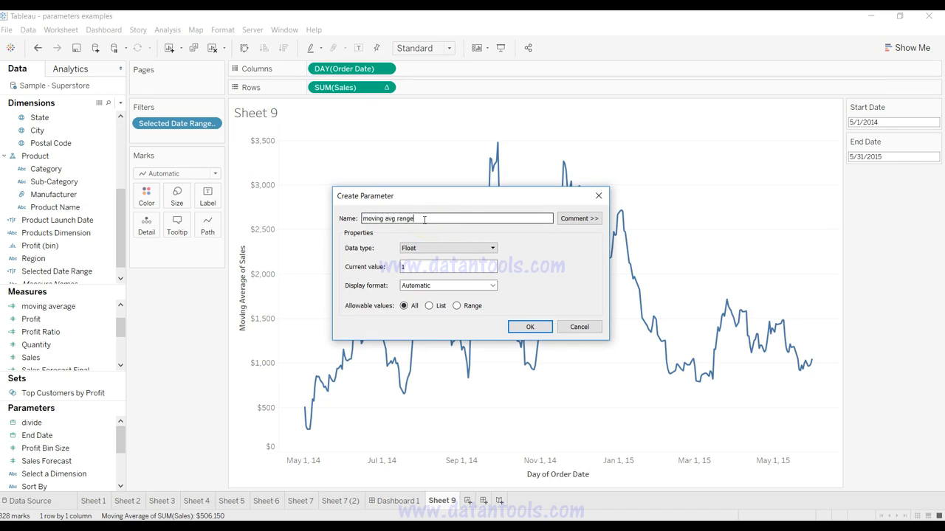
# Step: Restrict the moving avg range parameter to a range with minimum 2 and maximum 500, and create it
pyautogui.click(456, 306)
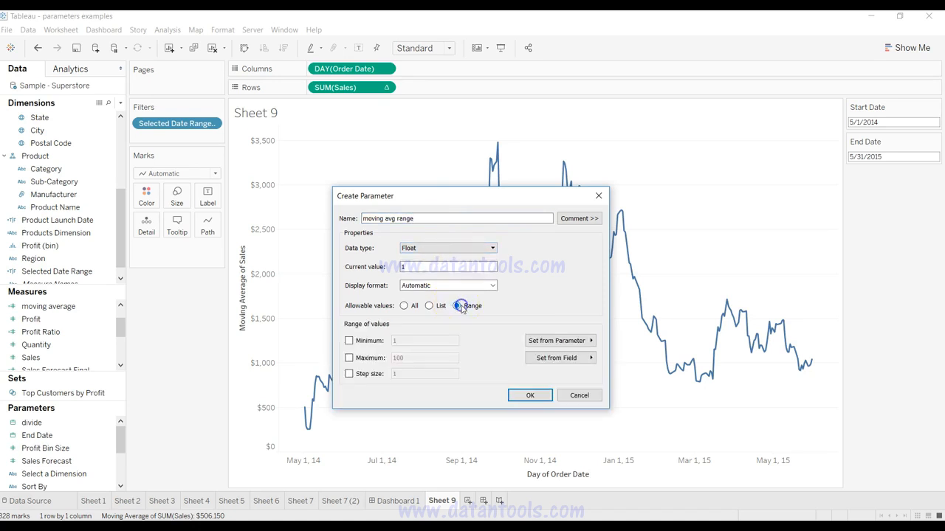
pyautogui.click(371, 341)
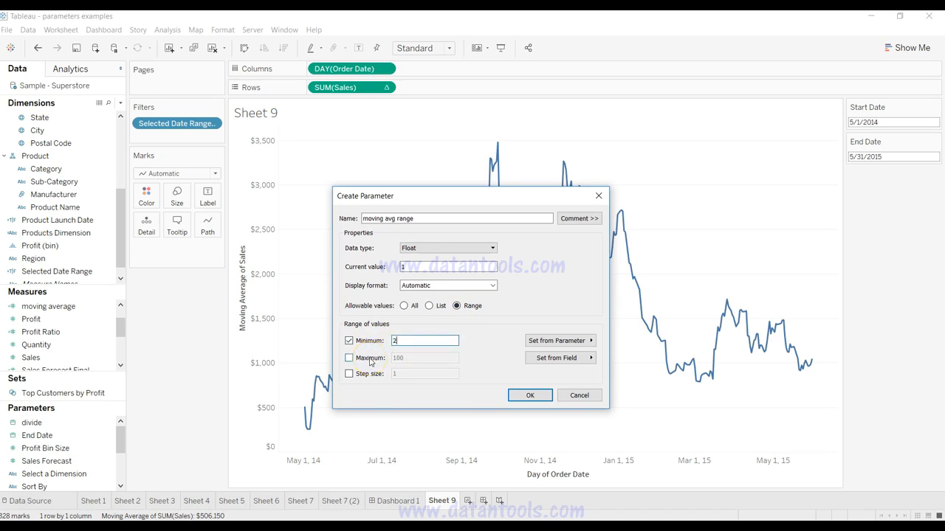
pyautogui.click(371, 361)
pyautogui.click(415, 360)
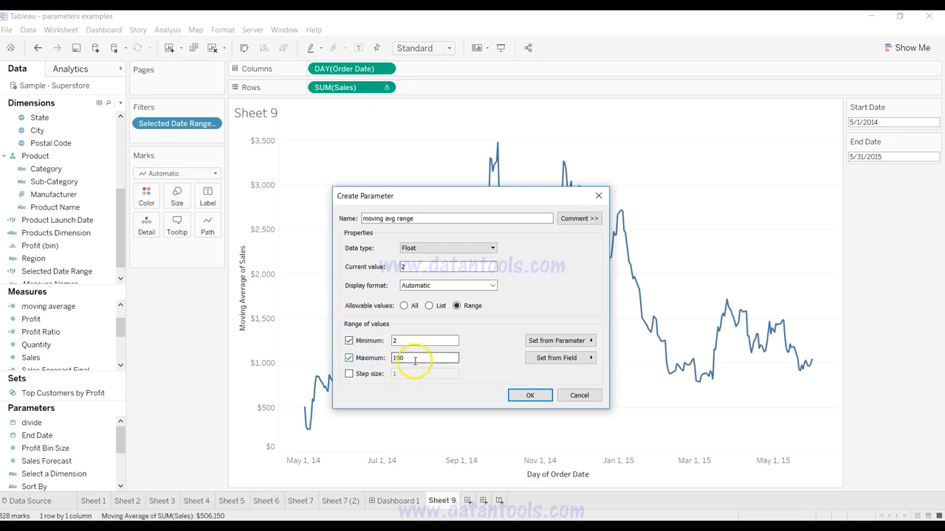
pyautogui.doubleClick(413, 360)
pyautogui.write('500')
pyautogui.click(528, 395)
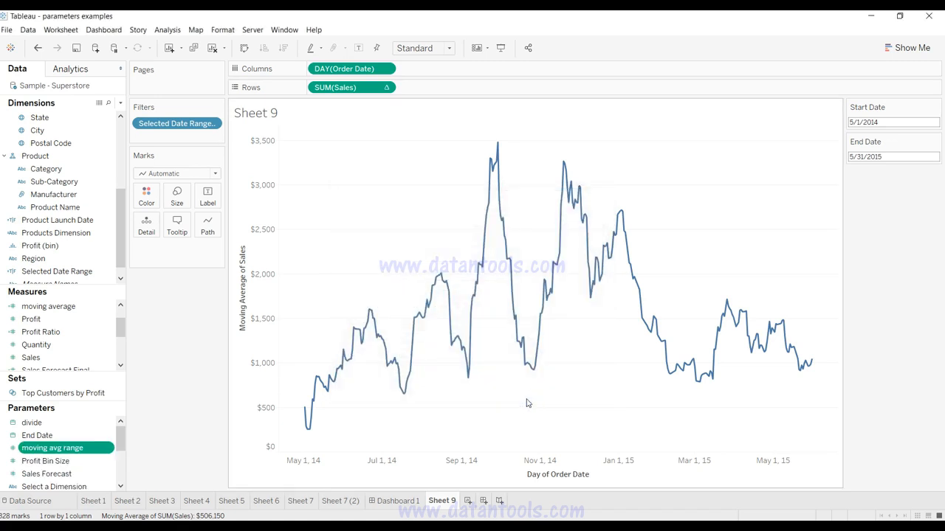
# Step: Show the parameter control for moving avg range on the sheet and set its value to about 30.4
pyautogui.click(103, 448)
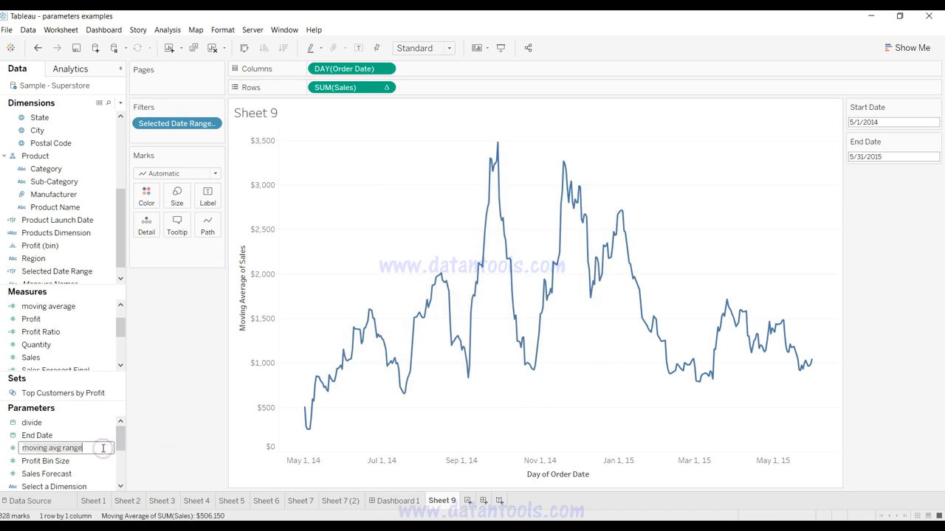
pyautogui.click(15, 448)
pyautogui.click(108, 448)
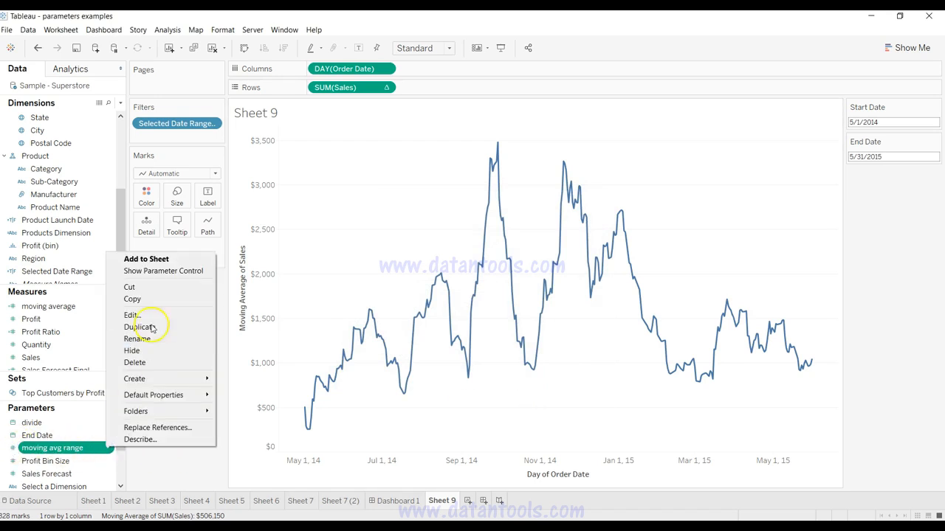
pyautogui.click(167, 271)
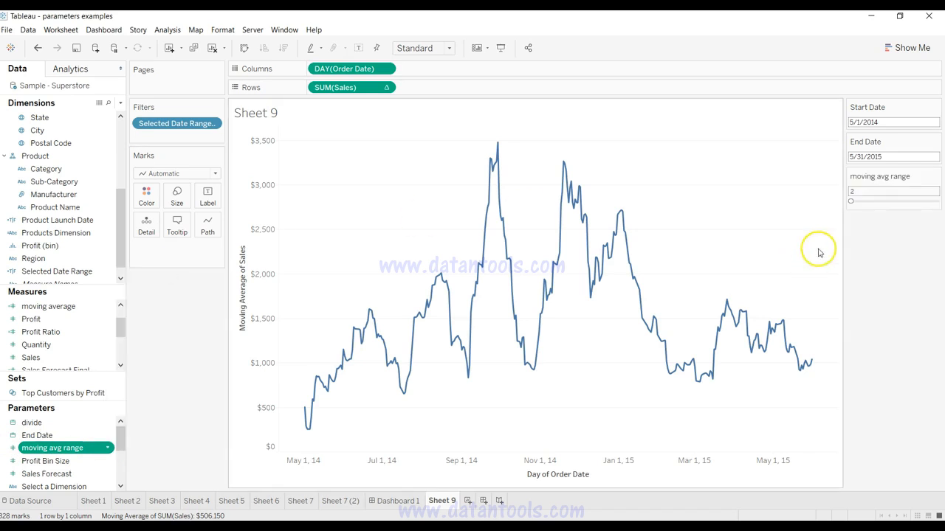
pyautogui.moveTo(852, 204); pyautogui.dragTo(856, 203)
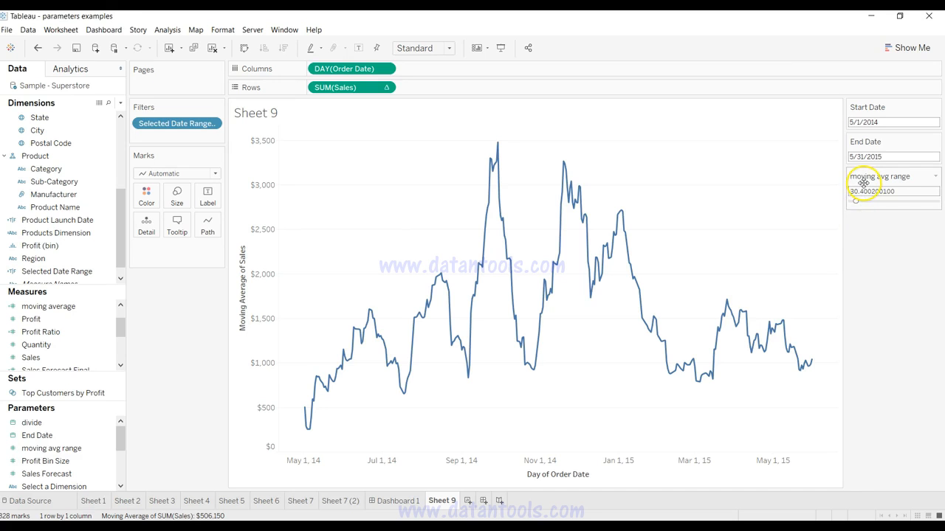
# Step: Change the moving avg range parameter's data type to Integer and set its value to 56
pyautogui.rightClick(106, 448)
pyautogui.click(142, 316)
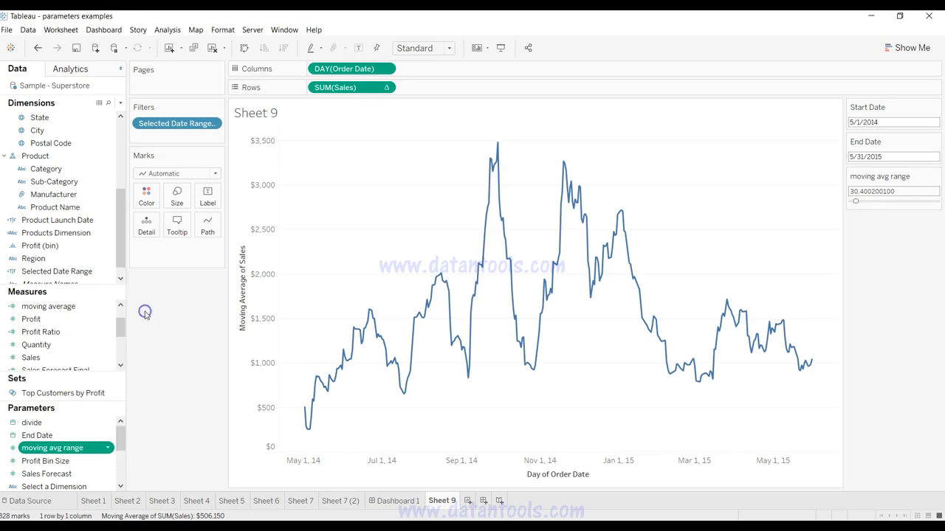
pyautogui.click(470, 215)
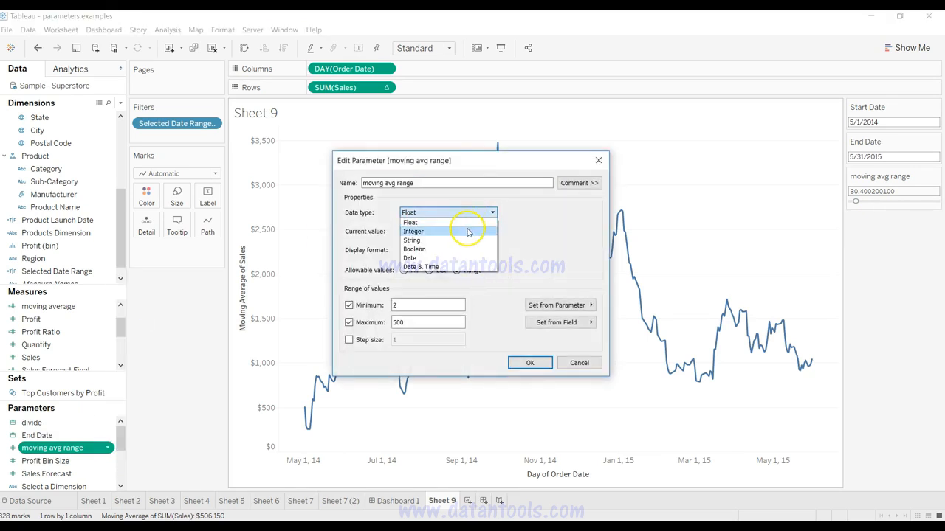
pyautogui.click(470, 230)
pyautogui.click(529, 364)
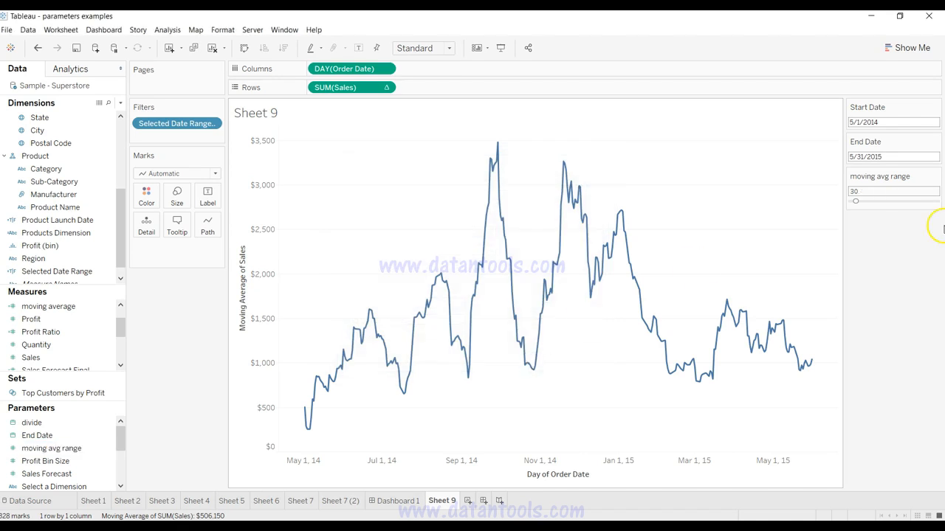
pyautogui.moveTo(855, 201); pyautogui.dragTo(860, 202)
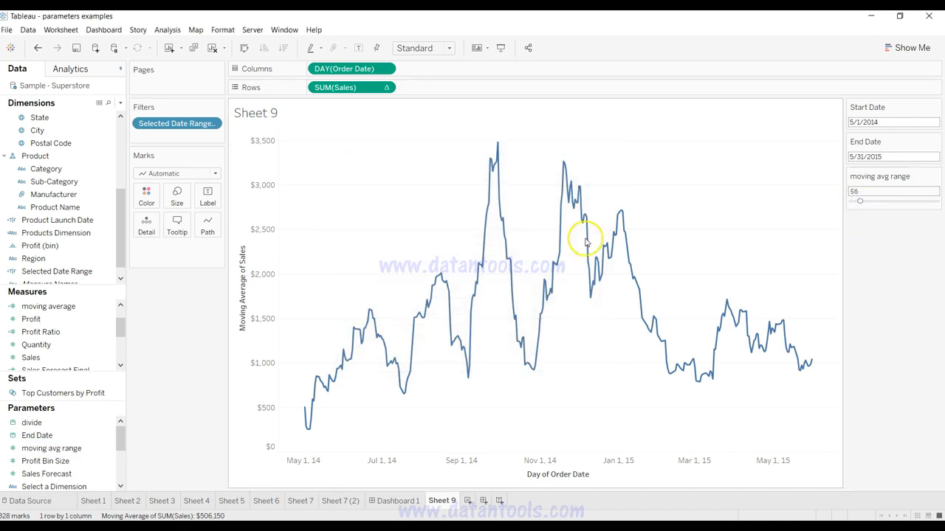
# Step: Replace the fixed 20 in the moving average formula with [moving avg range], keeping the minus sign, and save the calculation
pyautogui.click(107, 307)
pyautogui.click(108, 307)
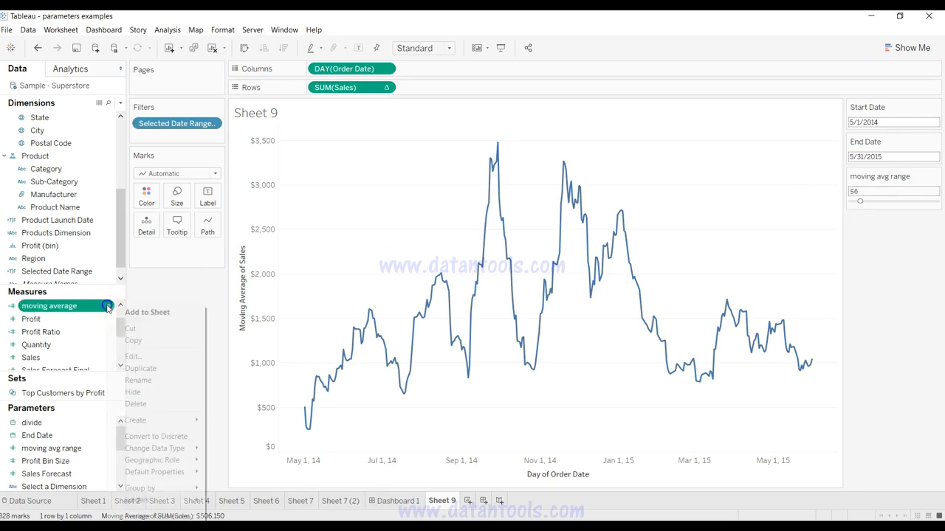
pyautogui.click(135, 355)
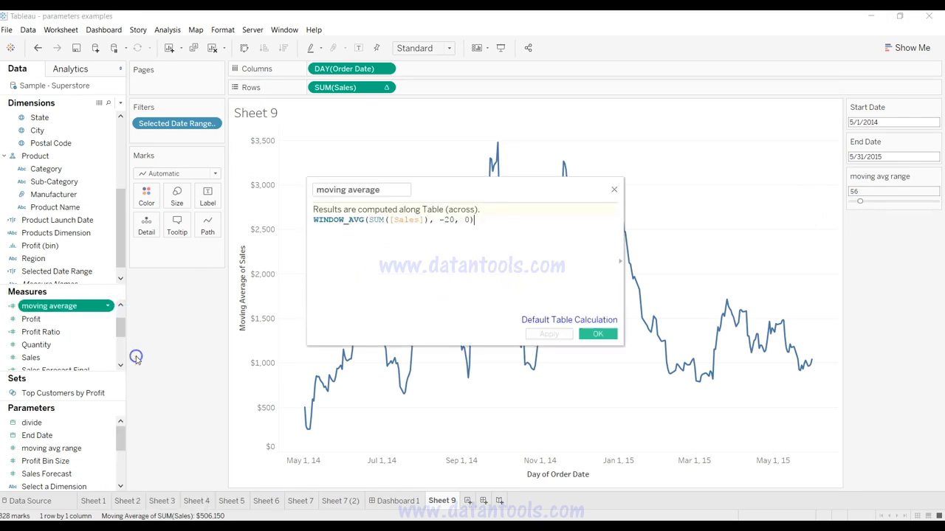
pyautogui.click(448, 221)
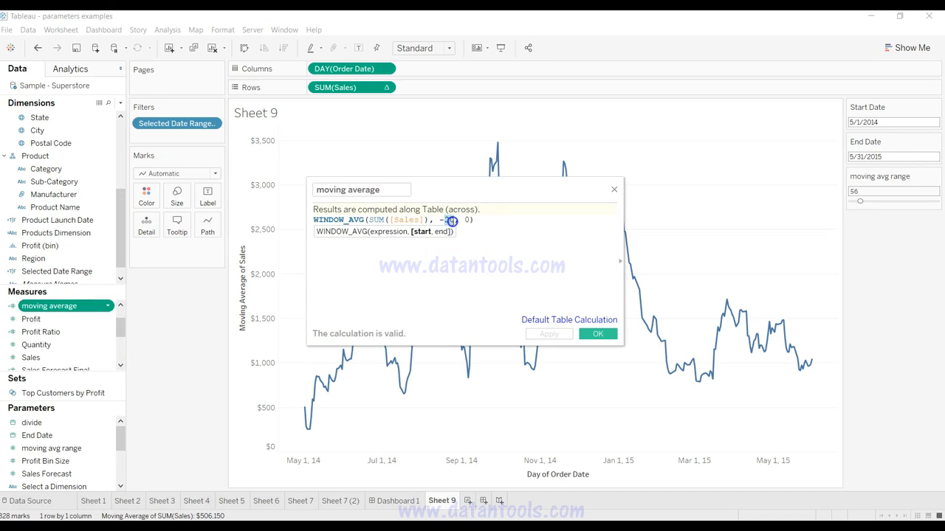
pyautogui.doubleClick(448, 221)
pyautogui.write('[moving avg range]')
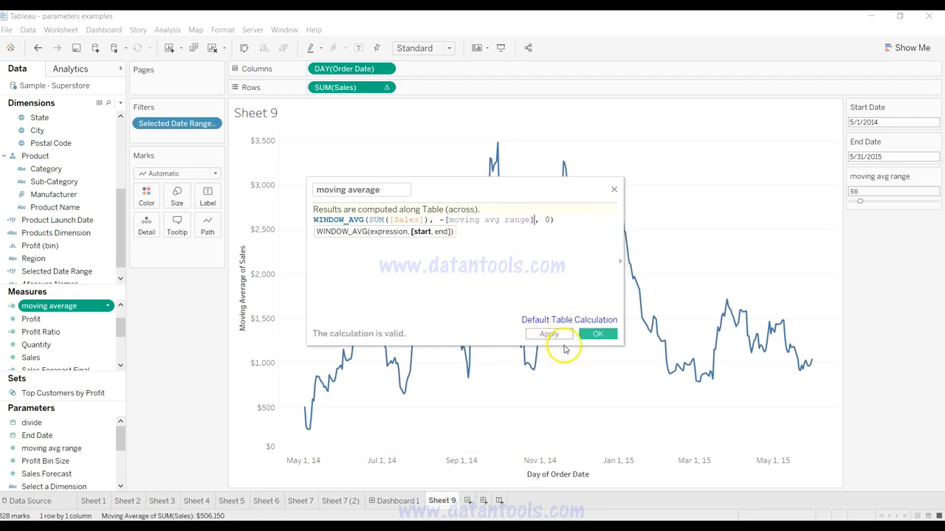
pyautogui.click(549, 333)
pyautogui.click(585, 338)
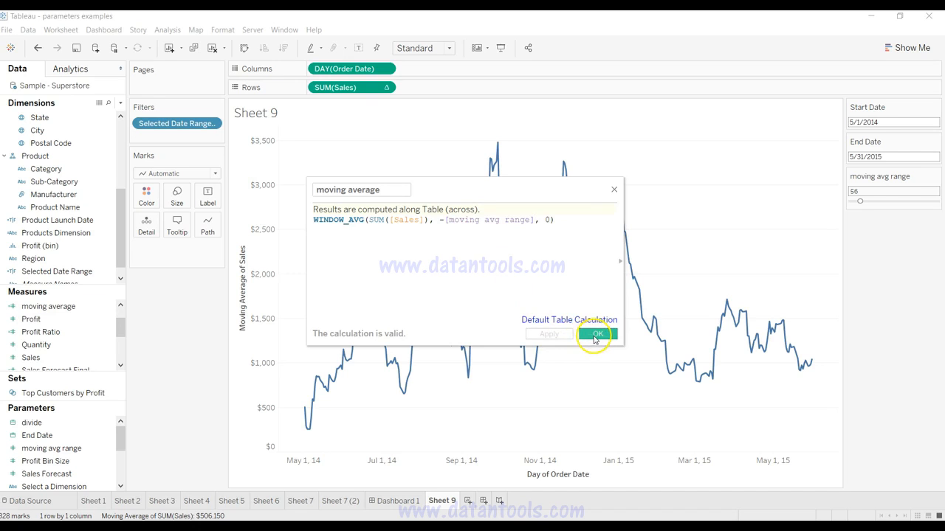
# Step: Set moving avg range to 224 and replace SUM(Sales) on Rows with the moving average measure
pyautogui.moveTo(861, 201); pyautogui.dragTo(890, 203)
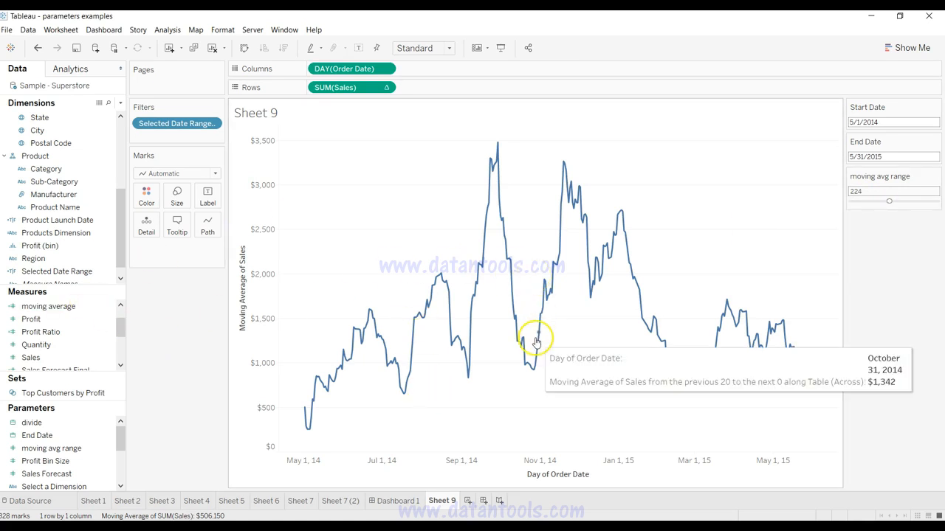
pyautogui.moveTo(341, 89); pyautogui.dragTo(111, 334)
pyautogui.moveTo(76, 307); pyautogui.dragTo(376, 87)
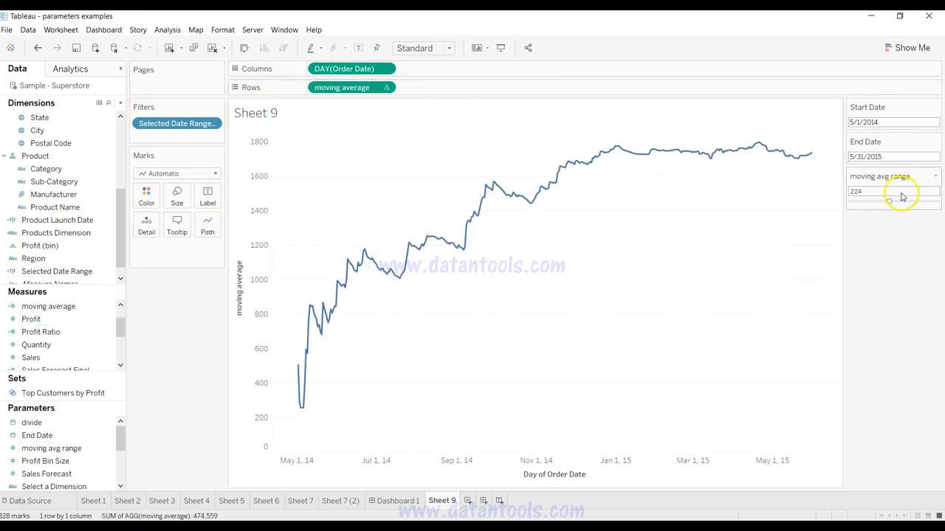
# Step: Test the chart with moving avg range at 343 and set the parameter to 33
pyautogui.moveTo(888, 202); pyautogui.dragTo(910, 201)
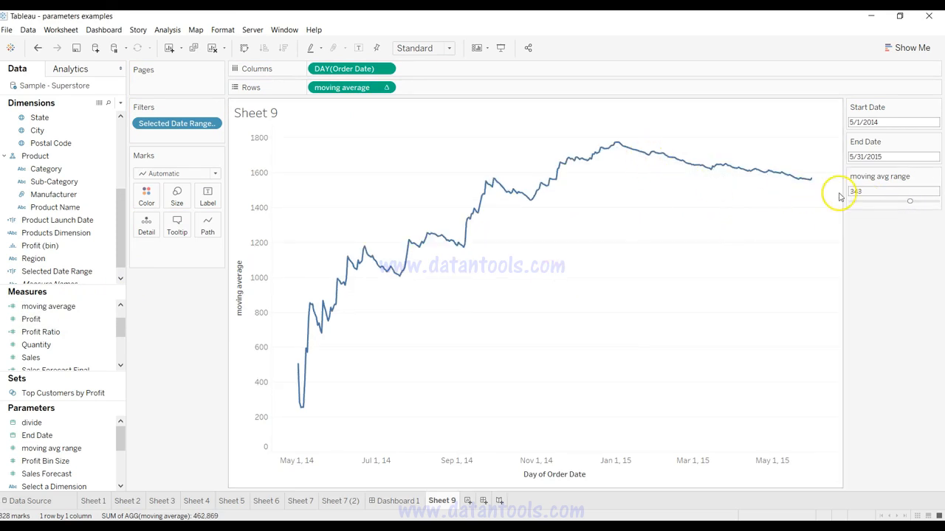
pyautogui.moveTo(910, 204); pyautogui.dragTo(855, 202)
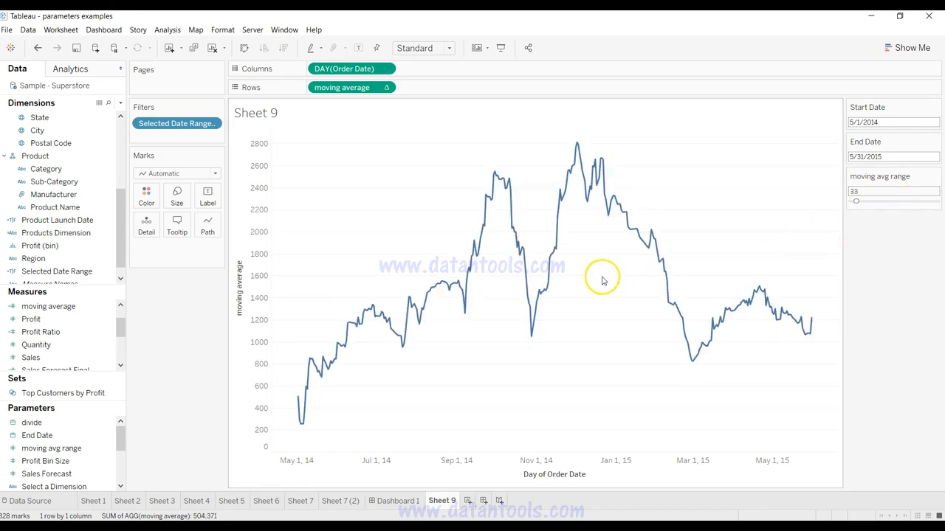
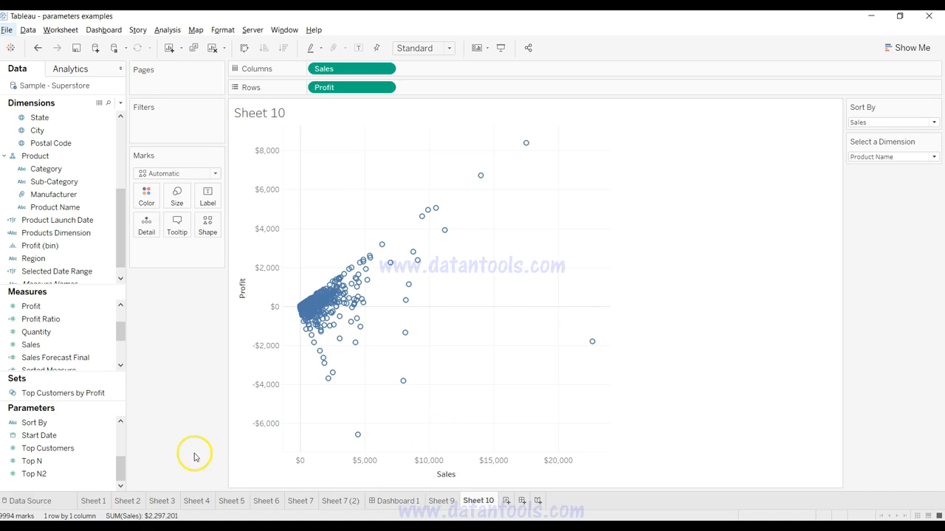
# Step: Check the Sort By parameter's options, keep Sales selected, and remove the Sales field from Columns
pyautogui.click(60, 423)
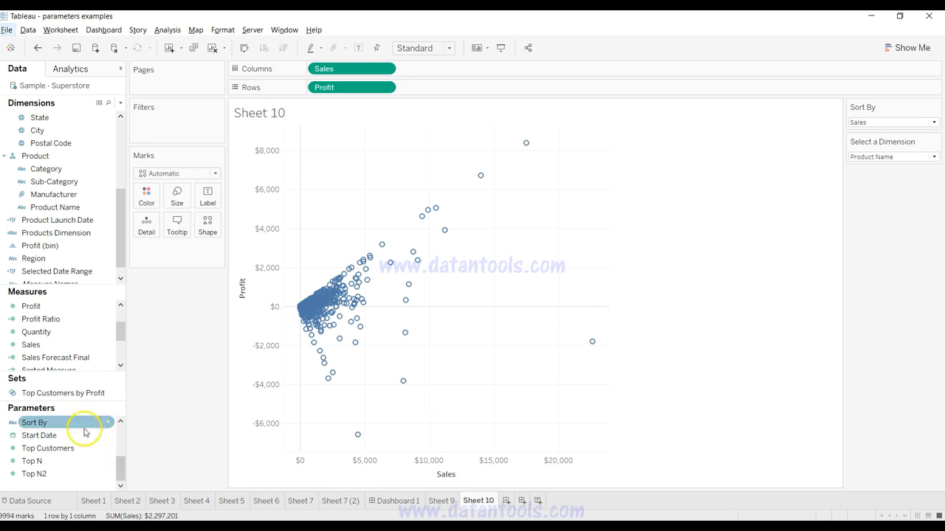
pyautogui.click(864, 130)
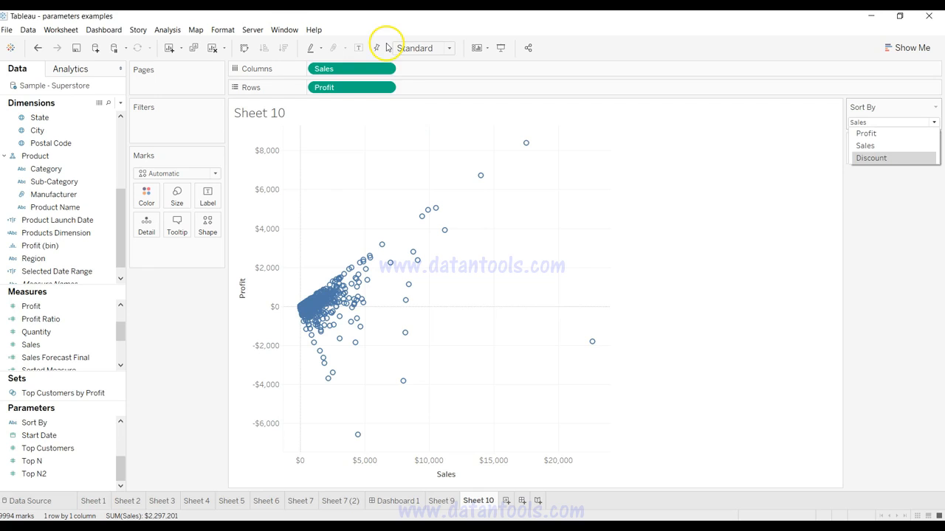
pyautogui.click(886, 146)
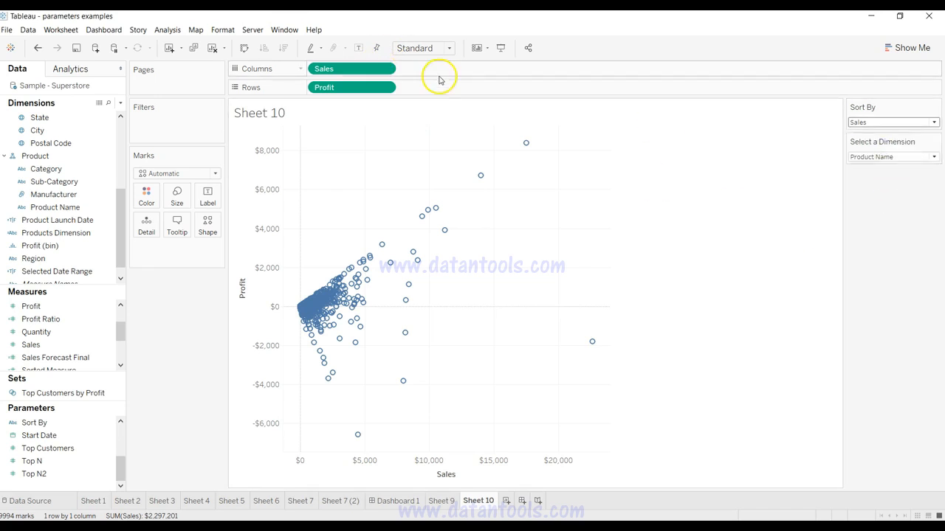
pyautogui.moveTo(369, 68); pyautogui.dragTo(182, 315)
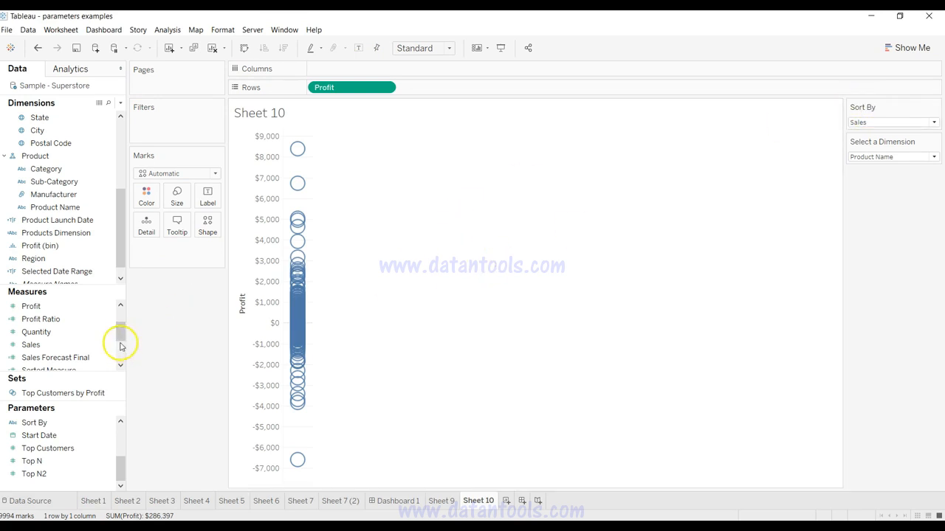
# Step: Examine the Sorted Measure calculation's CASE formula to see how Sort By chooses between Sales, Profit and Discount
pyautogui.click(94, 357)
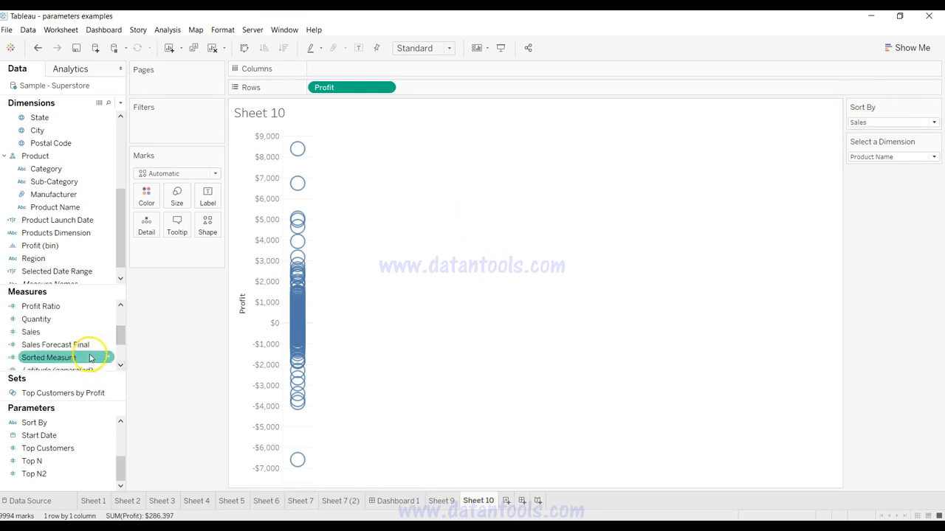
pyautogui.rightClick(107, 358)
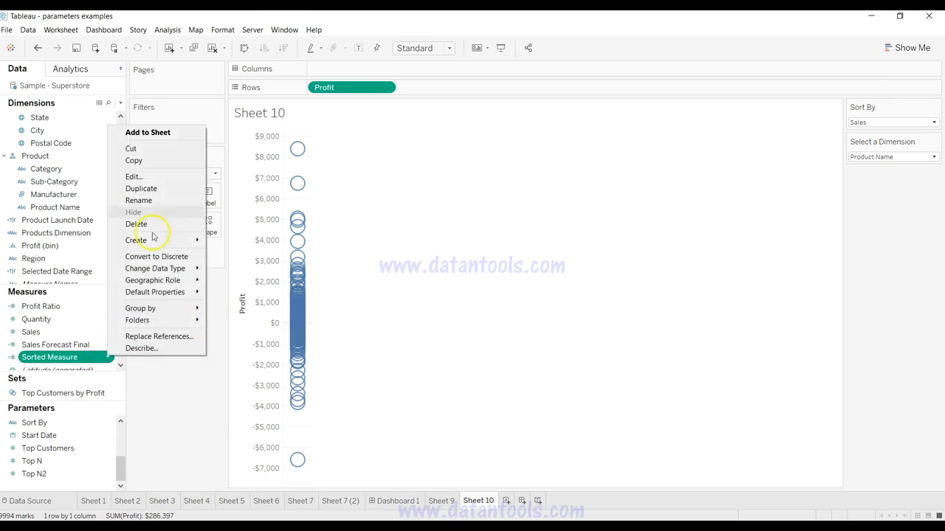
pyautogui.click(164, 178)
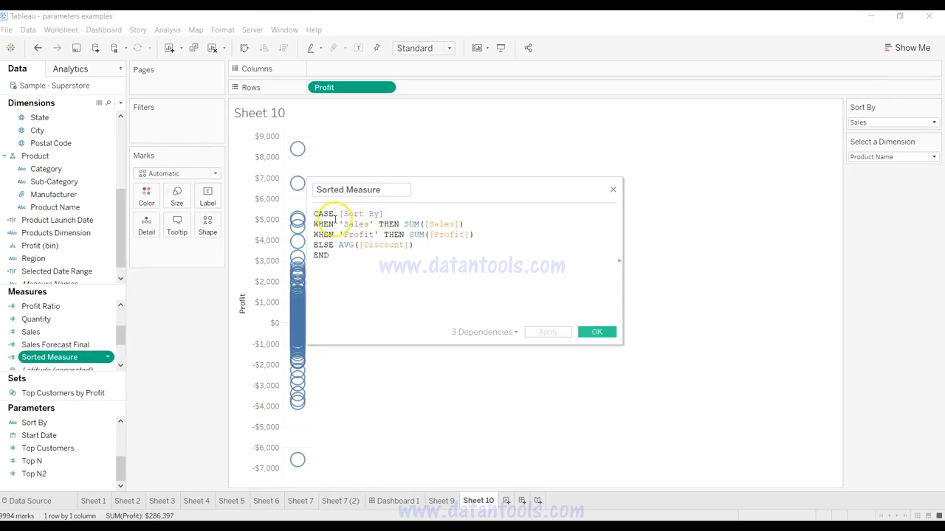
pyautogui.moveTo(314, 213); pyautogui.dragTo(373, 214)
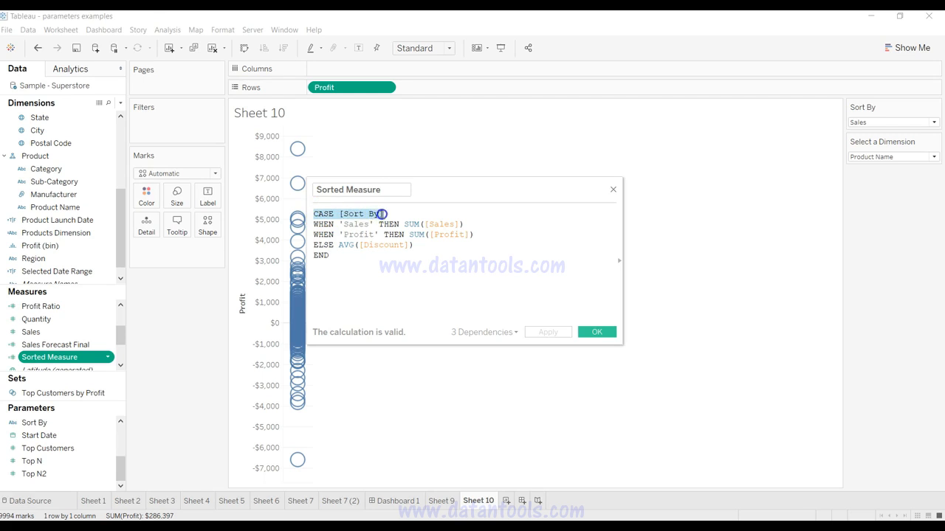
pyautogui.click(360, 215)
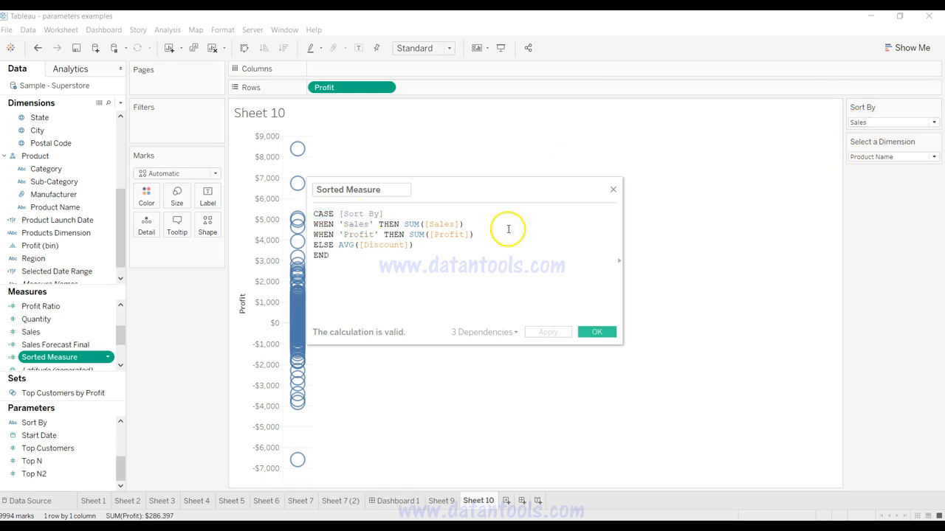
pyautogui.click(354, 225)
pyautogui.click(350, 235)
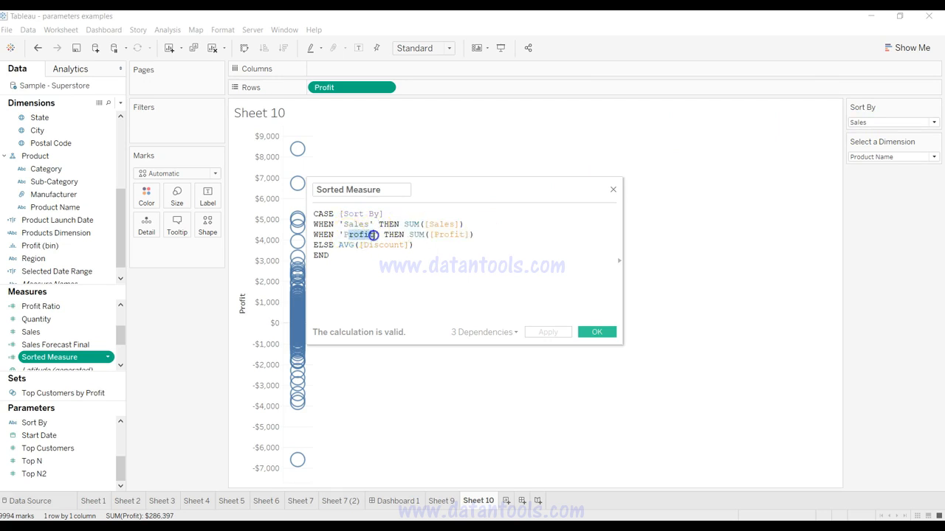
pyautogui.moveTo(409, 234); pyautogui.dragTo(482, 235)
pyautogui.moveTo(338, 245); pyautogui.dragTo(429, 246)
pyautogui.click(429, 247)
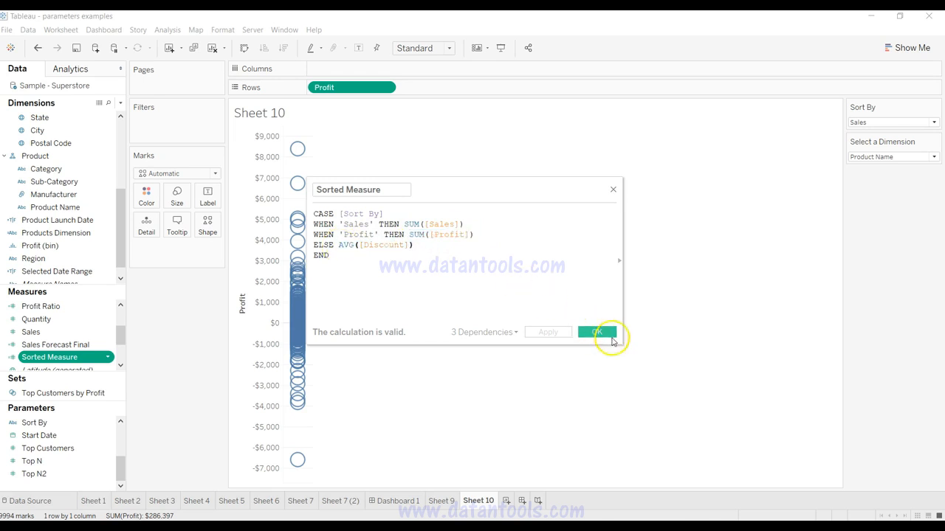
pyautogui.click(597, 333)
# Step: Place Sorted Measure on Columns and set the Sort By parameter to Discount
pyautogui.moveTo(67, 357); pyautogui.dragTo(390, 68)
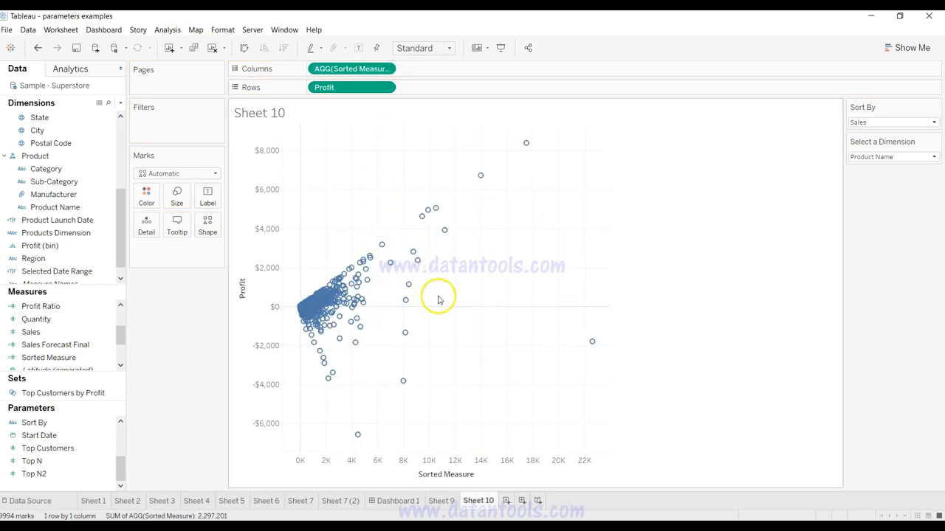
pyautogui.click(935, 123)
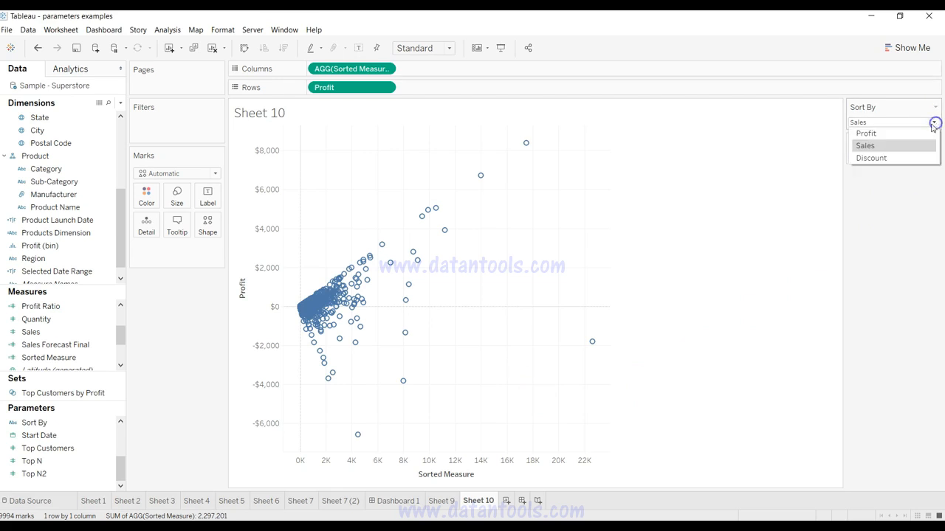
pyautogui.click(915, 159)
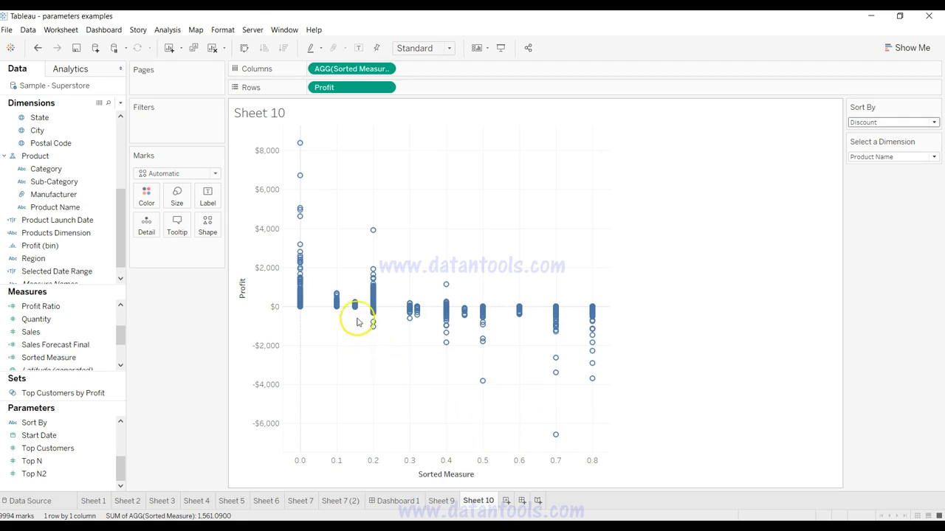
pyautogui.moveTo(407, 314)
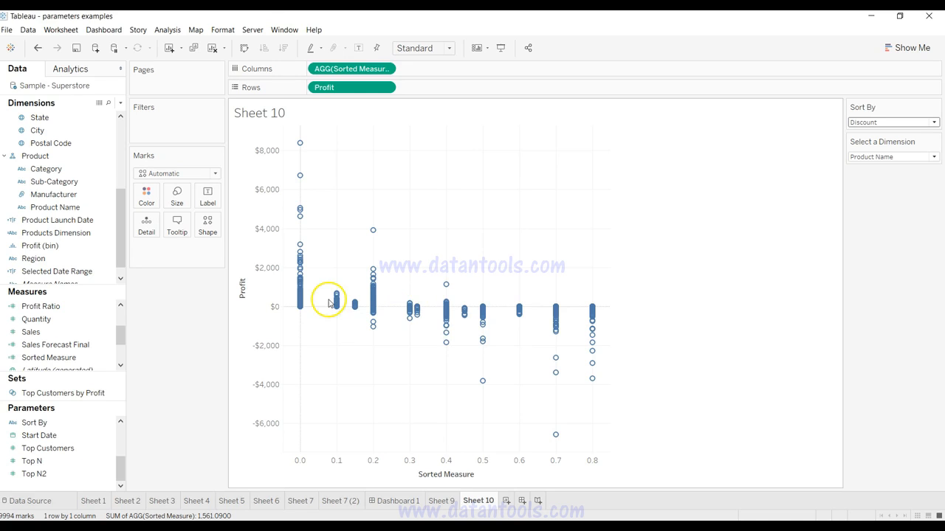
pyautogui.moveTo(293, 313)
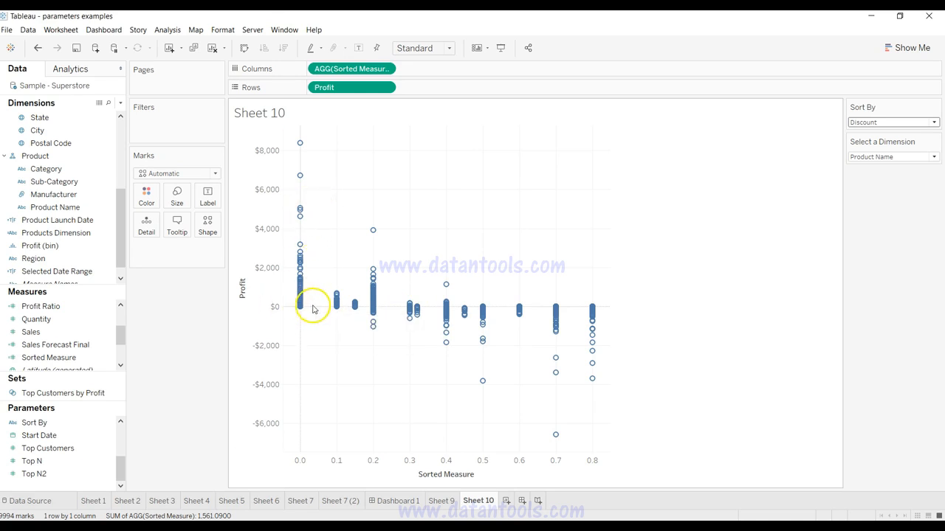
pyautogui.moveTo(303, 294)
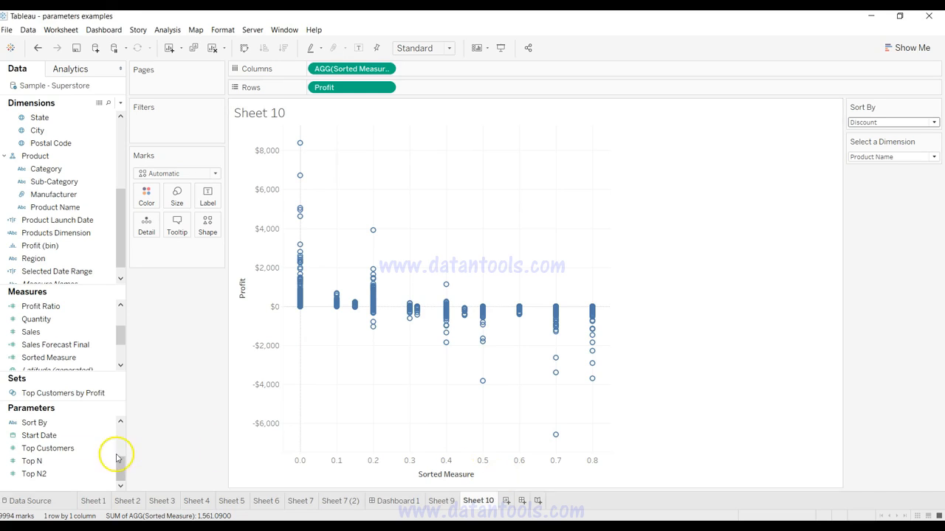
# Step: Duplicate the Sort By parameter and name the copy Y
pyautogui.click(107, 424)
pyautogui.click(107, 424)
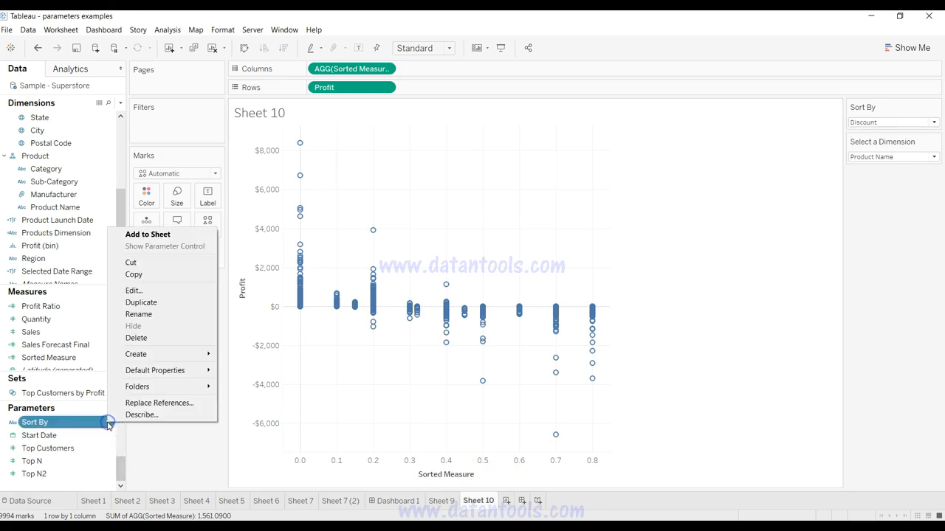
pyautogui.click(153, 307)
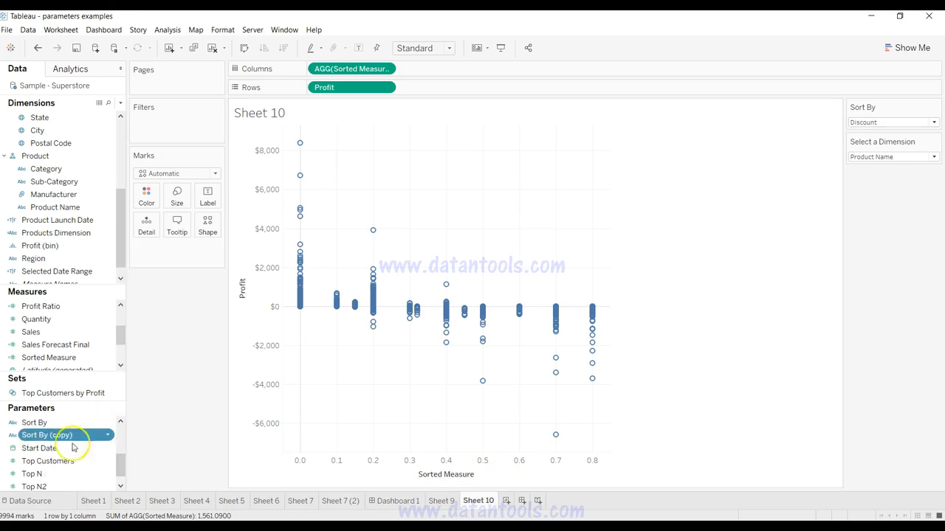
pyautogui.write('Y')
pyautogui.press('Return')
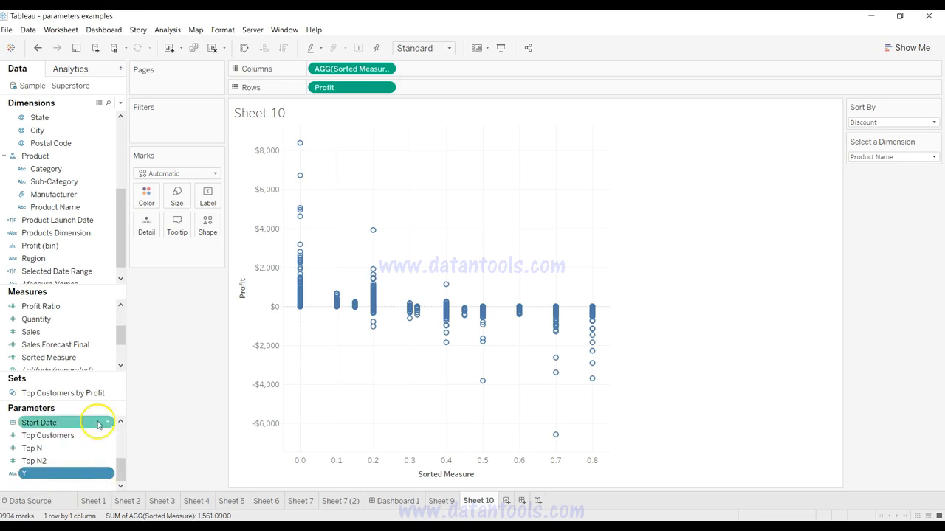
# Step: Duplicate Sorted Measure as yaxis and replace Profit on Rows with this new measure
pyautogui.click(105, 358)
pyautogui.click(138, 193)
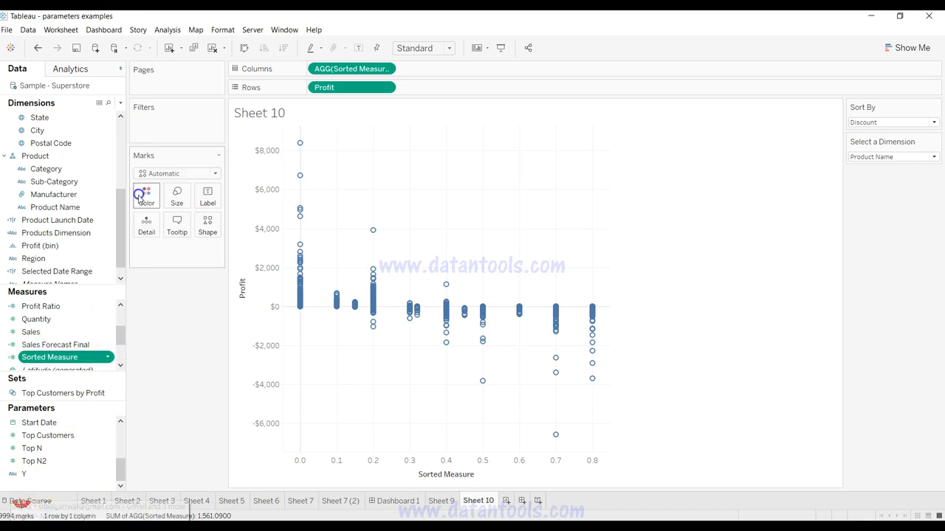
pyautogui.click(95, 360)
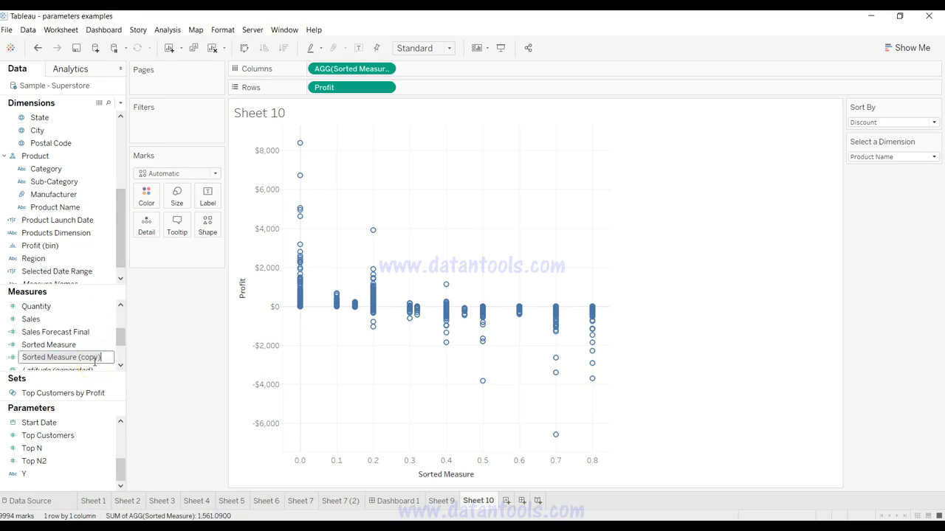
pyautogui.write('yaxis')
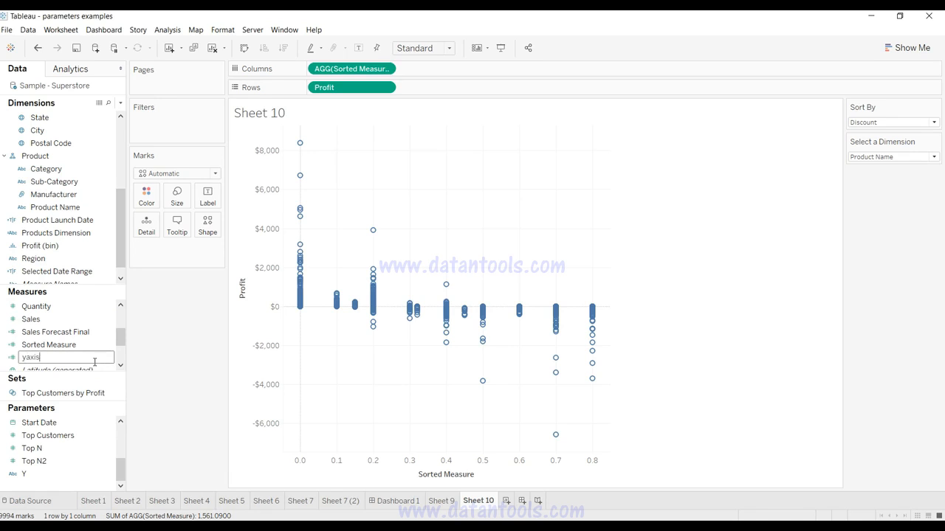
pyautogui.press('Return')
pyautogui.moveTo(342, 88); pyautogui.dragTo(70, 332)
pyautogui.moveTo(31, 357); pyautogui.dragTo(369, 92)
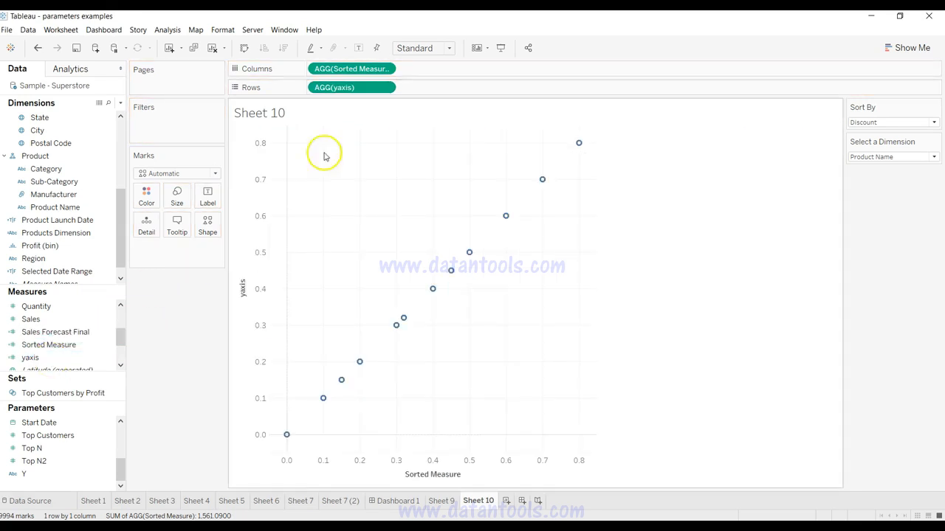
# Step: Show the parameter control for Y and set Y to Profit
pyautogui.click(107, 478)
pyautogui.click(107, 475)
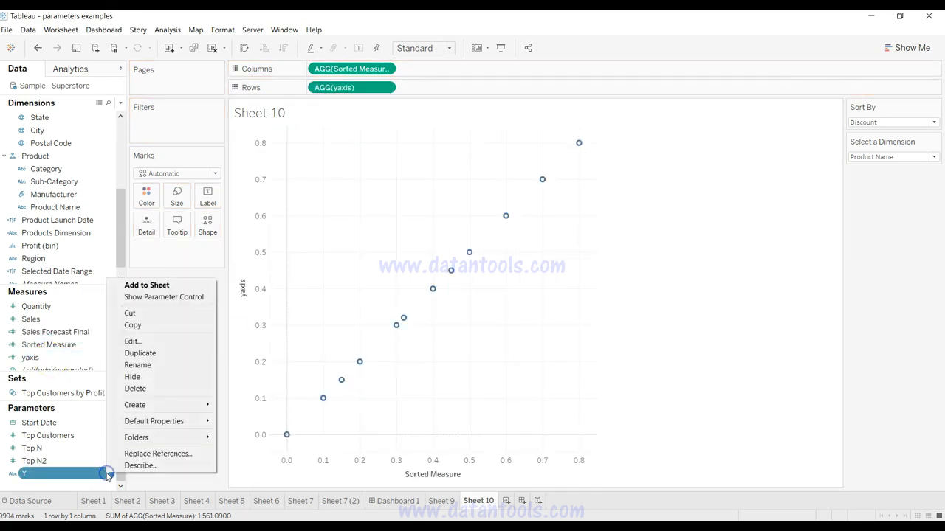
pyautogui.click(185, 297)
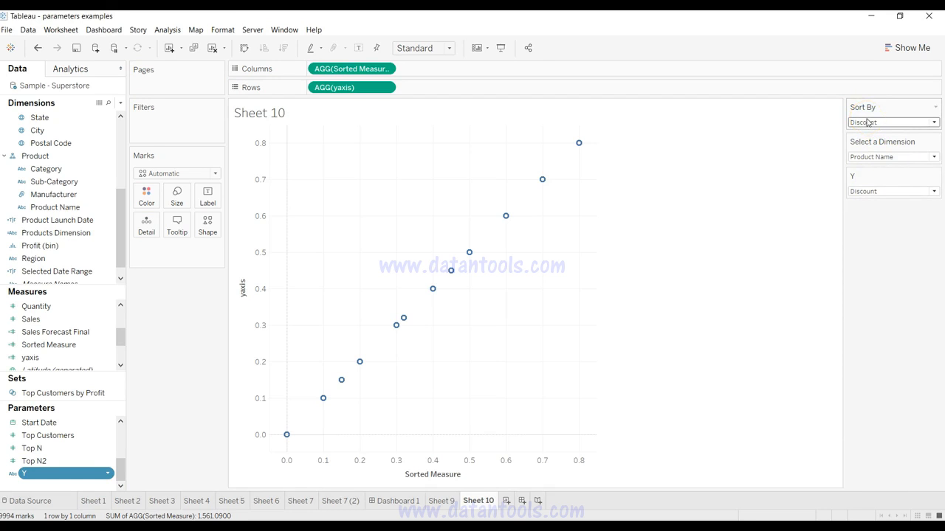
pyautogui.click(884, 193)
pyautogui.click(883, 204)
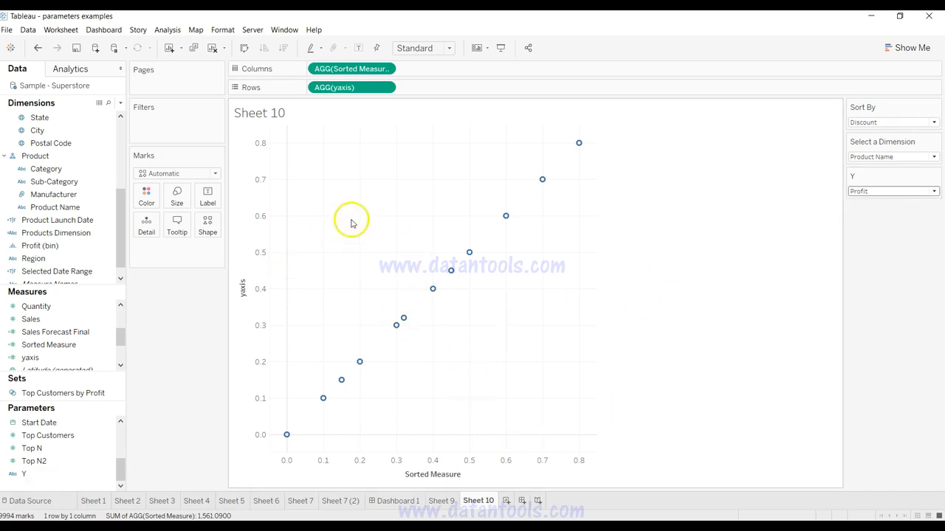
pyautogui.moveTo(402, 320)
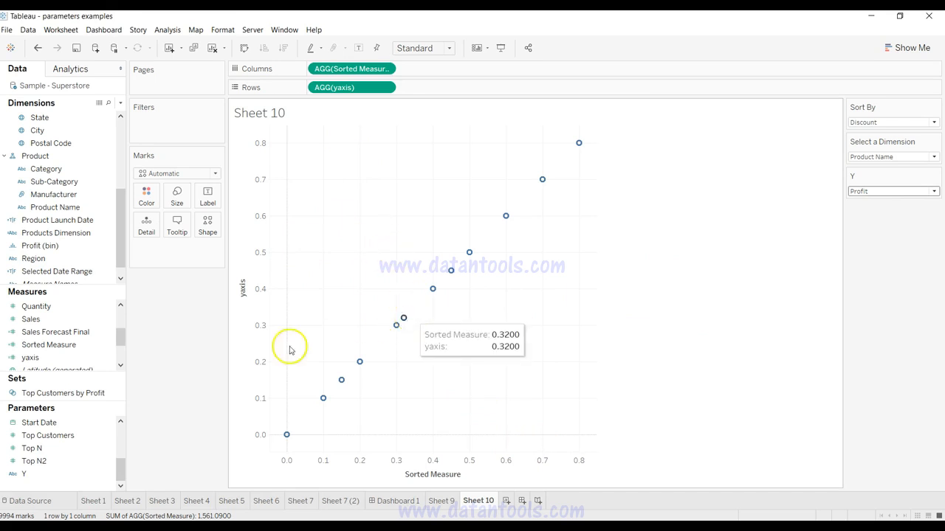
# Step: Replace [Sort By] with [Y] in the yaxis calculation's CASE expression, then apply and save it
pyautogui.click(109, 358)
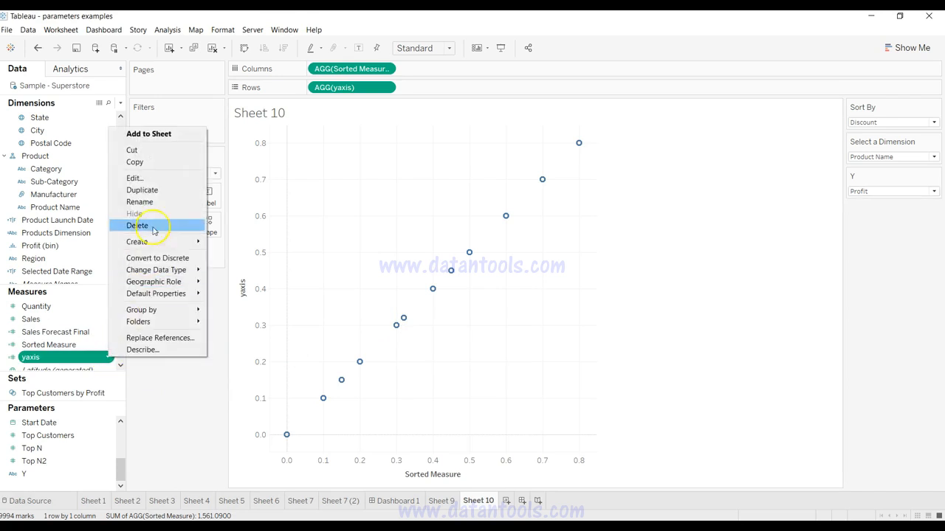
pyautogui.click(162, 178)
pyautogui.moveTo(339, 214); pyautogui.dragTo(370, 214)
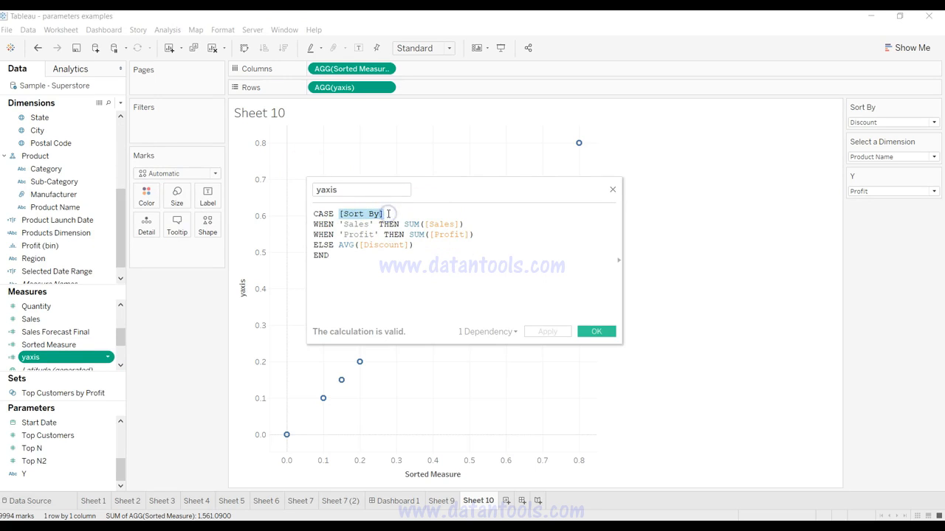
pyautogui.write('y')
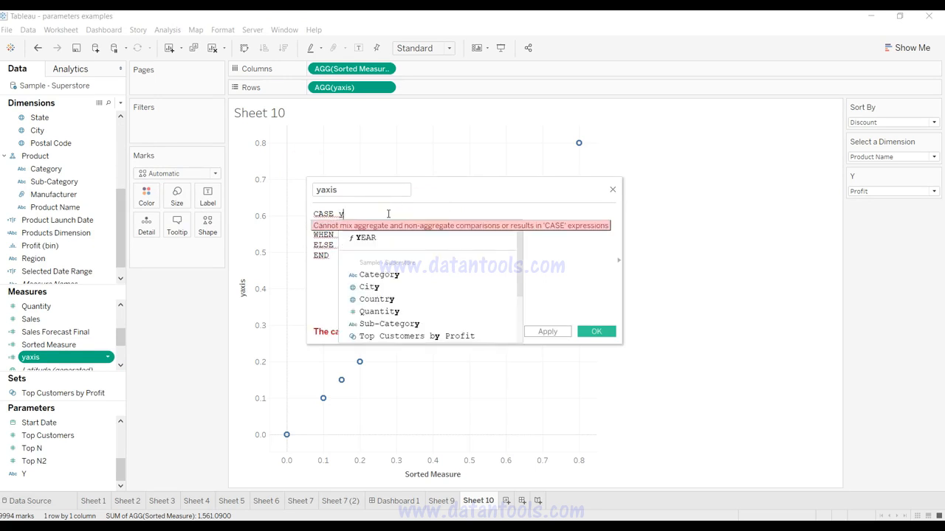
pyautogui.press('Return')
pyautogui.click(555, 332)
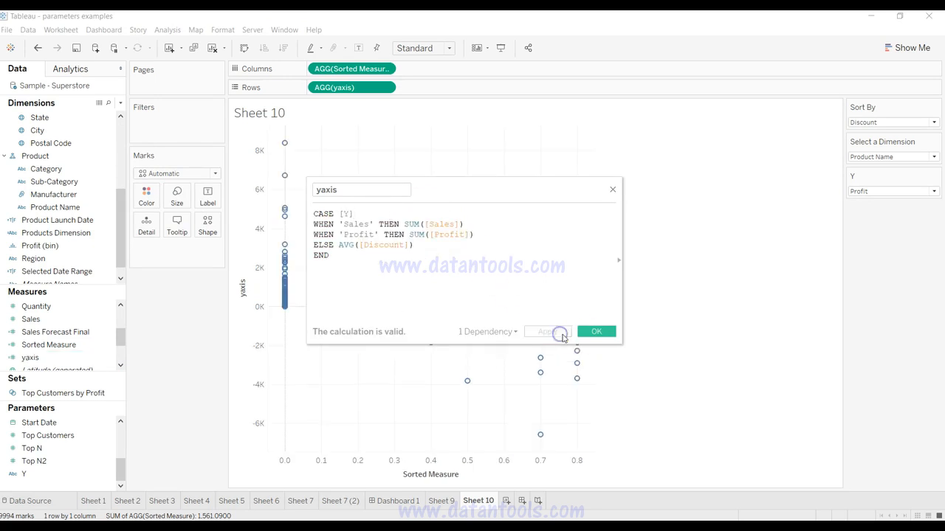
pyautogui.click(596, 332)
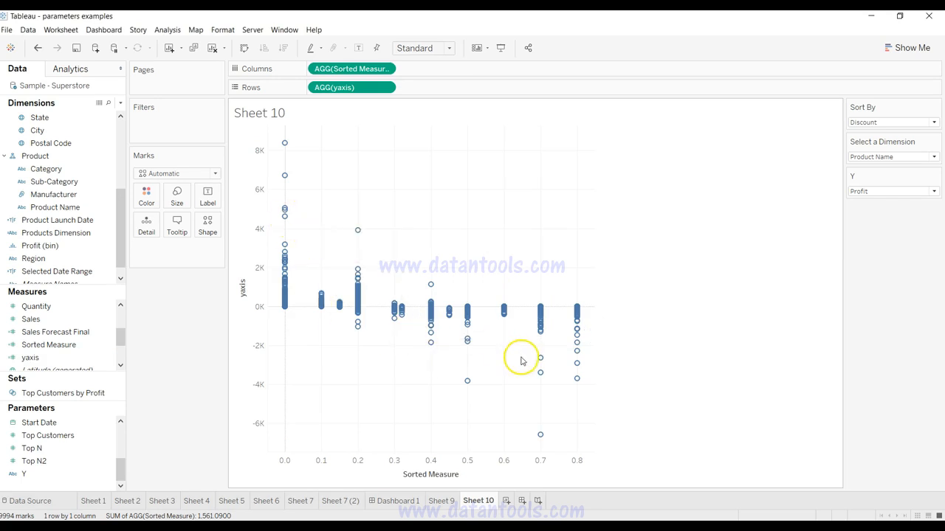
# Step: Set the Y parameter to Sales and the Sort By parameter to Profit for the scatter plot
pyautogui.click(891, 192)
pyautogui.click(891, 214)
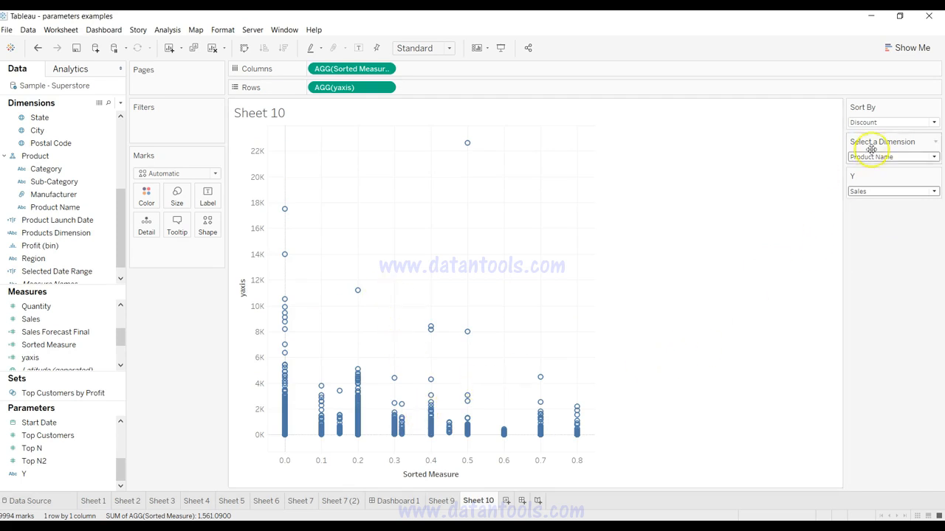
pyautogui.click(883, 126)
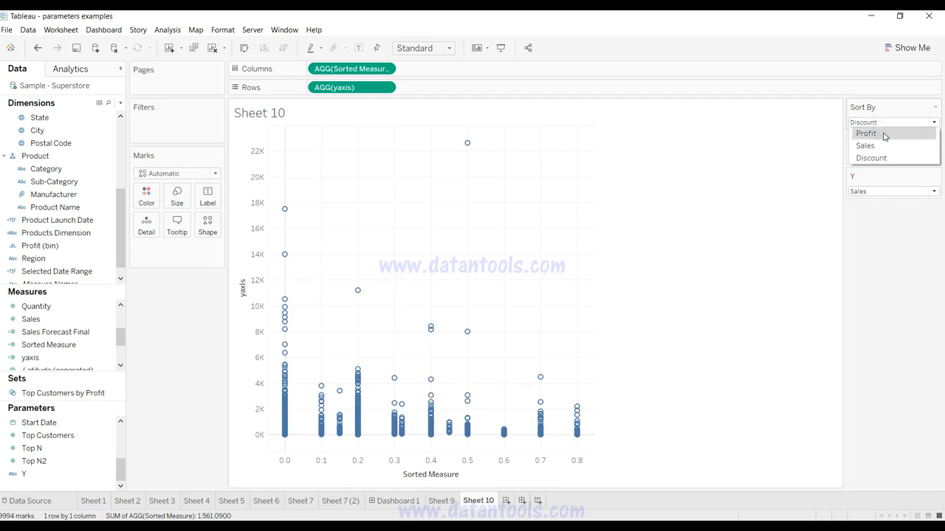
pyautogui.click(884, 134)
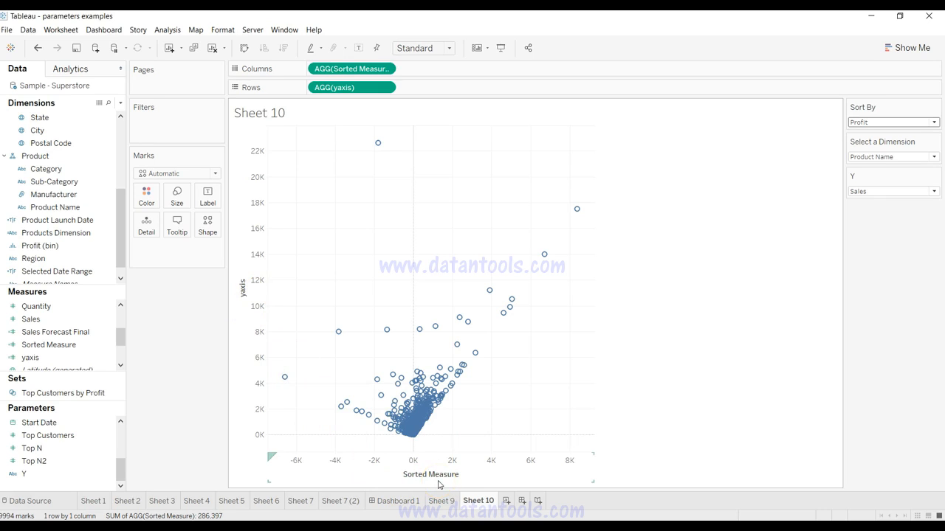
pyautogui.moveTo(391, 428)
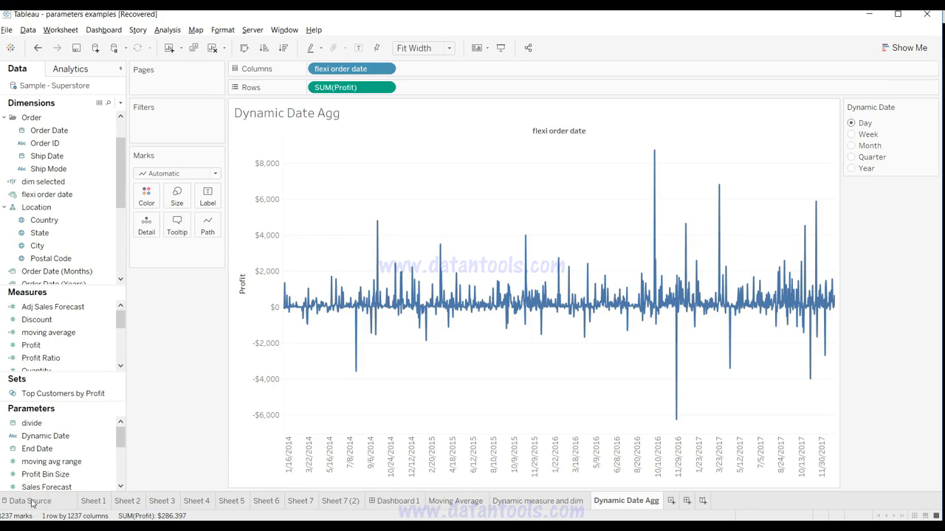
# Step: Cycle the Dynamic Date parameter through Year, Quarter, Month and Week, and return it to Day
pyautogui.click(455, 464)
pyautogui.click(852, 169)
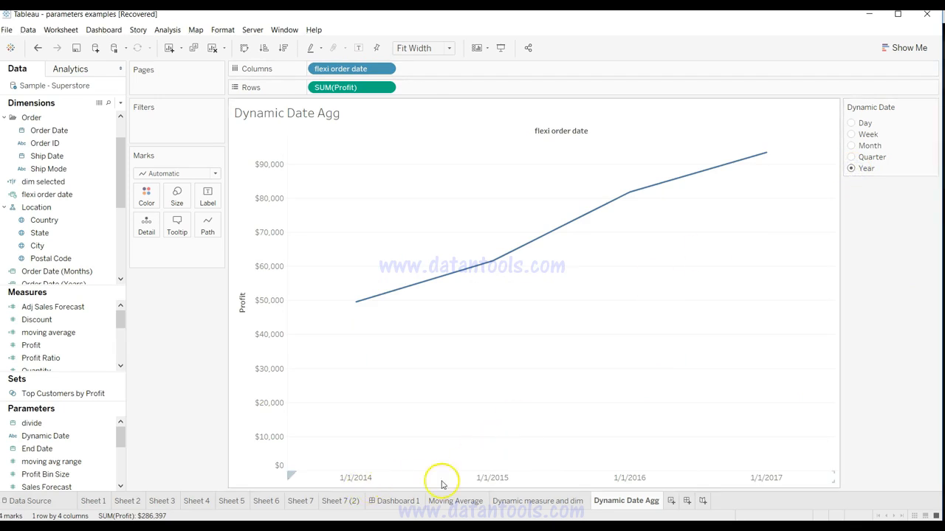
pyautogui.click(851, 158)
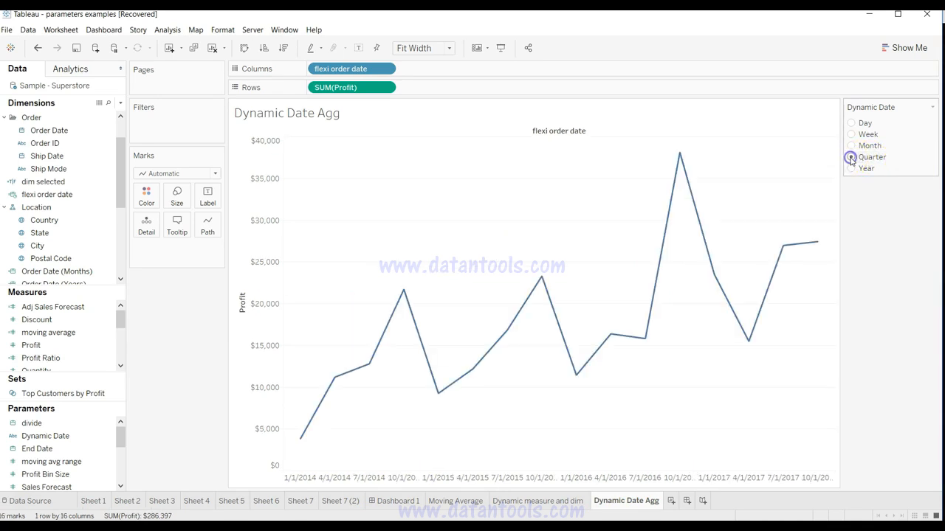
pyautogui.click(850, 146)
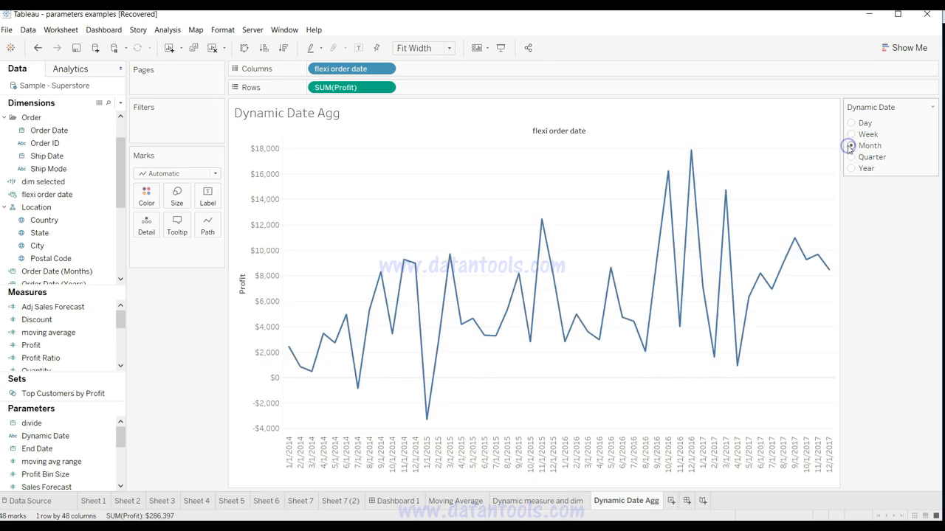
pyautogui.click(851, 136)
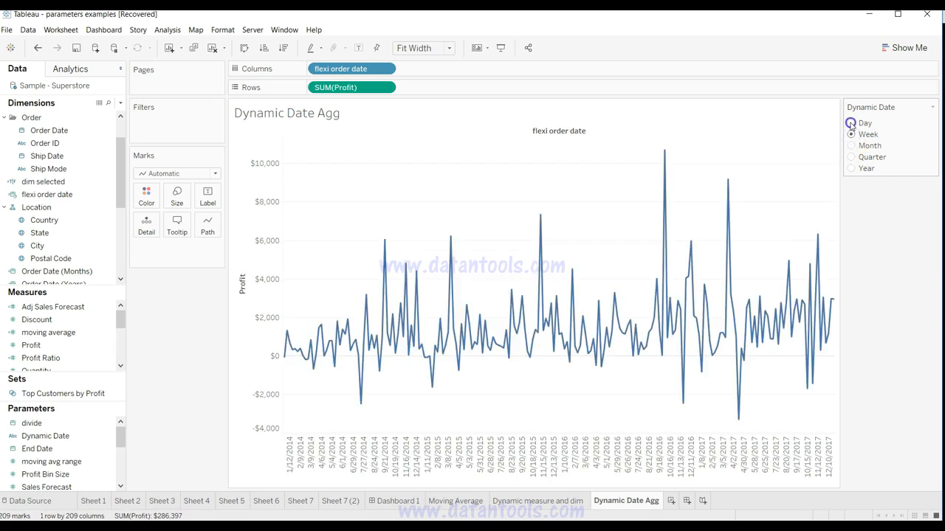
pyautogui.click(851, 123)
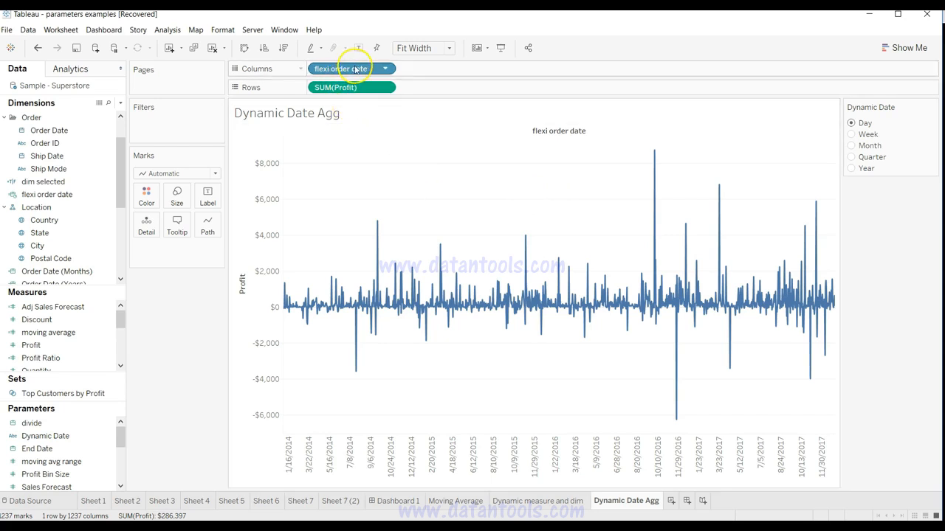
# Step: Replace flexi order date on Columns with Order Date and set its date level to Quarter
pyautogui.moveTo(354, 69); pyautogui.dragTo(62, 175)
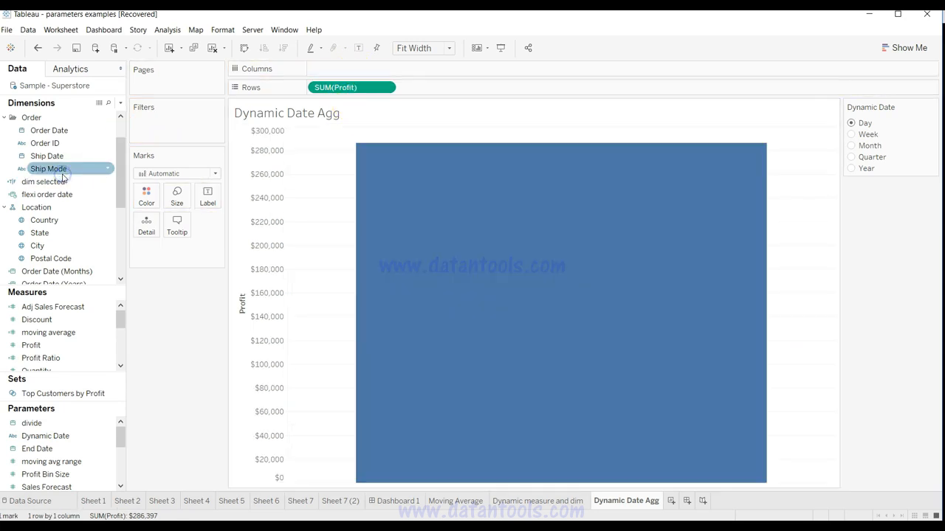
pyautogui.moveTo(92, 133); pyautogui.dragTo(368, 71)
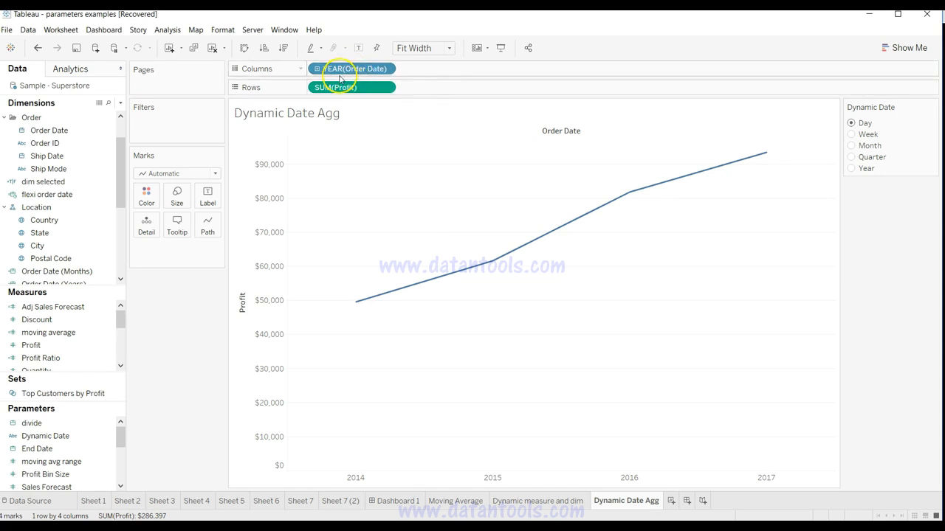
pyautogui.click(385, 69)
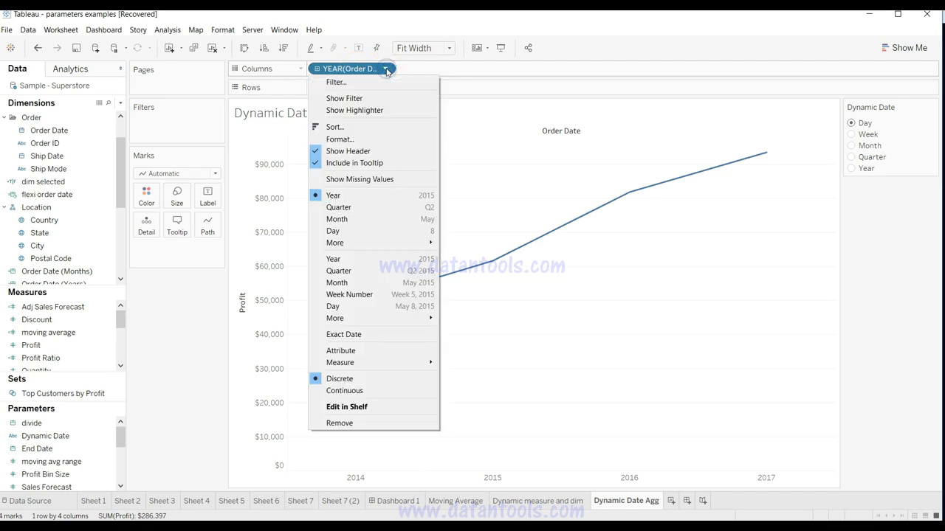
pyautogui.click(379, 207)
# Step: Change the Order Date level on Columns to discrete Month and from that to continuous Month
pyautogui.click(385, 68)
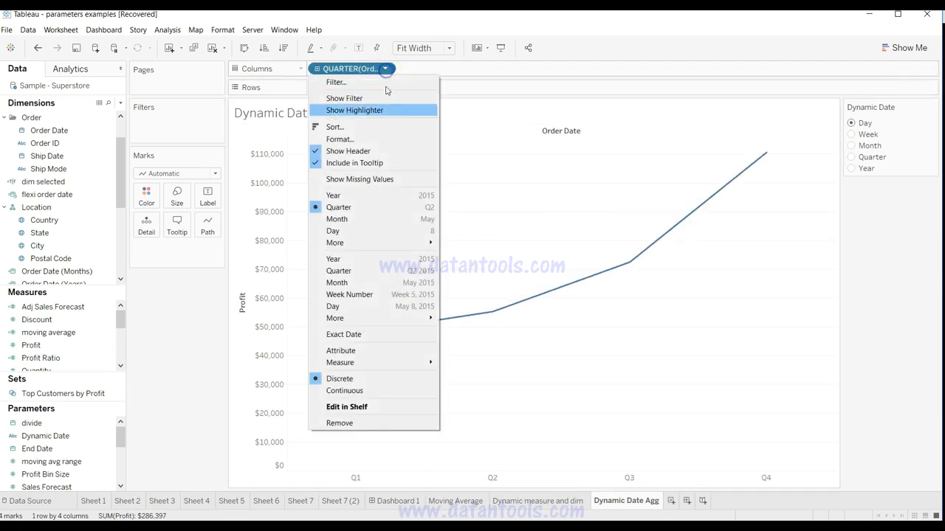
pyautogui.click(382, 220)
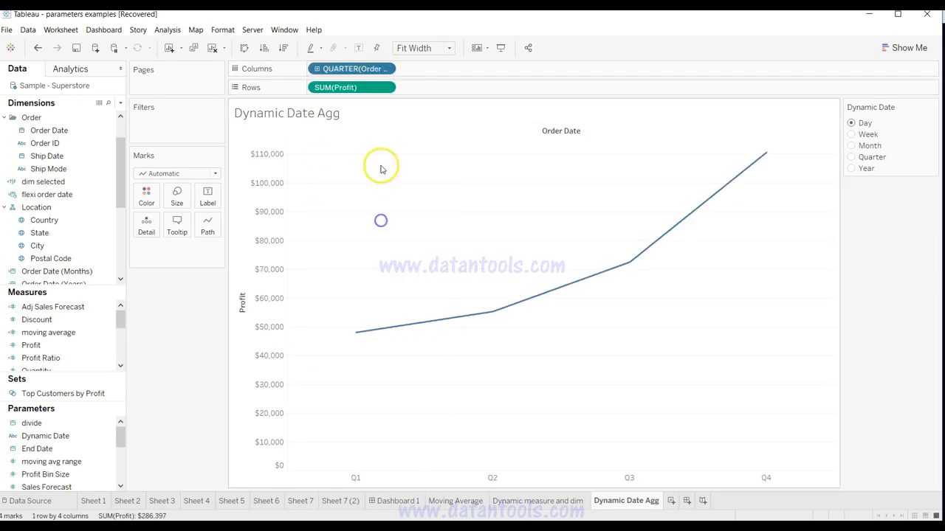
pyautogui.click(385, 68)
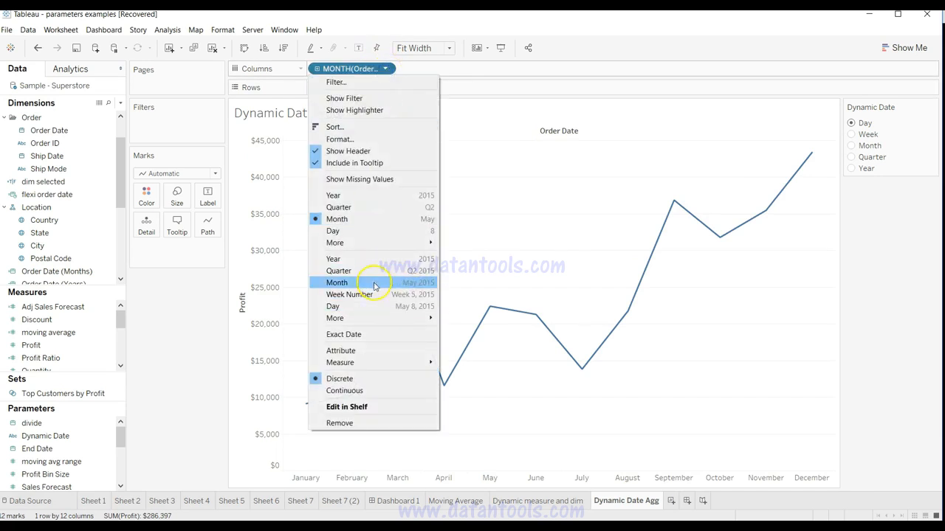
pyautogui.click(373, 284)
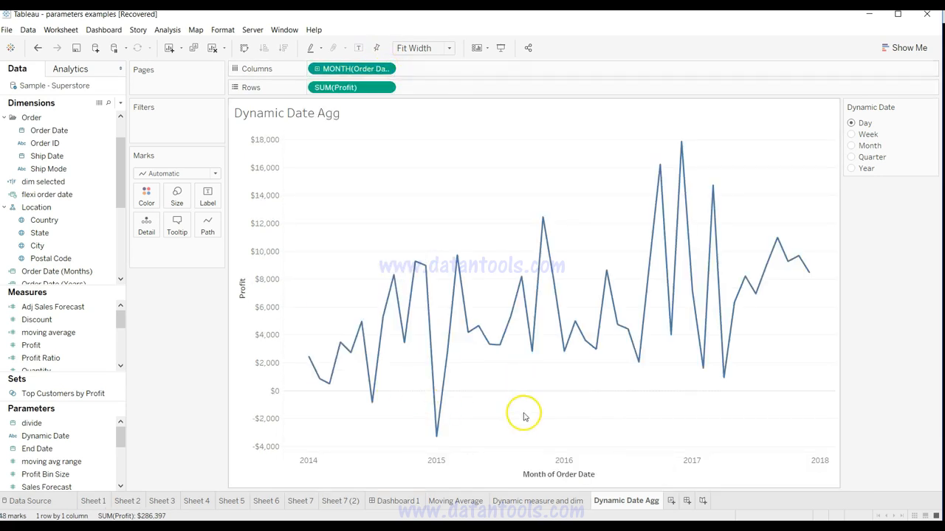
pyautogui.click(385, 68)
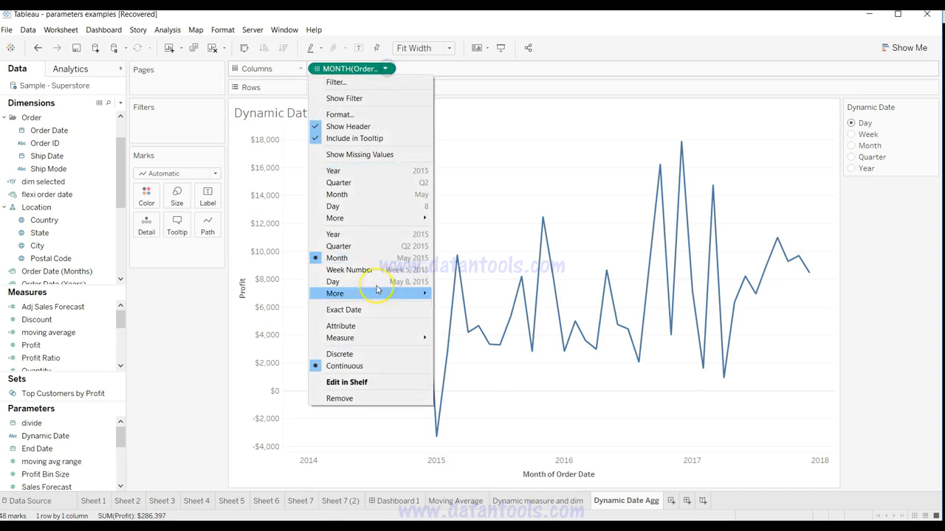
pyautogui.click(384, 68)
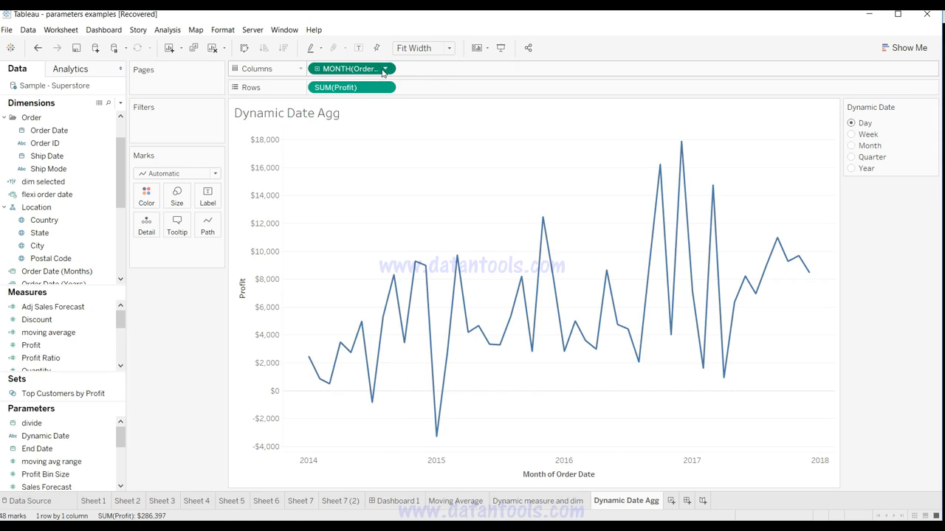
# Step: Replace Order Date on Columns with flexi order date and edit its pill formula down to the plain flexi order date field
pyautogui.moveTo(383, 70); pyautogui.dragTo(59, 236)
pyautogui.moveTo(46, 194); pyautogui.dragTo(378, 70)
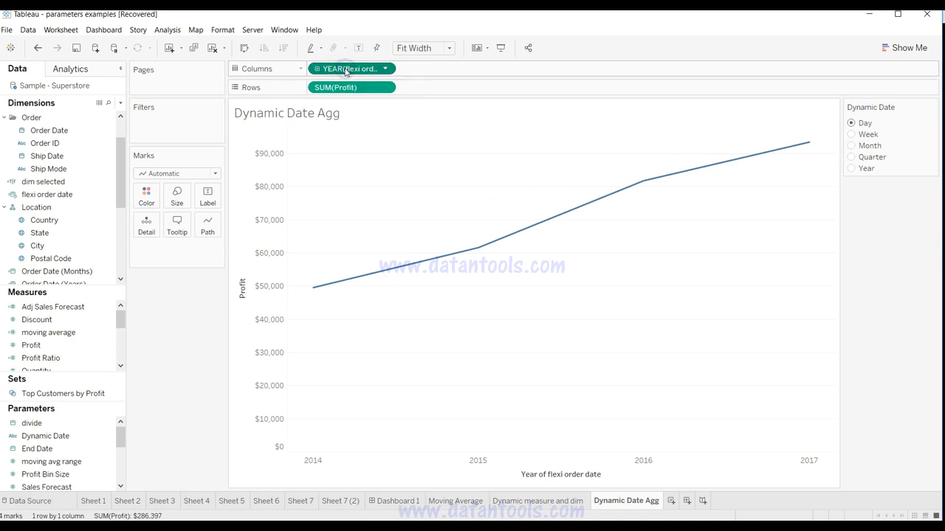
pyautogui.doubleClick(345, 70)
pyautogui.press('BackSpace')
pyautogui.press('Home')
pyautogui.press('Delete')
pyautogui.press('Delete')
pyautogui.press('Delete')
pyautogui.press('Delete')
pyautogui.press('Delete')
pyautogui.press('Delete')
pyautogui.press('Delete')
pyautogui.press('Delete')
pyautogui.press('Delete')
pyautogui.press('Delete')
pyautogui.press('Delete')
pyautogui.press('Delete')
pyautogui.press('Delete')
pyautogui.press('Delete')
pyautogui.press('Delete')
pyautogui.press('Delete')
pyautogui.press('Delete')
pyautogui.press('Delete')
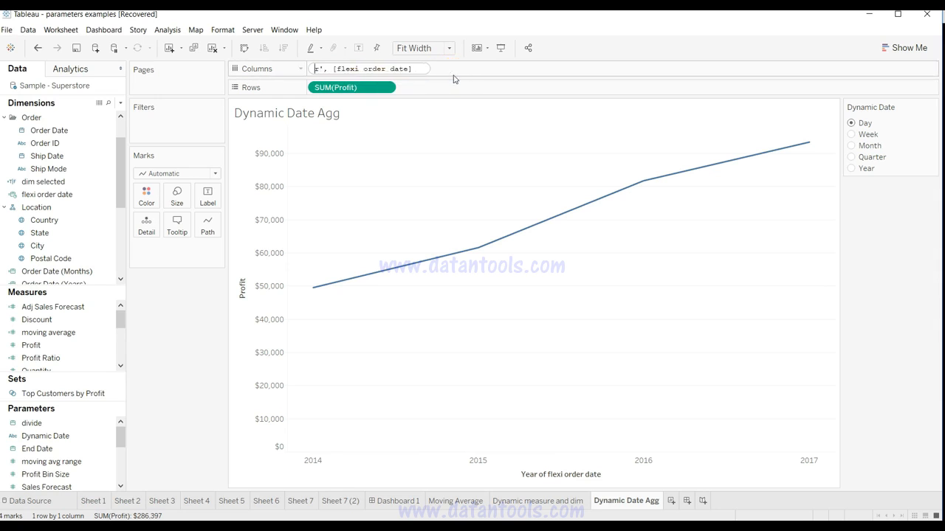
pyautogui.press('Return')
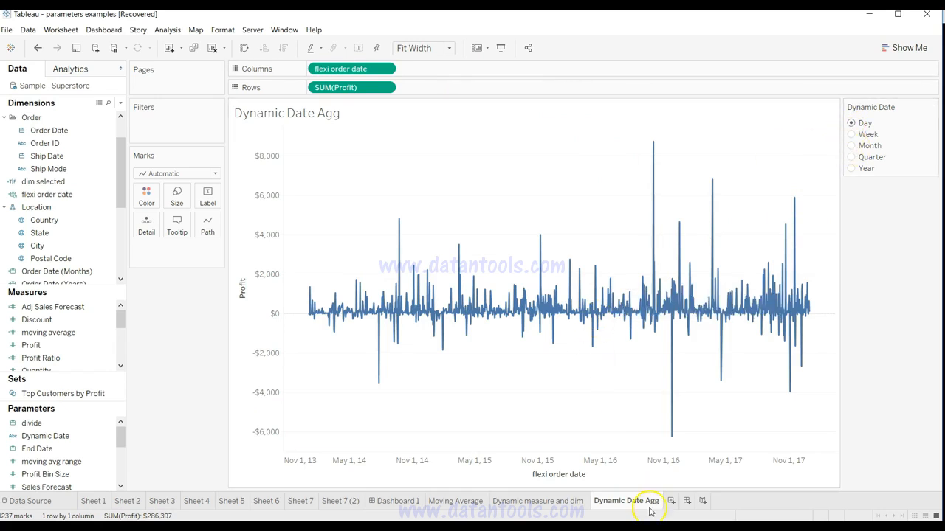
# Step: Add a new worksheet, review the Dynamic Date Agg sheet for reference, and return to the new blank sheet
pyautogui.click(671, 500)
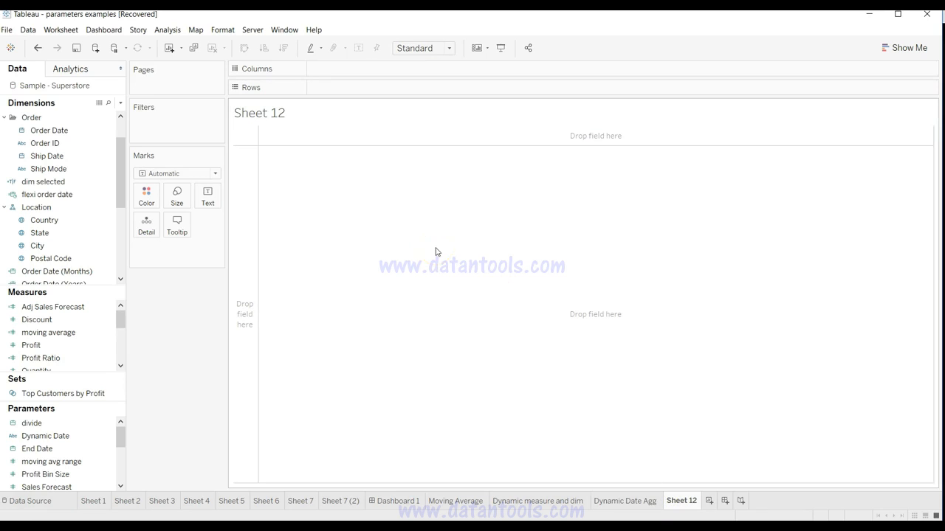
pyautogui.click(629, 501)
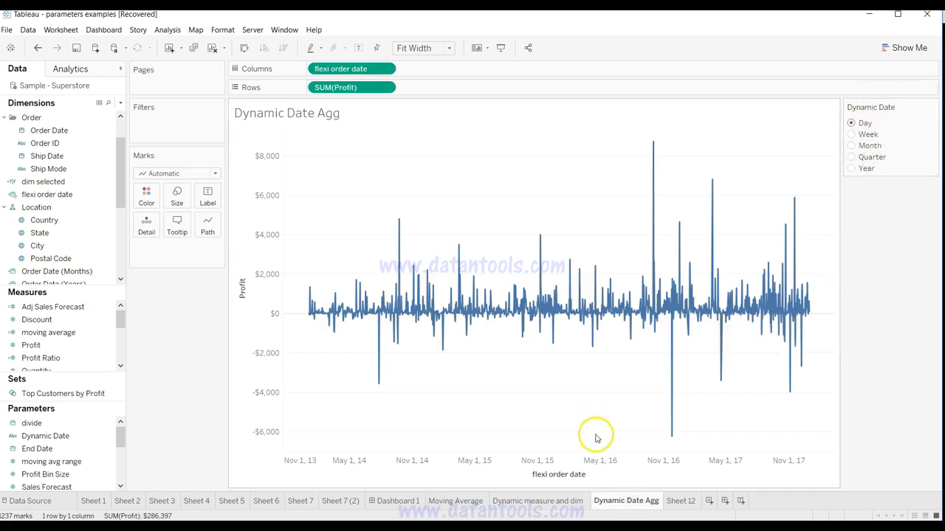
pyautogui.click(681, 501)
pyautogui.click(77, 463)
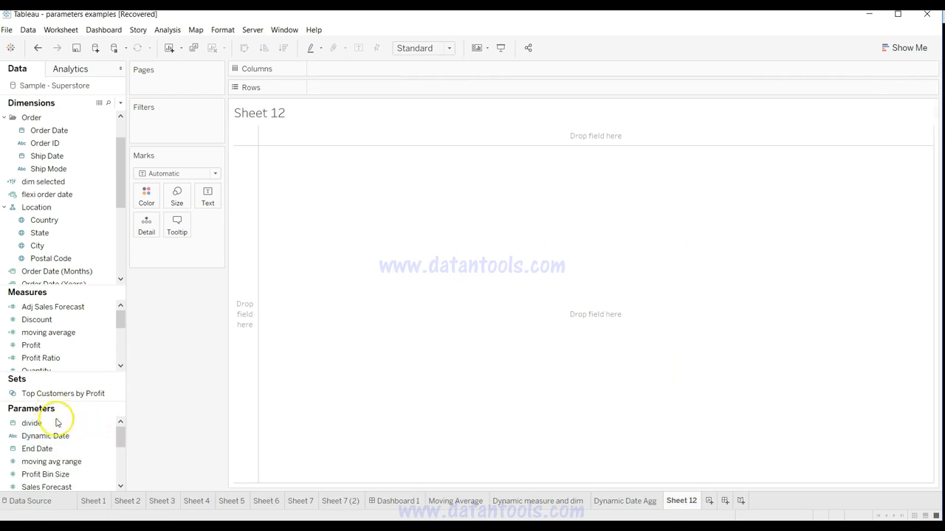
# Step: Start a new parameter named Dynamic Date1 with the String data type and a List of allowable values
pyautogui.click(121, 103)
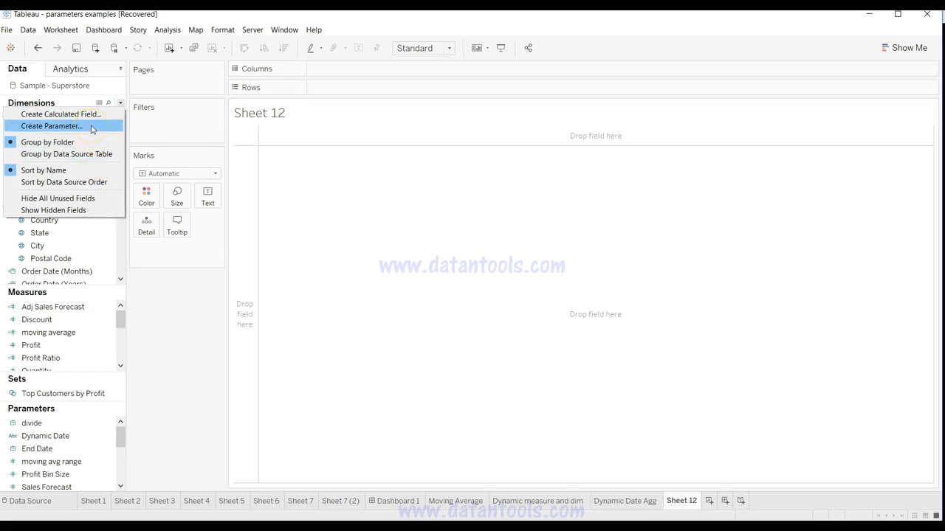
pyautogui.click(91, 129)
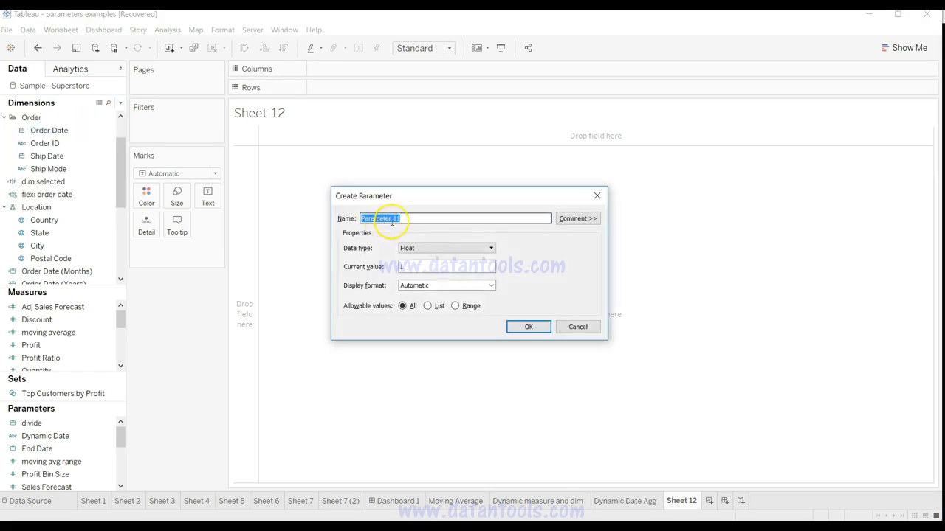
pyautogui.write('Dynamic Date1')
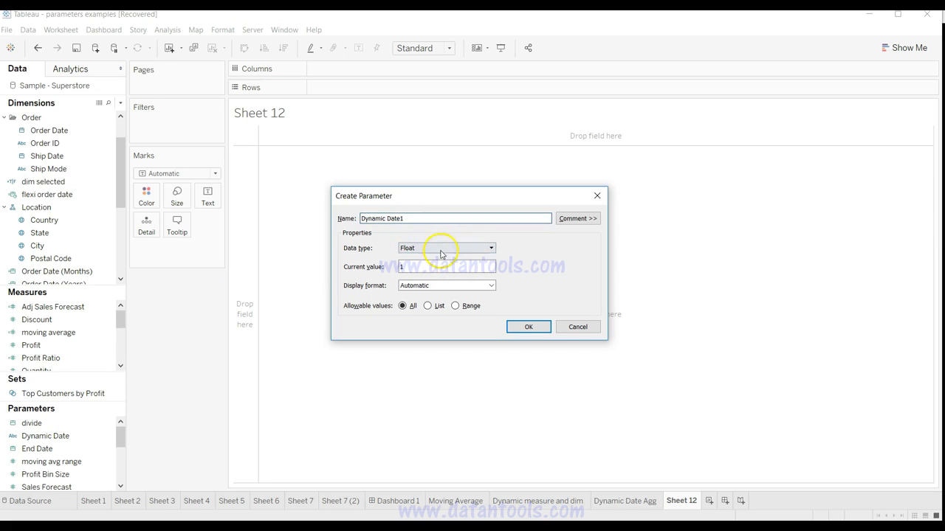
pyautogui.click(439, 250)
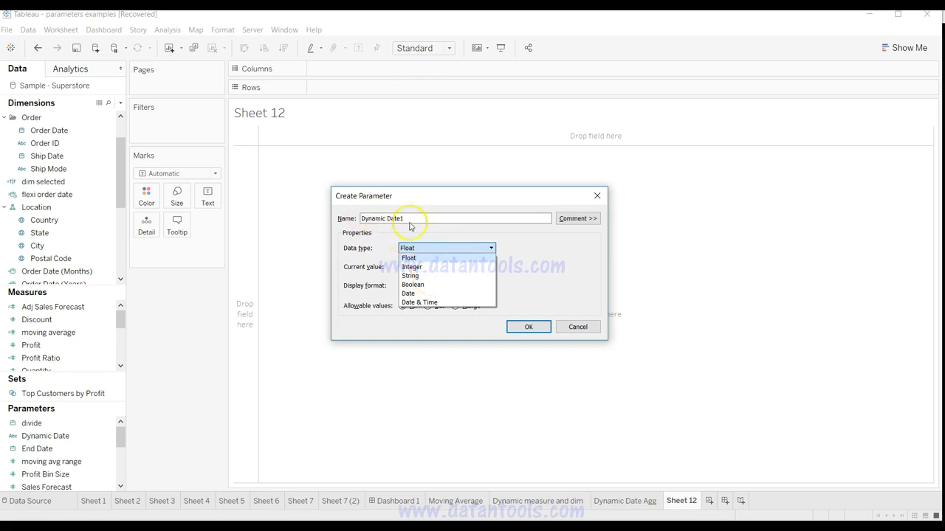
pyautogui.click(417, 277)
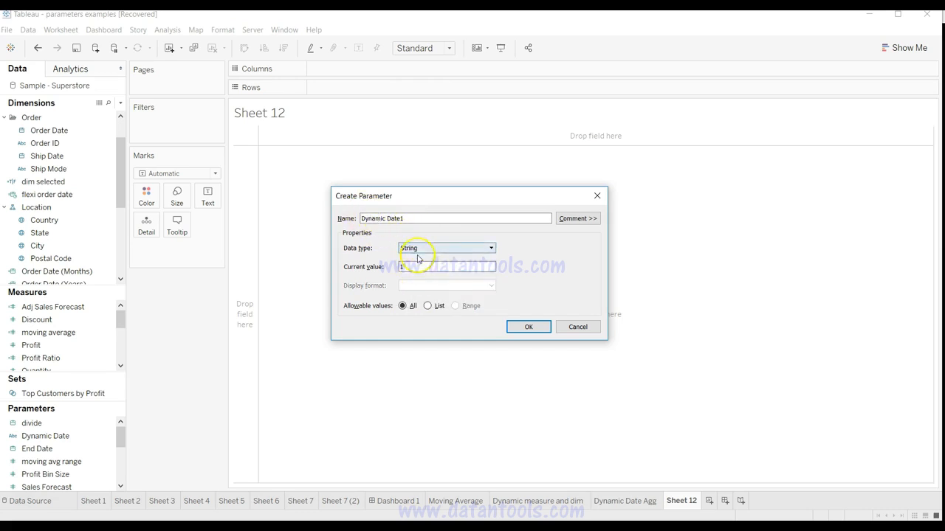
pyautogui.click(428, 306)
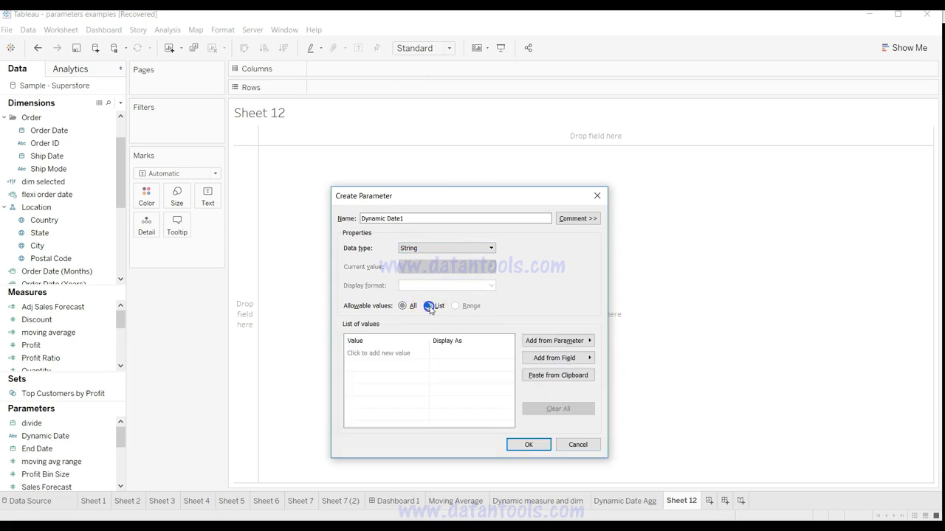
# Step: Add the value day, displayed as Day, to the parameter's list and start the next list row
pyautogui.click(403, 355)
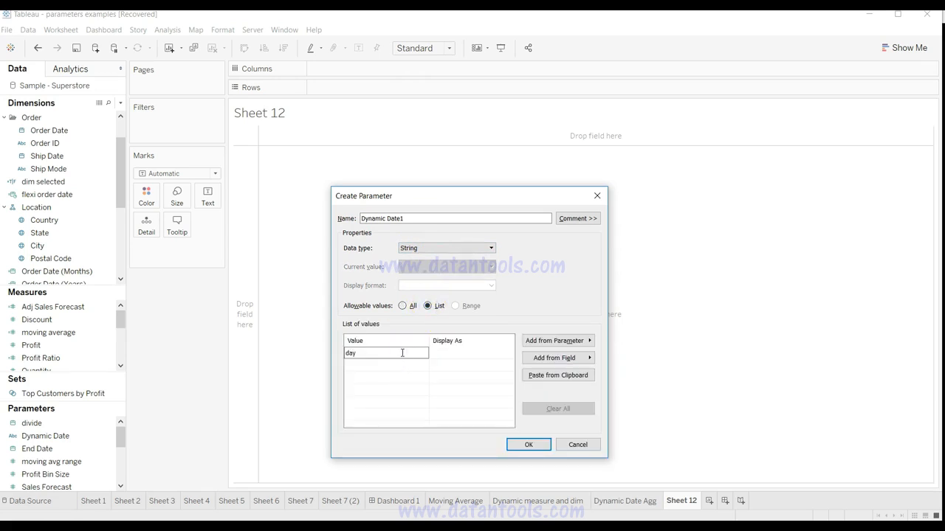
pyautogui.write('day')
pyautogui.press('Tab')
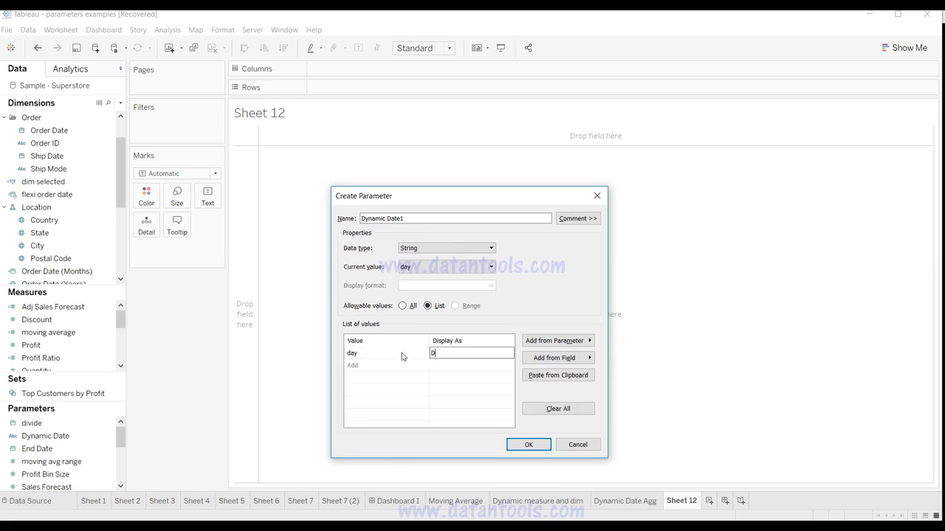
pyautogui.write('Day')
pyautogui.click(406, 364)
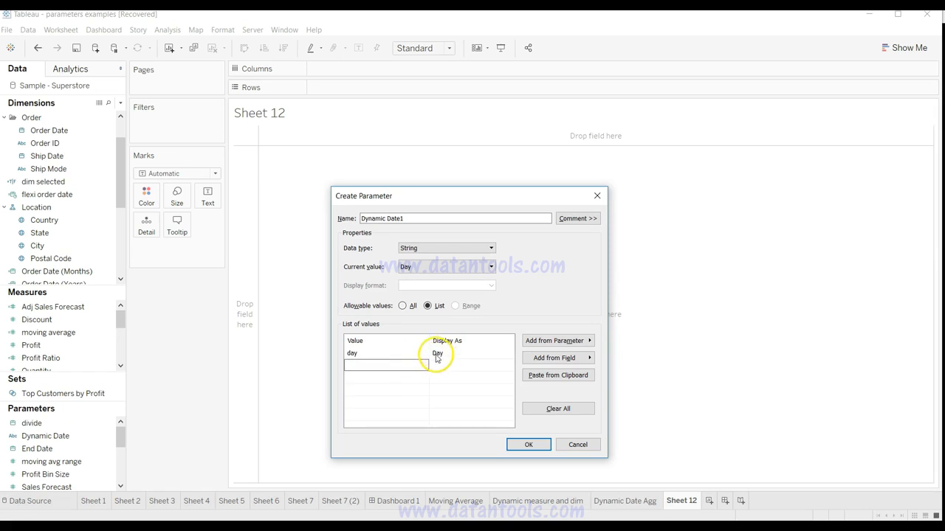
pyautogui.click(445, 358)
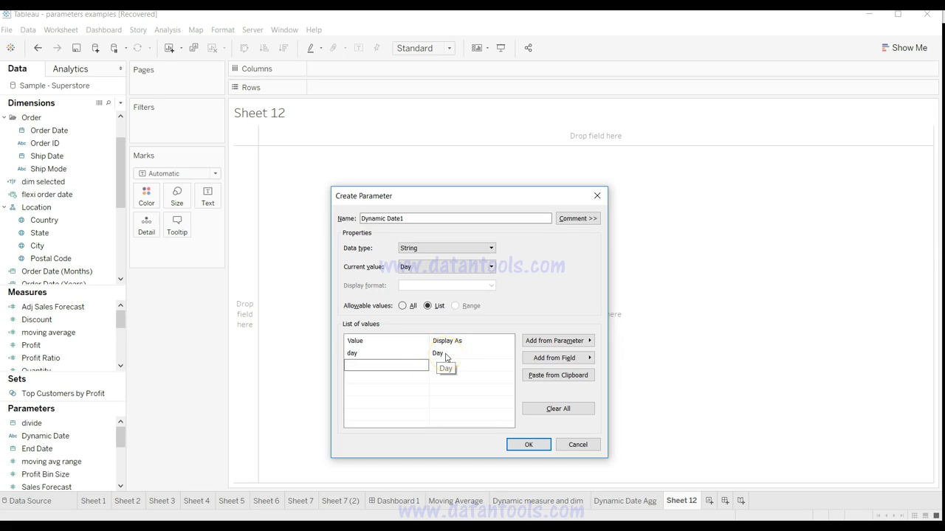
# Step: Add the values month and quarter to the parameter's list, displayed as Month and Quarter
pyautogui.press('Tab')
pyautogui.write('Mo')
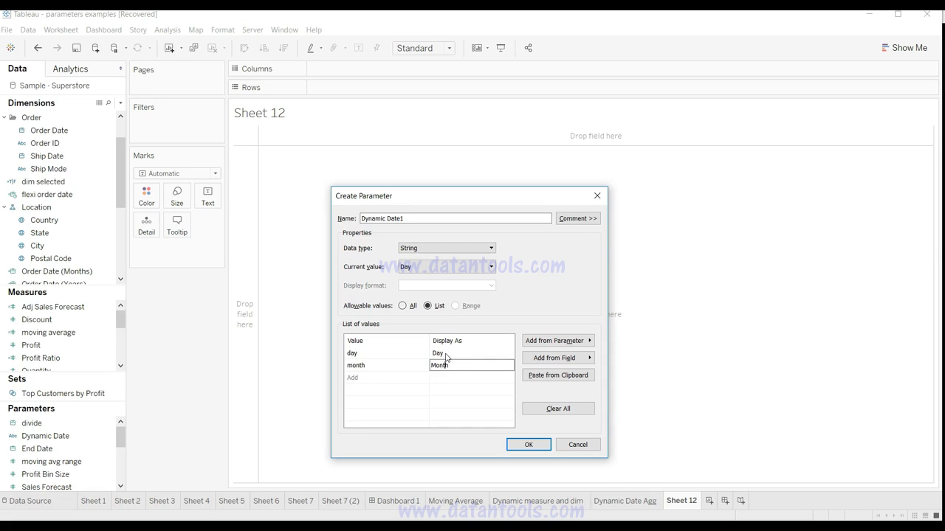
pyautogui.write('nth')
pyautogui.press('Return')
pyautogui.click(403, 377)
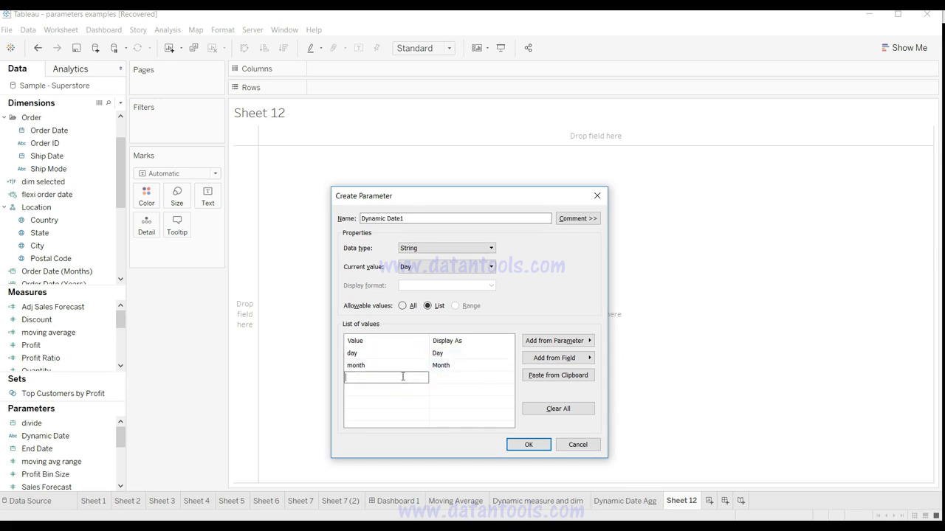
pyautogui.write('quarter')
pyautogui.press('Tab')
pyautogui.write('Q')
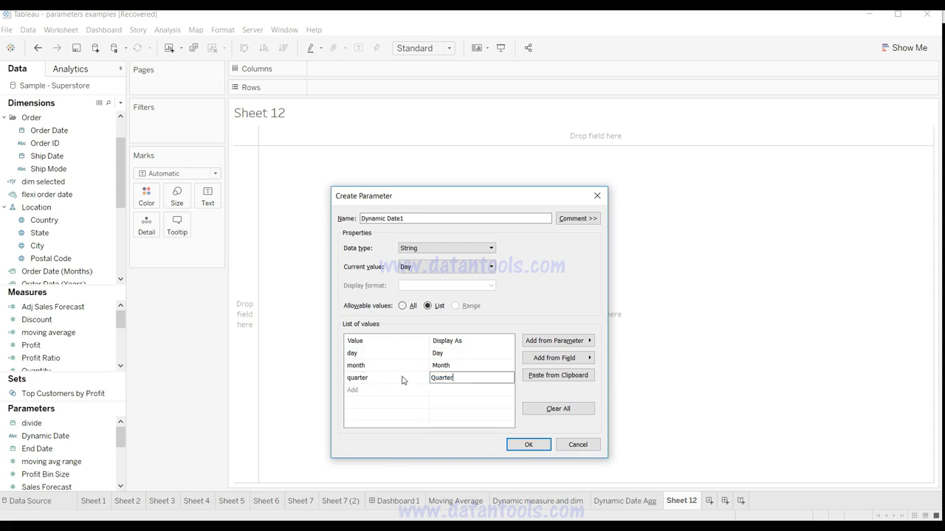
# Step: Add the values Year and Week to the end of the parameter's list
pyautogui.click(399, 391)
pyautogui.click(373, 391)
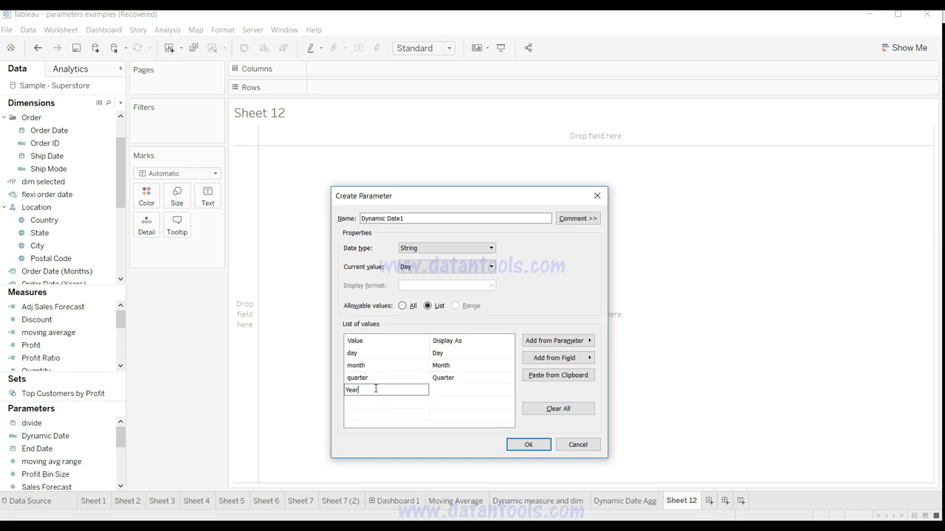
pyautogui.press('Tab')
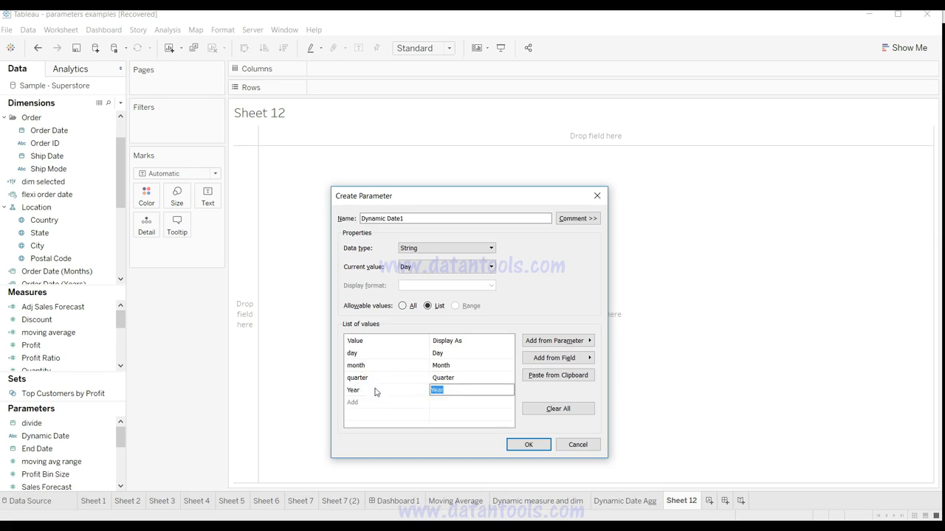
pyautogui.press('Up')
pyautogui.press('Up')
pyautogui.press('Right')
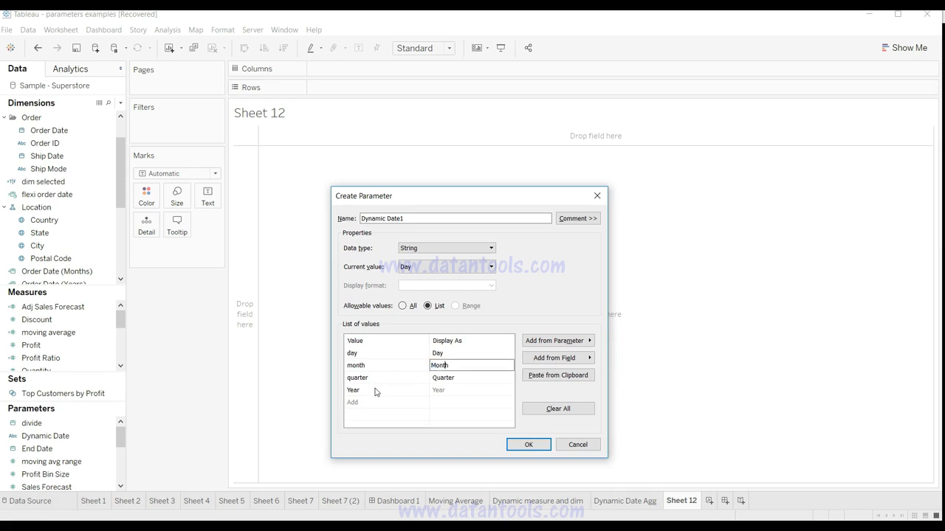
pyautogui.click(354, 366)
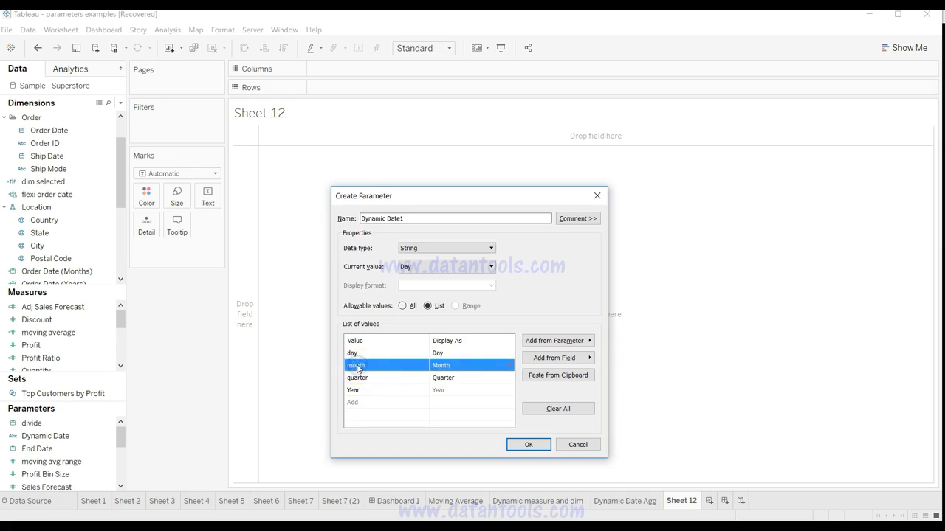
pyautogui.click(354, 402)
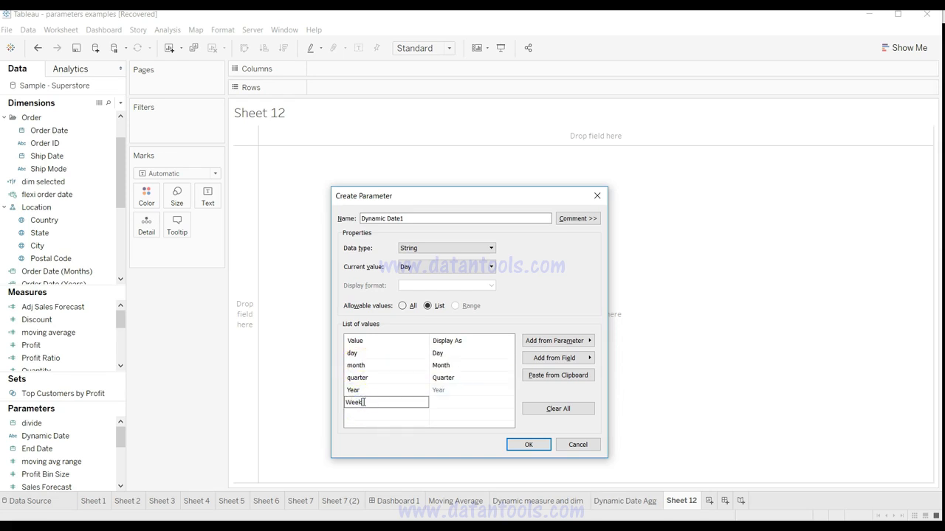
pyautogui.click(450, 403)
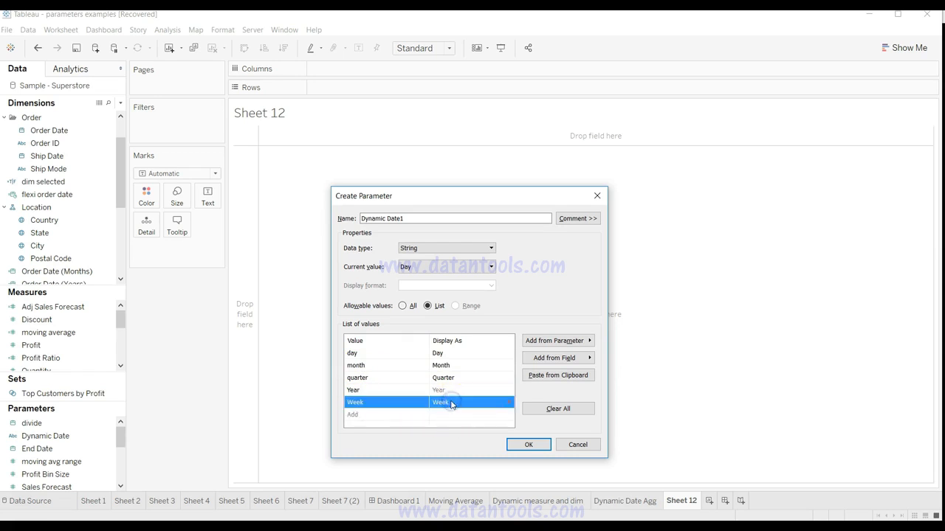
# Step: Change the list values Year and Week to lowercase year and week, and cancel creating the parameter
pyautogui.click(355, 390)
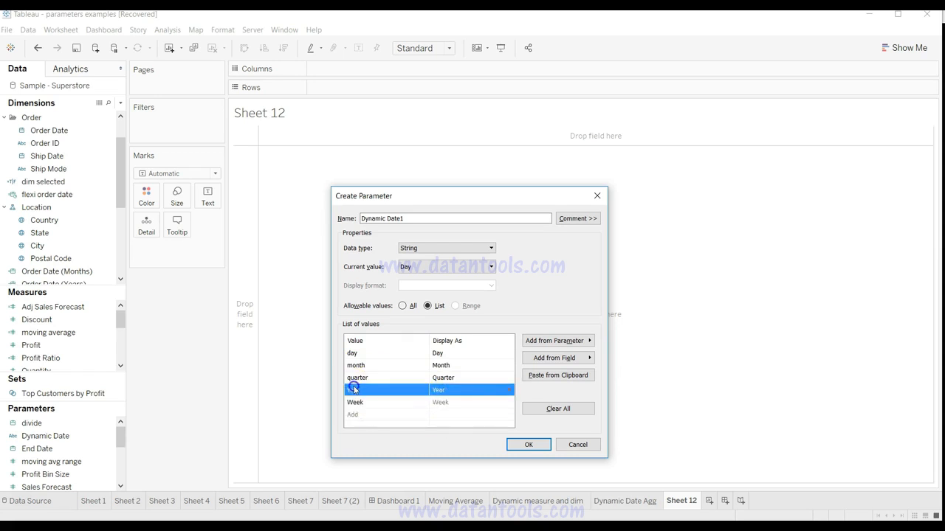
pyautogui.click(354, 390)
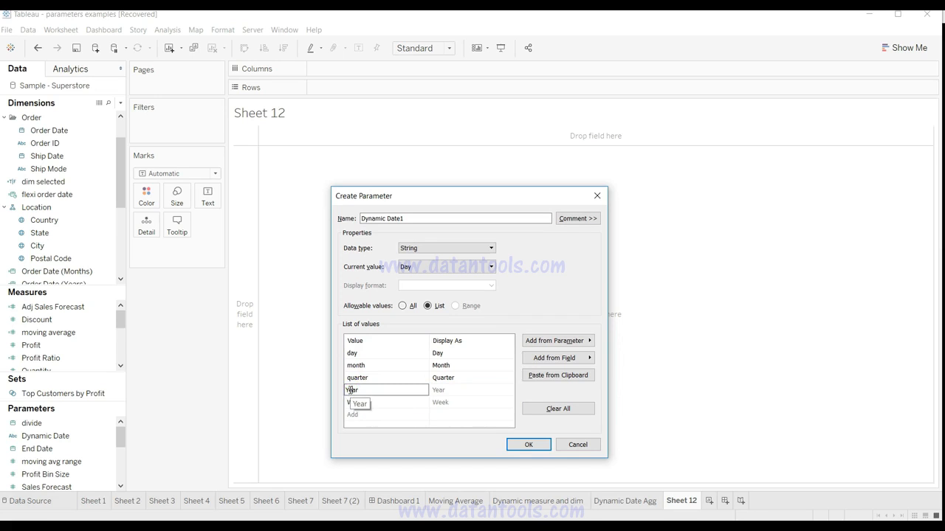
pyautogui.click(353, 403)
pyautogui.click(353, 403)
pyautogui.write('week')
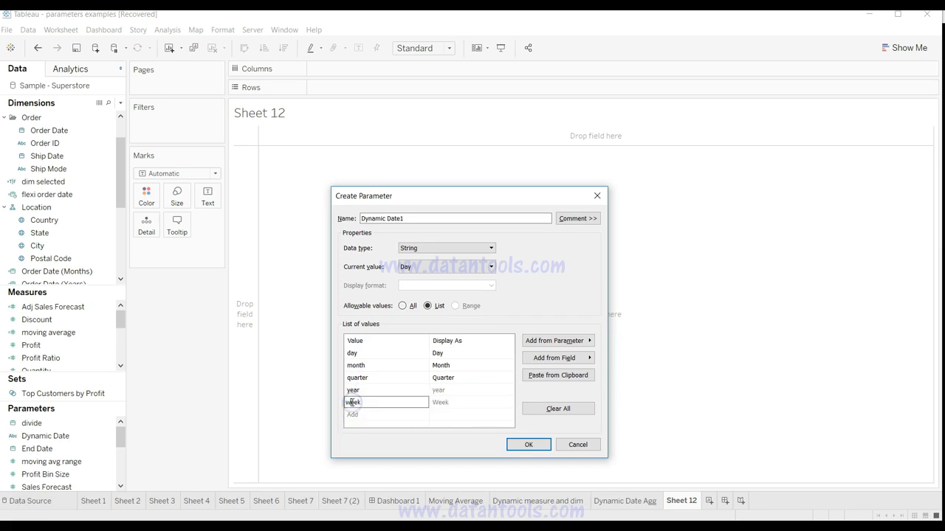
pyautogui.click(380, 420)
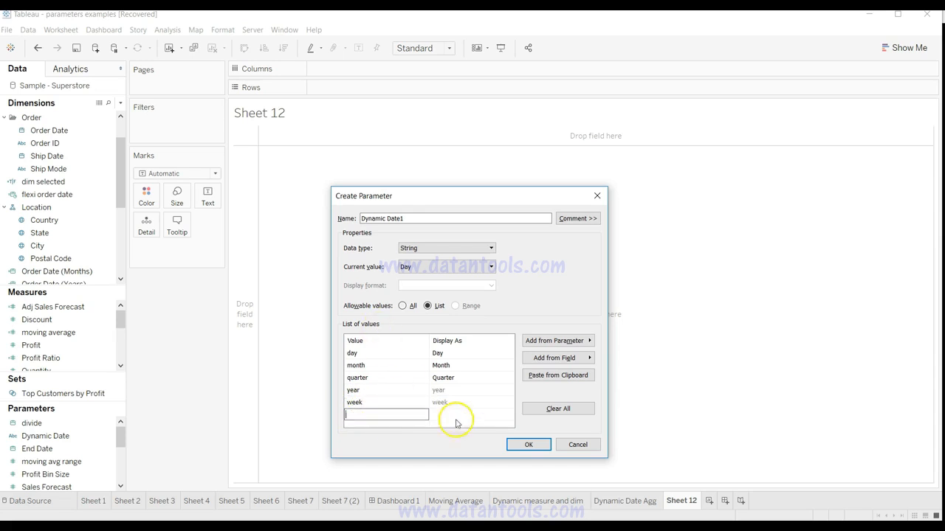
pyautogui.click(441, 392)
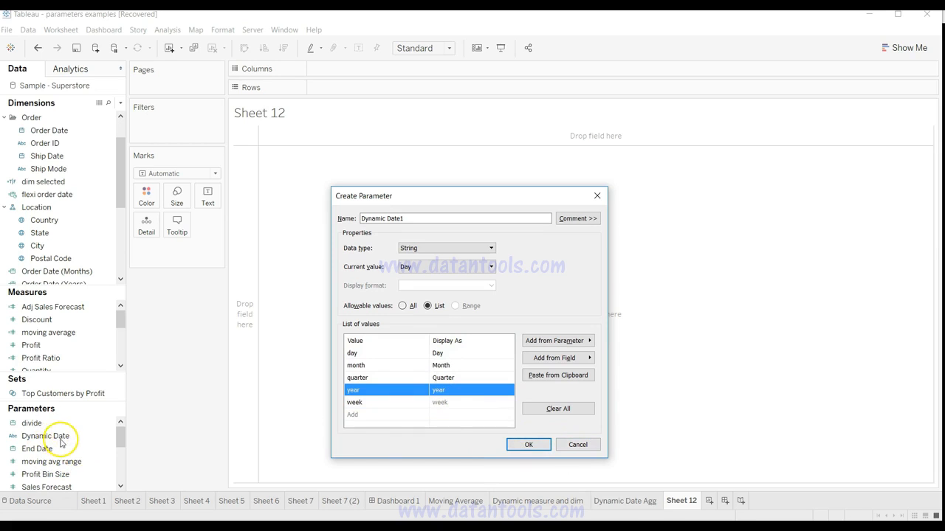
pyautogui.click(577, 444)
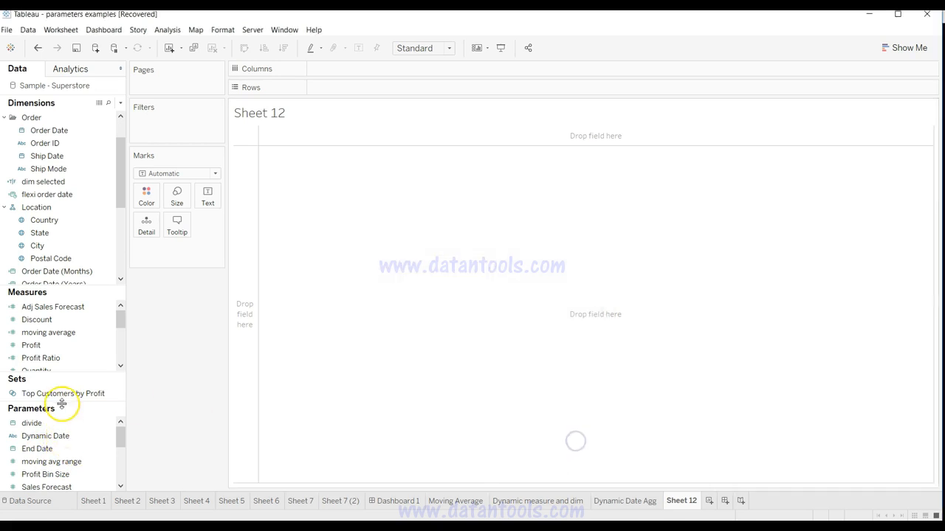
# Step: Review the existing Dynamic Date parameter's list of values and its current value options, and close its settings
pyautogui.click(106, 435)
pyautogui.rightClick(110, 434)
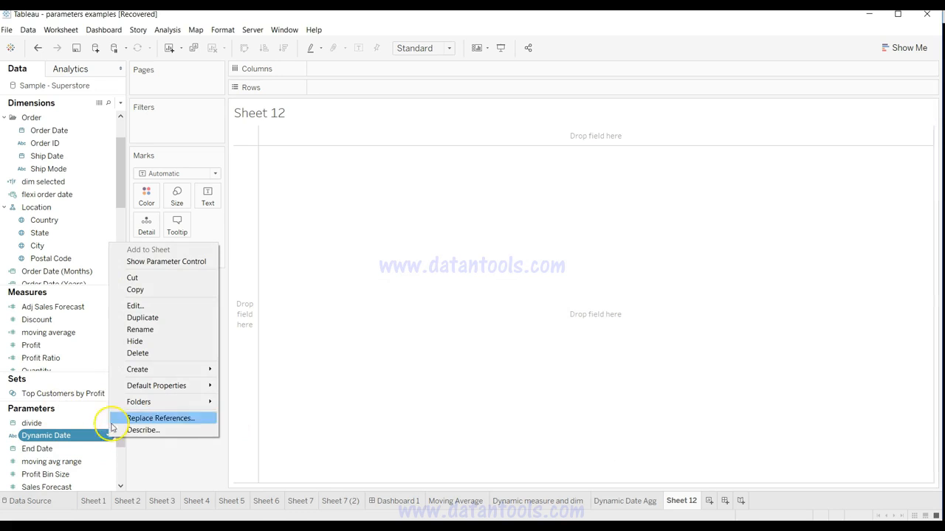
pyautogui.click(142, 310)
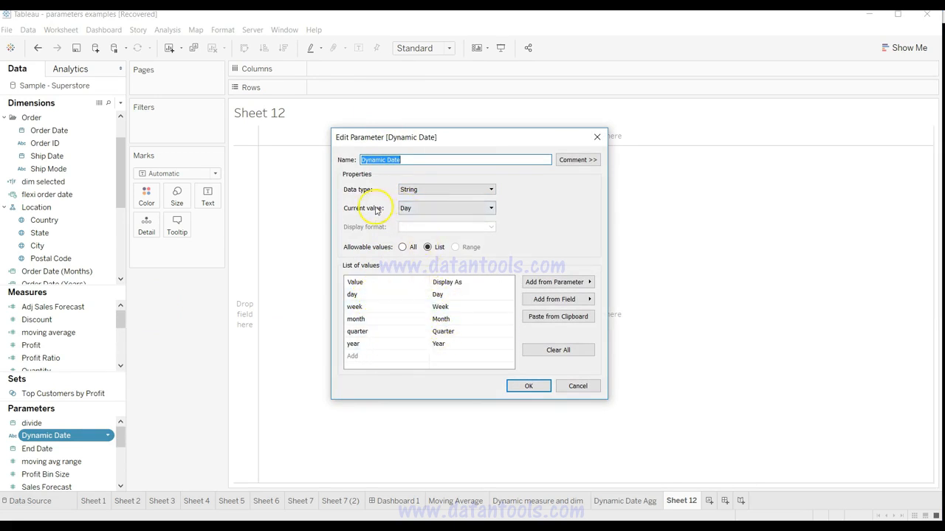
pyautogui.click(419, 210)
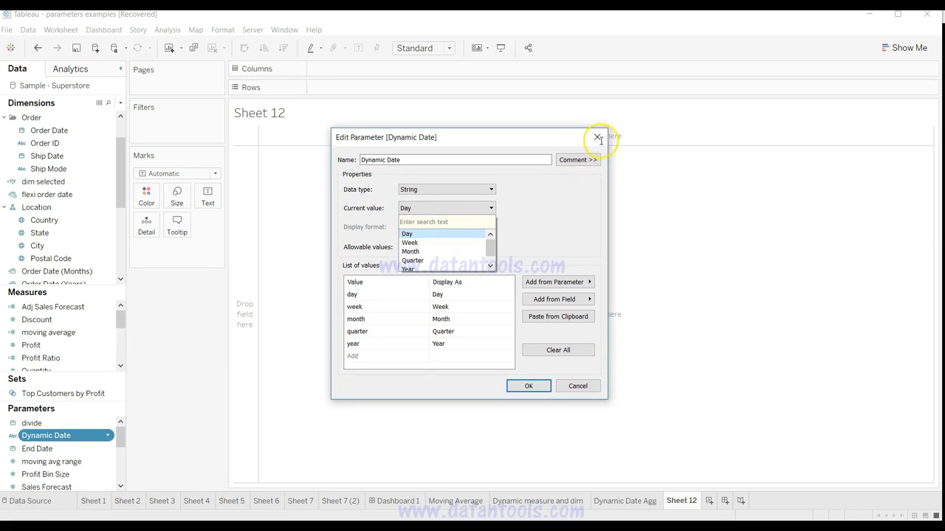
pyautogui.click(528, 386)
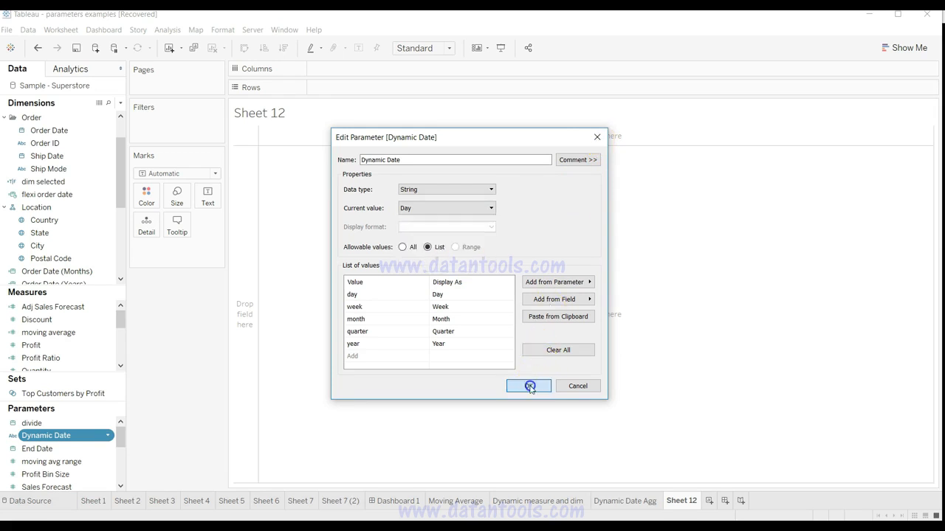
pyautogui.click(529, 386)
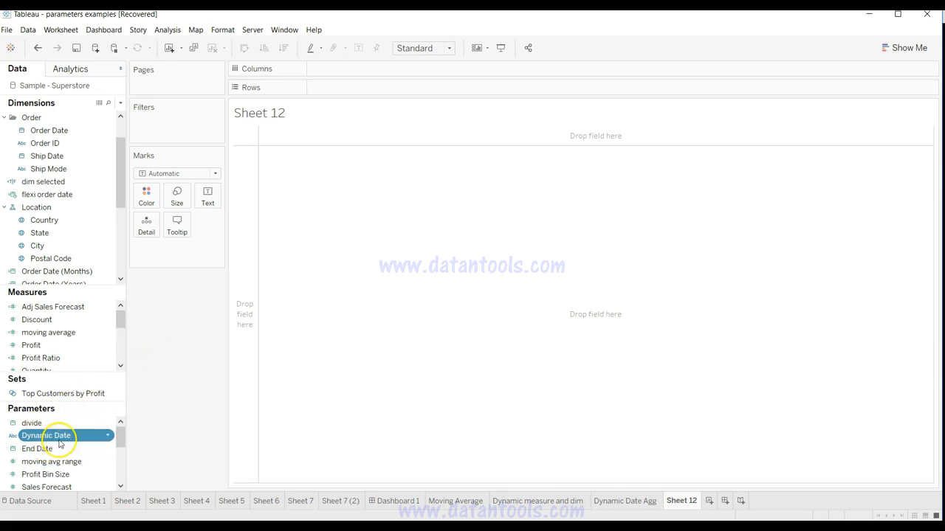
# Step: Open the formula of the flexi order date calculated field
pyautogui.click(67, 196)
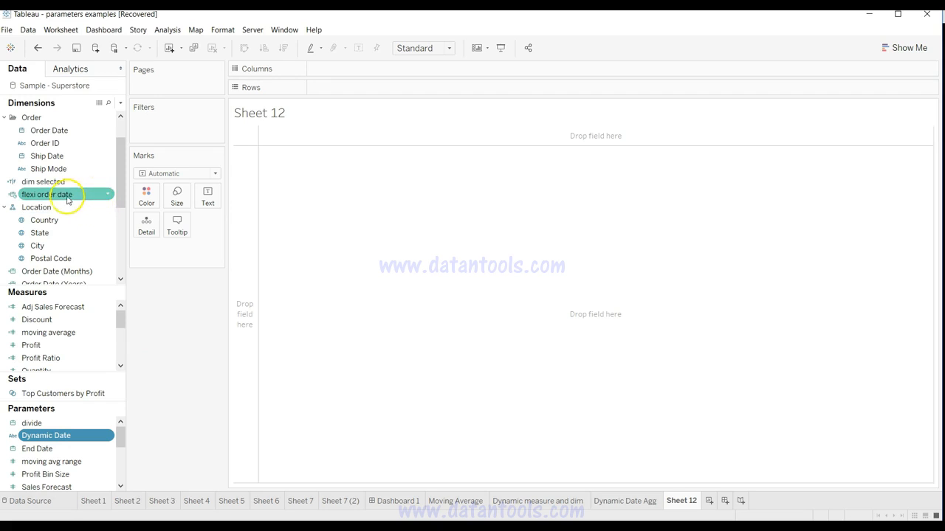
pyautogui.click(107, 195)
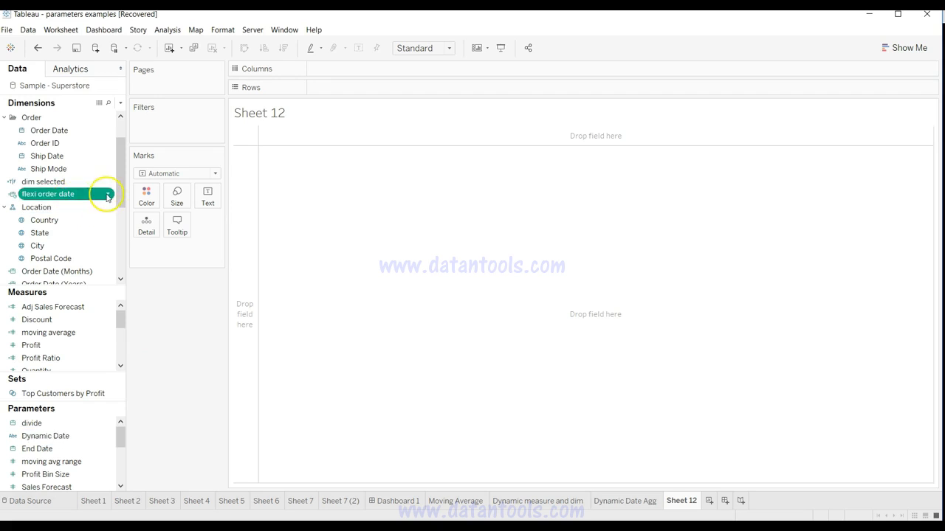
pyautogui.click(108, 195)
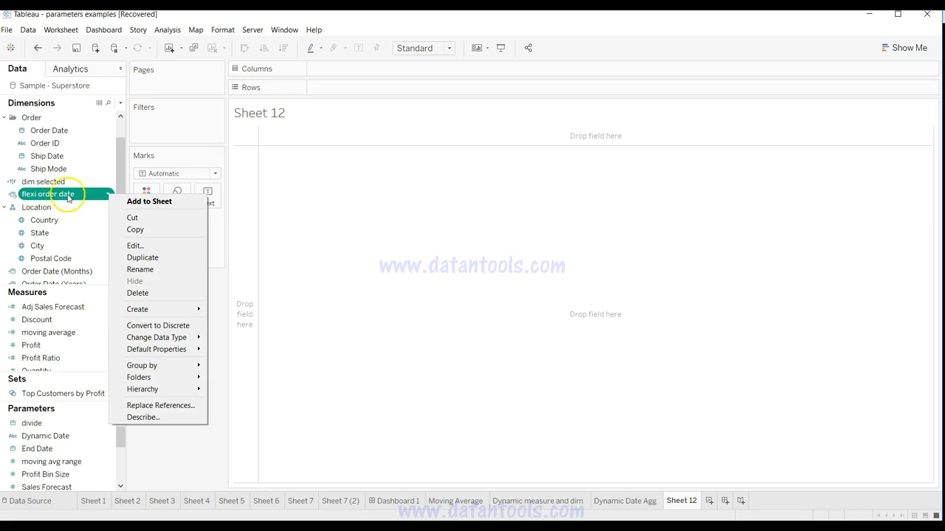
pyautogui.click(77, 196)
pyautogui.click(120, 105)
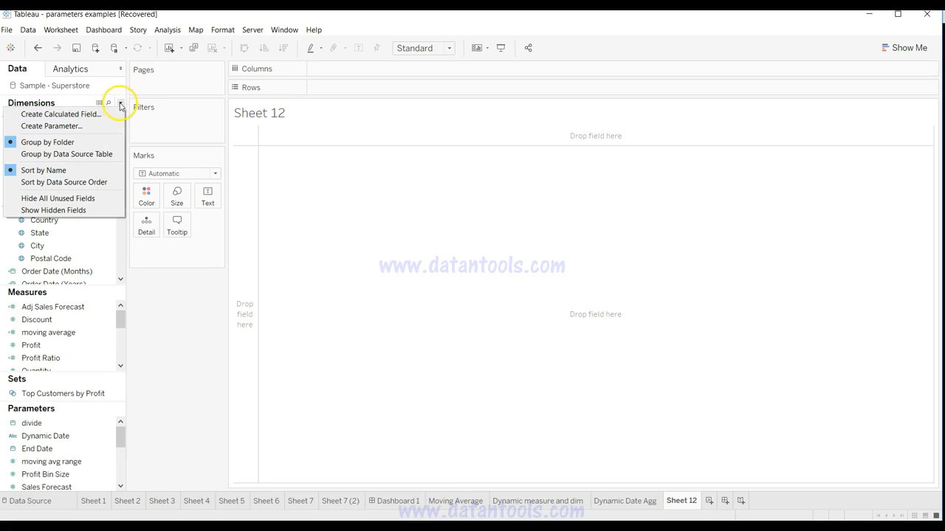
pyautogui.click(121, 102)
pyautogui.click(107, 198)
pyautogui.click(109, 197)
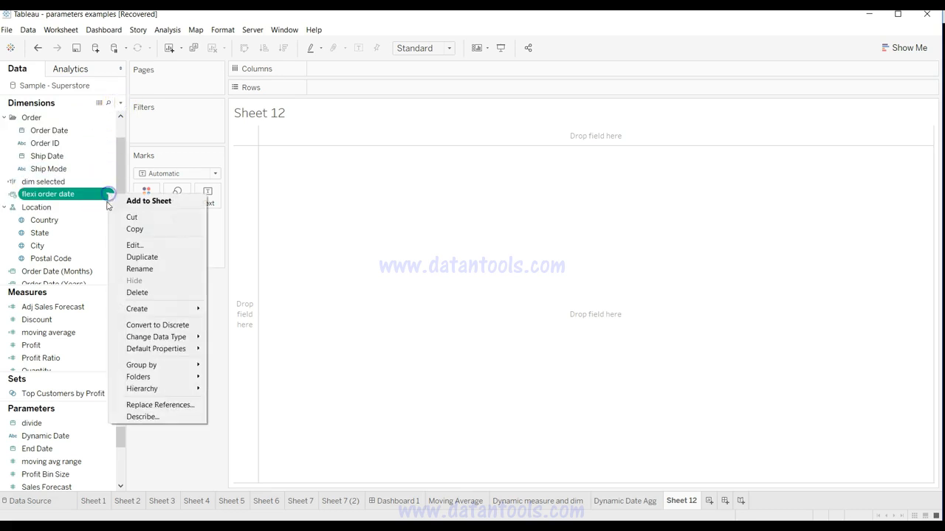
pyautogui.click(134, 245)
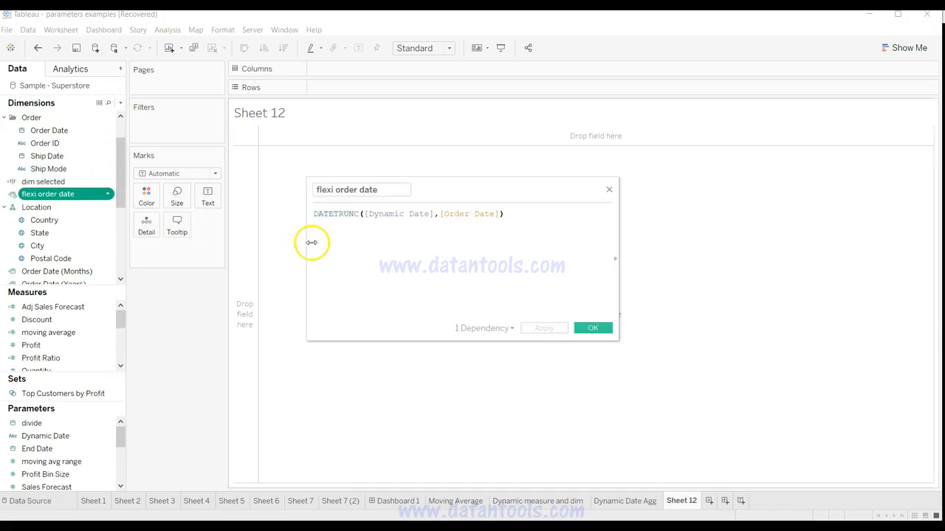
# Step: Examine the flexi order date formula, including its DATETRUNC function and the Dynamic Date and Order Date arguments
pyautogui.moveTo(382, 190); pyautogui.dragTo(323, 192)
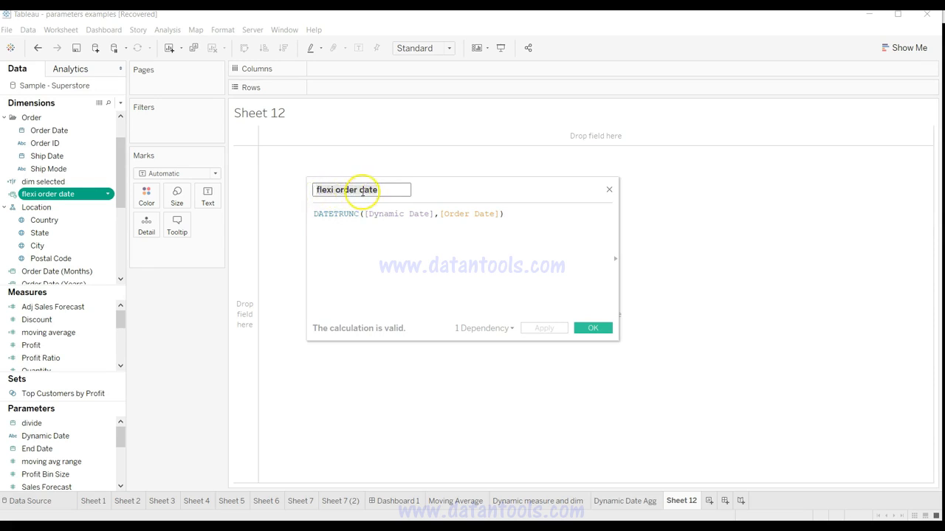
pyautogui.click(355, 219)
pyautogui.click(313, 215)
pyautogui.moveTo(353, 214); pyautogui.dragTo(363, 214)
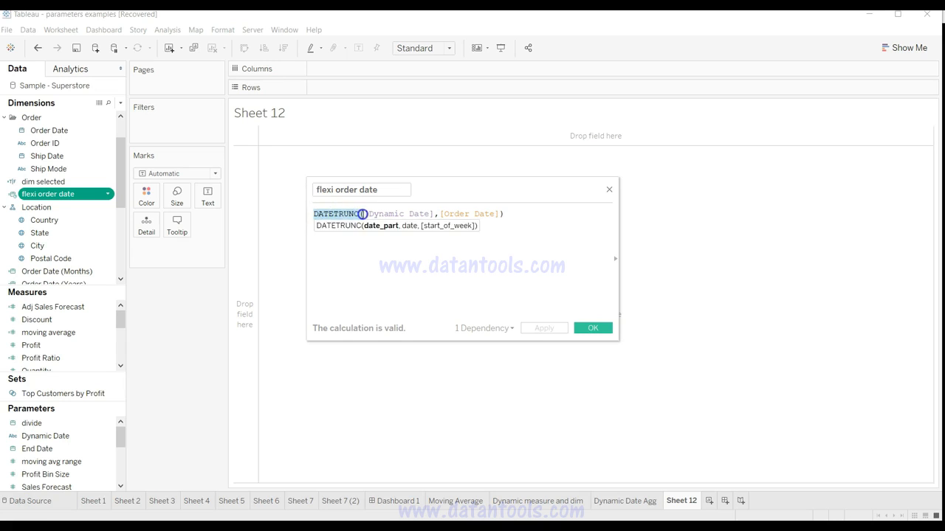
pyautogui.click(362, 214)
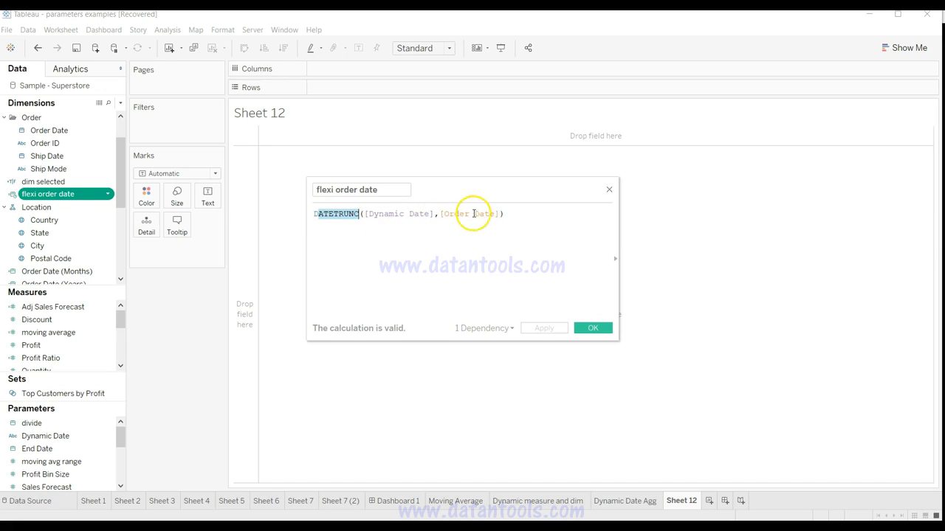
pyautogui.moveTo(440, 214); pyautogui.dragTo(470, 213)
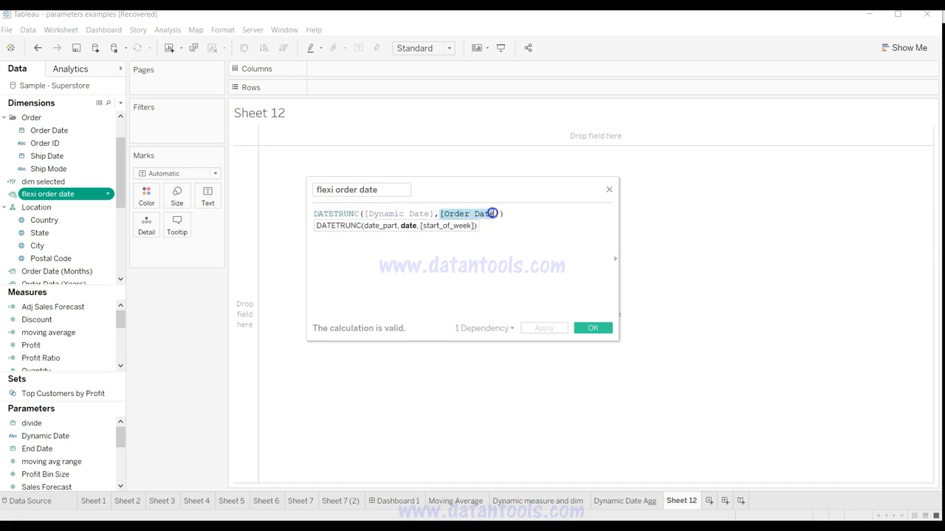
pyautogui.click(365, 214)
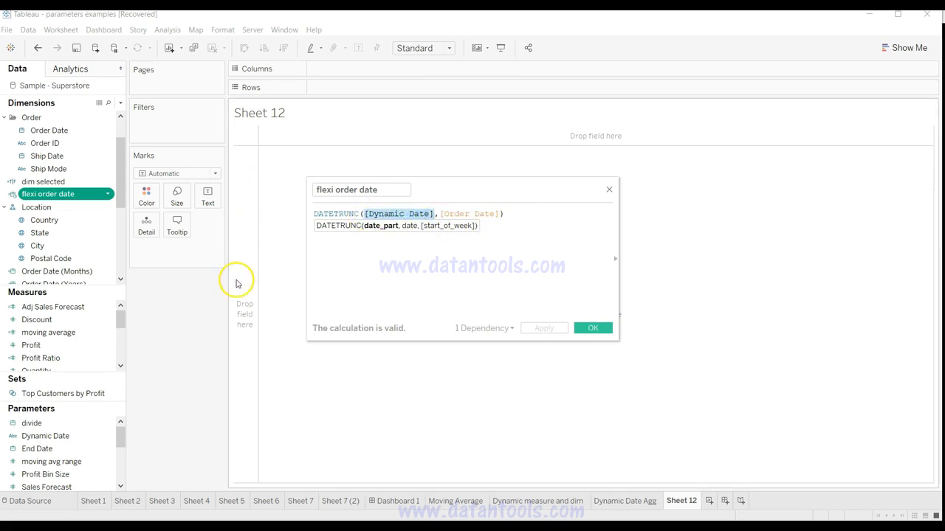
pyautogui.click(434, 215)
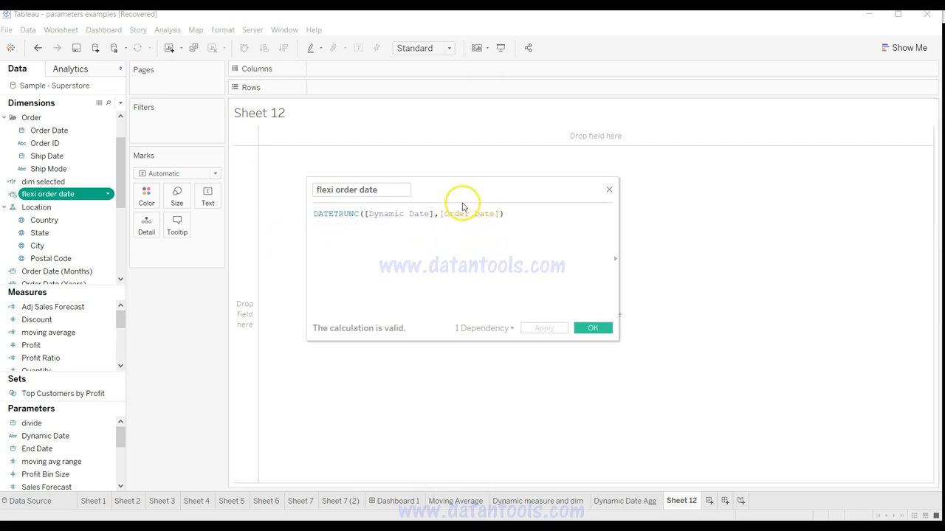
pyautogui.moveTo(504, 213); pyautogui.dragTo(311, 213)
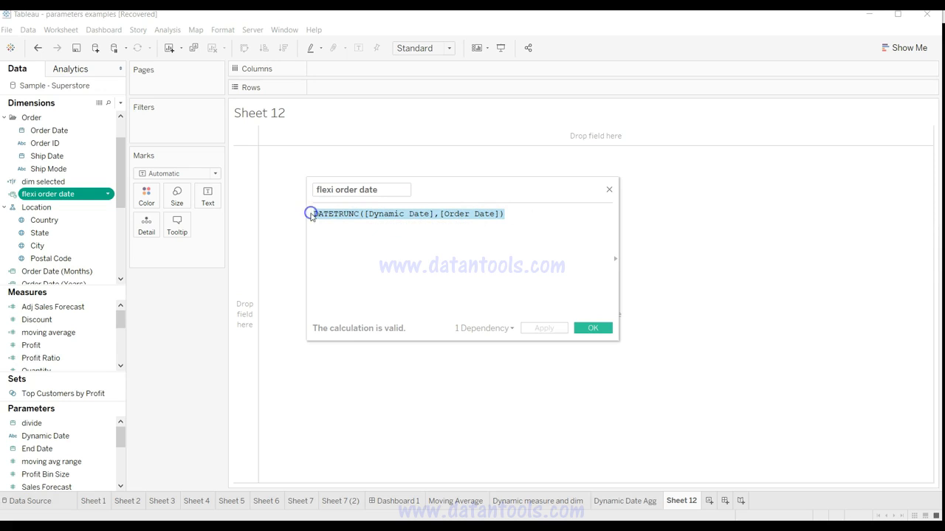
pyautogui.click(319, 215)
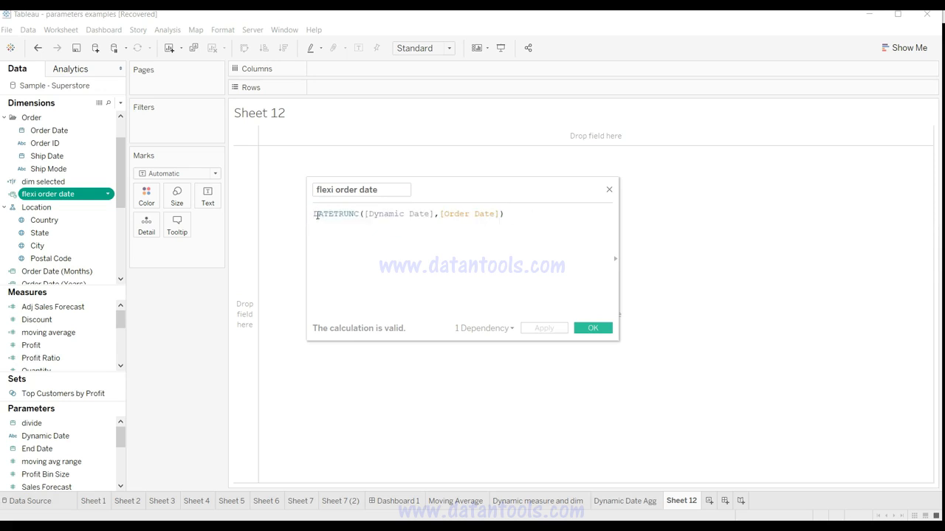
# Step: Close the flexi order date formula and place the field on Columns as a discrete exact date
pyautogui.moveTo(329, 215); pyautogui.dragTo(506, 213)
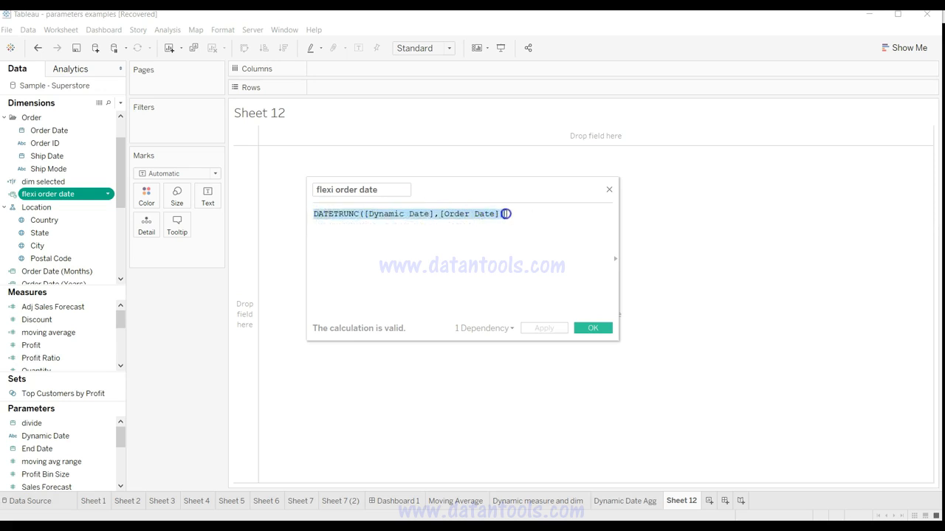
pyautogui.click(610, 192)
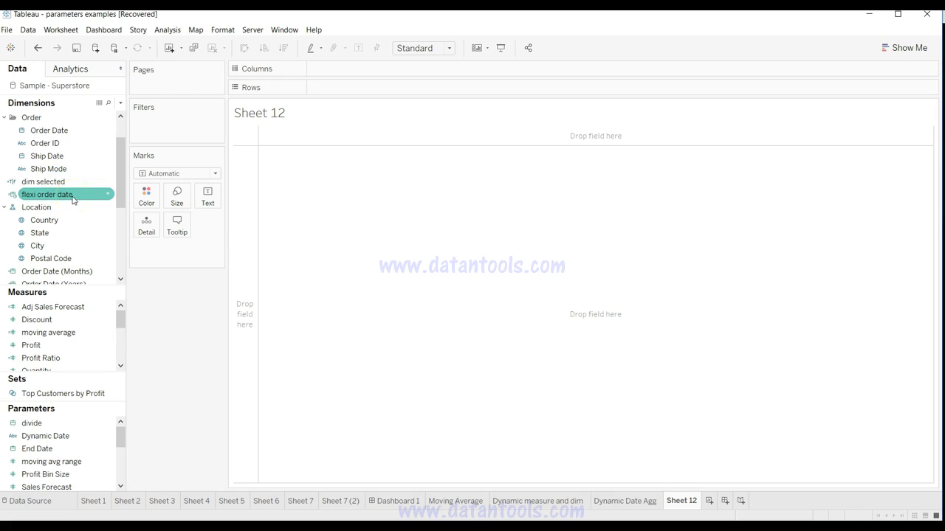
pyautogui.moveTo(74, 199); pyautogui.dragTo(374, 74)
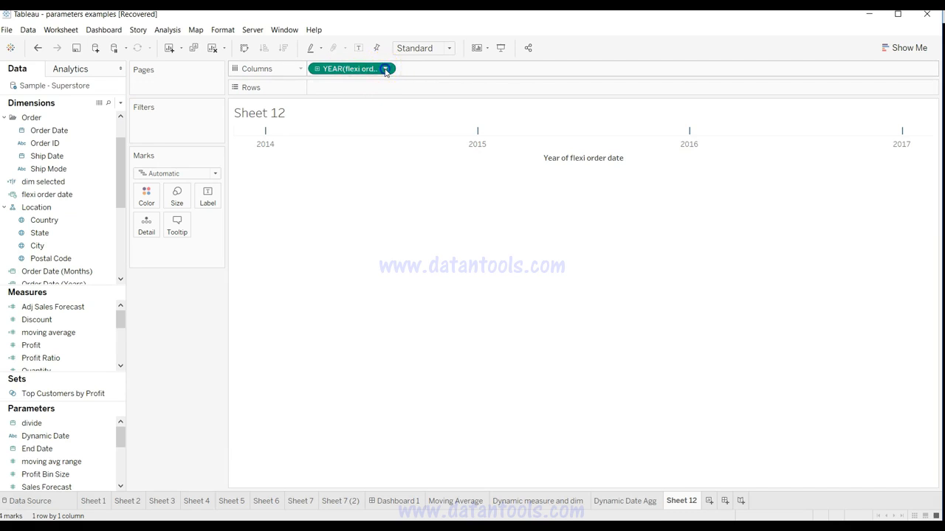
pyautogui.click(384, 69)
pyautogui.click(368, 310)
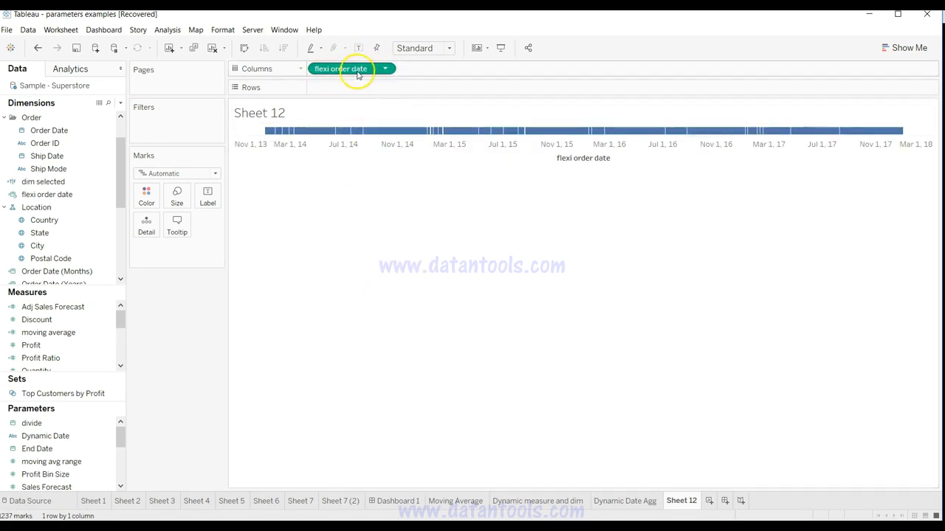
pyautogui.click(385, 69)
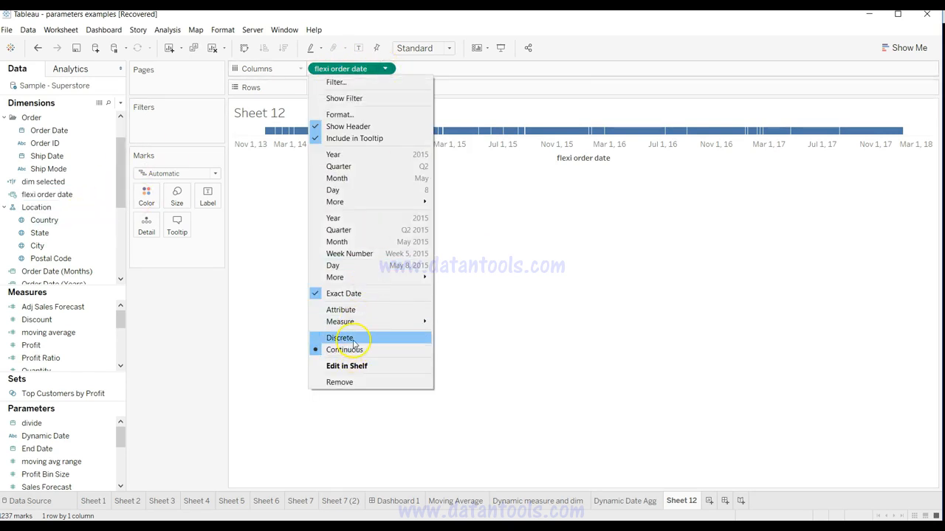
pyautogui.click(341, 338)
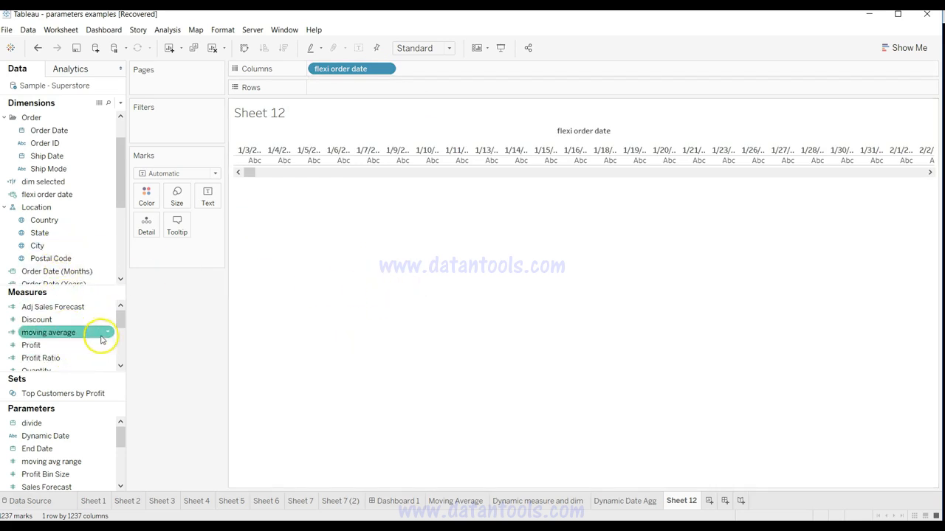
# Step: Add the Sales measure to Rows to plot it against flexi order date
pyautogui.moveTo(120, 320); pyautogui.dragTo(120, 336)
pyautogui.moveTo(31, 332); pyautogui.dragTo(394, 93)
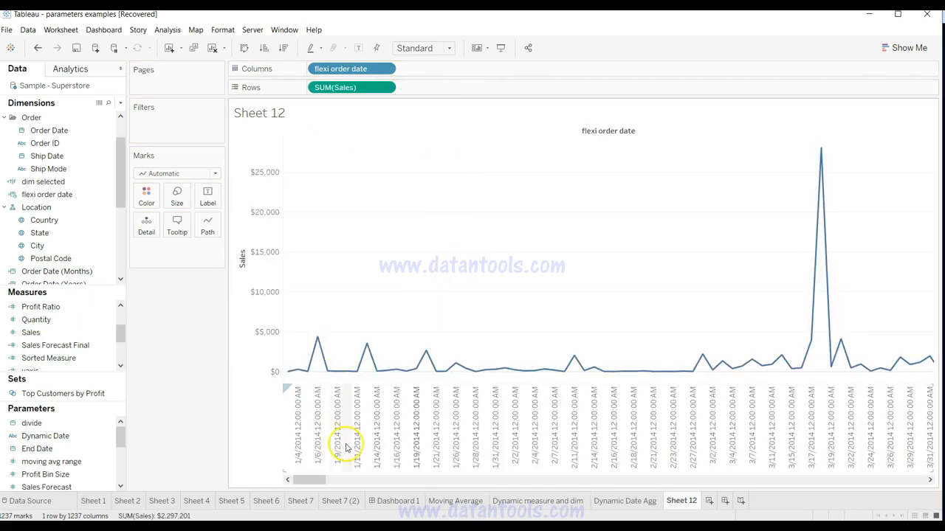
pyautogui.moveTo(309, 480); pyautogui.dragTo(194, 450)
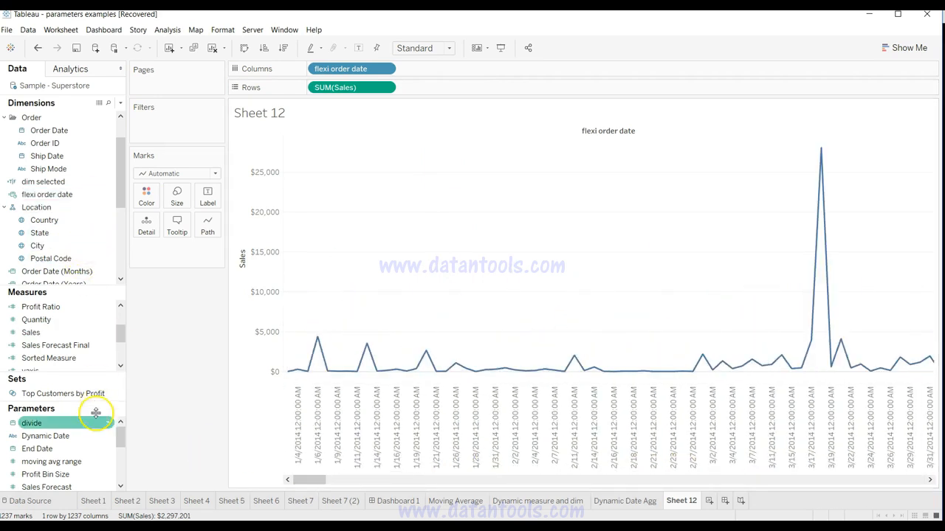
# Step: Show the Dynamic Date parameter control on the sheet and set it to Week
pyautogui.click(108, 438)
pyautogui.click(108, 436)
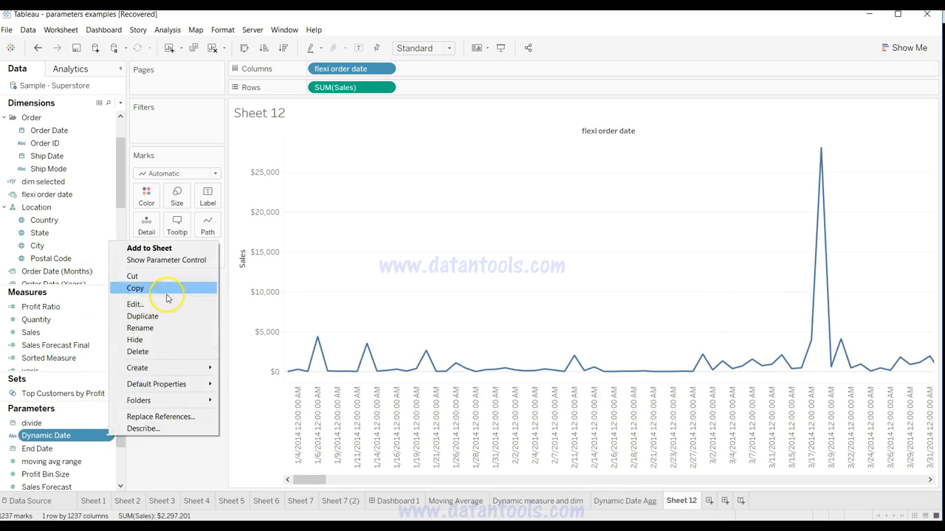
pyautogui.click(181, 261)
pyautogui.click(889, 123)
pyautogui.click(890, 146)
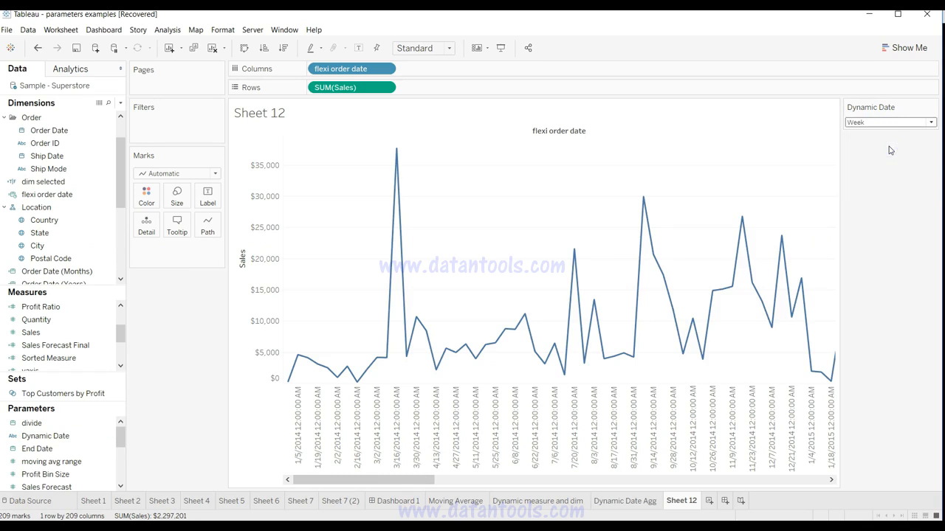
# Step: Switch the Dynamic Date parameter through Month, Quarter and Year, and finish on Day
pyautogui.click(912, 123)
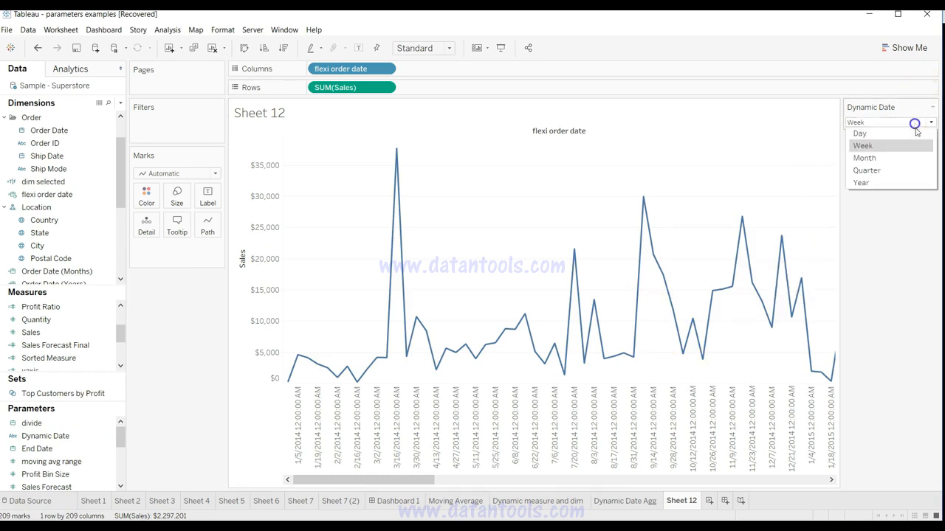
pyautogui.click(913, 157)
pyautogui.click(888, 123)
pyautogui.click(885, 170)
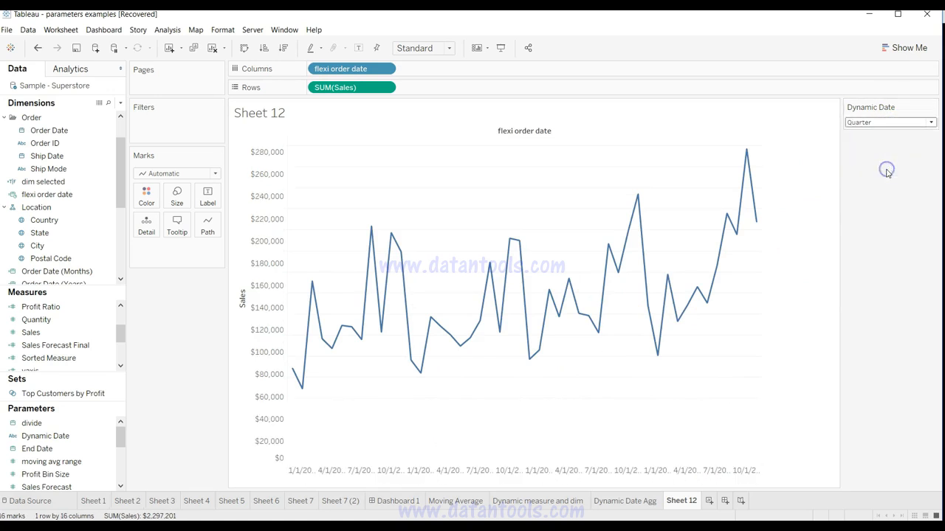
pyautogui.click(888, 120)
pyautogui.click(886, 185)
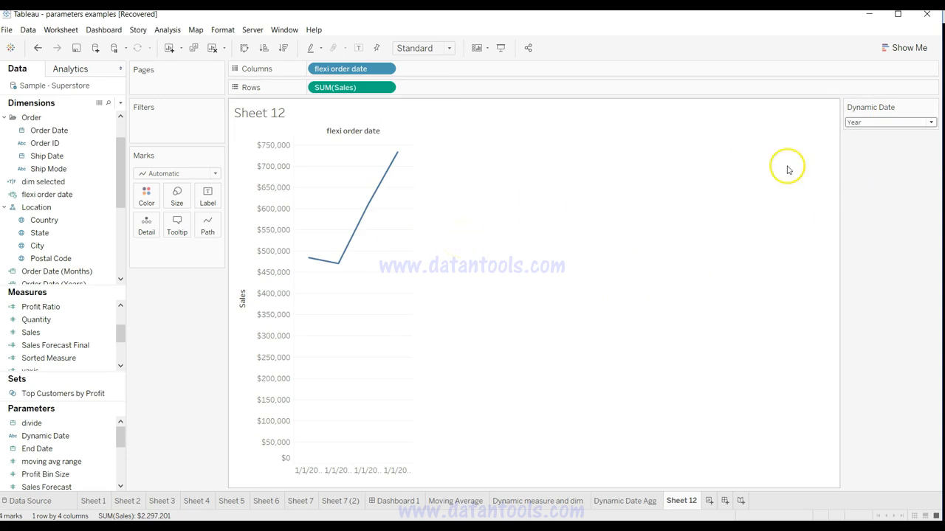
pyautogui.click(867, 122)
pyautogui.click(862, 134)
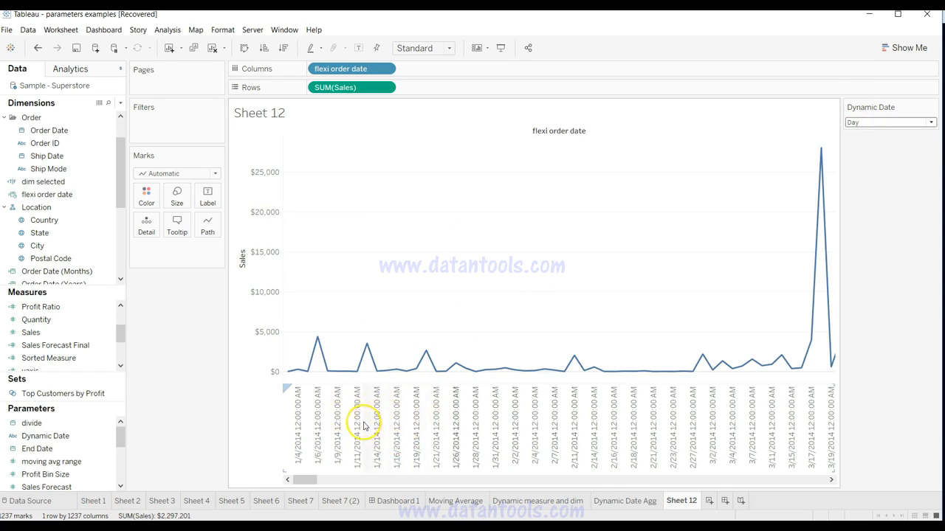
# Step: Format the flexi order date headers, trying 3/14/2001 and 2001-03-14 before choosing the March 14, 2001 date format
pyautogui.click(386, 70)
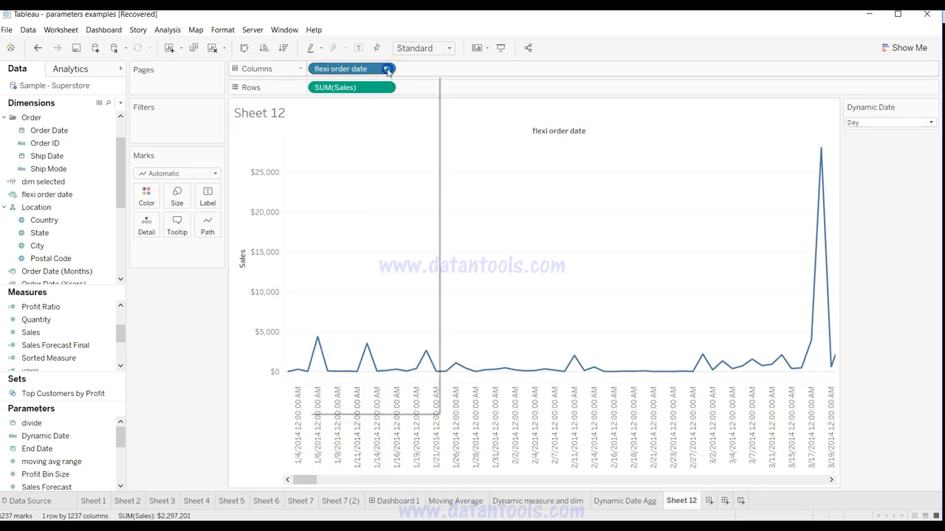
pyautogui.click(382, 143)
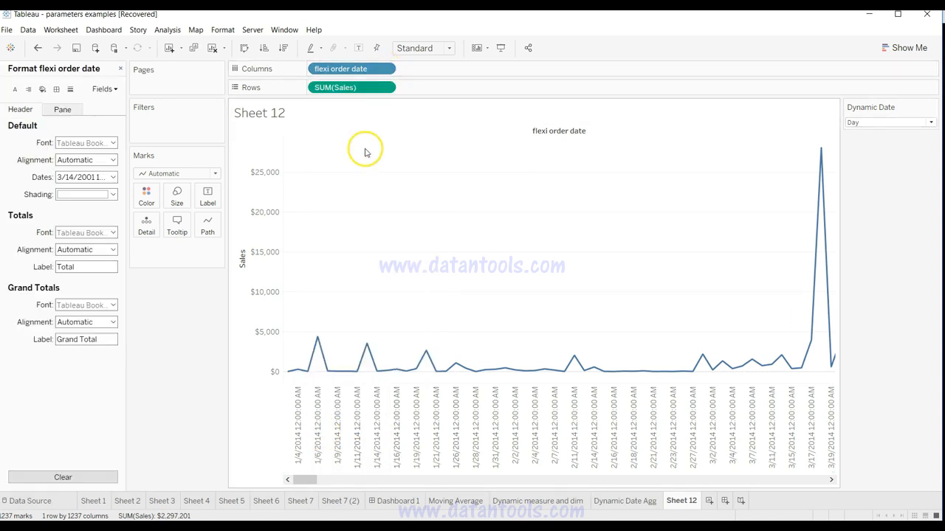
pyautogui.click(112, 177)
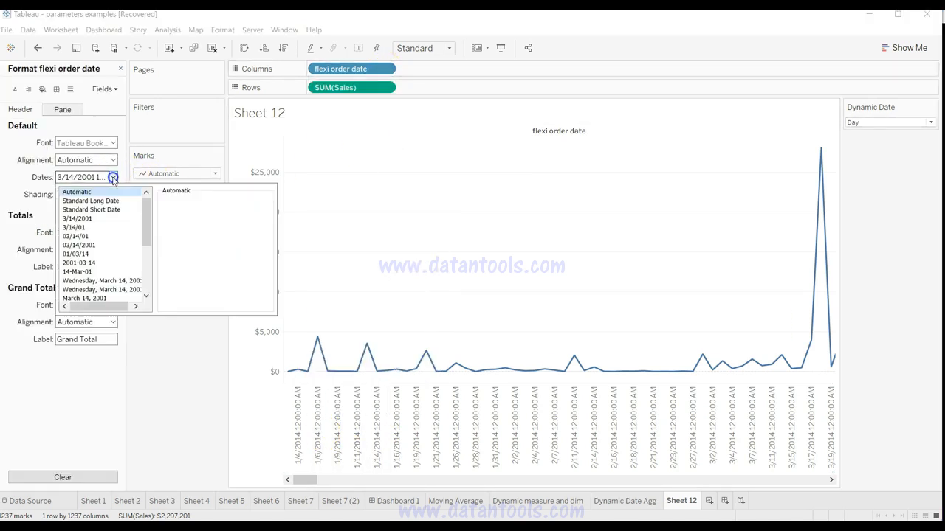
pyautogui.click(103, 220)
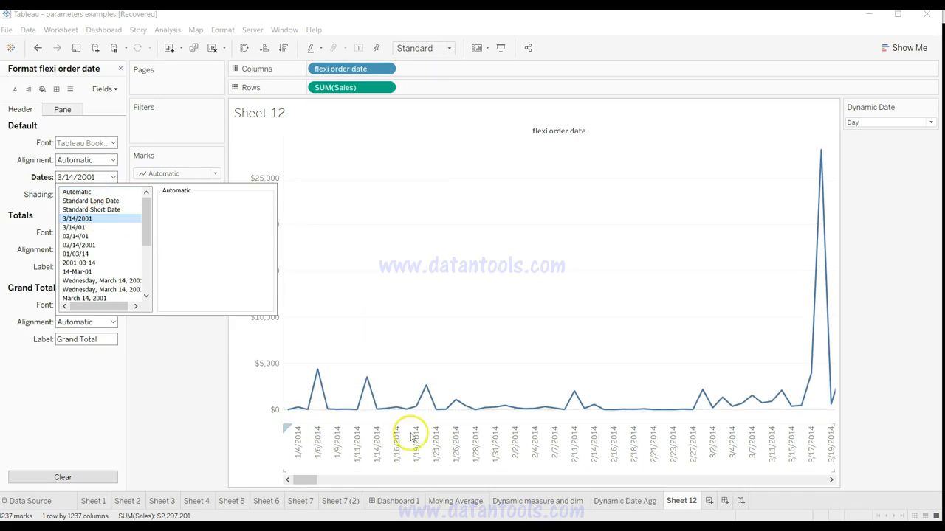
pyautogui.click(109, 262)
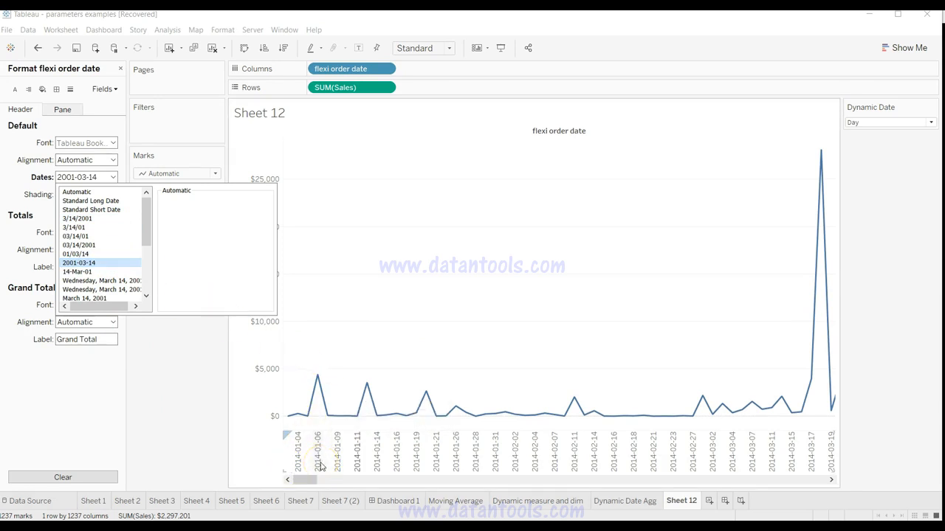
pyautogui.click(120, 299)
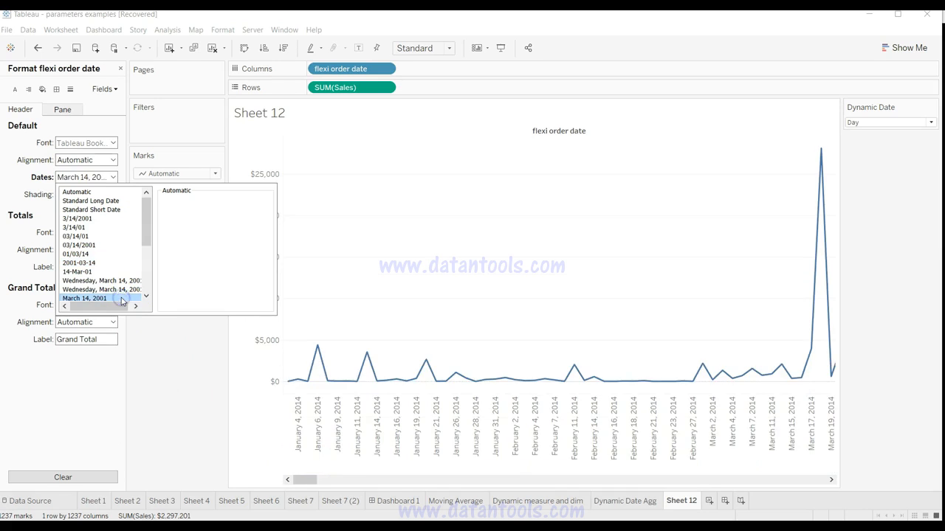
pyautogui.click(177, 398)
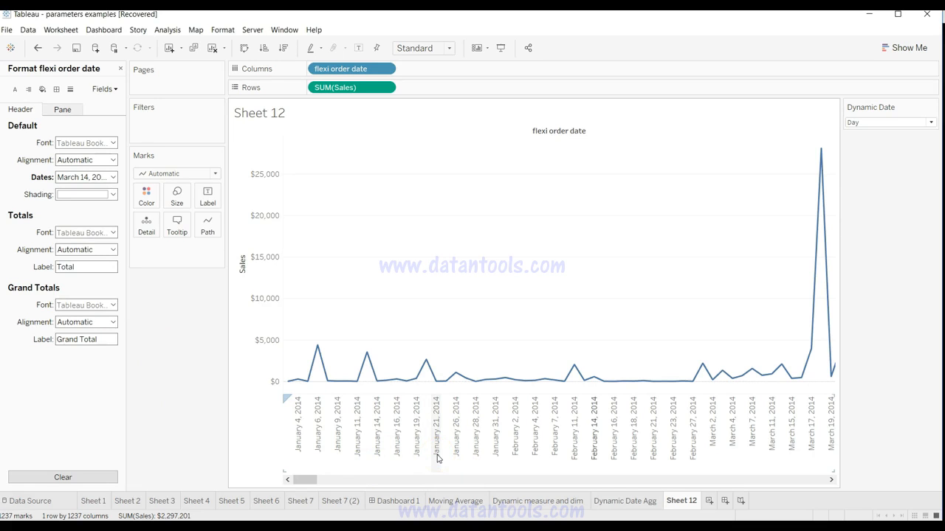
pyautogui.click(121, 68)
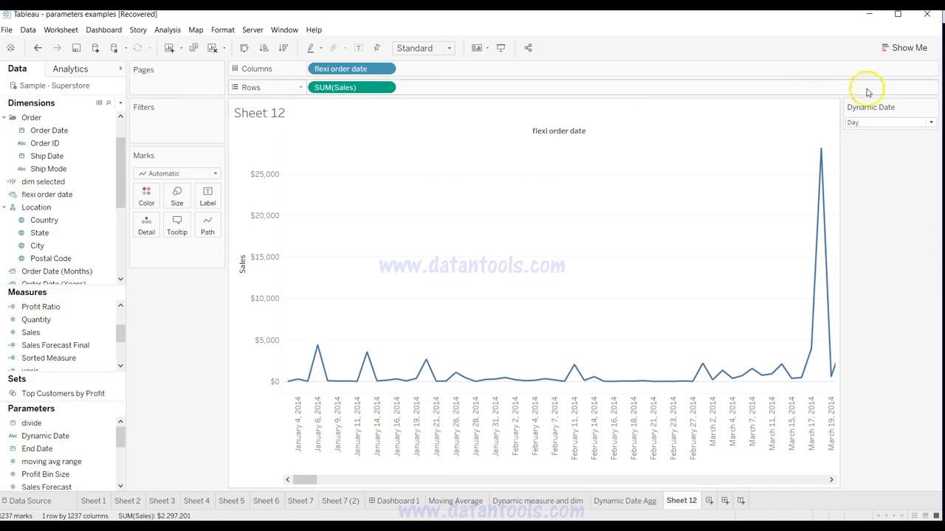
pyautogui.click(879, 123)
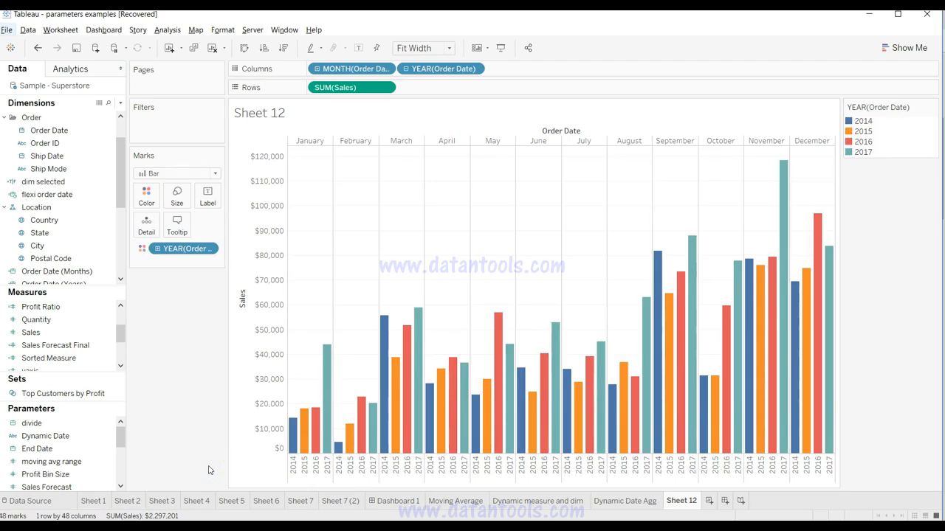
# Step: Examine the bar chart's sales for individual months and years, comparing the January, February, April and May bars
pyautogui.moveTo(376, 441)
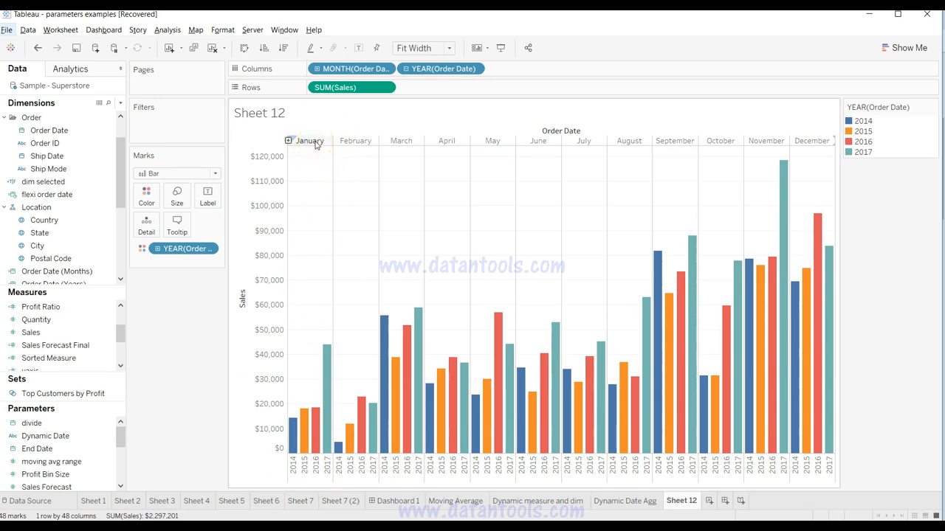
pyautogui.click(323, 437)
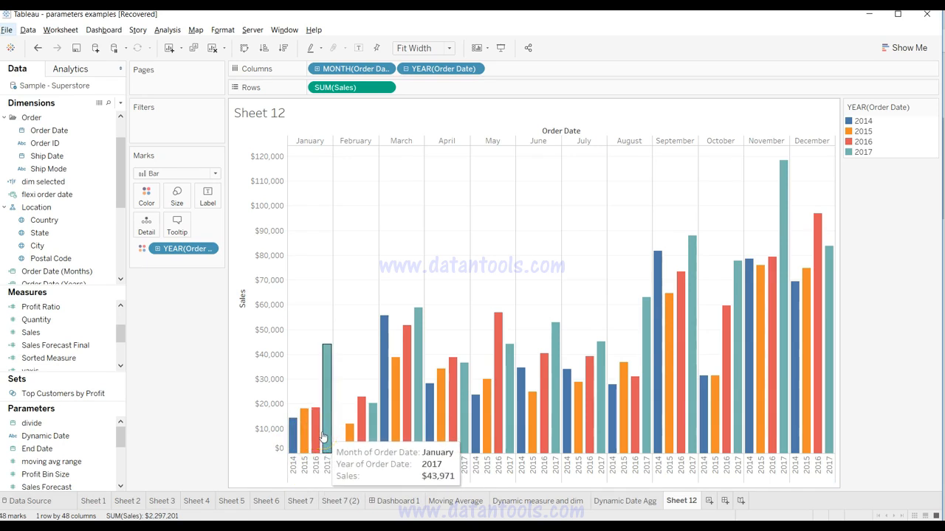
pyautogui.click(355, 430)
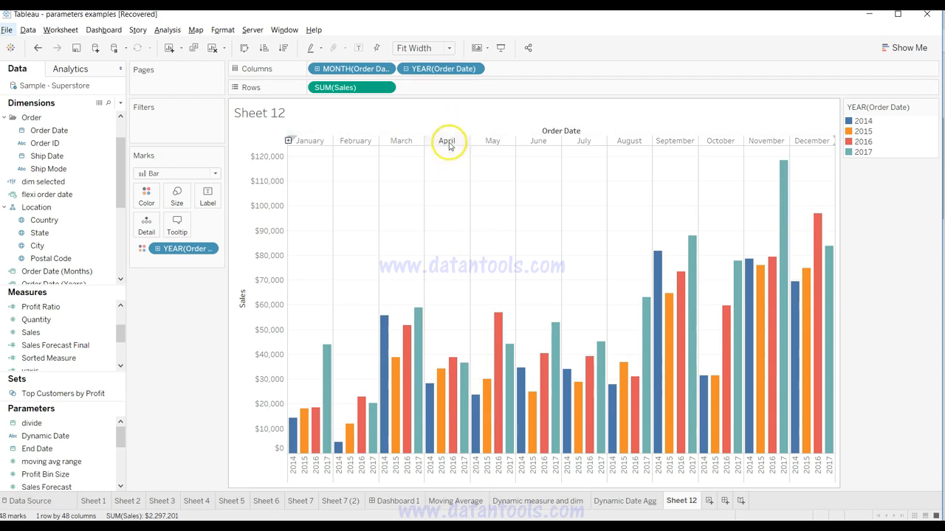
pyautogui.moveTo(456, 390)
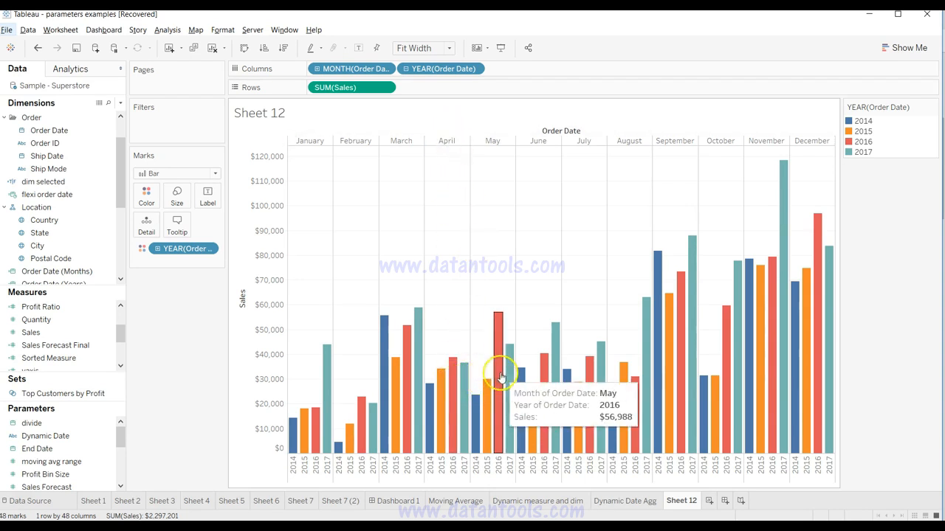
pyautogui.moveTo(509, 369)
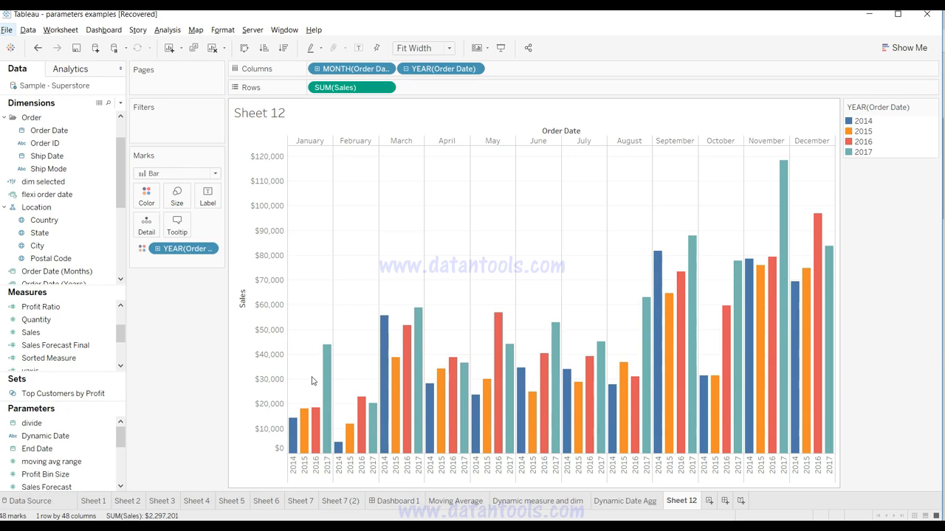
# Step: Add a new worksheet with Sales on Rows and Order Date on Columns
pyautogui.click(710, 501)
pyautogui.click(65, 333)
pyautogui.moveTo(69, 335); pyautogui.dragTo(362, 90)
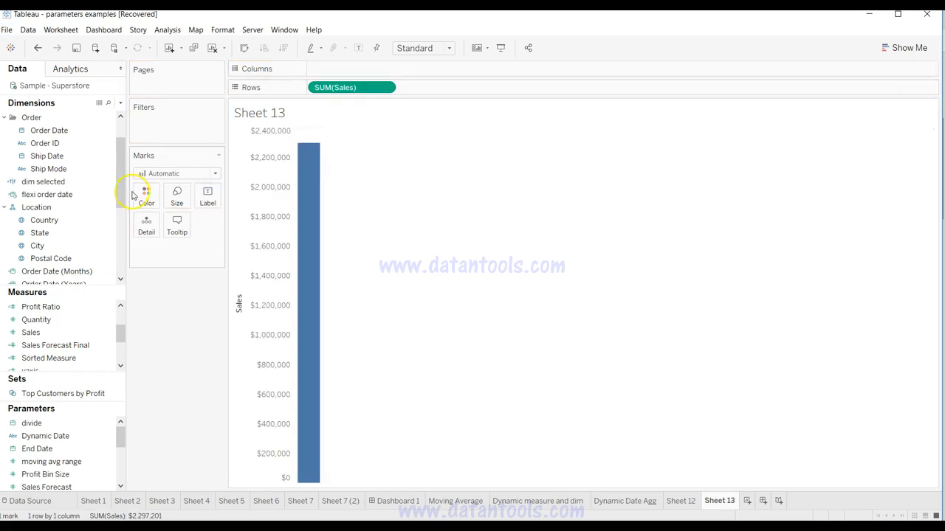
pyautogui.moveTo(80, 135); pyautogui.dragTo(372, 66)
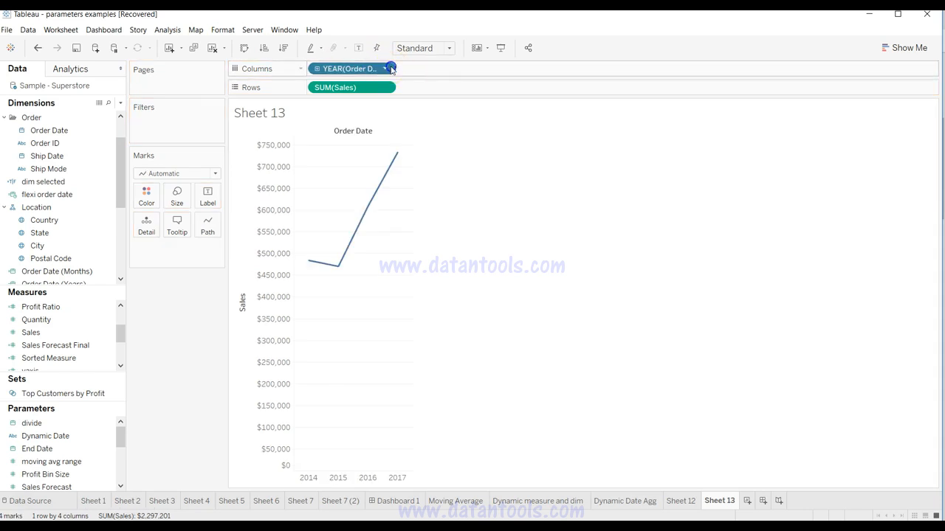
# Step: Change Order Date on Columns to discrete Month and add the year of Order Date after it
pyautogui.click(390, 69)
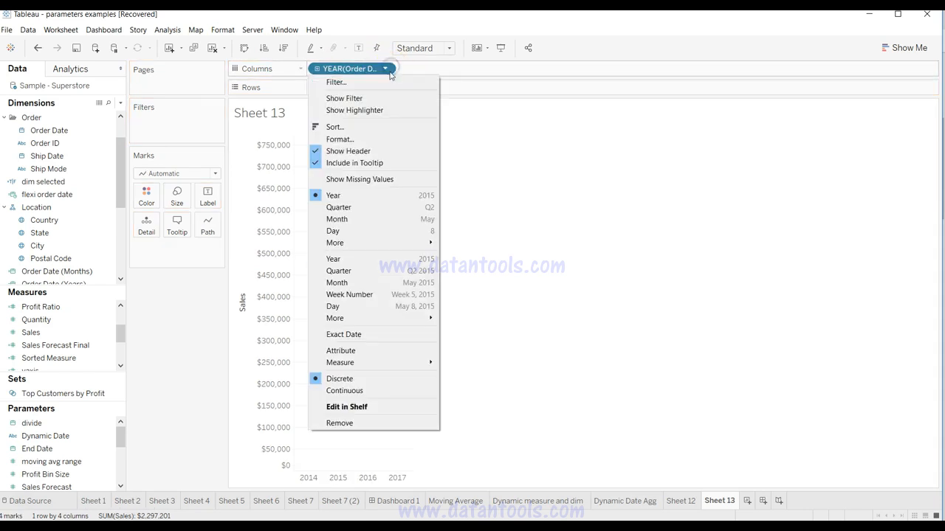
pyautogui.click(369, 220)
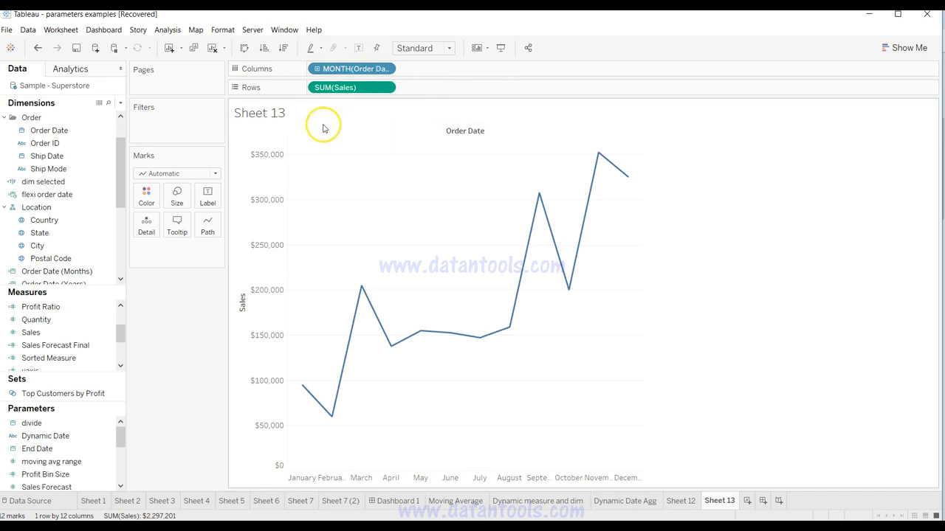
pyautogui.click(63, 132)
pyautogui.moveTo(63, 132); pyautogui.dragTo(446, 75)
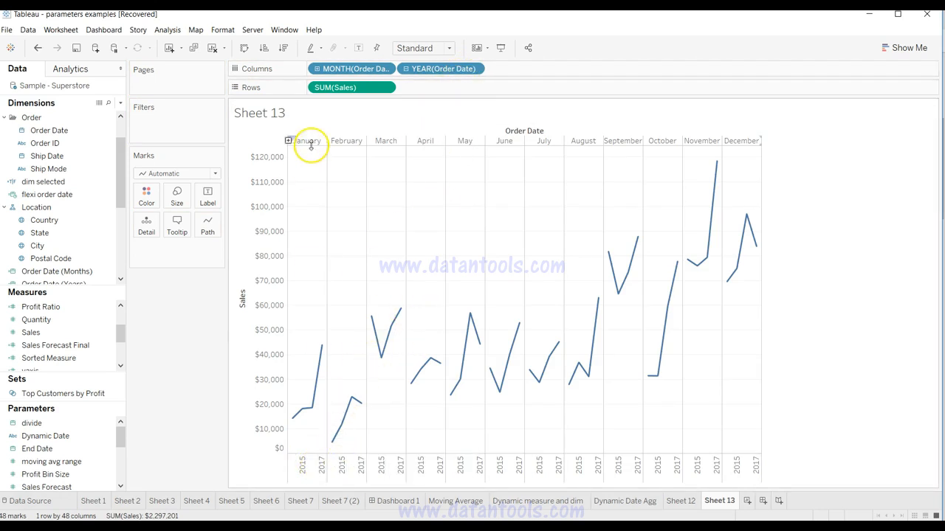
# Step: Change the mark type to Bar and set the view to Fit Width
pyautogui.click(214, 175)
pyautogui.click(200, 197)
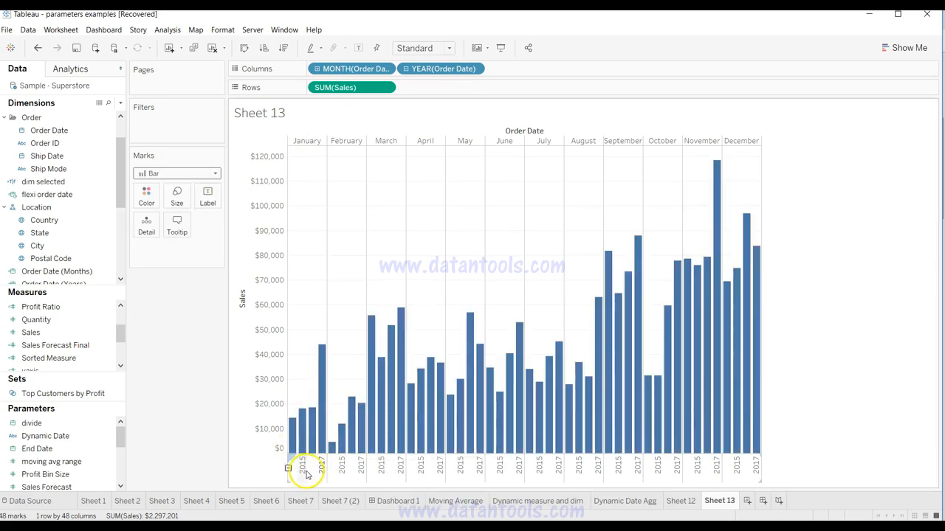
pyautogui.click(450, 52)
pyautogui.click(444, 72)
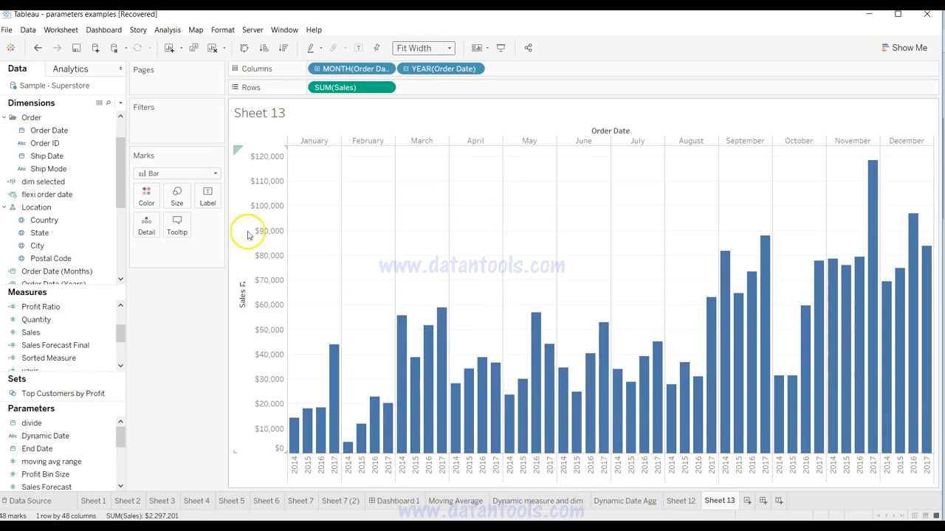
# Step: Color the monthly sales bars by the year of Order Date
pyautogui.moveTo(74, 130); pyautogui.dragTo(153, 195)
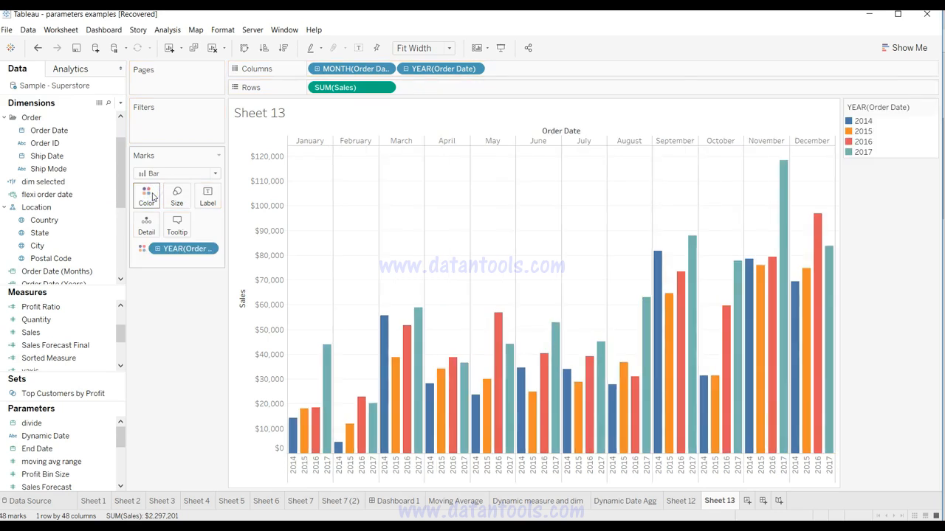
pyautogui.moveTo(895, 108); pyautogui.dragTo(181, 305)
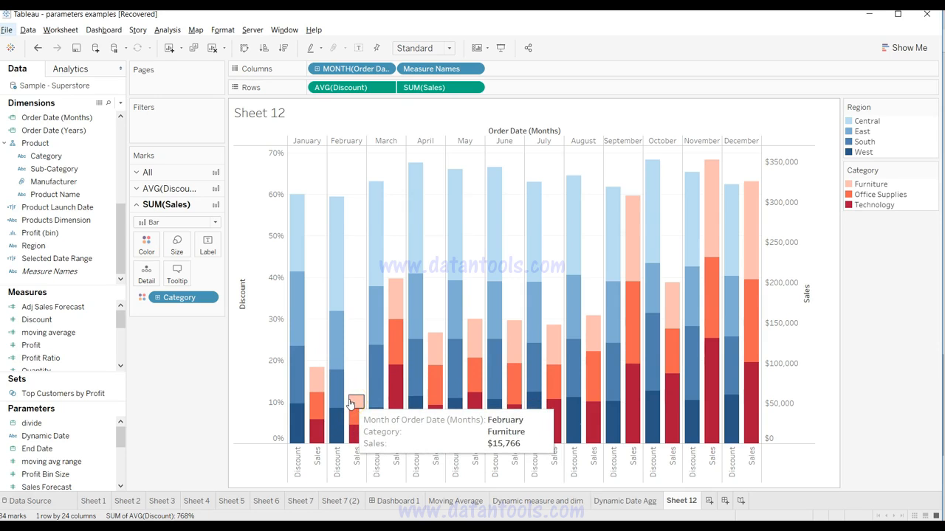
# Step: Add a new worksheet with Order Date on Columns, shown as discrete Month
pyautogui.click(344, 203)
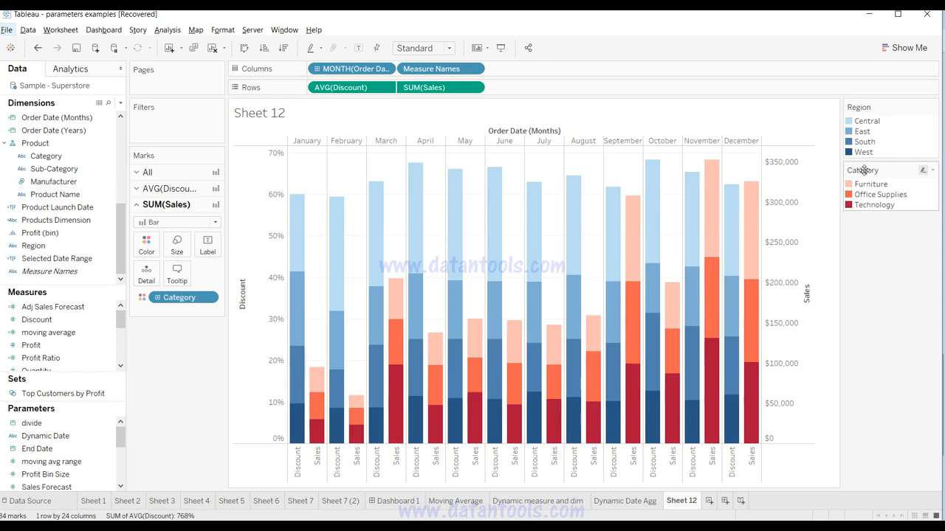
pyautogui.click(708, 501)
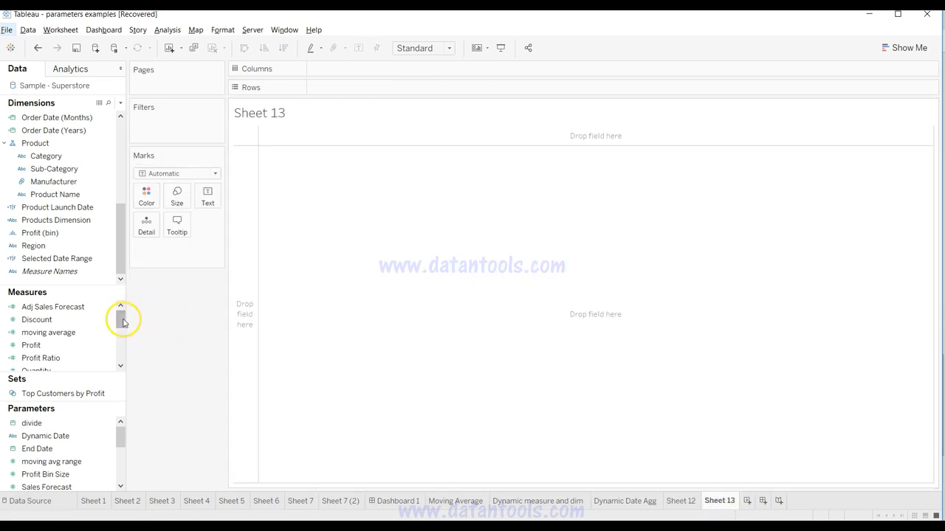
pyautogui.moveTo(117, 221); pyautogui.dragTo(120, 116)
pyautogui.moveTo(90, 172); pyautogui.dragTo(433, 71)
pyautogui.click(383, 68)
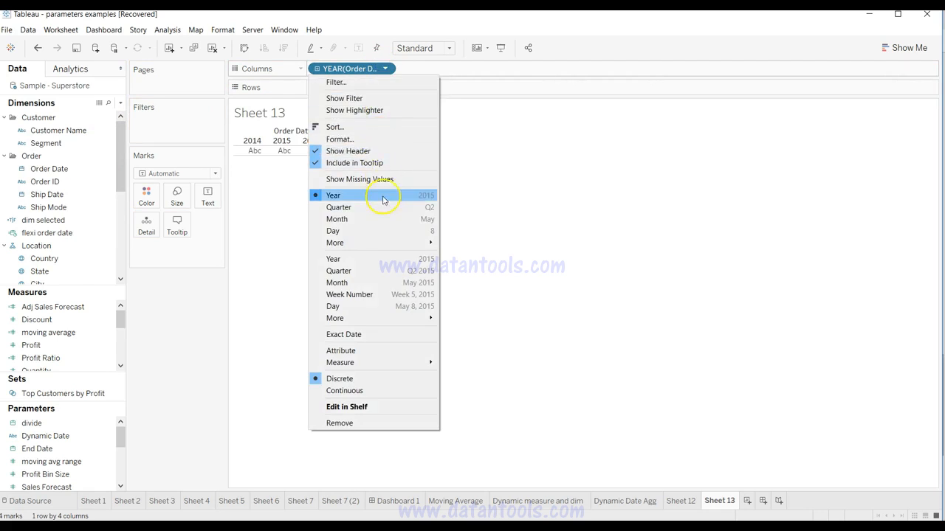
pyautogui.click(383, 220)
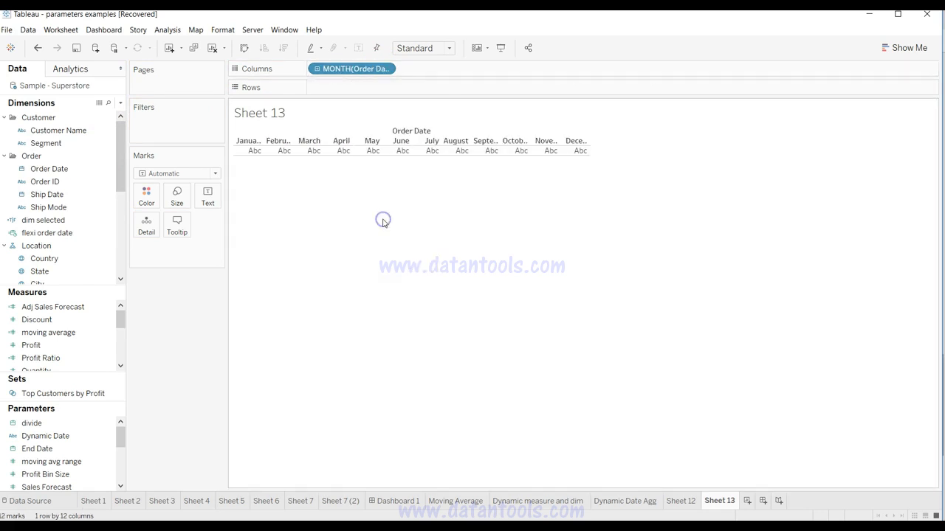
# Step: Add Sales and average Discount to Rows and combine them as a dual-axis chart
pyautogui.moveTo(120, 321); pyautogui.dragTo(433, 95)
pyautogui.click(92, 336)
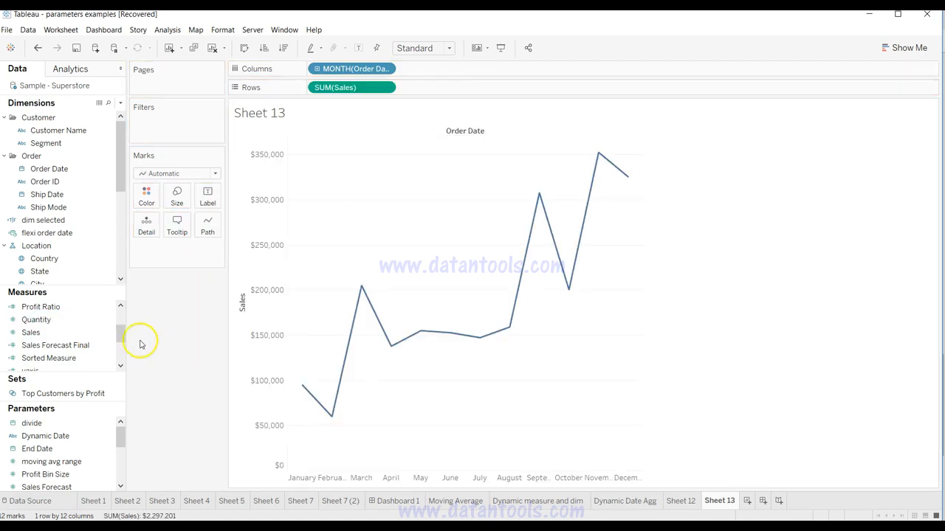
pyautogui.moveTo(122, 334); pyautogui.dragTo(458, 90)
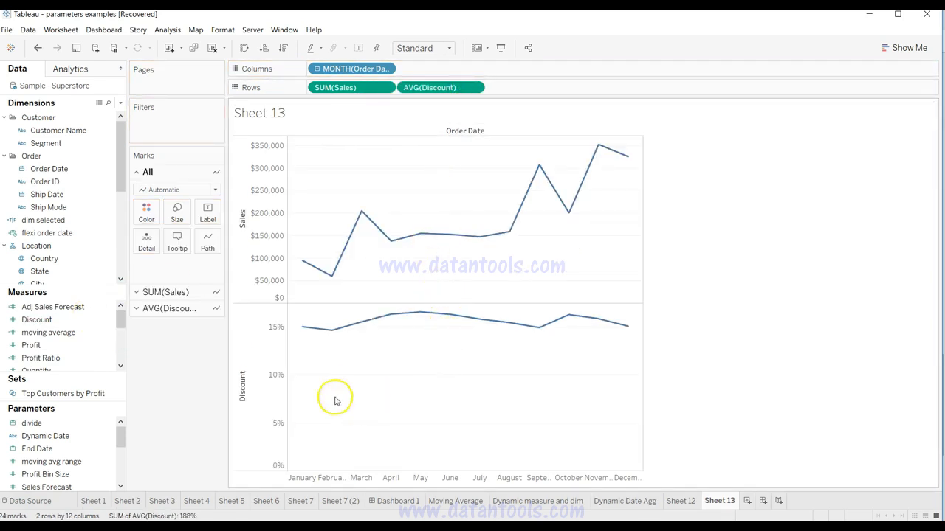
pyautogui.click(475, 89)
pyautogui.click(476, 88)
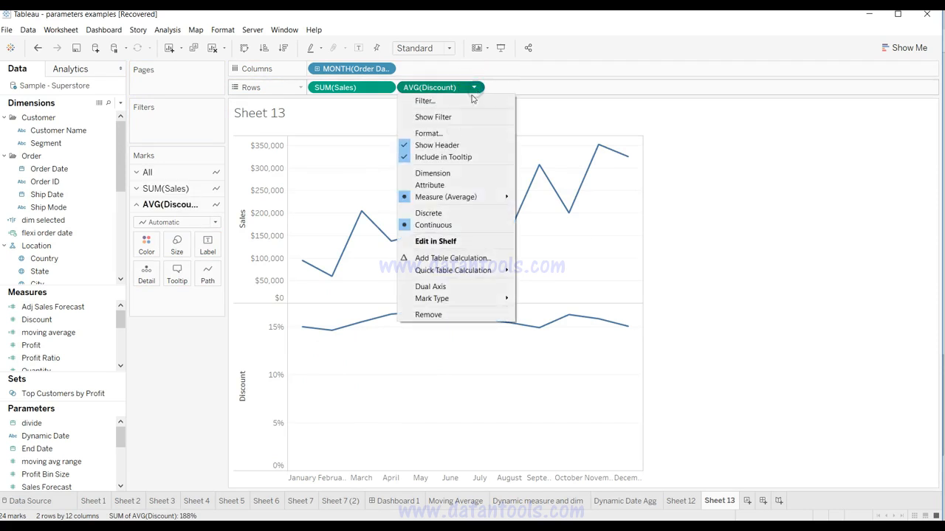
pyautogui.click(460, 288)
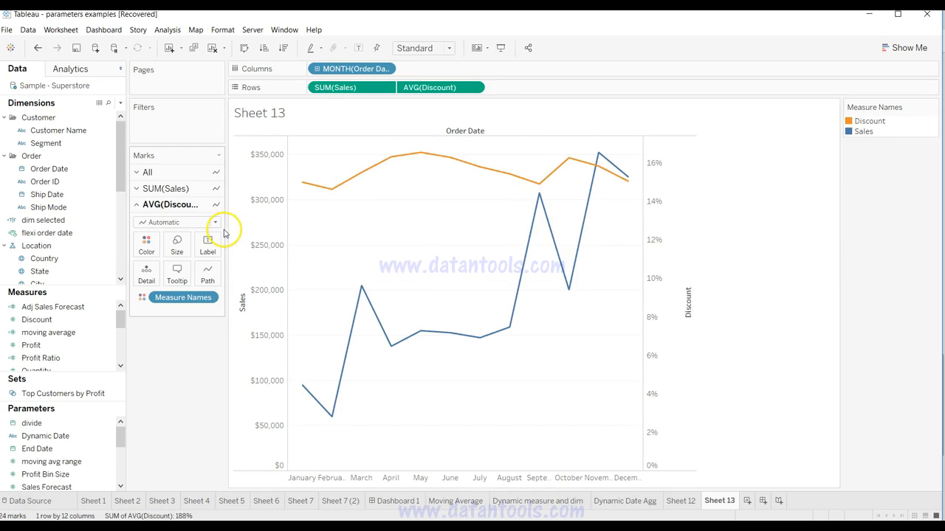
# Step: Change the mark type to Bar for both the Sales and Discount measures
pyautogui.click(184, 172)
pyautogui.click(184, 190)
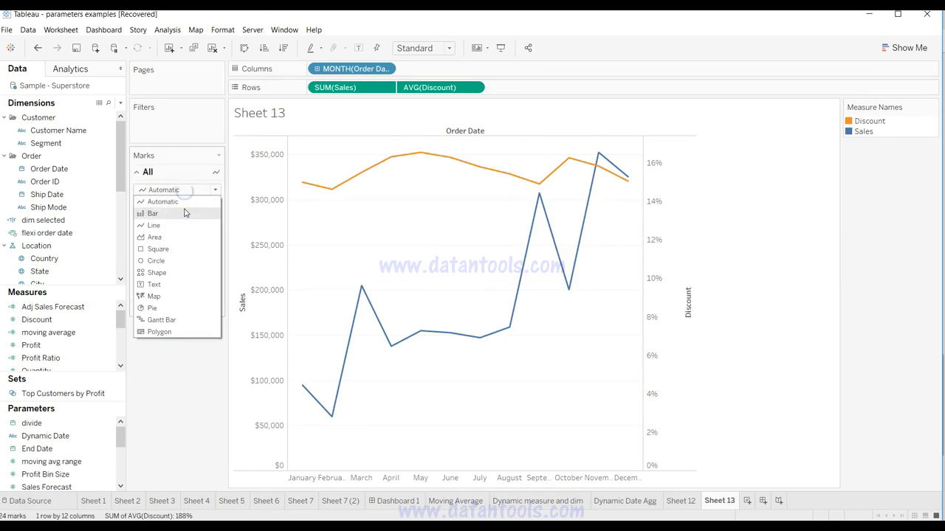
pyautogui.click(184, 213)
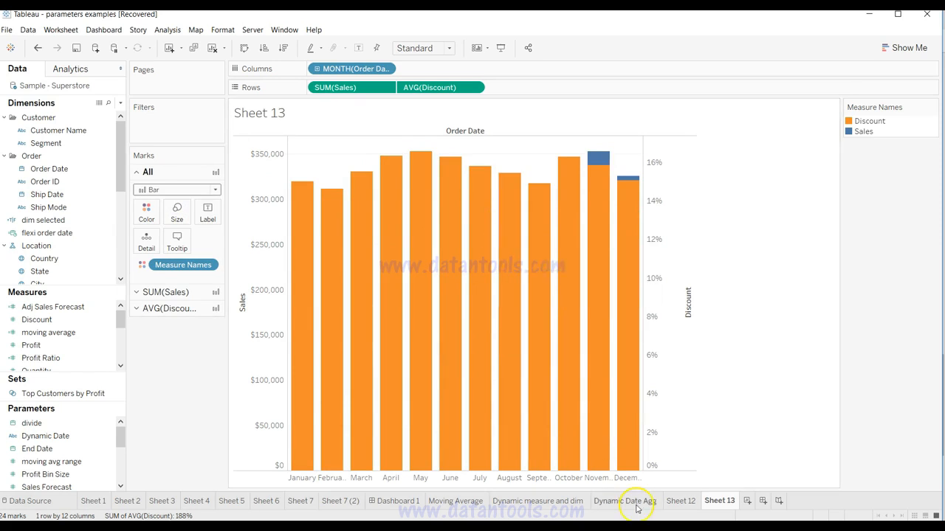
# Step: Add Measure Names to Columns after the month of Order Date to place the Discount and Sales bars side by side
pyautogui.click(680, 501)
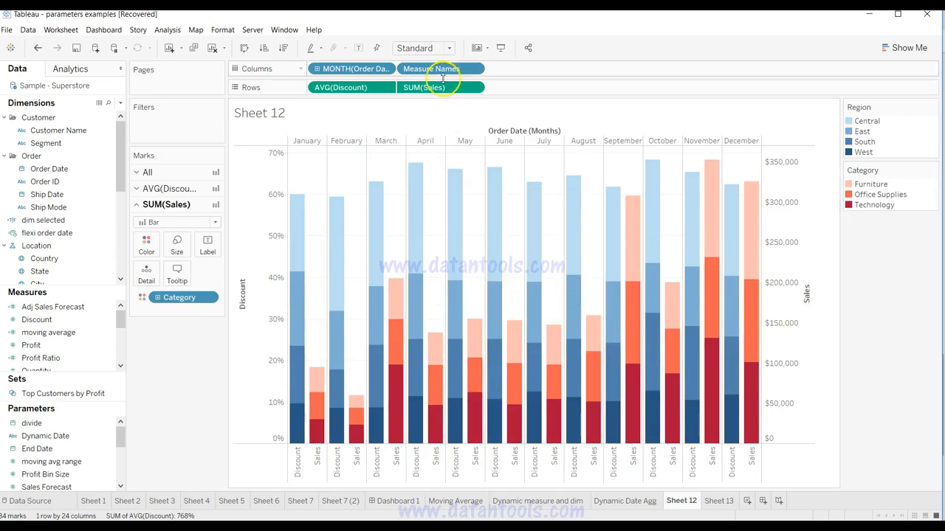
pyautogui.click(725, 500)
pyautogui.moveTo(116, 172); pyautogui.dragTo(464, 69)
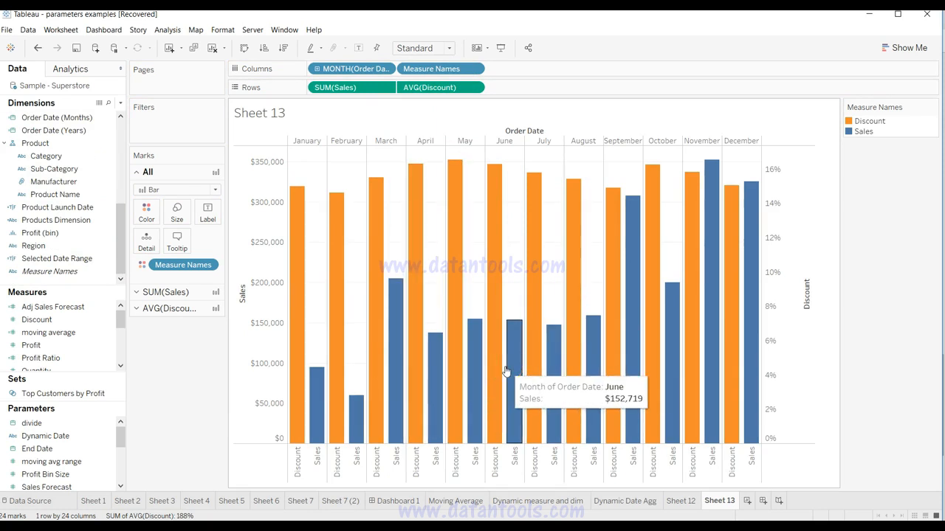
pyautogui.click(266, 371)
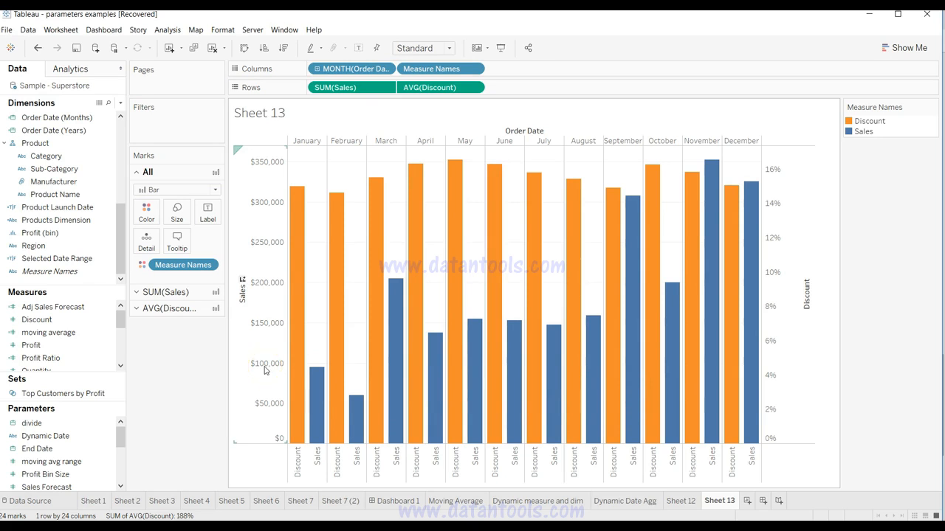
pyautogui.click(180, 433)
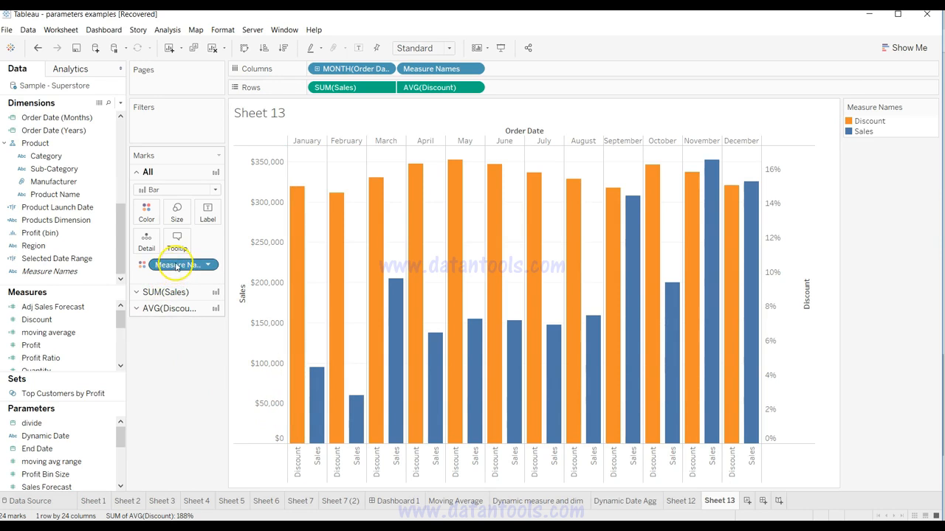
# Step: Remove Measure Names from the Discount marks and color the Discount bars by Region
pyautogui.click(150, 309)
pyautogui.moveTo(172, 303); pyautogui.dragTo(185, 378)
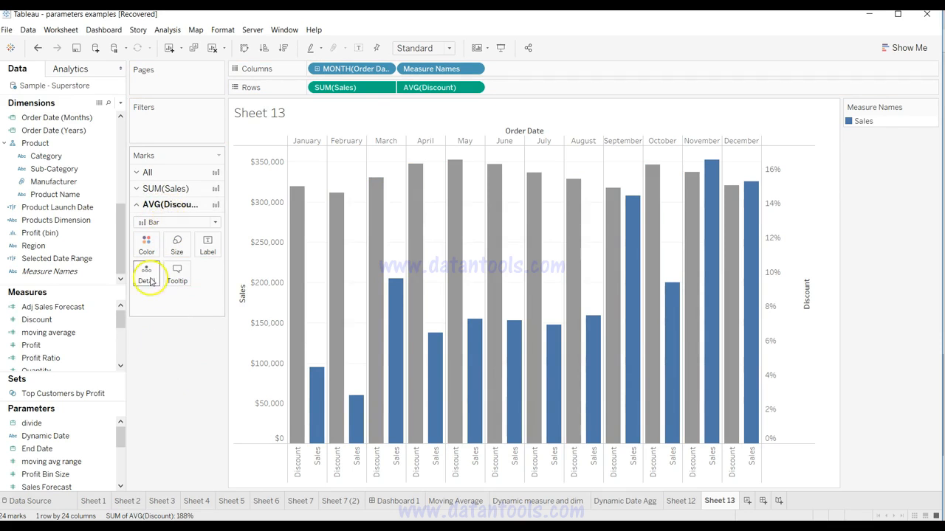
pyautogui.moveTo(71, 245); pyautogui.dragTo(149, 247)
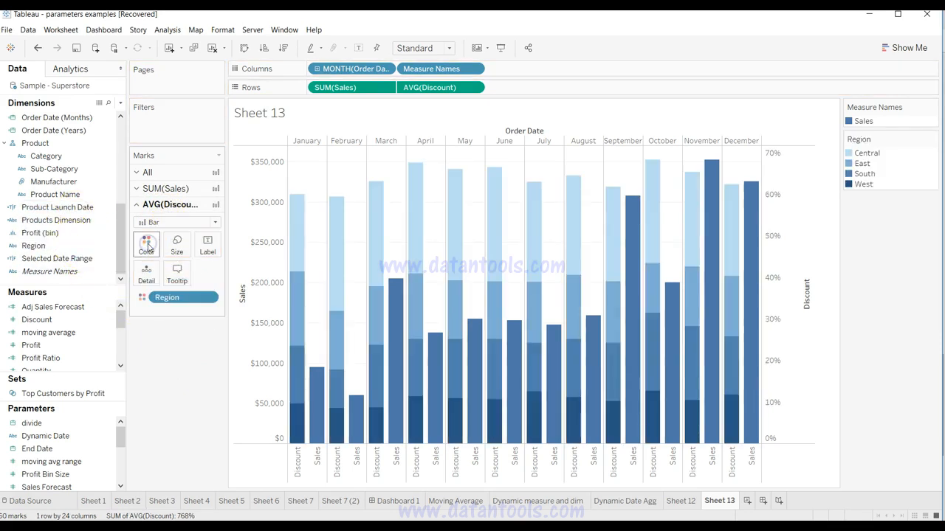
# Step: Remove Measure Names from the Sales marks and color the Sales bars by Category
pyautogui.click(166, 188)
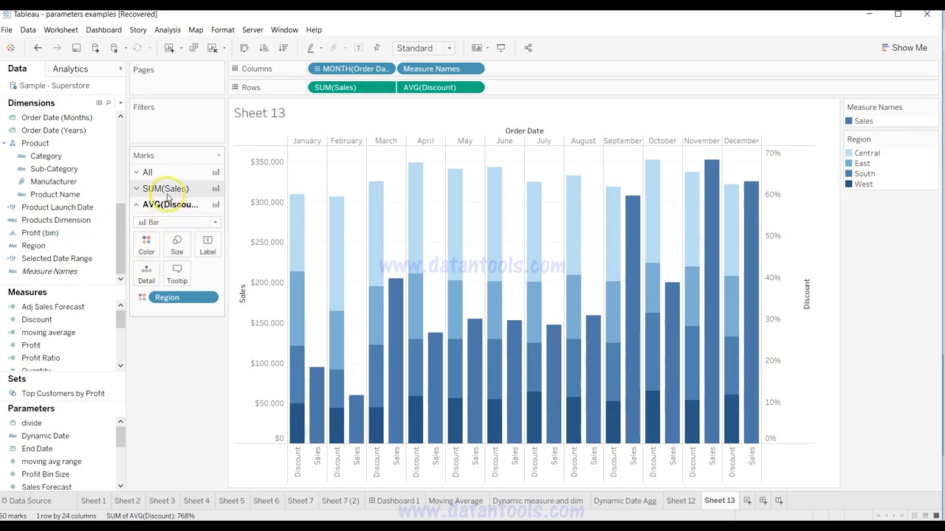
pyautogui.moveTo(177, 282); pyautogui.dragTo(175, 392)
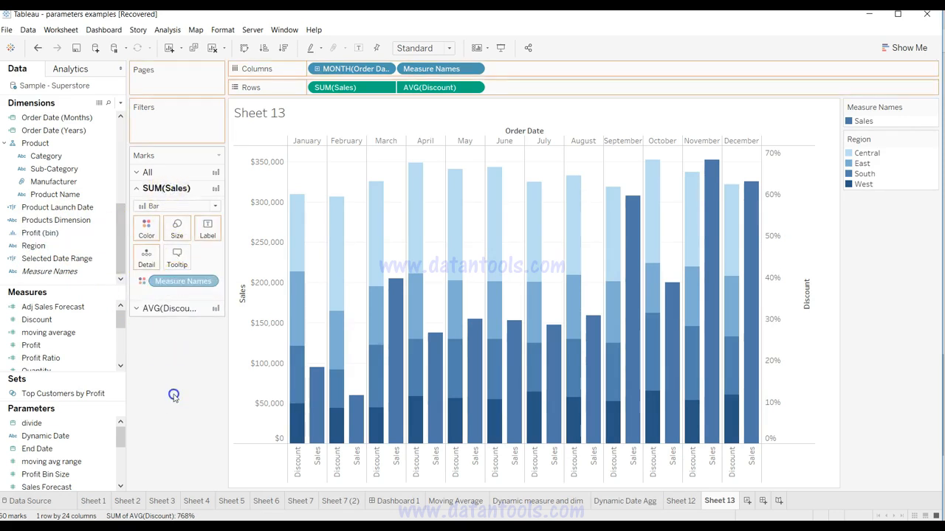
pyautogui.moveTo(67, 159); pyautogui.dragTo(148, 231)
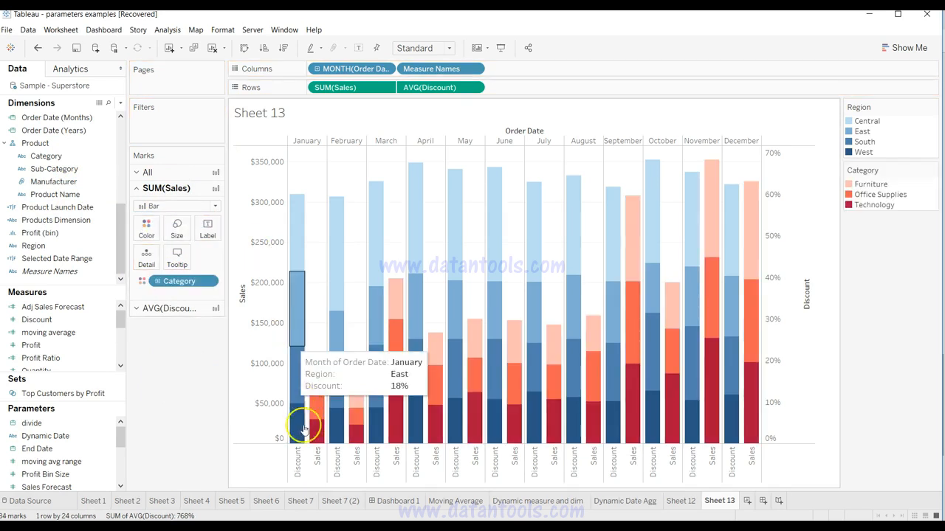
pyautogui.moveTo(317, 414)
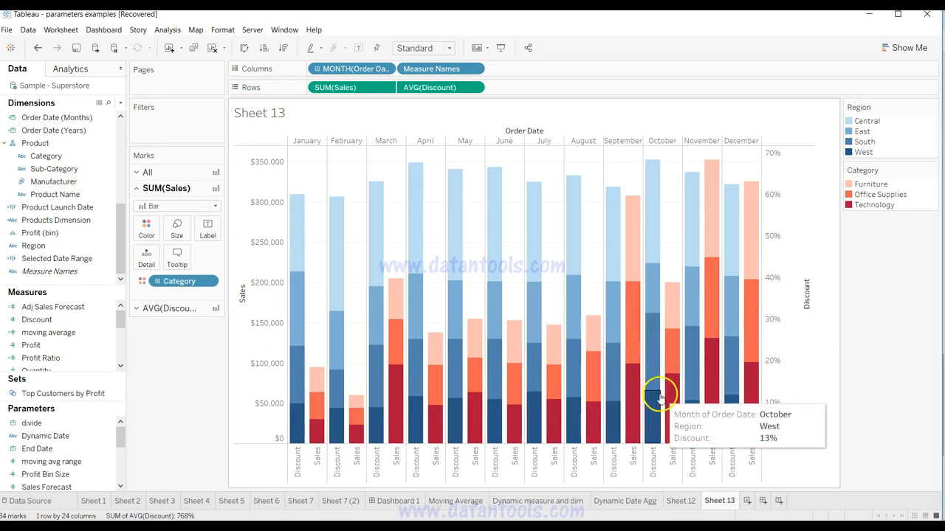
pyautogui.click(473, 457)
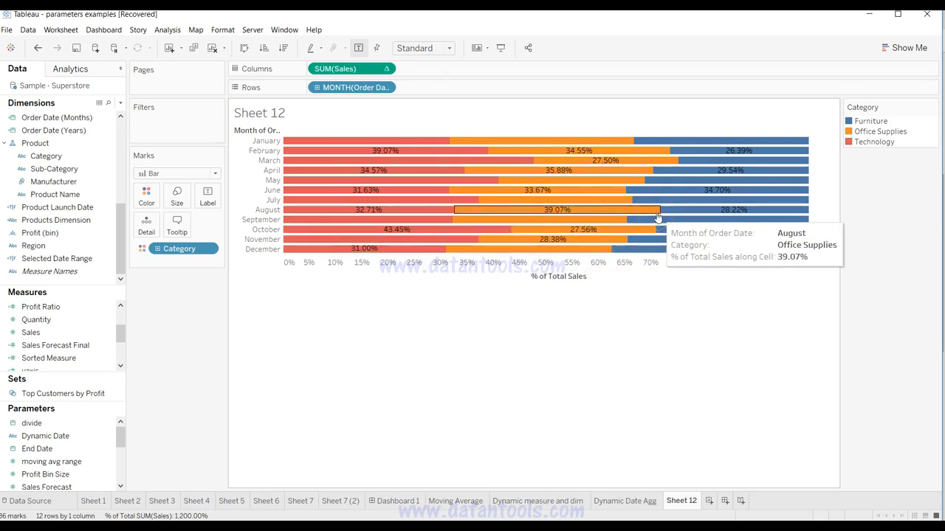
# Step: Create a new worksheet with Order Date on Rows, grouped by discrete Month
pyautogui.click(581, 348)
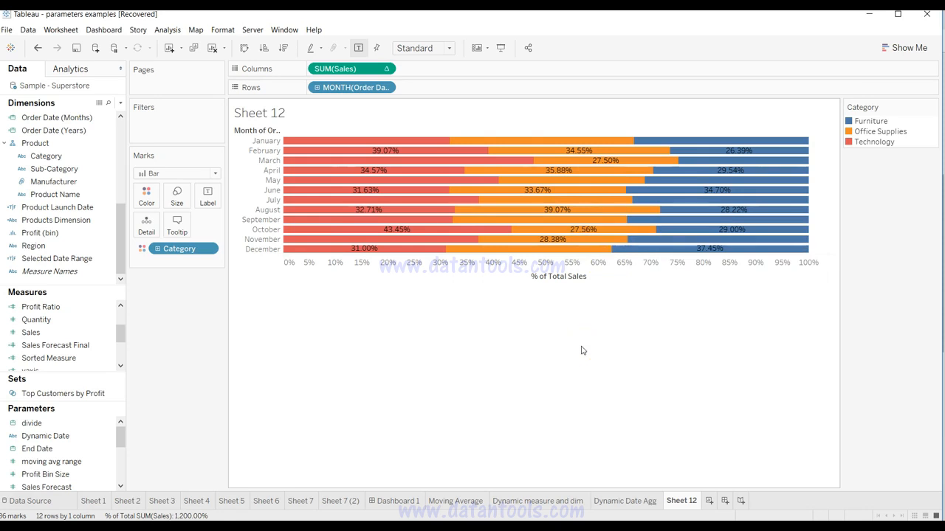
pyautogui.click(709, 503)
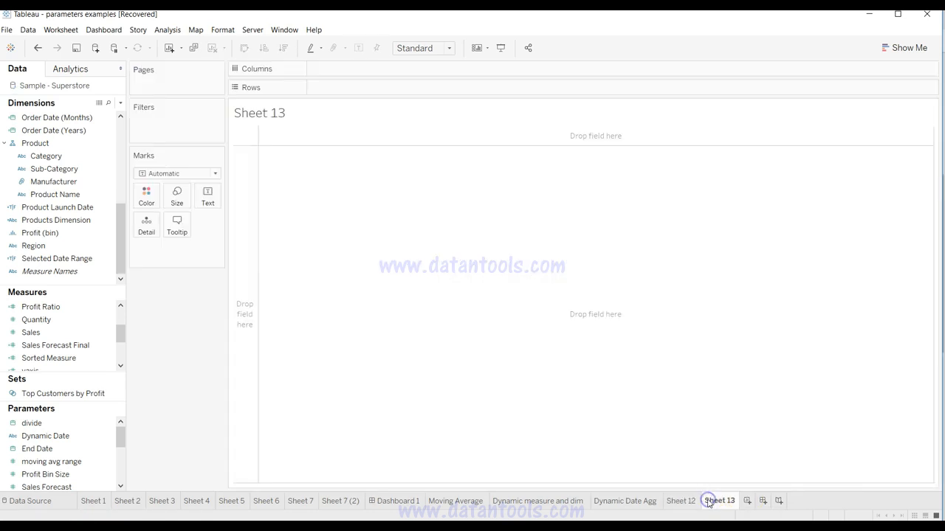
pyautogui.click(96, 146)
pyautogui.moveTo(118, 217); pyautogui.dragTo(127, 105)
pyautogui.moveTo(82, 166); pyautogui.dragTo(363, 88)
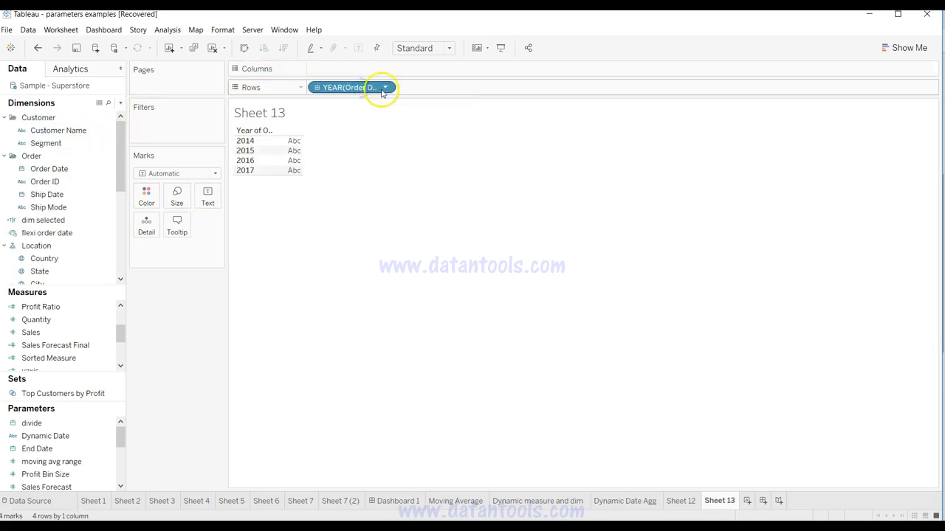
pyautogui.click(384, 87)
pyautogui.click(393, 236)
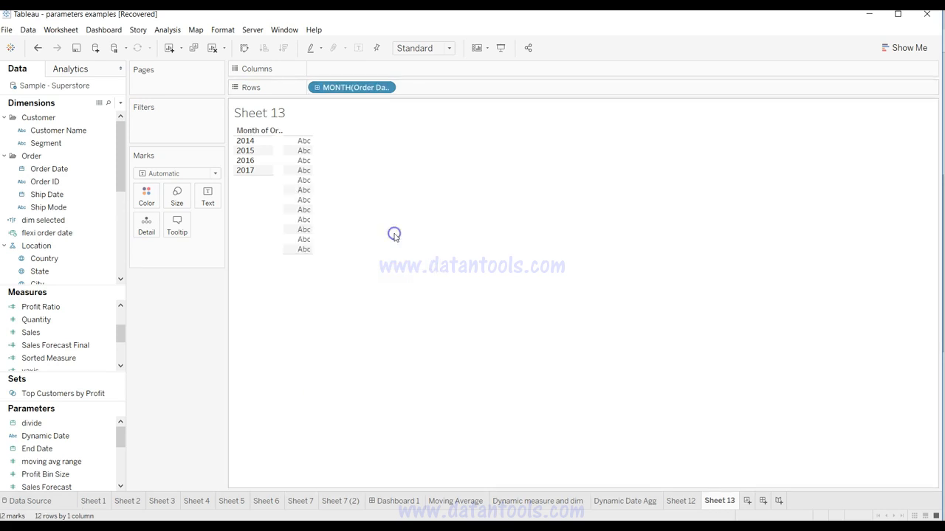
# Step: Add Sales to Columns and change the mark type to Bar
pyautogui.click(79, 346)
pyautogui.moveTo(79, 346); pyautogui.dragTo(448, 70)
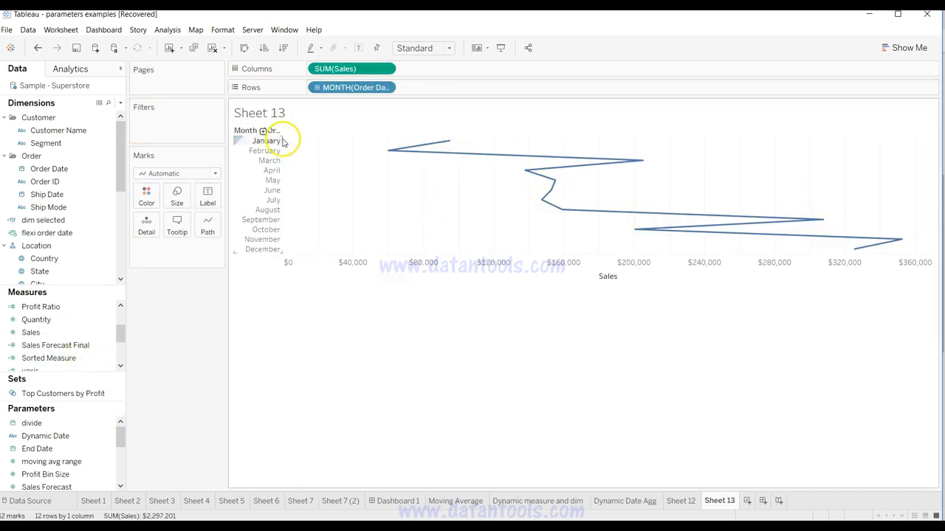
pyautogui.click(212, 173)
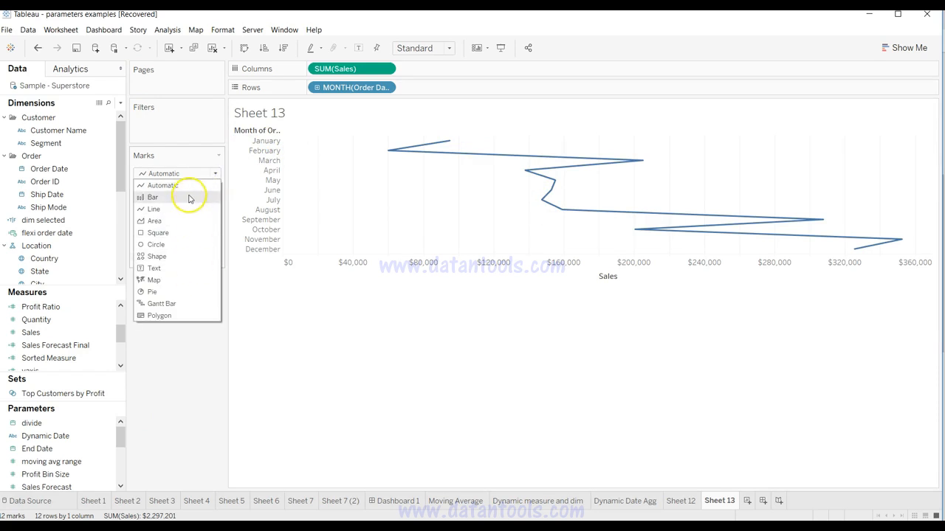
pyautogui.click(186, 196)
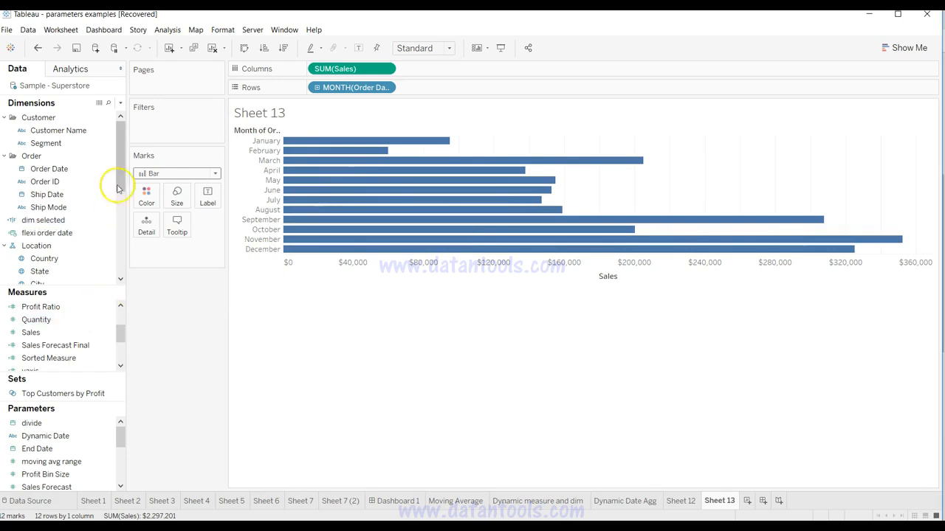
# Step: Color the horizontal monthly sales bars by Category
pyautogui.moveTo(120, 132); pyautogui.dragTo(118, 246)
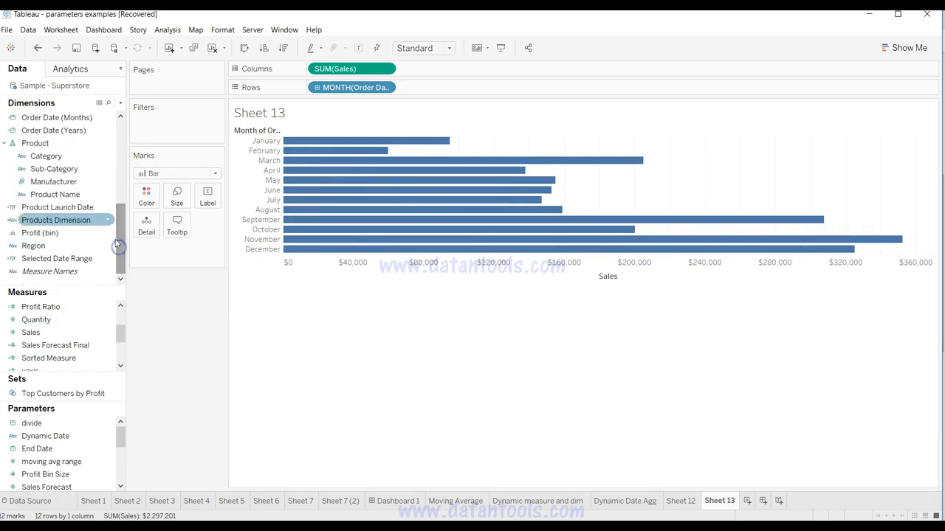
pyautogui.click(78, 156)
pyautogui.moveTo(78, 158); pyautogui.dragTo(147, 194)
pyautogui.moveTo(346, 240)
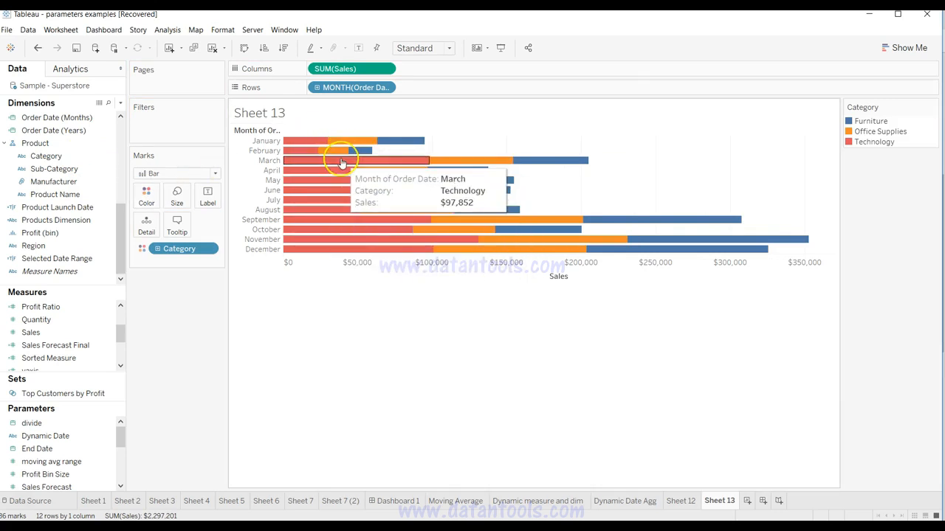
# Step: Apply the Percent of Total quick table calculation to Sales on Columns
pyautogui.click(383, 71)
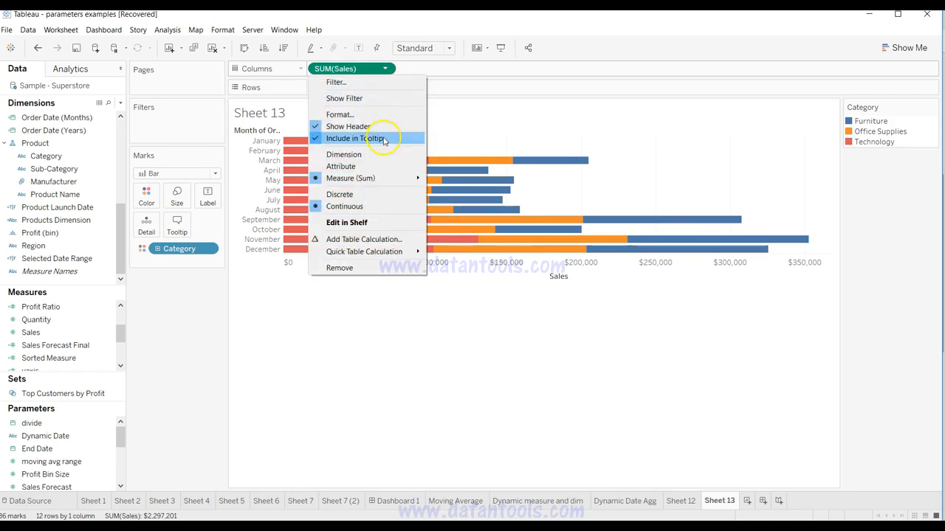
pyautogui.moveTo(409, 252)
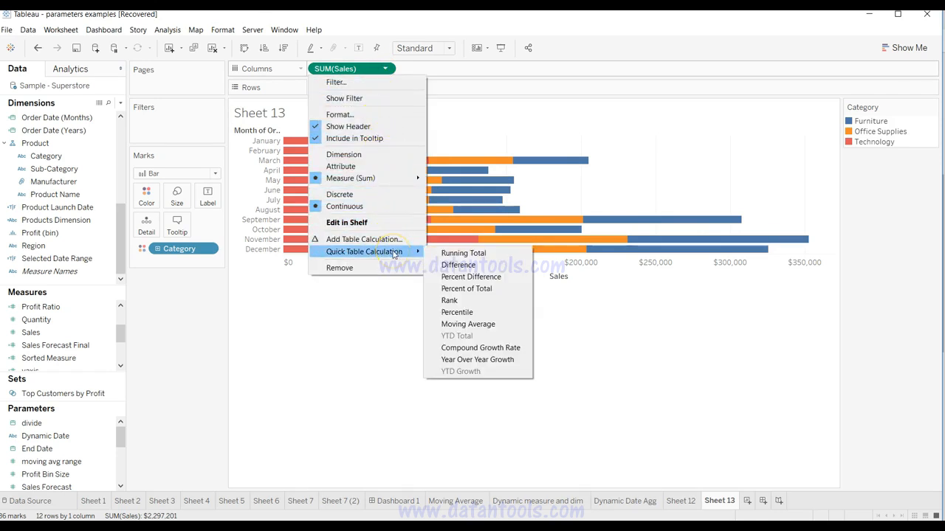
pyautogui.click(452, 289)
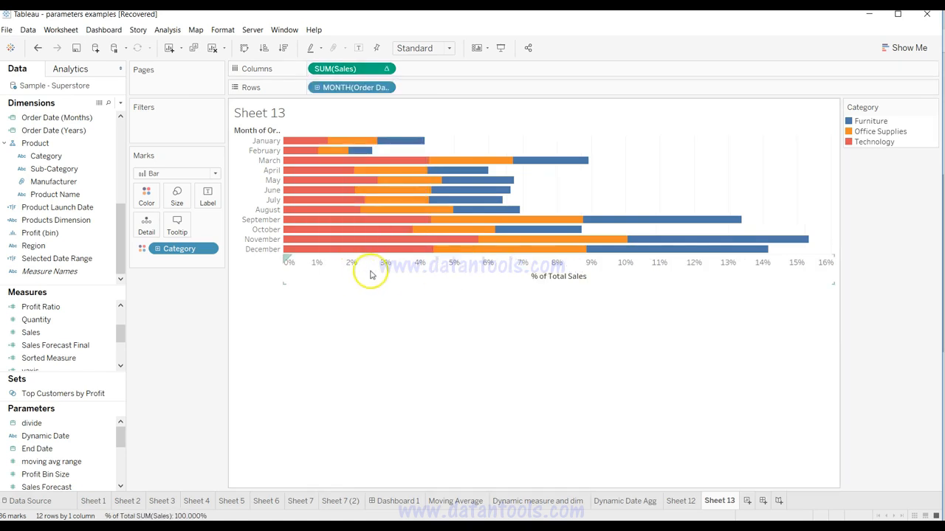
# Step: Compute the Sales percent of total using Cell and show the mark labels on the monthly bars
pyautogui.moveTo(411, 193)
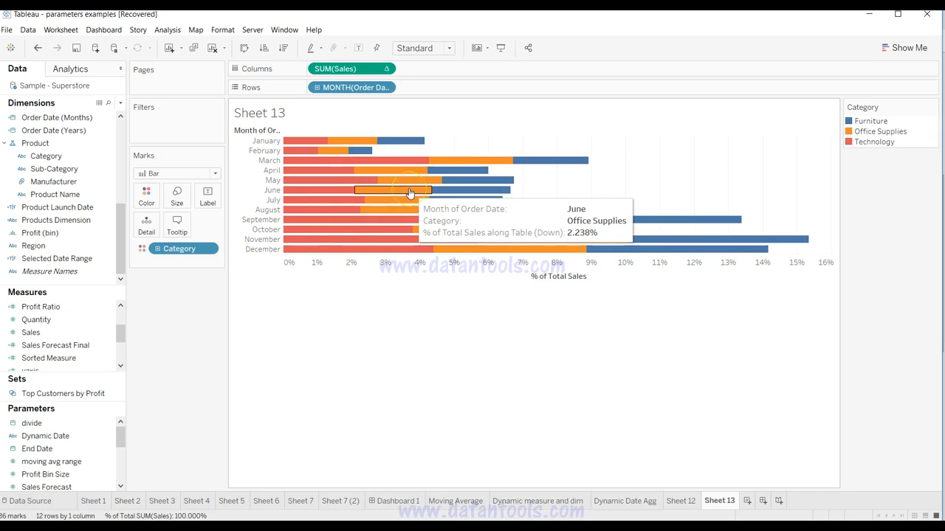
pyautogui.click(385, 68)
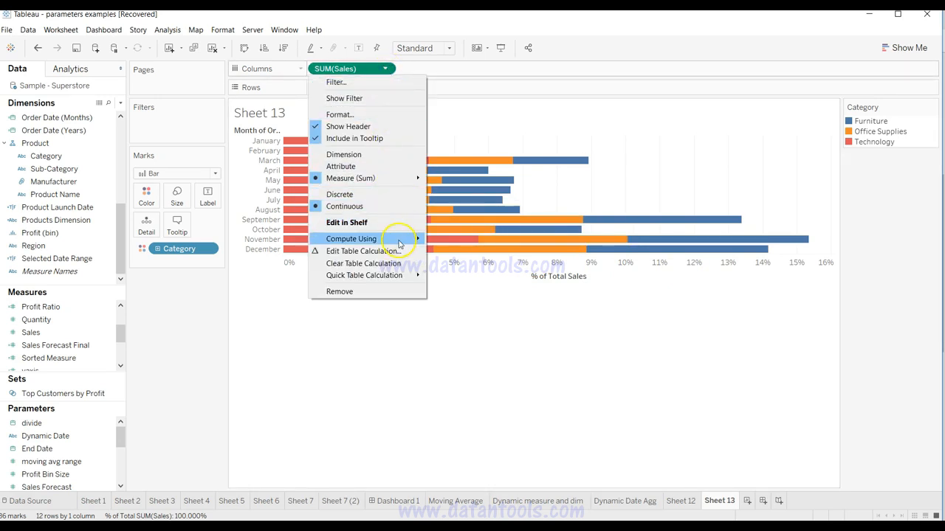
pyautogui.moveTo(398, 242)
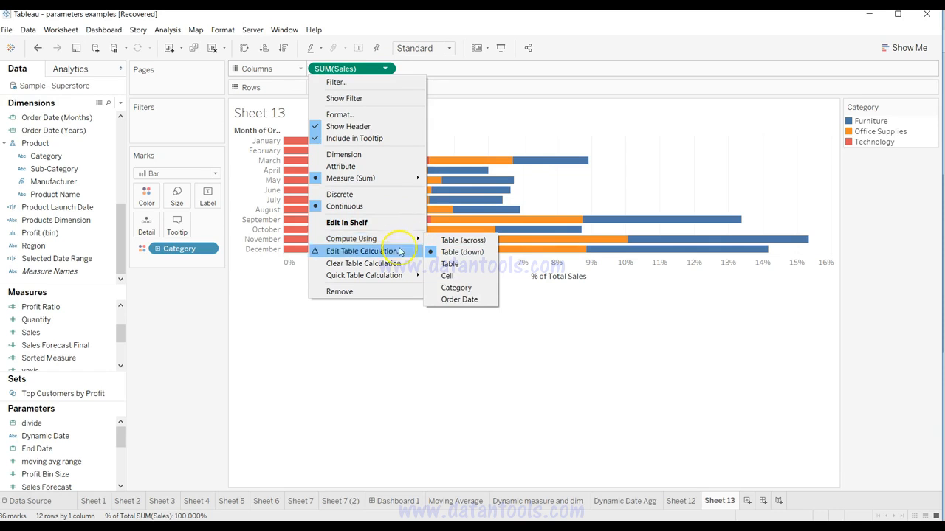
pyautogui.moveTo(393, 280)
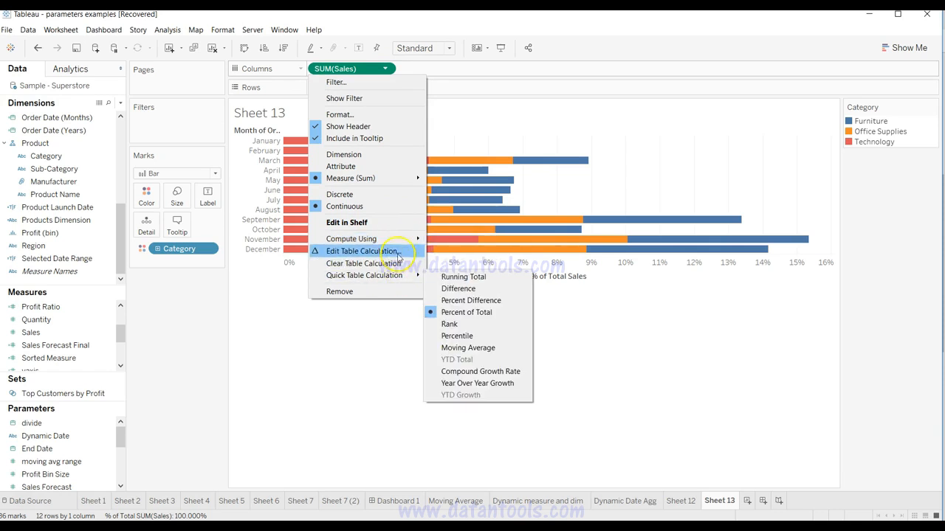
pyautogui.click(399, 240)
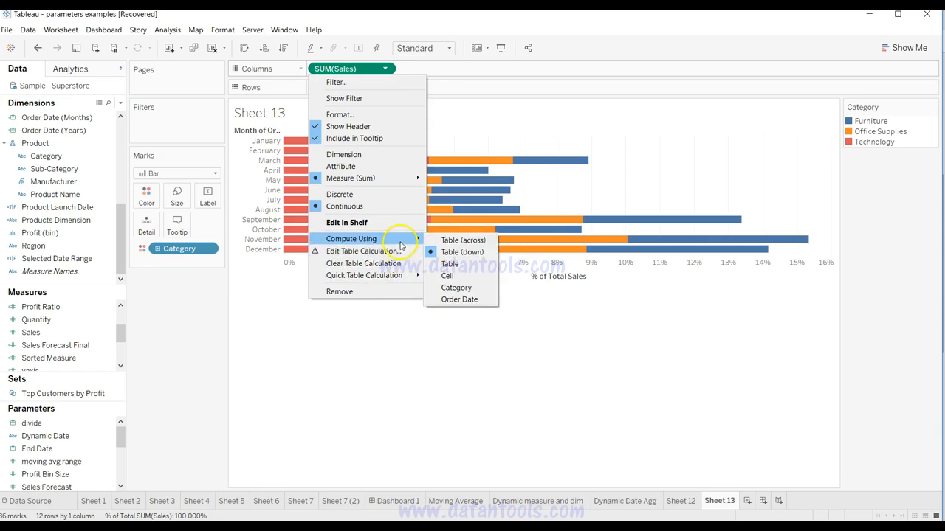
pyautogui.click(446, 275)
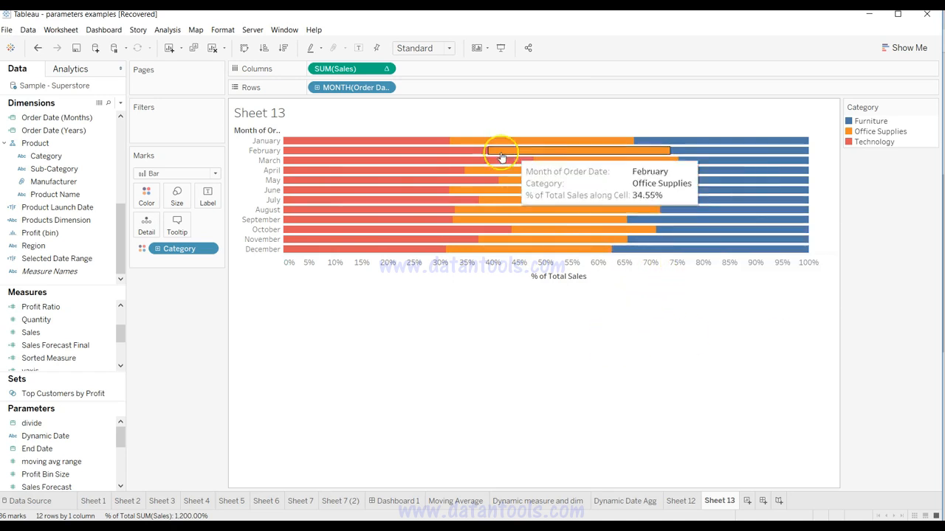
pyautogui.click(358, 49)
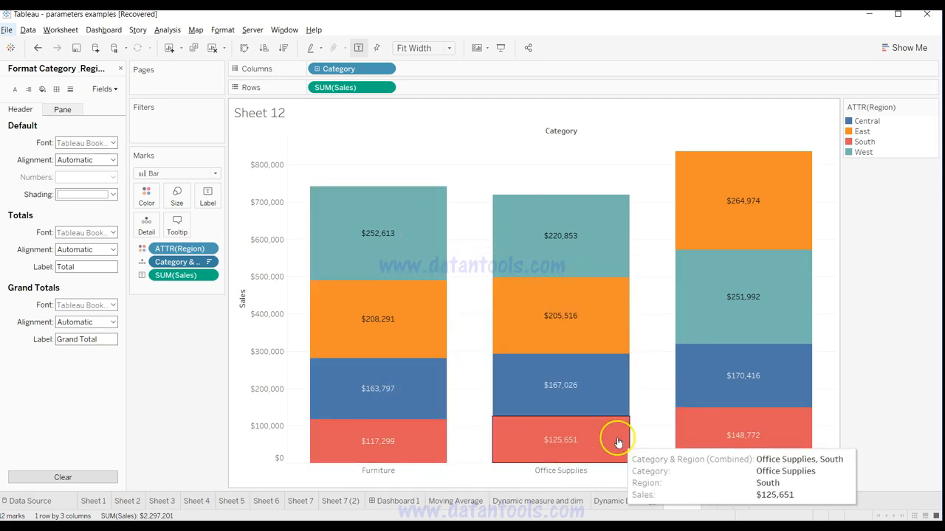
# Step: Create a new worksheet with Category on Columns and Sales on Rows, and set the view to Fit Width
pyautogui.click(708, 504)
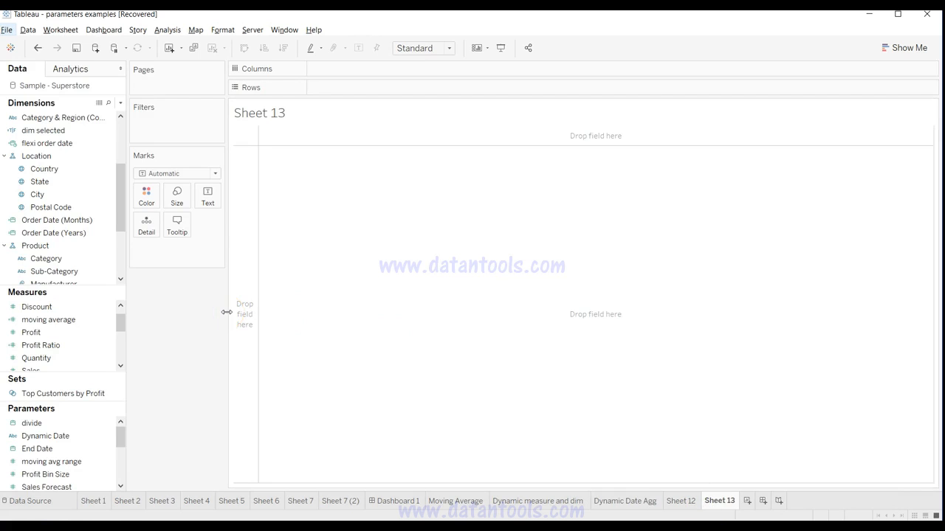
pyautogui.moveTo(85, 258); pyautogui.dragTo(359, 74)
pyautogui.click(108, 347)
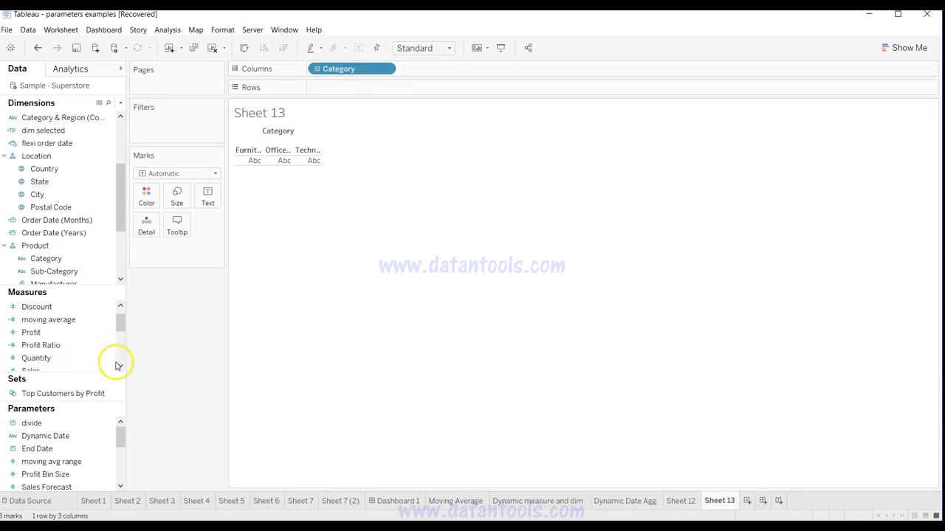
pyautogui.click(119, 366)
pyautogui.moveTo(93, 357); pyautogui.dragTo(409, 87)
pyautogui.moveTo(363, 364)
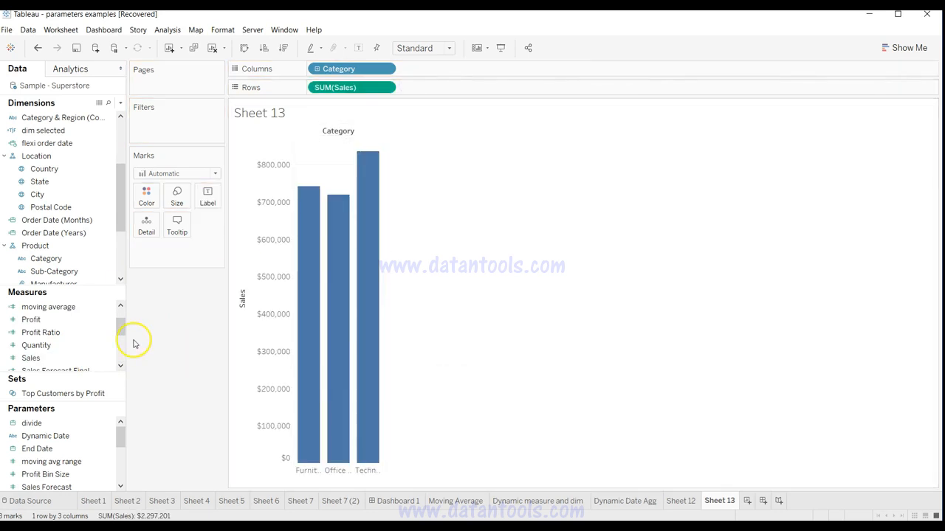
pyautogui.click(428, 48)
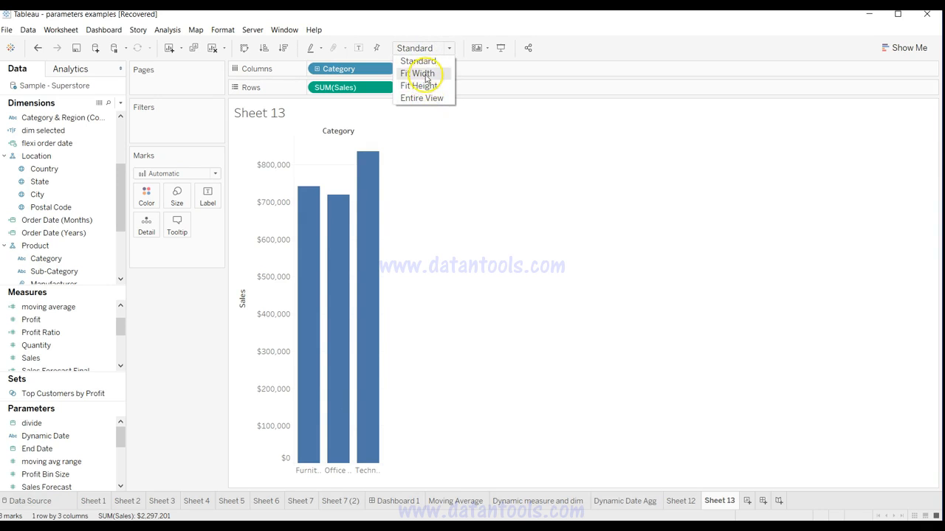
pyautogui.click(418, 73)
# Step: Label the category bars with Sales and color them by Region
pyautogui.click(76, 345)
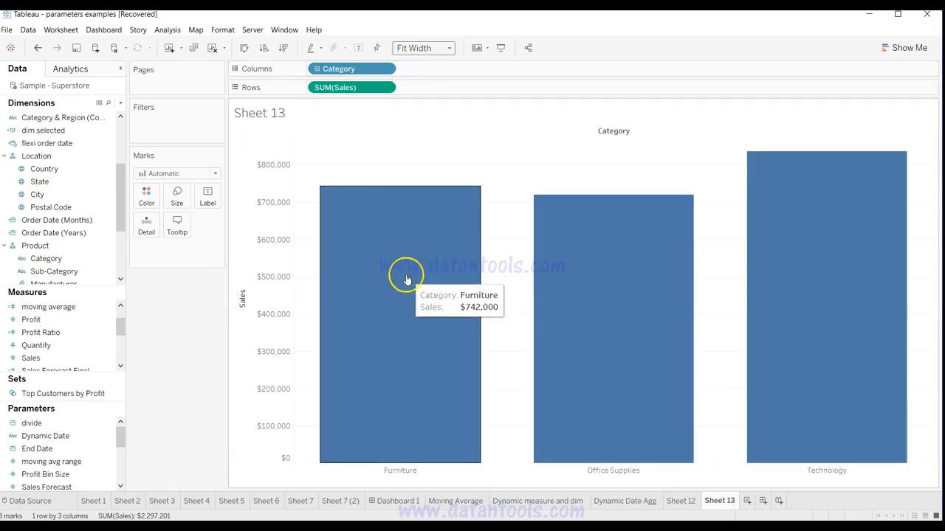
pyautogui.moveTo(78, 357); pyautogui.dragTo(210, 201)
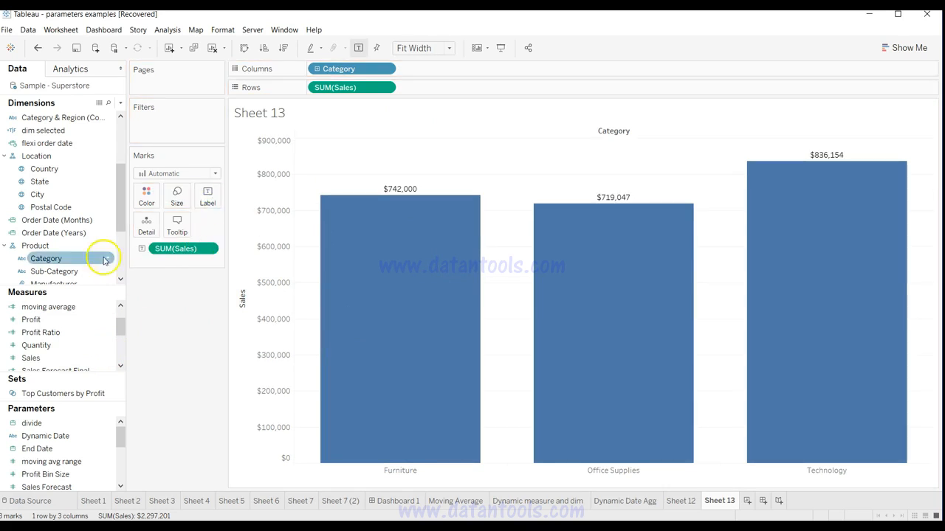
pyautogui.moveTo(122, 211); pyautogui.dragTo(146, 197)
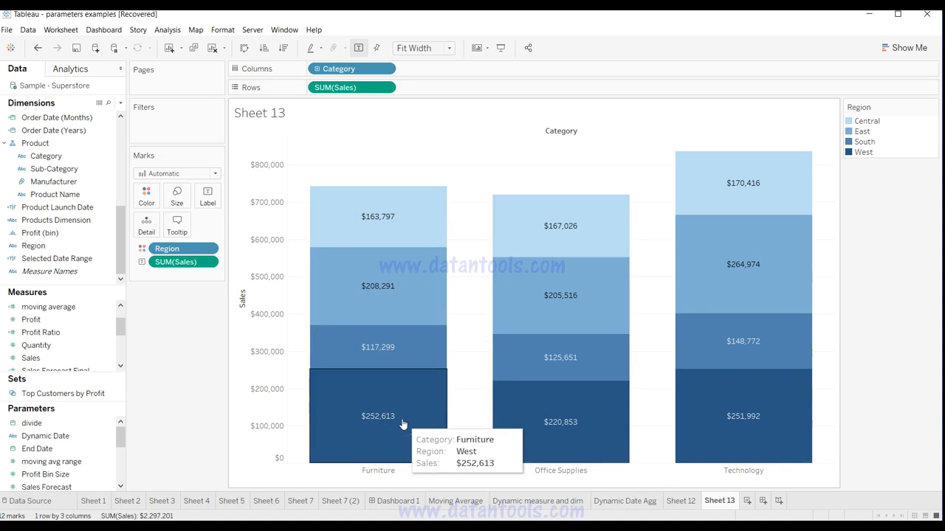
# Step: Sort Category on Columns in ascending order by the Sales field with Sum aggregation
pyautogui.click(209, 263)
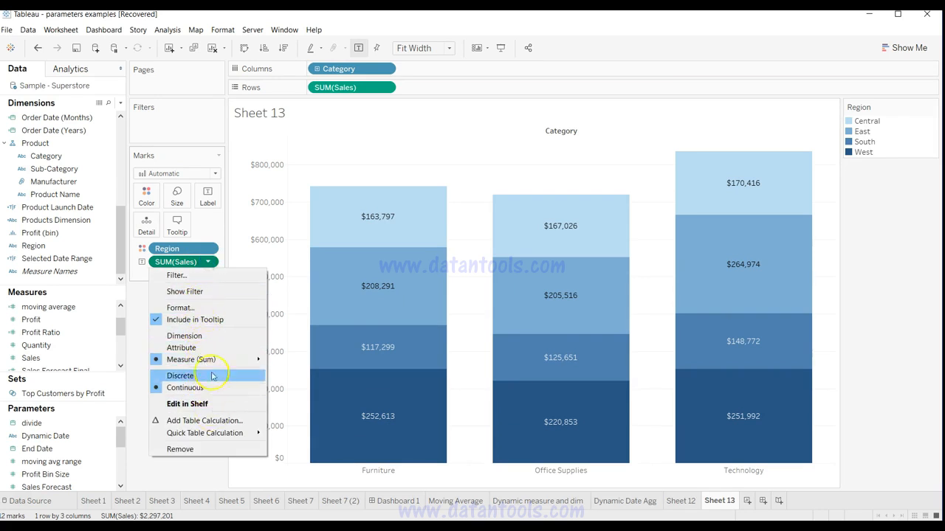
pyautogui.click(385, 88)
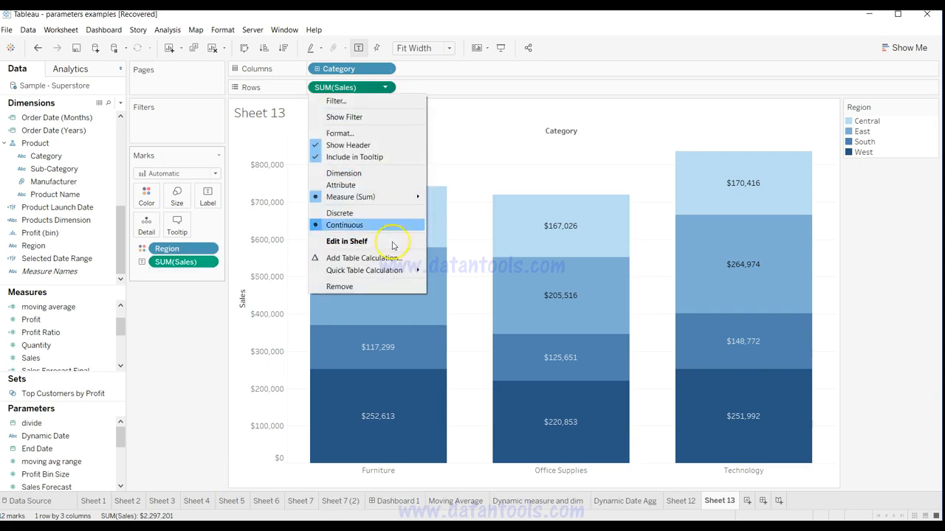
pyautogui.click(384, 69)
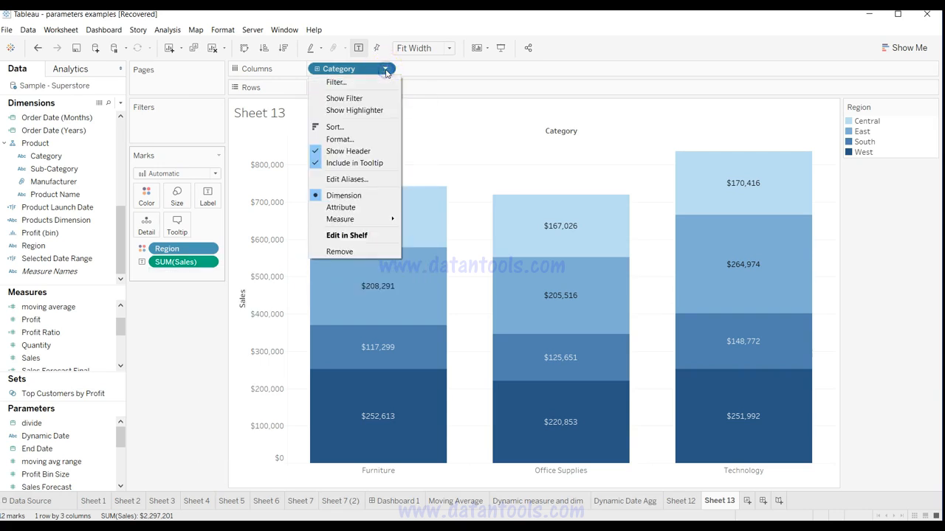
pyautogui.click(368, 127)
pyautogui.moveTo(393, 155); pyautogui.dragTo(101, 118)
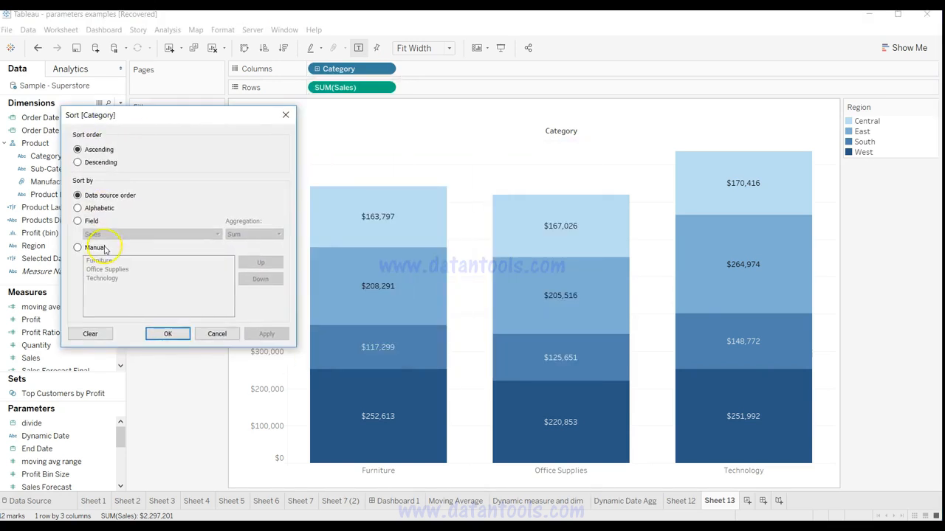
pyautogui.click(91, 222)
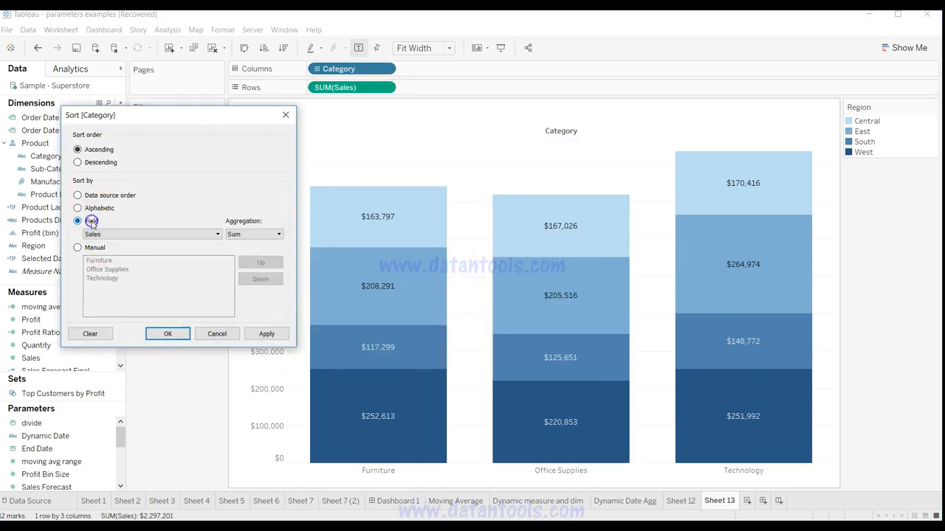
pyautogui.click(264, 335)
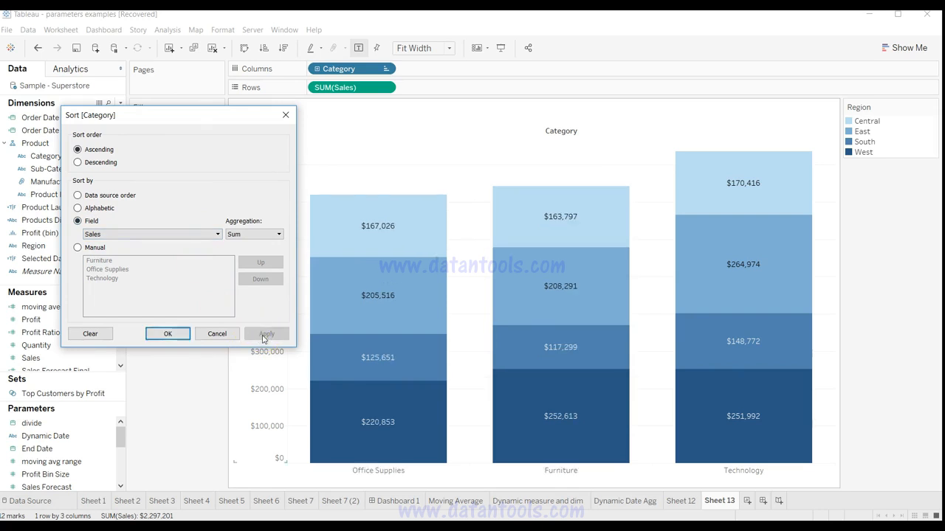
pyautogui.click(164, 340)
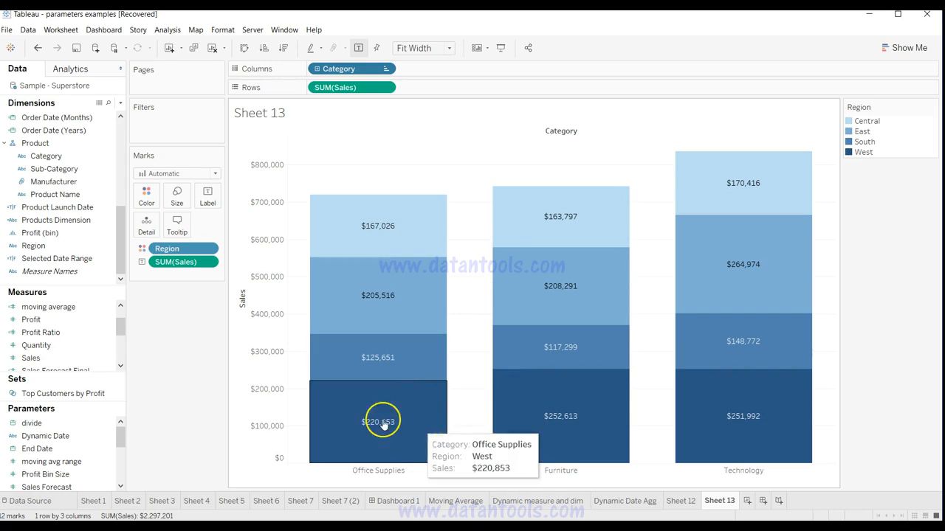
# Step: Reset the Category sort to data source order
pyautogui.click(385, 68)
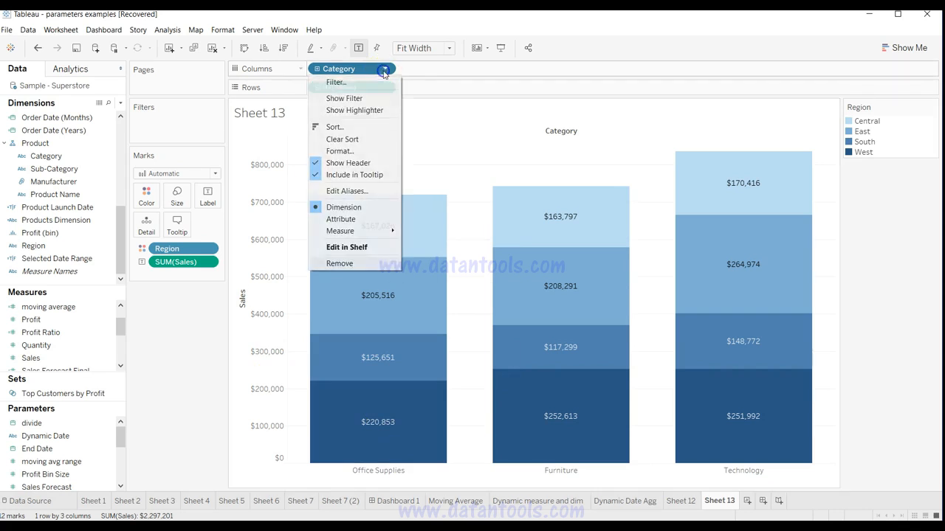
pyautogui.click(354, 127)
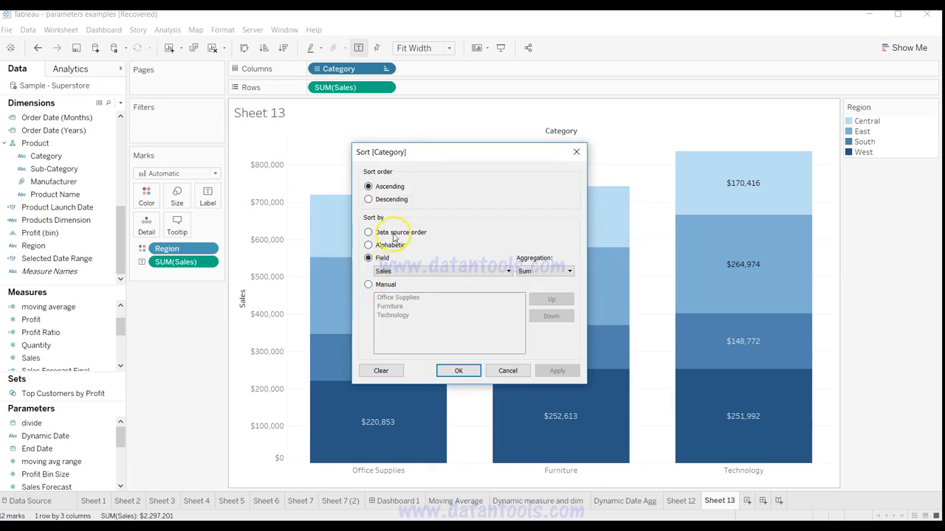
pyautogui.click(395, 234)
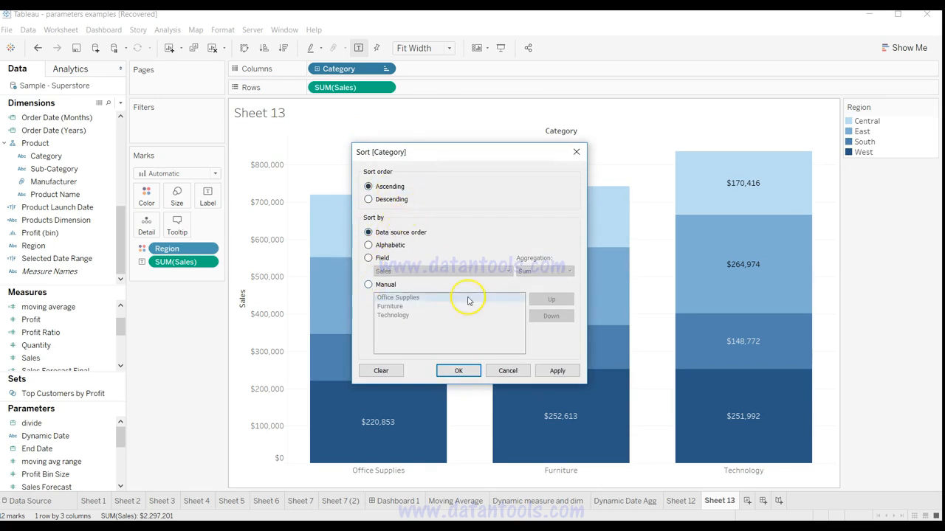
pyautogui.click(458, 371)
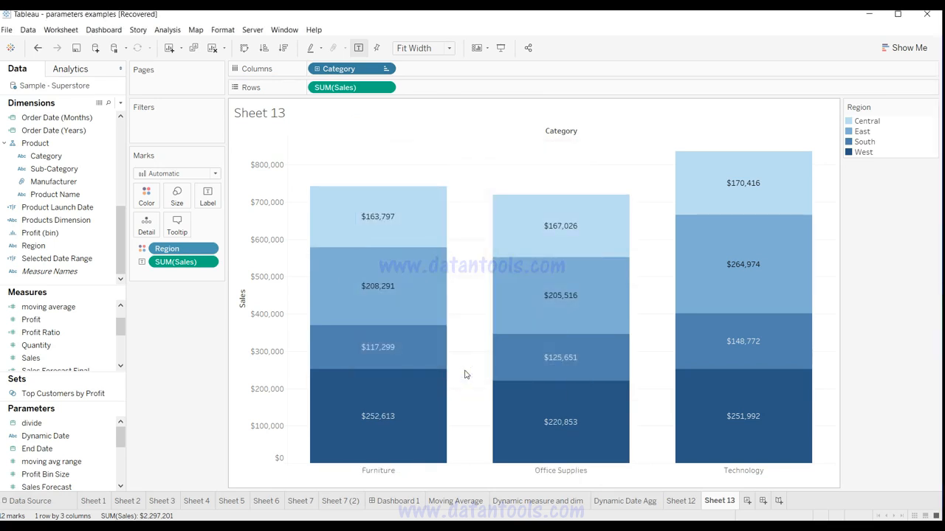
# Step: Change Region on Color from a dimension to an attribute
pyautogui.click(170, 378)
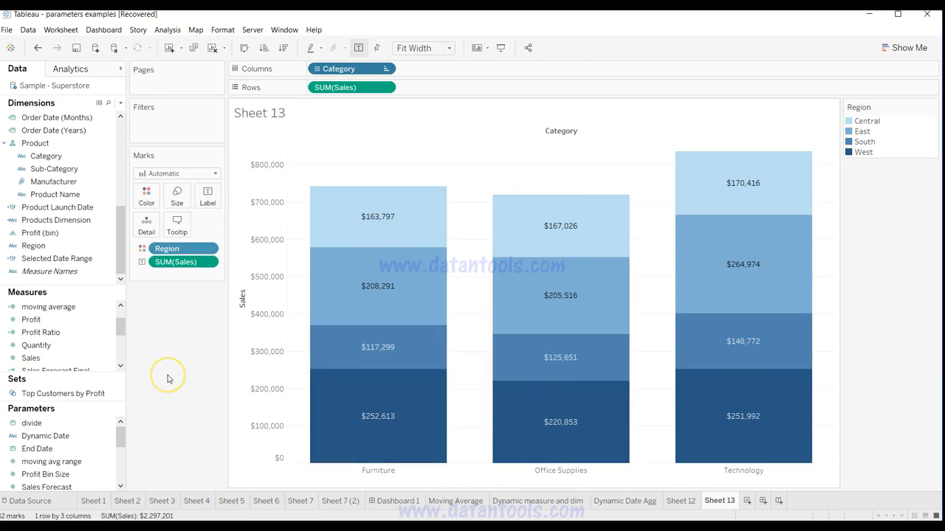
pyautogui.click(208, 249)
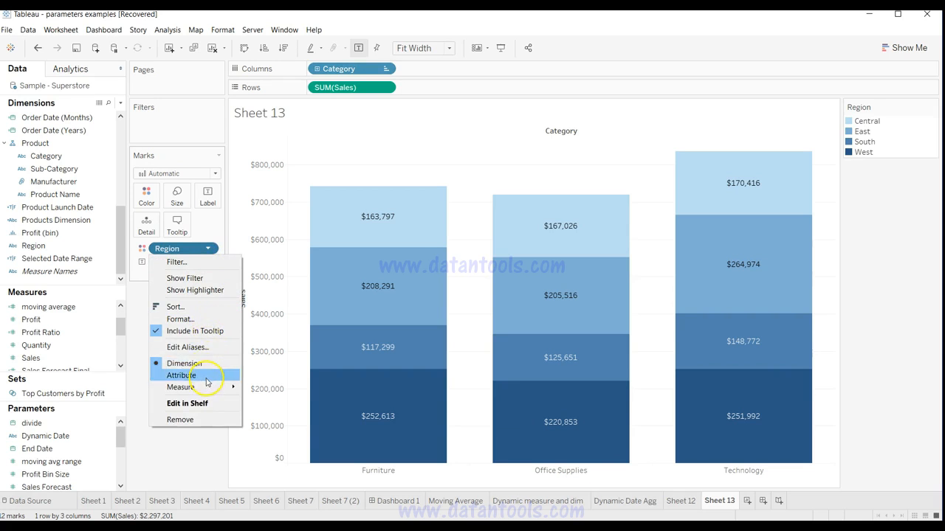
pyautogui.click(209, 377)
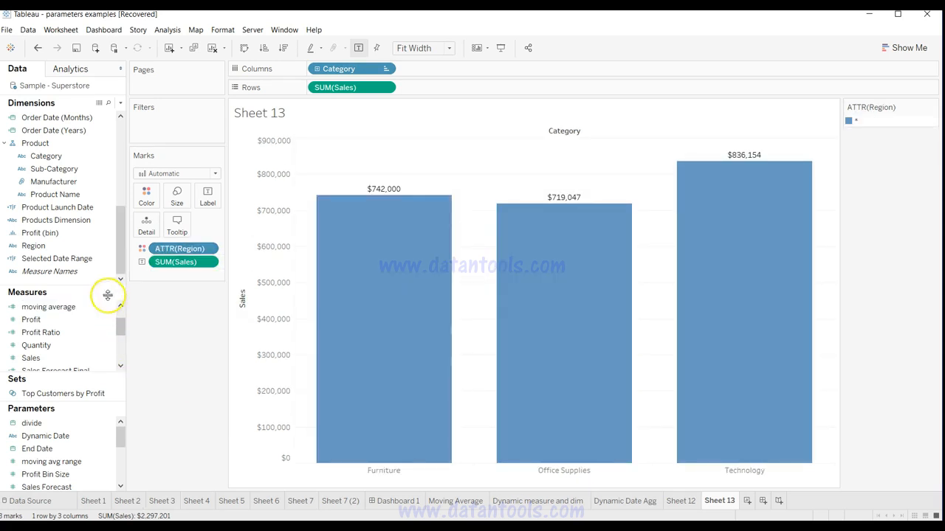
# Step: Create a combined field from the Category and Region dimensions and add it to Detail on the Marks card
pyautogui.click(77, 157)
pyautogui.click(78, 131)
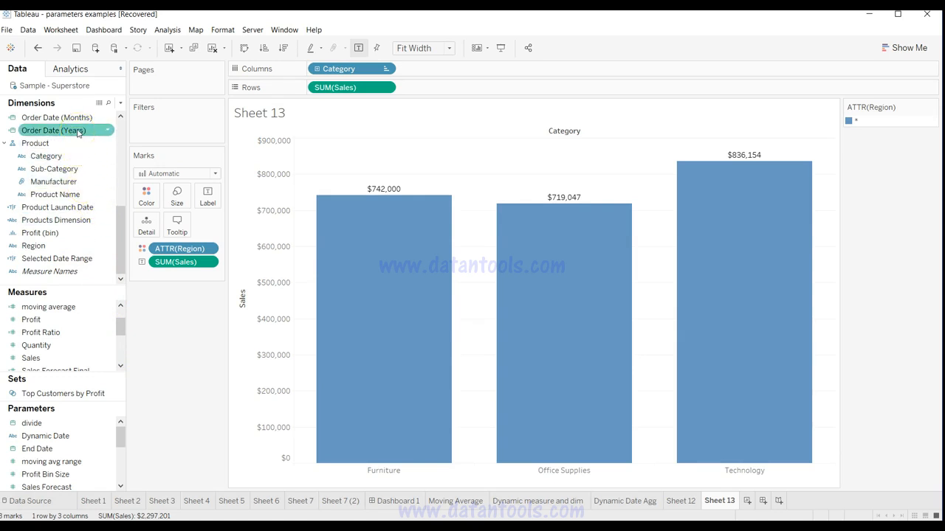
pyautogui.click(68, 256)
pyautogui.click(70, 220)
pyautogui.click(61, 157)
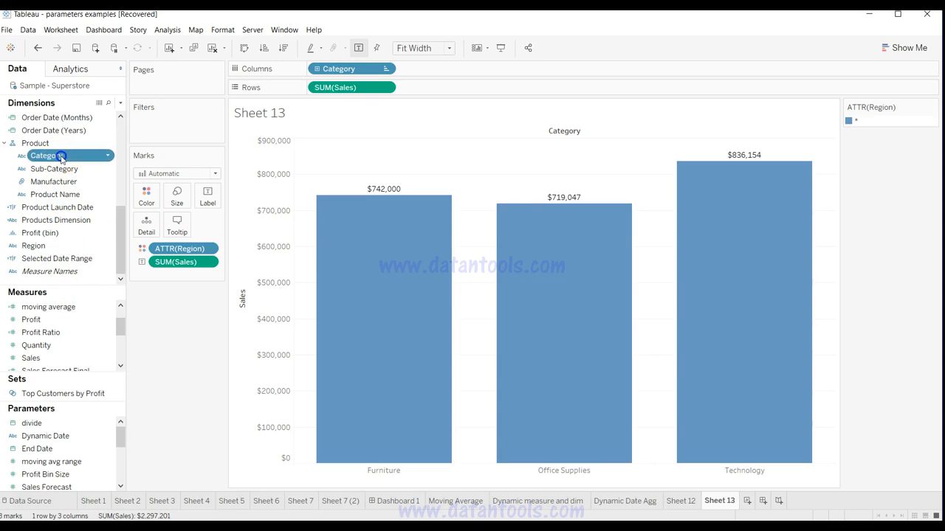
pyautogui.keyDown('ctrl'); pyautogui.click(59, 246); pyautogui.keyUp('ctrl')
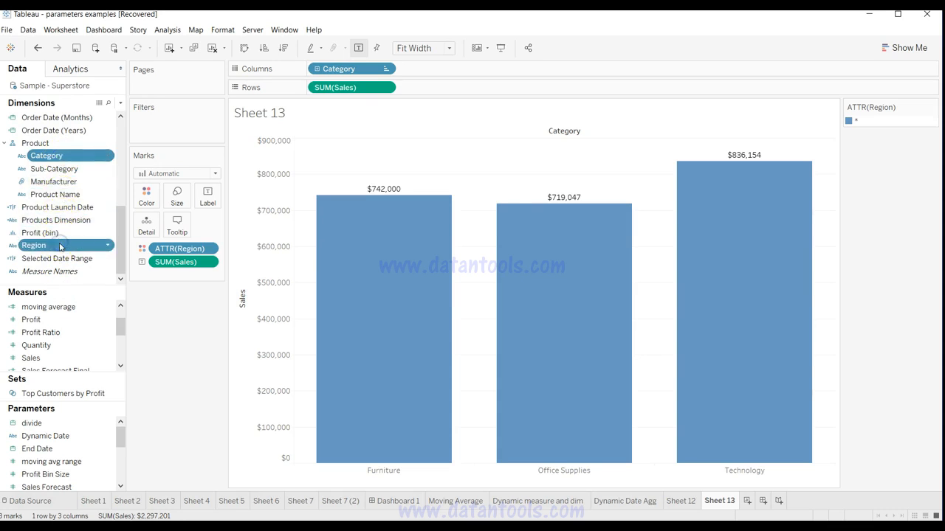
pyautogui.rightClick(59, 246)
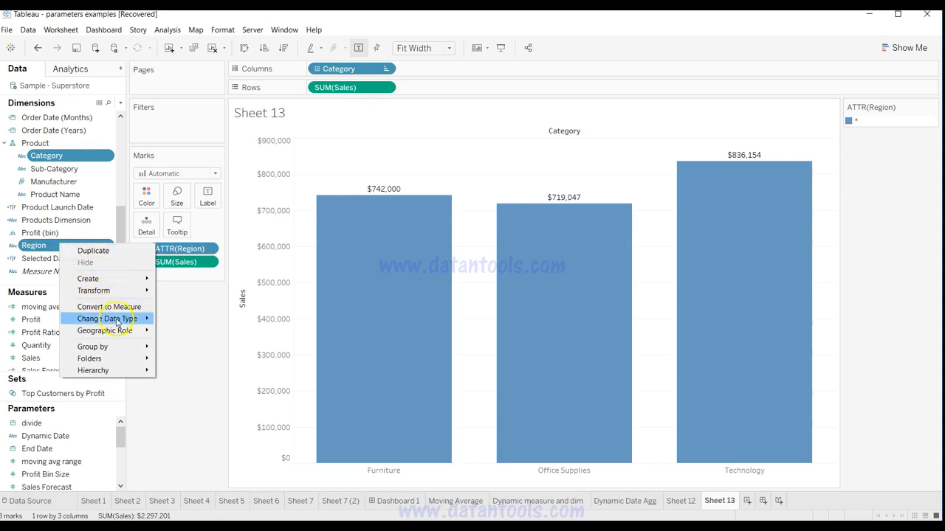
pyautogui.click(121, 295)
pyautogui.moveTo(121, 279)
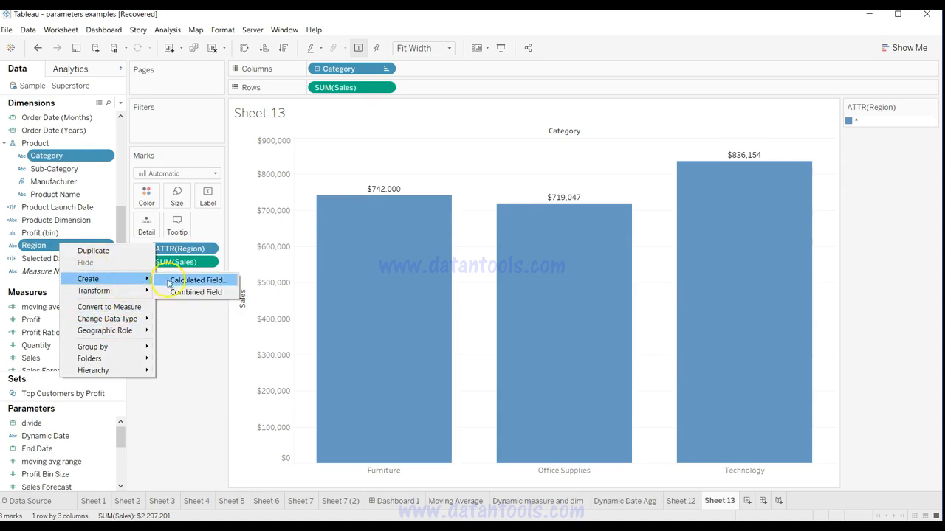
pyautogui.click(174, 293)
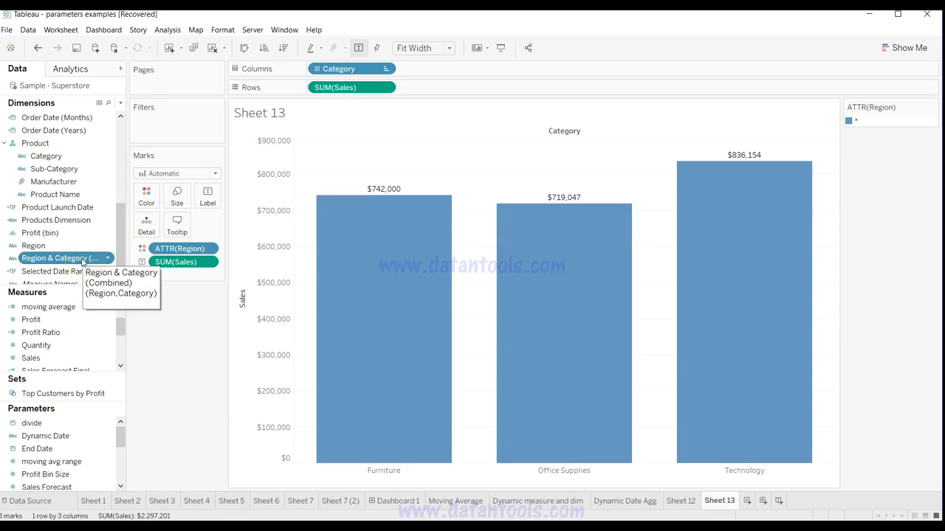
pyautogui.moveTo(82, 262); pyautogui.dragTo(145, 231)
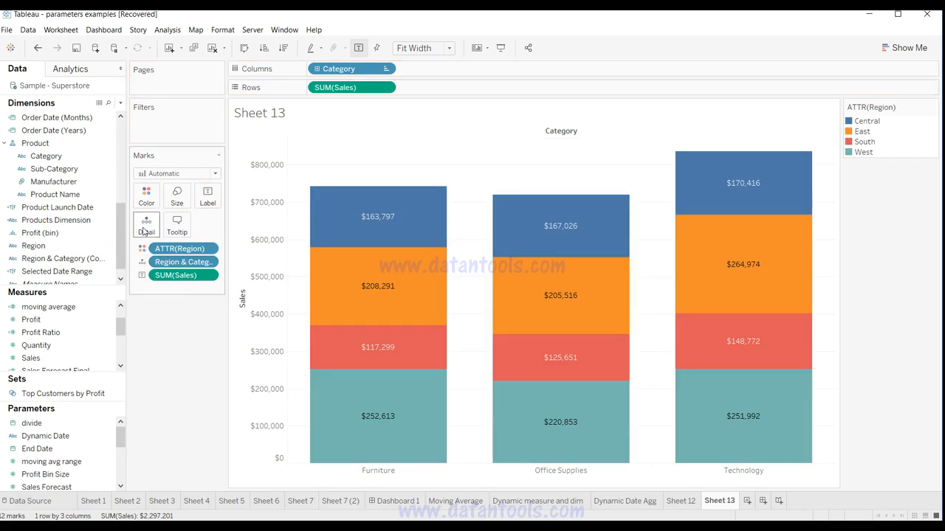
# Step: Sort the combined Region & Category field on Detail in descending order by the Sales field with Sum aggregation
pyautogui.moveTo(392, 359)
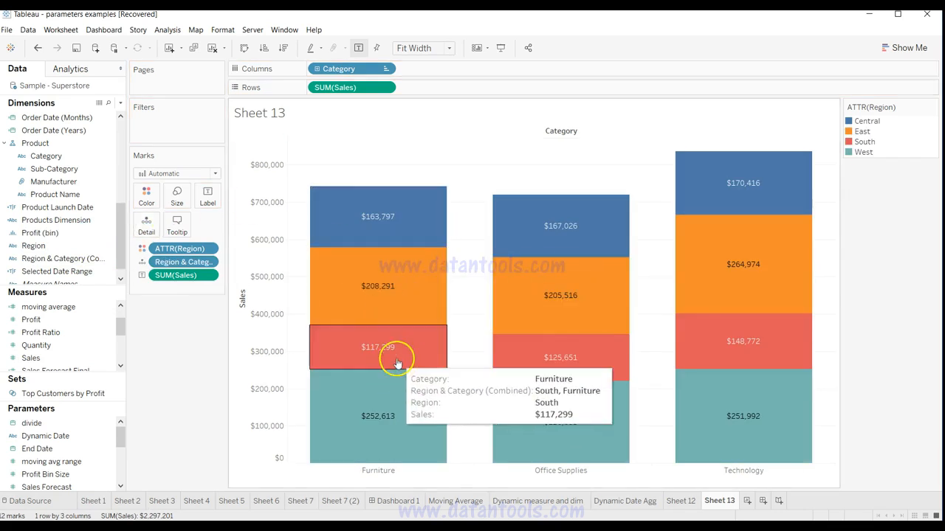
pyautogui.moveTo(553, 371)
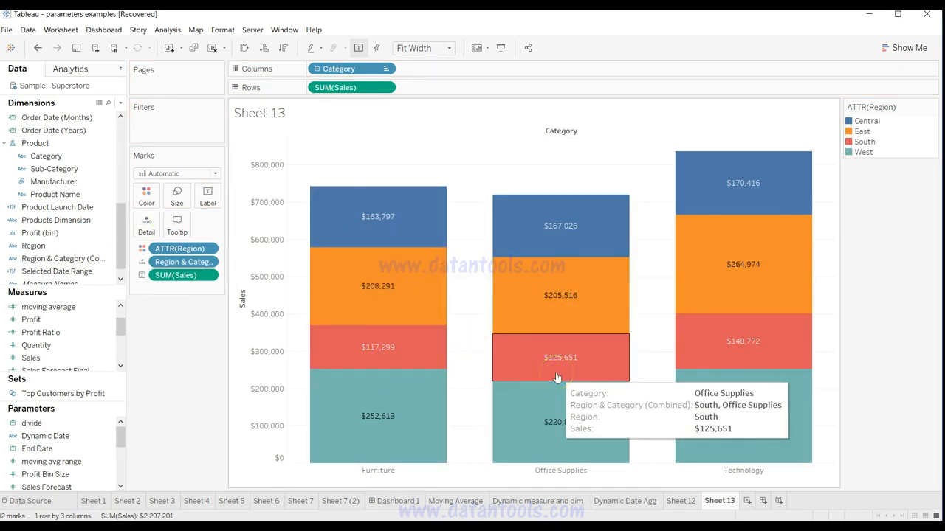
pyautogui.click(210, 264)
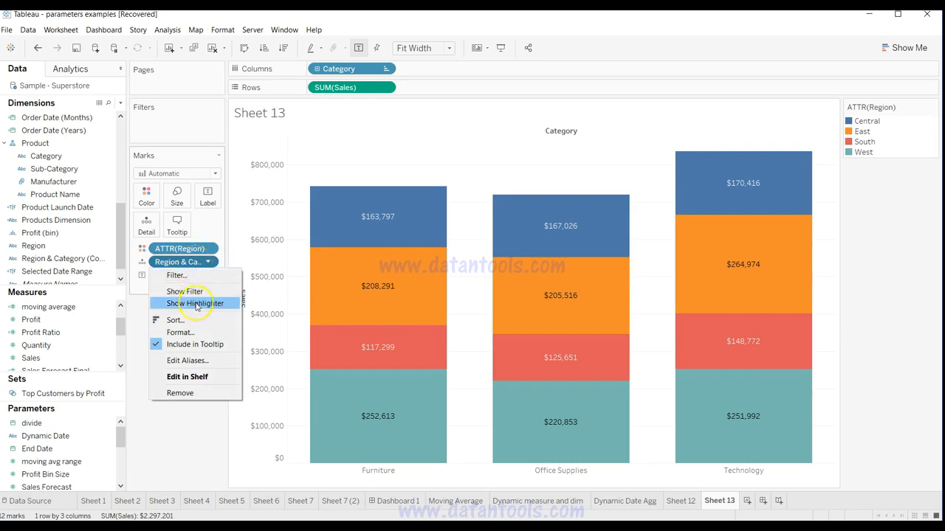
pyautogui.click(176, 320)
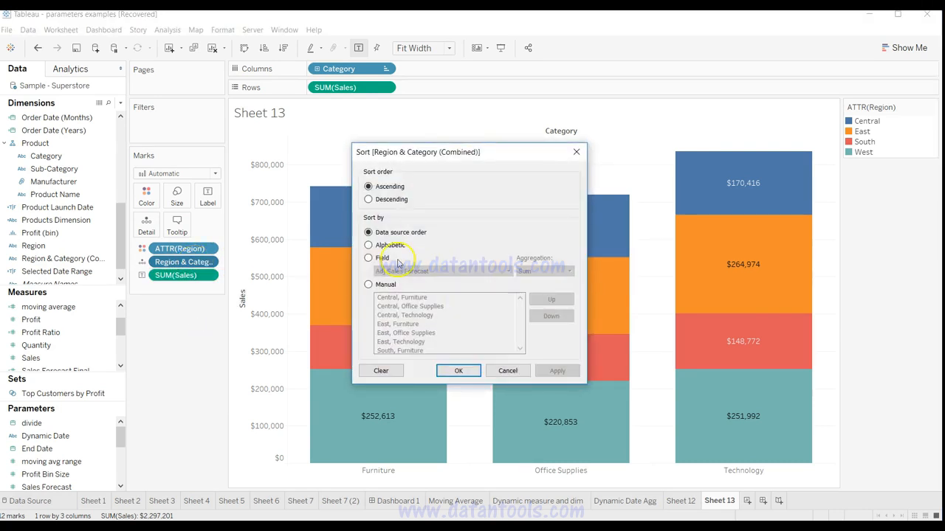
pyautogui.click(396, 200)
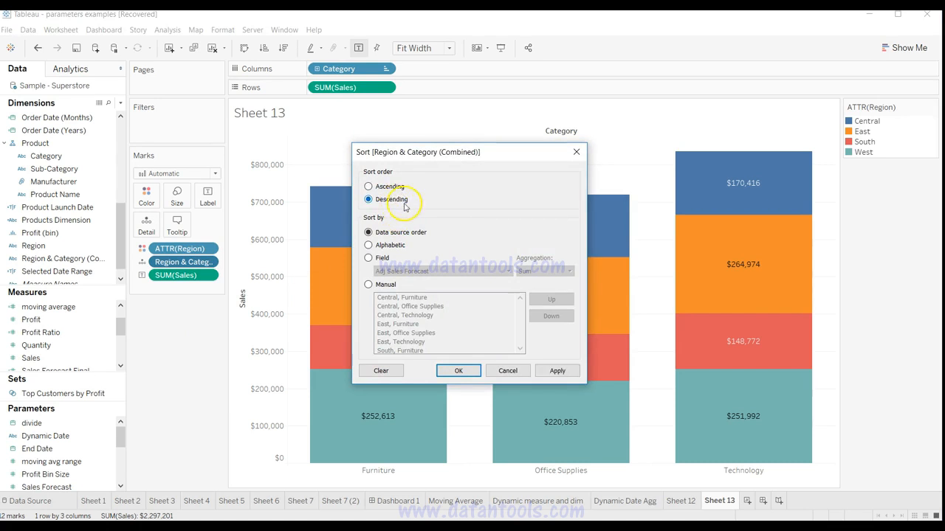
pyautogui.click(382, 259)
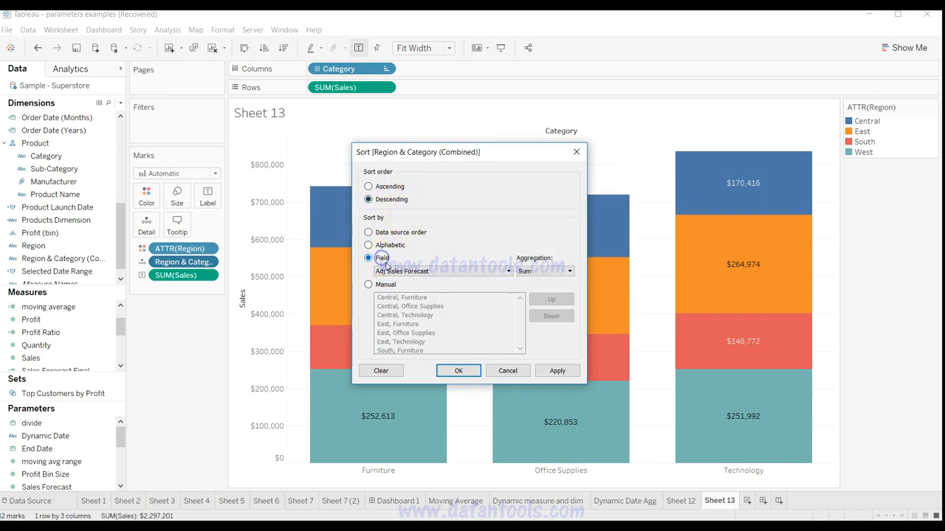
pyautogui.click(395, 272)
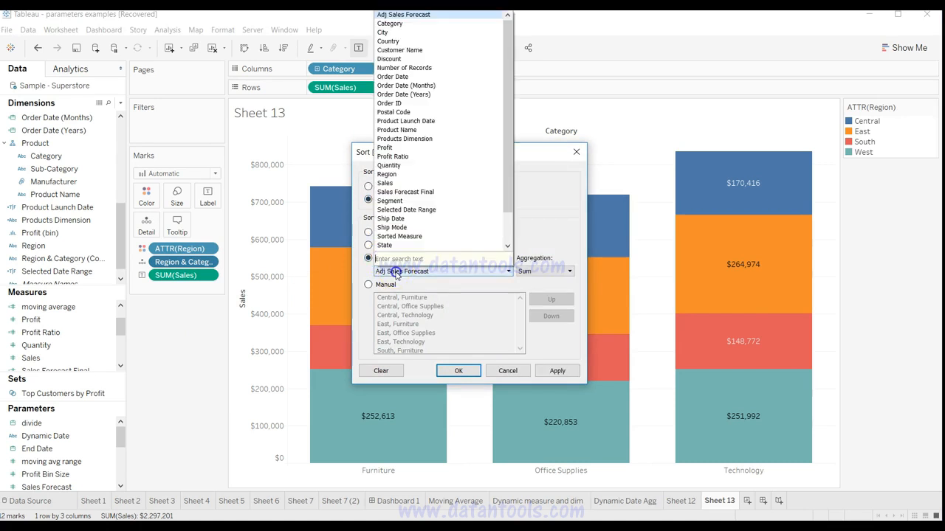
pyautogui.click(401, 183)
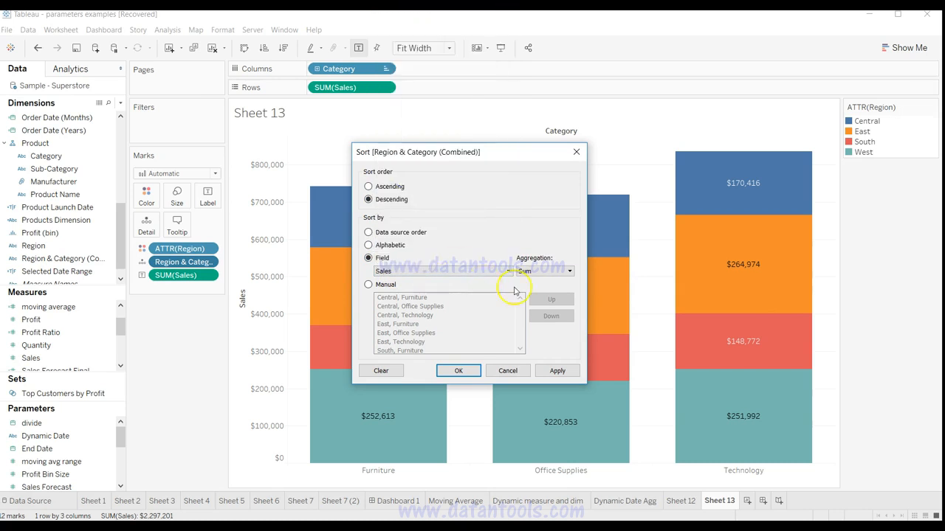
pyautogui.click(557, 371)
pyautogui.click(458, 370)
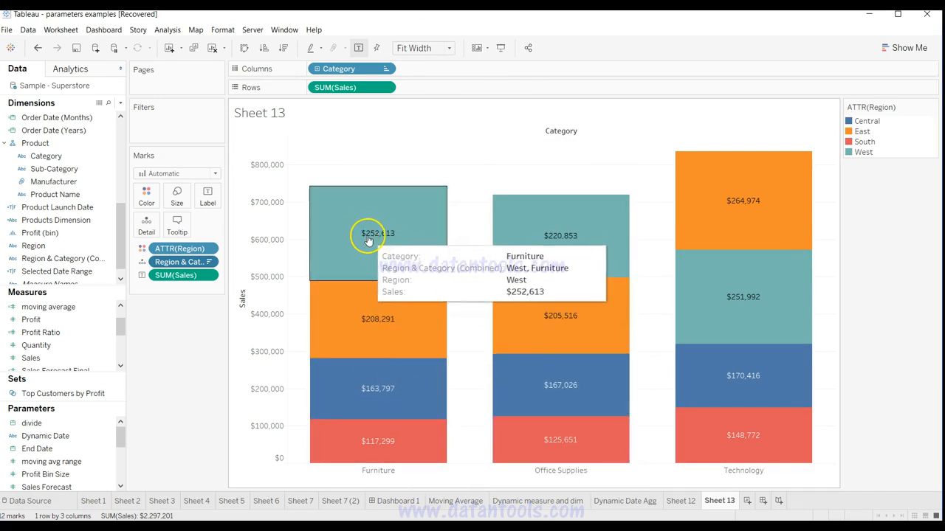
# Step: Change the sort order of the combined Region & Category field to ascending
pyautogui.moveTo(374, 321)
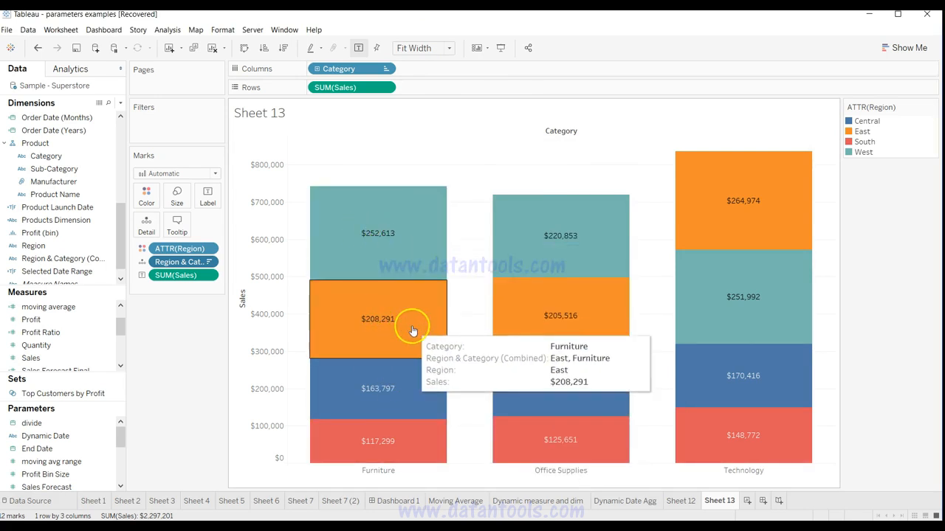
pyautogui.moveTo(388, 452)
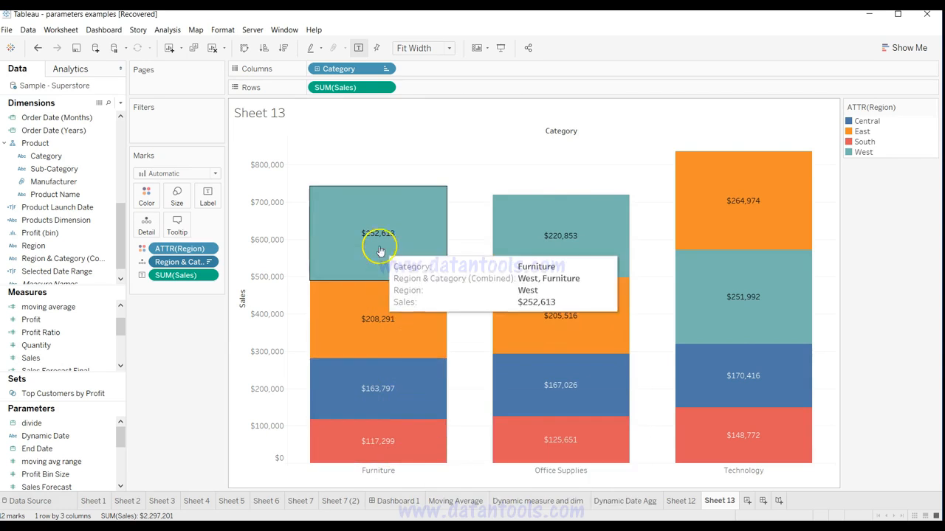
pyautogui.click(207, 263)
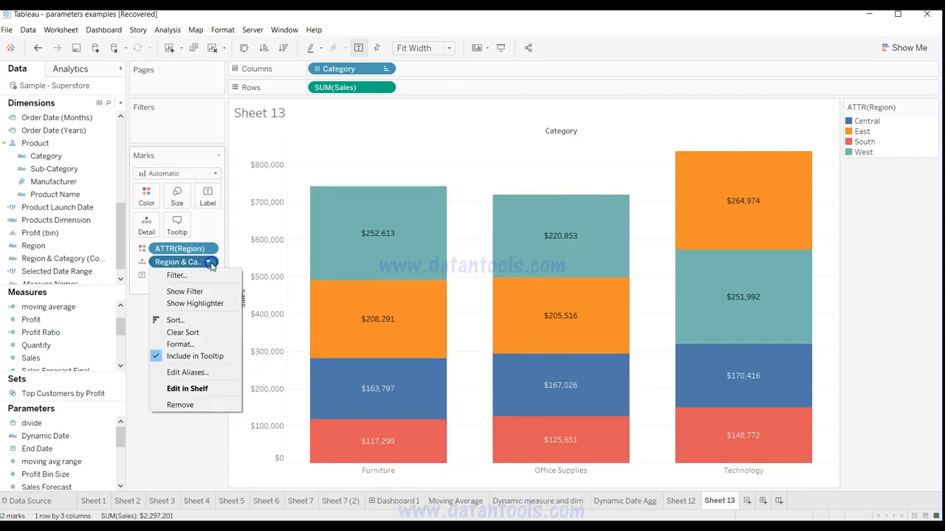
pyautogui.click(209, 321)
pyautogui.click(368, 186)
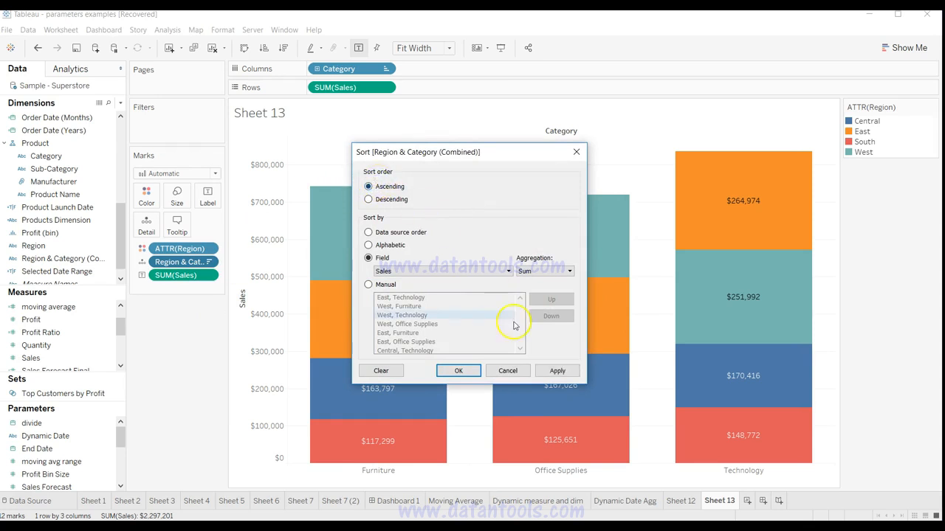
pyautogui.click(557, 370)
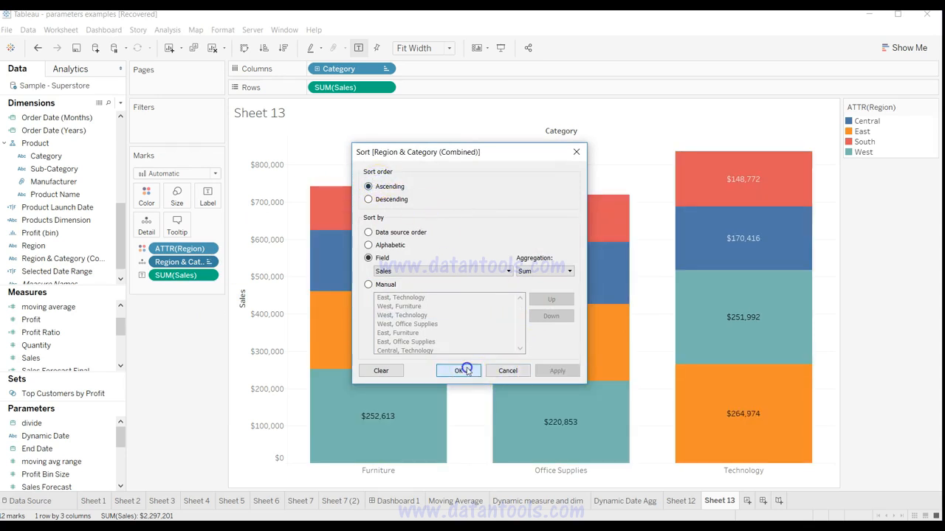
pyautogui.click(460, 371)
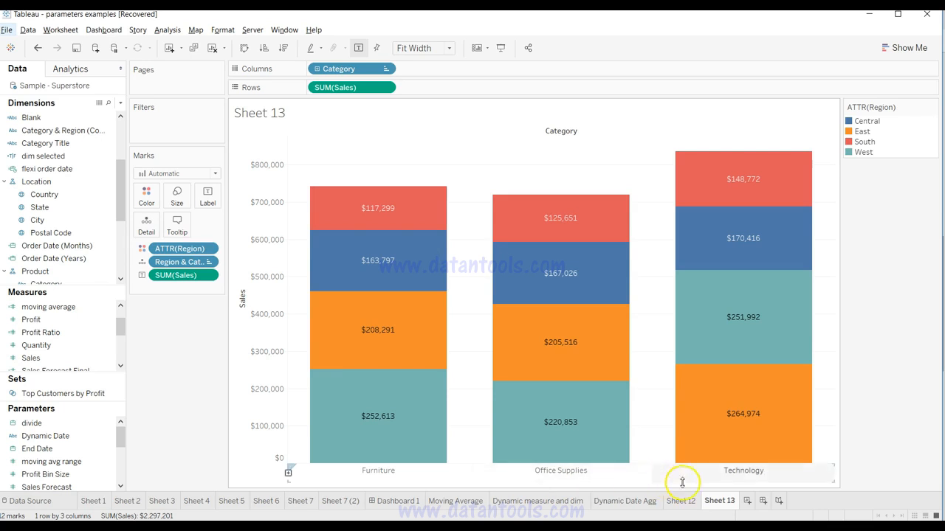
# Step: Add a new blank worksheet to the workbook
pyautogui.click(748, 502)
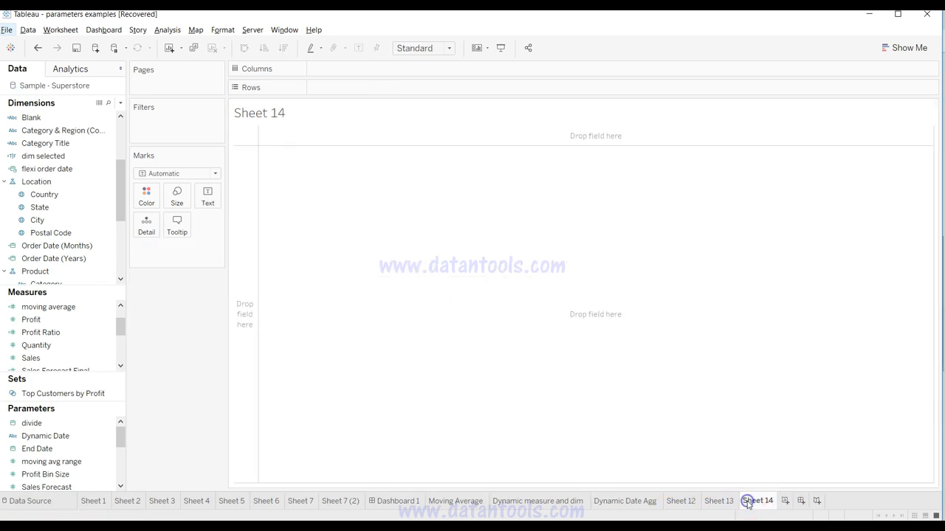
pyautogui.click(97, 196)
pyautogui.click(110, 158)
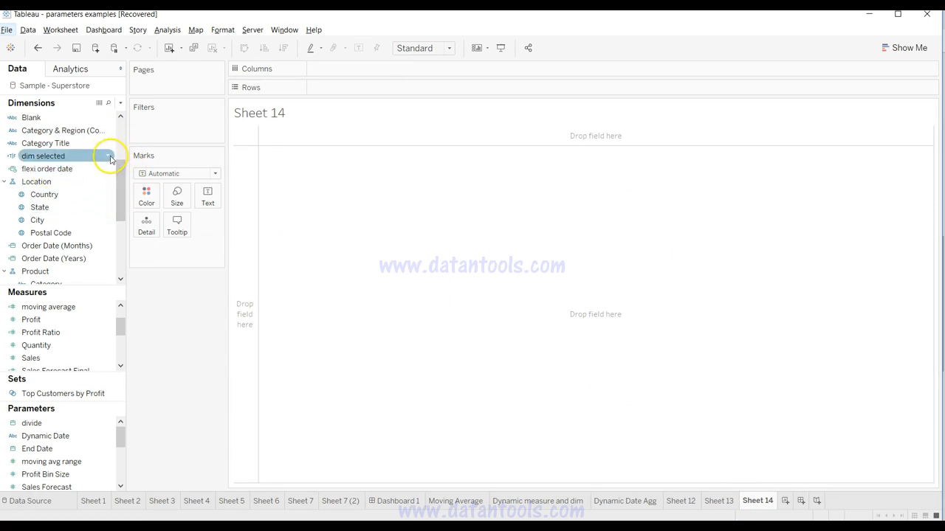
pyautogui.click(104, 146)
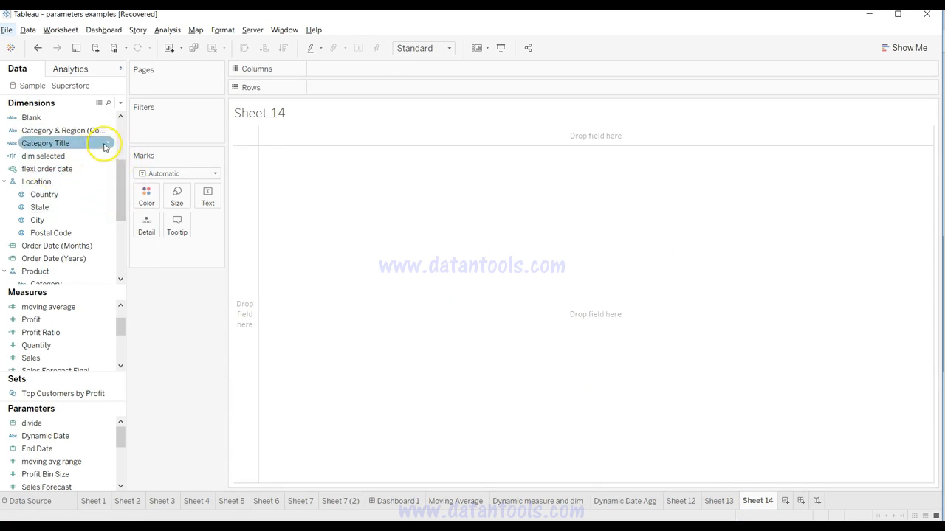
pyautogui.click(120, 103)
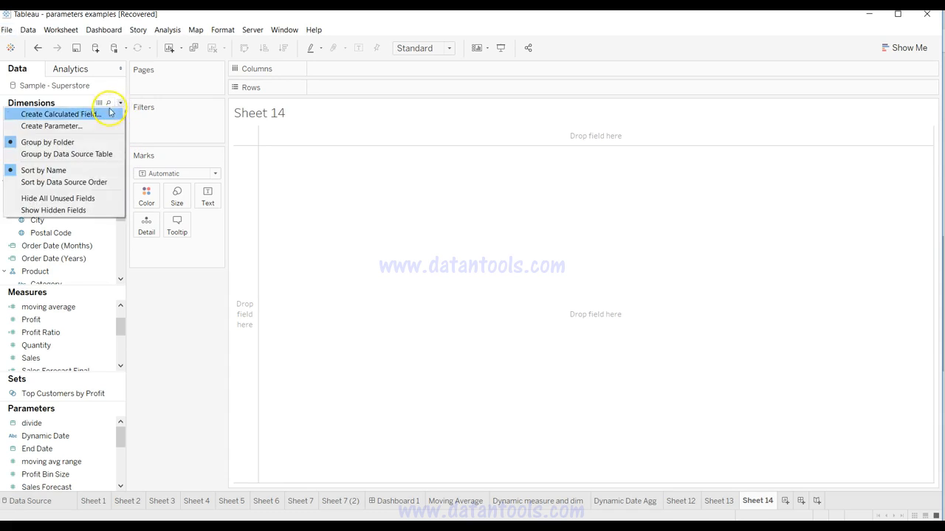
pyautogui.click(120, 103)
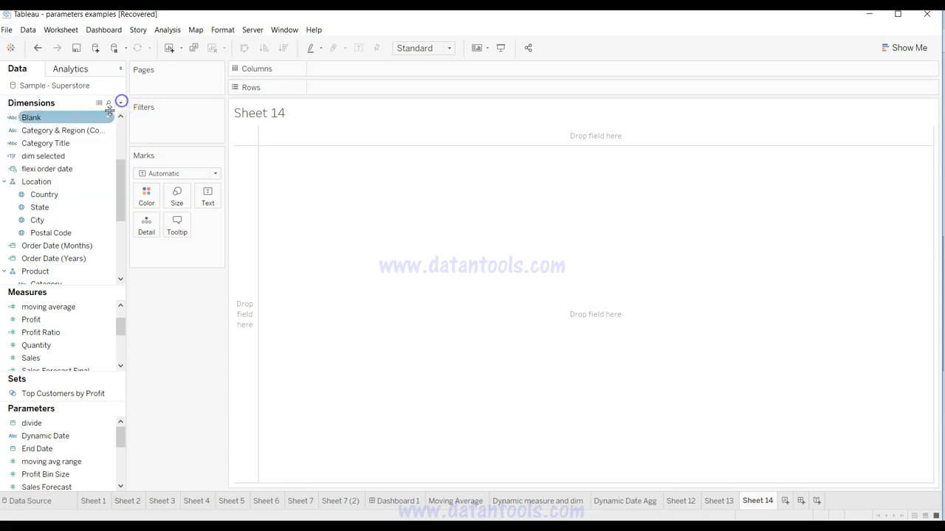
# Step: Examine the formula of the Category Title calculated field and close its editor
pyautogui.rightClick(107, 144)
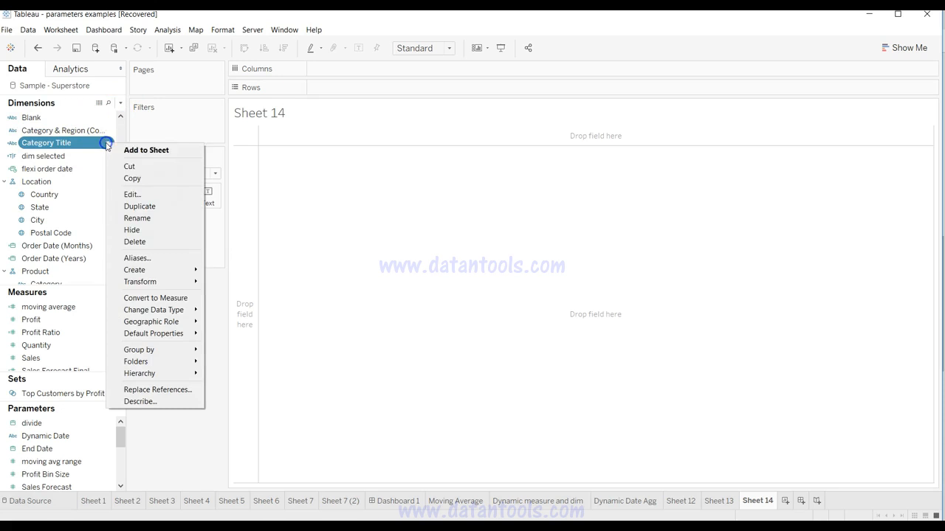
pyautogui.click(131, 195)
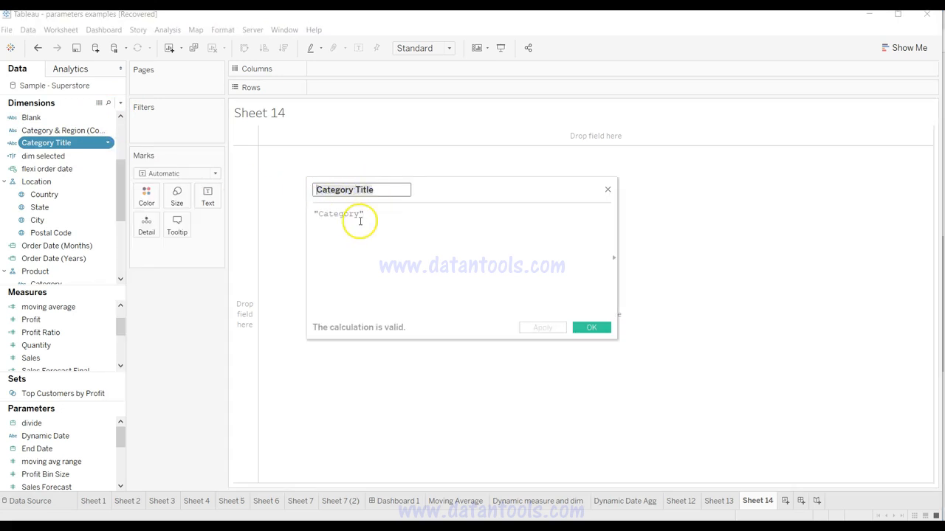
pyautogui.moveTo(366, 214); pyautogui.dragTo(333, 214)
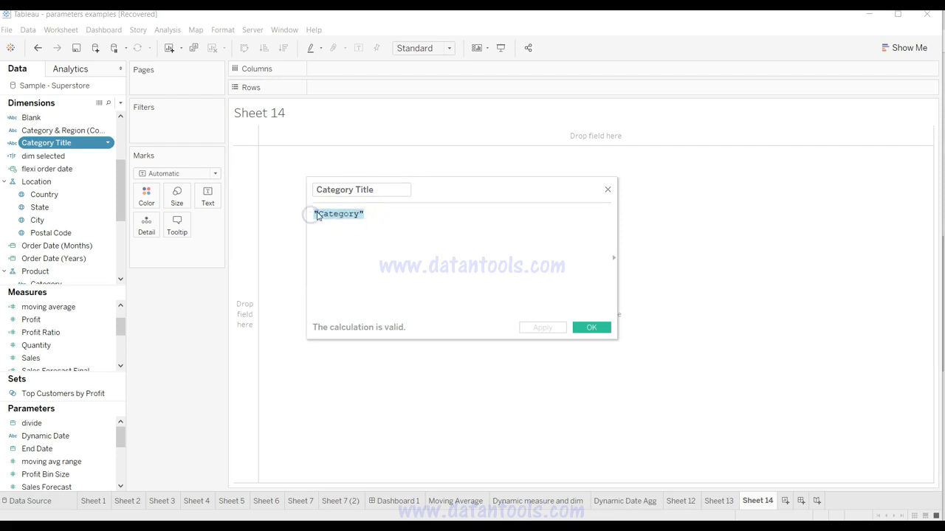
pyautogui.click(317, 215)
pyautogui.click(583, 329)
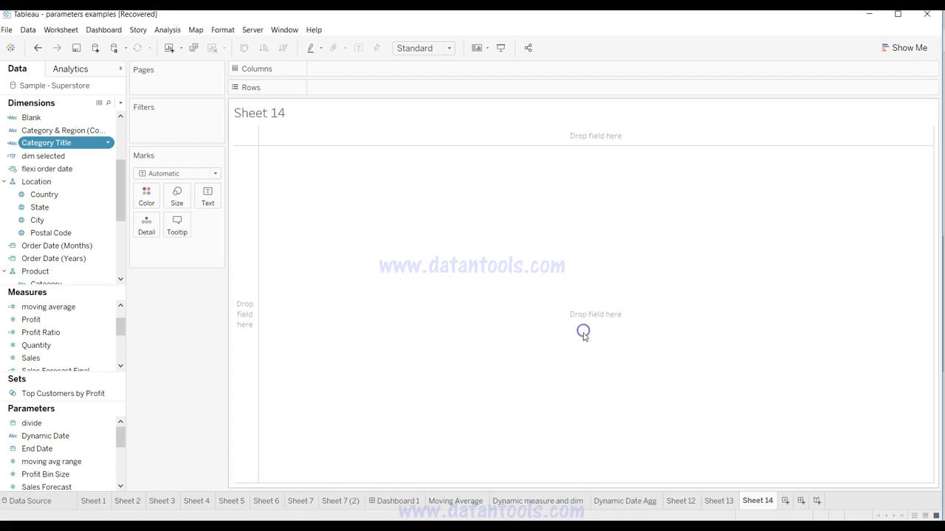
# Step: Examine the formula of the Blank calculated field and close its editor
pyautogui.rightClick(107, 118)
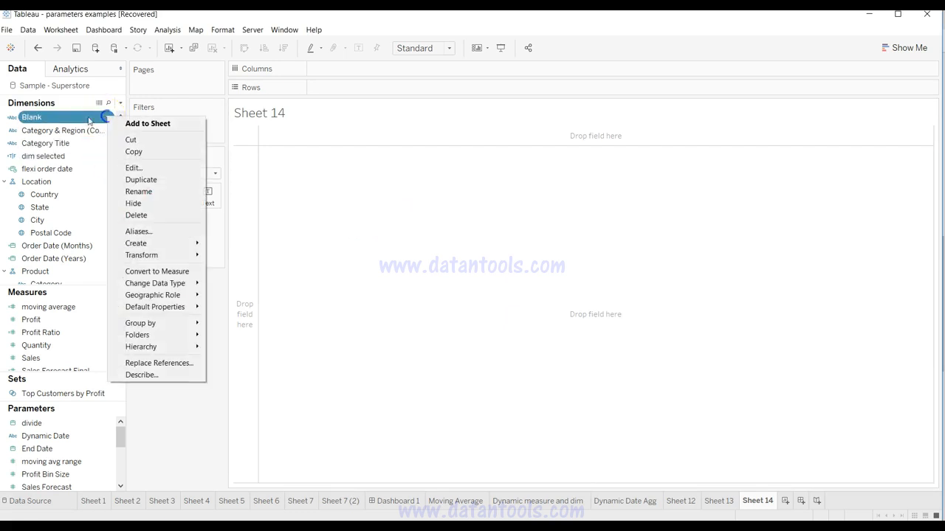
pyautogui.click(138, 167)
pyautogui.click(363, 195)
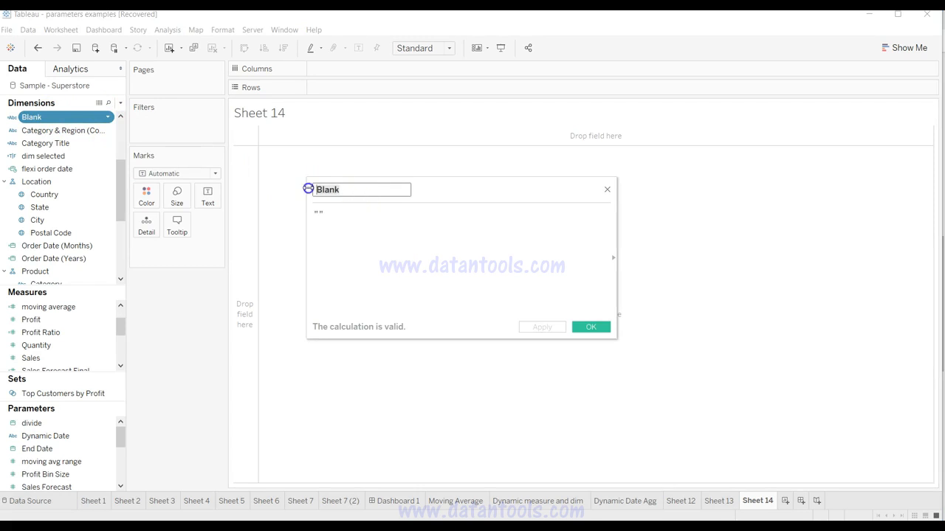
pyautogui.moveTo(328, 219); pyautogui.dragTo(313, 215)
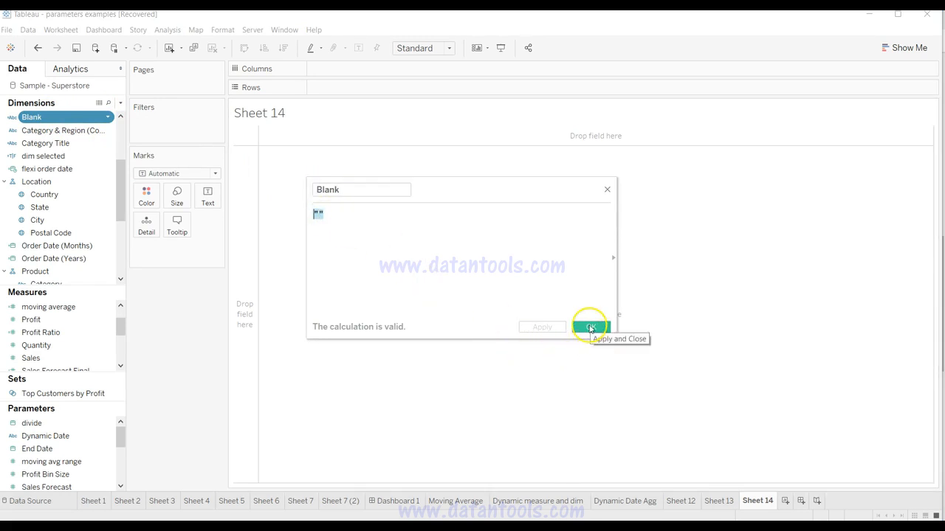
pyautogui.click(590, 327)
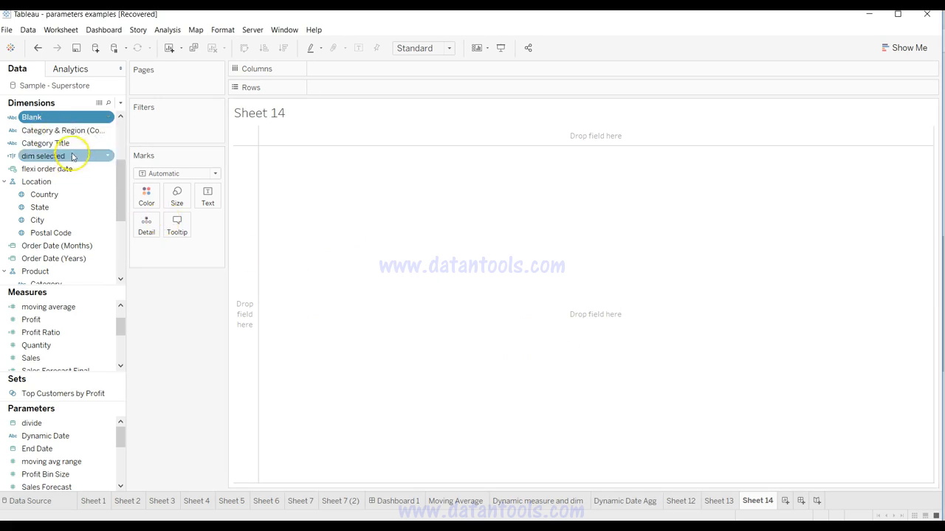
# Step: Place Category Title on Rows and add Blank to Text on the Marks card
pyautogui.moveTo(73, 148); pyautogui.dragTo(362, 92)
pyautogui.moveTo(31, 117); pyautogui.dragTo(209, 194)
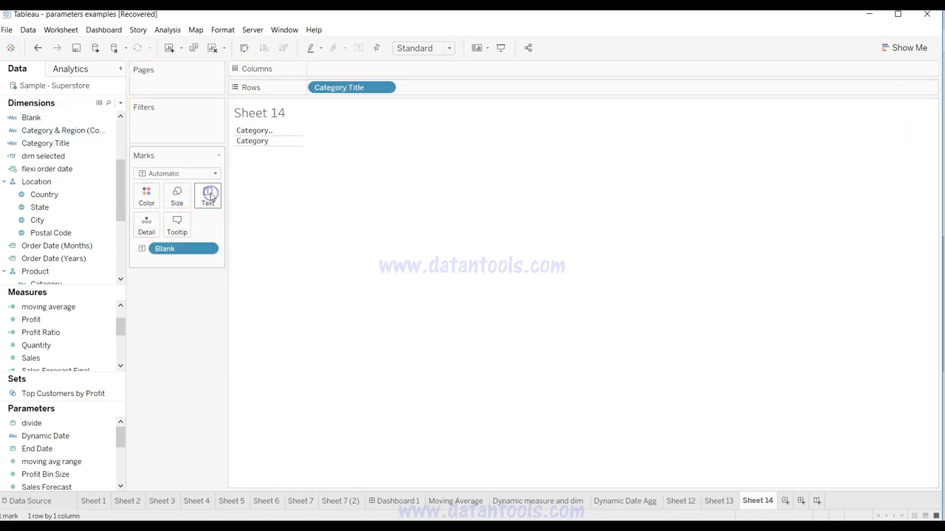
# Step: Hide the worksheet title and the field labels for rows
pyautogui.rightClick(264, 115)
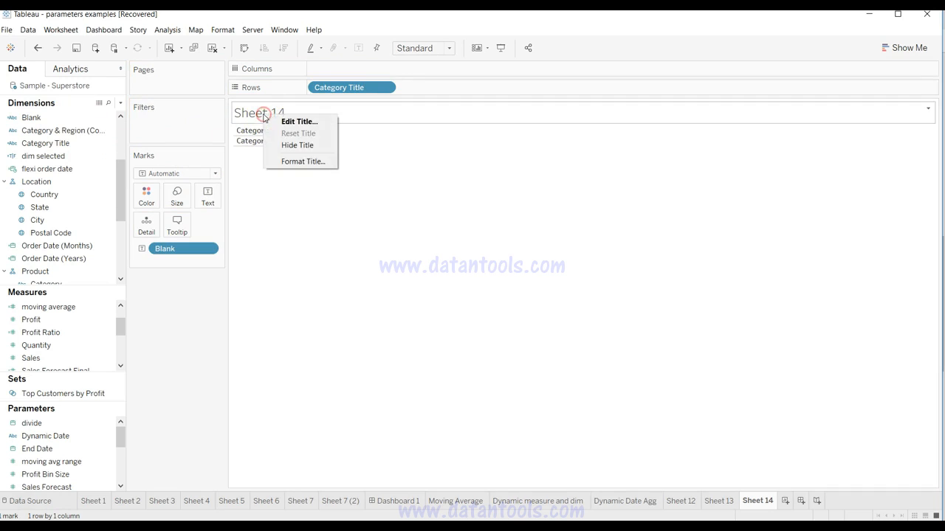
pyautogui.click(297, 144)
pyautogui.rightClick(262, 109)
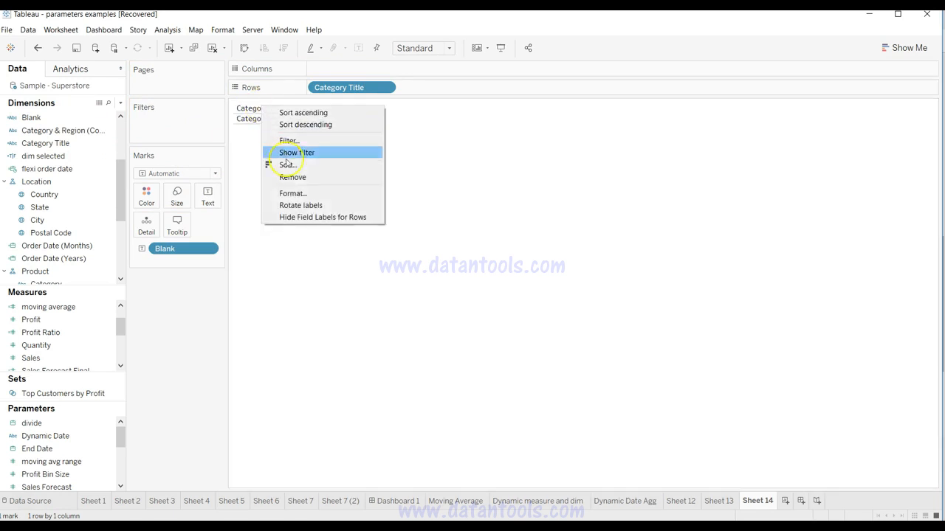
pyautogui.click(306, 220)
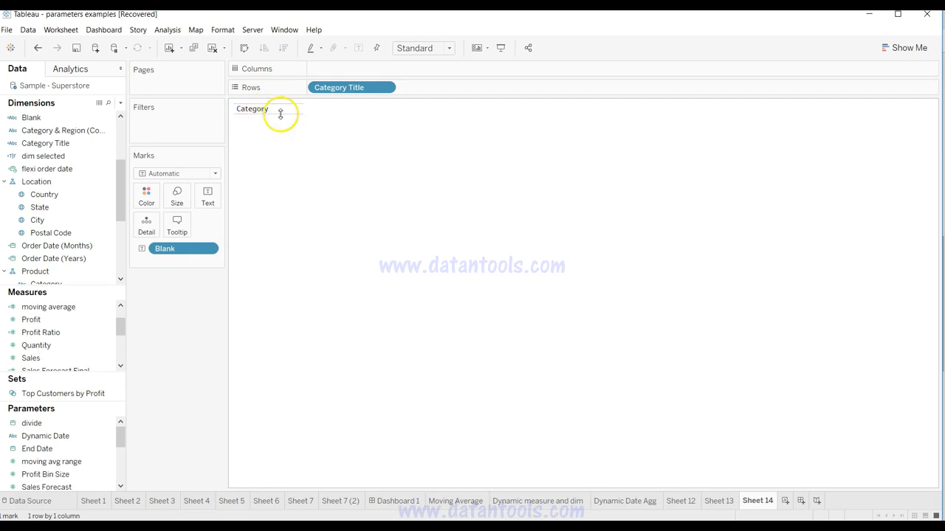
# Step: Fit the Category title sheet to width and widen its row header column across the whole view
pyautogui.click(418, 49)
pyautogui.click(418, 73)
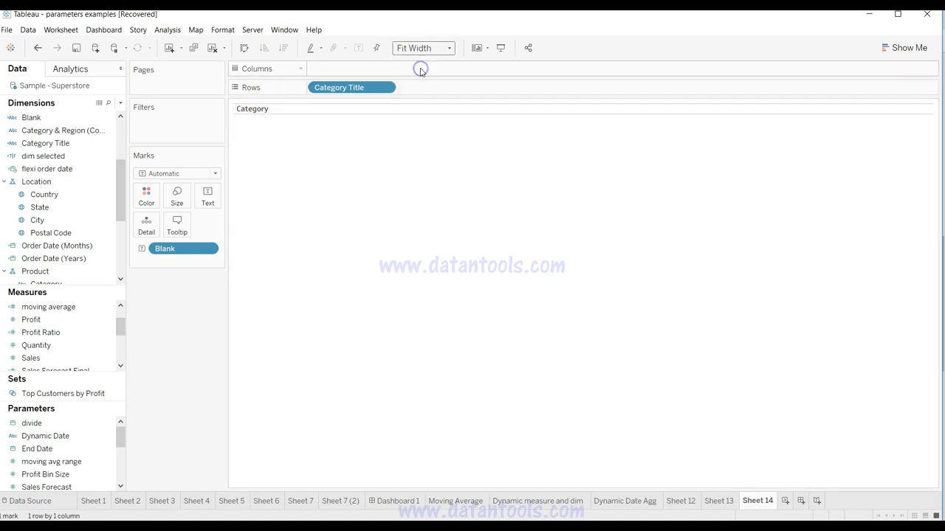
pyautogui.click(270, 110)
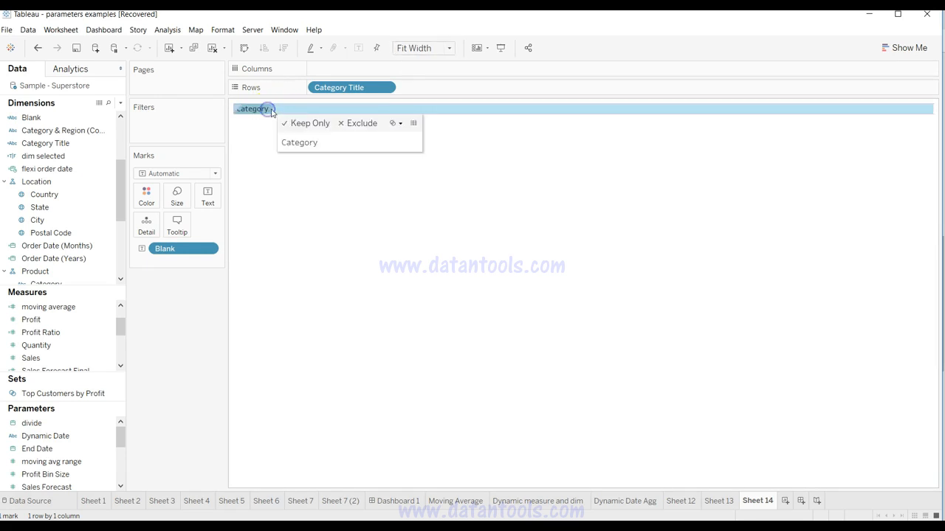
pyautogui.moveTo(274, 108); pyautogui.dragTo(581, 109)
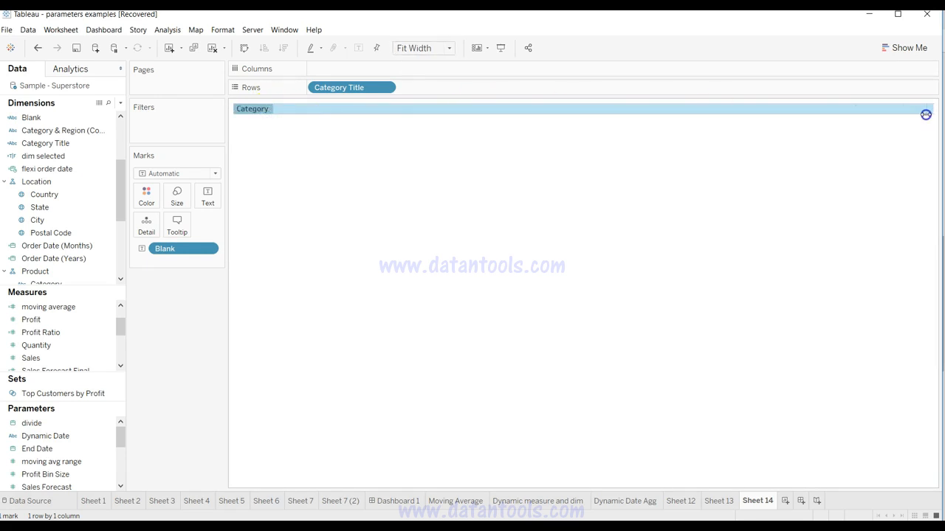
pyautogui.moveTo(930, 117); pyautogui.dragTo(932, 116)
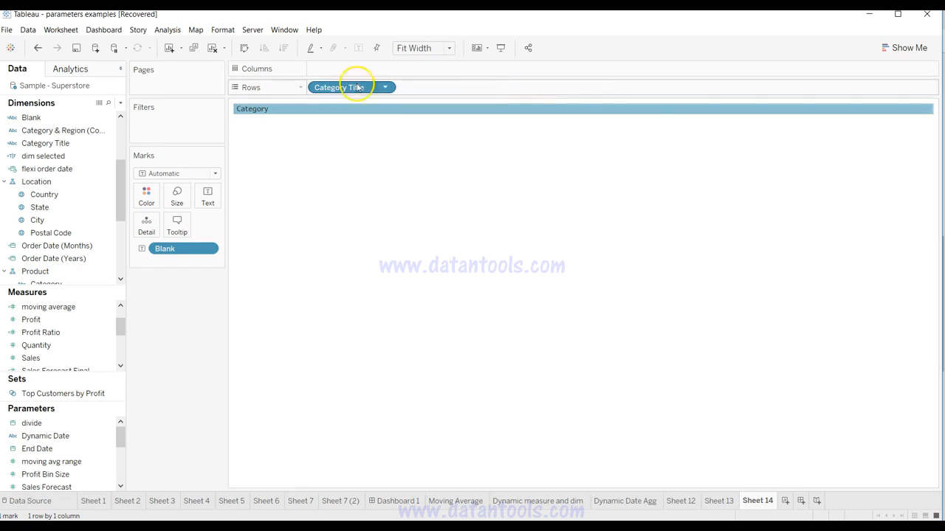
# Step: Format the Category header with centered horizontal alignment
pyautogui.rightClick(257, 113)
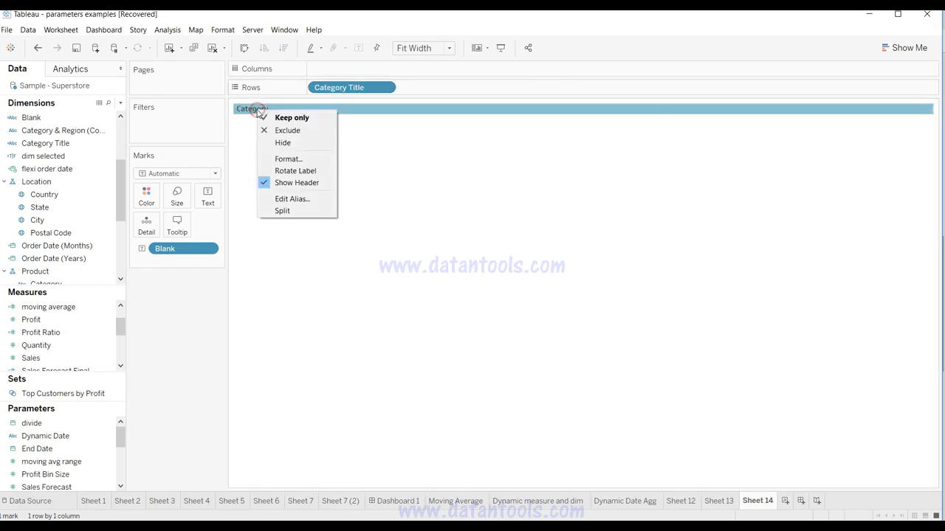
pyautogui.click(272, 156)
pyautogui.click(87, 161)
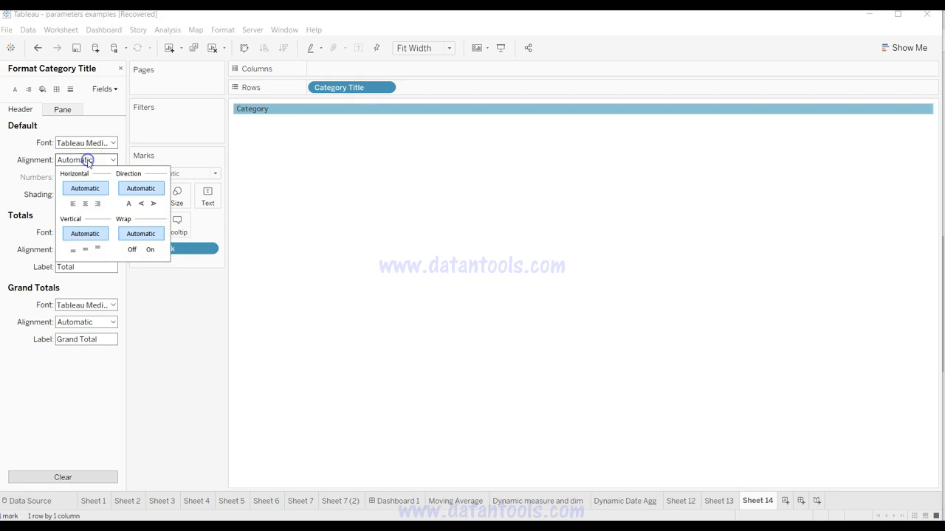
pyautogui.click(86, 205)
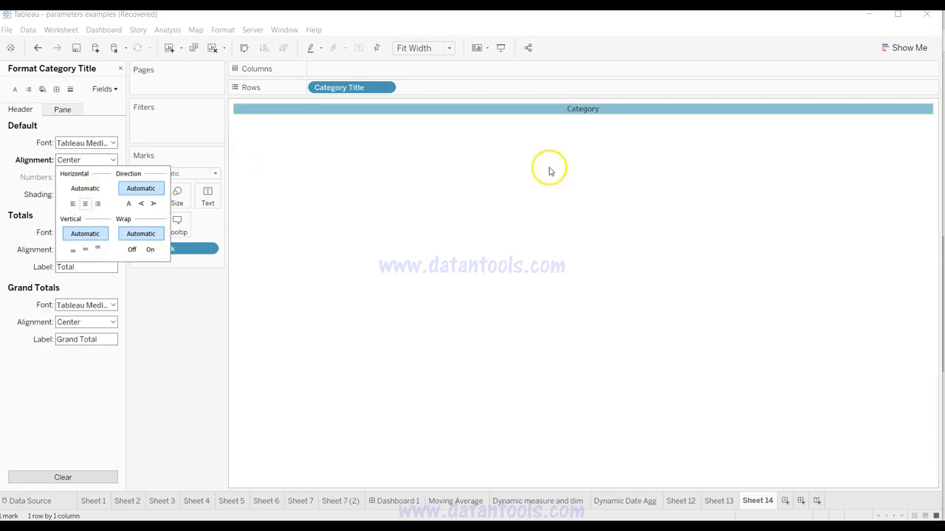
pyautogui.click(592, 146)
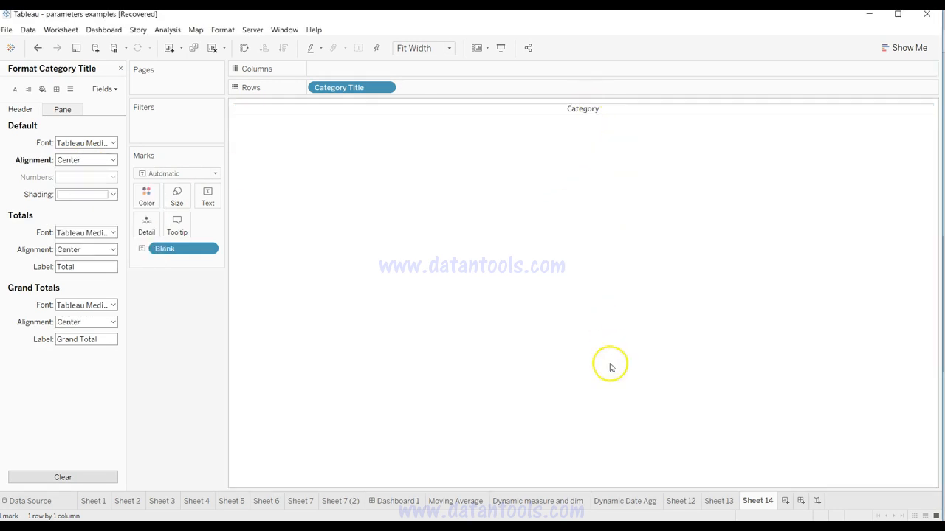
# Step: Create a new dashboard, and on Sheet 13 hide the Category column field label and the worksheet title
pyautogui.click(801, 501)
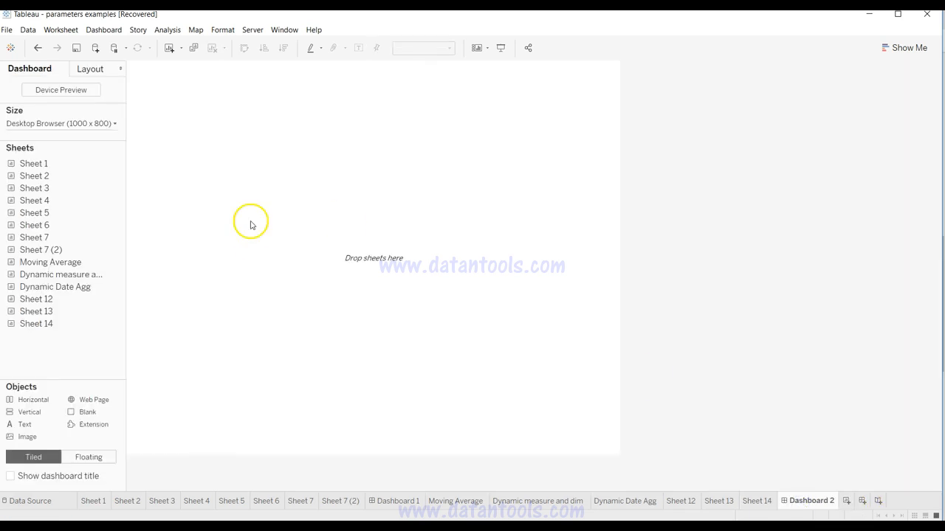
pyautogui.click(730, 504)
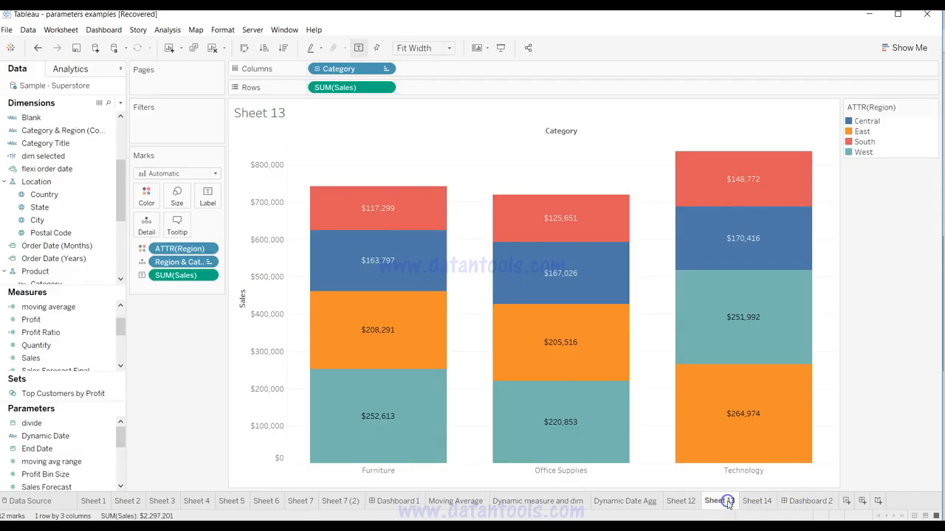
pyautogui.rightClick(566, 131)
pyautogui.click(601, 181)
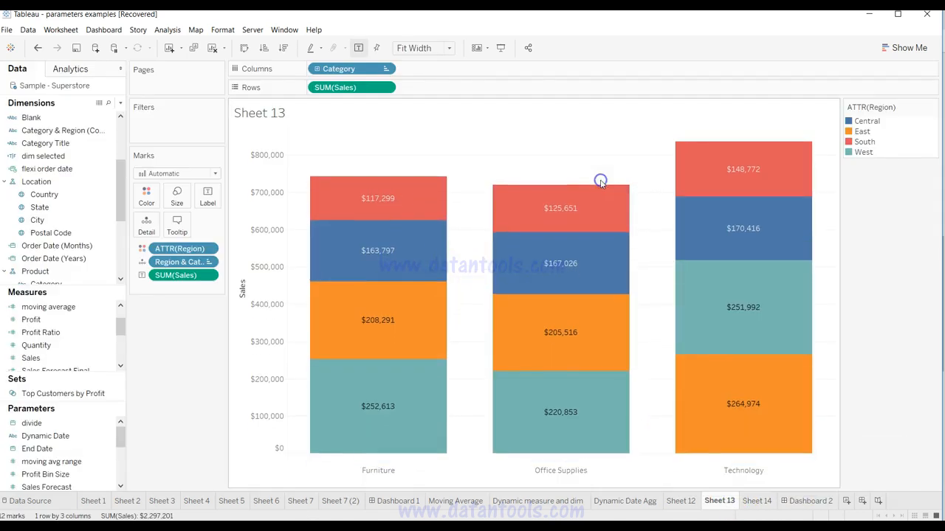
pyautogui.rightClick(260, 120)
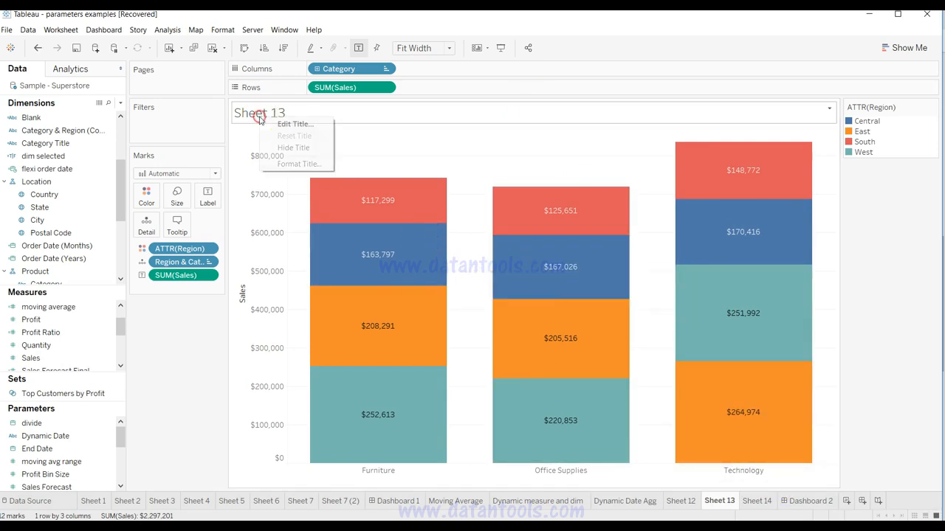
pyautogui.click(283, 148)
# Step: Place Sheet 13 on Dashboard 2 and hide its title there
pyautogui.click(812, 504)
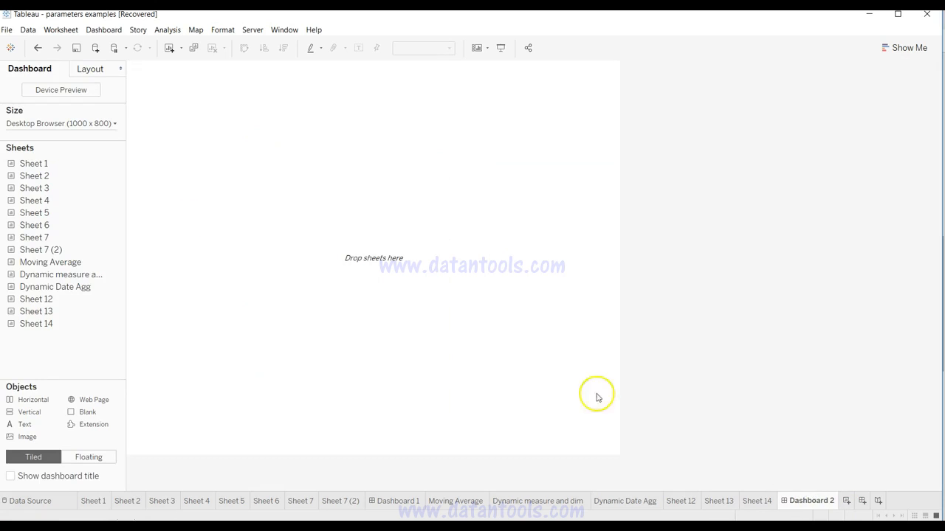
pyautogui.moveTo(87, 315); pyautogui.dragTo(342, 263)
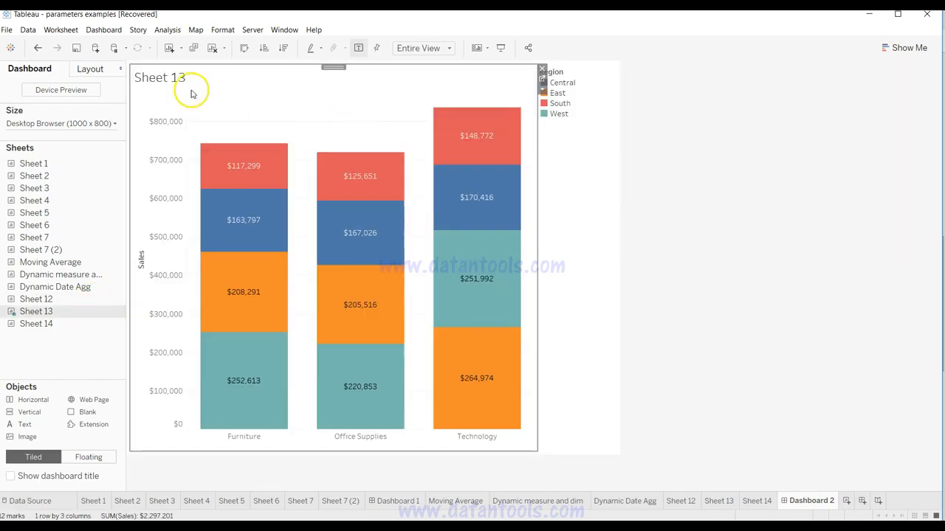
pyautogui.rightClick(170, 79)
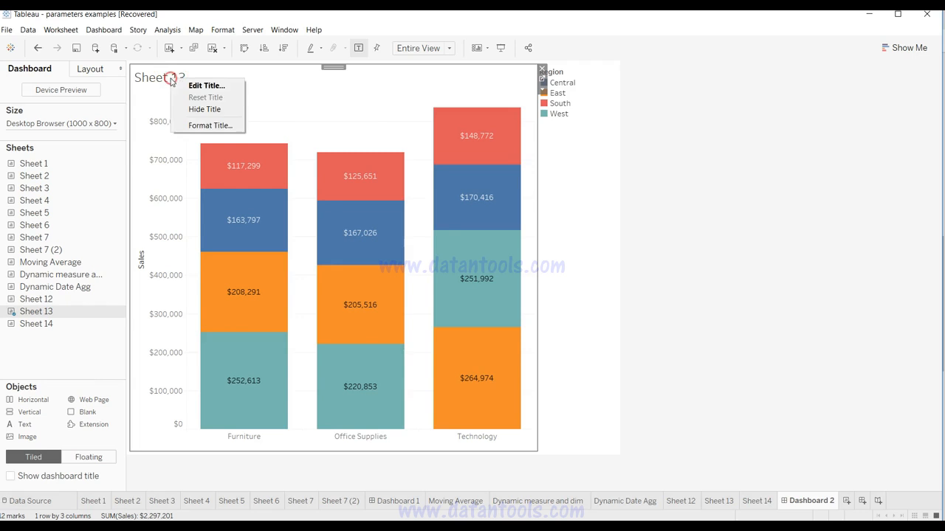
pyautogui.click(199, 109)
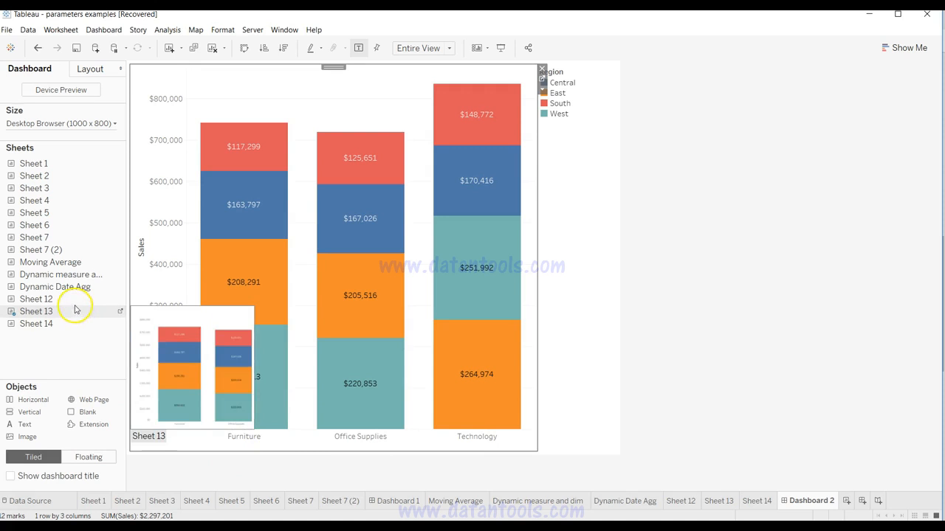
# Step: Add Sheet 14 below the bar chart on Dashboard 2 and shrink it to a thin strip
pyautogui.moveTo(72, 326); pyautogui.dragTo(306, 452)
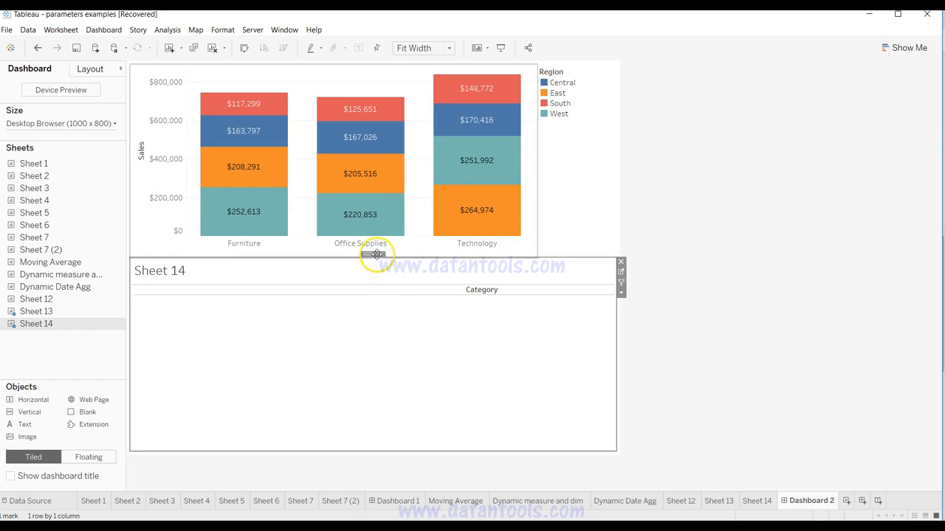
pyautogui.click(408, 286)
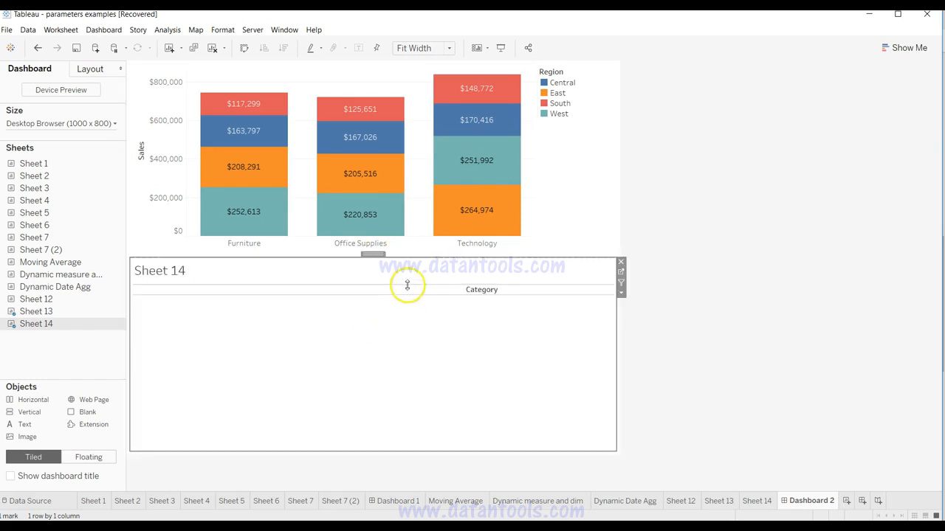
pyautogui.moveTo(423, 258); pyautogui.dragTo(422, 423)
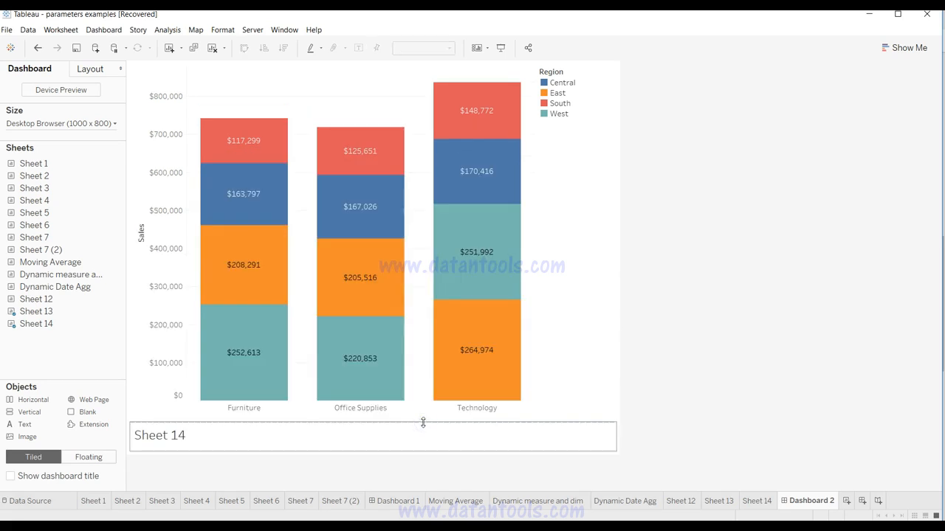
# Step: Hide the Sheet 14 title on Dashboard 2
pyautogui.click(183, 435)
pyautogui.rightClick(184, 435)
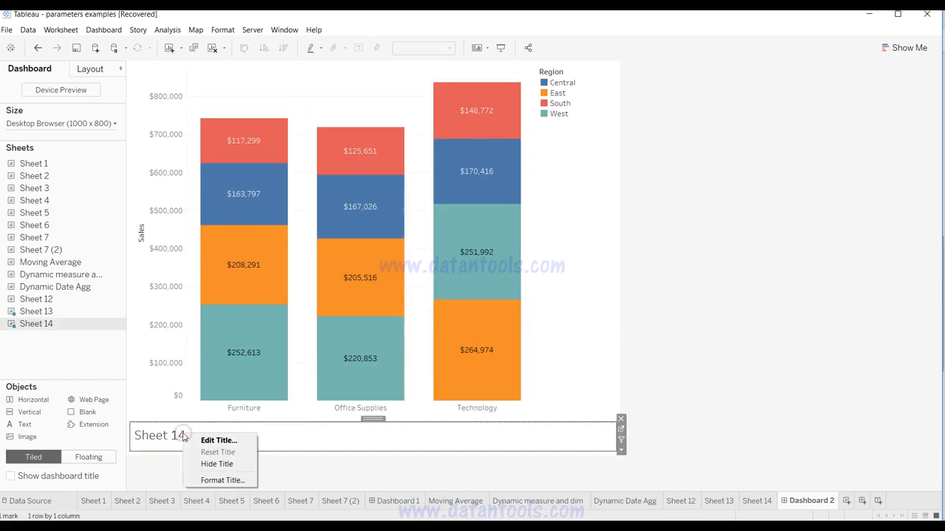
pyautogui.click(213, 464)
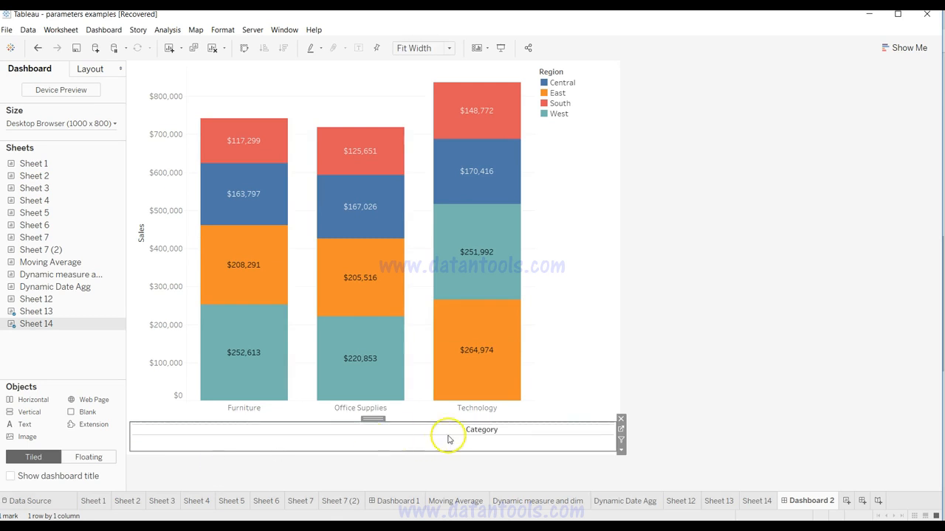
pyautogui.click(488, 438)
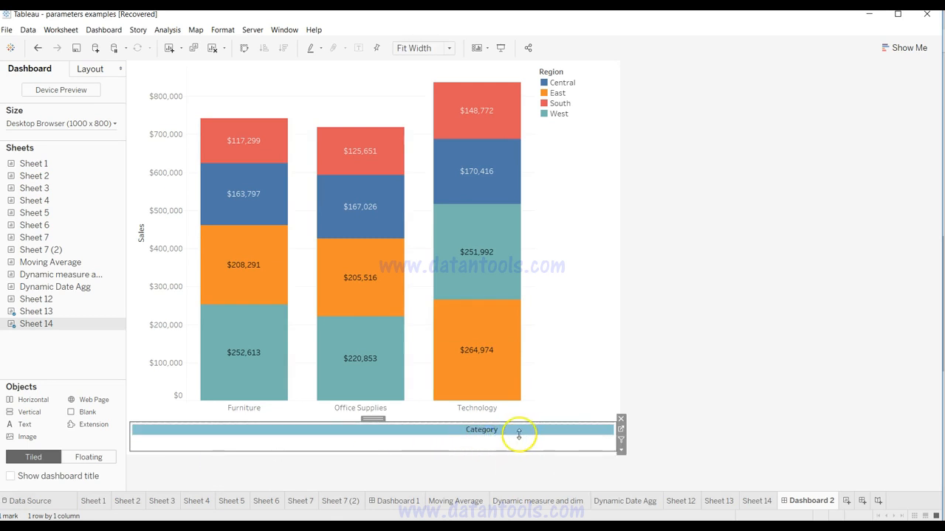
pyautogui.click(535, 448)
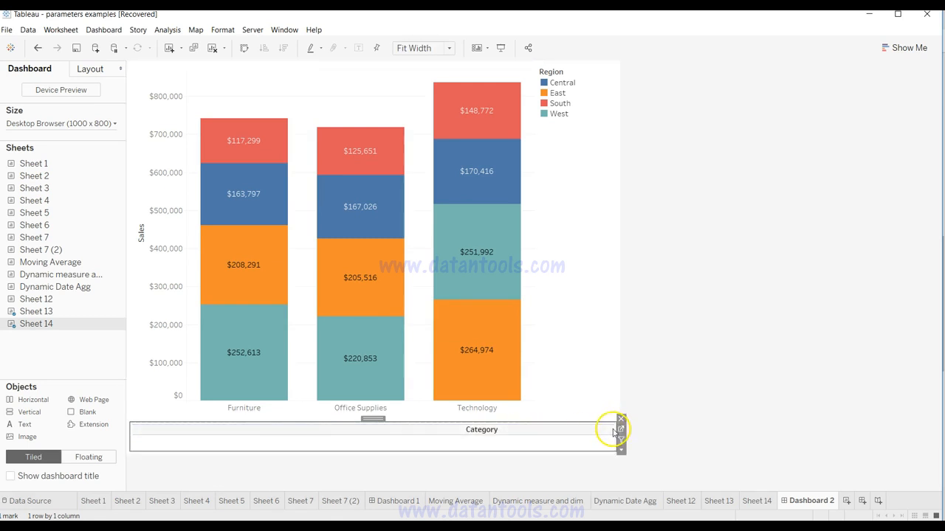
pyautogui.click(468, 433)
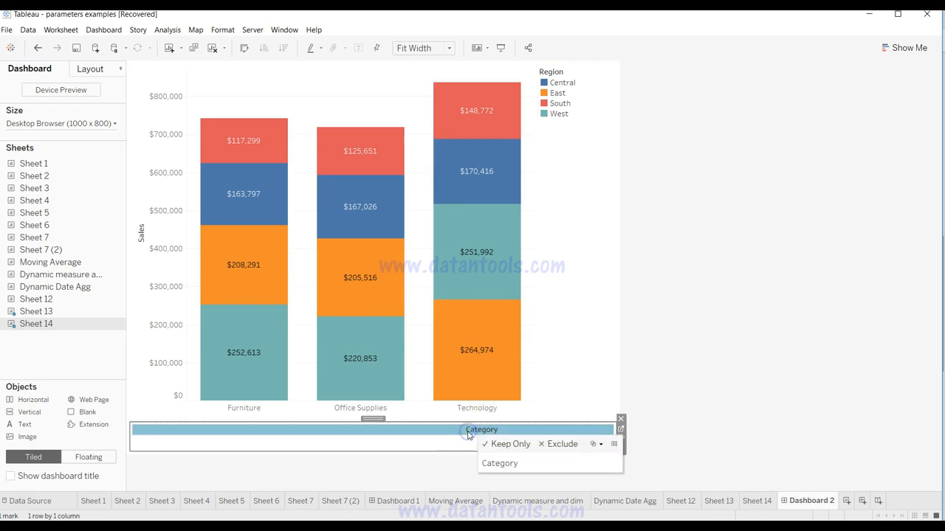
pyautogui.click(392, 432)
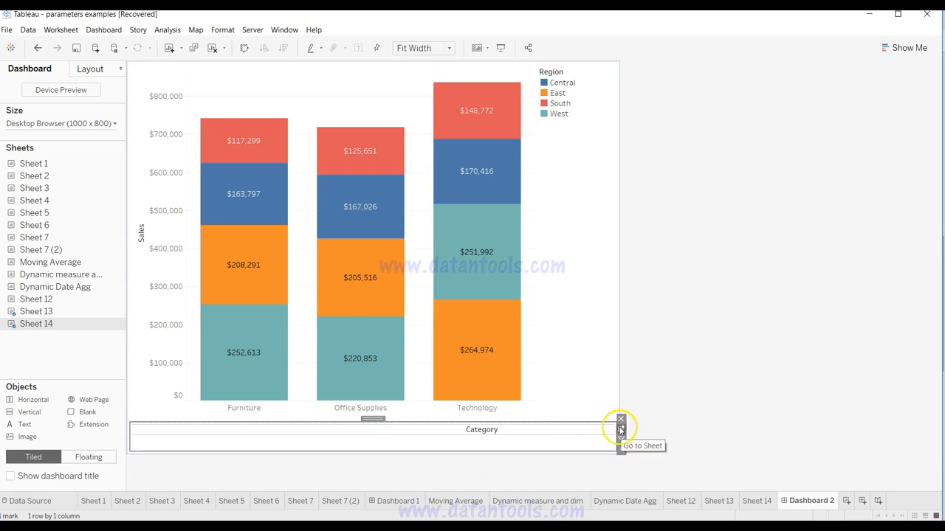
pyautogui.click(502, 432)
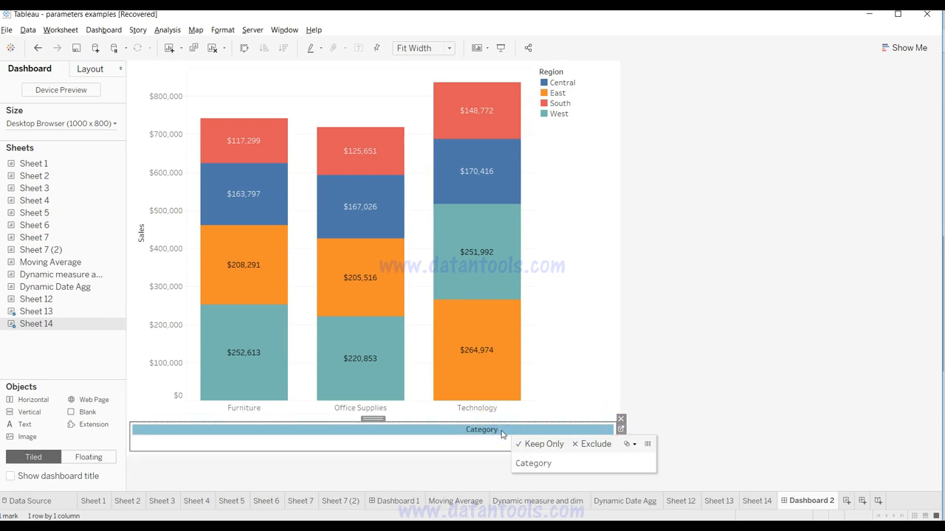
# Step: Try left alignment for the Category header on Sheet 14, check it on Dashboard 2, and restore center alignment
pyautogui.doubleClick(501, 432)
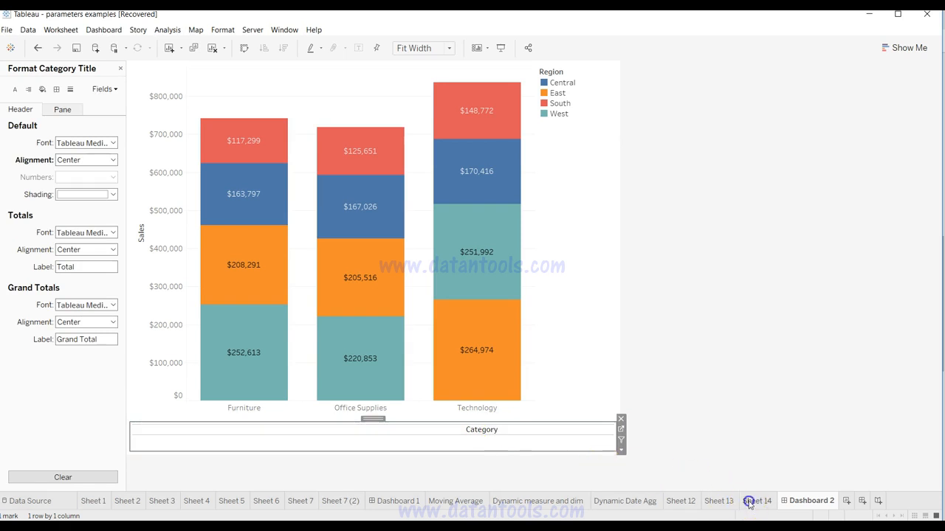
pyautogui.click(750, 501)
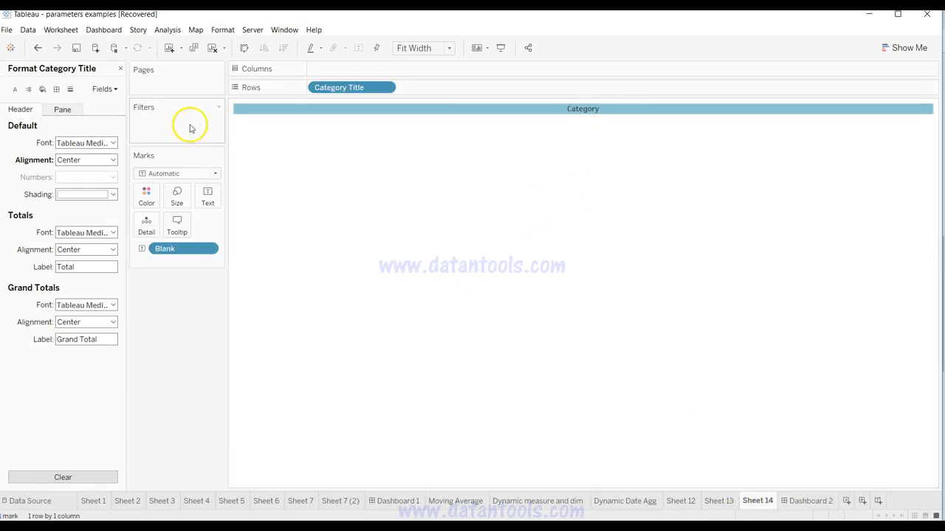
pyautogui.click(93, 160)
pyautogui.click(72, 206)
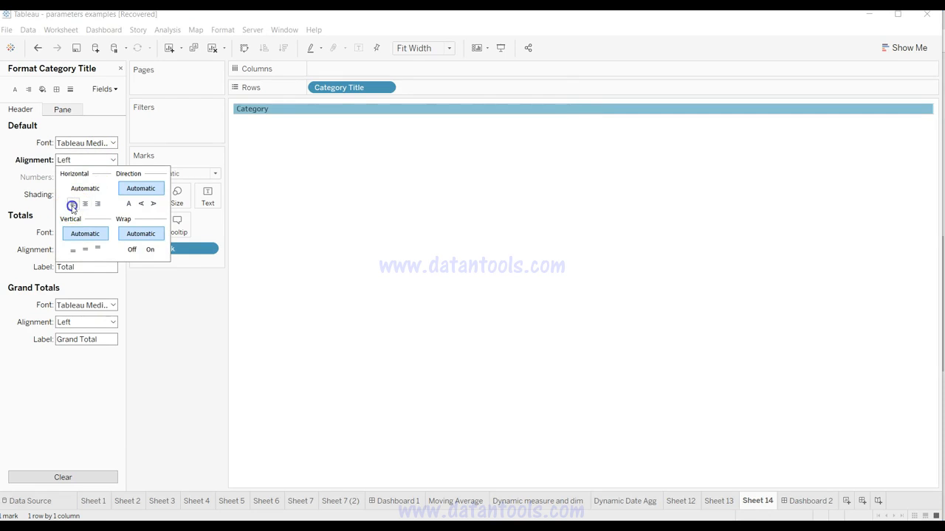
pyautogui.click(794, 503)
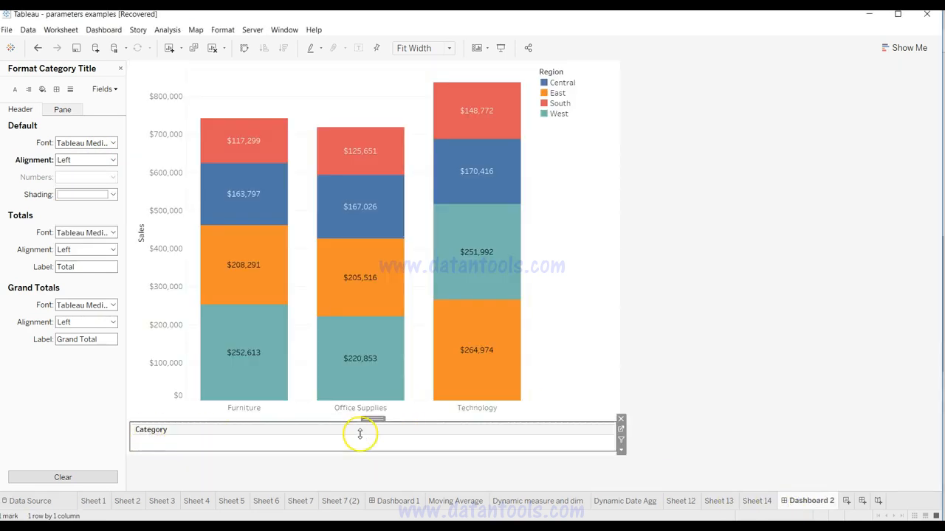
pyautogui.click(759, 501)
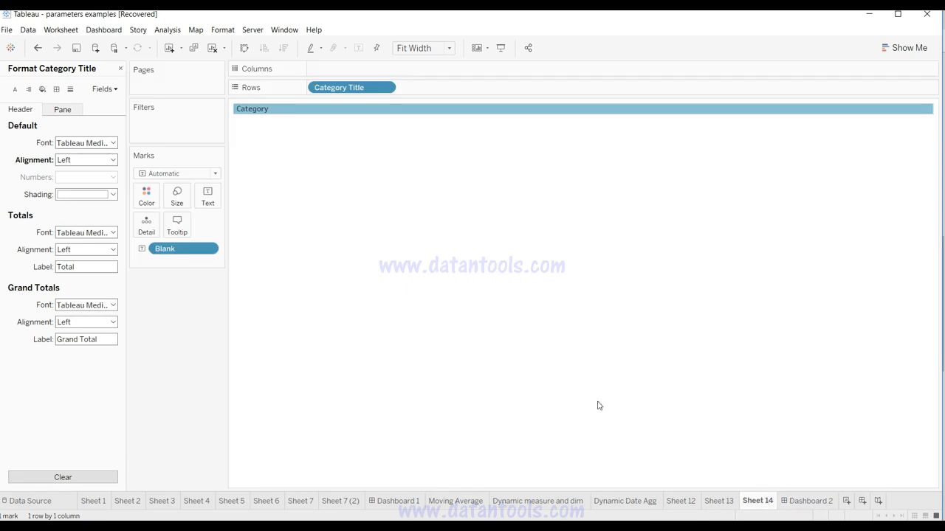
pyautogui.click(111, 159)
pyautogui.click(85, 203)
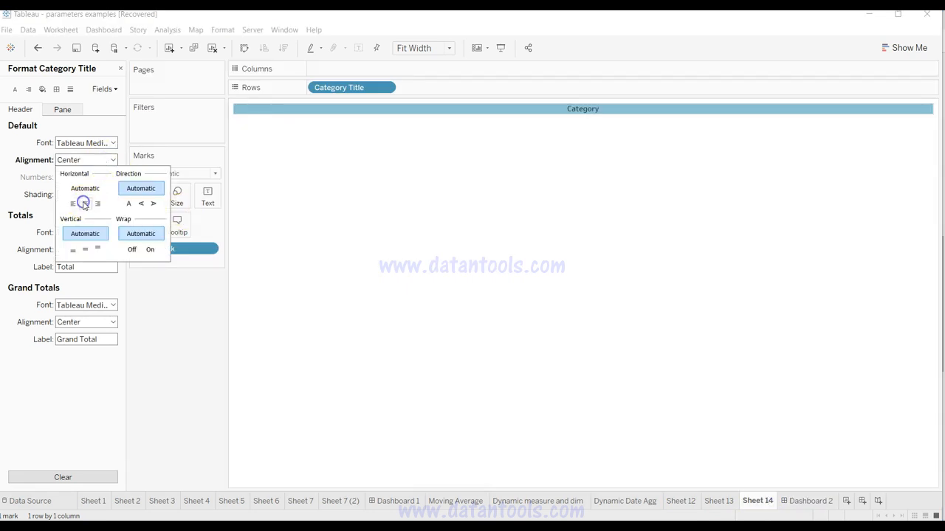
pyautogui.click(642, 263)
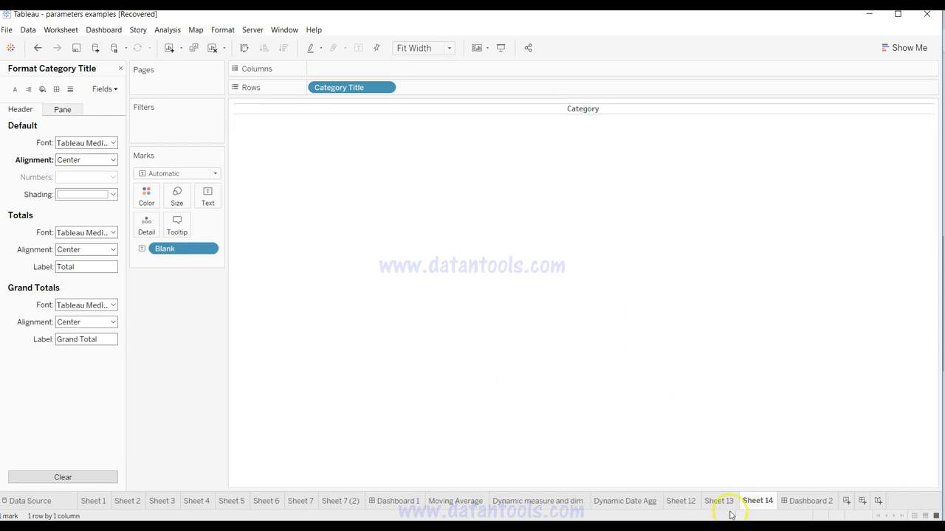
pyautogui.click(793, 503)
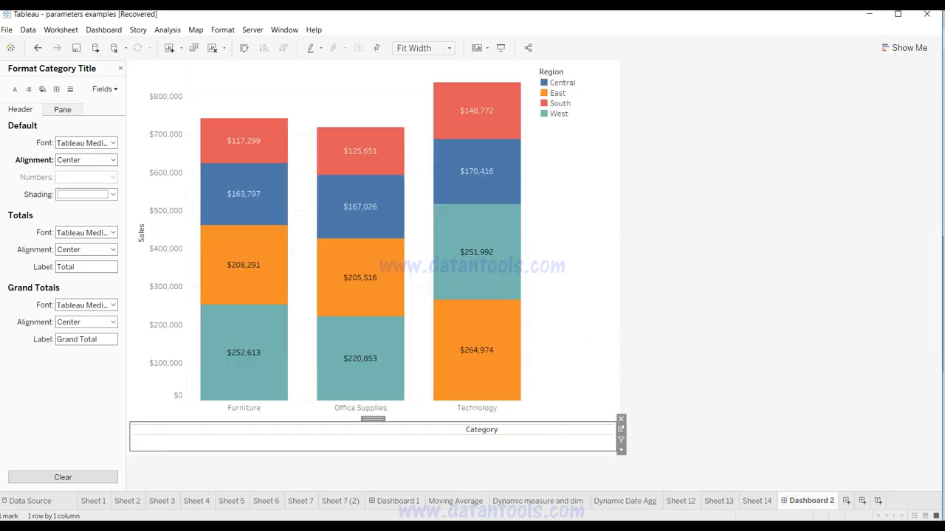
# Step: Narrow the Category header column on Sheet 14 until the word sits centered under Office Supplies on Dashboard 2
pyautogui.click(758, 502)
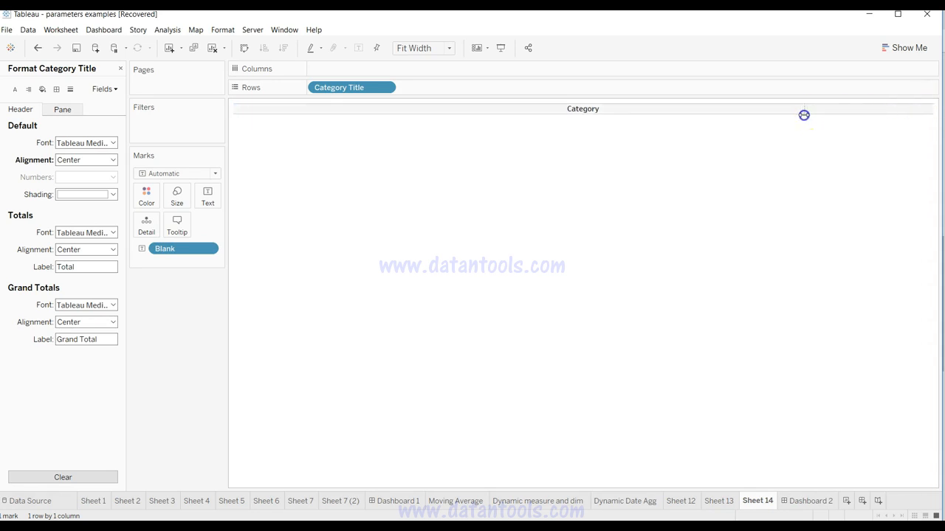
pyautogui.moveTo(805, 117); pyautogui.dragTo(806, 119)
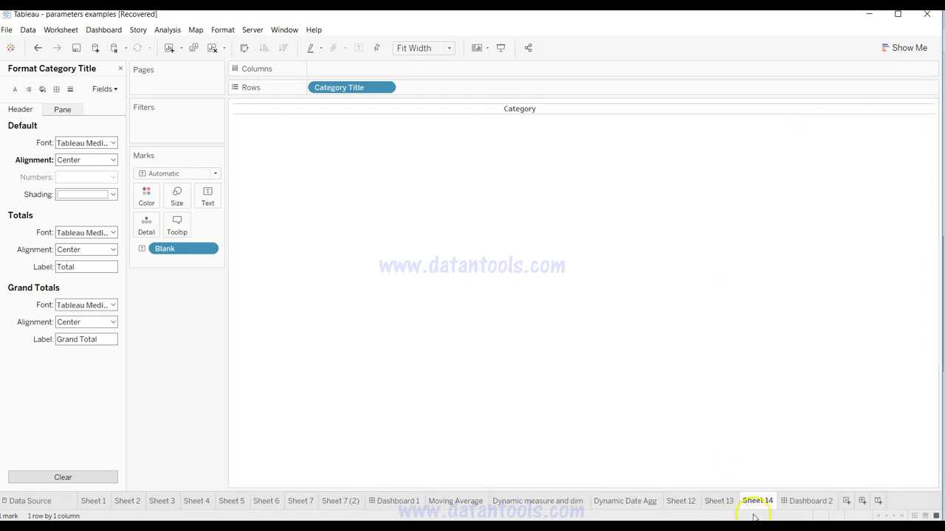
pyautogui.click(790, 502)
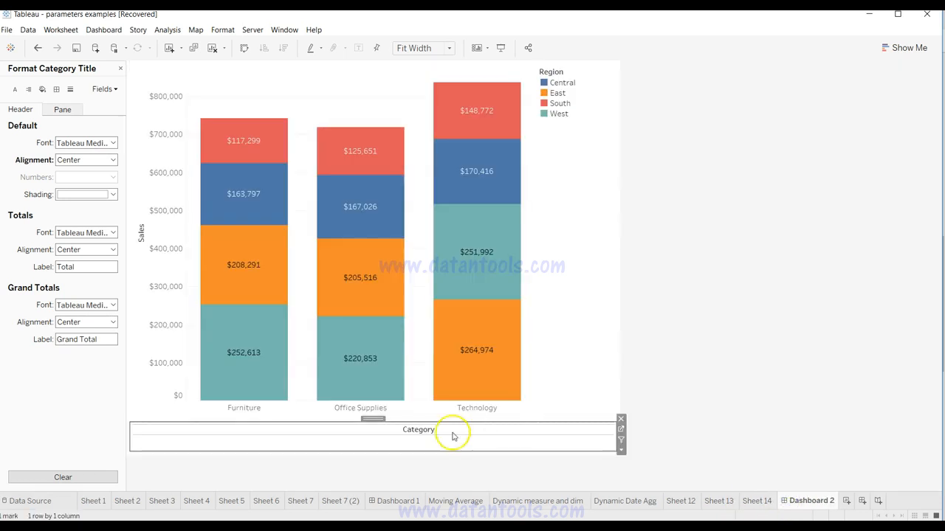
pyautogui.click(751, 501)
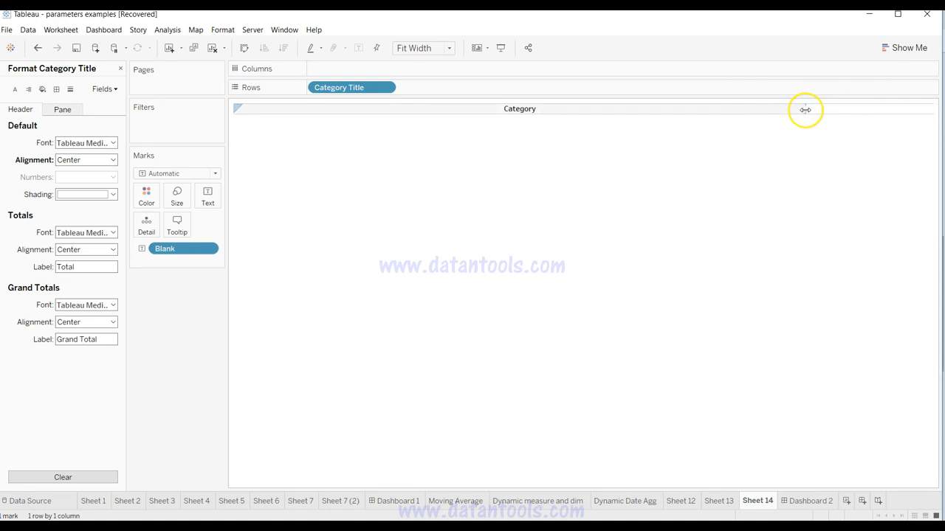
pyautogui.moveTo(704, 114); pyautogui.dragTo(702, 112)
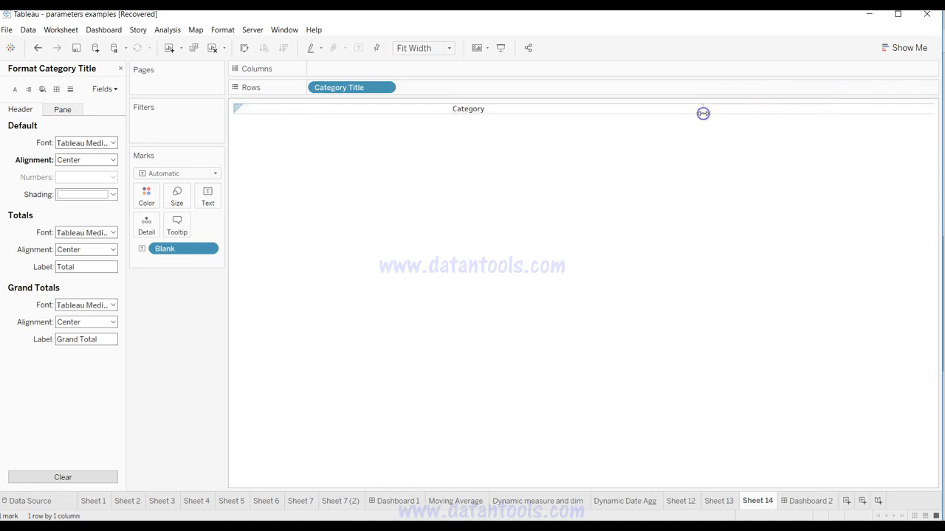
pyautogui.click(812, 502)
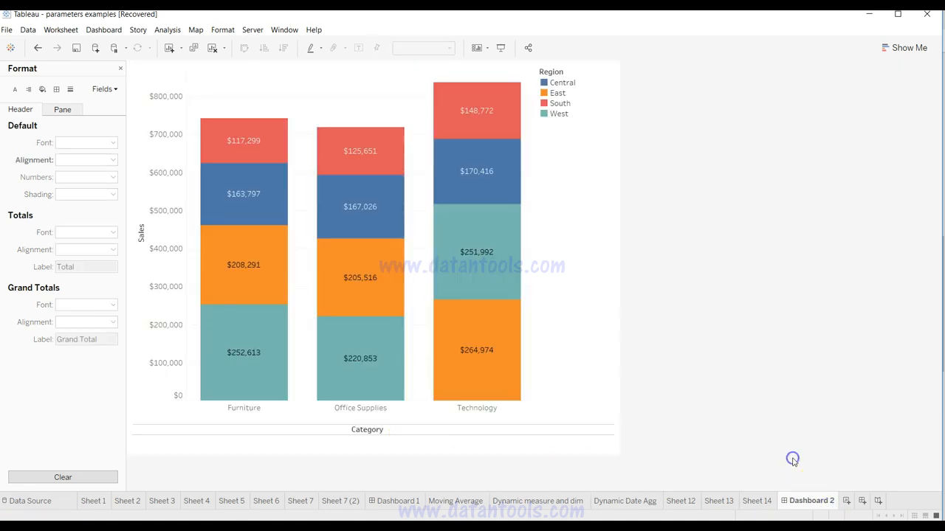
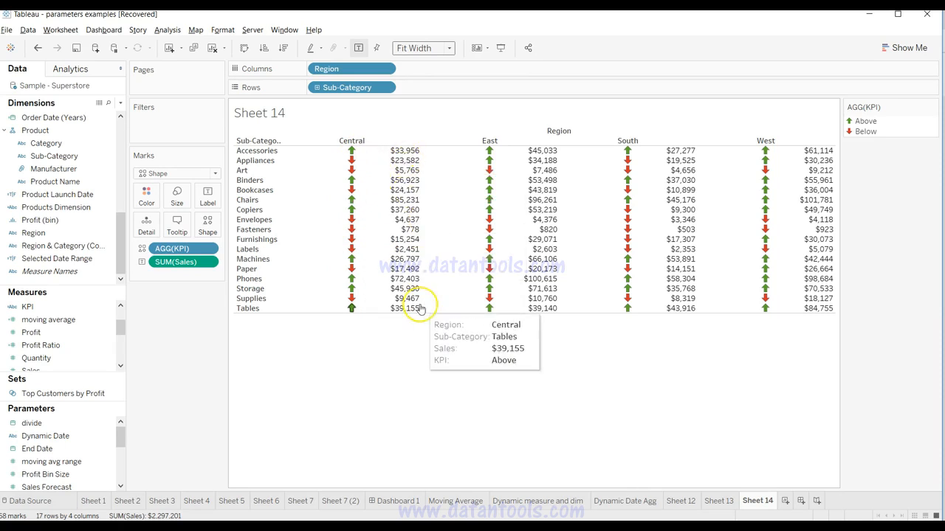
# Step: Create a new worksheet with Sub-Category on rows and Region on columns
pyautogui.click(785, 501)
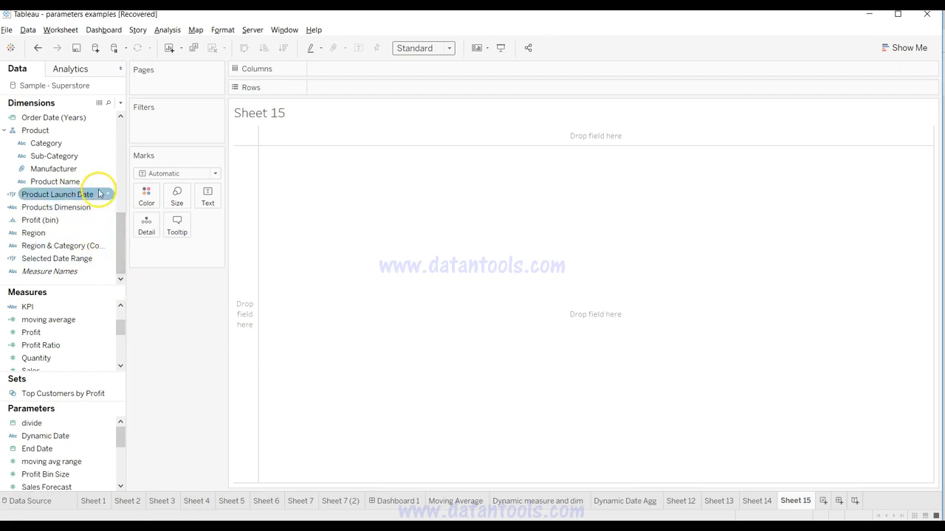
pyautogui.moveTo(117, 240); pyautogui.dragTo(115, 226)
pyautogui.moveTo(54, 182); pyautogui.dragTo(374, 88)
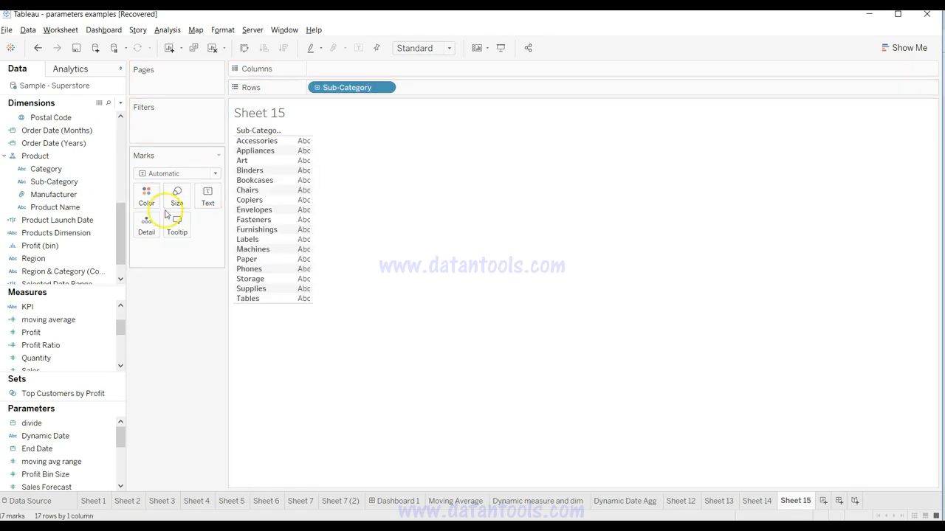
pyautogui.moveTo(122, 225); pyautogui.dragTo(363, 71)
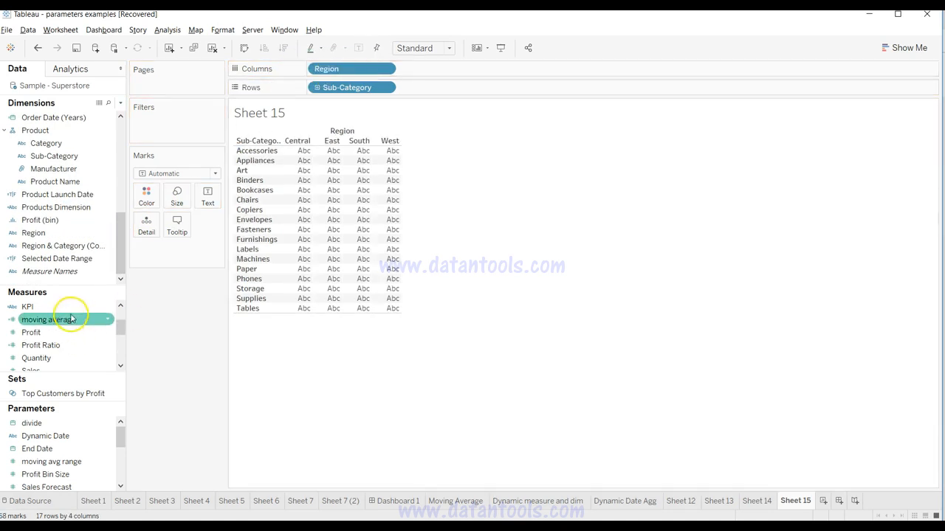
# Step: Show Sales as the text value in each Sub-Category and Region cell
pyautogui.click(119, 365)
pyautogui.click(119, 365)
pyautogui.moveTo(74, 345); pyautogui.dragTo(207, 196)
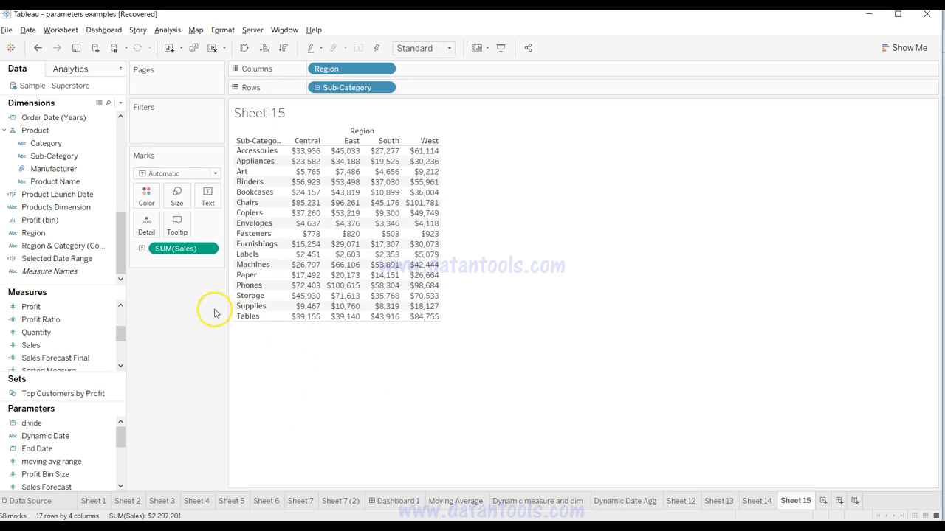
pyautogui.moveTo(122, 340); pyautogui.dragTo(119, 332)
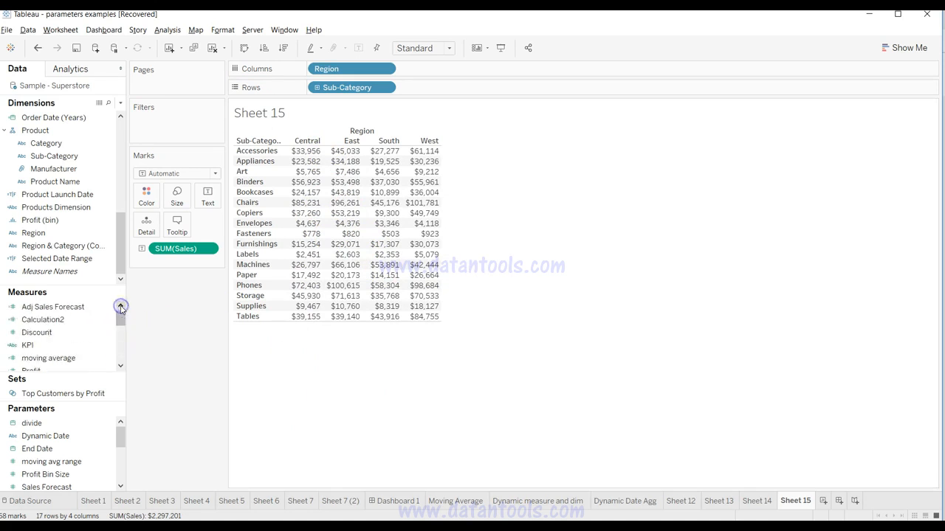
pyautogui.click(84, 345)
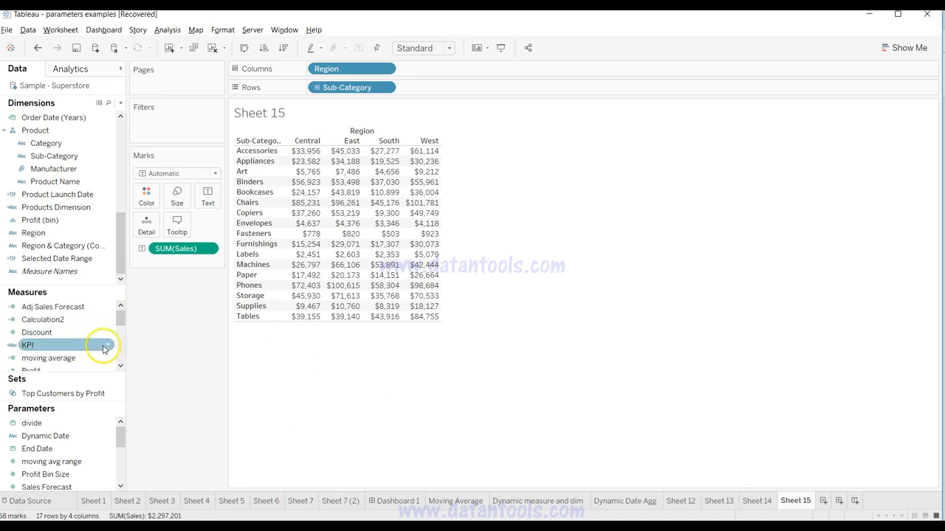
pyautogui.click(120, 103)
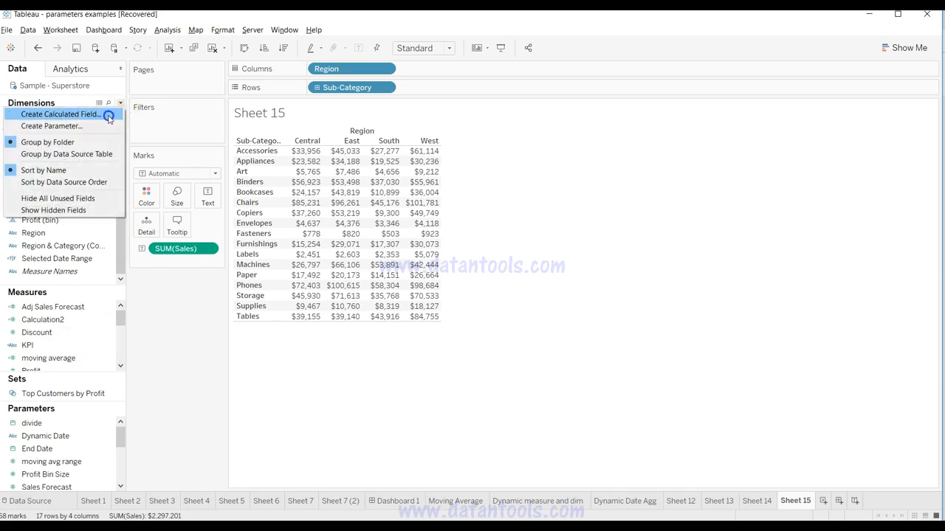
pyautogui.click(109, 117)
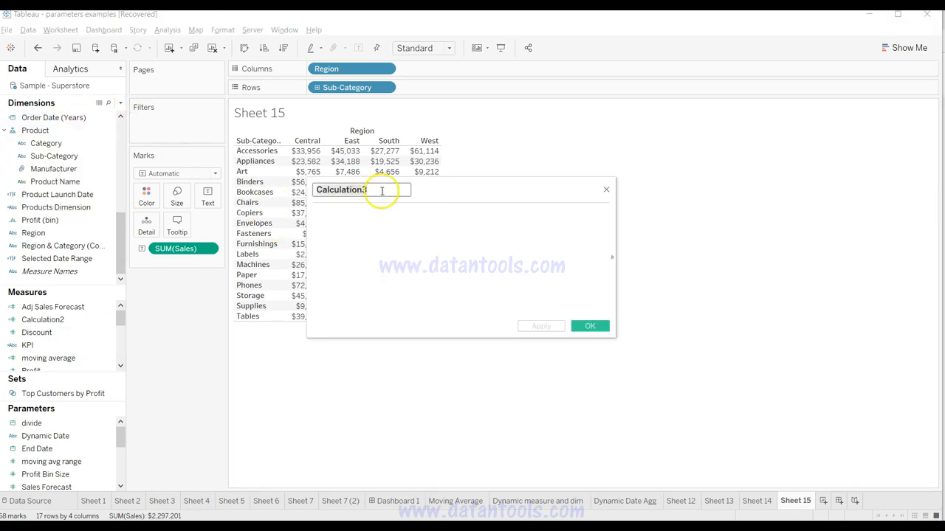
pyautogui.click(332, 222)
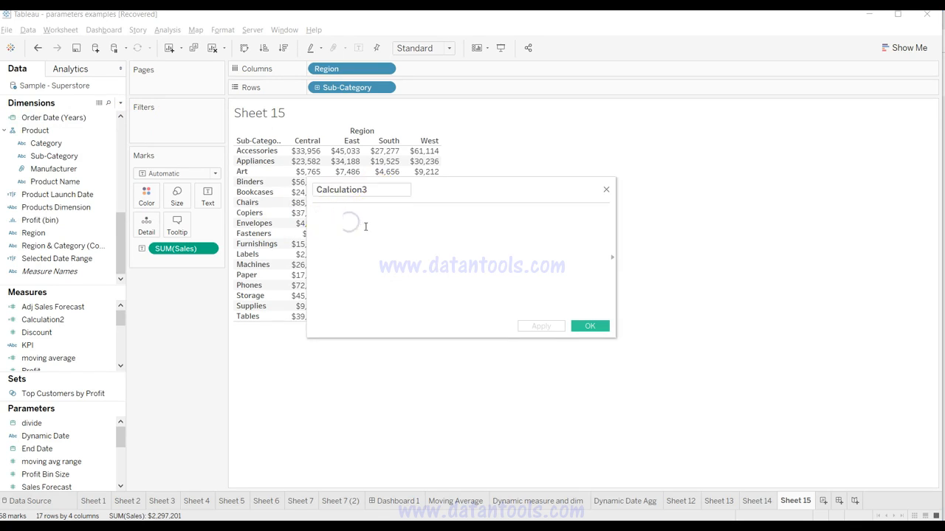
pyautogui.click(606, 192)
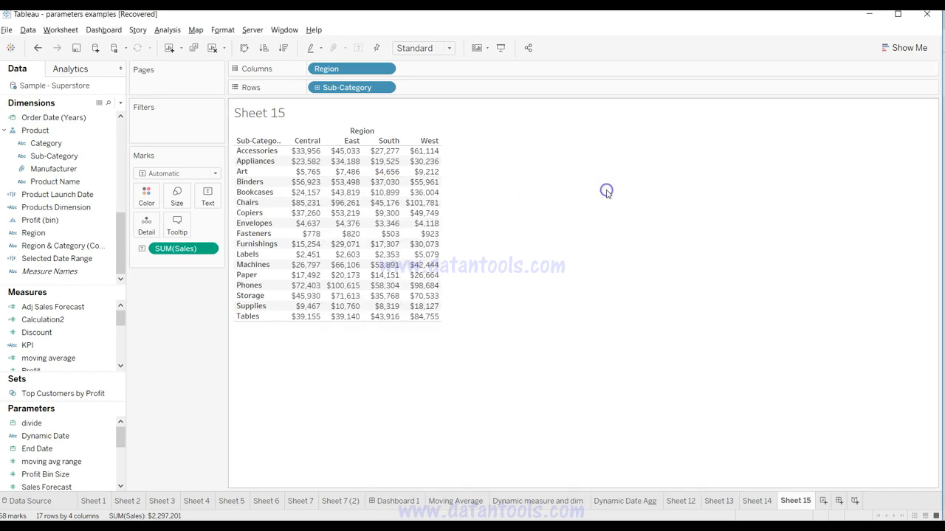
# Step: Open the KPI calculated field and examine its IF formula, including the 25000 sales threshold and the Above and Below results
pyautogui.click(109, 336)
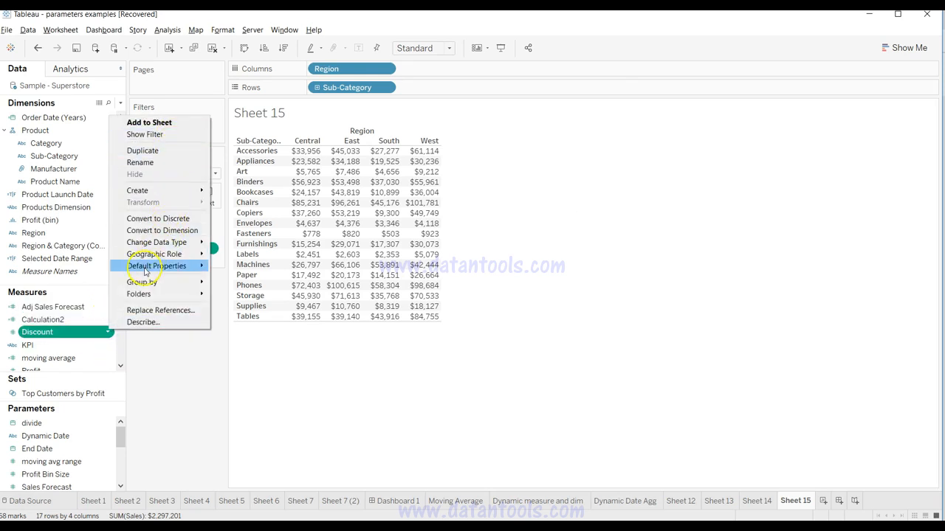
pyautogui.click(108, 344)
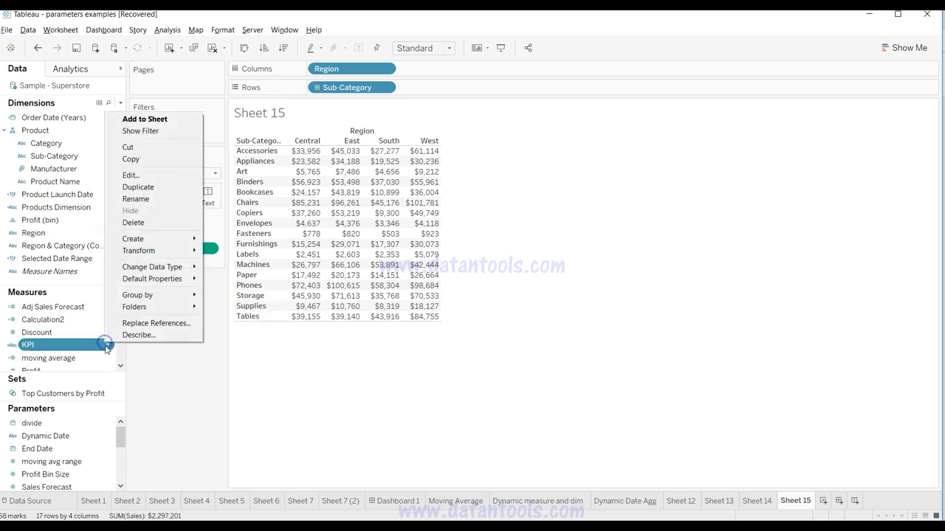
pyautogui.click(142, 175)
pyautogui.click(314, 192)
pyautogui.moveTo(330, 233); pyautogui.dragTo(314, 211)
pyautogui.click(338, 214)
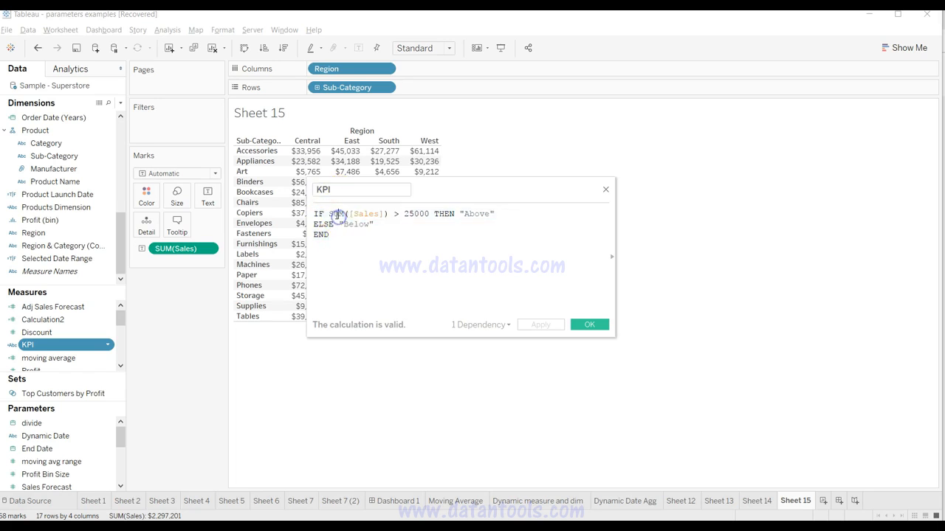
pyautogui.click(404, 214)
pyautogui.moveTo(404, 214); pyautogui.dragTo(426, 216)
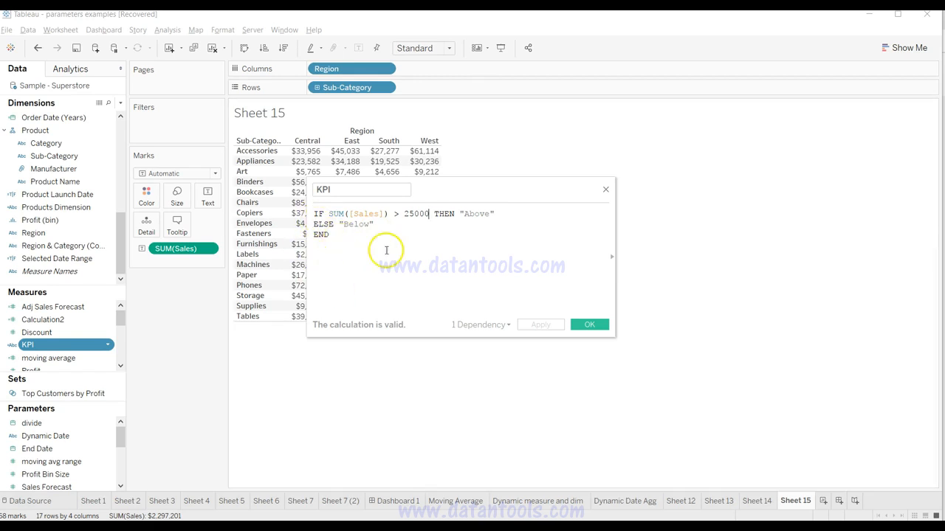
pyautogui.moveTo(343, 235); pyautogui.dragTo(314, 215)
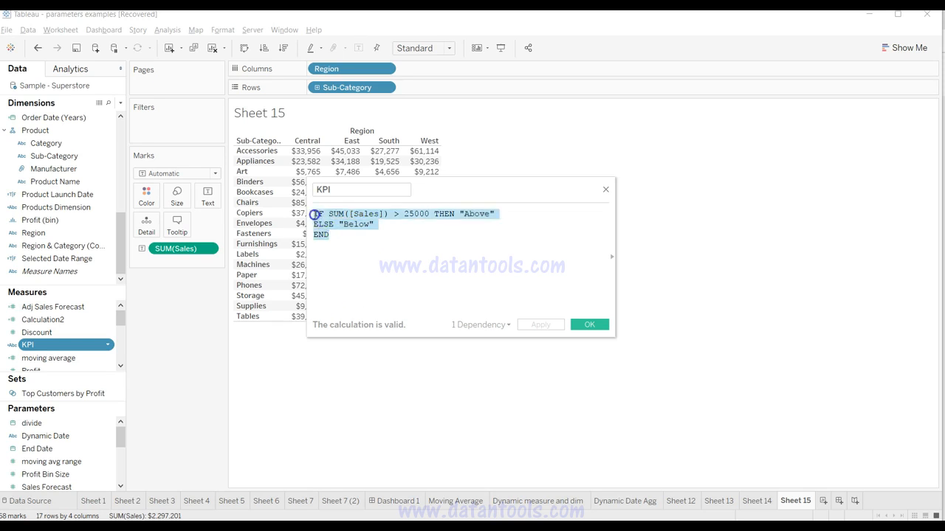
pyautogui.click(314, 215)
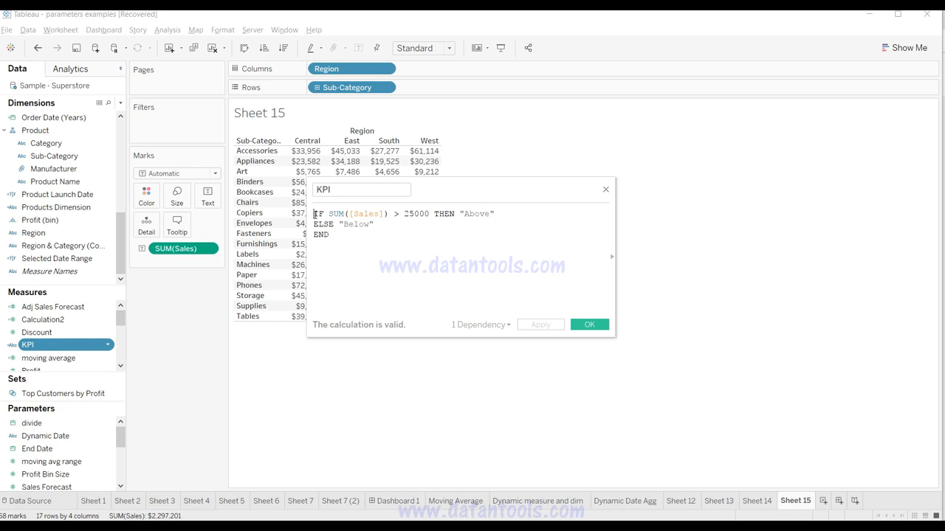
pyautogui.moveTo(314, 214); pyautogui.dragTo(335, 234)
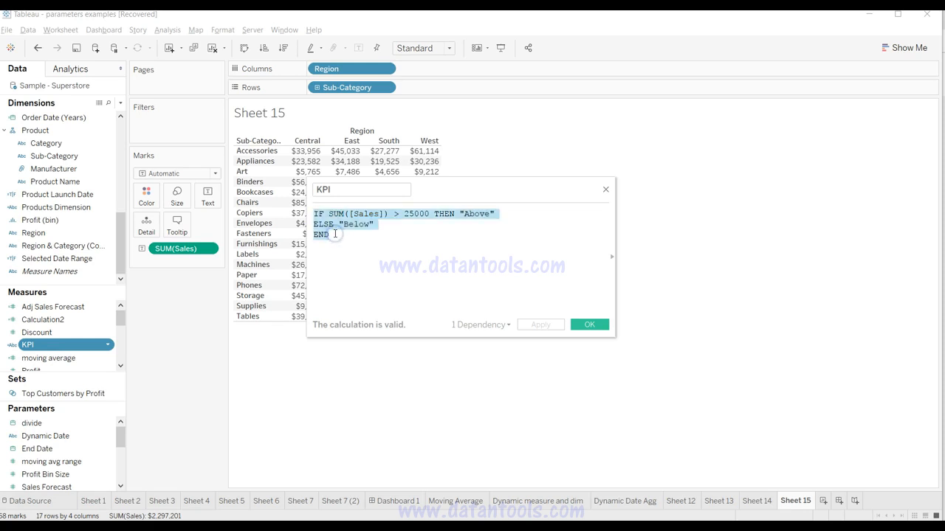
pyautogui.click(338, 236)
pyautogui.click(590, 325)
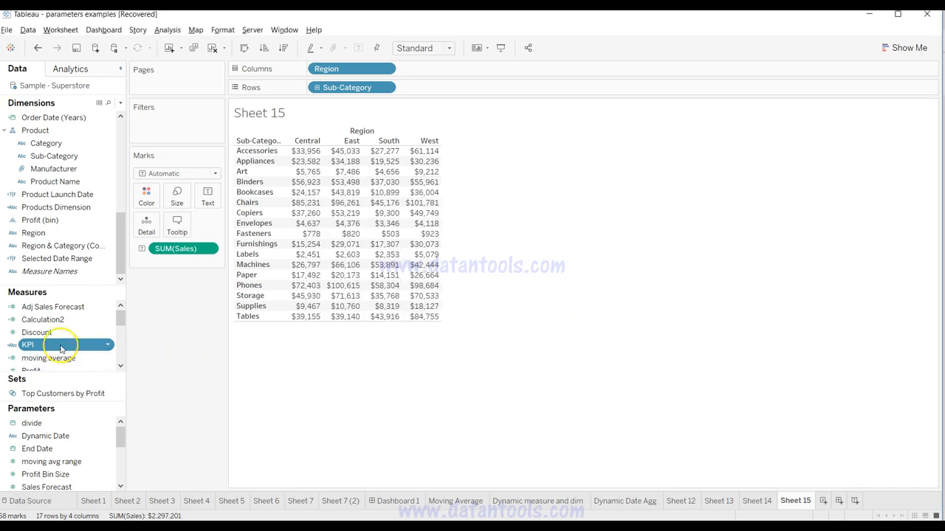
# Step: Change the mark type of the Sales table to Shape
pyautogui.moveTo(65, 344)
pyautogui.mouseDown()
pyautogui.moveTo(174, 312)
pyautogui.moveTo(65, 345)
pyautogui.mouseUp()
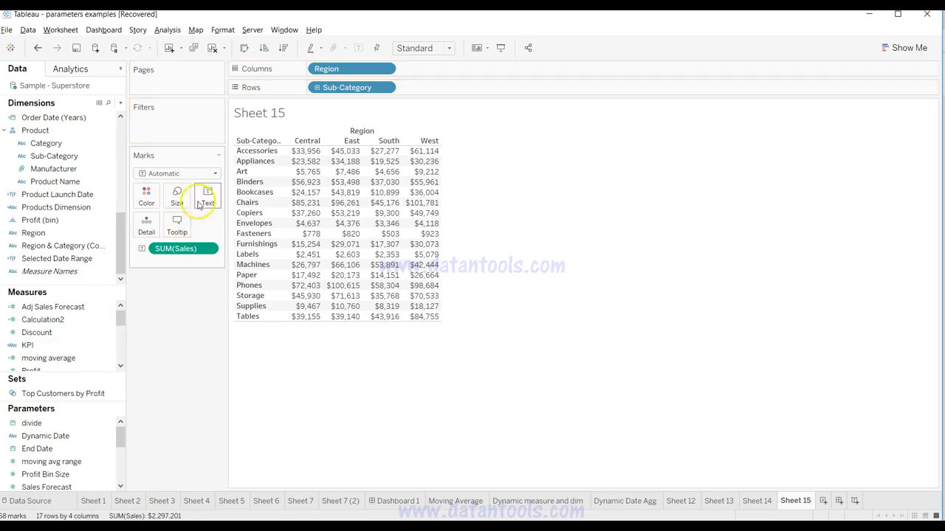
pyautogui.click(184, 174)
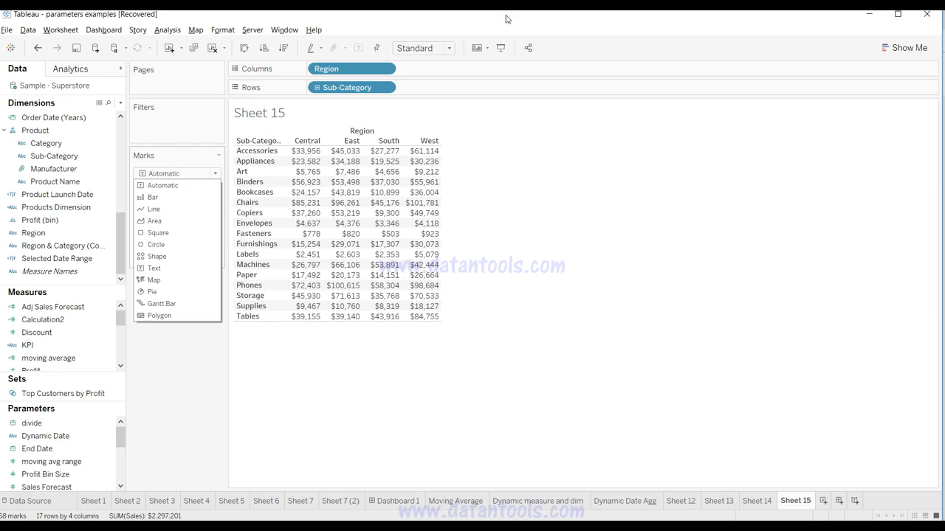
pyautogui.click(197, 256)
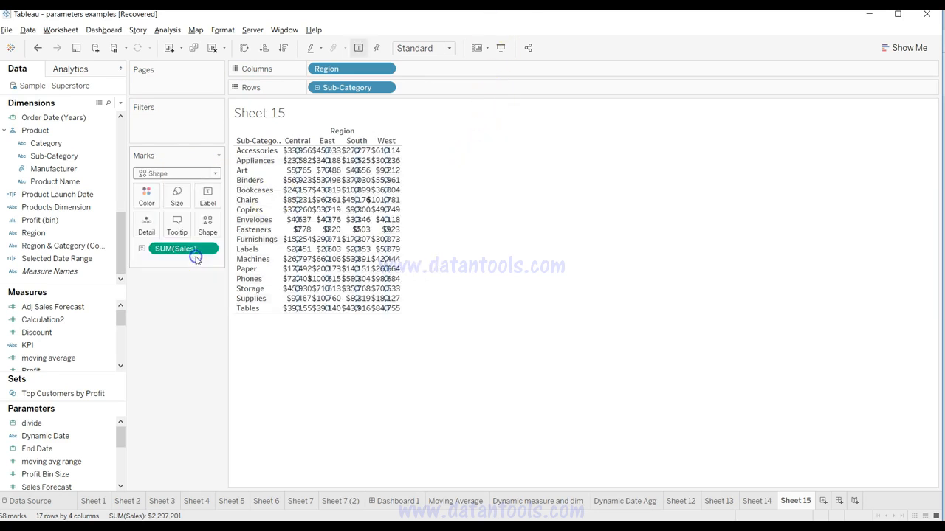
# Step: Set the view to Fit Width and assign the KPI field to the mark shapes
pyautogui.moveTo(301, 237)
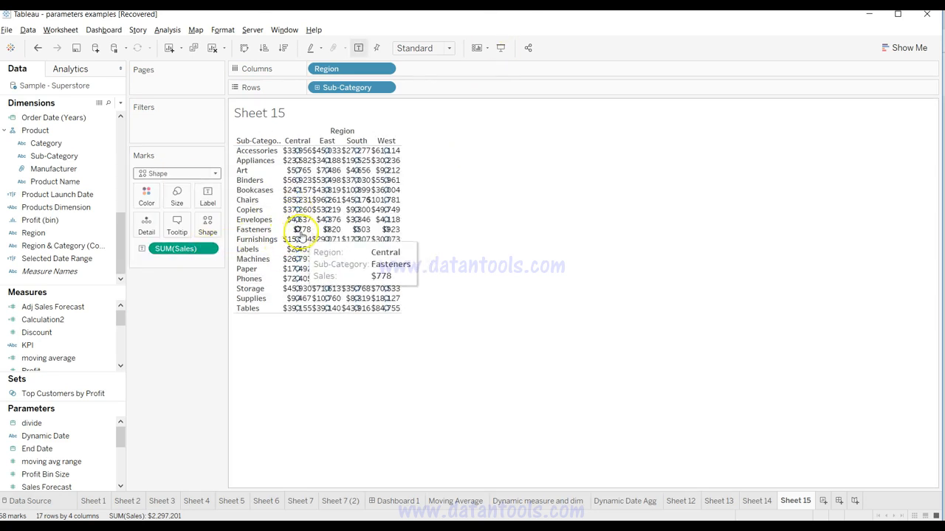
pyautogui.click(423, 49)
pyautogui.click(414, 73)
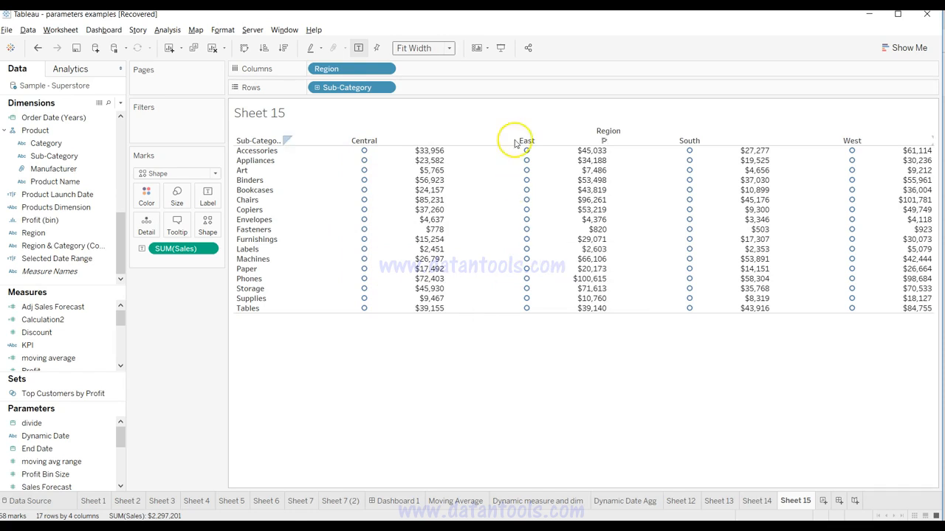
pyautogui.moveTo(535, 267)
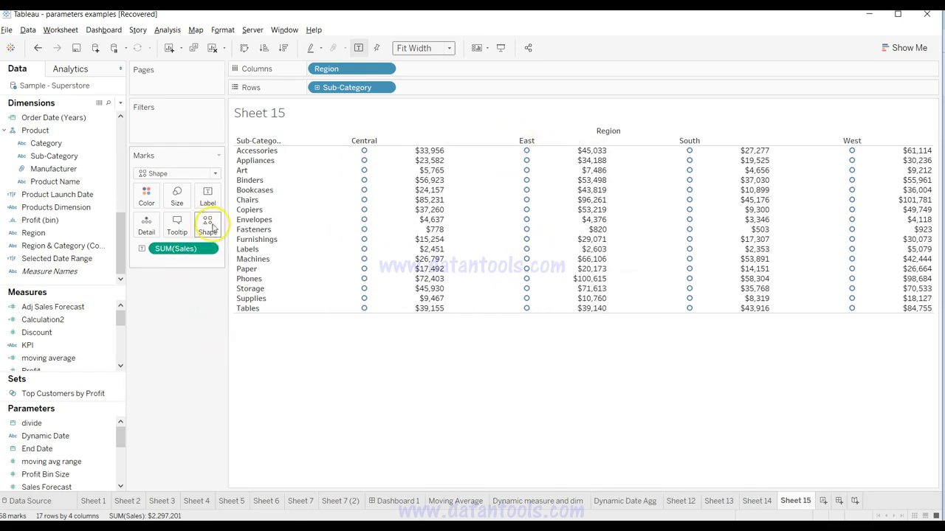
pyautogui.moveTo(84, 344); pyautogui.dragTo(207, 225)
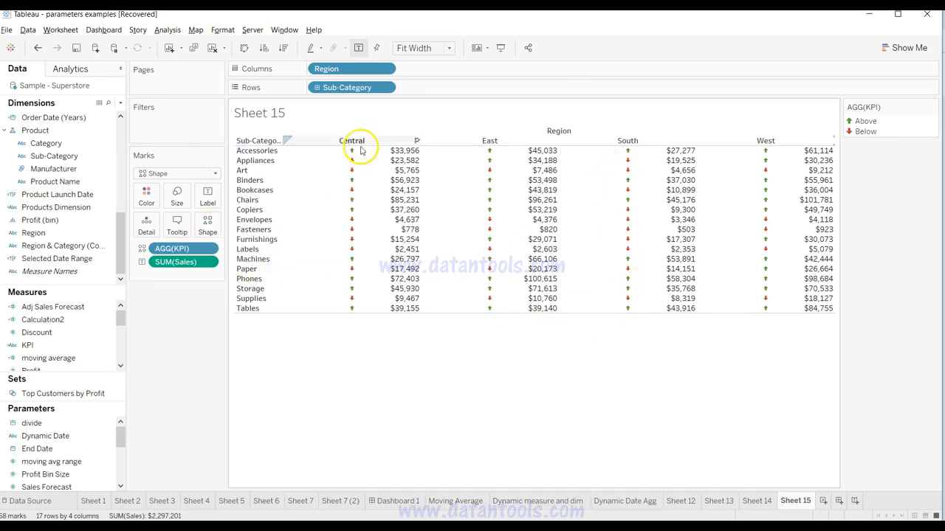
# Step: Open the KPI shape settings and examine the Arrows palette for the Above and Below items
pyautogui.click(208, 225)
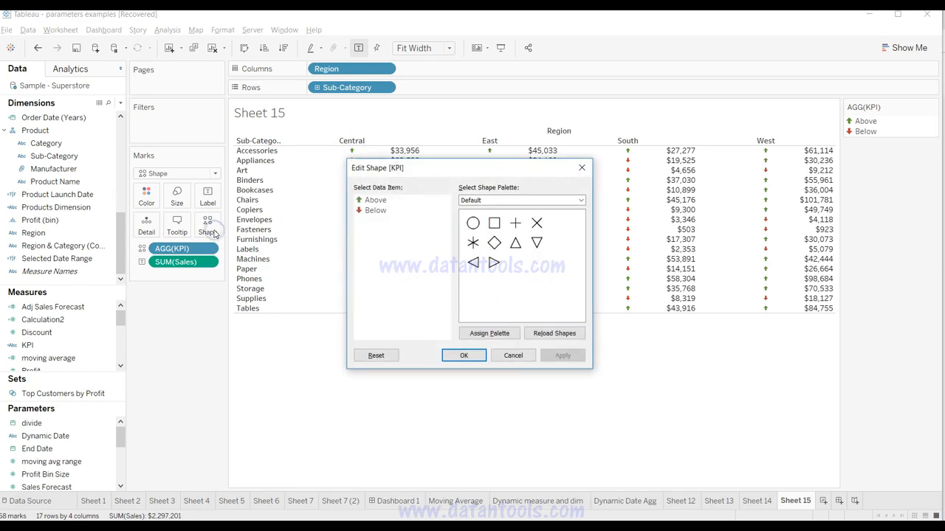
pyautogui.click(378, 202)
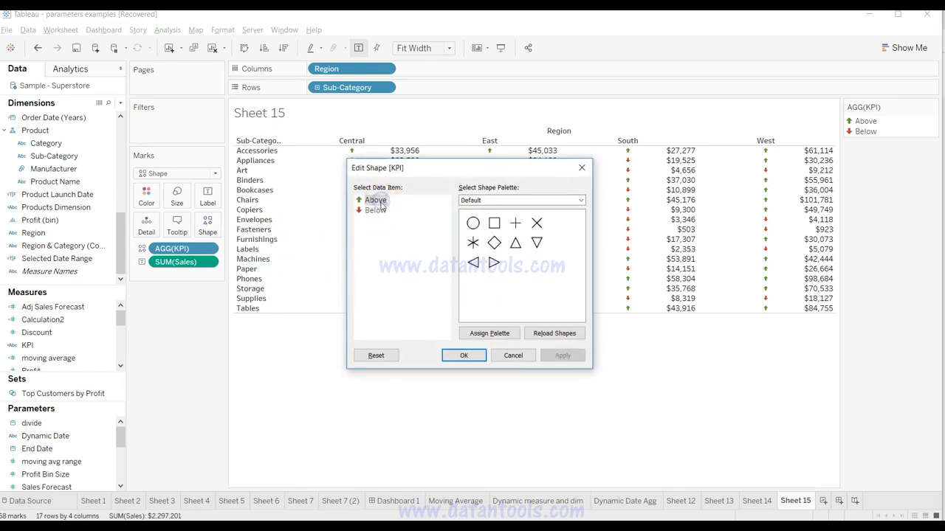
pyautogui.click(376, 210)
pyautogui.click(375, 201)
pyautogui.click(489, 201)
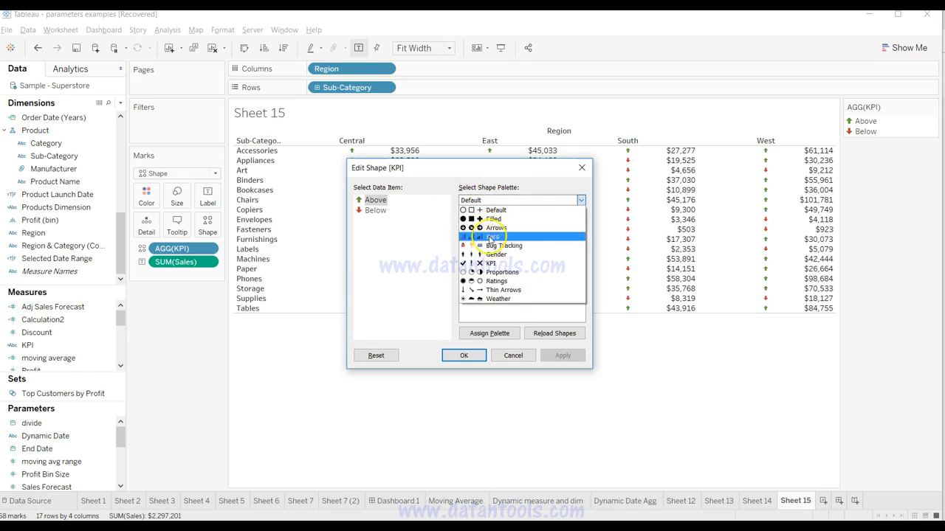
pyautogui.click(494, 228)
pyautogui.click(579, 269)
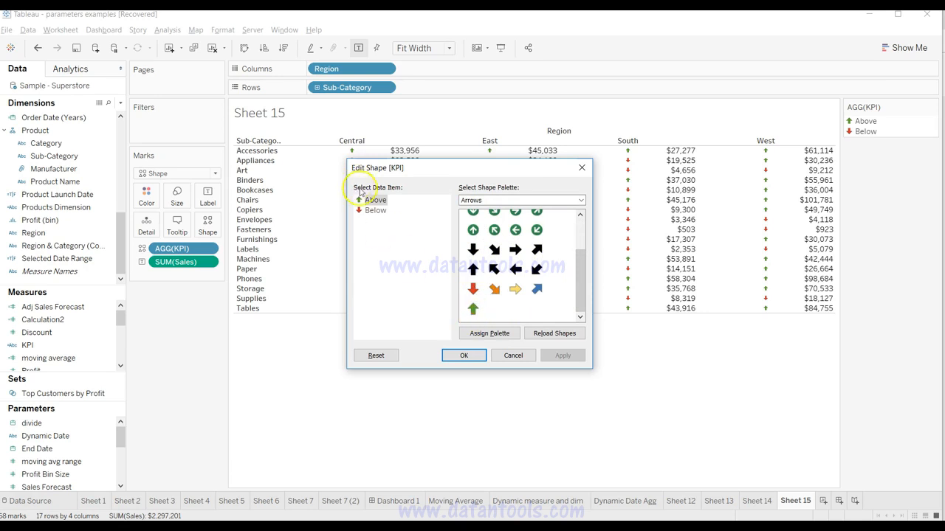
pyautogui.click(375, 211)
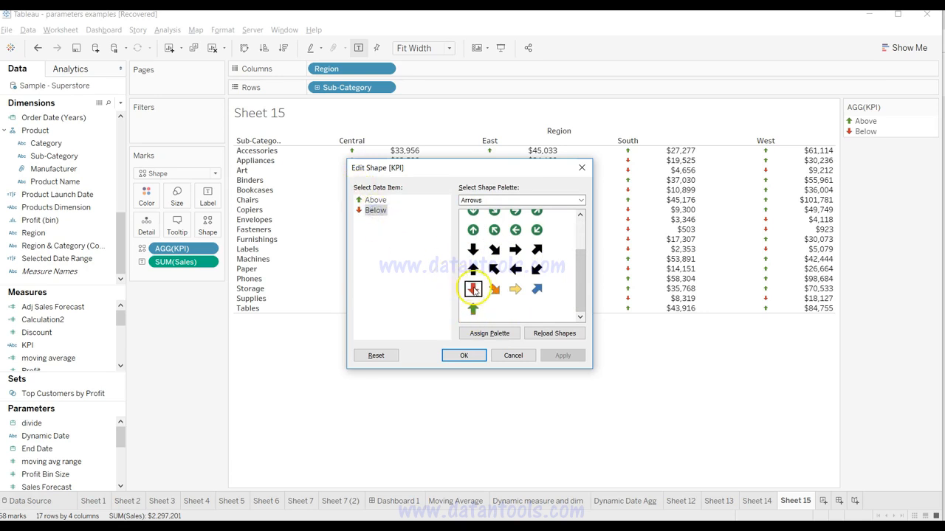
pyautogui.moveTo(580, 295); pyautogui.dragTo(580, 279)
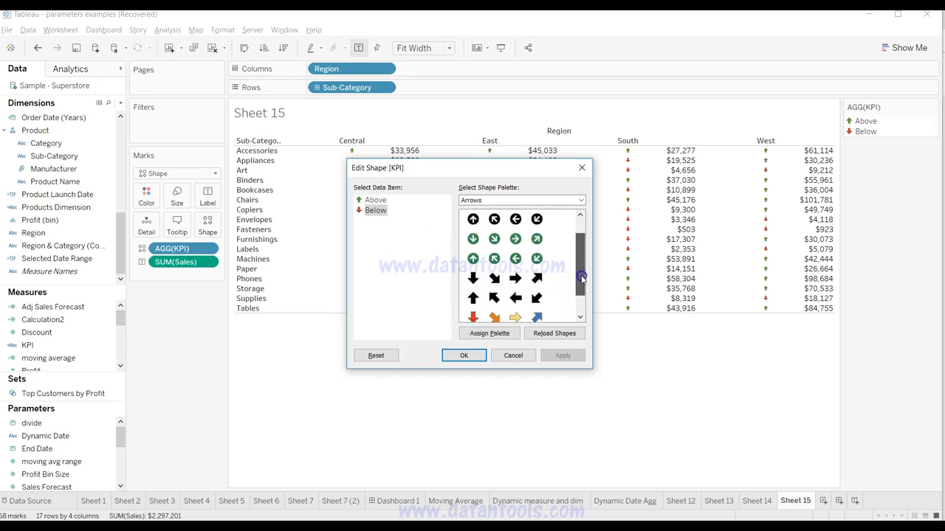
# Step: Review the Bars and Bug Tracking shape palettes, and choose the KPI palette for the KPI shapes
pyautogui.click(537, 199)
pyautogui.click(517, 237)
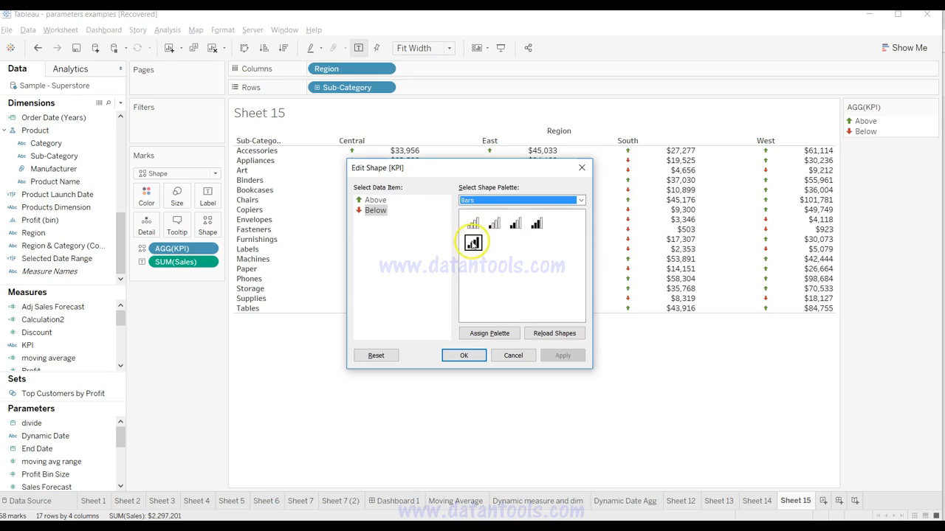
pyautogui.click(514, 201)
pyautogui.click(509, 247)
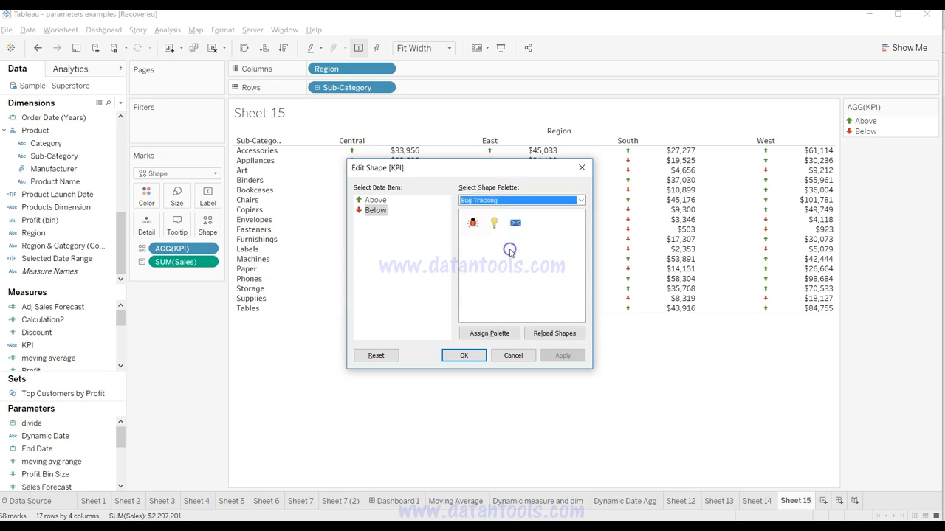
pyautogui.click(513, 200)
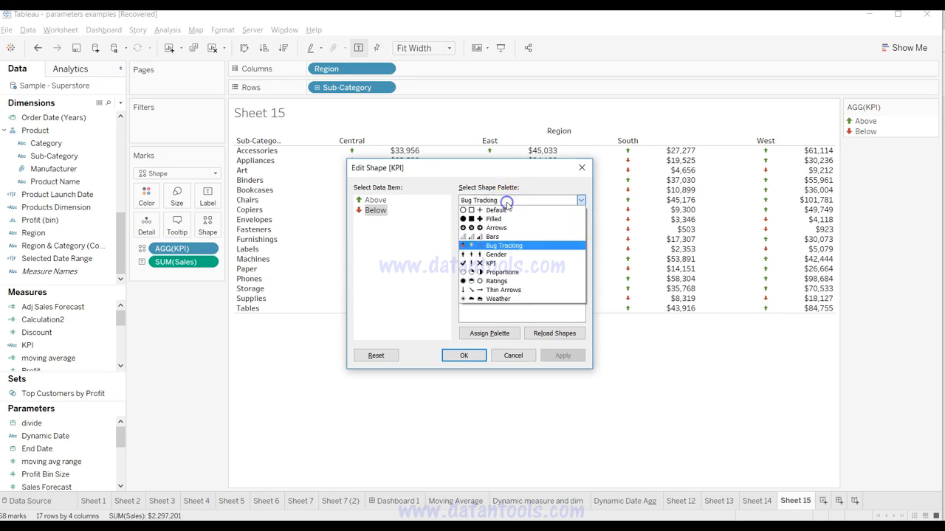
pyautogui.click(505, 265)
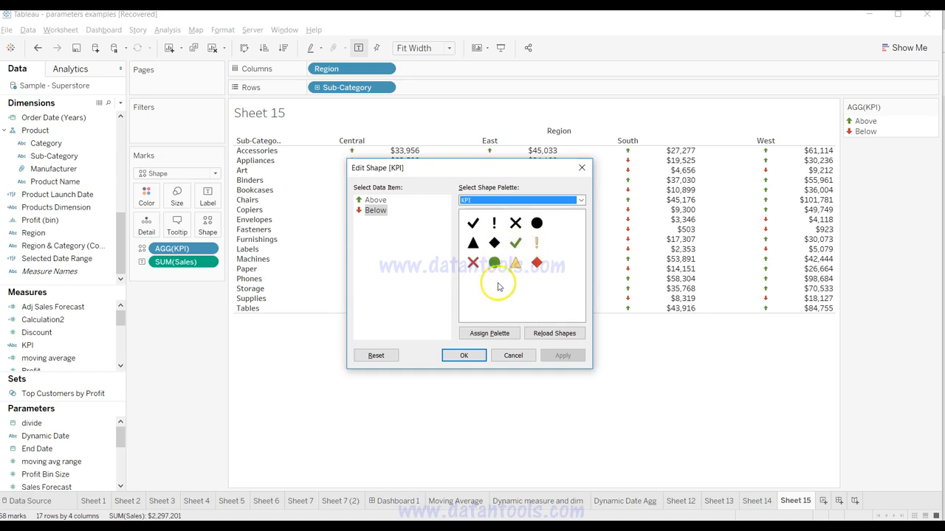
# Step: Assign the green circle to Above and the red diamond to Below, and apply the shapes to the table
pyautogui.click(375, 200)
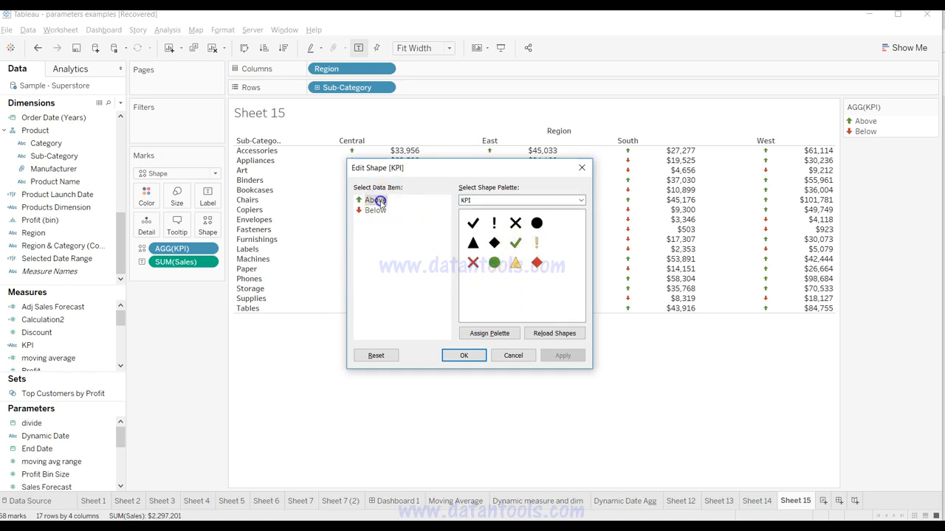
pyautogui.click(494, 263)
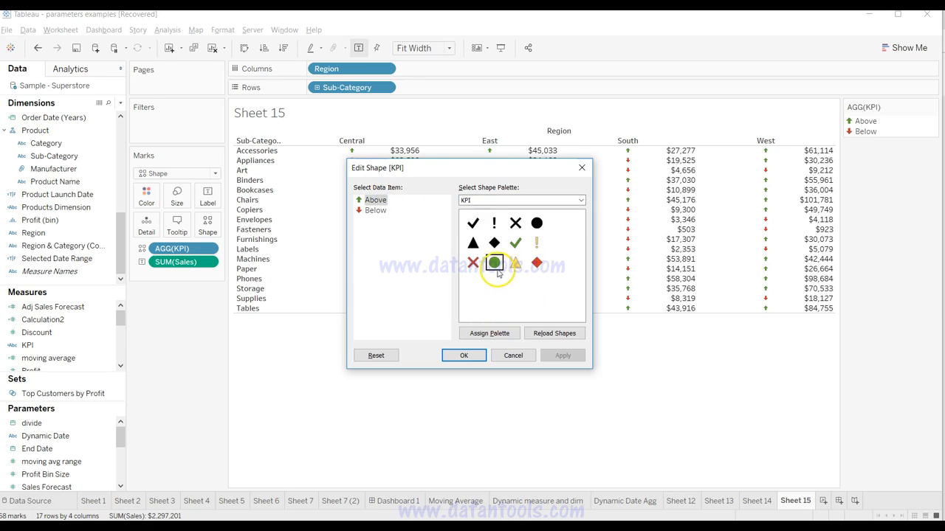
pyautogui.click(375, 210)
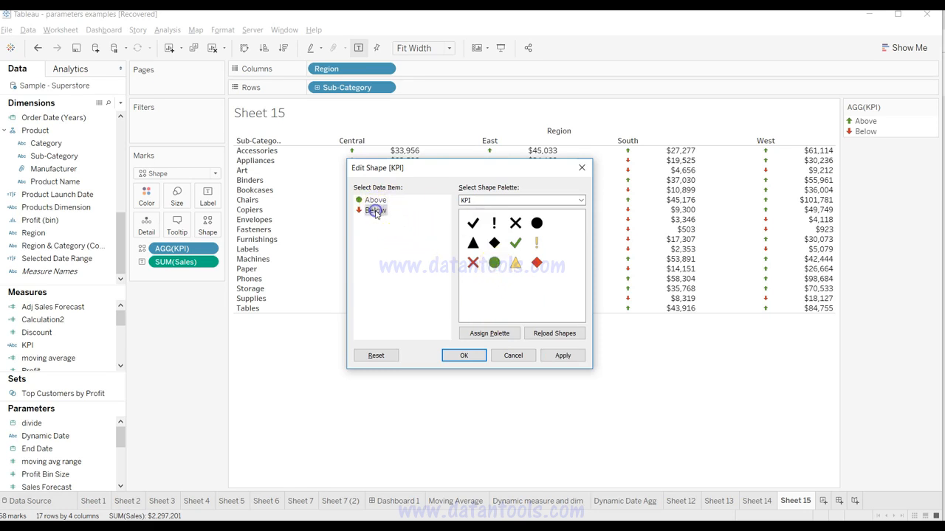
pyautogui.click(536, 263)
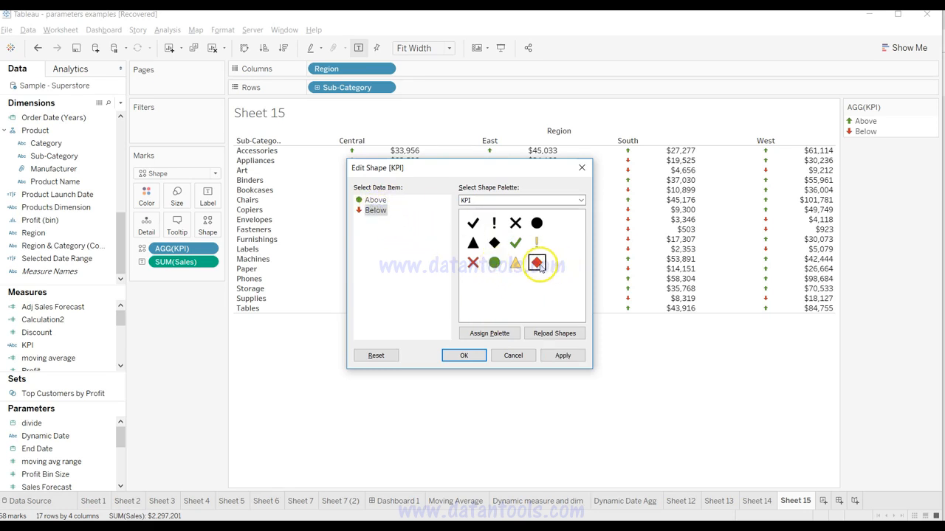
pyautogui.click(558, 356)
pyautogui.click(464, 356)
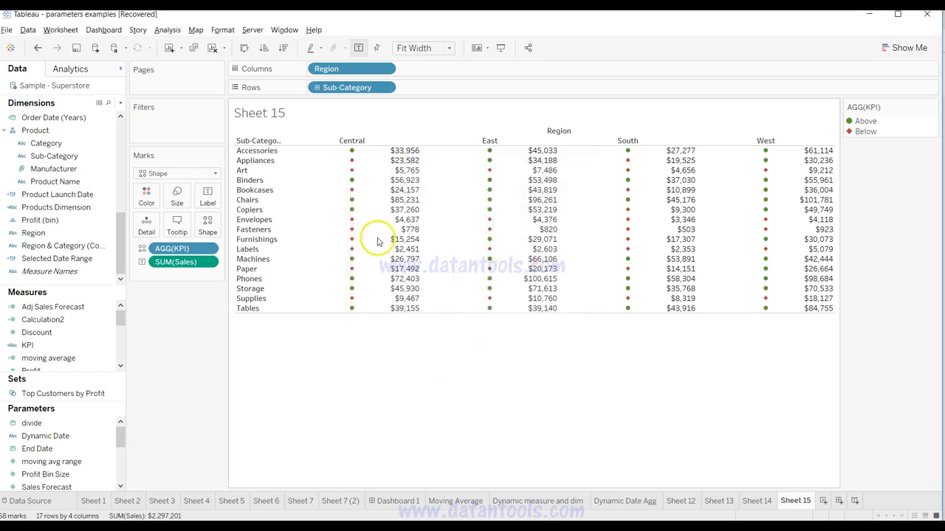
pyautogui.moveTo(355, 203)
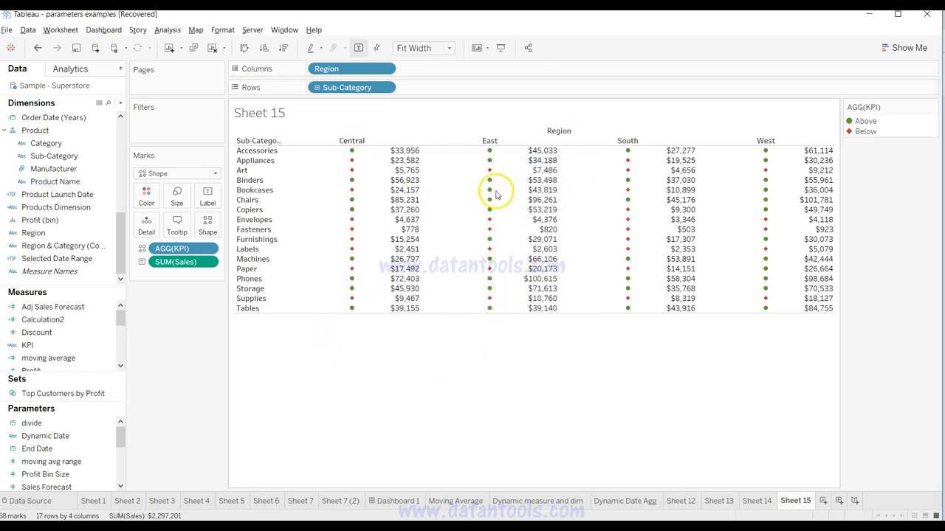
pyautogui.moveTo(485, 288)
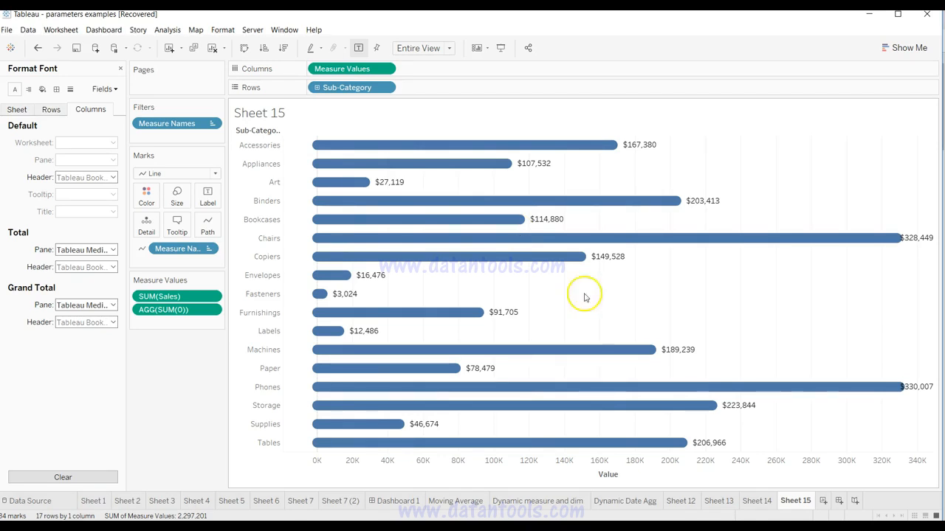
# Step: Create a new worksheet with Sub-Category on rows and Sales on columns
pyautogui.click(824, 501)
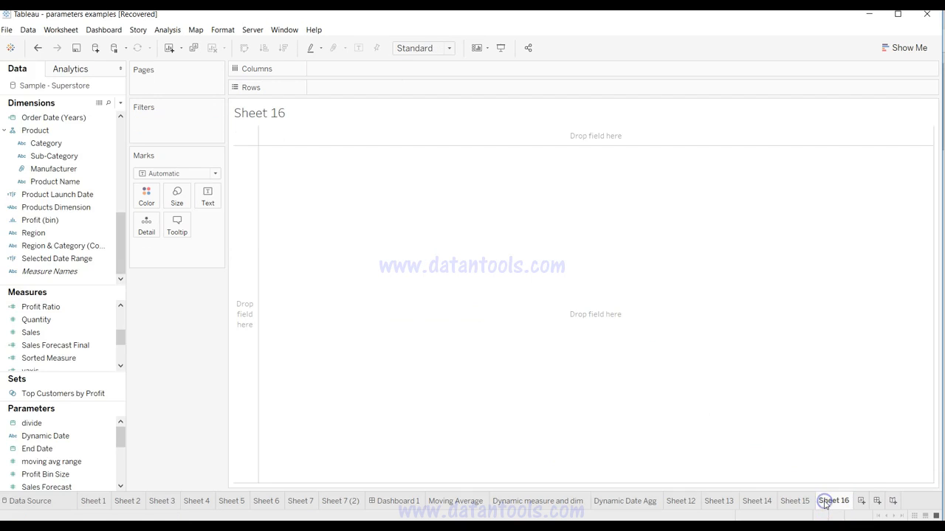
pyautogui.click(101, 332)
pyautogui.click(89, 274)
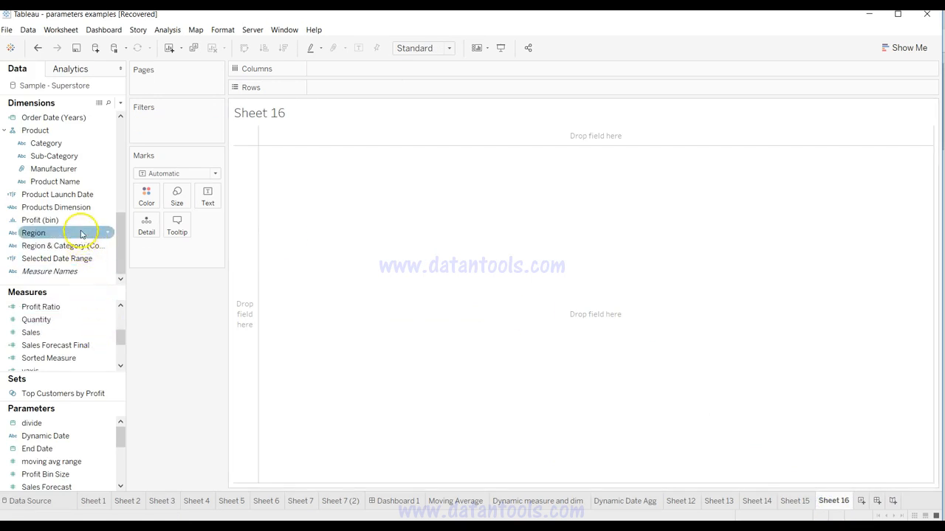
pyautogui.moveTo(84, 155); pyautogui.dragTo(344, 93)
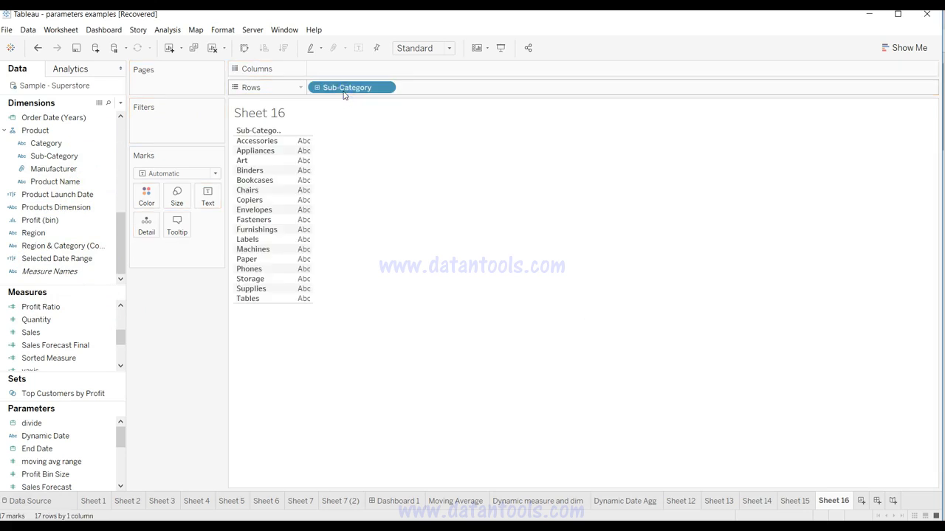
pyautogui.click(62, 334)
pyautogui.moveTo(62, 332); pyautogui.dragTo(378, 71)
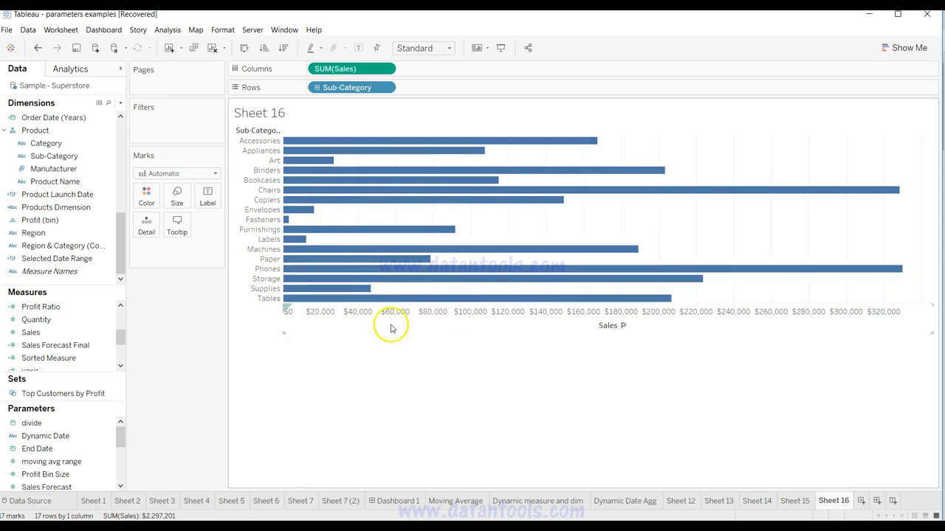
# Step: Add an inline sum(0) calculation to the columns and combine it with Sales on one shared axis
pyautogui.doubleClick(440, 70)
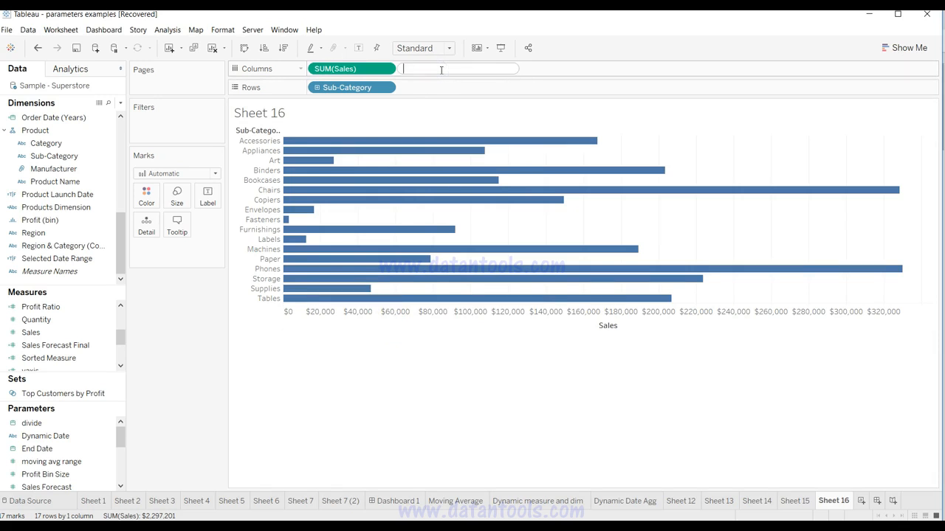
pyautogui.write('sum(0)')
pyautogui.press('Return')
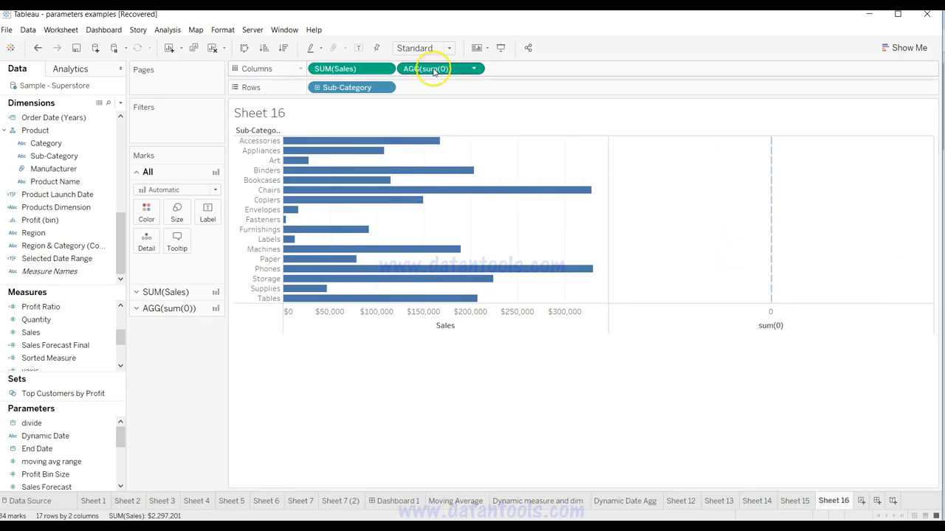
pyautogui.moveTo(431, 71); pyautogui.dragTo(432, 322)
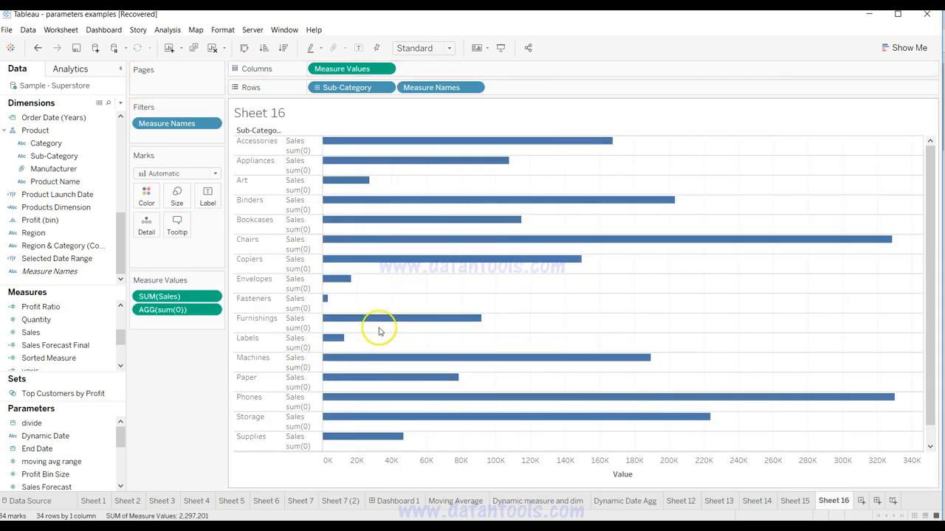
# Step: Change the mark type to Line and move Measure Names from the rows to the line path
pyautogui.click(174, 174)
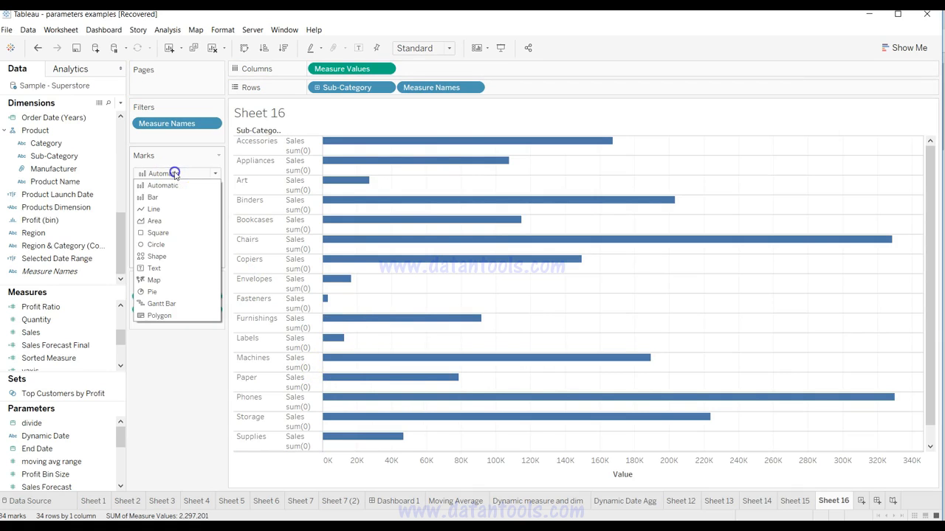
pyautogui.click(174, 210)
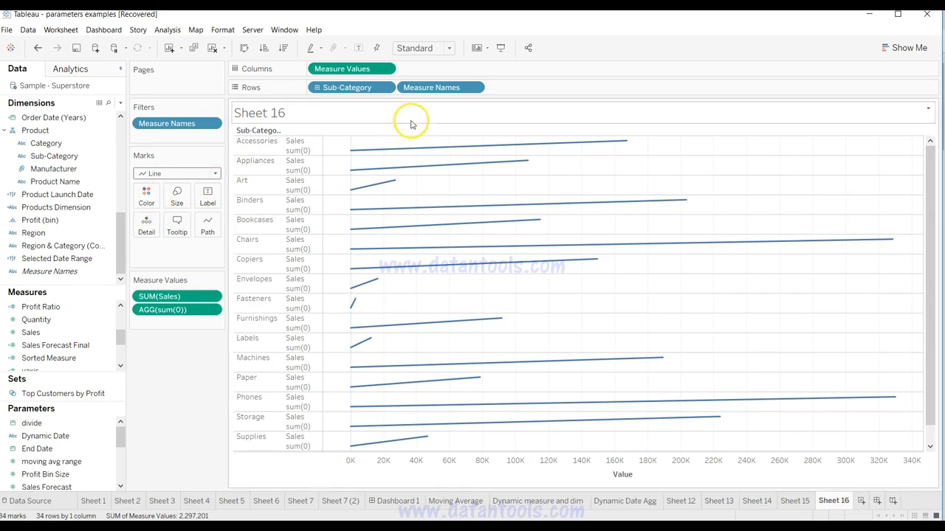
pyautogui.click(429, 89)
pyautogui.moveTo(429, 89); pyautogui.dragTo(209, 231)
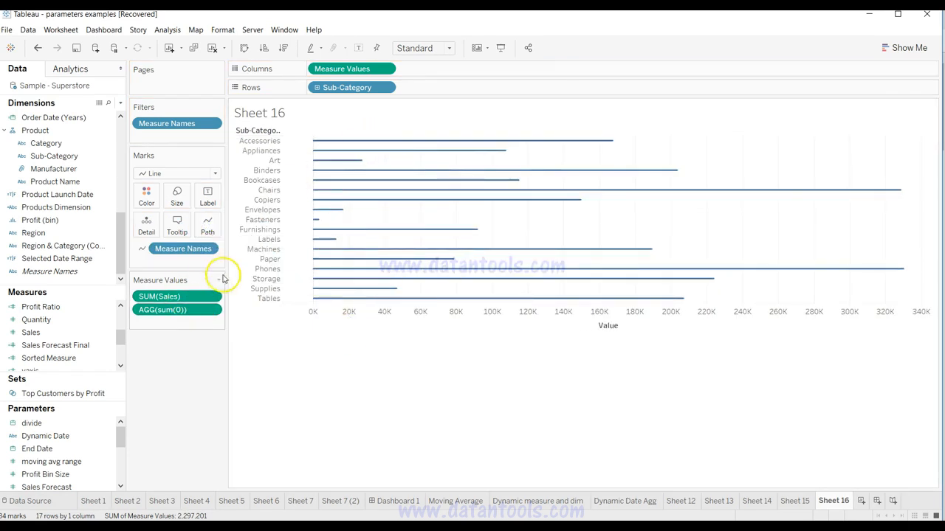
# Step: Thicken the Sub-Category lines to look like bars and show their mark labels
pyautogui.click(177, 196)
pyautogui.moveTo(192, 225); pyautogui.dragTo(229, 228)
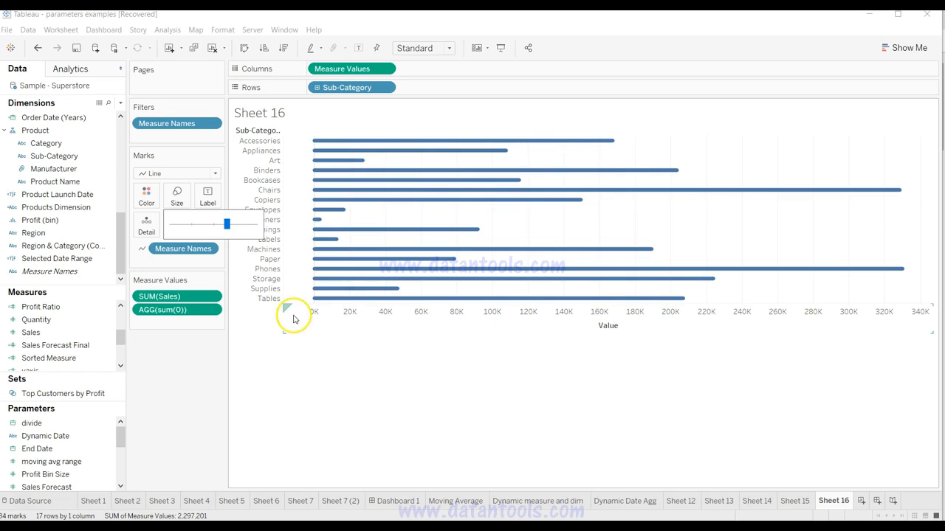
pyautogui.click(254, 350)
pyautogui.click(207, 192)
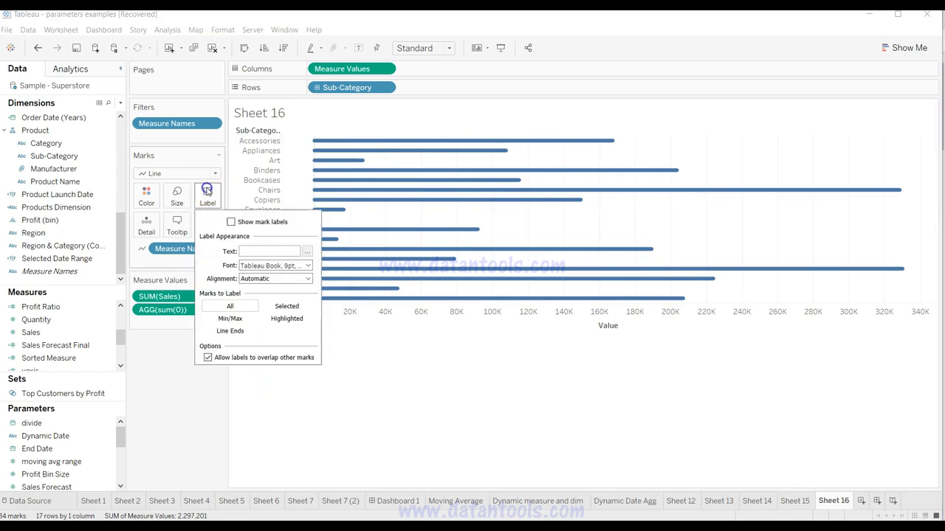
pyautogui.click(231, 222)
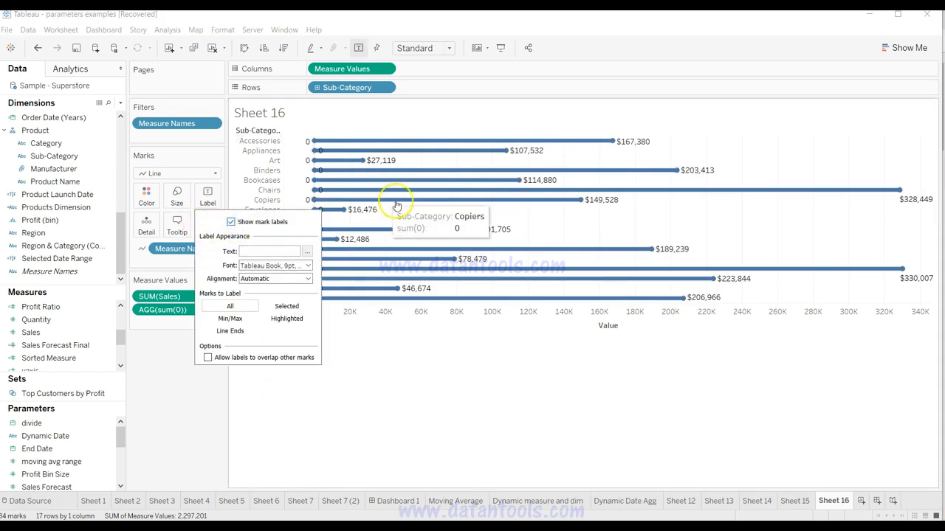
pyautogui.click(483, 472)
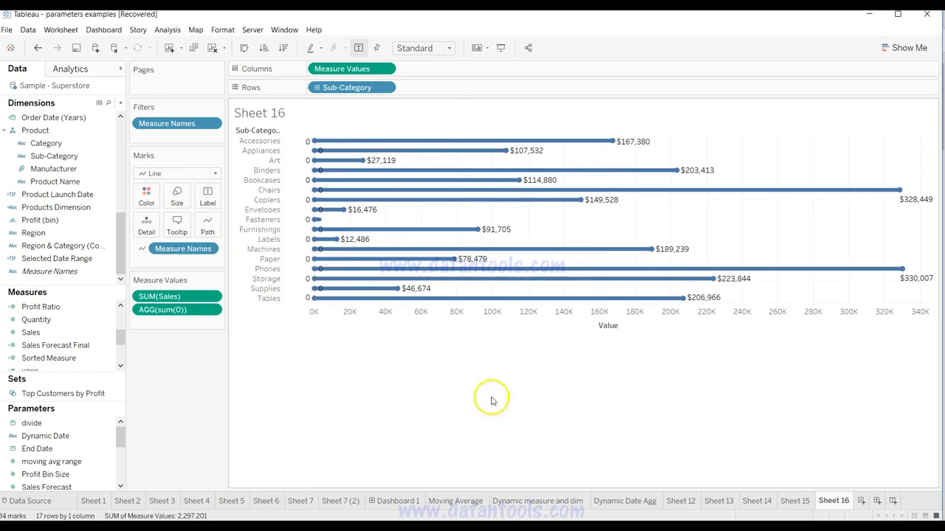
pyautogui.moveTo(362, 163)
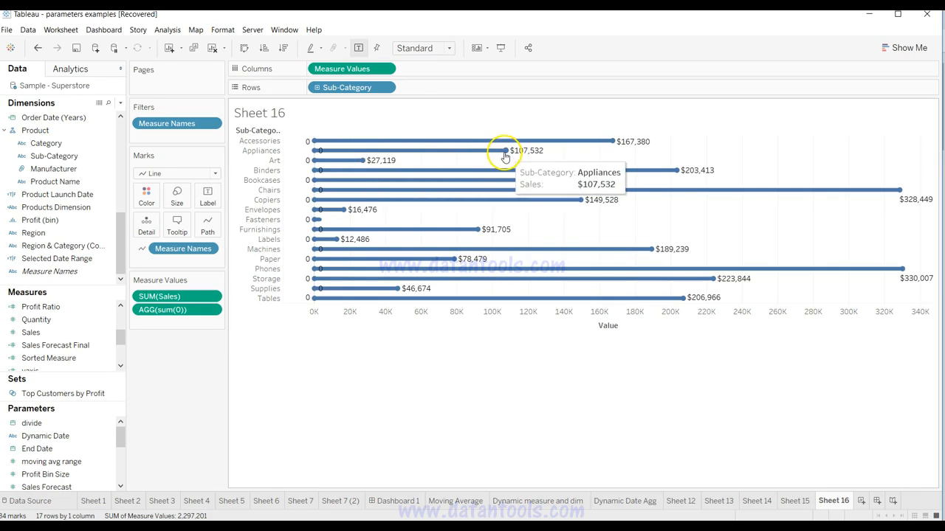
# Step: Increase the line size slightly and set the mark labels to Line Ends
pyautogui.click(178, 198)
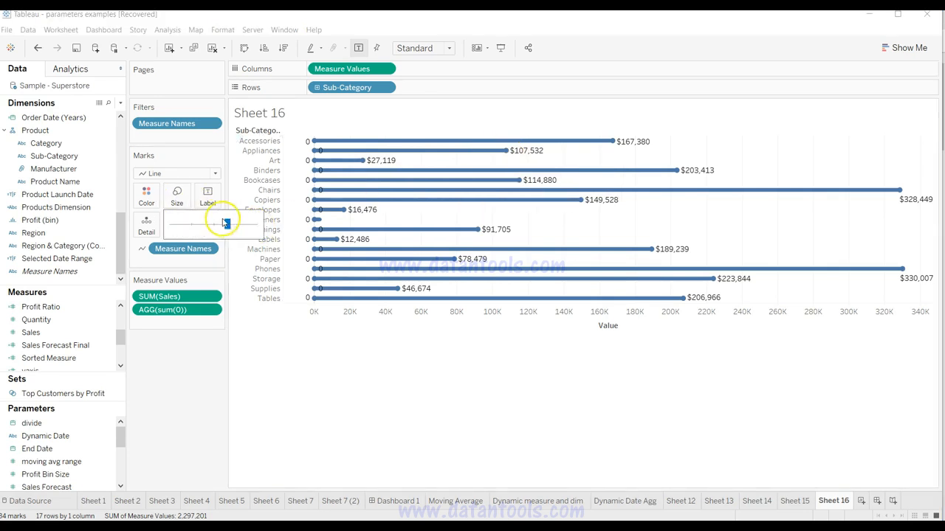
pyautogui.moveTo(227, 223)
pyautogui.mouseDown()
pyautogui.moveTo(251, 226)
pyautogui.moveTo(232, 225)
pyautogui.mouseUp()
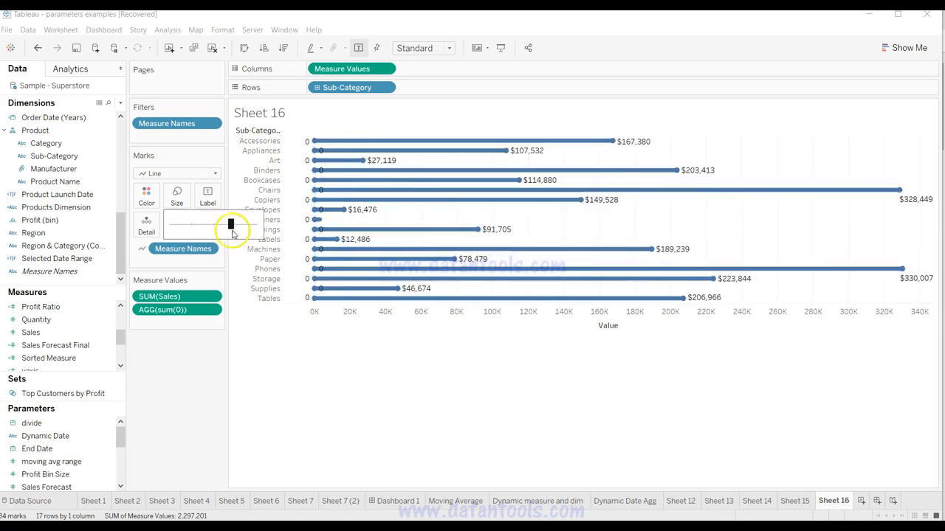
pyautogui.click(260, 348)
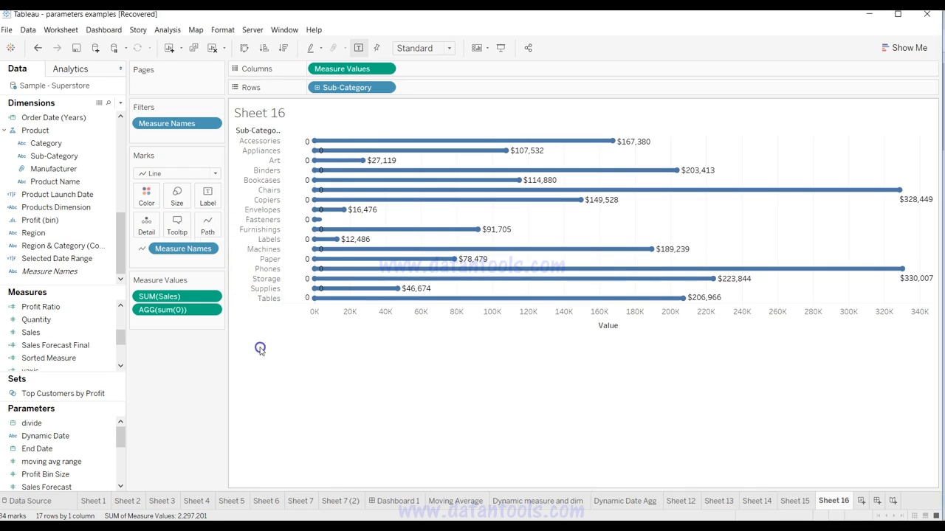
pyautogui.click(207, 196)
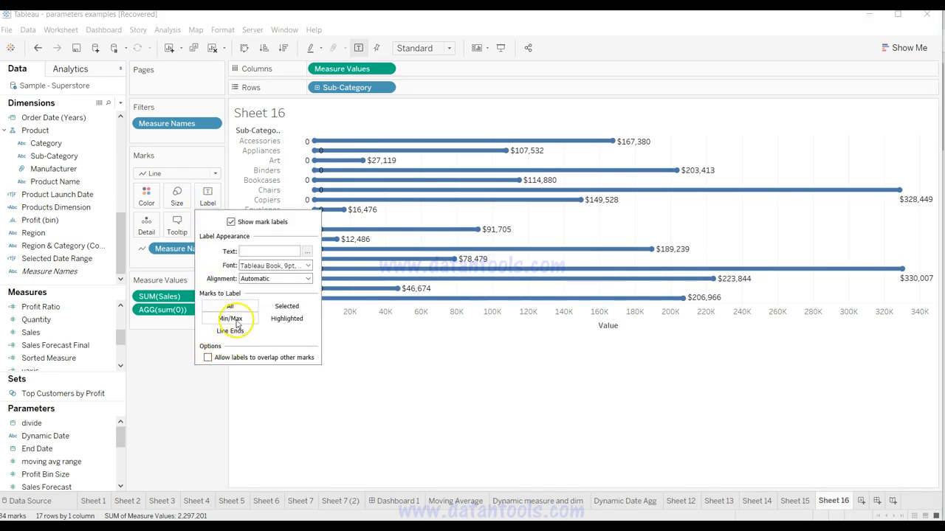
pyautogui.click(238, 332)
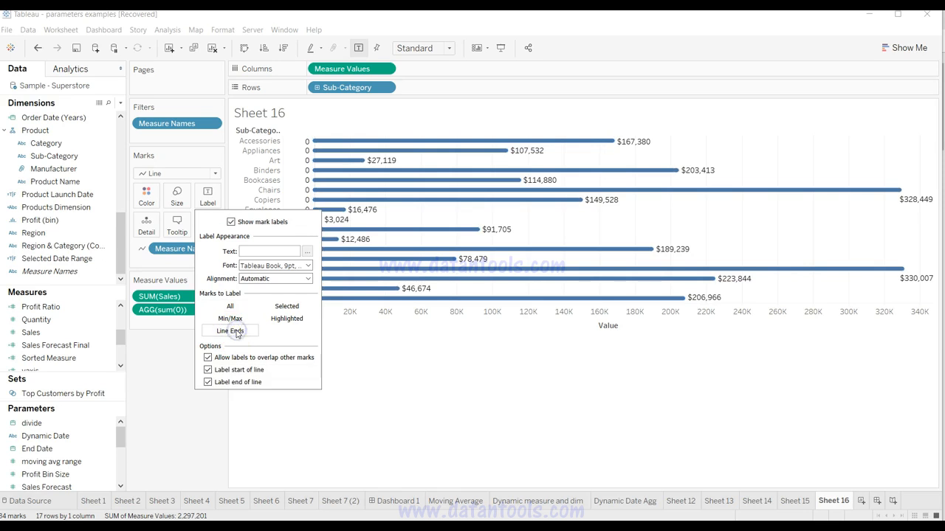
pyautogui.click(238, 386)
pyautogui.click(424, 436)
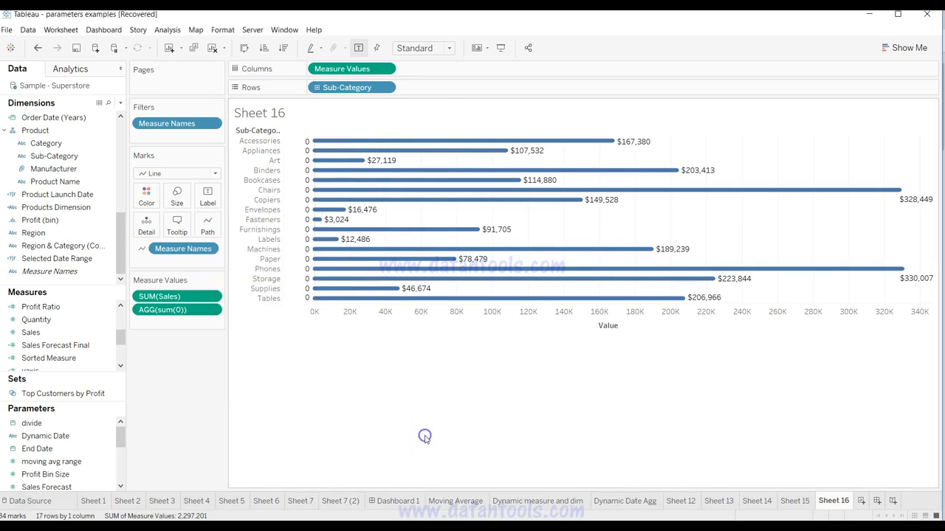
# Step: Make the lines noticeably thicker so that they form rounded bars
pyautogui.click(177, 197)
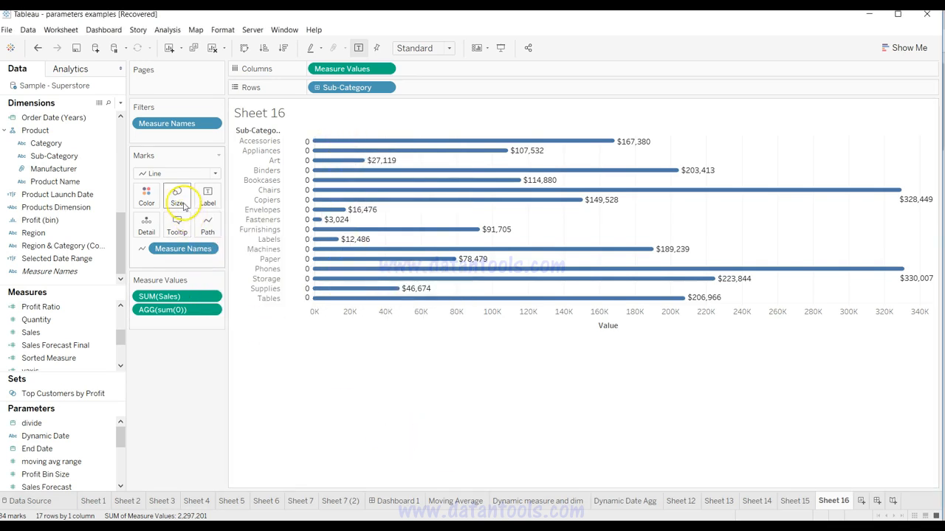
pyautogui.moveTo(232, 225); pyautogui.dragTo(244, 224)
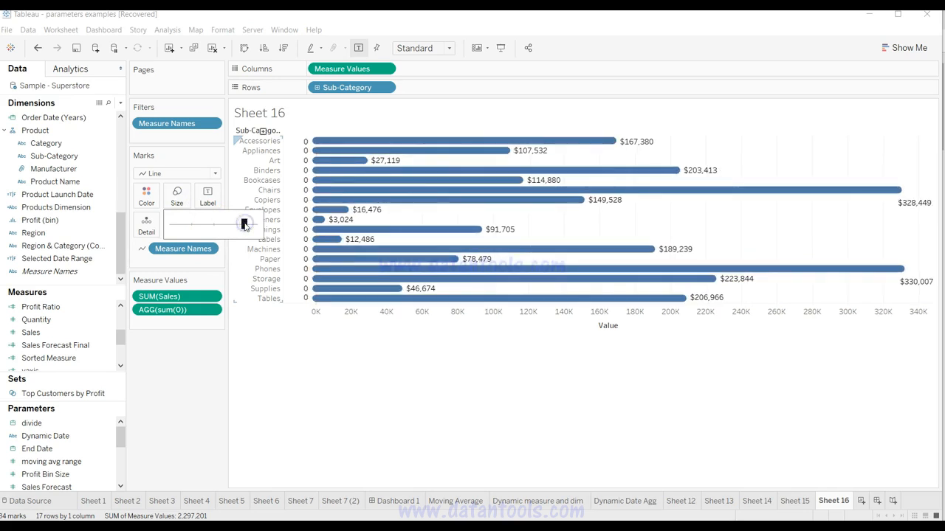
pyautogui.click(391, 394)
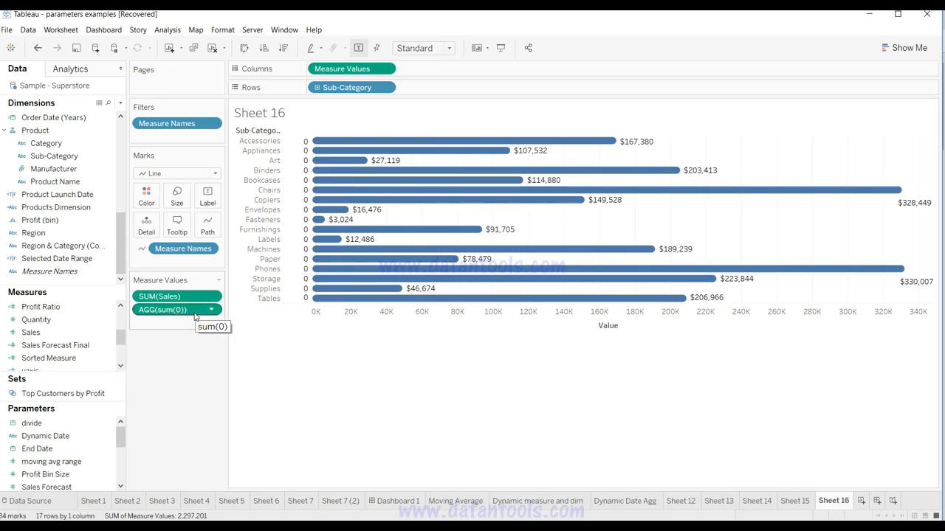
# Step: Turn off labels at the end of the lines, keeping only the line-start labels on the rounded bars
pyautogui.moveTo(305, 288)
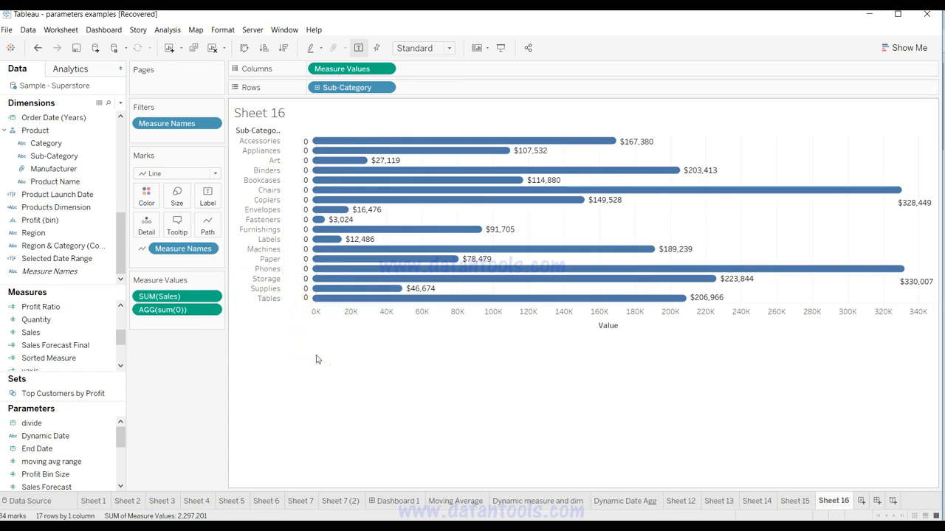
pyautogui.moveTo(306, 155)
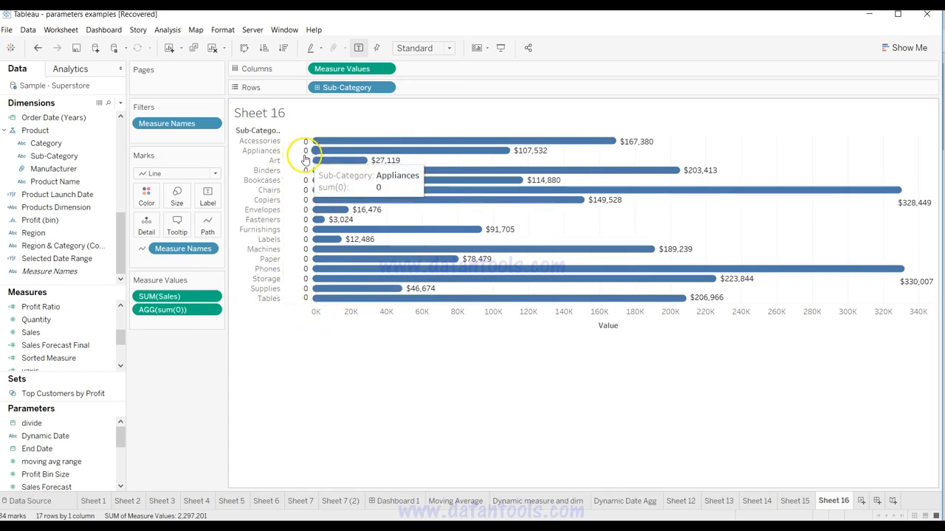
pyautogui.click(207, 201)
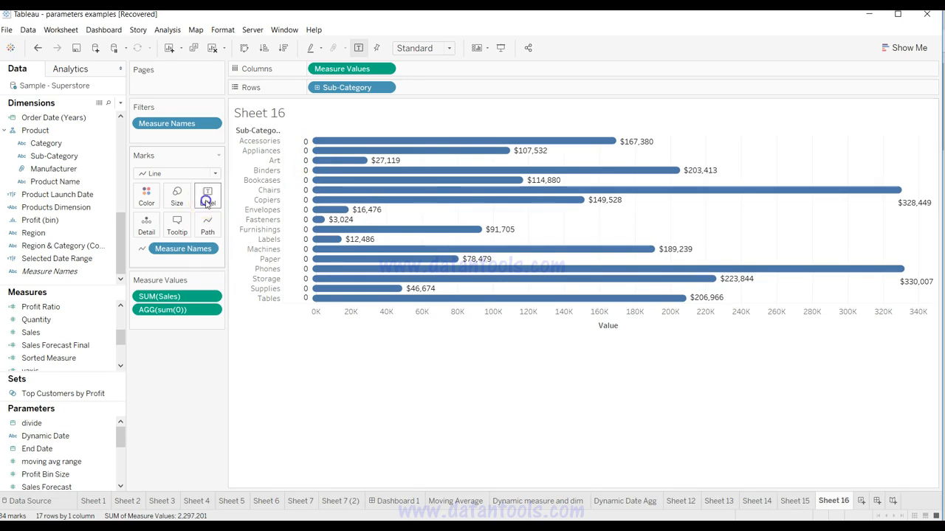
pyautogui.click(237, 384)
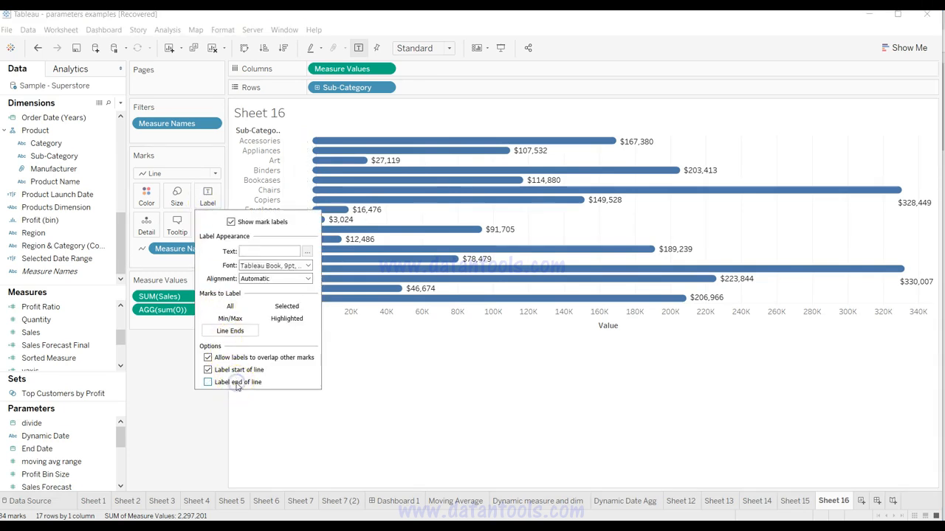
pyautogui.click(339, 409)
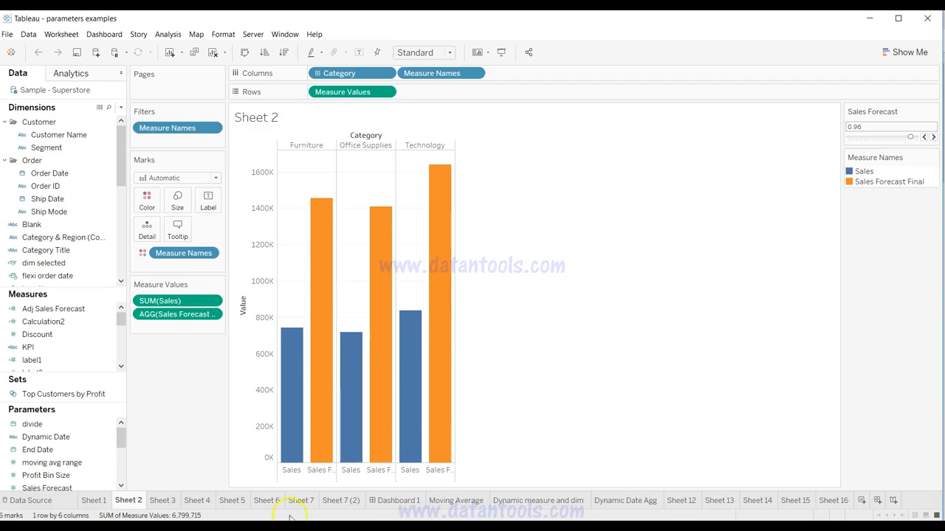
# Step: Look through the Sheet 6, Sheet 7 and Sheet 7 (2) worksheets and compare their views
pyautogui.click(334, 502)
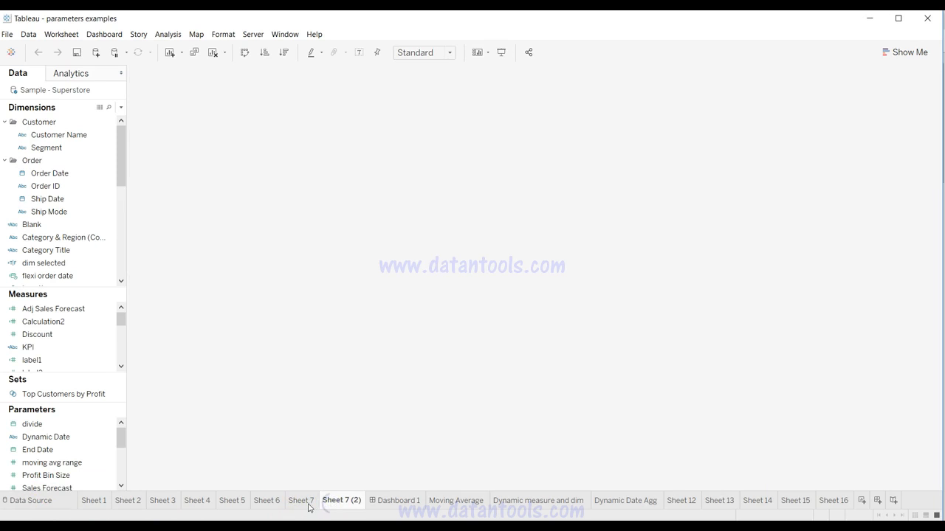
pyautogui.click(304, 505)
pyautogui.click(268, 501)
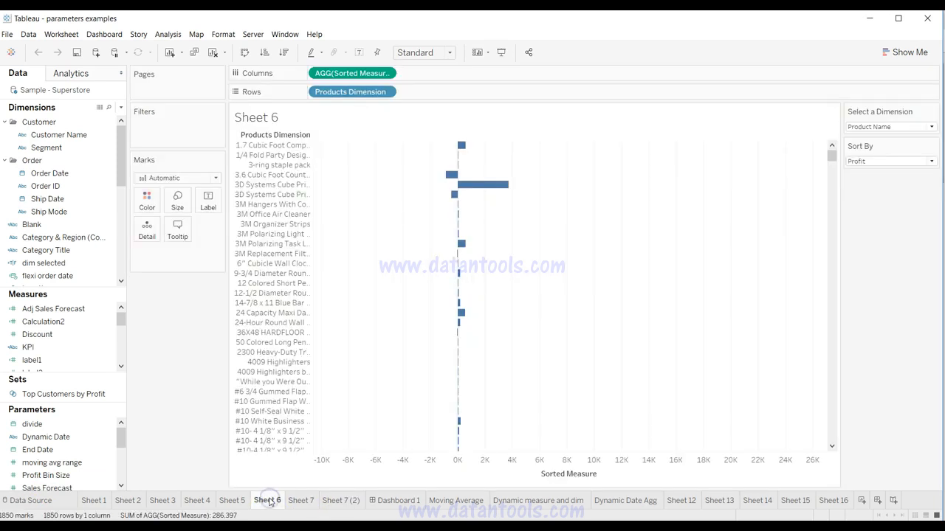
pyautogui.click(301, 502)
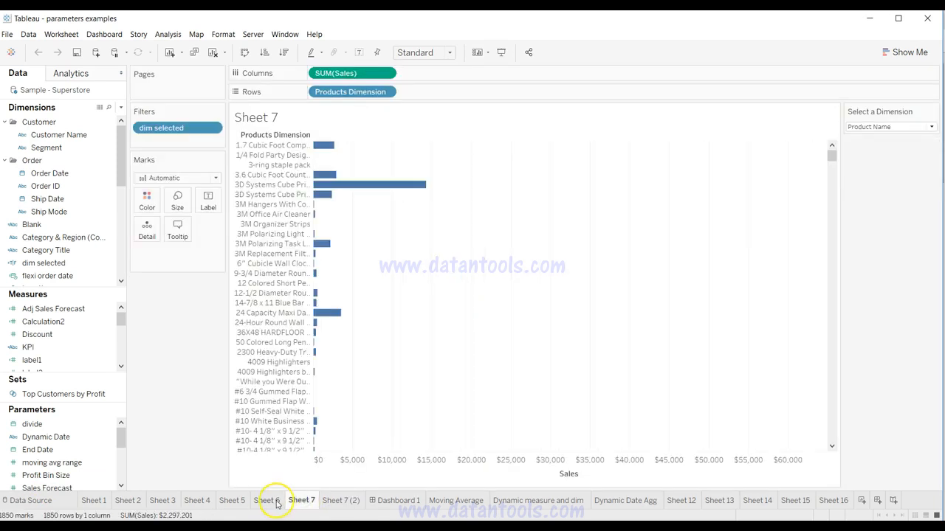
pyautogui.moveTo(542, 506)
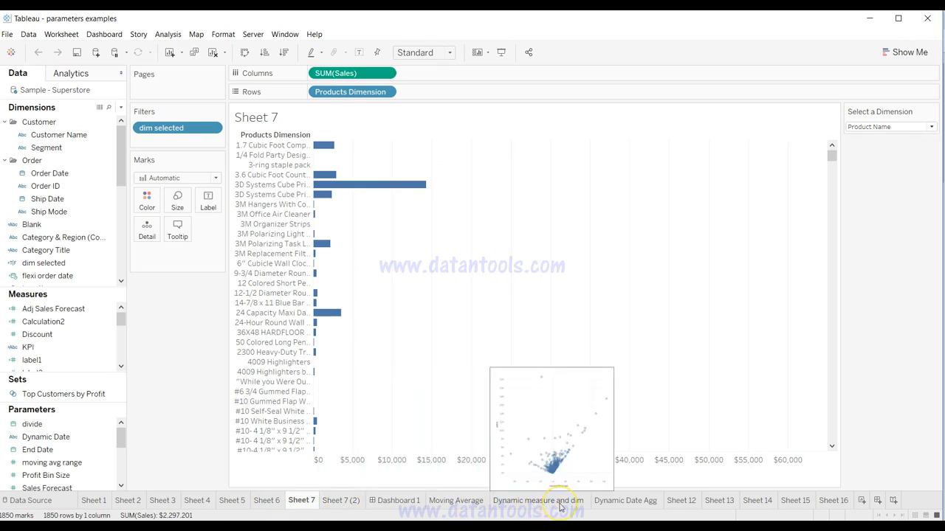
pyautogui.click(269, 503)
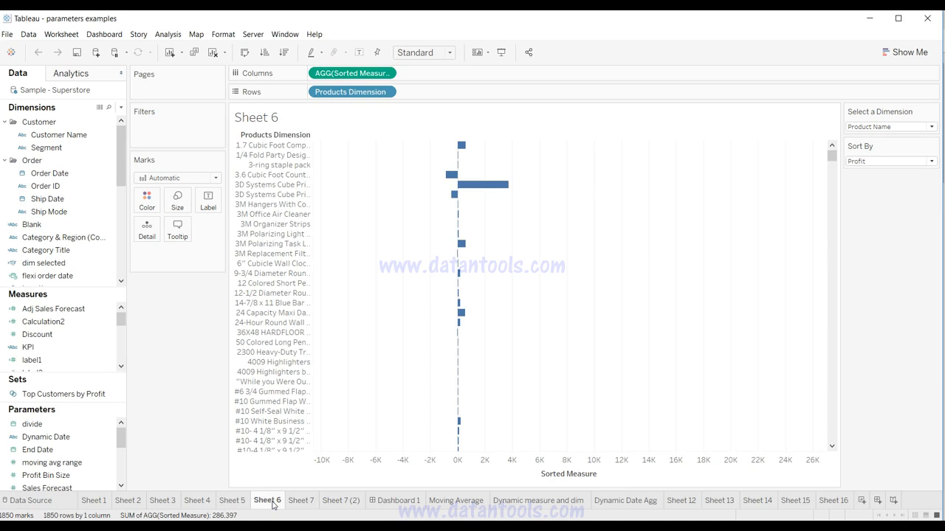
pyautogui.click(272, 505)
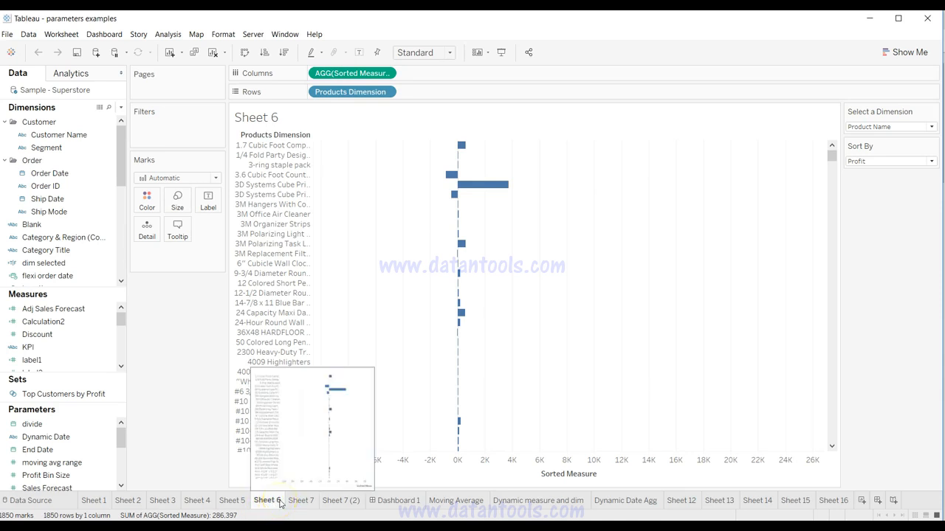
pyautogui.click(305, 504)
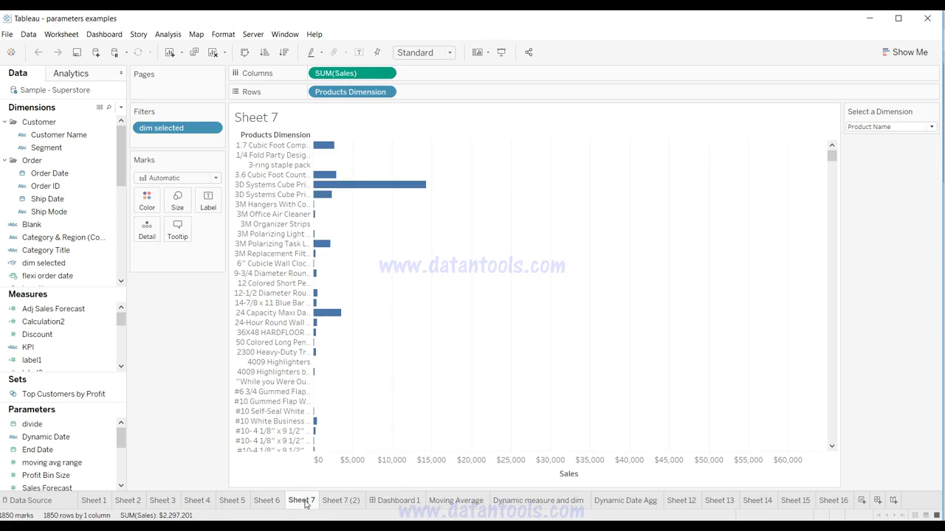
pyautogui.click(270, 501)
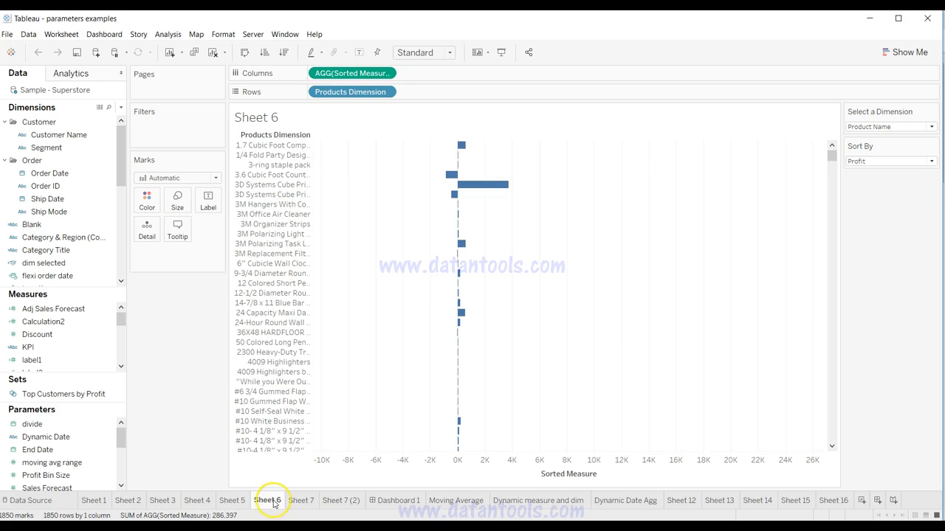
pyautogui.moveTo(274, 504)
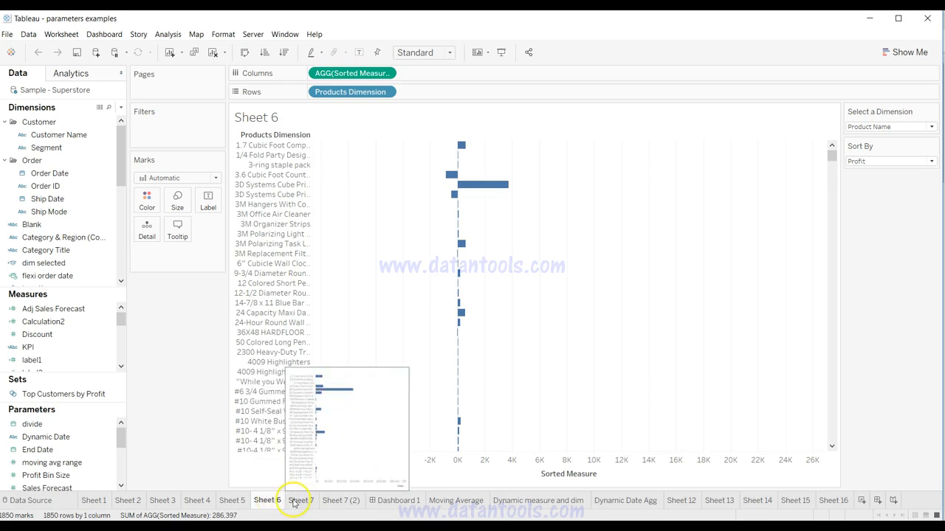
# Step: Color the Sheet 7 worksheet tab red
pyautogui.click(297, 502)
pyautogui.rightClick(298, 502)
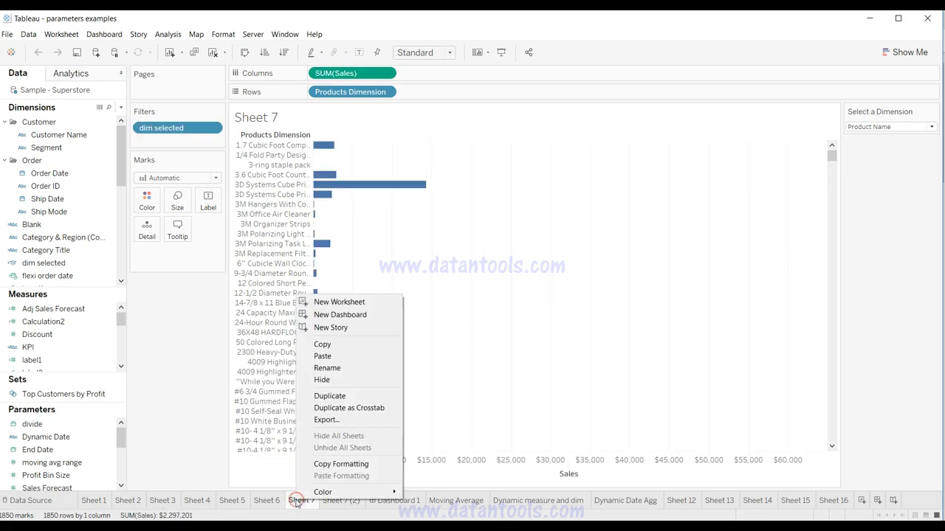
pyautogui.moveTo(340, 492)
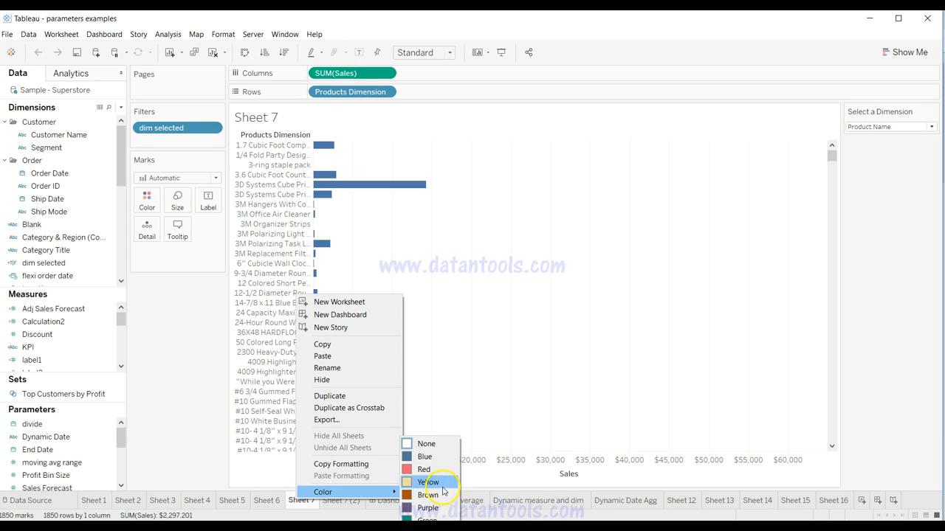
pyautogui.click(426, 469)
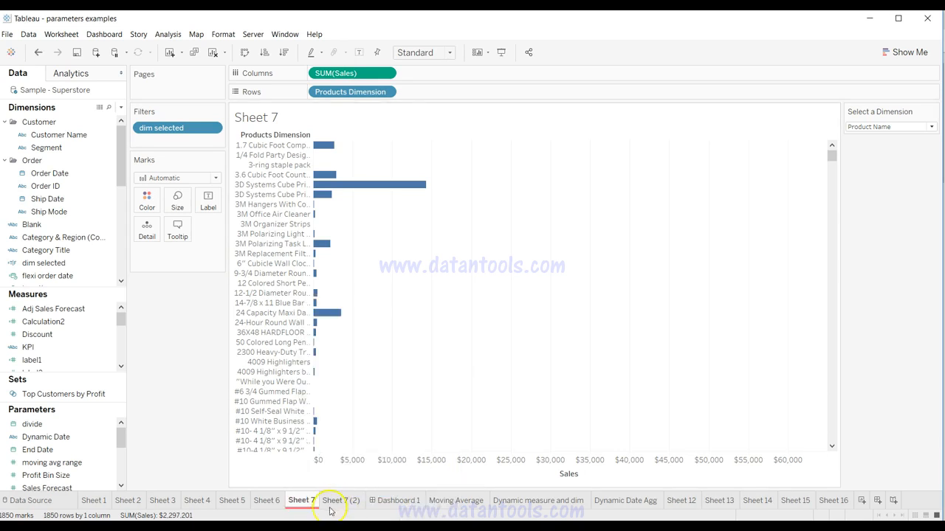
# Step: Color the Sheet 6 and Sheet 5 worksheet tabs red as well
pyautogui.click(267, 501)
pyautogui.rightClick(265, 502)
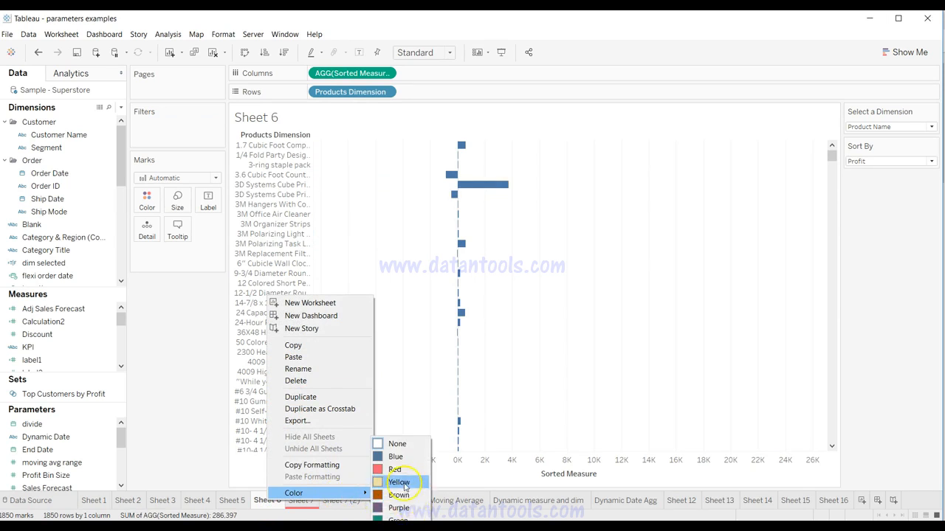
pyautogui.click(396, 470)
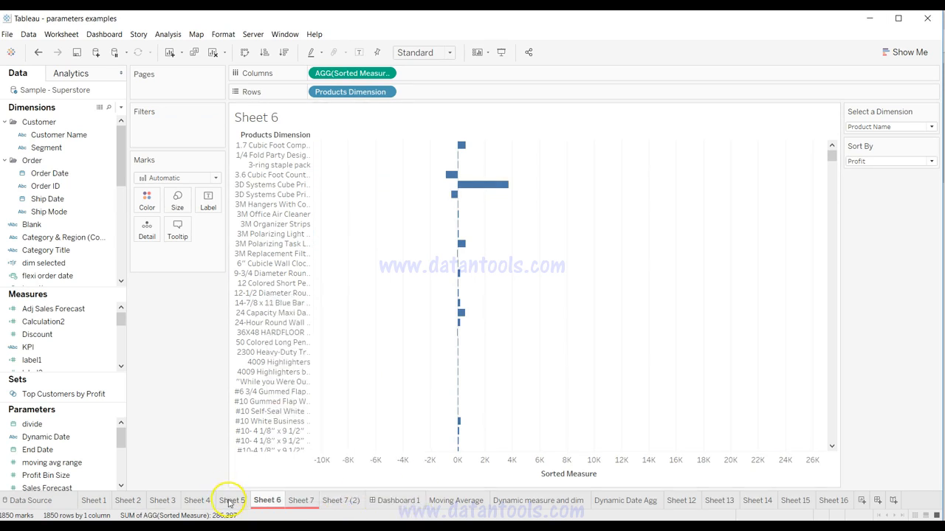
pyautogui.click(229, 501)
pyautogui.rightClick(230, 501)
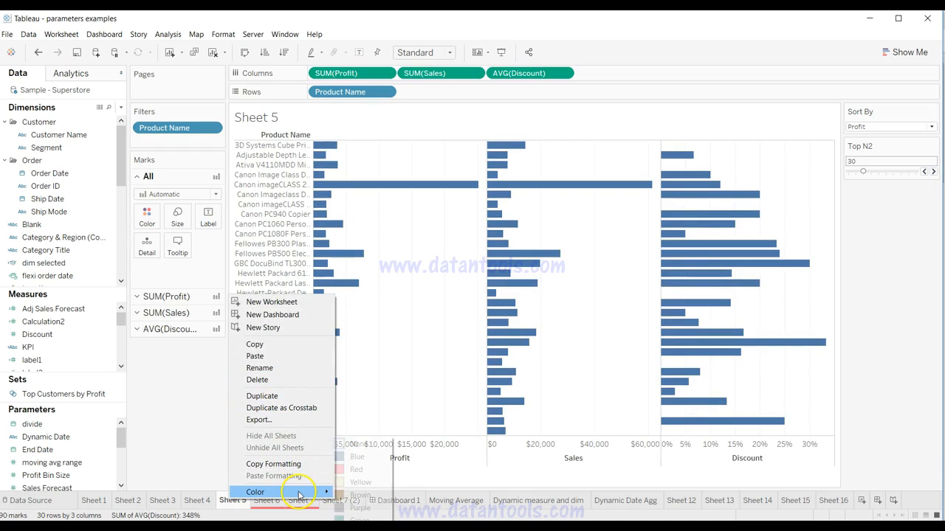
pyautogui.click(355, 471)
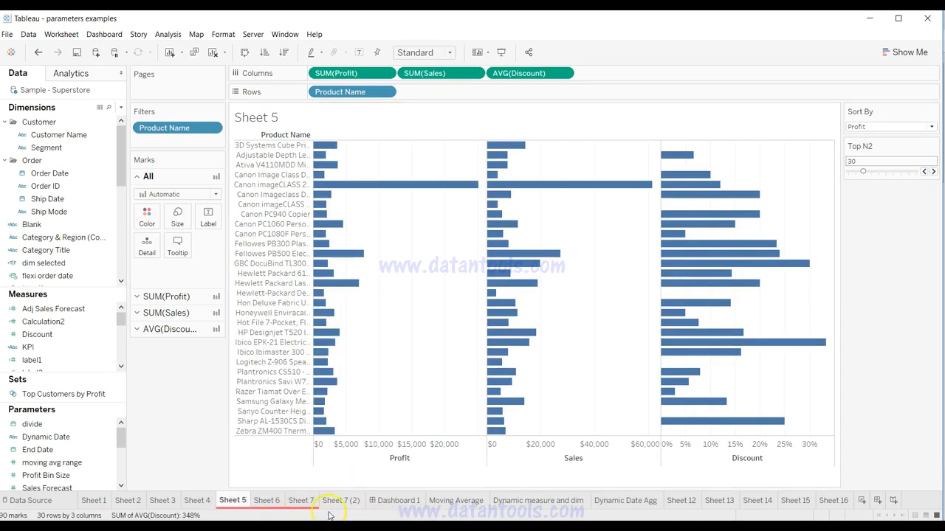
# Step: Color the Sheet 7 (2) and Moving Average worksheet tabs blue
pyautogui.rightClick(351, 505)
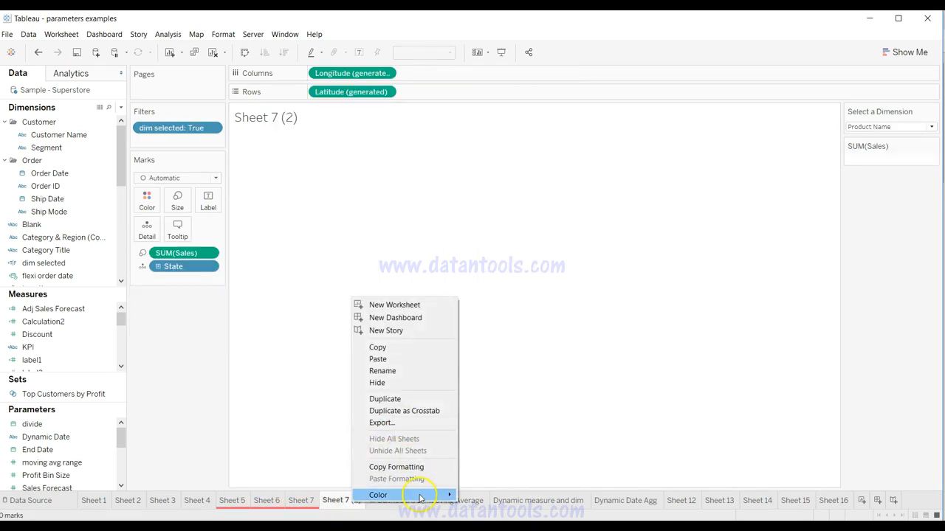
pyautogui.moveTo(419, 500)
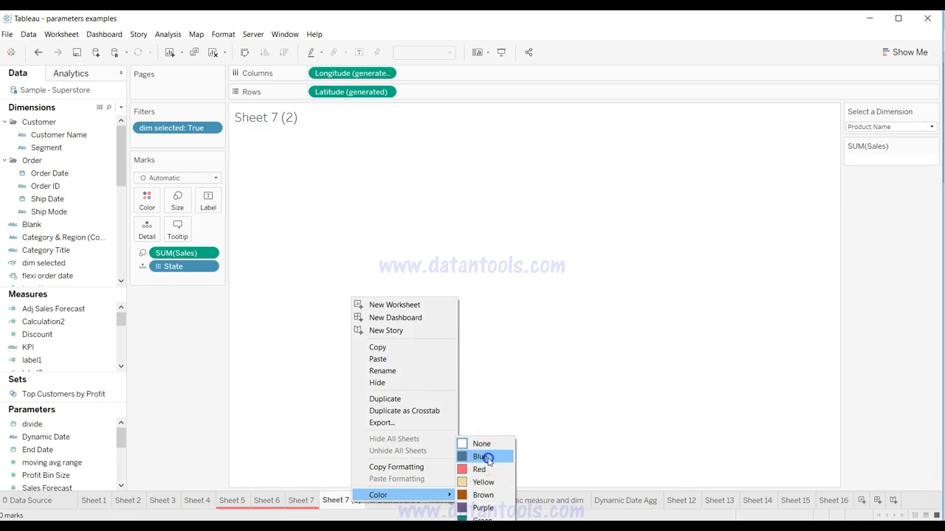
pyautogui.click(483, 457)
pyautogui.rightClick(455, 503)
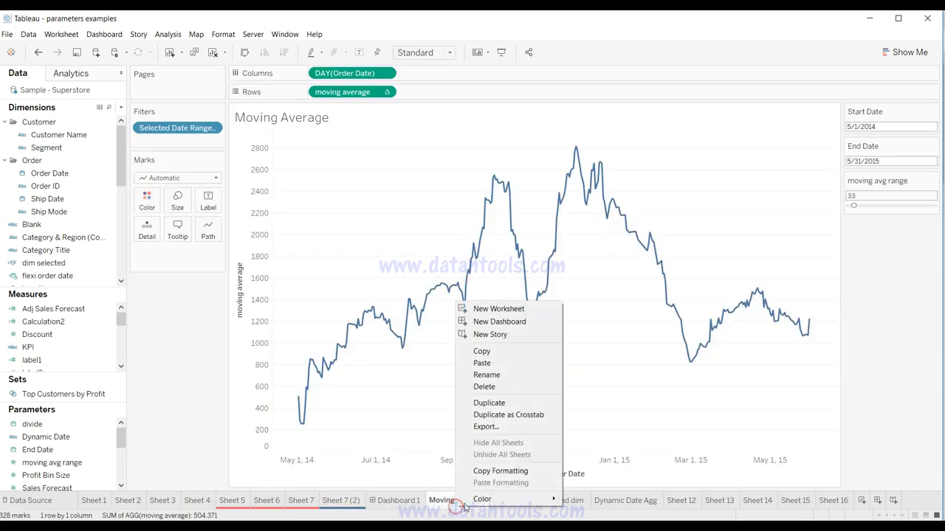
pyautogui.moveTo(536, 499)
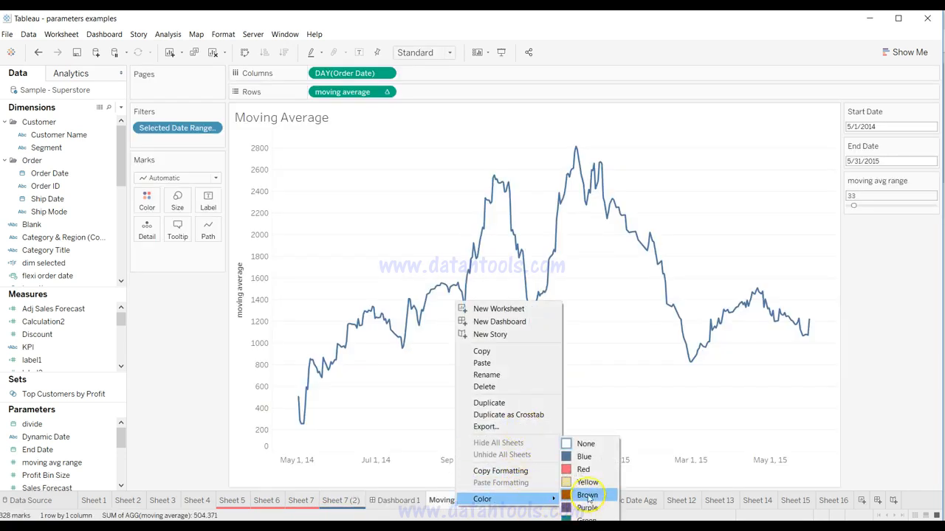
pyautogui.click(591, 456)
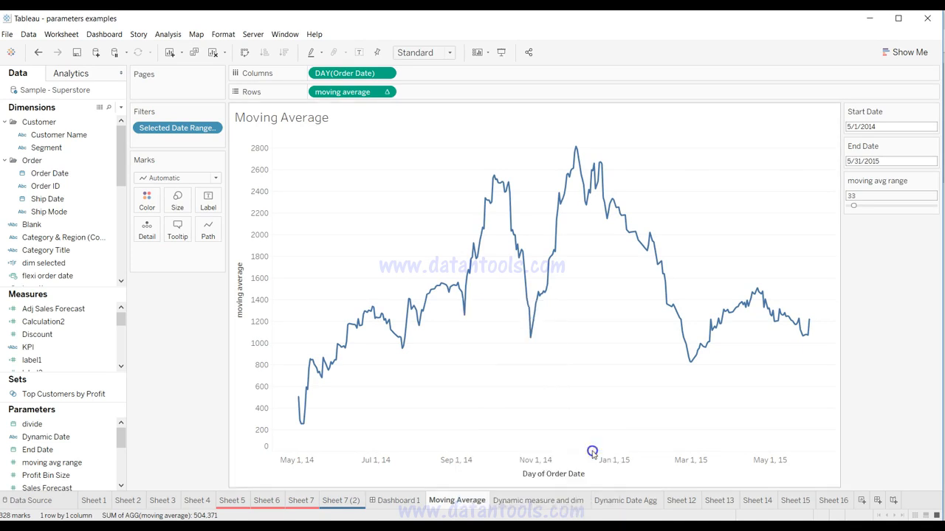
# Step: Color the Dynamic measure and dim worksheet tab blue
pyautogui.click(530, 501)
pyautogui.rightClick(530, 503)
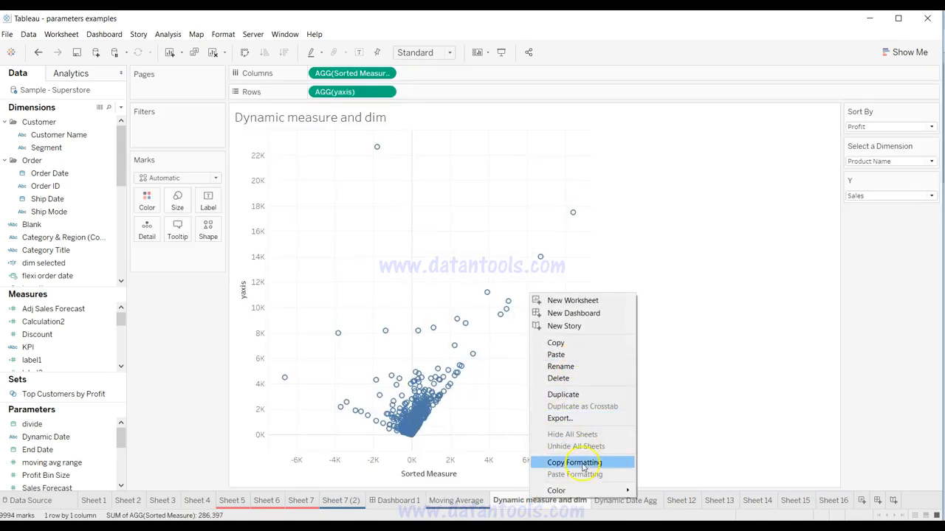
pyautogui.moveTo(589, 491)
pyautogui.click(662, 456)
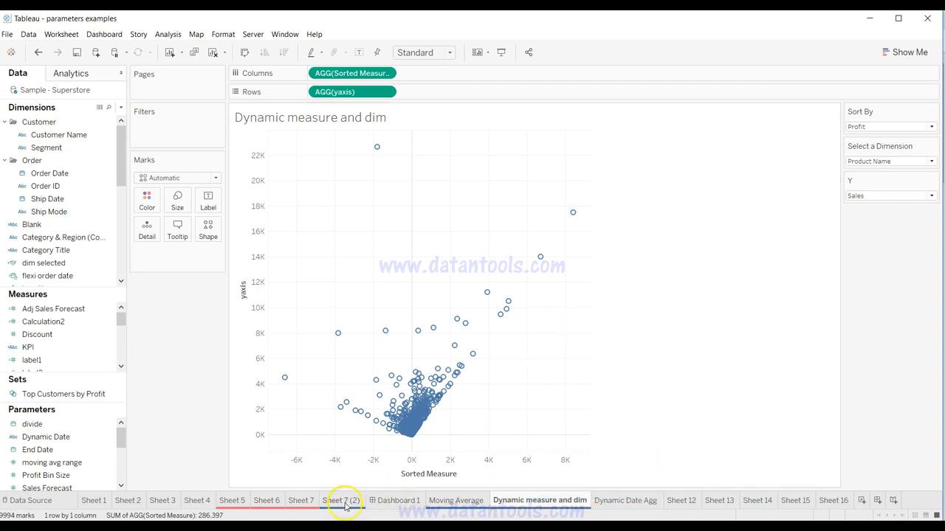
# Step: Review the blue and red groups of worksheet tabs, from Sheet 7 (2) back to Sheet 5
pyautogui.moveTo(480, 508)
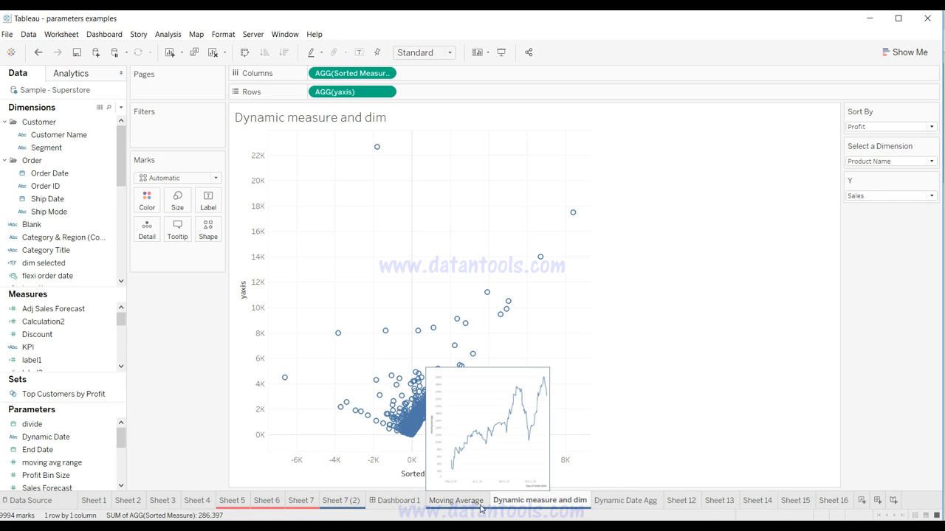
pyautogui.click(347, 503)
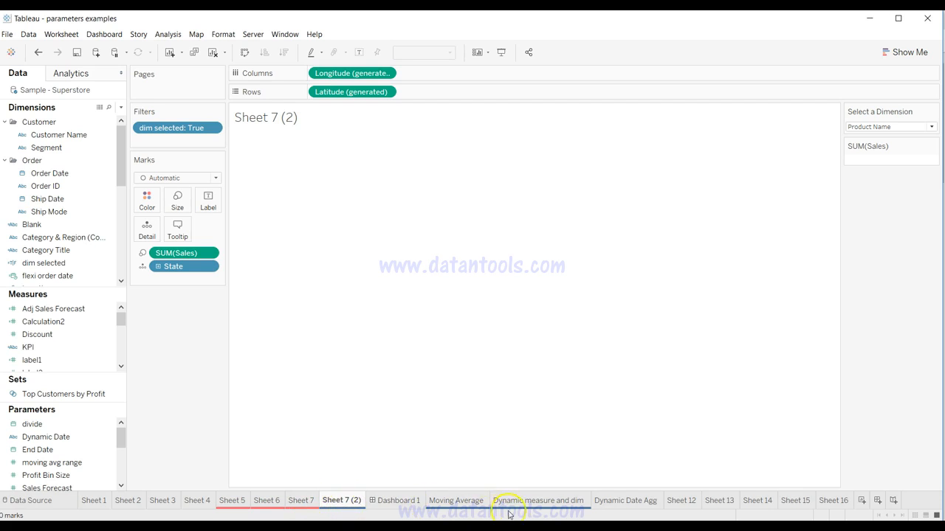
pyautogui.click(300, 502)
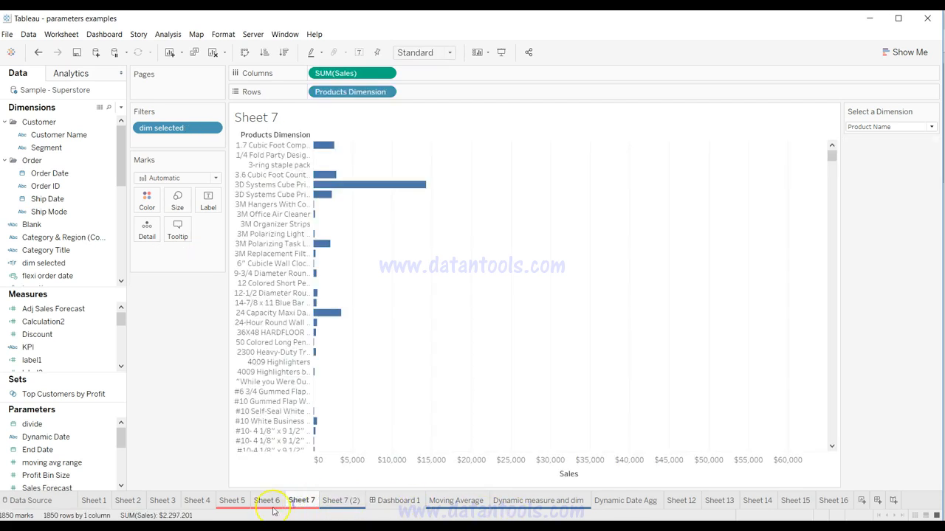
pyautogui.click(268, 504)
pyautogui.click(235, 503)
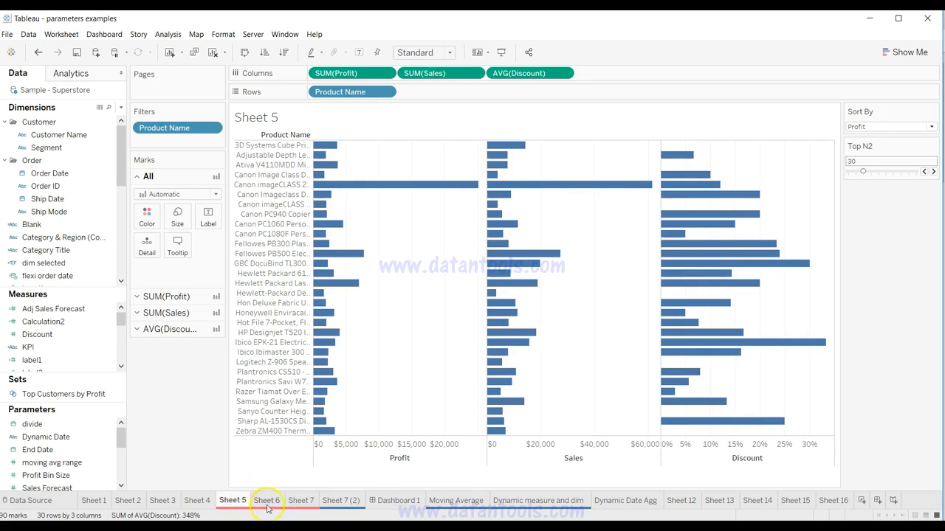
pyautogui.moveTo(274, 509)
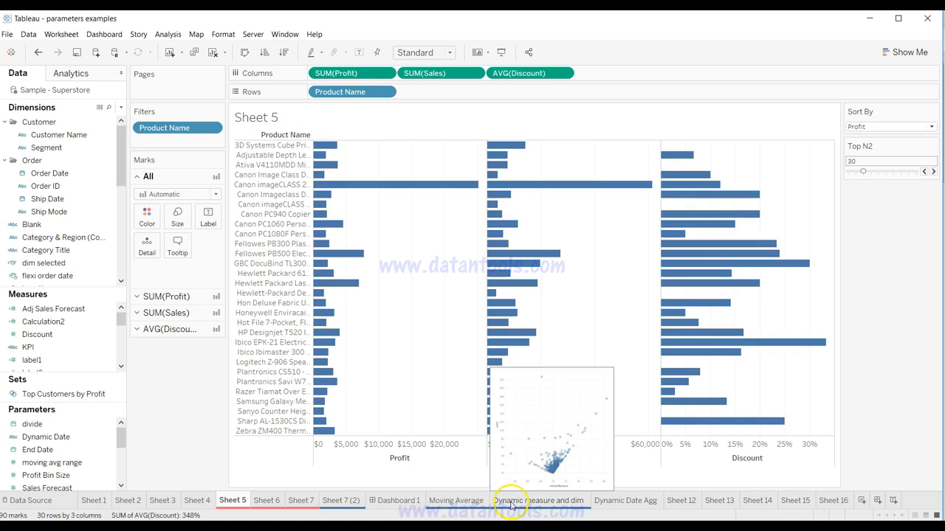
# Step: Minimize the workbook window to reach the desktop
pyautogui.press('alt')
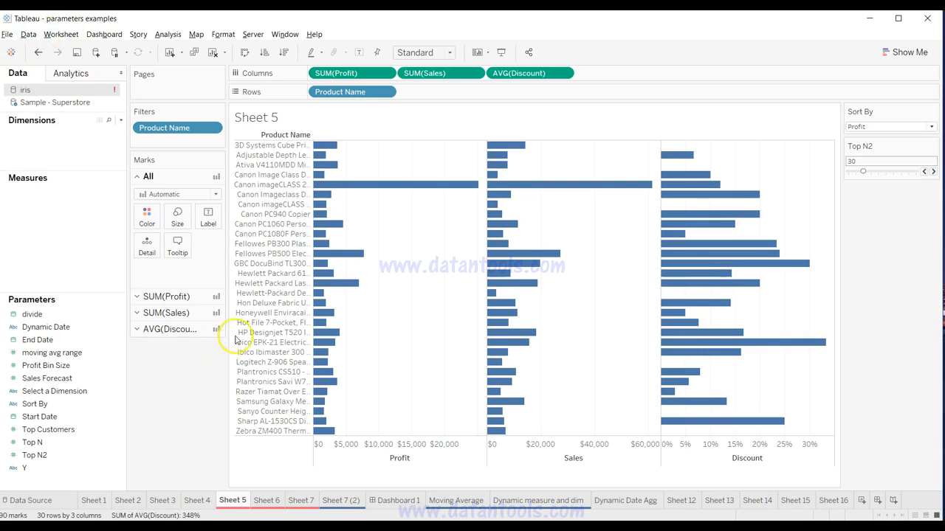
pyautogui.click(869, 23)
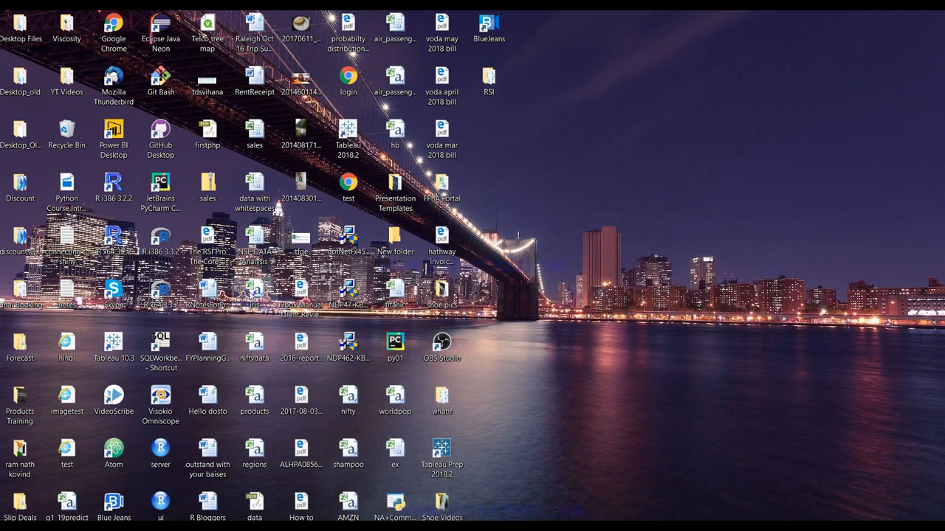
# Step: Add the iris CSV file from the desktop to the open Tableau workbook as a new data source
pyautogui.moveTo(254, 291); pyautogui.dragTo(406, 310)
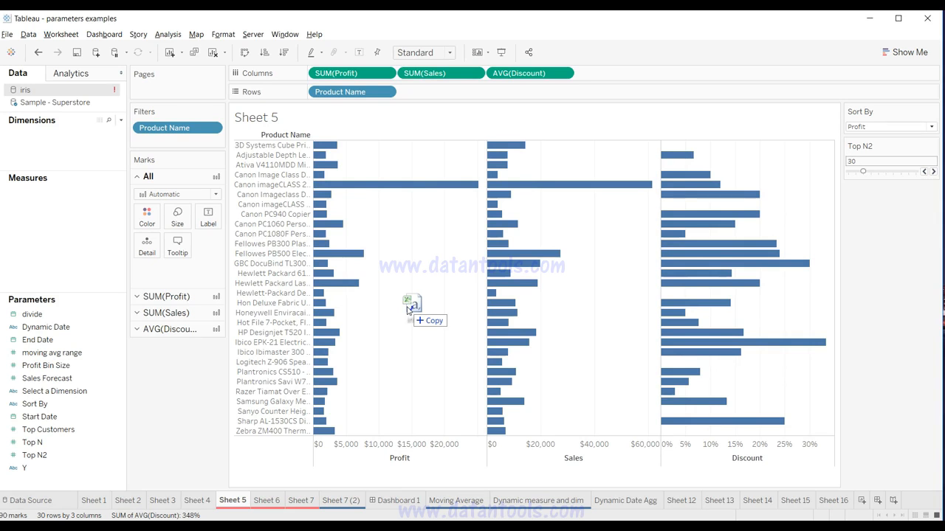
pyautogui.moveTo(407, 310); pyautogui.dragTo(407, 310)
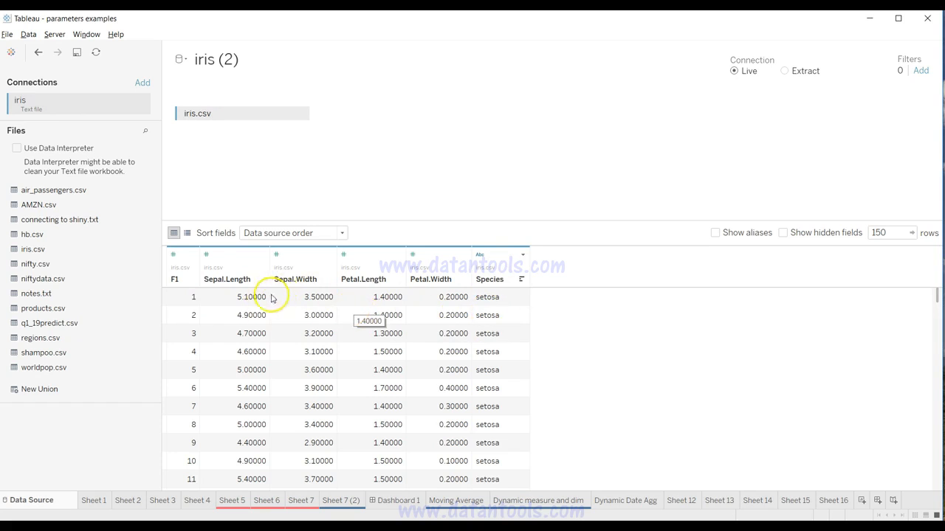
# Step: Look through Sheet 1, Sheet 2 and the Sample - Superstore data source page, finishing on Sheet 1
pyautogui.click(94, 502)
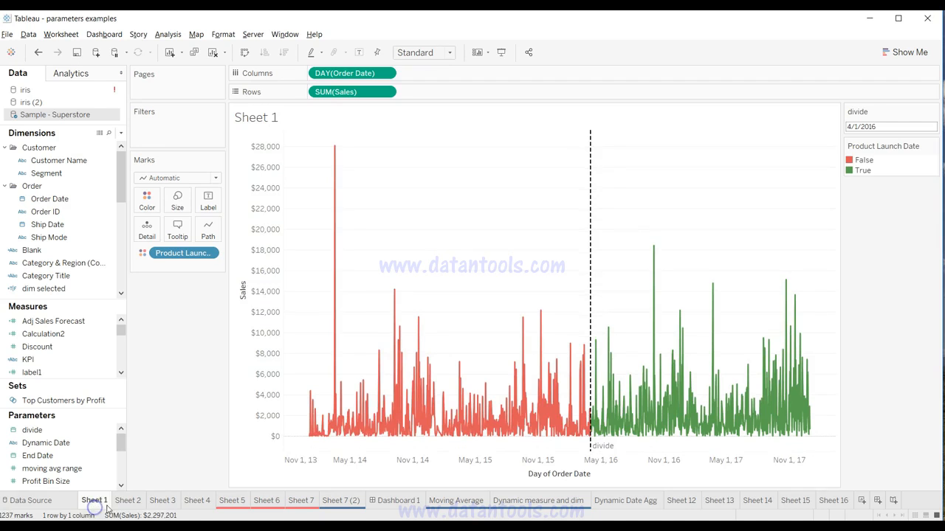
pyautogui.click(128, 502)
pyautogui.click(103, 504)
pyautogui.click(66, 502)
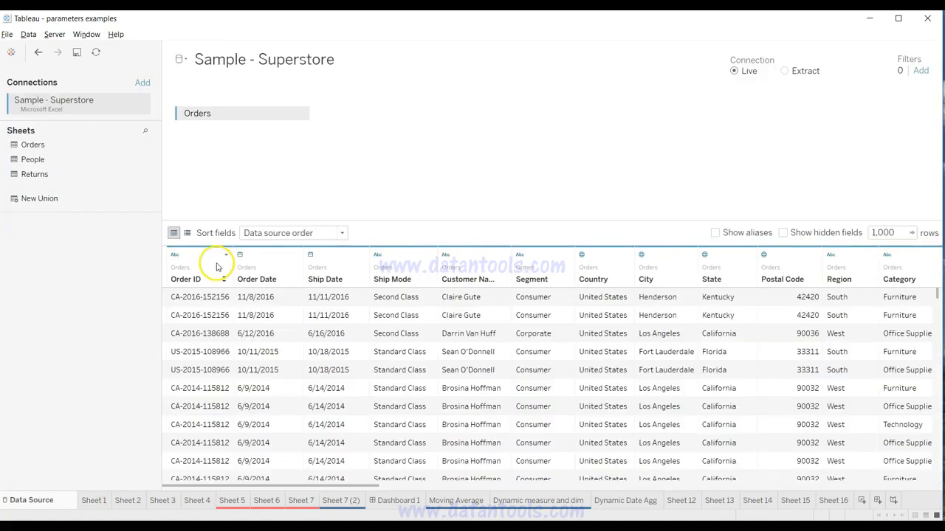
pyautogui.click(105, 507)
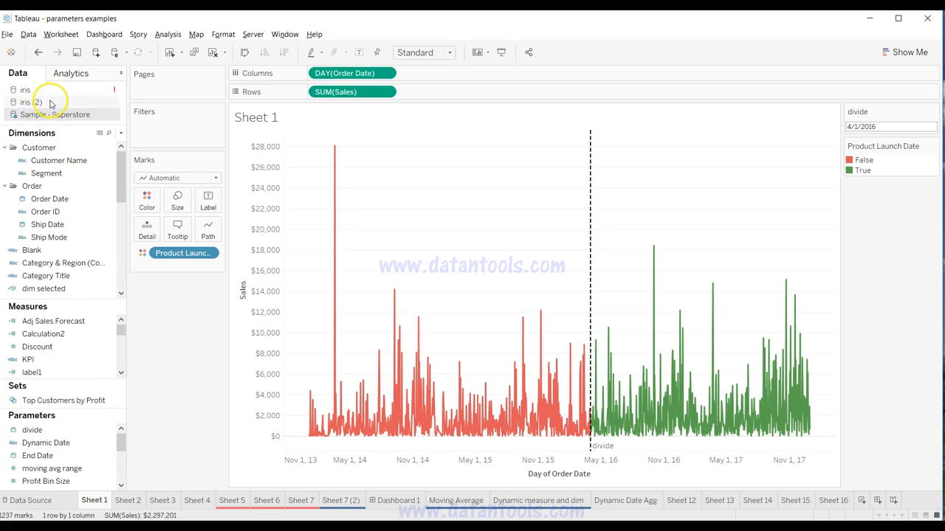
pyautogui.click(129, 501)
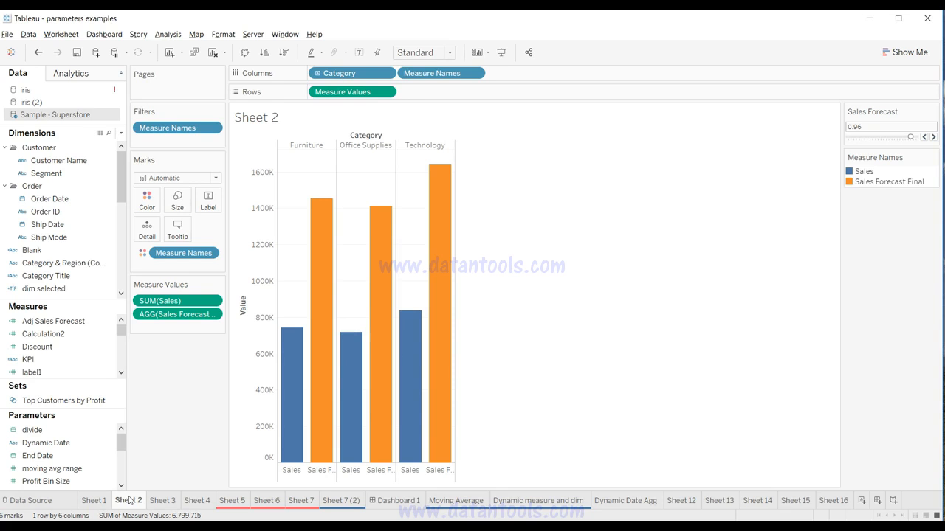
pyautogui.click(94, 501)
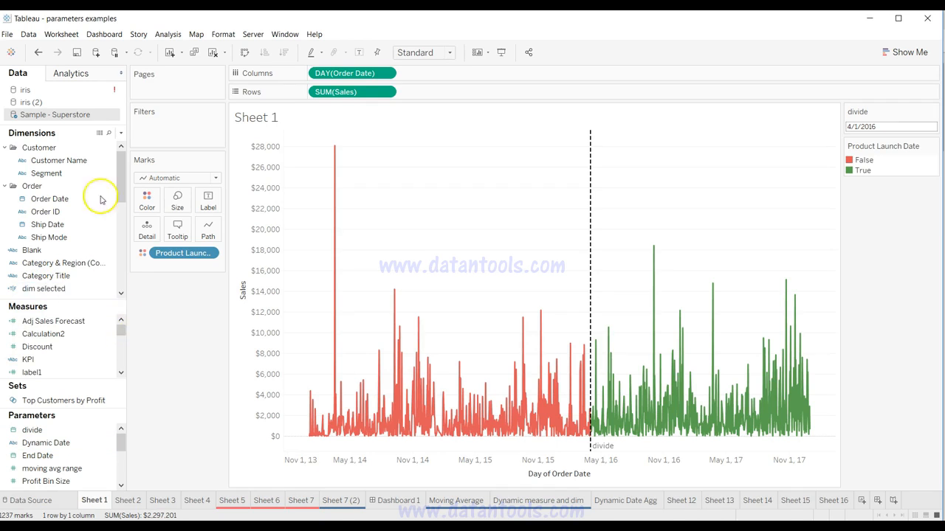
# Step: View the underlying Sample - Superstore data limited to 500 rows and look through the records
pyautogui.click(99, 134)
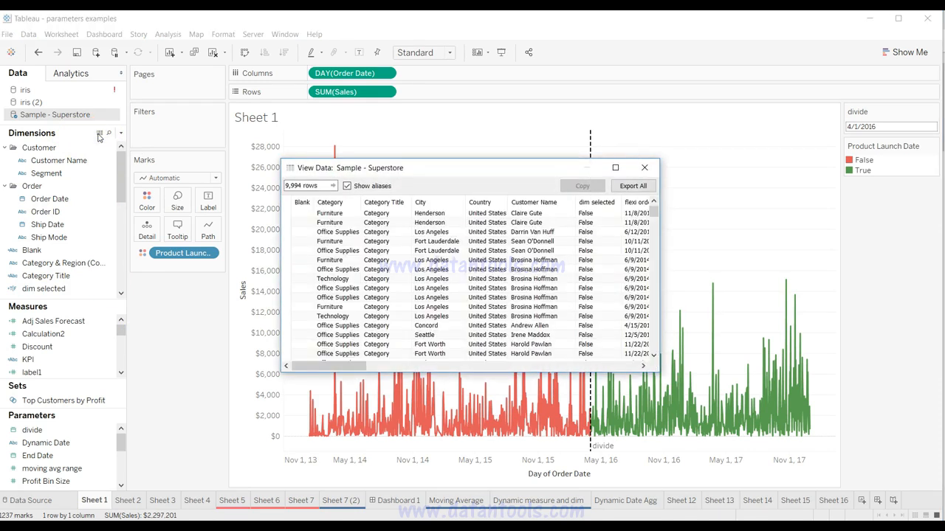
pyautogui.click(304, 186)
pyautogui.click(305, 187)
pyautogui.write('0000')
pyautogui.press('BackSpace')
pyautogui.press('BackSpace')
pyautogui.press('BackSpace')
pyautogui.press('BackSpace')
pyautogui.press('BackSpace')
pyautogui.click(304, 187)
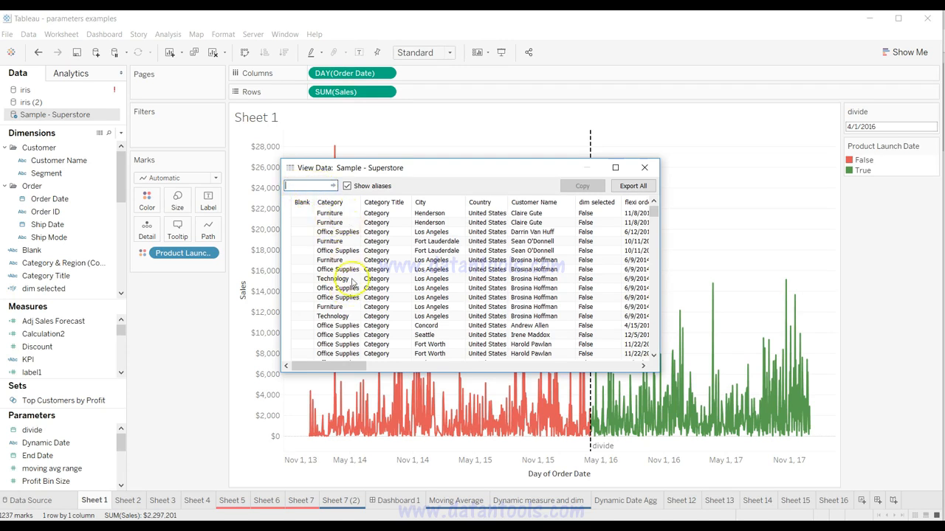
pyautogui.write('500')
pyautogui.press('Return')
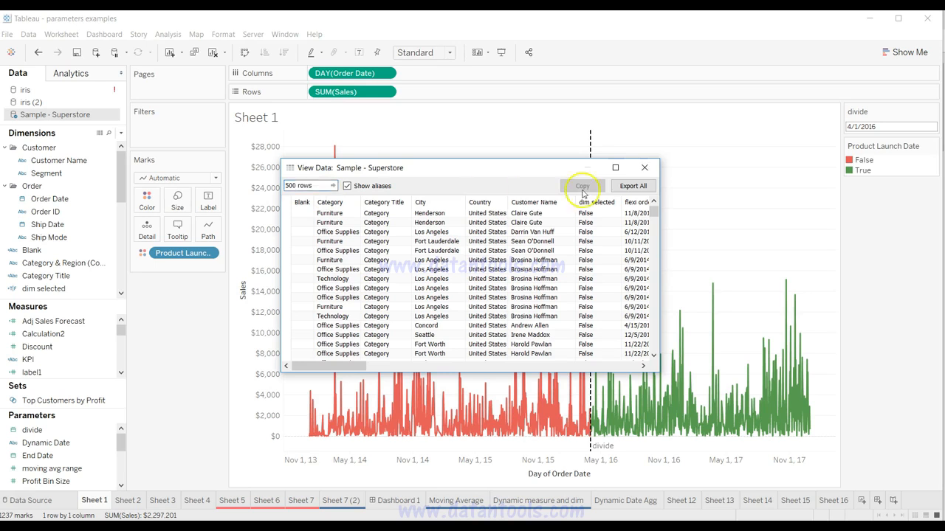
pyautogui.click(428, 287)
pyautogui.scroll(-20, 427, 290)
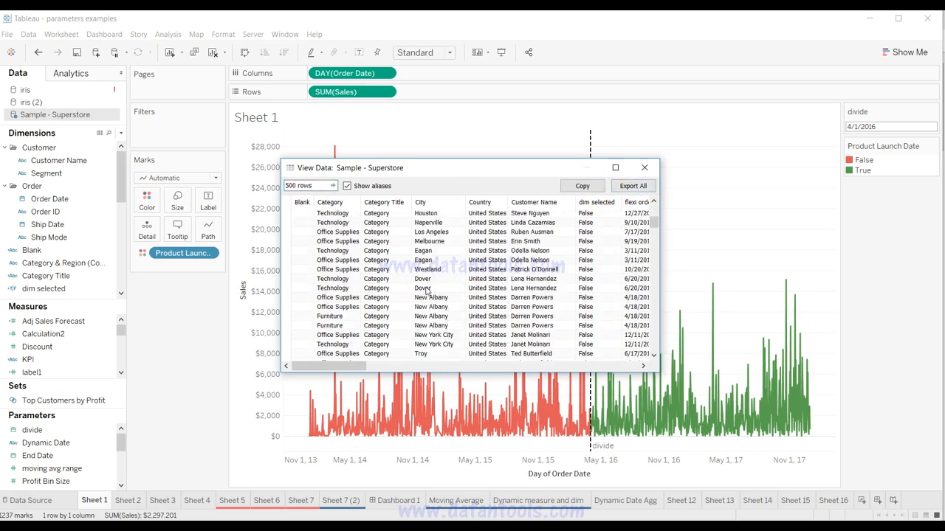
pyautogui.scroll(20, 427, 290)
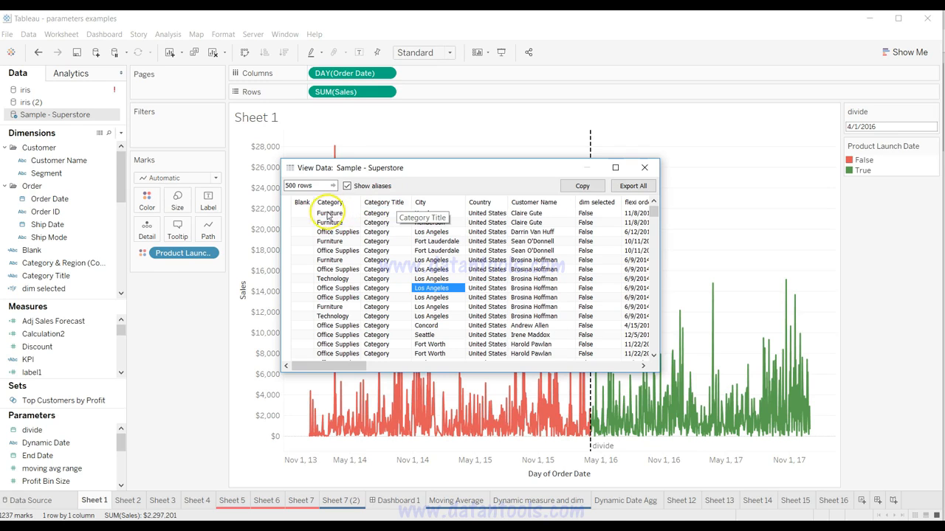
# Step: Copy all rows of the Sample - Superstore data and paste them into a new Excel workbook at A1
pyautogui.click(298, 204)
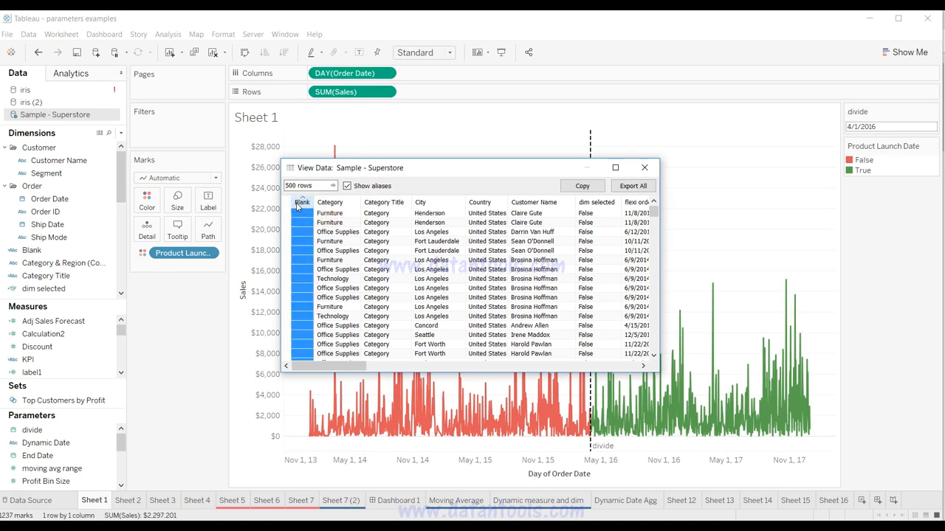
pyautogui.hotkey('ctrl', 'a')
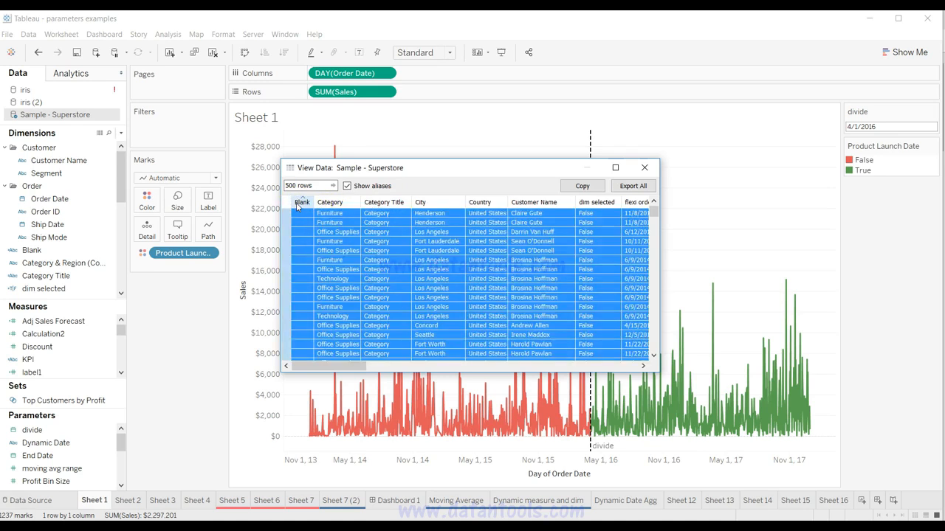
pyautogui.click(286, 204)
pyautogui.click(286, 204)
pyautogui.click(286, 204)
pyautogui.click(326, 230)
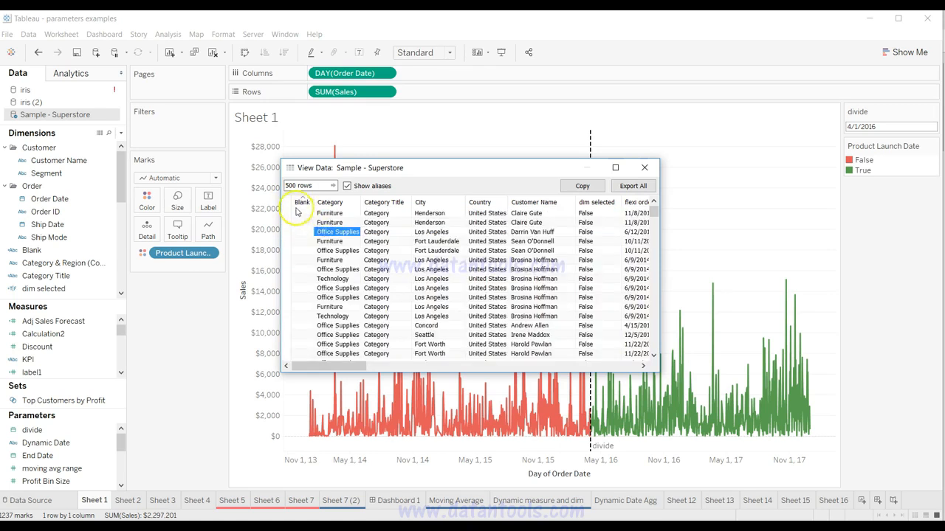
pyautogui.click(286, 206)
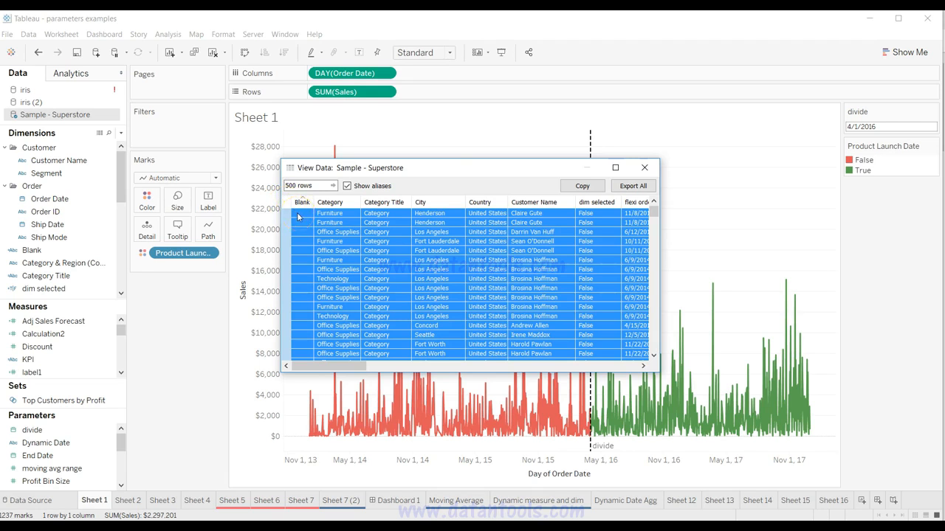
pyautogui.press('super+r')
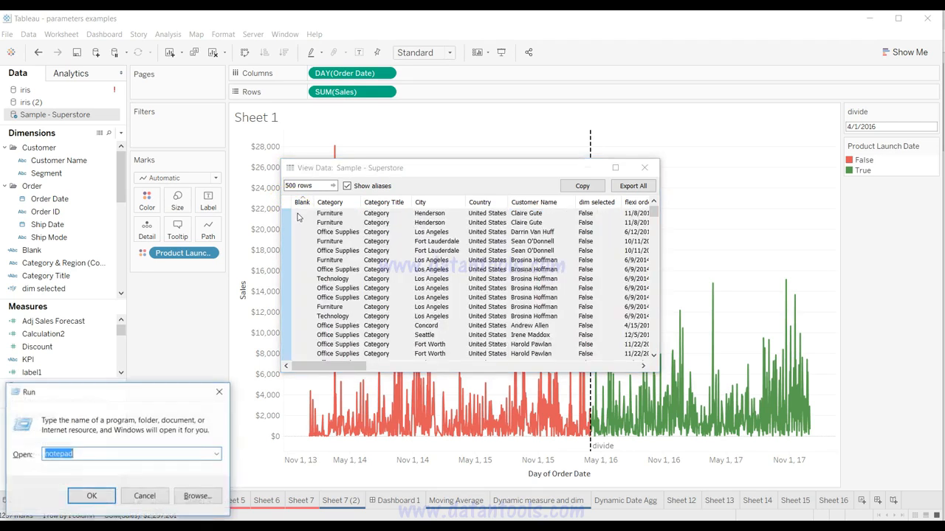
pyautogui.press('Return')
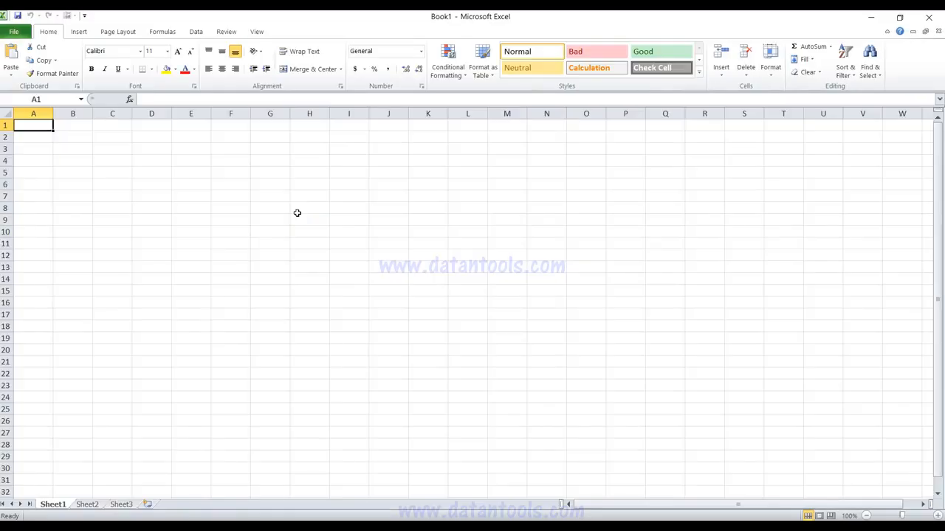
pyautogui.hotkey('ctrl', 'v')
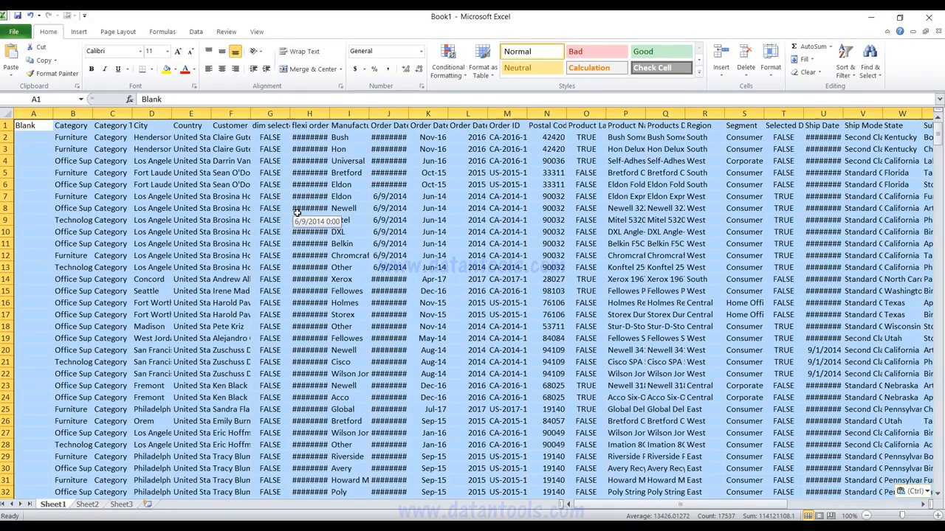
# Step: Close the Excel workbook without saving and exit Excel to return to Tableau
pyautogui.hotkey('ctrl', 'w')
pyautogui.press('Tab')
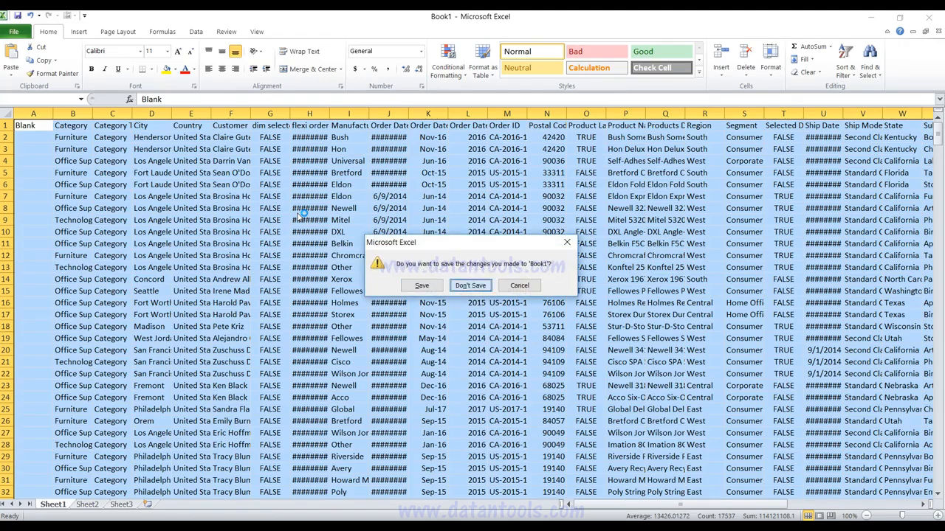
pyautogui.press('Return')
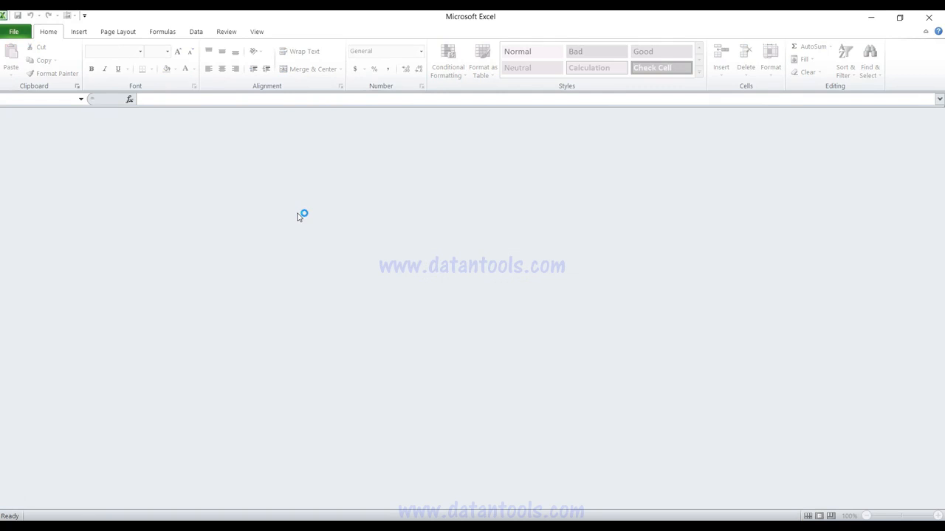
pyautogui.click(929, 21)
# Step: Reorder the Superstore data columns, placing City before Category Title and Country after dim selected, and close the data window
pyautogui.moveTo(391, 201); pyautogui.dragTo(348, 203)
pyautogui.moveTo(420, 202); pyautogui.dragTo(352, 203)
pyautogui.moveTo(482, 202); pyautogui.dragTo(627, 205)
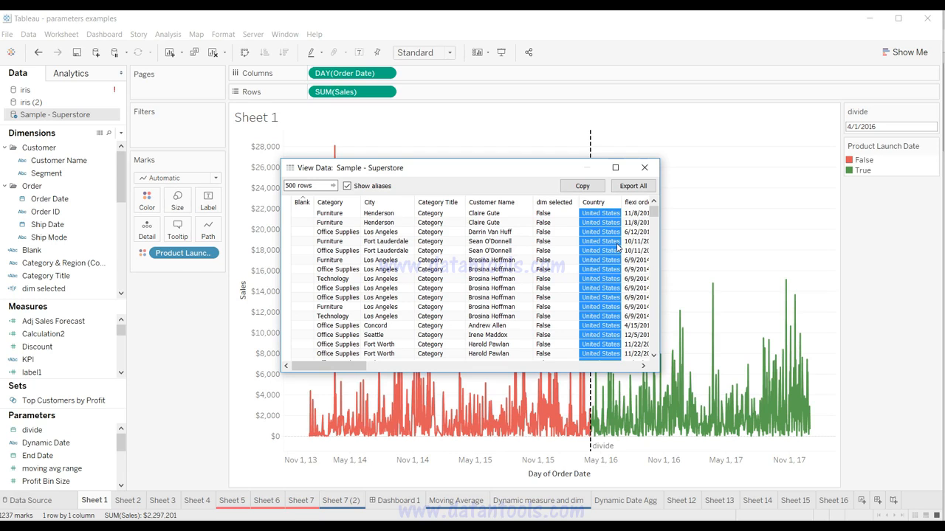
pyautogui.doubleClick(290, 186)
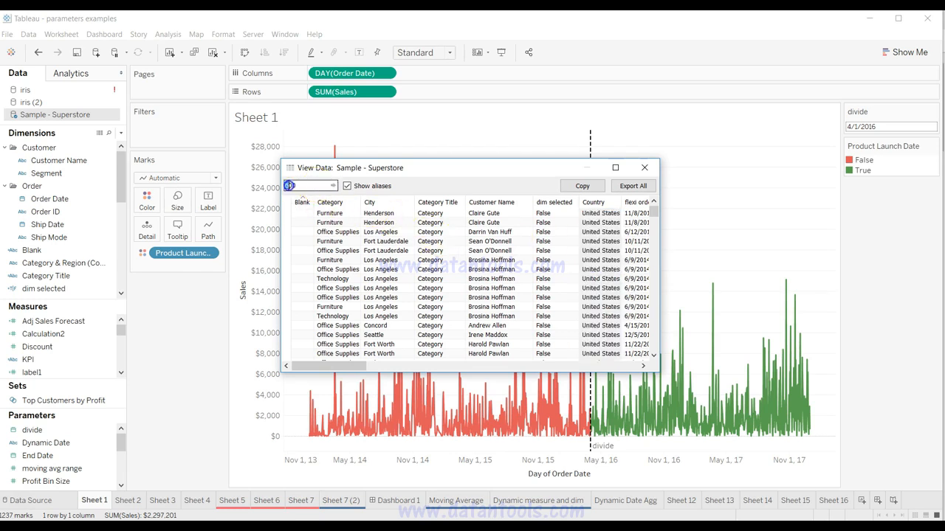
pyautogui.click(645, 169)
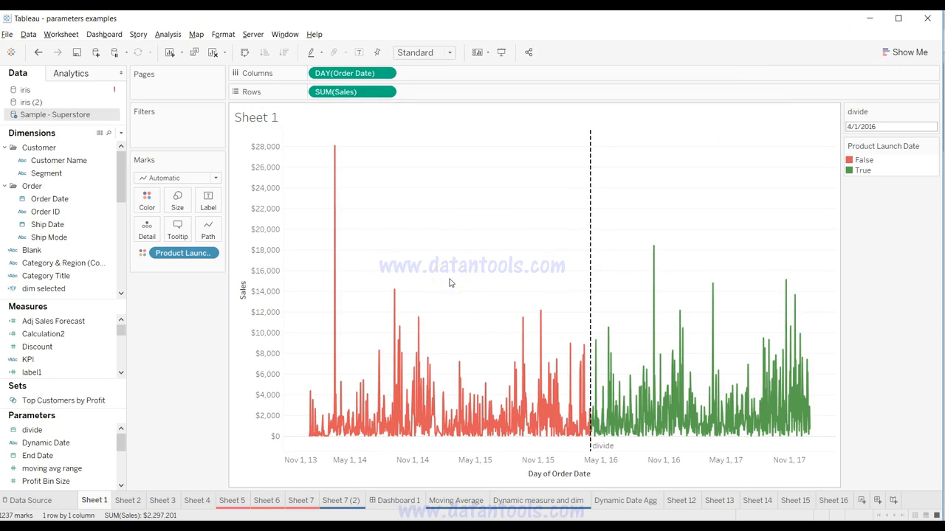
# Step: Reopen the Sample - Superstore source data for a look and close it
pyautogui.click(107, 200)
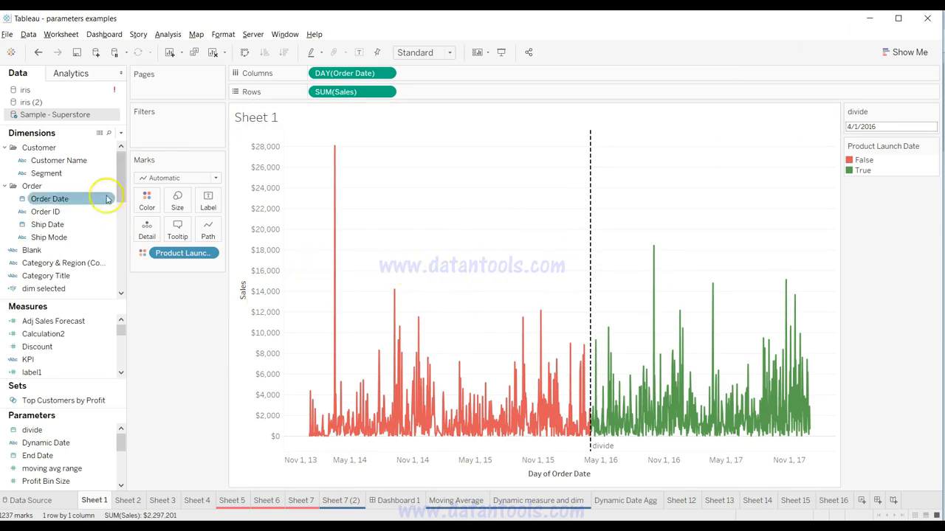
pyautogui.click(100, 134)
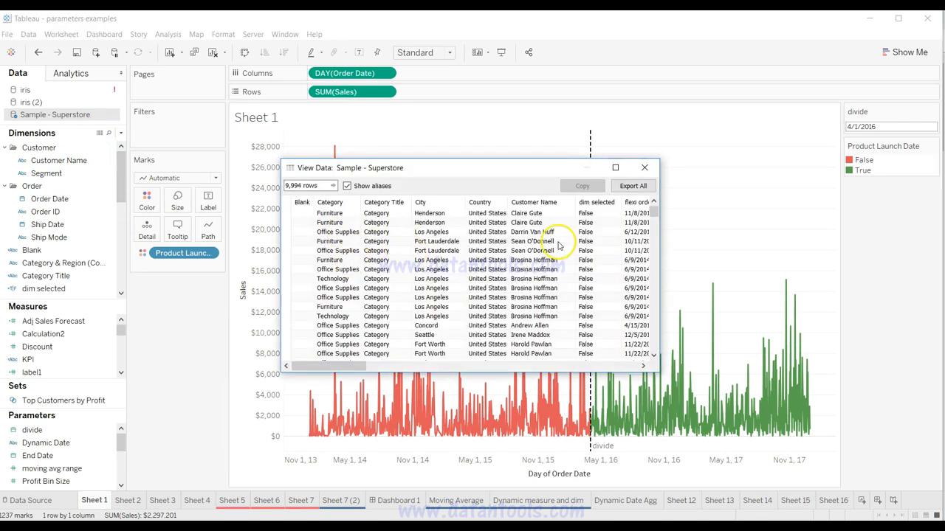
pyautogui.click(645, 167)
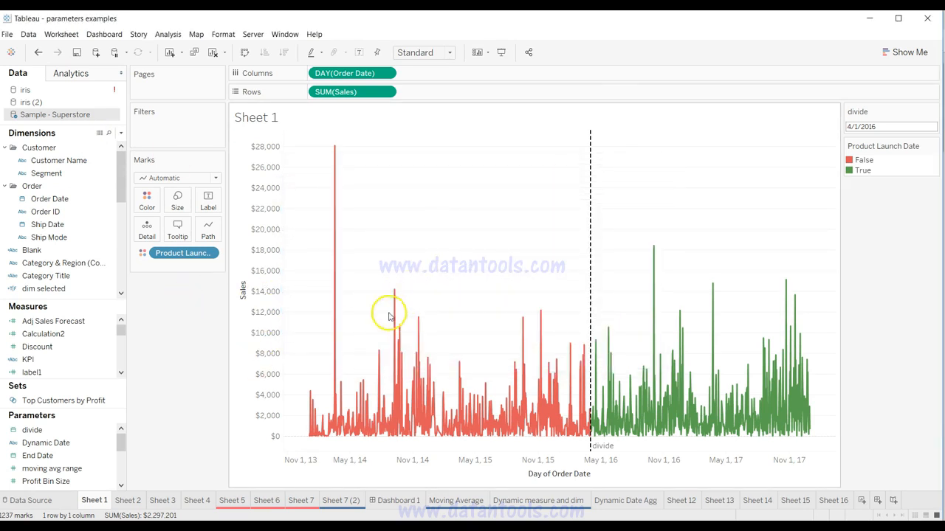
# Step: View the summary data behind the Sheet 1 chart, select all its rows, and close the data window
pyautogui.rightClick(499, 201)
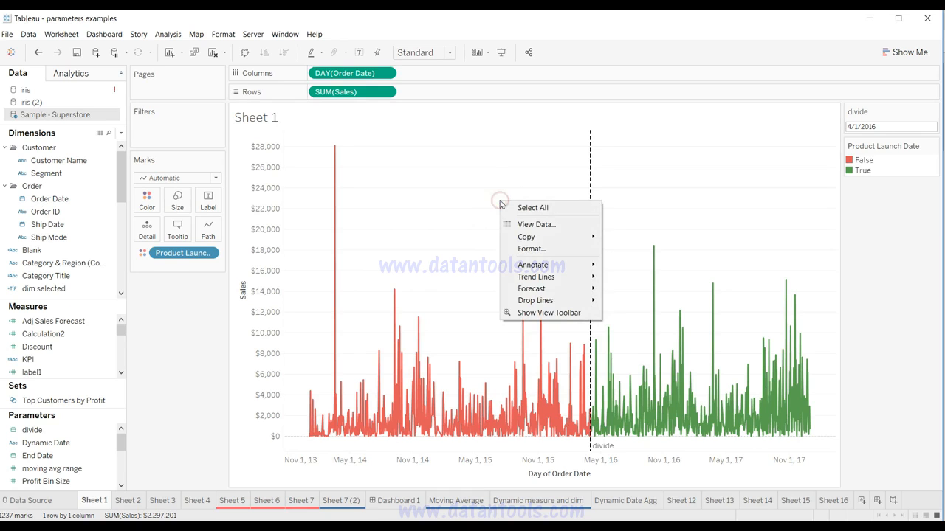
pyautogui.click(533, 226)
pyautogui.scroll(-20, 366, 290)
pyautogui.scroll(20, 366, 289)
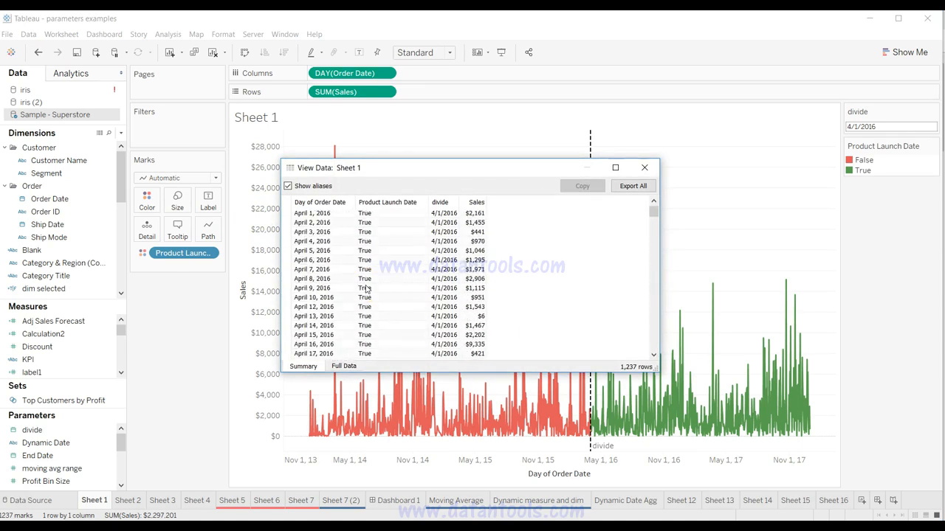
pyautogui.click(286, 203)
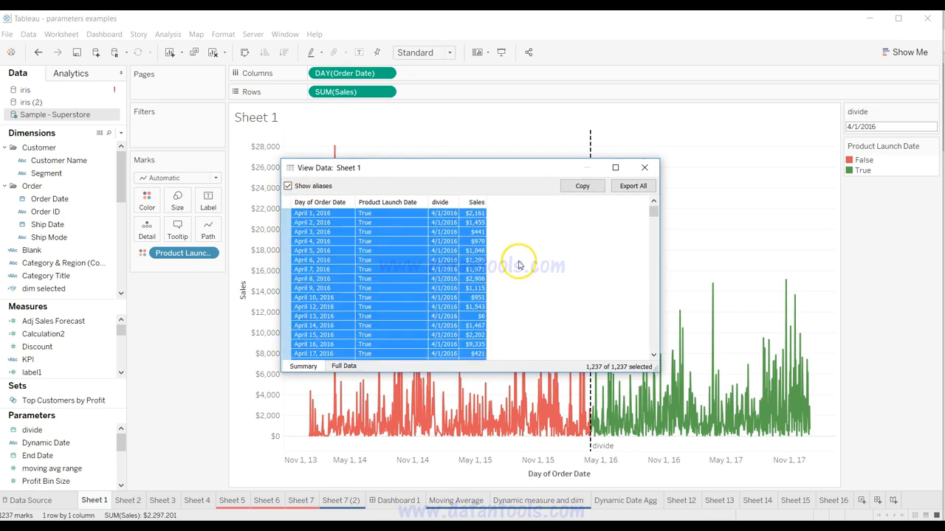
pyautogui.click(645, 174)
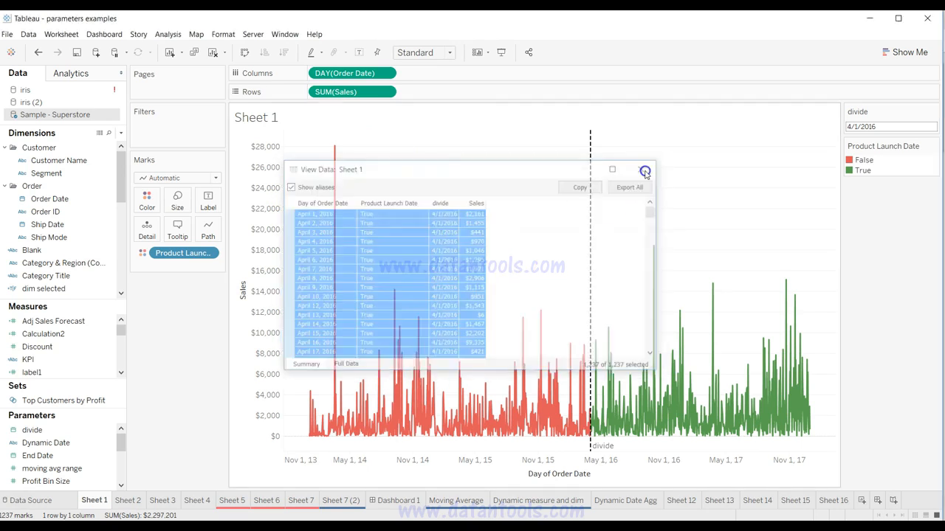
# Step: Copy from the Sheet 1 chart and paste the copied content into a new Excel workbook
pyautogui.rightClick(508, 221)
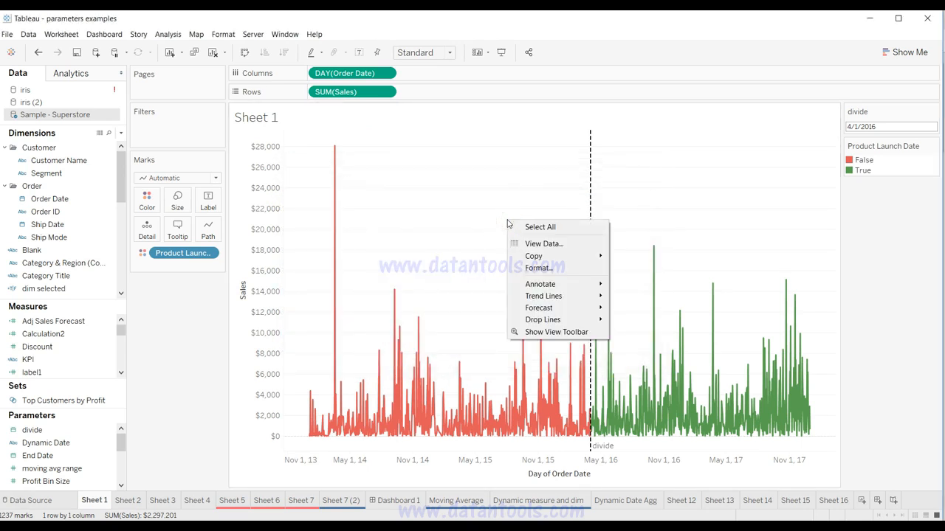
pyautogui.click(552, 255)
pyautogui.click(409, 268)
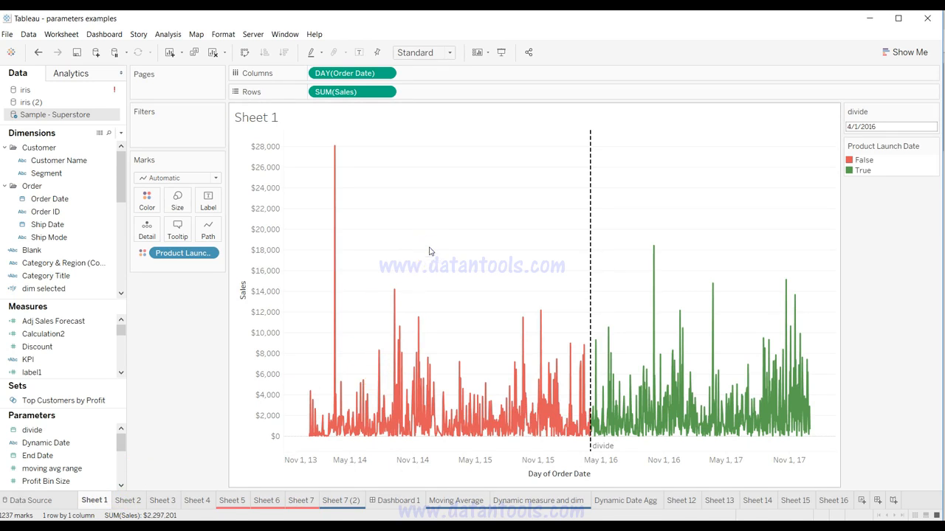
pyautogui.press('super+r')
pyautogui.press('Return')
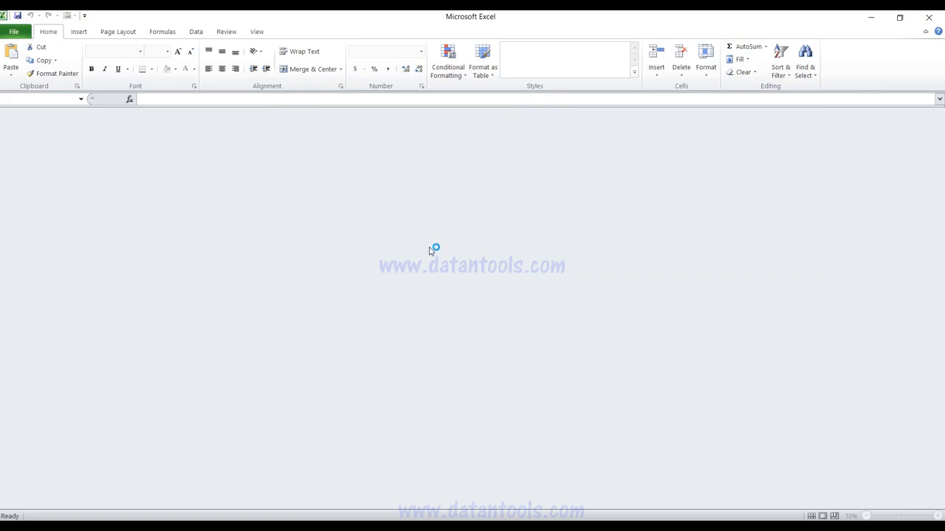
pyautogui.hotkey('ctrl', 'v')
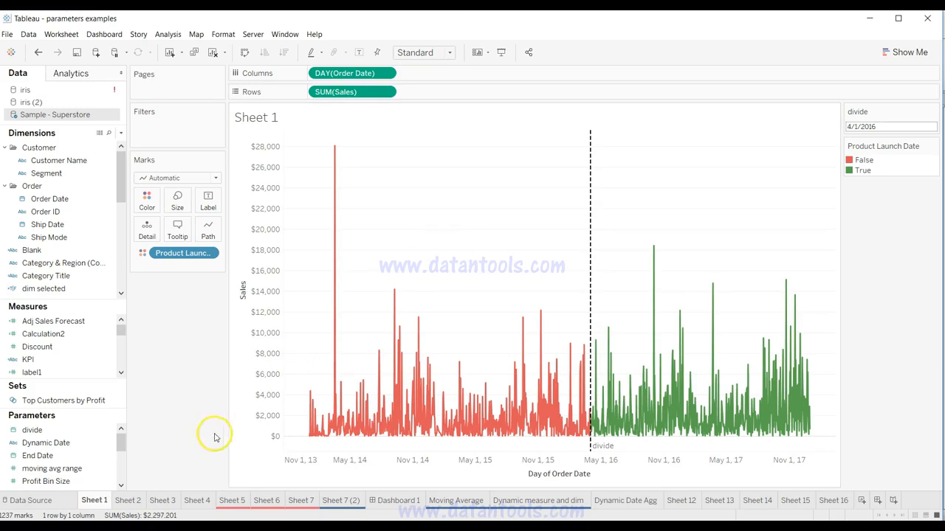
# Step: Copy the data of the Sheet 2 chart and paste it into the Excel workbook beside the existing data
pyautogui.click(128, 501)
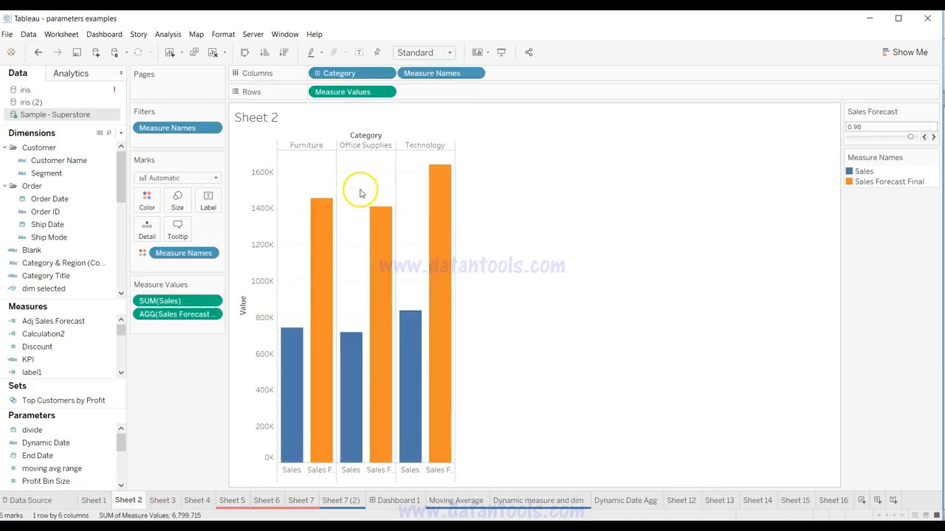
pyautogui.hotkey('alt', 'Tab')
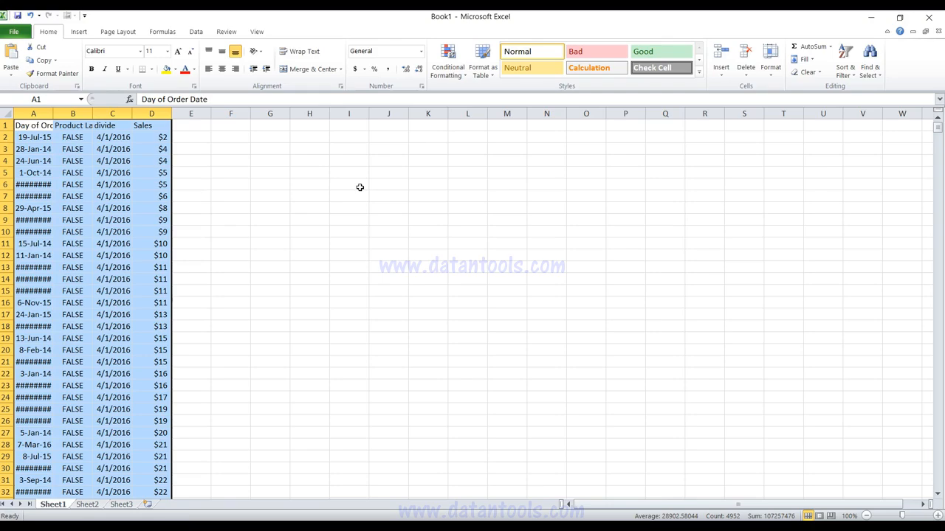
pyautogui.click(416, 139)
pyautogui.hotkey('ctrl', 'v')
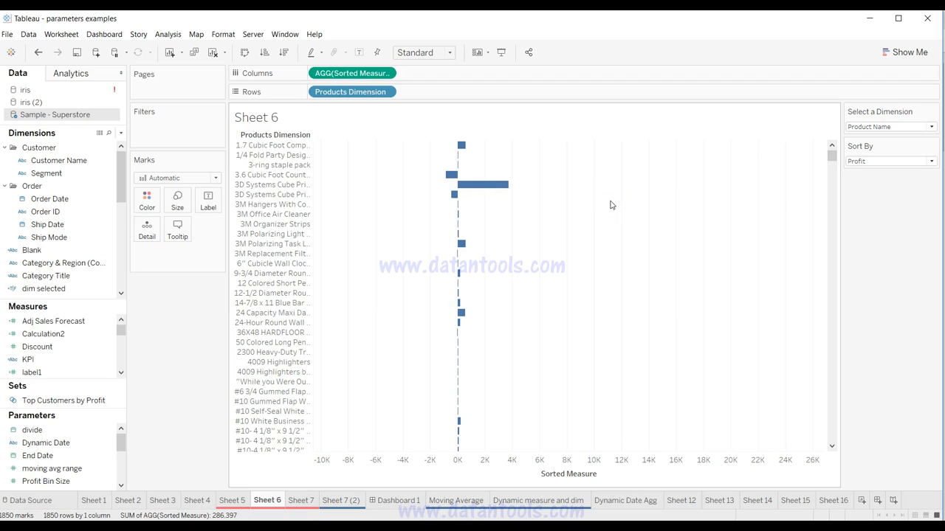
# Step: Open the column line formatting for the Sheet 6 chart and set its zero lines to a solid line
pyautogui.moveTo(465, 169)
pyautogui.rightClick(512, 279)
pyautogui.click(553, 324)
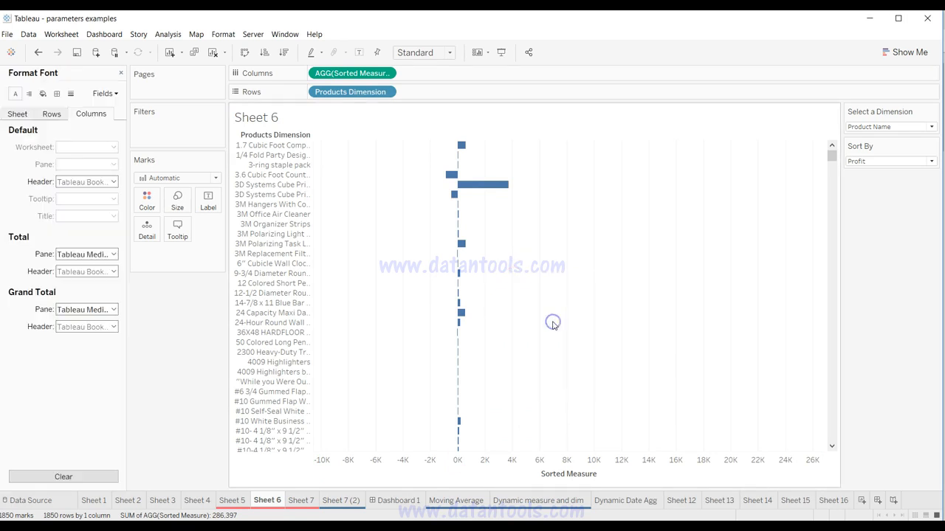
pyautogui.click(70, 94)
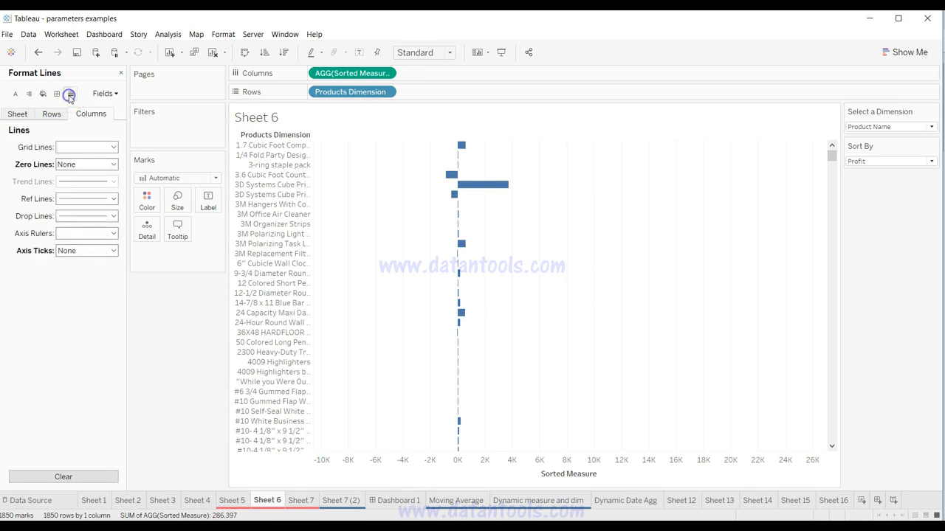
pyautogui.click(72, 163)
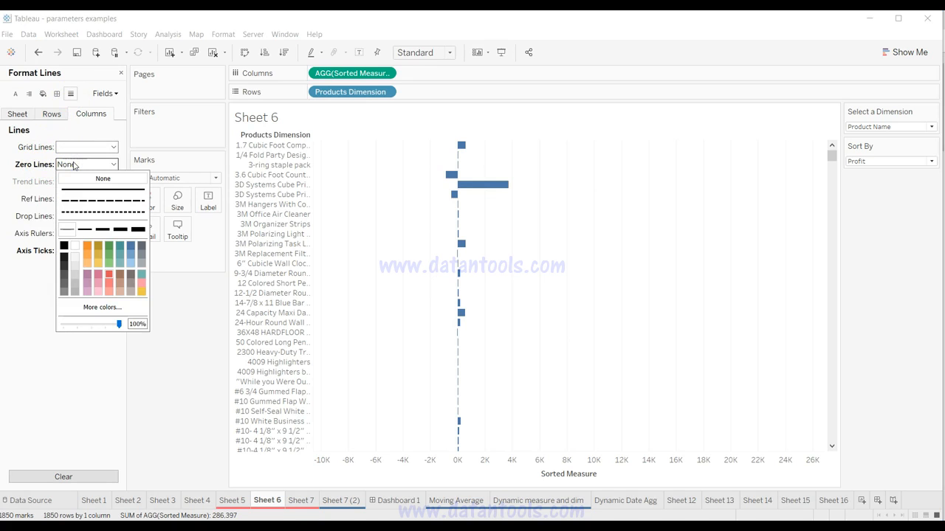
pyautogui.click(110, 190)
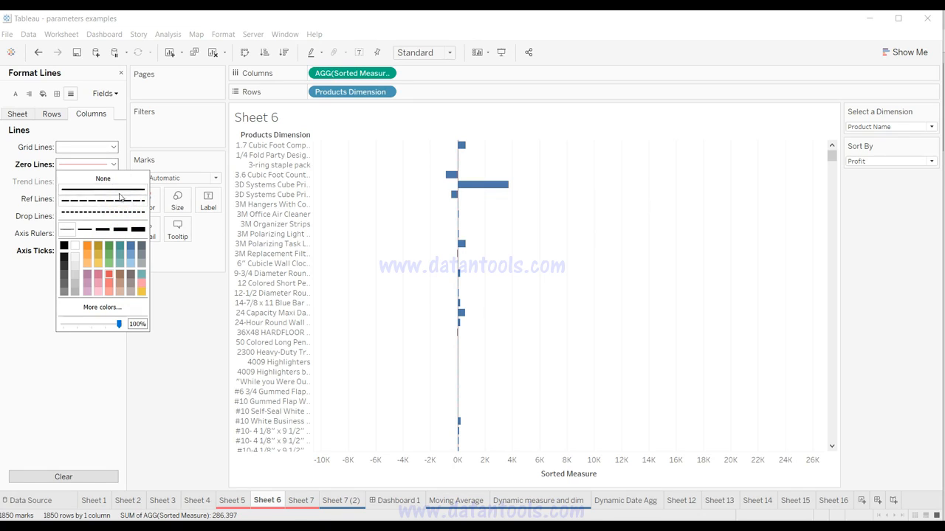
# Step: Color the column zero line red from the palette and give it the thickest line width
pyautogui.click(93, 275)
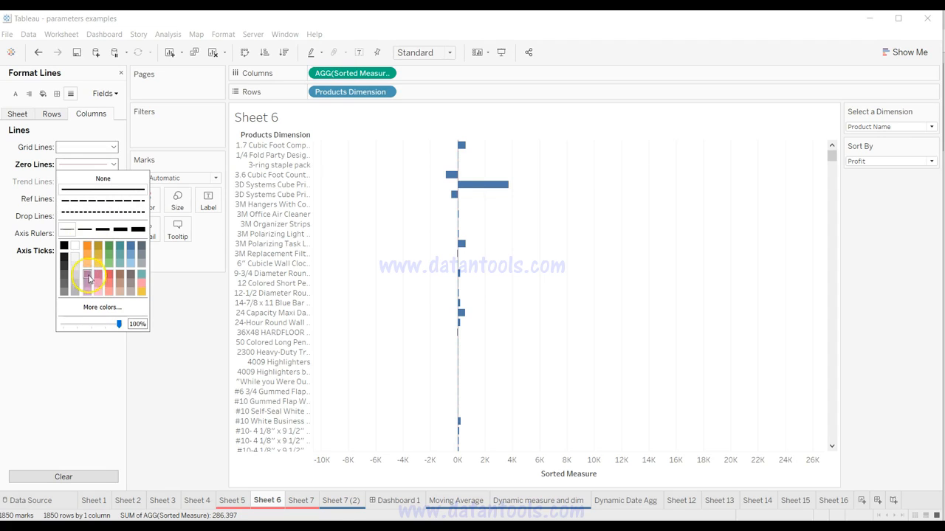
pyautogui.click(108, 276)
pyautogui.click(112, 286)
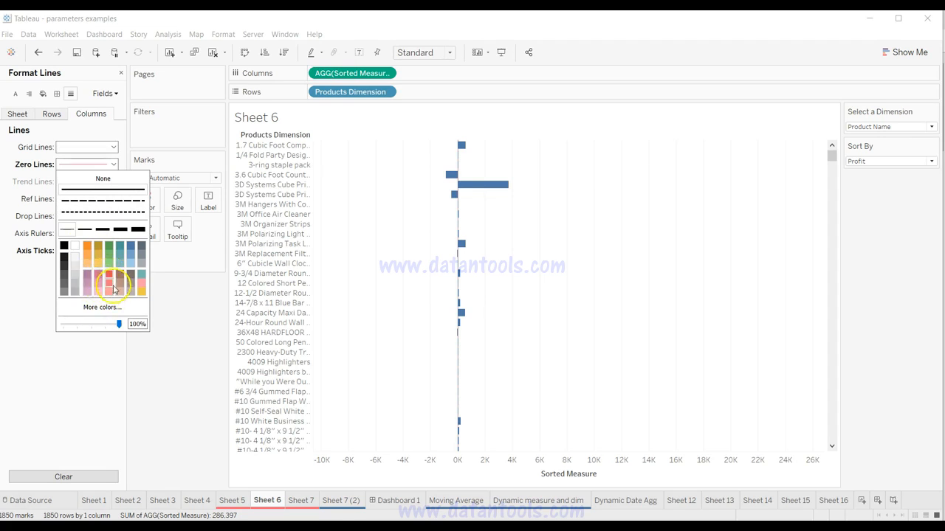
pyautogui.click(103, 229)
pyautogui.click(121, 229)
pyautogui.click(138, 229)
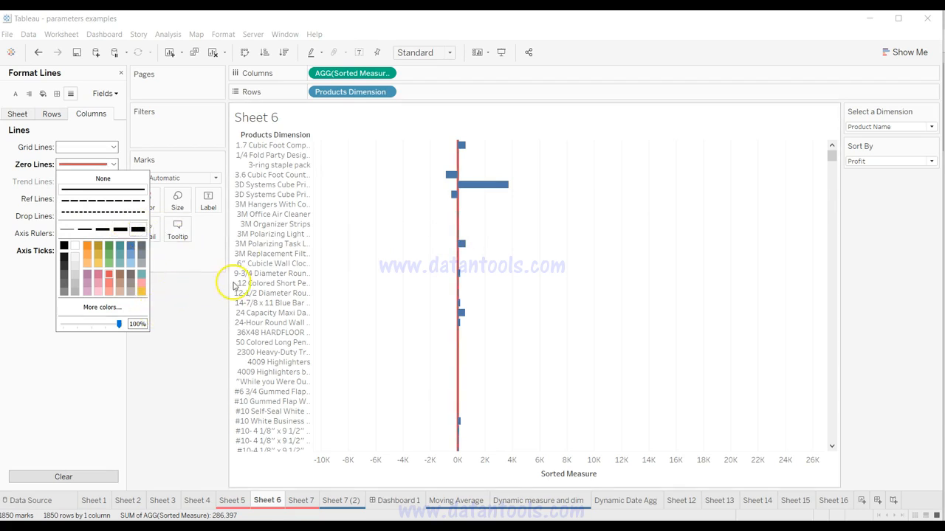
# Step: Set the zero line's custom color to pure red, #ff0000
pyautogui.click(105, 313)
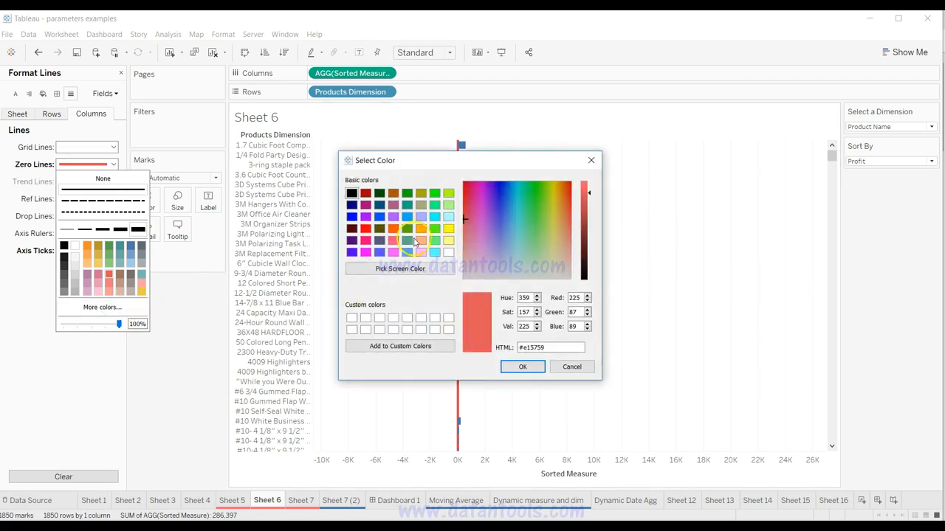
pyautogui.click(590, 201)
pyautogui.moveTo(590, 202); pyautogui.dragTo(590, 206)
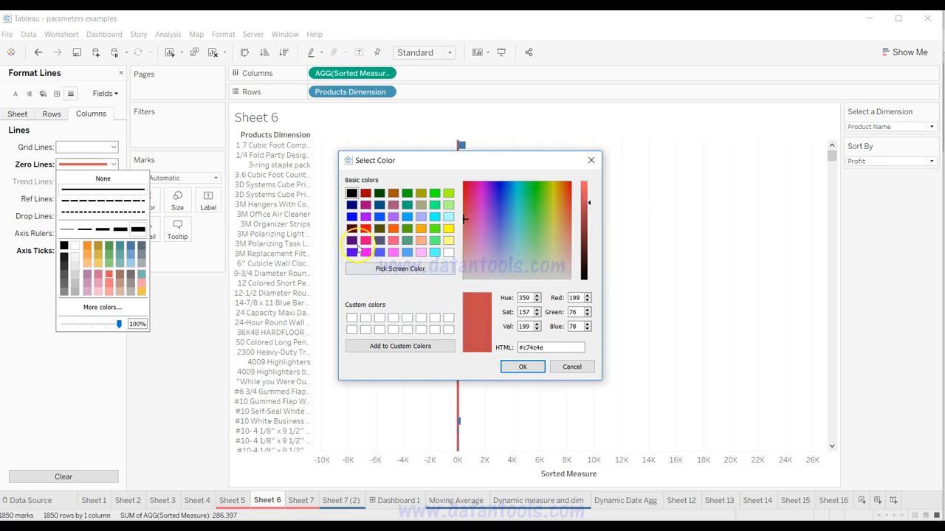
pyautogui.click(365, 229)
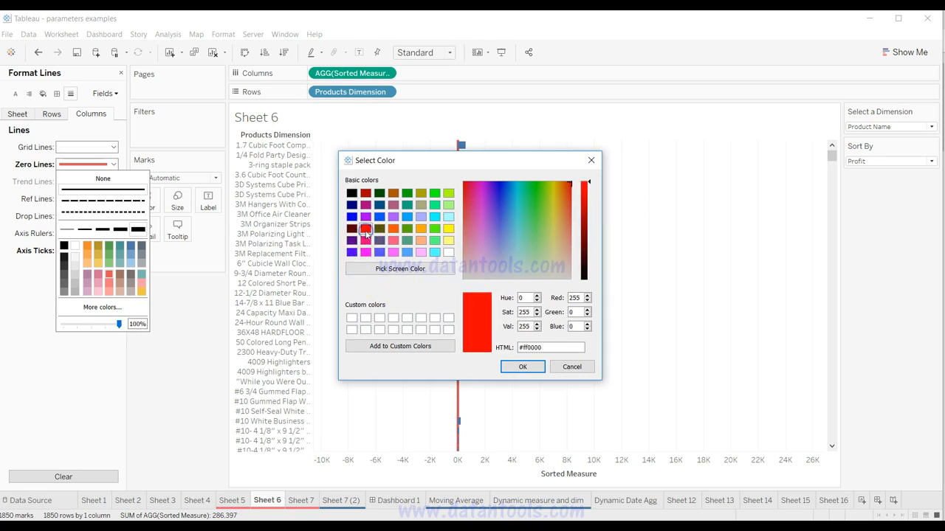
pyautogui.click(527, 367)
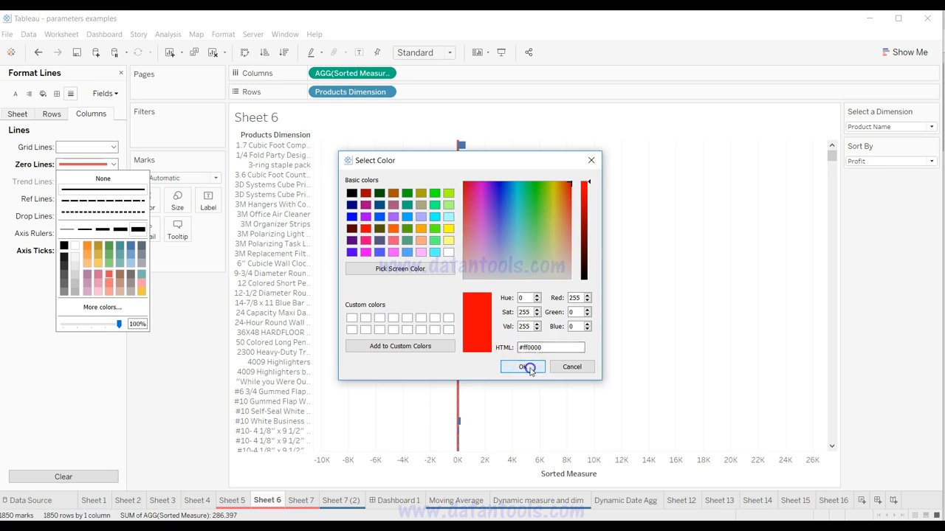
pyautogui.click(524, 309)
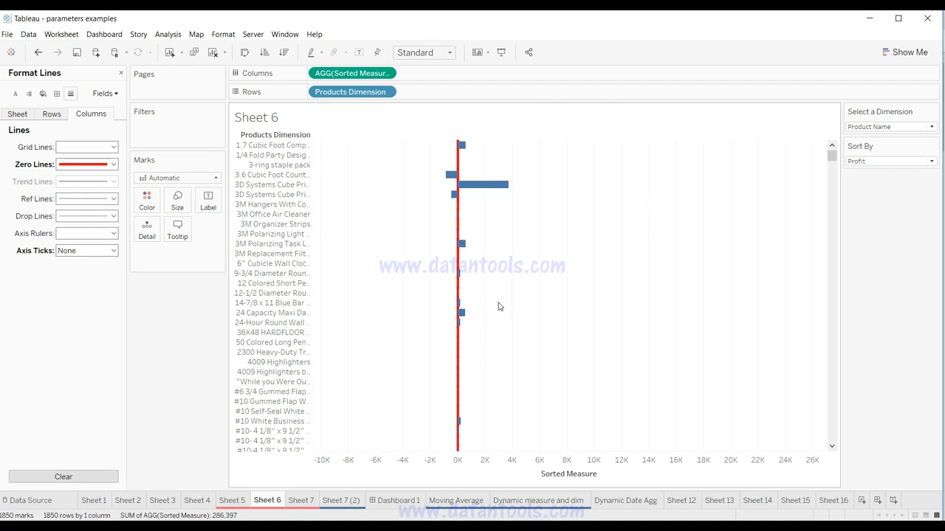
pyautogui.scroll(-15, 499, 306)
pyautogui.scroll(5, 499, 310)
pyautogui.scroll(10, 498, 312)
pyautogui.scroll(-5, 499, 311)
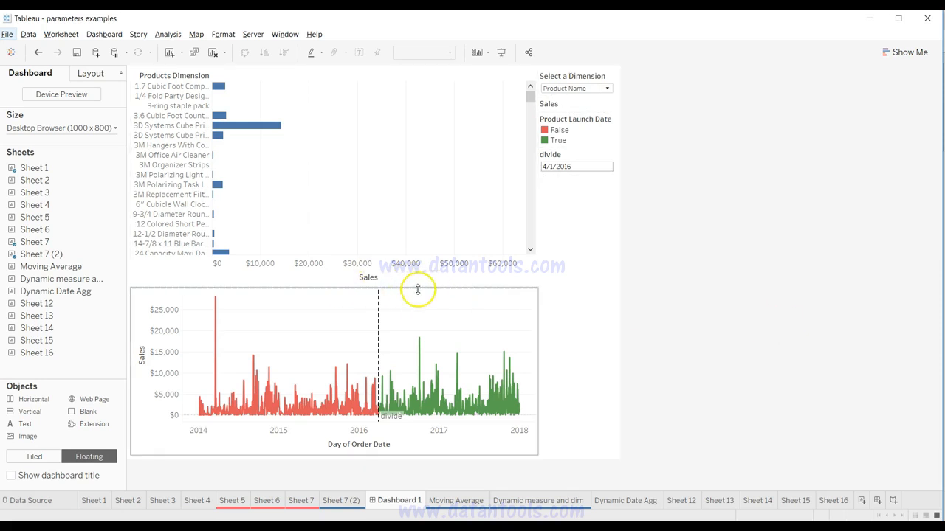
# Step: Add an empty floating text object to Dashboard 1 and shape it into a thin strip of about 818 by 4 between the two charts
pyautogui.moveTo(67, 253)
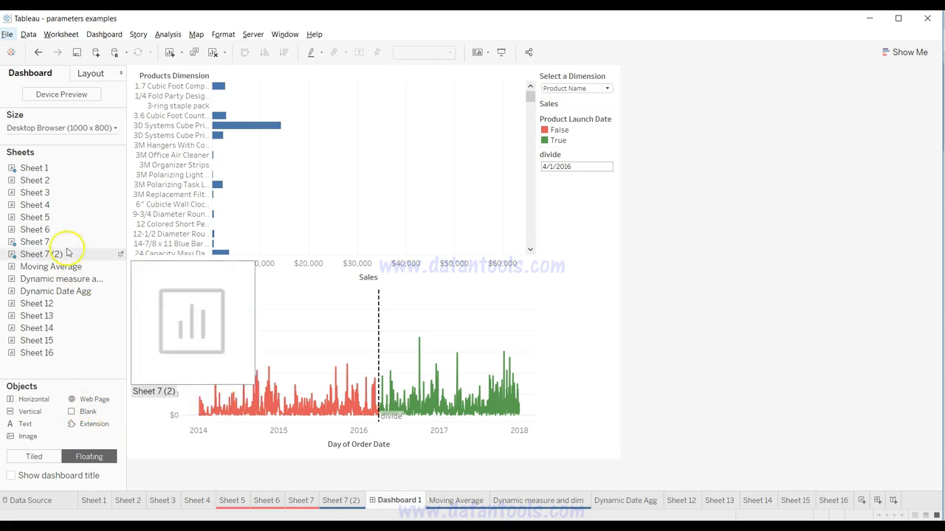
pyautogui.moveTo(60, 305)
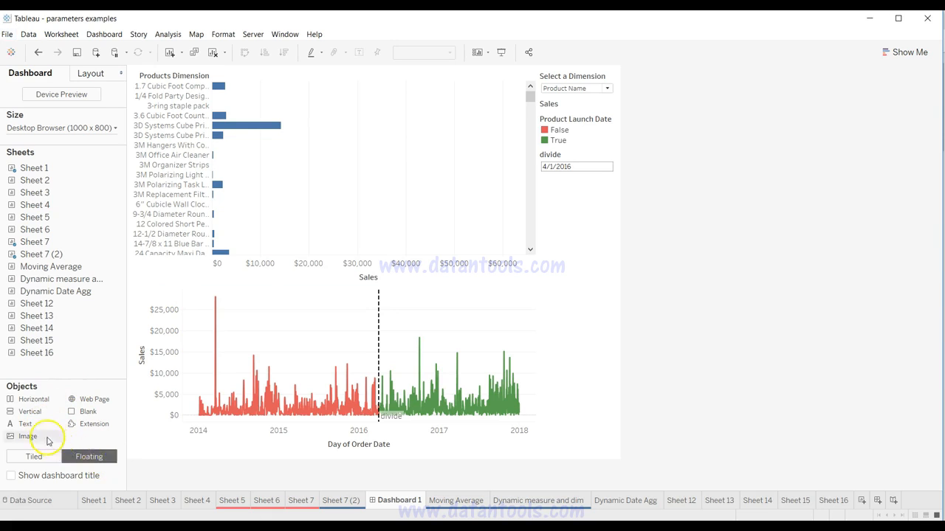
pyautogui.moveTo(79, 393); pyautogui.dragTo(138, 243)
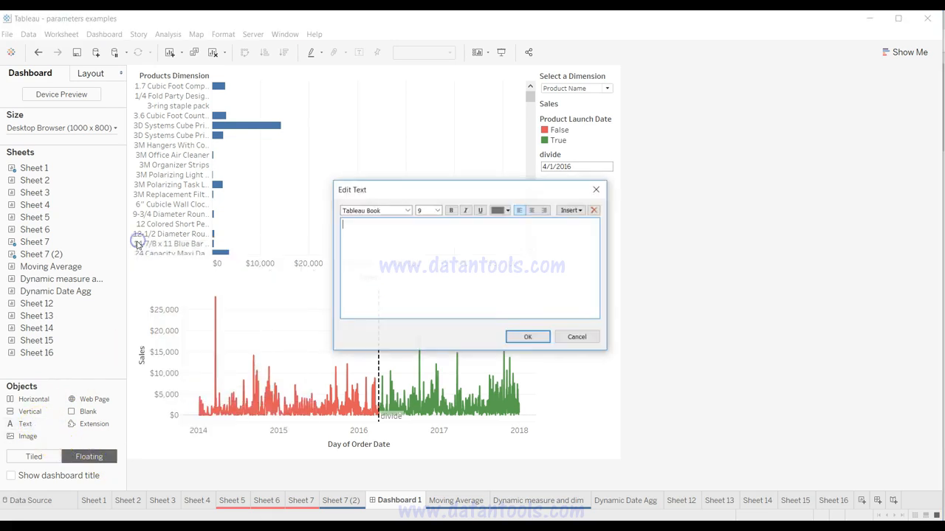
pyautogui.click(528, 337)
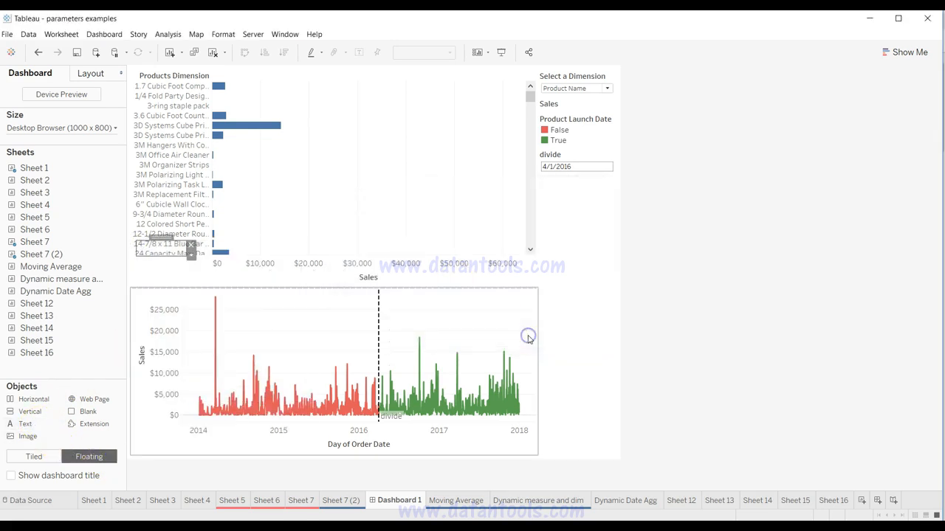
pyautogui.moveTo(169, 243); pyautogui.dragTo(540, 273)
pyautogui.moveTo(142, 272); pyautogui.dragTo(135, 279)
pyautogui.click(140, 271)
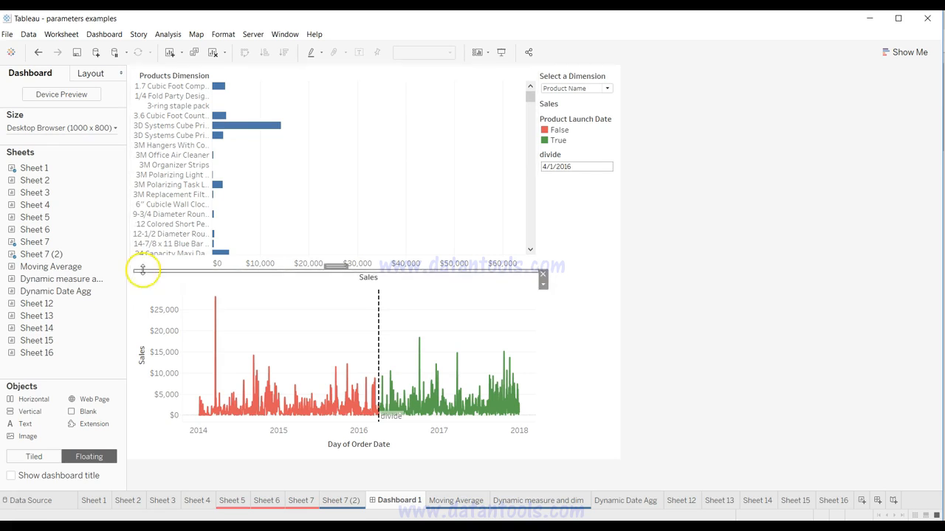
# Step: Give the floating text strip a red background and reduce its height to 2
pyautogui.click(93, 71)
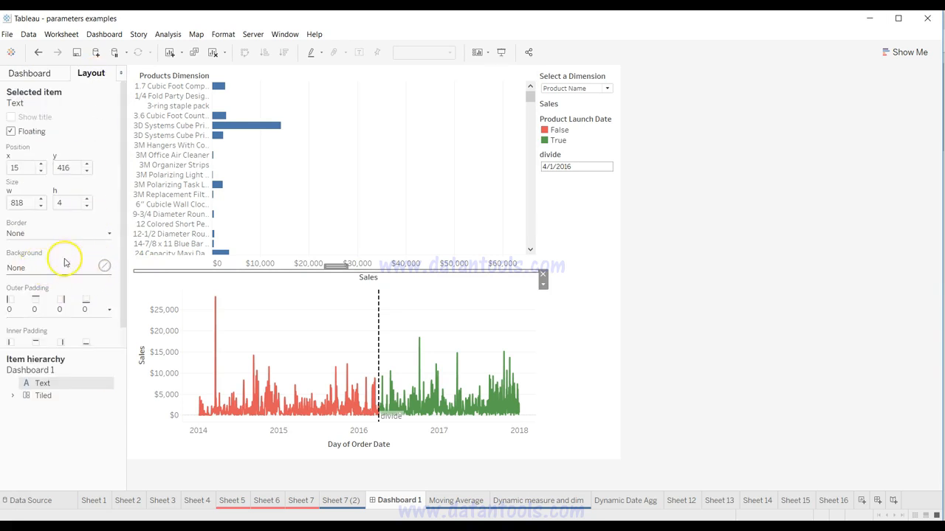
pyautogui.click(105, 266)
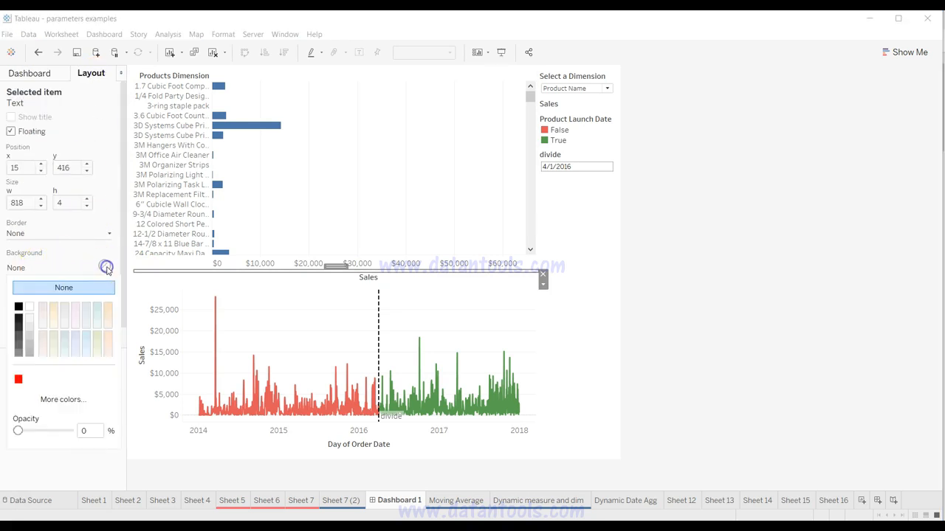
pyautogui.click(19, 380)
pyautogui.click(47, 285)
pyautogui.click(69, 203)
pyautogui.click(87, 207)
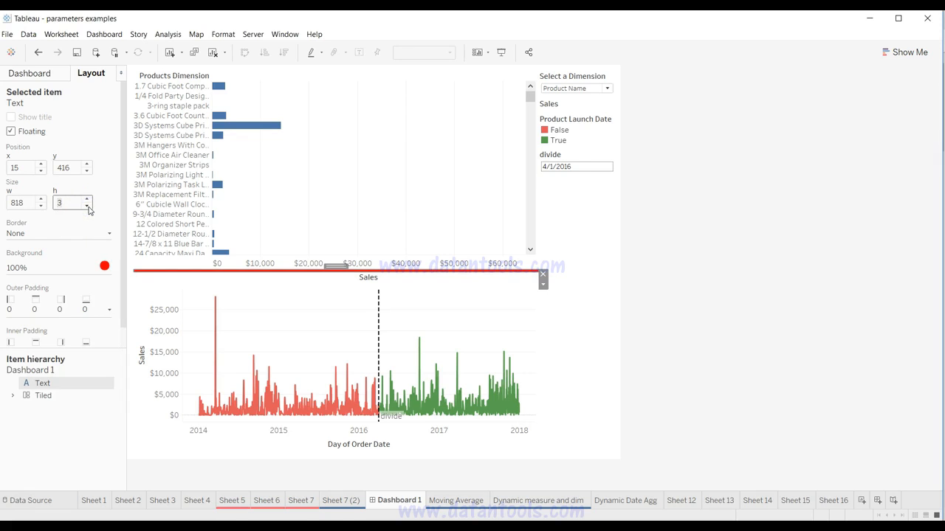
pyautogui.click(87, 207)
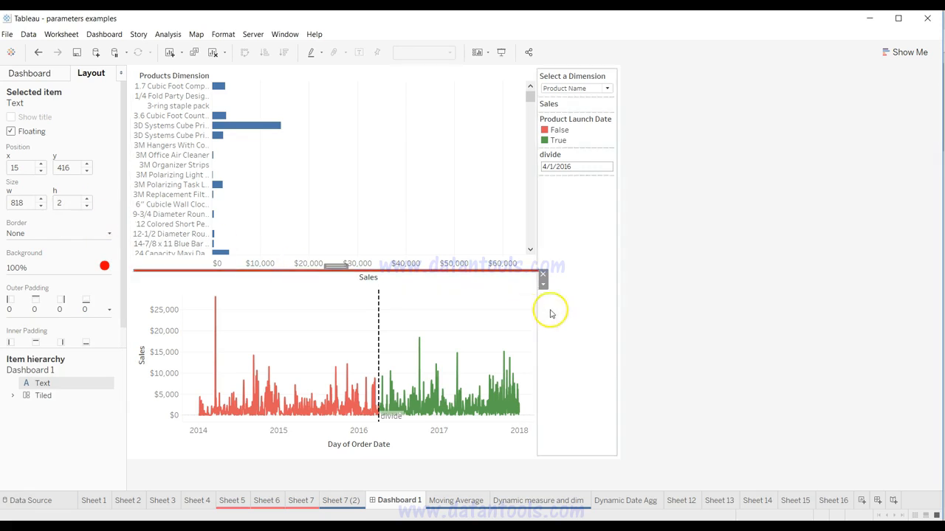
pyautogui.click(619, 313)
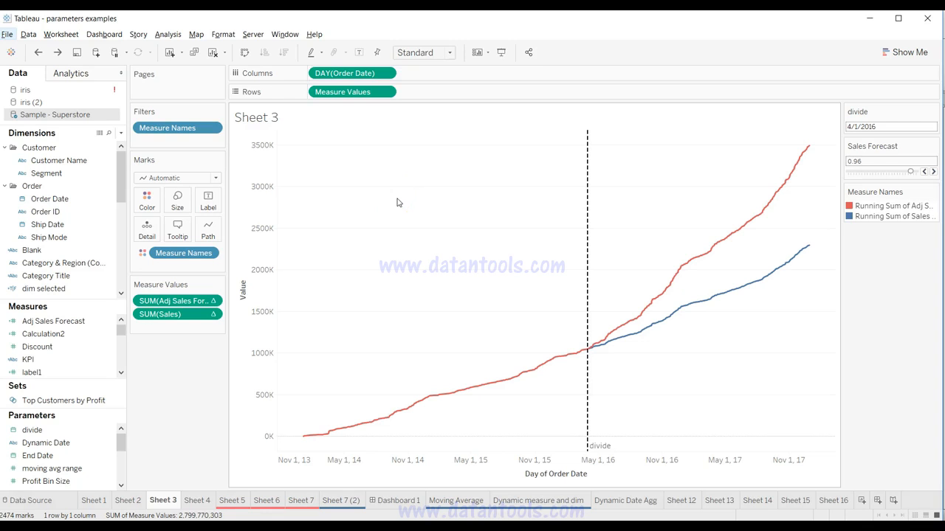
# Step: Clear the title of the Measure Values axis on the Sheet 3 chart and close the axis settings
pyautogui.click(313, 343)
pyautogui.click(244, 289)
pyautogui.click(259, 294)
pyautogui.click(529, 474)
pyautogui.click(264, 317)
pyautogui.rightClick(244, 294)
pyautogui.click(259, 295)
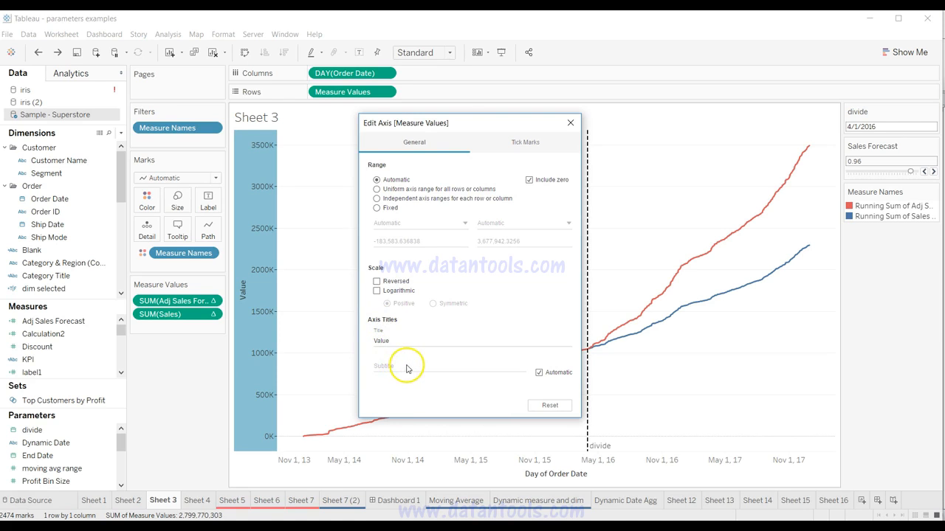
pyautogui.click(429, 337)
pyautogui.moveTo(429, 337); pyautogui.dragTo(356, 336)
pyautogui.press('BackSpace')
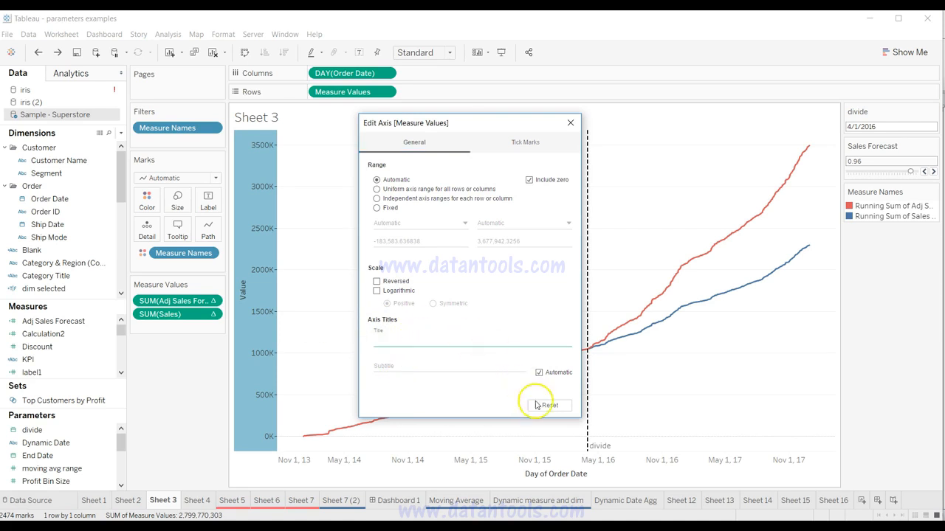
pyautogui.click(570, 123)
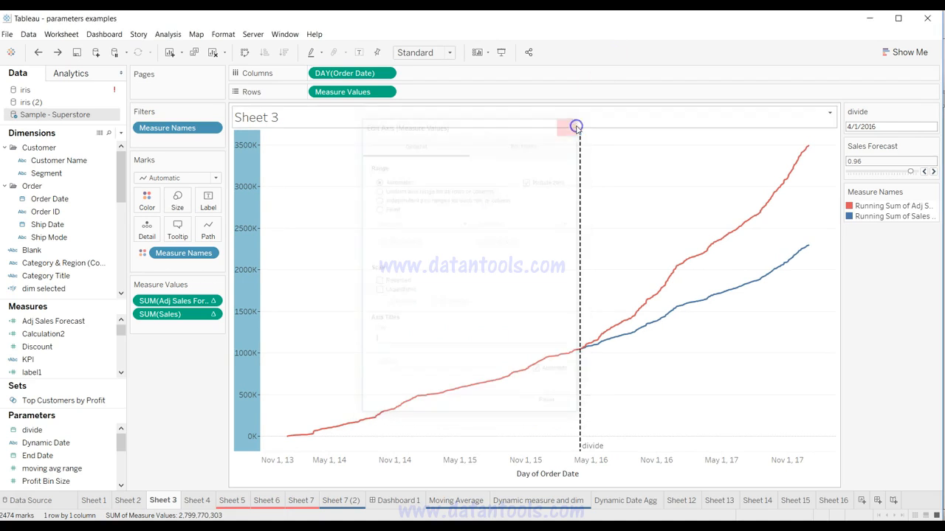
# Step: Add the ad hoc text field "Values" to Rows on Sheet 3, ahead of Measure Values, as a horizontal axis label
pyautogui.doubleClick(476, 92)
pyautogui.write('"Values"')
pyautogui.press('Return')
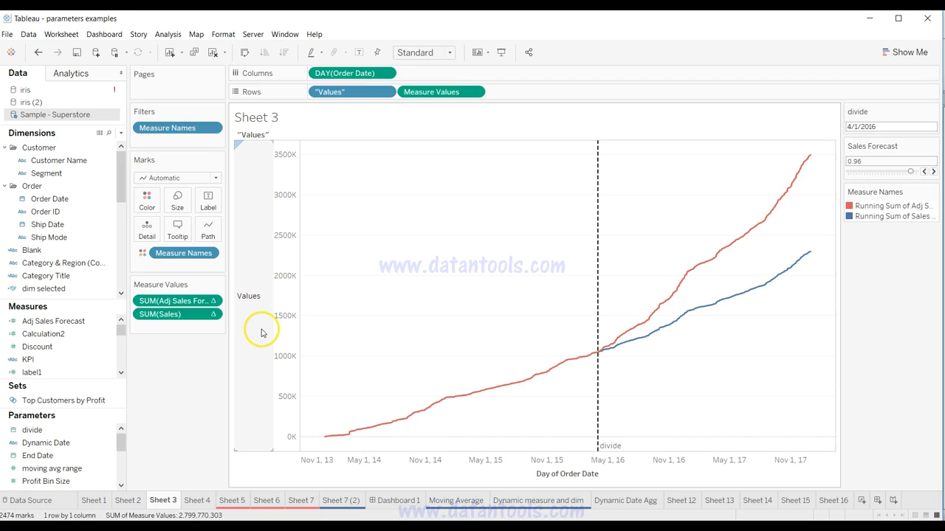
# Step: Return to Dashboard 1 and examine its charts, parameter controls and the previews of its available sheets
pyautogui.click(398, 501)
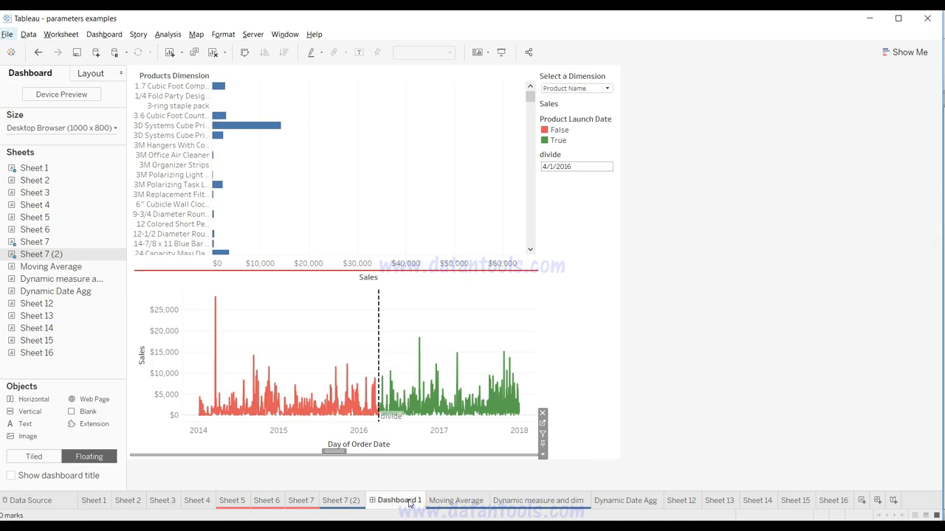
pyautogui.moveTo(443, 391)
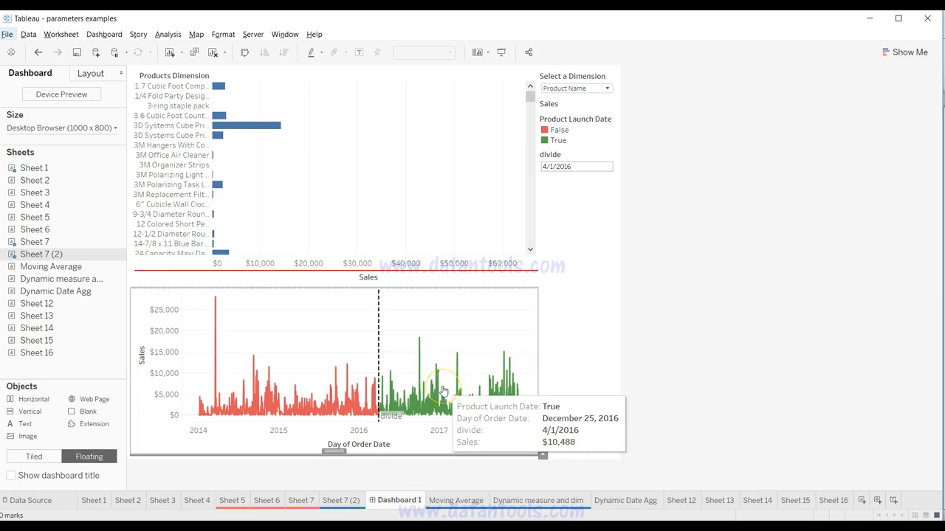
pyautogui.click(341, 333)
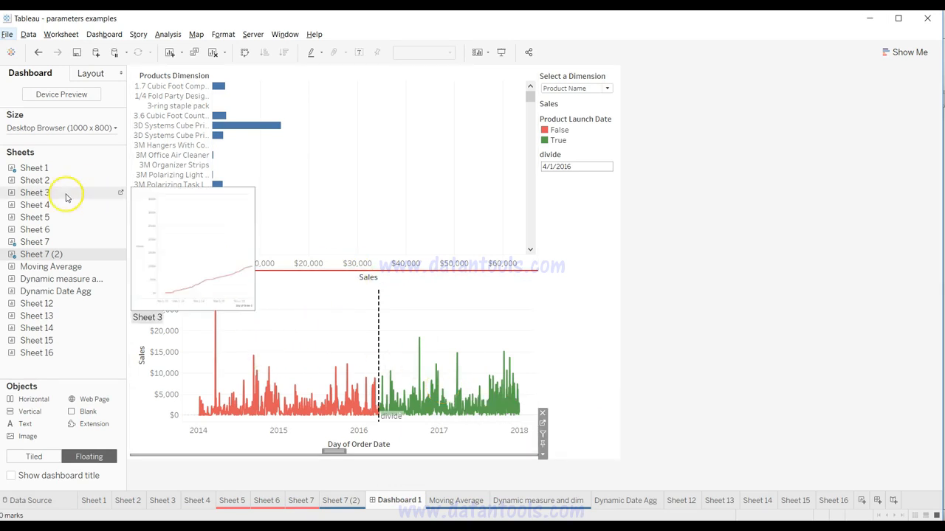
pyautogui.moveTo(53, 262)
pyautogui.moveTo(47, 258); pyautogui.dragTo(248, 136)
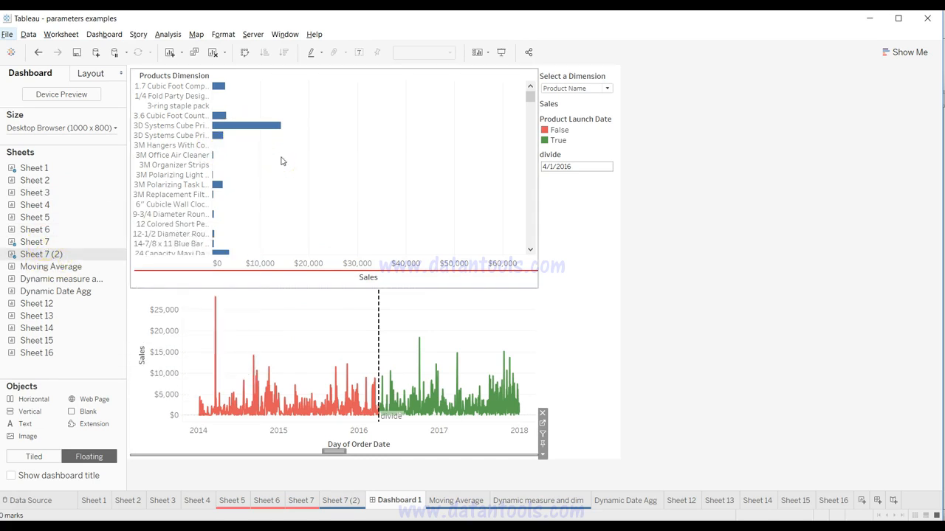
pyautogui.click(565, 212)
pyautogui.click(578, 94)
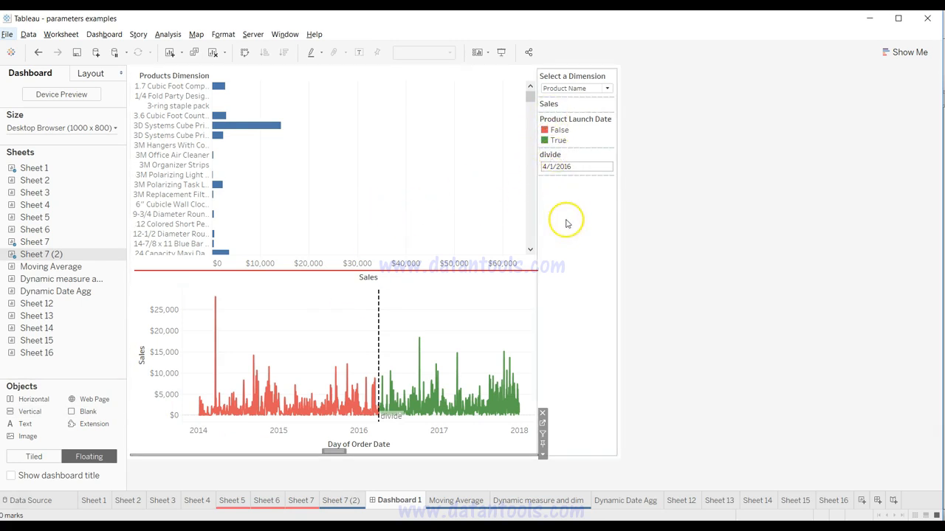
pyautogui.click(877, 501)
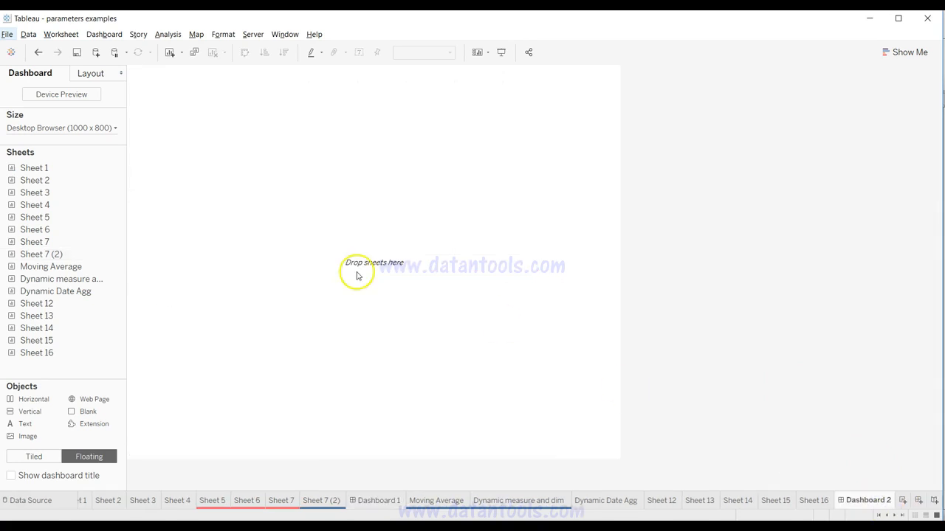
pyautogui.moveTo(85, 167)
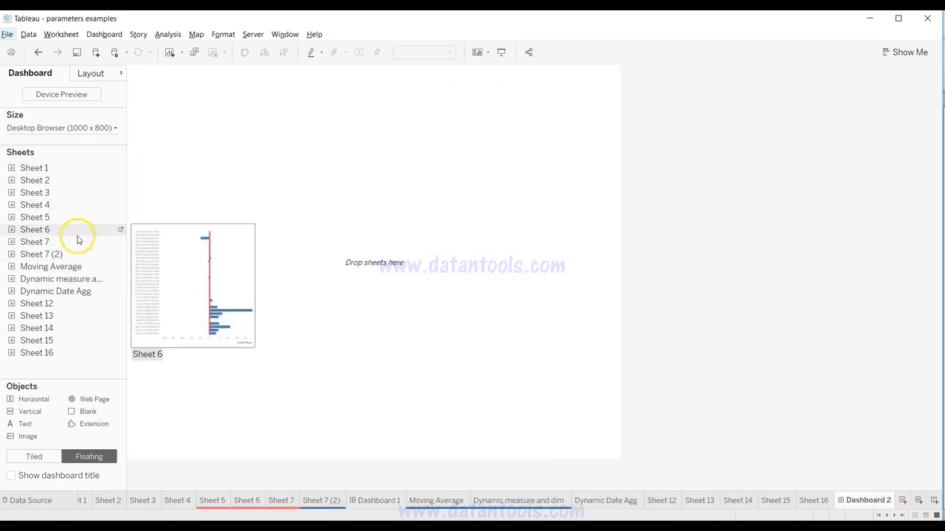
pyautogui.moveTo(78, 246); pyautogui.dragTo(274, 184)
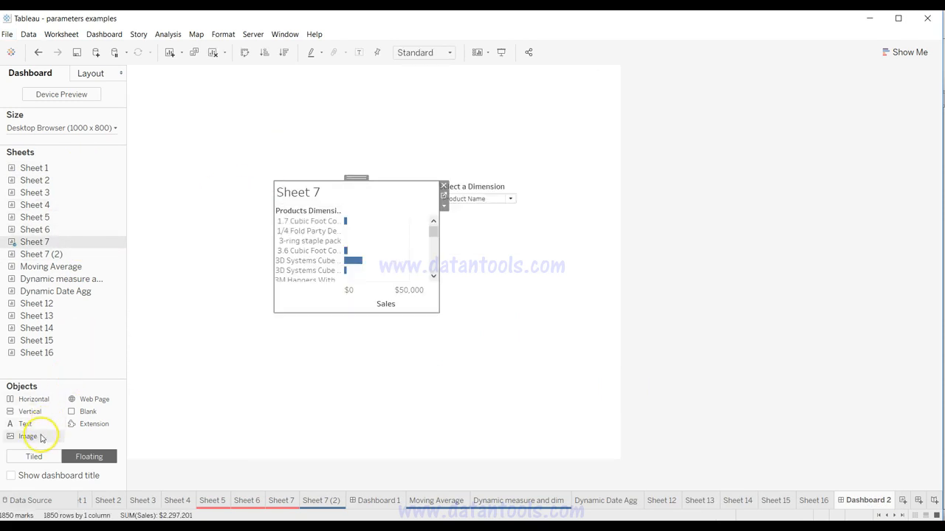
pyautogui.click(489, 188)
pyautogui.moveTo(479, 179); pyautogui.dragTo(572, 86)
pyautogui.click(369, 208)
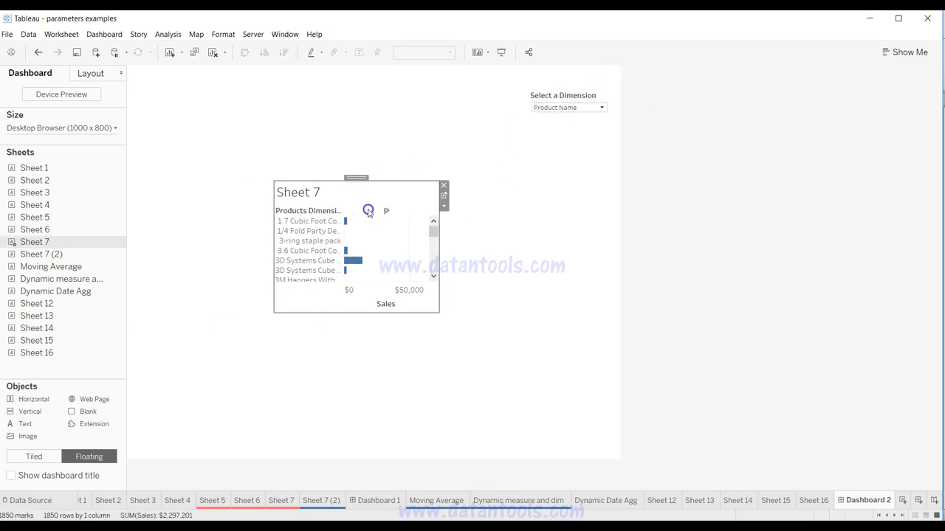
pyautogui.moveTo(358, 179); pyautogui.dragTo(349, 84)
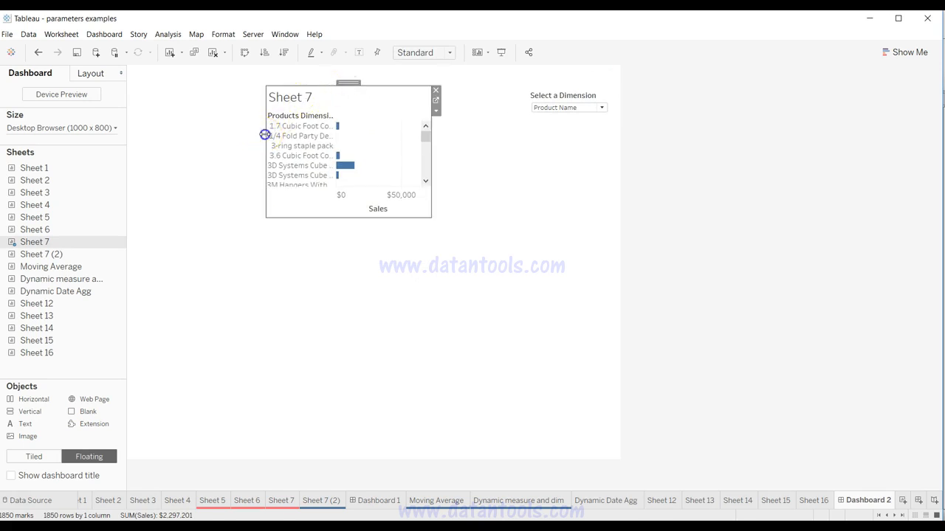
pyautogui.moveTo(266, 132); pyautogui.dragTo(147, 131)
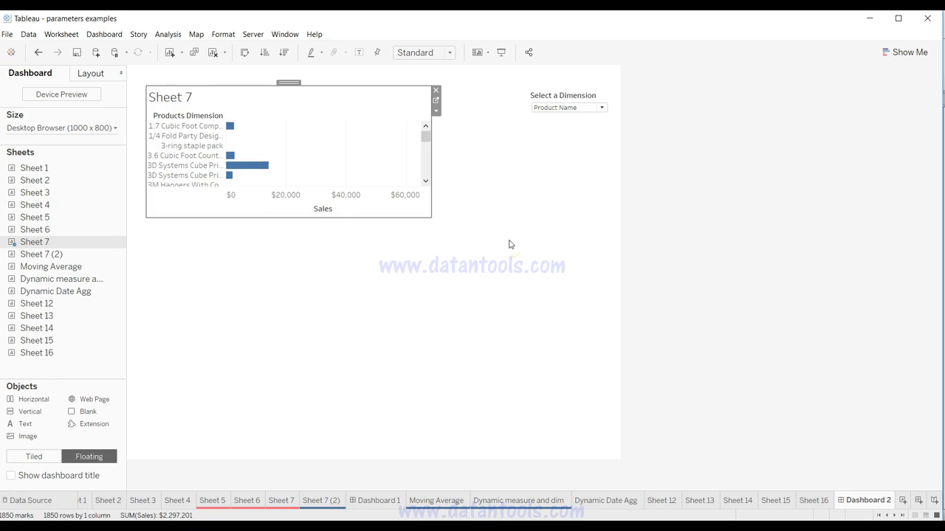
pyautogui.rightClick(861, 501)
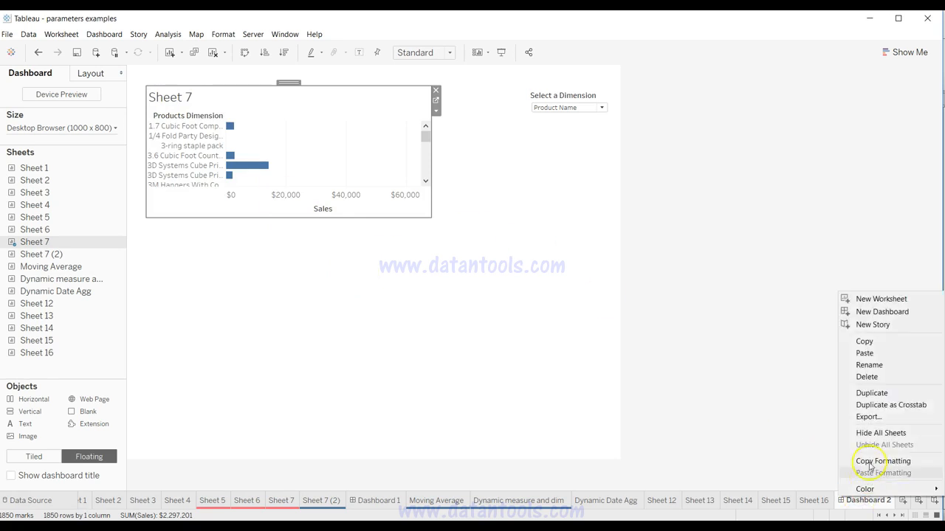
pyautogui.click(869, 377)
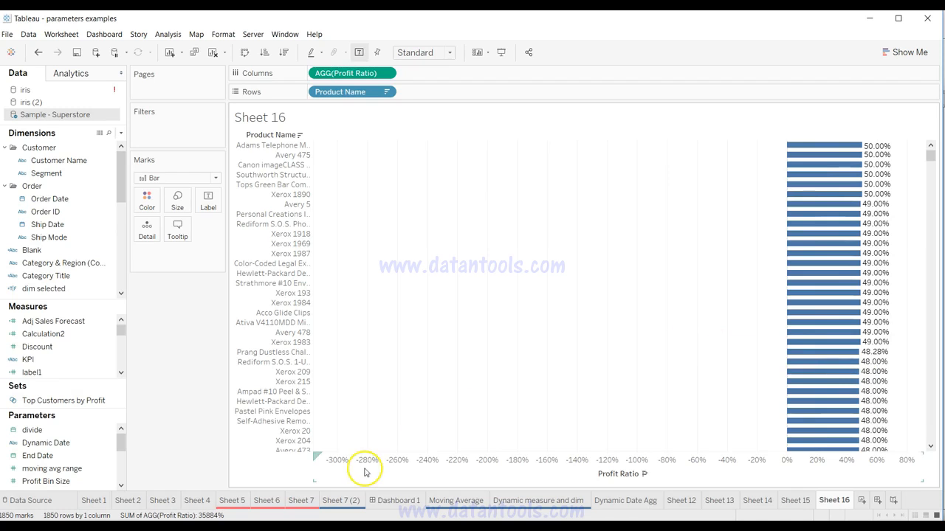
# Step: Duplicate Dashboard 1
pyautogui.click(395, 501)
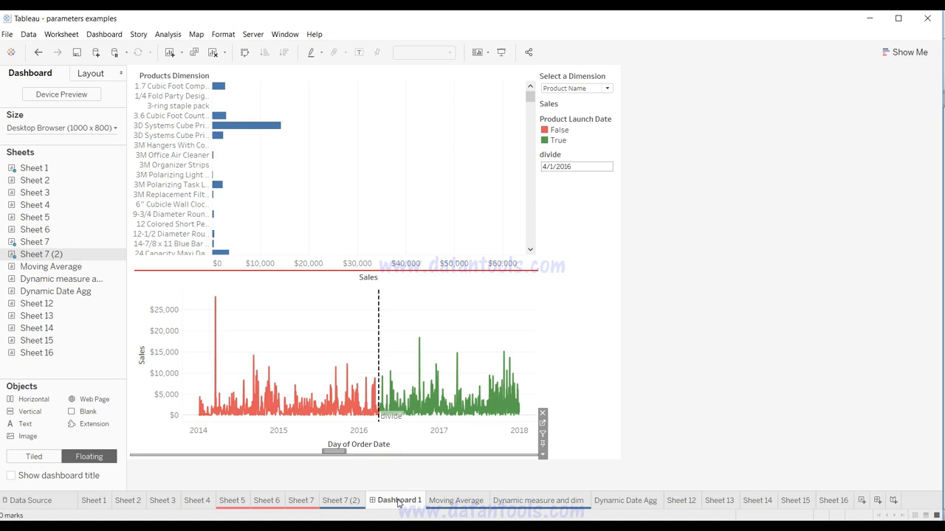
pyautogui.rightClick(397, 502)
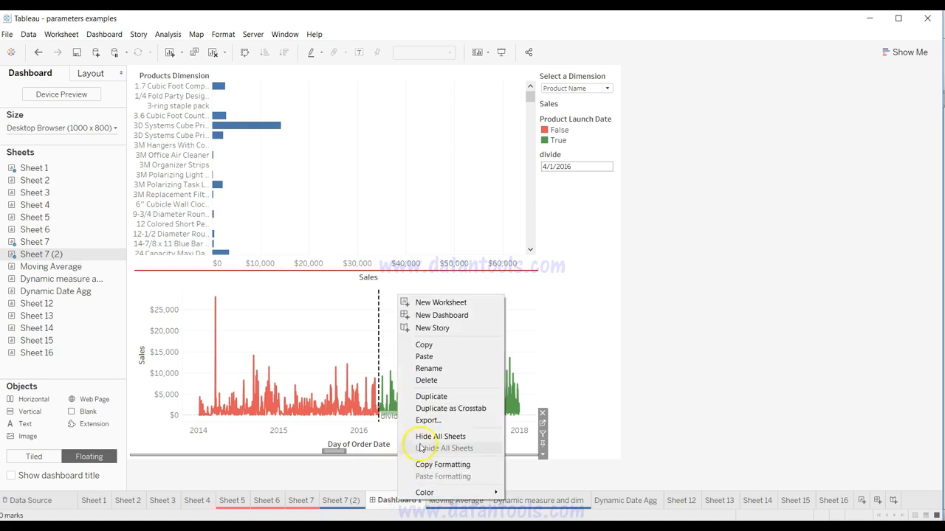
pyautogui.click(430, 398)
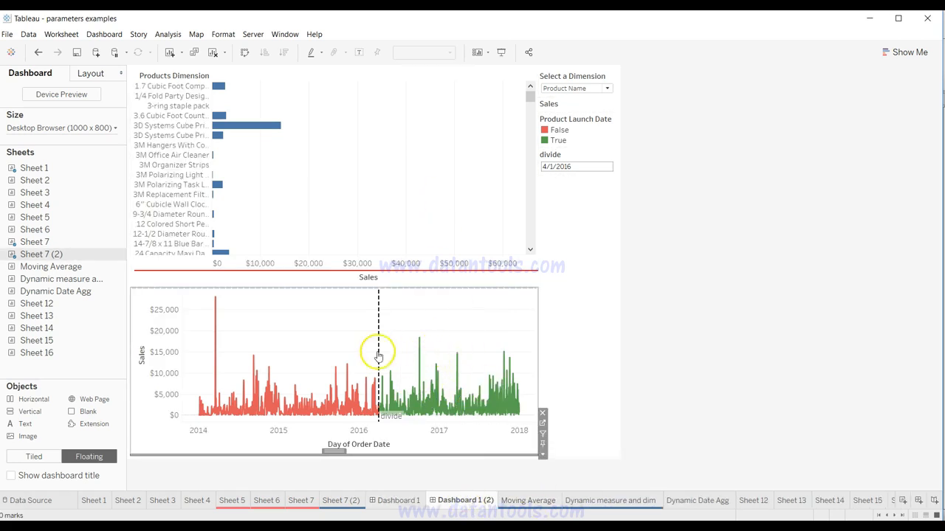
# Step: Remove the lower Sales by order date line chart from the duplicated dashboard
pyautogui.click(430, 298)
pyautogui.rightClick(431, 299)
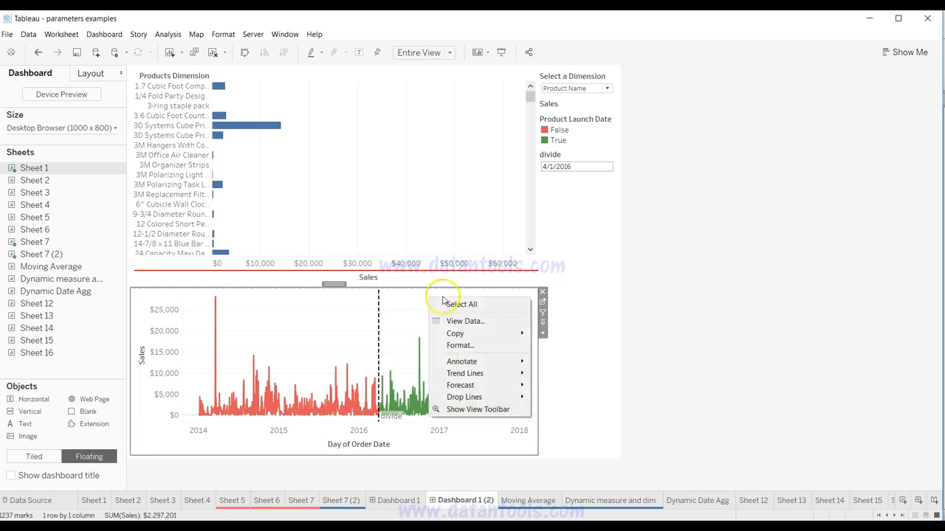
pyautogui.click(542, 293)
pyautogui.click(410, 361)
pyautogui.click(549, 319)
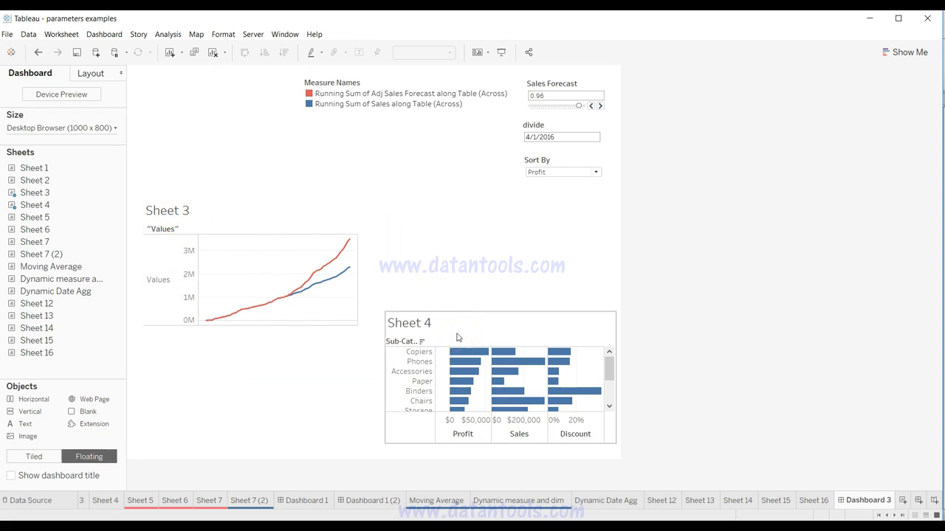
# Step: Align Sheet 4 horizontally with Sheet 3 on Dashboard 3 by setting Sheet 4's y position to 273
pyautogui.moveTo(319, 290)
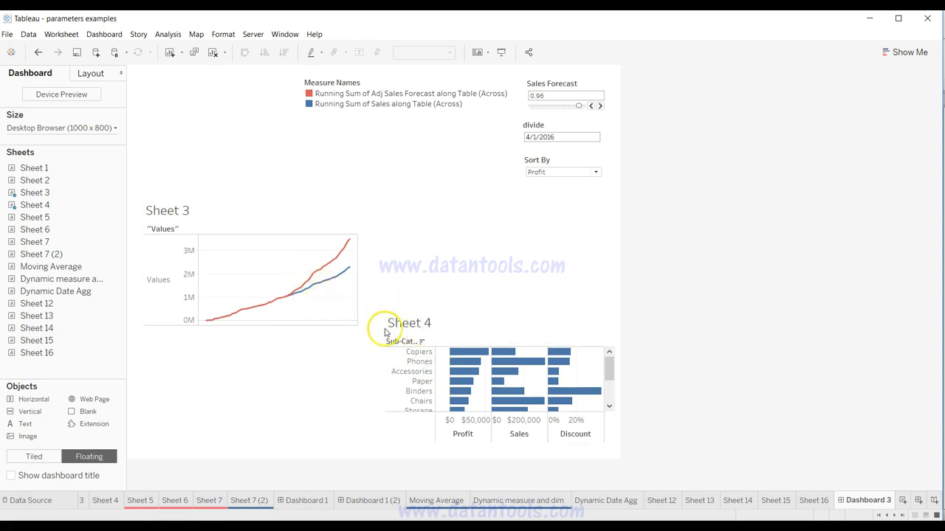
pyautogui.click(478, 318)
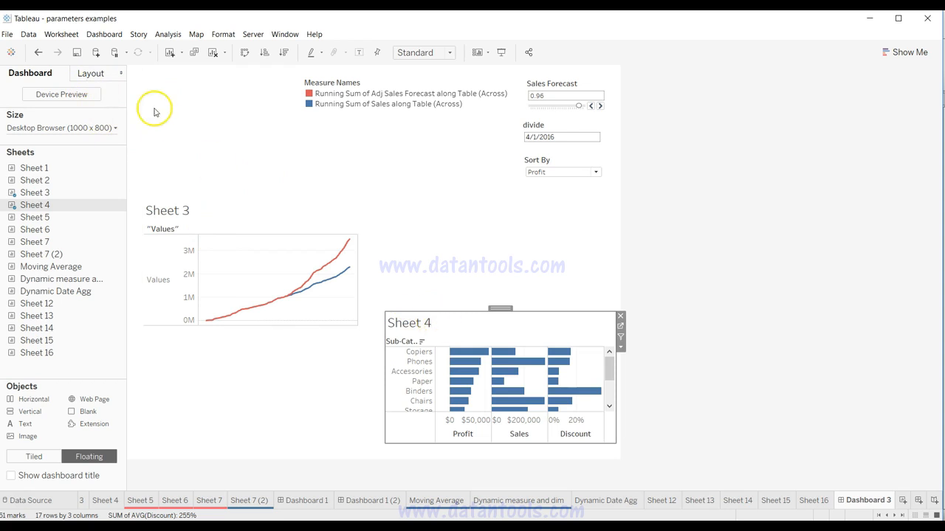
pyautogui.click(98, 73)
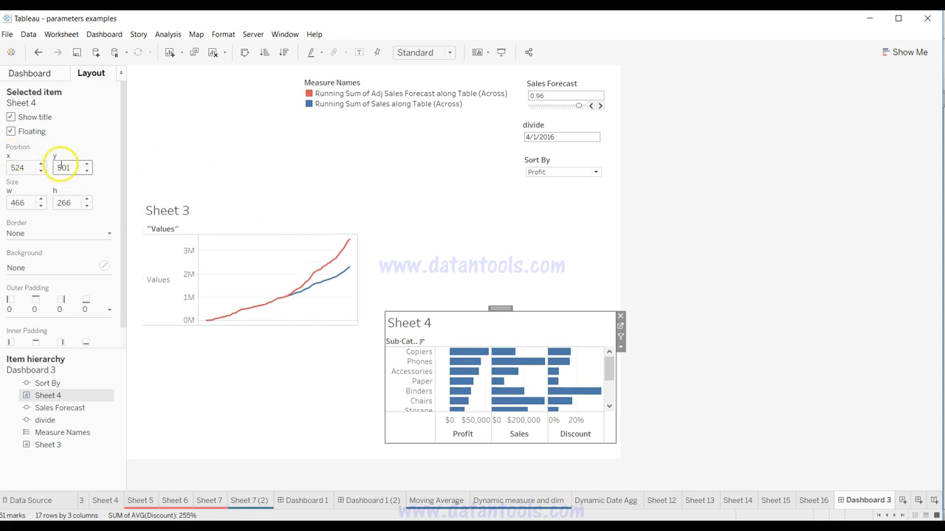
pyautogui.click(209, 212)
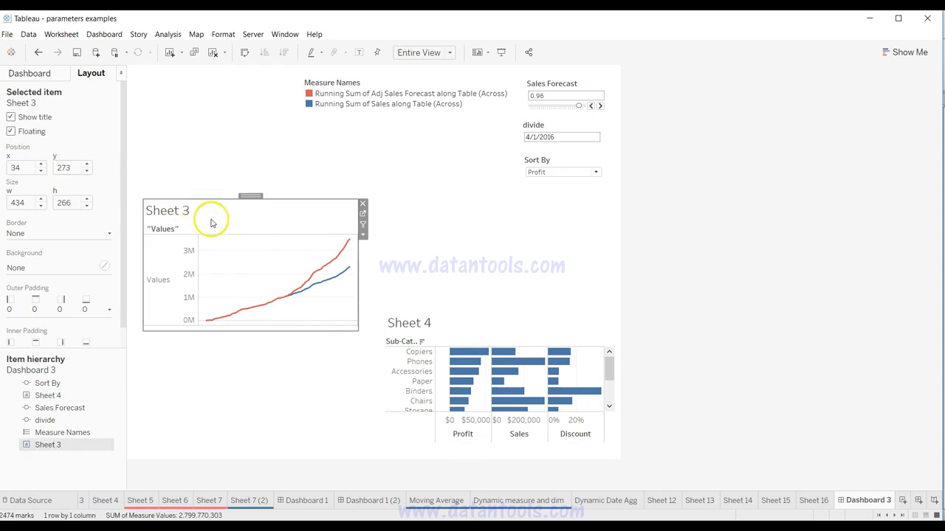
pyautogui.click(462, 333)
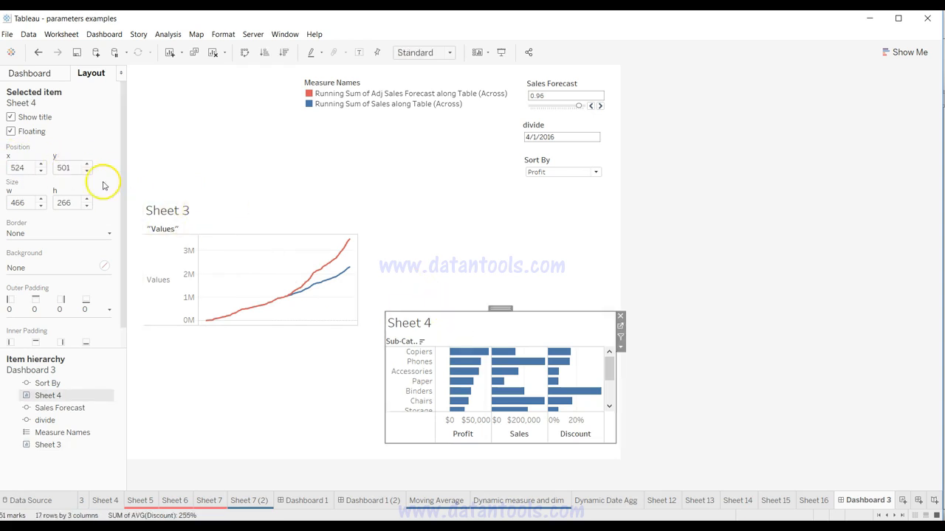
pyautogui.press('BackSpace')
pyautogui.press('BackSpace')
pyautogui.press('BackSpace')
pyautogui.write('273')
pyautogui.press('Return')
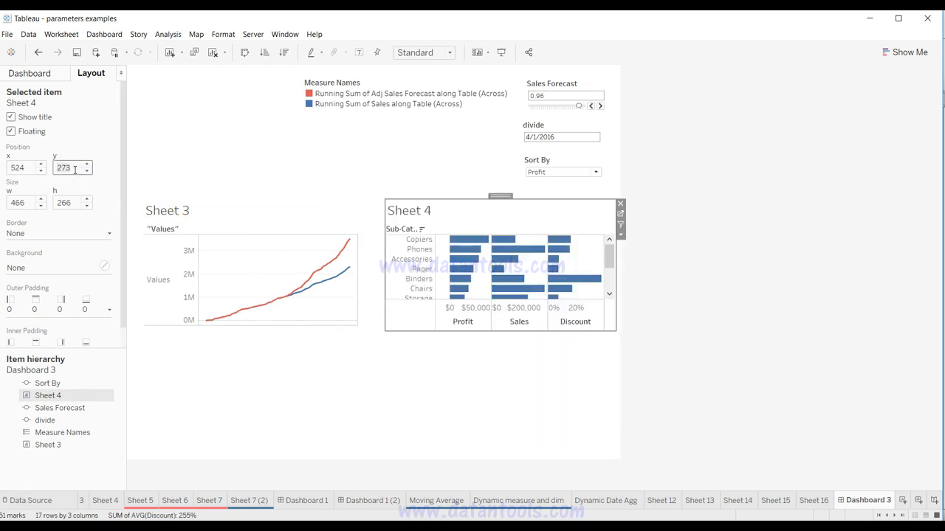
pyautogui.click(447, 389)
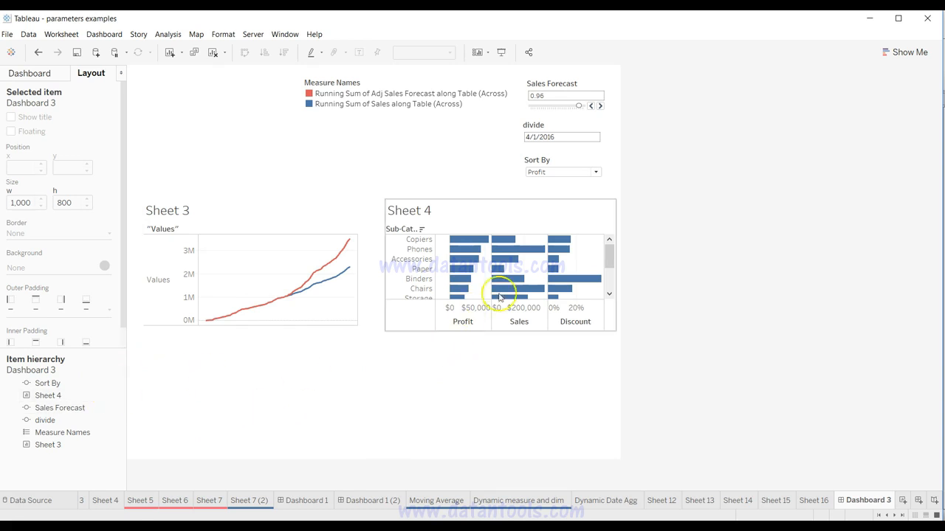
# Step: Set Sheet 4's x position to 1000 to place it beyond the dashboard's edge
pyautogui.click(518, 215)
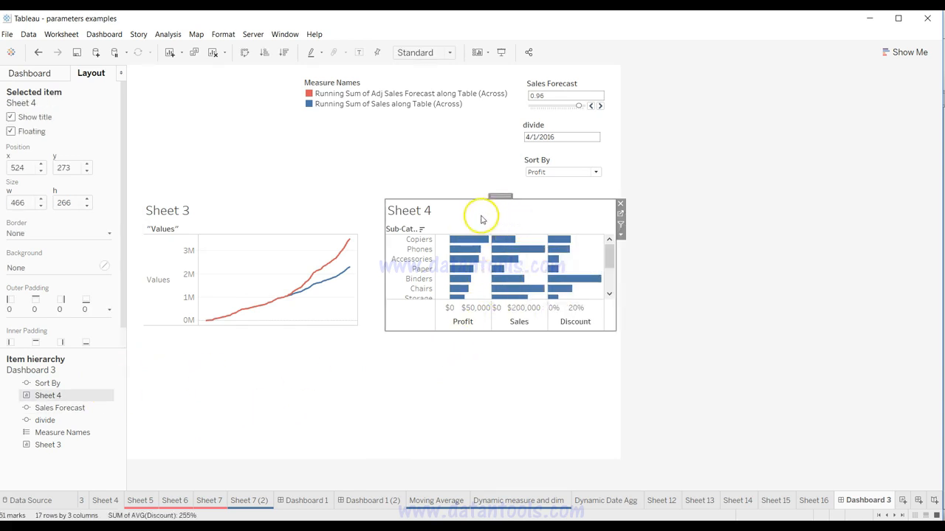
pyautogui.click(31, 169)
pyautogui.press('BackSpace')
pyautogui.press('BackSpace')
pyautogui.press('BackSpace')
pyautogui.write('1000')
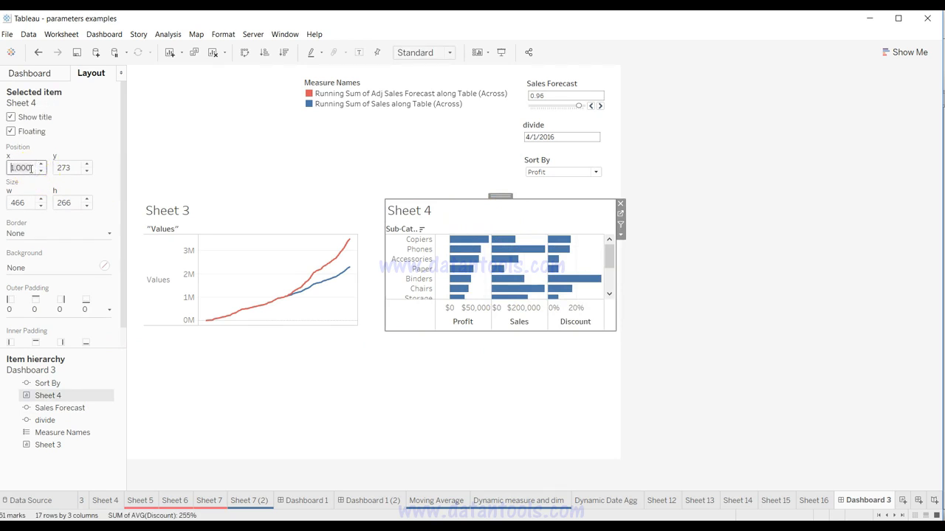
pyautogui.press('Return')
pyautogui.moveTo(786, 241)
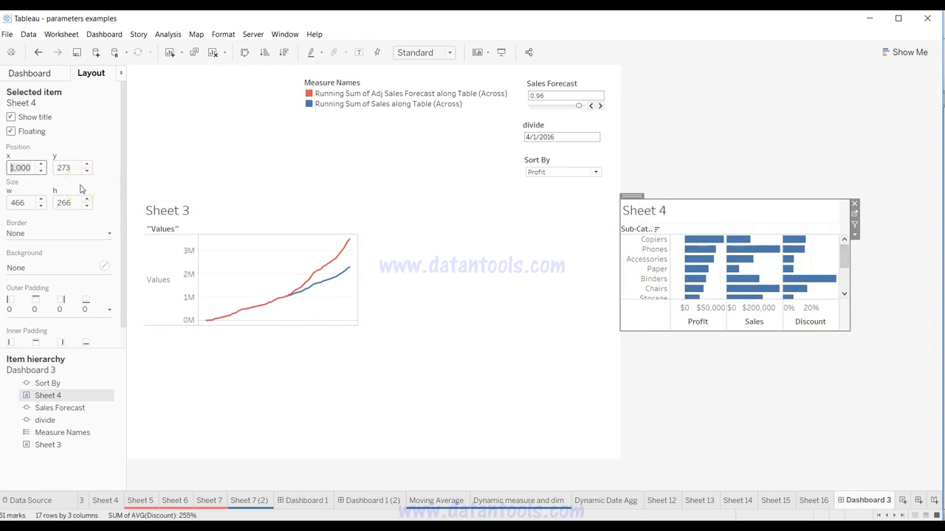
# Step: Set Sheet 4's x position to 523 and deselect it
pyautogui.write('523')
pyautogui.press('Return')
pyautogui.click(477, 414)
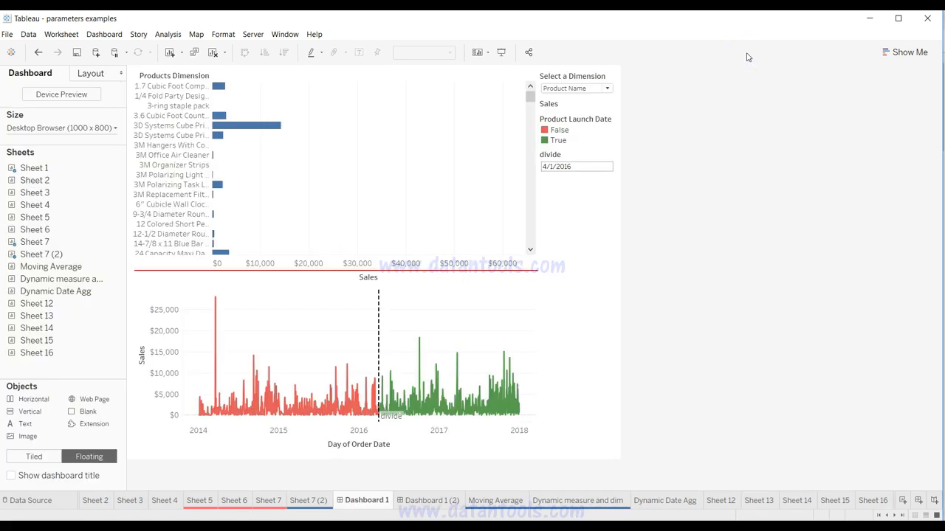
# Step: Set Dashboard 1's size to Automatic and preview the dashboard in presentation mode
pyautogui.click(467, 314)
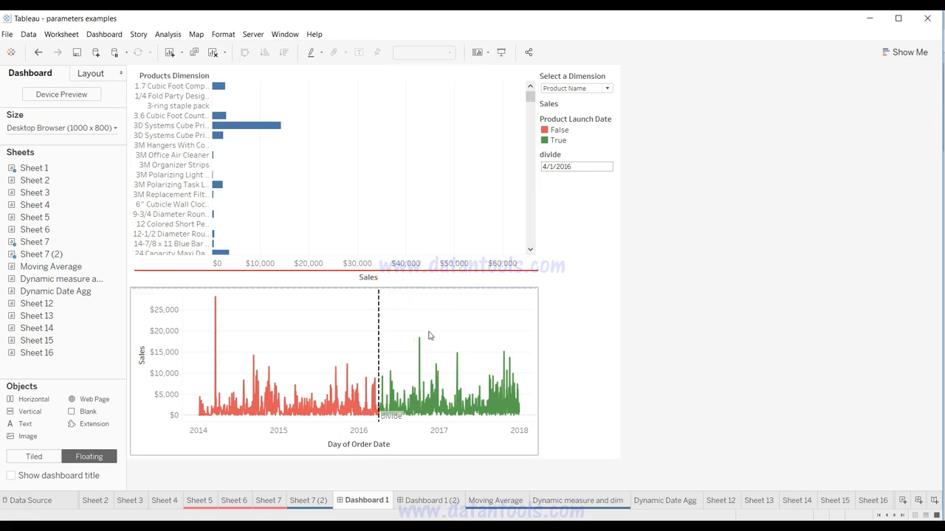
pyautogui.click(94, 129)
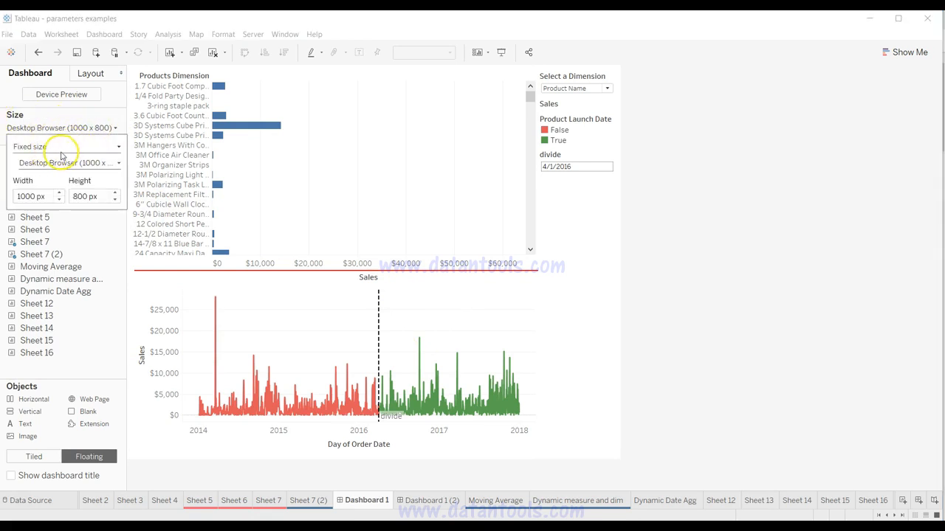
pyautogui.click(83, 147)
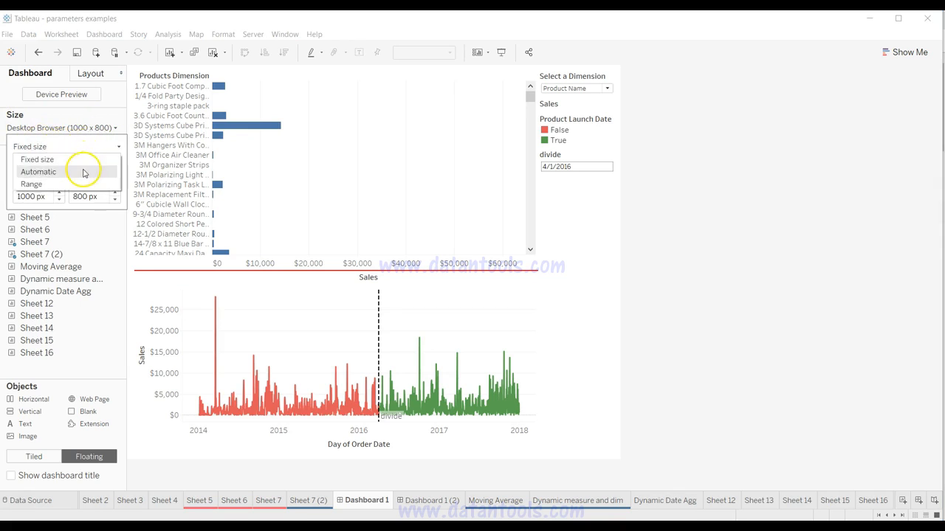
pyautogui.click(83, 172)
pyautogui.click(871, 353)
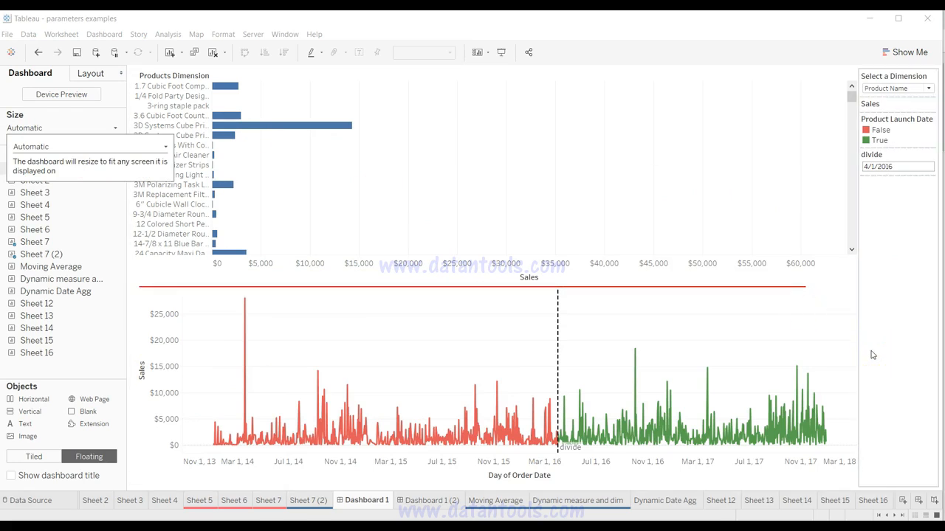
pyautogui.click(503, 53)
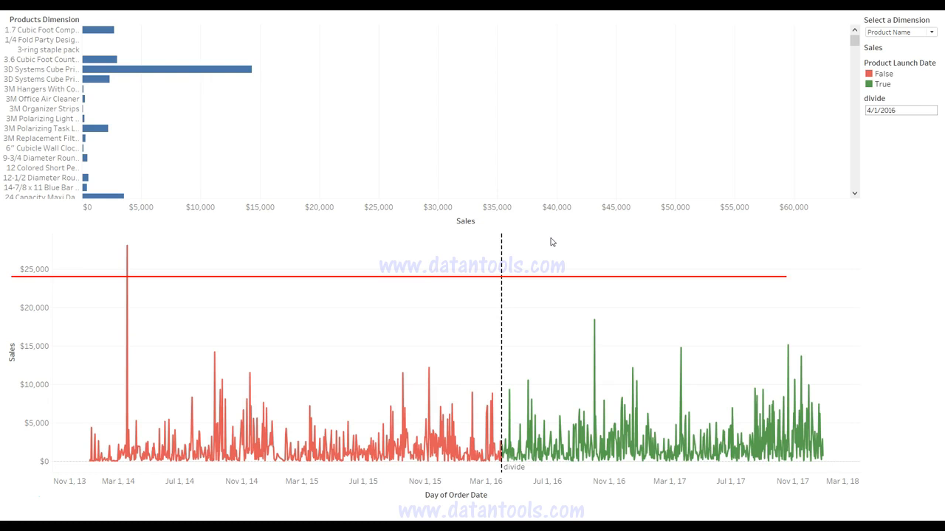
pyautogui.press('Escape')
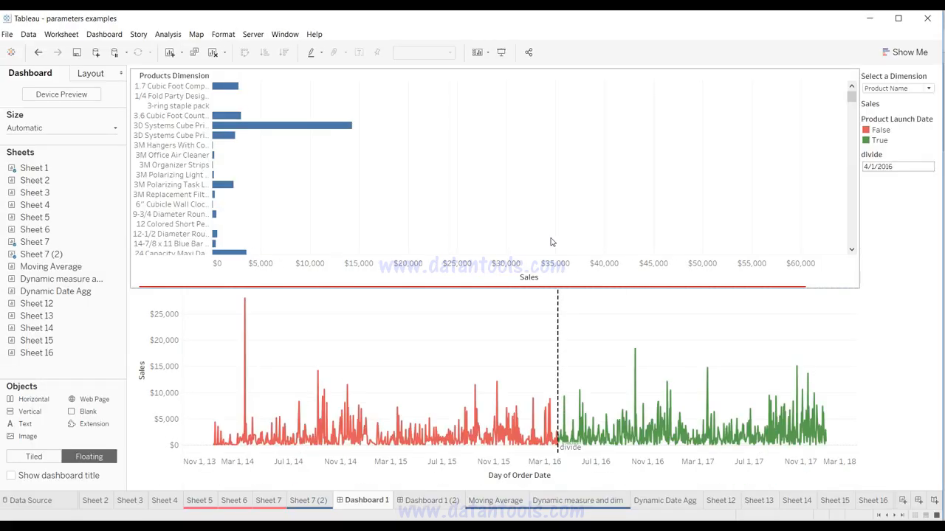
# Step: Switch Dashboard 1 to a fixed Custom size of 1651 x 863 px and review the alternative sizing options
pyautogui.click(186, 154)
pyautogui.click(93, 130)
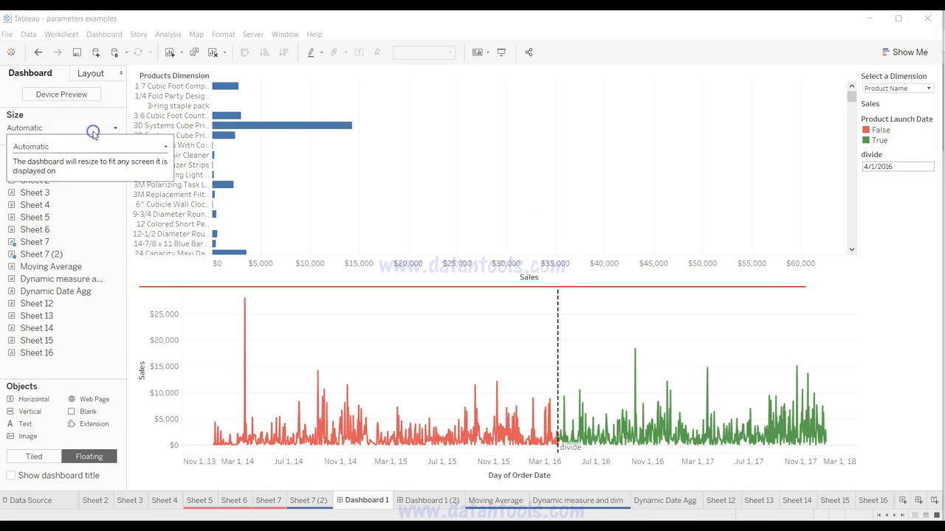
pyautogui.click(100, 149)
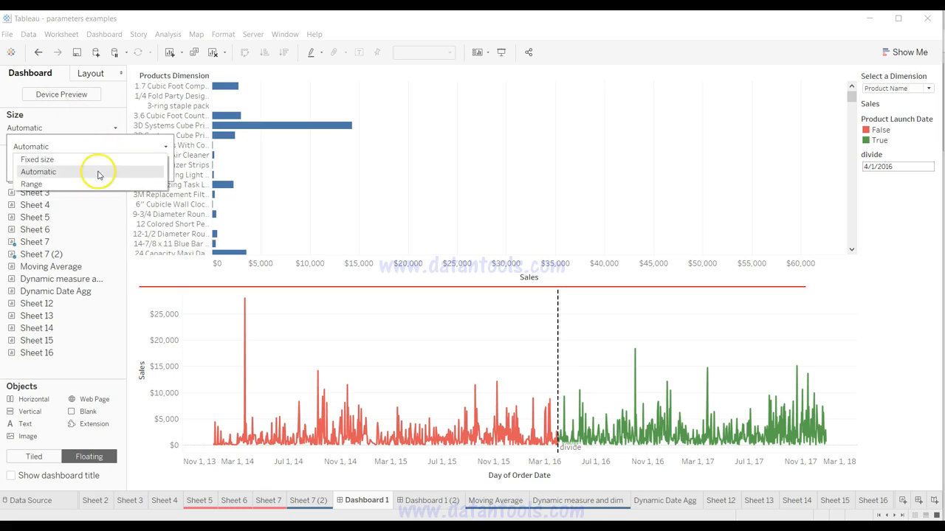
pyautogui.click(90, 159)
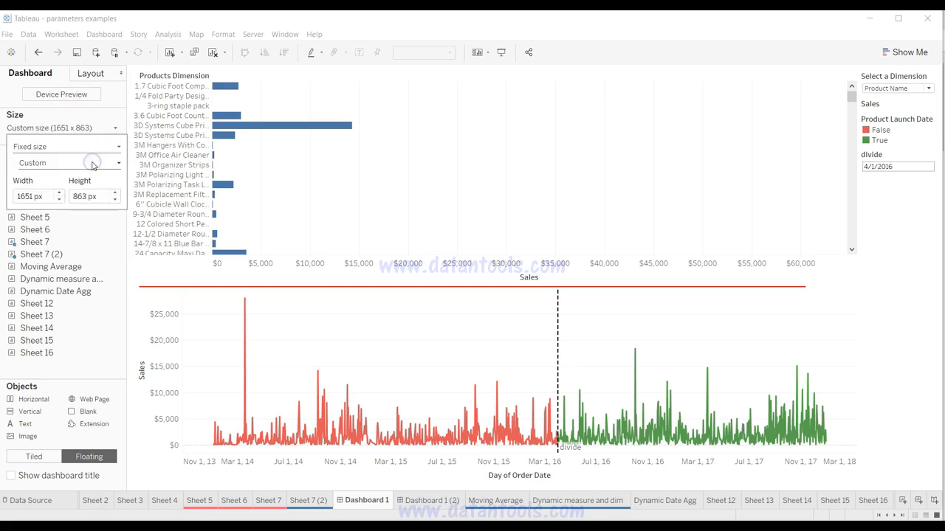
pyautogui.click(105, 151)
pyautogui.click(105, 152)
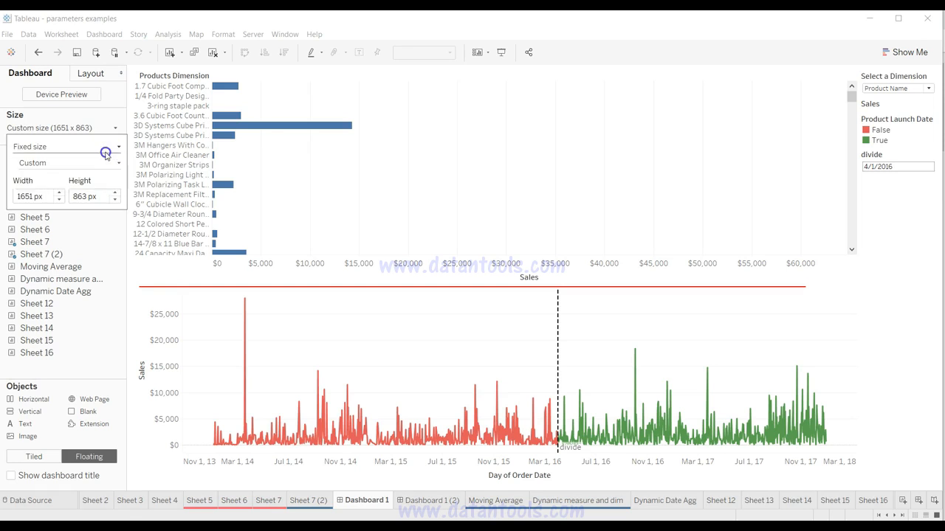
pyautogui.click(106, 167)
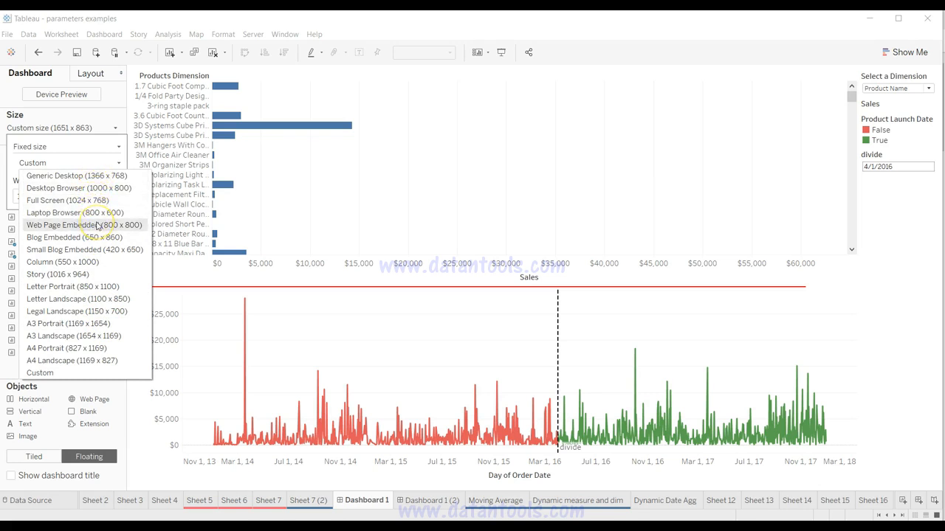
pyautogui.click(84, 373)
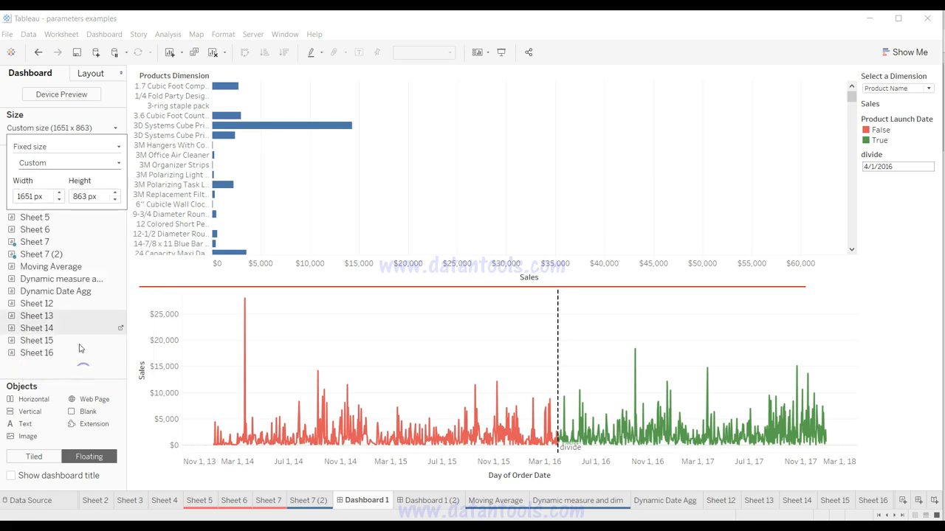
pyautogui.click(87, 197)
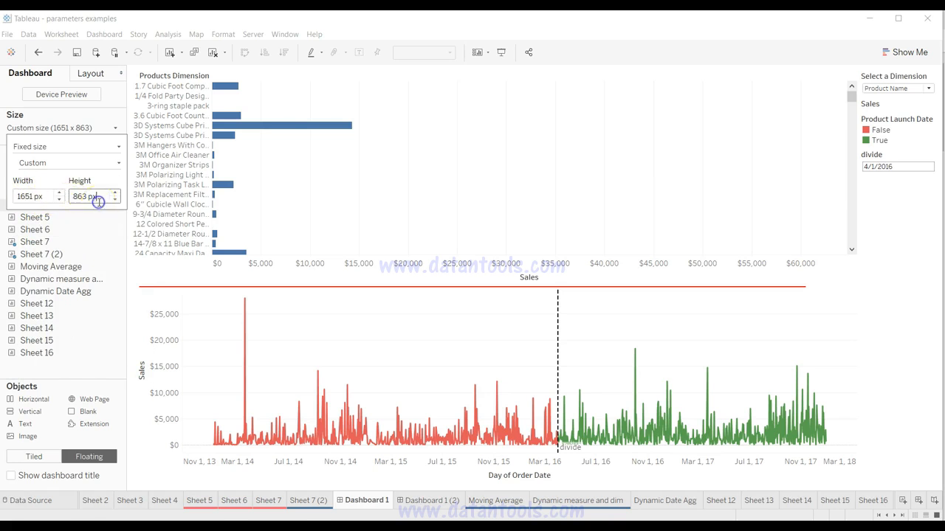
pyautogui.click(117, 148)
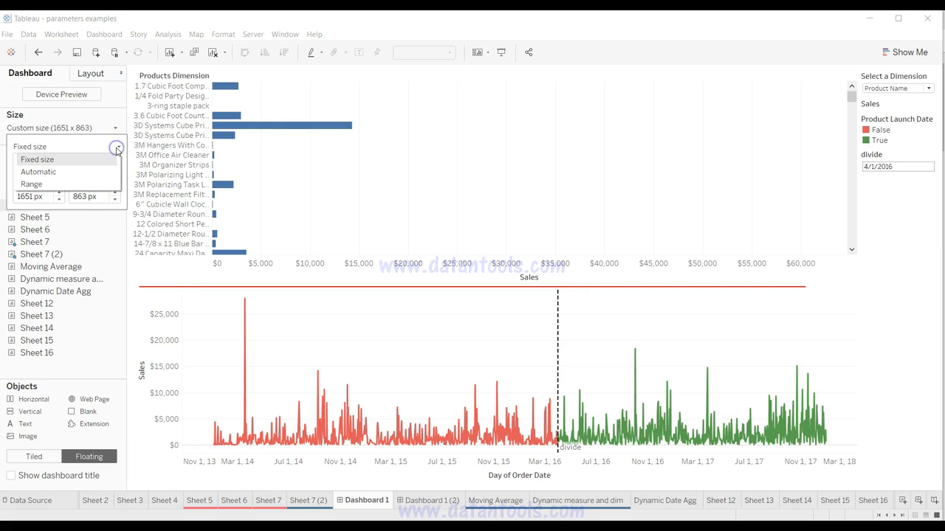
pyautogui.click(106, 185)
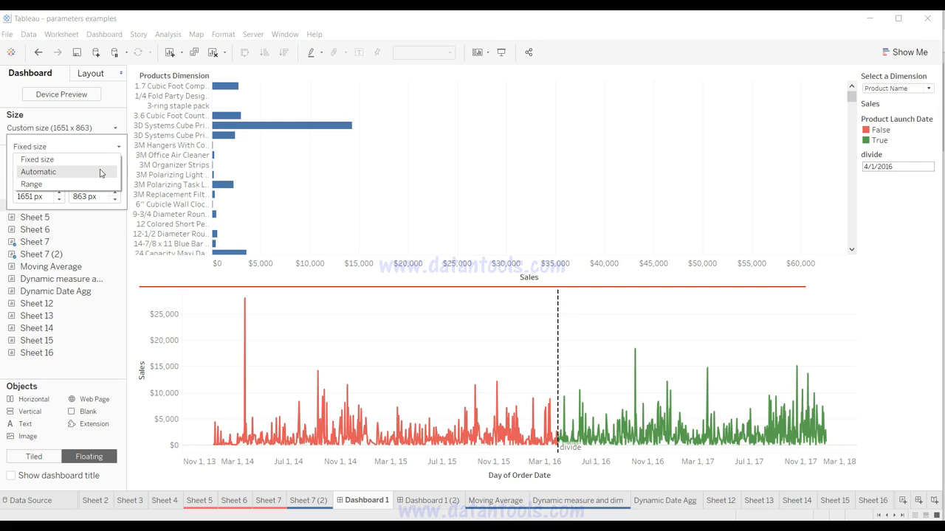
pyautogui.click(100, 172)
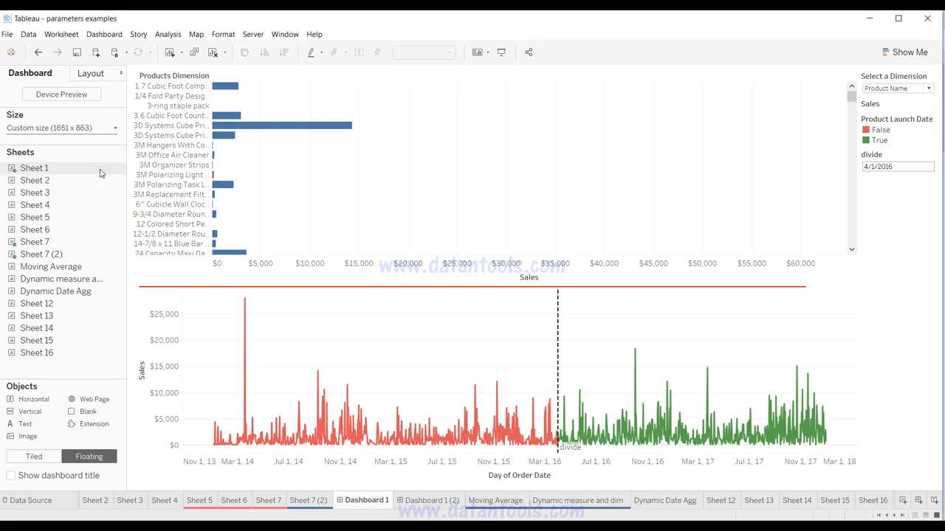
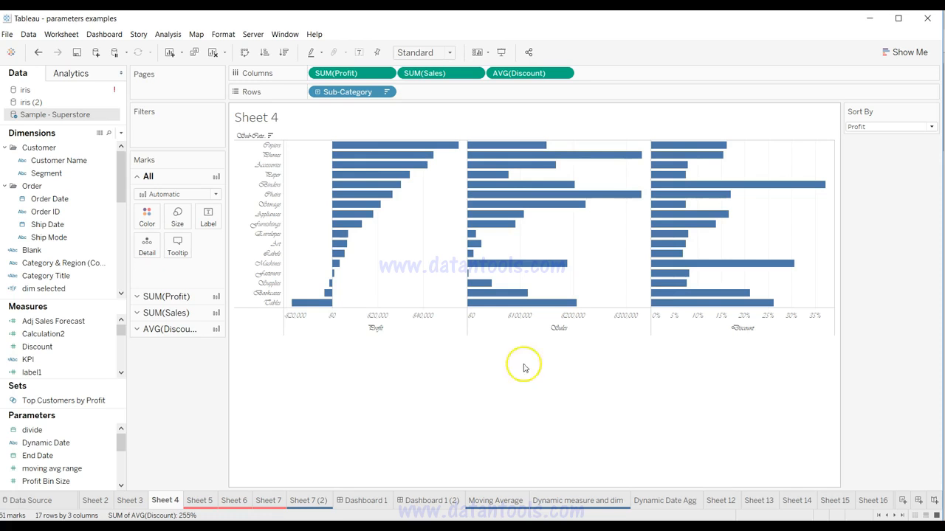
# Step: Open the font formatting from the Sub-Category headers and display the row-level font settings
pyautogui.rightClick(244, 215)
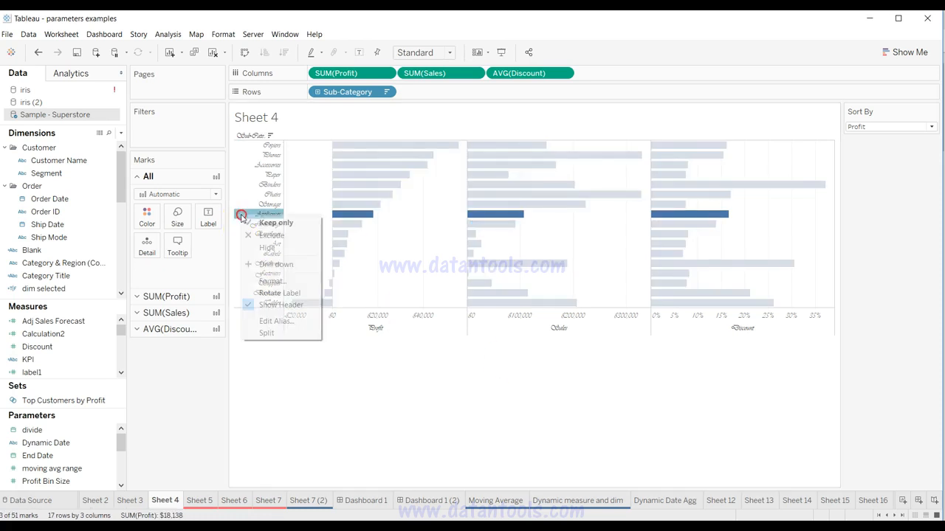
pyautogui.click(271, 281)
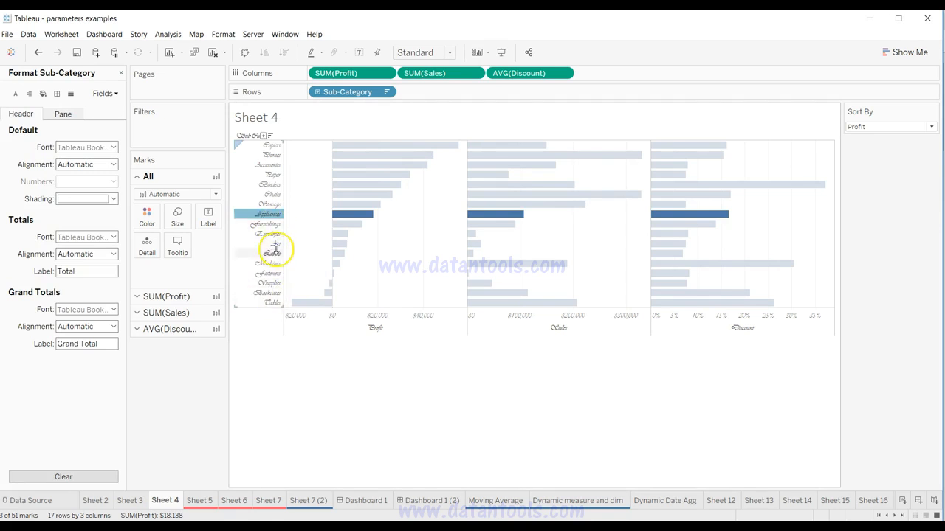
pyautogui.click(16, 95)
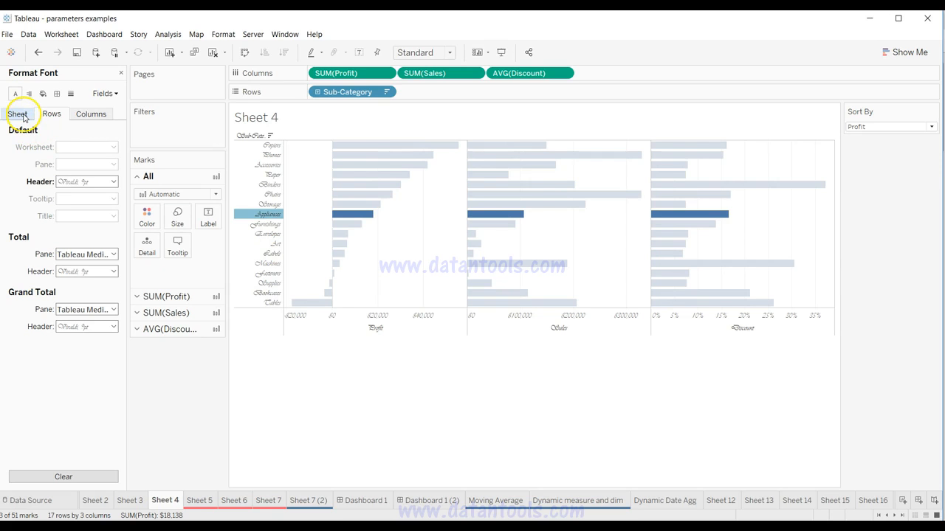
pyautogui.click(80, 114)
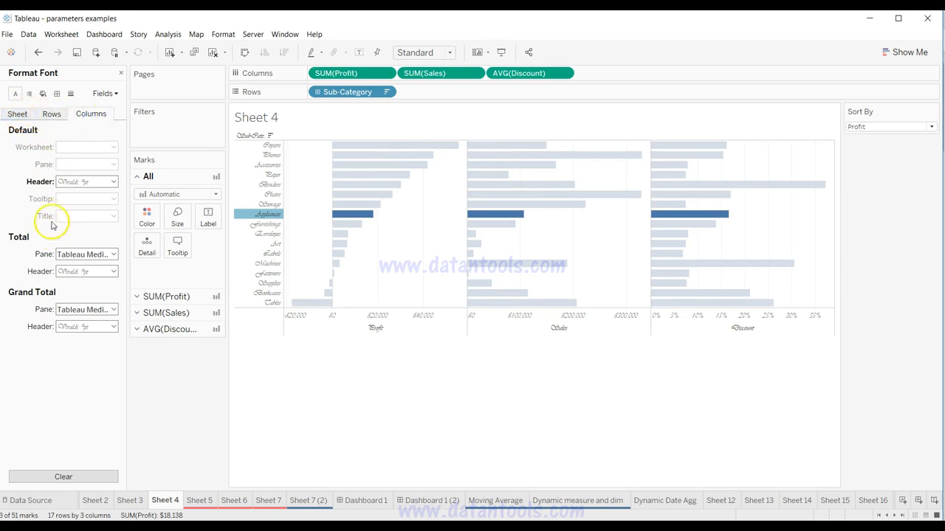
pyautogui.click(51, 113)
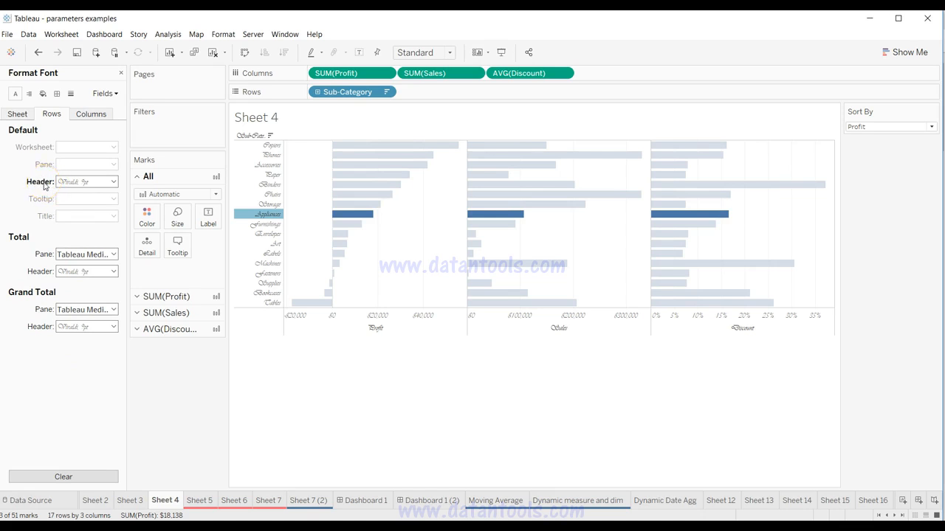
pyautogui.click(113, 182)
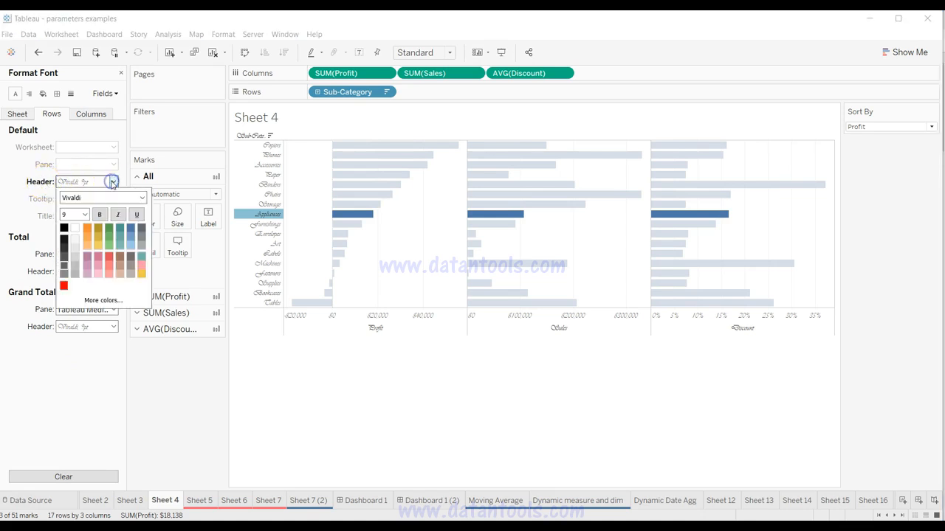
pyautogui.click(142, 197)
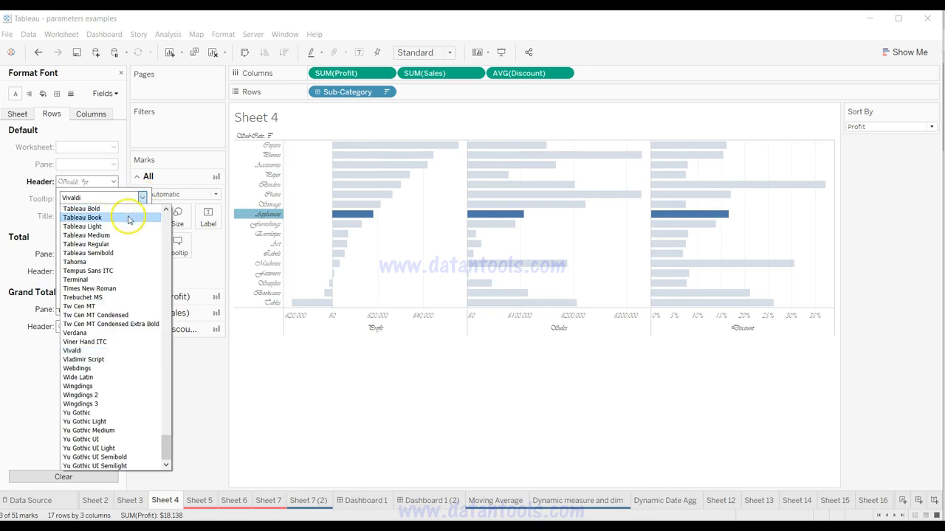
pyautogui.click(116, 181)
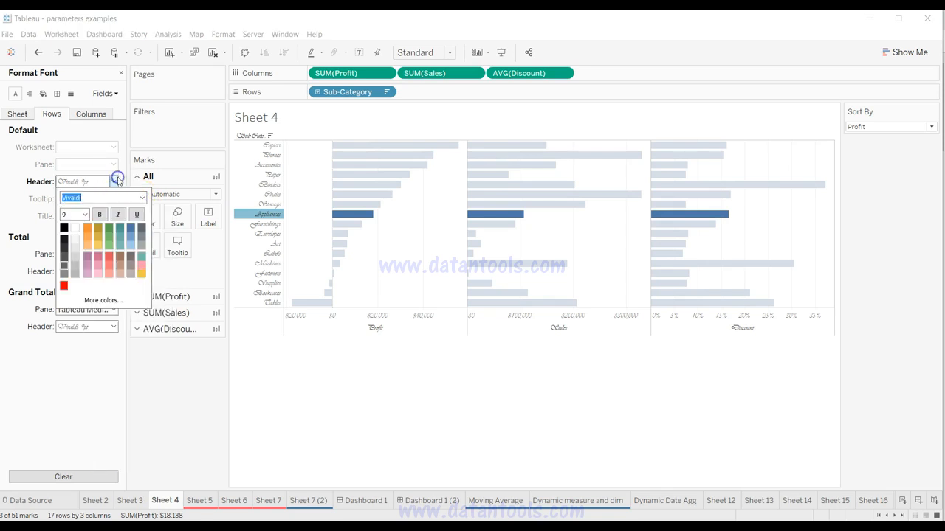
pyautogui.click(11, 187)
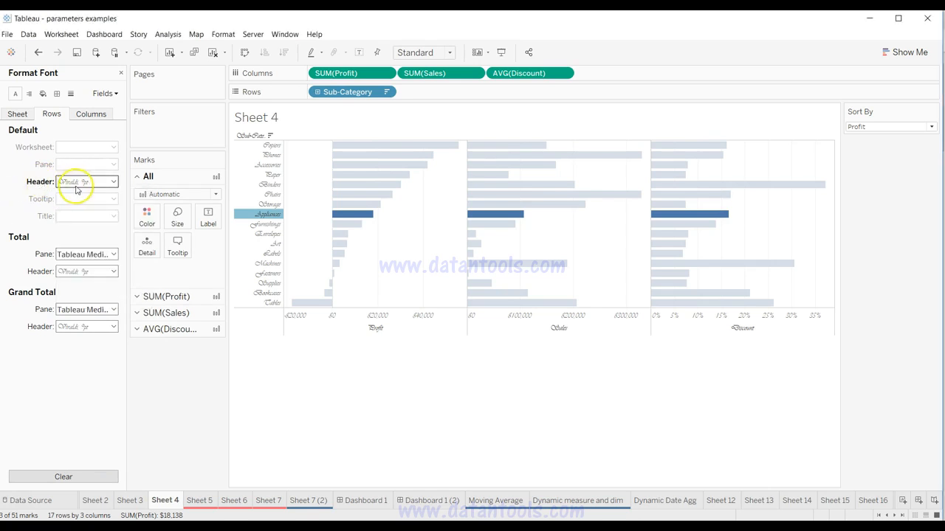
# Step: Clear the custom header font for both the rows and the columns of Sheet 4
pyautogui.rightClick(42, 183)
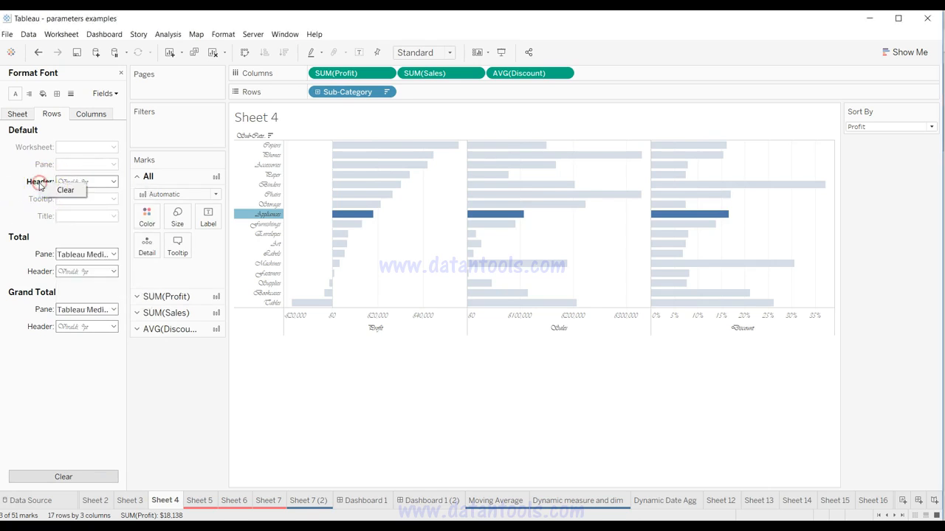
pyautogui.click(62, 190)
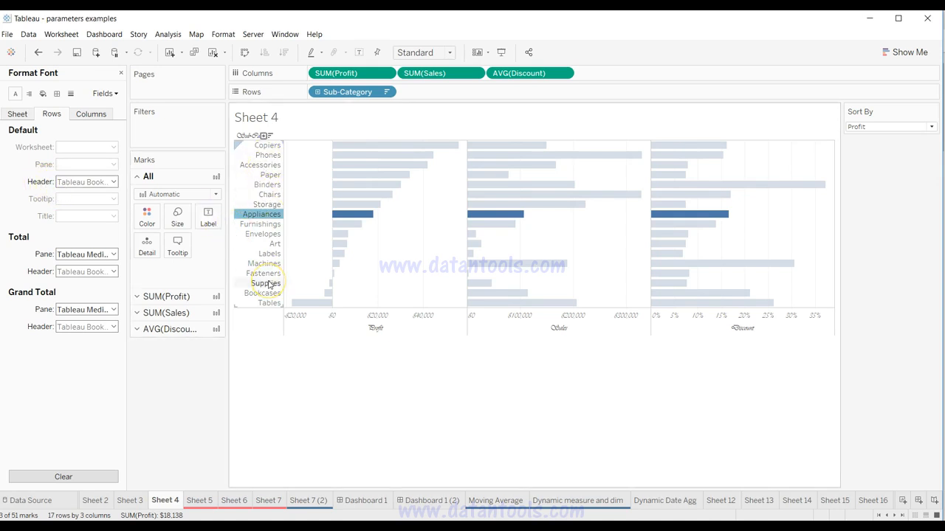
pyautogui.click(17, 114)
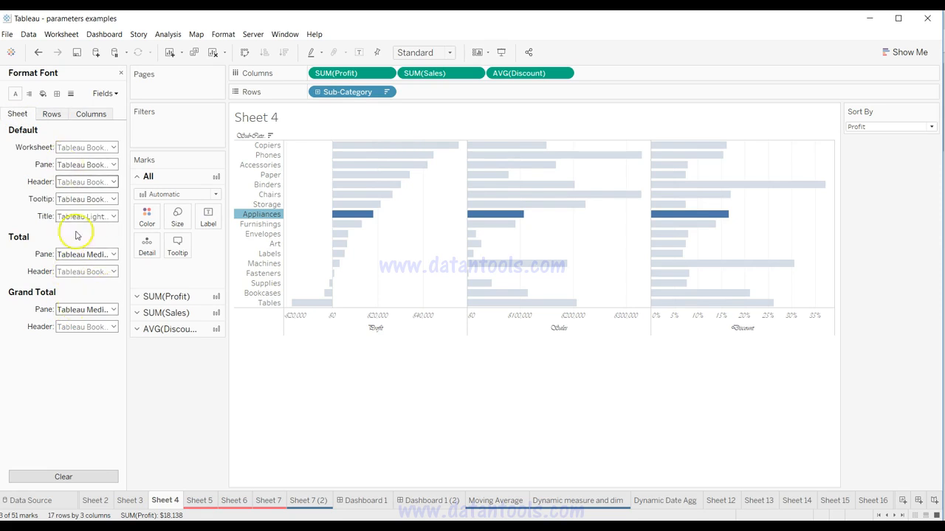
pyautogui.click(89, 115)
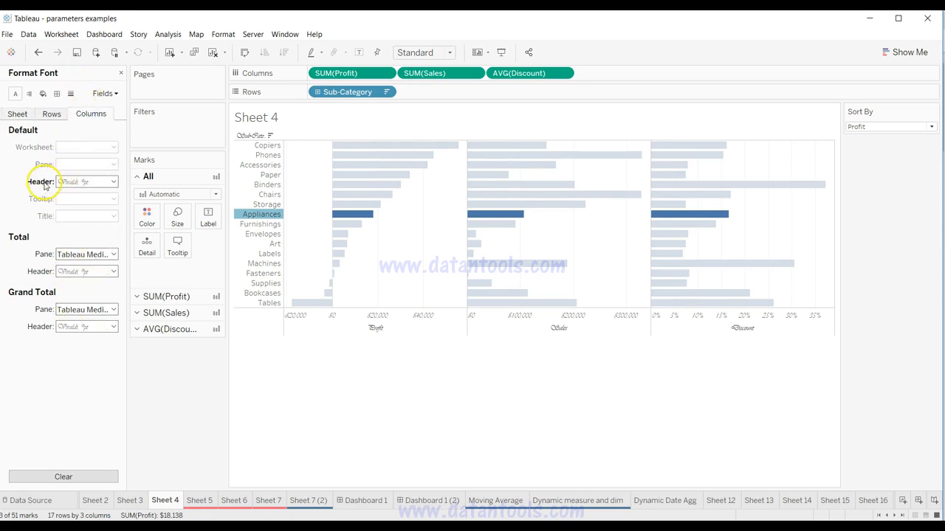
pyautogui.rightClick(44, 185)
pyautogui.click(60, 190)
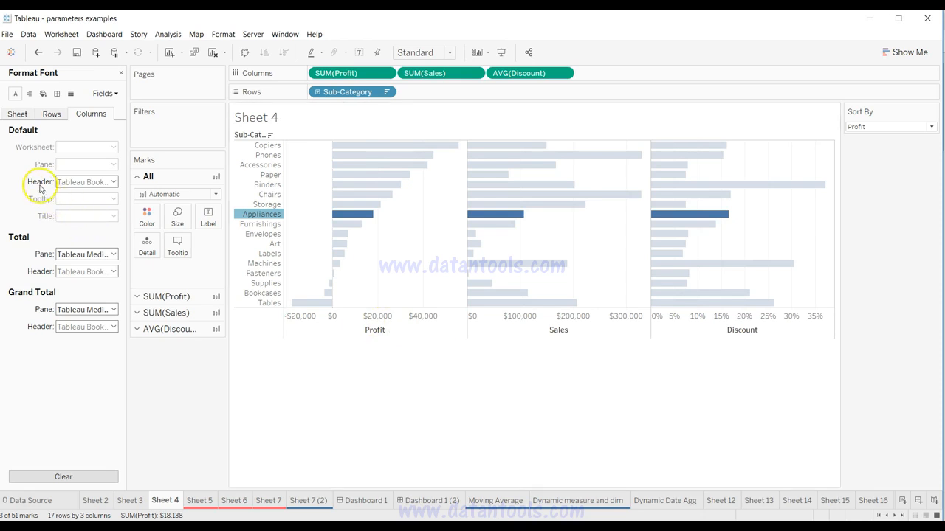
pyautogui.click(58, 116)
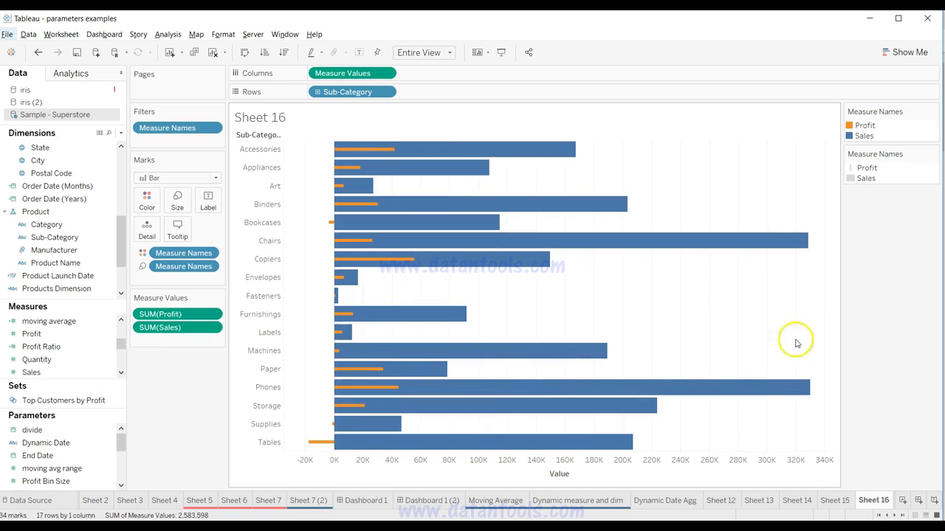
# Step: Create a new worksheet and build a horizontal bar chart of Sales by Sub-Category
pyautogui.click(903, 502)
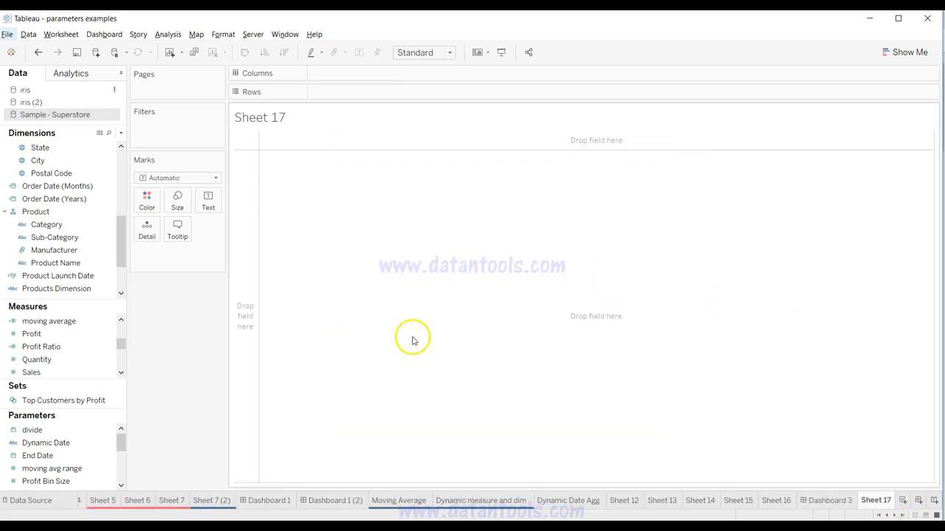
pyautogui.click(79, 238)
pyautogui.moveTo(78, 238); pyautogui.dragTo(354, 97)
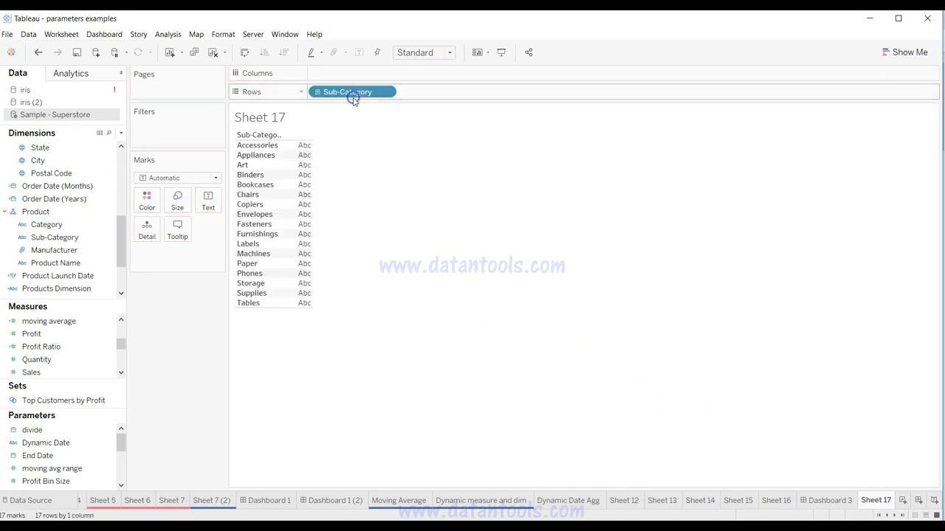
pyautogui.click(45, 359)
pyautogui.moveTo(70, 375); pyautogui.dragTo(394, 79)
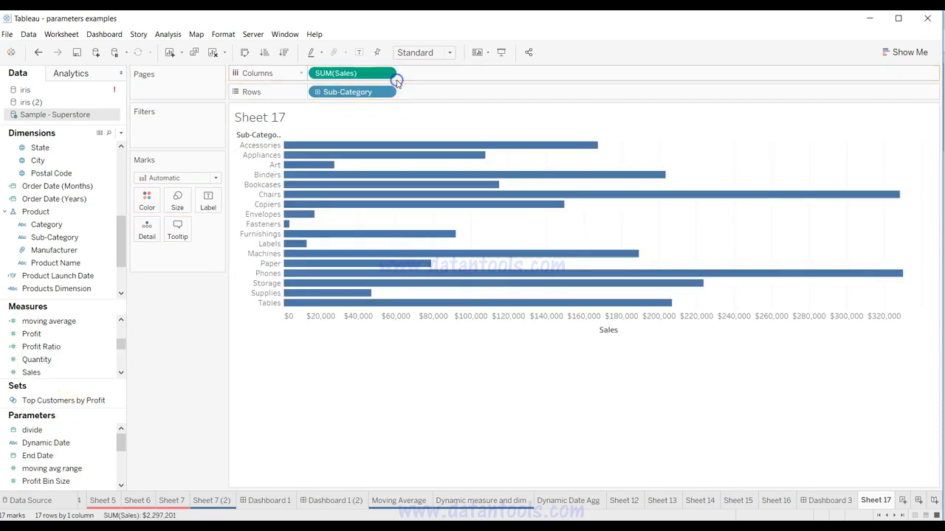
# Step: Add Profit to the Sales axis so both measures share one combined Measure Values axis
pyautogui.click(121, 373)
pyautogui.click(120, 373)
pyautogui.click(120, 373)
pyautogui.click(120, 372)
pyautogui.click(119, 373)
pyautogui.moveTo(120, 355); pyautogui.dragTo(119, 338)
pyautogui.moveTo(32, 360); pyautogui.dragTo(390, 315)
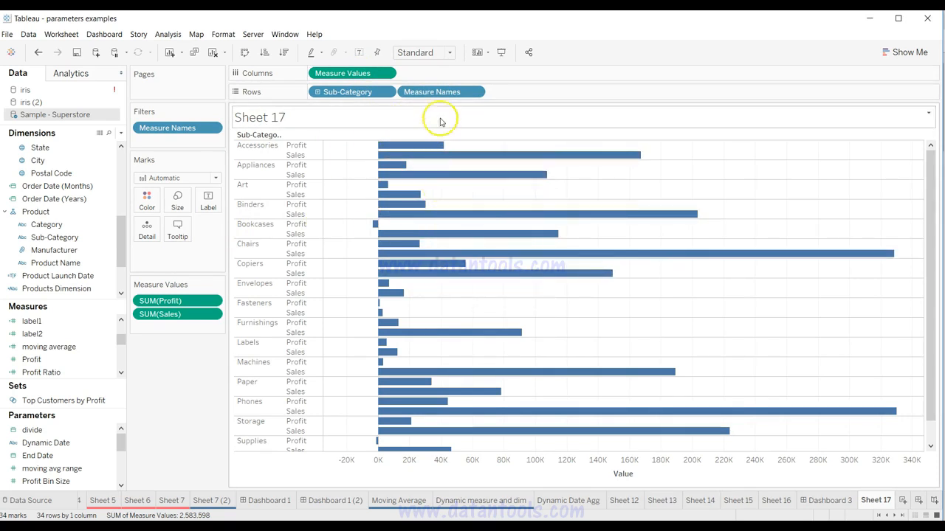
# Step: Move Measure Names from the rows to Color and assign a copy of it to Size
pyautogui.moveTo(444, 93); pyautogui.dragTo(148, 201)
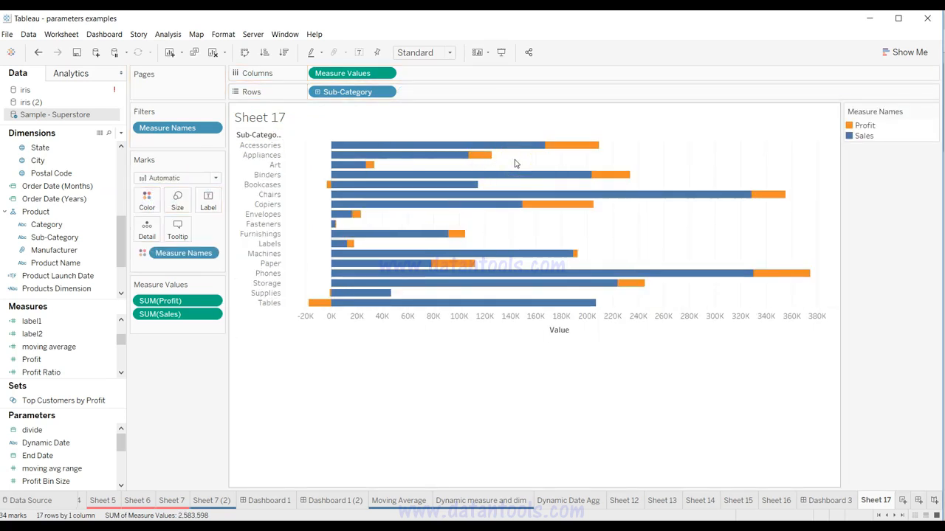
pyautogui.moveTo(519, 152)
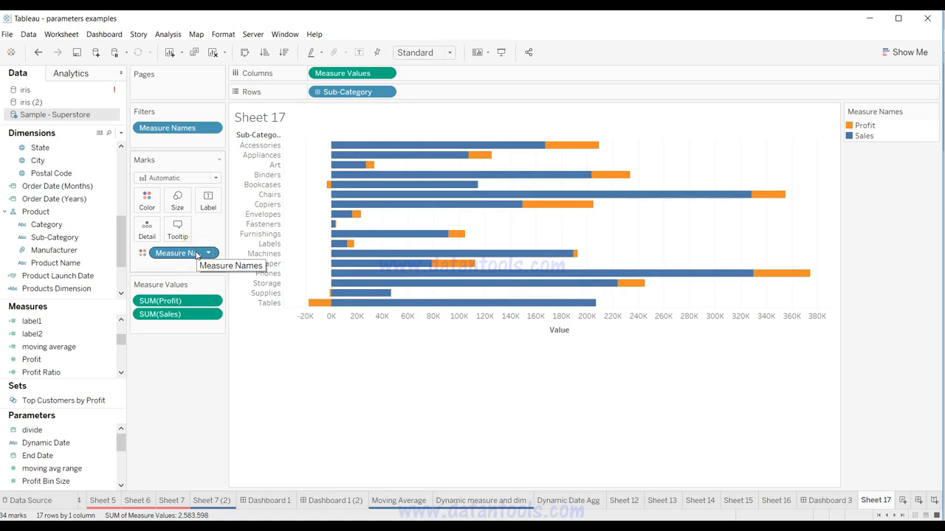
pyautogui.moveTo(196, 254); pyautogui.dragTo(184, 203)
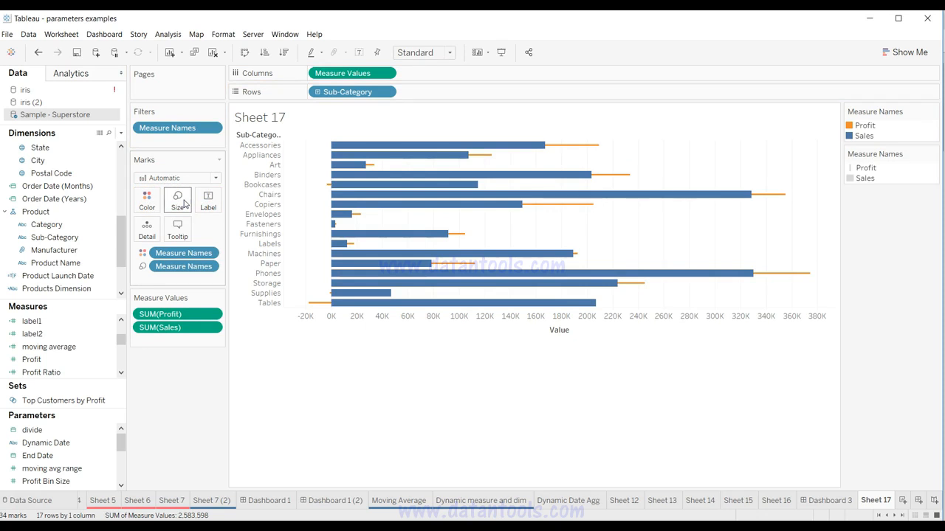
pyautogui.click(319, 310)
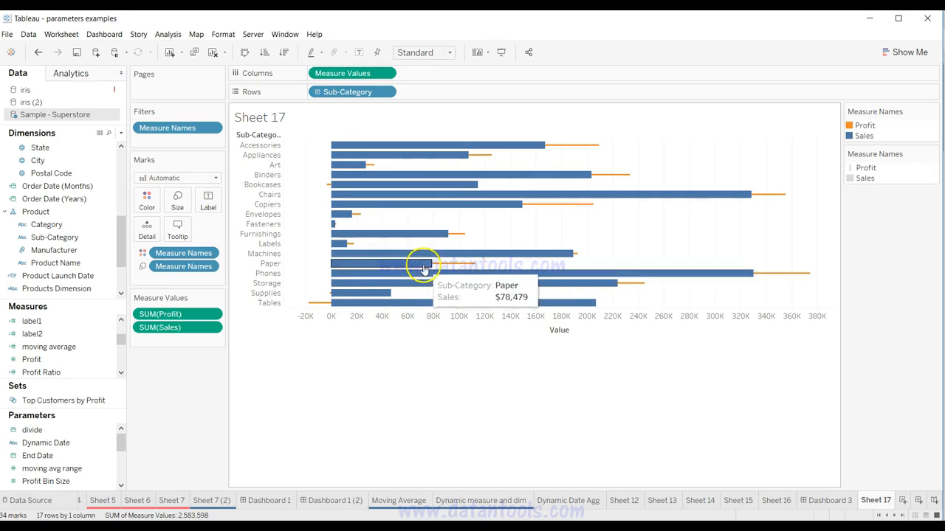
# Step: Turn off mark stacking so the Profit and Sales bars overlap, and fit the chart to Entire View
pyautogui.click(171, 35)
pyautogui.moveTo(221, 71)
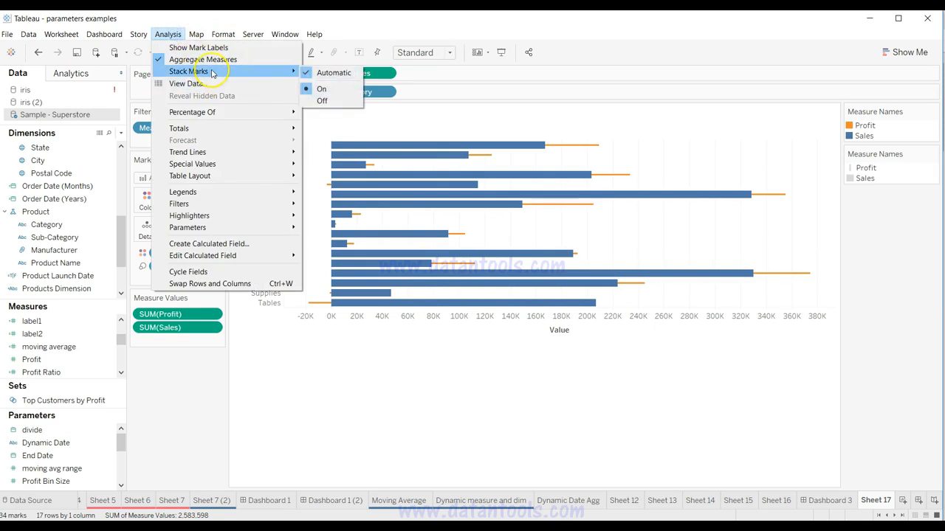
pyautogui.click(350, 91)
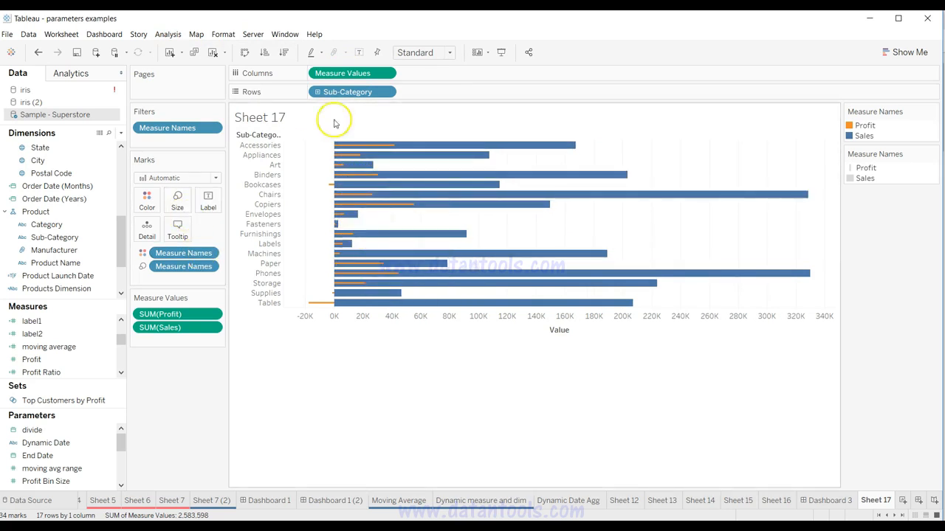
pyautogui.click(429, 48)
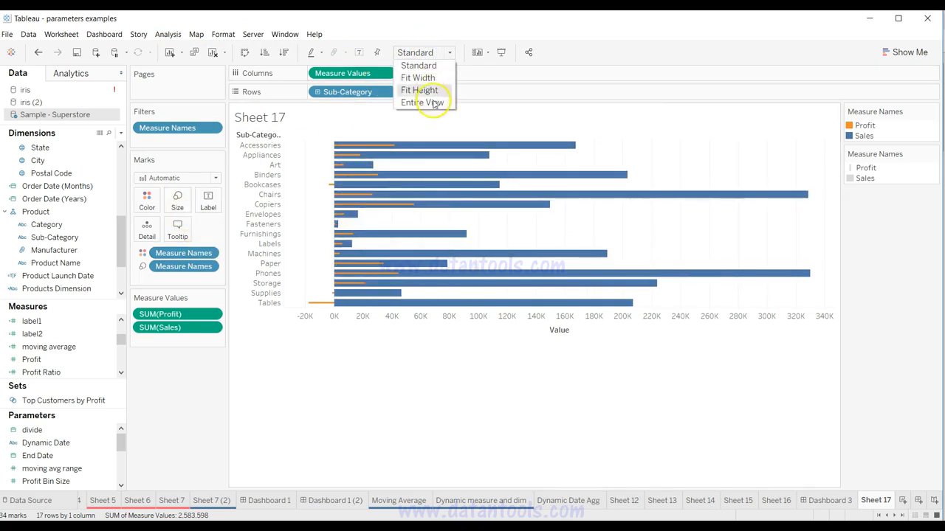
pyautogui.click(432, 102)
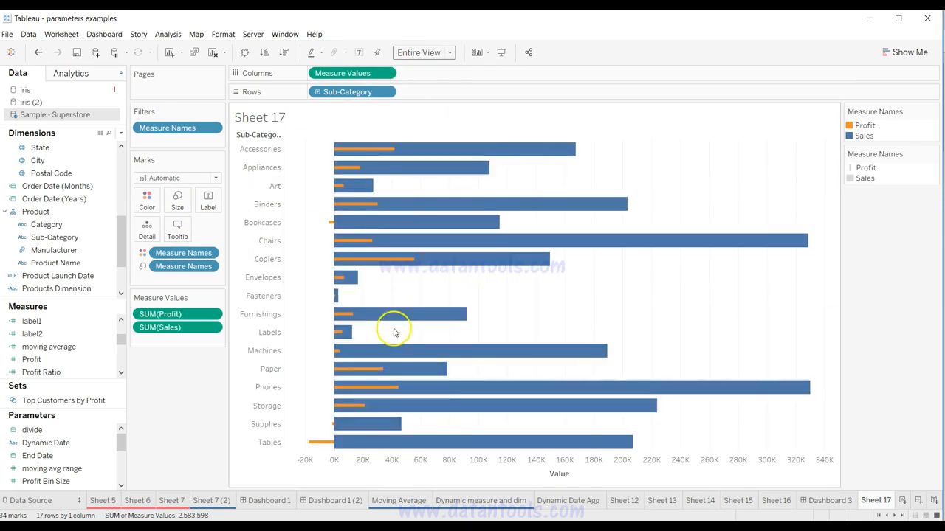
pyautogui.click(181, 195)
pyautogui.moveTo(236, 228)
pyautogui.mouseDown()
pyautogui.moveTo(220, 229)
pyautogui.moveTo(237, 227)
pyautogui.mouseUp()
pyautogui.click(179, 418)
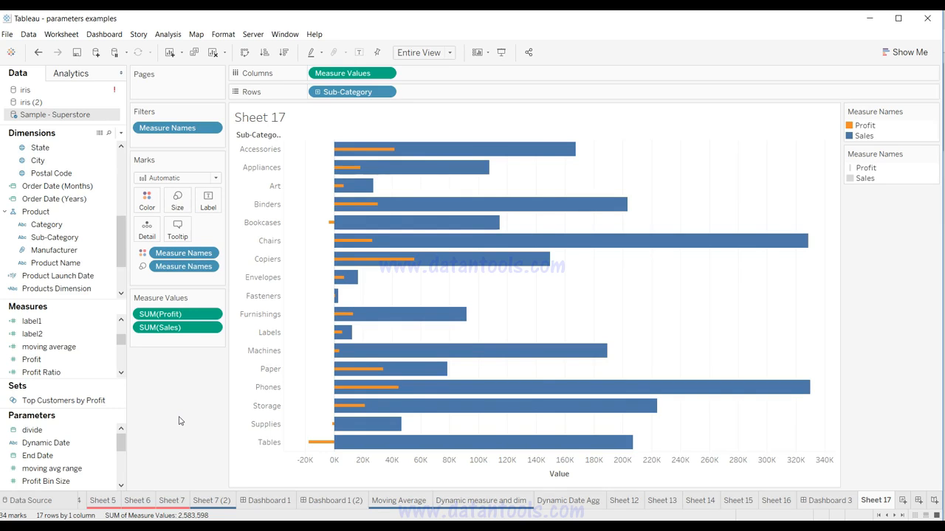
pyautogui.press('alt')
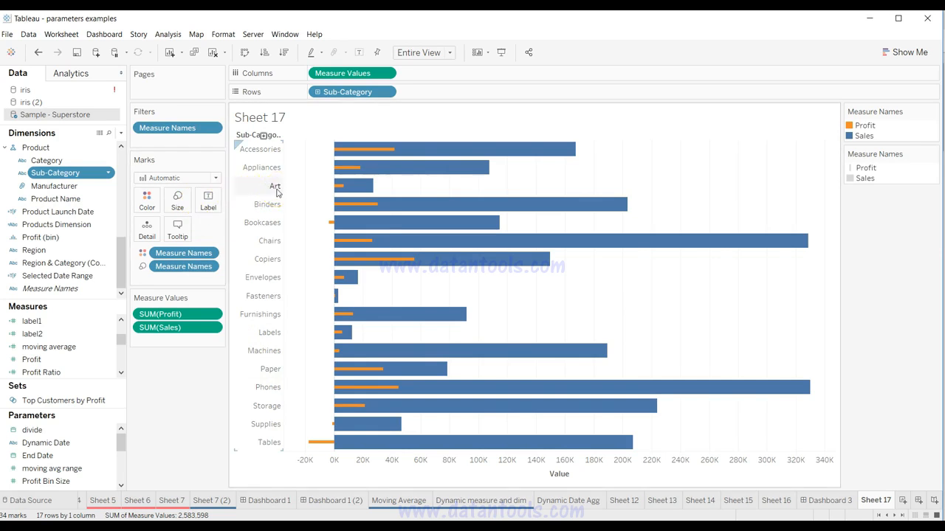
pyautogui.click(267, 411)
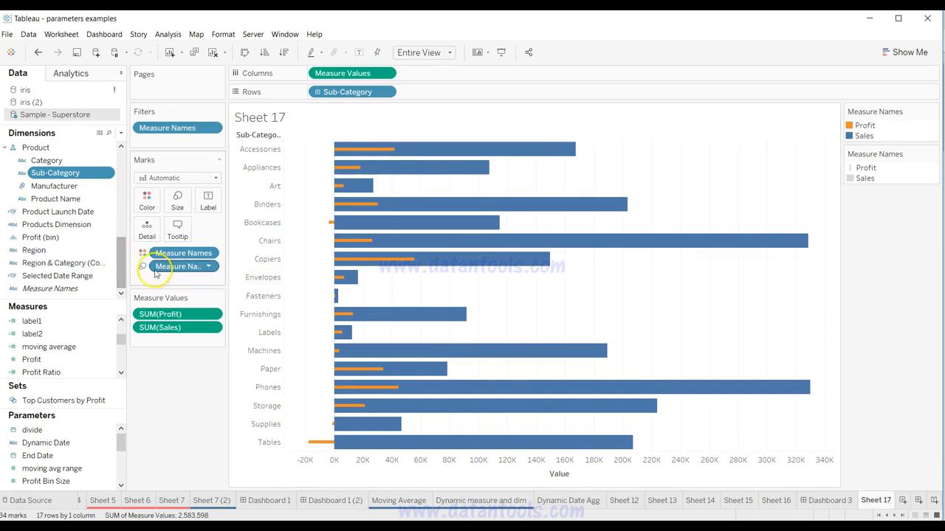
# Step: Open the alias editor for the Sub-Category dimension and set the alias of Art to "Art Work"
pyautogui.click(107, 175)
pyautogui.click(138, 248)
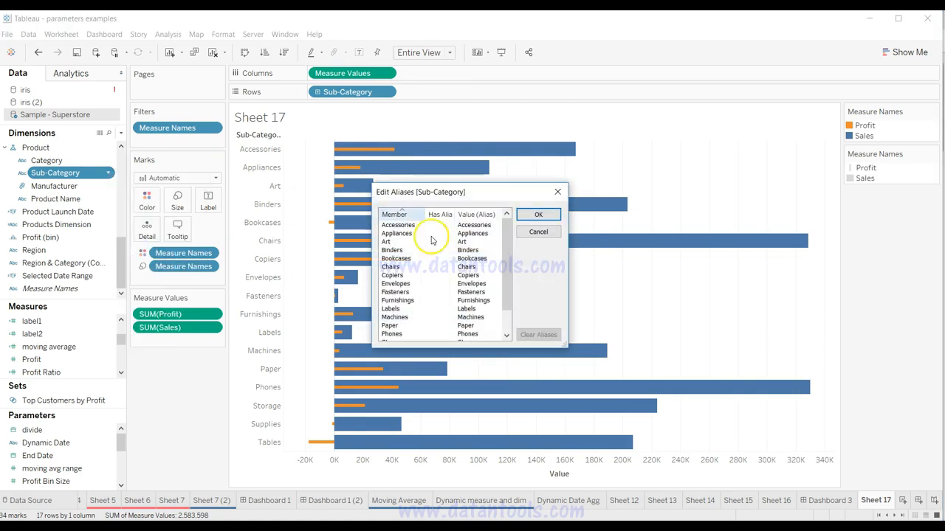
pyautogui.doubleClick(474, 242)
pyautogui.write('Art Work')
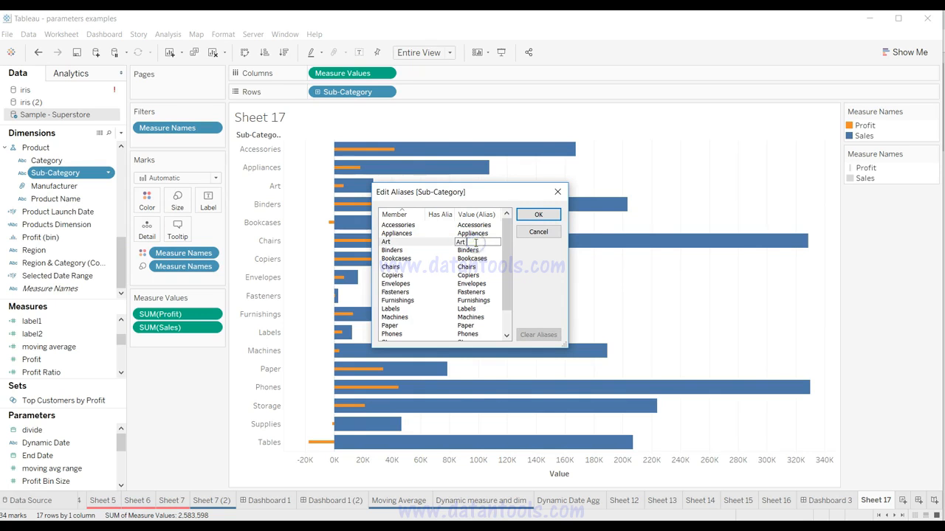
# Step: Set the alias of the Labels member to "Labels Type"
pyautogui.doubleClick(483, 258)
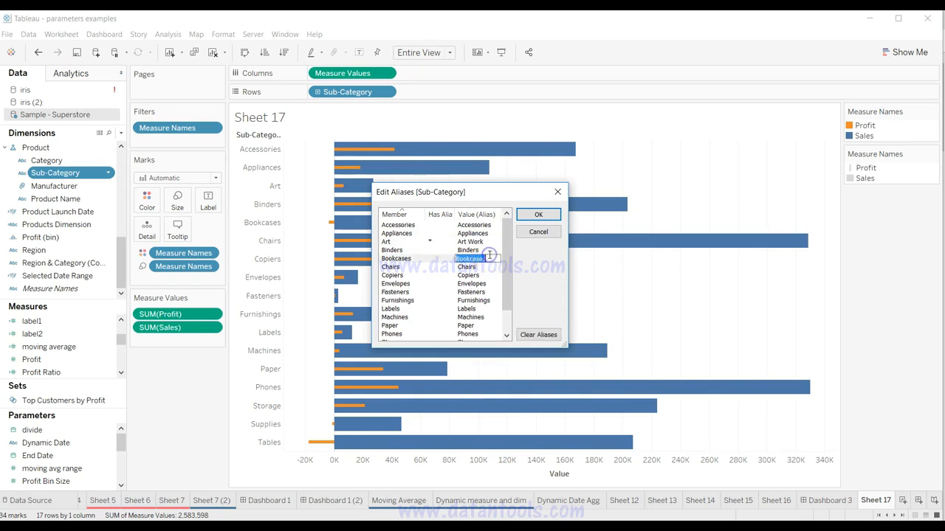
pyautogui.doubleClick(485, 308)
pyautogui.click(485, 309)
pyautogui.write('Ty')
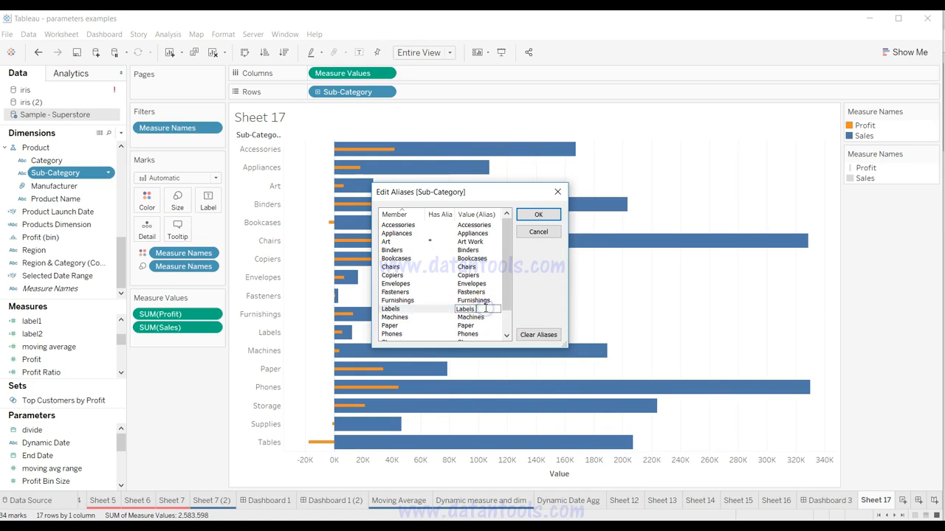
pyautogui.write('pe')
pyautogui.press('Return')
pyautogui.click(539, 313)
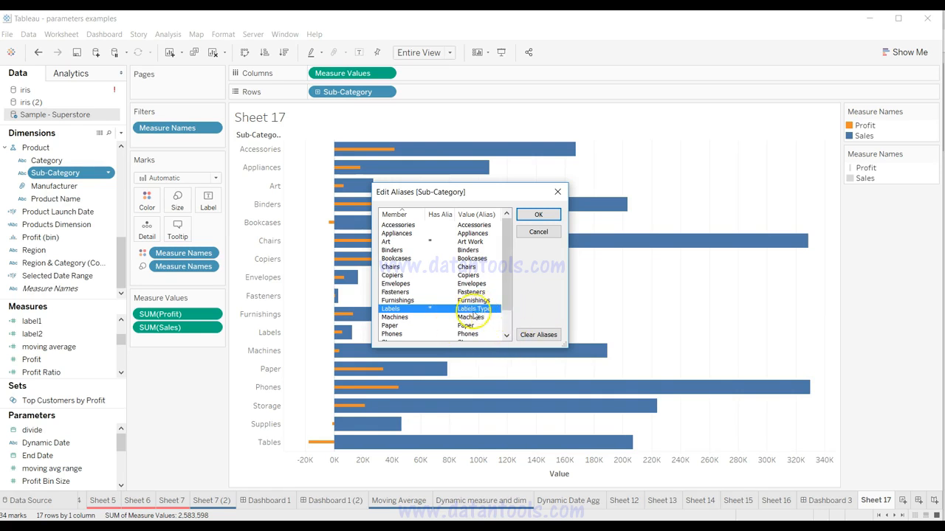
# Step: Apply the edited aliases to the Sub-Category members
pyautogui.doubleClick(430, 242)
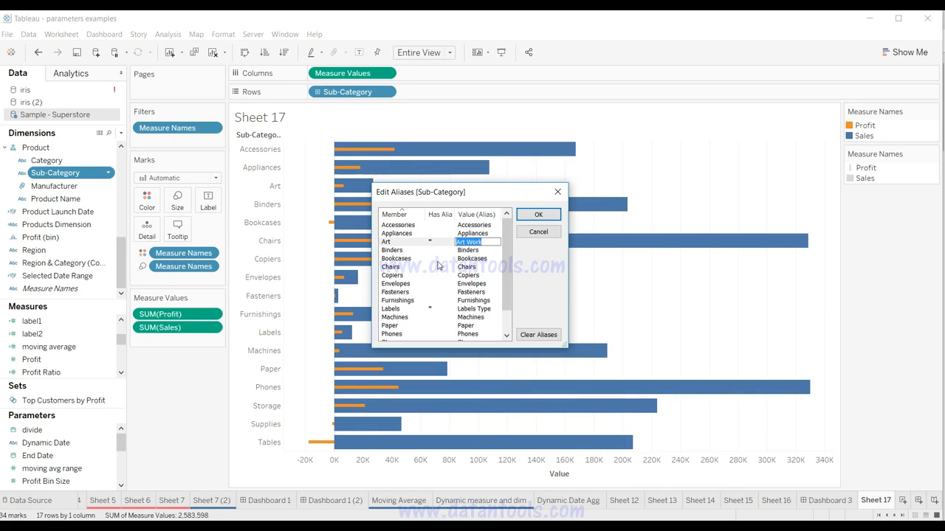
pyautogui.click(538, 214)
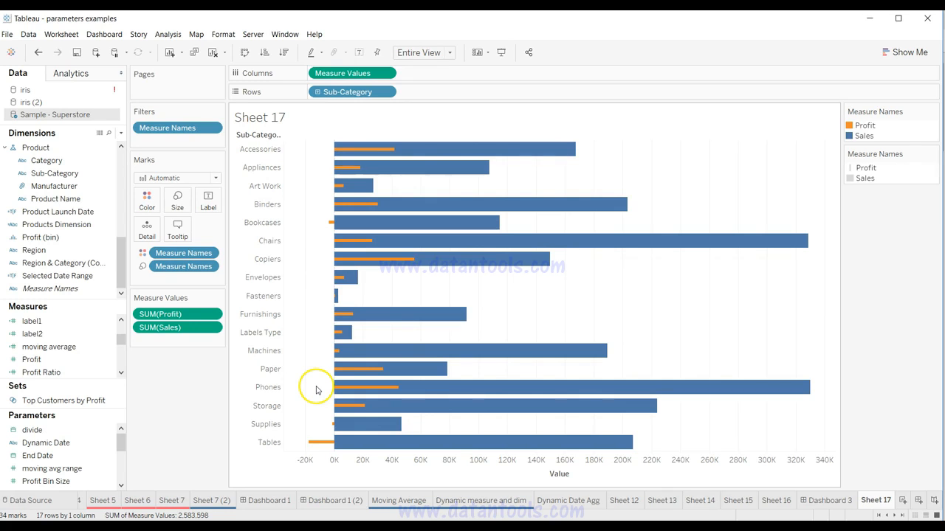
pyautogui.press('alt')
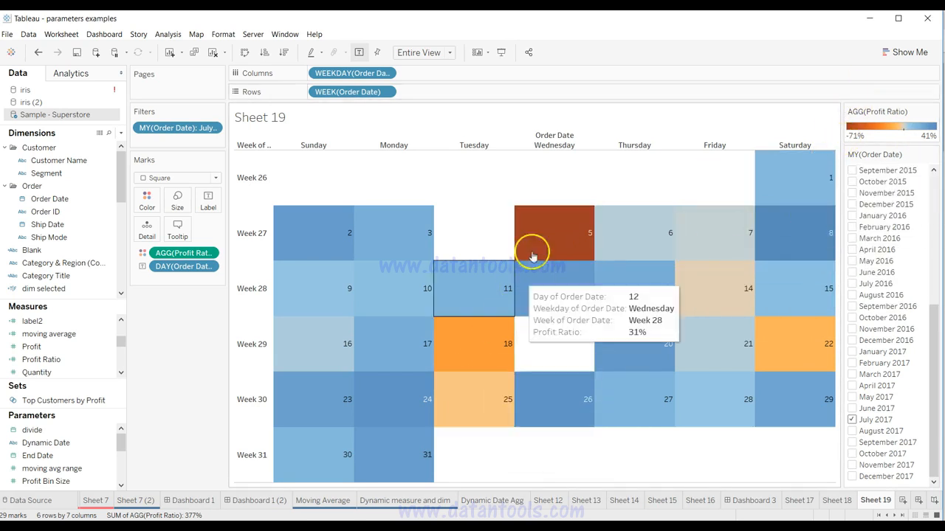
# Step: Examine the daily profit ratios in the July 2017 calendar heat map on Sheet 19
pyautogui.moveTo(479, 399)
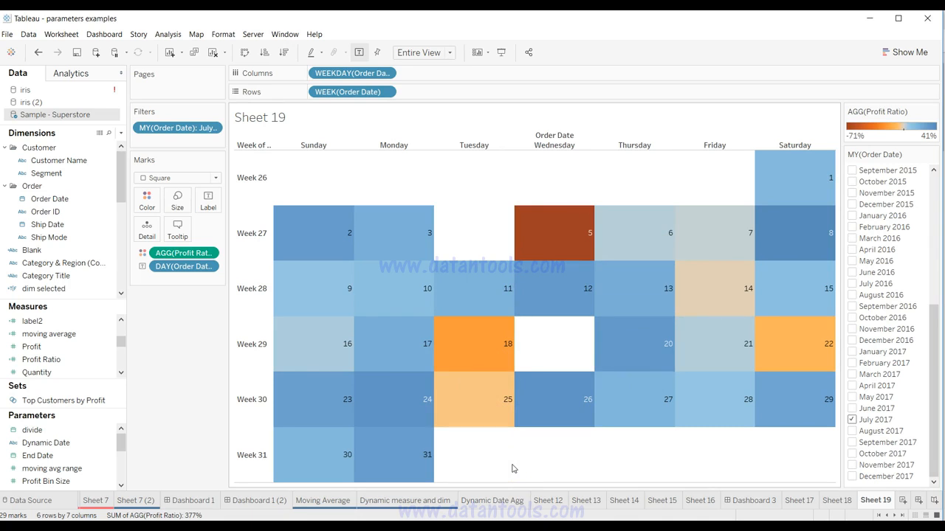
pyautogui.moveTo(481, 415)
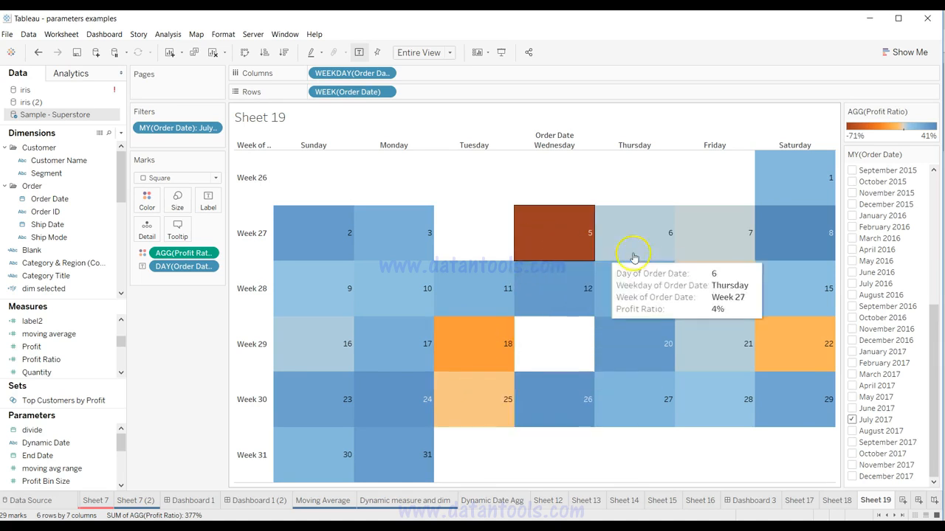
pyautogui.moveTo(798, 297)
pyautogui.moveTo(807, 347)
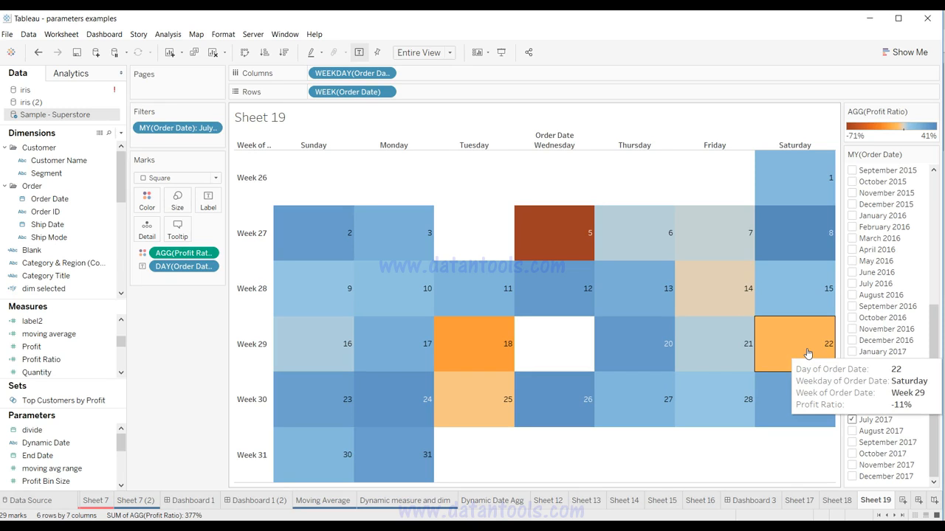
pyautogui.moveTo(384, 314)
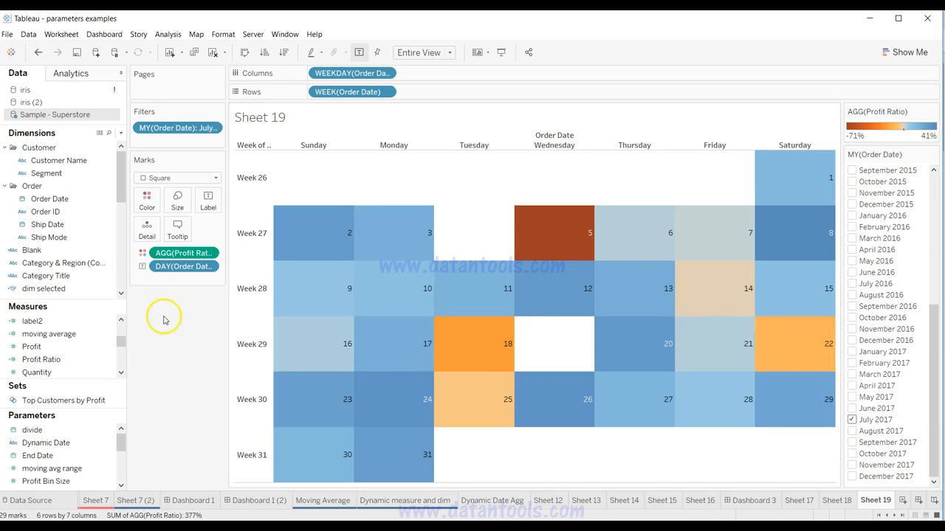
# Step: Create a new worksheet and place Order Date on both Columns and Rows
pyautogui.click(902, 501)
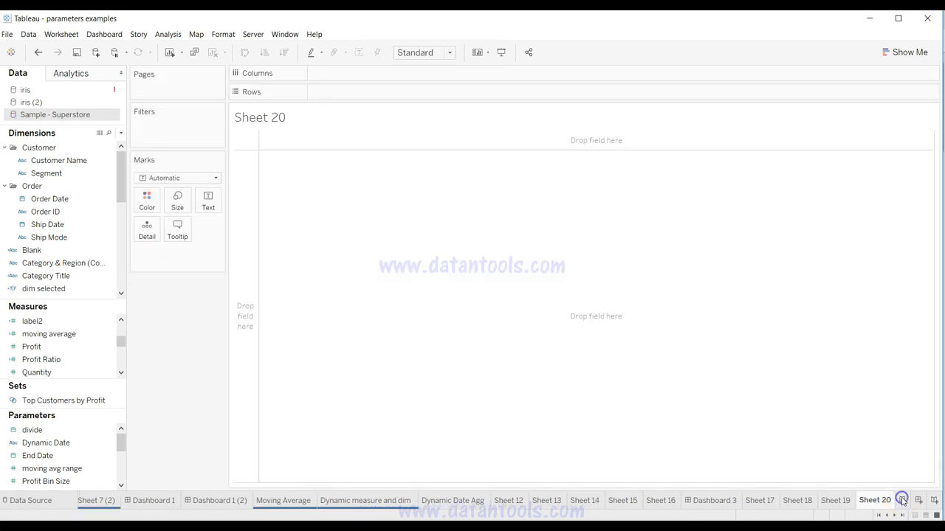
pyautogui.click(68, 172)
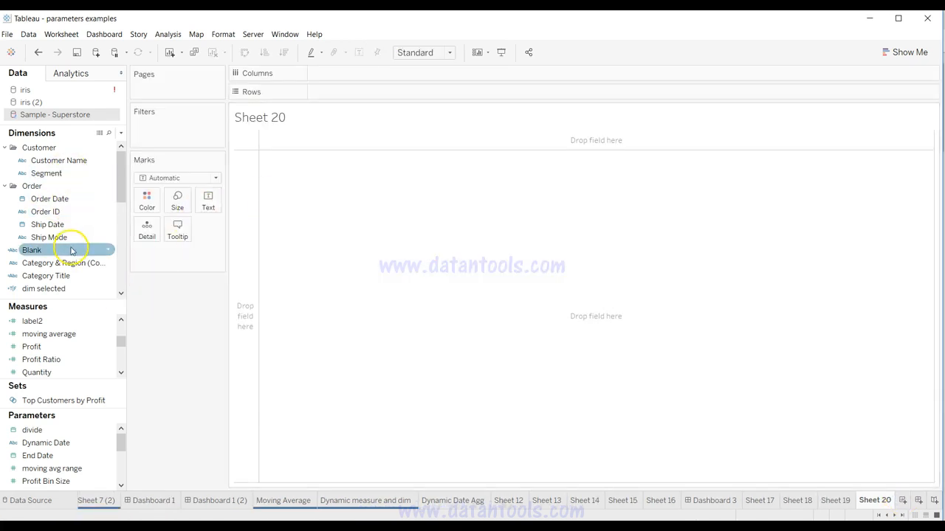
pyautogui.moveTo(74, 198); pyautogui.dragTo(360, 79)
pyautogui.moveTo(82, 197); pyautogui.dragTo(428, 94)
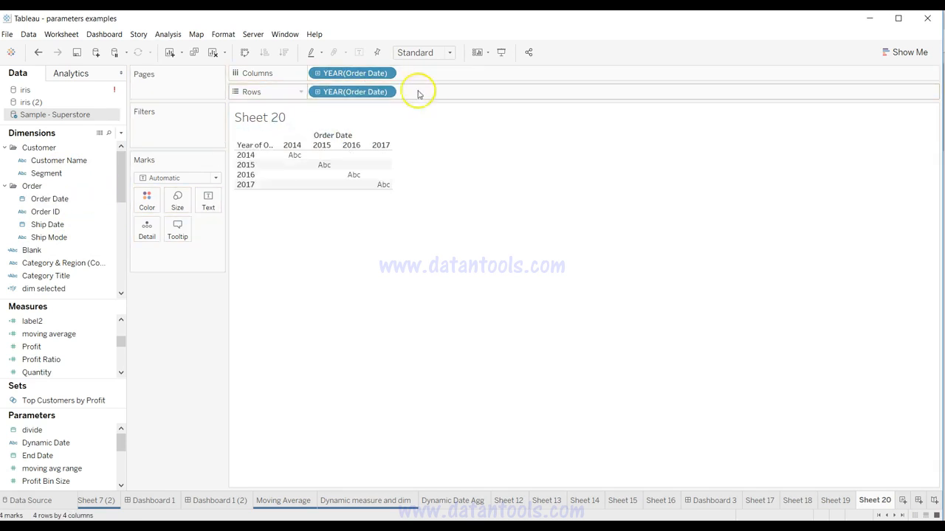
# Step: Set the Order Date on Columns to discrete Weekday and the one on Rows to discrete Week Number
pyautogui.click(386, 76)
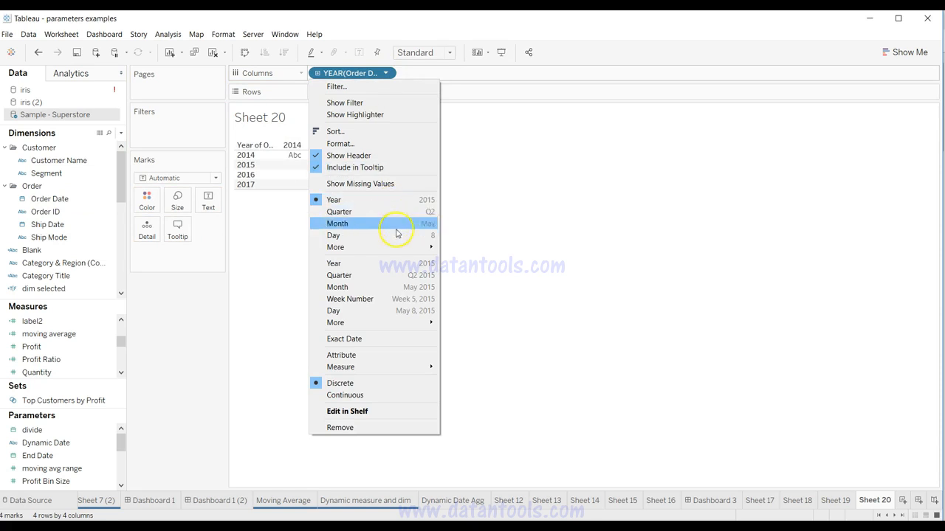
pyautogui.moveTo(420, 247)
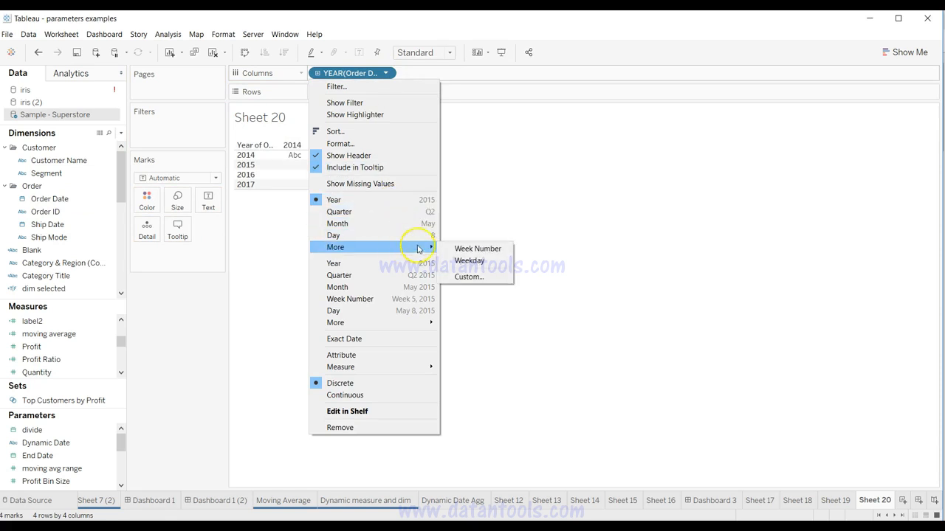
pyautogui.click(468, 260)
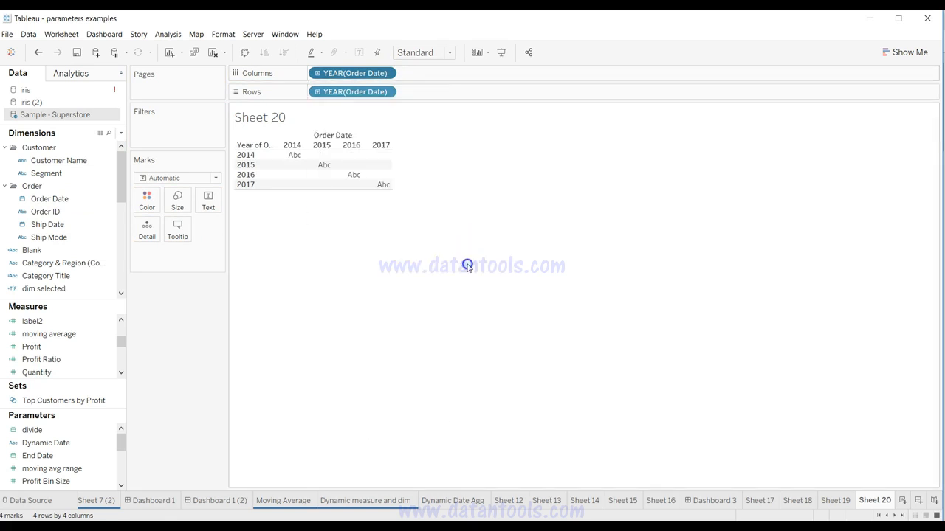
pyautogui.click(385, 92)
pyautogui.moveTo(401, 265)
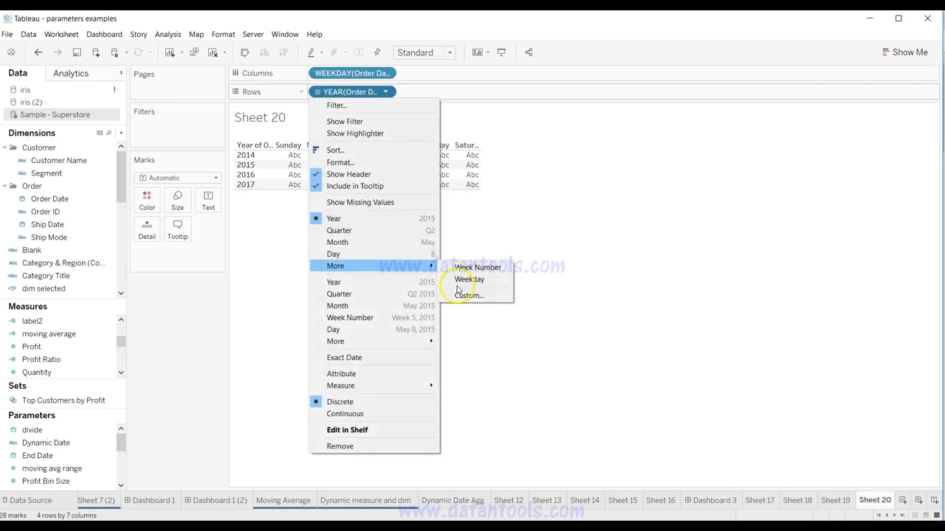
pyautogui.click(465, 269)
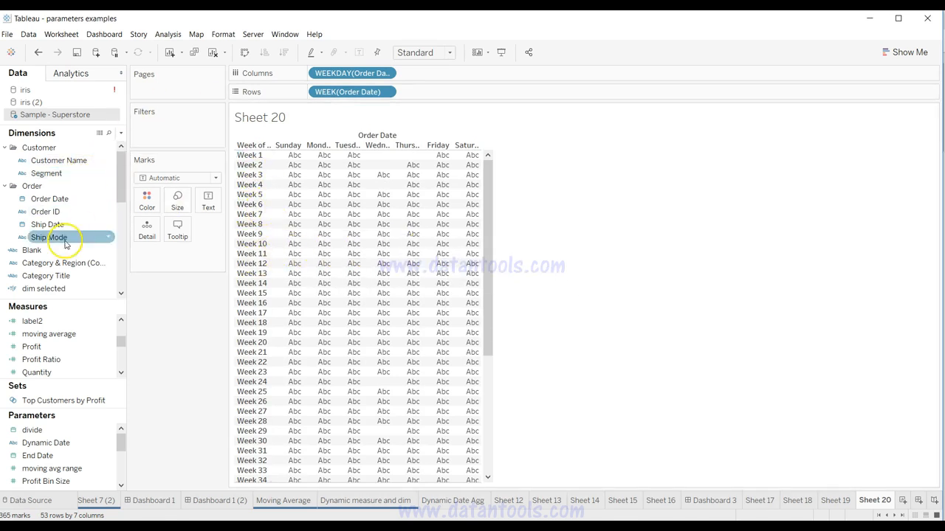
# Step: Filter the sheet on Order Date by Month / Year, keeping only June 2014
pyautogui.moveTo(67, 201); pyautogui.dragTo(177, 140)
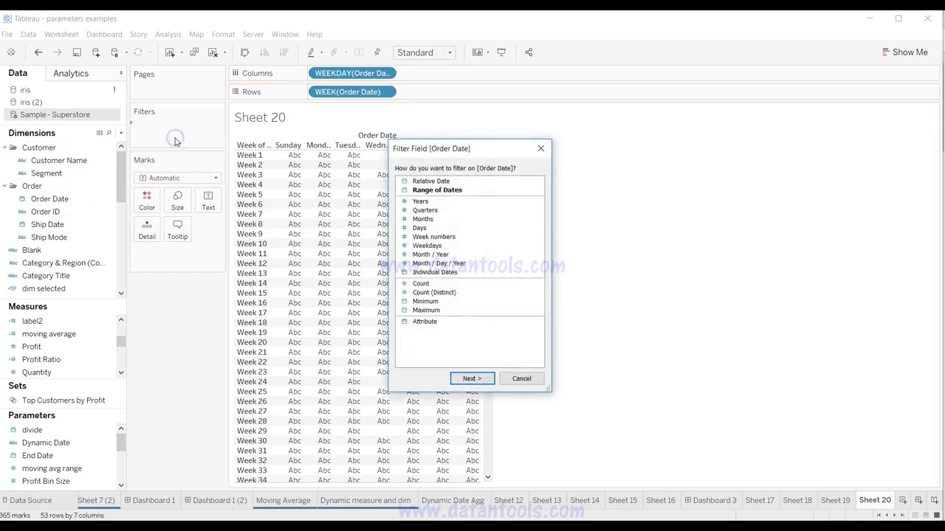
pyautogui.click(421, 254)
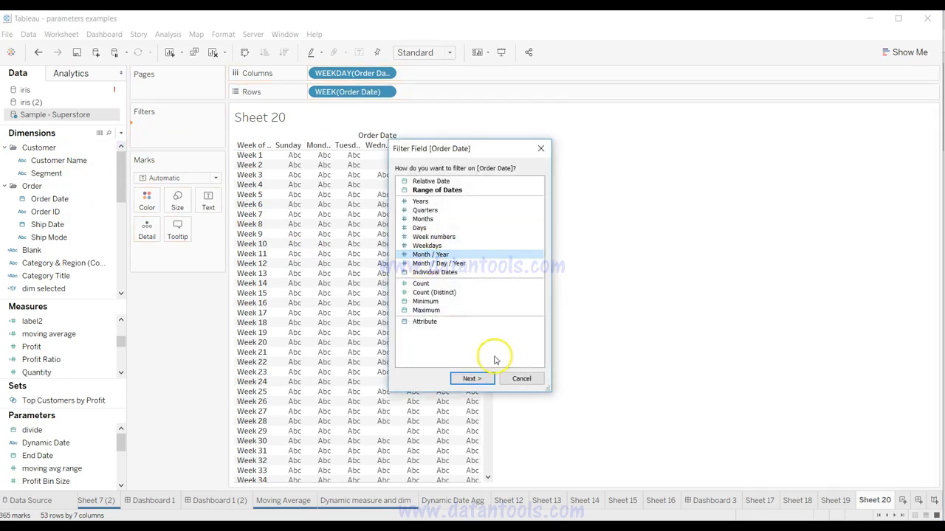
pyautogui.click(476, 379)
pyautogui.click(368, 231)
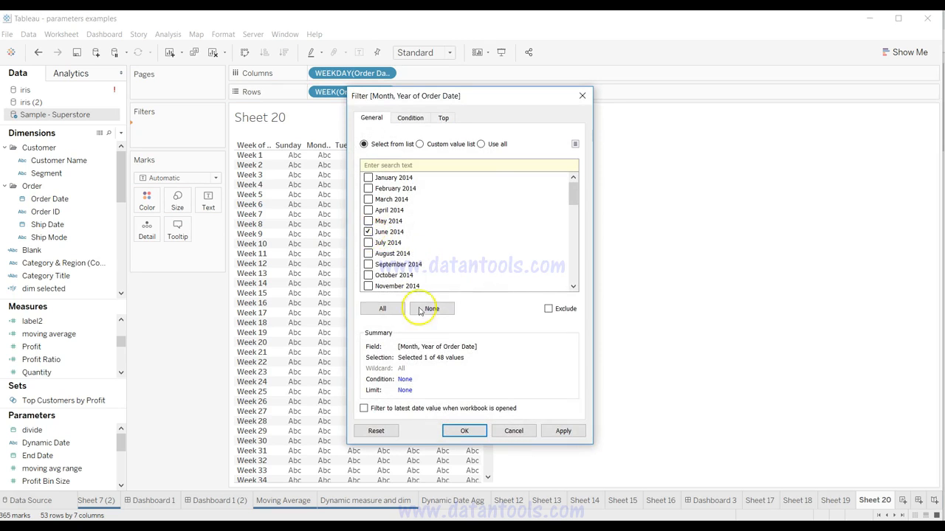
pyautogui.click(464, 432)
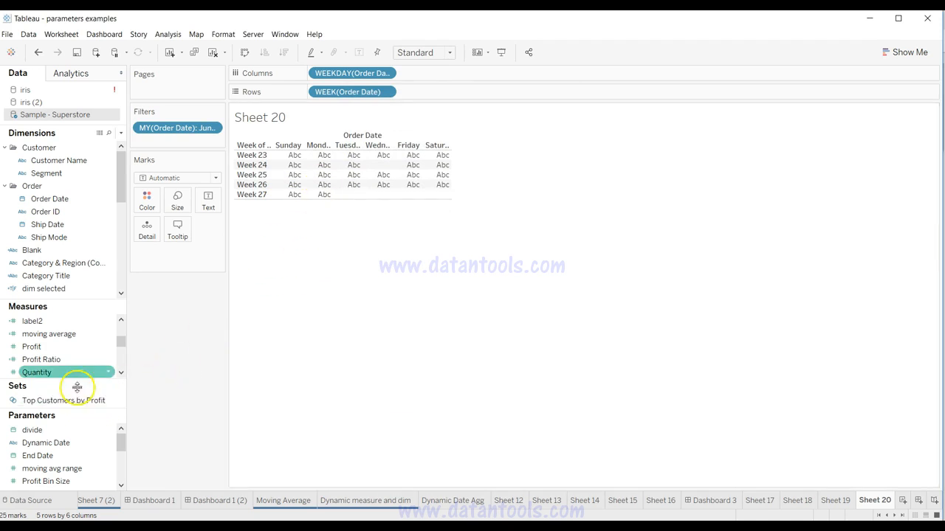
# Step: Color the calendar cells by Profit Ratio and fit Sheet 20 to Entire View
pyautogui.moveTo(71, 361); pyautogui.dragTo(149, 209)
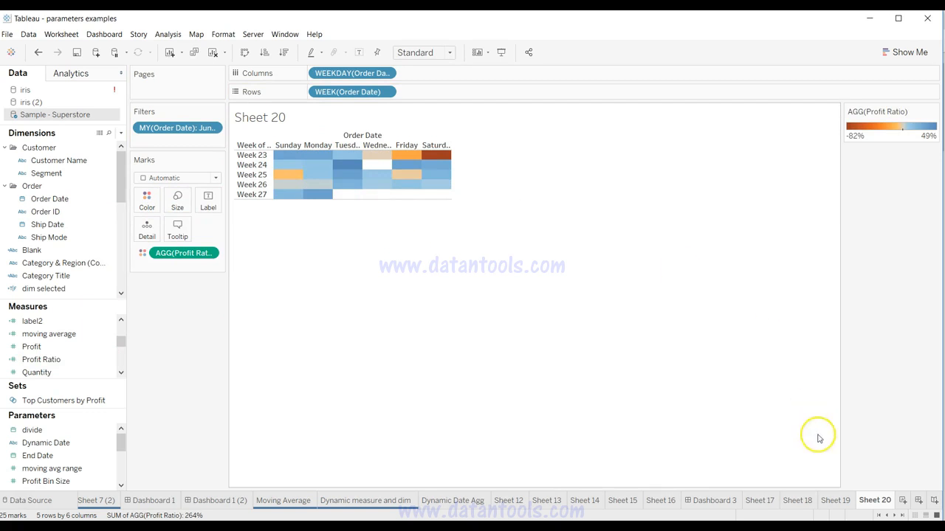
pyautogui.click(836, 500)
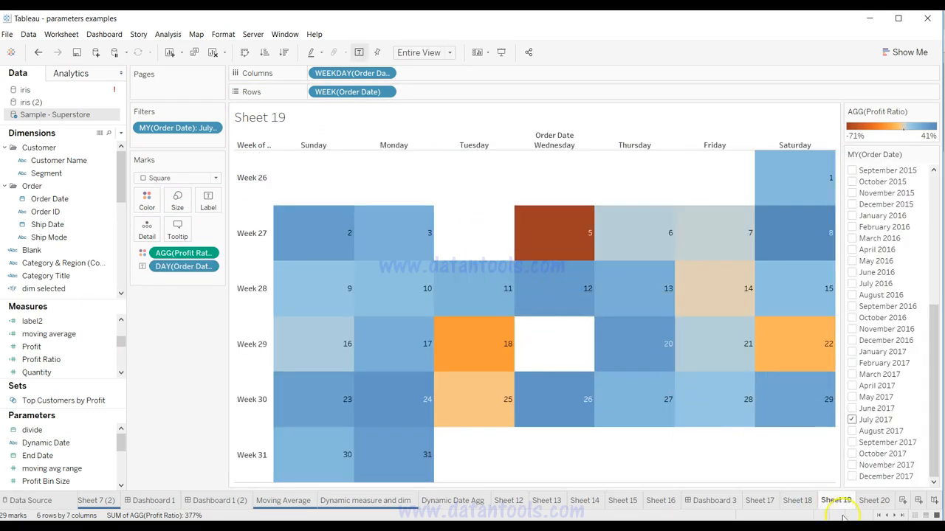
pyautogui.click(870, 499)
pyautogui.click(448, 53)
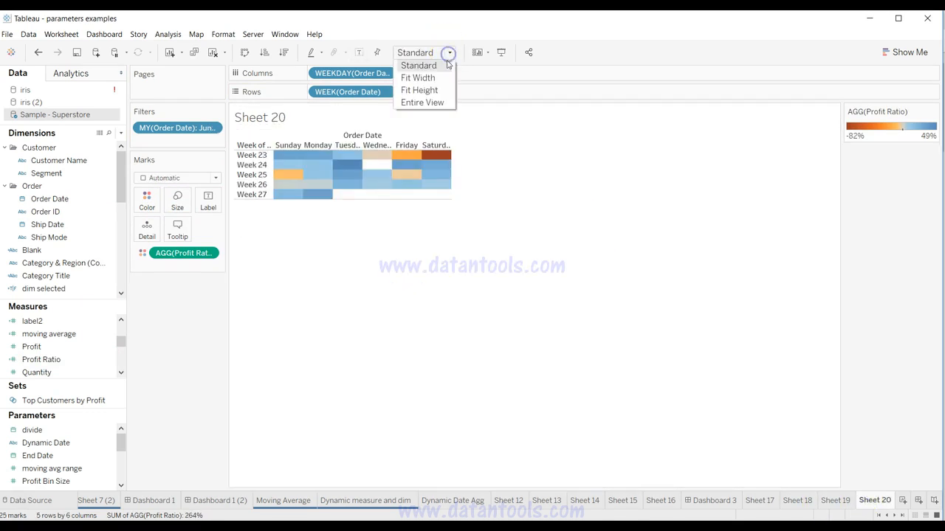
pyautogui.click(445, 100)
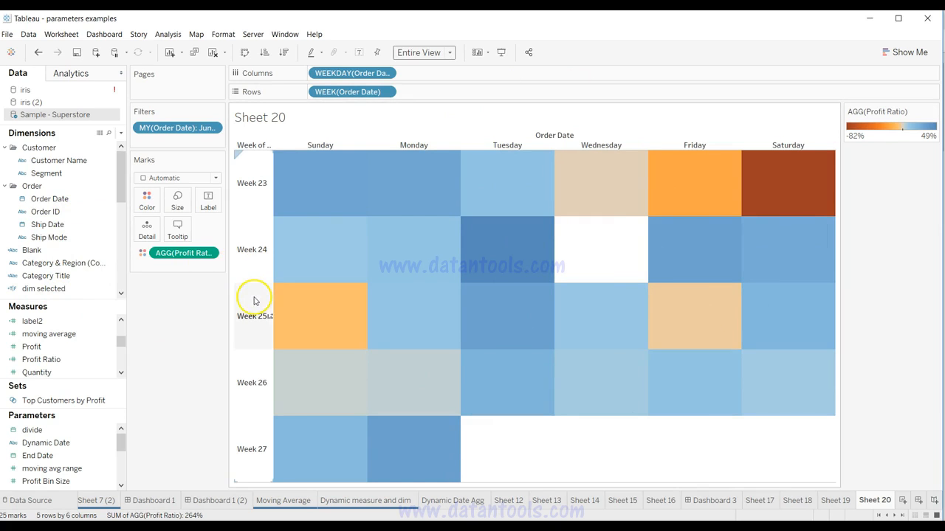
# Step: Add Order Date as the text label on Sheet 20 and set it to the discrete Day level
pyautogui.click(838, 499)
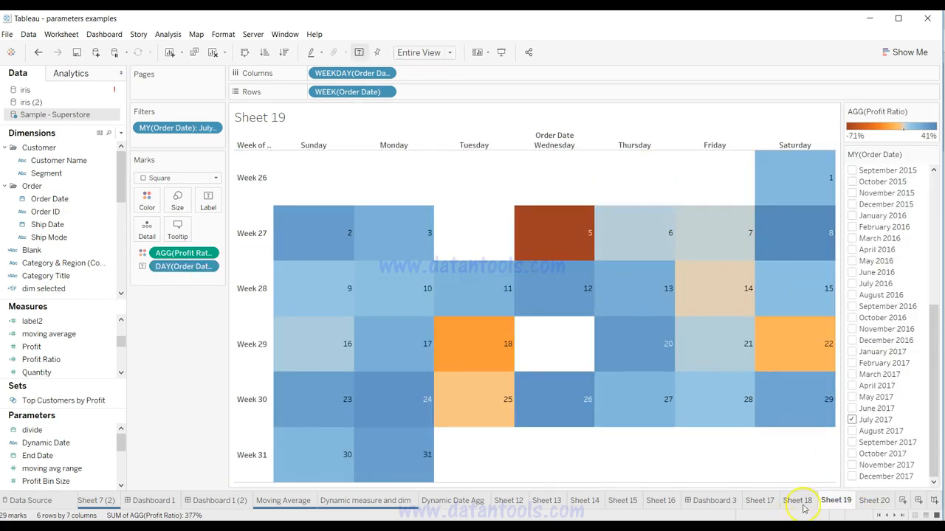
pyautogui.click(874, 500)
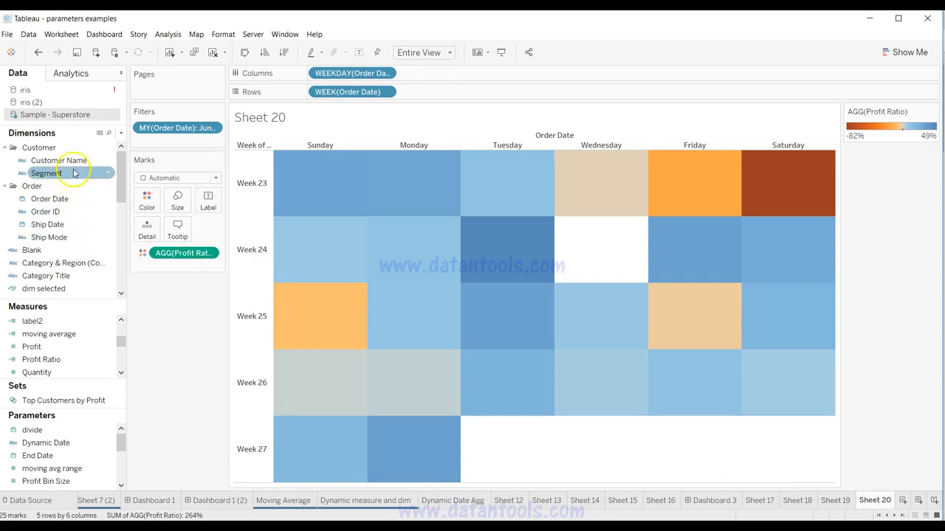
pyautogui.click(73, 199)
pyautogui.moveTo(73, 199); pyautogui.dragTo(212, 209)
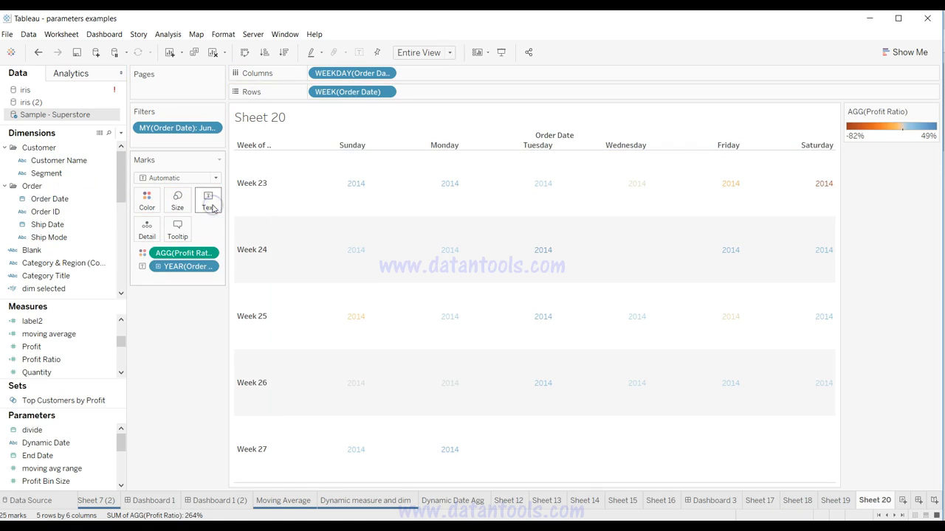
pyautogui.click(209, 268)
pyautogui.click(204, 344)
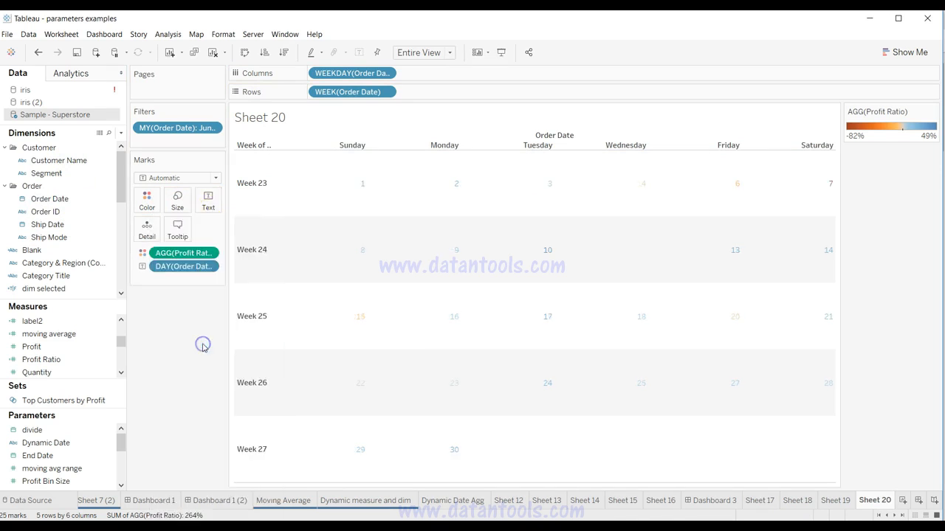
# Step: Change the mark type to Square so the day numbers sit on colored calendar cells
pyautogui.click(212, 177)
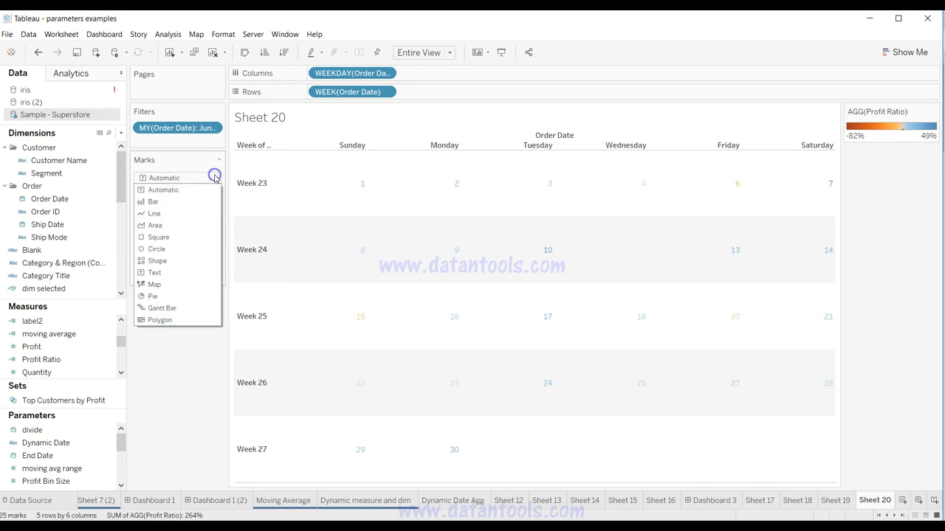
pyautogui.click(204, 237)
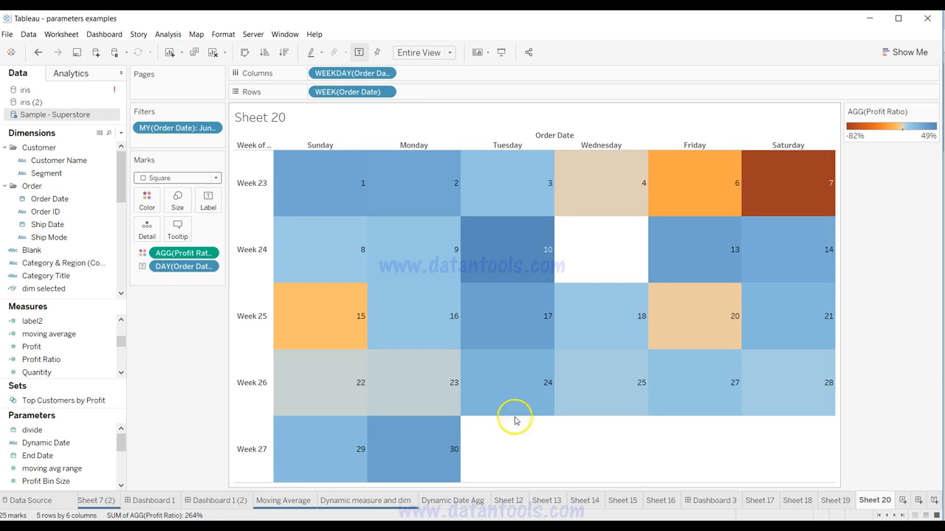
pyautogui.moveTo(472, 241)
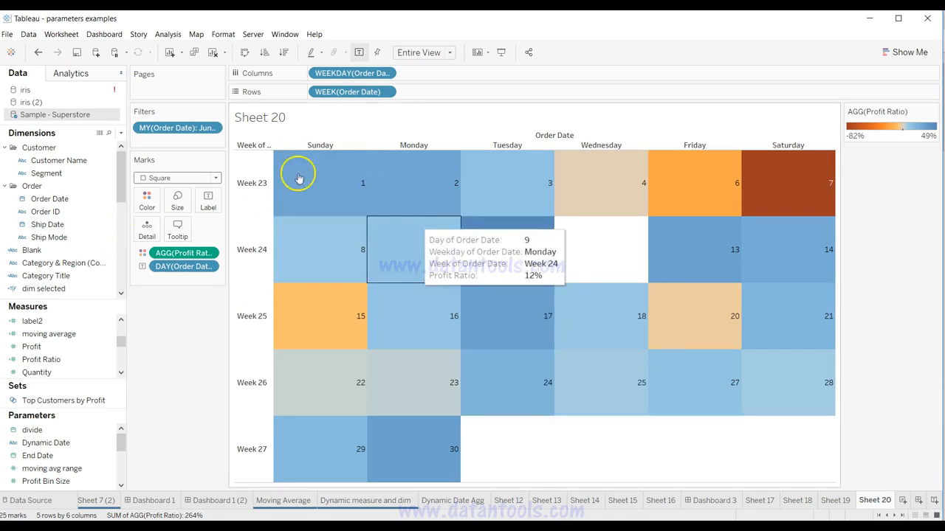
# Step: Show the month/year Order Date filter on Sheet 20 and select only July 2014 in it
pyautogui.click(833, 499)
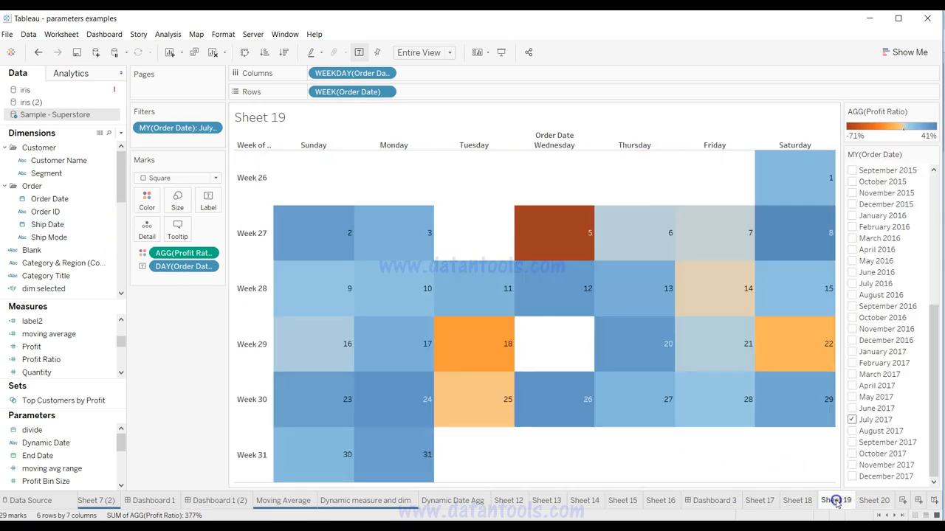
pyautogui.click(874, 501)
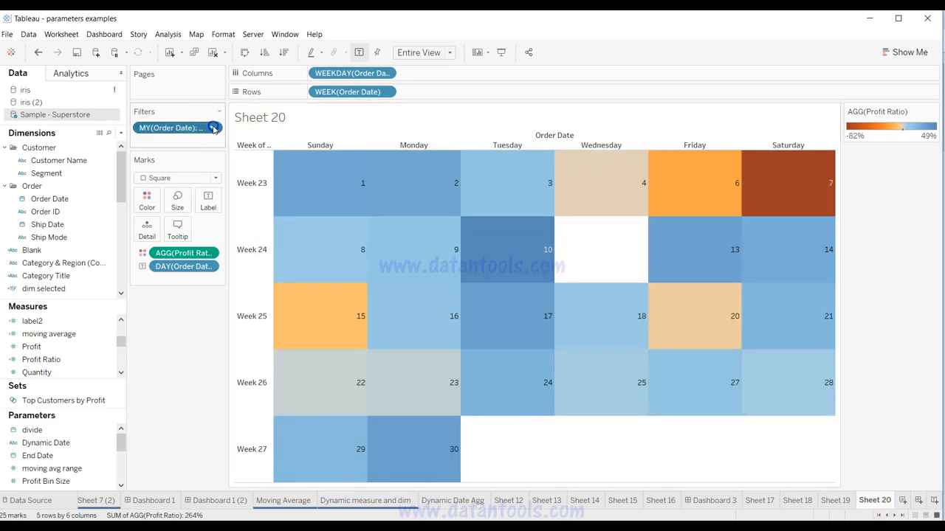
pyautogui.click(211, 128)
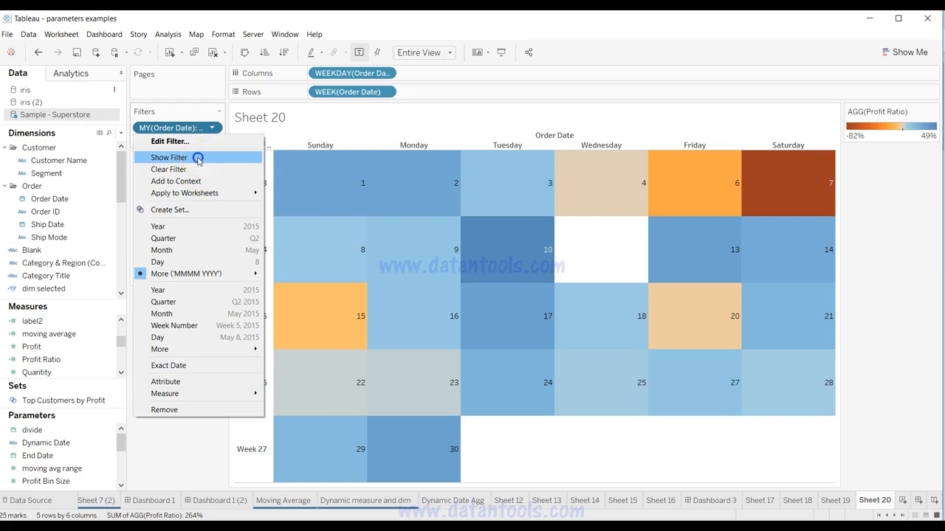
pyautogui.click(196, 157)
pyautogui.click(852, 196)
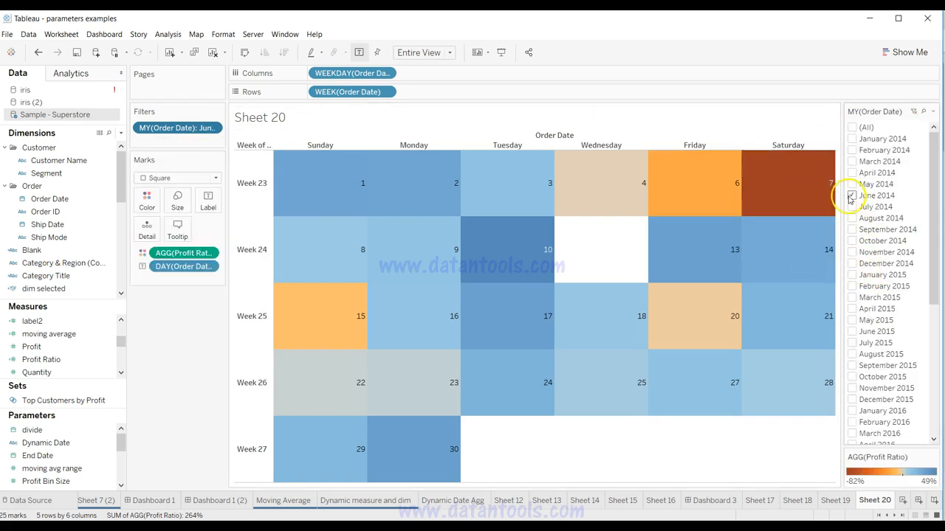
pyautogui.click(853, 207)
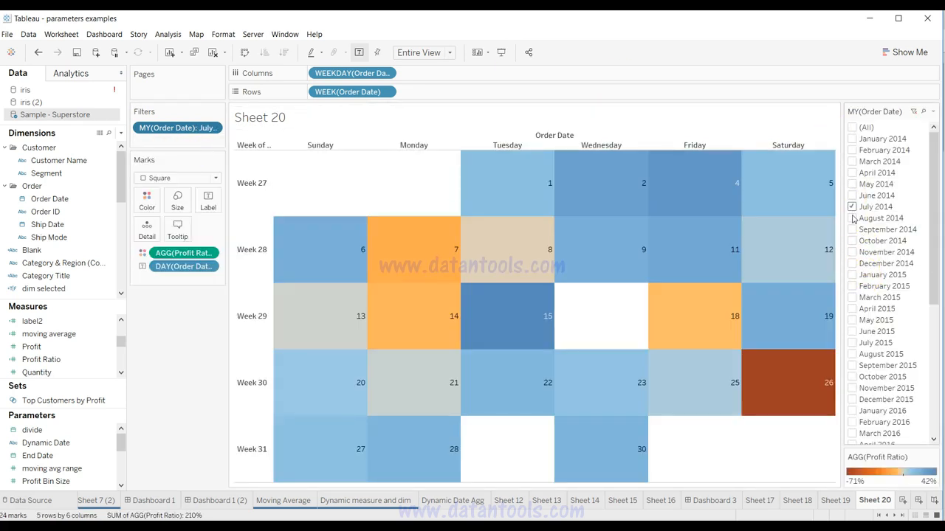
# Step: Set the month/year Order Date filter on Sheet 20 to show only September 2014
pyautogui.click(853, 218)
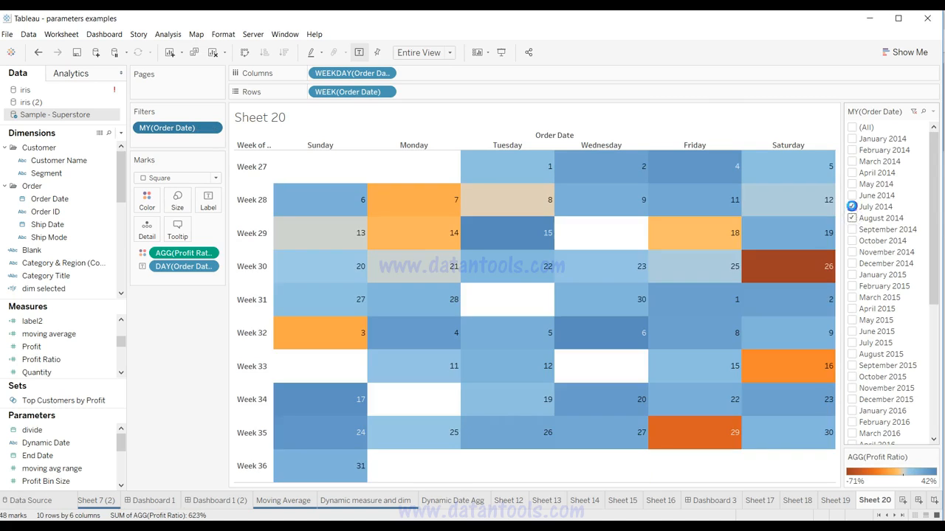
pyautogui.click(852, 207)
pyautogui.click(852, 230)
pyautogui.click(852, 218)
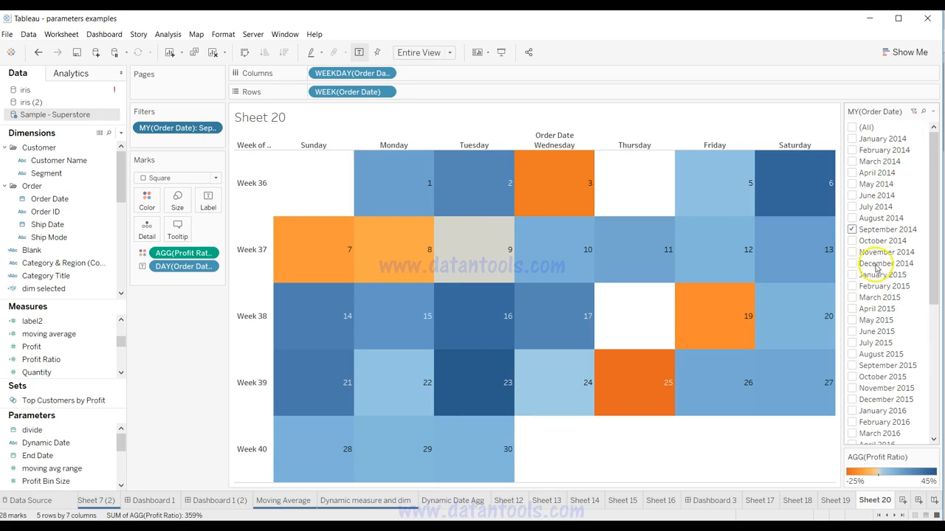
# Step: Change the month/year Order Date filter to a single-value dropdown
pyautogui.click(932, 112)
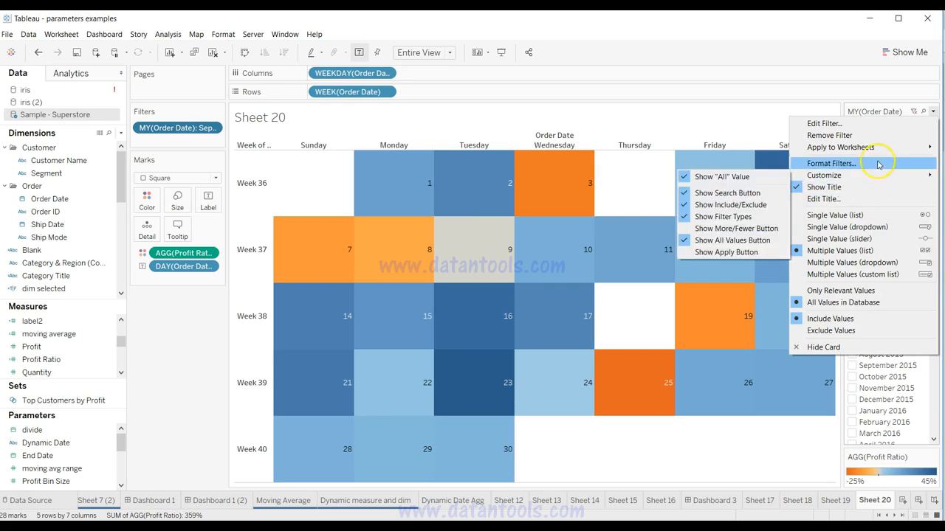
pyautogui.moveTo(878, 175)
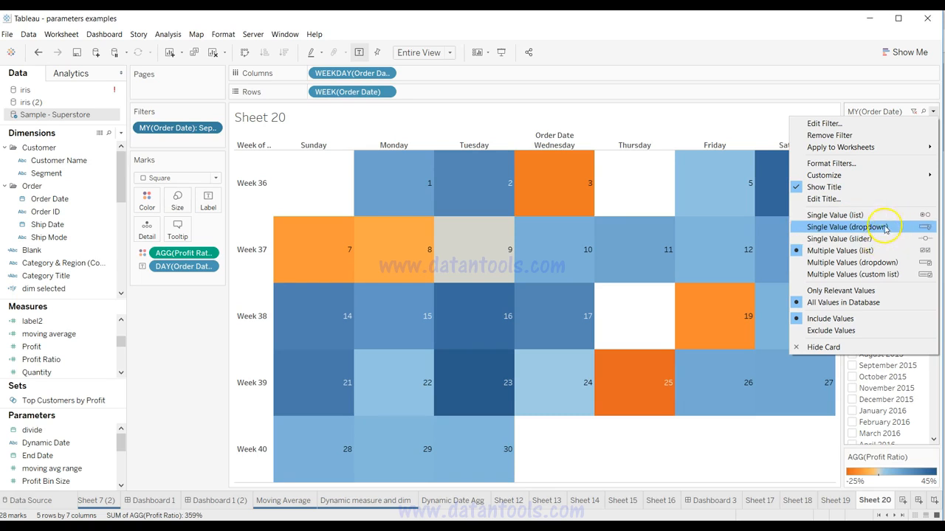
pyautogui.click(884, 227)
# Step: Switch the calendar's Order Date filter to July 2016, followed by June 2017
pyautogui.click(900, 133)
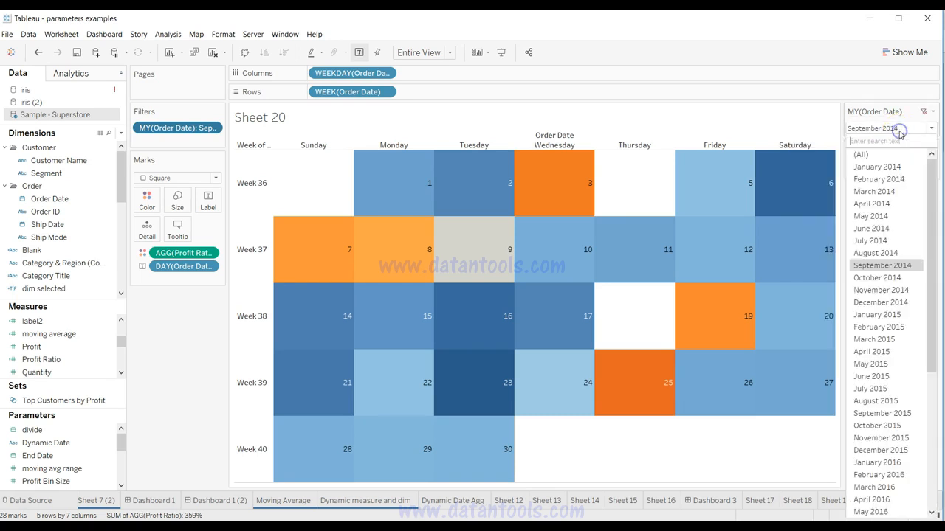
pyautogui.scroll(-6, 910, 347)
pyautogui.click(890, 303)
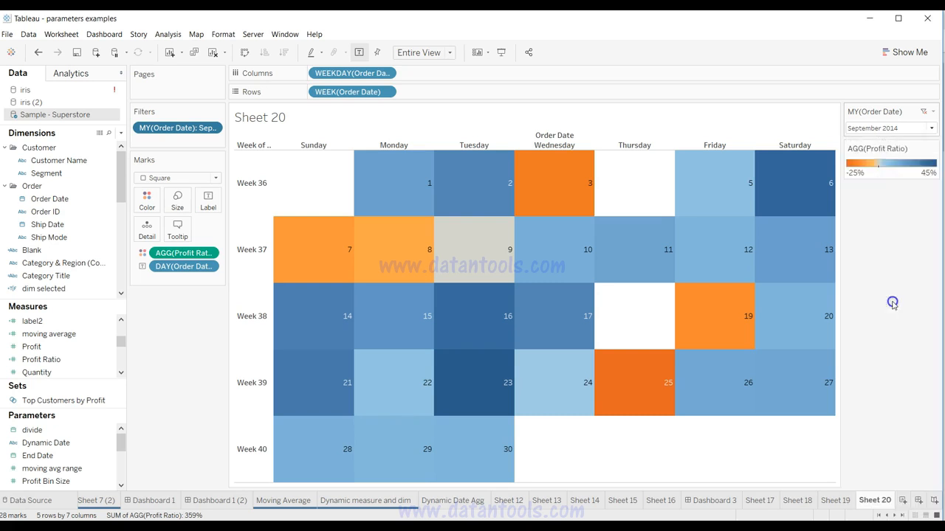
pyautogui.click(882, 128)
pyautogui.click(907, 317)
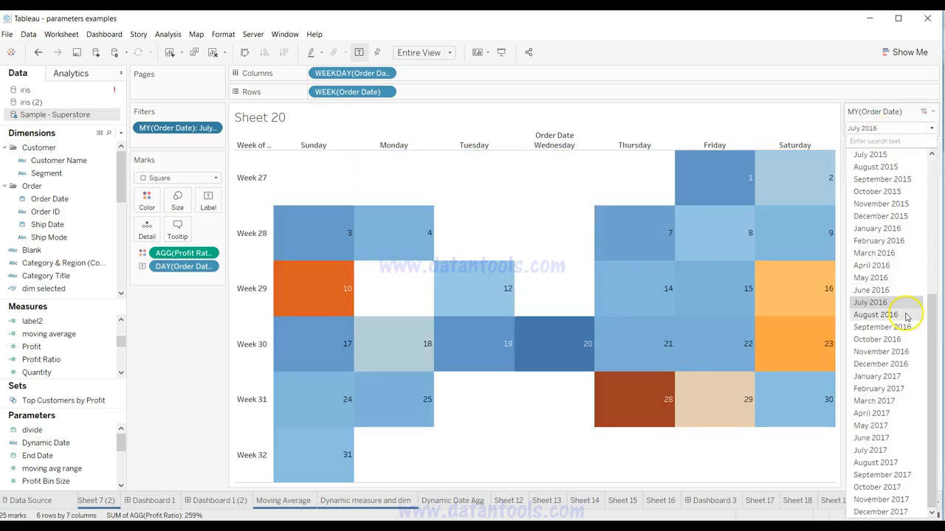
pyautogui.click(890, 438)
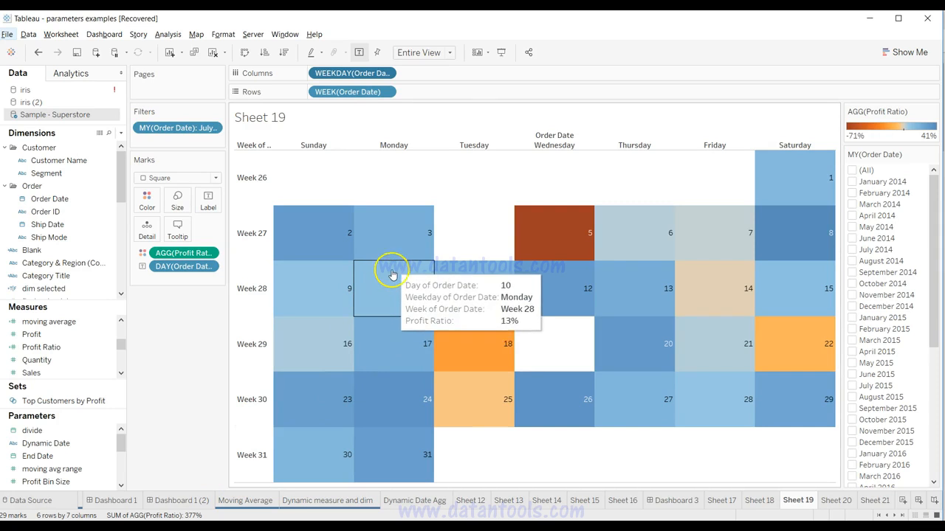
# Step: Exclude the Day and Weekday Order Date fields from the tooltip of the Sheet 19 calendar
pyautogui.moveTo(397, 244)
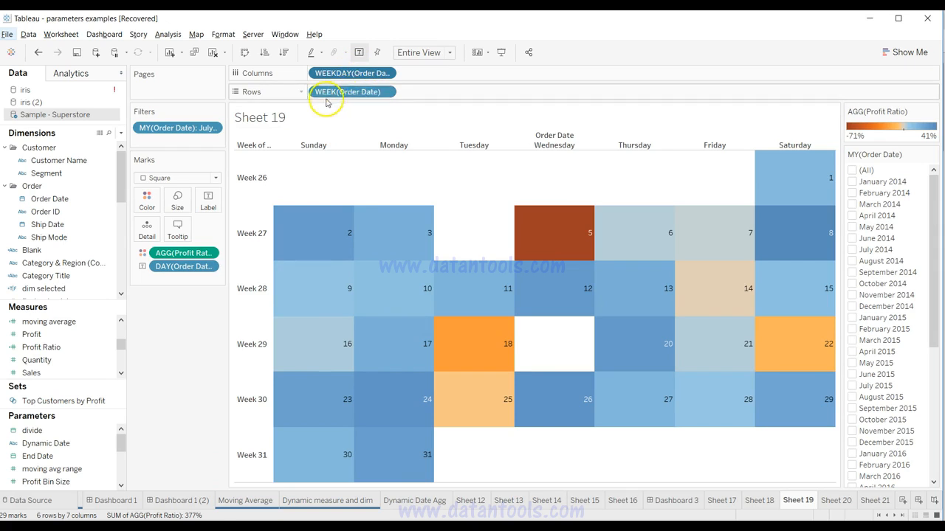
pyautogui.moveTo(335, 243)
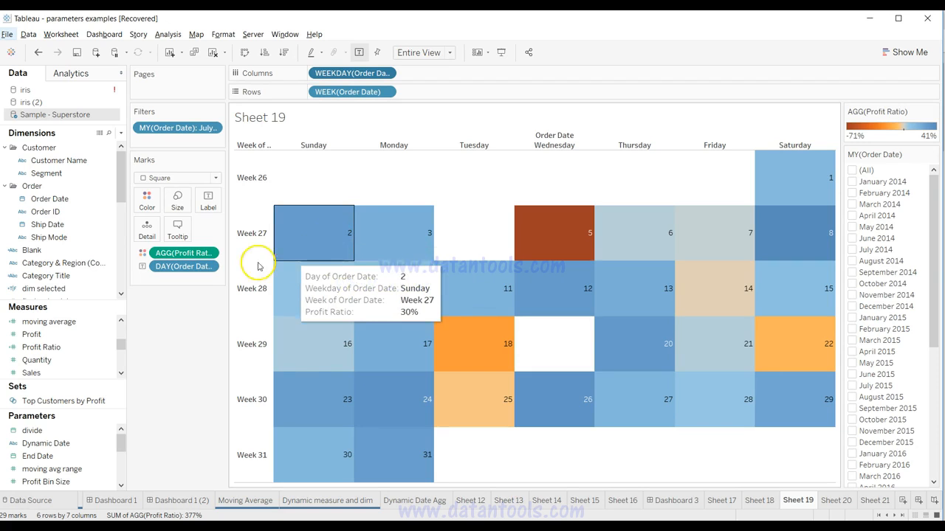
pyautogui.click(181, 233)
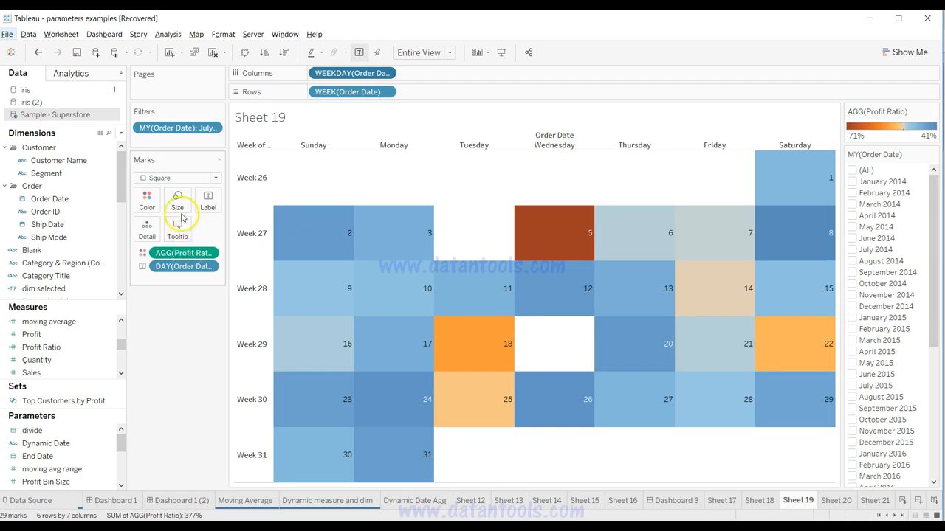
pyautogui.moveTo(321, 248)
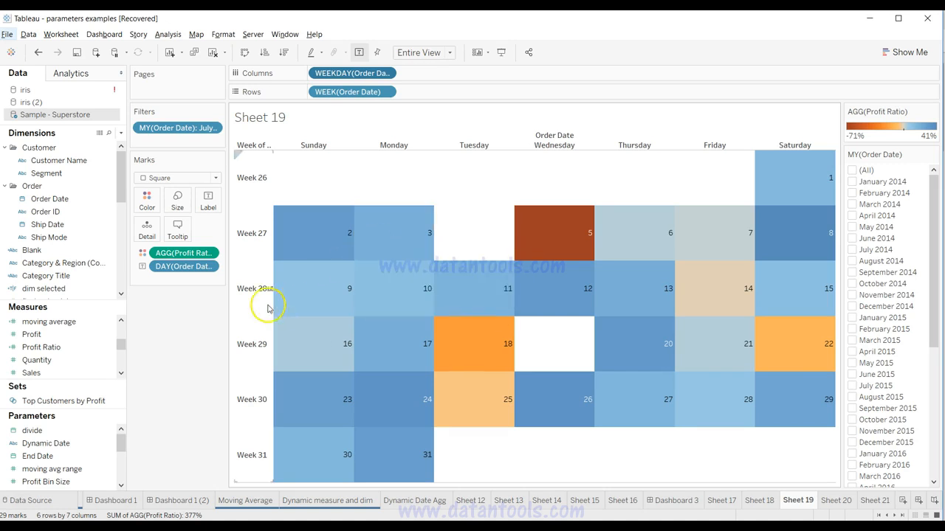
pyautogui.rightClick(212, 266)
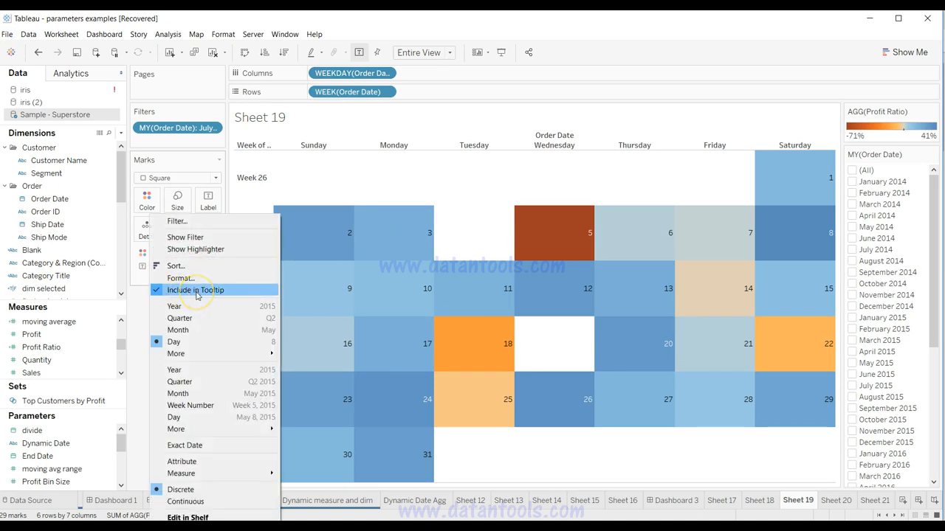
pyautogui.click(196, 291)
pyautogui.moveTo(369, 229)
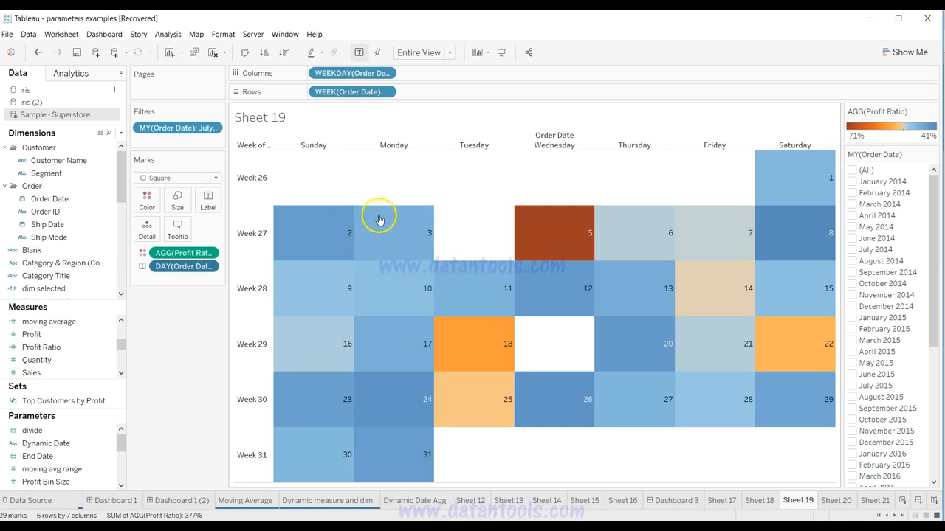
pyautogui.click(386, 73)
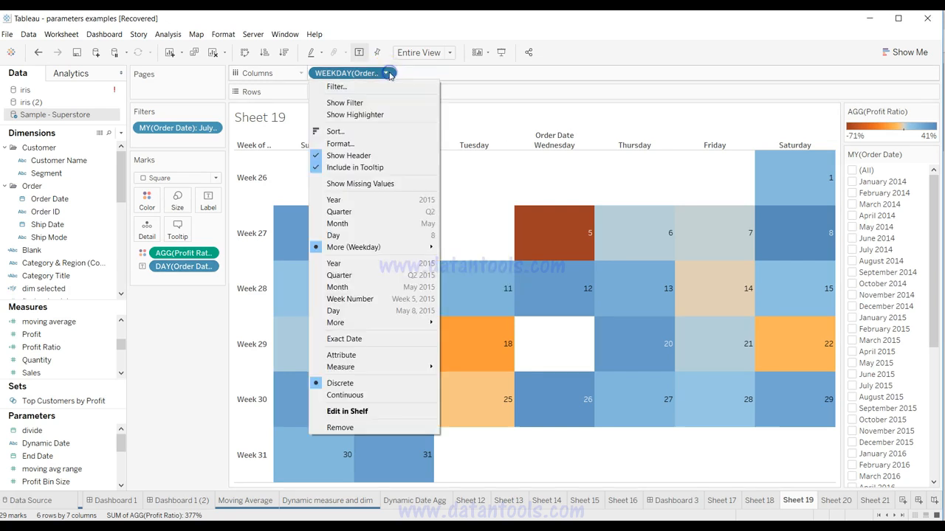
pyautogui.click(372, 168)
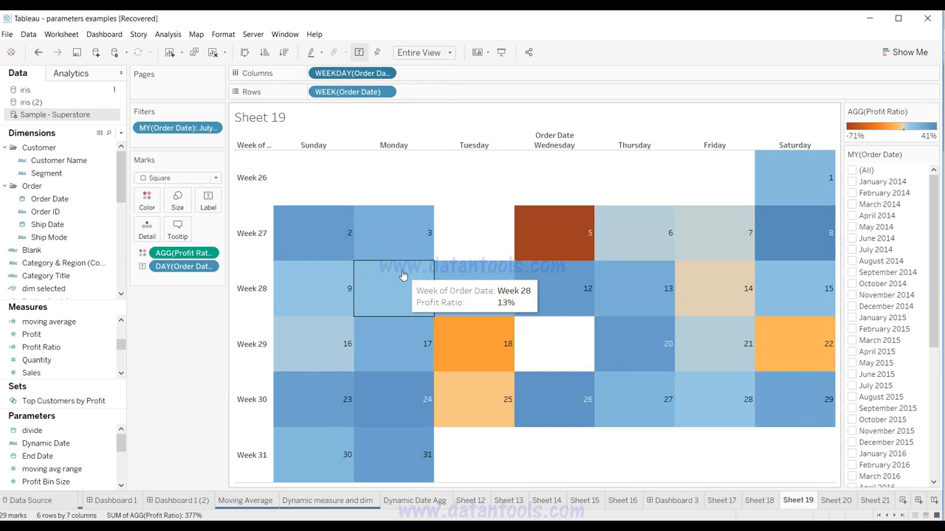
# Step: Review the calendar's tooltip text in the tooltip editor and the tooltip option of the Weekday Order Date field
pyautogui.click(176, 227)
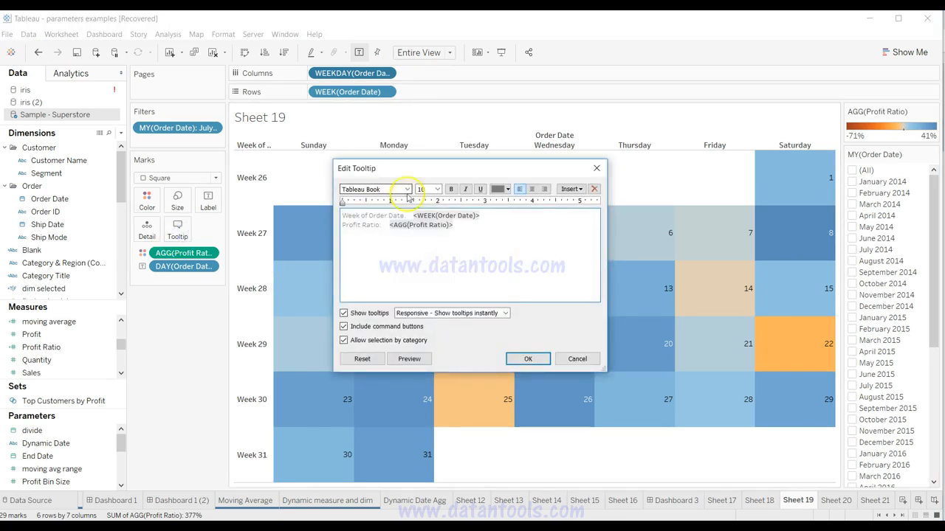
pyautogui.click(464, 241)
pyautogui.click(575, 359)
pyautogui.click(386, 73)
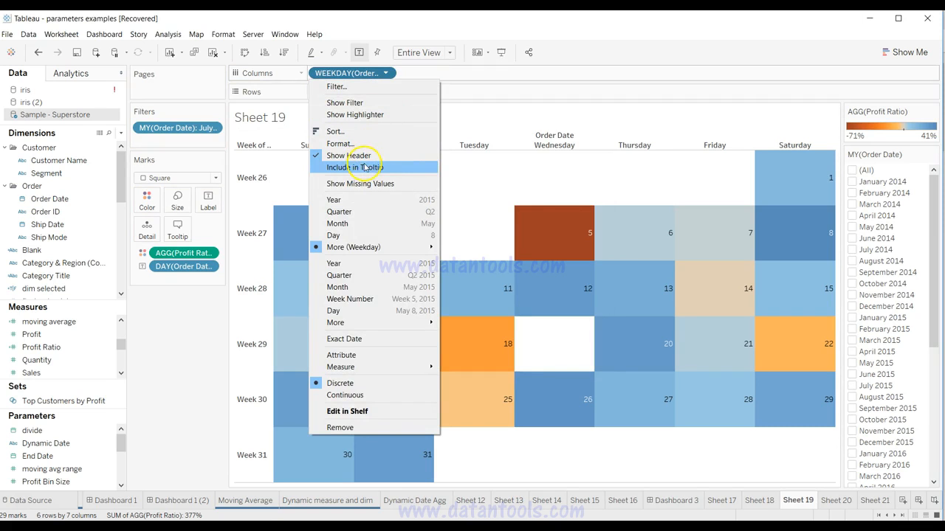
pyautogui.click(470, 103)
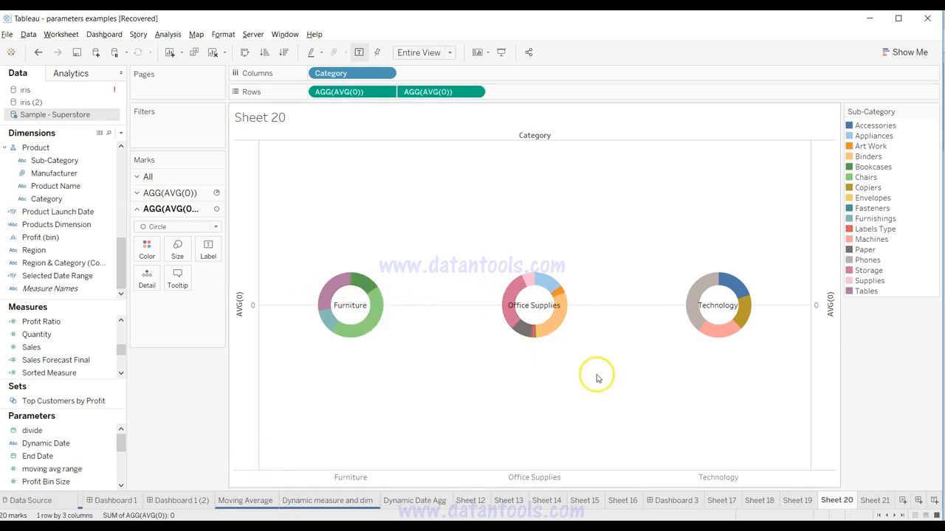
# Step: Build a horizontal bar chart on Sheet 21 with Category on Rows and Sales on Columns
pyautogui.moveTo(353, 314)
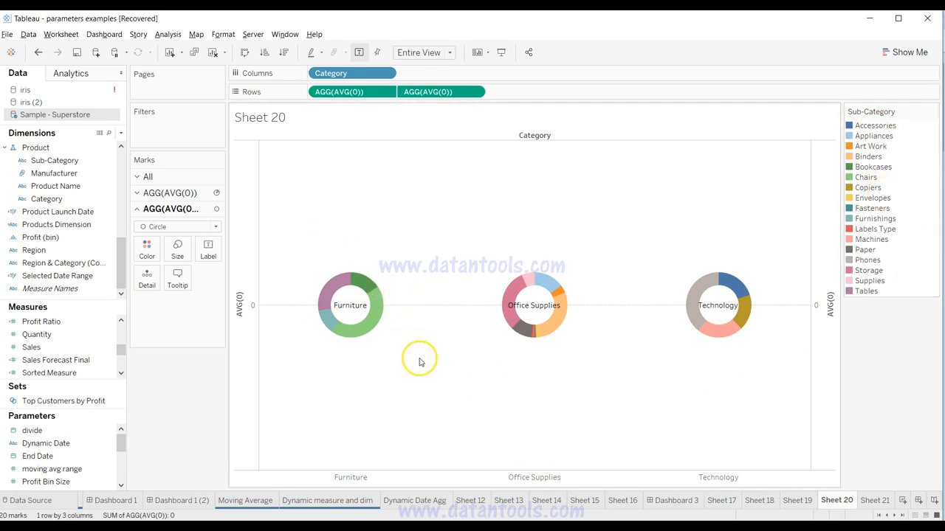
pyautogui.click(876, 502)
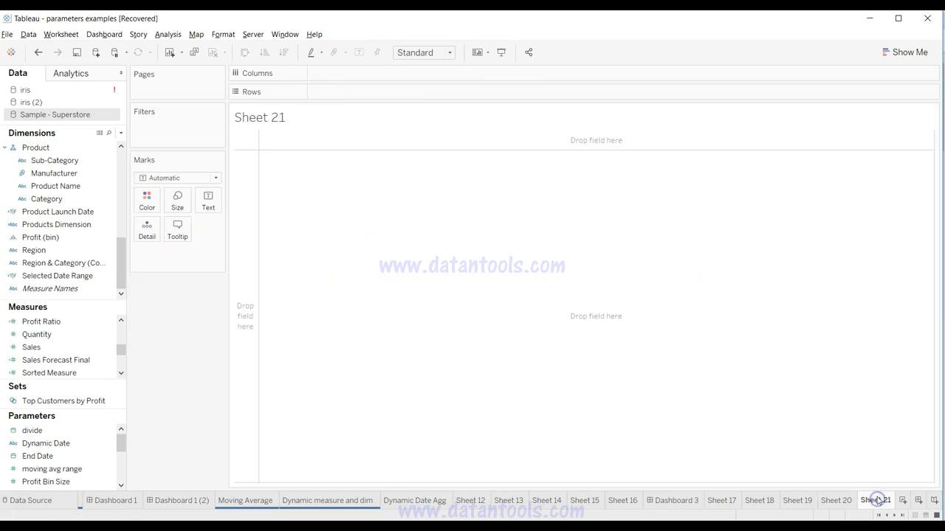
pyautogui.click(84, 199)
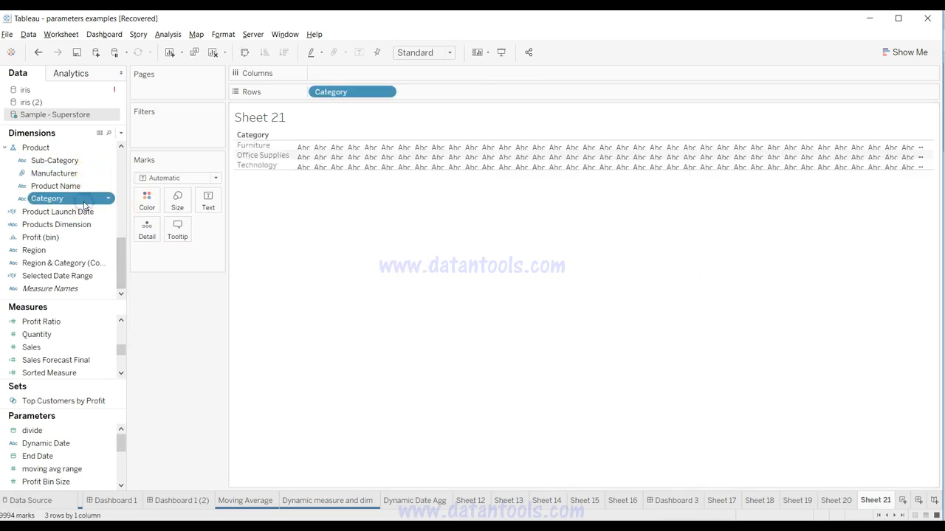
pyautogui.click(83, 347)
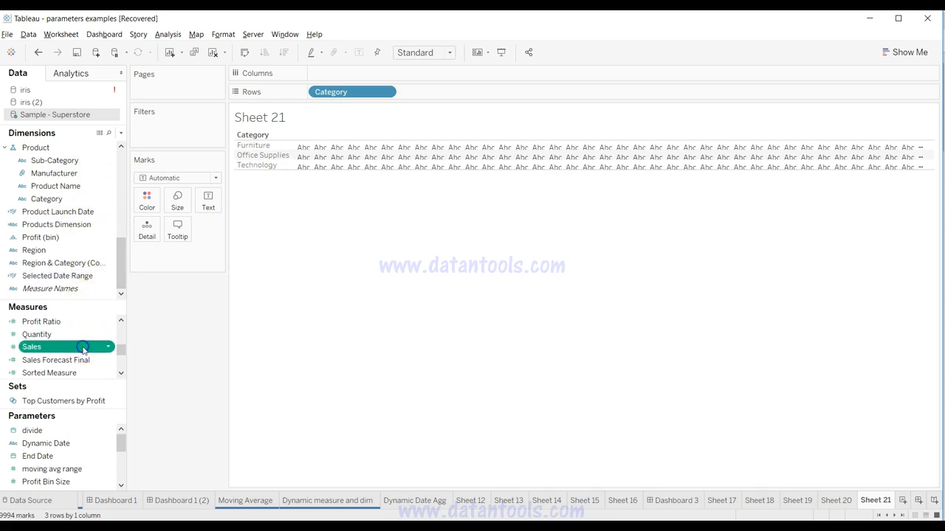
pyautogui.doubleClick(83, 349)
pyautogui.moveTo(164, 255); pyautogui.dragTo(401, 74)
pyautogui.click(904, 53)
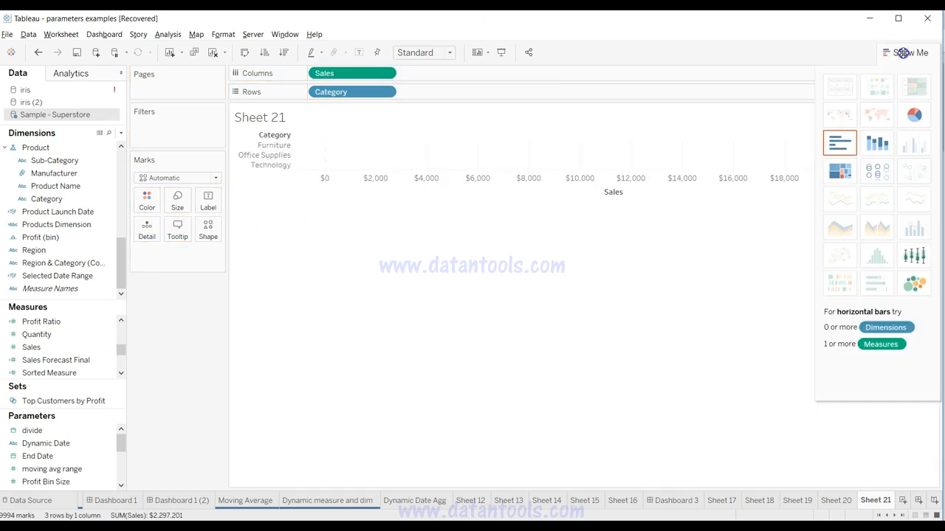
pyautogui.click(837, 142)
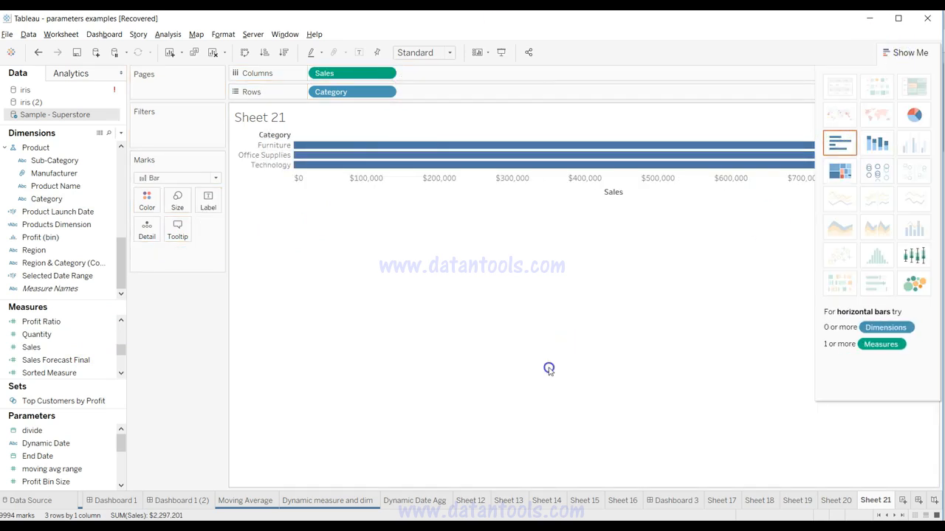
pyautogui.click(912, 53)
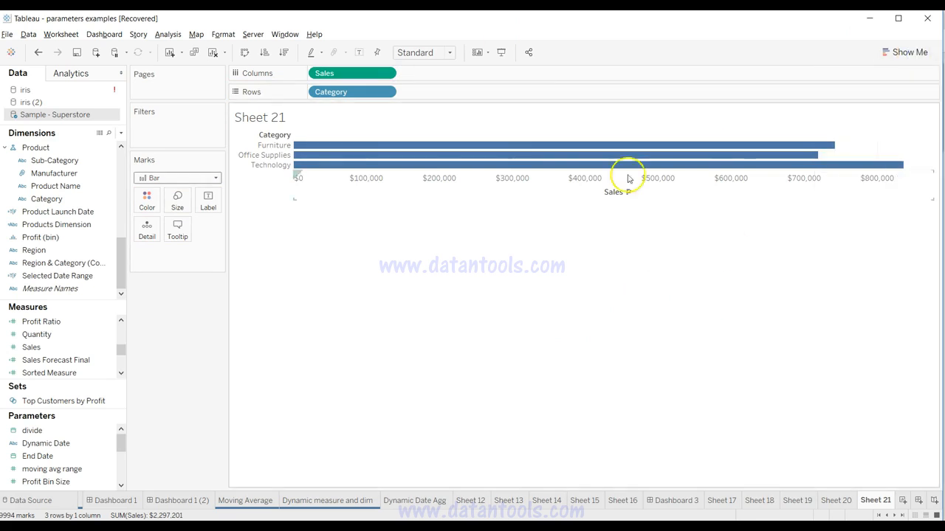
# Step: Add the AVG(0) field to Columns after Sales and duplicate it there as a second AVG(0)
pyautogui.doubleClick(430, 74)
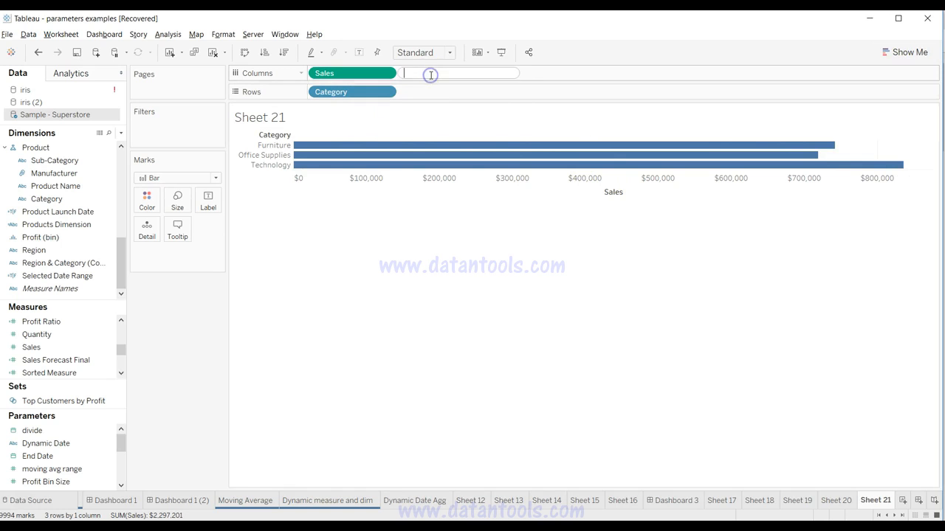
pyautogui.write('av')
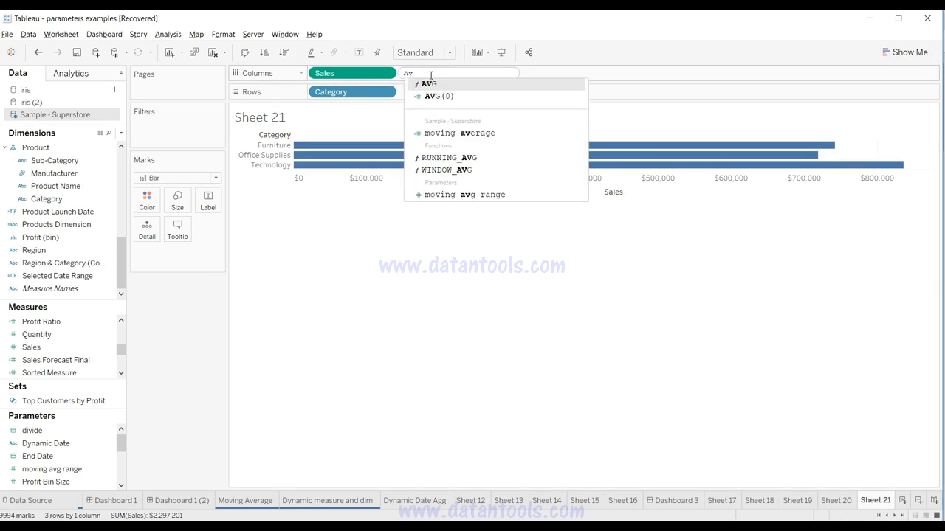
pyautogui.press('Down')
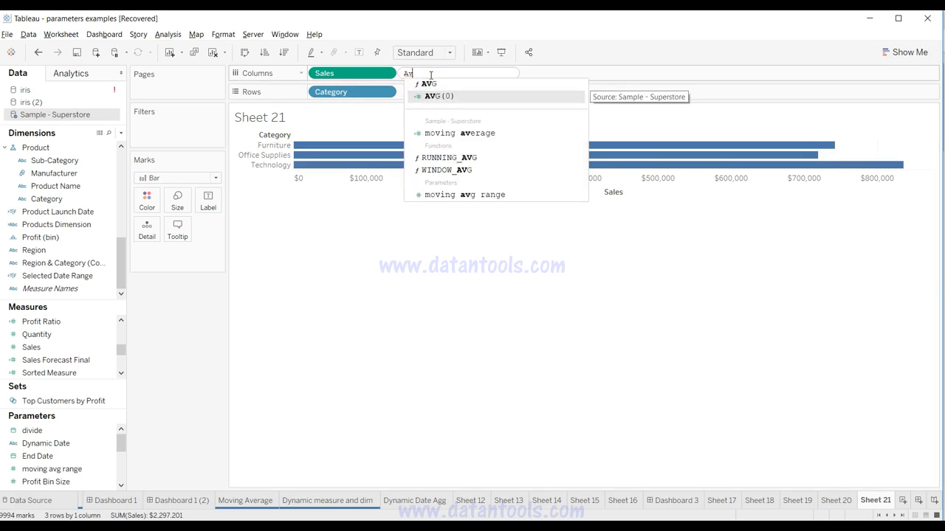
pyautogui.press('Return')
pyautogui.press('Return')
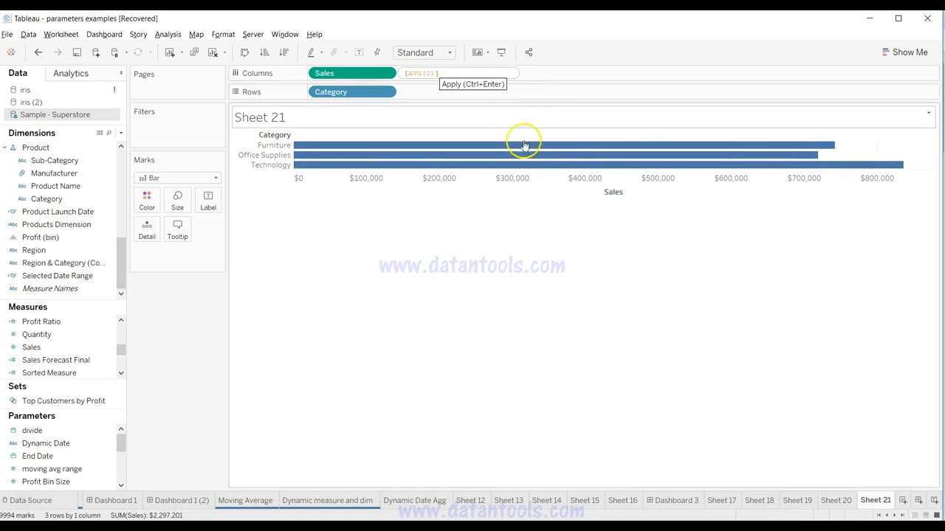
pyautogui.moveTo(439, 74); pyautogui.dragTo(517, 79)
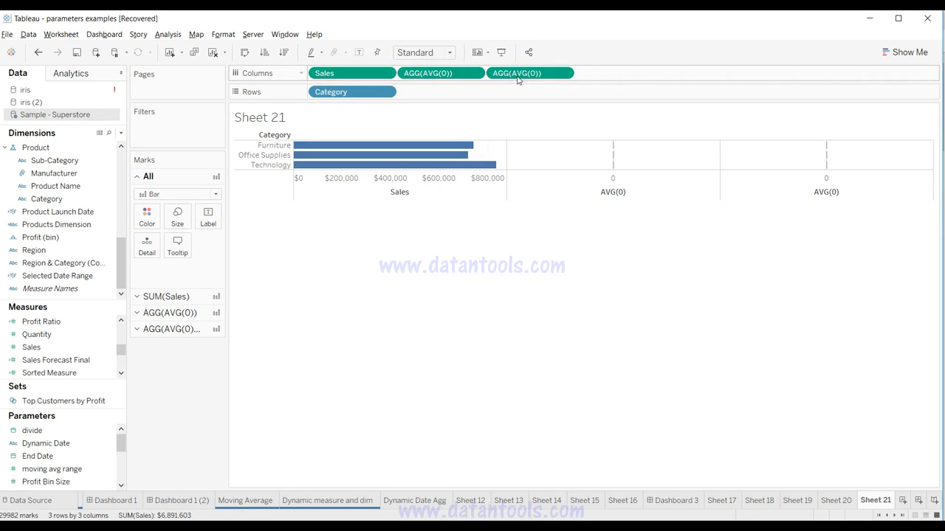
# Step: Change the first AVG(0) marks to Pie and move Sales from Columns to their Angle
pyautogui.moveTo(610, 148)
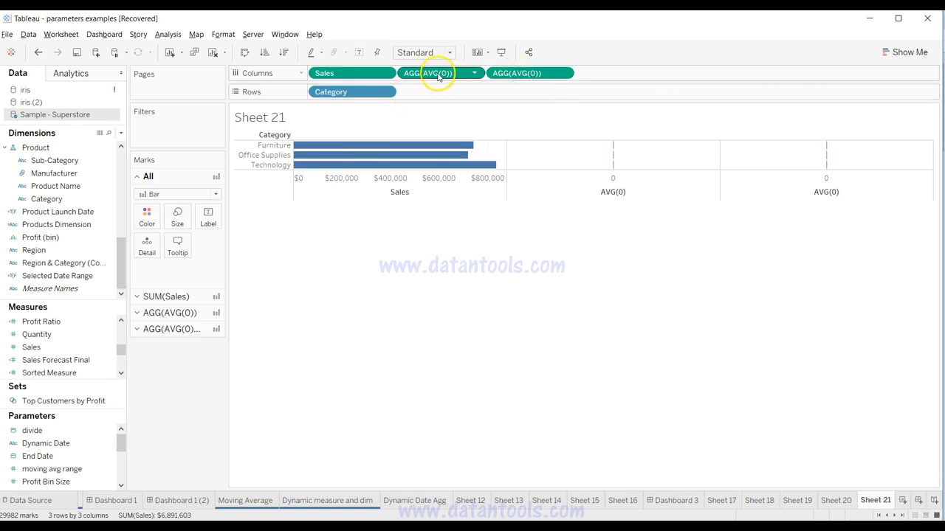
pyautogui.click(183, 314)
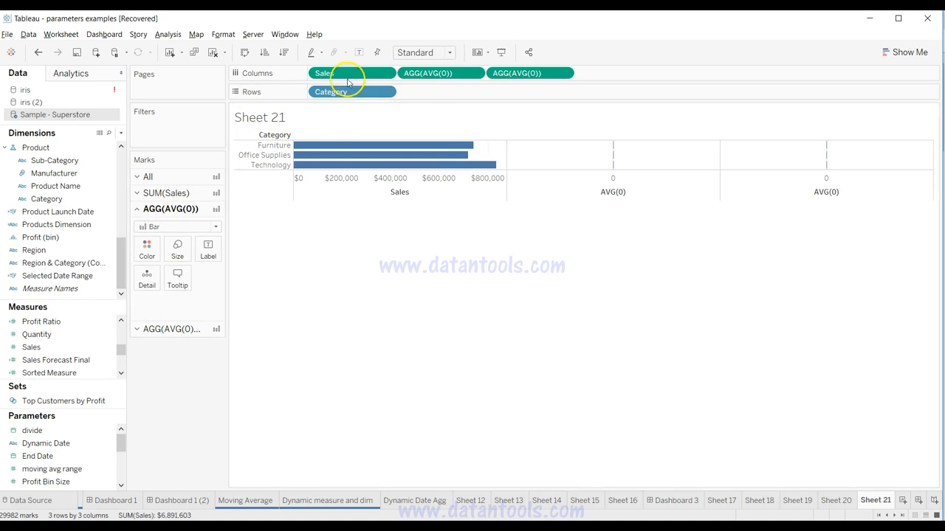
pyautogui.moveTo(343, 74)
pyautogui.mouseDown()
pyautogui.moveTo(207, 273)
pyautogui.moveTo(344, 30)
pyautogui.moveTo(347, 74)
pyautogui.mouseUp()
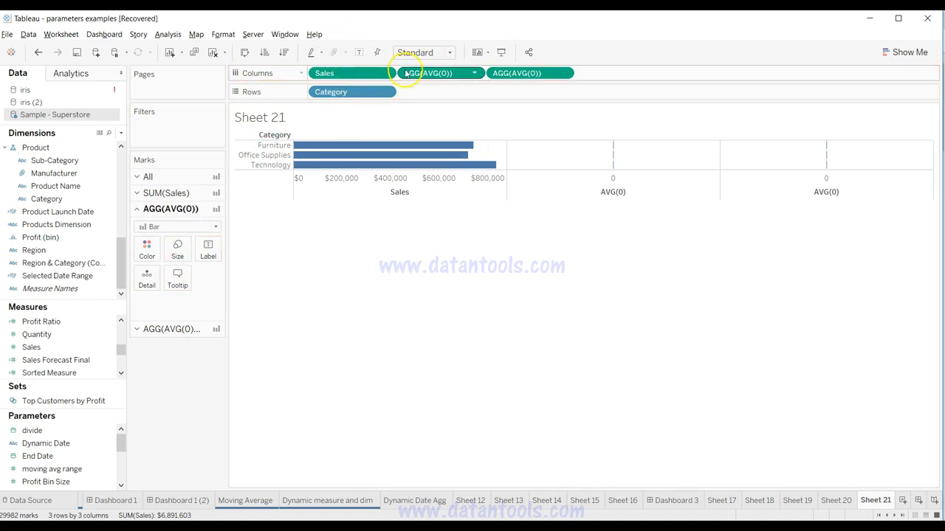
pyautogui.click(206, 227)
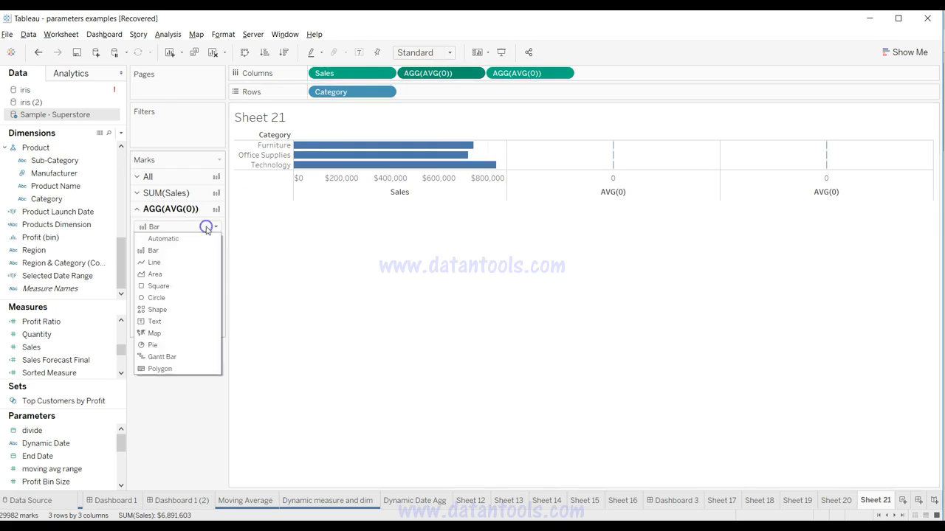
pyautogui.click(183, 345)
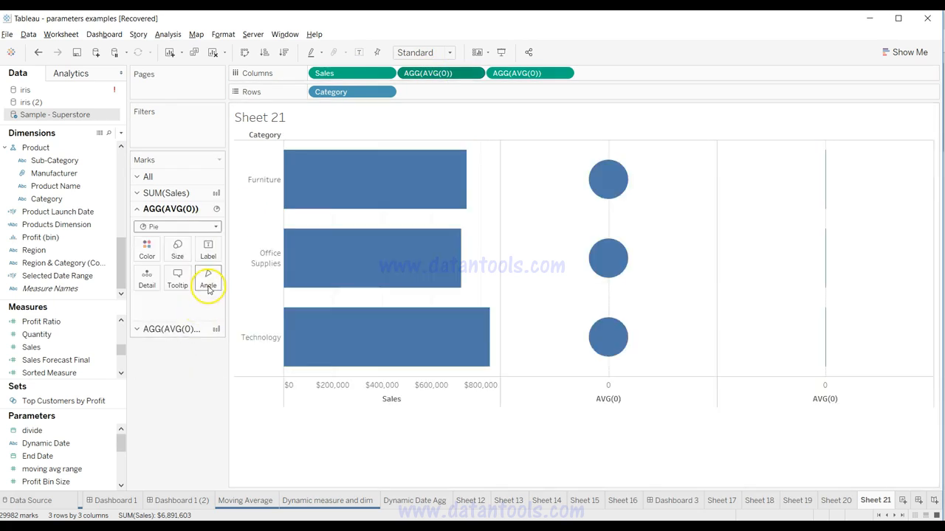
pyautogui.moveTo(384, 75); pyautogui.dragTo(209, 273)
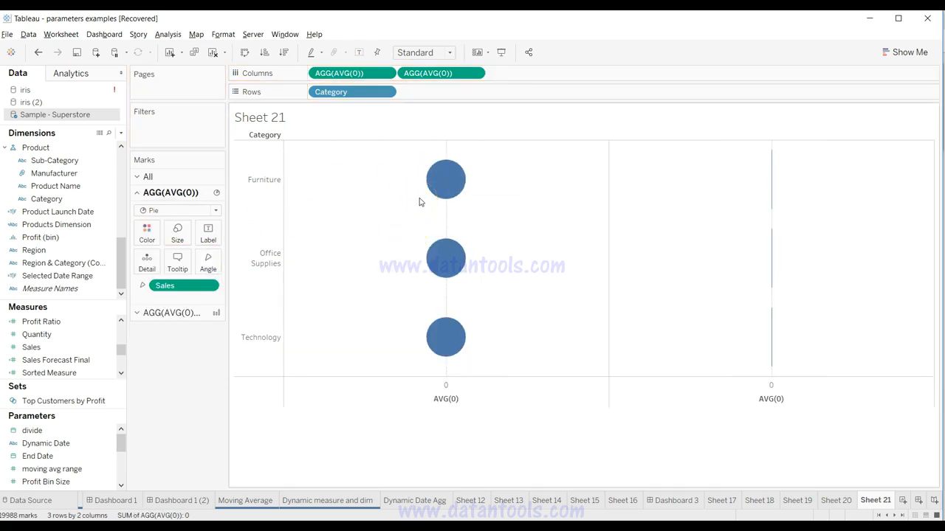
# Step: Combine the second AVG(0) on Columns with the first as a dual axis
pyautogui.click(184, 317)
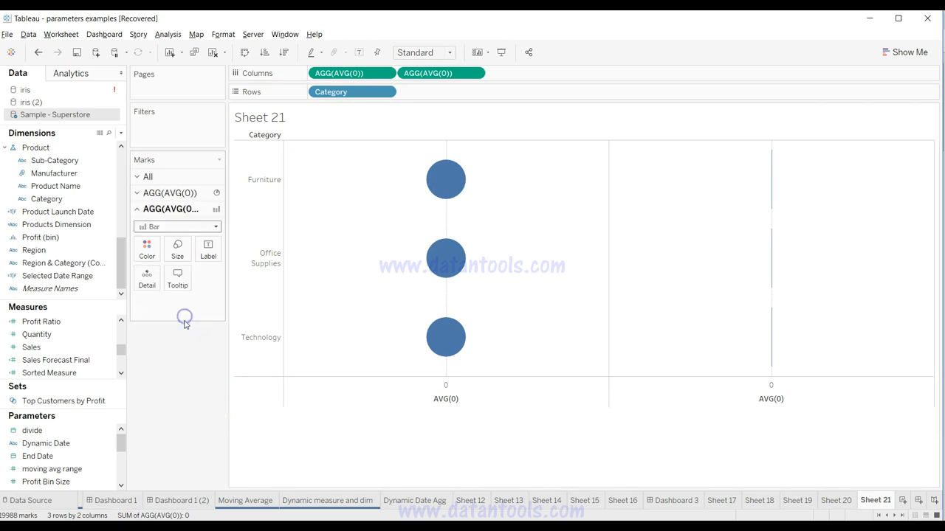
pyautogui.click(163, 191)
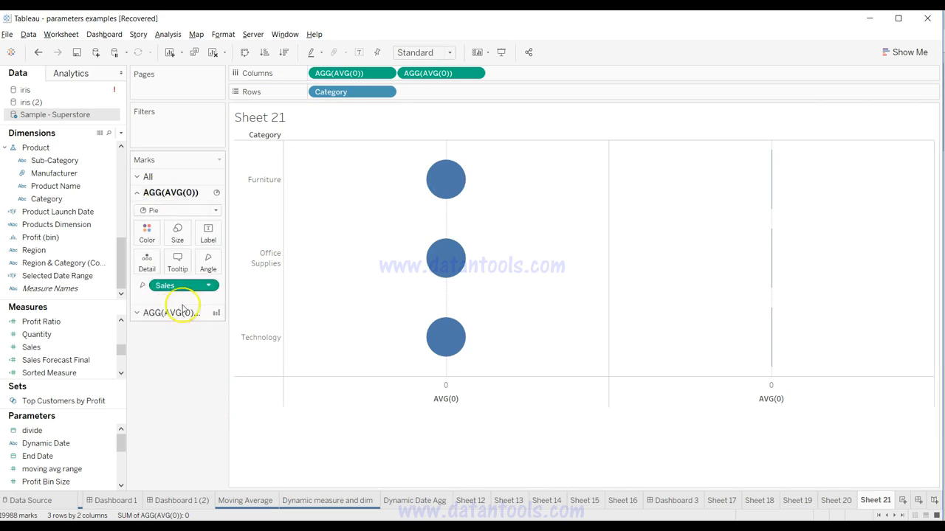
pyautogui.click(473, 74)
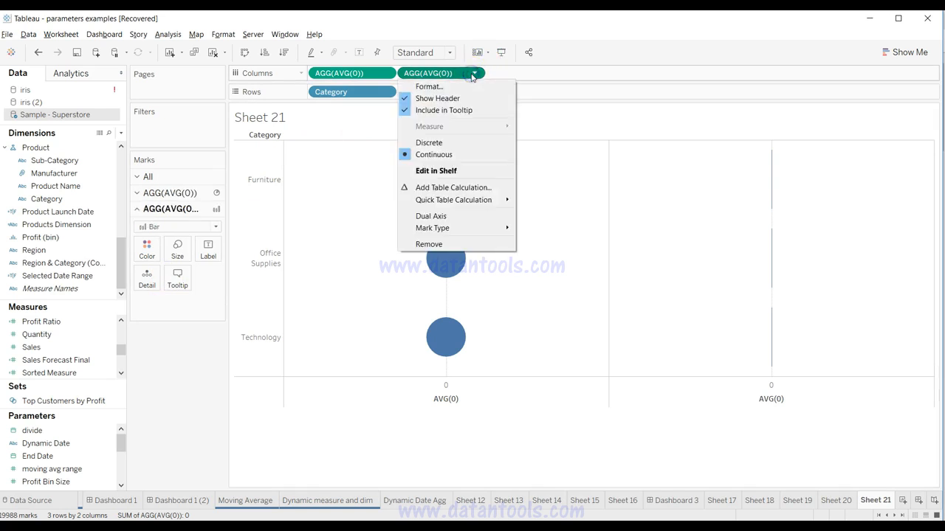
pyautogui.click(466, 217)
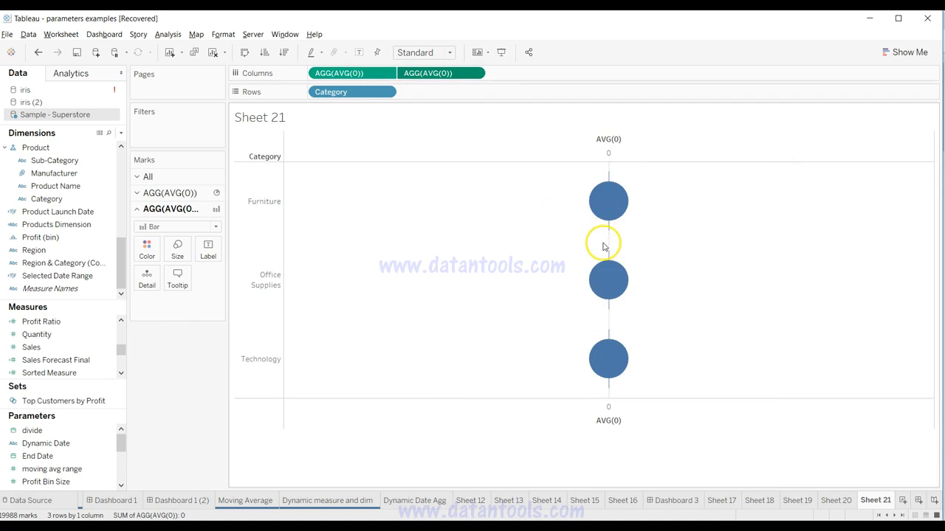
# Step: Enlarge the pies of the first AVG(0) so that they extend beyond the second AVG(0) marks
pyautogui.click(169, 193)
pyautogui.click(174, 235)
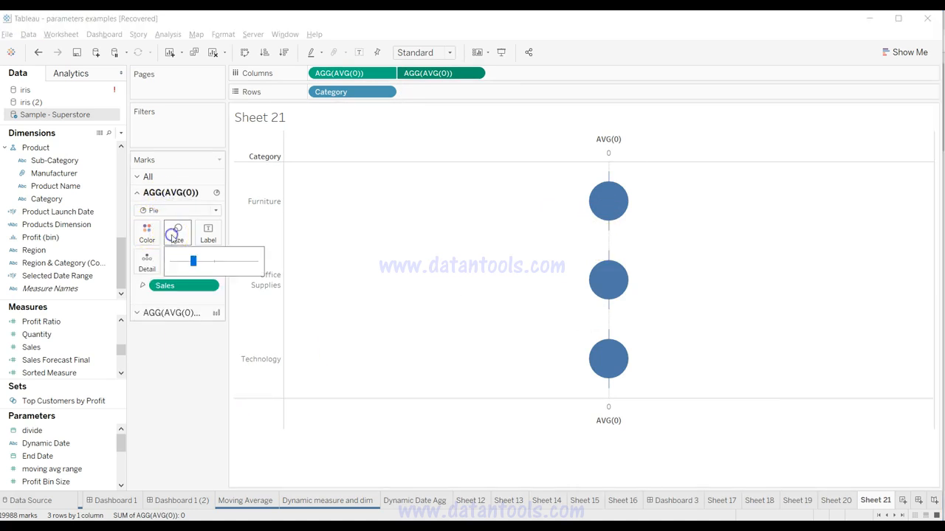
pyautogui.moveTo(194, 261); pyautogui.dragTo(210, 262)
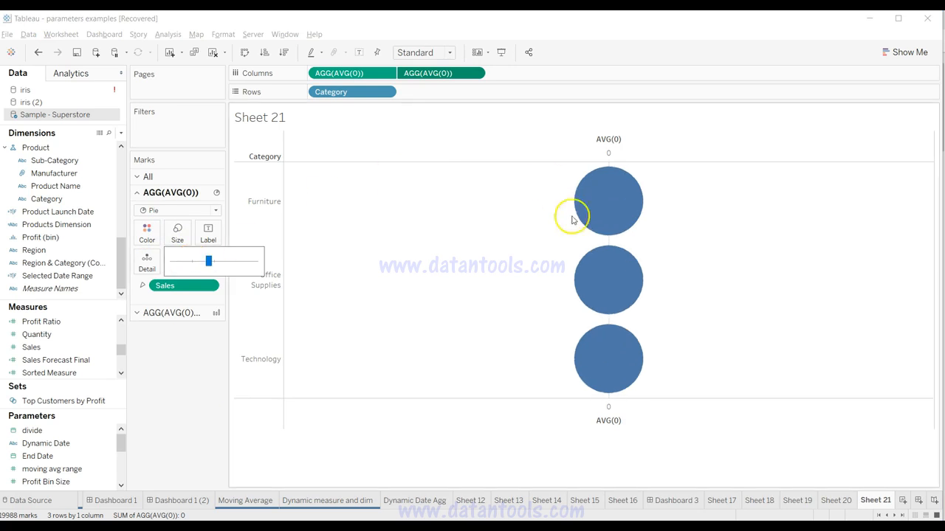
# Step: Change the second AVG(0) marks to Pie and color them white to form the donut holes
pyautogui.click(185, 318)
pyautogui.click(185, 320)
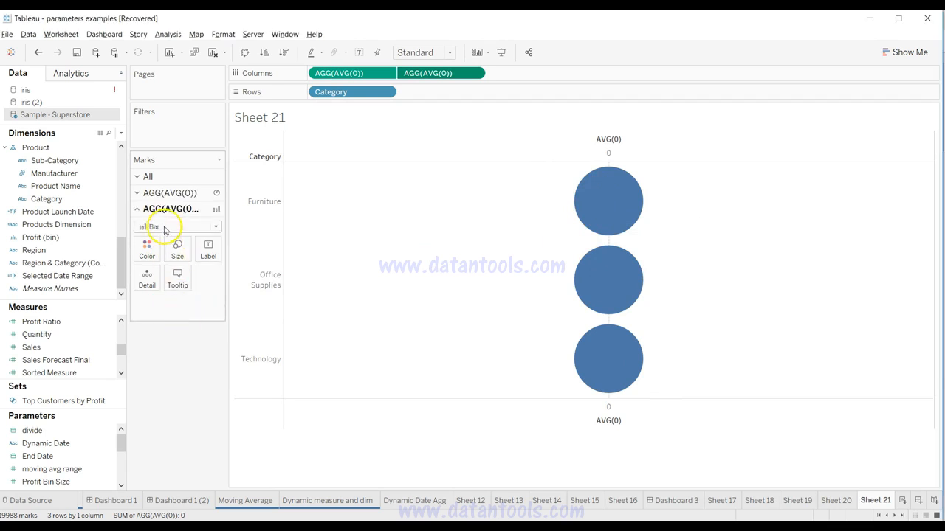
pyautogui.click(149, 251)
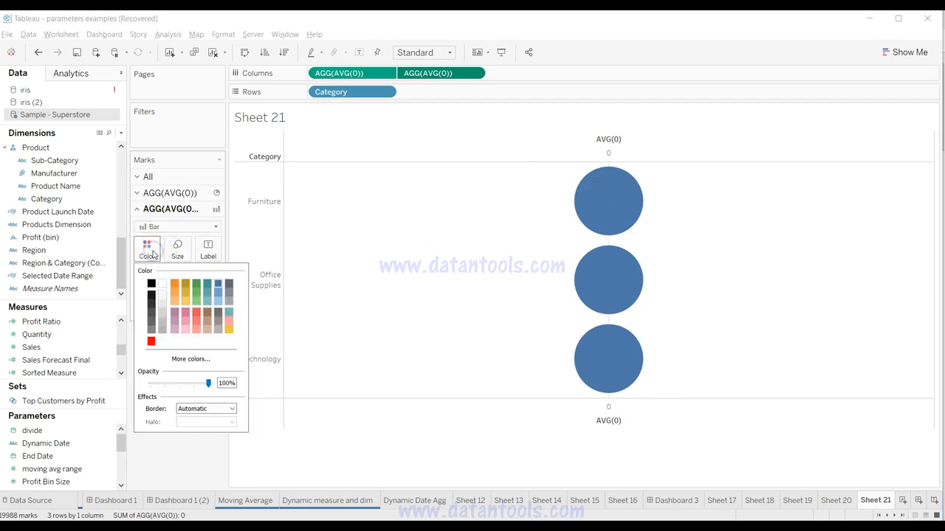
pyautogui.click(166, 226)
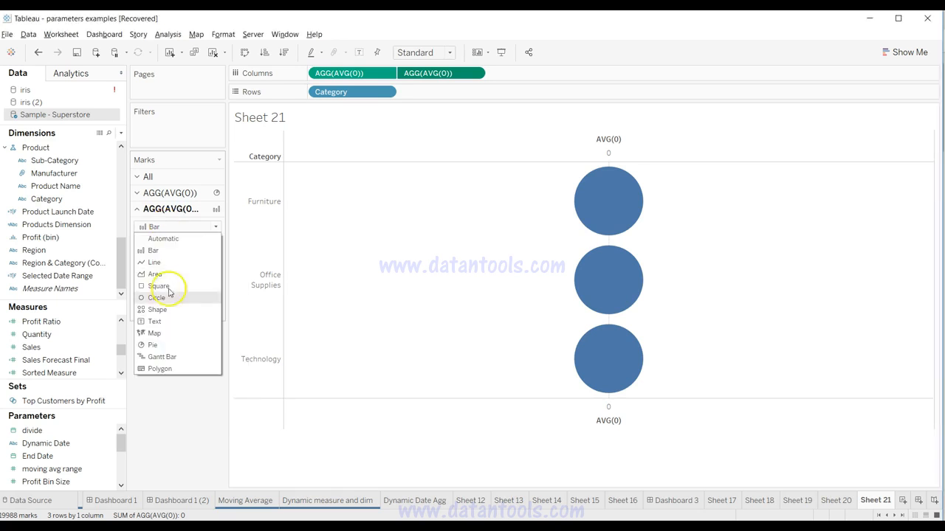
pyautogui.click(169, 345)
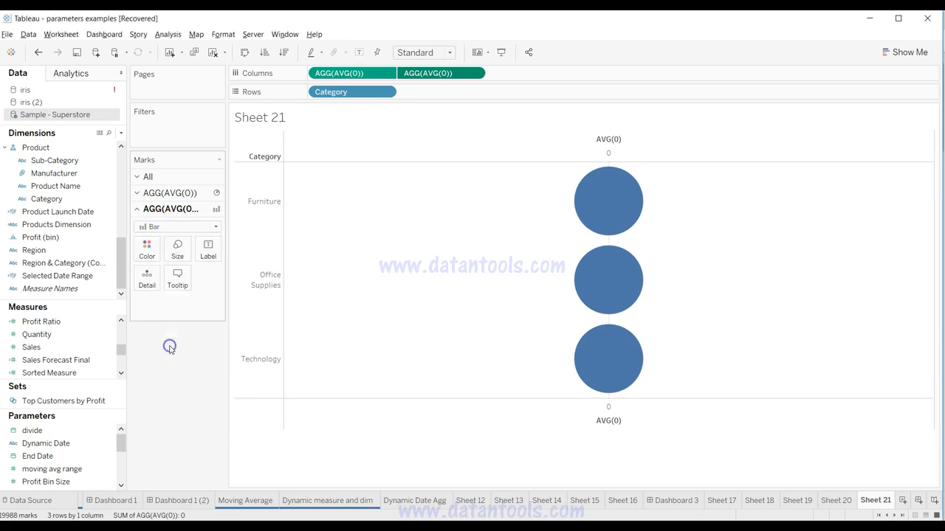
pyautogui.click(146, 247)
pyautogui.click(162, 285)
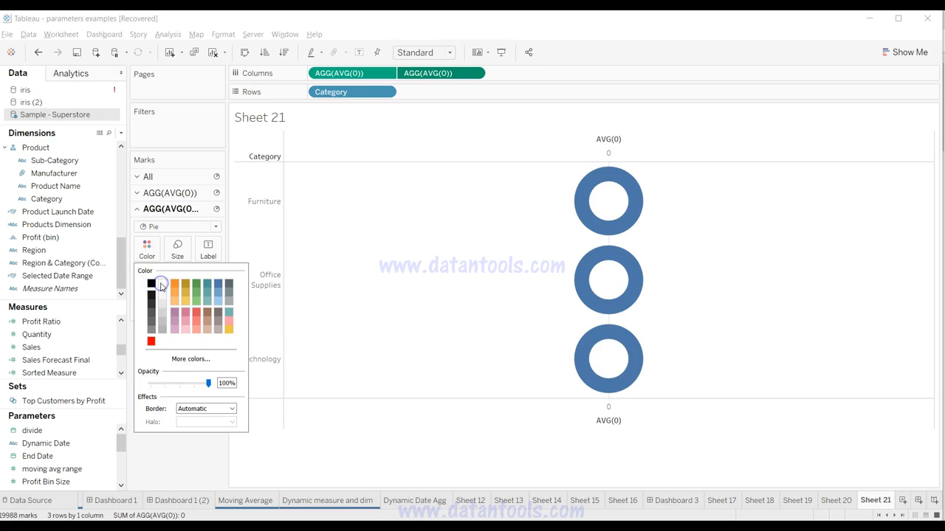
pyautogui.click(446, 302)
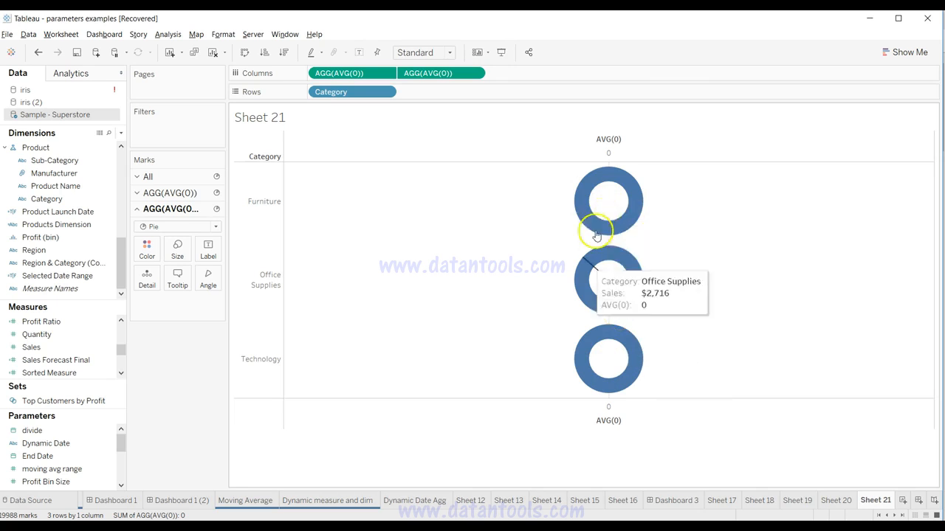
# Step: Compare the Sheet 21 donuts with the finished Category donut charts on Sheet 20
pyautogui.click(836, 500)
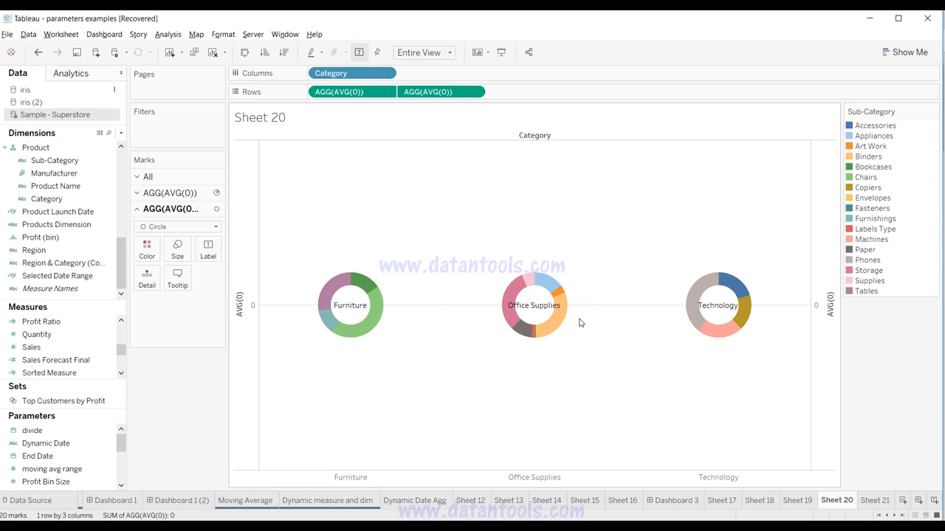
pyautogui.click(865, 503)
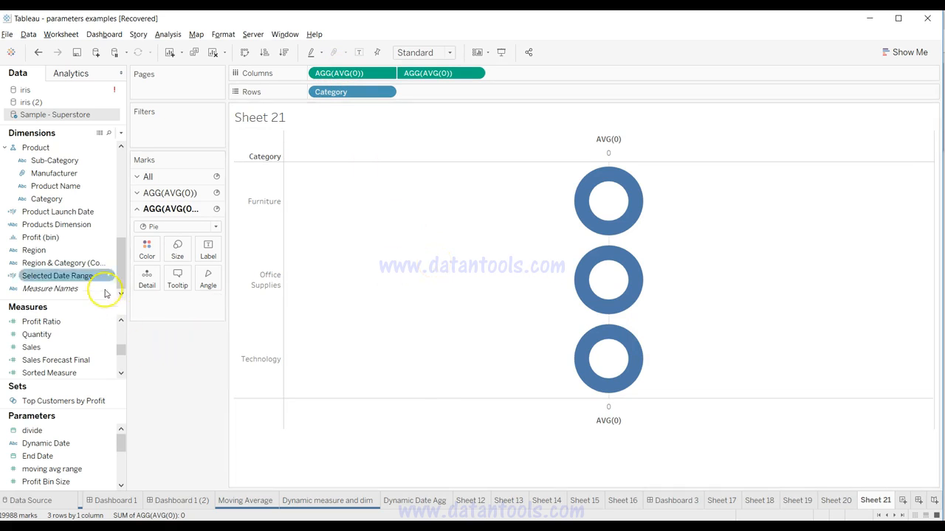
pyautogui.click(828, 500)
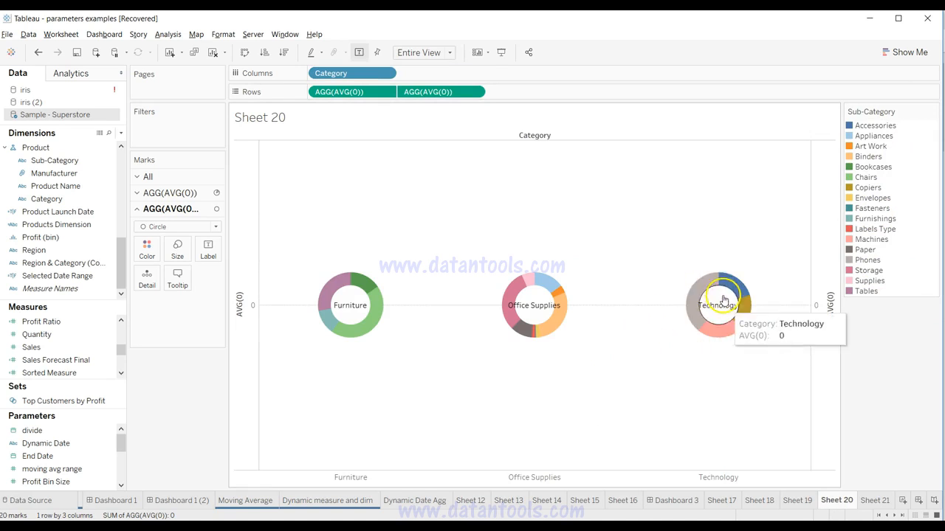
pyautogui.click(876, 502)
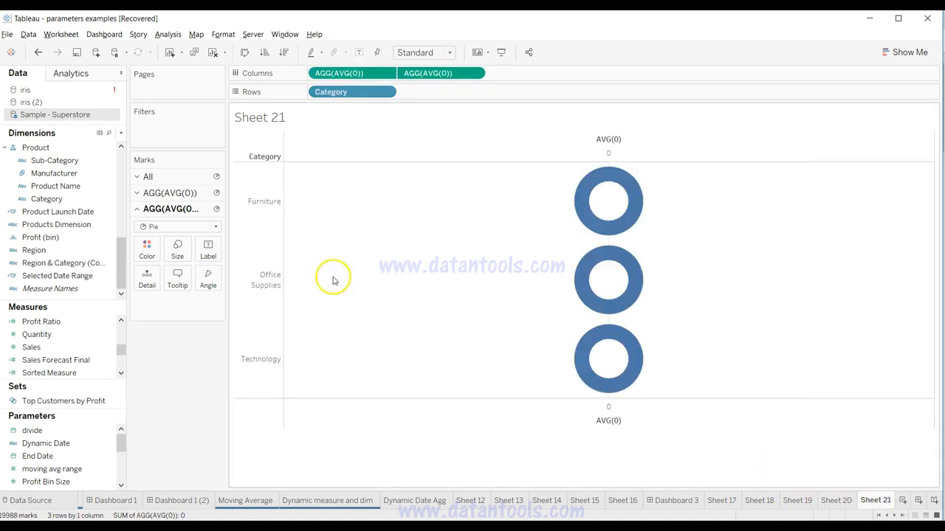
pyautogui.moveTo(76, 160); pyautogui.dragTo(487, 229)
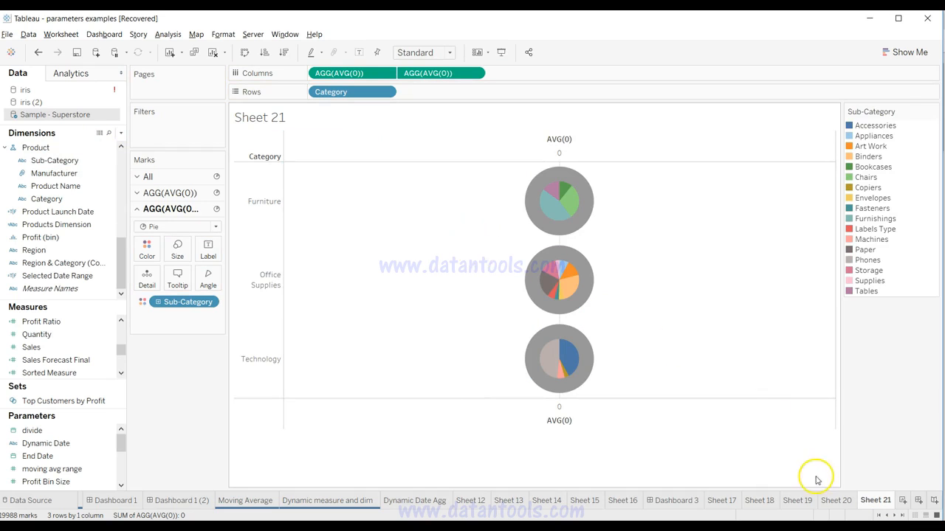
pyautogui.click(838, 501)
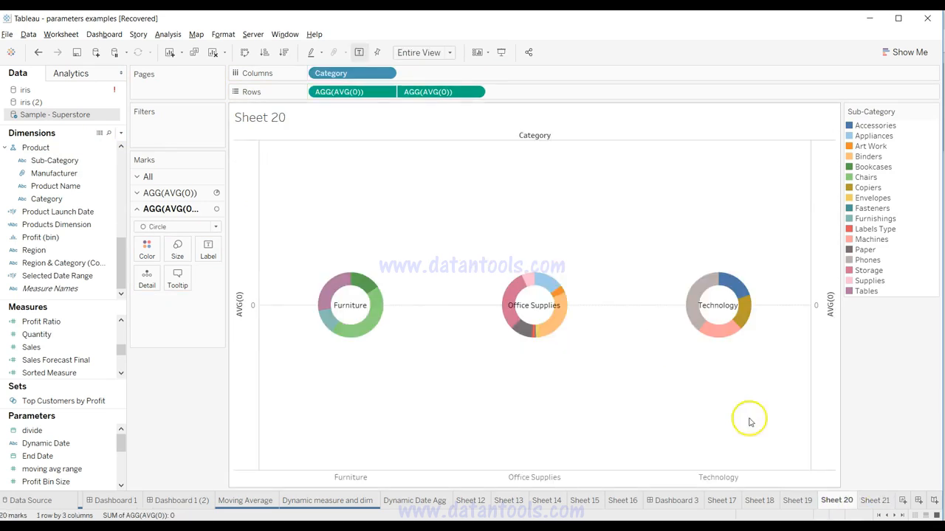
pyautogui.click(875, 500)
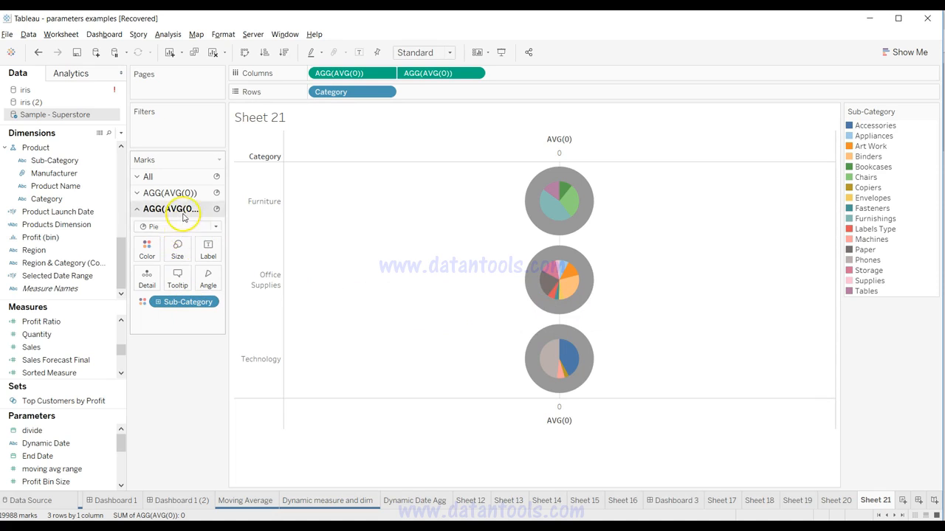
pyautogui.moveTo(205, 302); pyautogui.dragTo(198, 380)
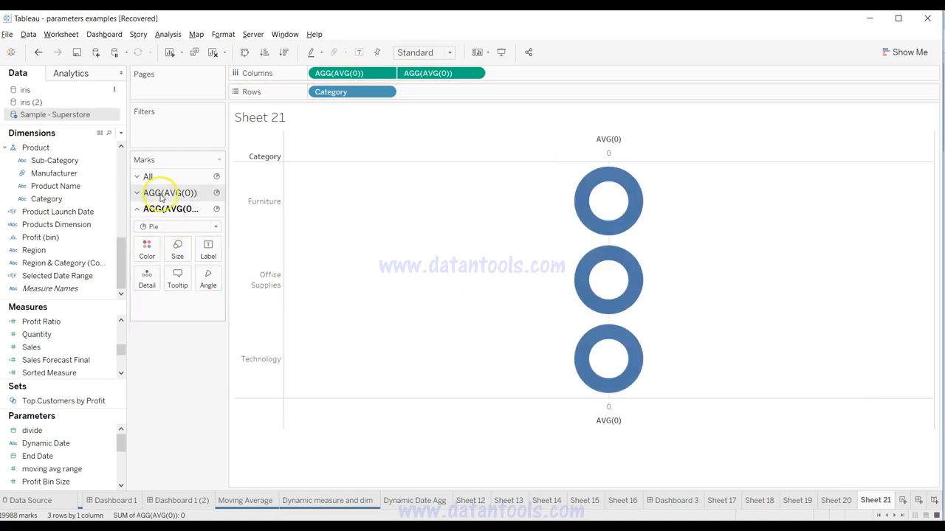
# Step: Color the outer pies of the first AVG(0) by Sub-Category
pyautogui.click(161, 195)
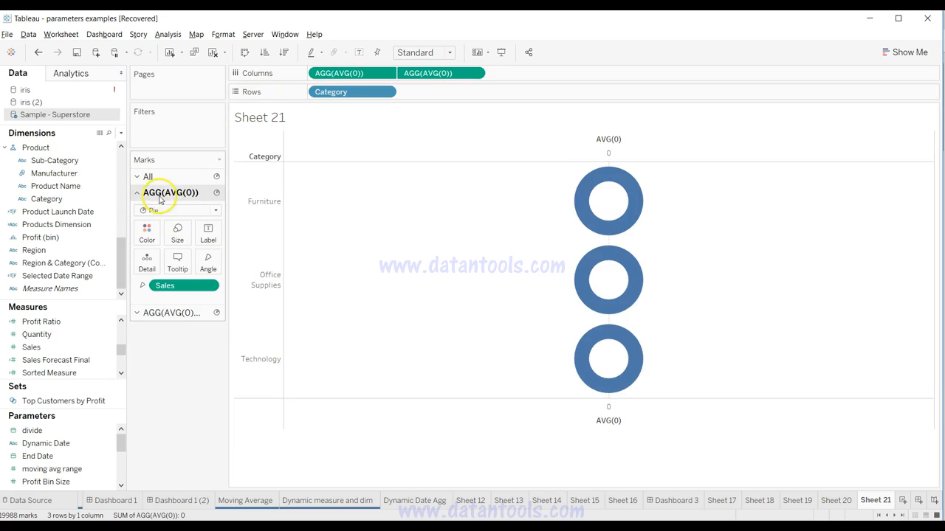
pyautogui.click(80, 161)
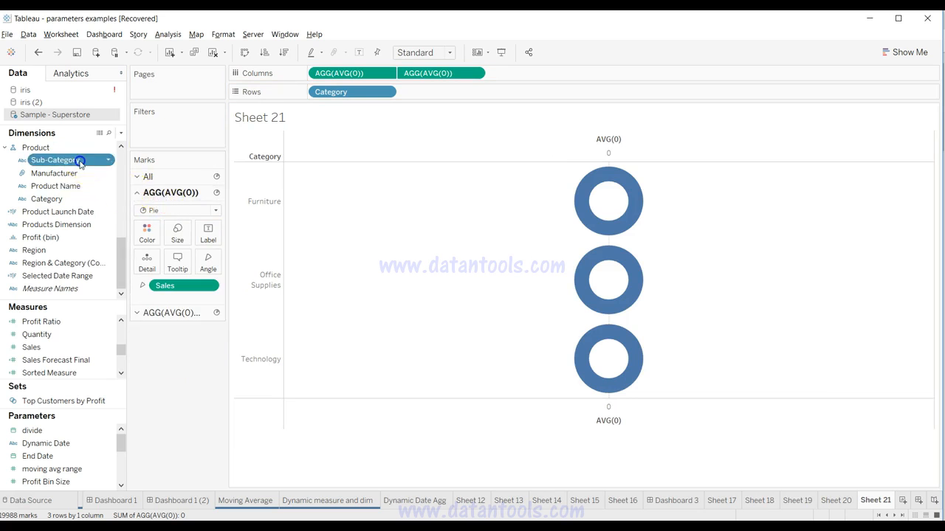
pyautogui.moveTo(80, 161); pyautogui.dragTo(552, 253)
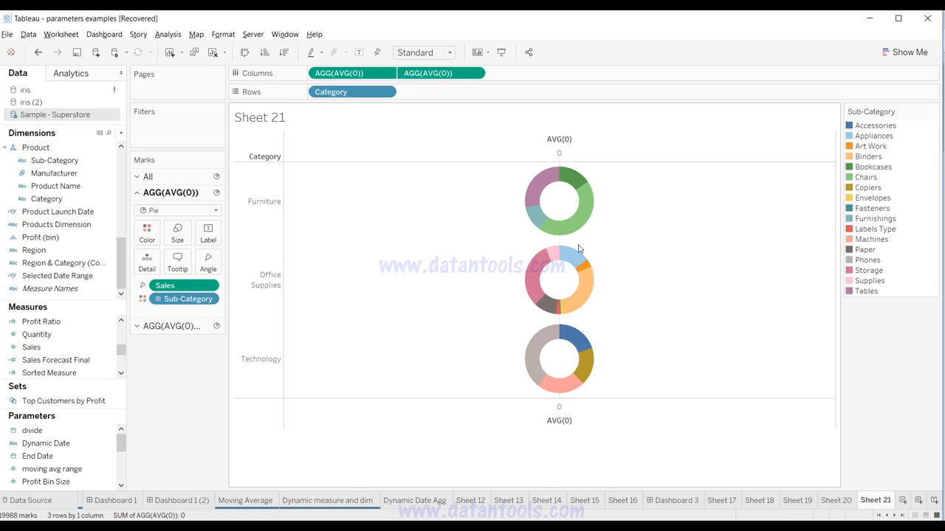
pyautogui.click(436, 116)
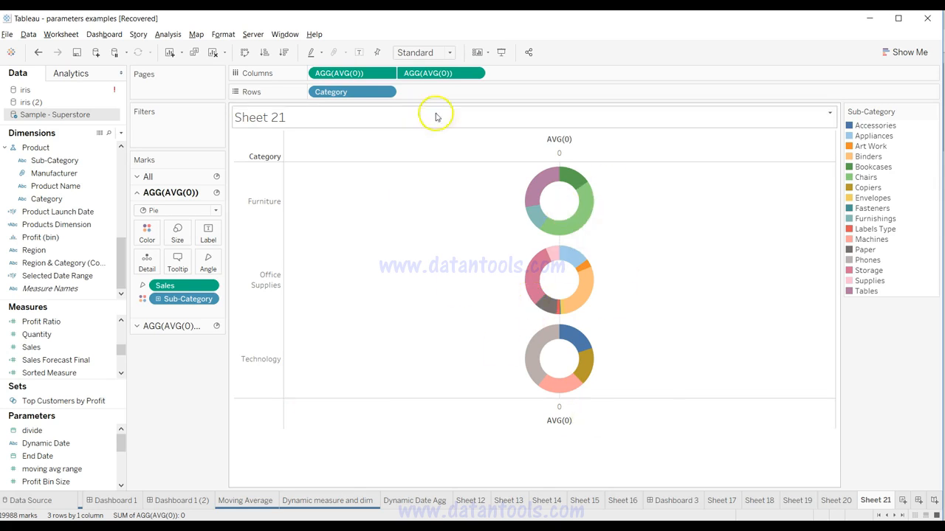
# Step: Check the labels on Sheet 20, add Category as the label of Sheet 21's first AVG(0) pies, and center it horizontally
pyautogui.click(836, 500)
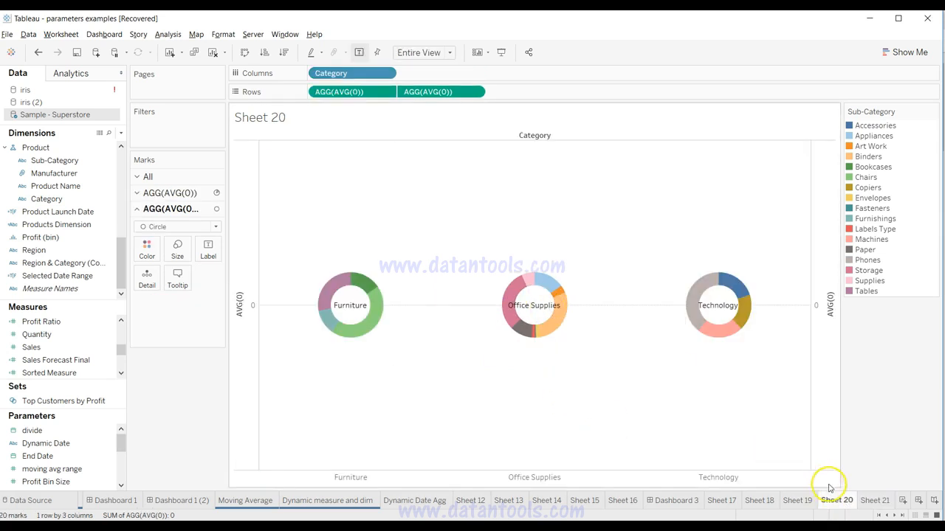
pyautogui.click(875, 500)
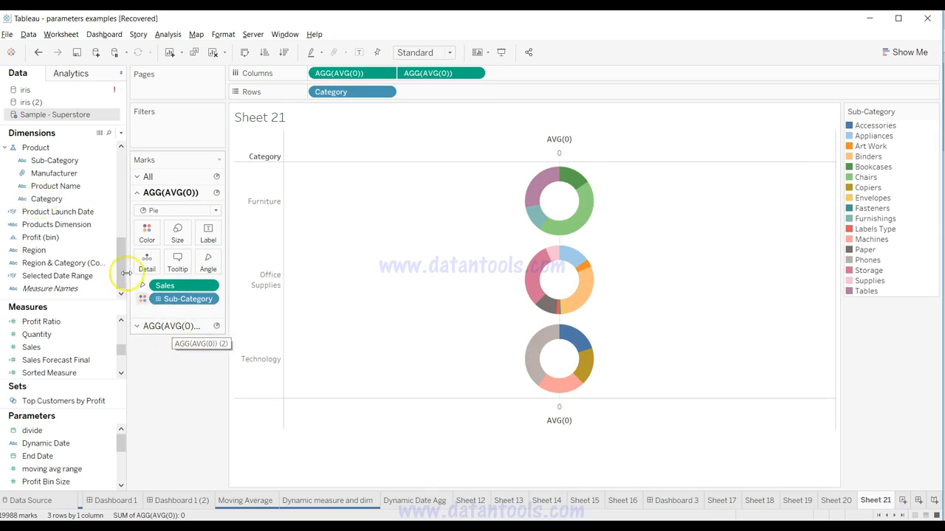
pyautogui.moveTo(64, 200); pyautogui.dragTo(209, 237)
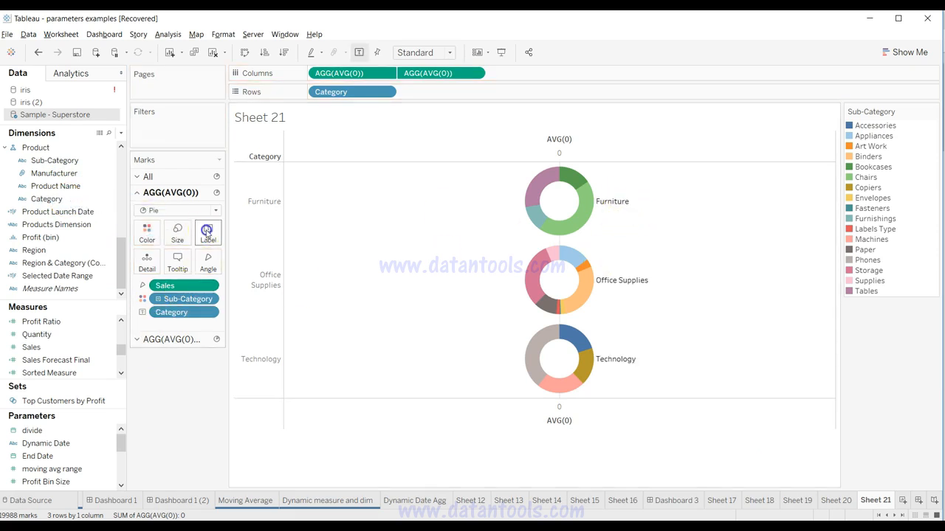
pyautogui.click(207, 233)
pyautogui.click(254, 316)
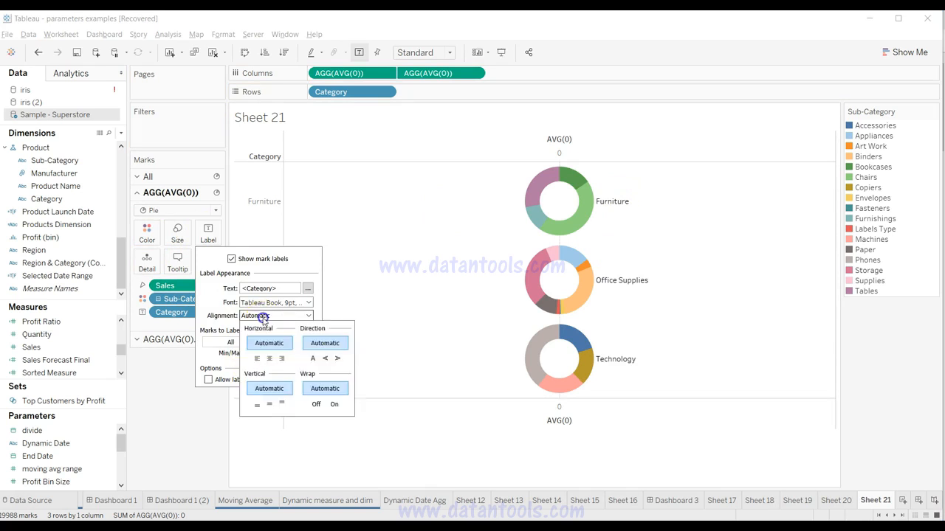
pyautogui.click(270, 361)
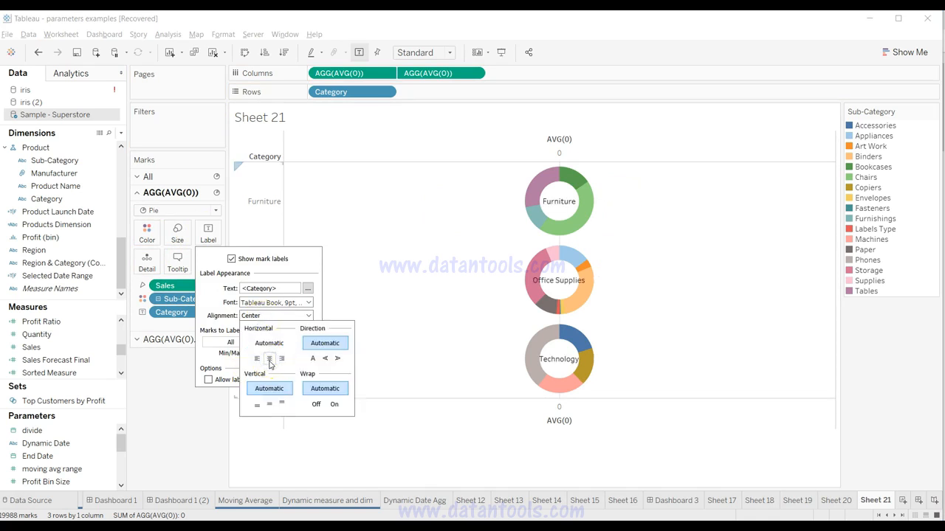
pyautogui.click(196, 449)
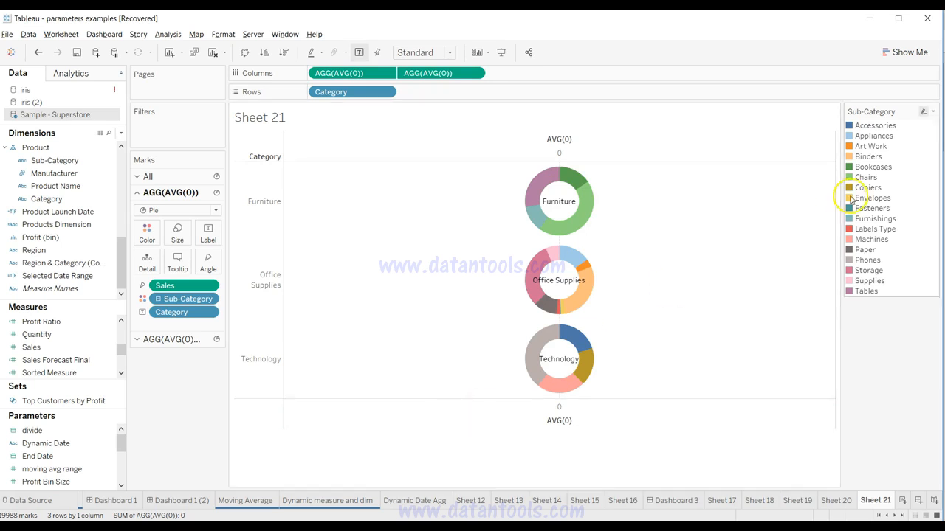
pyautogui.click(905, 53)
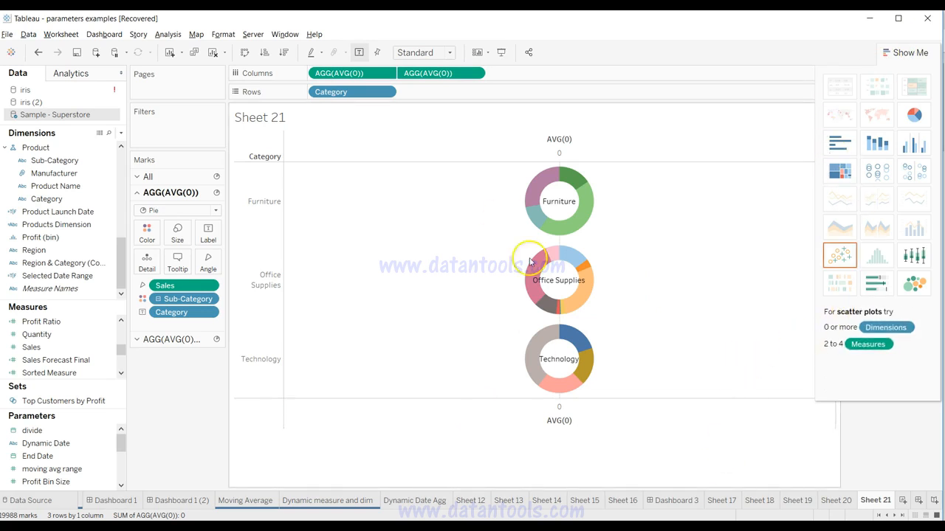
pyautogui.click(895, 55)
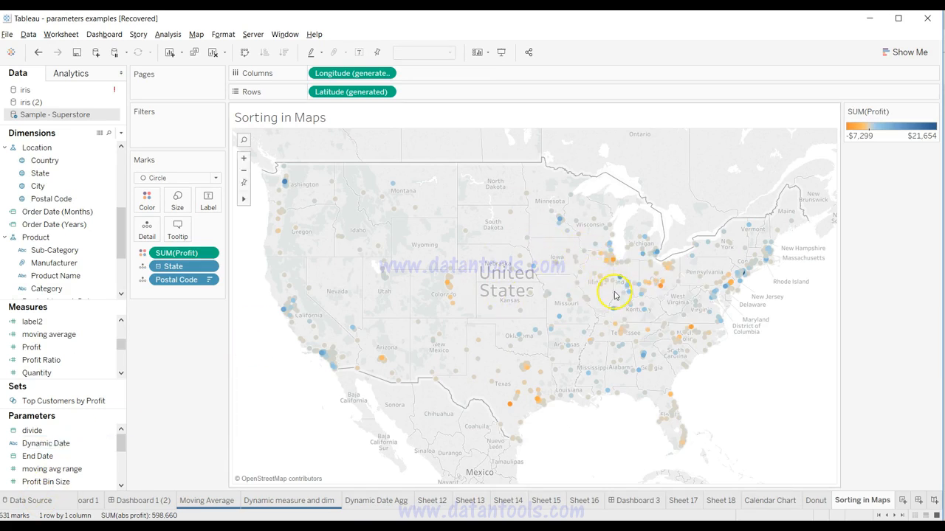
# Step: Change the Postal Code sort on the Sorting in Maps sheet to ascending by the sum of abs profit and apply it
pyautogui.moveTo(513, 352)
pyautogui.click(210, 280)
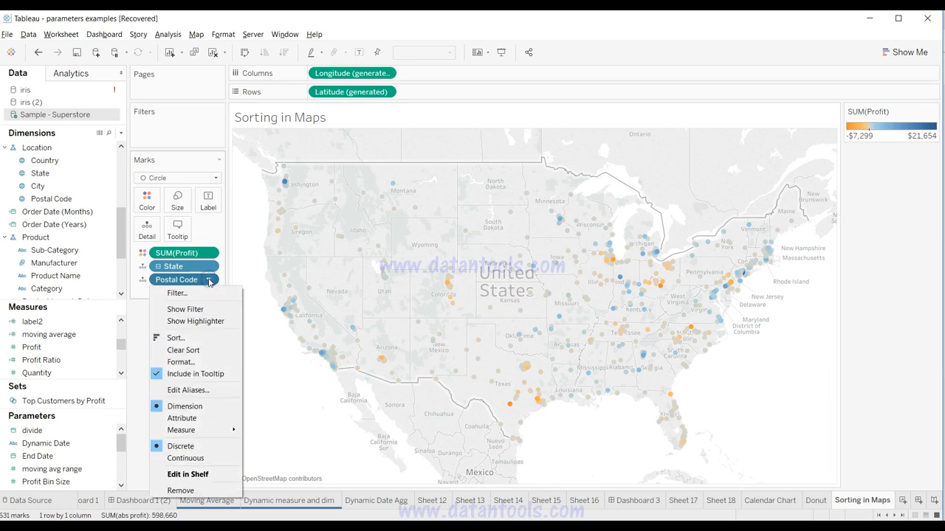
pyautogui.click(197, 342)
pyautogui.moveTo(441, 164); pyautogui.dragTo(85, 73)
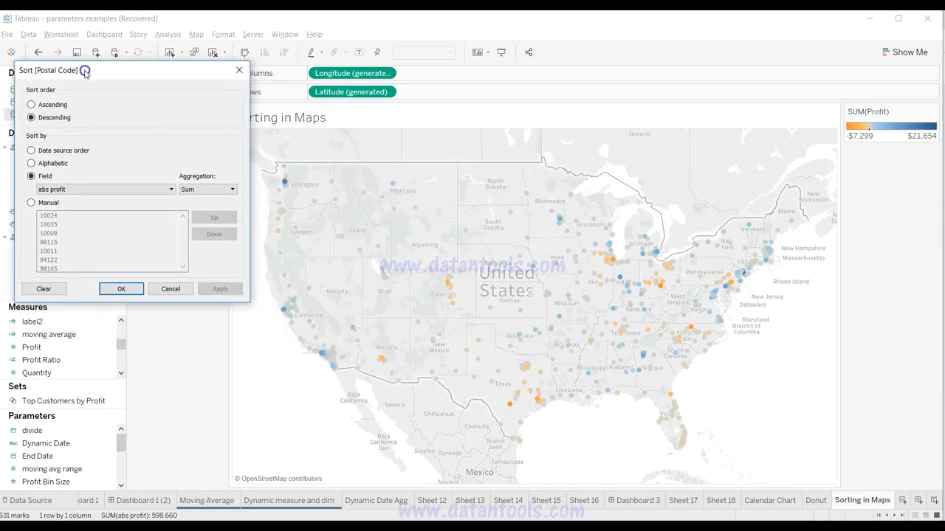
pyautogui.click(62, 105)
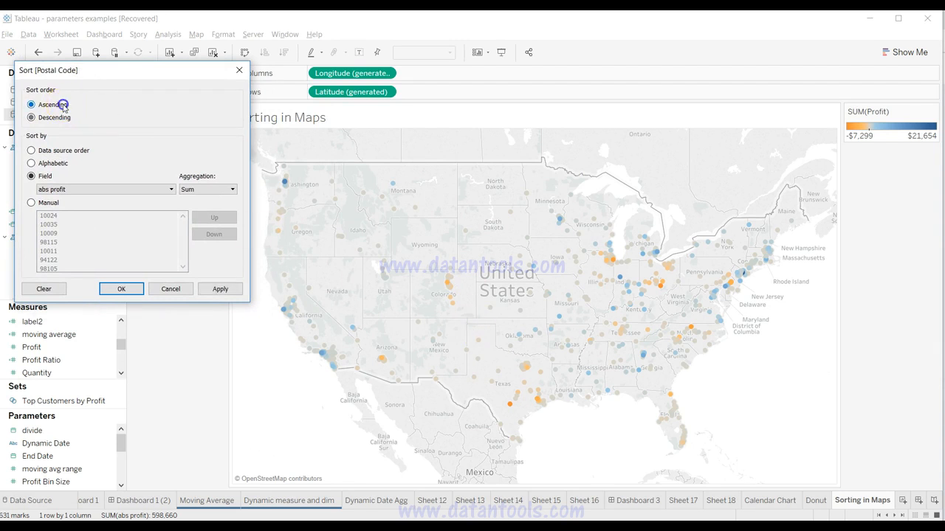
pyautogui.click(230, 291)
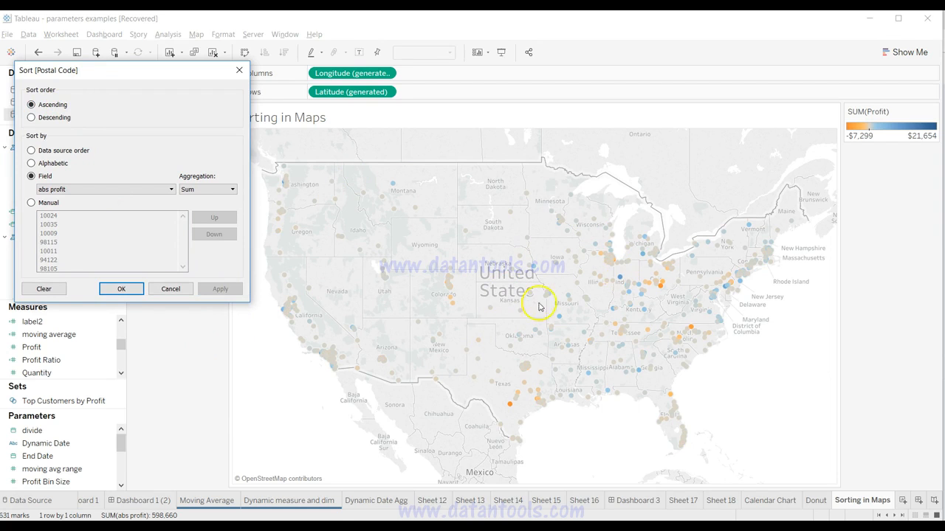
# Step: Set the Postal Code sort on the Sorting in Maps sheet to descending by the sum of abs profit
pyautogui.click(51, 118)
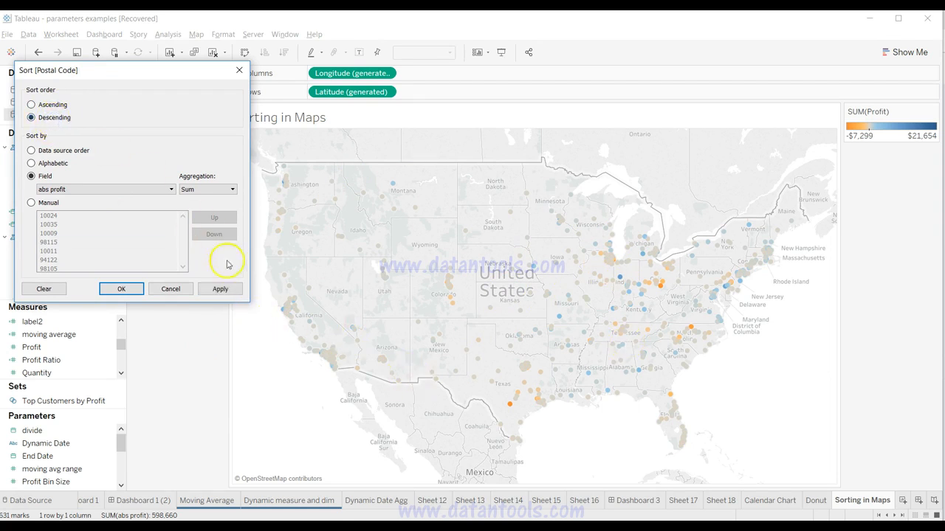
pyautogui.click(230, 289)
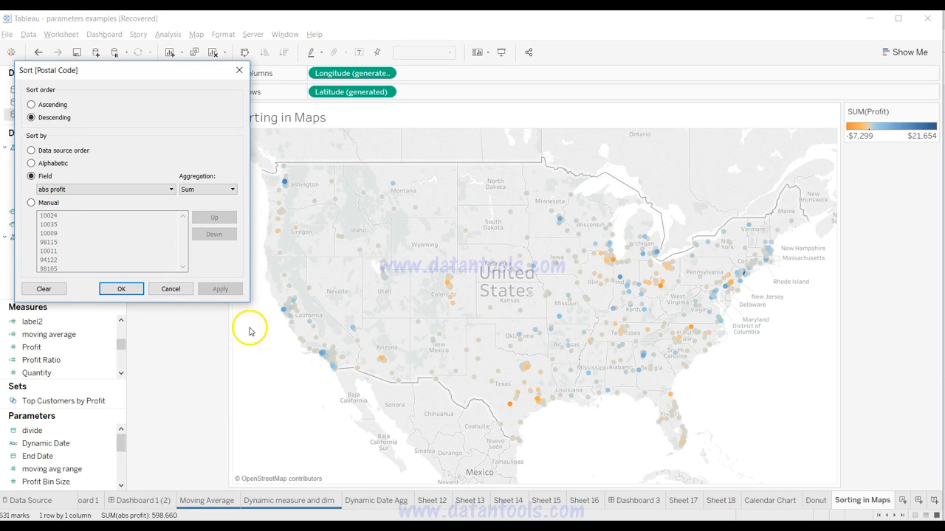
pyautogui.click(122, 290)
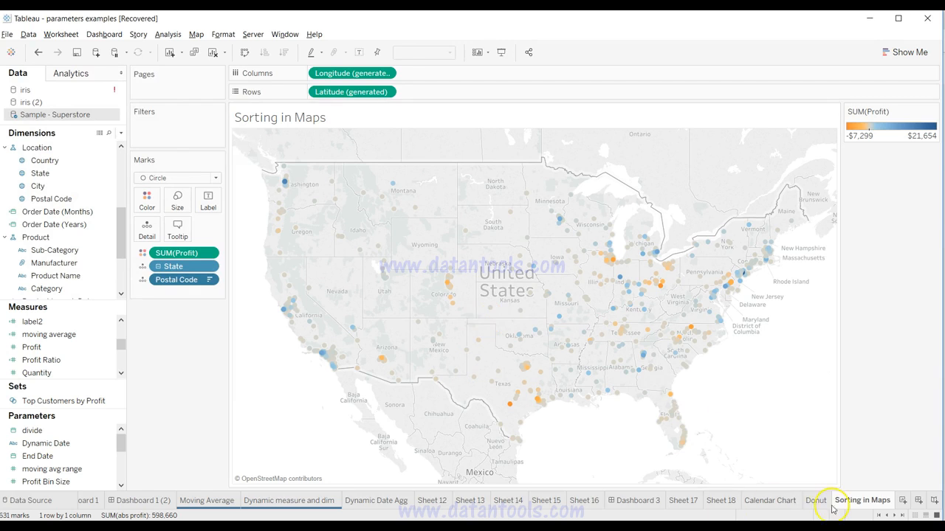
# Step: Create a new worksheet with a map of State and add Postal Code as a level of detail
pyautogui.click(902, 502)
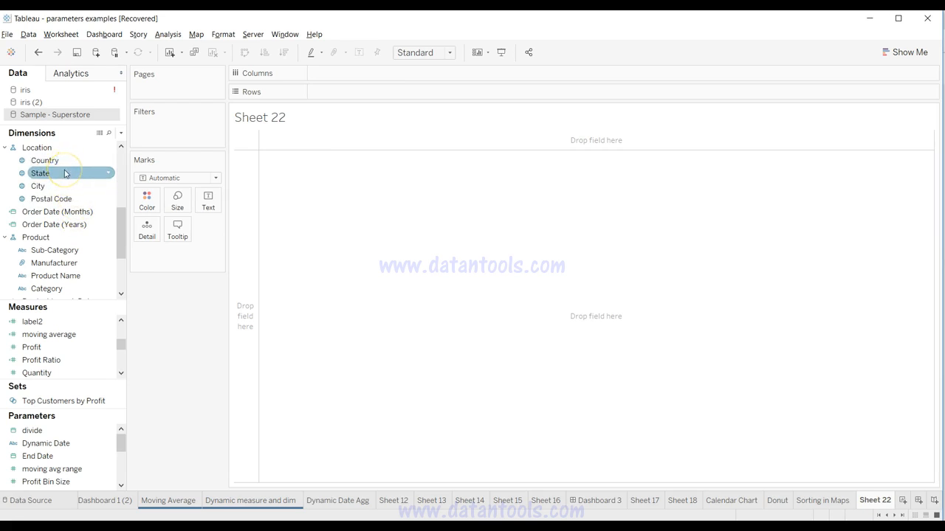
pyautogui.moveTo(65, 174); pyautogui.dragTo(384, 267)
pyautogui.moveTo(51, 199); pyautogui.dragTo(158, 274)
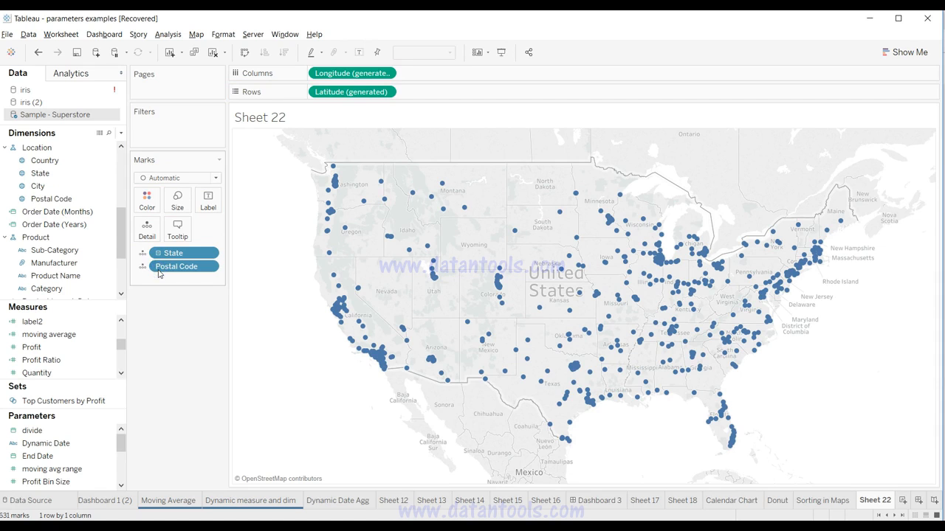
# Step: Color the map marks by Profit and set the mark type to Circle
pyautogui.doubleClick(84, 354)
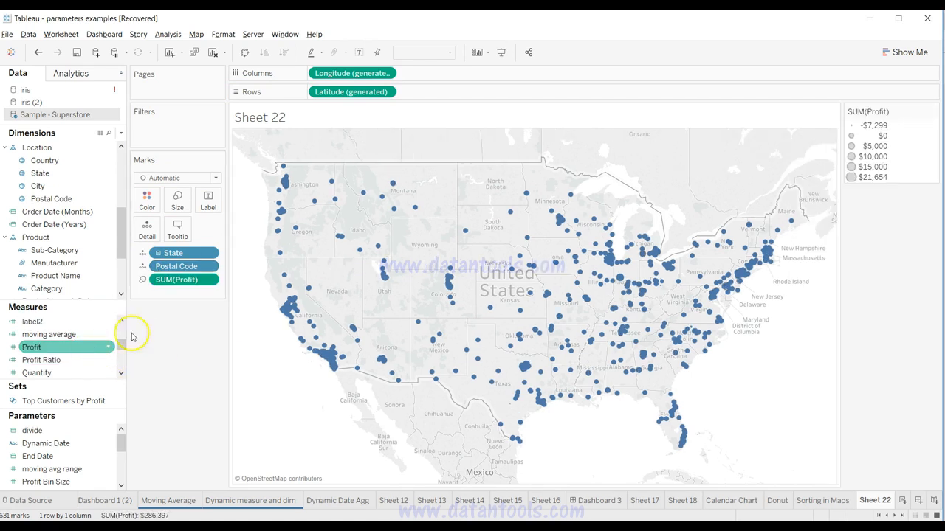
pyautogui.click(144, 280)
pyautogui.click(150, 294)
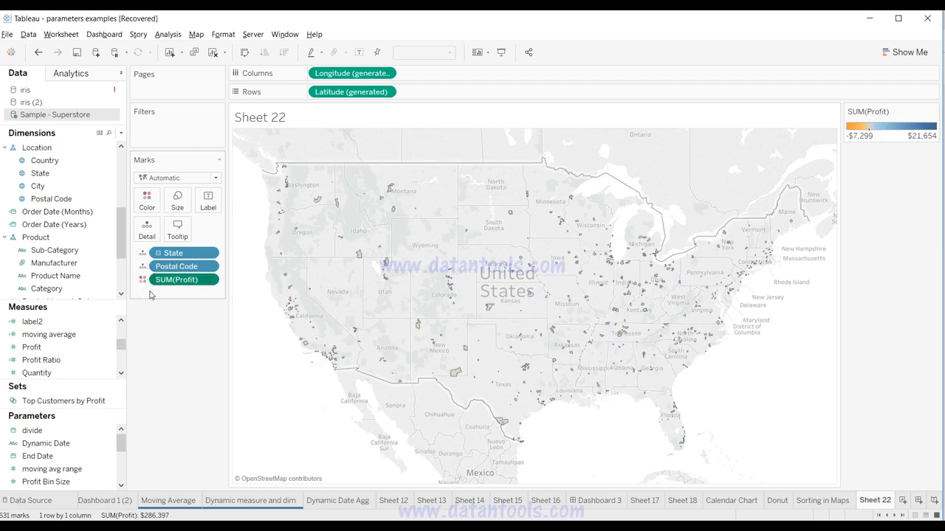
pyautogui.click(169, 178)
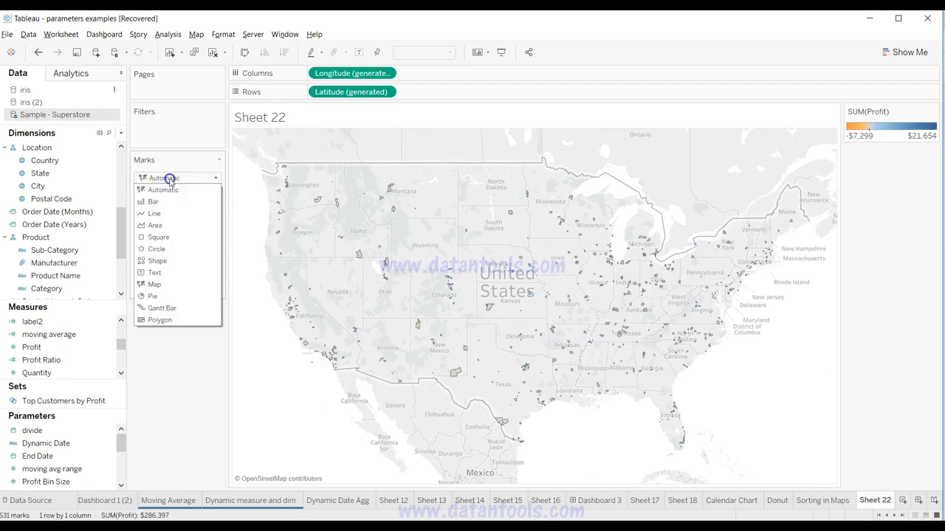
pyautogui.click(157, 249)
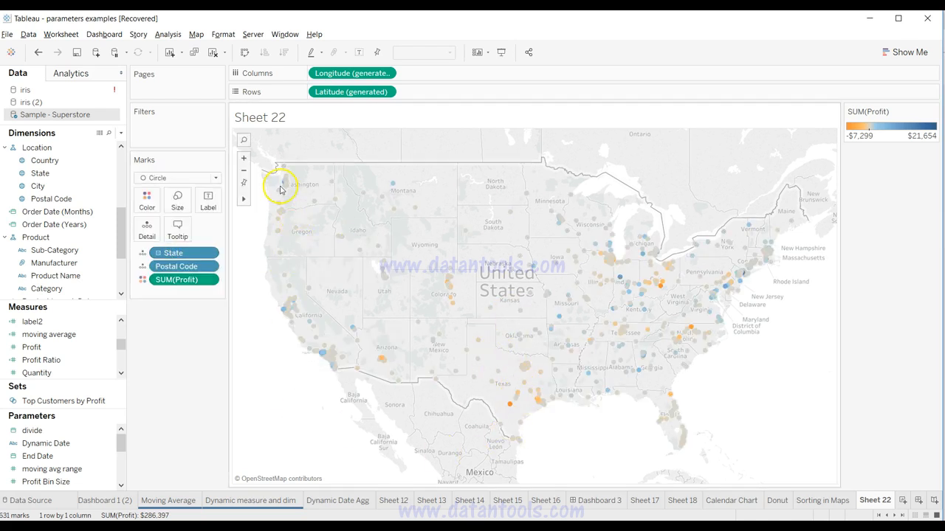
pyautogui.moveTo(280, 186)
pyautogui.click(221, 367)
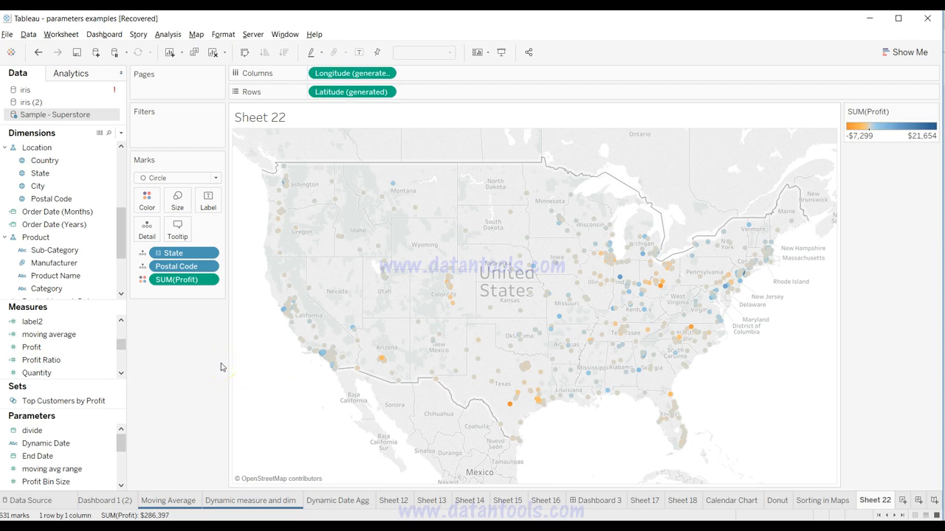
pyautogui.click(108, 261)
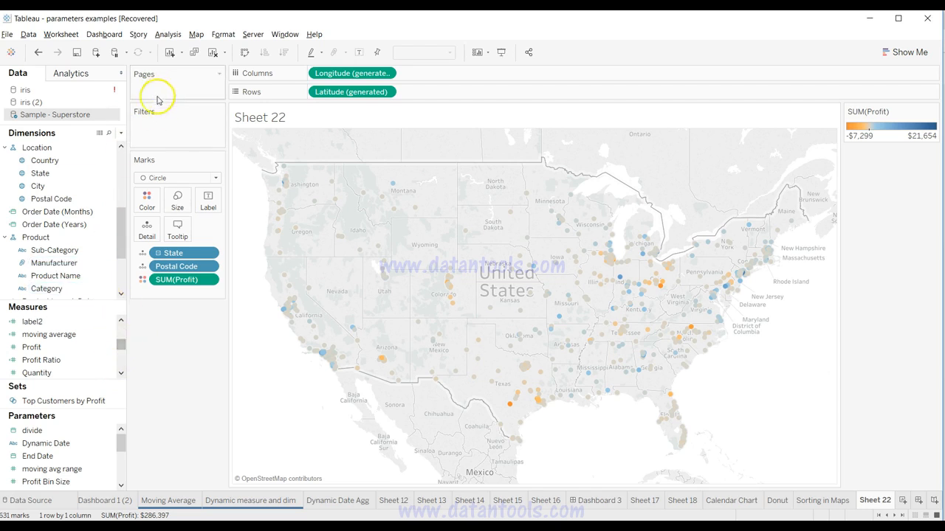
pyautogui.click(122, 134)
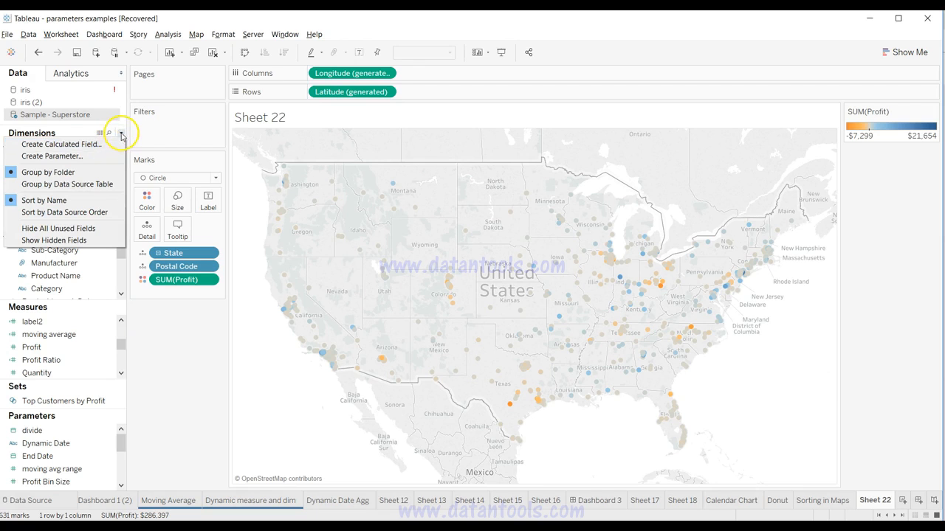
pyautogui.click(121, 133)
# Step: Open the abs profit calculated field and examine its formula, including the function and the field it uses
pyautogui.moveTo(121, 344); pyautogui.dragTo(117, 323)
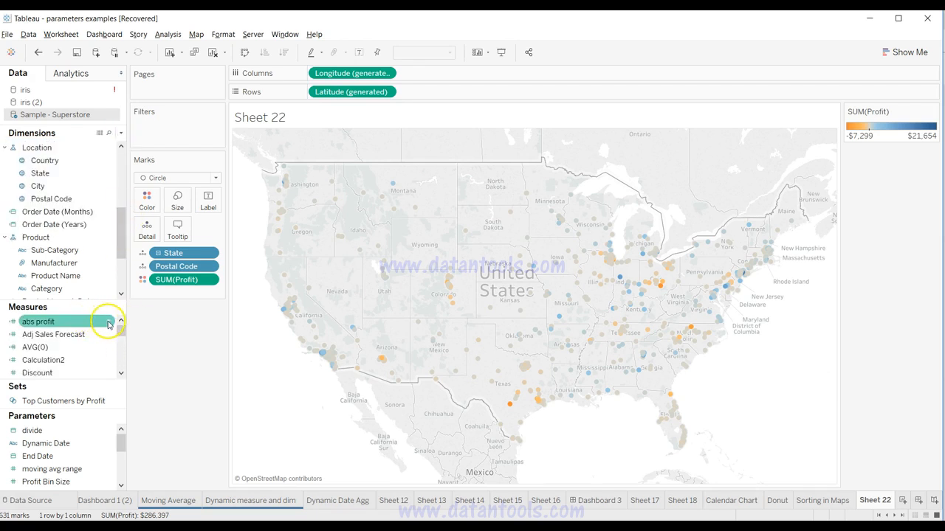
pyautogui.click(108, 323)
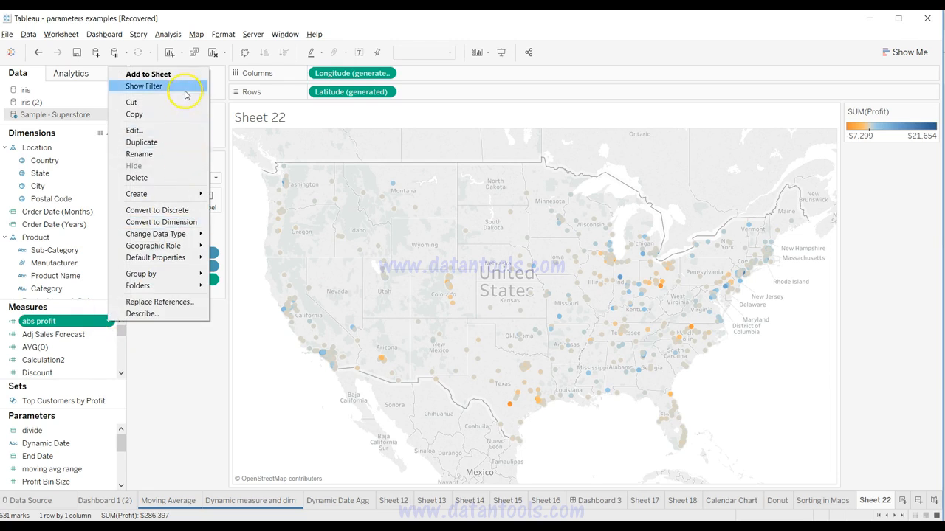
pyautogui.click(168, 133)
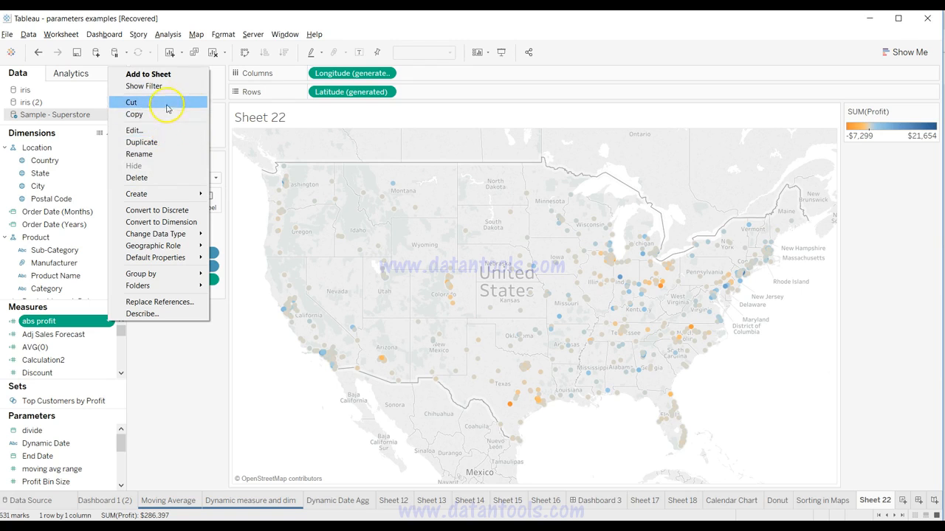
pyautogui.click(166, 133)
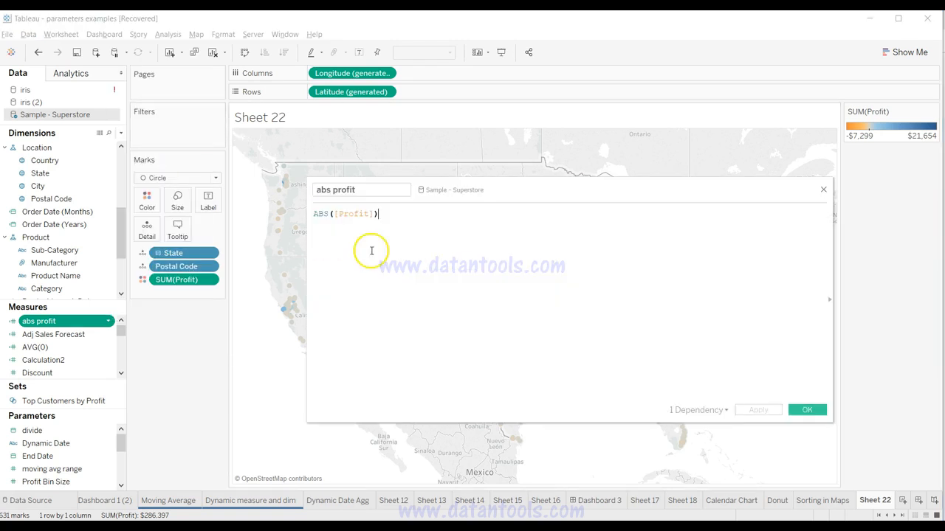
pyautogui.moveTo(379, 215); pyautogui.dragTo(317, 217)
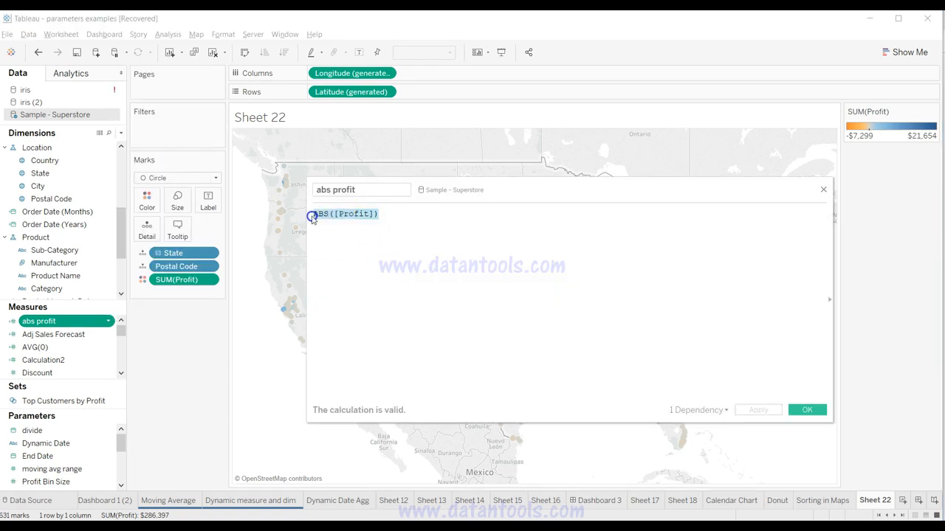
pyautogui.click(483, 225)
pyautogui.moveTo(336, 214); pyautogui.dragTo(355, 214)
pyautogui.click(374, 214)
pyautogui.click(803, 414)
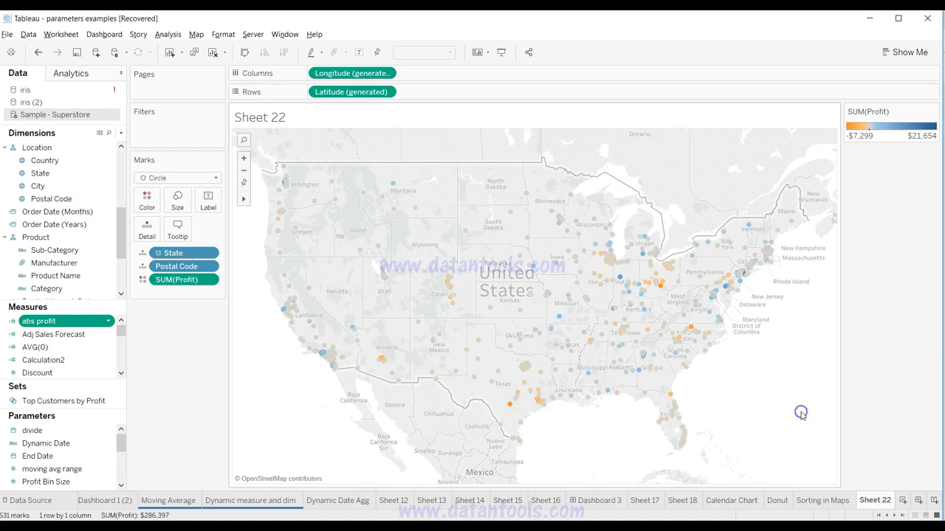
# Step: Sort Postal Code on Sheet 22's map in descending order by the sum of the abs profit field
pyautogui.click(209, 267)
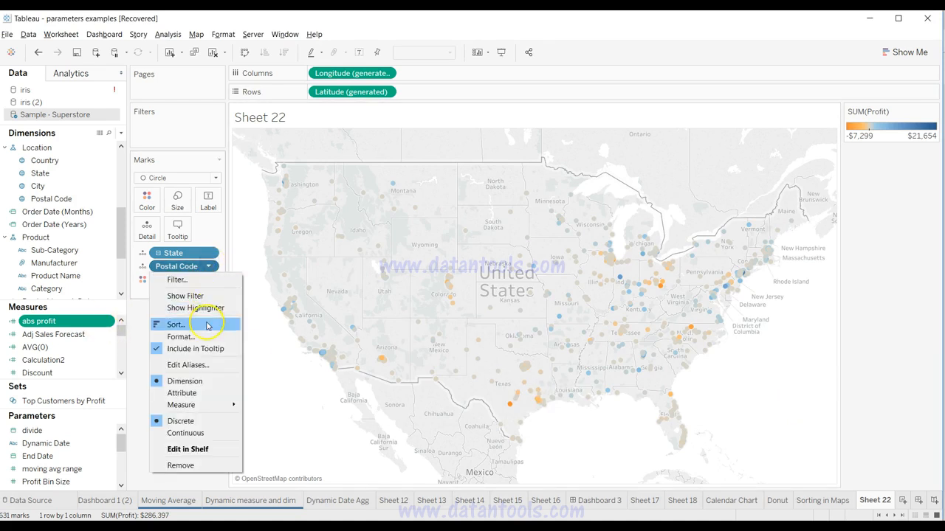
pyautogui.click(178, 324)
pyautogui.moveTo(393, 154); pyautogui.dragTo(40, 105)
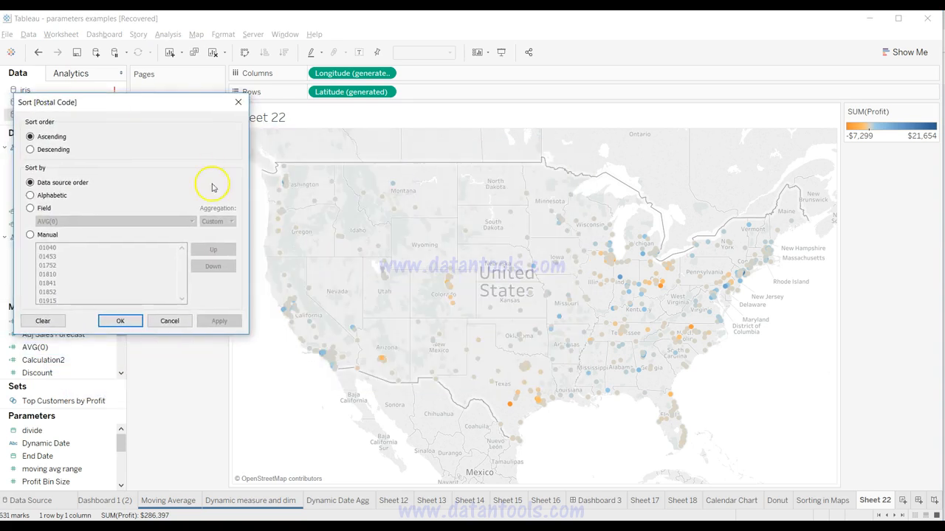
pyautogui.click(51, 151)
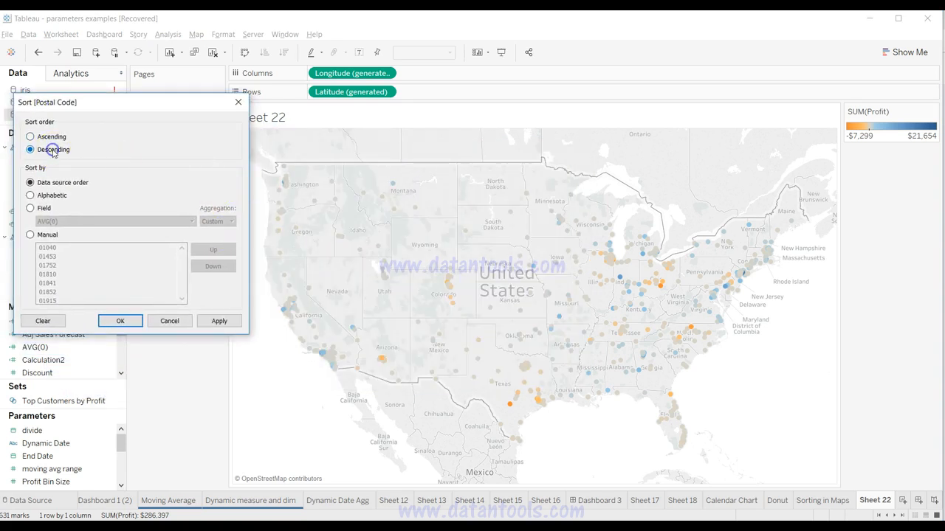
pyautogui.click(43, 209)
pyautogui.click(67, 221)
pyautogui.scroll(-3, 113, 330)
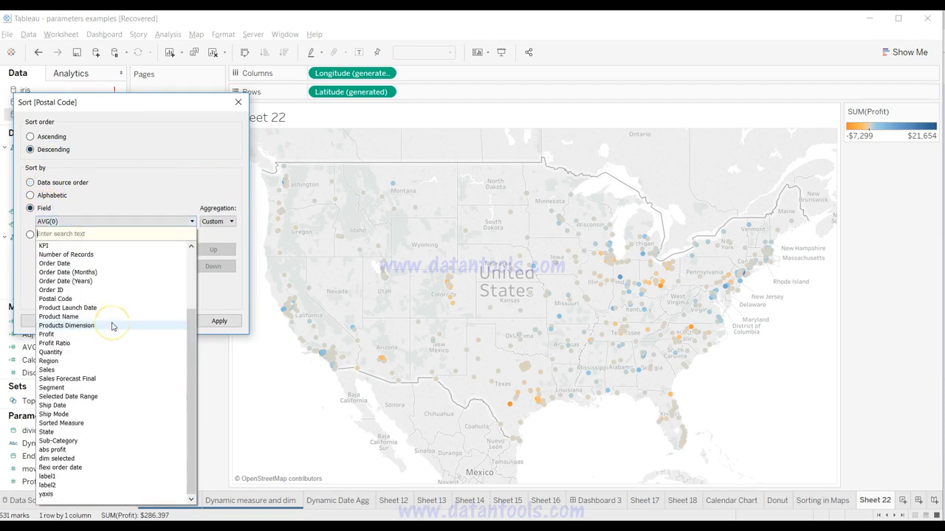
pyautogui.scroll(3, 113, 326)
pyautogui.scroll(-3, 111, 310)
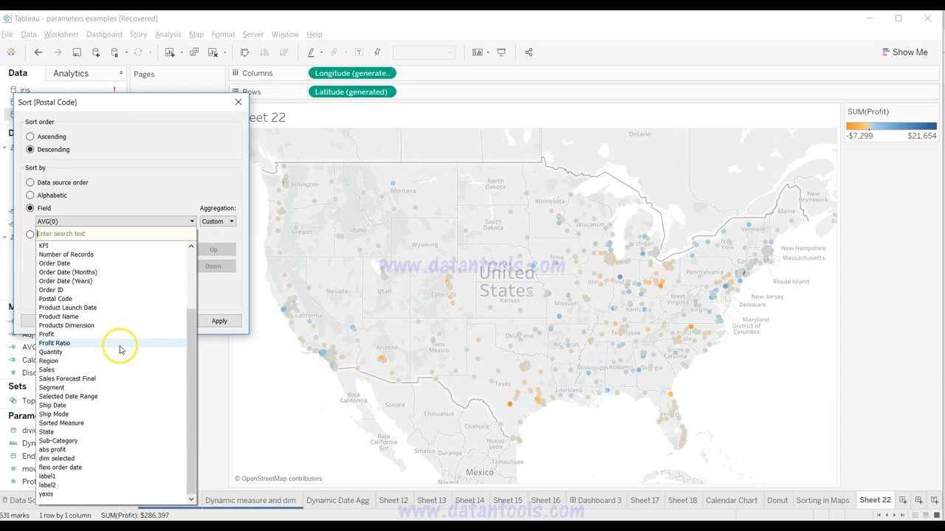
pyautogui.click(117, 449)
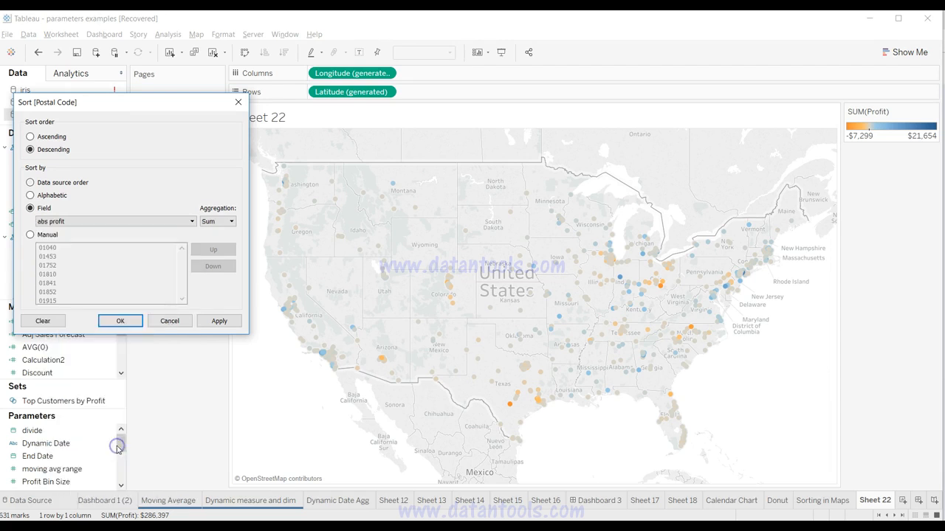
pyautogui.click(225, 325)
pyautogui.click(226, 325)
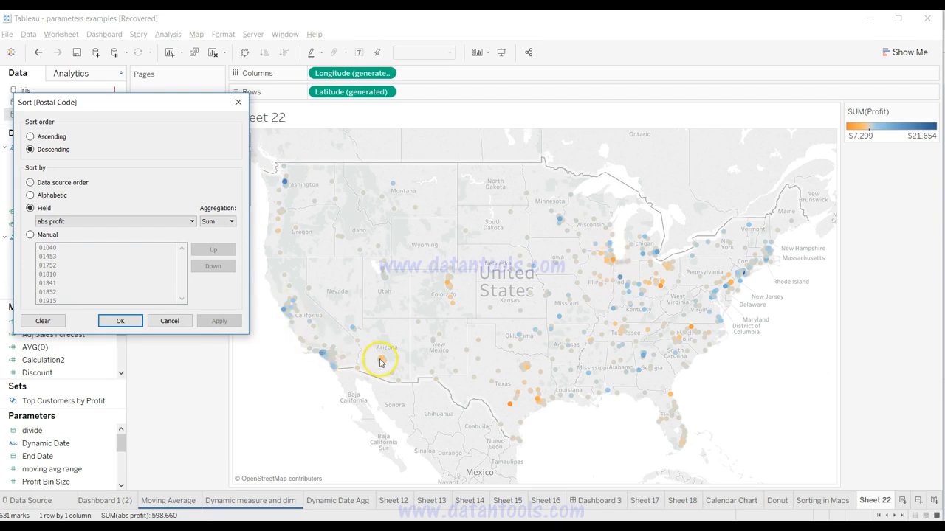
pyautogui.click(130, 321)
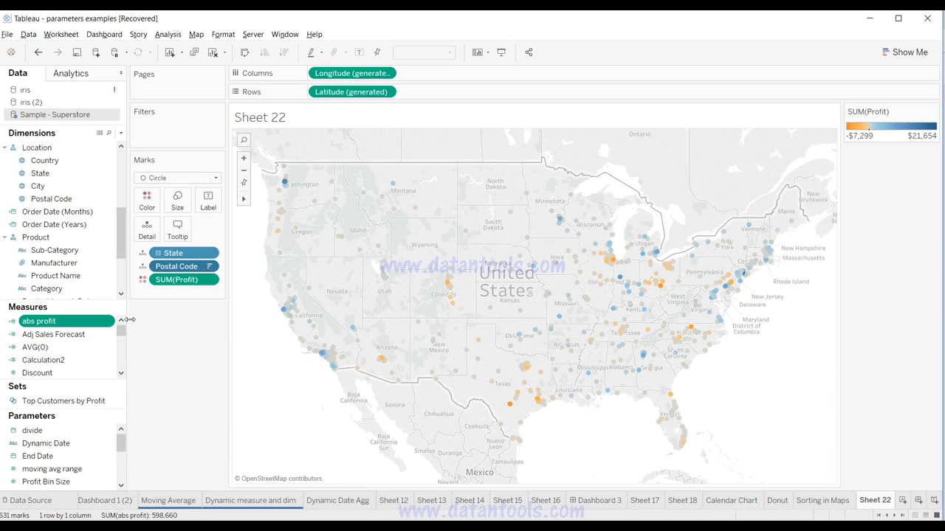
pyautogui.click(183, 216)
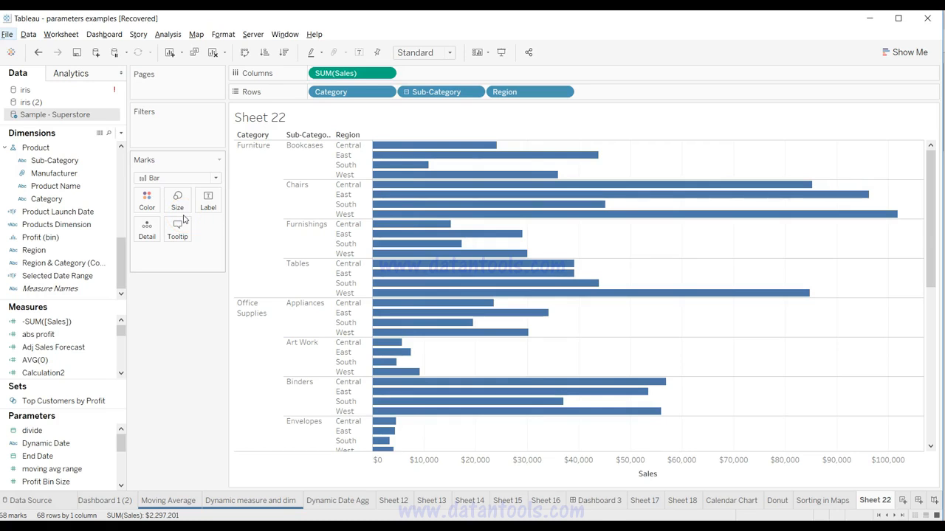
# Step: Duplicate SUM(Sales) on Columns and change the copy's formula to -SUM([Sales])
pyautogui.click(385, 92)
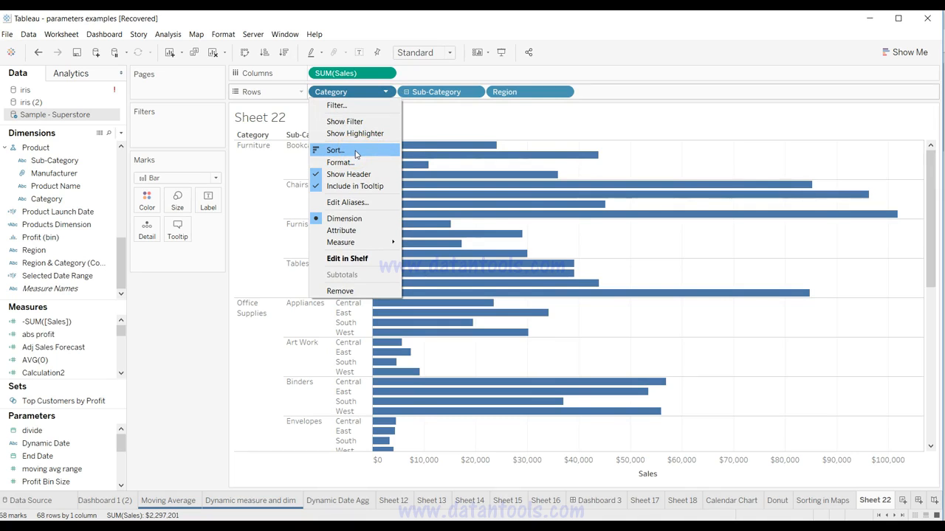
pyautogui.click(434, 74)
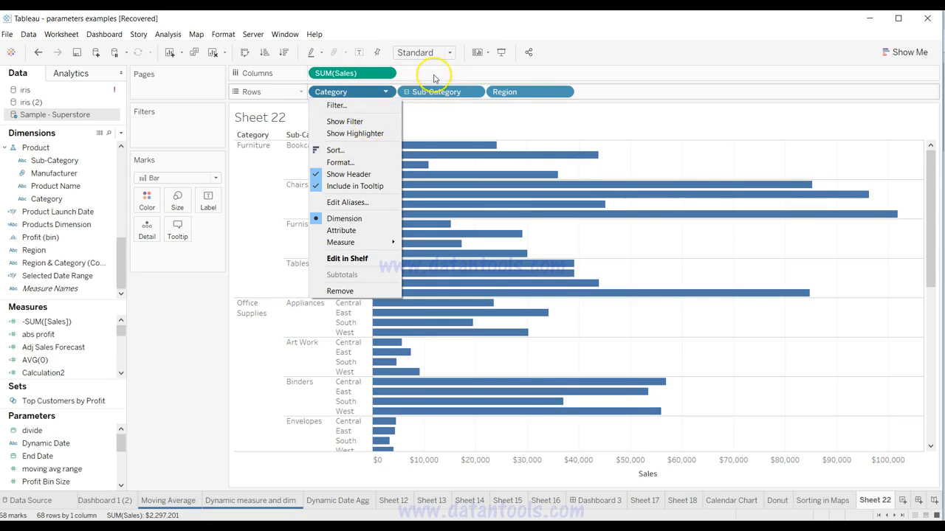
pyautogui.moveTo(359, 70); pyautogui.dragTo(439, 73)
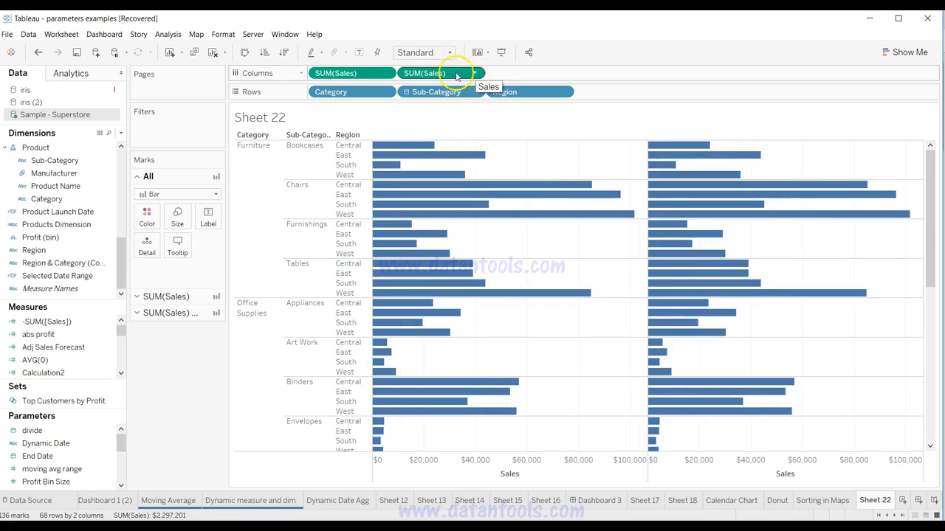
pyautogui.doubleClick(456, 73)
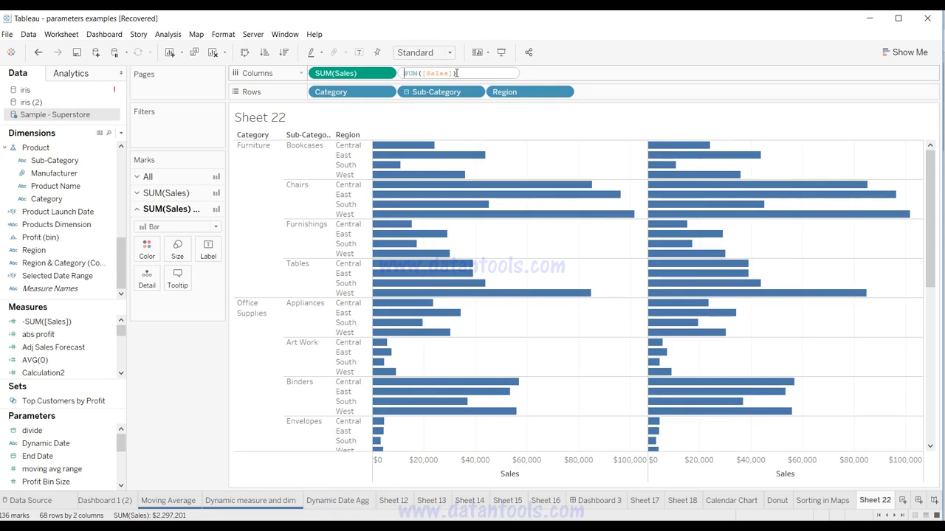
pyautogui.write('-')
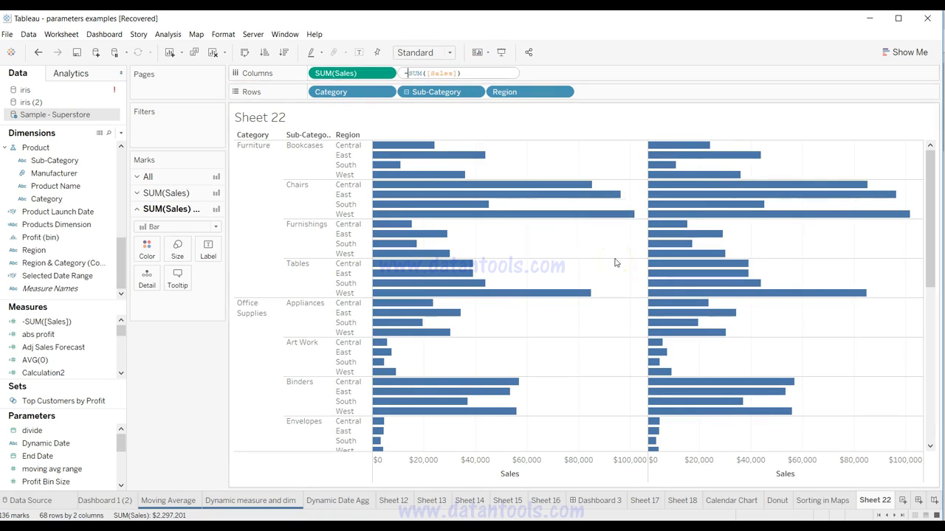
pyautogui.press('Return')
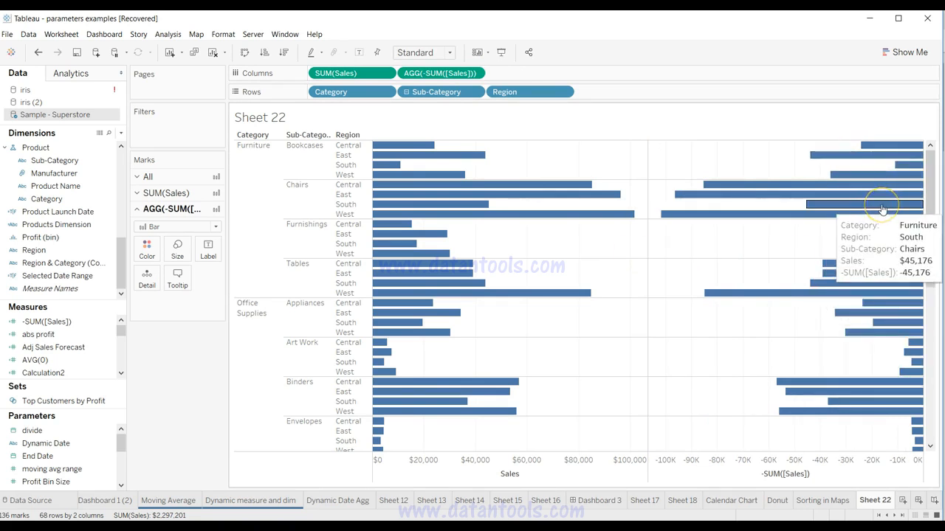
# Step: Convert the -SUM([Sales]) field to discrete and place it before Category on Rows to sort all bars
pyautogui.click(477, 73)
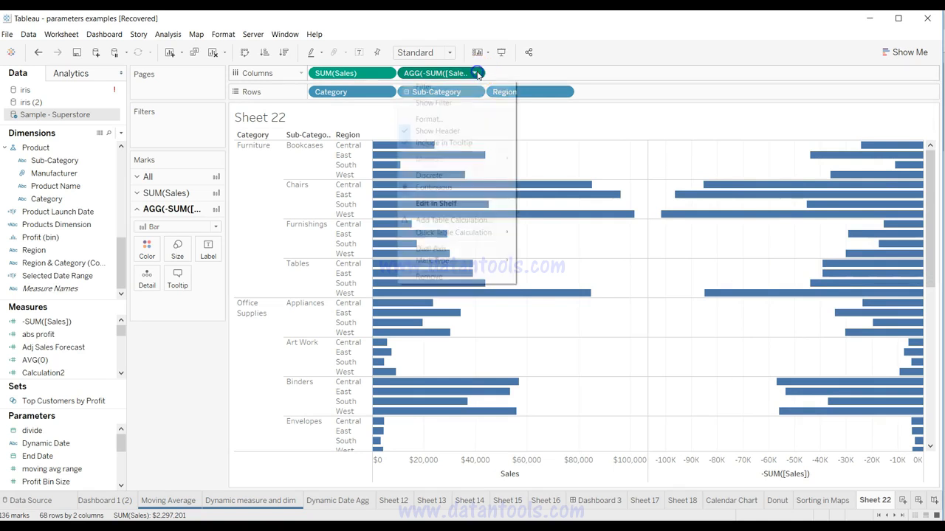
pyautogui.click(448, 180)
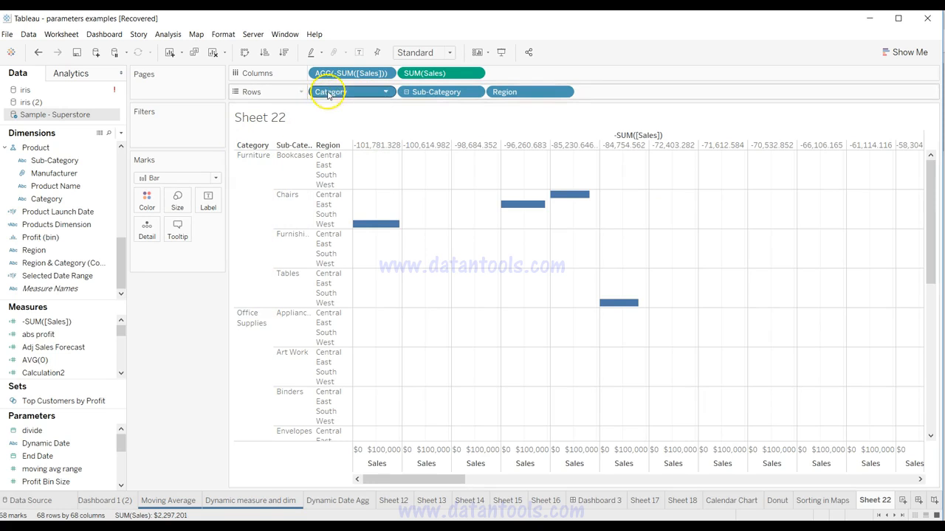
pyautogui.moveTo(338, 73); pyautogui.dragTo(310, 93)
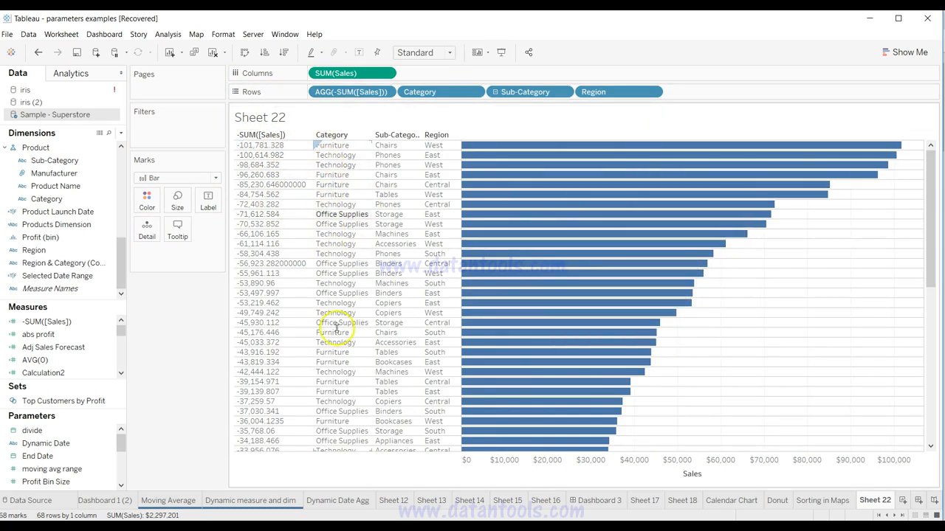
pyautogui.scroll(-10, 576, 244)
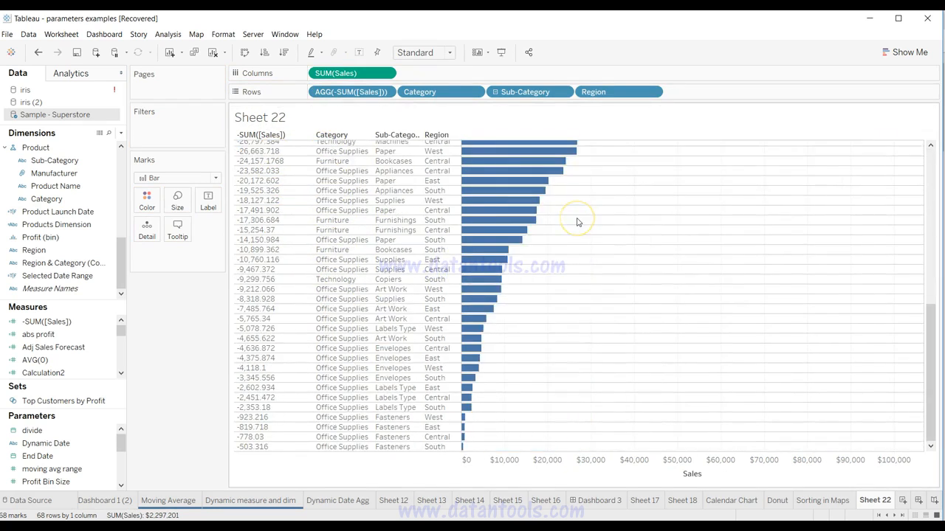
pyautogui.scroll(10, 578, 221)
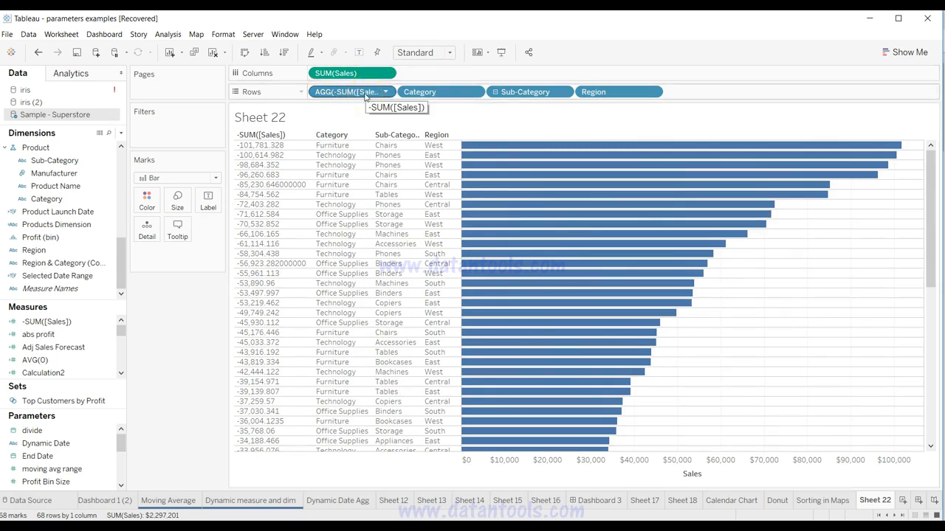
# Step: Move -SUM([Sales]) on Rows to after Category, and then between Sub-Category and Region
pyautogui.moveTo(365, 96); pyautogui.dragTo(496, 99)
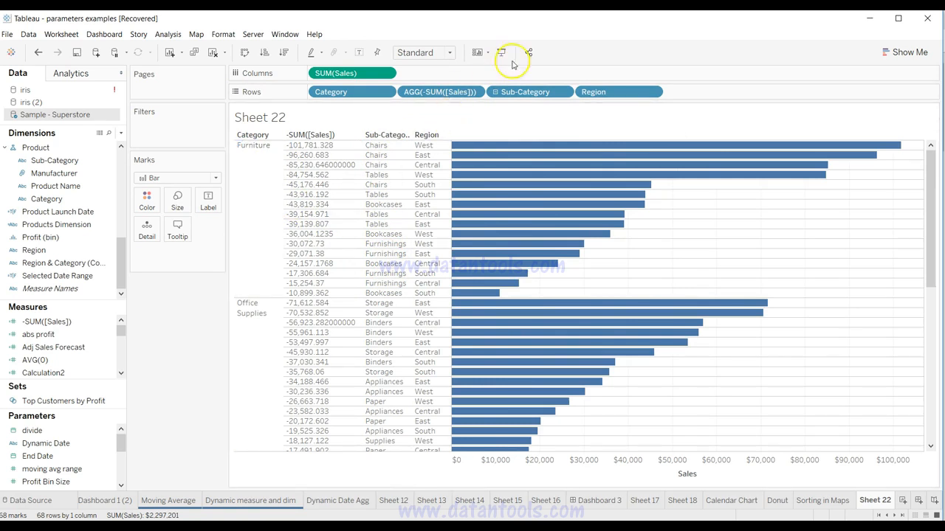
pyautogui.moveTo(450, 91); pyautogui.dragTo(560, 87)
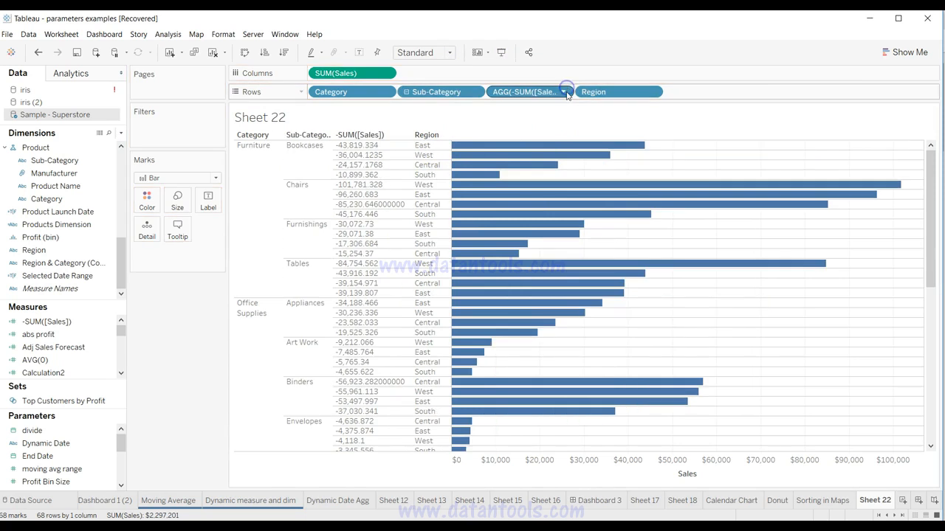
pyautogui.moveTo(482, 180)
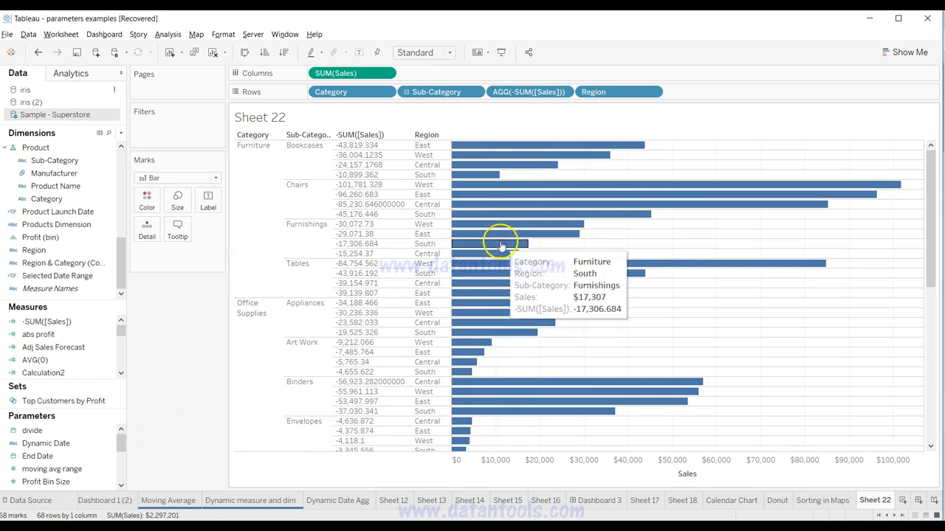
# Step: Remove the discrete -SUM([Sales]) field from Rows
pyautogui.moveTo(523, 97); pyautogui.dragTo(302, 92)
pyautogui.click(301, 91)
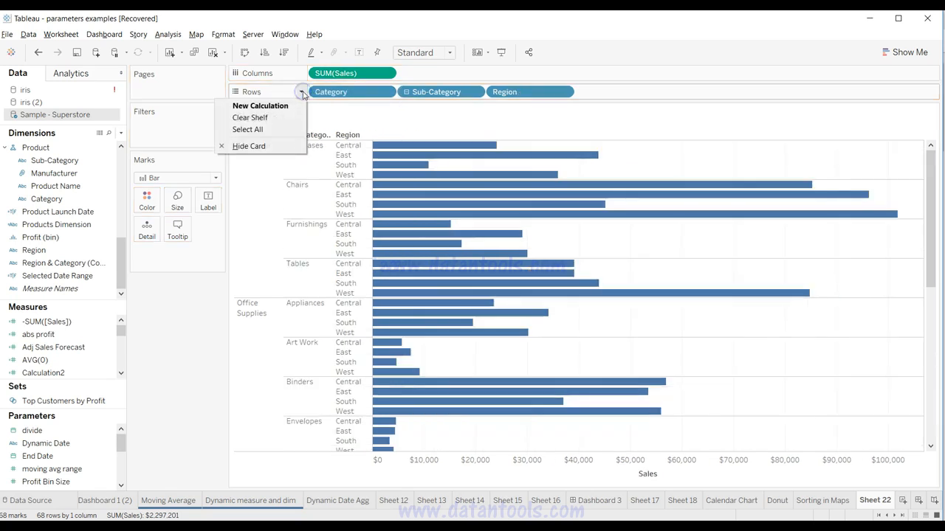
pyautogui.click(169, 349)
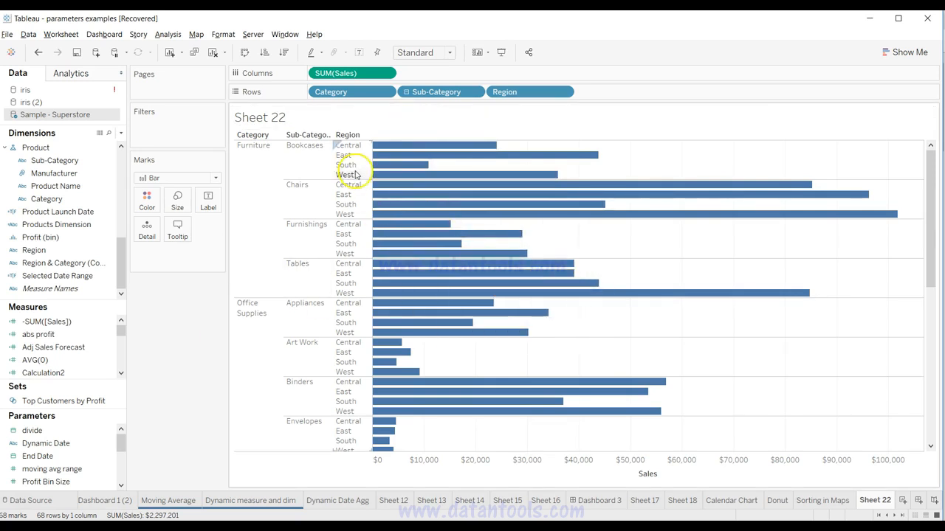
pyautogui.click(107, 446)
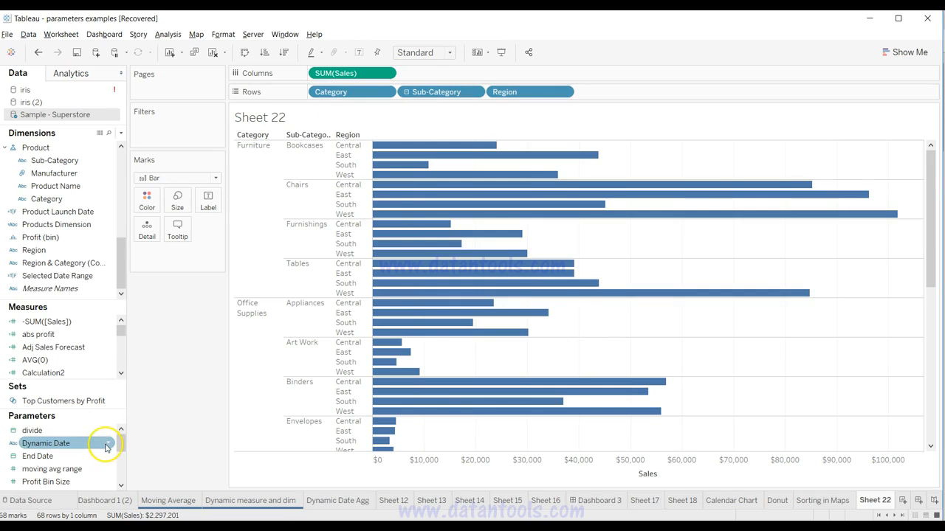
# Step: Start a new parameter named Sort By with the String data type
pyautogui.click(121, 133)
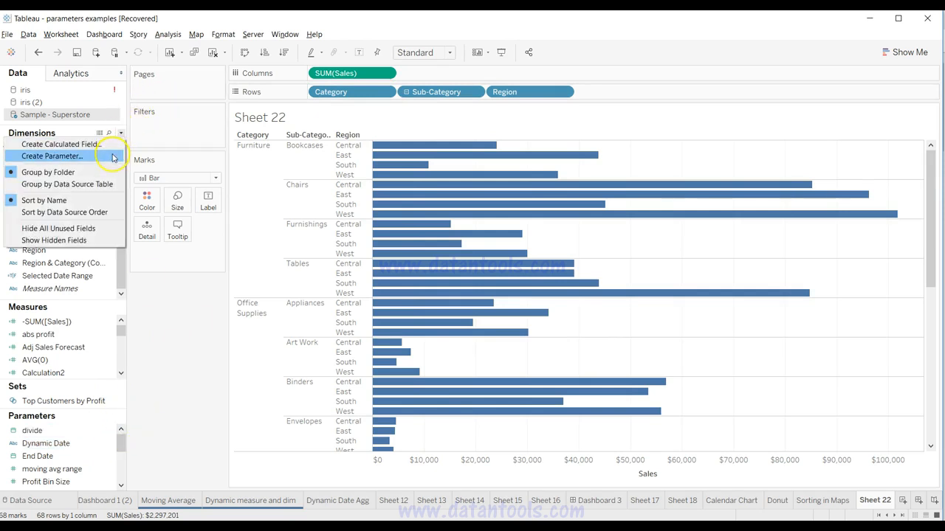
pyautogui.click(113, 157)
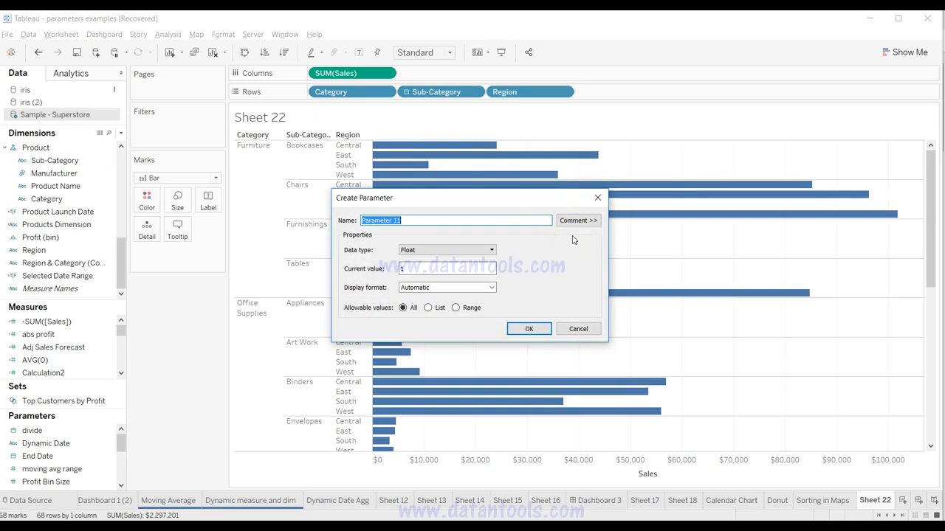
pyautogui.write('S')
pyautogui.click(480, 250)
pyautogui.click(473, 281)
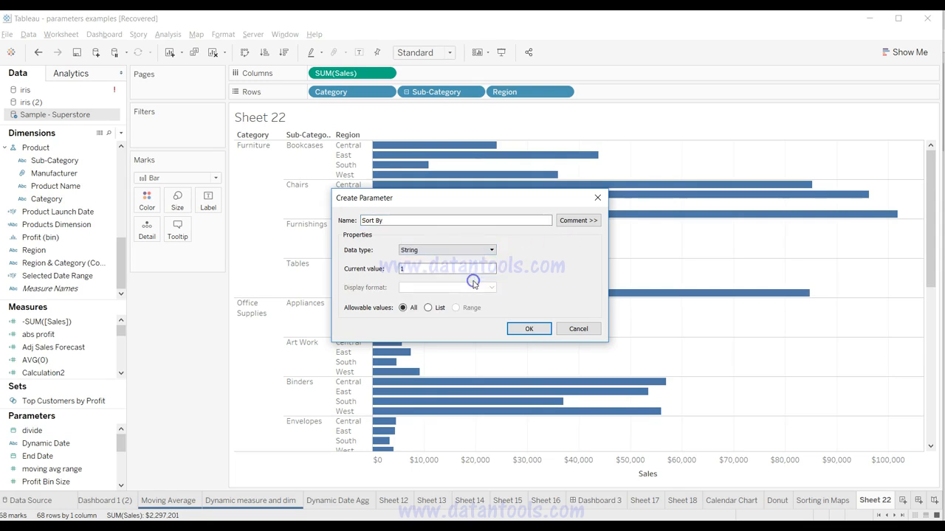
# Step: Restrict the parameter's allowable values to a list and enter Sort By Category as its first value
pyautogui.click(428, 308)
pyautogui.click(386, 355)
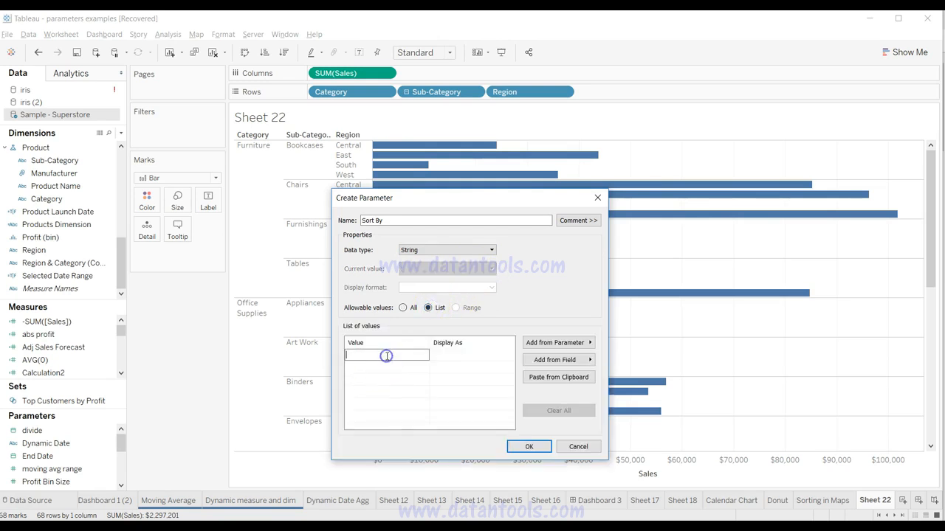
pyautogui.write('Sort By Segment')
pyautogui.click(390, 368)
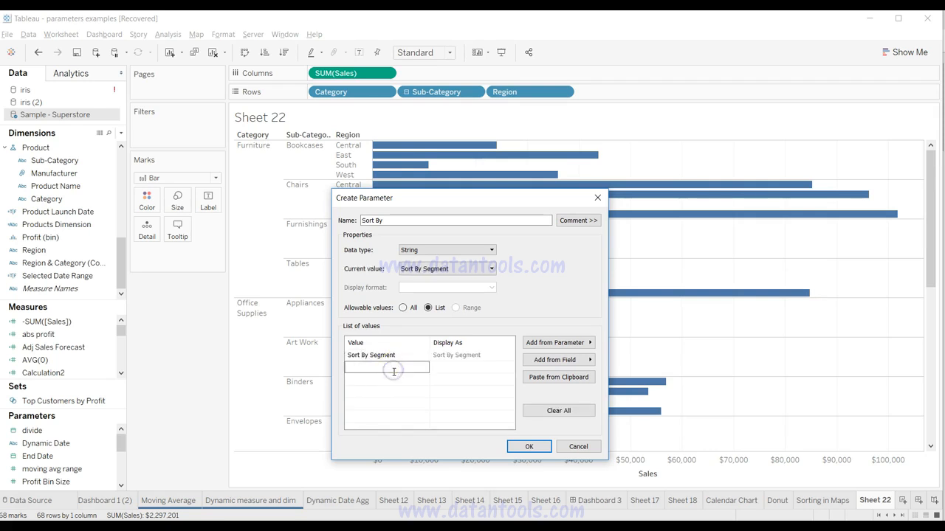
pyautogui.click(401, 355)
pyautogui.click(403, 355)
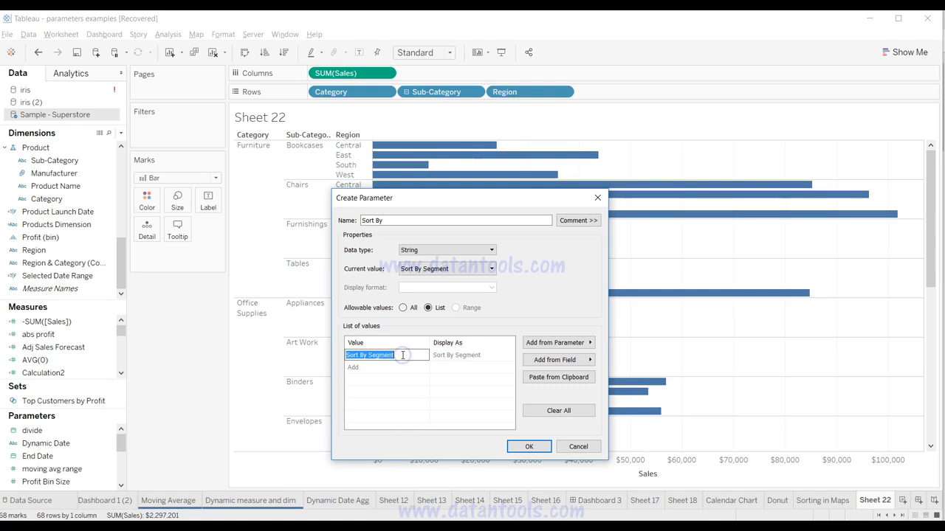
pyautogui.click(403, 355)
pyautogui.press('BackSpace')
pyautogui.press('BackSpace')
pyautogui.press('BackSpace')
pyautogui.press('BackSpace')
pyautogui.write('Category')
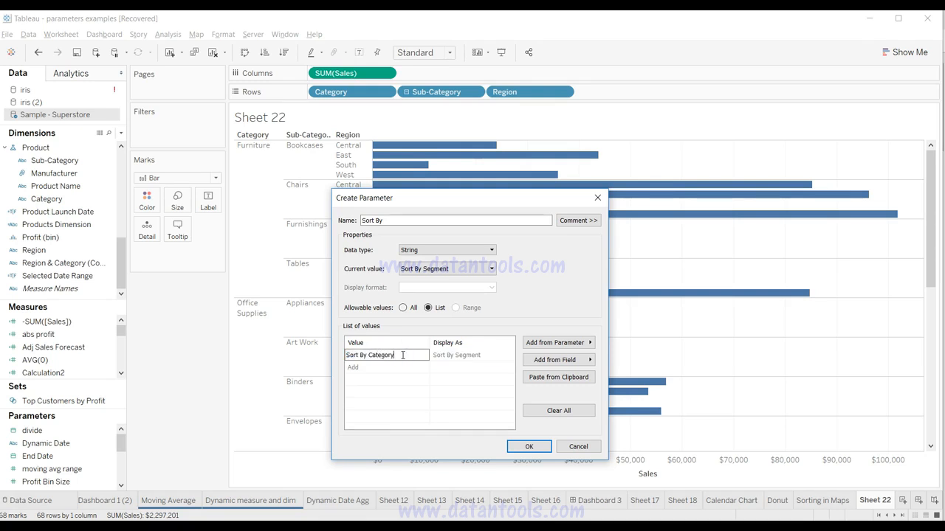
# Step: Add Sort by Sub Category as the second value in the parameter's list
pyautogui.click(401, 369)
pyautogui.write('Sort')
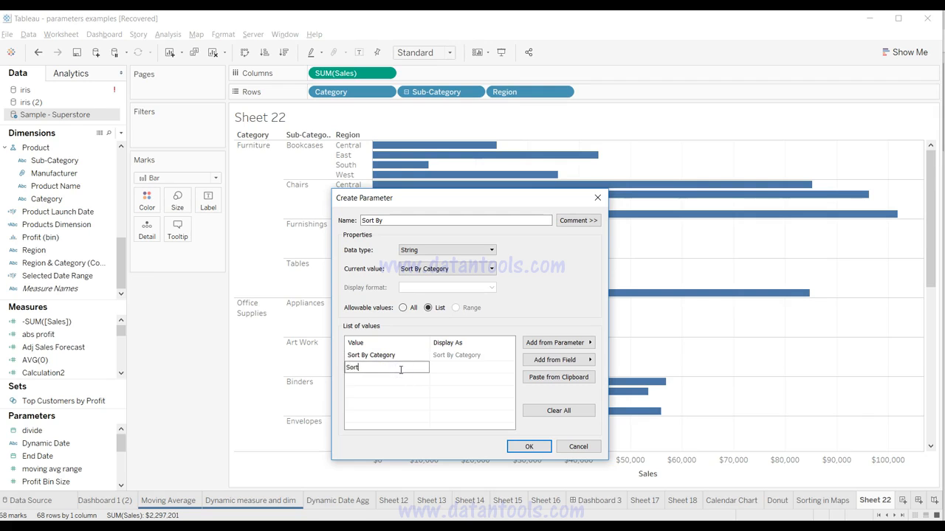
pyautogui.write(' by Sub Category')
pyautogui.click(450, 388)
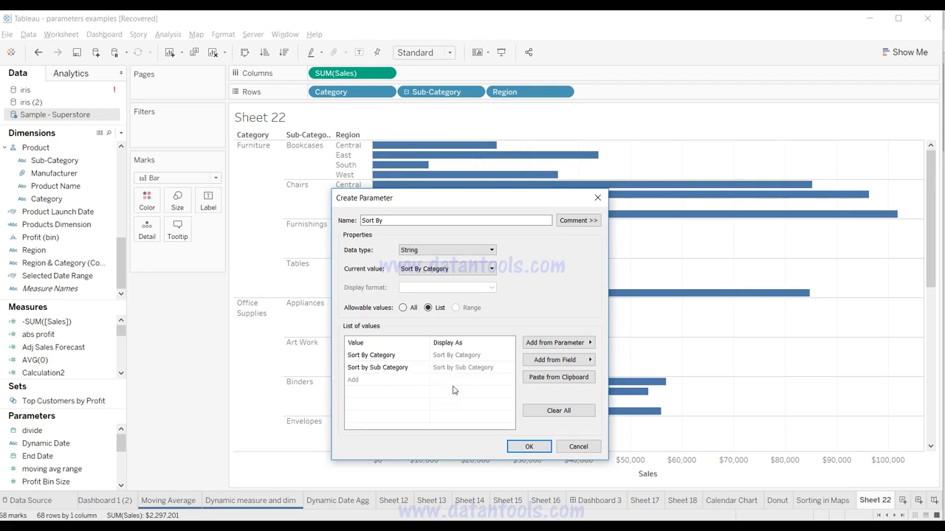
# Step: Rename the parameter as Sorting By and finish creating it
pyautogui.click(521, 447)
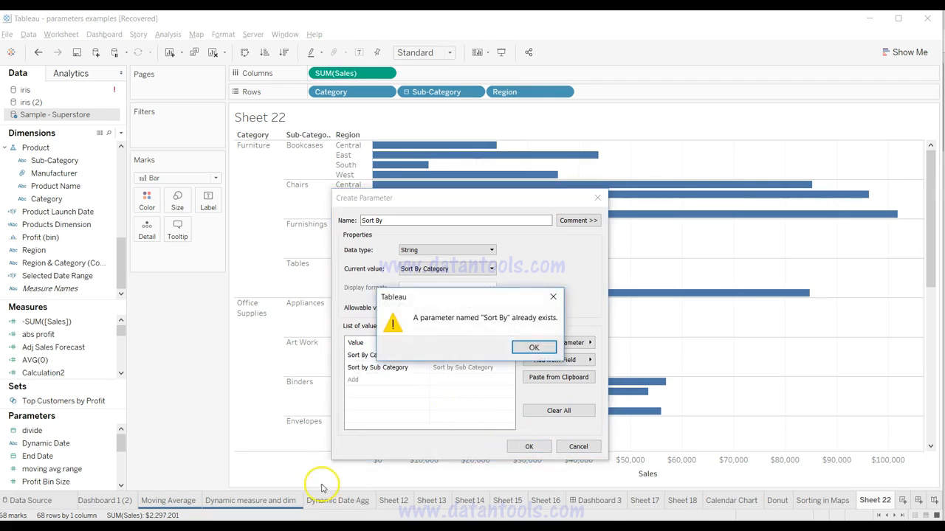
pyautogui.click(536, 349)
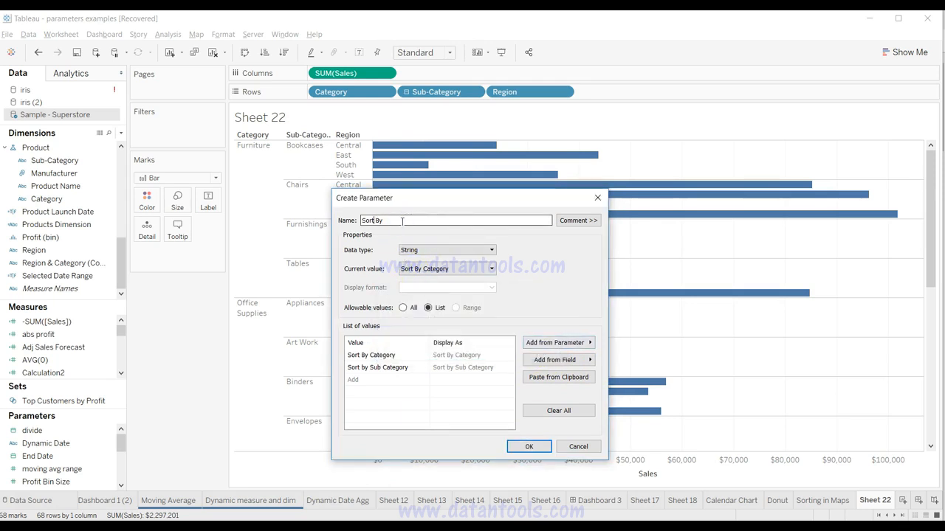
pyautogui.write('ing')
pyautogui.click(530, 448)
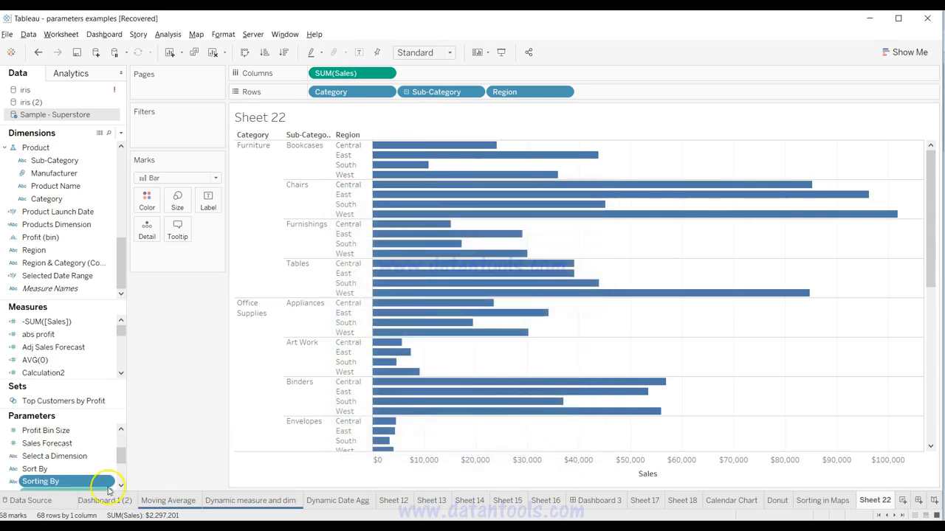
# Step: Show the Sorting By parameter control, switch it to Sort by Sub Category, and return it to Sort By Category
pyautogui.rightClick(106, 481)
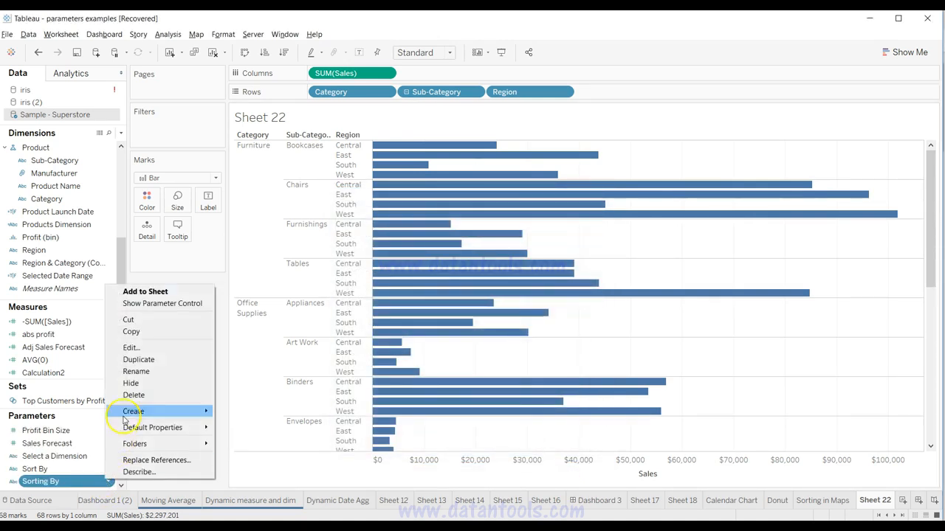
pyautogui.click(163, 303)
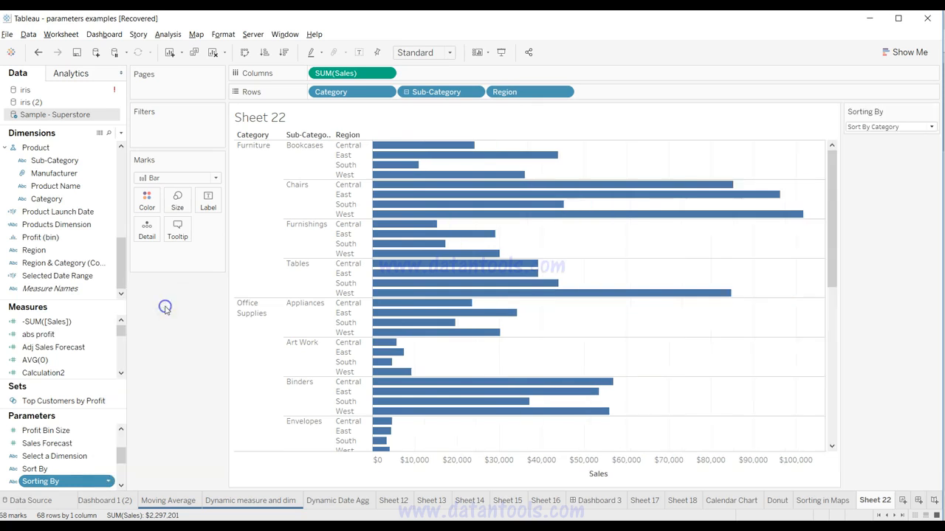
pyautogui.click(890, 129)
pyautogui.click(896, 149)
pyautogui.click(896, 128)
pyautogui.click(893, 138)
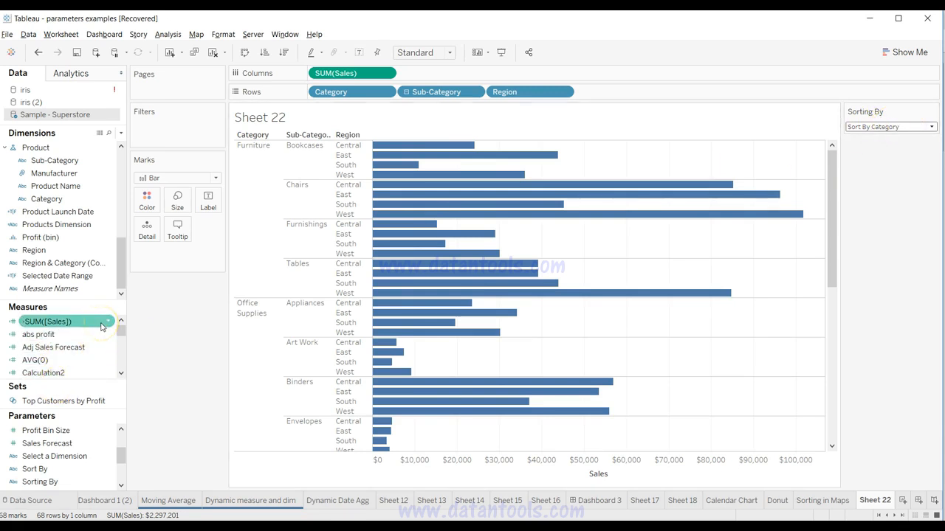
# Step: Create a calculated field named sort by cateogry and begin its formula with IF [Sorting By] = 'Sort By Category'
pyautogui.click(121, 133)
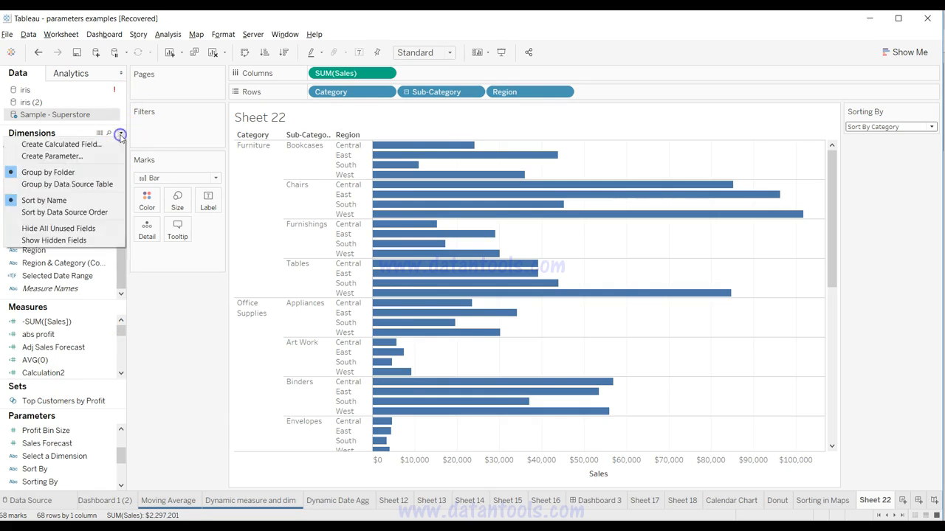
pyautogui.click(117, 145)
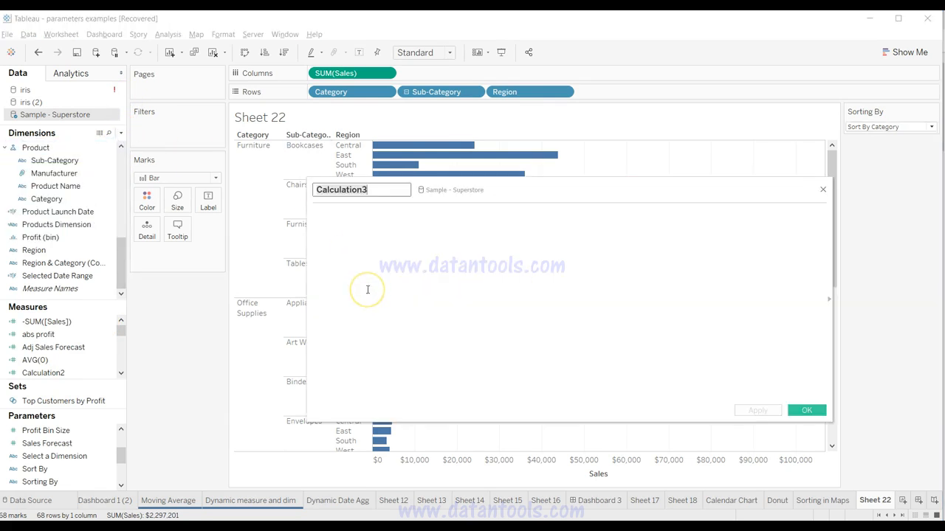
pyautogui.write('sort by category')
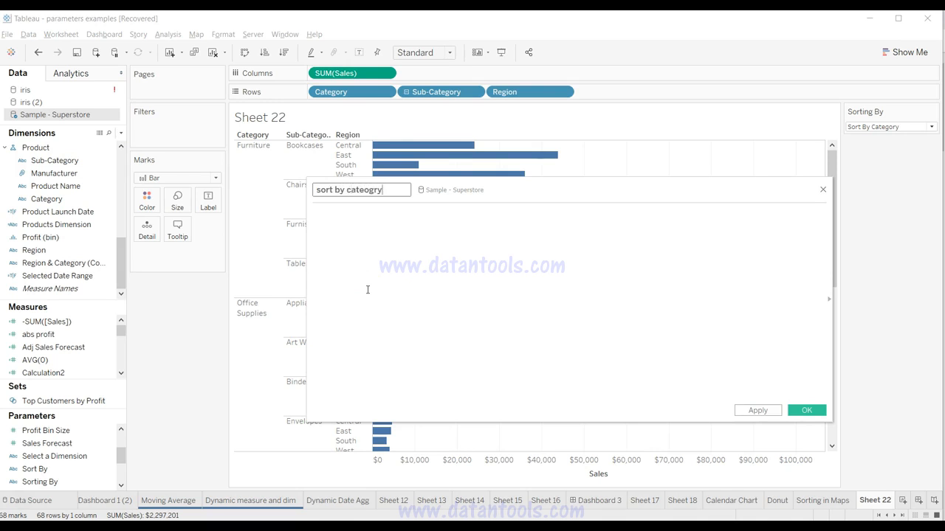
pyautogui.click(392, 251)
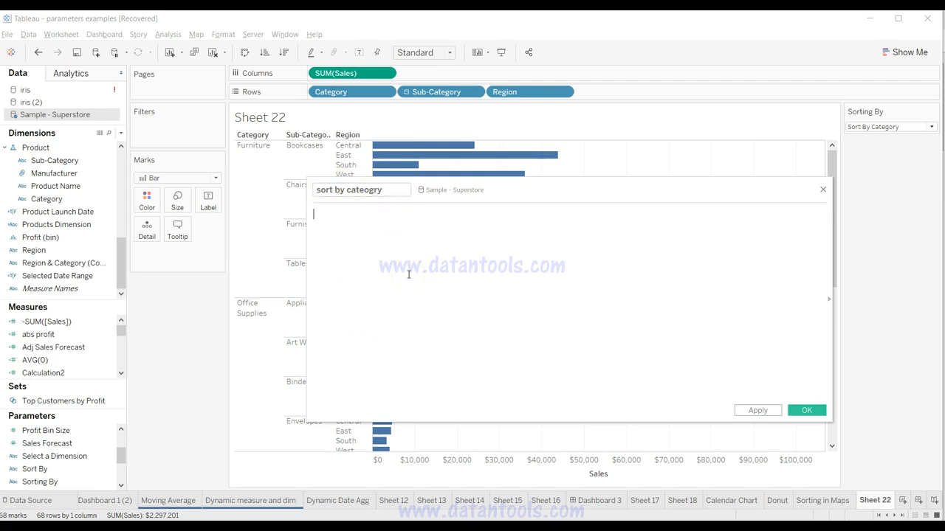
pyautogui.write('IF sorti')
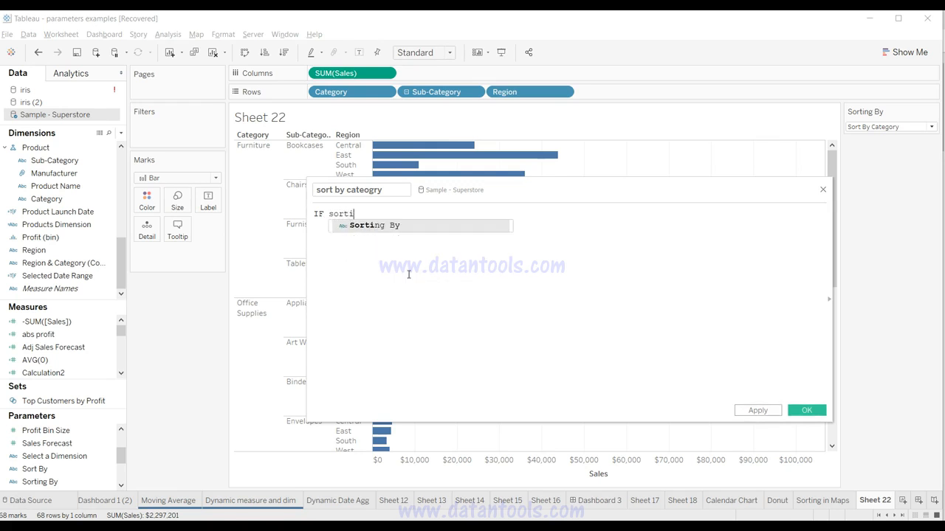
pyautogui.press('Return')
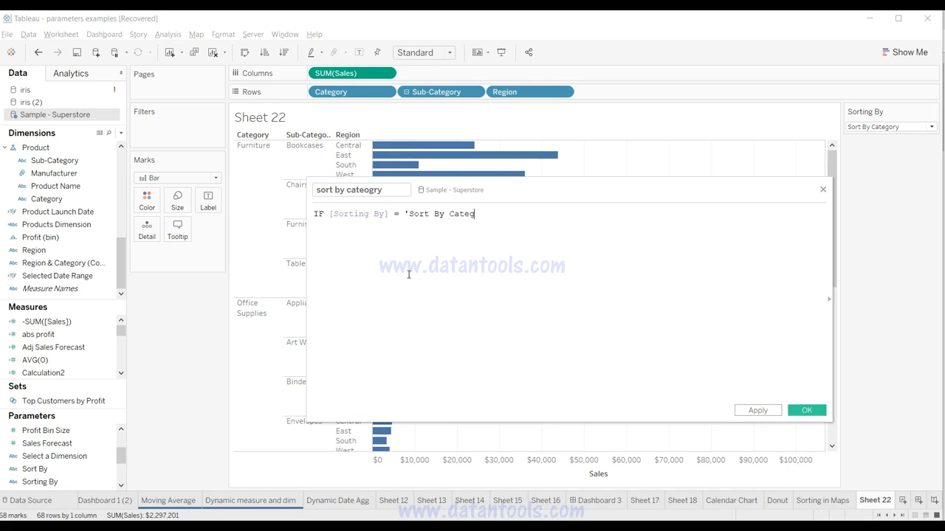
# Step: Add THEN -SUM([Sales]) as the result of the formula's Sort By Category condition
pyautogui.write('THEN -su')
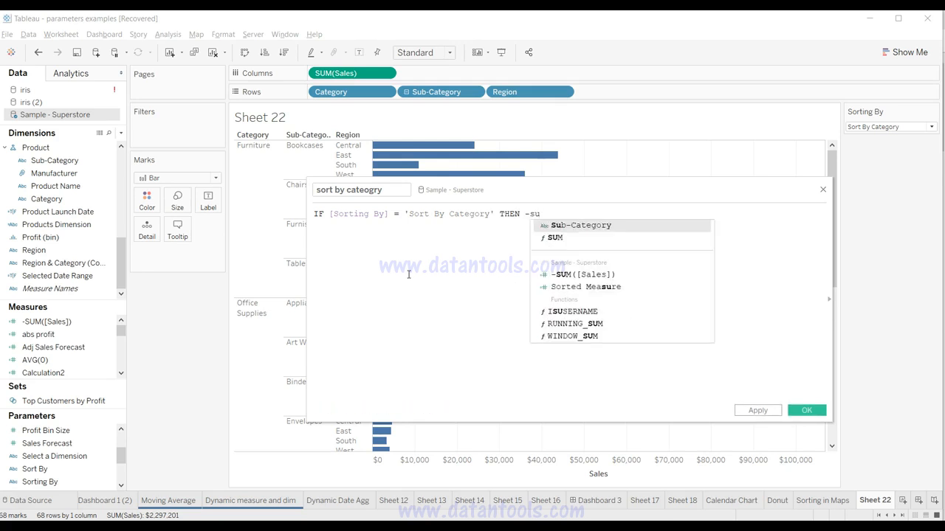
pyautogui.press('Down')
pyautogui.press('Return')
pyautogui.write('[sa')
pyautogui.press('Return')
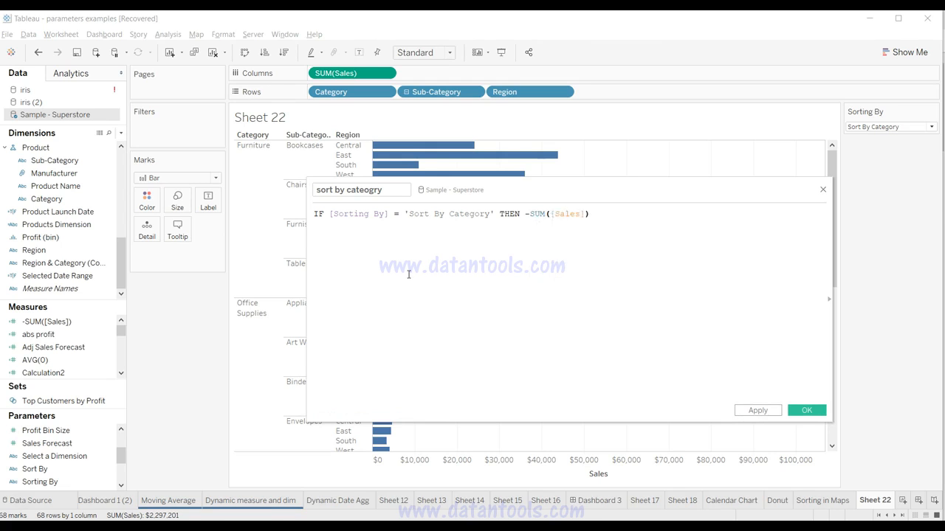
# Step: Complete the conditional formula with ELSE 0 END
pyautogui.write('el')
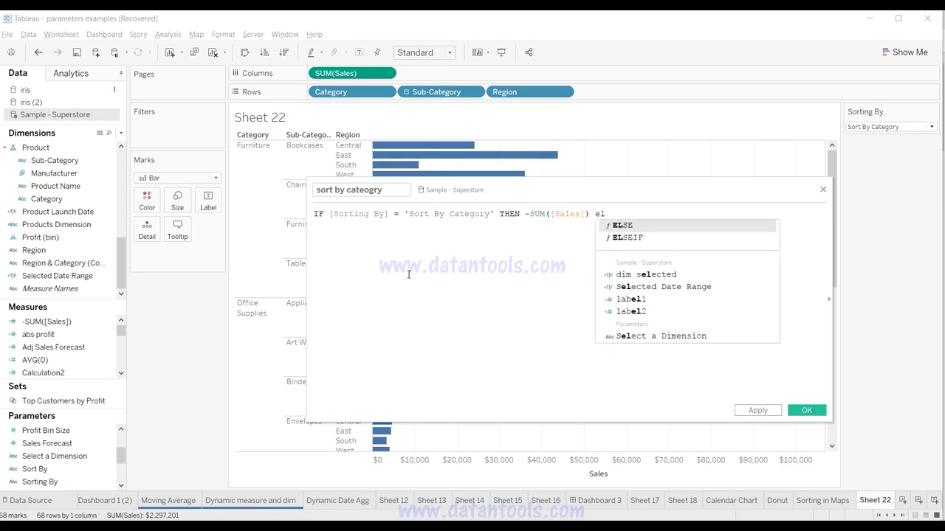
pyautogui.press('Return')
pyautogui.write('0')
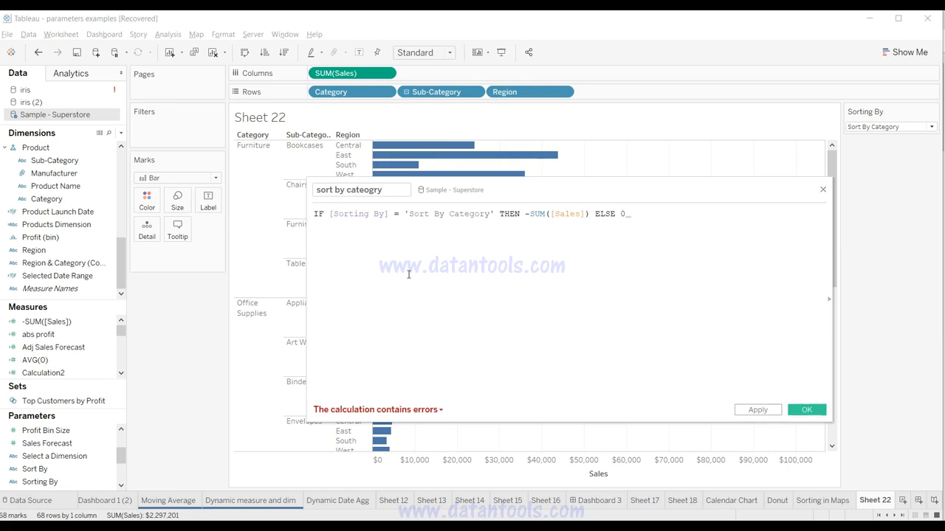
pyautogui.write(' en')
pyautogui.press('Return')
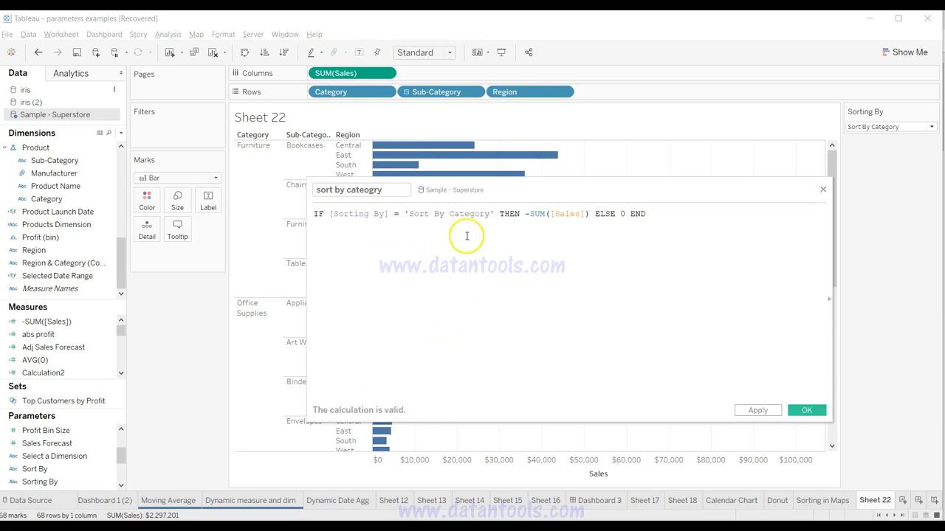
# Step: Copy the entire formula and save the sort by cateogry calculated field
pyautogui.tripleClick(468, 213)
pyautogui.hotkey('ctrl', 'c')
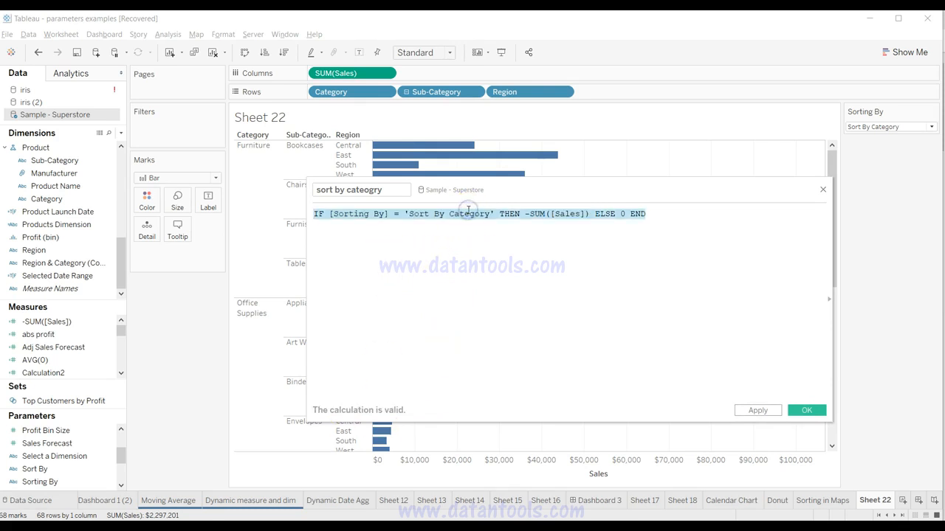
pyautogui.click(760, 410)
pyautogui.click(805, 409)
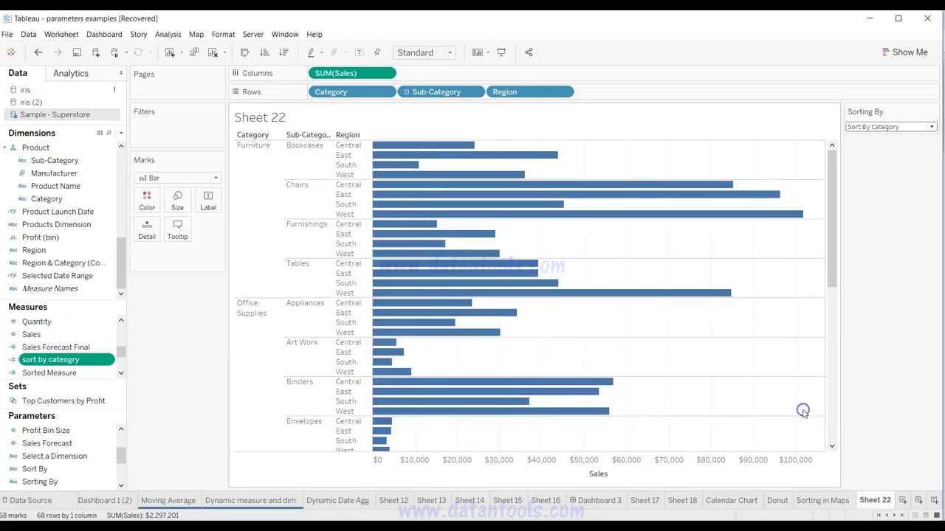
# Step: Set the Sorting By parameter to Sort by Sub Category and start a new calculated field named Sort by Sub Category
pyautogui.click(891, 128)
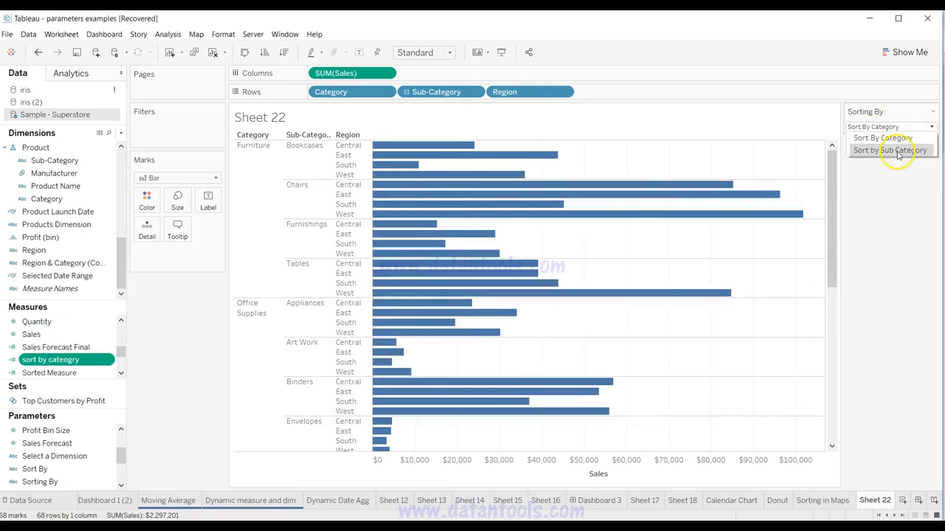
pyautogui.click(895, 151)
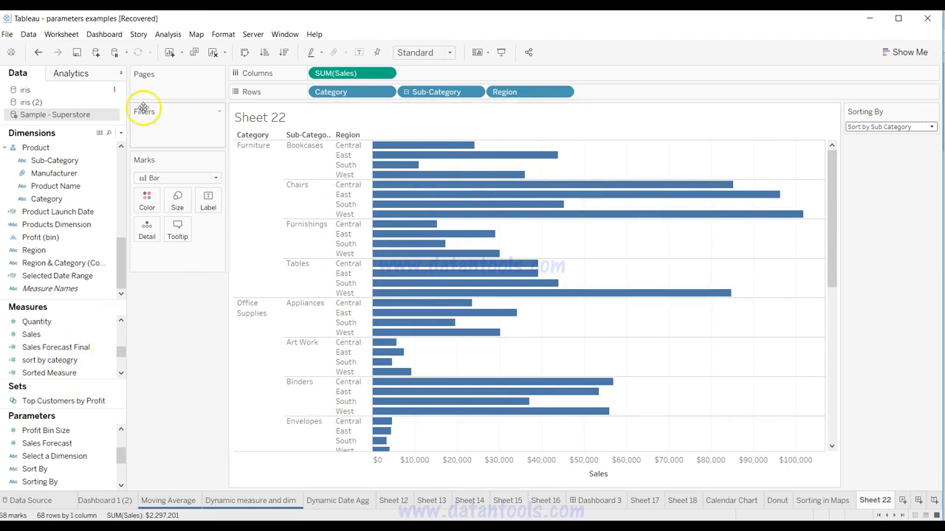
pyautogui.click(120, 133)
pyautogui.click(101, 144)
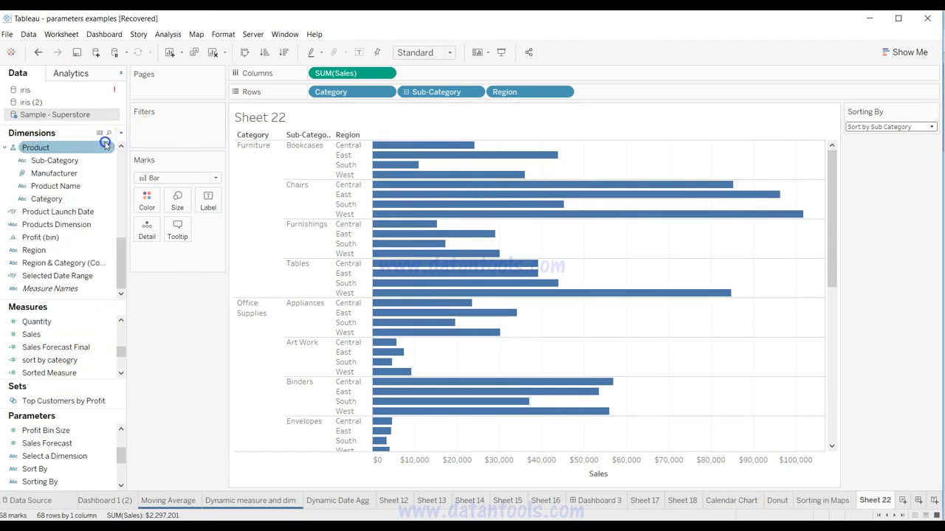
pyautogui.write('Sort by Sub Category')
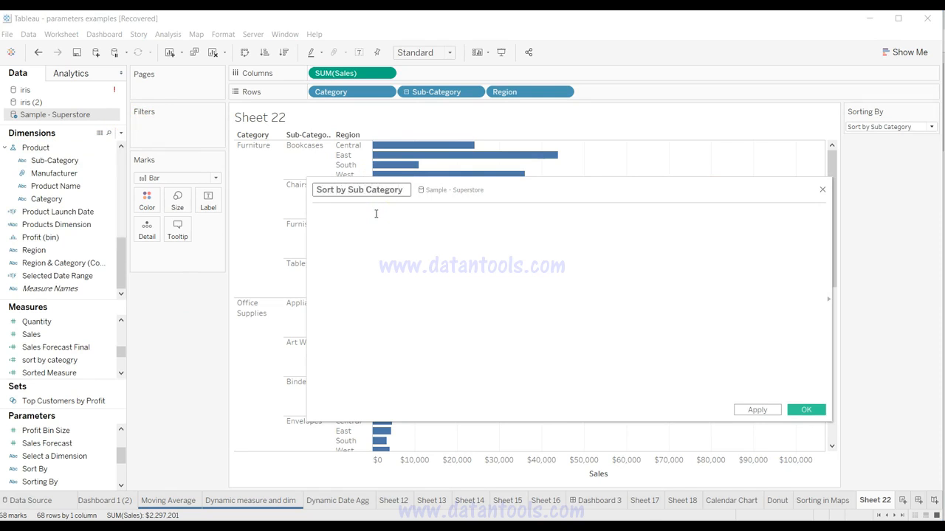
# Step: Paste the copied formula, change its compared text to 'Sort By Sub Category', and save the calculated field
pyautogui.click(375, 213)
pyautogui.hotkey('ctrl', 'v')
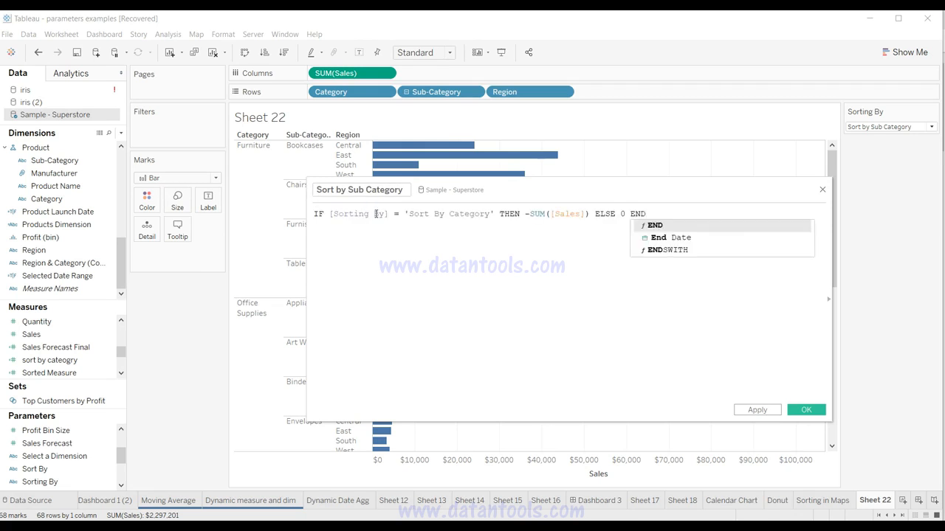
pyautogui.click(449, 214)
pyautogui.write('Sub')
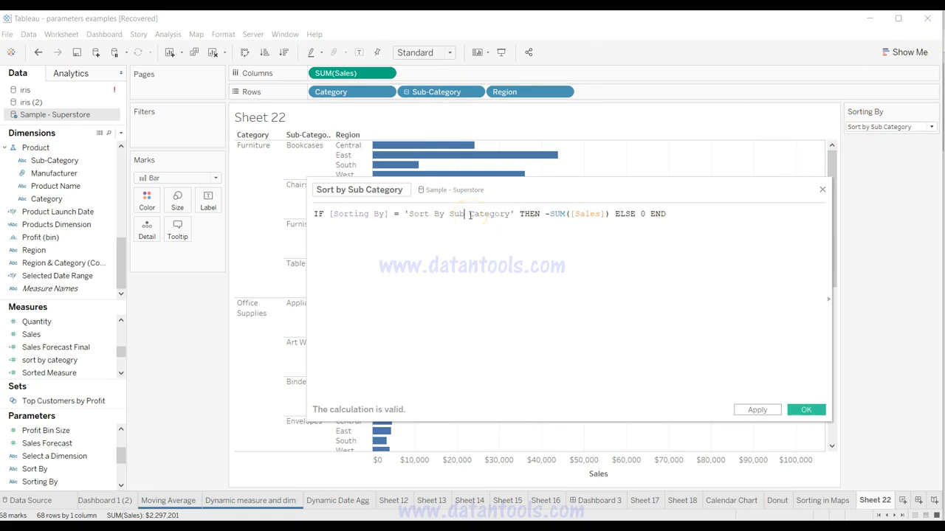
pyautogui.click(757, 410)
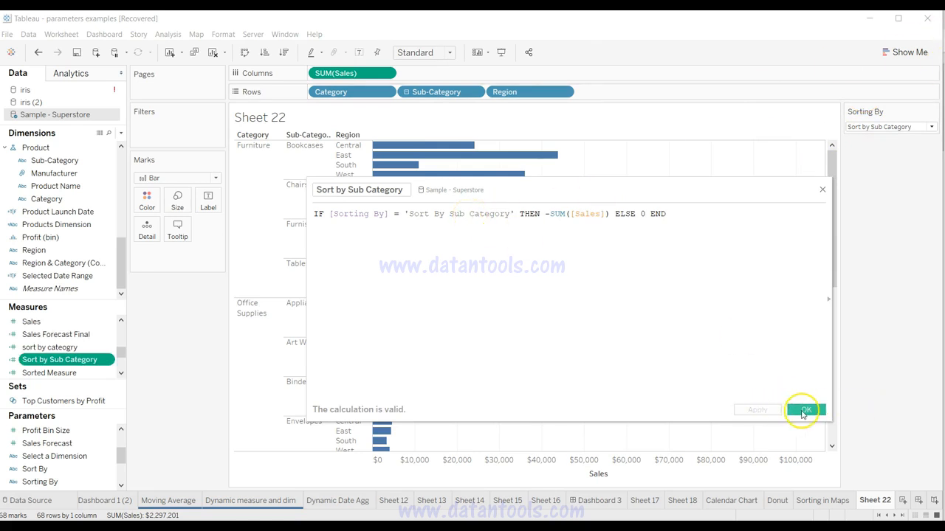
pyautogui.click(804, 410)
# Step: Add the sort by cateogry field to Rows as a discrete field placed before Category
pyautogui.moveTo(55, 347); pyautogui.dragTo(308, 91)
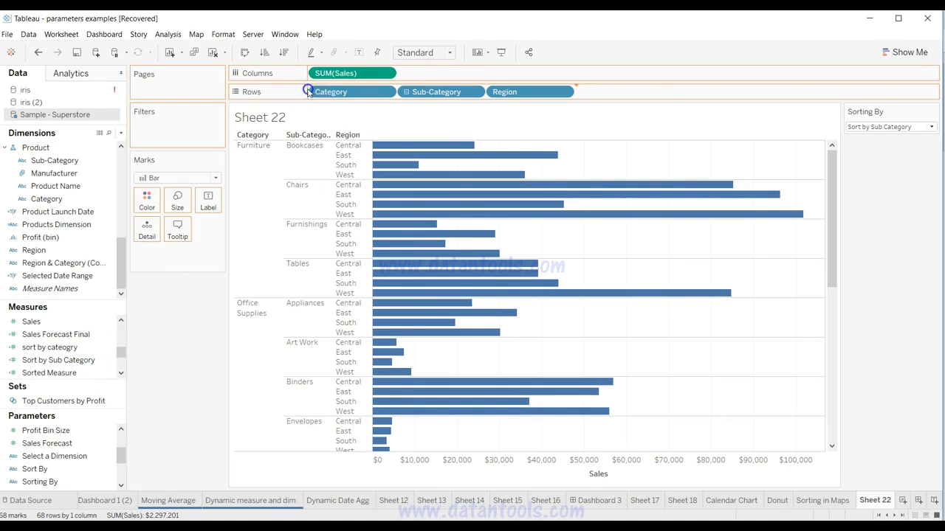
pyautogui.moveTo(605, 91); pyautogui.dragTo(309, 94)
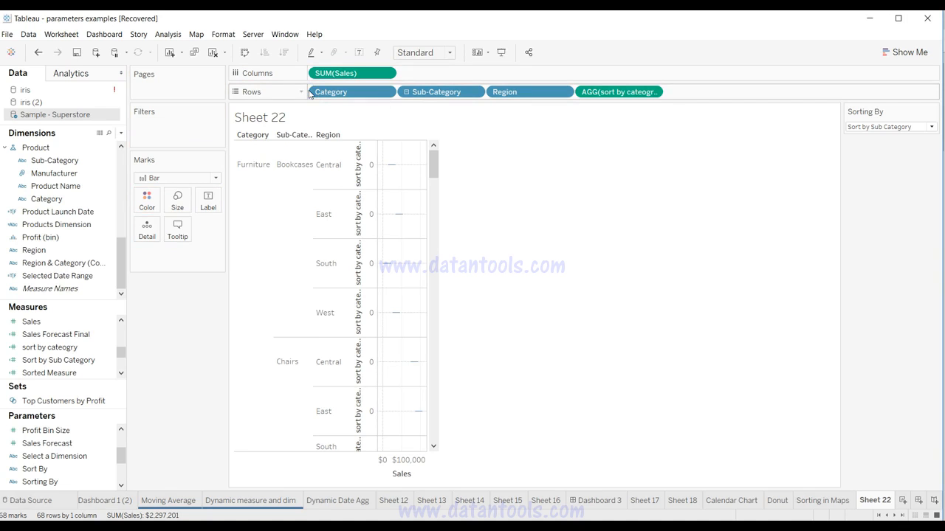
pyautogui.click(653, 92)
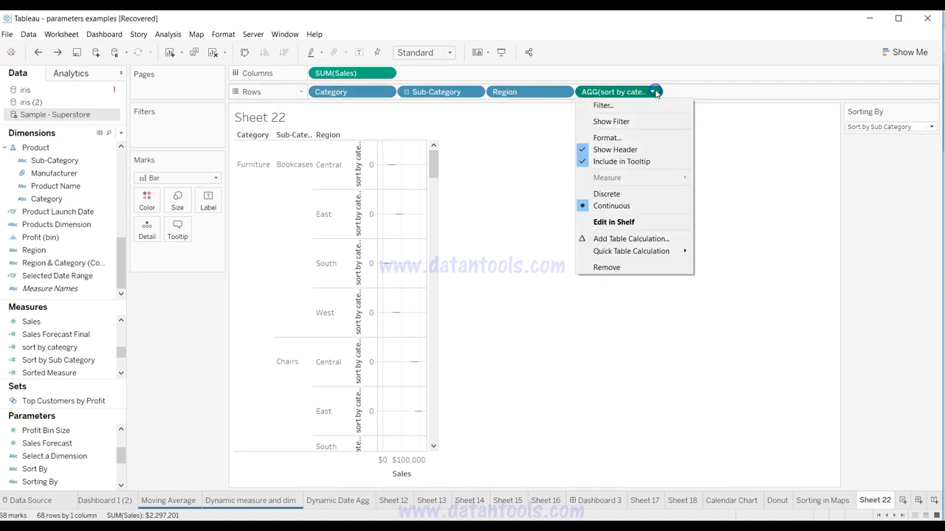
pyautogui.click(613, 193)
pyautogui.moveTo(617, 95); pyautogui.dragTo(316, 94)
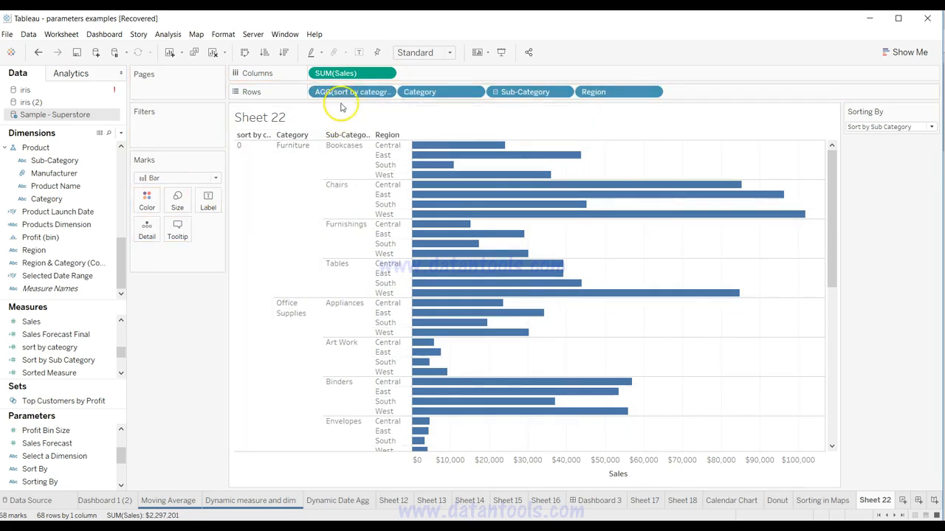
# Step: Add the Sort by Sub Category field to Rows as a discrete field placed between Category and Sub-Category
pyautogui.click(99, 360)
pyautogui.moveTo(99, 362); pyautogui.dragTo(489, 92)
pyautogui.click(741, 92)
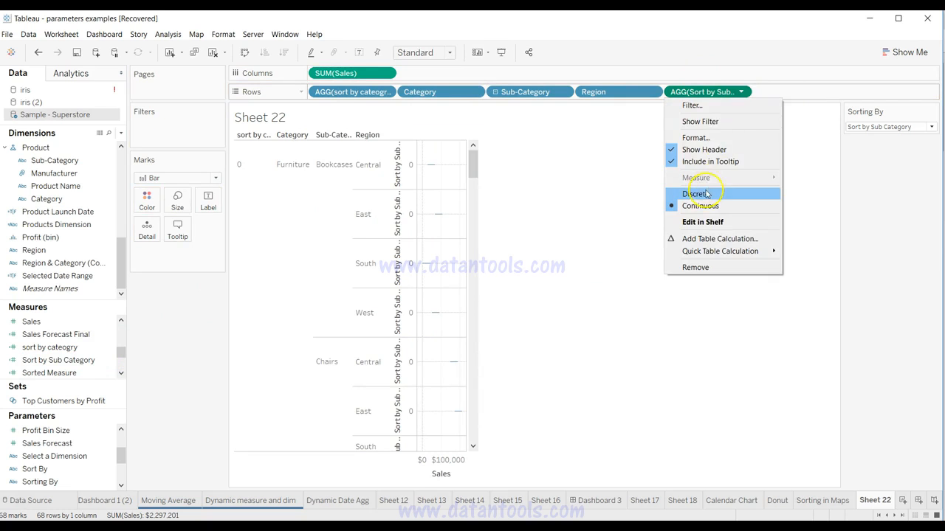
pyautogui.click(696, 194)
pyautogui.moveTo(708, 91); pyautogui.dragTo(490, 97)
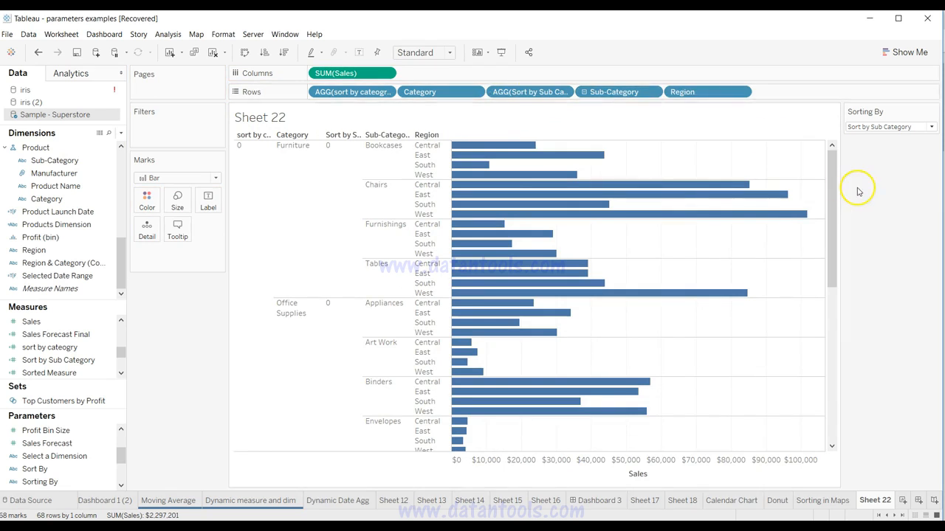
# Step: Check the chart's sorting by switching the Sorting By parameter to Sort By Category and back to Sort by Sub Category
pyautogui.click(883, 126)
pyautogui.click(883, 137)
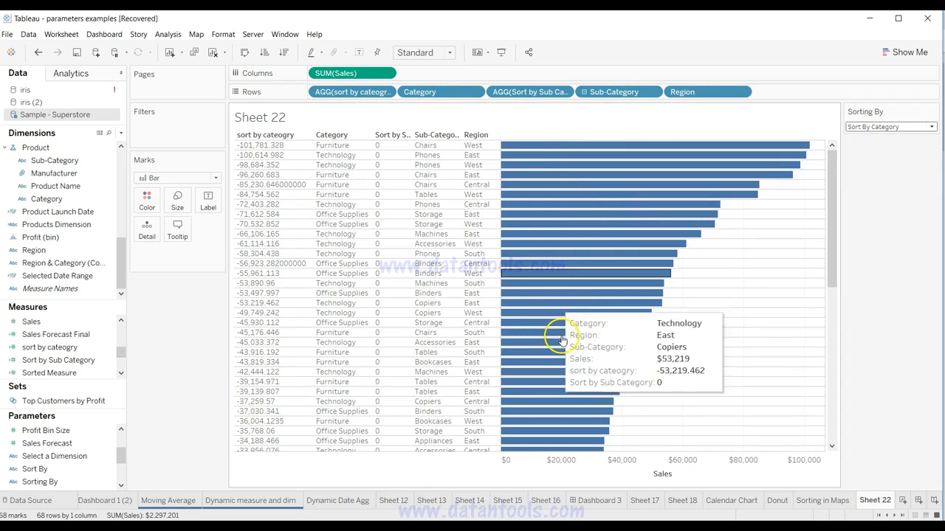
pyautogui.click(862, 127)
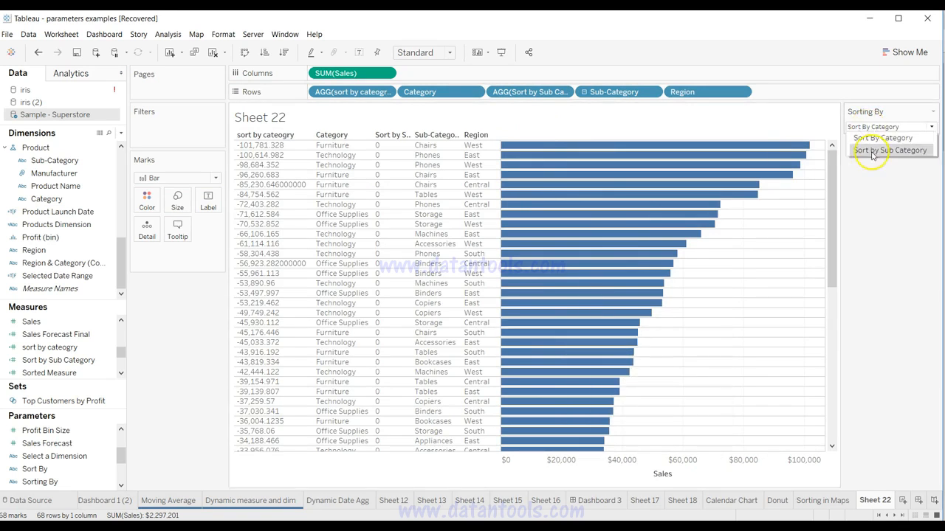
pyautogui.click(872, 151)
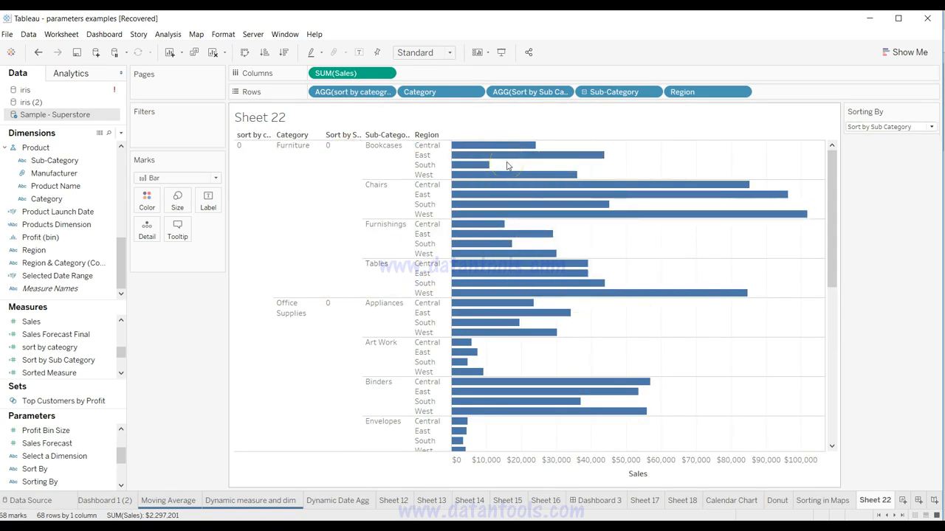
# Step: Edit the Sort by Sub Category formula so its compared text reads 'Sort by Sub Category' with a lowercase "by", and save it
pyautogui.click(109, 371)
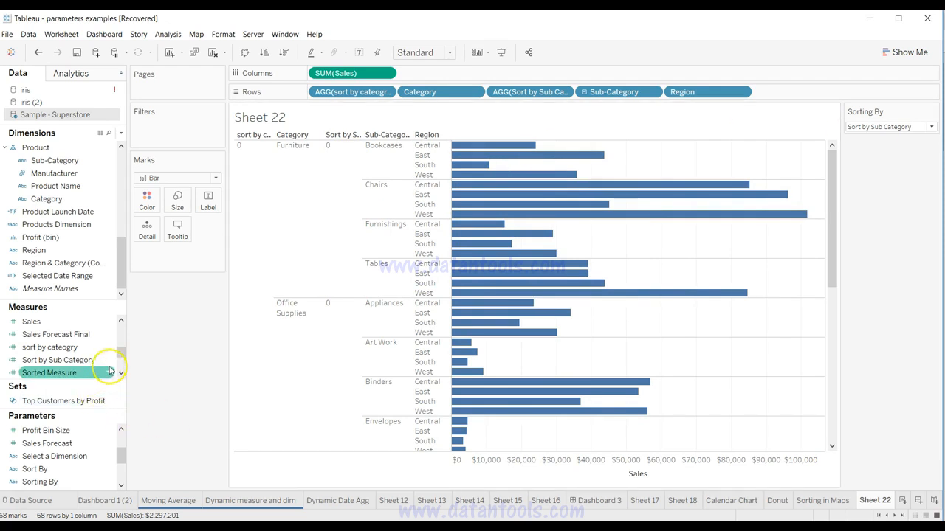
pyautogui.click(113, 361)
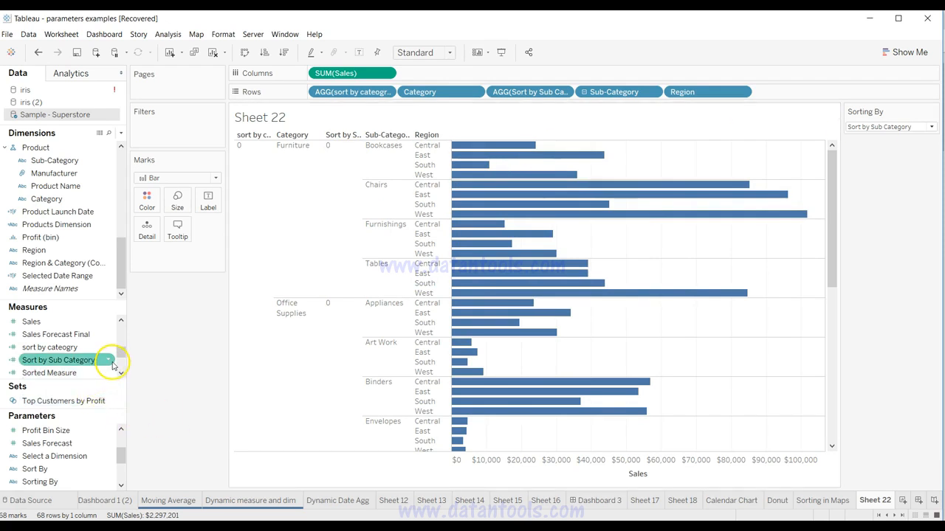
pyautogui.rightClick(108, 361)
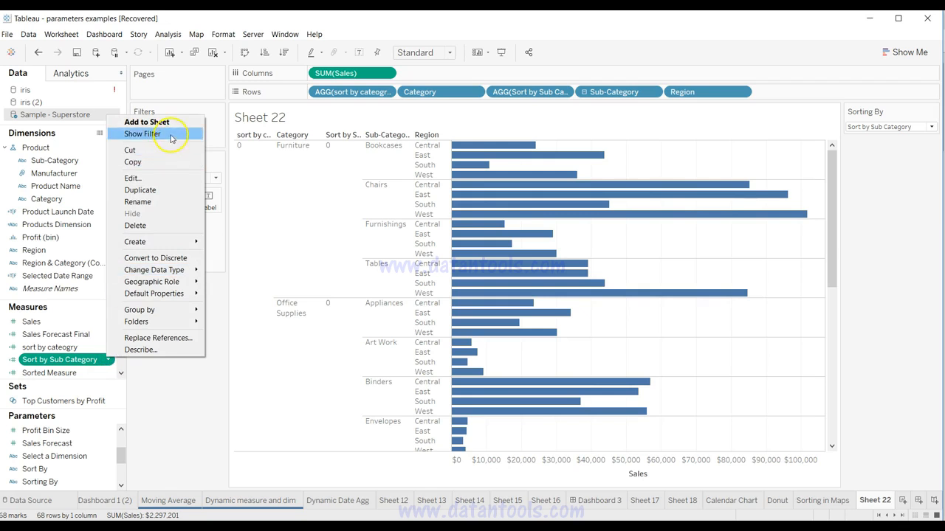
pyautogui.click(166, 179)
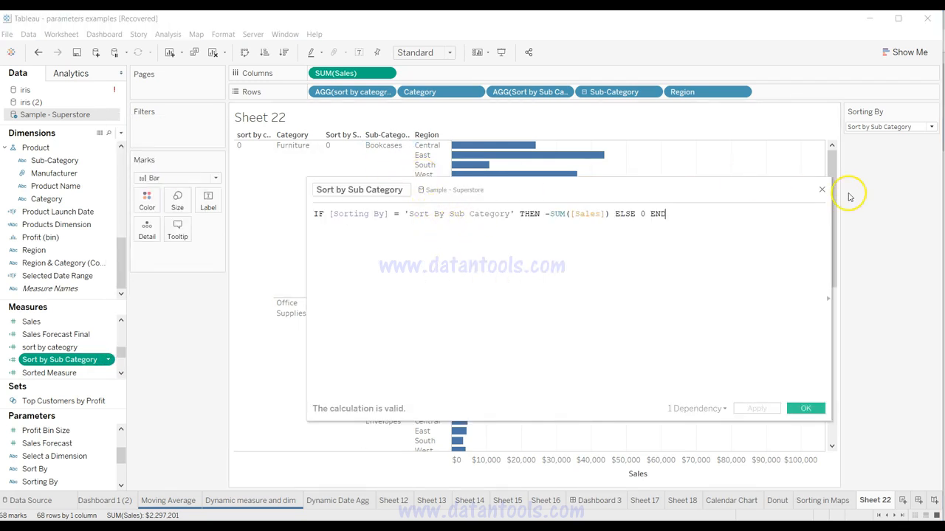
pyautogui.click(434, 223)
pyautogui.press('BackSpace')
pyautogui.write('b')
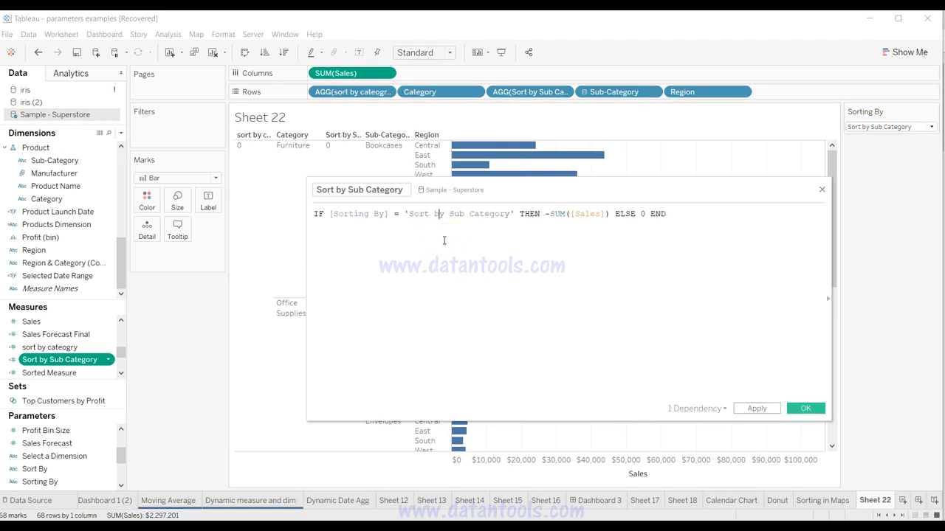
pyautogui.click(759, 408)
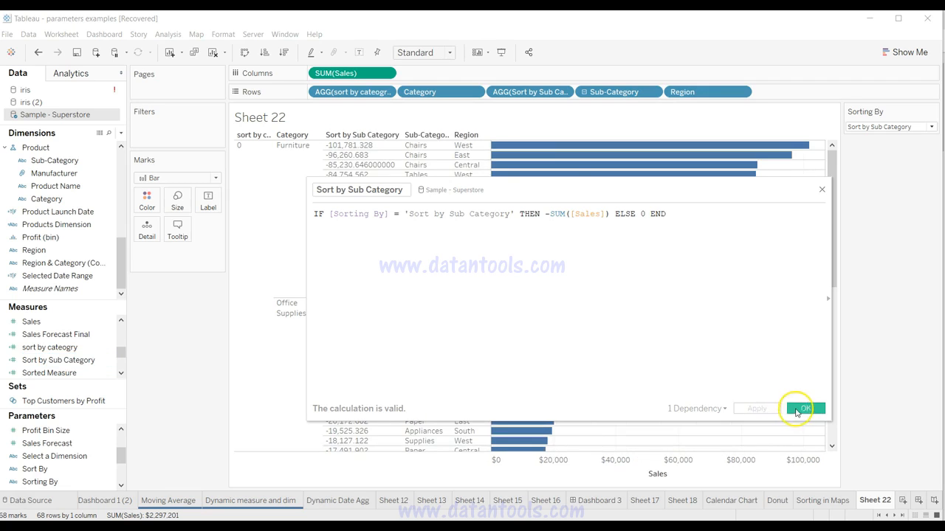
pyautogui.click(803, 408)
# Step: Test the corrected sorting by setting the Sorting By parameter to Sort By Category, then returning it to Sort by Sub Category
pyautogui.click(896, 127)
pyautogui.click(897, 137)
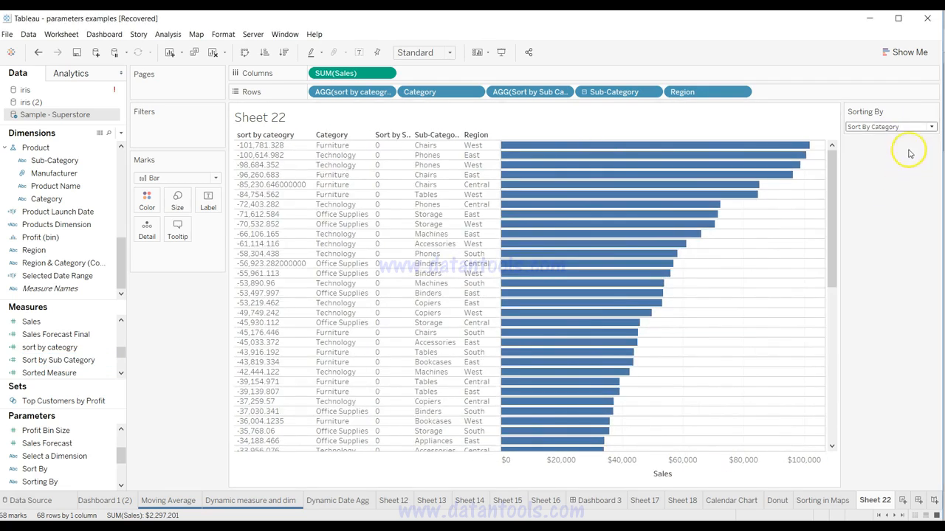
pyautogui.click(914, 127)
pyautogui.click(913, 150)
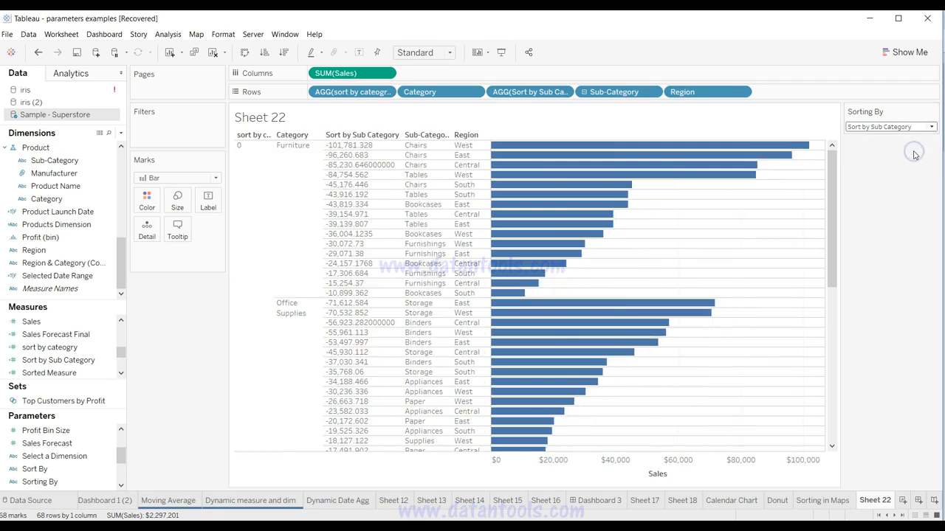
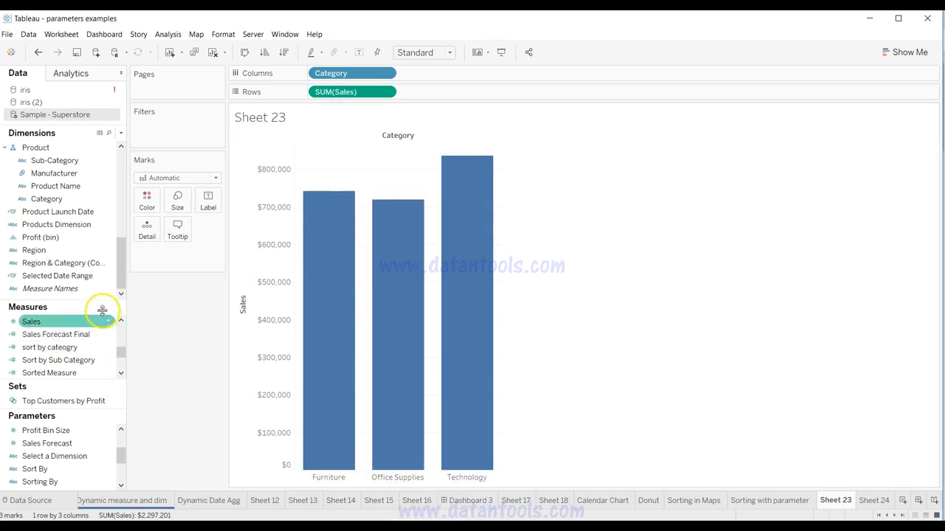
# Step: Duplicate the Category field, add Category (copy) to Columns after Category, and widen the chart's columns
pyautogui.rightClick(75, 201)
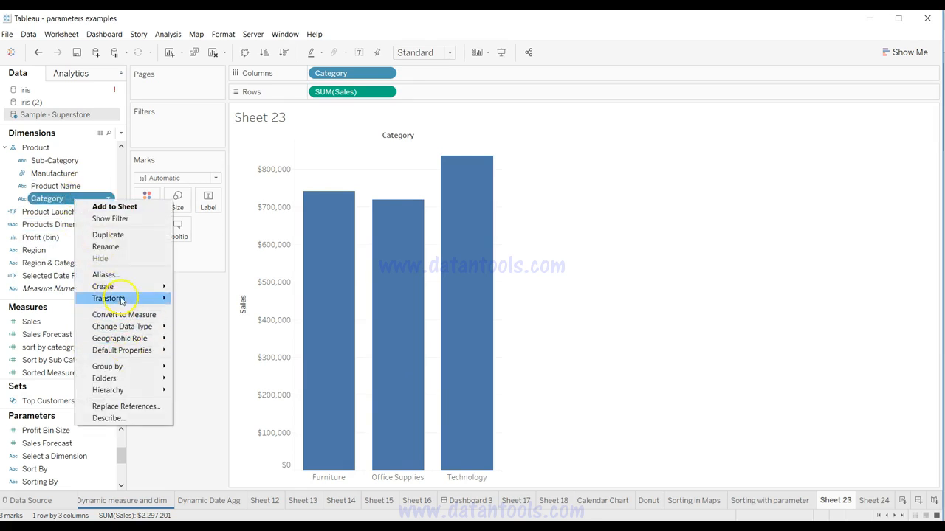
pyautogui.moveTo(120, 288)
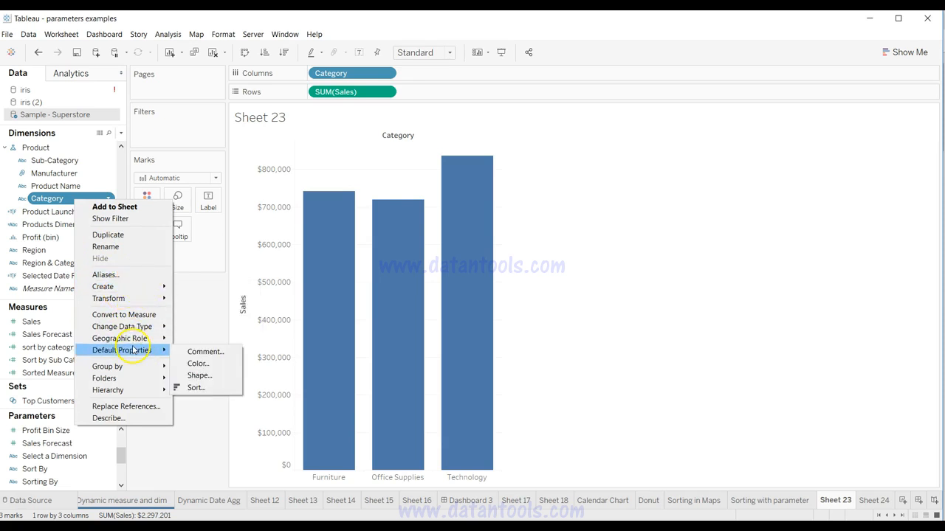
pyautogui.click(108, 235)
pyautogui.moveTo(64, 151); pyautogui.dragTo(432, 74)
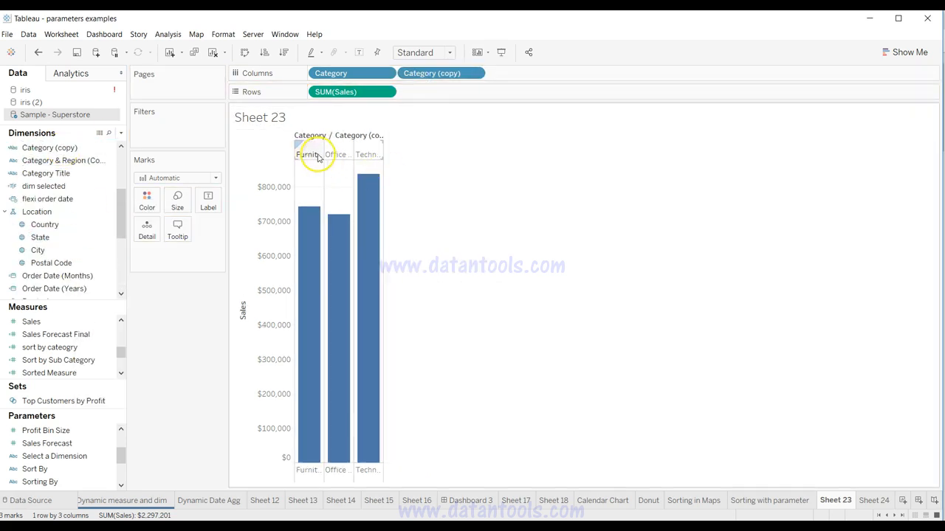
pyautogui.moveTo(382, 149); pyautogui.dragTo(467, 150)
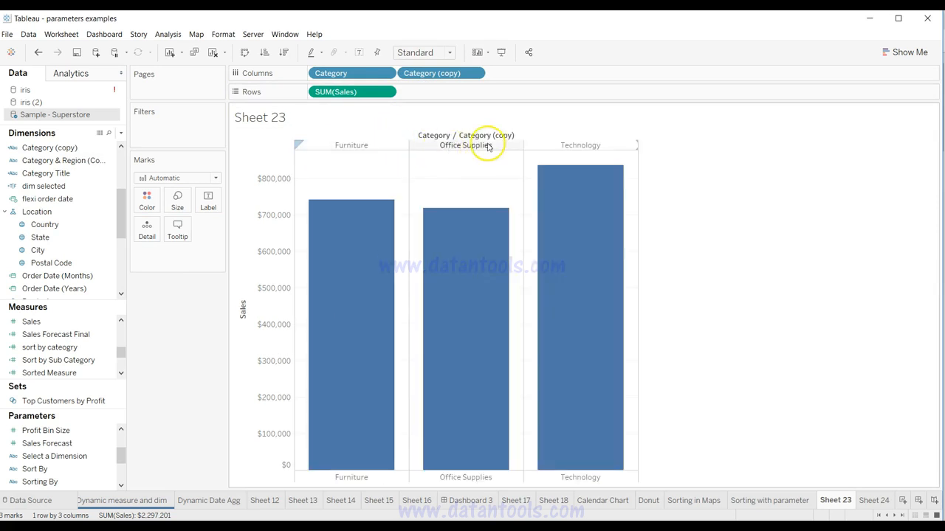
# Step: Hide the Category (copy) headers below the bars, and undo the changes until only Category remains on Columns
pyautogui.rightClick(473, 475)
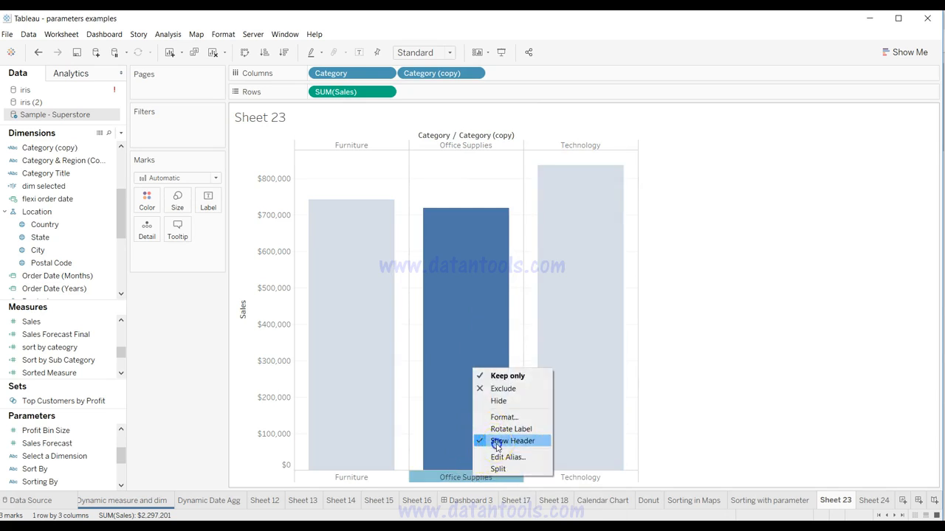
pyautogui.click(496, 441)
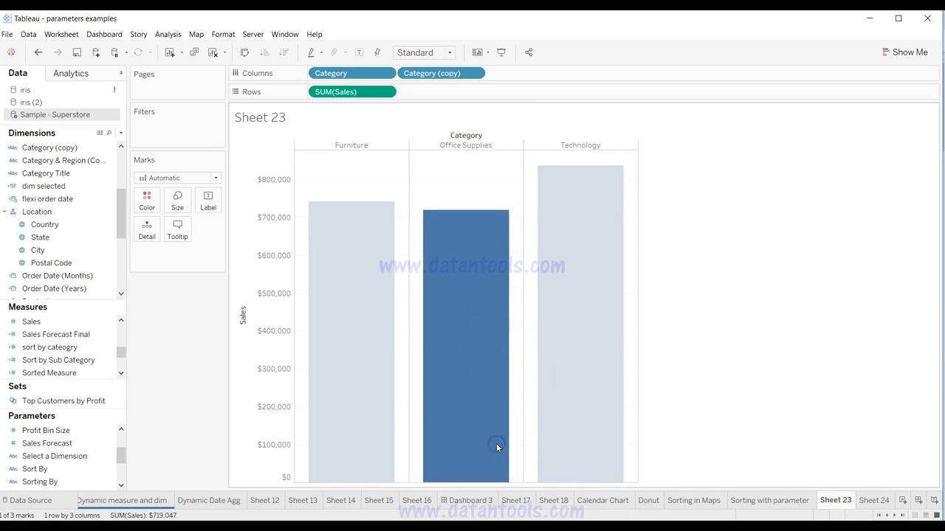
pyautogui.rightClick(467, 137)
pyautogui.click(461, 136)
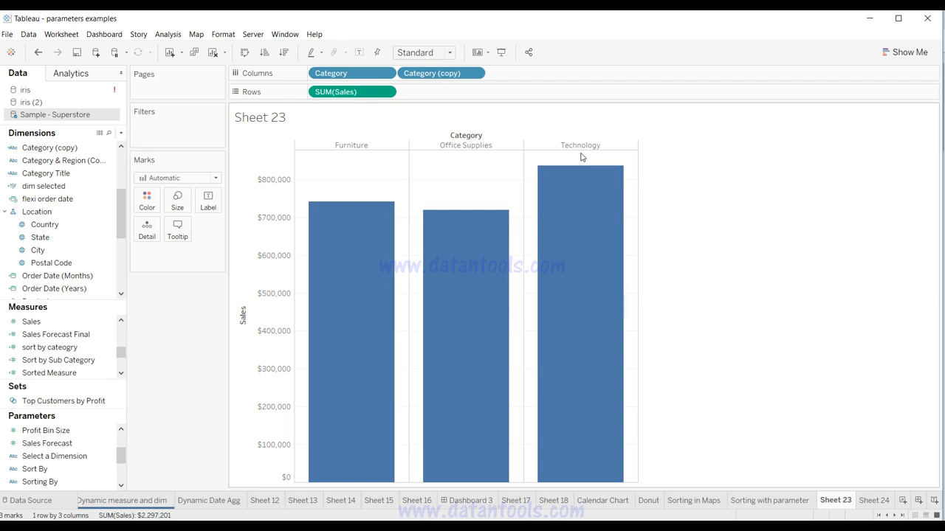
pyautogui.hotkey('ctrl', 'z')
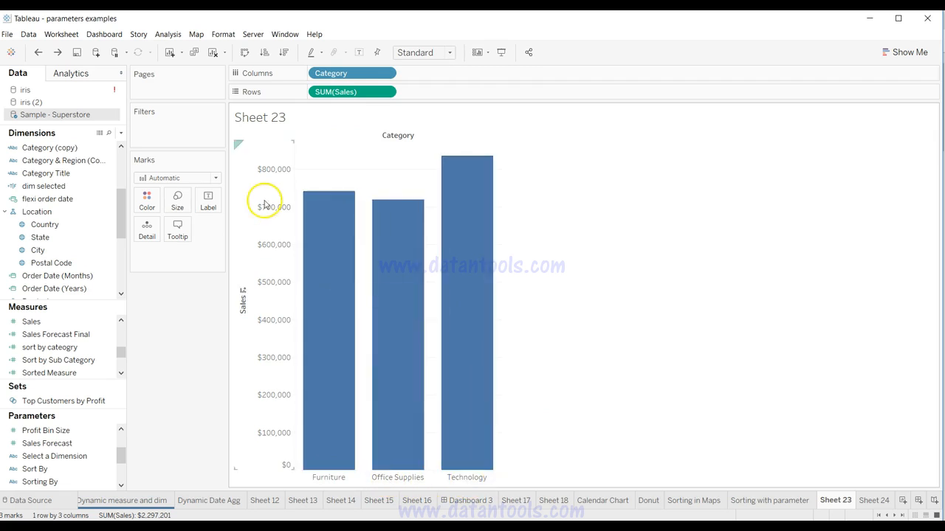
# Step: In the table options, turn off showing the innermost level at the bottom of the view when there is a vertical axis
pyautogui.click(168, 35)
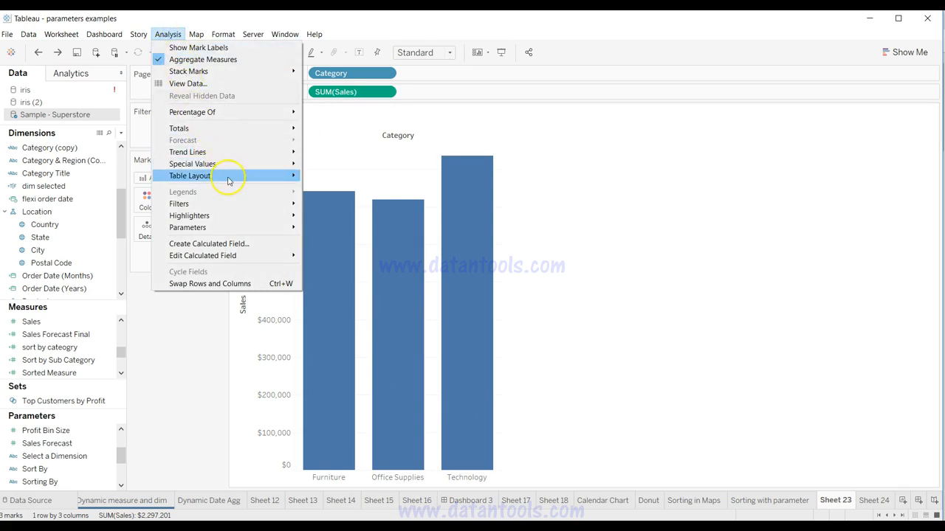
pyautogui.moveTo(228, 181)
pyautogui.click(359, 230)
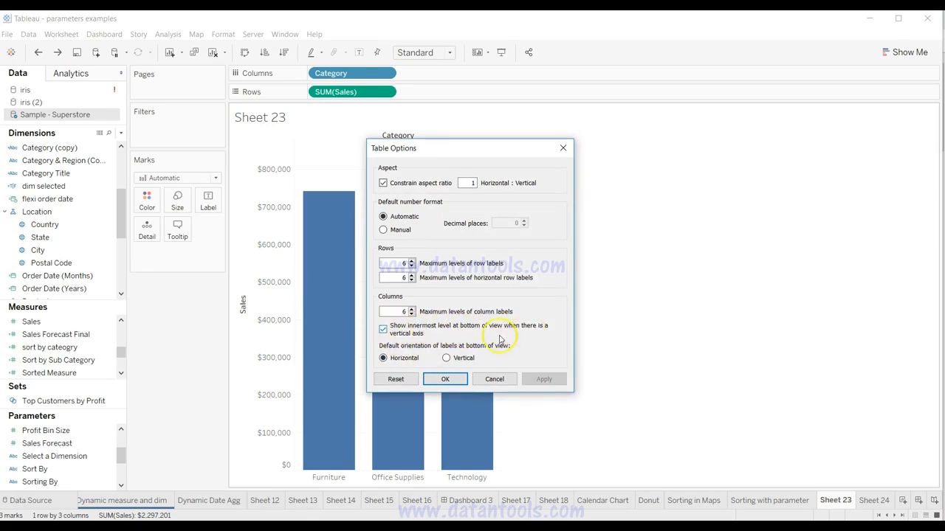
pyautogui.click(407, 331)
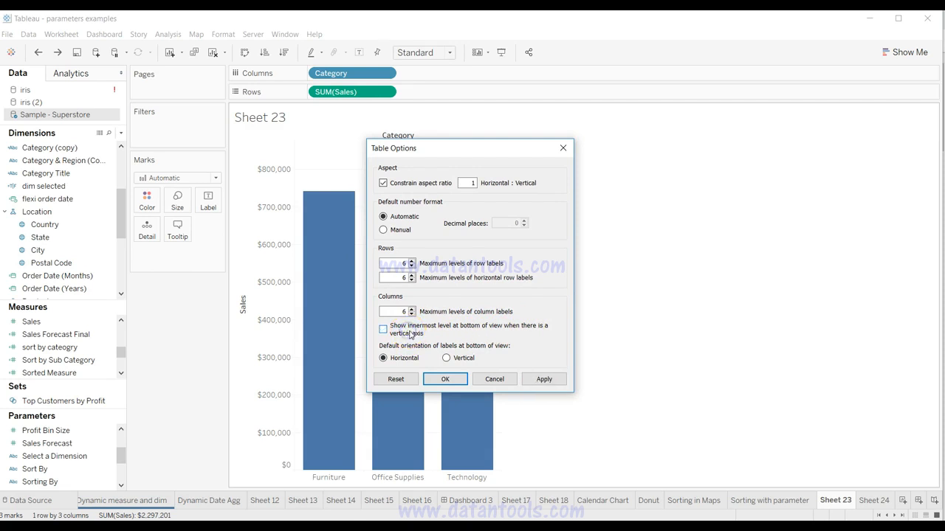
pyautogui.click(532, 381)
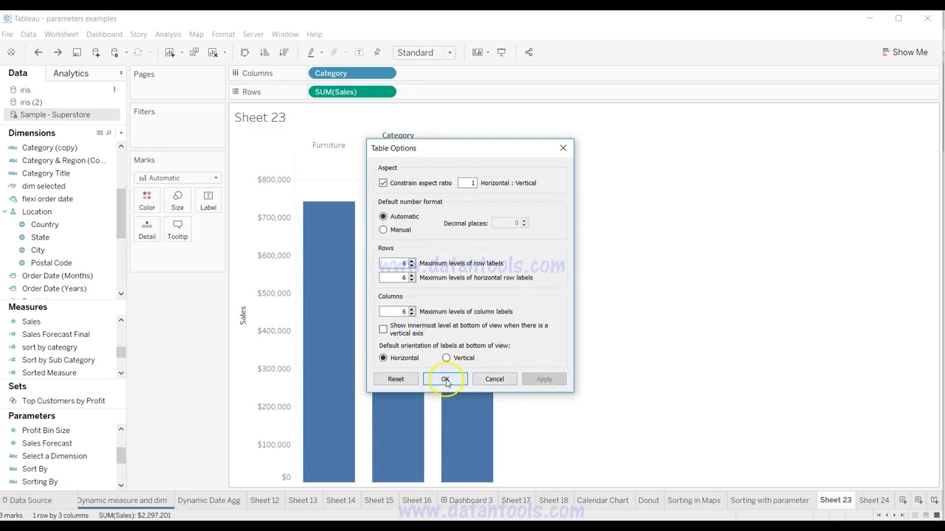
pyautogui.click(446, 381)
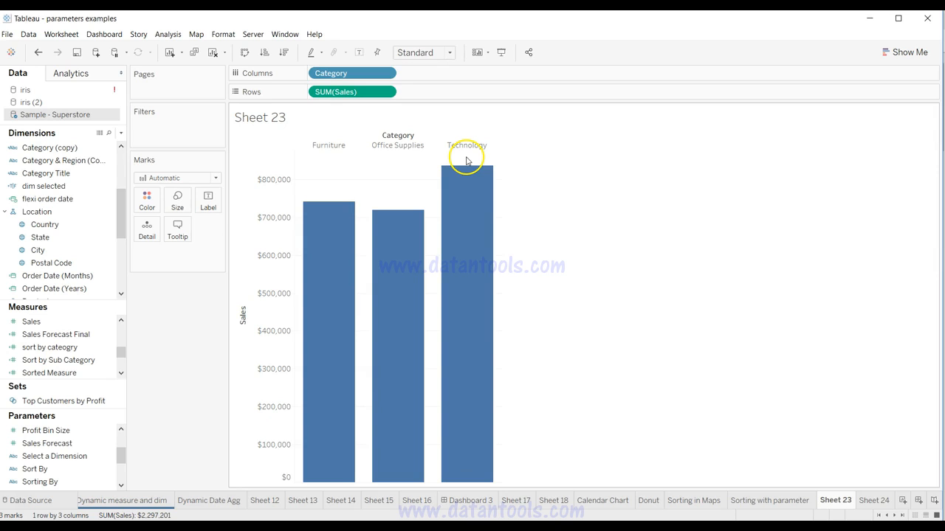
# Step: On Sheet 24, format the Order Date month headers to show only the First Letter
pyautogui.press('alt')
pyautogui.hotkey('ctrl', 'Tab')
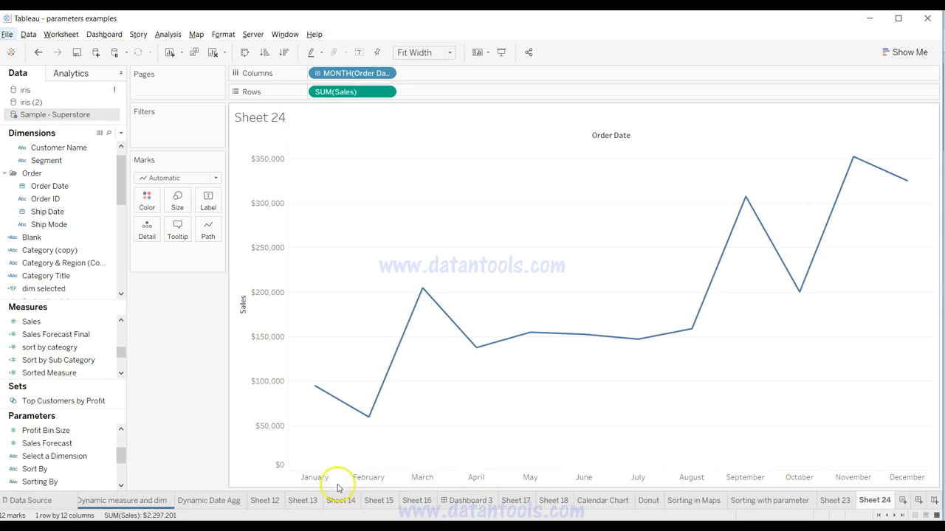
pyautogui.click(429, 481)
pyautogui.rightClick(430, 482)
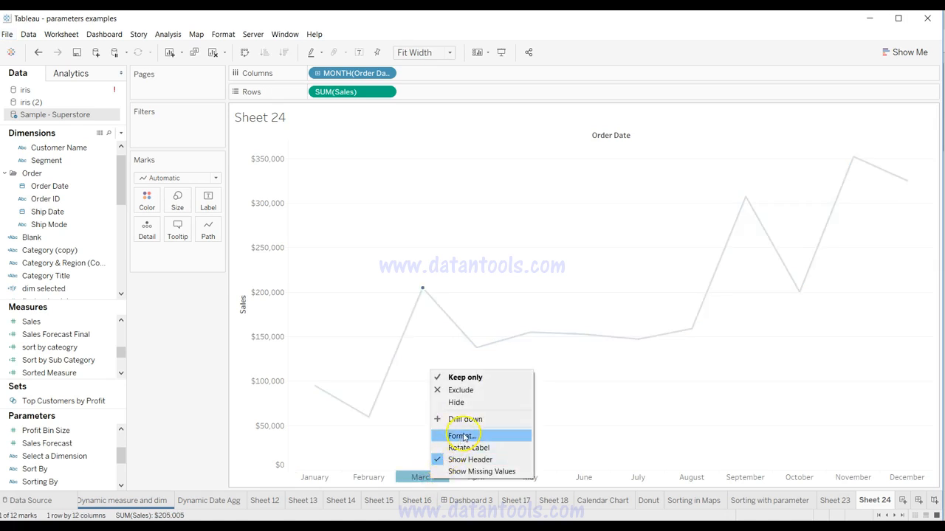
pyautogui.click(463, 436)
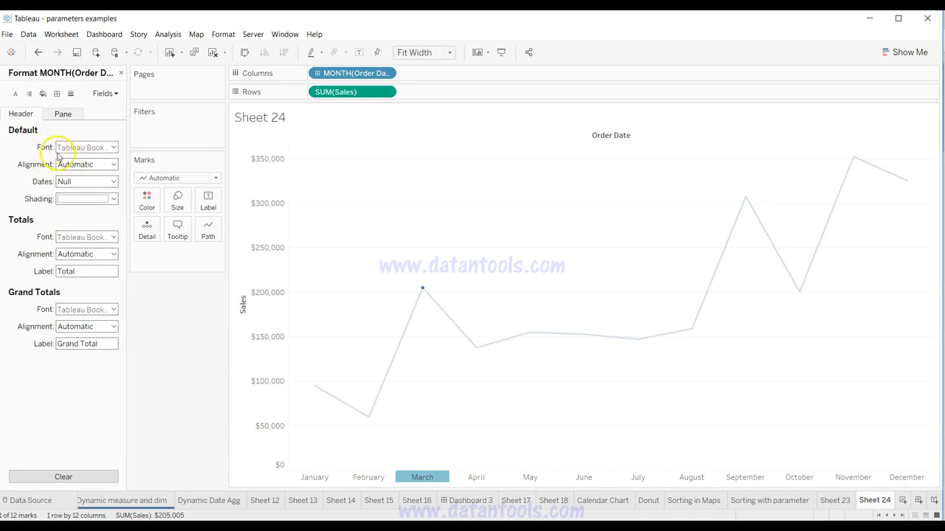
pyautogui.click(81, 183)
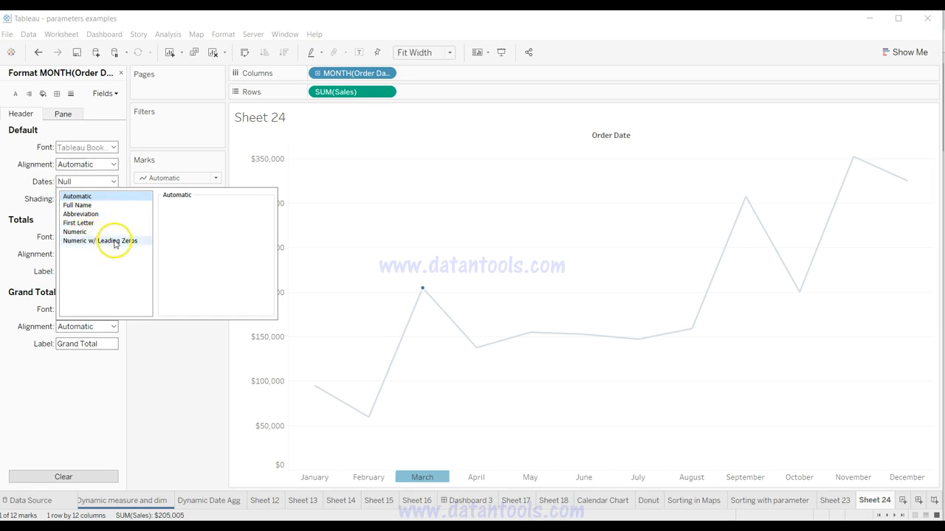
pyautogui.click(100, 223)
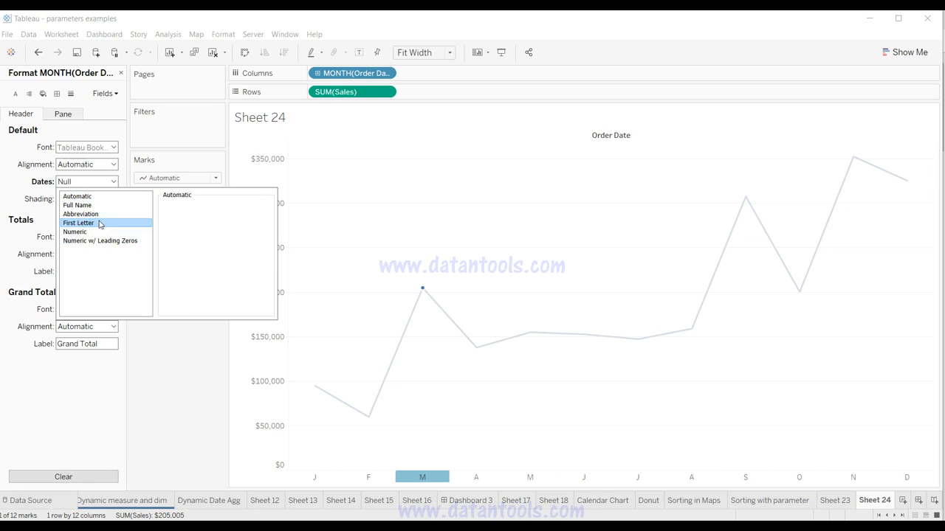
pyautogui.click(177, 419)
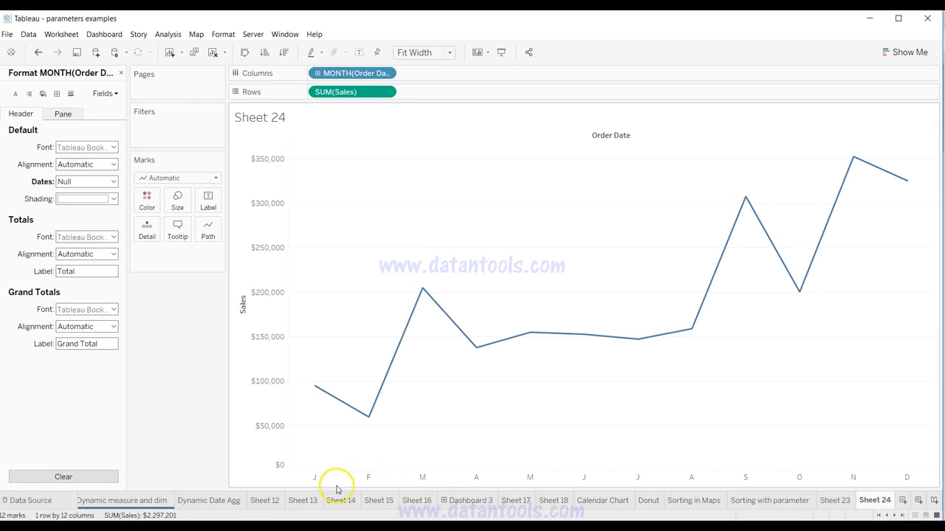
# Step: Change the Order Date field on Columns from Month to Weekday
pyautogui.click(384, 76)
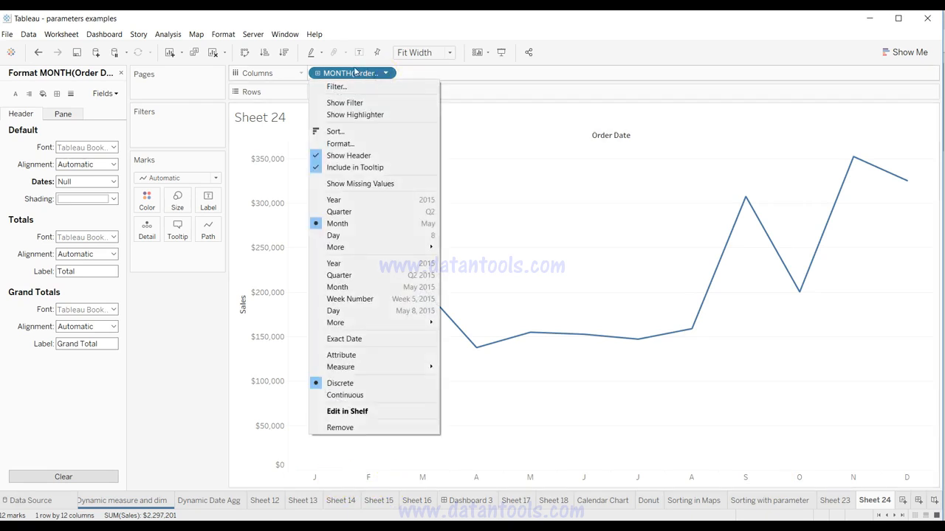
pyautogui.moveTo(375, 248)
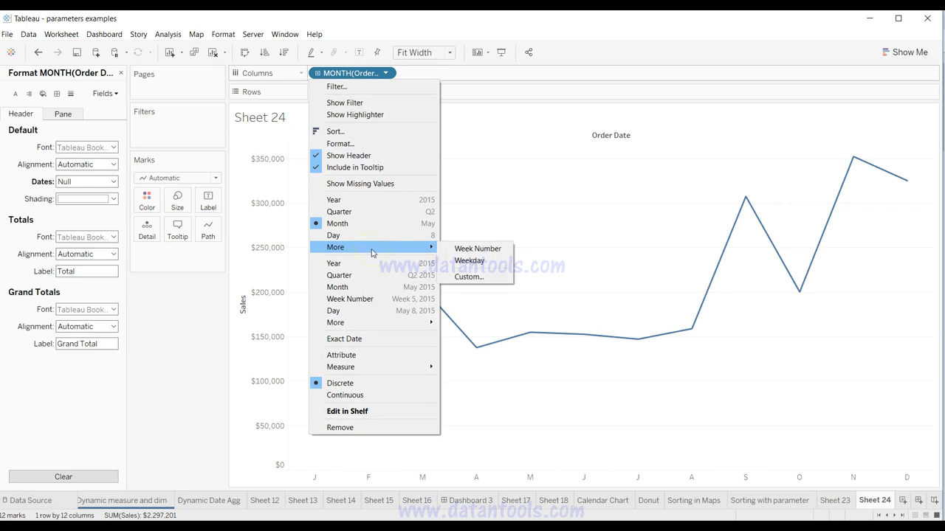
pyautogui.click(475, 262)
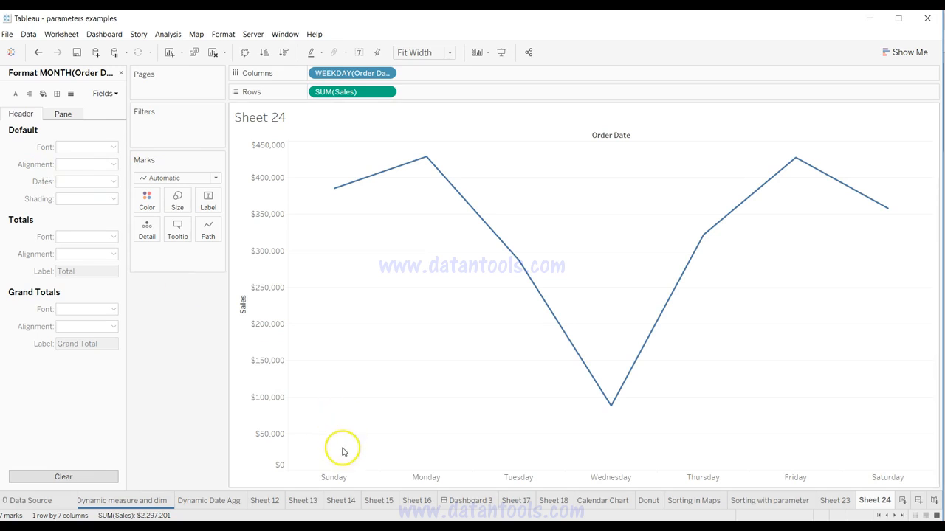
# Step: Format the Order Date weekday headers to display as First Letter
pyautogui.rightClick(340, 478)
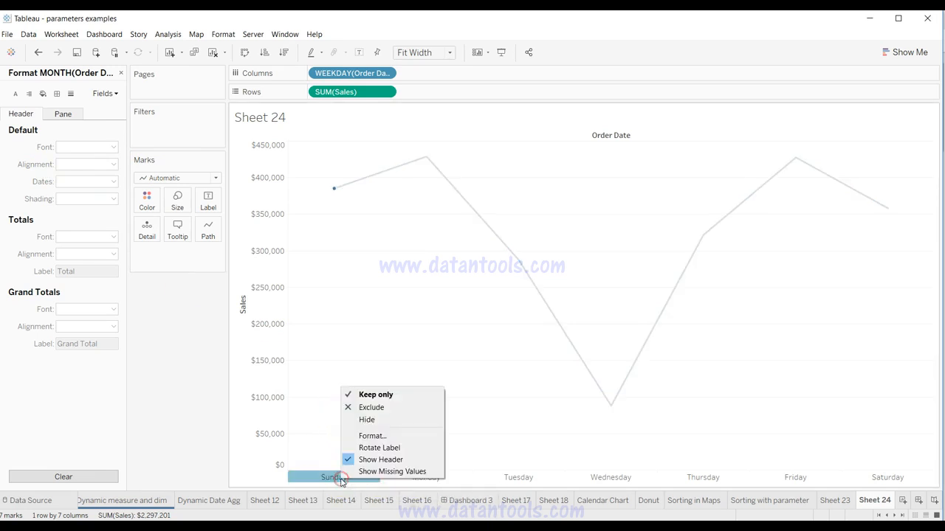
pyautogui.click(373, 435)
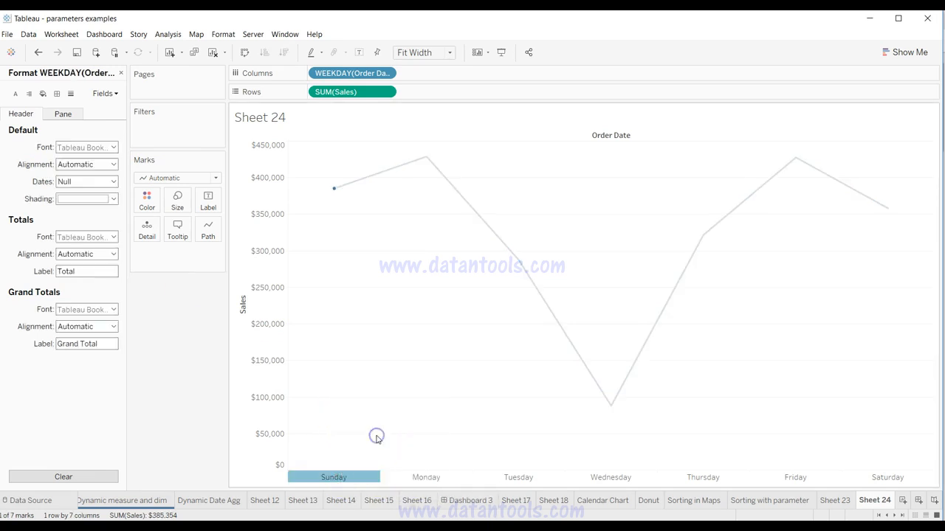
pyautogui.click(101, 164)
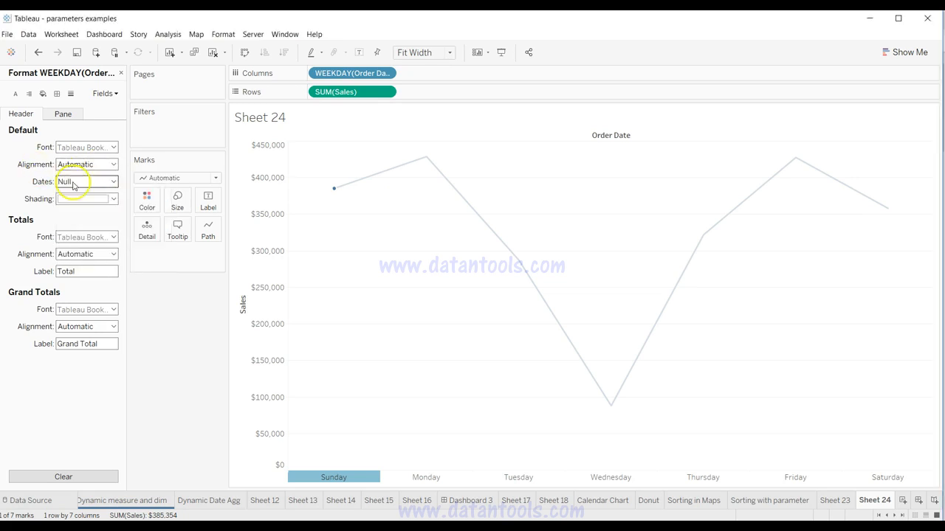
pyautogui.click(74, 184)
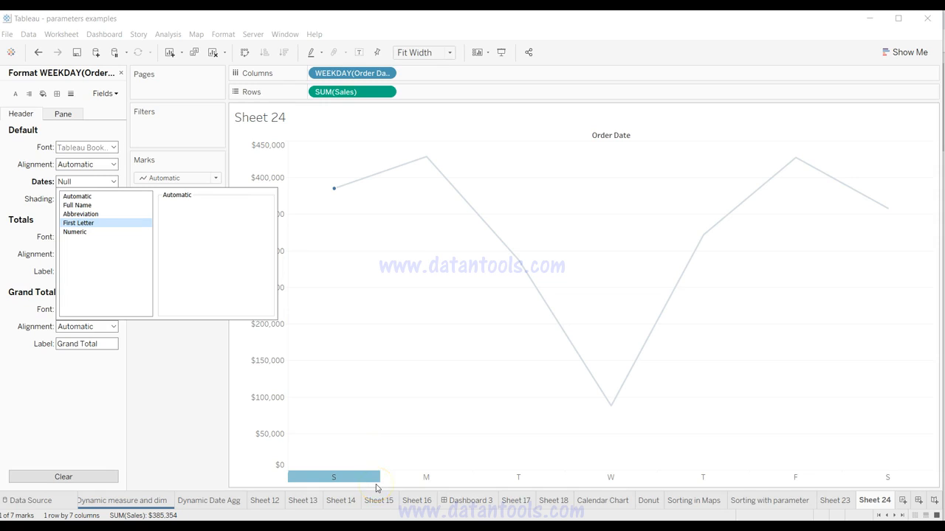
pyautogui.moveTo(335, 480); pyautogui.dragTo(533, 483)
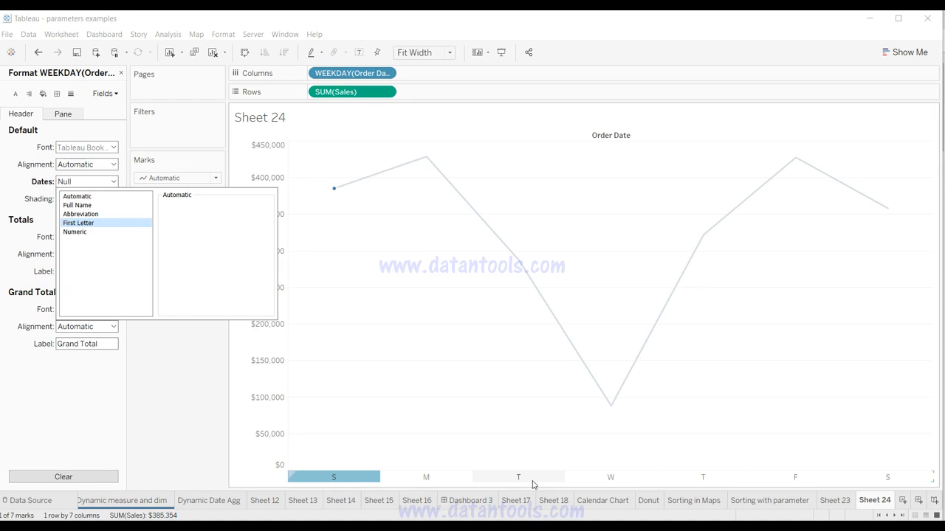
pyautogui.click(187, 405)
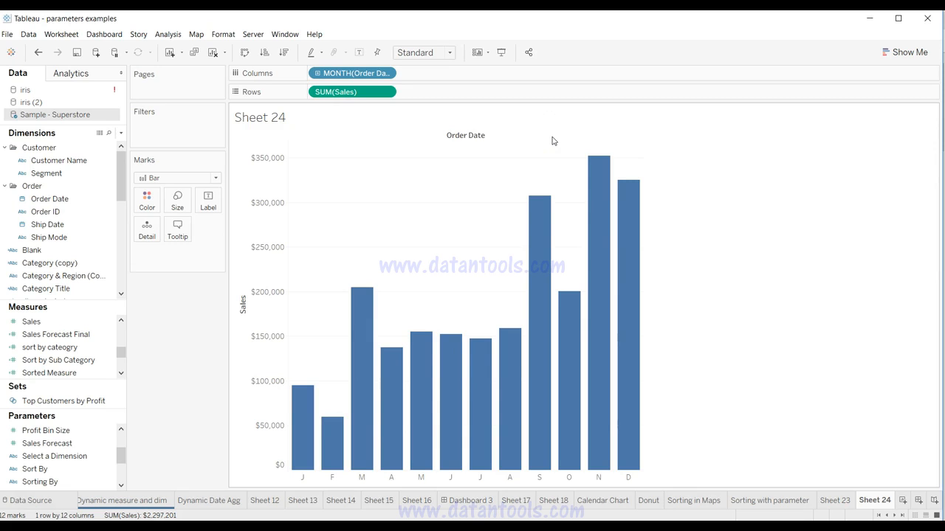
# Step: Color the monthly sales bars by Segment, and replace it with Category
pyautogui.moveTo(103, 212); pyautogui.dragTo(154, 199)
pyautogui.click(40, 174)
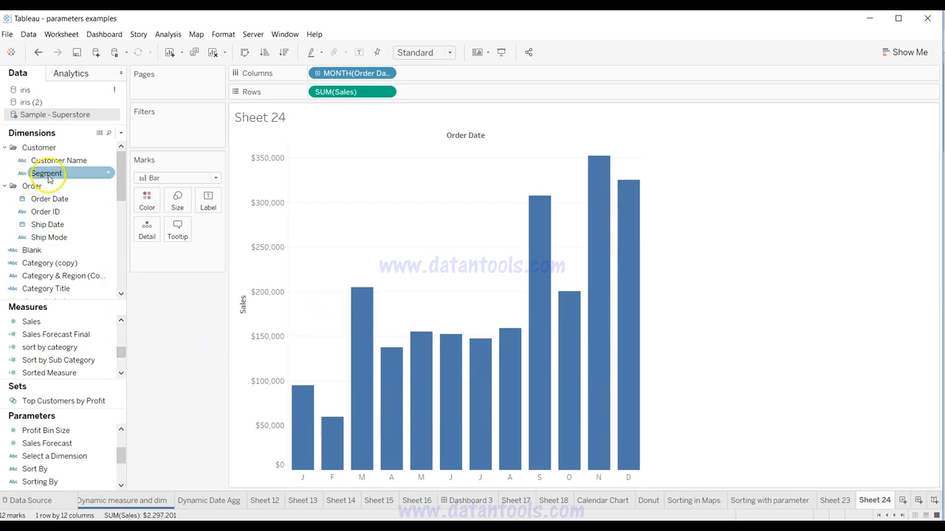
pyautogui.moveTo(120, 169); pyautogui.dragTo(139, 199)
pyautogui.click(61, 250)
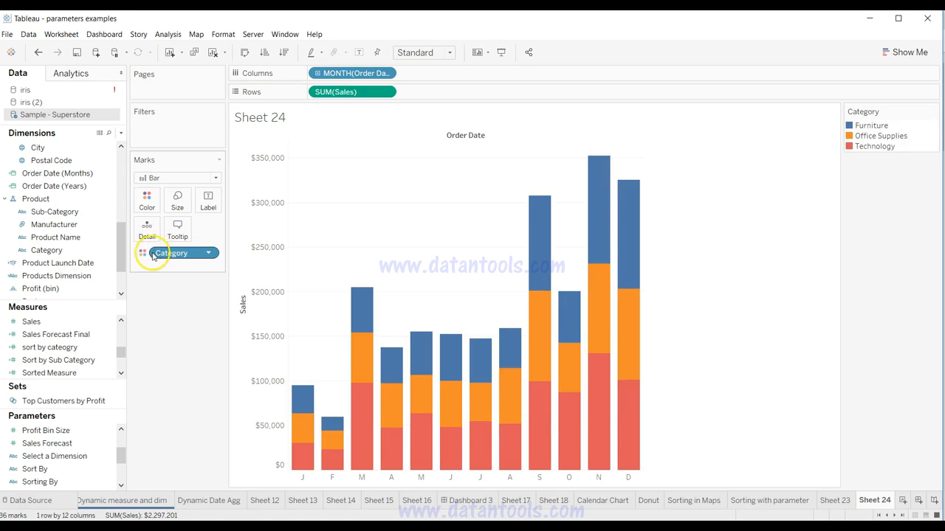
# Step: Replace Category with Segment as the bars' color field, and remove Segment from the Marks card
pyautogui.scroll(5, 88, 253)
pyautogui.click(65, 174)
pyautogui.moveTo(65, 174); pyautogui.dragTo(141, 200)
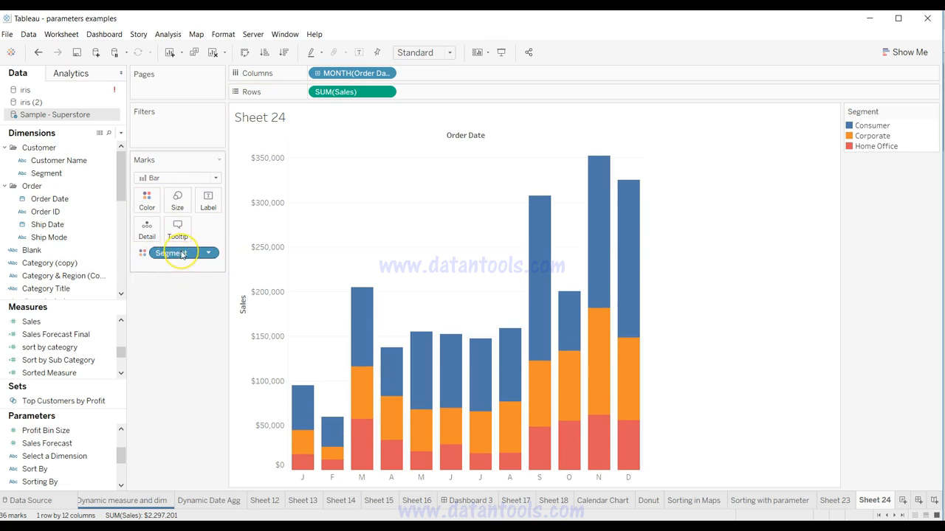
pyautogui.moveTo(183, 255); pyautogui.dragTo(175, 302)
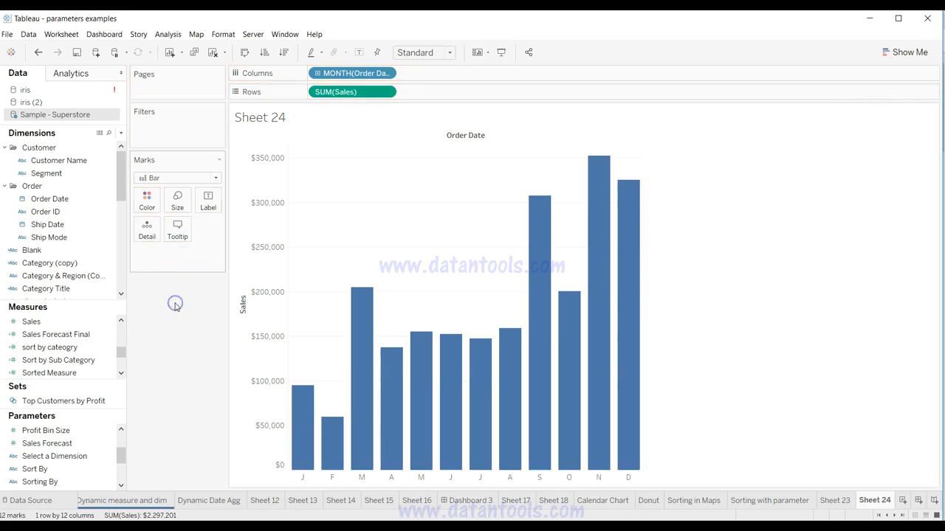
# Step: Color the monthly sales bars by both Segment and Category together, and inspect a Home Office segment in the September bar
pyautogui.click(73, 176)
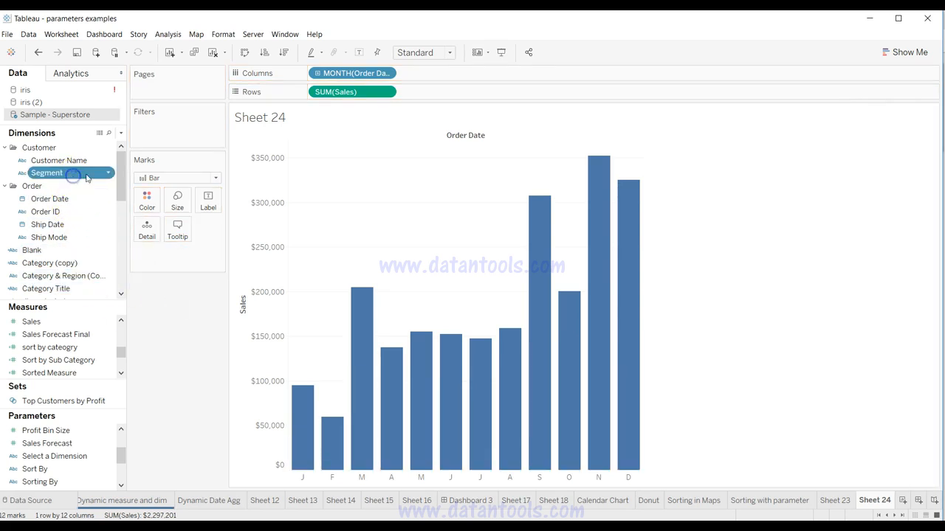
pyautogui.moveTo(122, 184); pyautogui.dragTo(147, 205)
pyautogui.click(90, 254)
pyautogui.click(89, 252)
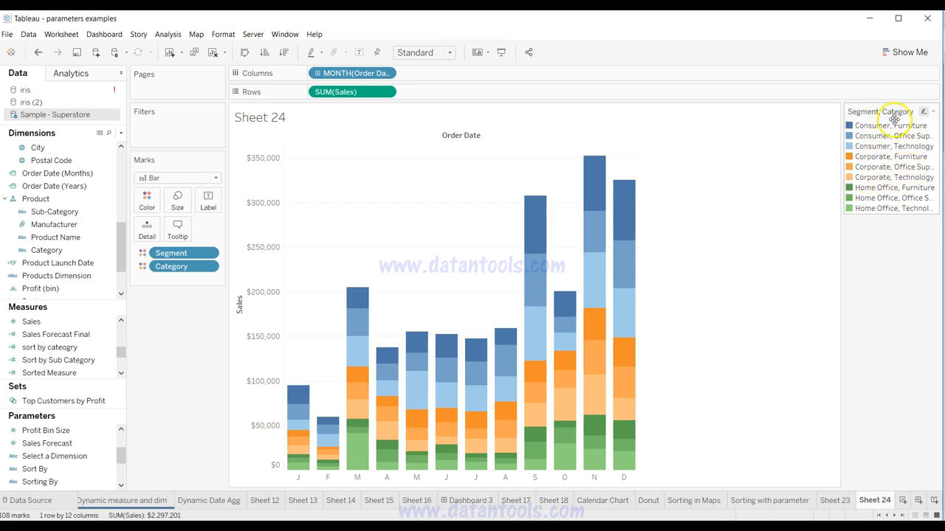
pyautogui.moveTo(537, 441)
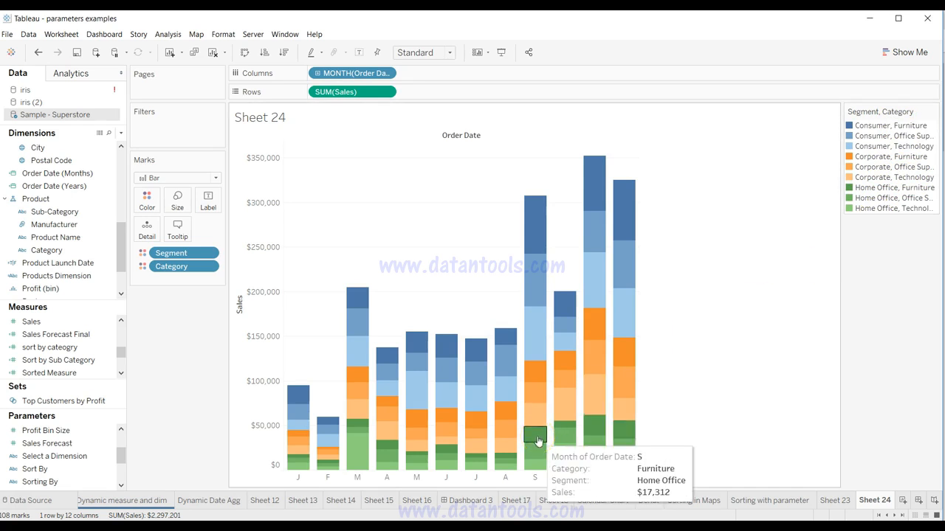
# Step: Remove Category and Segment from the Marks card, and color the monthly sales bars by Segment alone
pyautogui.moveTo(184, 267); pyautogui.dragTo(190, 290)
pyautogui.moveTo(183, 254); pyautogui.dragTo(179, 344)
pyautogui.moveTo(120, 216); pyautogui.dragTo(120, 148)
pyautogui.moveTo(74, 172); pyautogui.dragTo(144, 199)
# Step: Add Category to the Marks card as Detail and switch it to Color, combining it with Segment in the monthly sales bars
pyautogui.scroll(-3, 80, 243)
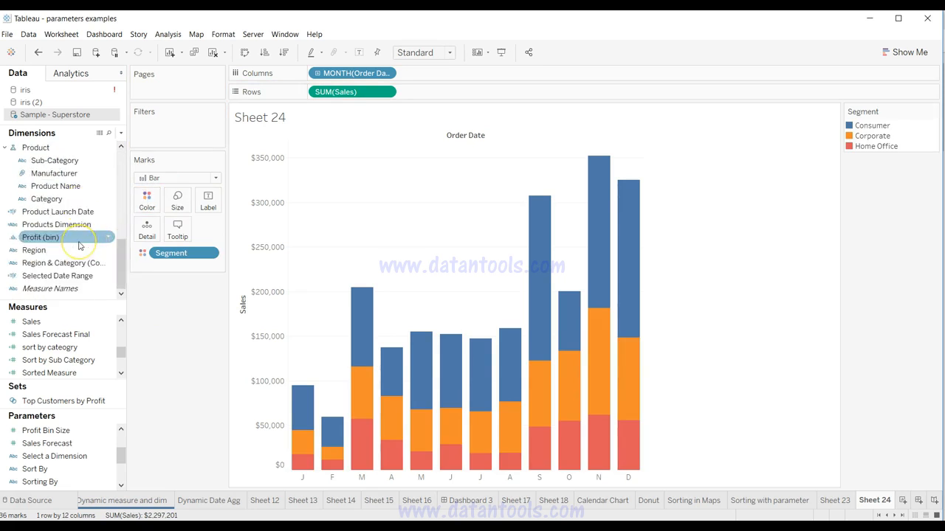
pyautogui.moveTo(81, 200); pyautogui.dragTo(151, 230)
pyautogui.click(142, 267)
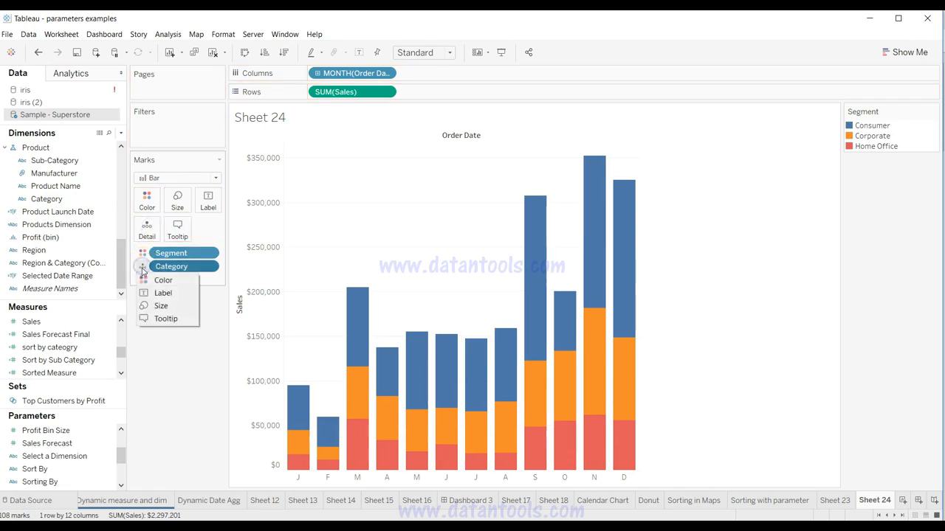
pyautogui.click(144, 280)
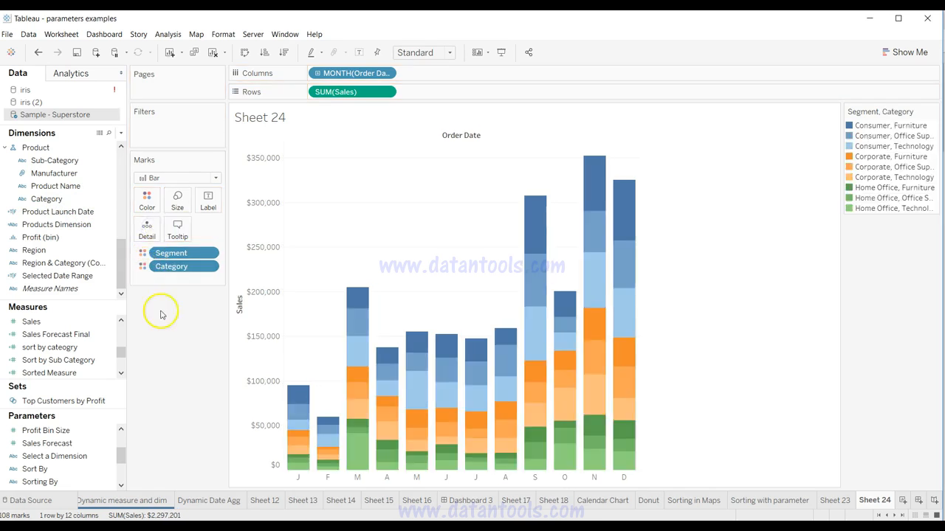
pyautogui.moveTo(385, 439)
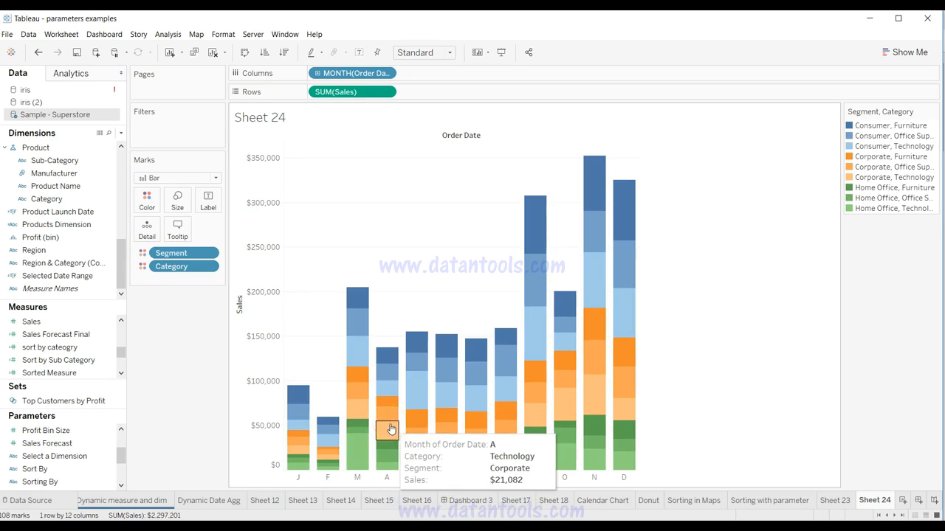
pyautogui.click(240, 414)
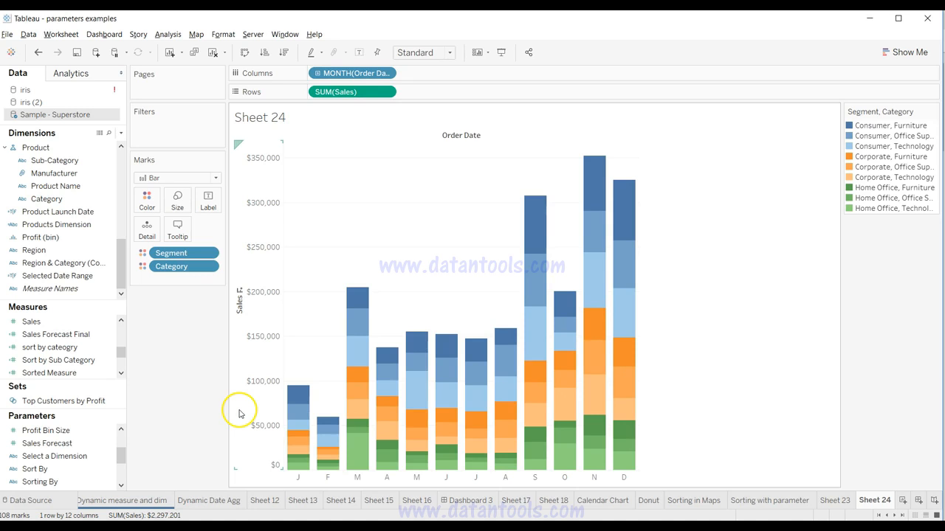
pyautogui.scroll(2, 115, 409)
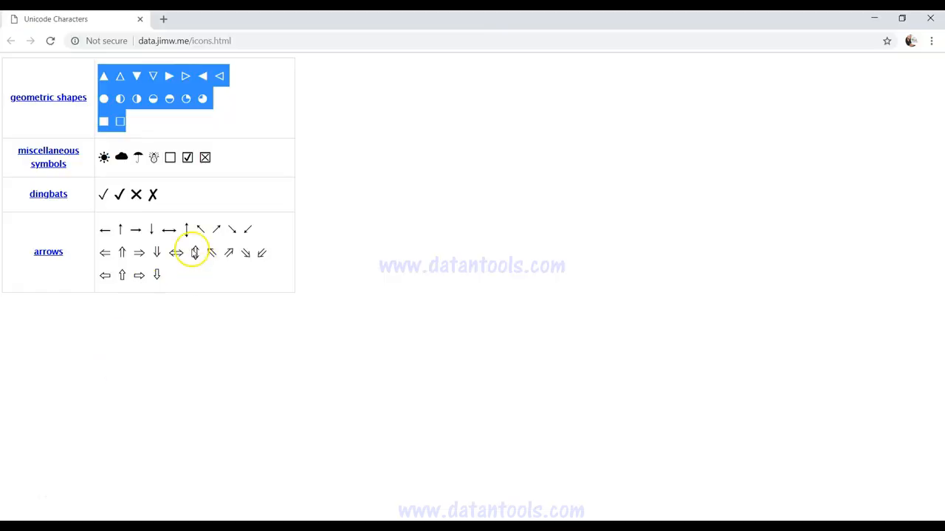
# Step: Switch to the Unicode Characters page in Chrome and highlight its web address, data.jimw.me/icons.html
pyautogui.click(232, 214)
pyautogui.moveTo(141, 40); pyautogui.dragTo(237, 40)
pyautogui.click(237, 41)
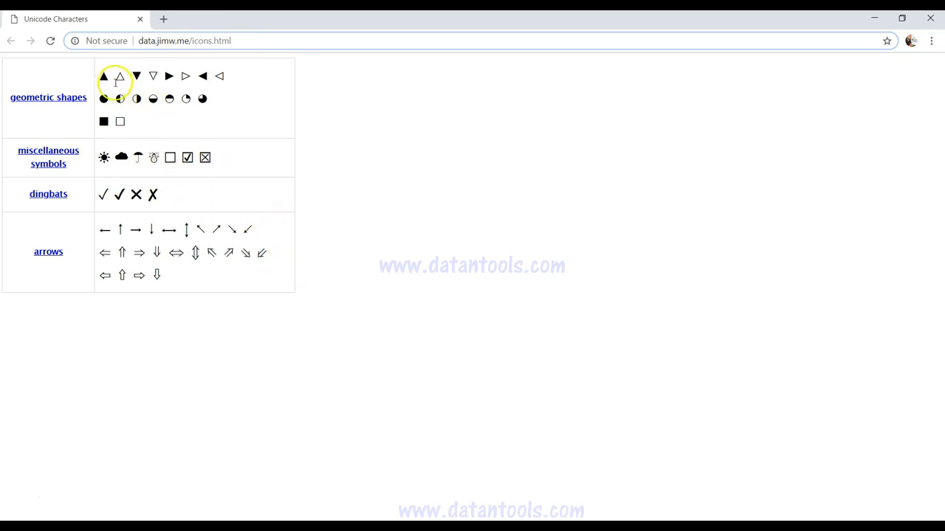
# Step: Copy the whole table of Unicode symbols, from geometric shapes to arrows, and switch back to Tableau
pyautogui.moveTo(103, 75); pyautogui.dragTo(137, 116)
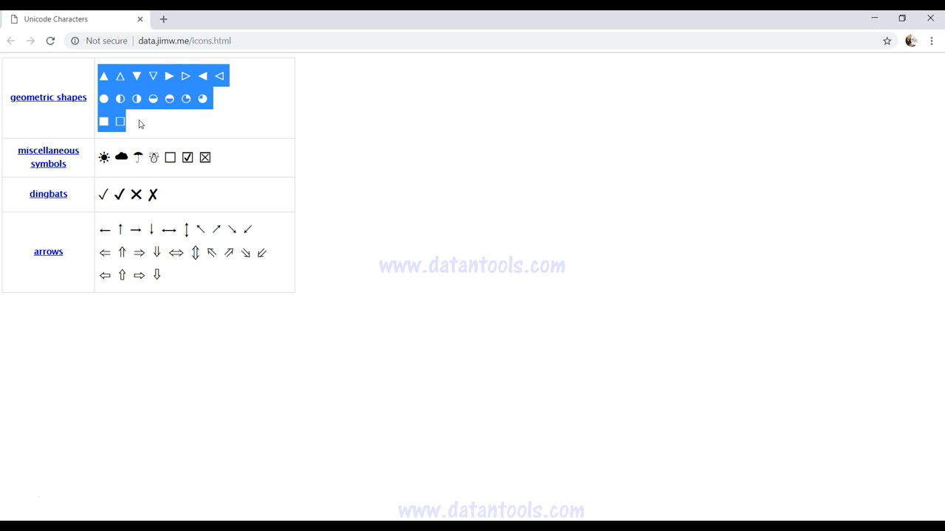
pyautogui.moveTo(30, 83); pyautogui.dragTo(266, 334)
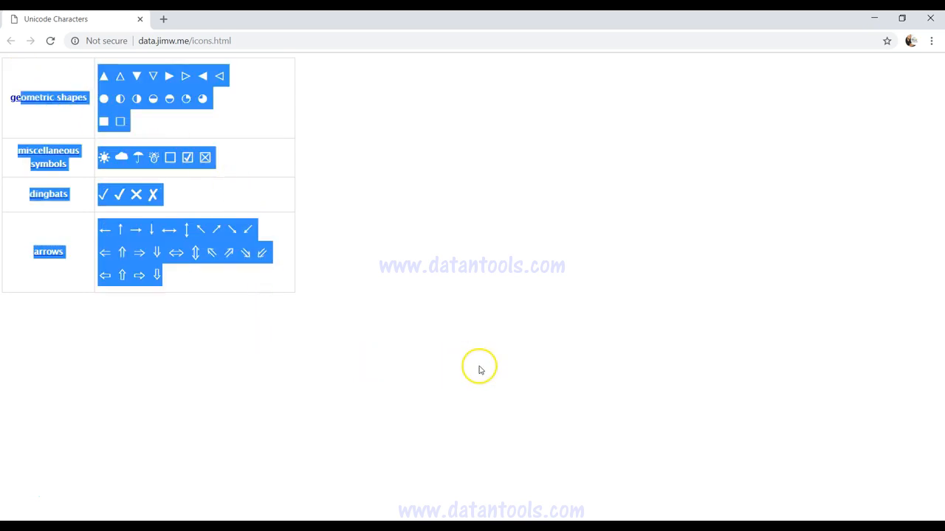
pyautogui.hotkey('alt', 'Tab')
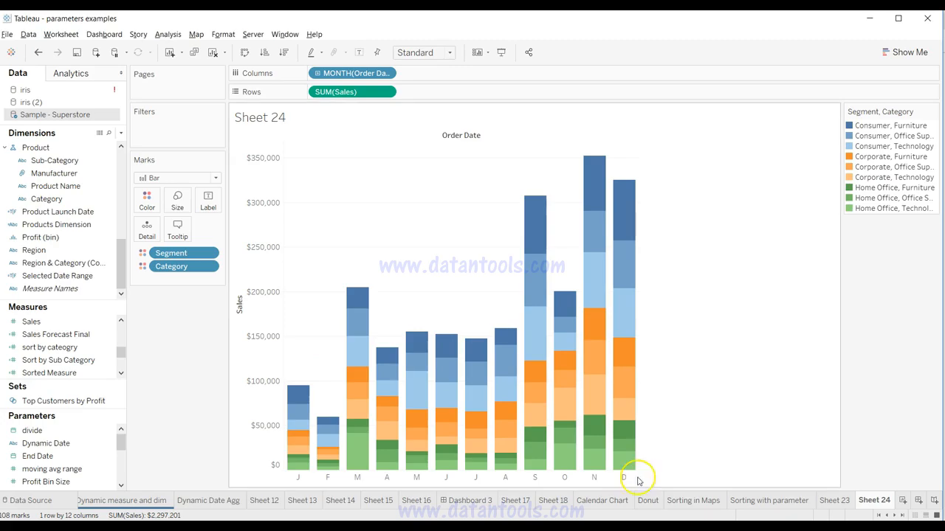
# Step: Create a new dashboard and fill it with a text object containing the copied Unicode symbols
pyautogui.click(917, 502)
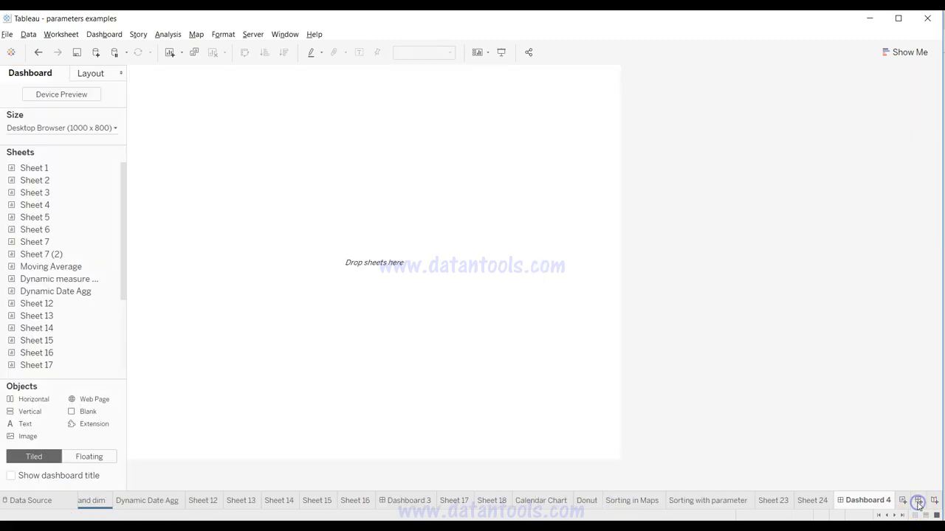
pyautogui.moveTo(49, 426); pyautogui.dragTo(313, 294)
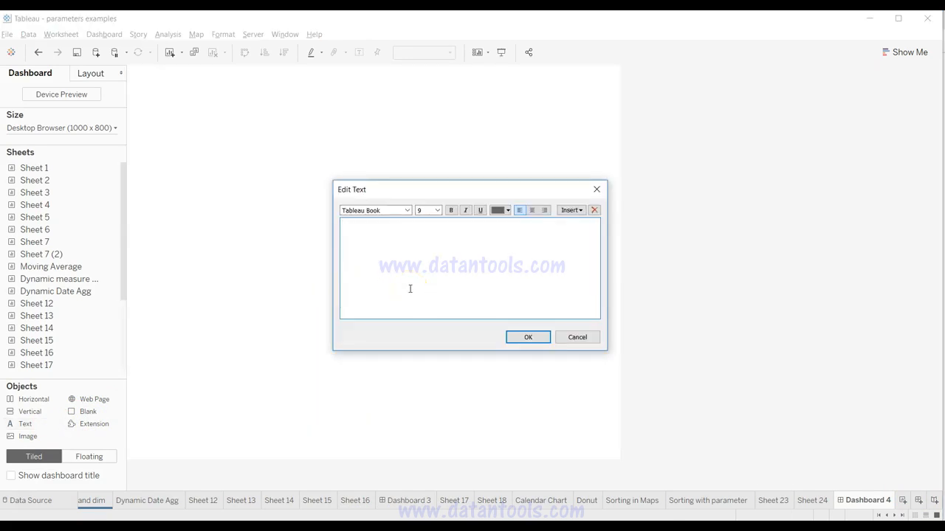
pyautogui.hotkey('ctrl', 'v')
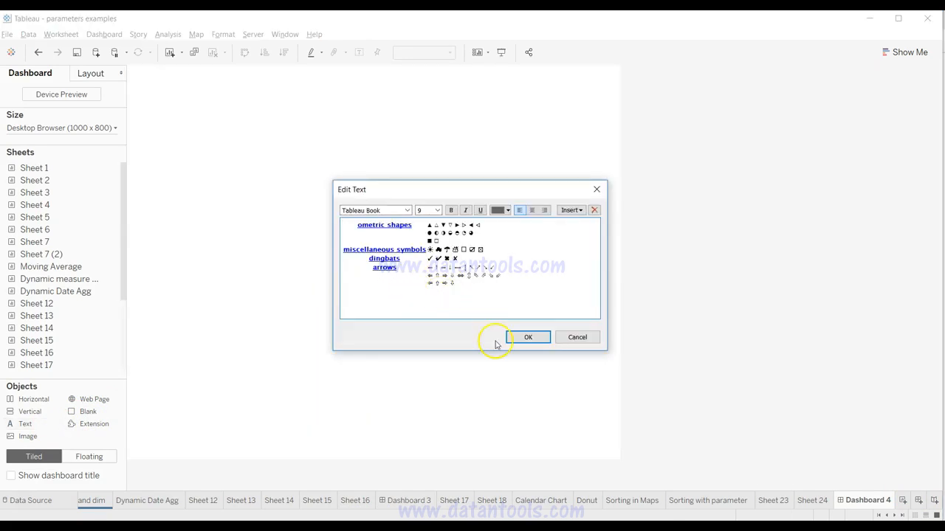
pyautogui.click(486, 265)
pyautogui.moveTo(424, 225); pyautogui.dragTo(440, 225)
pyautogui.click(440, 225)
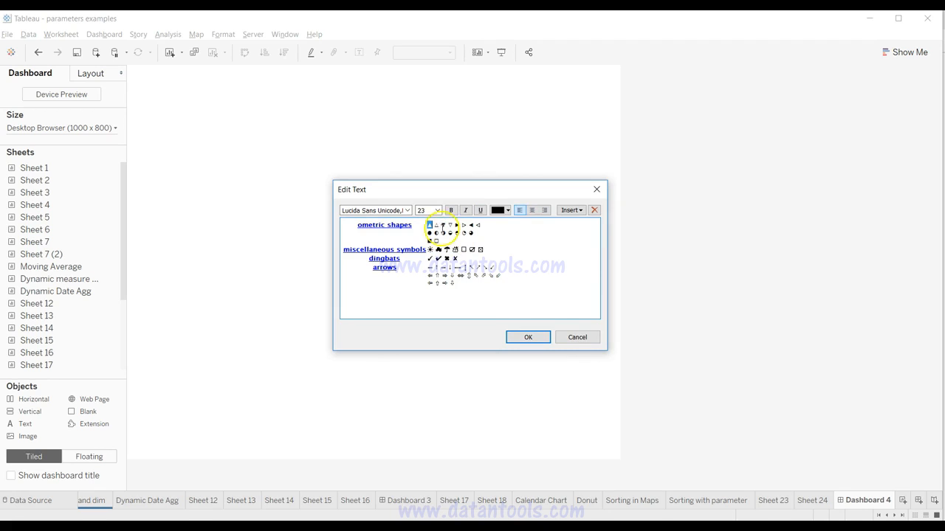
pyautogui.click(528, 337)
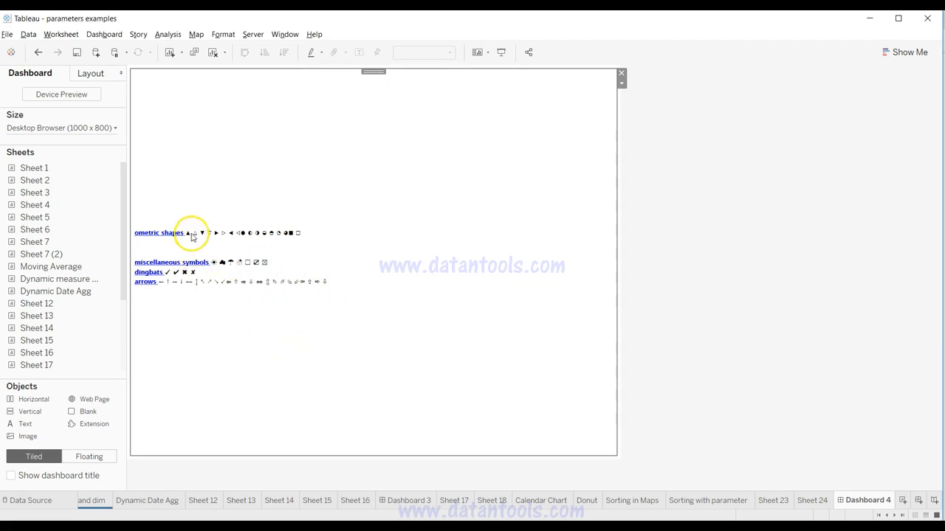
# Step: Reopen the dashboard's symbol text object and copy the solid down-pointing triangle from it
pyautogui.doubleClick(229, 252)
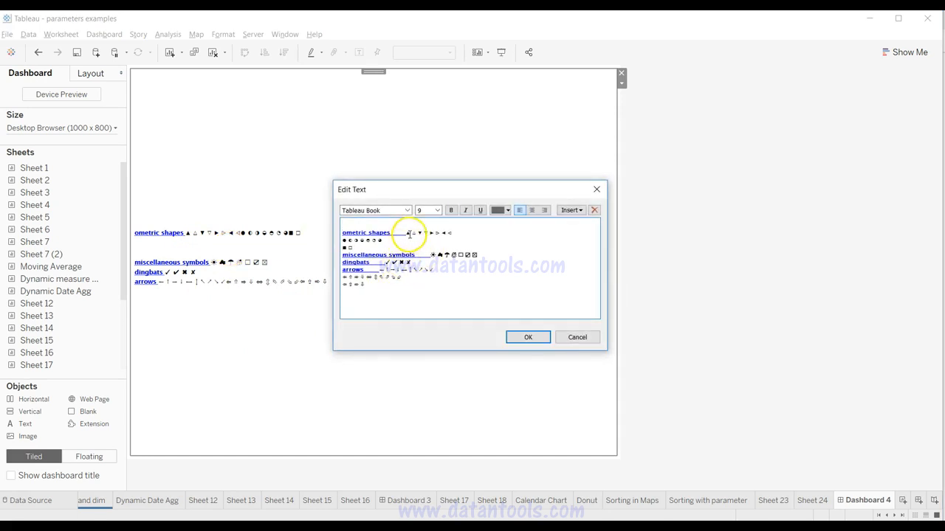
pyautogui.click(419, 269)
pyautogui.click(527, 337)
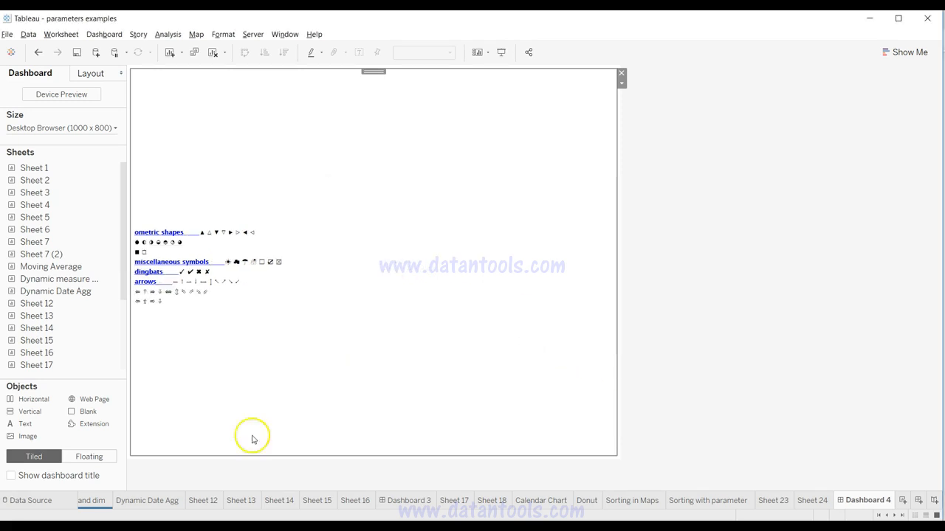
# Step: Insert the solid down-pointing triangle before the sheet name in Sheet 12's title and apply it
pyautogui.click(209, 500)
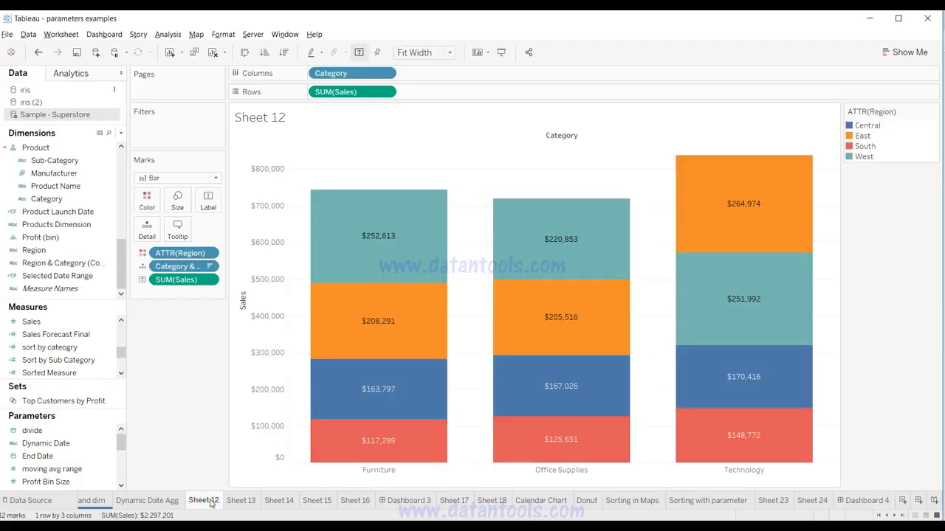
pyautogui.doubleClick(286, 117)
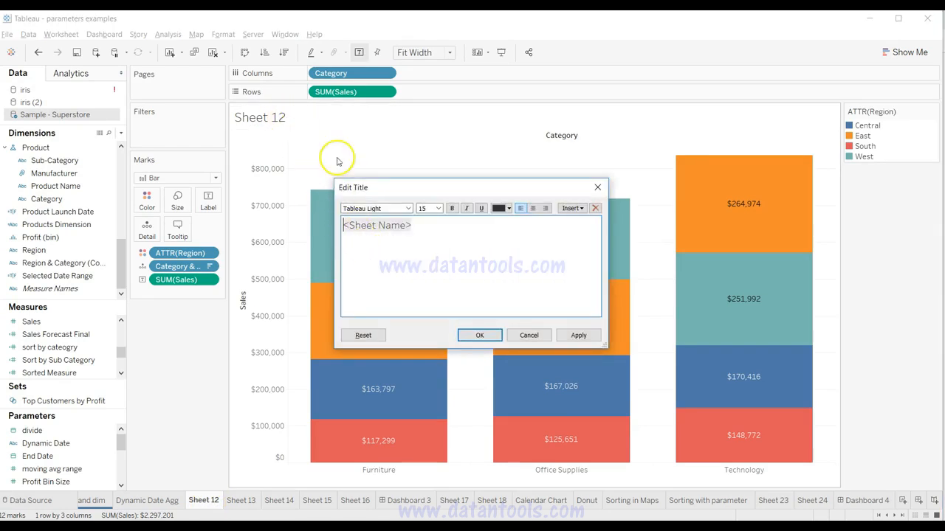
pyautogui.click(423, 274)
pyautogui.click(493, 337)
pyautogui.click(579, 335)
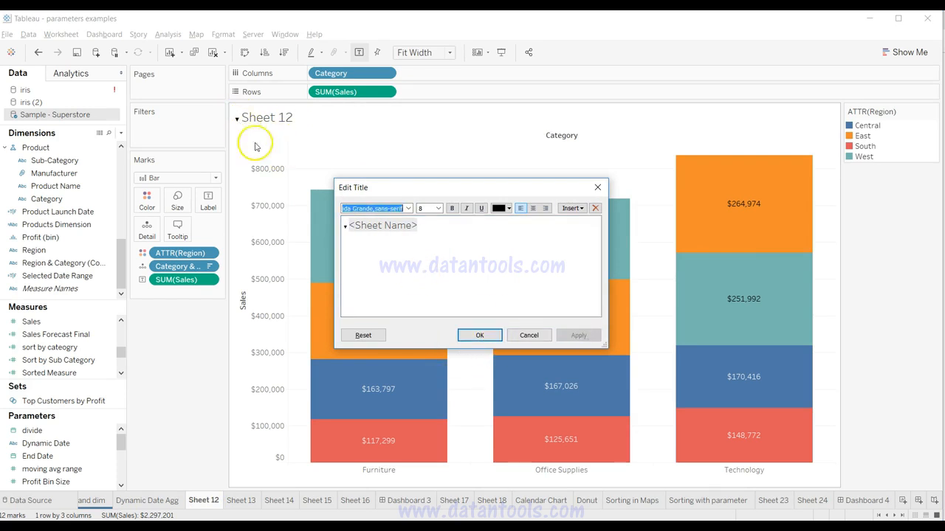
# Step: Set the triangle symbol in Sheet 12's title to font size 15 and confirm the title
pyautogui.click(347, 229)
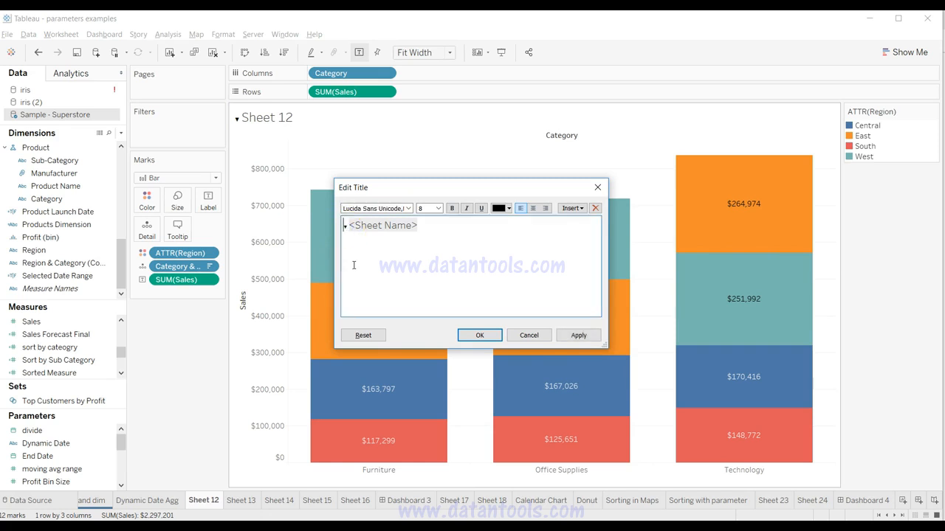
pyautogui.click(432, 208)
pyautogui.click(430, 273)
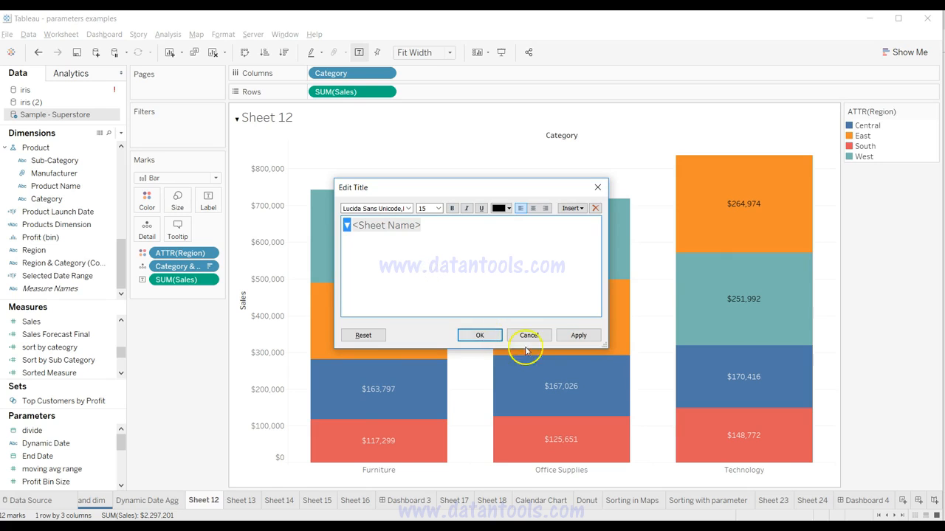
pyautogui.click(579, 336)
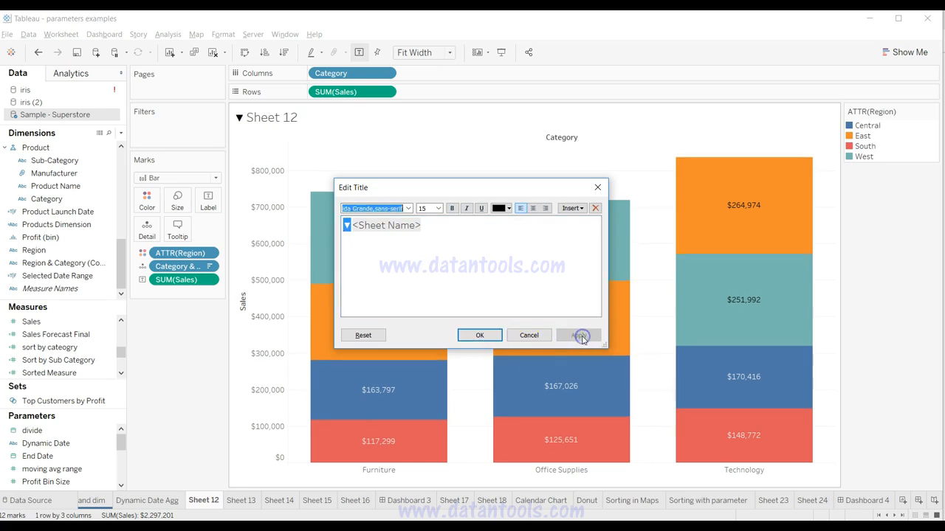
pyautogui.click(481, 334)
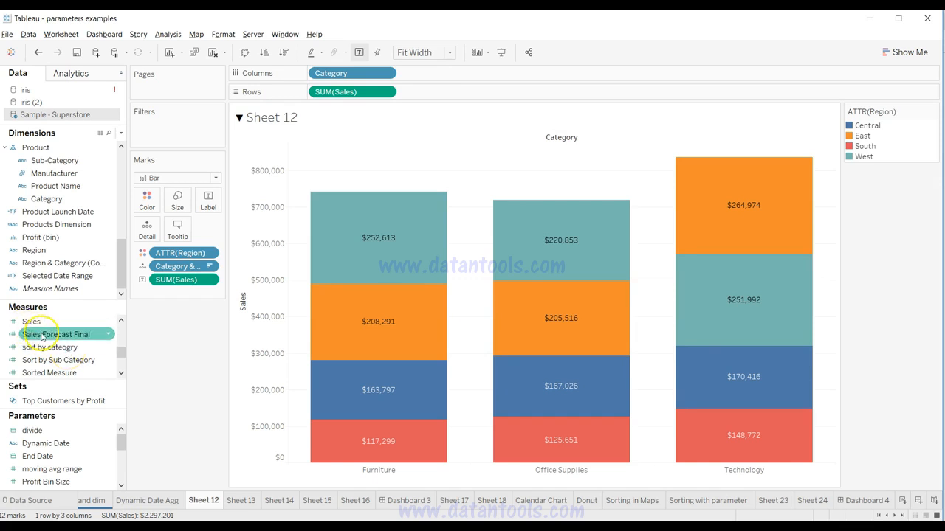
# Step: Open Sheet 23 and examine where the sales labels sit inside the category bars
pyautogui.click(50, 224)
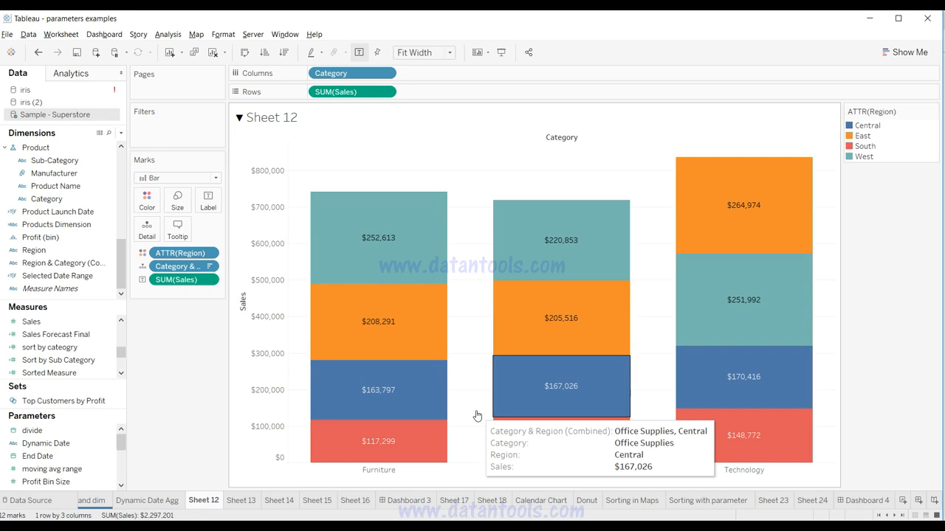
pyautogui.click(865, 500)
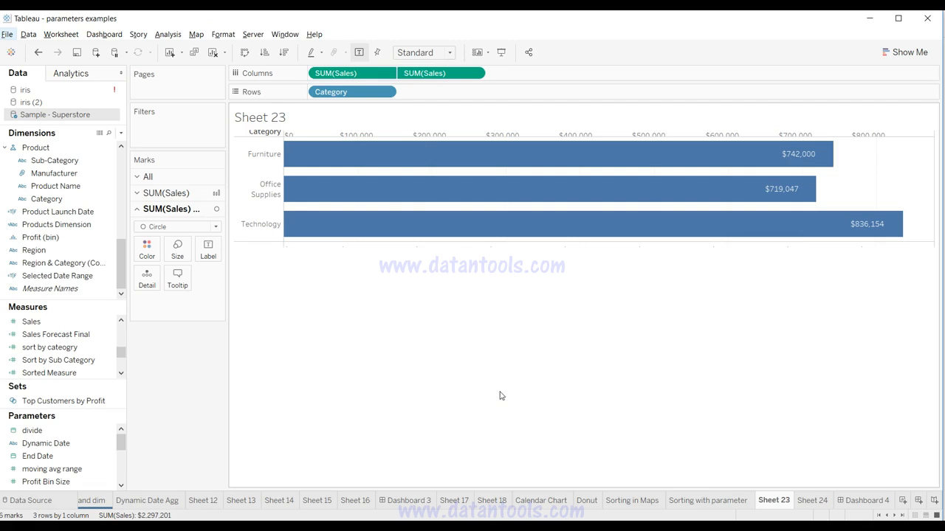
pyautogui.moveTo(791, 151)
pyautogui.moveTo(776, 224)
# Step: Create a new worksheet with a horizontal bar chart of Sales by Category
pyautogui.click(903, 501)
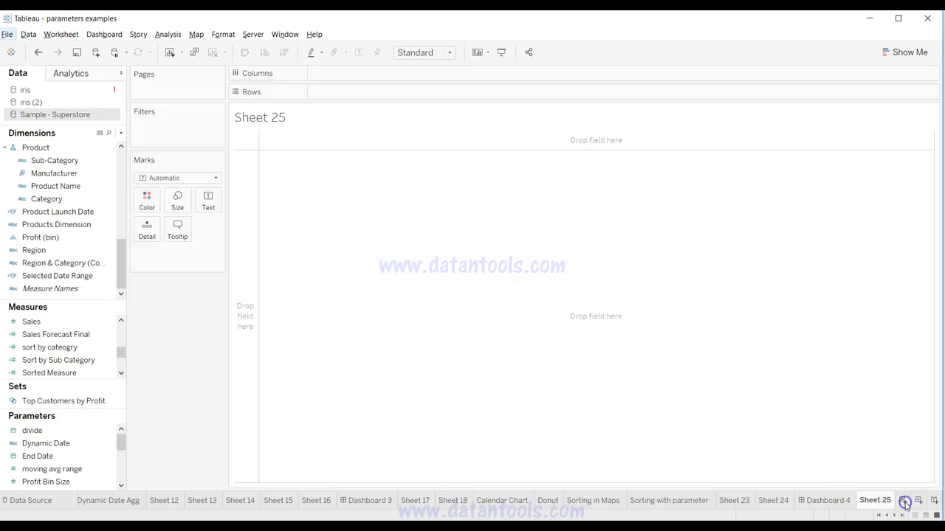
pyautogui.moveTo(87, 187); pyautogui.dragTo(365, 90)
pyautogui.moveTo(59, 347); pyautogui.dragTo(366, 78)
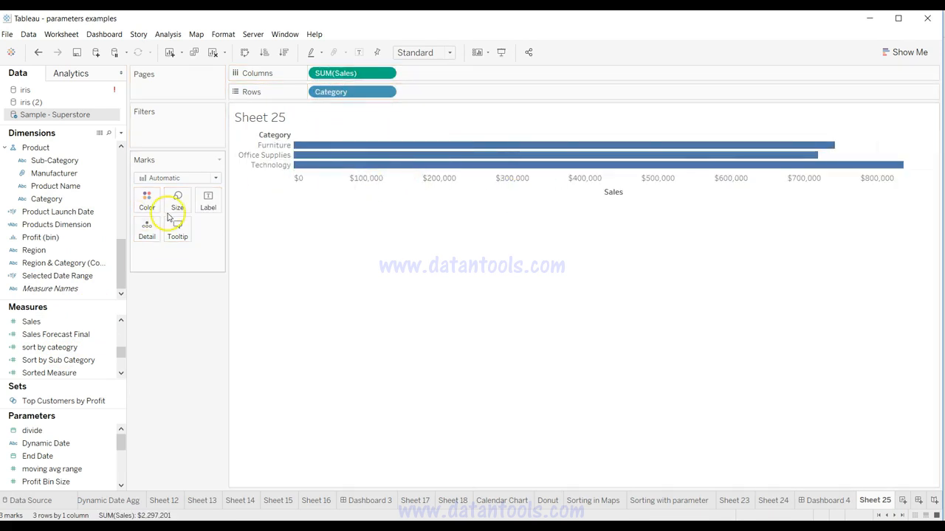
# Step: Show mark labels on the category sales bars and hide the Sales axis title and labels
pyautogui.click(209, 201)
pyautogui.click(233, 227)
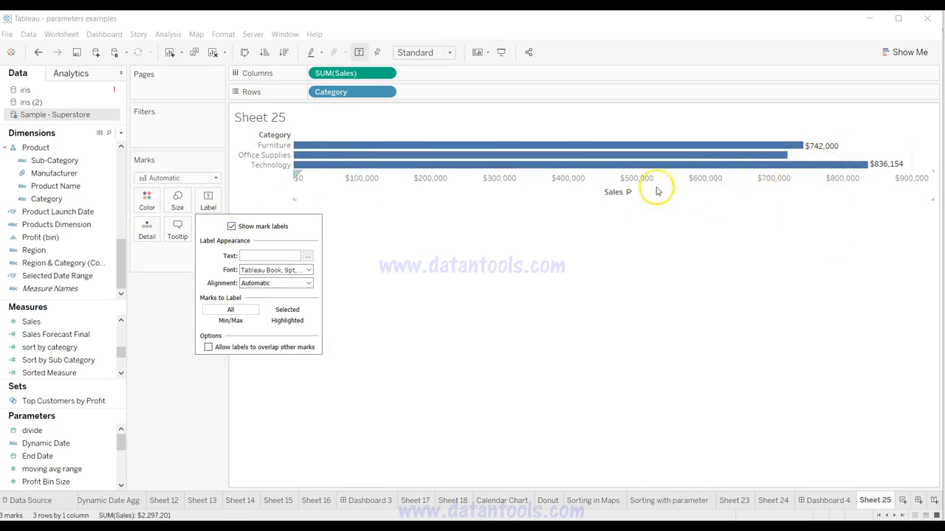
pyautogui.click(613, 177)
pyautogui.press('Delete')
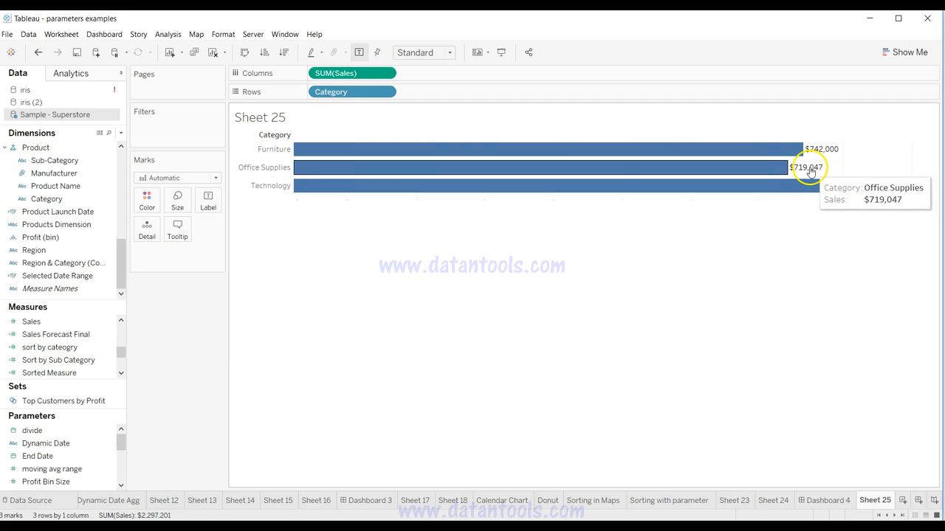
# Step: Try left, center and right horizontal alignment for the sales labels on the category bars
pyautogui.click(209, 200)
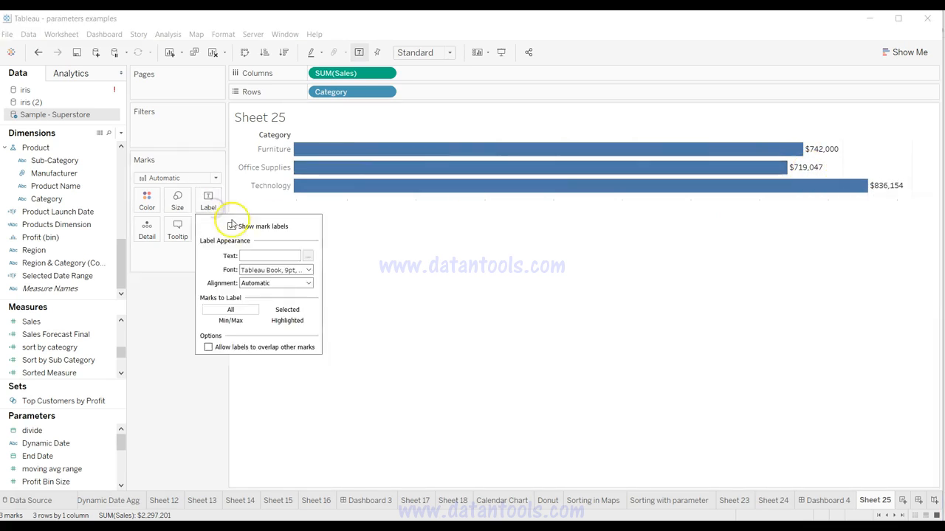
pyautogui.click(273, 284)
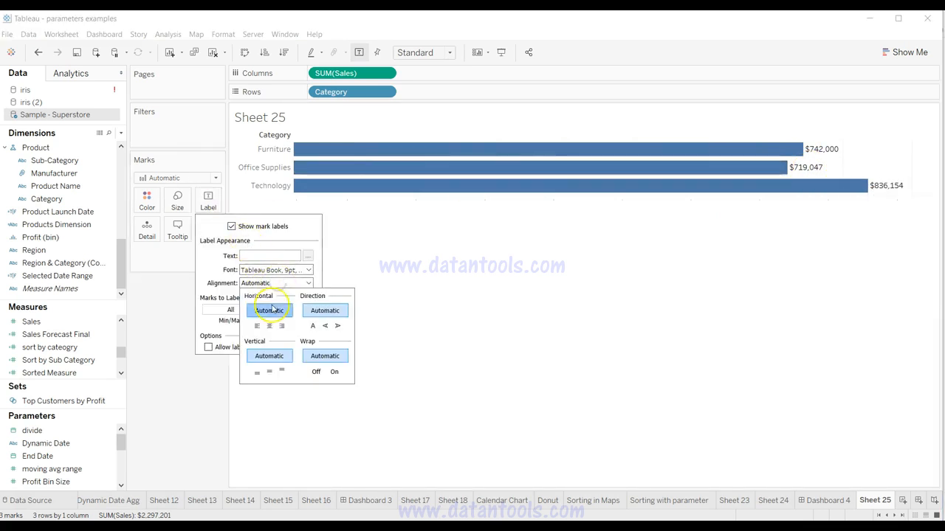
pyautogui.click(257, 327)
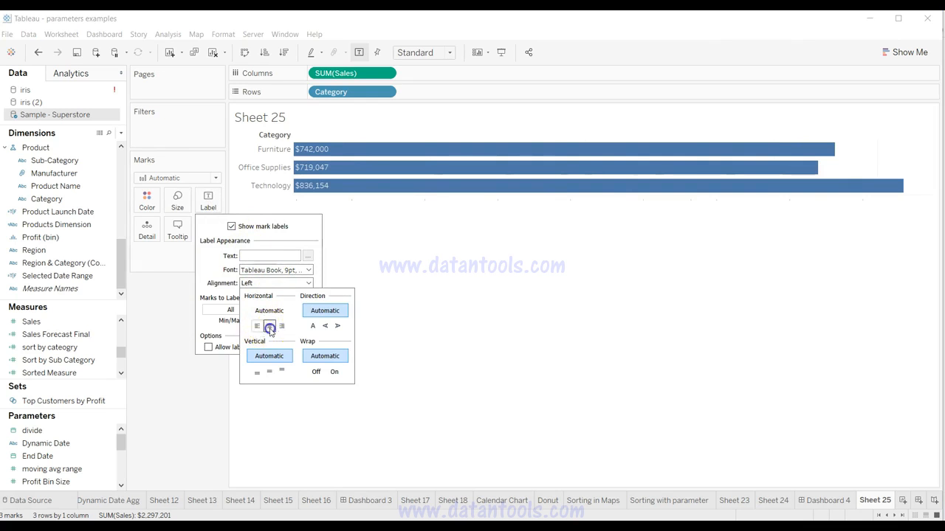
pyautogui.click(270, 326)
pyautogui.click(281, 327)
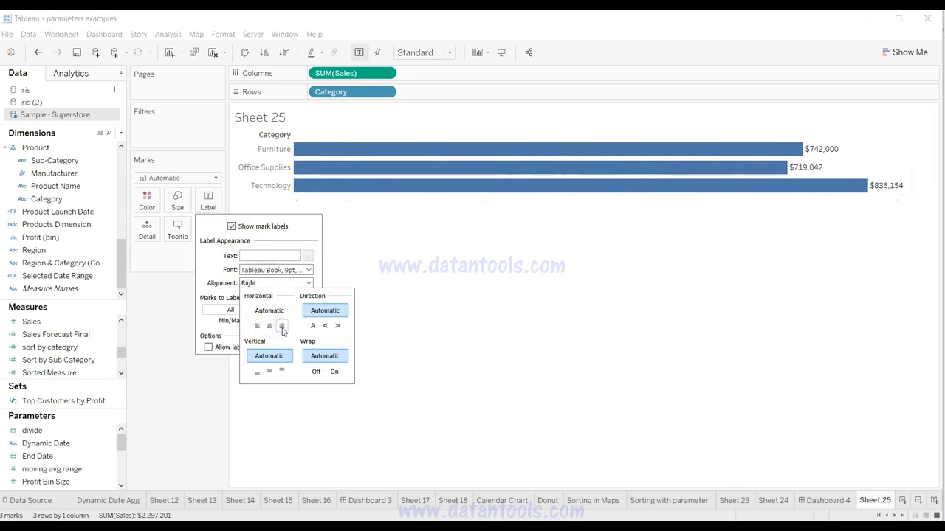
pyautogui.click(269, 326)
pyautogui.click(255, 327)
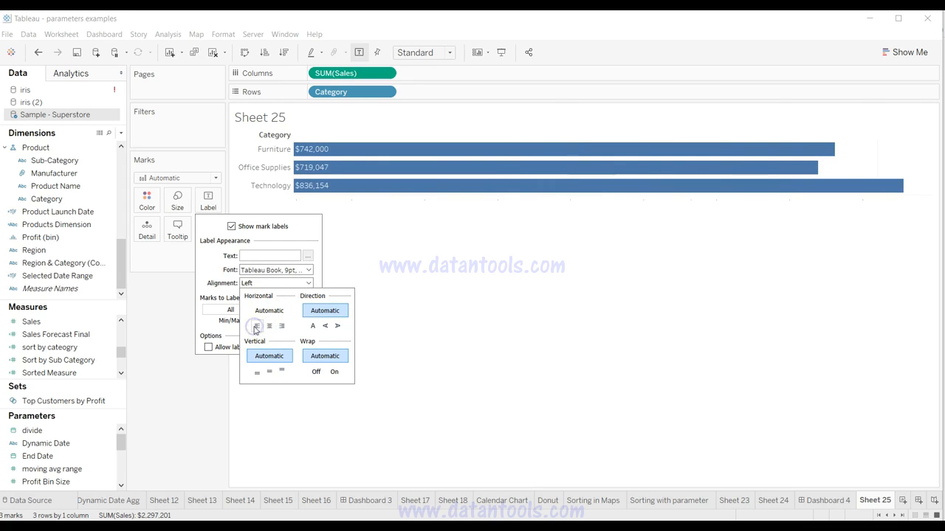
pyautogui.click(270, 327)
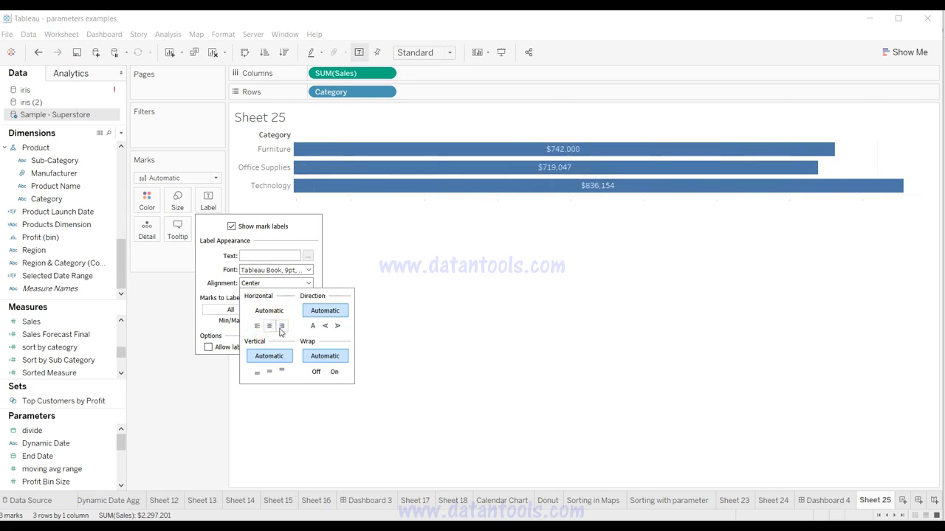
pyautogui.click(281, 327)
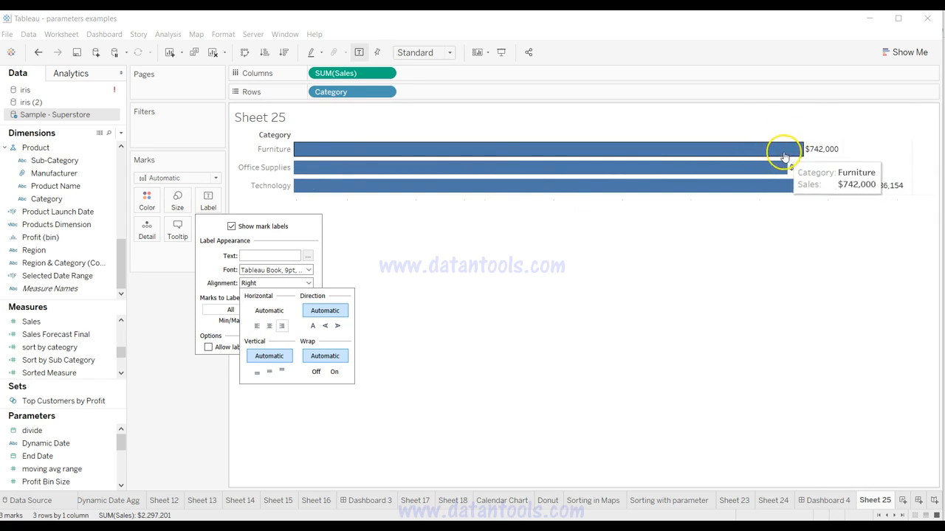
pyautogui.click(474, 338)
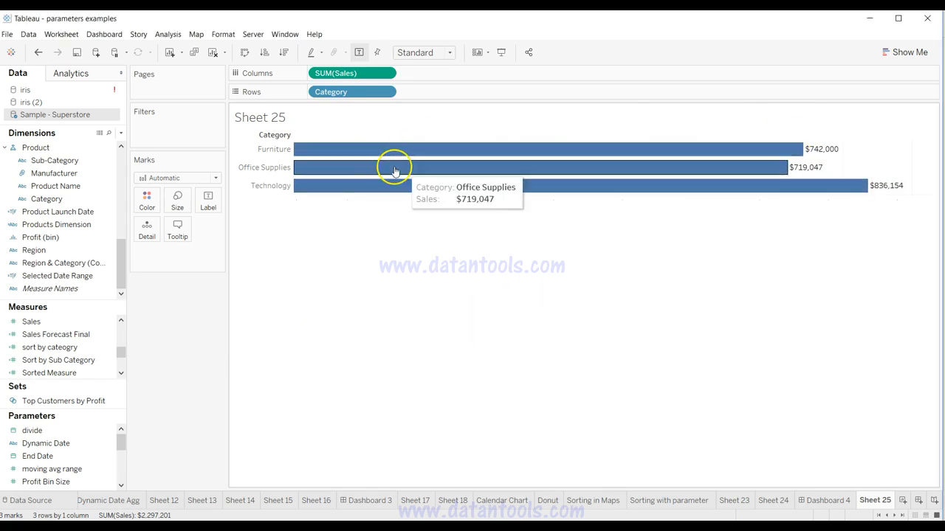
# Step: Turn off the mark labels and add a second copy of SUM(Sales) to Columns
pyautogui.click(209, 205)
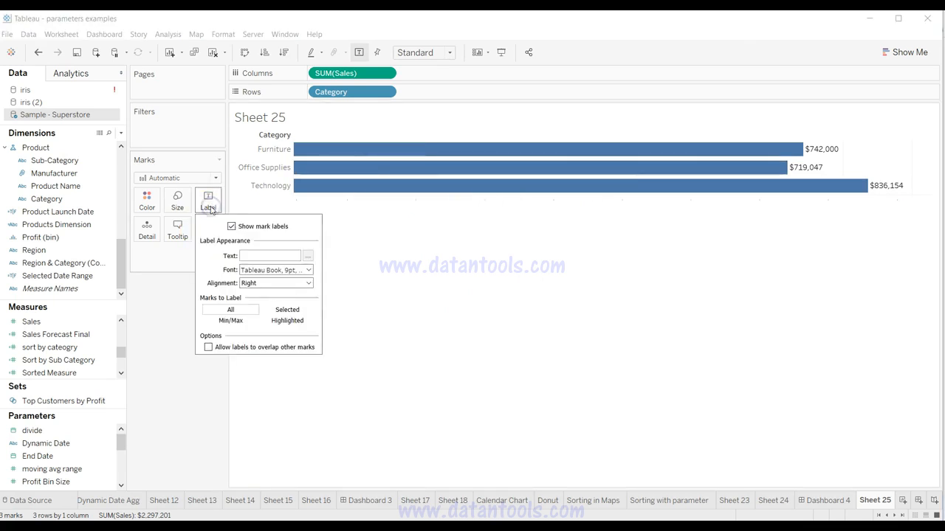
pyautogui.click(231, 226)
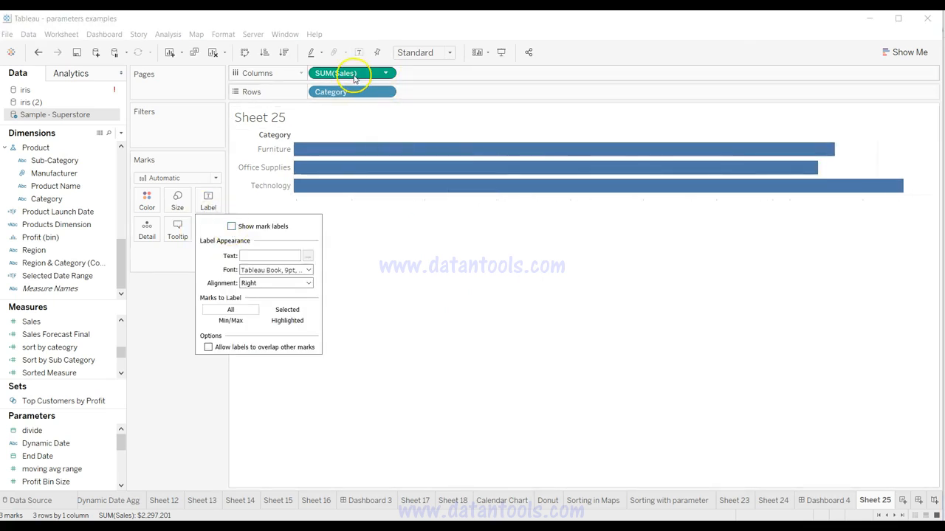
pyautogui.moveTo(354, 79); pyautogui.dragTo(429, 78)
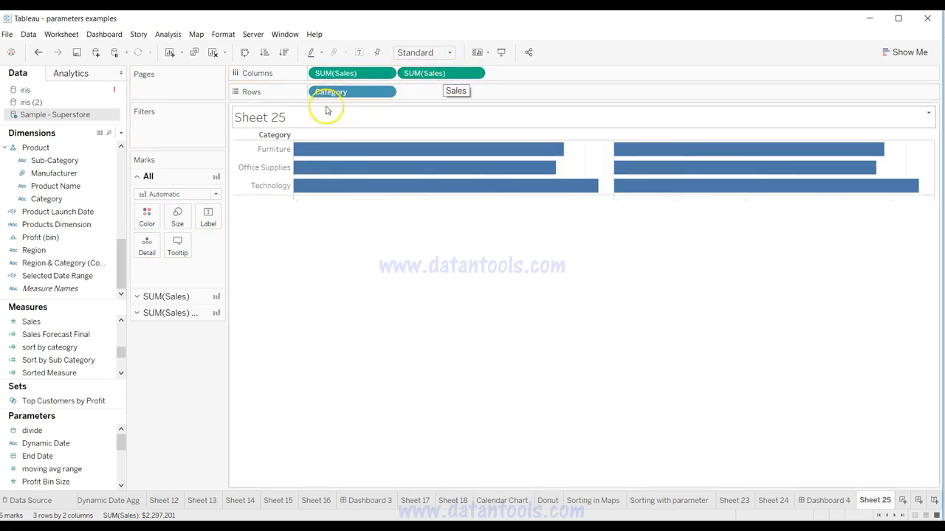
# Step: Change the second SUM(Sales) marks to Square and make them invisible with 0% opacity
pyautogui.click(204, 317)
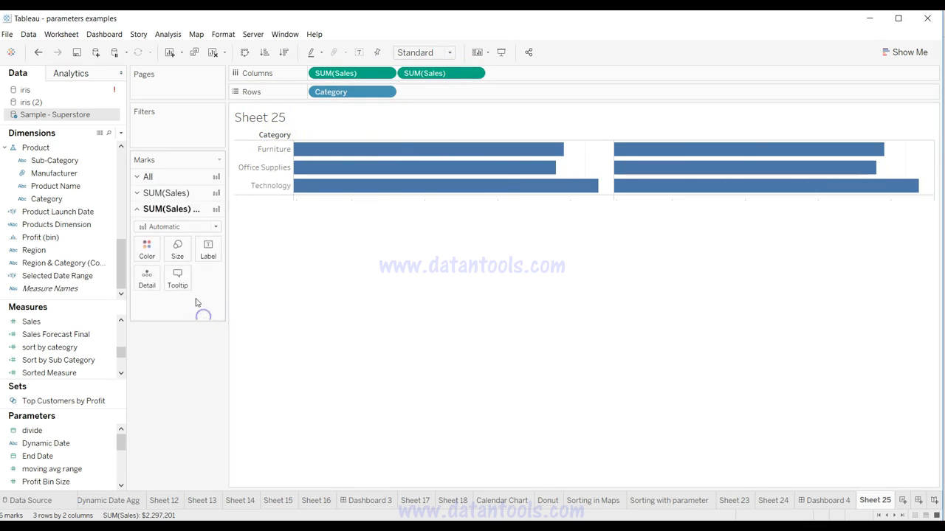
pyautogui.click(202, 226)
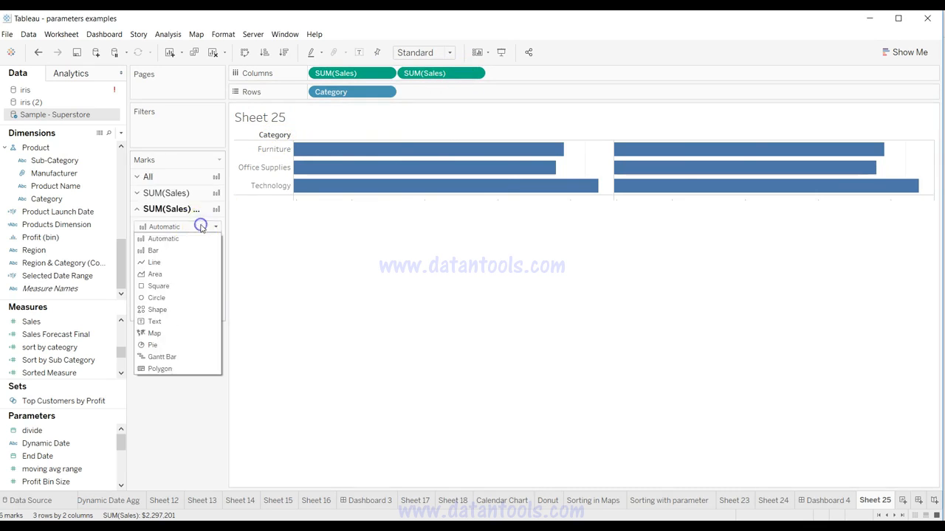
pyautogui.click(189, 288)
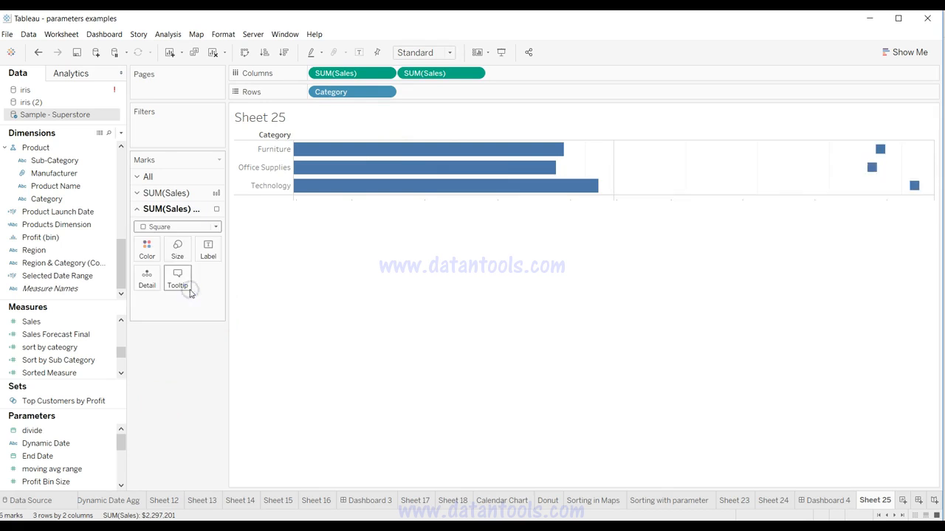
pyautogui.click(147, 255)
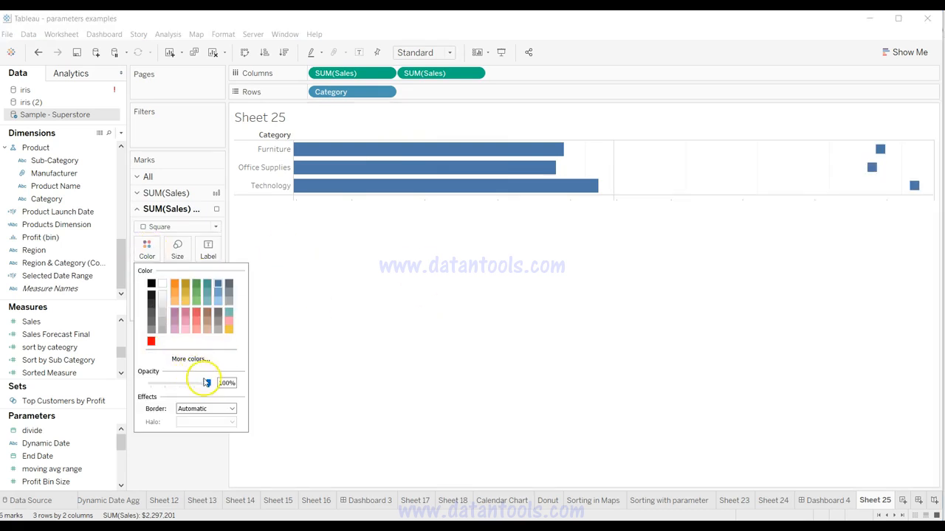
pyautogui.moveTo(208, 386); pyautogui.dragTo(101, 396)
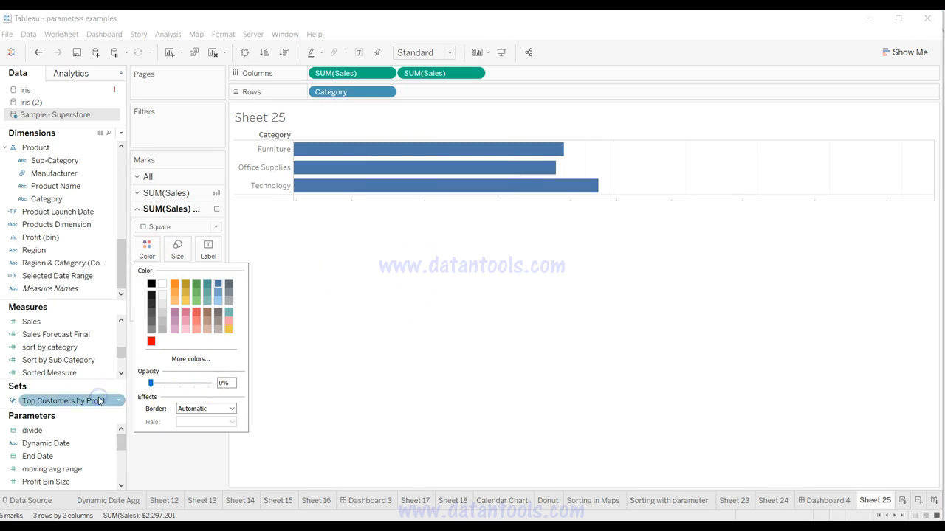
pyautogui.click(348, 351)
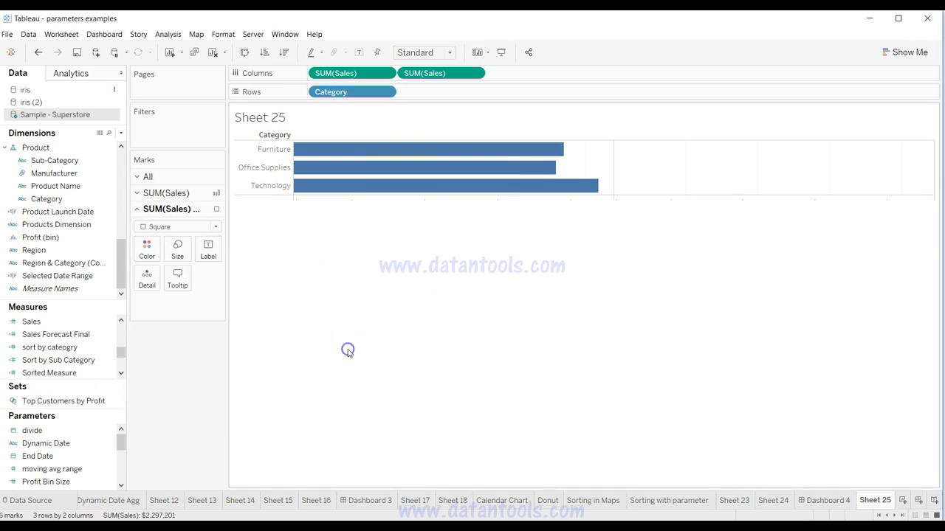
# Step: Show mark labels on the second SUM(Sales) marks only
pyautogui.click(204, 247)
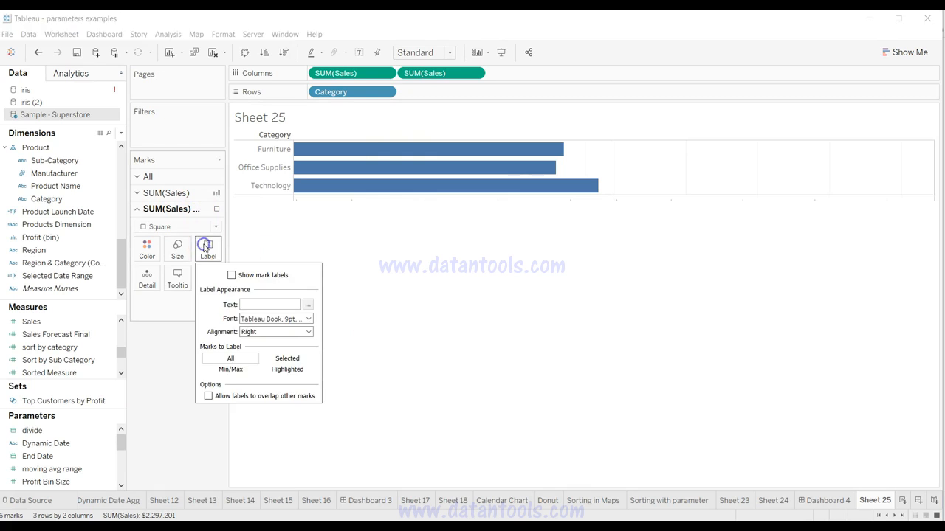
pyautogui.click(232, 275)
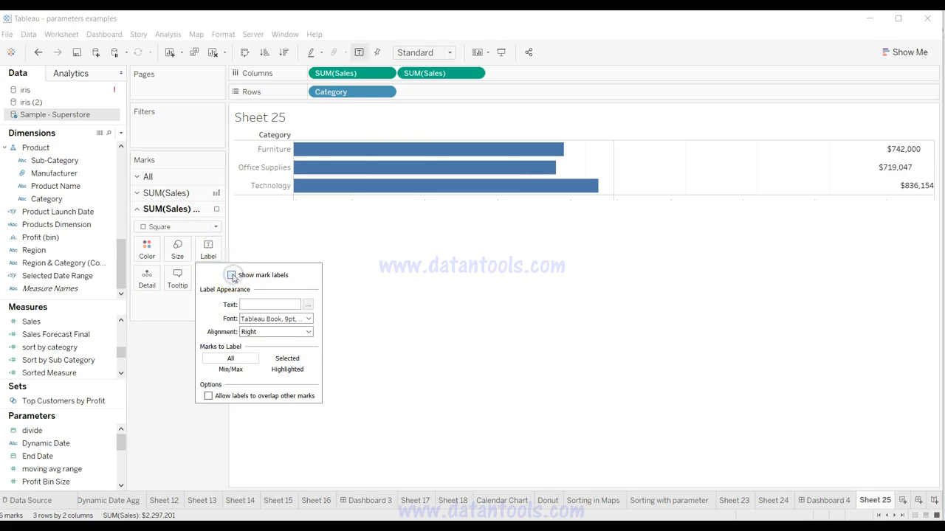
pyautogui.click(418, 296)
# Step: Combine both SUM(Sales) measures on a dual axis and set the first one's mark type to Bar
pyautogui.click(473, 74)
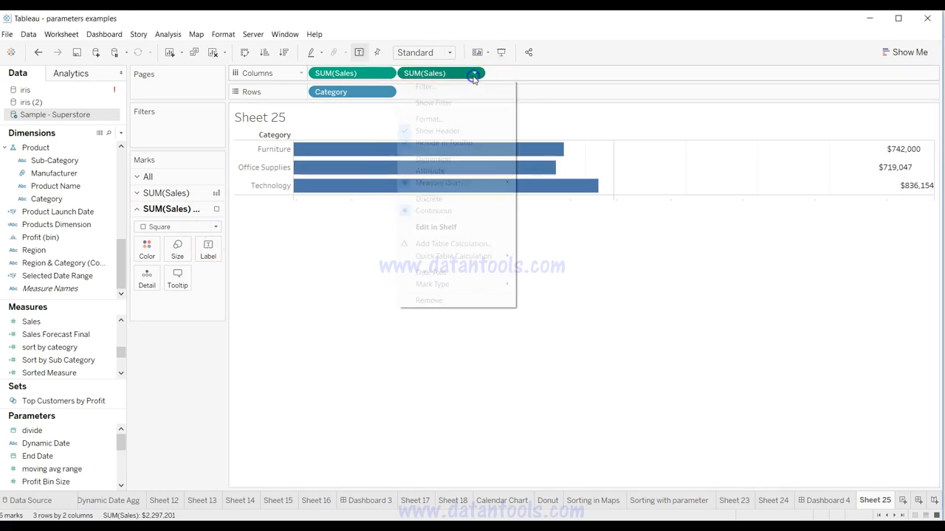
pyautogui.click(463, 272)
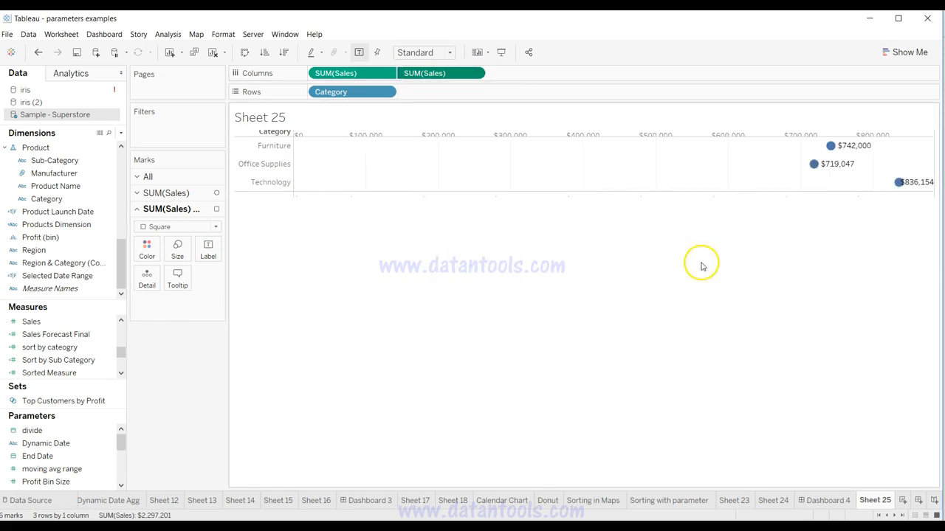
pyautogui.click(203, 193)
pyautogui.click(198, 210)
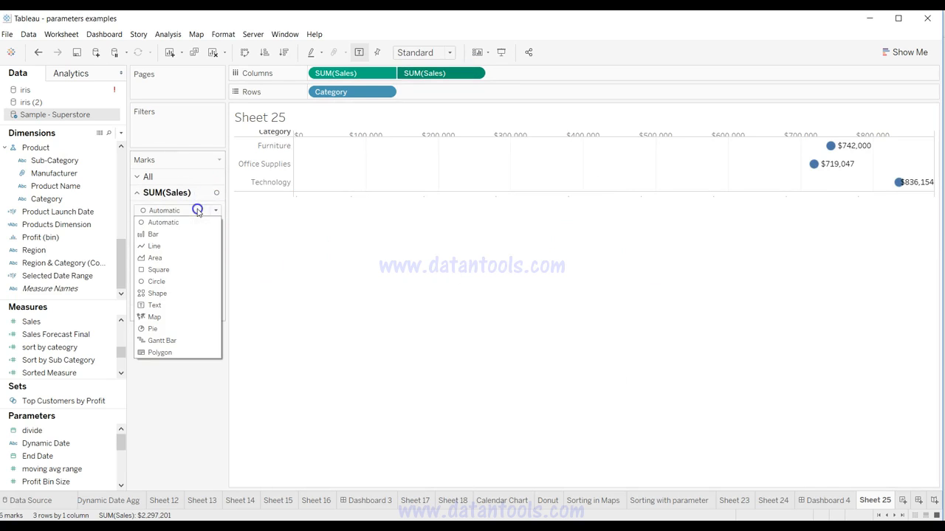
pyautogui.click(195, 235)
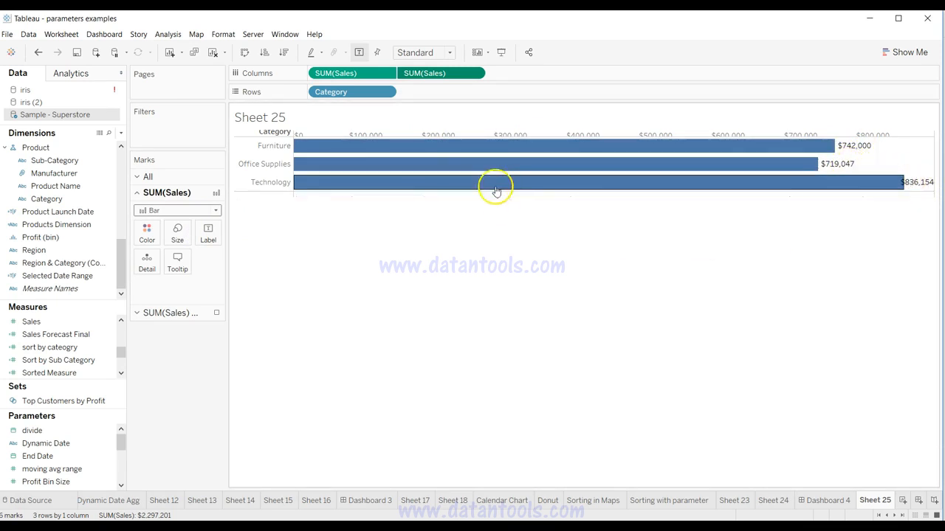
# Step: Set the horizontal alignment of the second SUM(Sales) labels to Left so they sit inside the bar ends
pyautogui.click(199, 316)
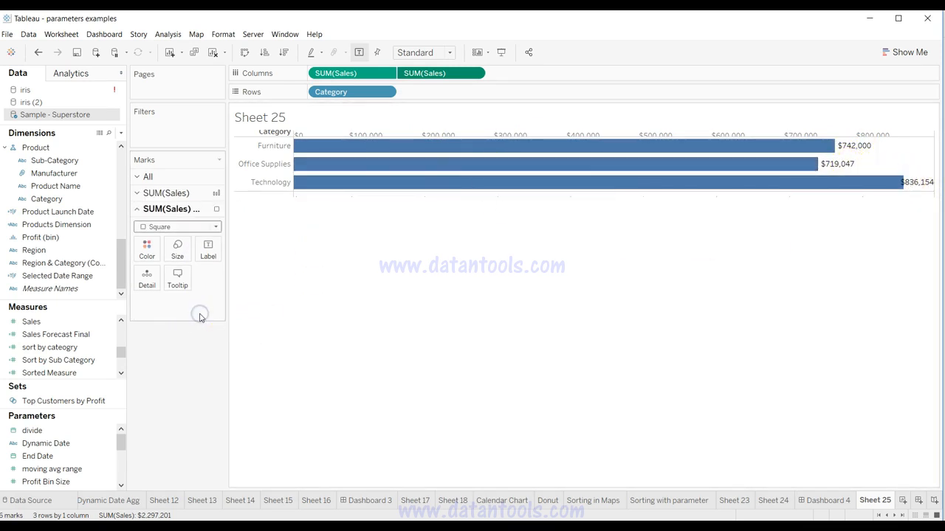
pyautogui.click(209, 256)
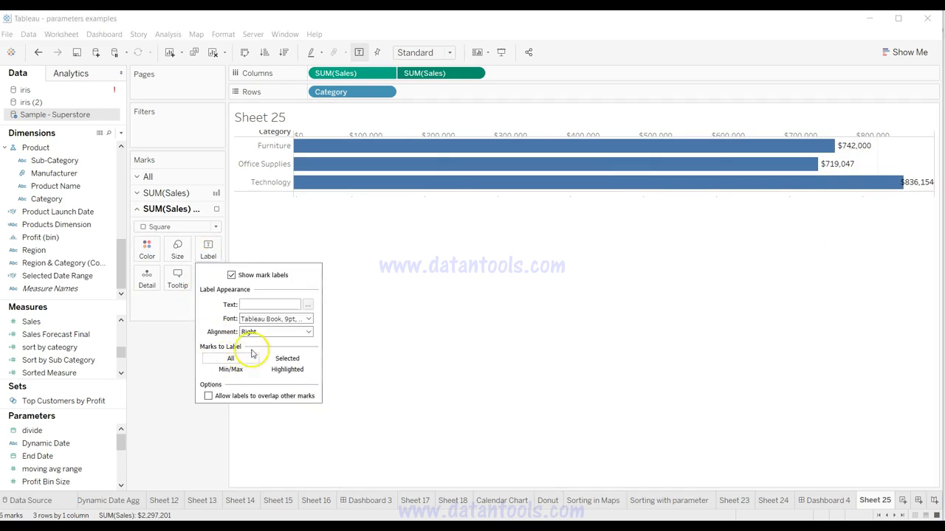
pyautogui.click(272, 334)
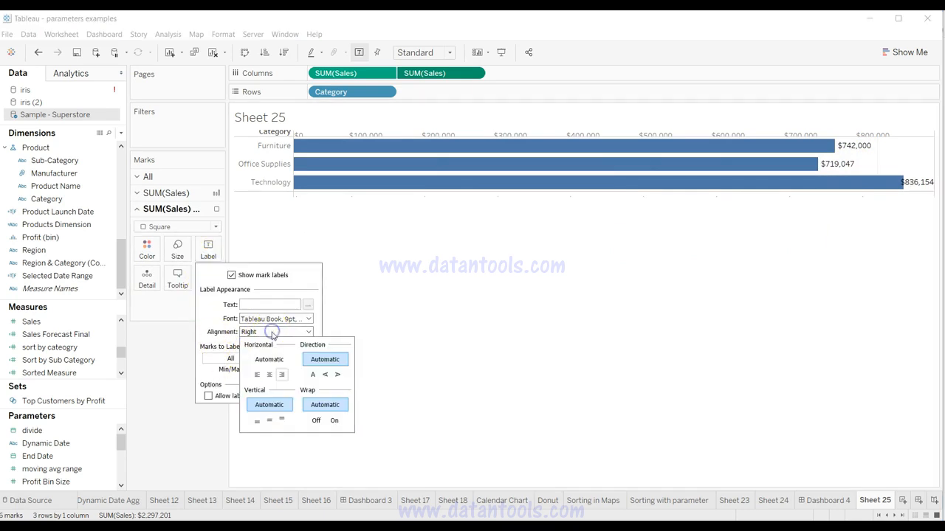
pyautogui.click(258, 375)
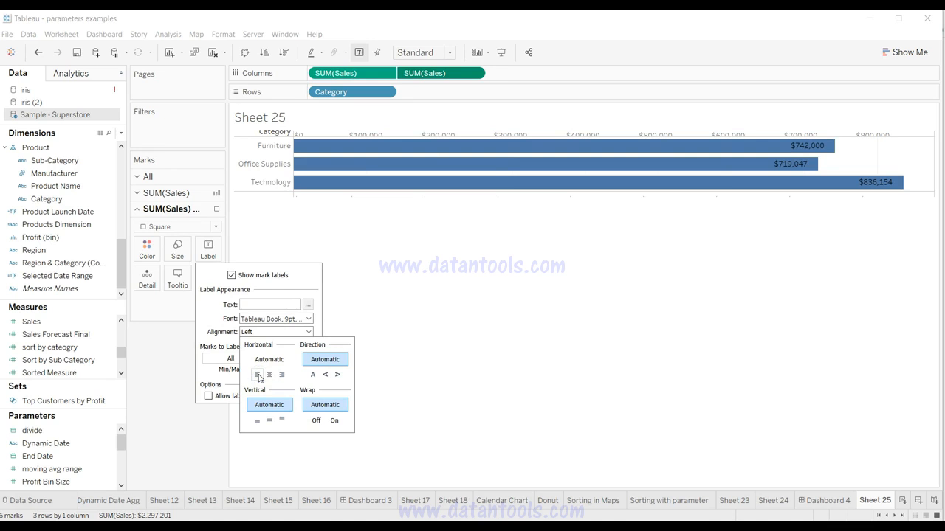
pyautogui.click(518, 329)
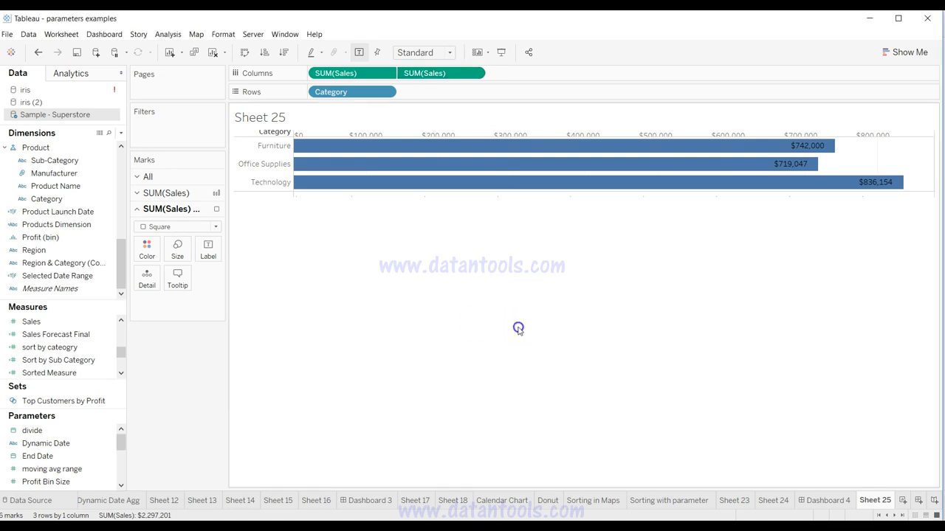
# Step: Format the second SUM(Sales) labels in white bold text and change their font size
pyautogui.click(207, 249)
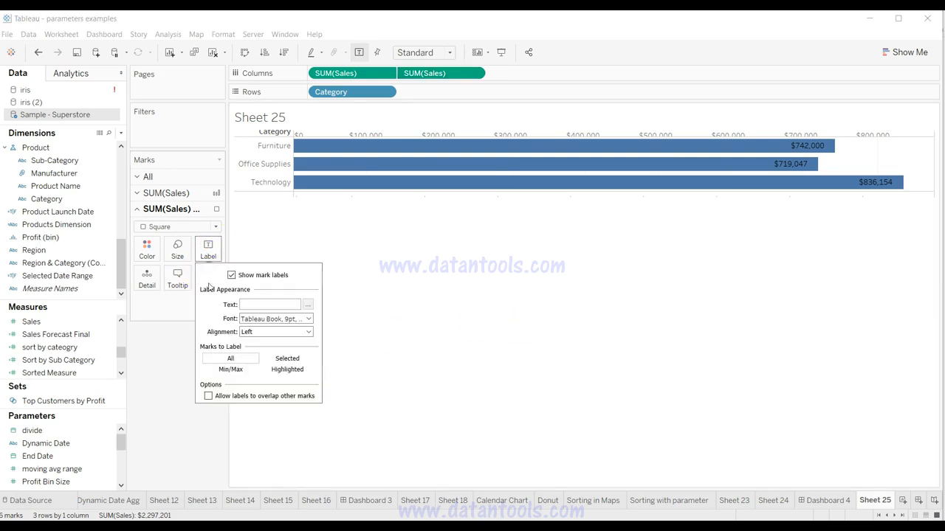
pyautogui.click(269, 319)
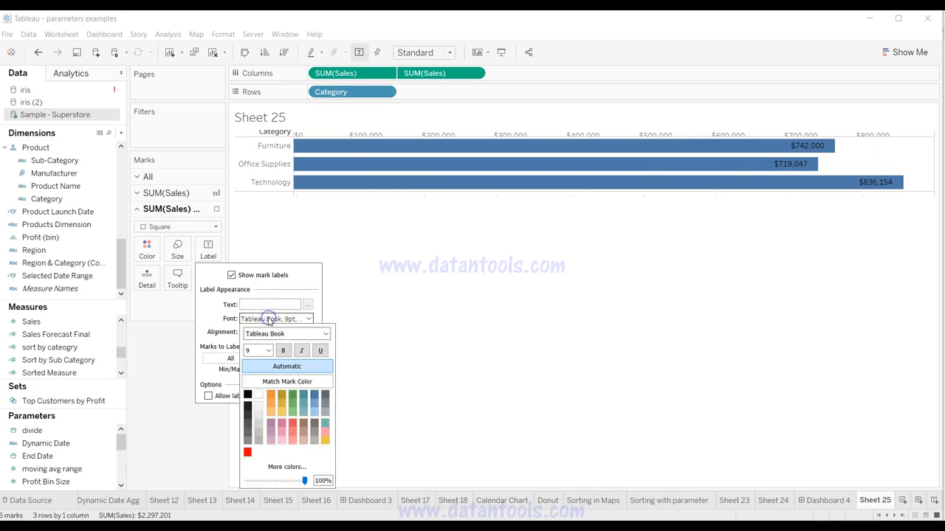
pyautogui.click(258, 395)
pyautogui.click(284, 351)
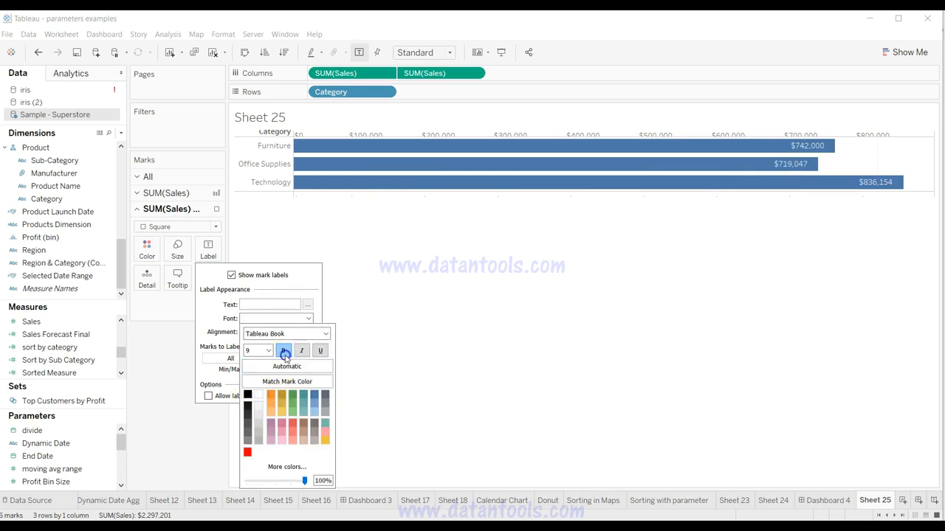
pyautogui.click(270, 352)
pyautogui.click(259, 398)
pyautogui.click(477, 302)
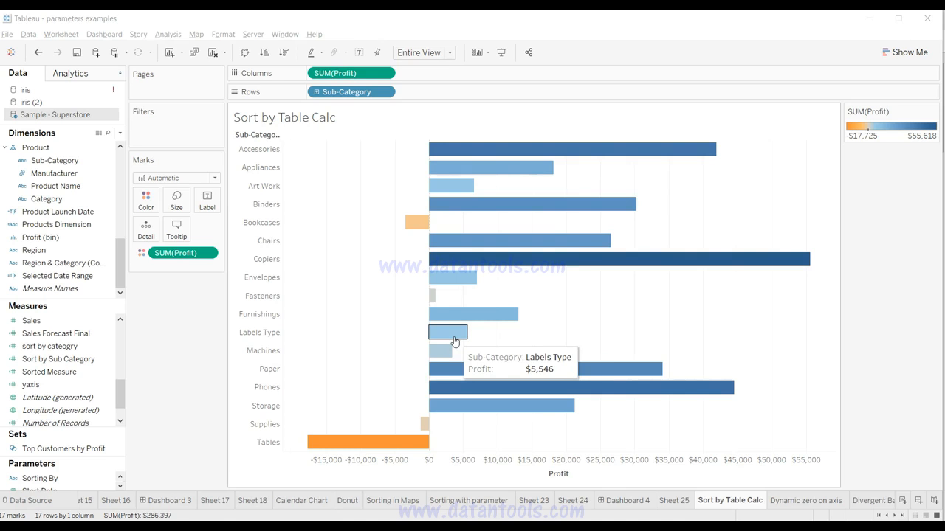
# Step: Add a second copy of SUM(Profit) to Columns in the Sort by Table Calc sheet
pyautogui.click(350, 335)
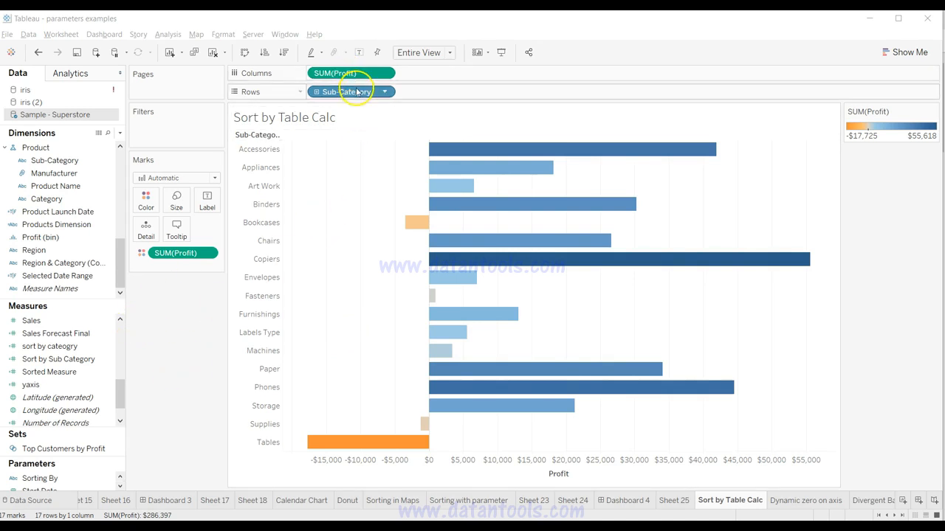
pyautogui.moveTo(439, 356)
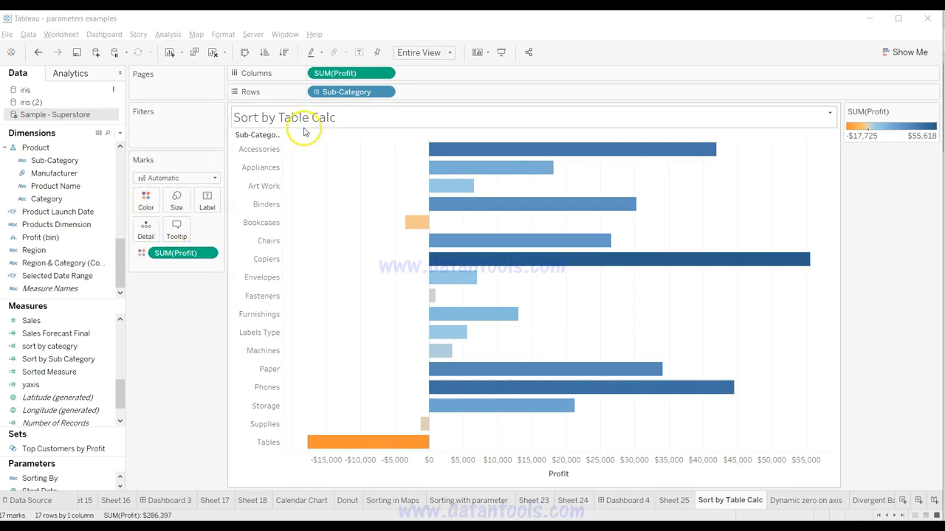
pyautogui.moveTo(360, 74); pyautogui.dragTo(432, 74)
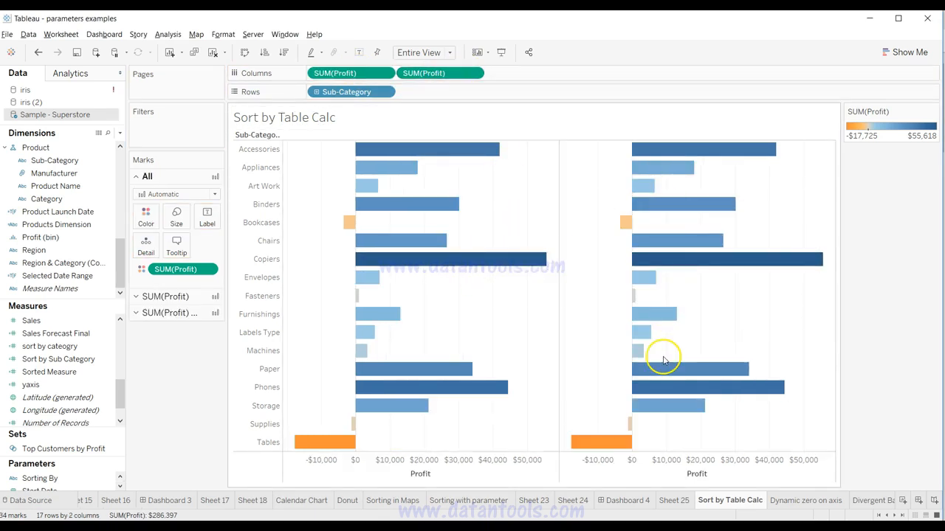
# Step: Apply the Percent of Total quick table calculation to the second SUM(Profit) on Columns
pyautogui.click(474, 73)
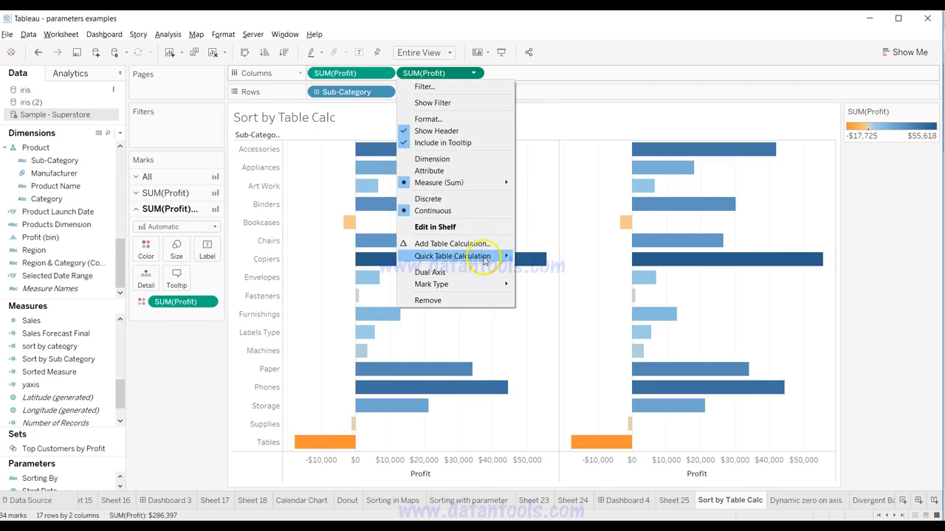
pyautogui.moveTo(485, 260)
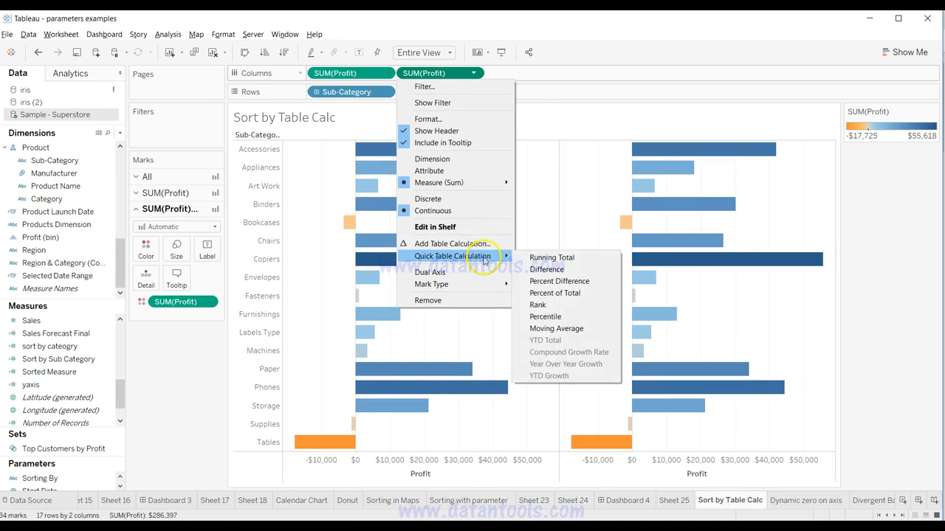
pyautogui.click(549, 296)
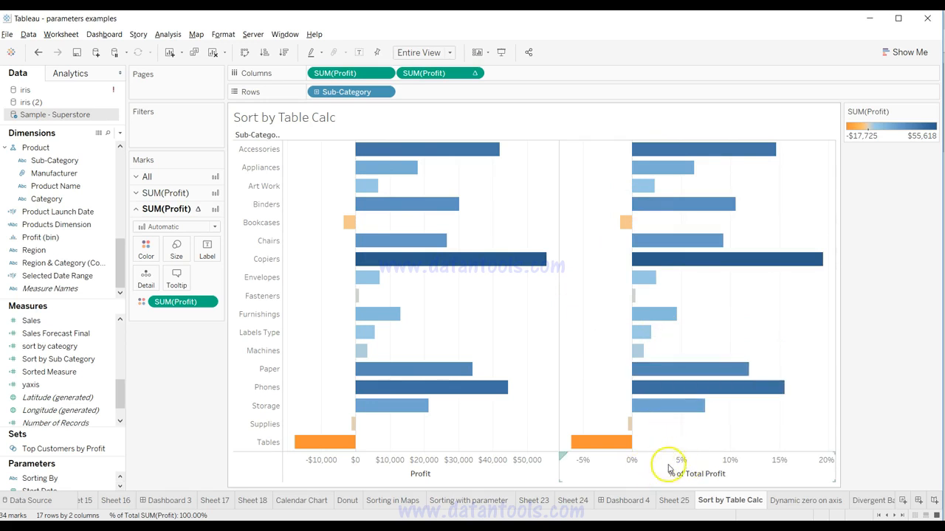
# Step: Convert the percent-of-total SUM(Profit) to discrete and place it before Sub-Category on Rows
pyautogui.click(475, 73)
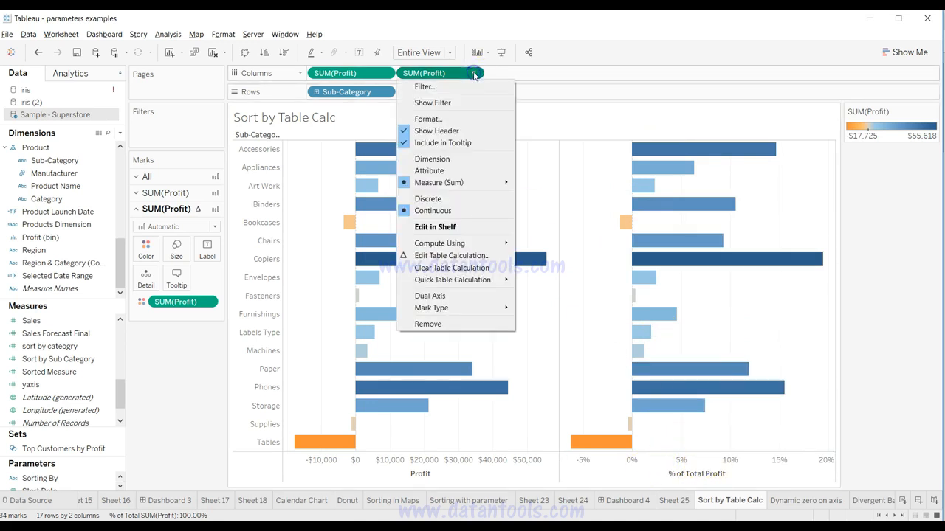
pyautogui.click(461, 198)
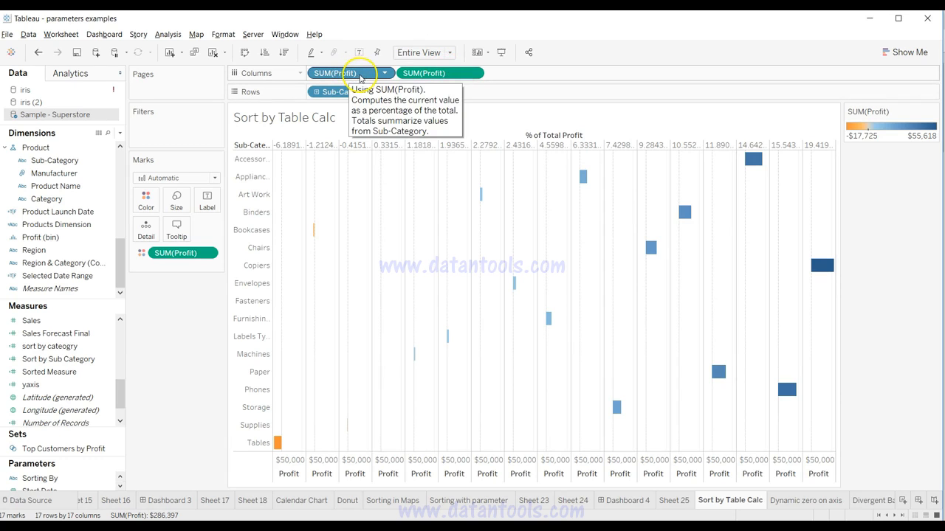
pyautogui.moveTo(360, 78); pyautogui.dragTo(316, 93)
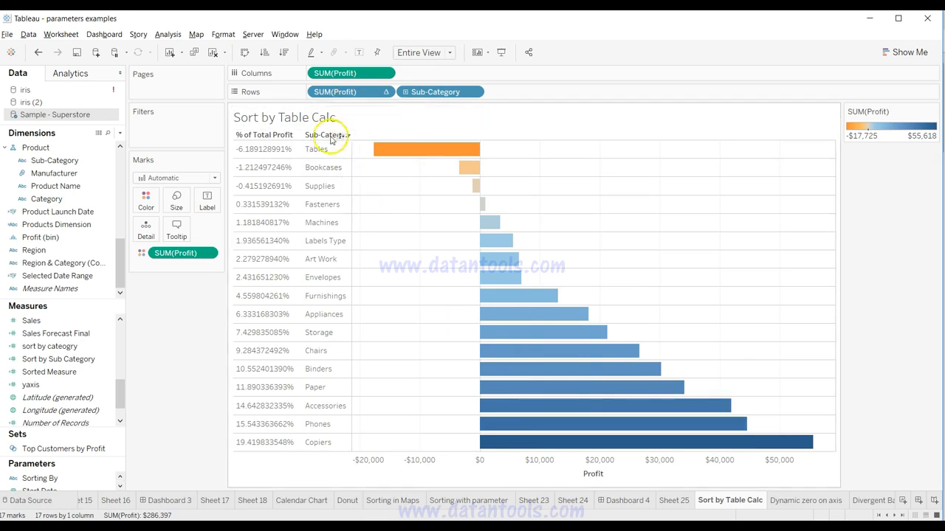
# Step: Negate the percent-of-total calculation on Rows by wrapping its formula as -(SUM([Profit]) / TOTAL(SUM([Profit])))
pyautogui.doubleClick(368, 93)
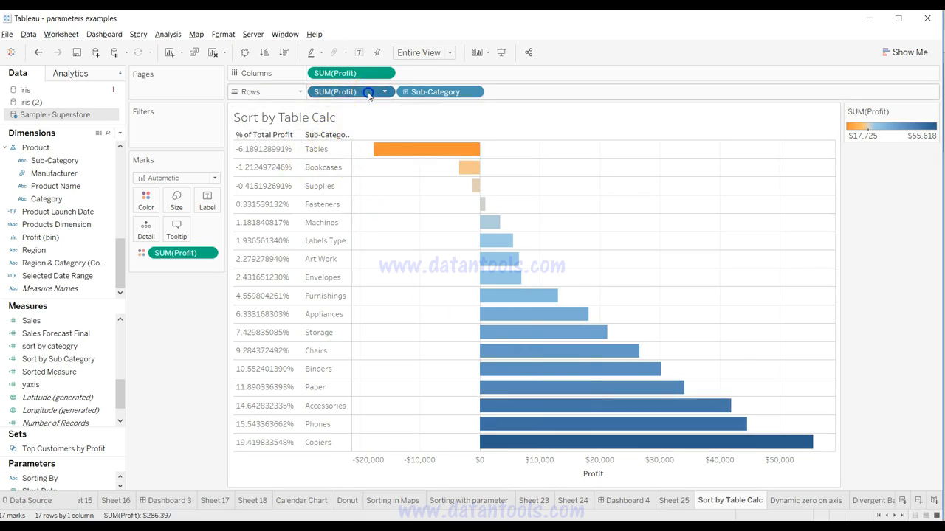
pyautogui.press('Home')
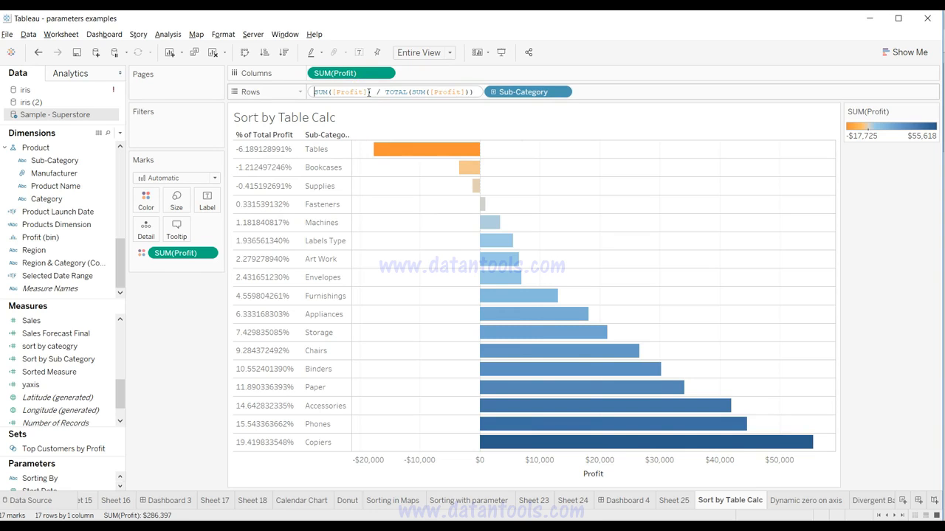
pyautogui.write('-(')
pyautogui.write(')')
pyautogui.press('Return')
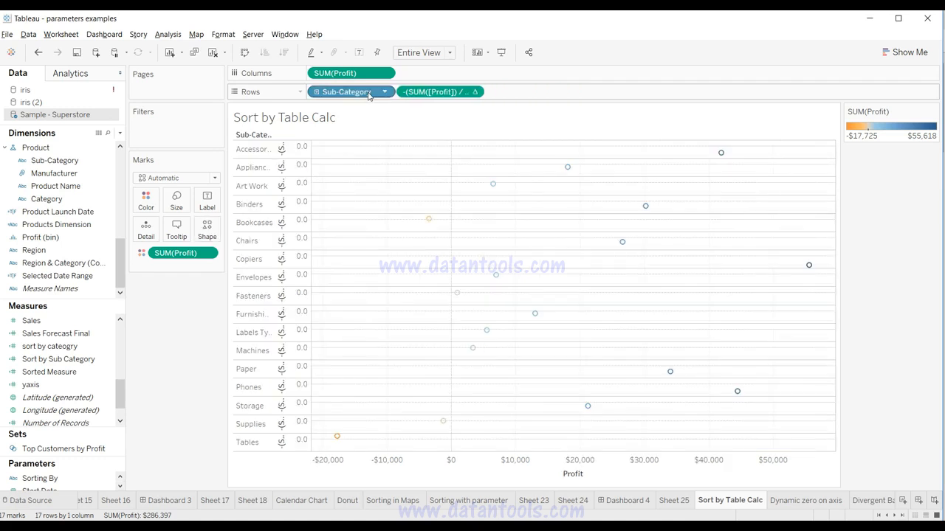
# Step: Make the negated profit calculation discrete and place it before Sub-Category on Rows to sort descending
pyautogui.click(474, 92)
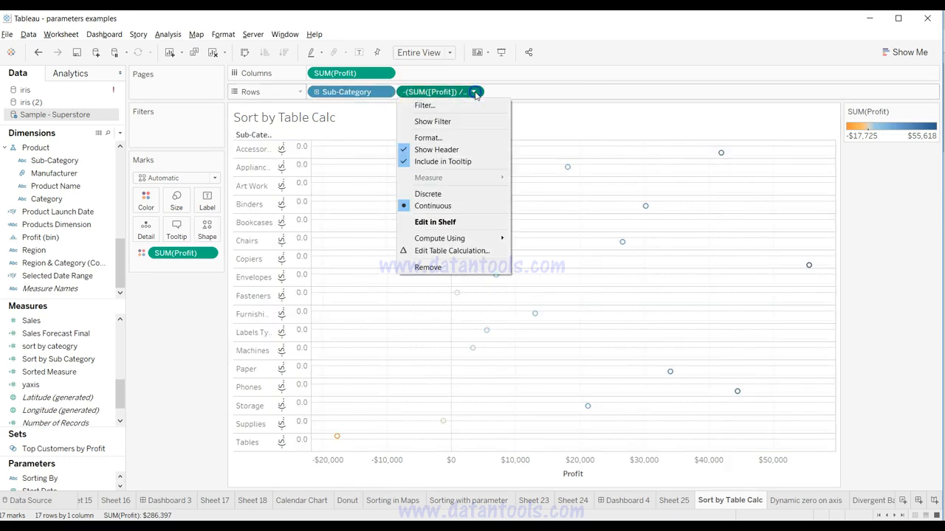
pyautogui.click(459, 196)
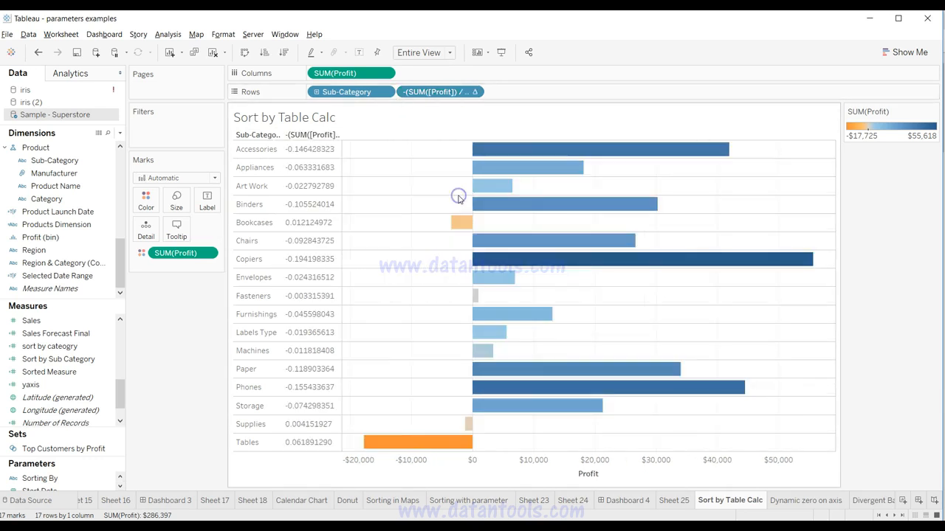
pyautogui.moveTo(424, 92); pyautogui.dragTo(311, 96)
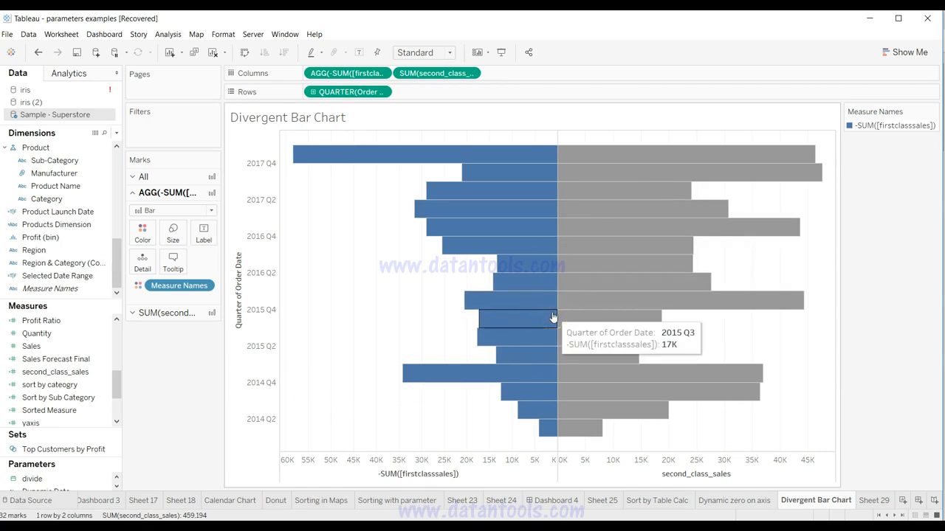
# Step: Open the empty Sheet 29 and add Order Date to Rows as a continuous quarter
pyautogui.click(567, 289)
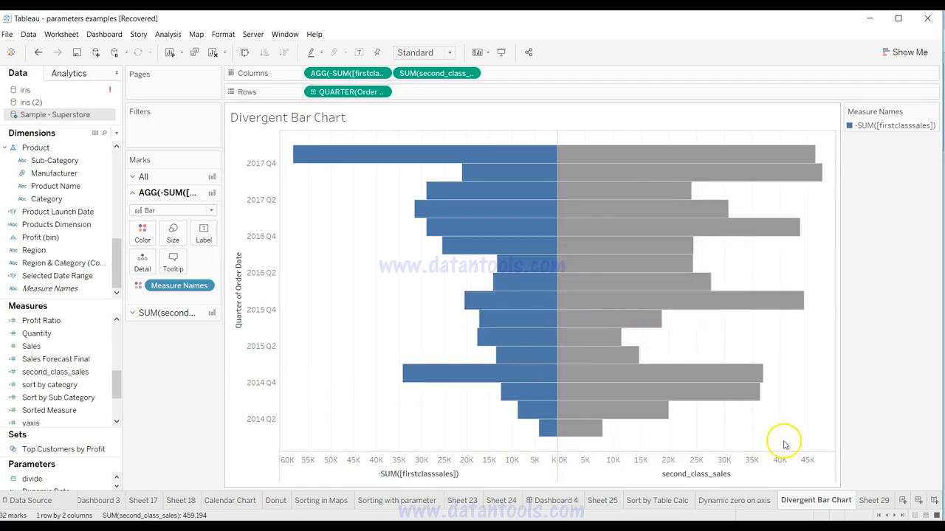
pyautogui.click(878, 501)
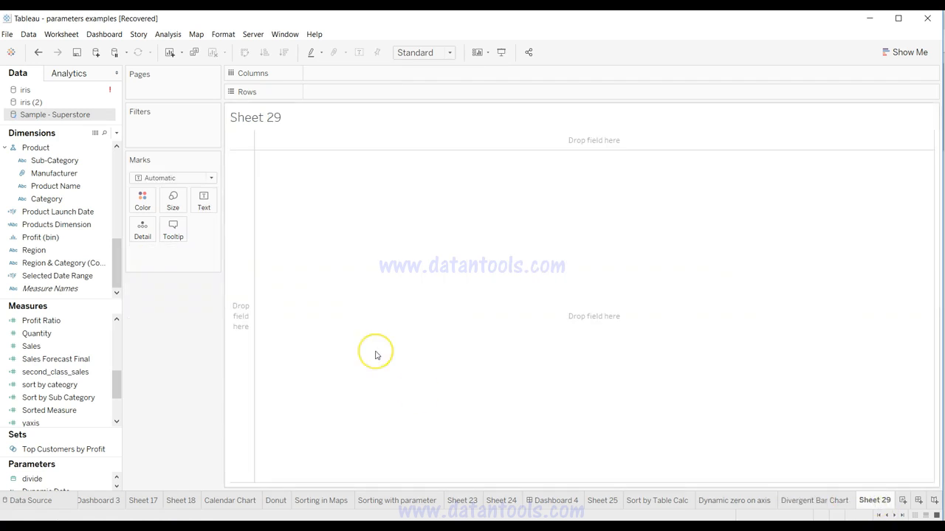
pyautogui.click(92, 260)
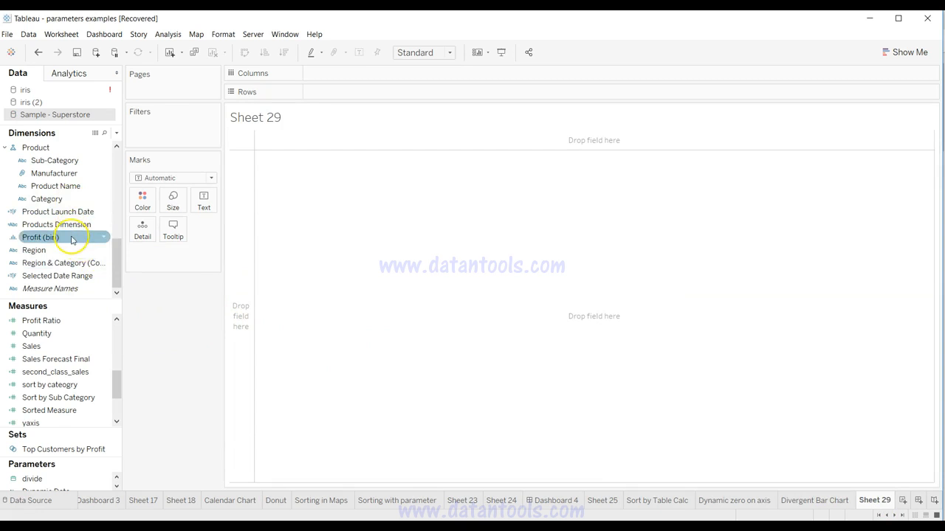
pyautogui.moveTo(116, 248); pyautogui.dragTo(116, 158)
pyautogui.moveTo(81, 198); pyautogui.dragTo(340, 90)
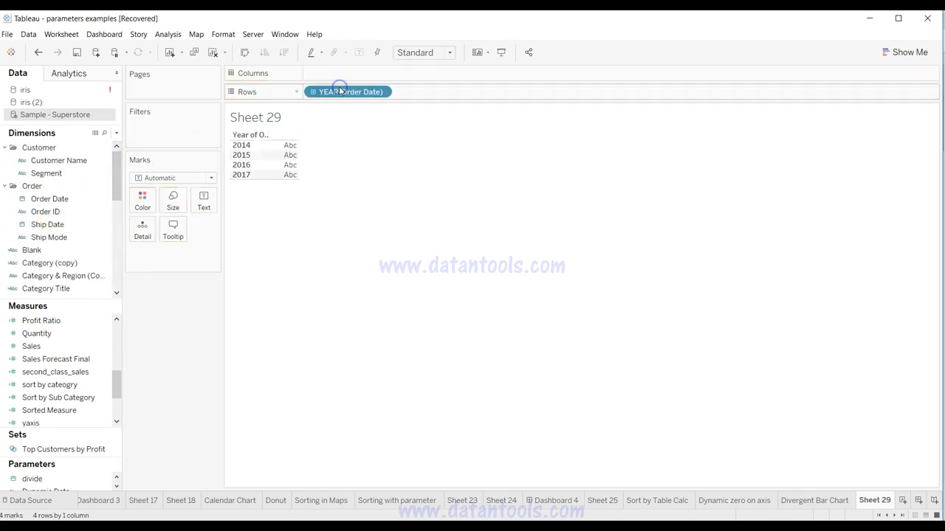
pyautogui.click(382, 92)
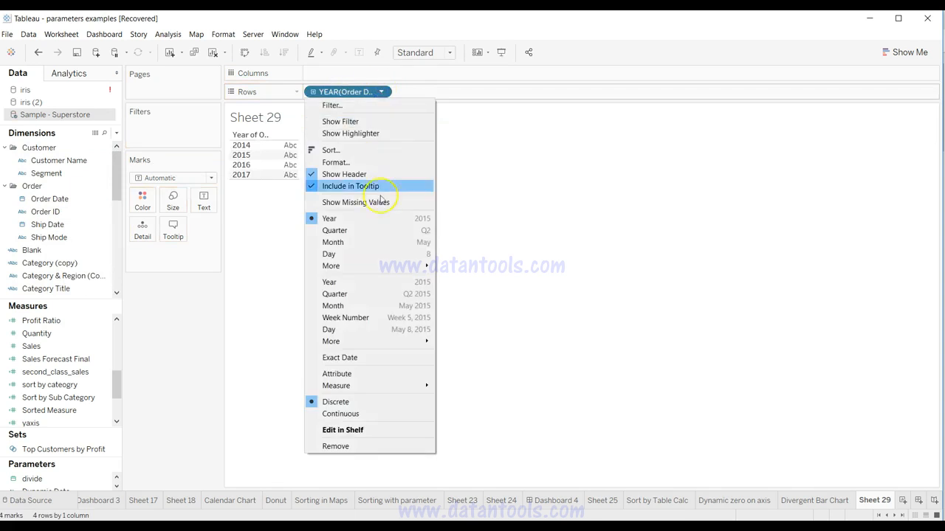
pyautogui.click(376, 295)
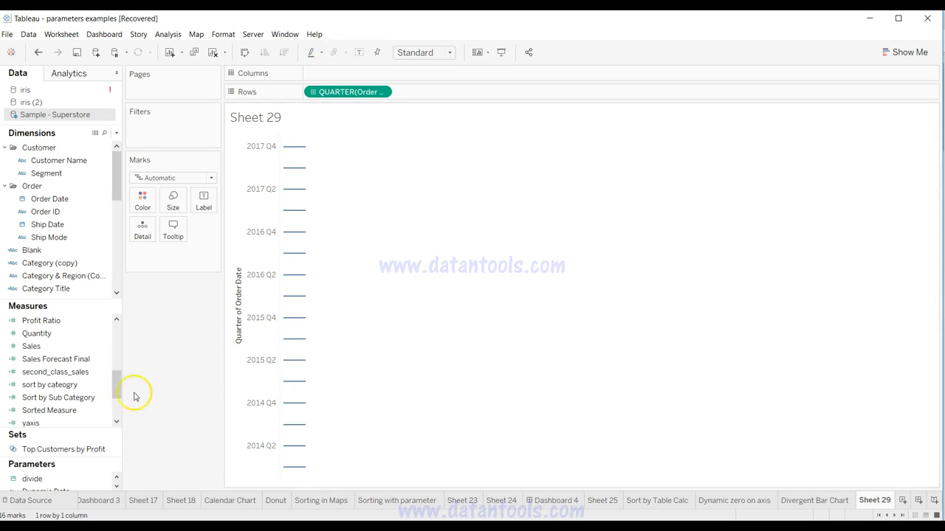
# Step: Place Ship Mode on Columns to check its shipping classes and remove it again
pyautogui.moveTo(116, 379); pyautogui.dragTo(119, 323)
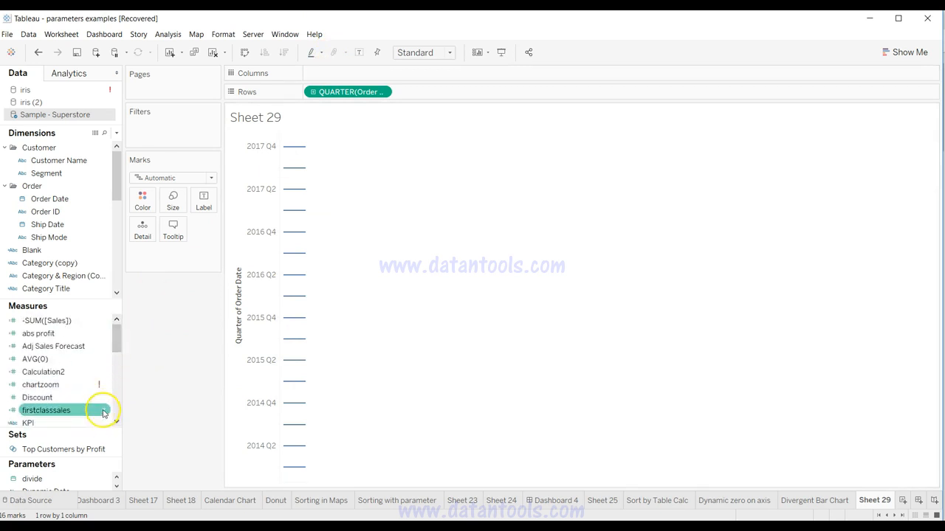
pyautogui.rightClick(103, 411)
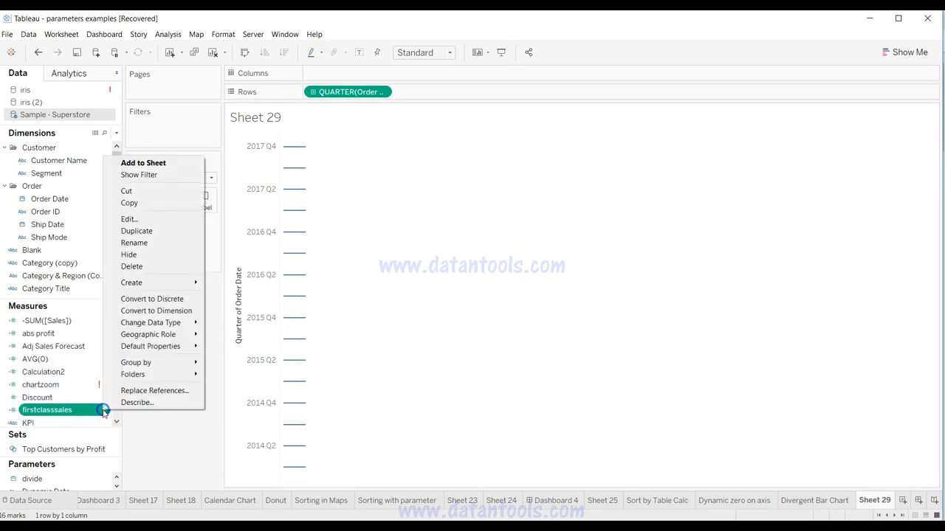
pyautogui.click(59, 237)
pyautogui.click(59, 237)
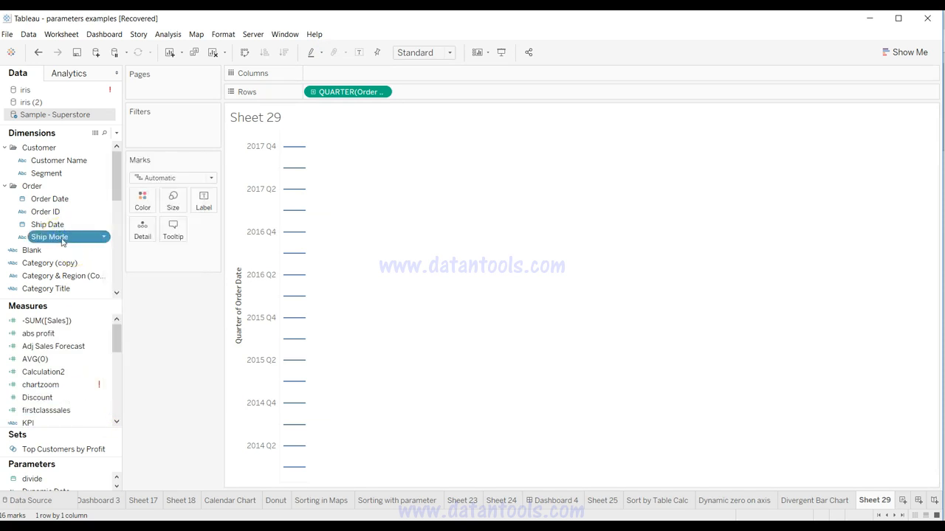
pyautogui.moveTo(63, 241); pyautogui.dragTo(368, 79)
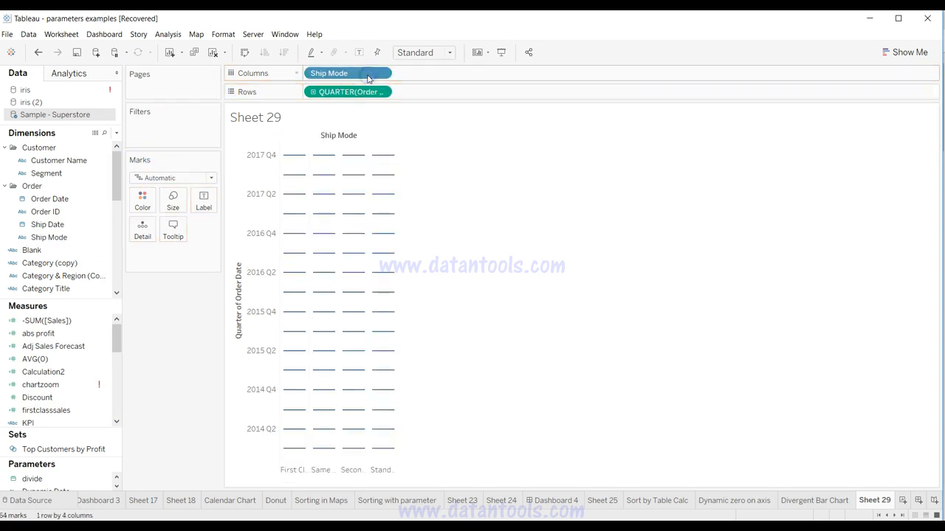
pyautogui.click(299, 471)
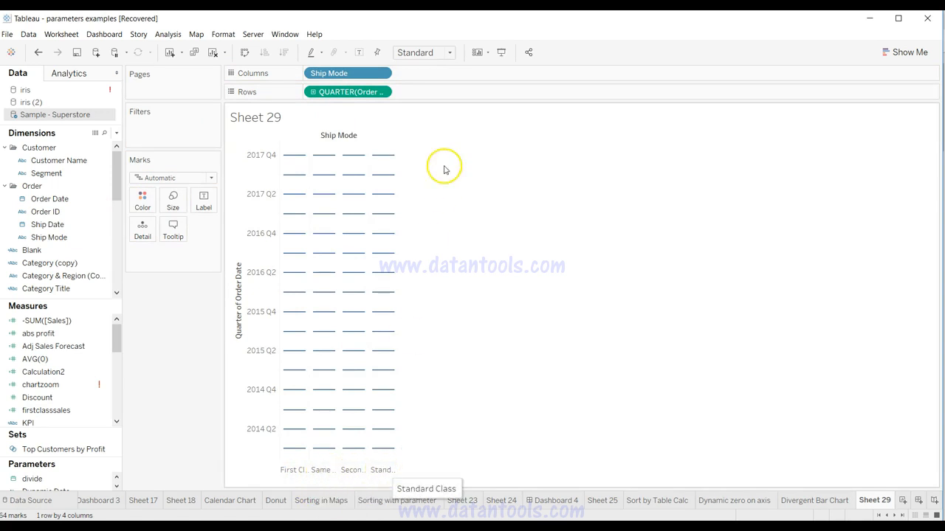
pyautogui.click(354, 73)
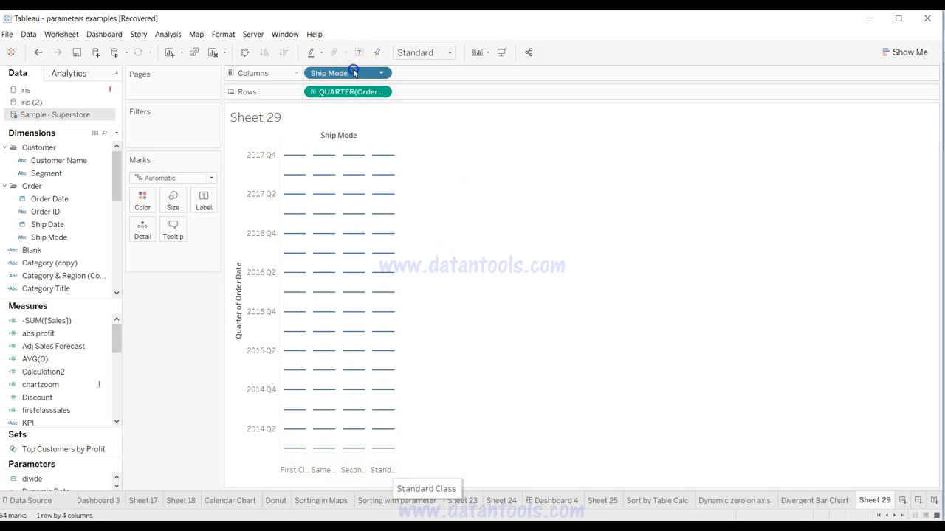
pyautogui.moveTo(354, 73); pyautogui.dragTo(95, 229)
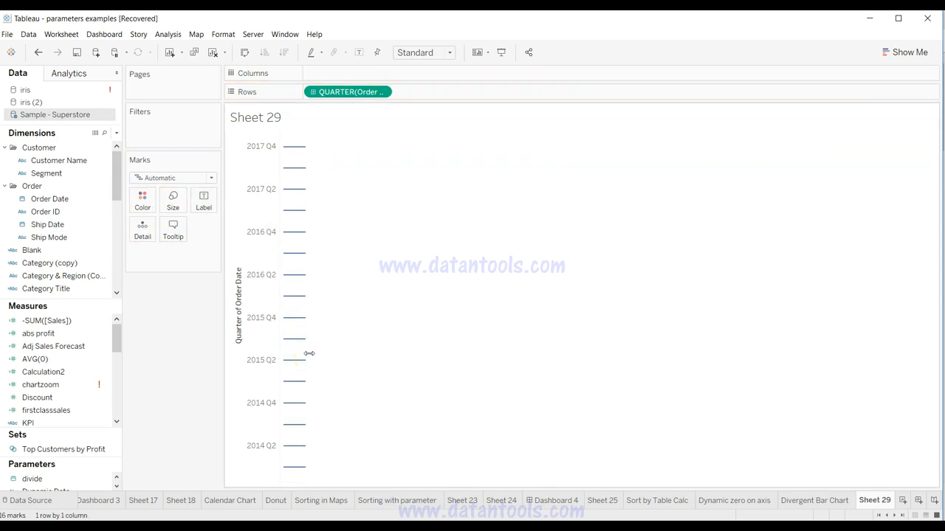
# Step: Review the name and formula of the firstclasssales calculated field
pyautogui.rightClick(104, 410)
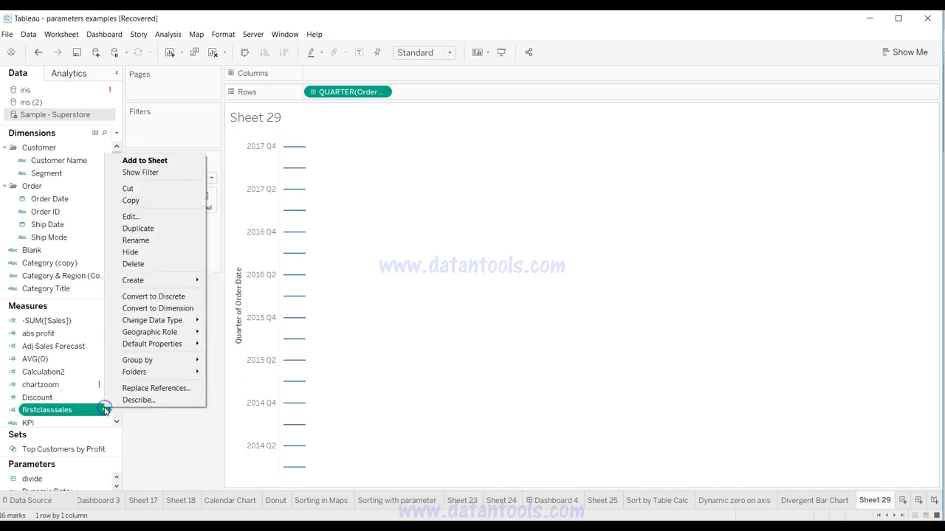
pyautogui.click(152, 218)
pyautogui.click(386, 189)
pyautogui.click(332, 191)
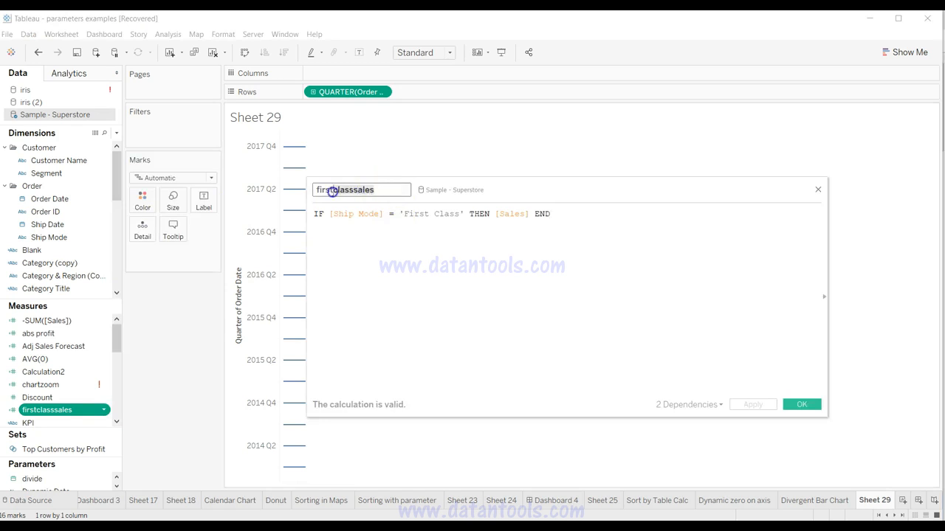
pyautogui.moveTo(315, 214); pyautogui.dragTo(553, 214)
pyautogui.click(554, 215)
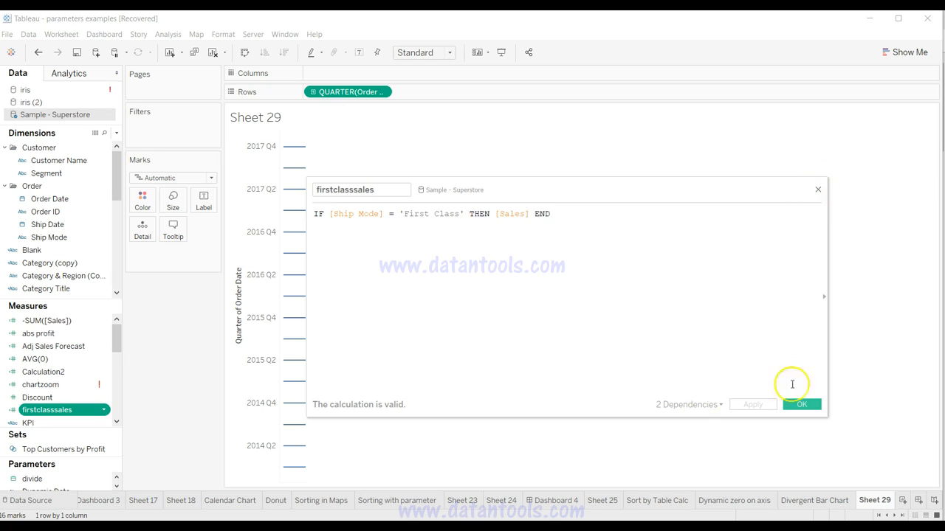
pyautogui.click(802, 405)
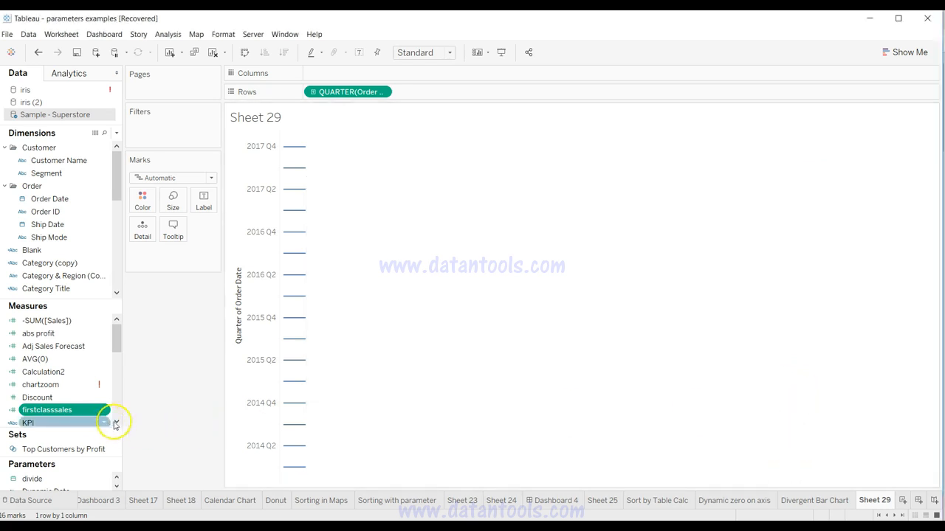
# Step: Review the formula of the second_class_sales calculated field and close it without changes
pyautogui.moveTo(118, 342); pyautogui.dragTo(118, 384)
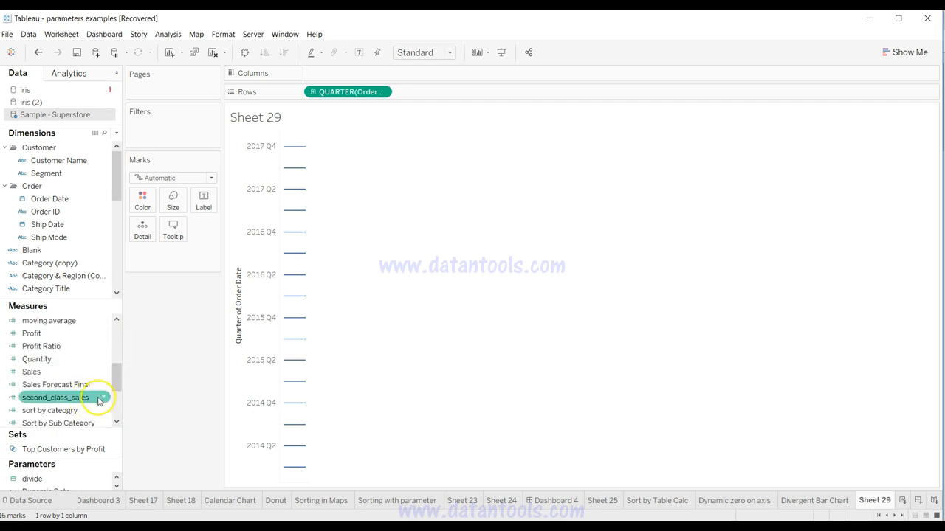
pyautogui.rightClick(103, 399)
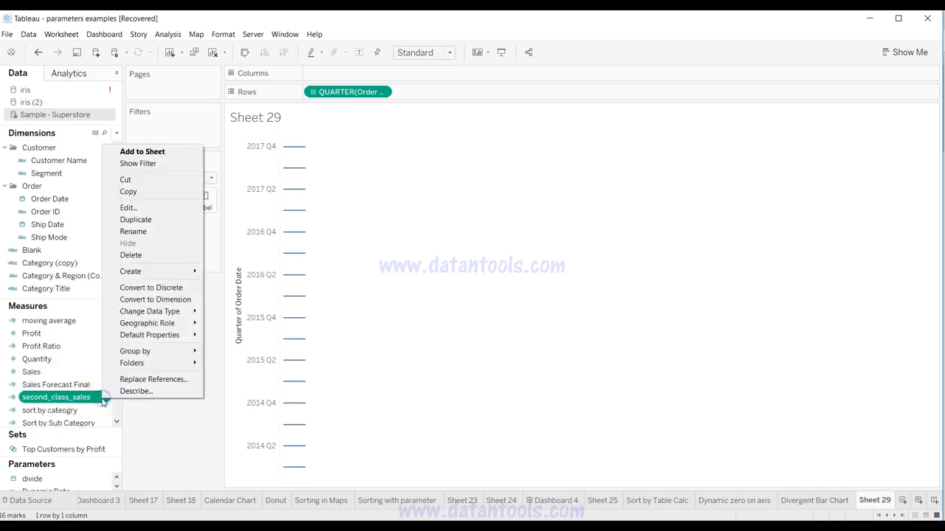
pyautogui.click(136, 207)
pyautogui.moveTo(325, 214); pyautogui.dragTo(463, 216)
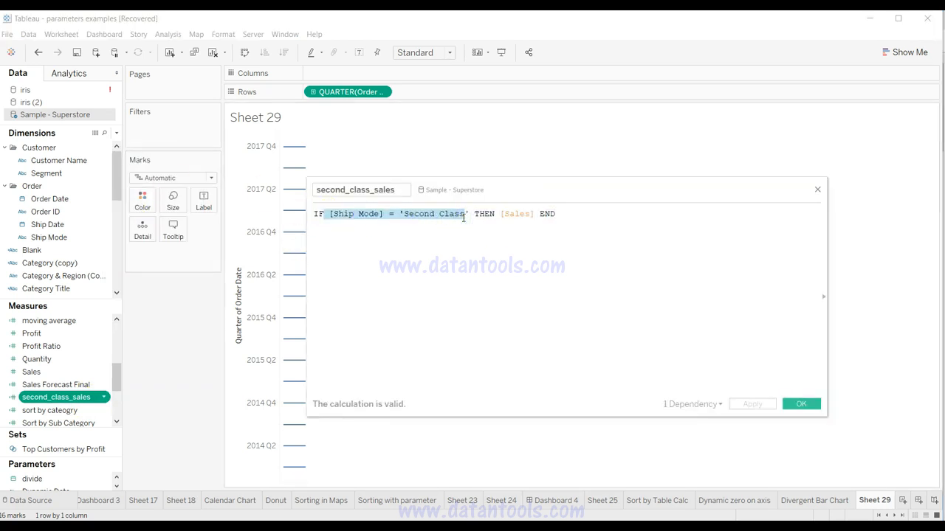
pyautogui.click(817, 189)
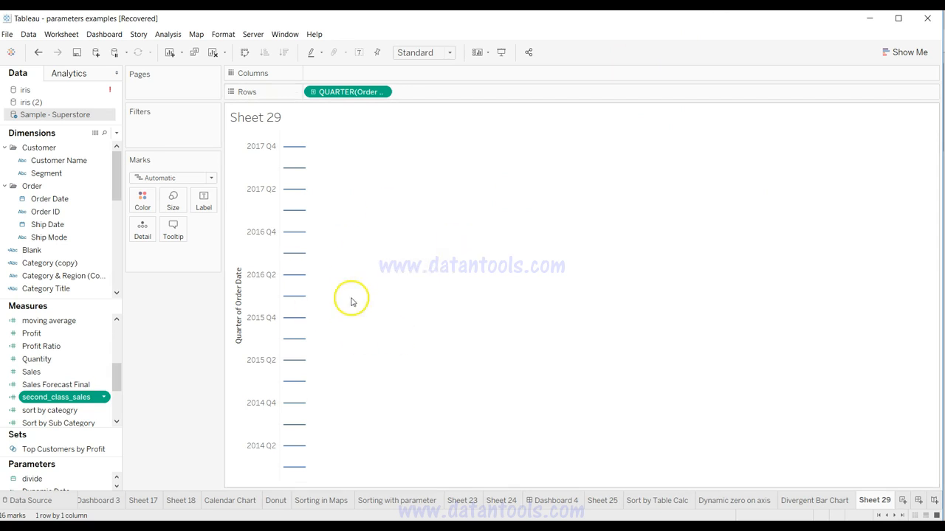
# Step: Add the firstclasssales measure to Columns and change the mark type to Bar
pyautogui.moveTo(119, 381); pyautogui.dragTo(118, 326)
pyautogui.moveTo(77, 411); pyautogui.dragTo(352, 70)
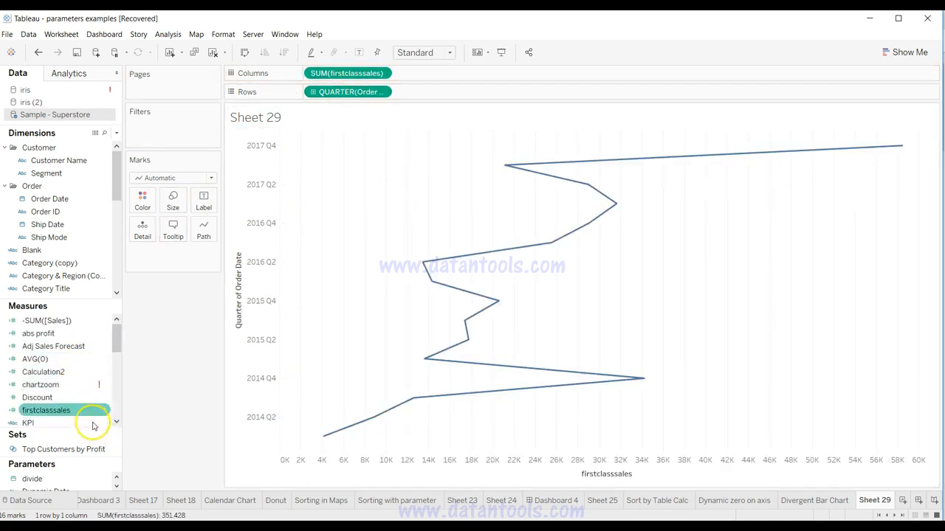
pyautogui.click(196, 180)
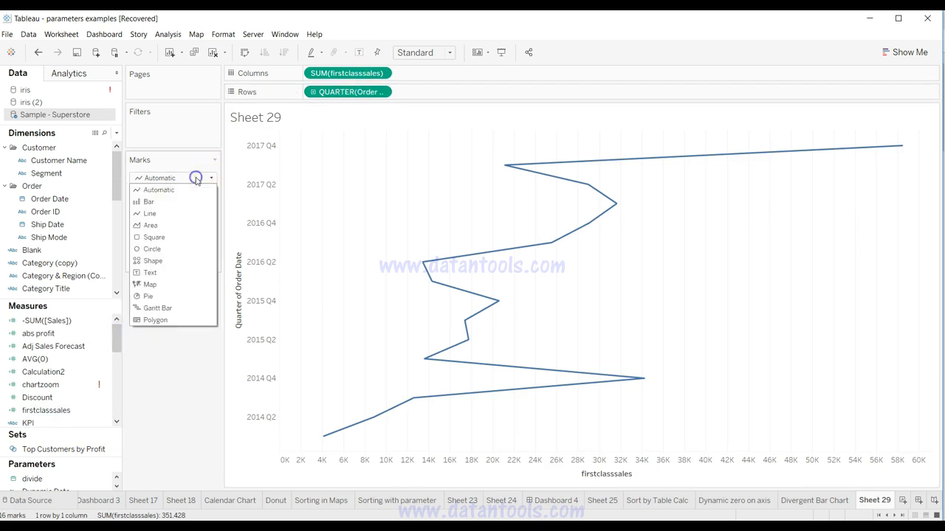
pyautogui.click(193, 202)
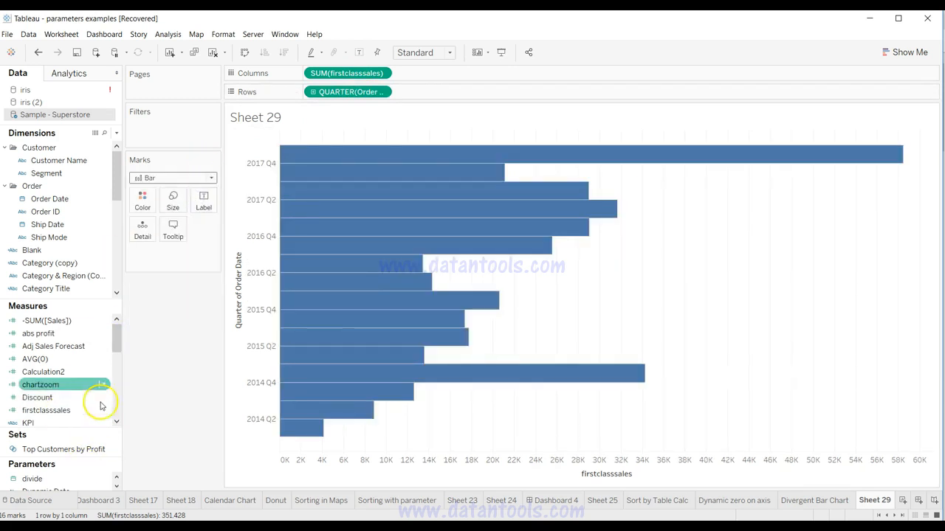
# Step: Add second_class_sales to Columns beside the first measure and negate the first-class measure as -SUM([firstclasssales])
pyautogui.moveTo(116, 333); pyautogui.dragTo(467, 72)
pyautogui.click(86, 373)
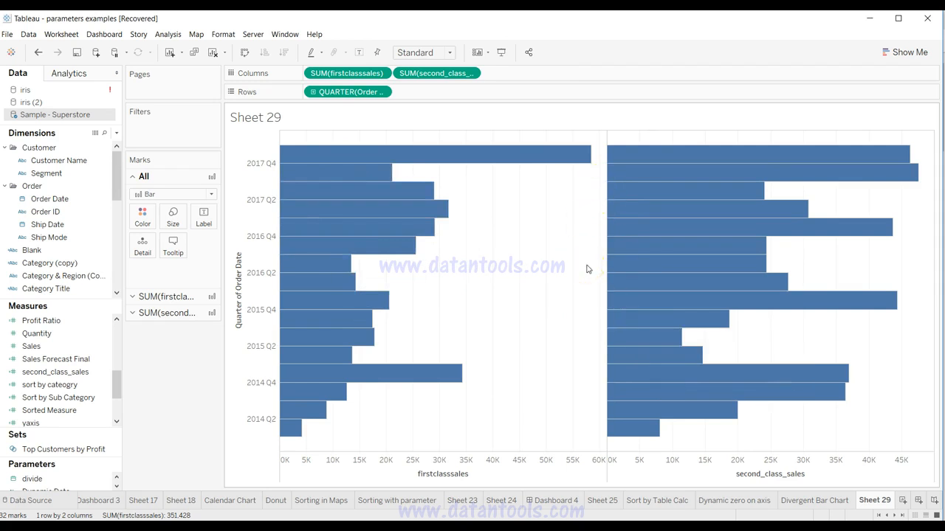
pyautogui.doubleClick(316, 73)
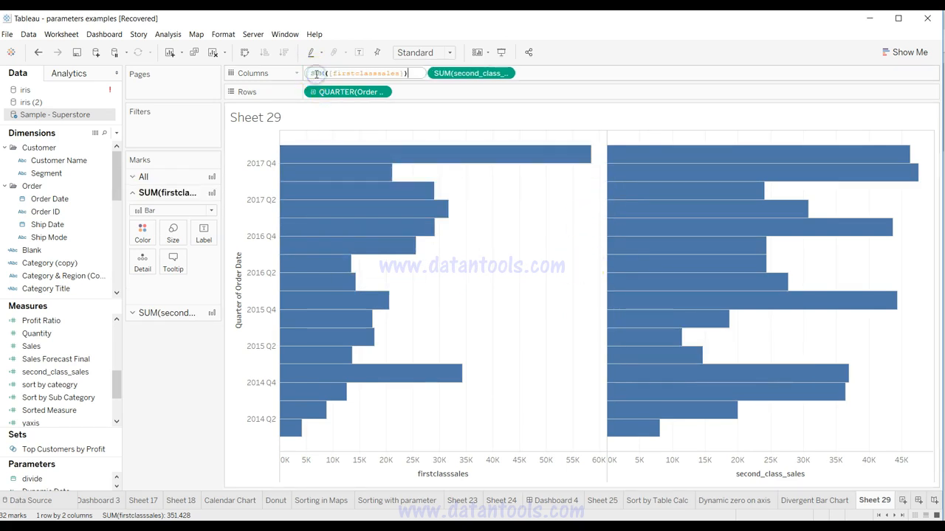
pyautogui.write('-')
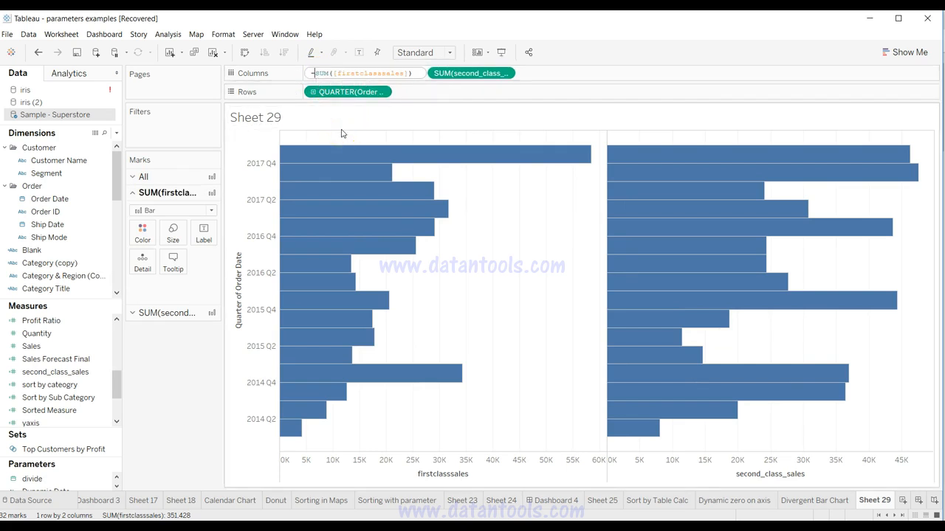
pyautogui.press('Return')
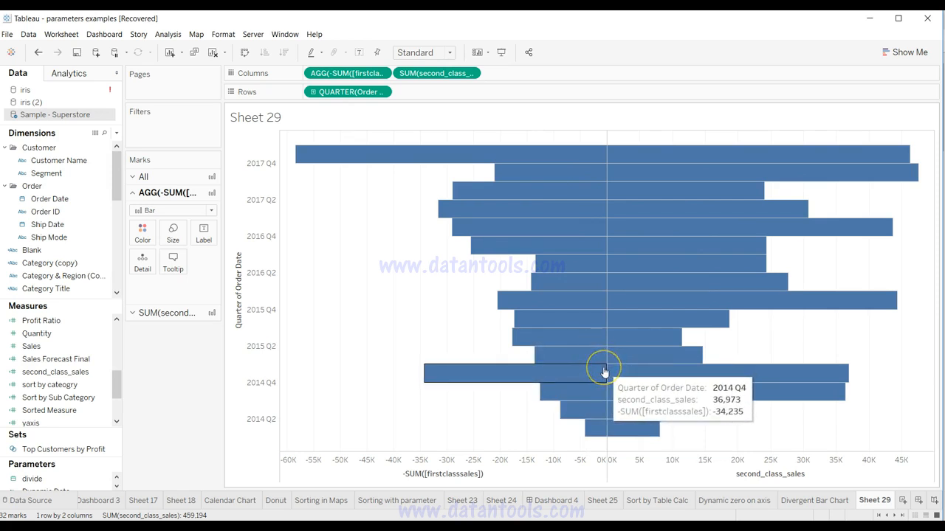
pyautogui.click(325, 382)
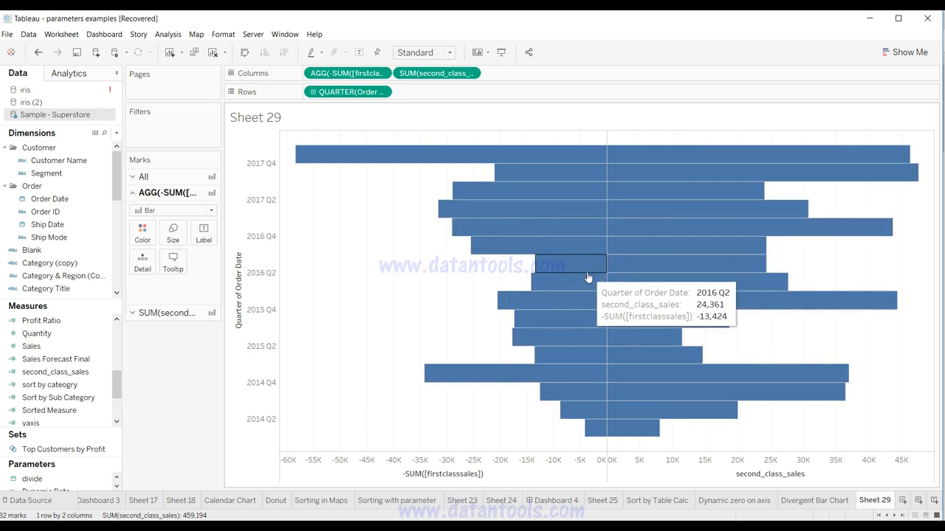
# Step: Color the negated first-class sales bars by Measure Names
pyautogui.moveTo(116, 164); pyautogui.dragTo(116, 254)
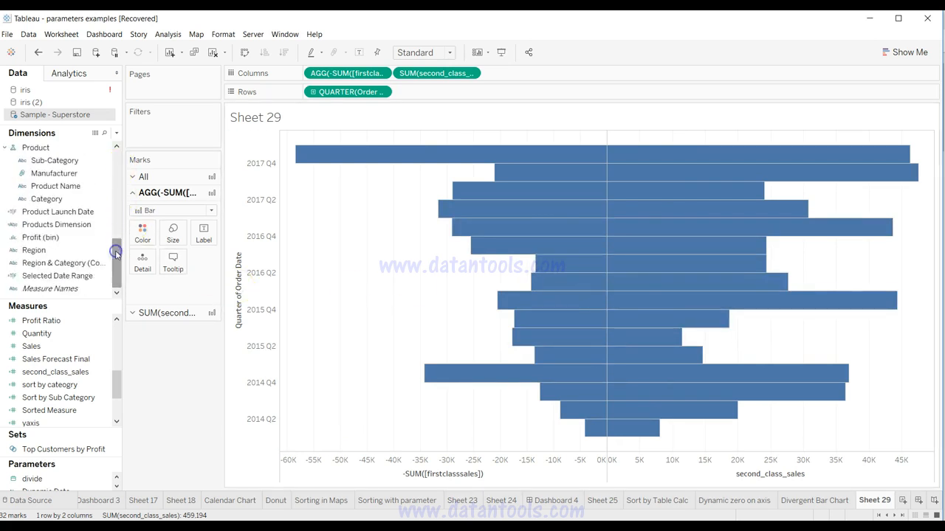
pyautogui.click(82, 294)
pyautogui.moveTo(83, 293); pyautogui.dragTo(140, 240)
pyautogui.click(478, 266)
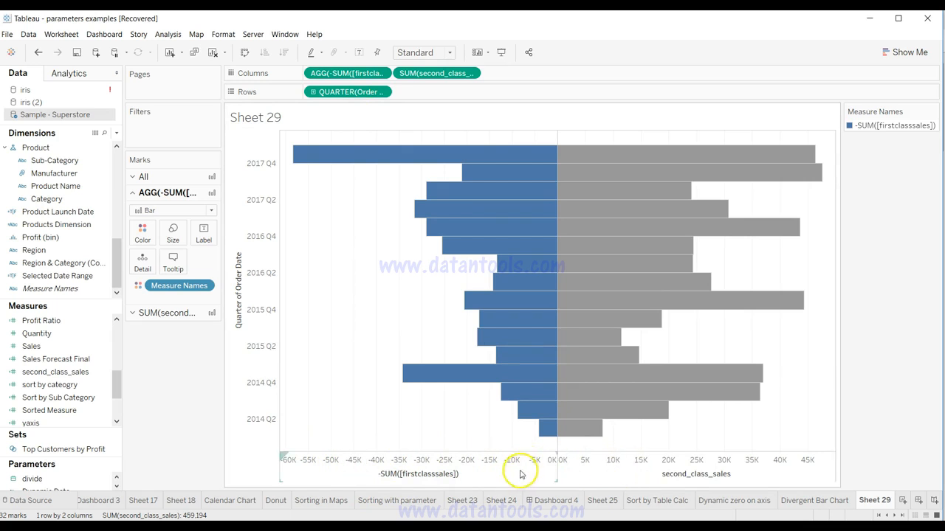
# Step: Give the -SUM([firstclasssales]) axis the custom number format #,K;#,K so negative values lose their minus sign
pyautogui.click(527, 463)
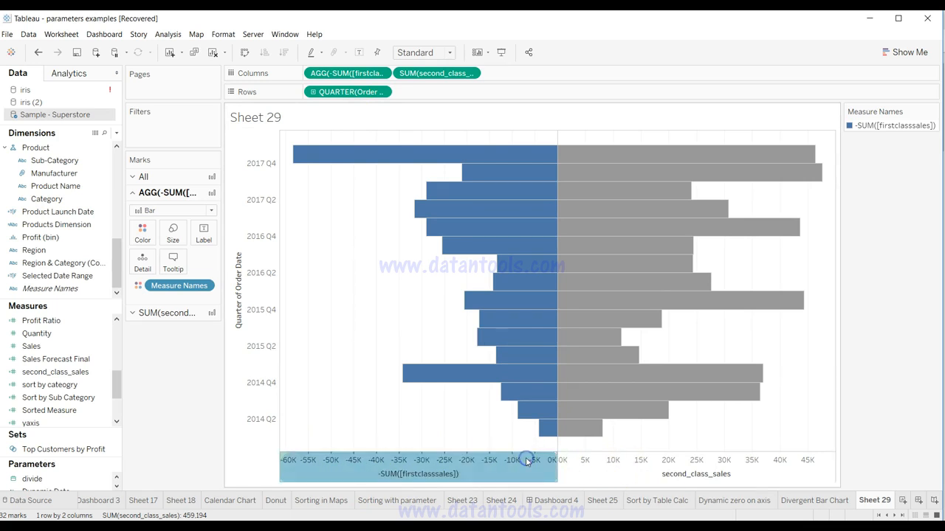
pyautogui.rightClick(527, 462)
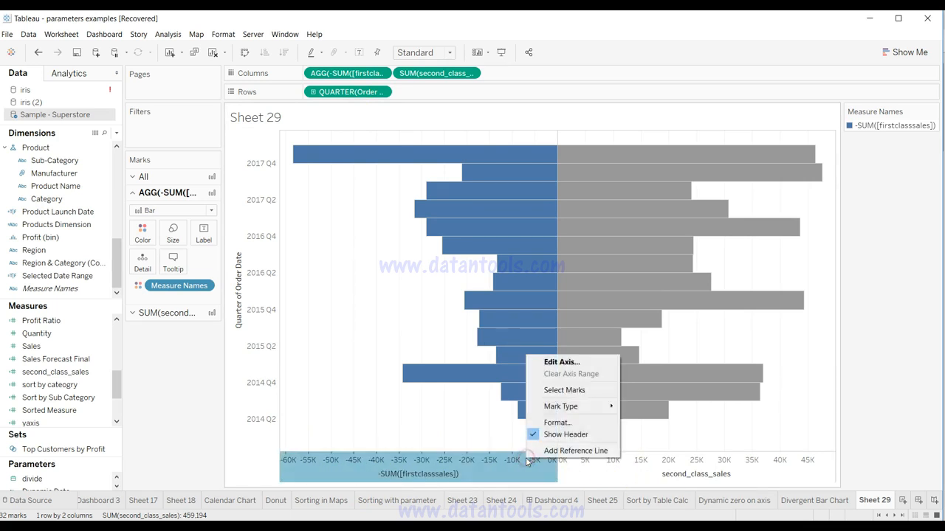
pyautogui.click(544, 421)
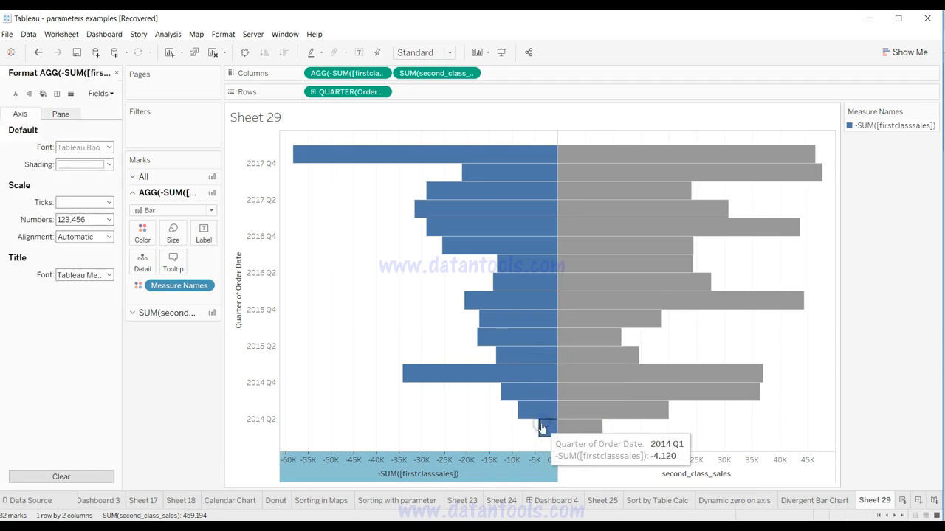
pyautogui.click(87, 220)
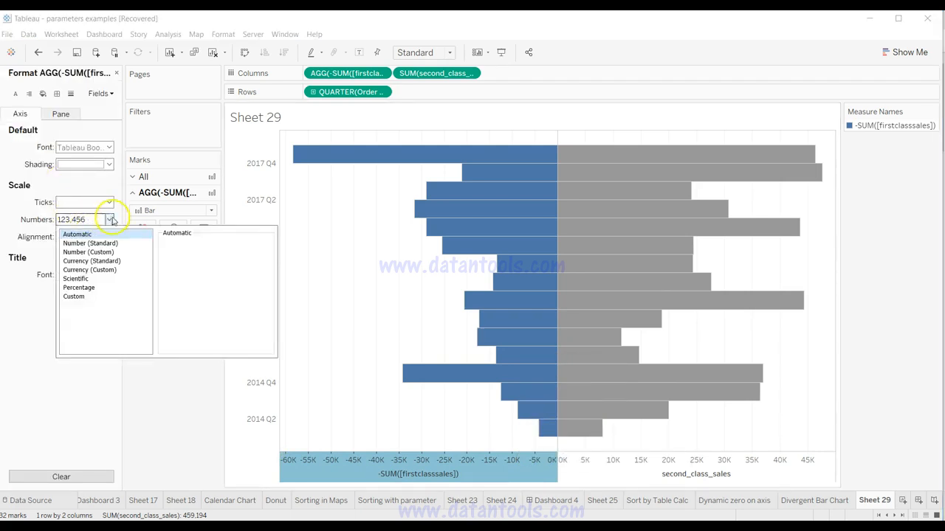
pyautogui.click(87, 297)
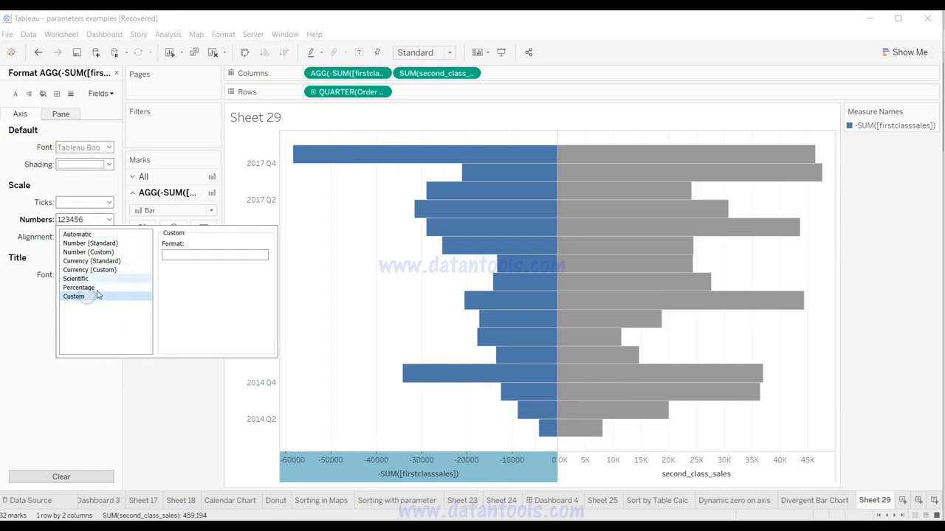
pyautogui.click(178, 253)
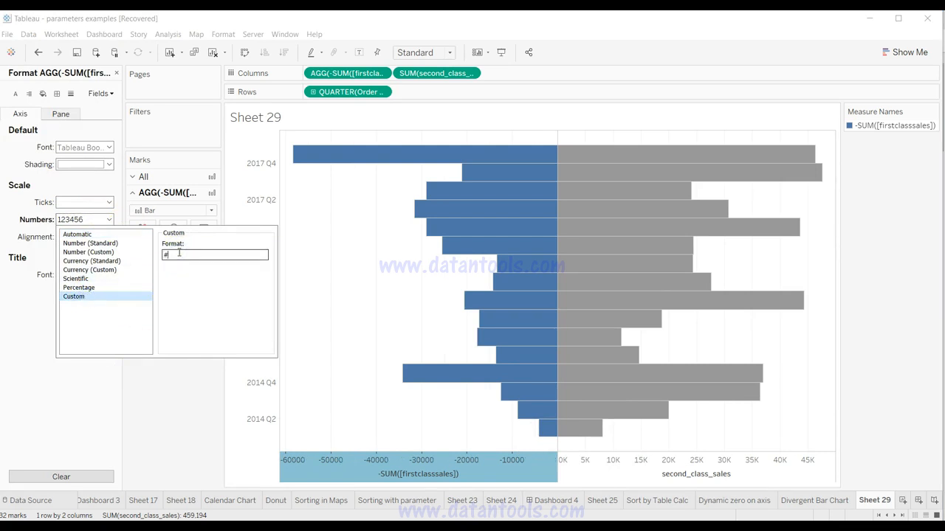
pyautogui.write('#,K')
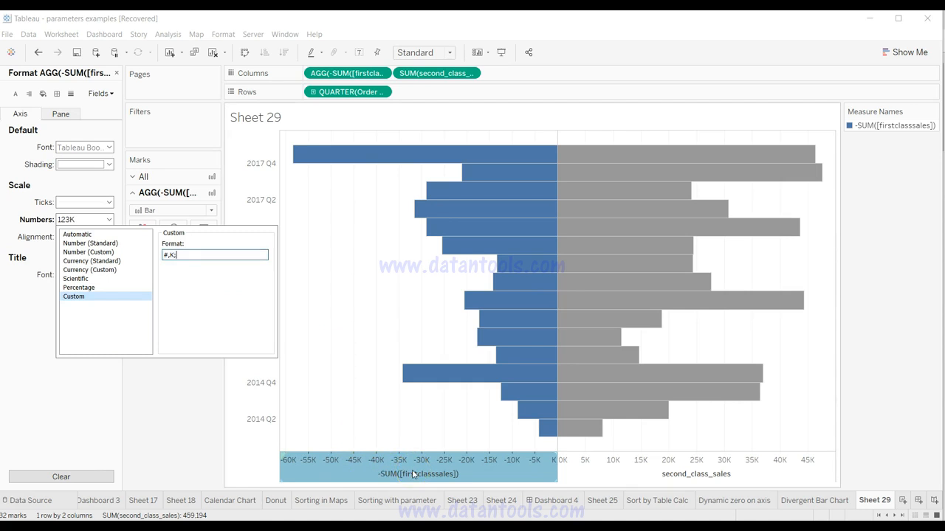
pyautogui.write('#,')
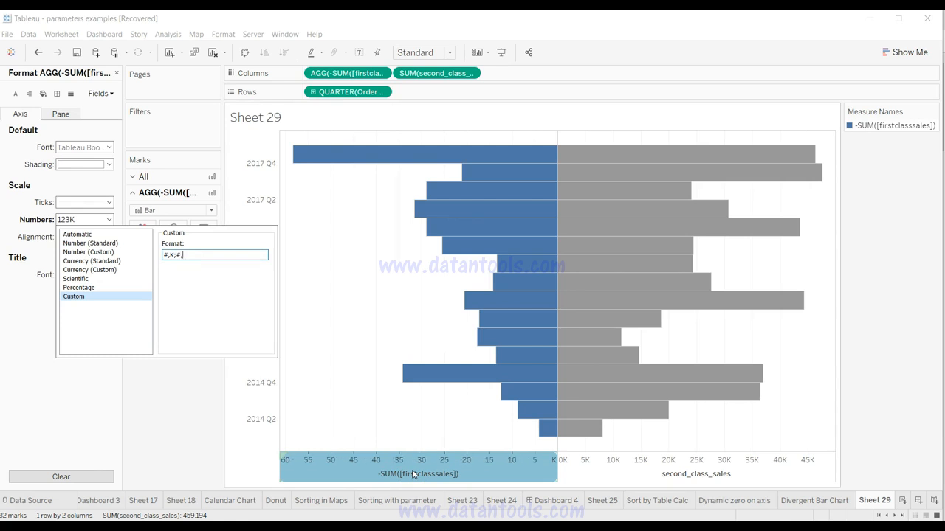
pyautogui.write('K')
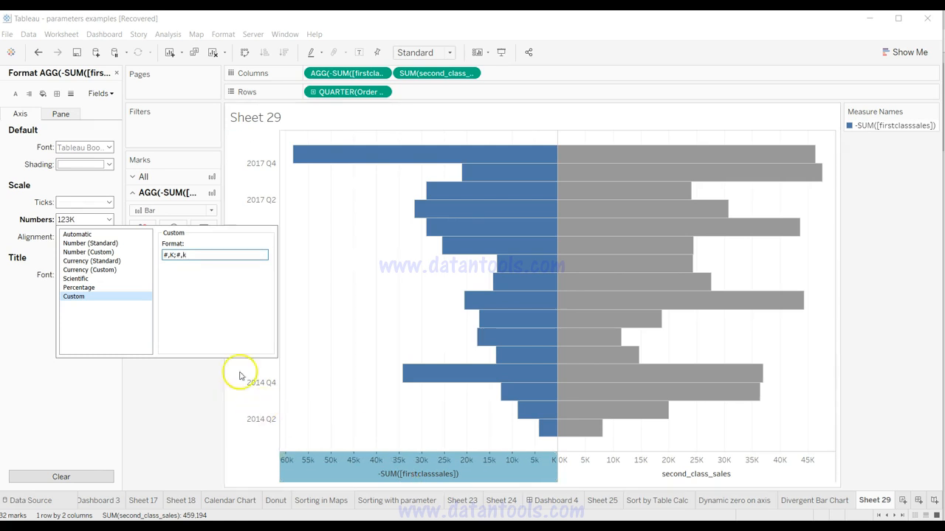
pyautogui.press('BackSpace')
pyautogui.write('K')
pyautogui.moveTo(177, 254); pyautogui.dragTo(163, 254)
pyautogui.click(162, 255)
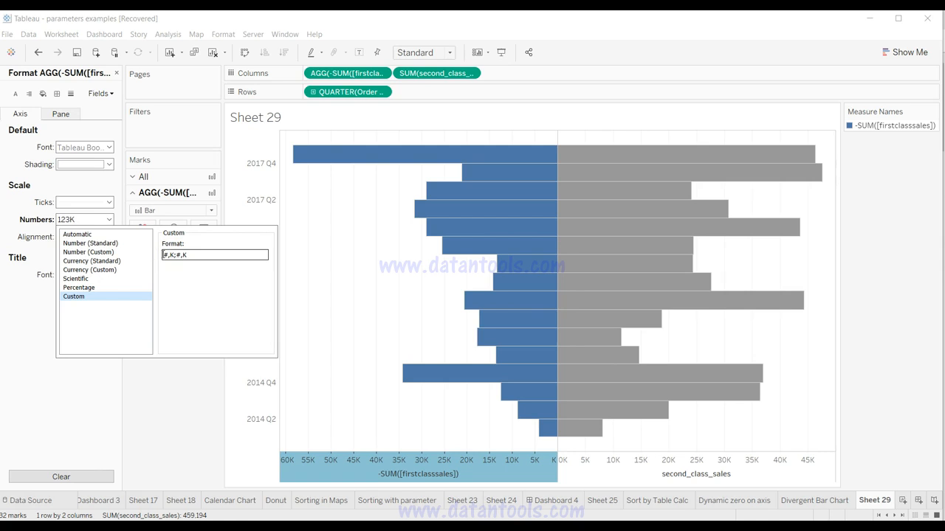
pyautogui.moveTo(175, 255); pyautogui.dragTo(191, 256)
pyautogui.click(192, 257)
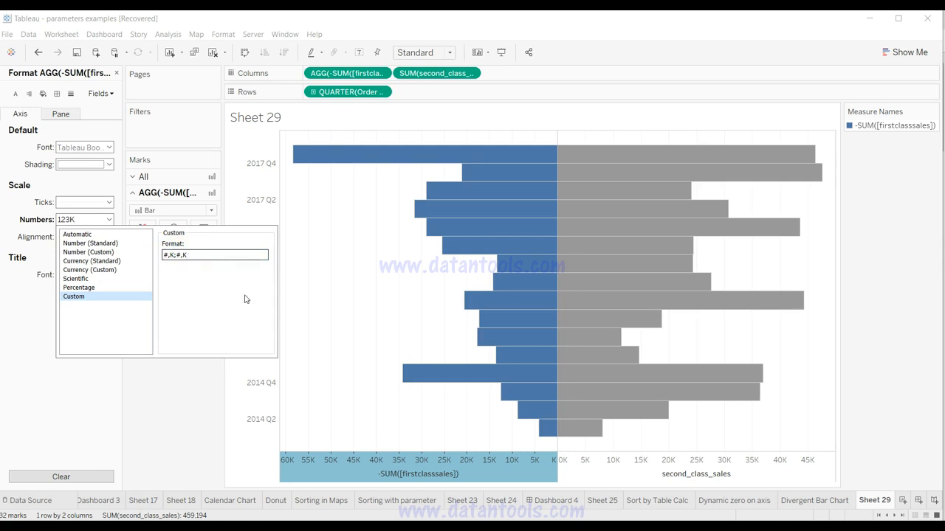
pyautogui.click(402, 473)
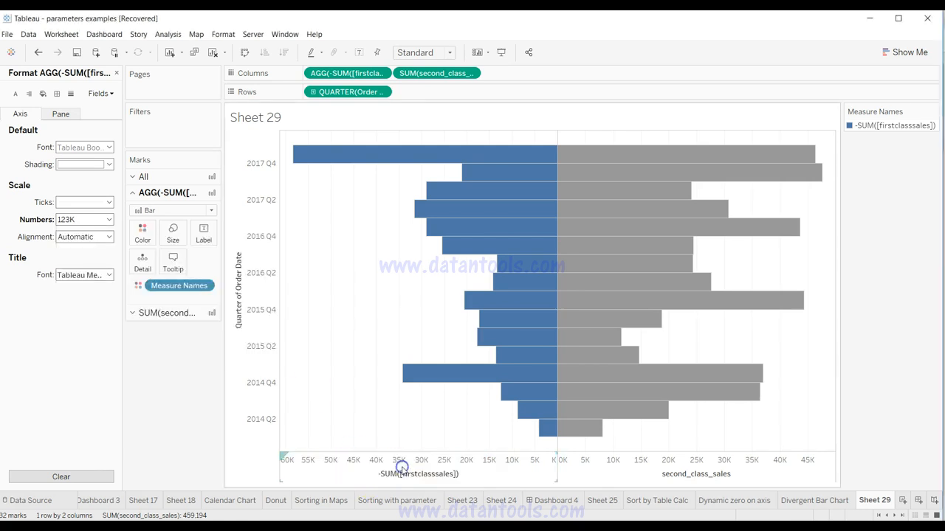
# Step: Inspect the second-class sales axis and the 2015 Q4 first-class bar's tooltip in the divergent chart
pyautogui.click(565, 461)
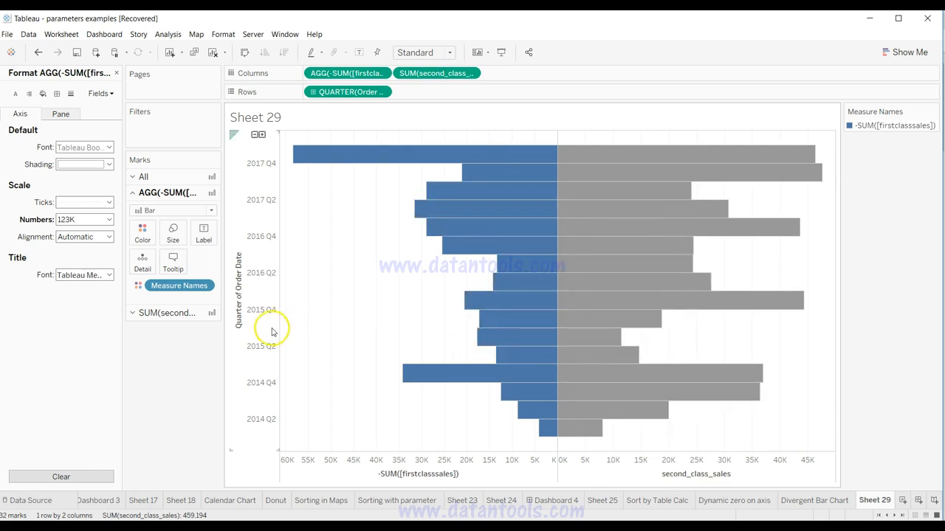
pyautogui.moveTo(519, 307)
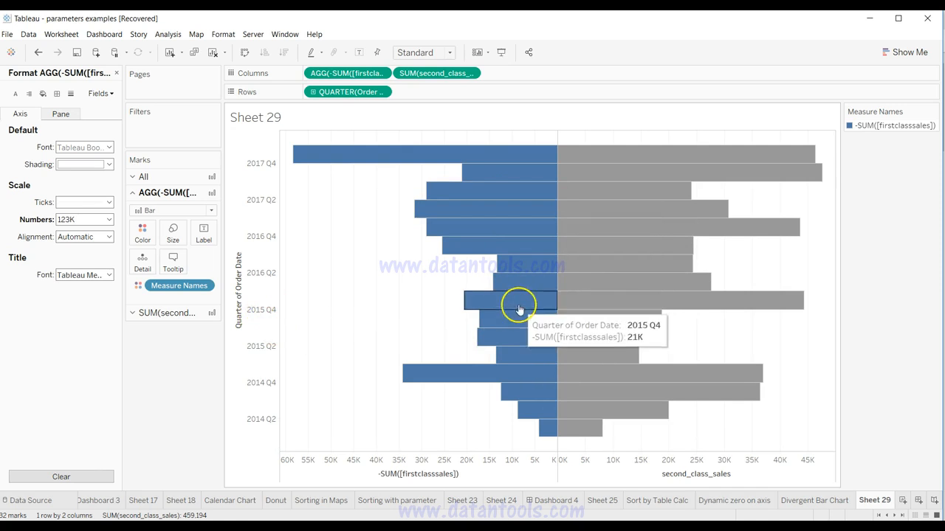
pyautogui.moveTo(562, 305)
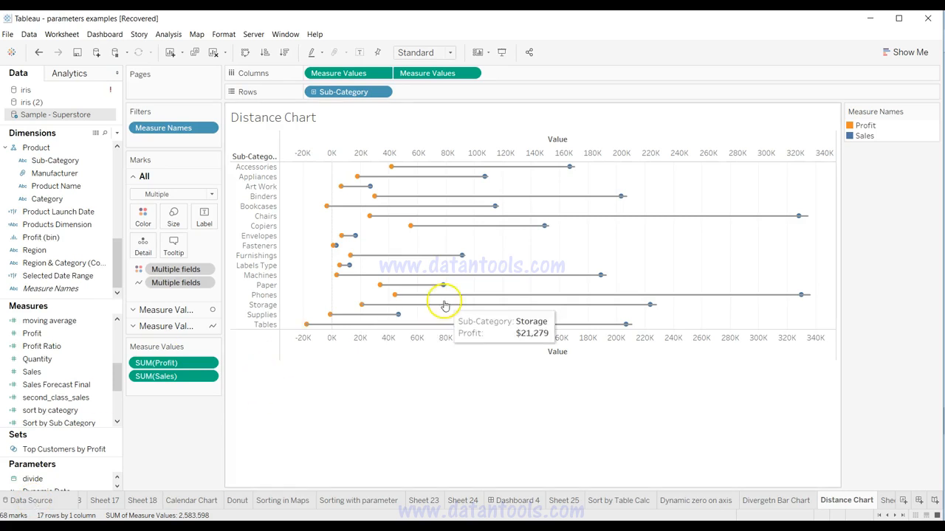
# Step: Examine the profit and sales points of several sub-categories in the finished Distance Chart
pyautogui.moveTo(461, 258)
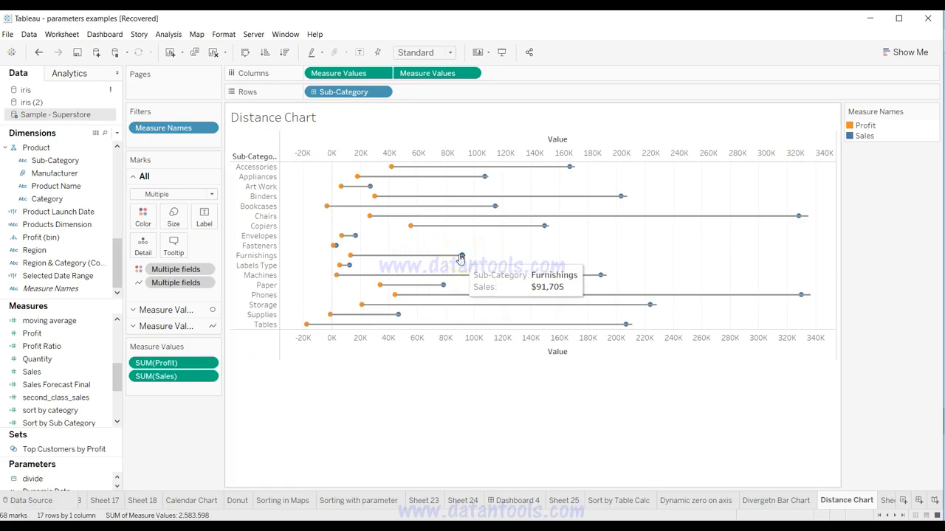
pyautogui.moveTo(352, 238)
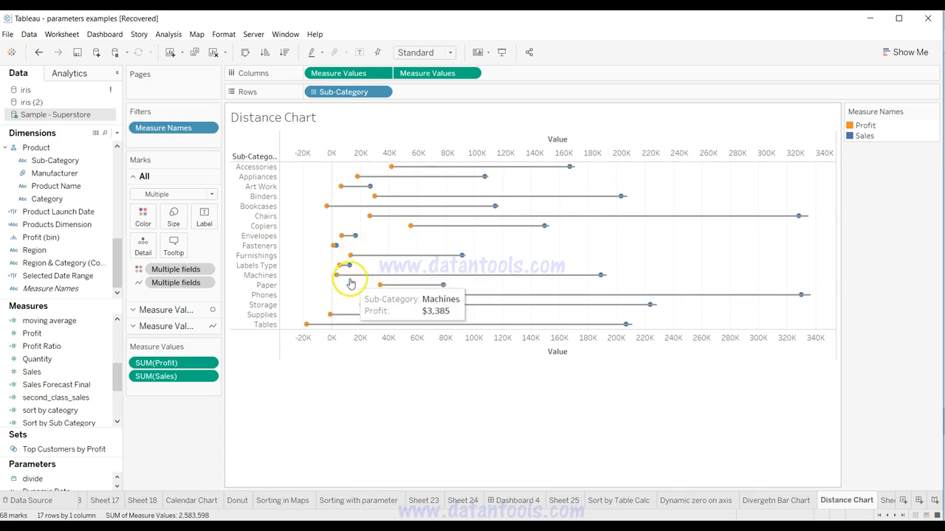
pyautogui.moveTo(342, 271)
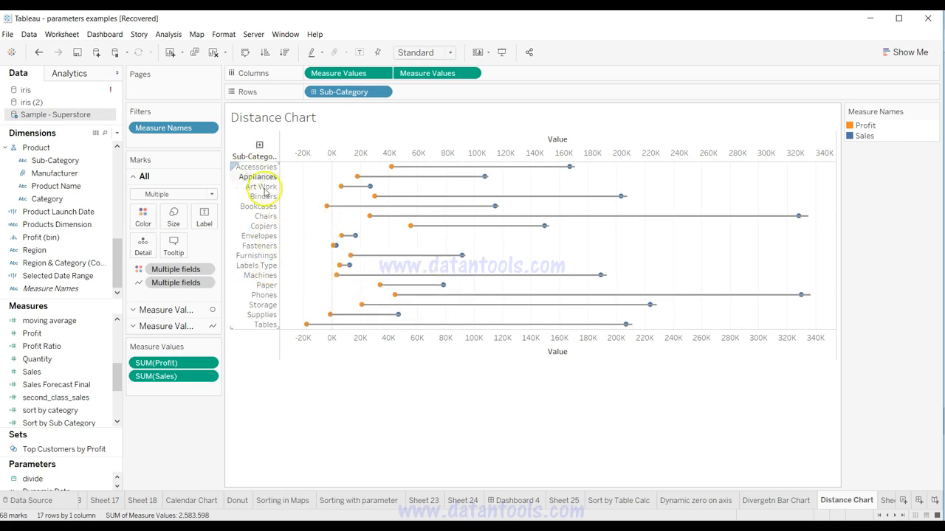
pyautogui.moveTo(338, 195)
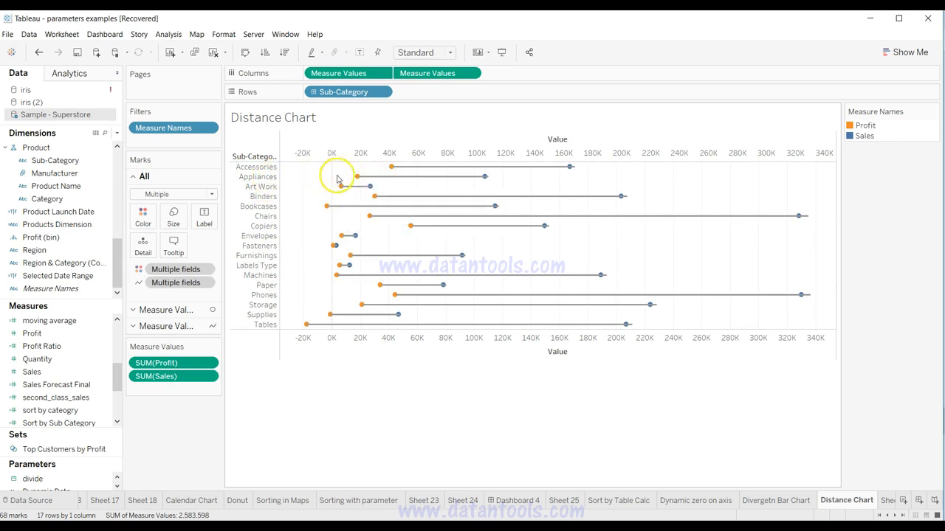
pyautogui.moveTo(465, 182)
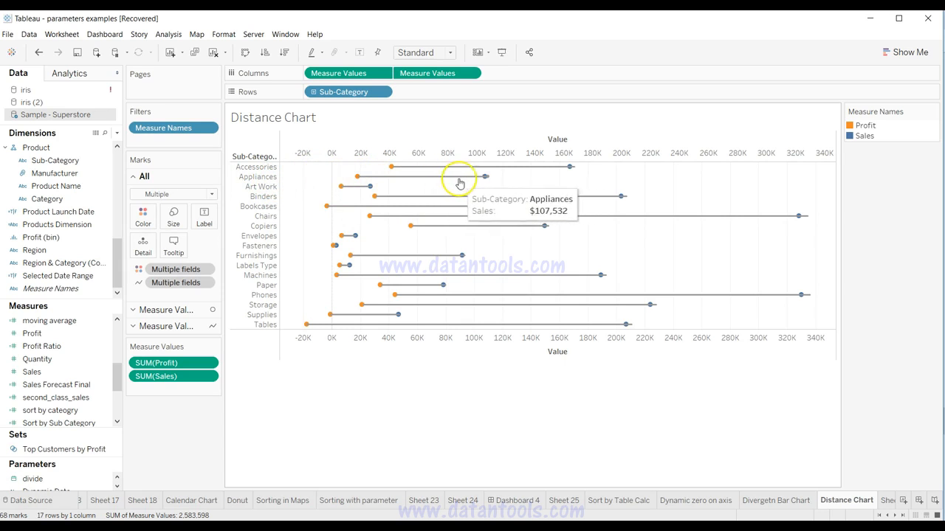
pyautogui.moveTo(515, 303)
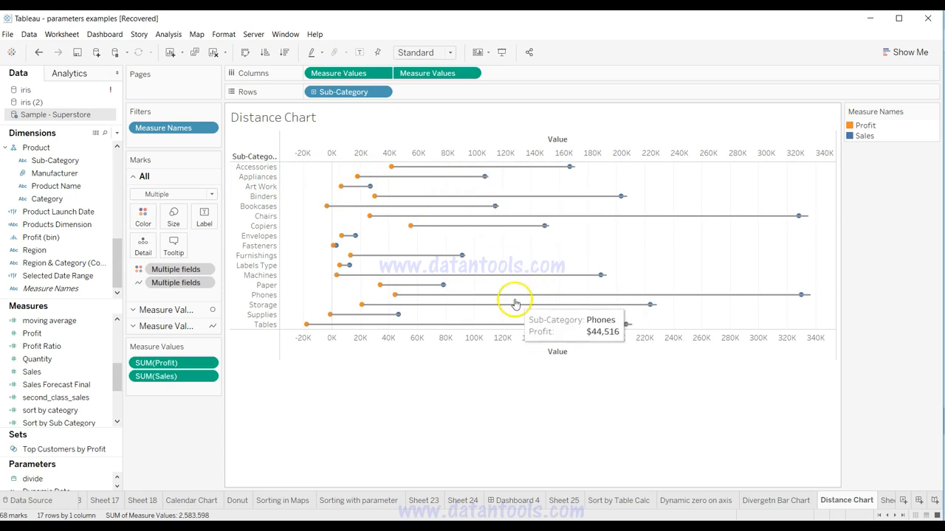
pyautogui.moveTo(517, 221)
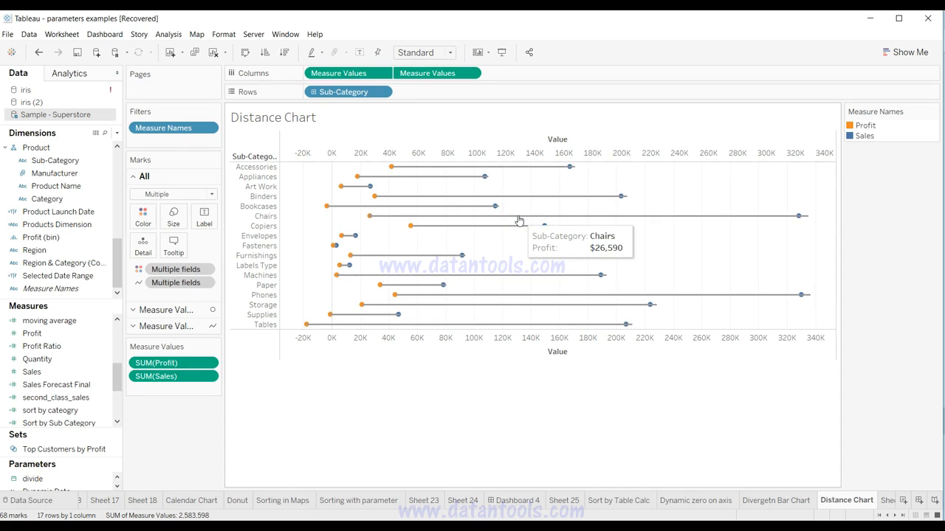
# Step: Open Sheet 30 and place Sub-Category on Rows
pyautogui.click(902, 501)
pyautogui.click(260, 363)
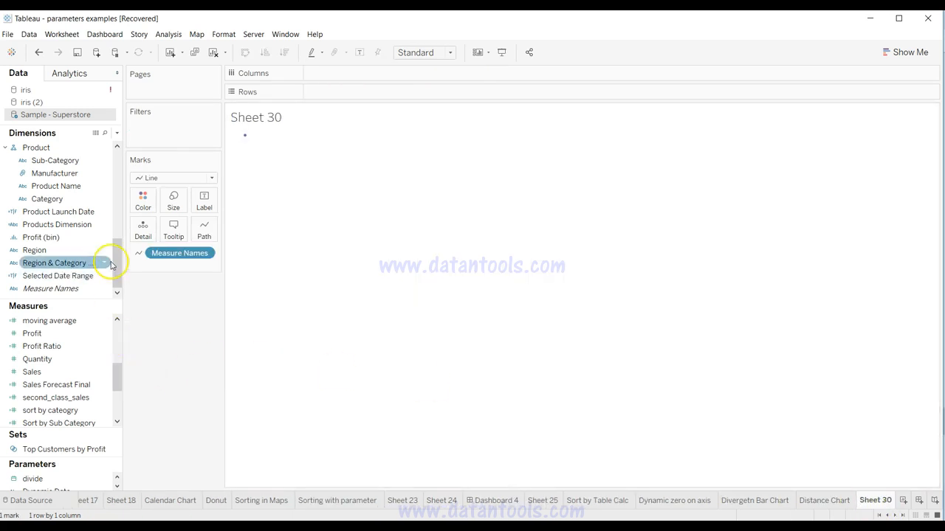
pyautogui.click(68, 163)
pyautogui.moveTo(67, 161); pyautogui.dragTo(346, 79)
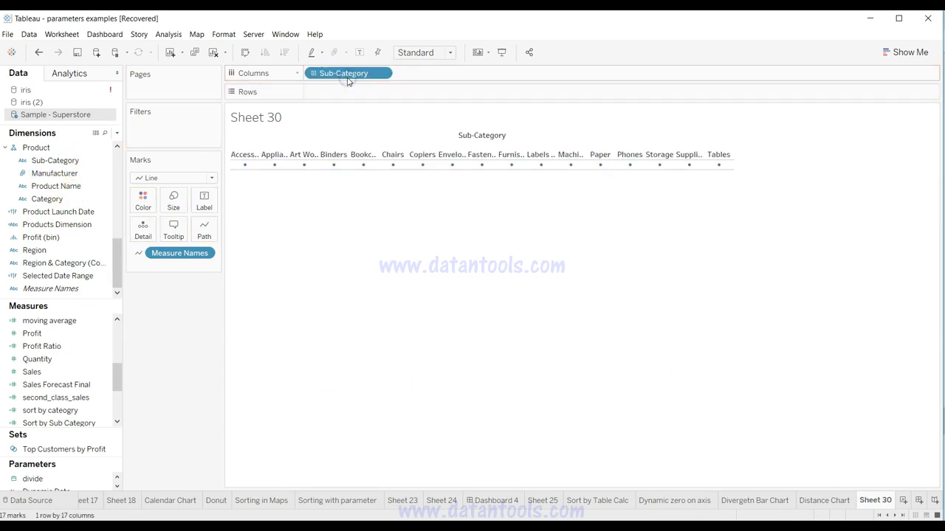
pyautogui.moveTo(346, 72); pyautogui.dragTo(344, 92)
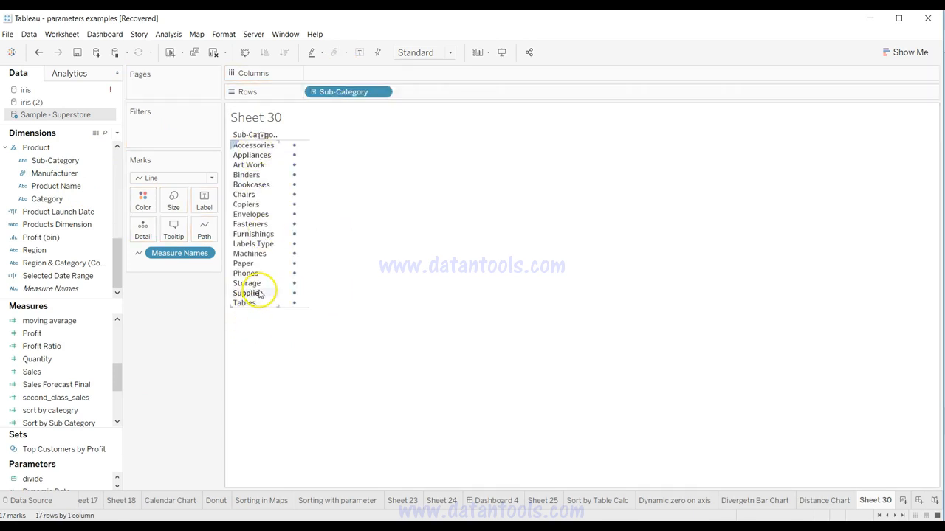
# Step: Set the mark type to Automatic and plot Sales and Profit on one shared horizontal axis
pyautogui.click(194, 179)
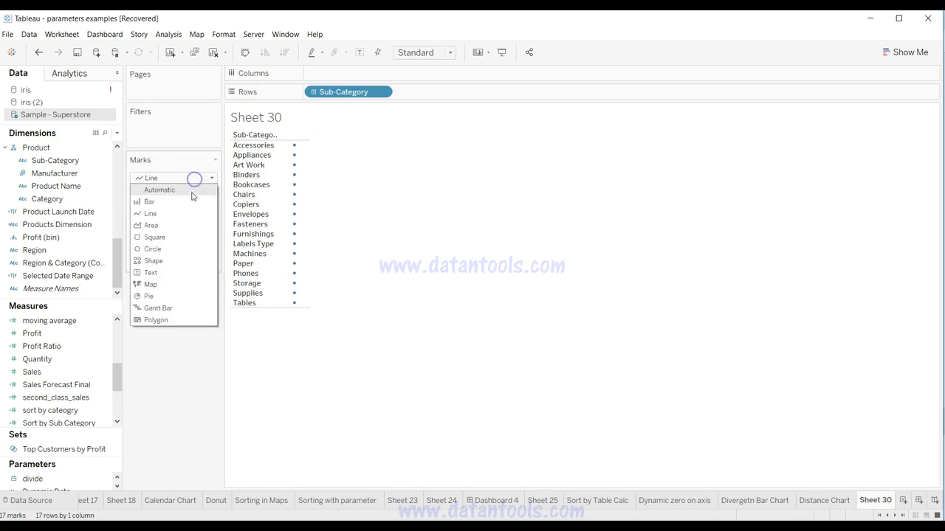
pyautogui.click(192, 193)
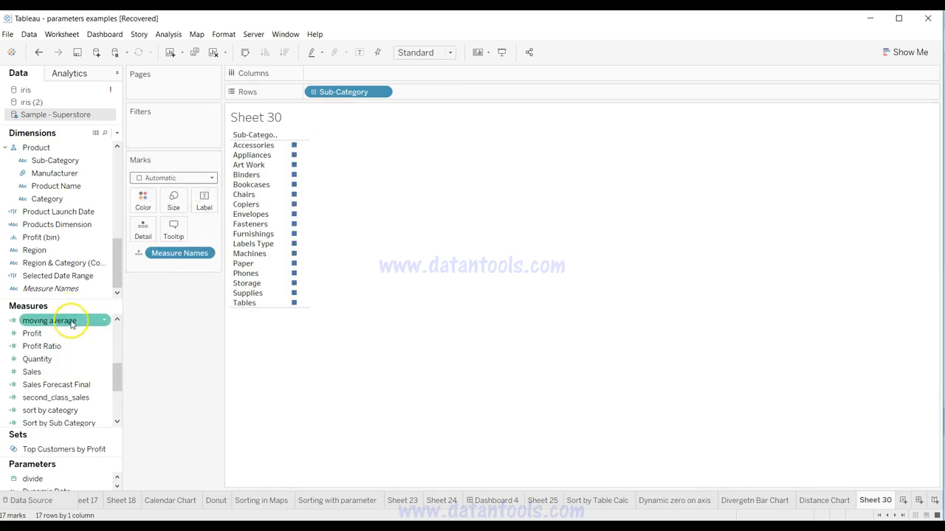
pyautogui.moveTo(70, 371); pyautogui.dragTo(377, 76)
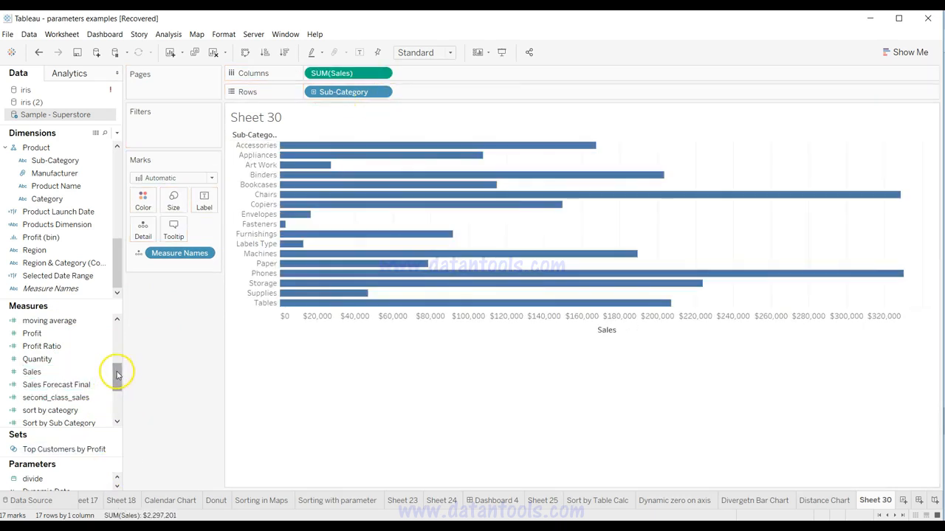
pyautogui.moveTo(87, 333); pyautogui.dragTo(350, 320)
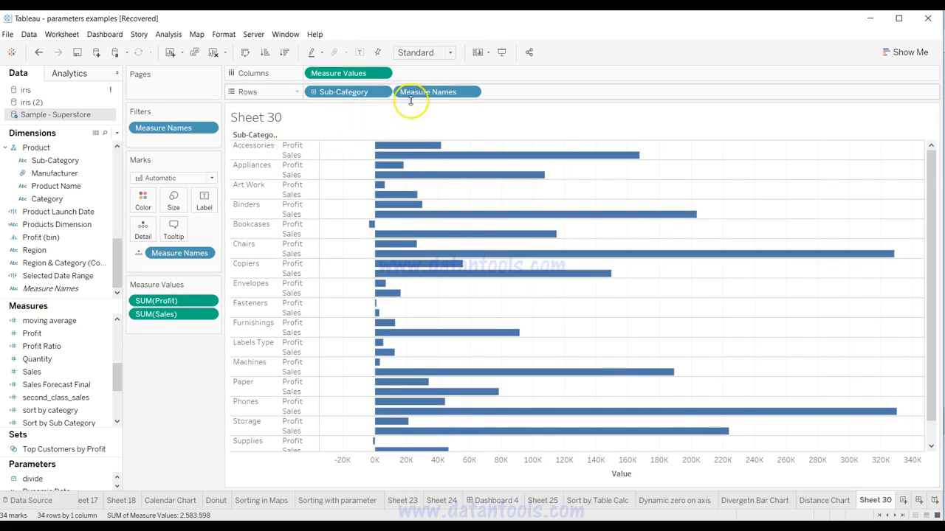
# Step: Move Measure Names from Rows to Color so Profit and Sales share one bar per sub-category
pyautogui.moveTo(421, 94); pyautogui.dragTo(145, 203)
pyautogui.moveTo(400, 209)
pyautogui.moveTo(401, 238)
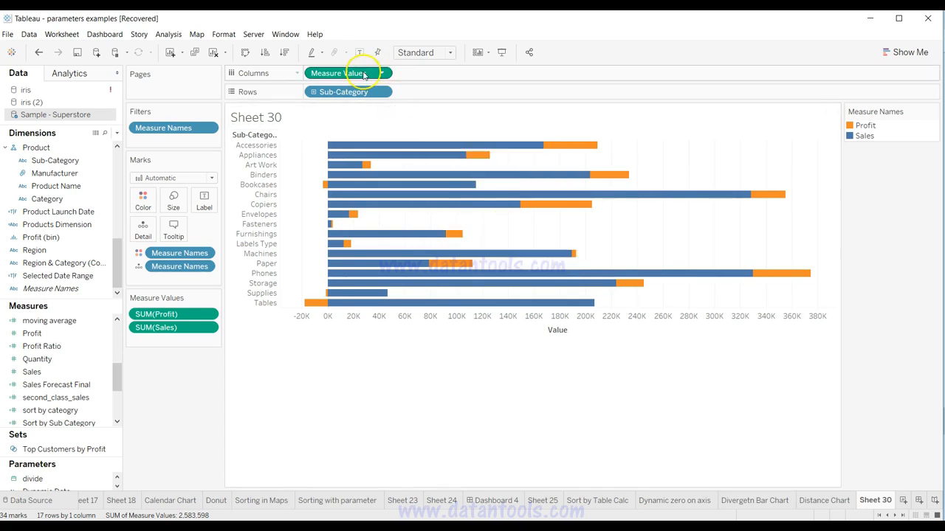
# Step: Duplicate Measure Values on Columns and combine the two copies as a dual axis
pyautogui.moveTo(360, 74); pyautogui.dragTo(447, 71)
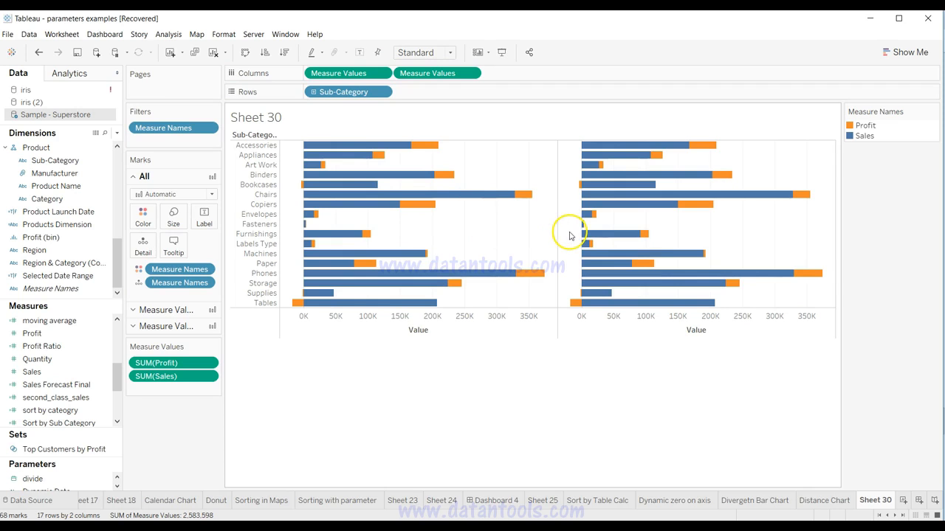
pyautogui.click(178, 311)
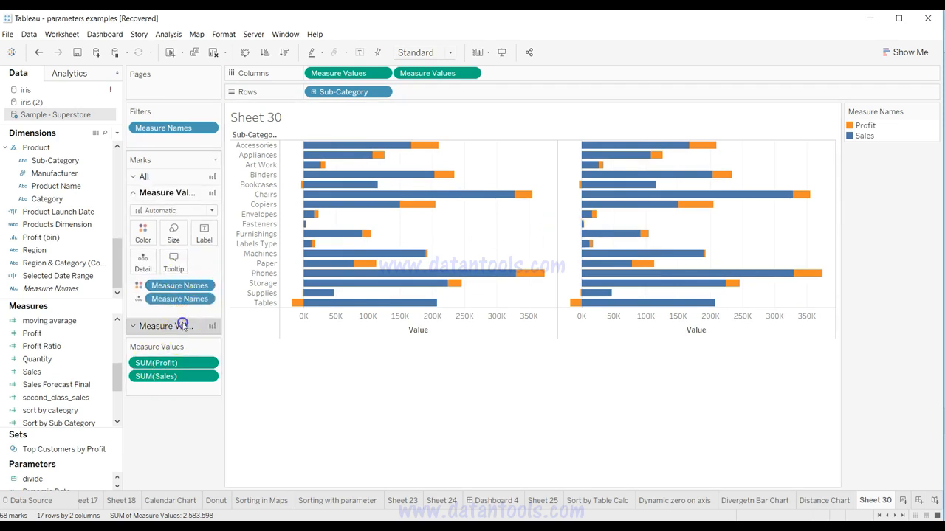
pyautogui.click(181, 326)
pyautogui.click(185, 228)
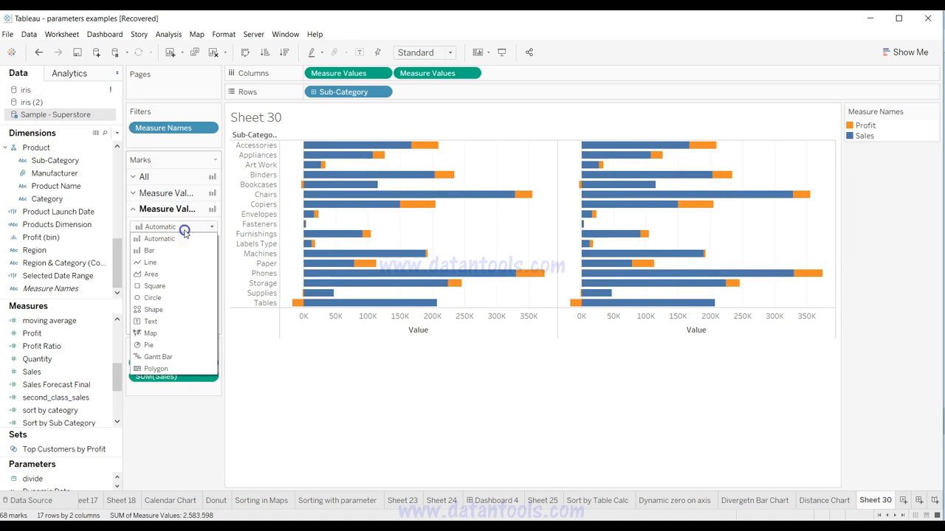
pyautogui.click(185, 228)
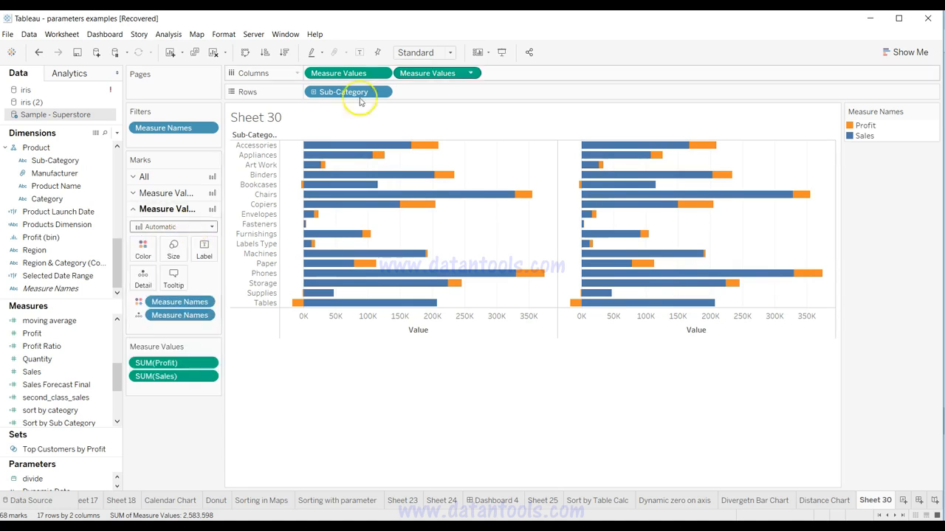
pyautogui.click(469, 74)
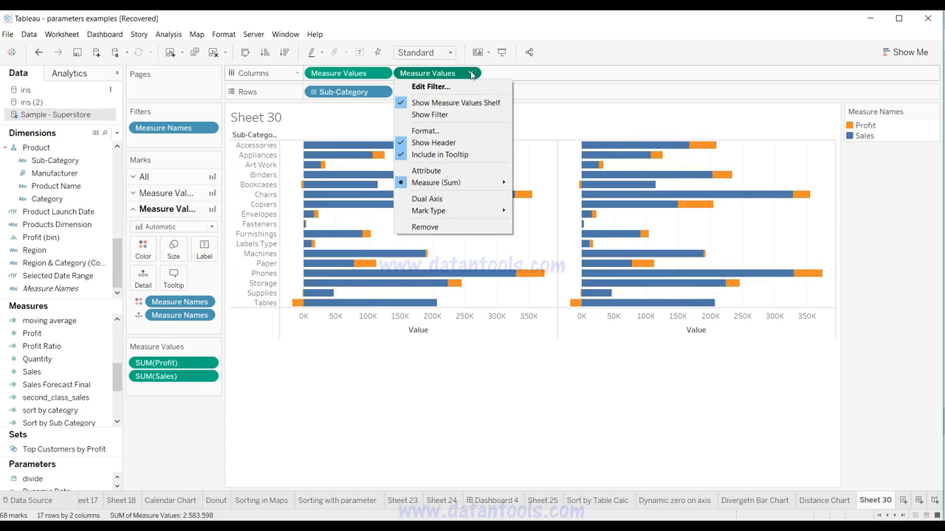
pyautogui.click(469, 75)
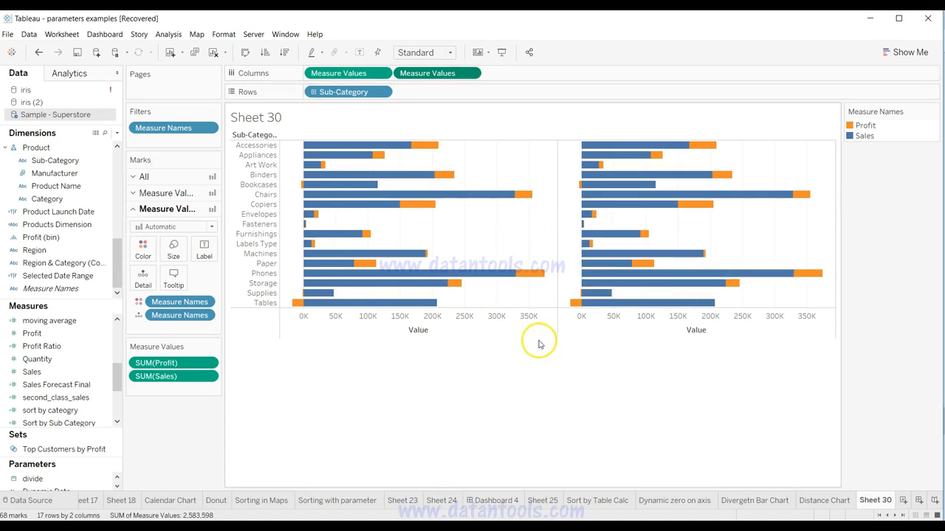
pyautogui.click(470, 74)
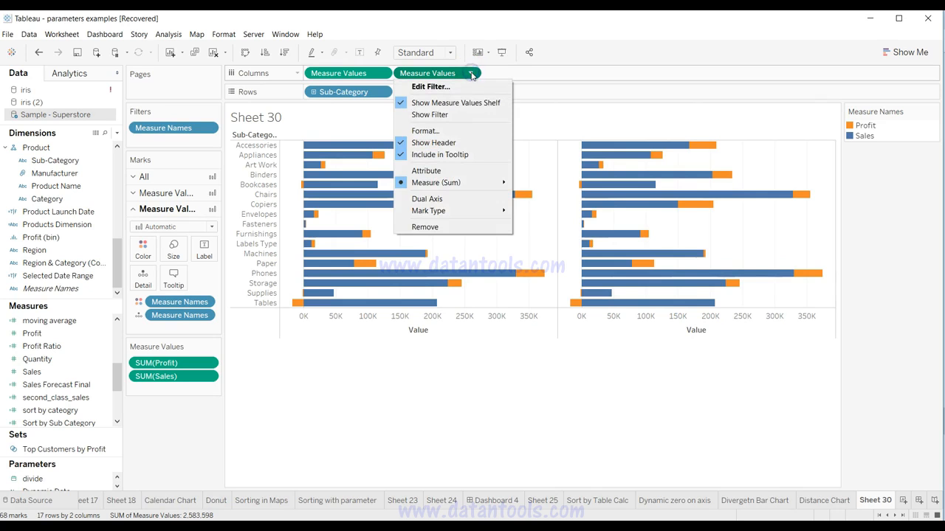
pyautogui.click(468, 198)
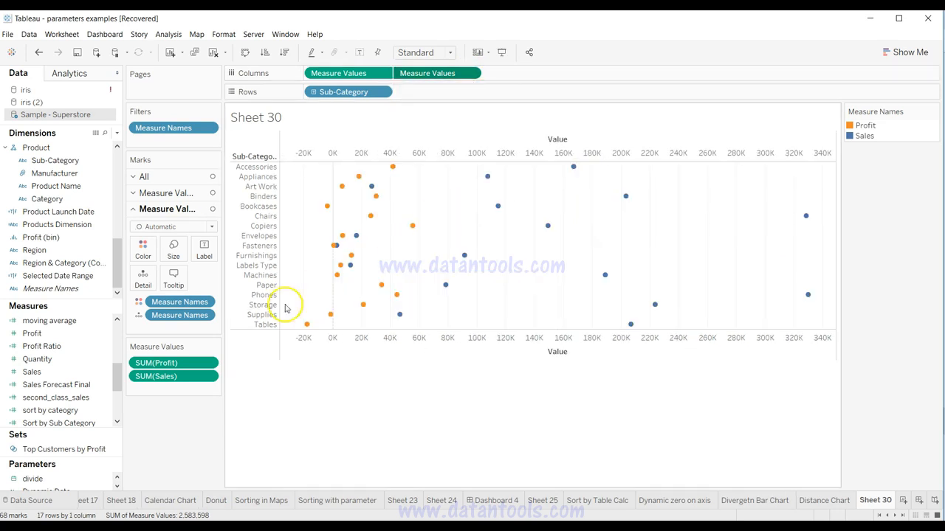
# Step: Change the second Measure Values marks to Line and use Measure Names as their path
pyautogui.click(212, 227)
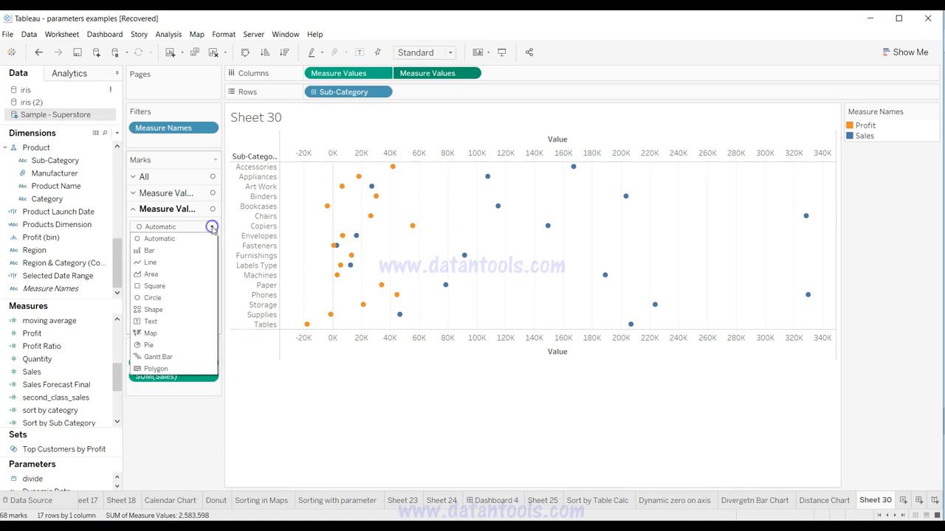
pyautogui.click(196, 262)
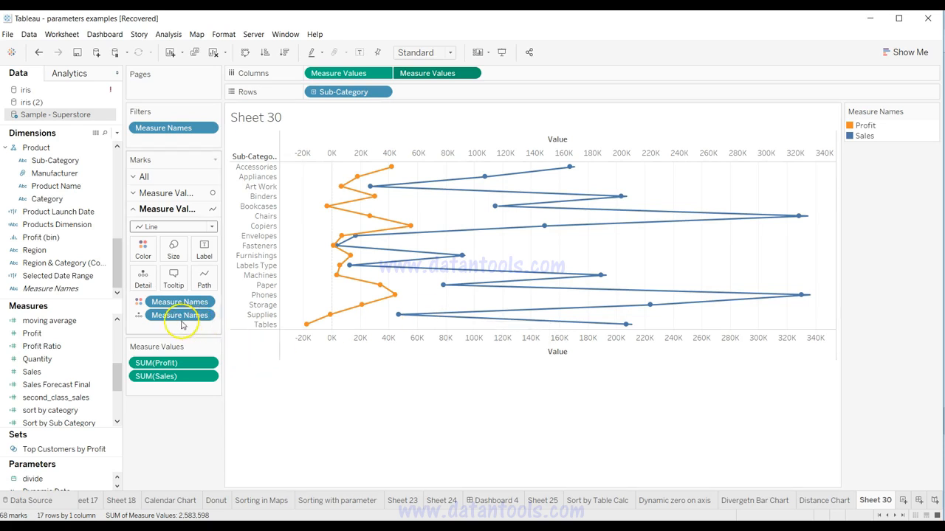
pyautogui.moveTo(177, 319); pyautogui.dragTo(206, 285)
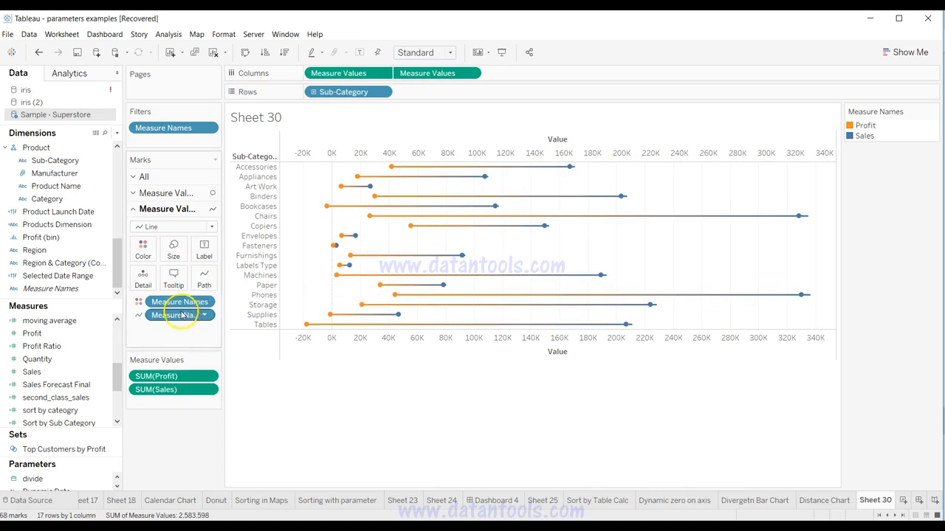
# Step: Remove the Measure Names coloring from the second Measure Values line marks
pyautogui.moveTo(533, 214)
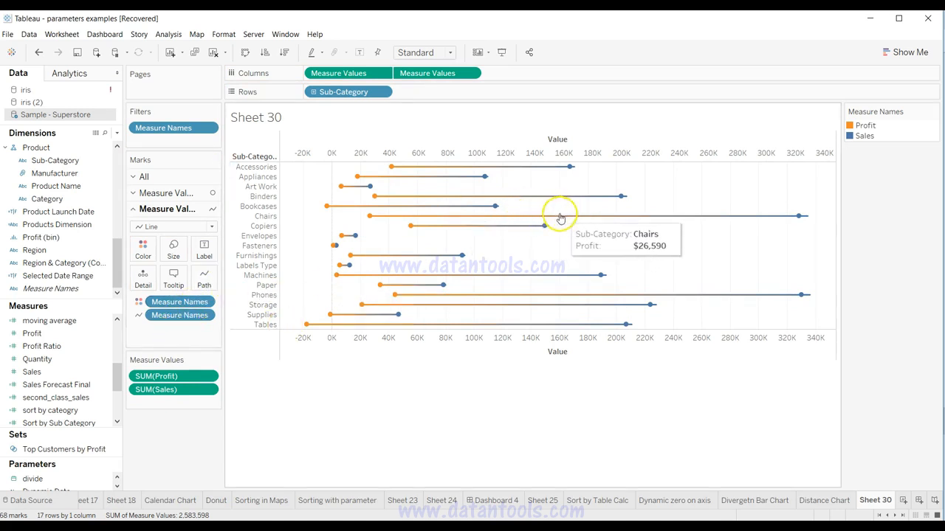
pyautogui.moveTo(198, 309); pyautogui.dragTo(186, 442)
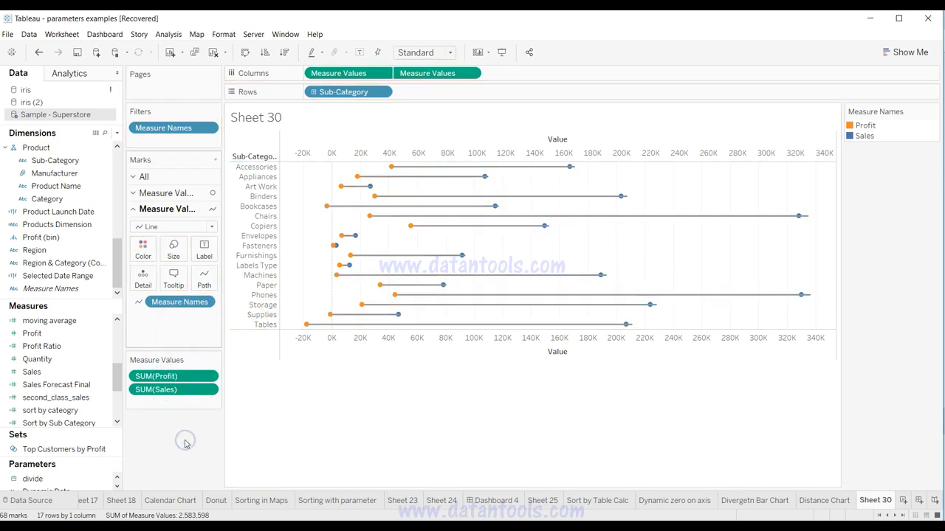
pyautogui.moveTo(447, 193)
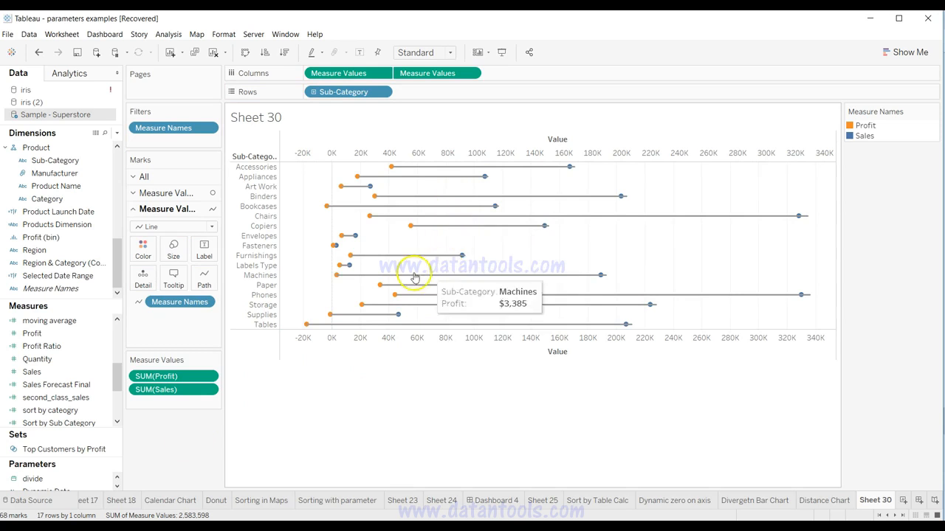
# Step: Compare Sheet 30 with the finished Distance Chart sheet
pyautogui.click(823, 502)
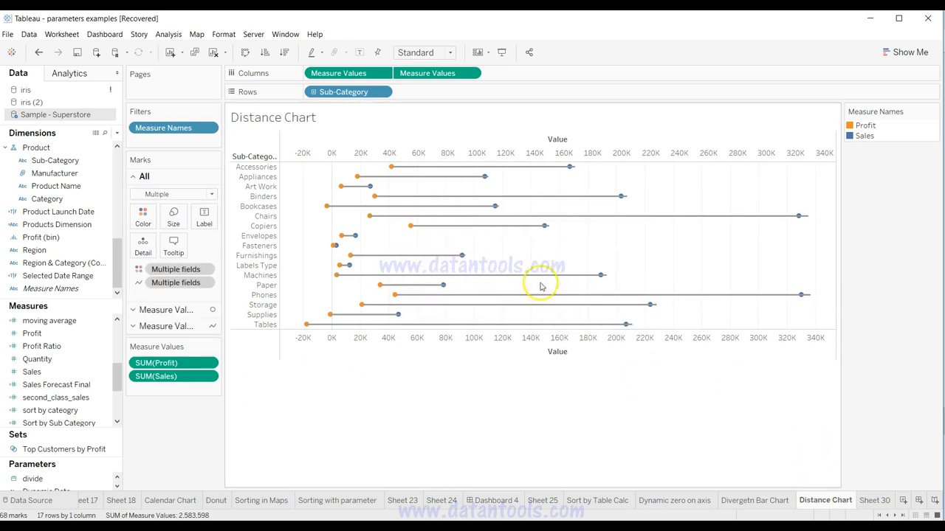
pyautogui.click(874, 501)
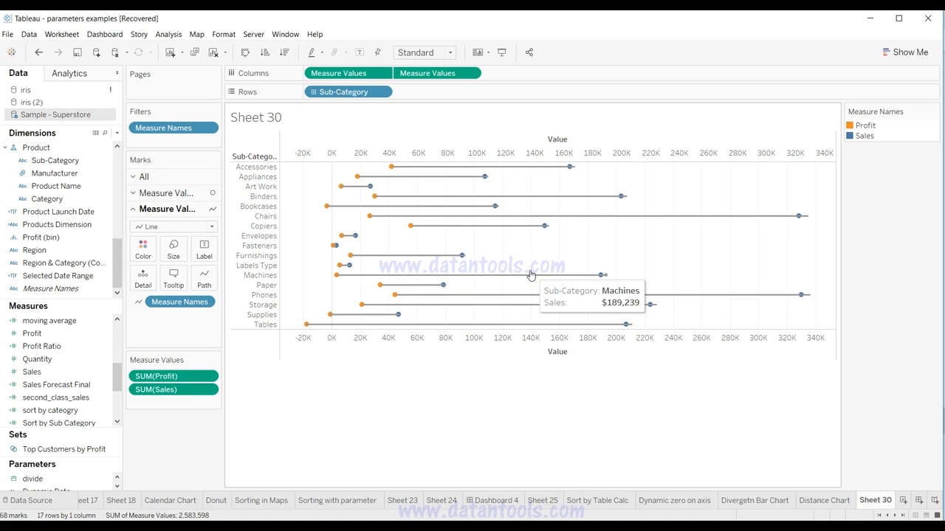
pyautogui.click(352, 316)
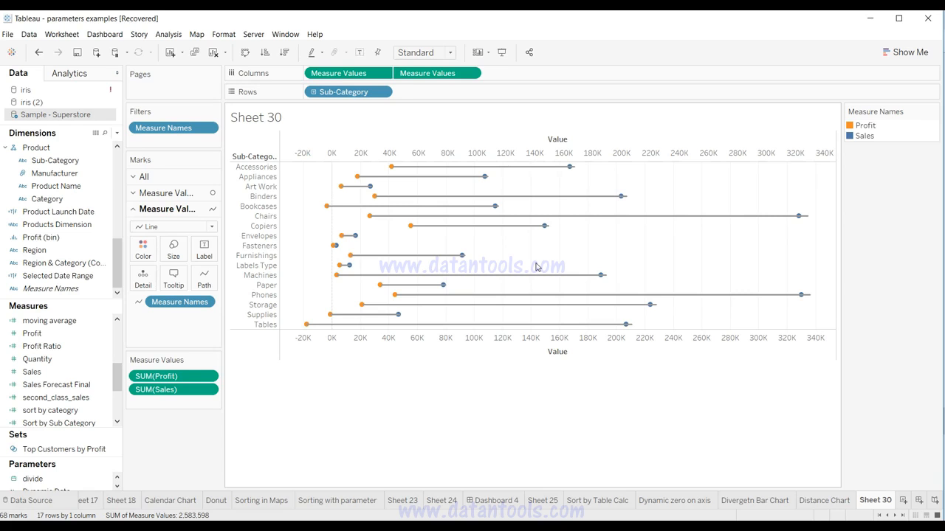
pyautogui.moveTo(476, 280)
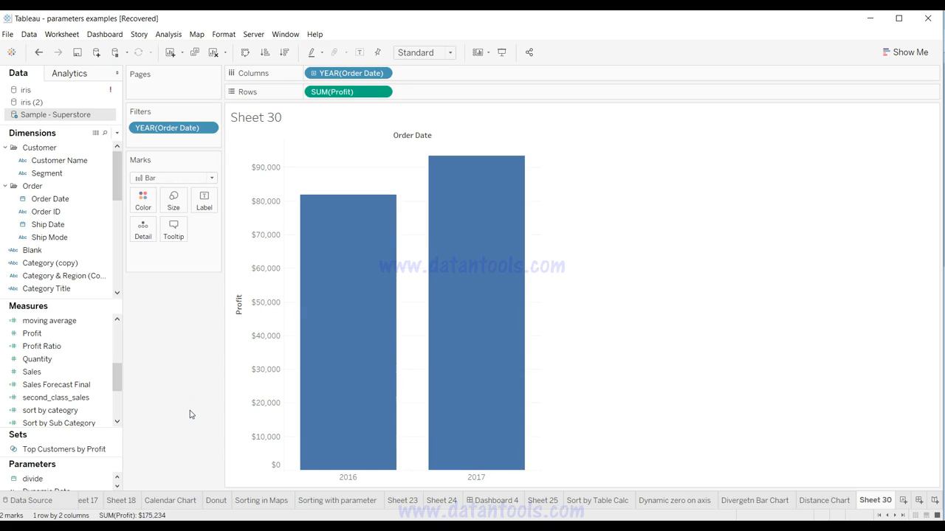
# Step: Add Sub-Category as a detail to split the 2016 and 2017 profit bars
pyautogui.moveTo(338, 348)
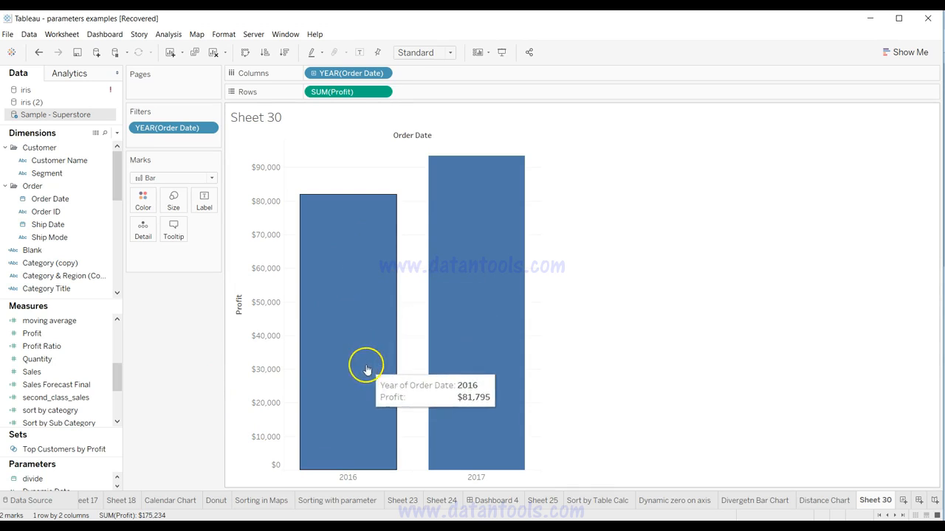
pyautogui.moveTo(478, 325)
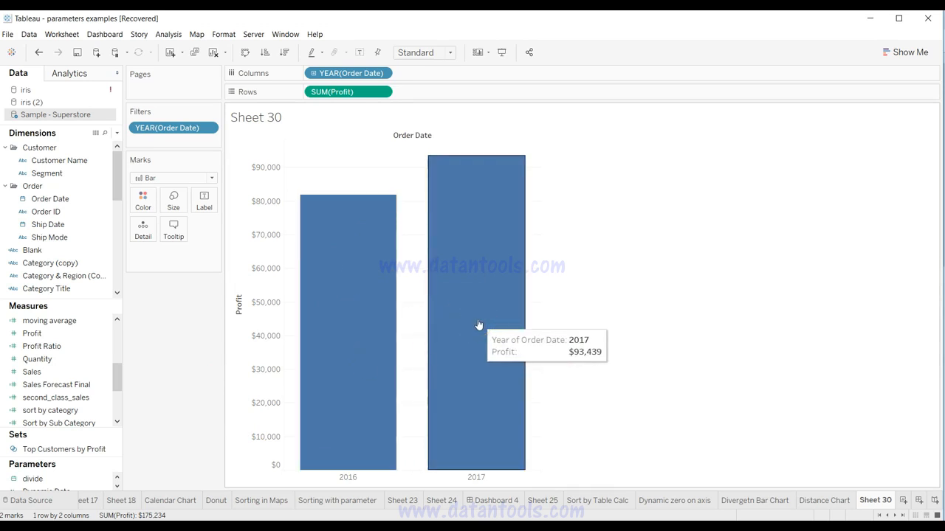
pyautogui.moveTo(338, 259)
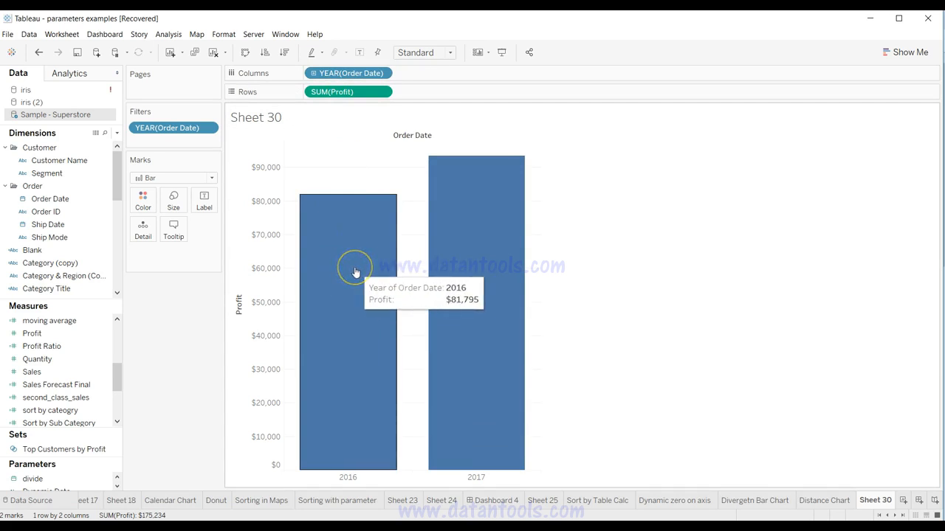
pyautogui.moveTo(477, 238)
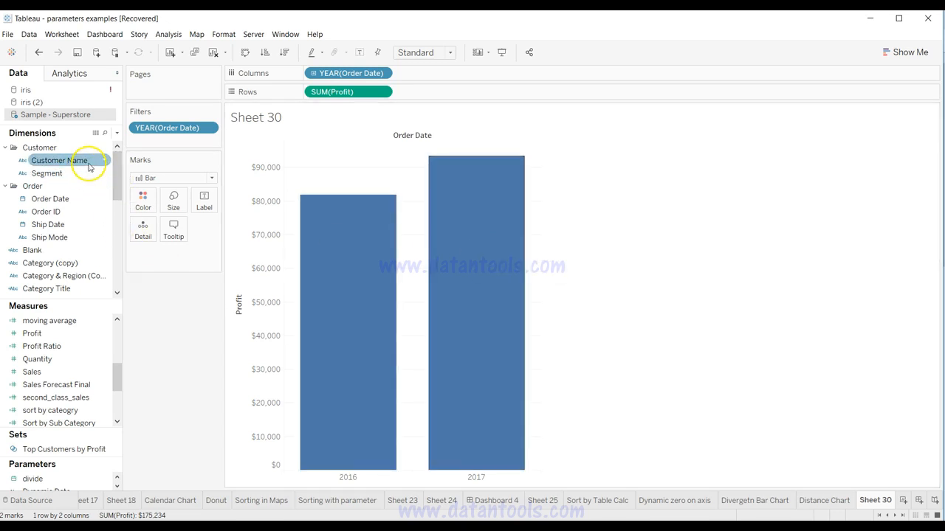
pyautogui.moveTo(116, 162); pyautogui.dragTo(118, 234)
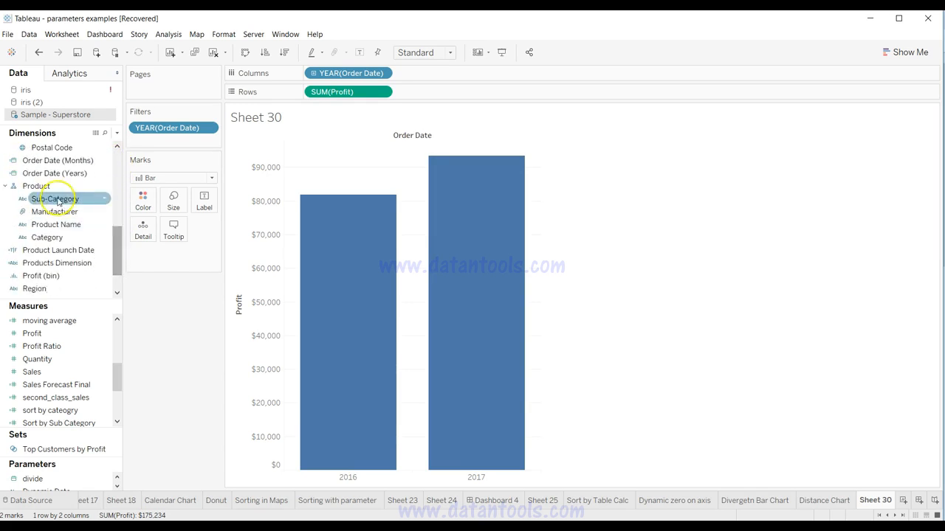
pyautogui.click(81, 237)
pyautogui.click(83, 224)
pyautogui.click(85, 189)
pyautogui.click(87, 202)
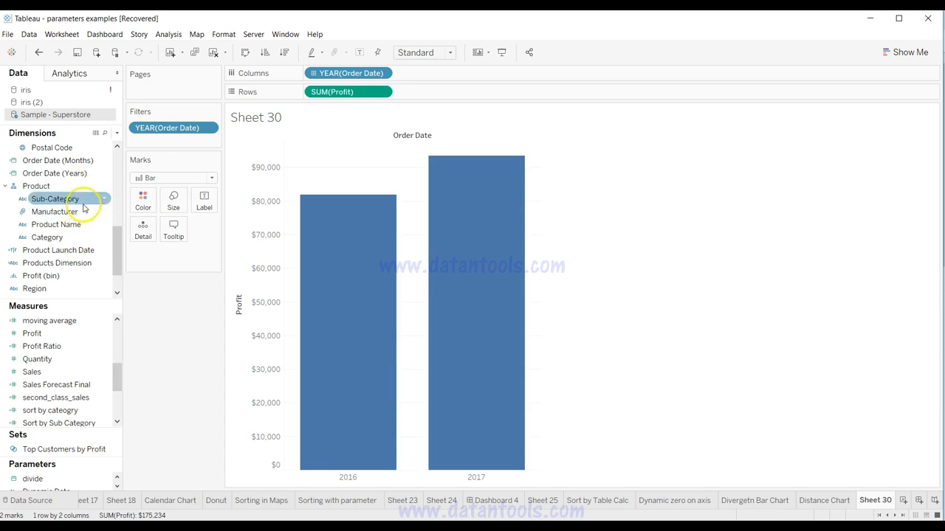
pyautogui.click(81, 201)
pyautogui.moveTo(82, 200); pyautogui.dragTo(143, 234)
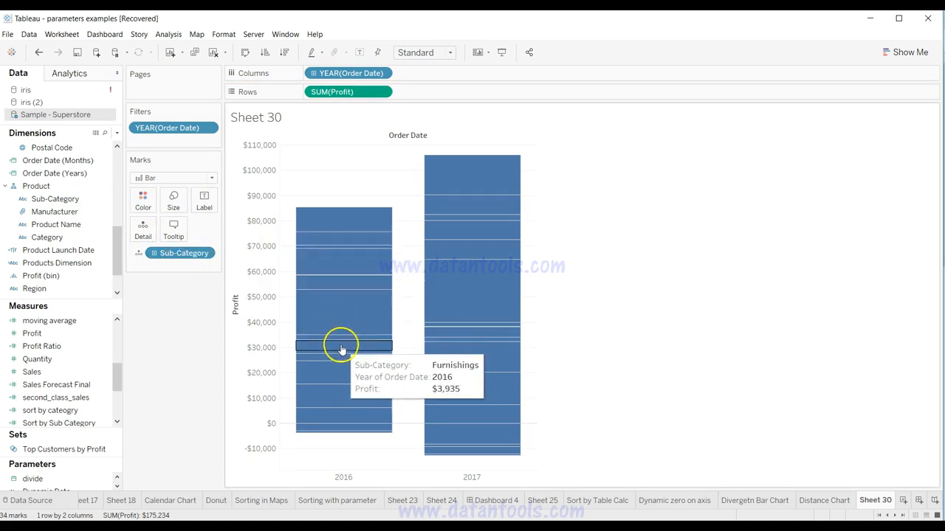
# Step: Change the mark type of the yearly profit chart from Bar to Line
pyautogui.moveTo(349, 286)
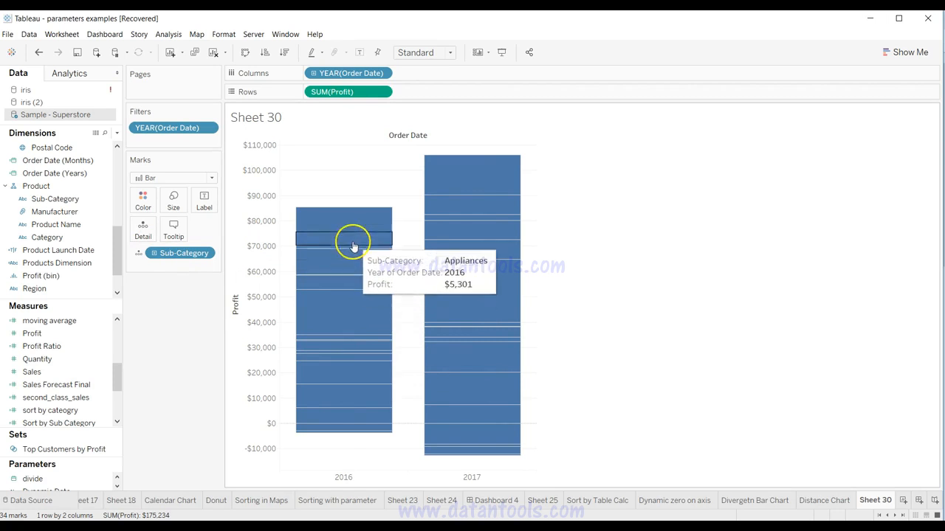
pyautogui.moveTo(363, 217)
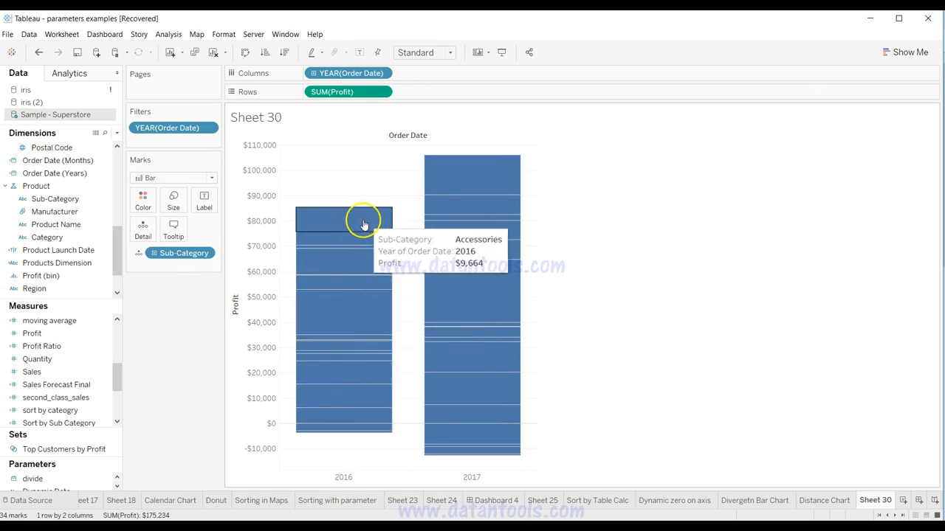
pyautogui.moveTo(493, 298)
pyautogui.moveTo(493, 362)
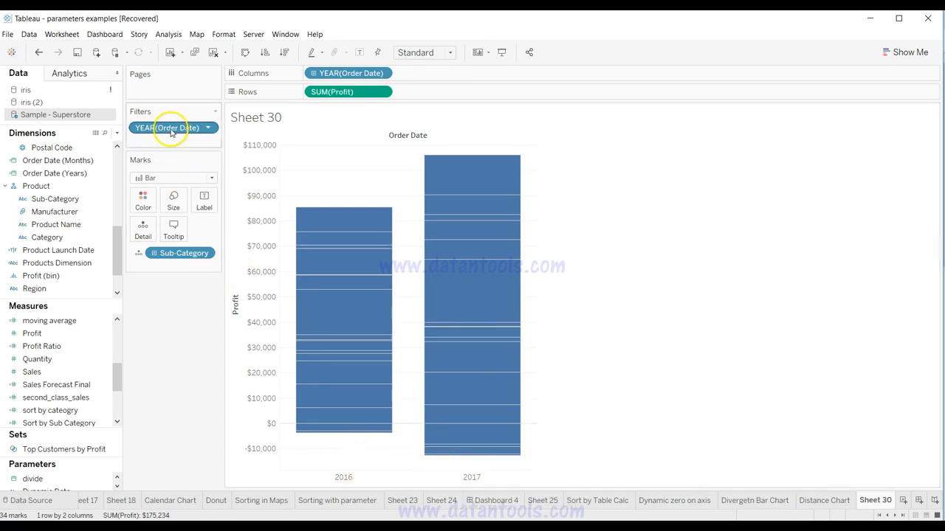
pyautogui.click(197, 178)
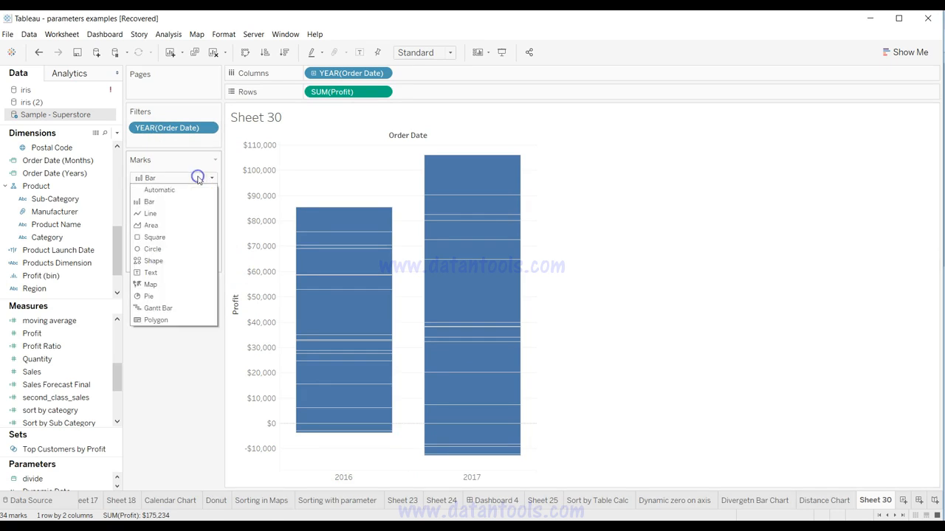
pyautogui.click(203, 216)
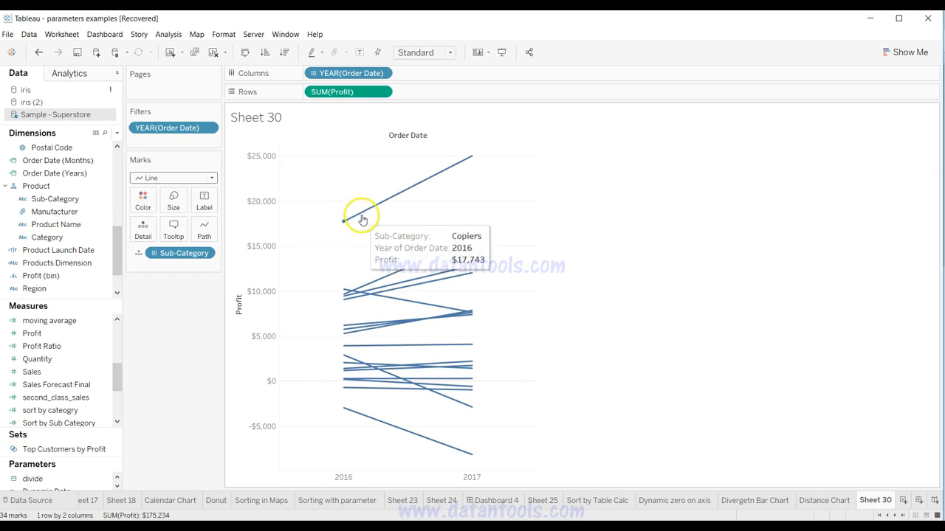
# Step: Inspect the 2016 and 2017 profit endpoints of several sub-category lines, including Binders, Appliances and Tables
pyautogui.moveTo(471, 160)
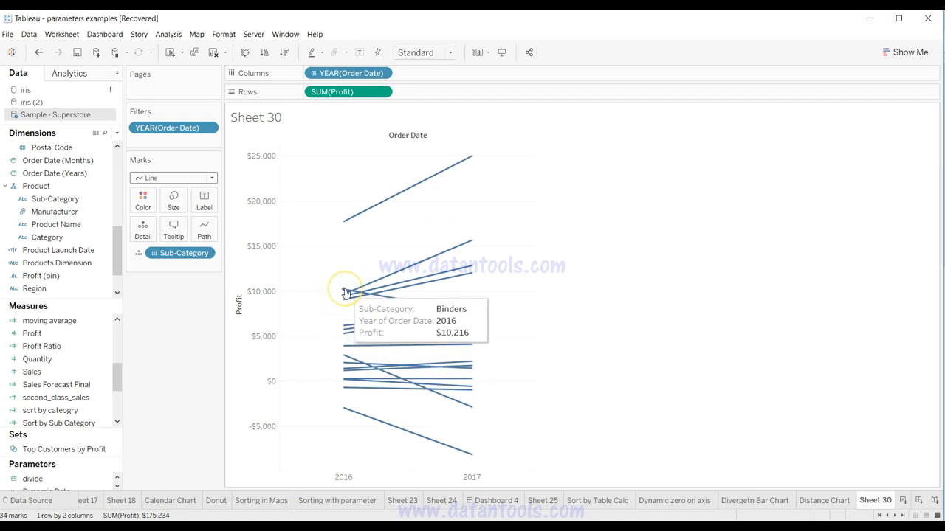
pyautogui.moveTo(473, 314)
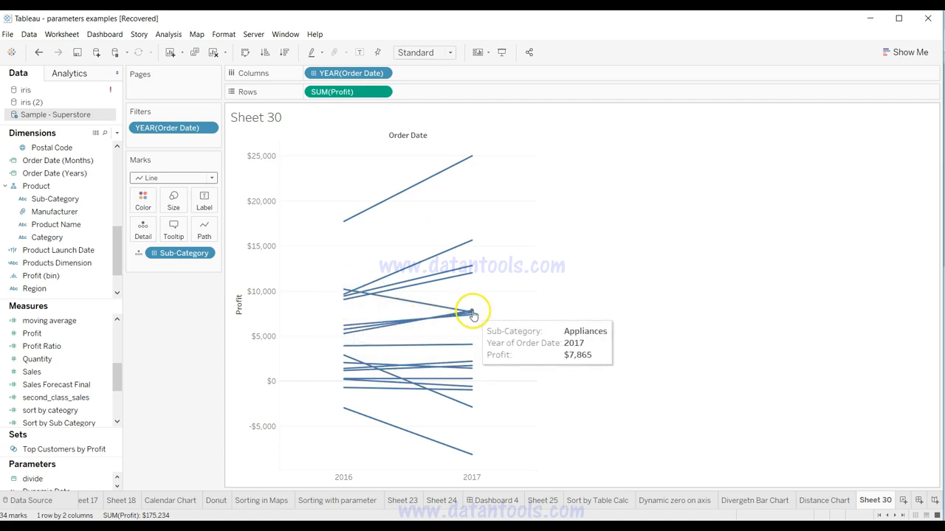
pyautogui.moveTo(345, 411)
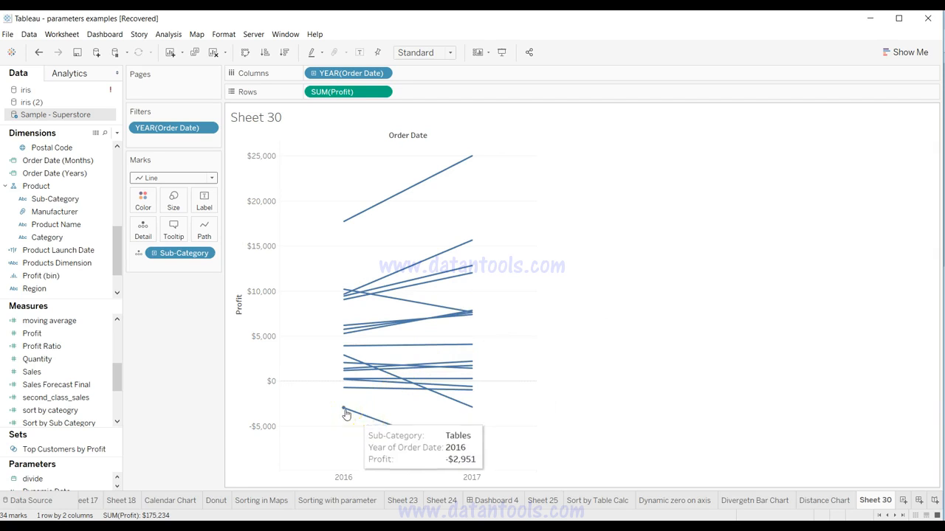
pyautogui.moveTo(471, 459)
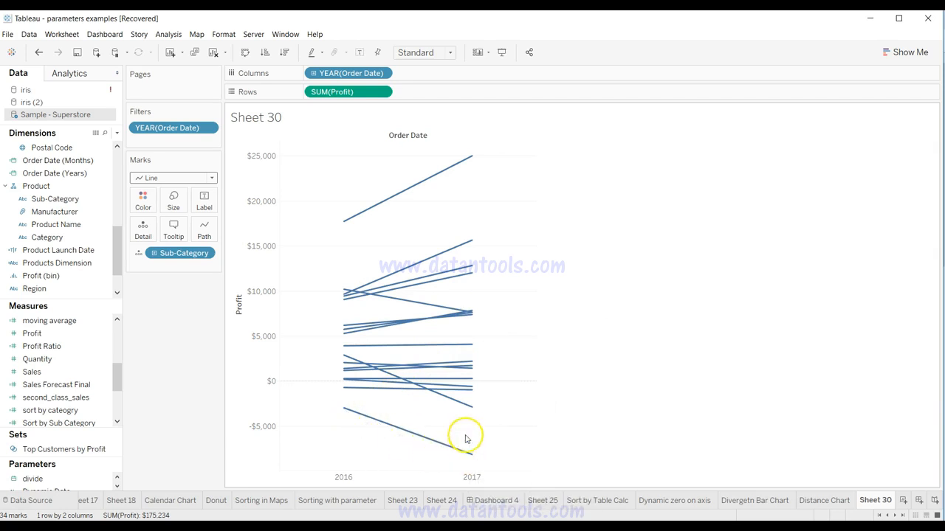
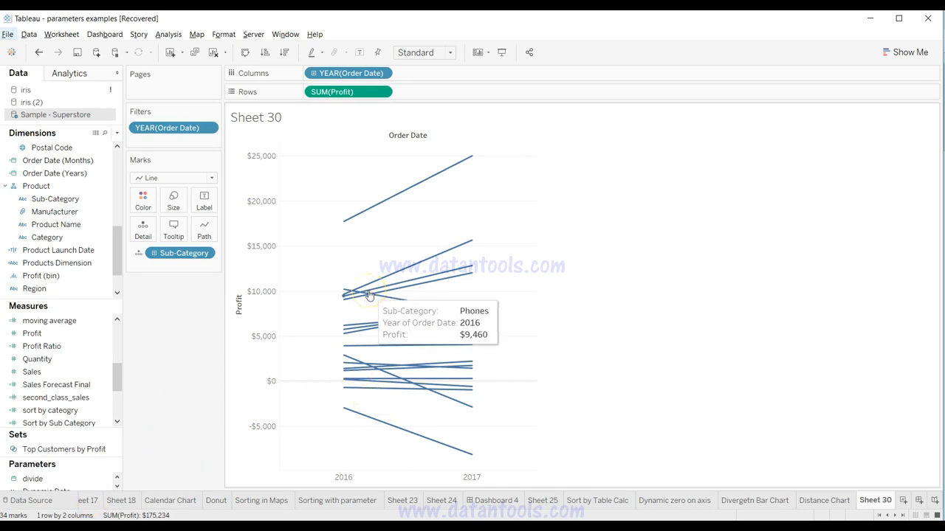
# Step: Color the sub-category profit lines by Quantity and inspect the quantities of Binders and Copiers
pyautogui.click(392, 316)
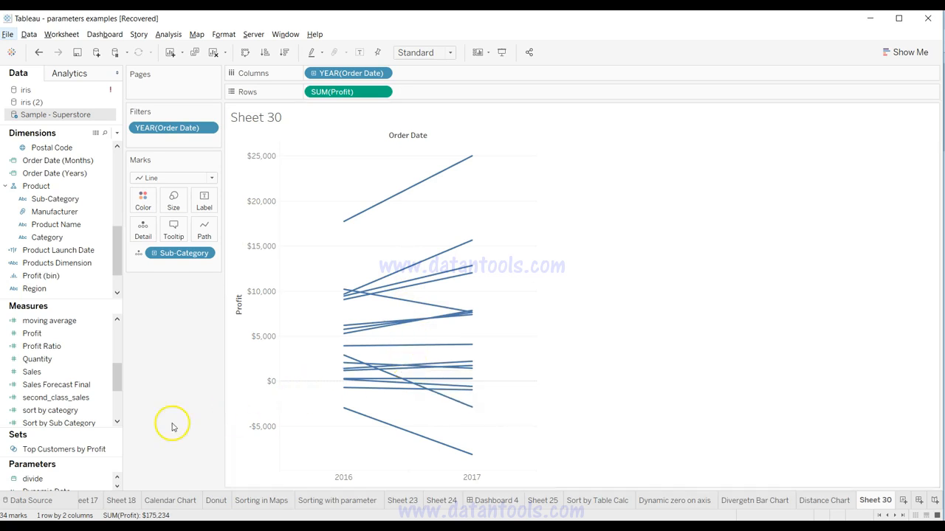
pyautogui.moveTo(72, 359); pyautogui.dragTo(140, 208)
pyautogui.moveTo(140, 205); pyautogui.dragTo(142, 206)
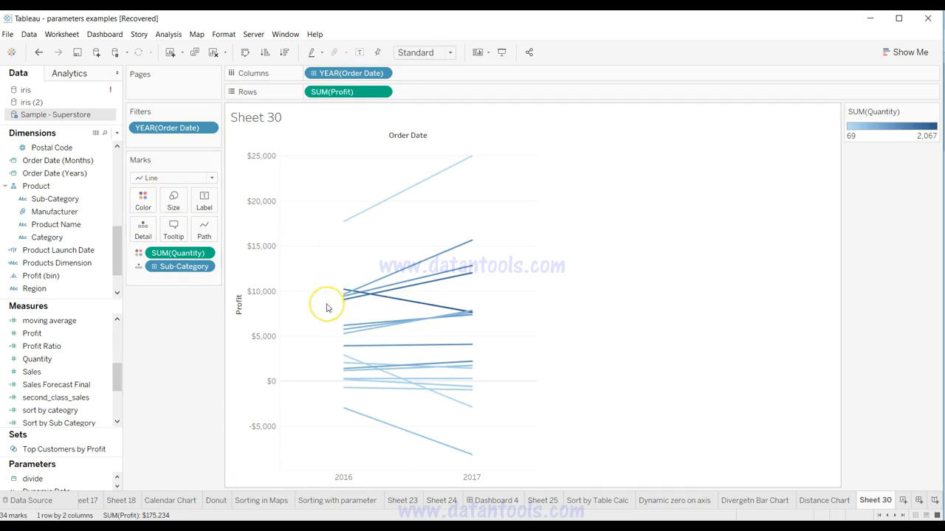
pyautogui.moveTo(389, 302)
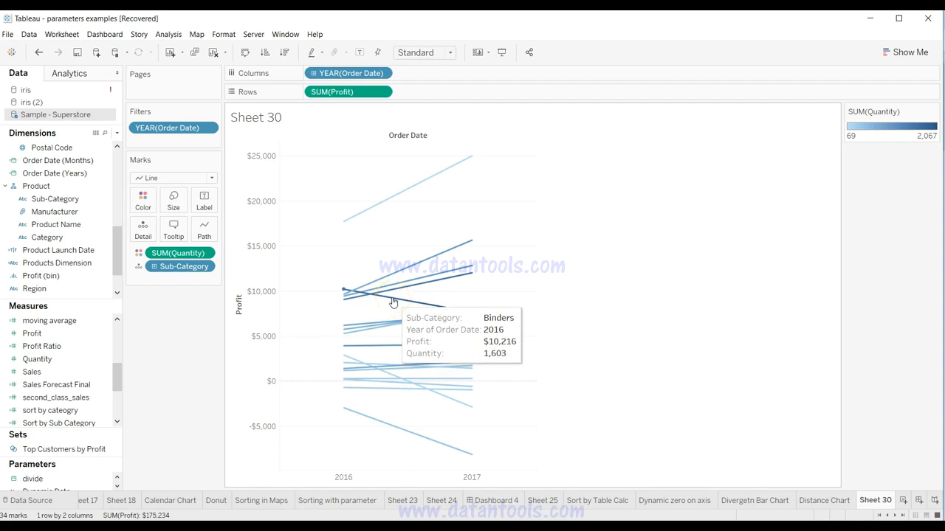
pyautogui.moveTo(431, 314)
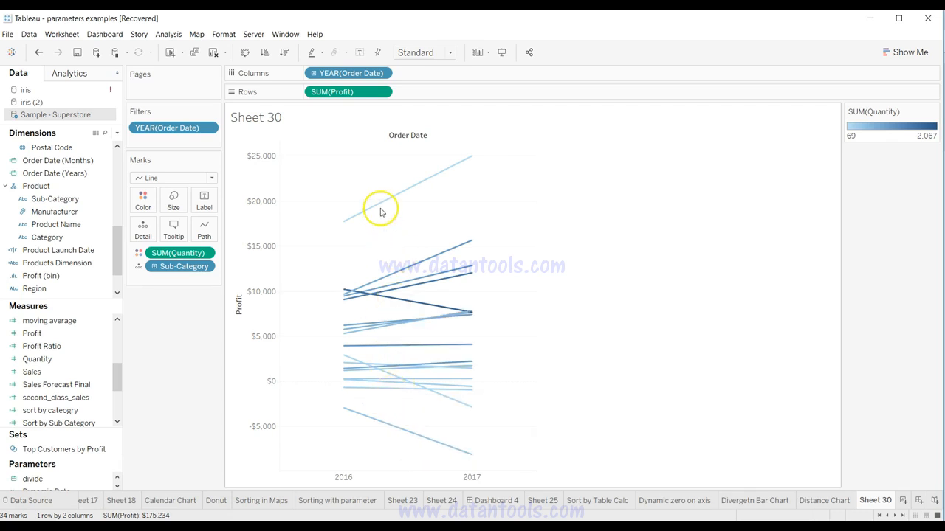
pyautogui.moveTo(380, 207)
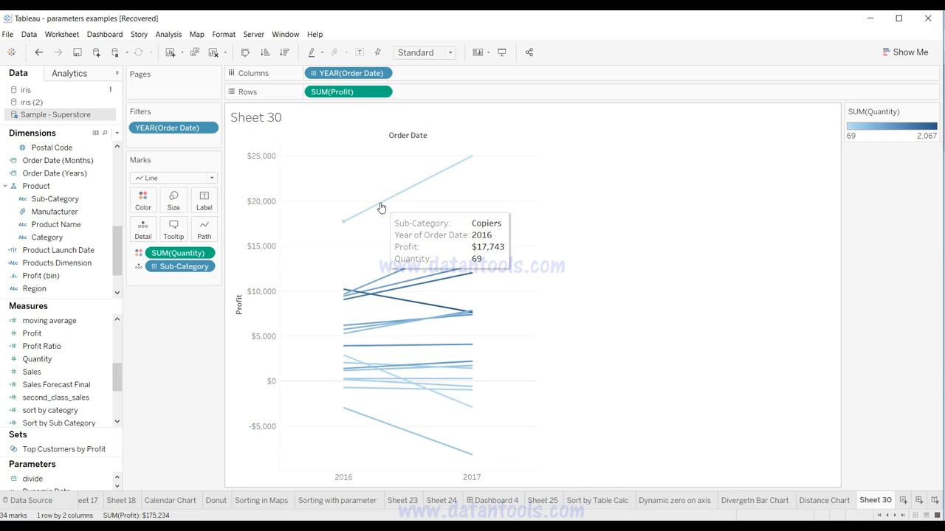
pyautogui.click(381, 208)
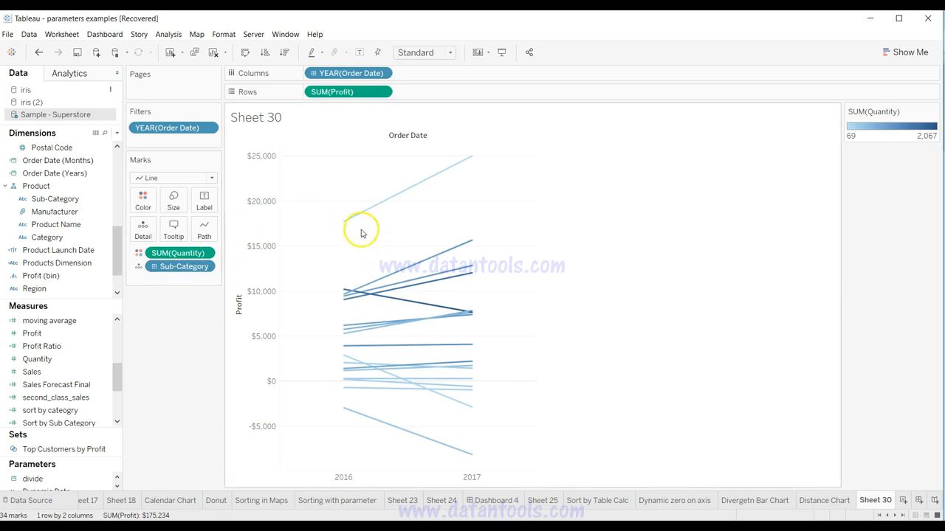
# Step: Remove Quantity from the line coloring and color the sub-category lines by average Discount instead
pyautogui.moveTo(175, 253); pyautogui.dragTo(158, 378)
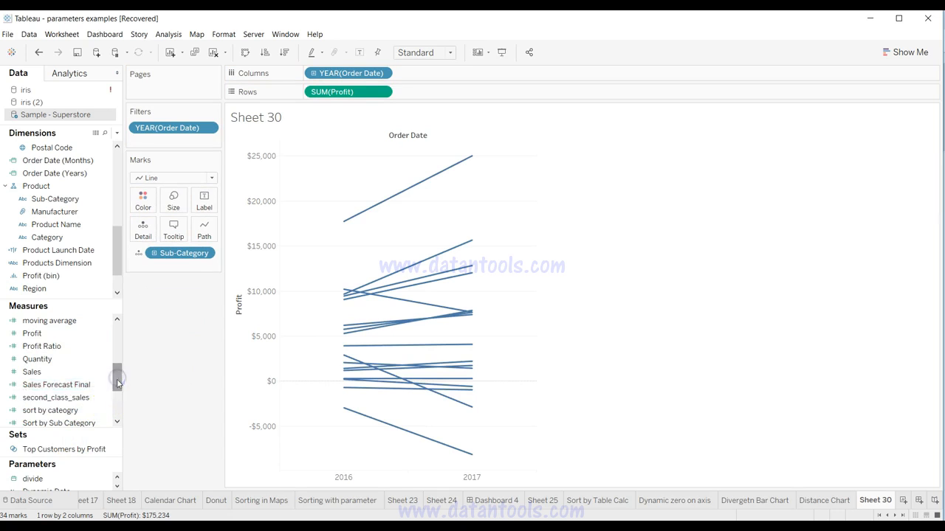
pyautogui.moveTo(117, 378); pyautogui.dragTo(117, 342)
pyautogui.moveTo(65, 397); pyautogui.dragTo(143, 207)
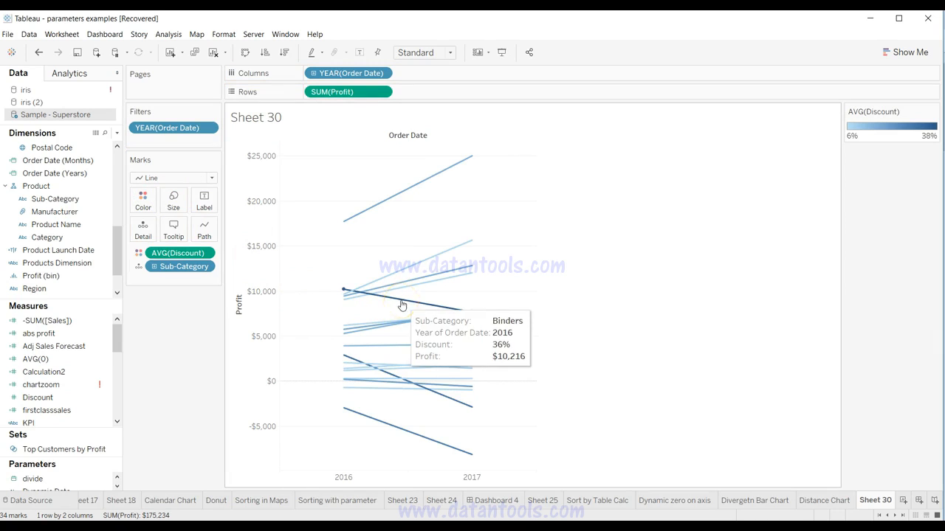
# Step: Inspect the discount and profit of the darker declining lines, including Machines and Tables, in 2016 and 2017
pyautogui.moveTo(451, 405)
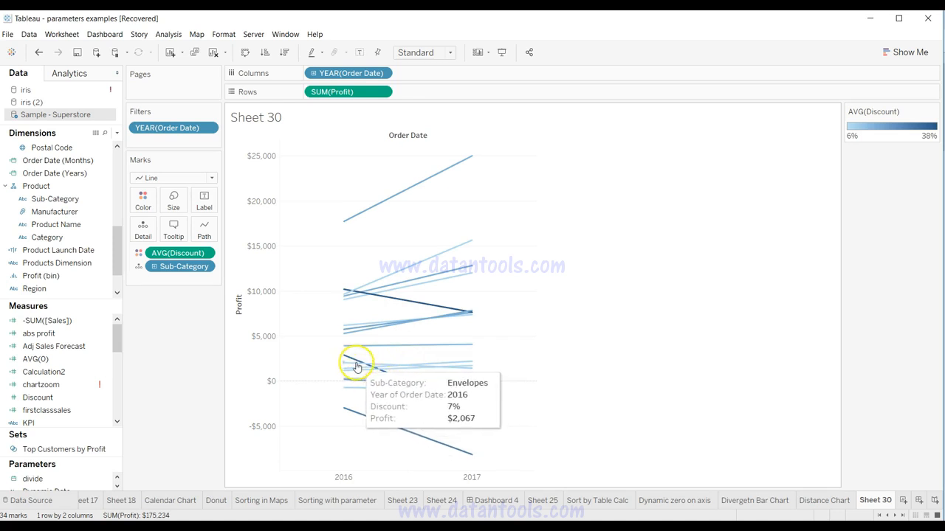
pyautogui.moveTo(348, 292)
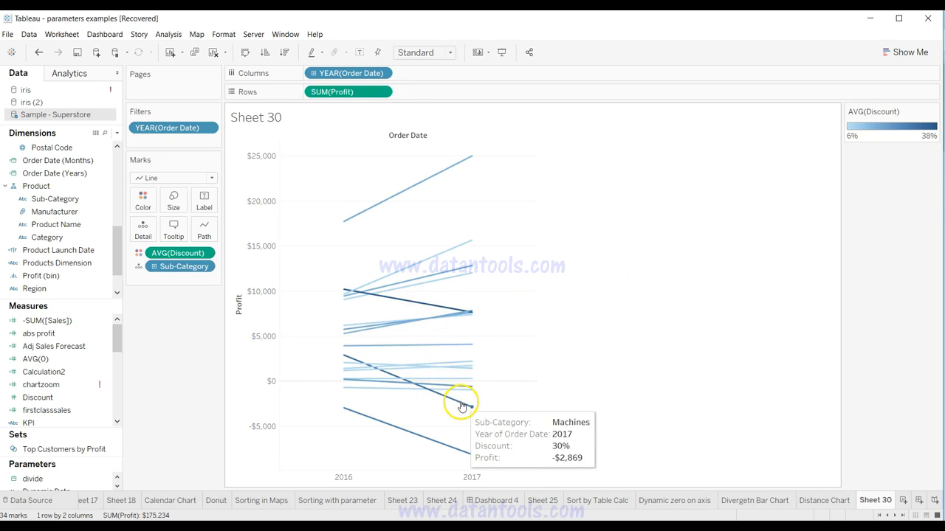
pyautogui.moveTo(448, 451)
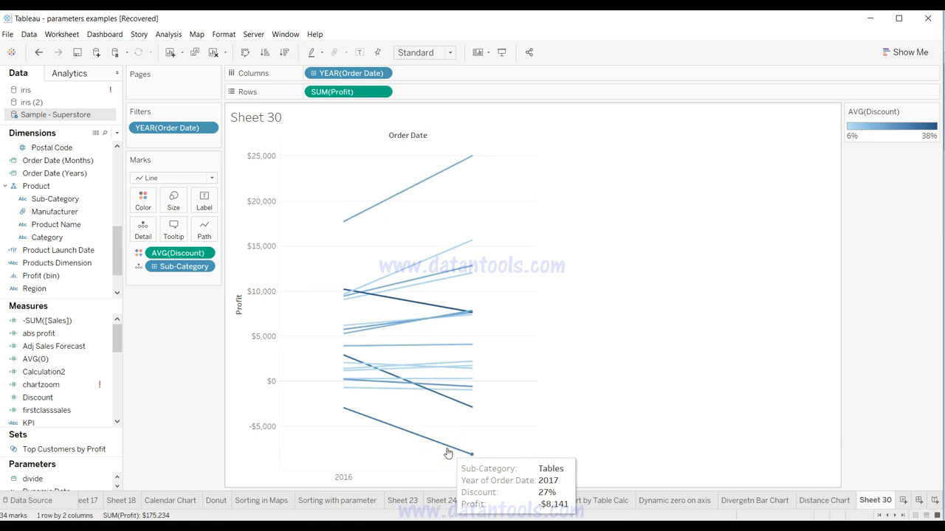
pyautogui.click(456, 447)
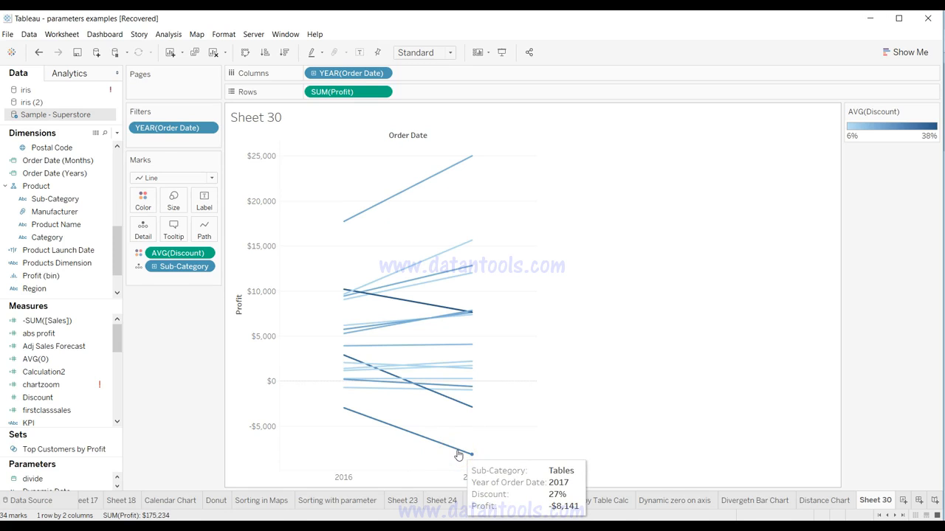
pyautogui.click(451, 310)
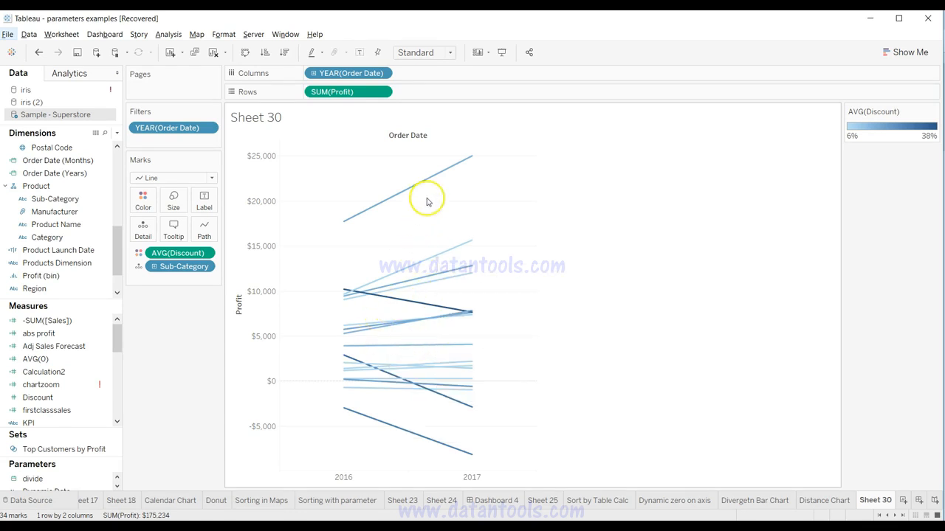
# Step: Show mark labels on all sub-category lines, and turn them off again
pyautogui.moveTo(409, 380)
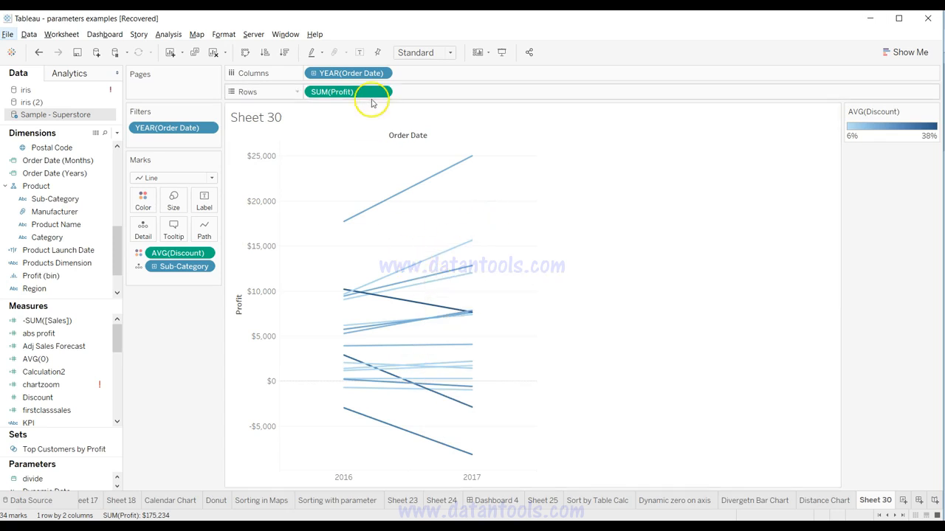
pyautogui.click(360, 53)
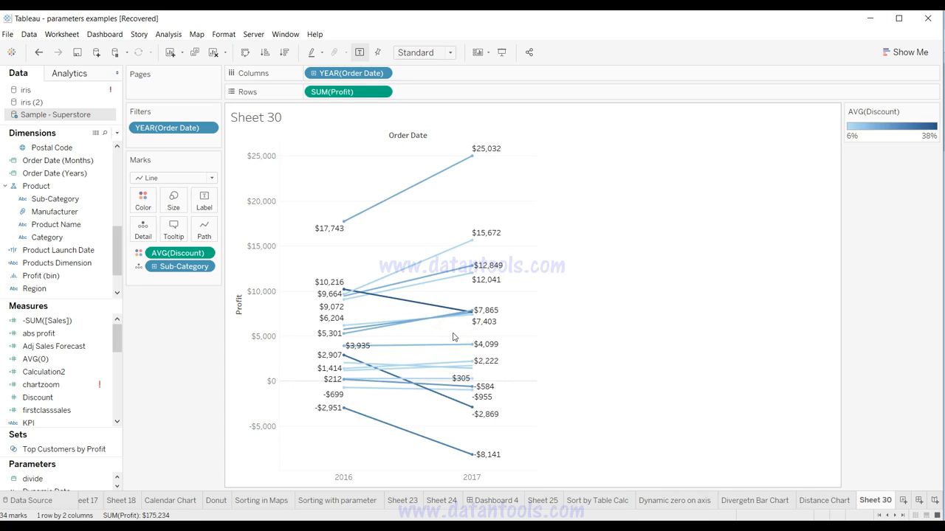
pyautogui.click(360, 54)
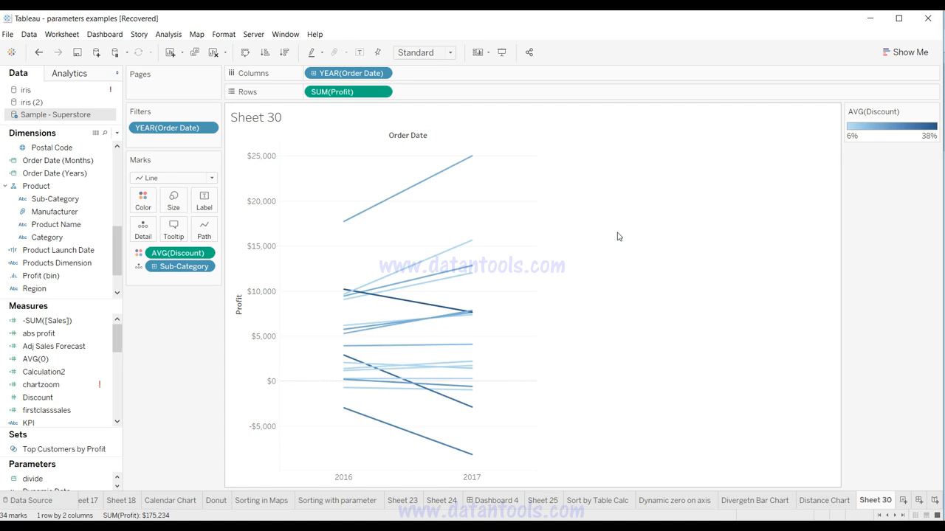
# Step: Set the mark labels of the 2017 endpoints of Binders, Machines and Tables to Always Show
pyautogui.moveTo(422, 300)
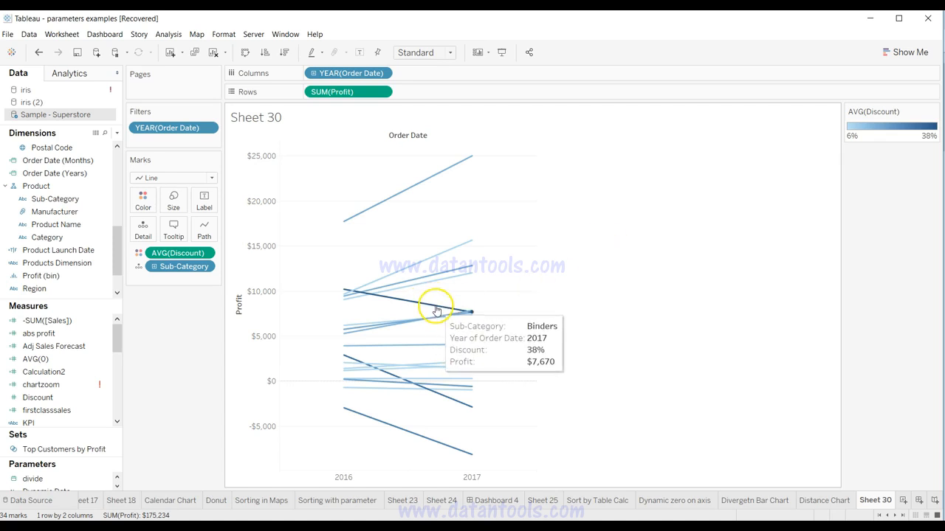
pyautogui.click(436, 310)
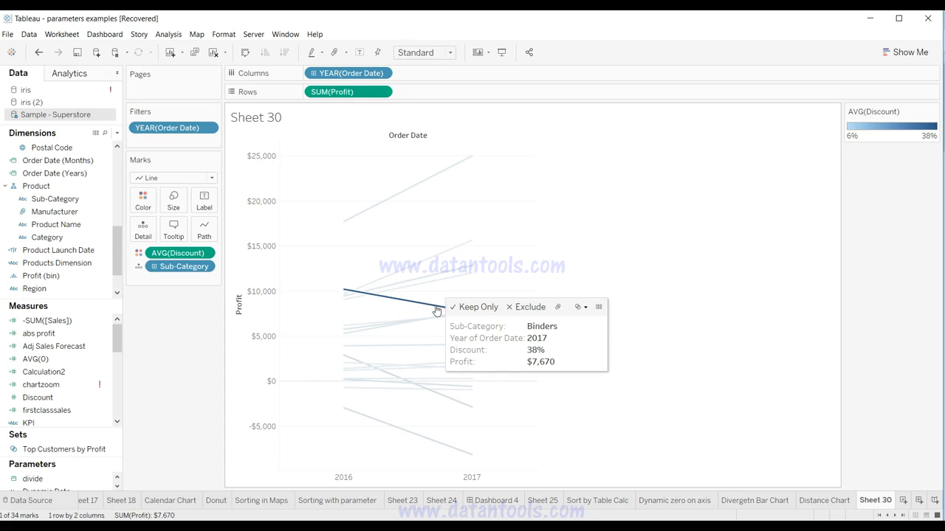
pyautogui.keyDown('ctrl'); pyautogui.click(460, 406); pyautogui.keyUp('ctrl')
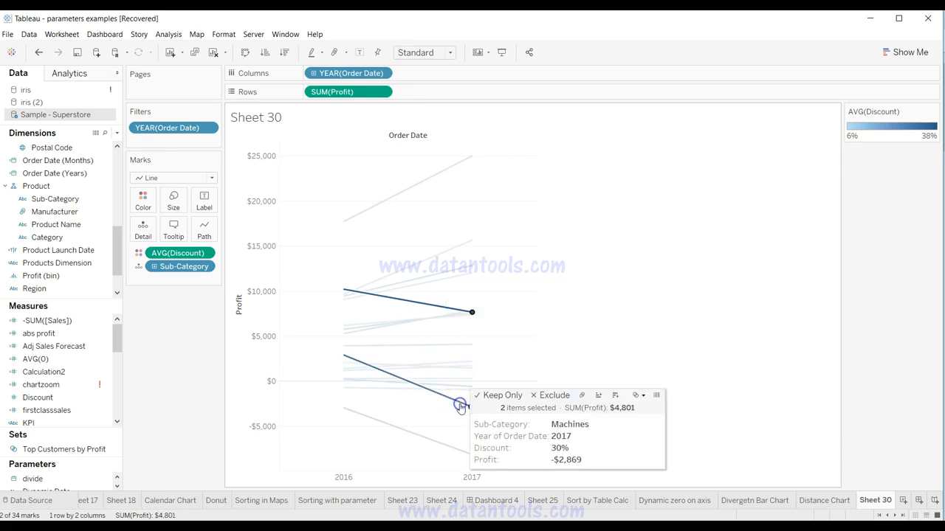
pyautogui.keyDown('ctrl'); pyautogui.click(453, 453); pyautogui.keyUp('ctrl')
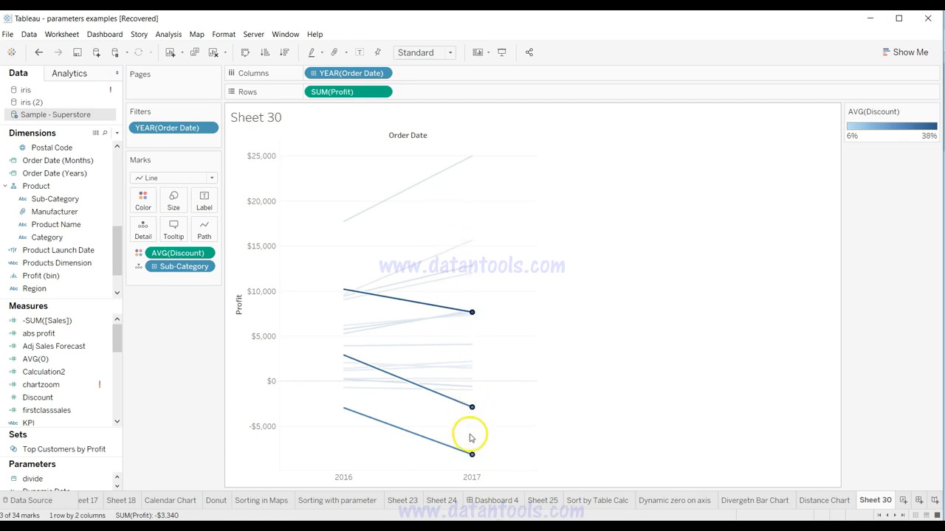
pyautogui.moveTo(472, 414)
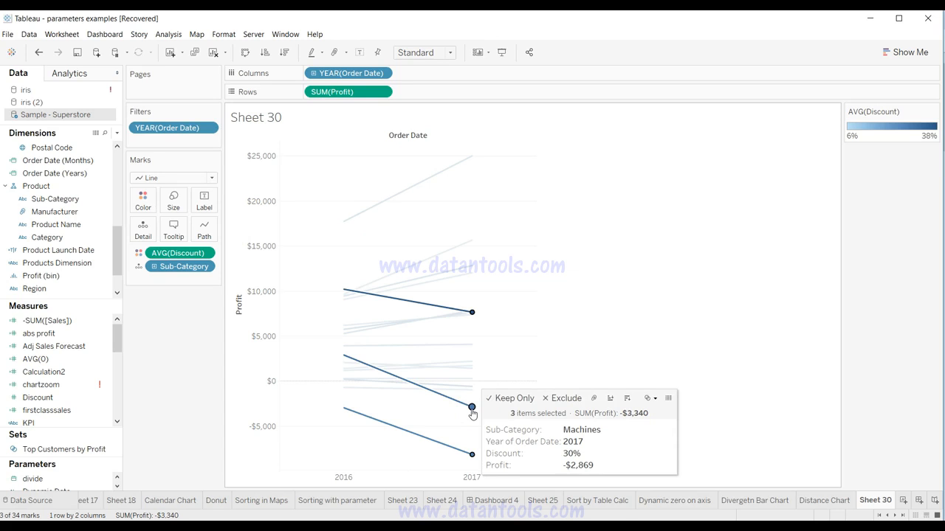
pyautogui.rightClick(472, 410)
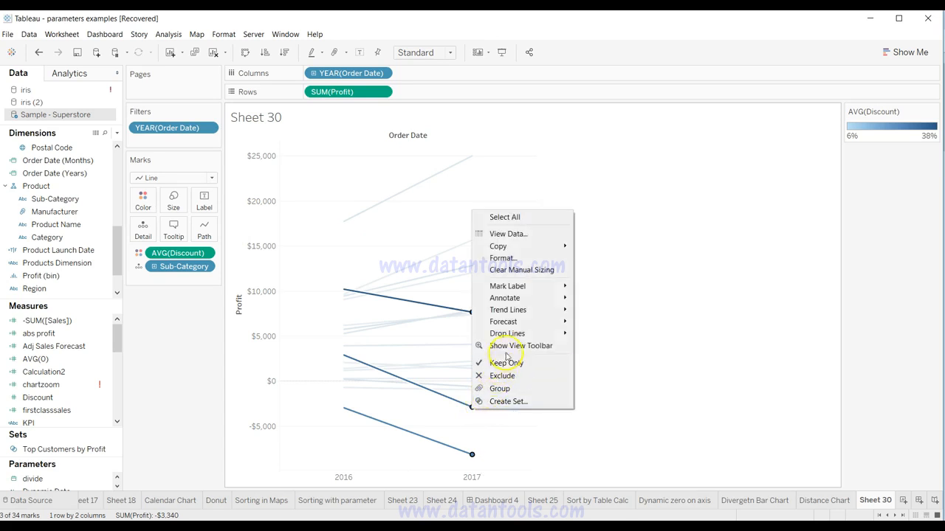
pyautogui.moveTo(538, 291)
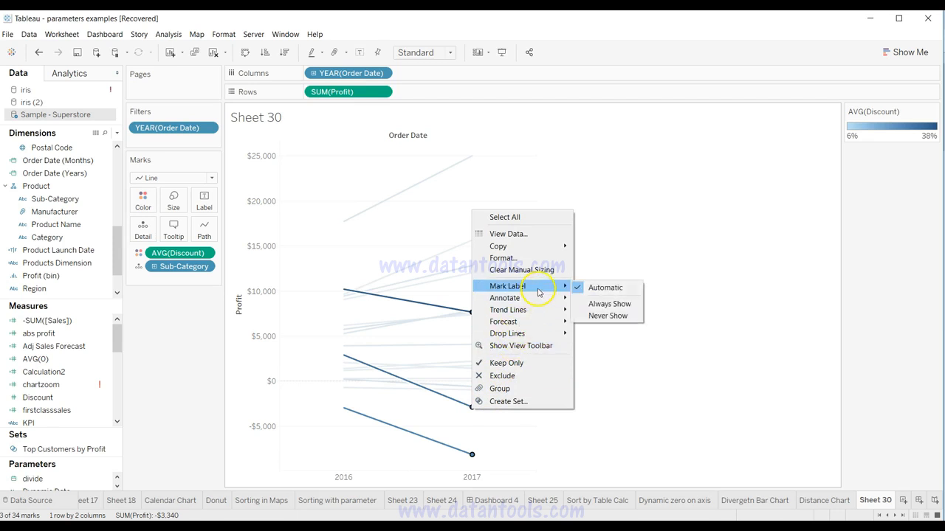
pyautogui.click(591, 305)
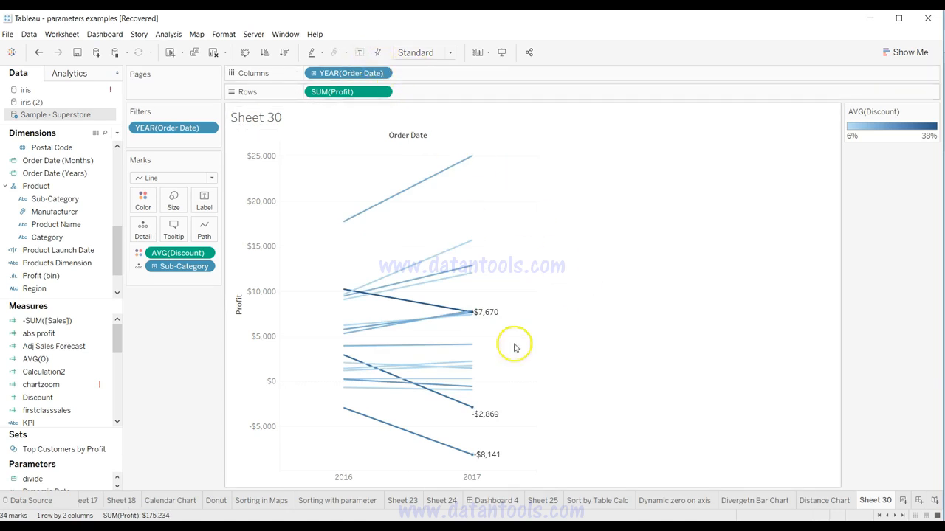
# Step: Set the mark labels of the 2016 endpoints of Binders, Machines and Tables to Always Show, and clear the selection
pyautogui.moveTo(496, 417)
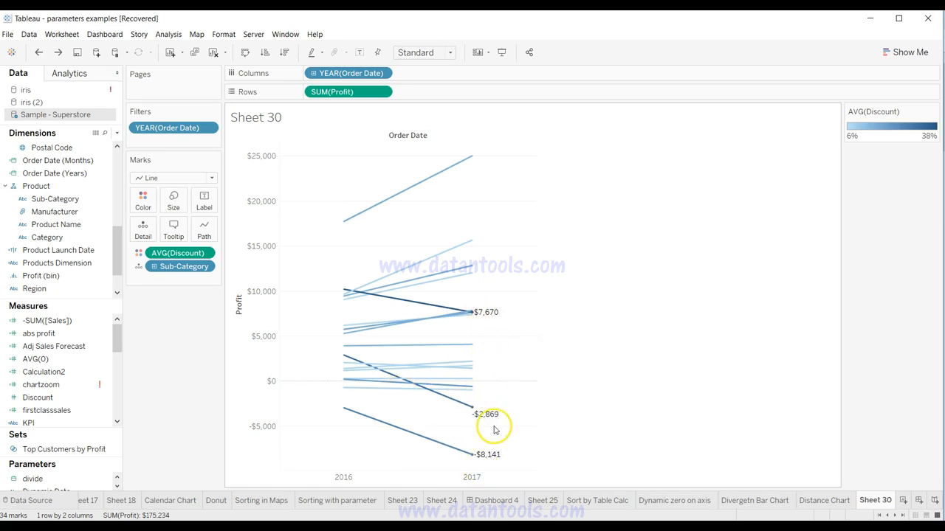
pyautogui.moveTo(343, 291)
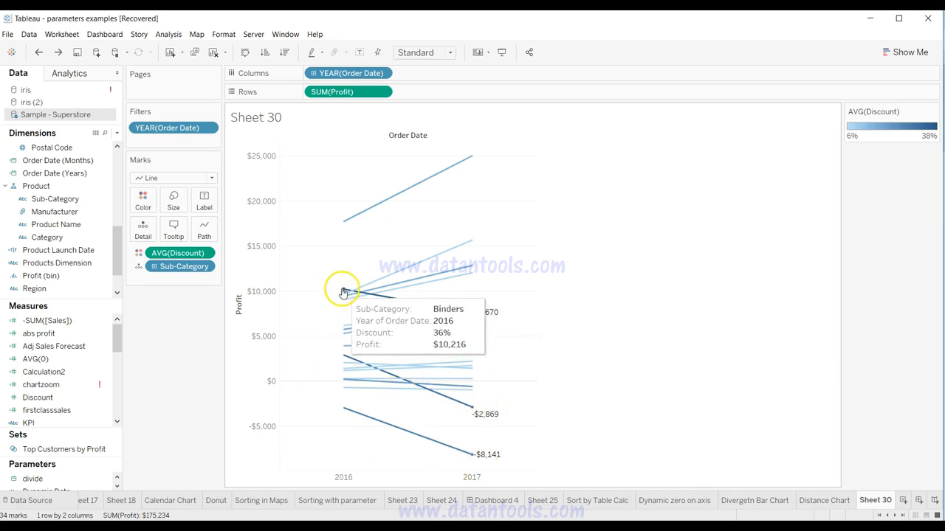
pyautogui.moveTo(339, 359)
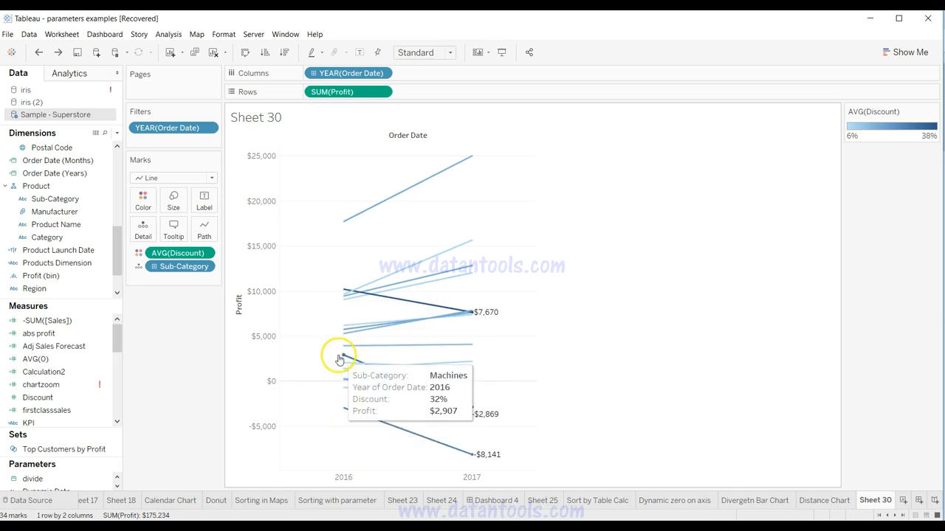
pyautogui.click(344, 293)
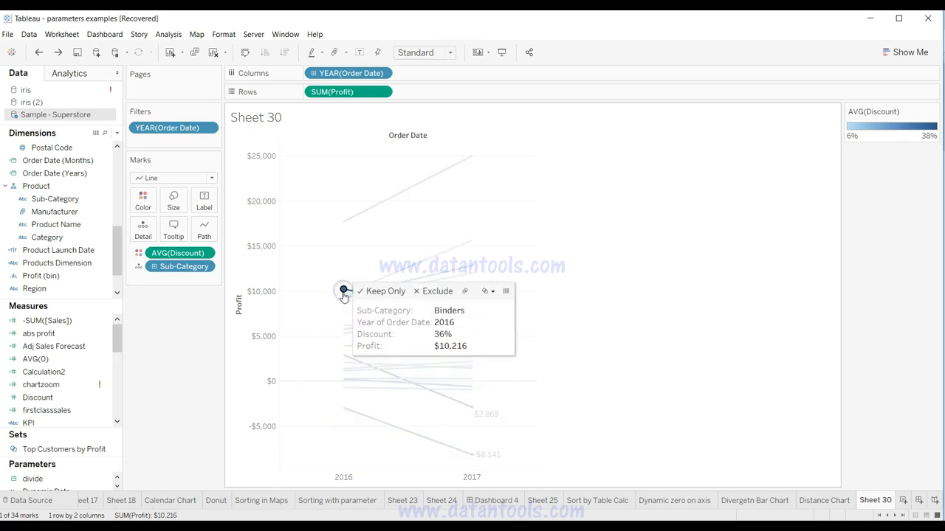
pyautogui.keyDown('ctrl'); pyautogui.click(342, 359); pyautogui.keyUp('ctrl')
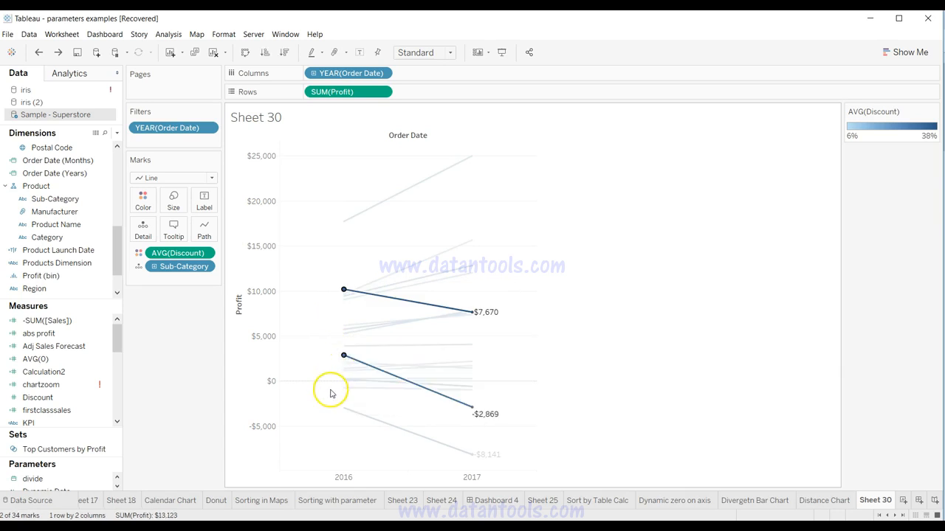
pyautogui.keyDown('ctrl'); pyautogui.click(344, 408); pyautogui.keyUp('ctrl')
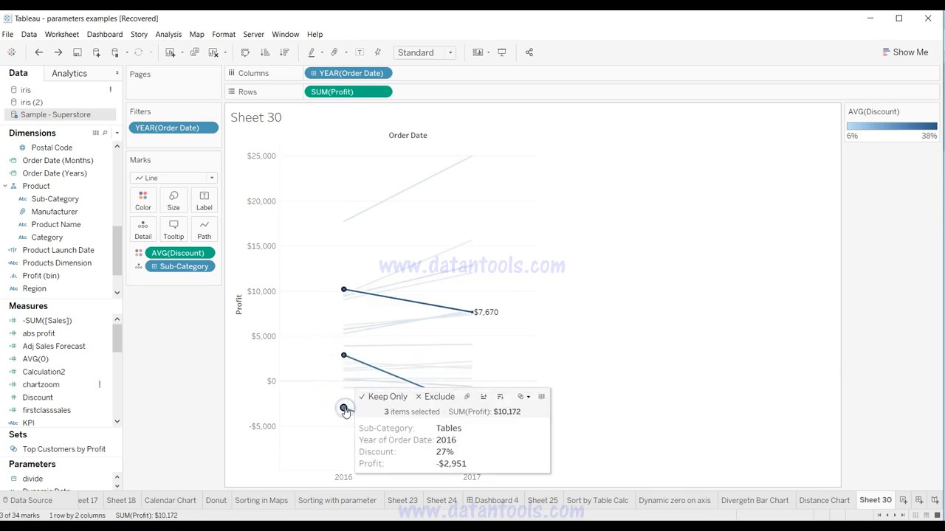
pyautogui.rightClick(344, 408)
pyautogui.moveTo(414, 288)
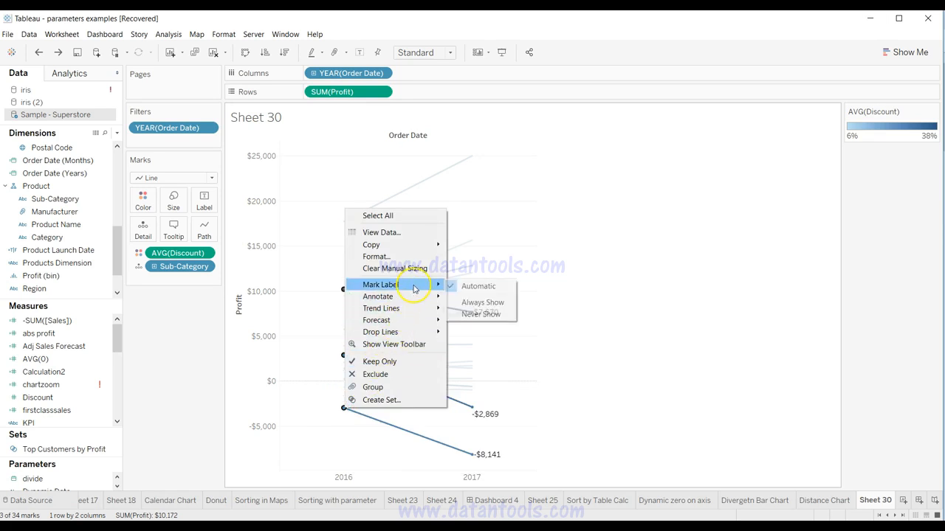
pyautogui.click(466, 302)
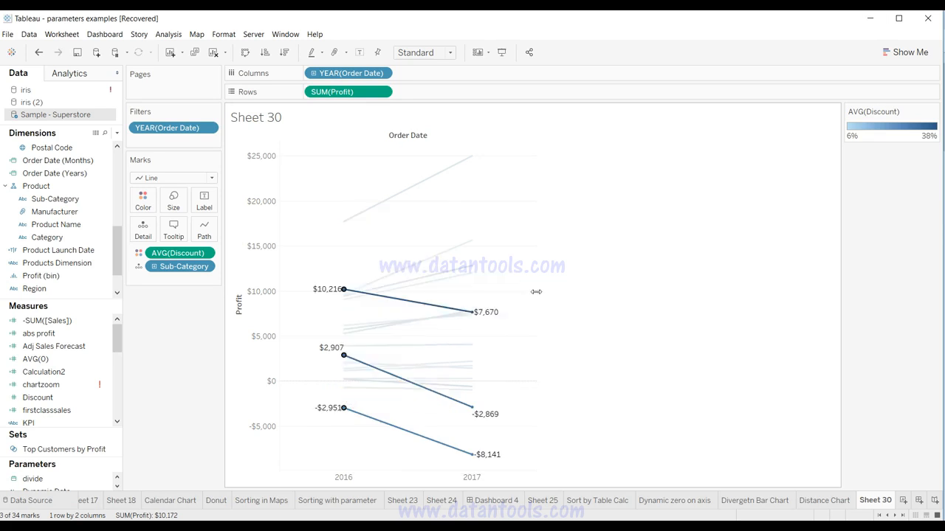
pyautogui.click(597, 297)
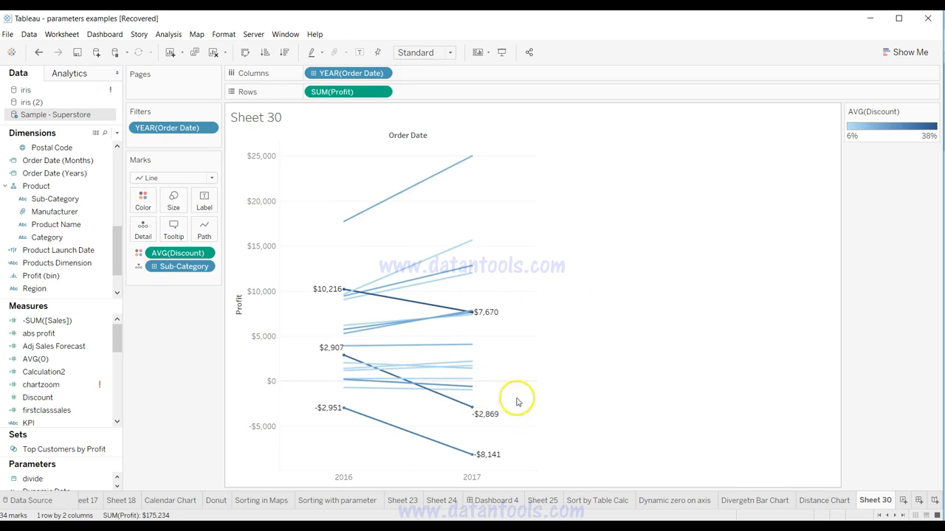
pyautogui.moveTo(344, 367)
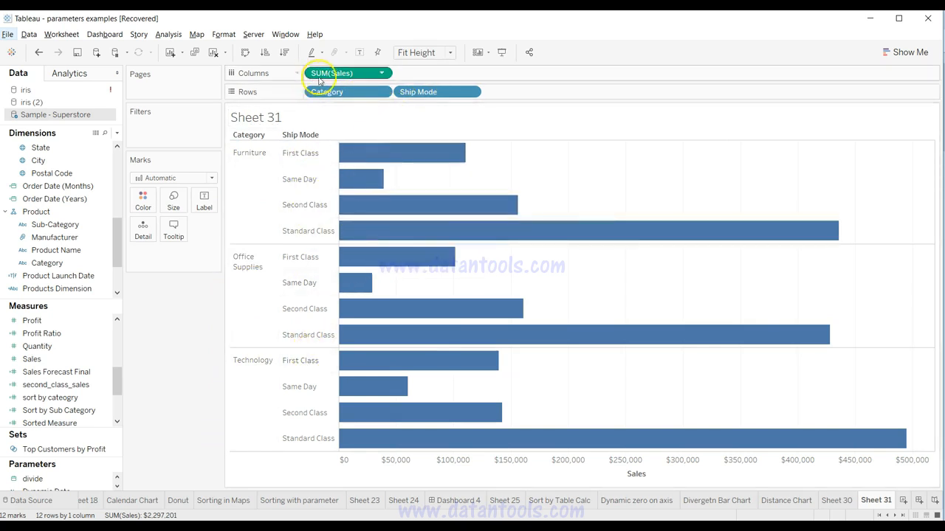
pyautogui.moveTo(397, 264)
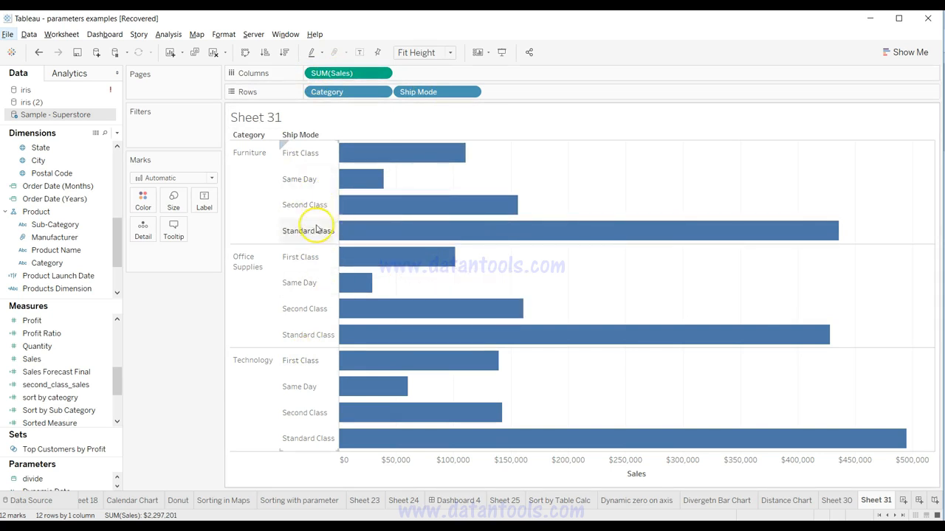
# Step: Color the bars by both Category and Ship Mode, with Ship Mode as the leading color field
pyautogui.moveTo(368, 164)
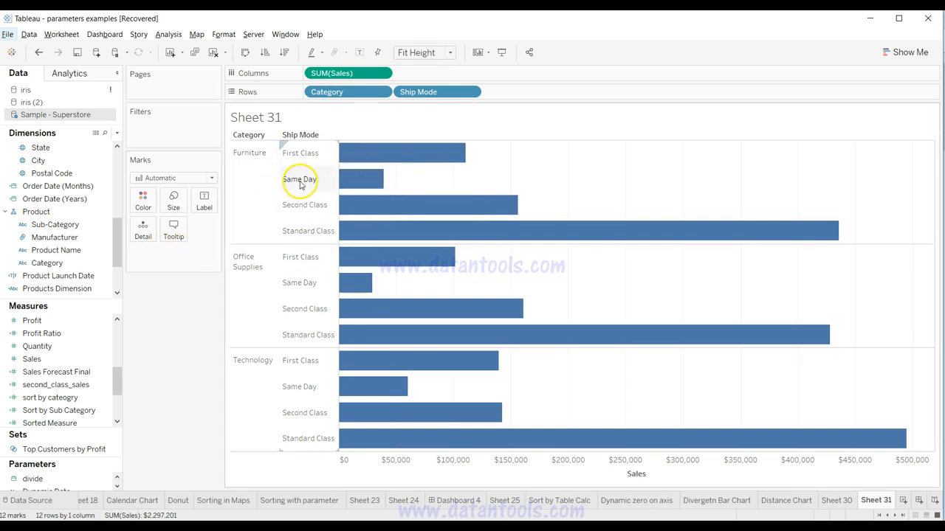
pyautogui.moveTo(399, 228)
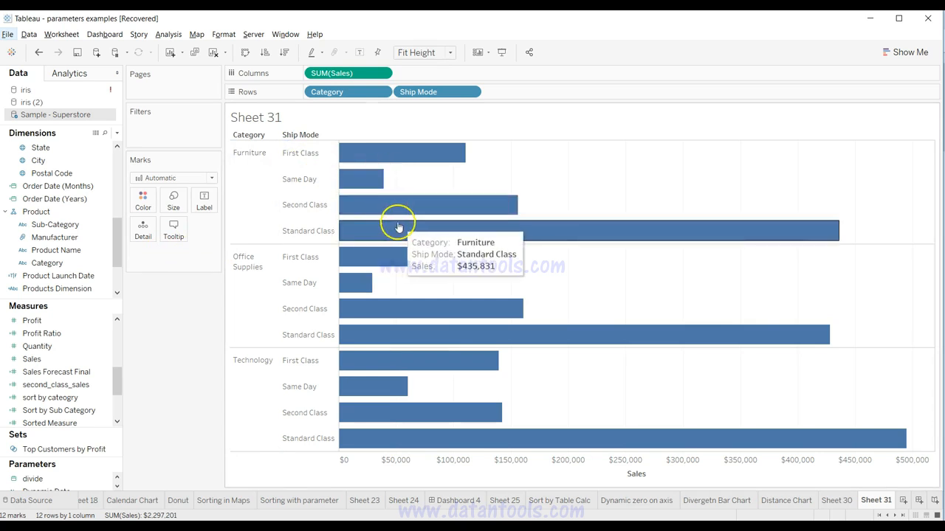
pyautogui.moveTo(403, 210)
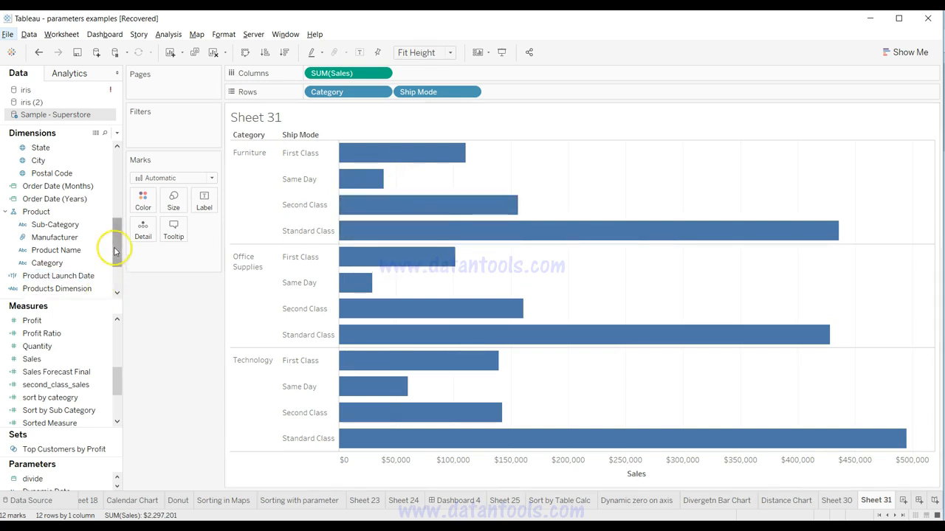
pyautogui.click(93, 263)
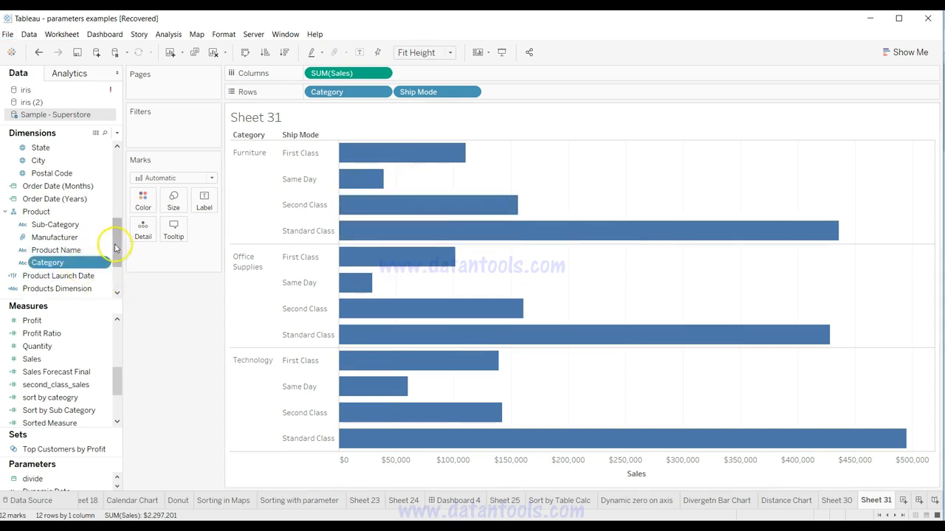
pyautogui.moveTo(118, 232); pyautogui.dragTo(117, 186)
pyautogui.click(84, 199)
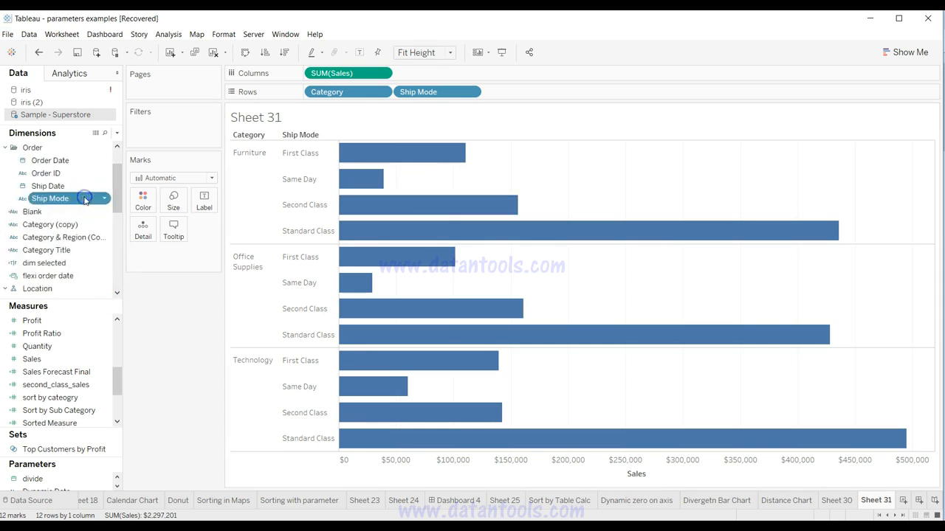
pyautogui.moveTo(84, 200); pyautogui.dragTo(144, 198)
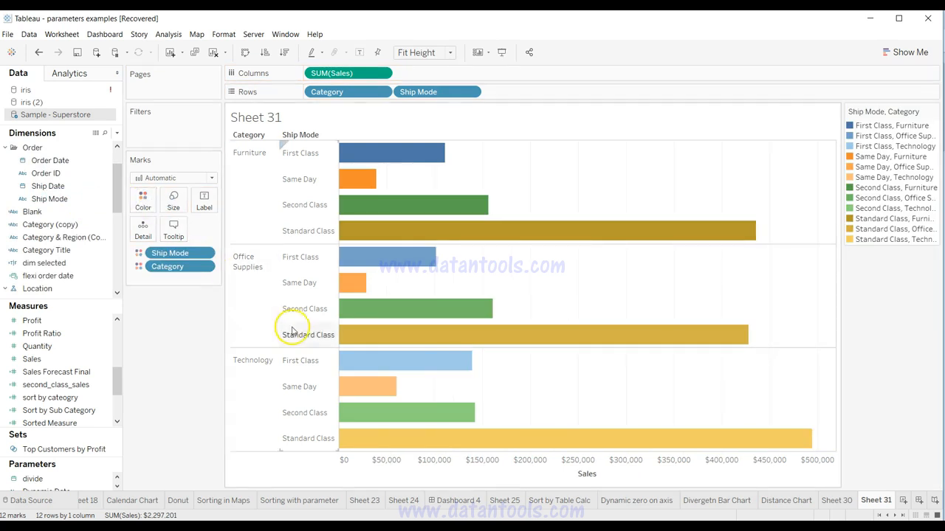
# Step: Reorder the color fields so that Category comes before Ship Mode, grouping the bar shades by category
pyautogui.moveTo(464, 311)
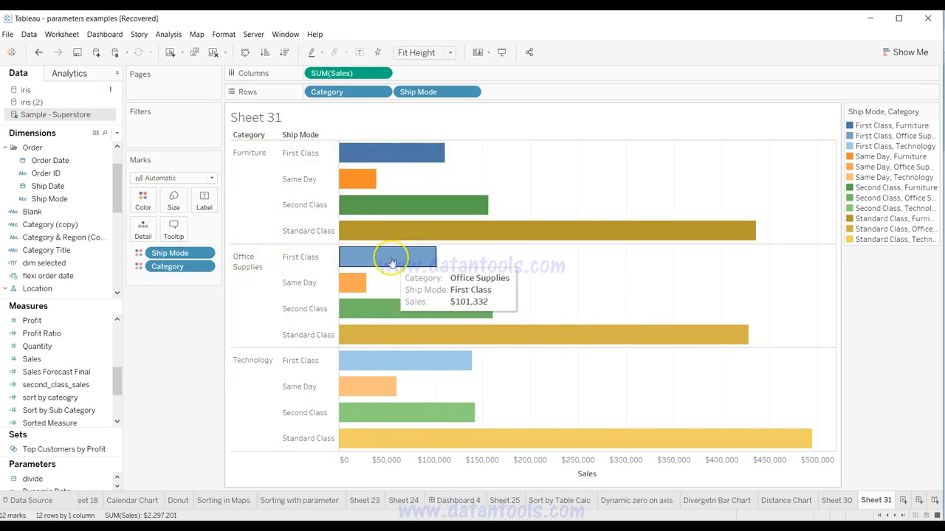
pyautogui.moveTo(375, 364)
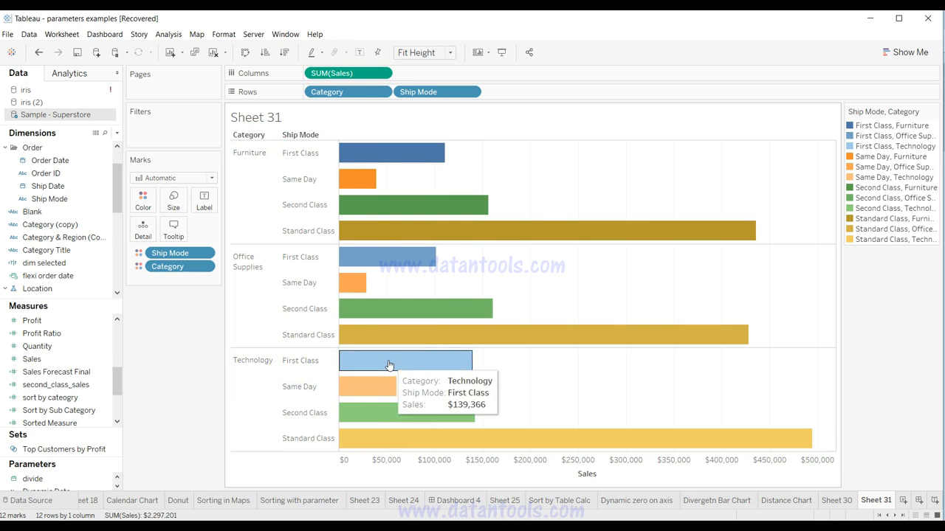
pyautogui.click(179, 256)
pyautogui.moveTo(179, 256); pyautogui.dragTo(178, 275)
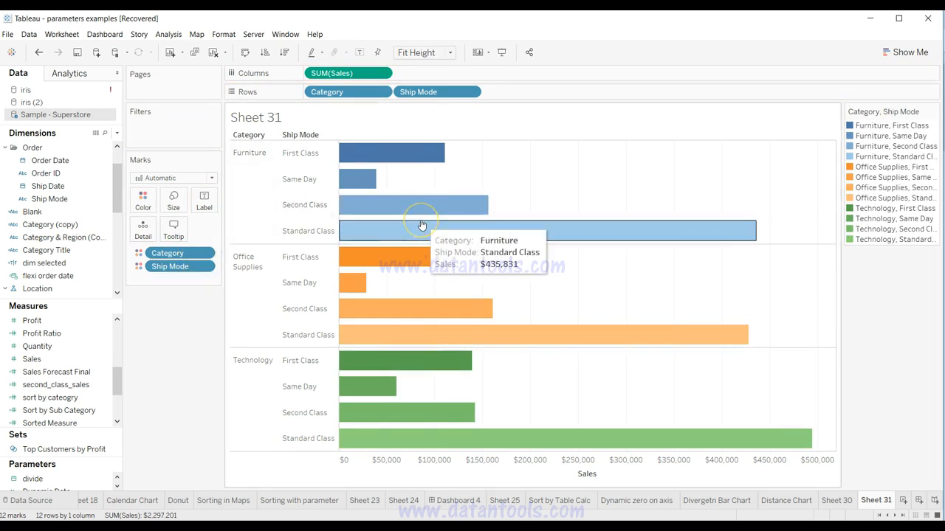
pyautogui.moveTo(395, 152)
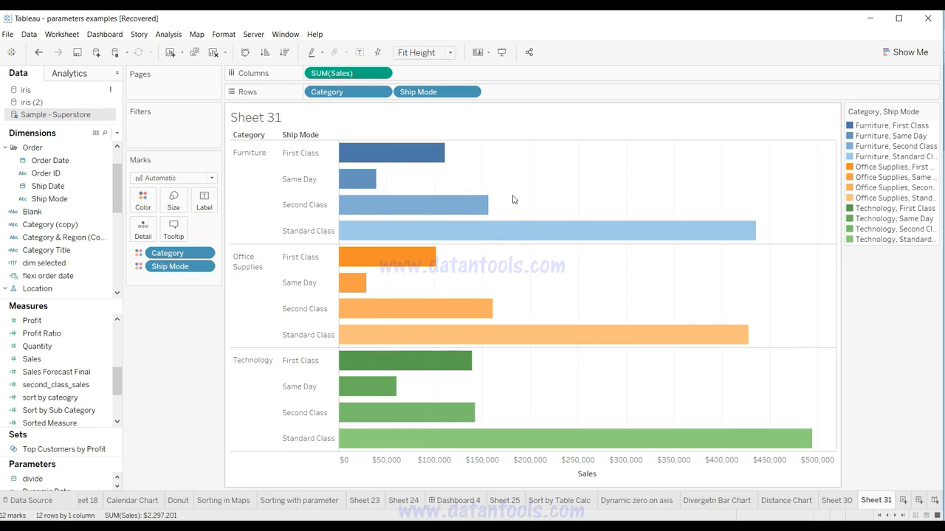
pyautogui.click(547, 166)
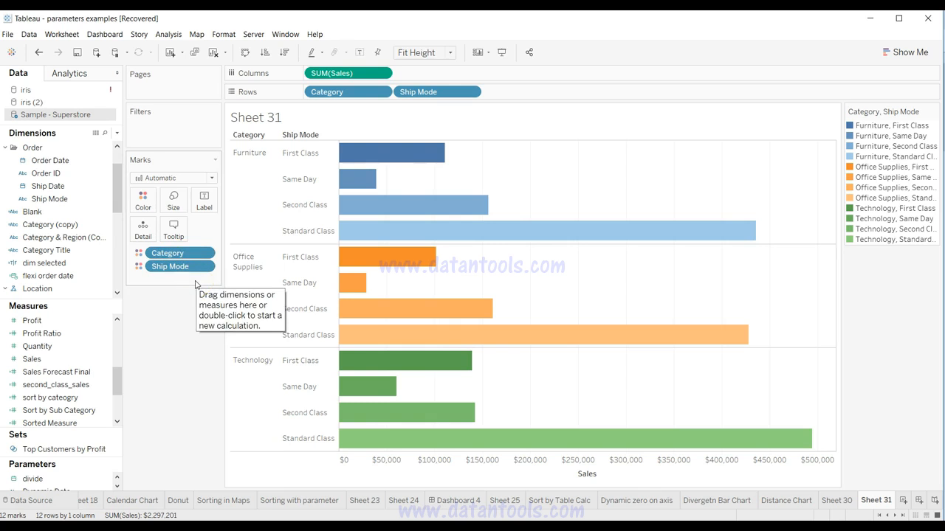
pyautogui.click(431, 353)
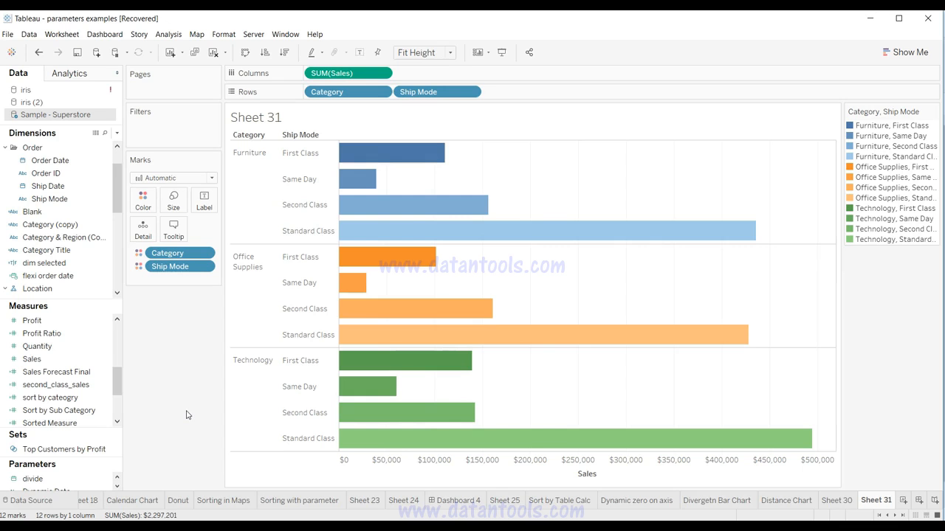
# Step: Remove Ship Mode and Category from the bar coloring
pyautogui.moveTo(387, 428)
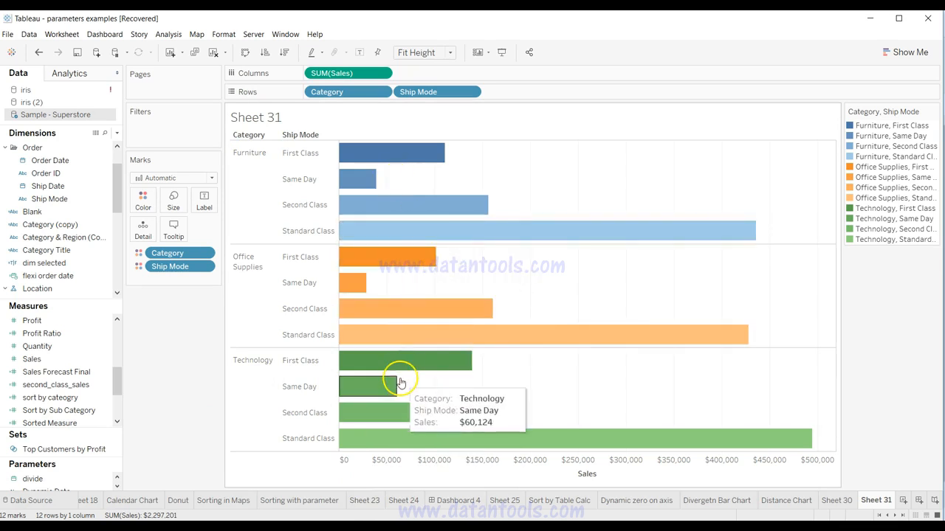
pyautogui.moveTo(392, 301)
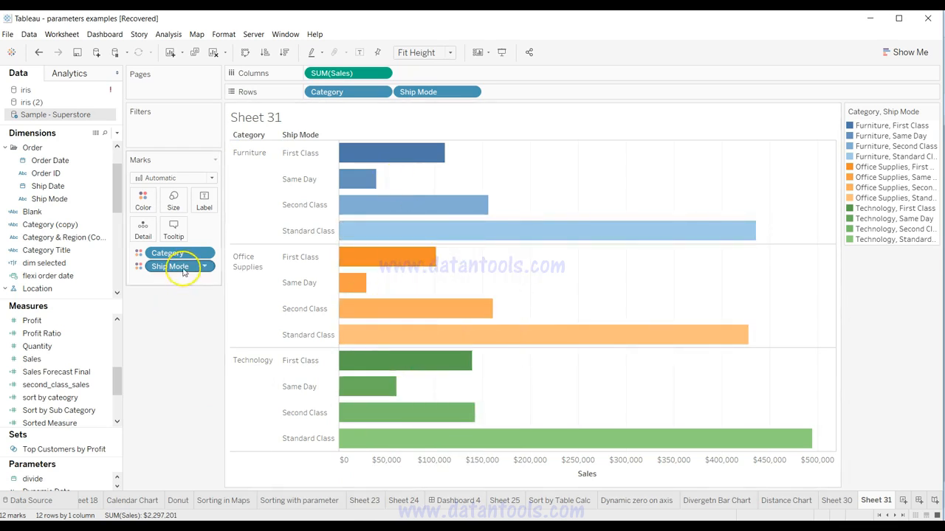
pyautogui.moveTo(184, 270); pyautogui.dragTo(179, 312)
pyautogui.moveTo(179, 252); pyautogui.dragTo(173, 382)
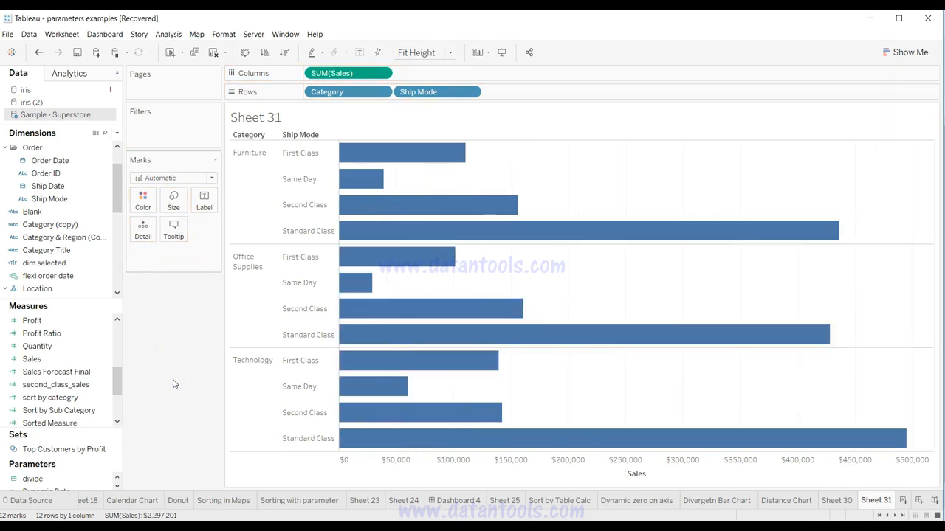
# Step: Color the bars by Sales straight from the Sales axis, and undo it
pyautogui.moveTo(348, 411)
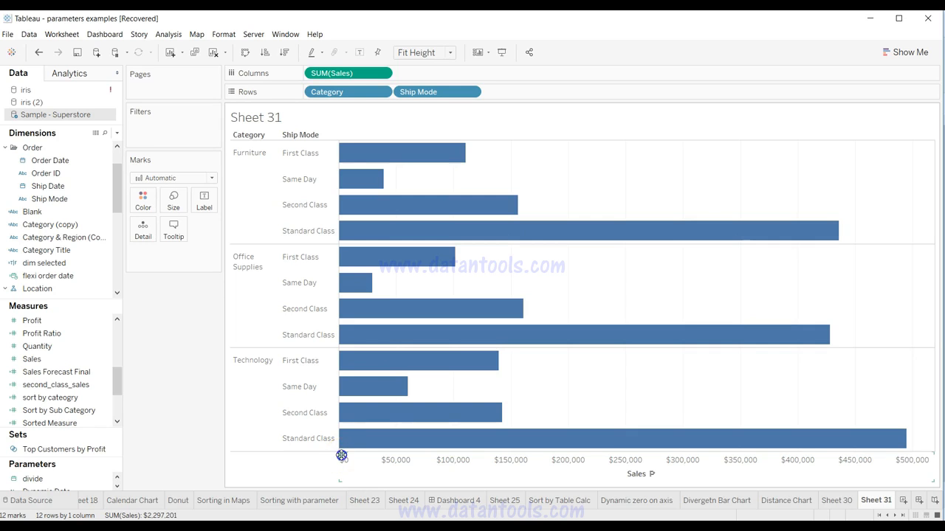
pyautogui.moveTo(342, 456); pyautogui.dragTo(399, 390)
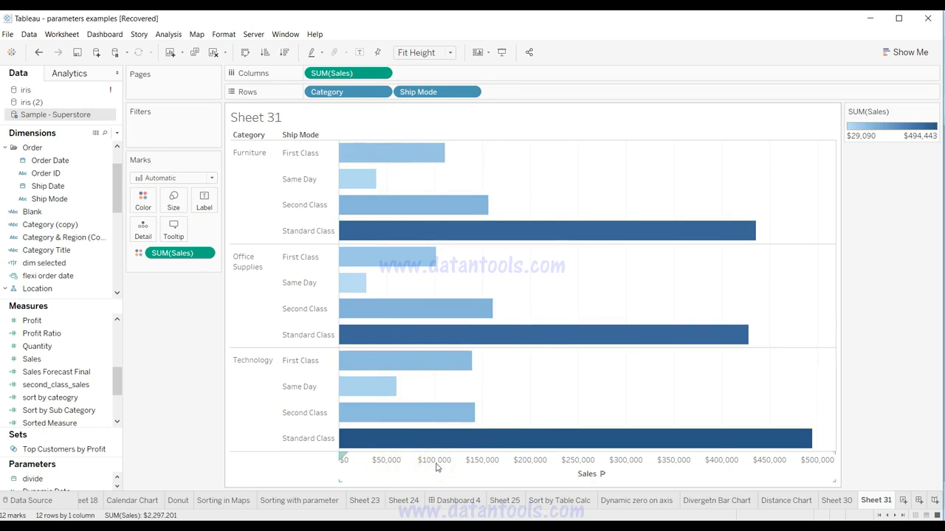
pyautogui.hotkey('ctrl', 'z')
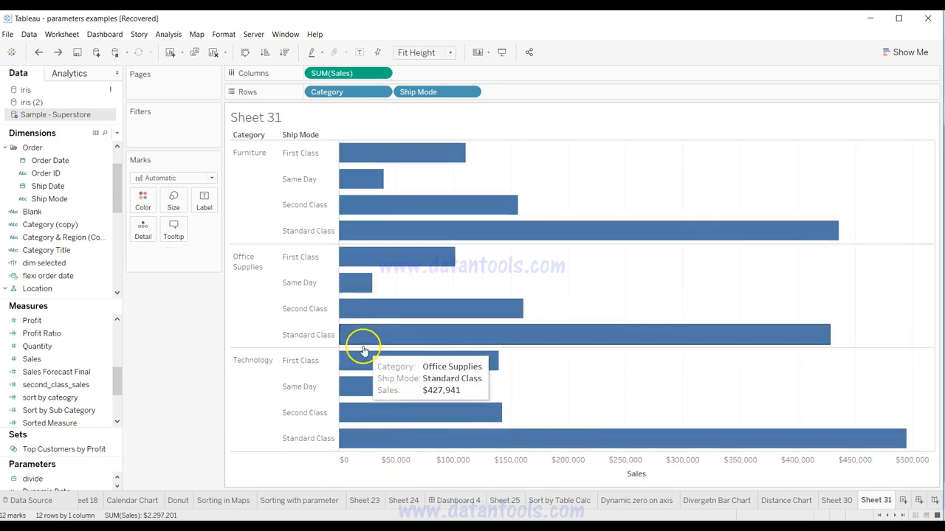
# Step: Color the bars by Category and by Ship Mode in turn from their row headers, undoing each coloring
pyautogui.moveTo(233, 144); pyautogui.dragTo(397, 172)
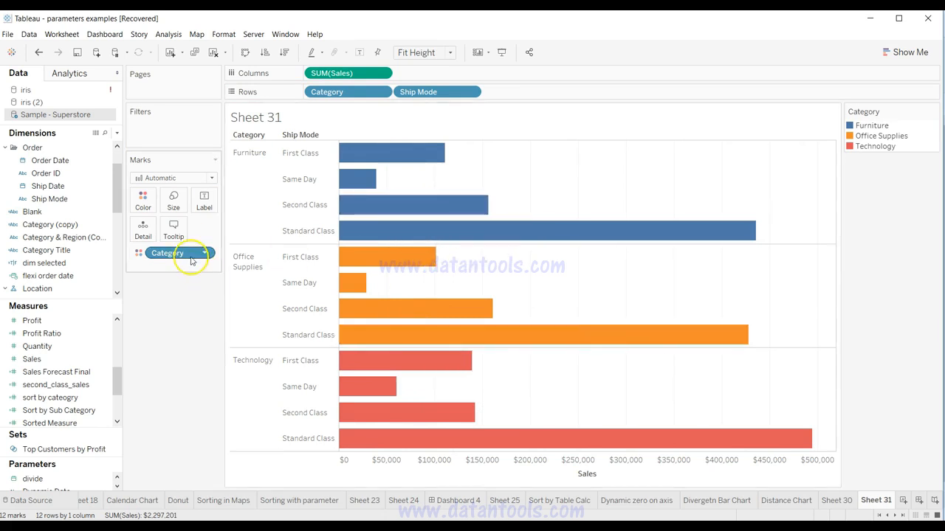
pyautogui.hotkey('ctrl', 'z')
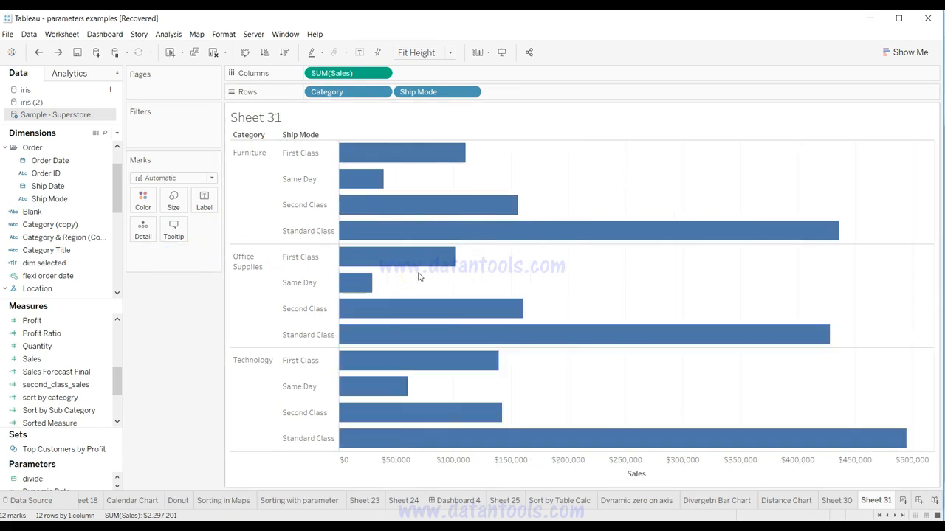
pyautogui.moveTo(288, 138); pyautogui.dragTo(413, 184)
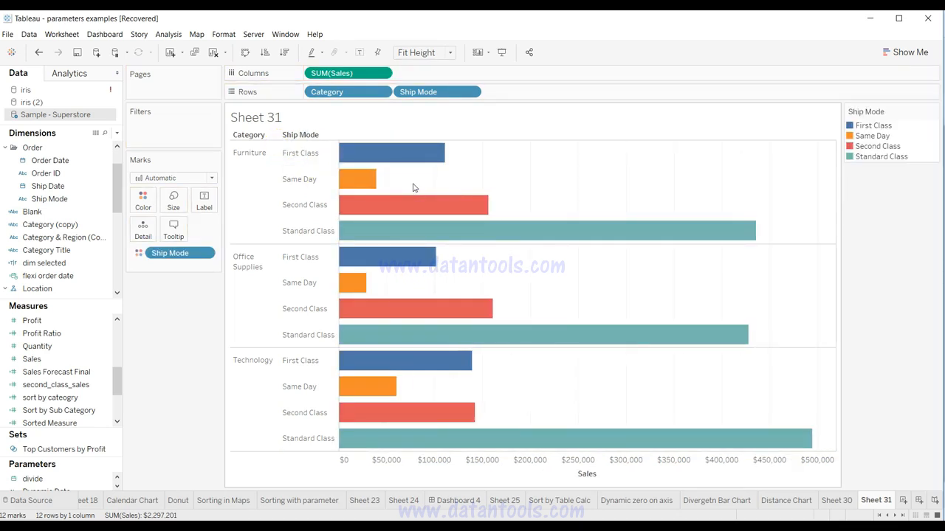
pyautogui.hotkey('ctrl', 'z')
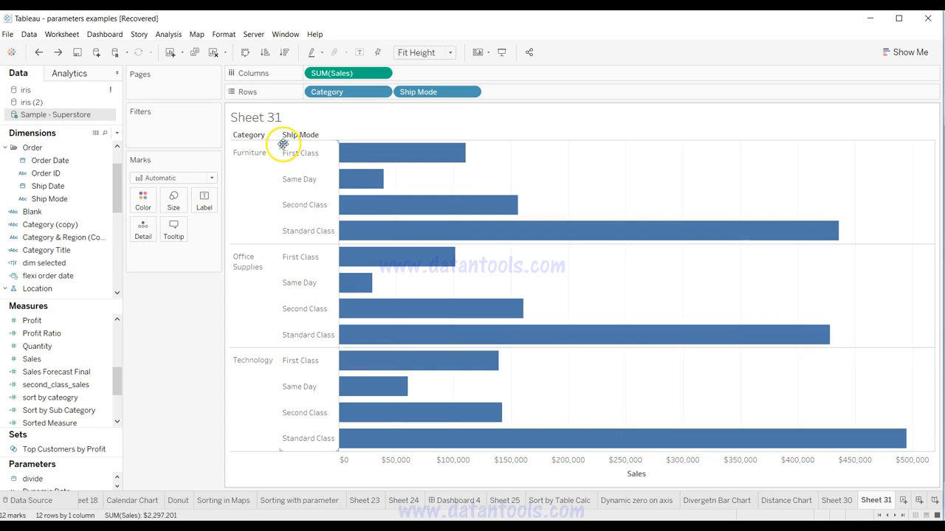
# Step: Leave the bar chart sheet, add a new worksheet and put Order Date on Columns as a continuous month
pyautogui.hotkey('ctrl', 'Tab')
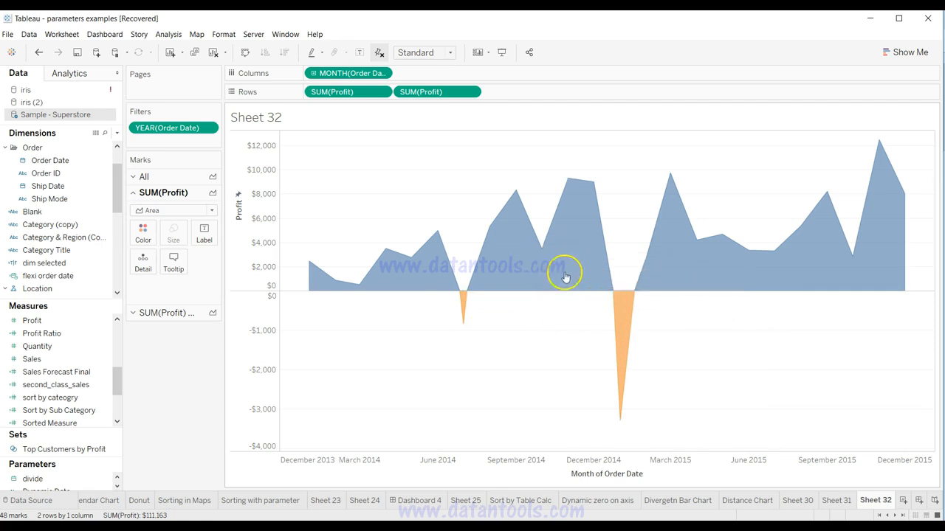
pyautogui.click(903, 500)
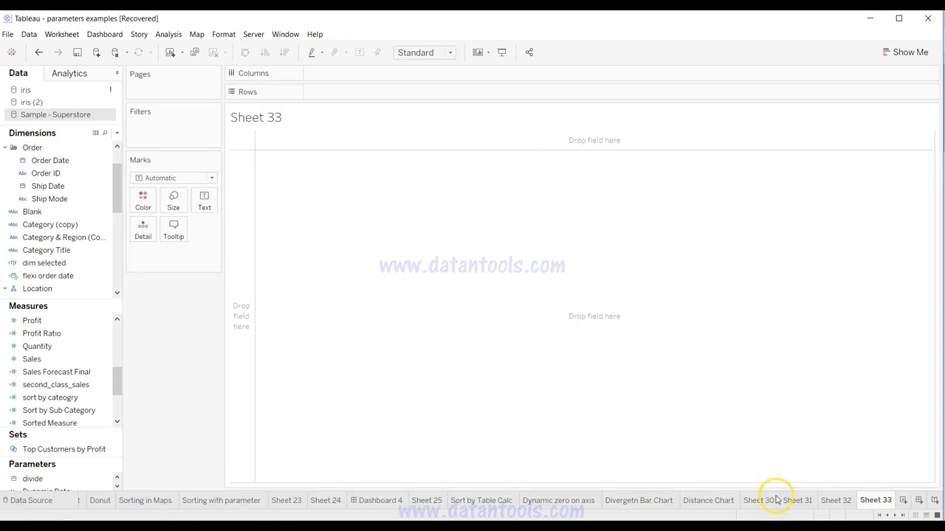
pyautogui.moveTo(50, 160); pyautogui.dragTo(369, 73)
pyautogui.click(382, 73)
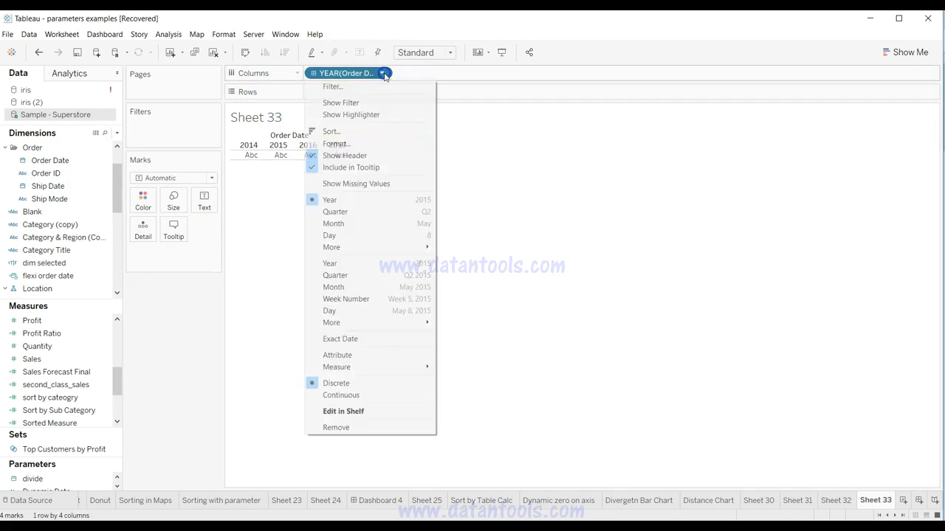
pyautogui.click(367, 287)
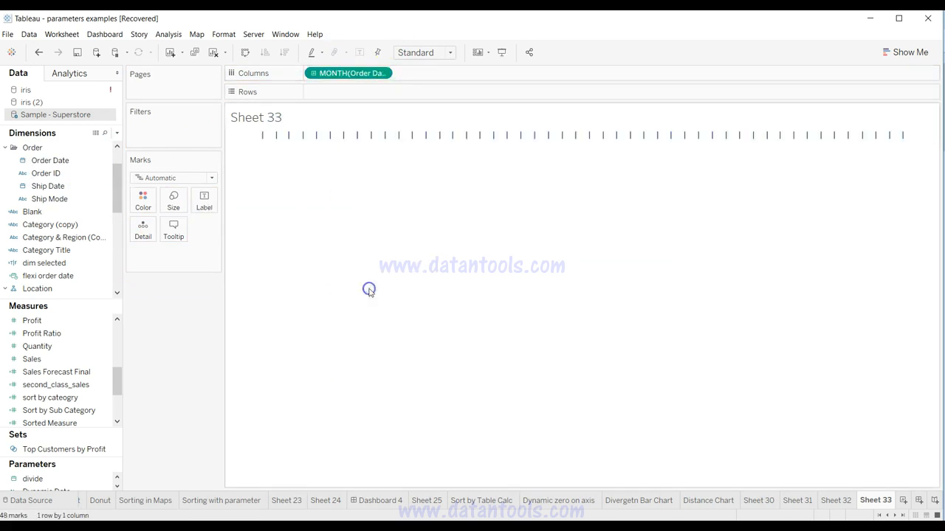
# Step: Filter Order Date by years, keeping only 2014 and 2015
pyautogui.moveTo(53, 159); pyautogui.dragTo(158, 131)
pyautogui.click(480, 203)
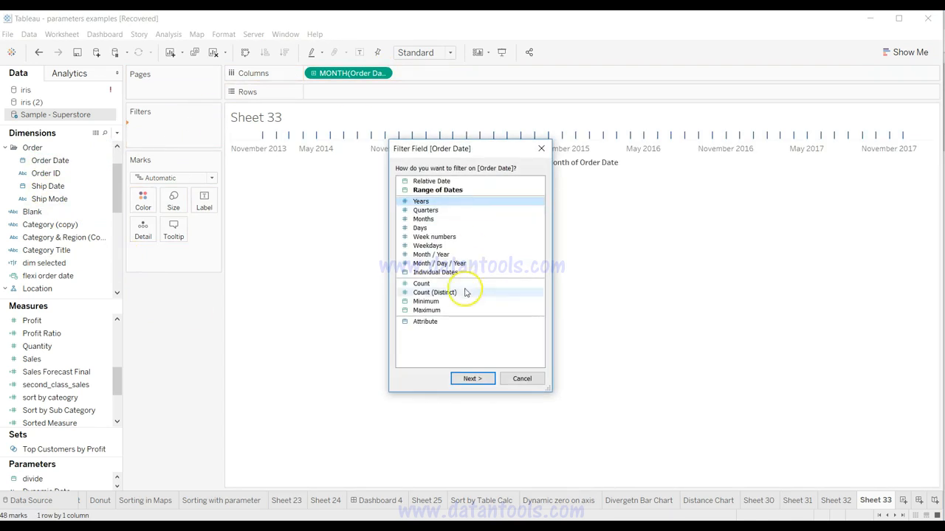
pyautogui.click(473, 379)
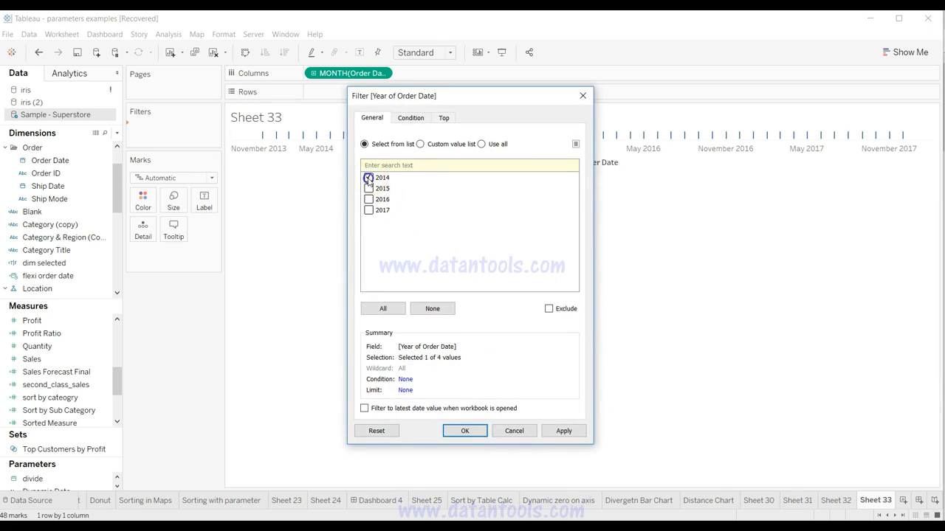
pyautogui.click(465, 431)
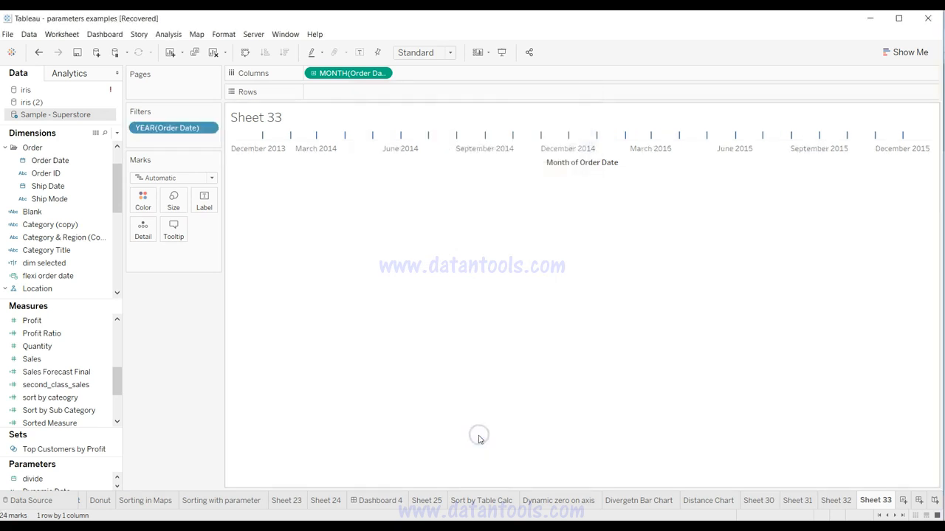
# Step: Put Profit on Rows and set the mark type to Area
pyautogui.moveTo(67, 321)
pyautogui.mouseDown()
pyautogui.moveTo(373, 142)
pyautogui.moveTo(388, 93)
pyautogui.mouseUp()
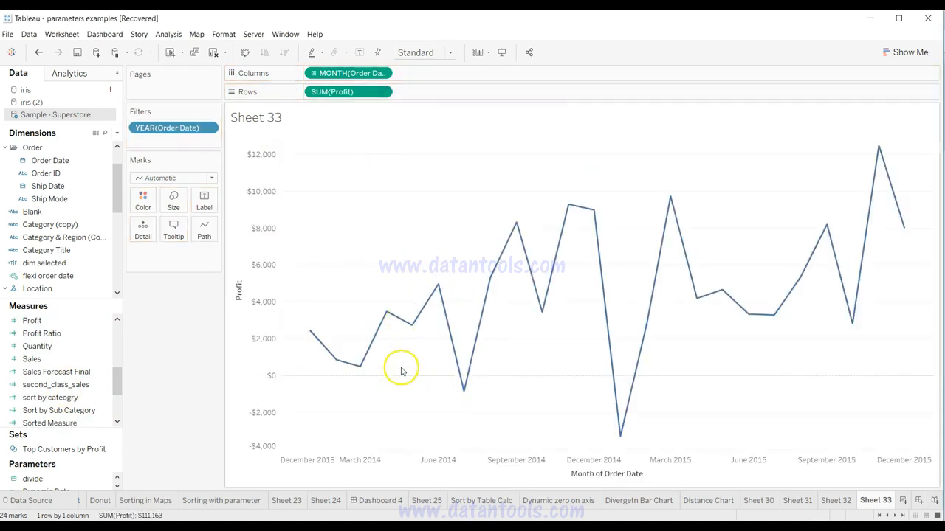
pyautogui.click(156, 178)
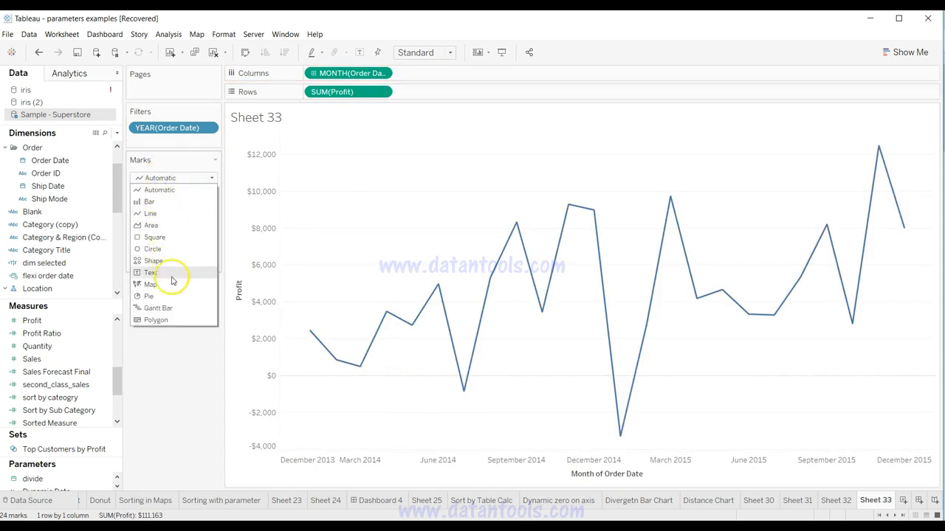
pyautogui.click(169, 225)
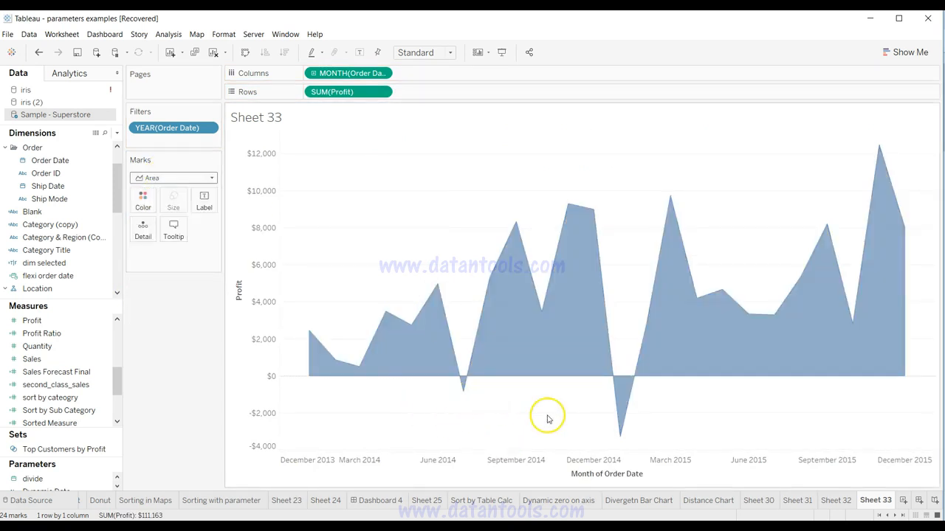
# Step: Color the area by Profit, and move that color field to Rows as a second Profit area chart
pyautogui.click(79, 323)
pyautogui.moveTo(79, 323); pyautogui.dragTo(145, 207)
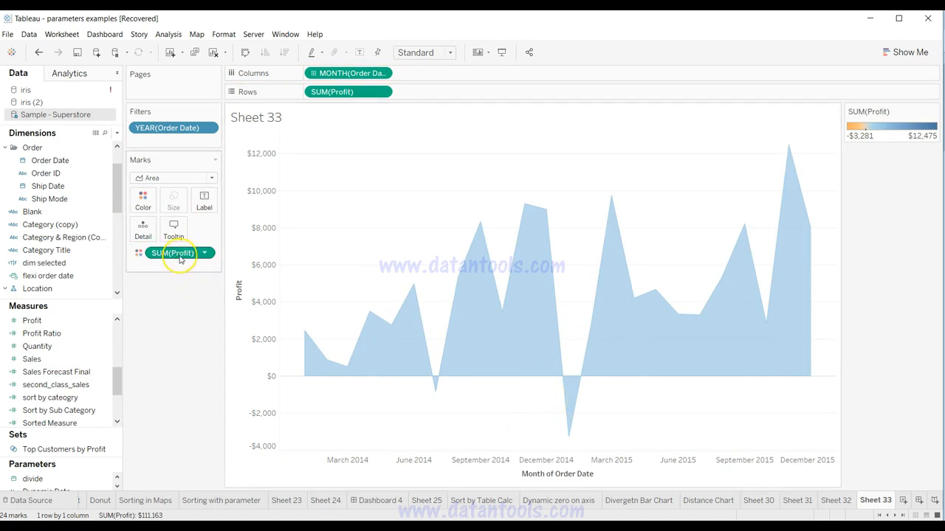
pyautogui.moveTo(180, 258); pyautogui.dragTo(441, 100)
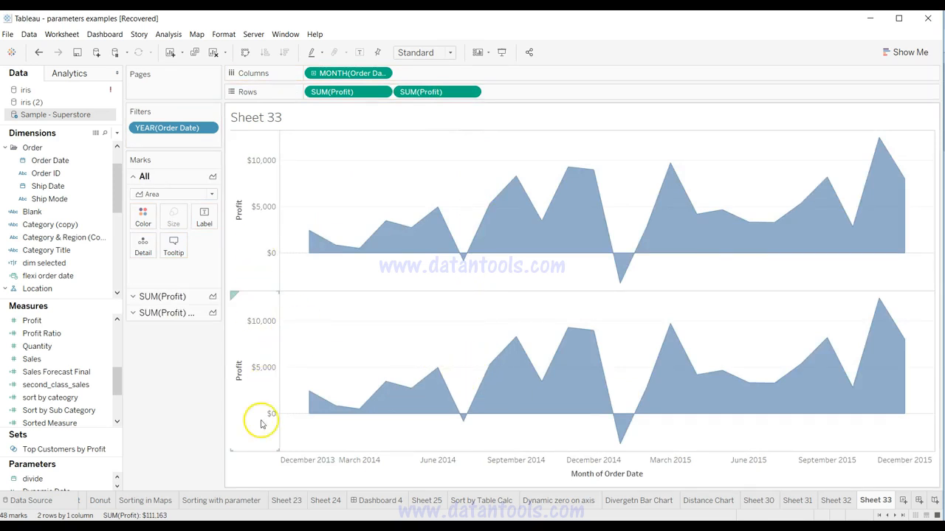
pyautogui.moveTo(323, 412)
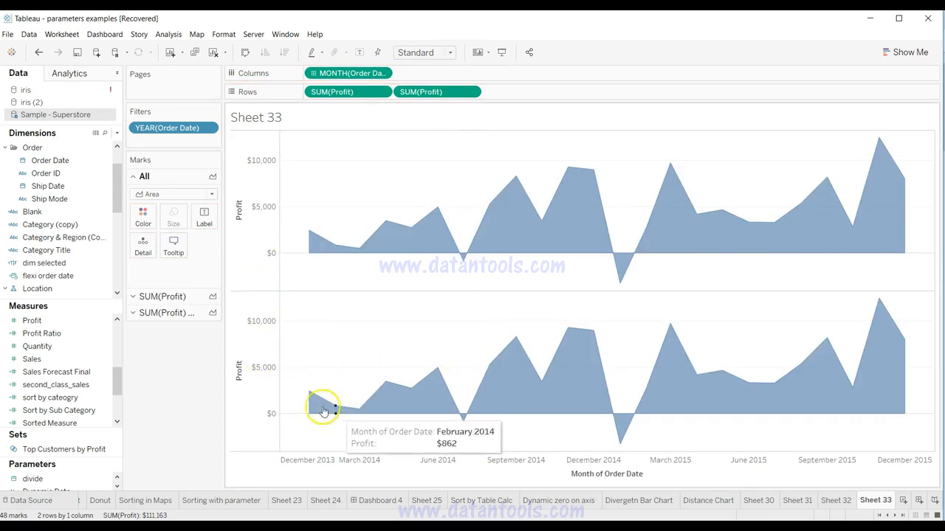
# Step: Color the second Profit area chart red
pyautogui.click(162, 297)
pyautogui.click(171, 313)
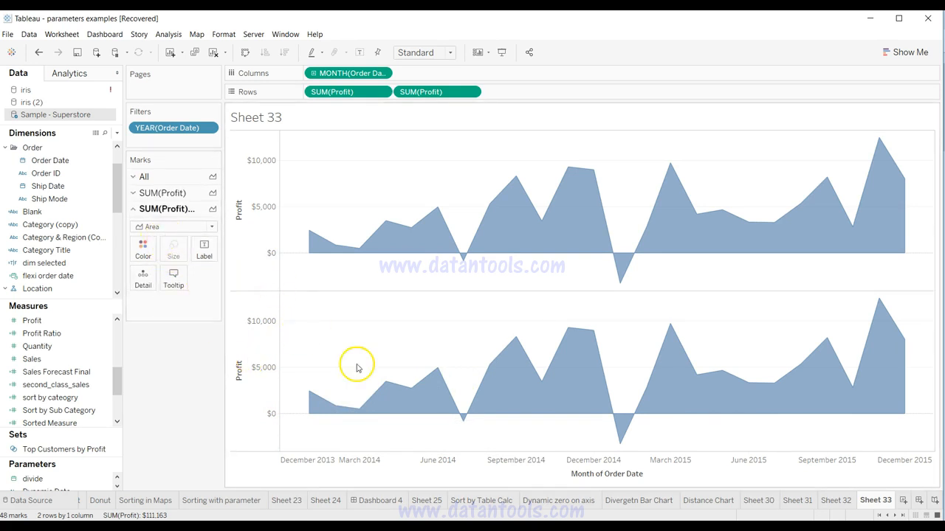
pyautogui.click(141, 251)
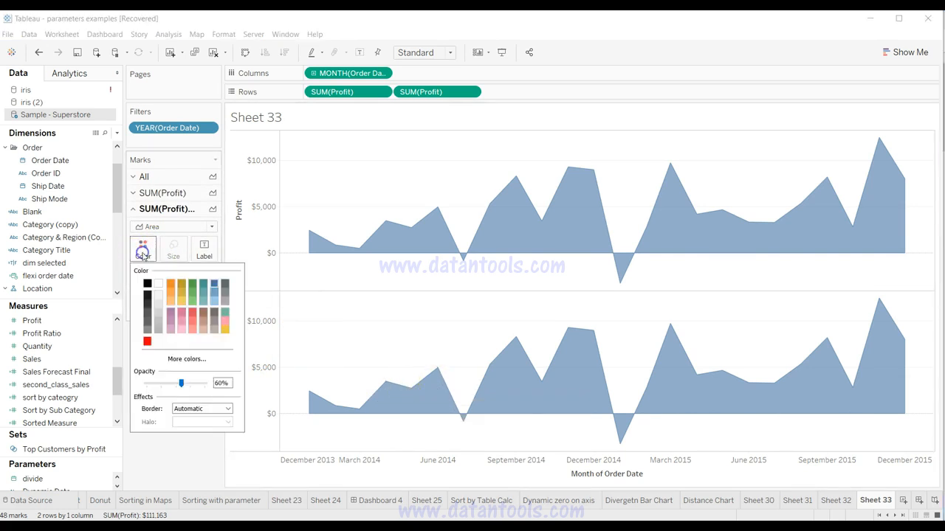
pyautogui.click(147, 342)
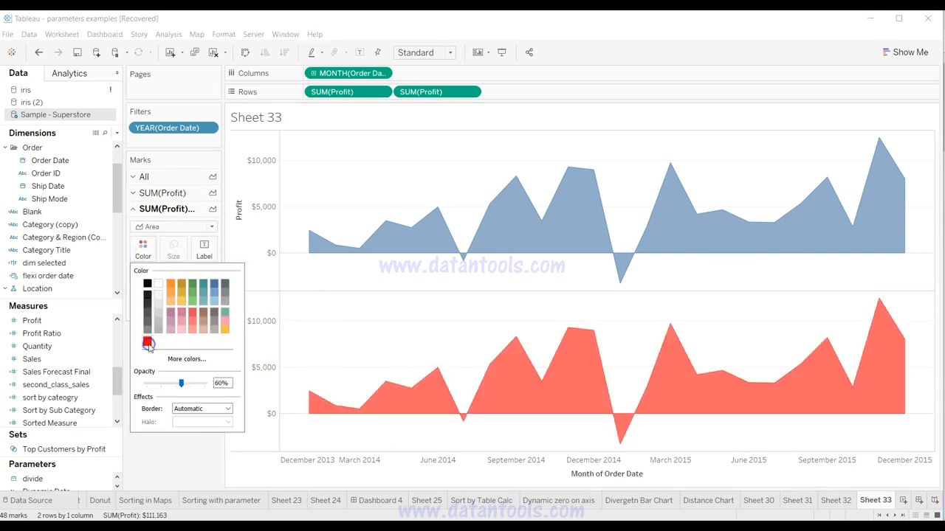
pyautogui.click(189, 453)
# Step: Fix the range of the red chart's Profit axis so that it ends at 0
pyautogui.rightClick(254, 352)
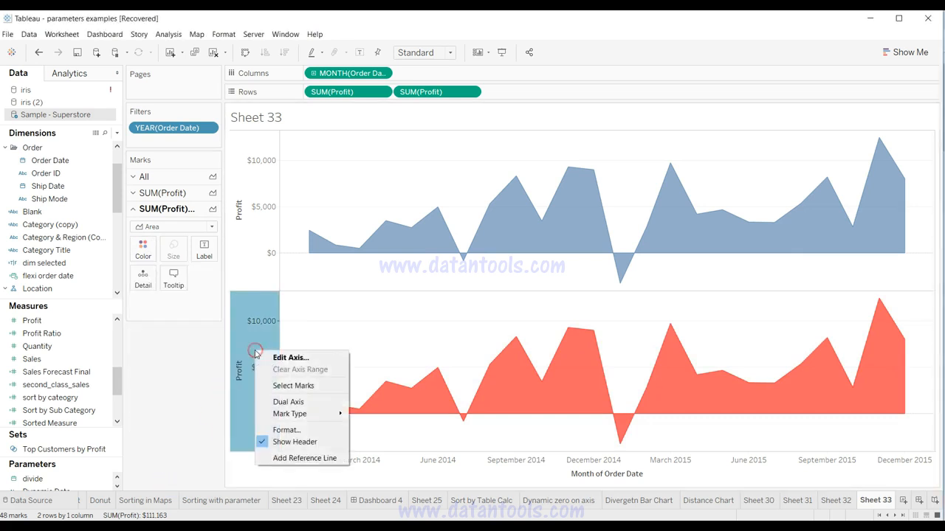
pyautogui.click(279, 358)
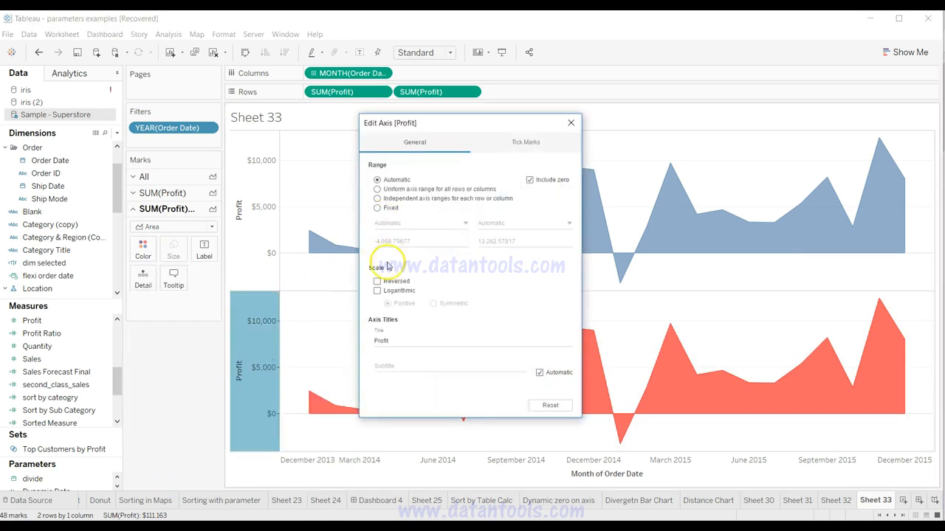
pyautogui.click(386, 210)
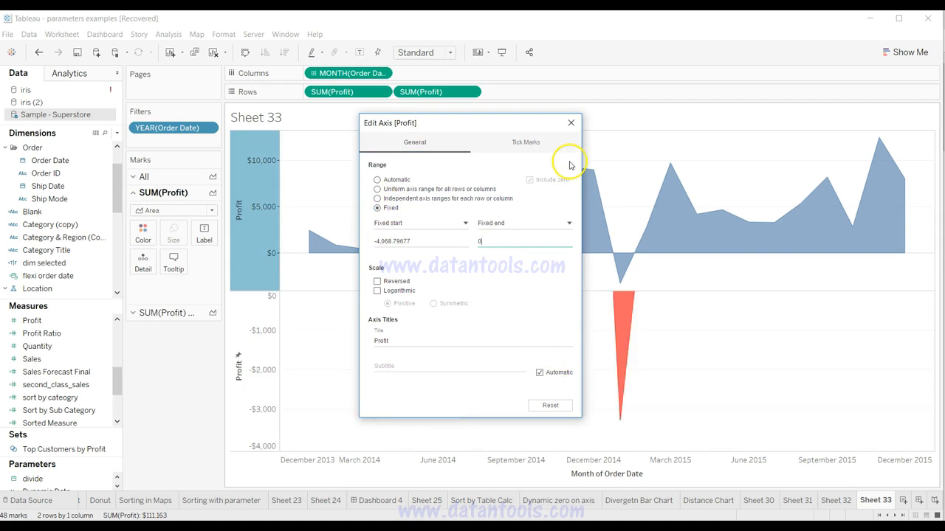
pyautogui.click(571, 122)
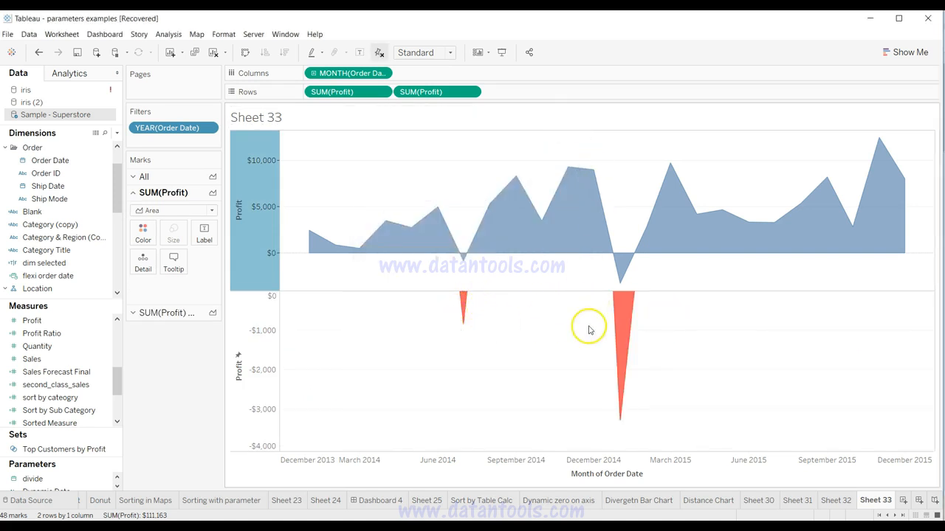
# Step: Fix the range of the blue chart's Profit axis so that it starts at 0
pyautogui.moveTo(422, 224)
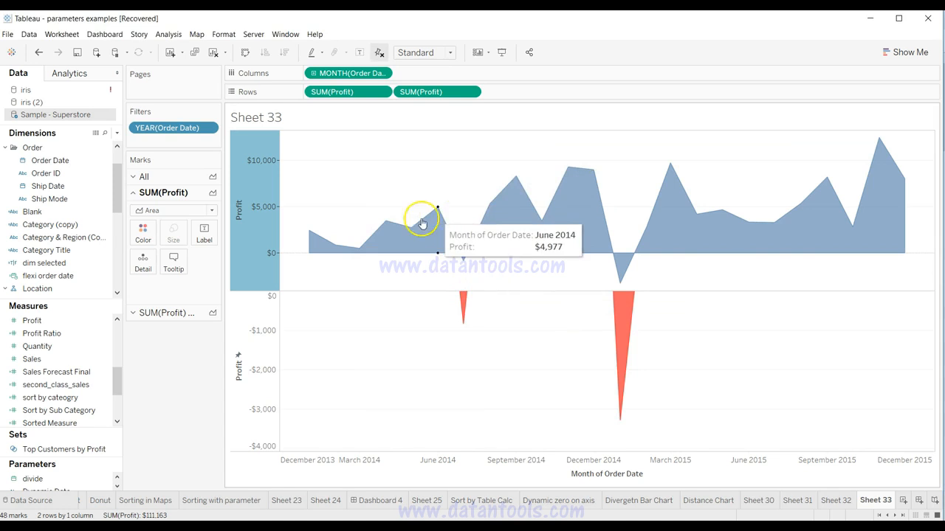
pyautogui.rightClick(259, 204)
pyautogui.click(270, 208)
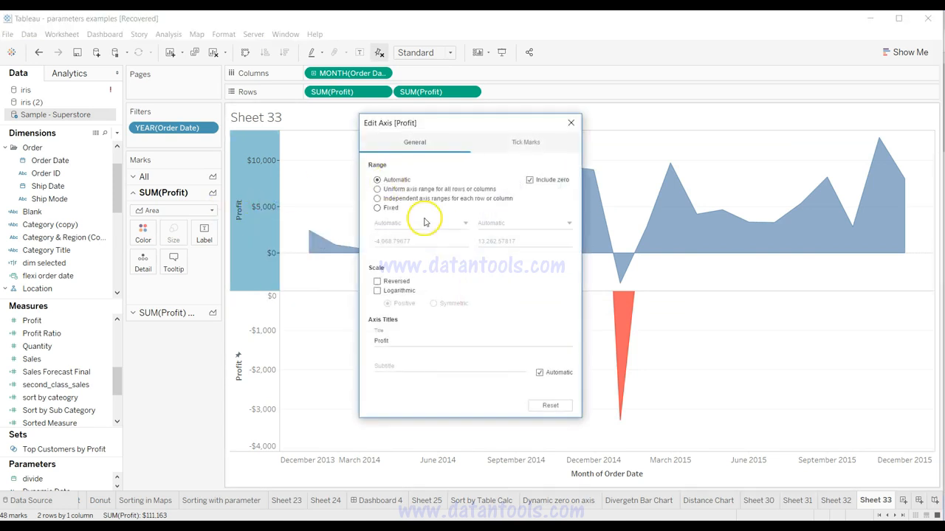
pyautogui.click(377, 208)
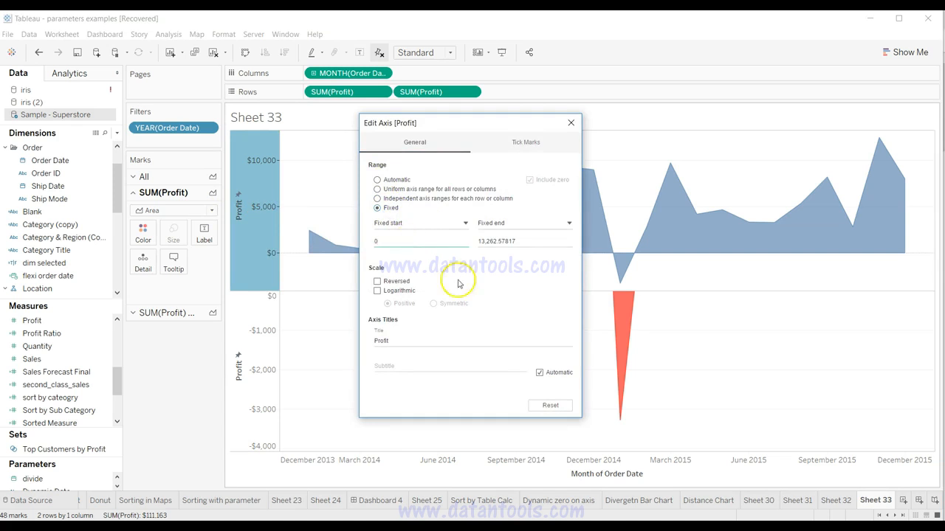
pyautogui.click(570, 123)
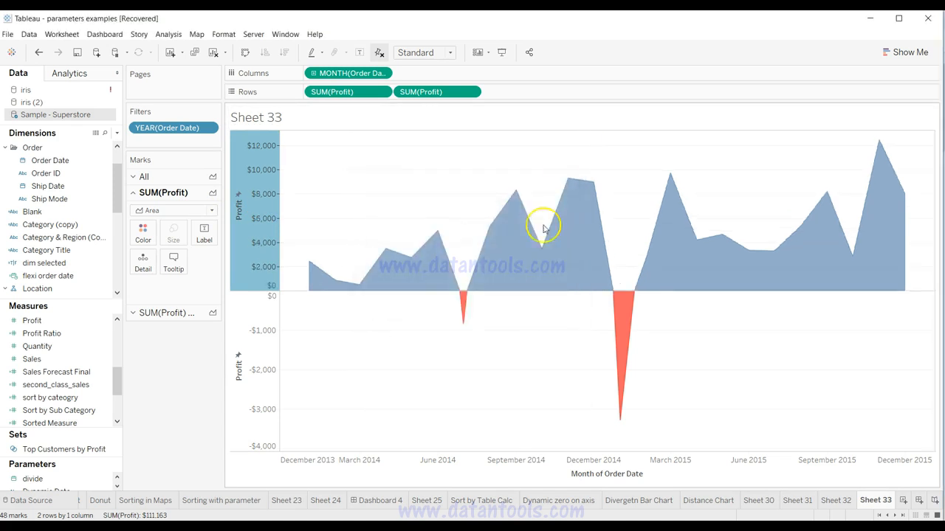
pyautogui.click(493, 361)
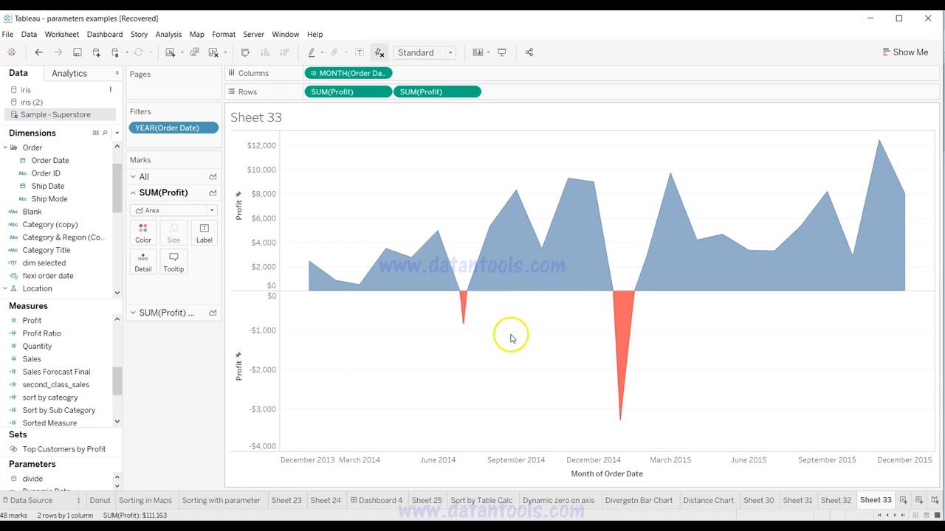
# Step: Remove the axis title from the red chart's Profit axis
pyautogui.moveTo(463, 312)
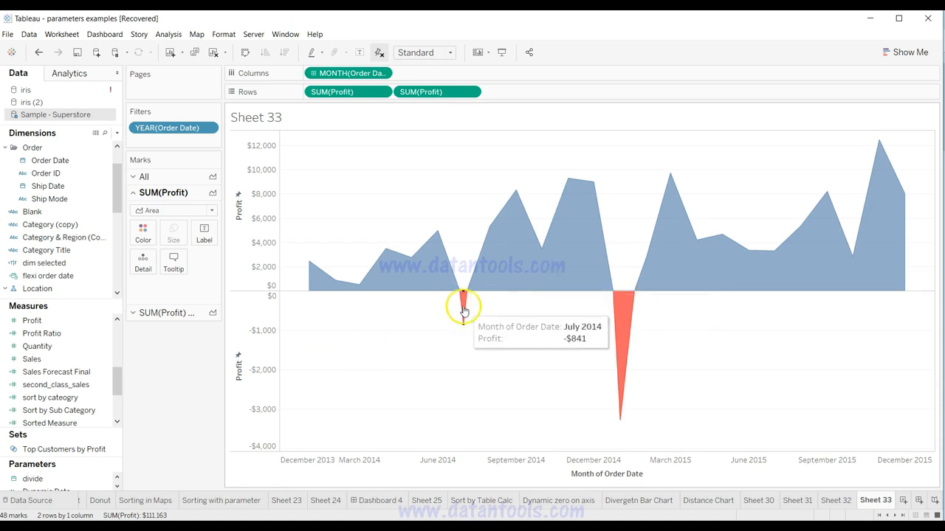
pyautogui.moveTo(615, 348)
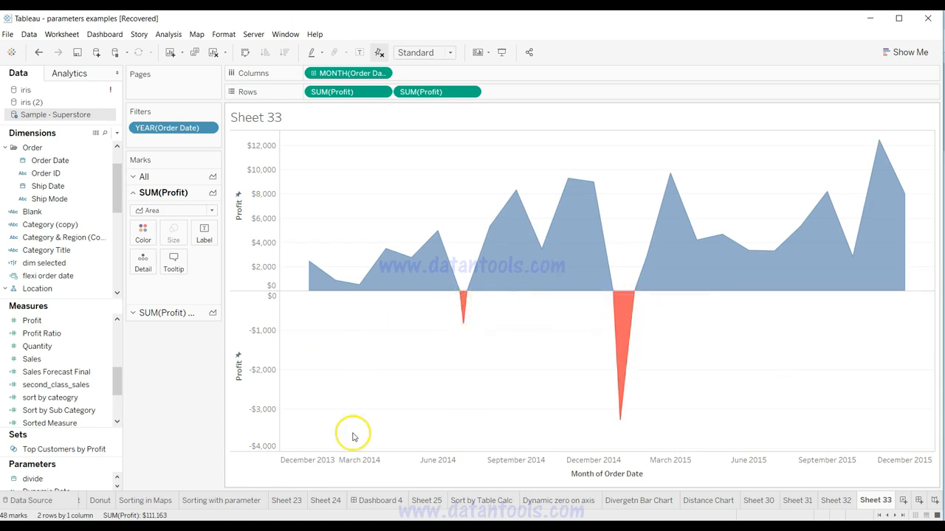
pyautogui.rightClick(234, 358)
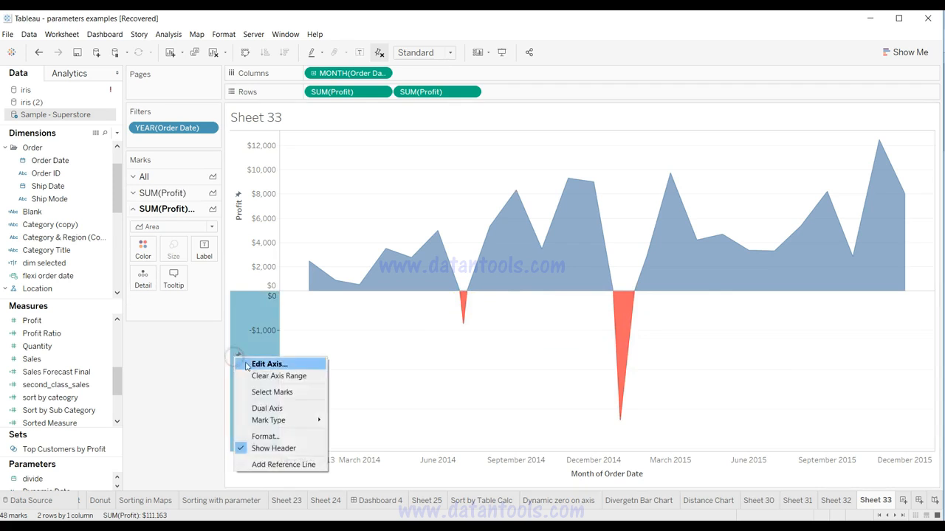
pyautogui.click(254, 364)
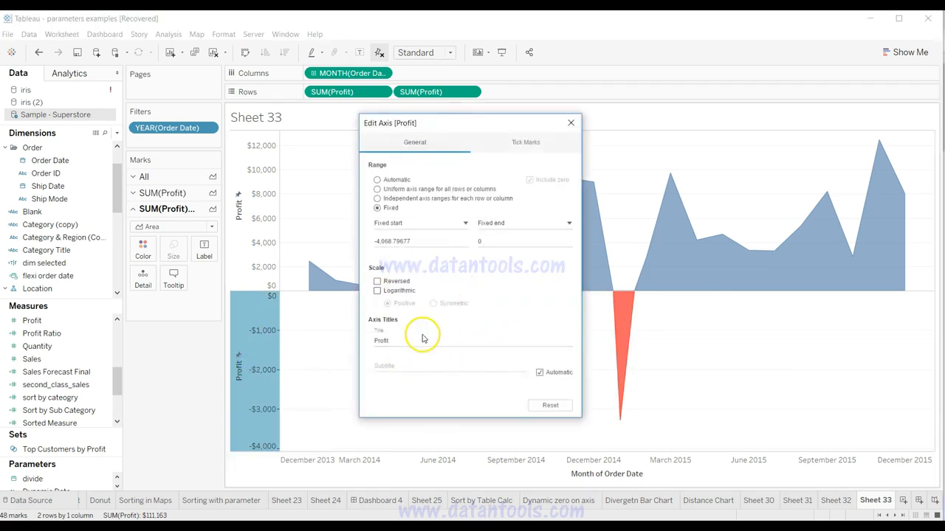
pyautogui.doubleClick(422, 344)
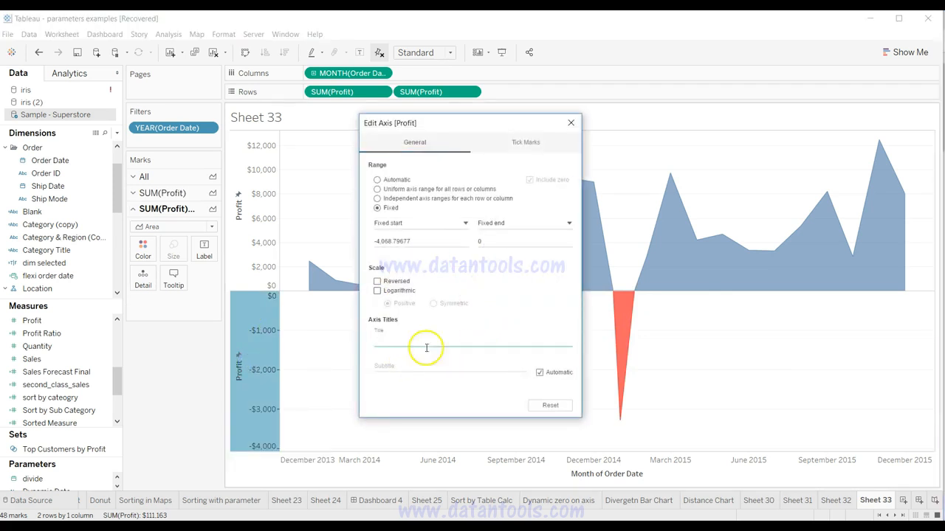
pyautogui.click(569, 121)
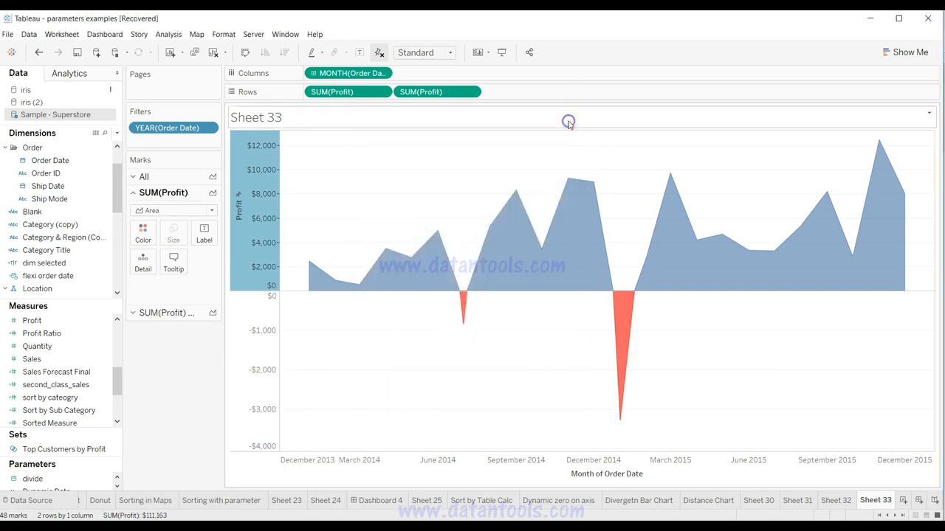
pyautogui.click(340, 358)
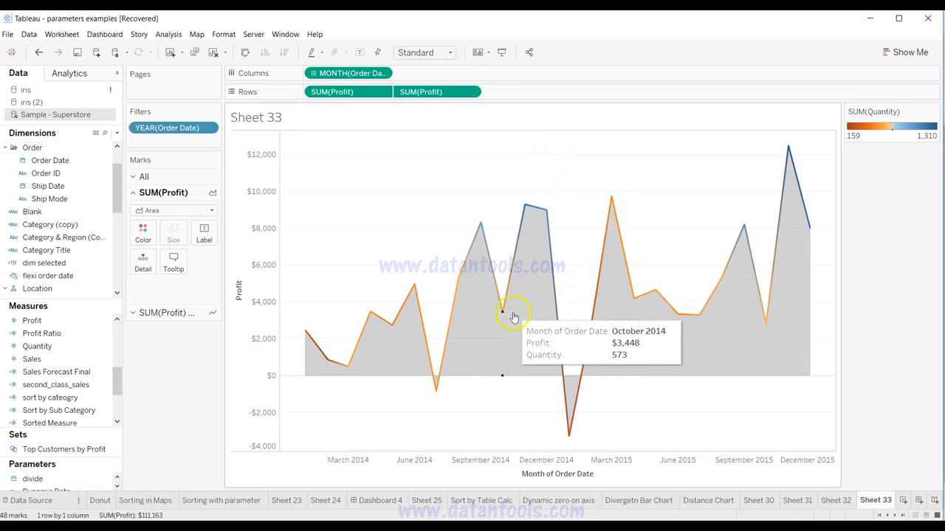
# Step: Add a new worksheet and put Order Date on Columns as a continuous quarter
pyautogui.moveTo(522, 341)
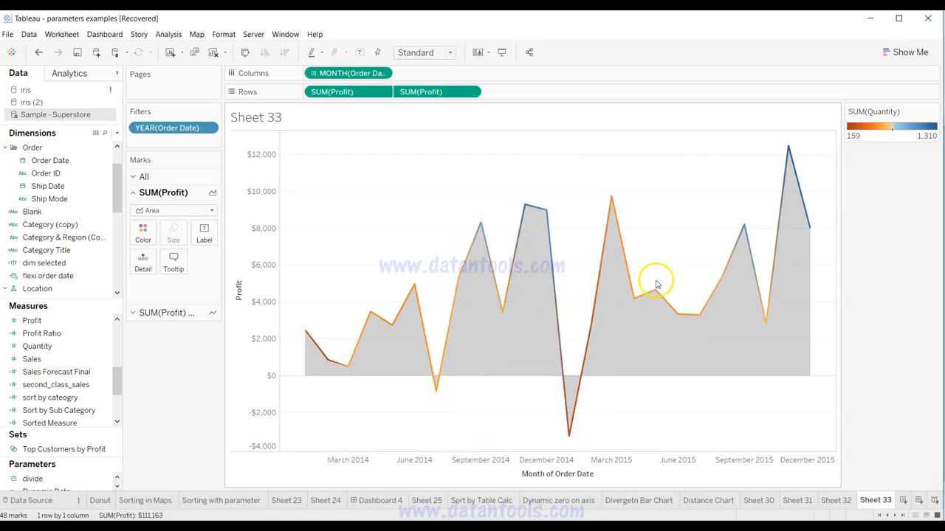
pyautogui.moveTo(661, 292)
pyautogui.moveTo(592, 310)
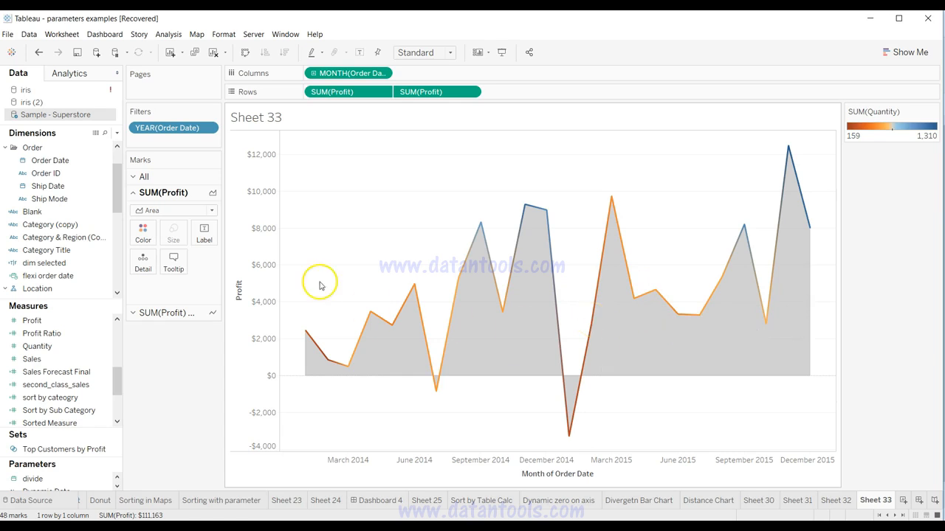
pyautogui.moveTo(906, 211)
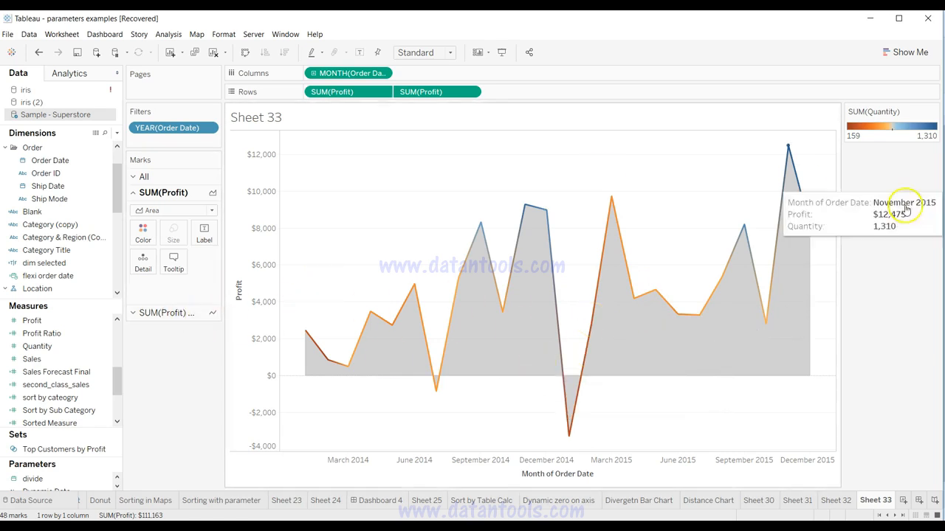
pyautogui.click(904, 502)
pyautogui.moveTo(83, 168); pyautogui.dragTo(349, 79)
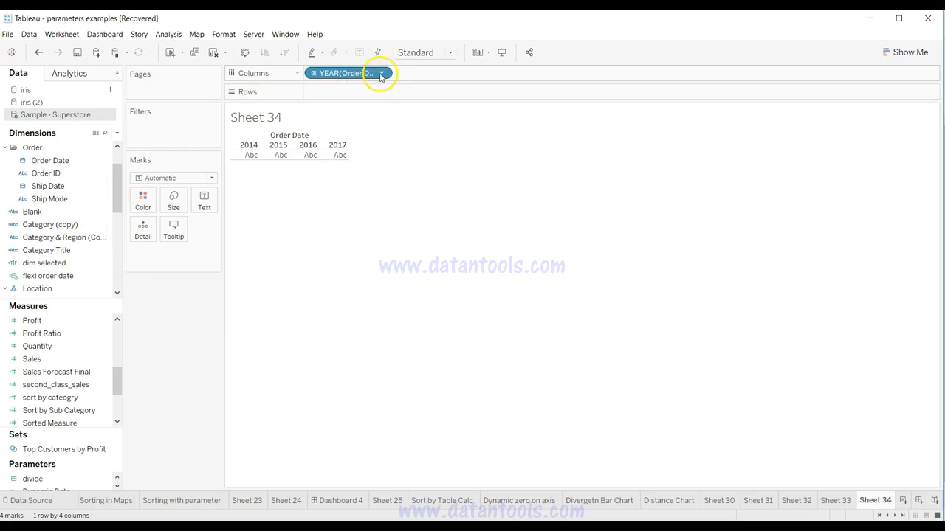
pyautogui.click(381, 73)
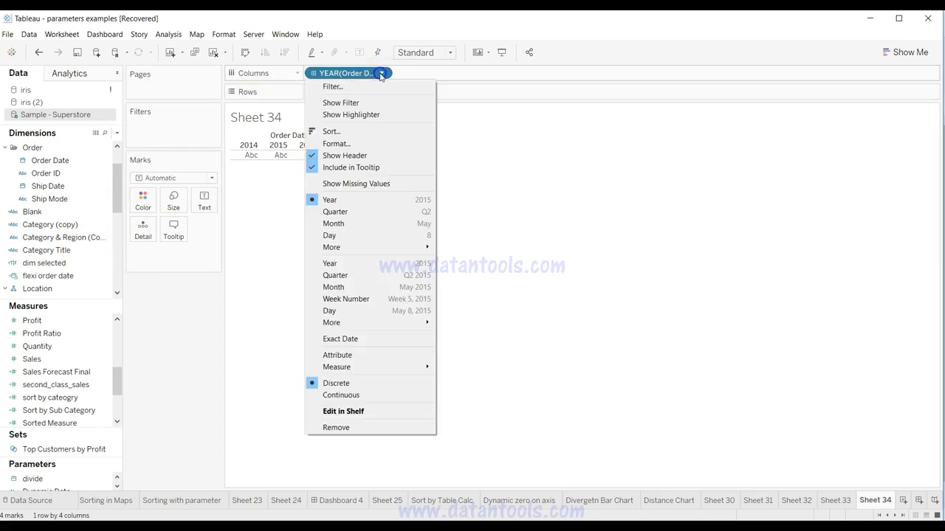
pyautogui.click(358, 278)
# Step: Put Profit on Rows and set the mark type to Area for the quarterly chart
pyautogui.click(81, 371)
pyautogui.click(76, 320)
pyautogui.moveTo(76, 360); pyautogui.dragTo(355, 90)
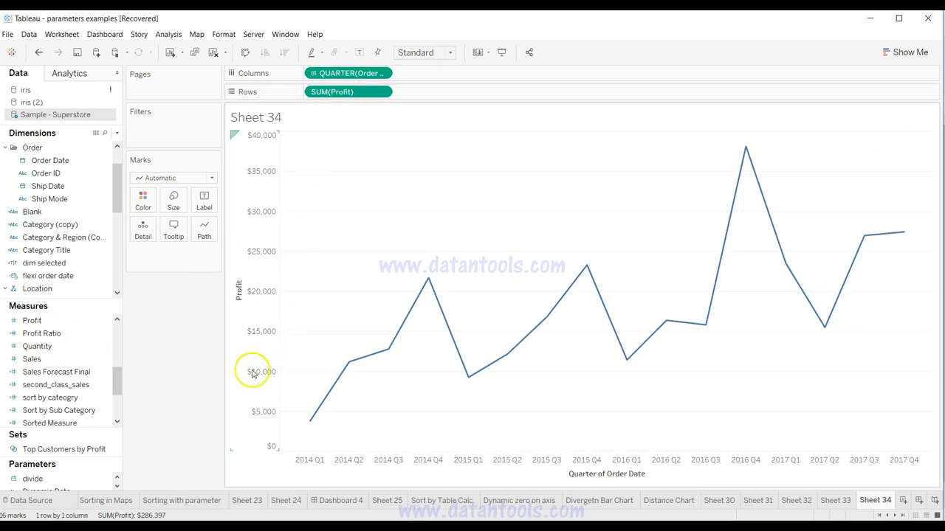
pyautogui.click(171, 178)
pyautogui.click(172, 226)
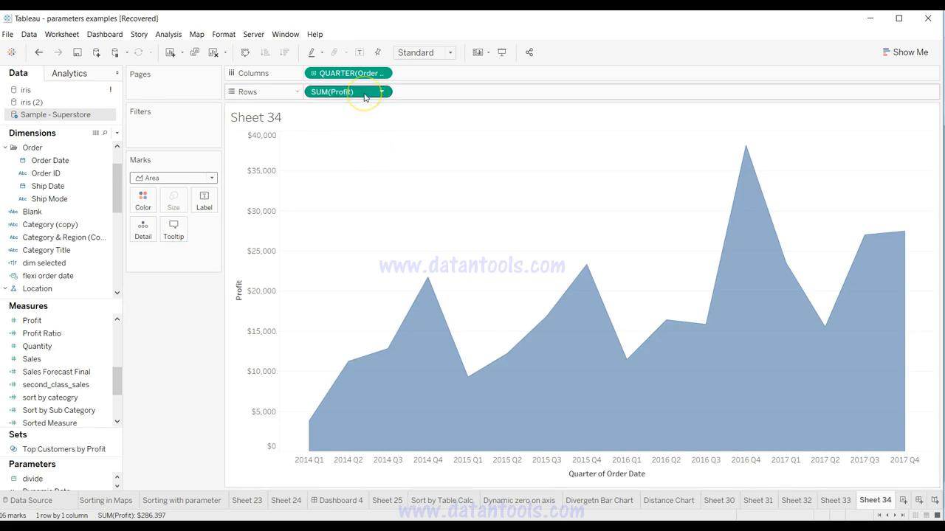
# Step: Duplicate Profit on Rows and change the second Profit chart's mark type to Line
pyautogui.moveTo(364, 96); pyautogui.dragTo(440, 98)
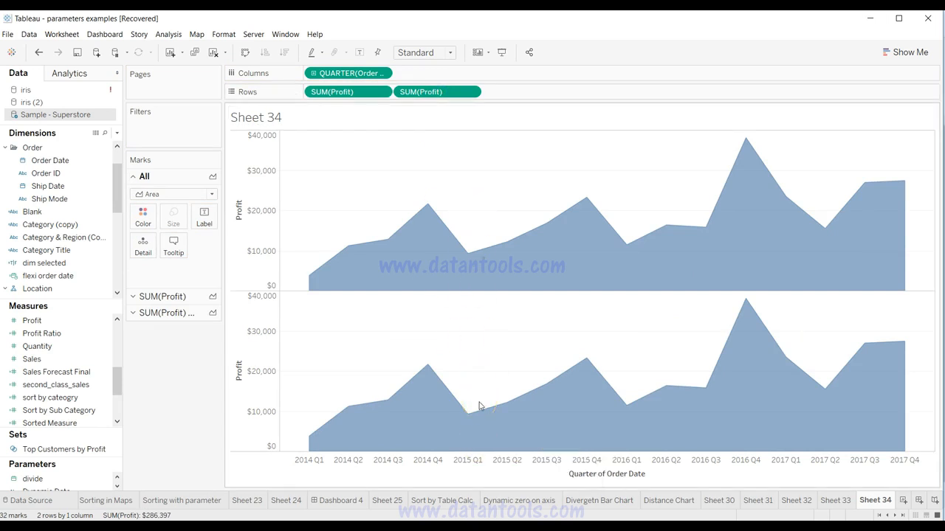
pyautogui.click(471, 91)
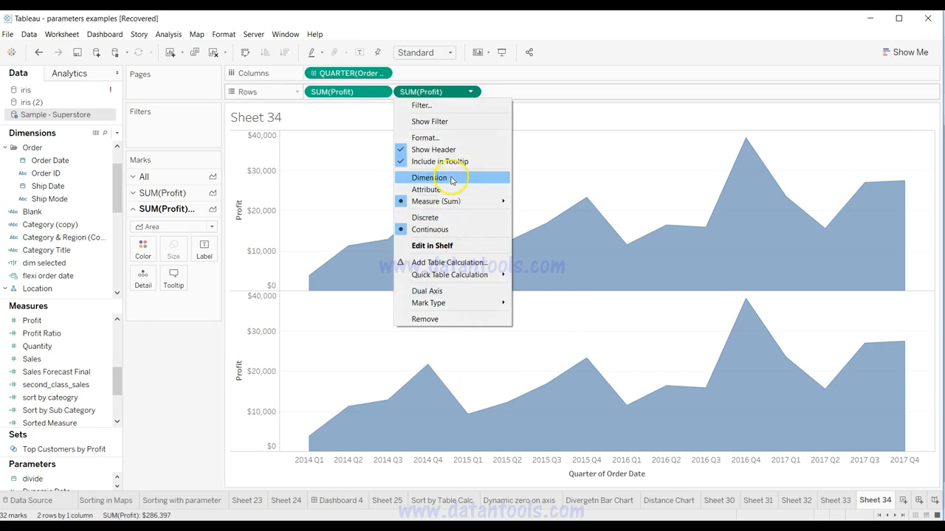
pyautogui.click(182, 227)
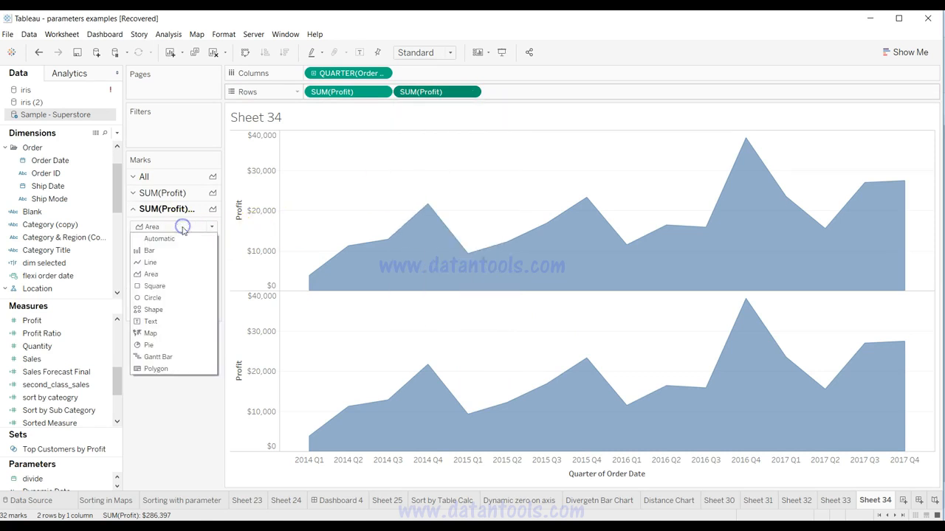
pyautogui.click(171, 262)
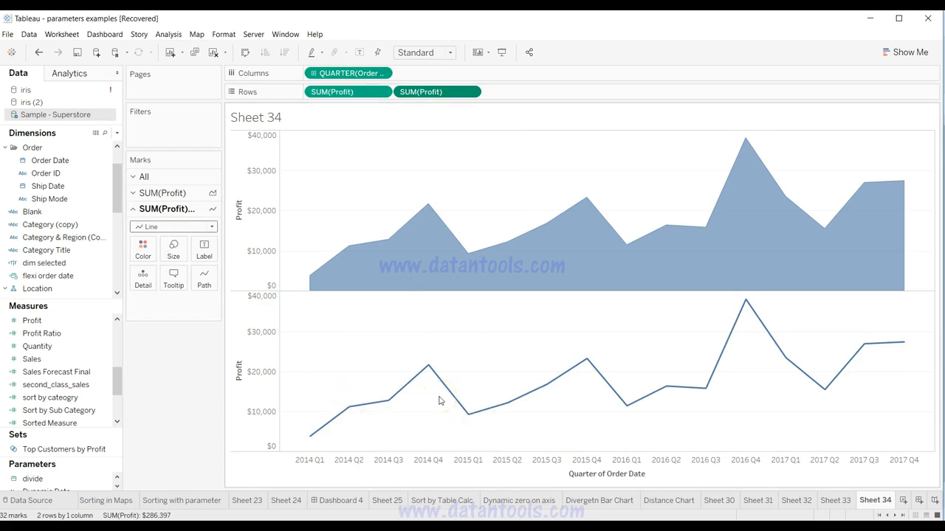
# Step: Color the Profit line by Quantity using the Orange-Blue Diverging palette
pyautogui.moveTo(422, 205)
pyautogui.moveTo(63, 347); pyautogui.dragTo(142, 260)
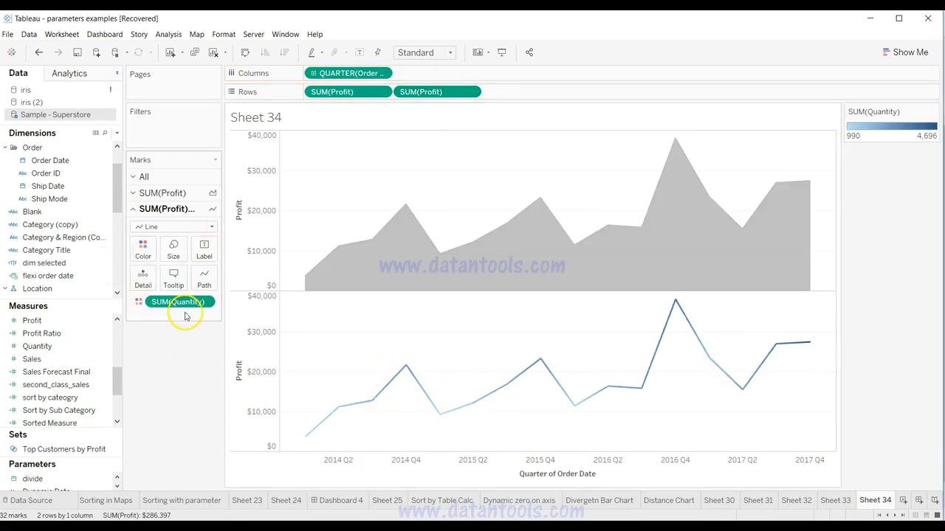
pyautogui.click(143, 251)
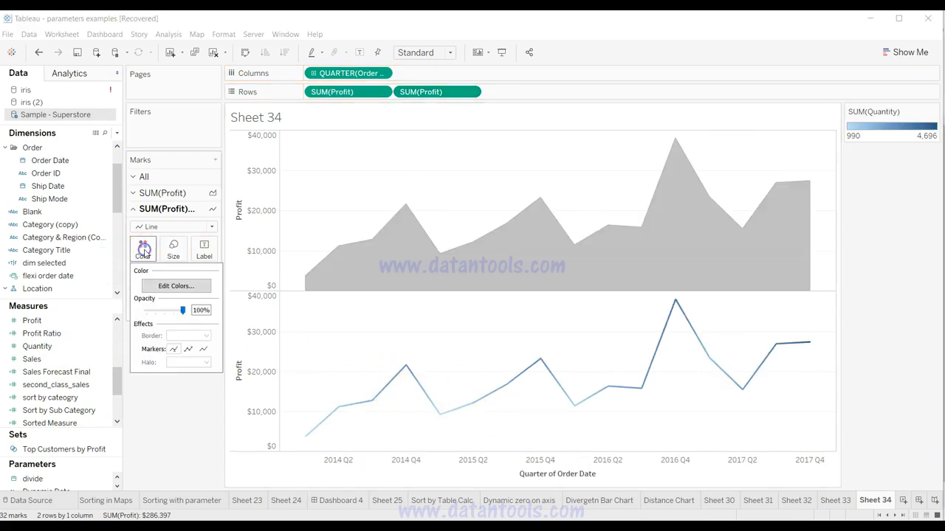
pyautogui.click(169, 290)
pyautogui.click(436, 227)
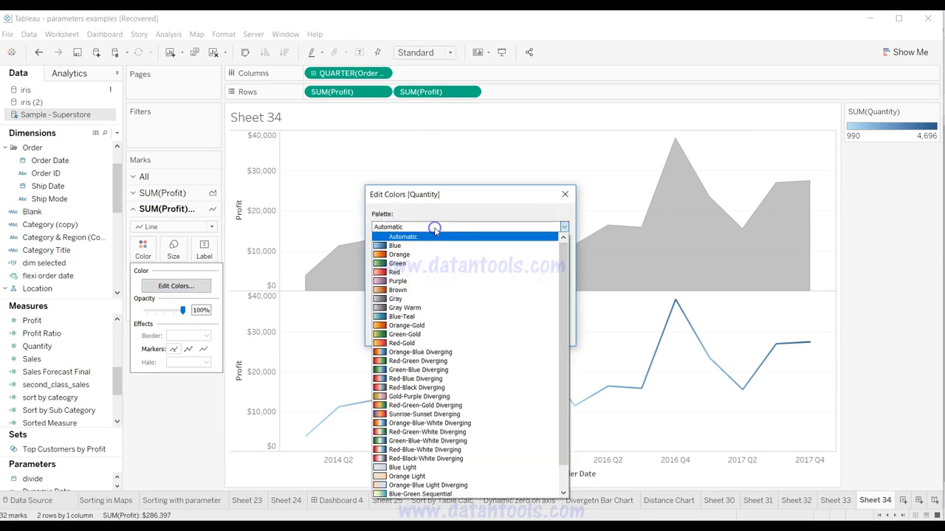
pyautogui.click(428, 352)
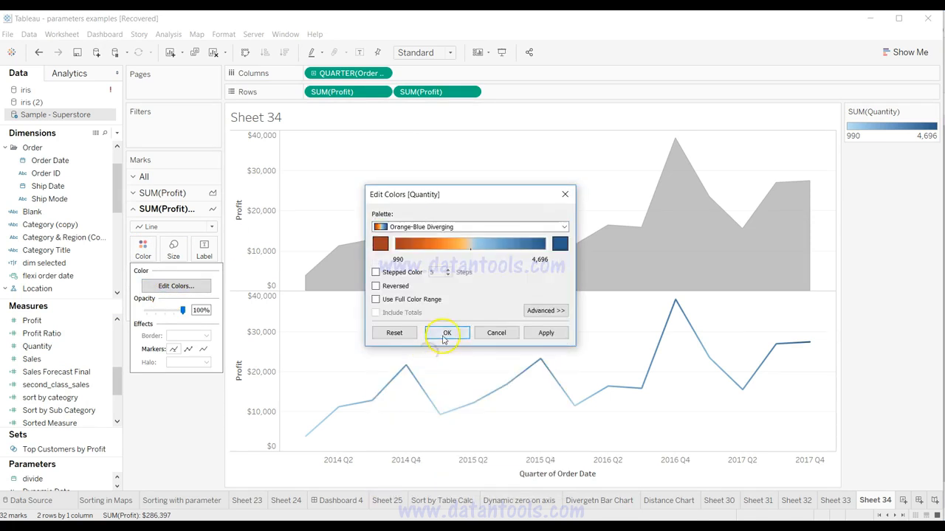
pyautogui.click(443, 332)
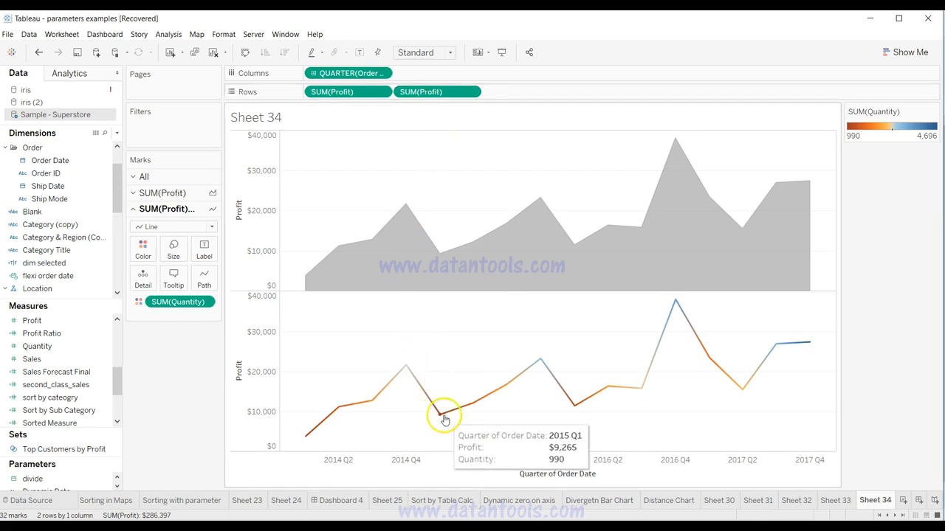
# Step: Overlay the two quarterly Profit charts on a synchronized dual axis and hide the secondary axis header
pyautogui.moveTo(446, 96); pyautogui.dragTo(821, 203)
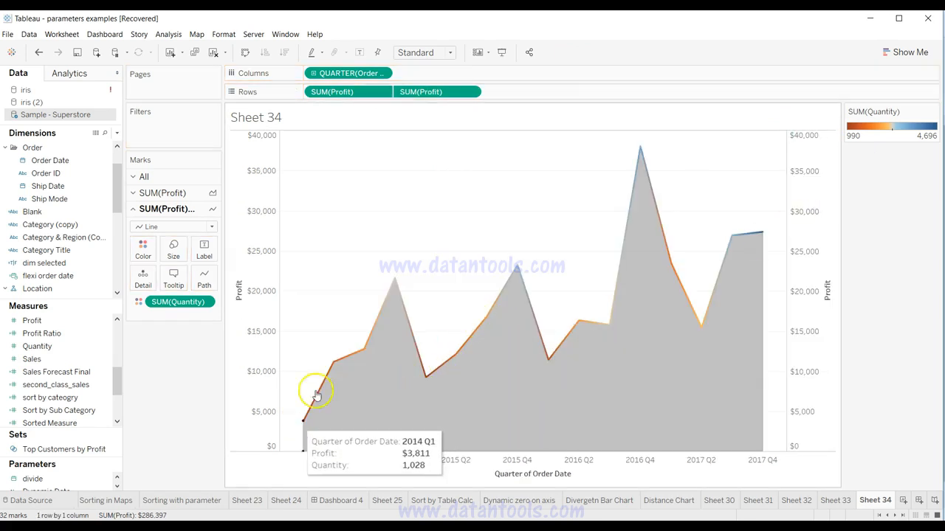
pyautogui.rightClick(803, 308)
pyautogui.click(824, 374)
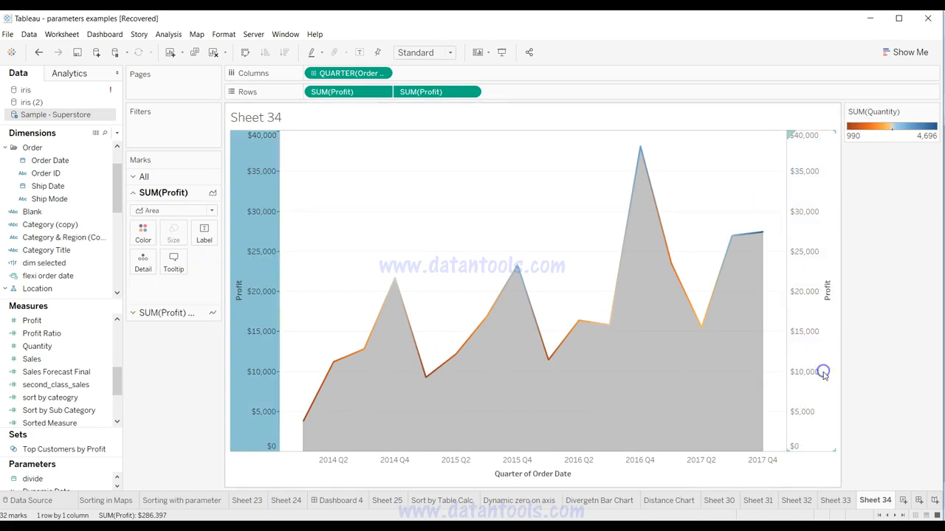
pyautogui.rightClick(824, 375)
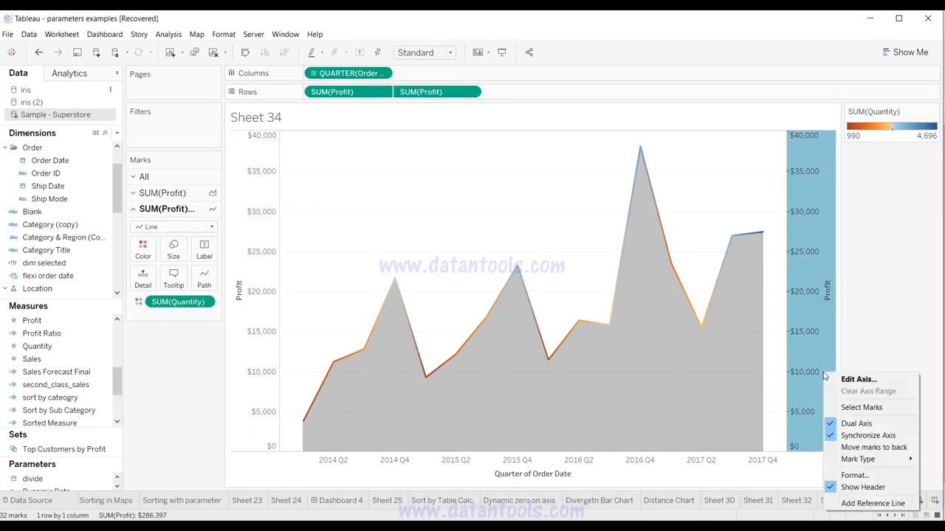
pyautogui.click(853, 488)
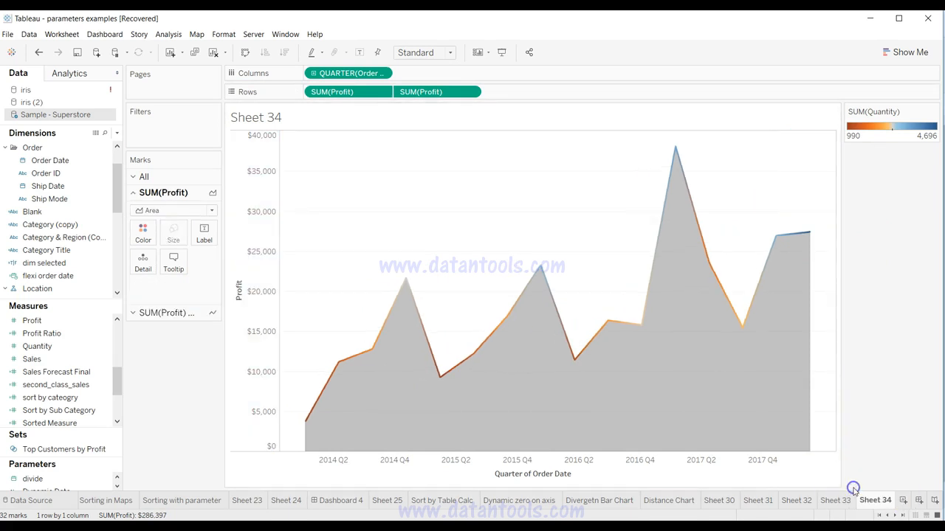
pyautogui.click(361, 317)
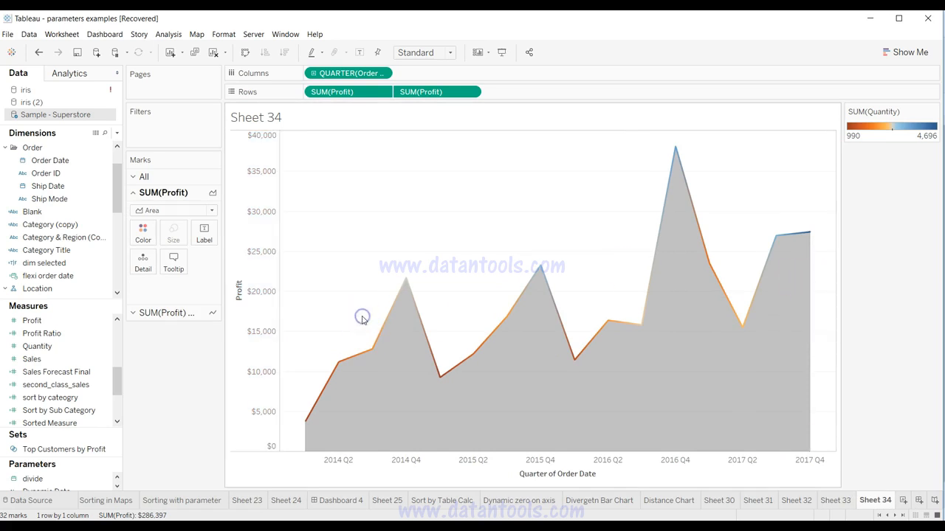
# Step: Review the monthly profit chart on Sheet 33, return to Sheet 34 and show the Profit line's mark settings
pyautogui.click(834, 500)
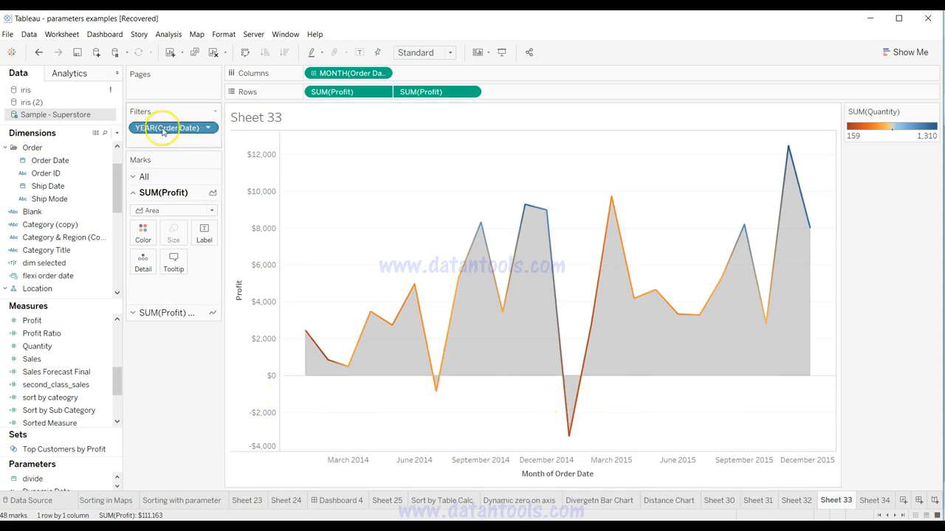
pyautogui.click(876, 501)
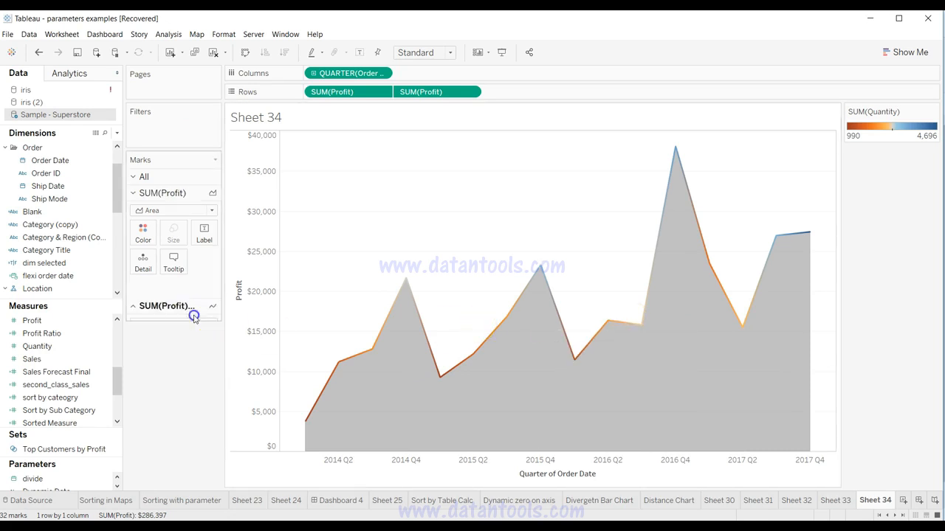
pyautogui.click(195, 313)
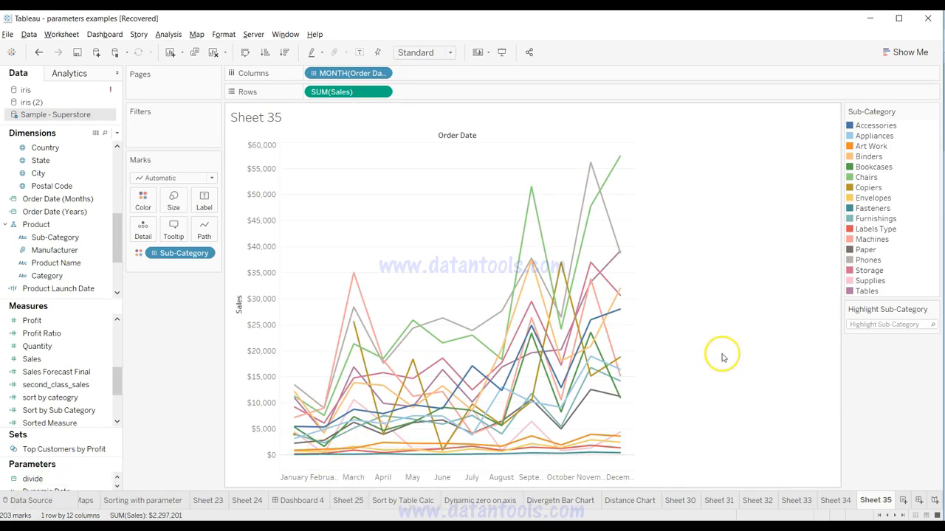
# Step: Try the Sub-Category highlighter on Sheet 35 by searching for "tabl"
pyautogui.click(866, 325)
pyautogui.scroll(-2, 866, 326)
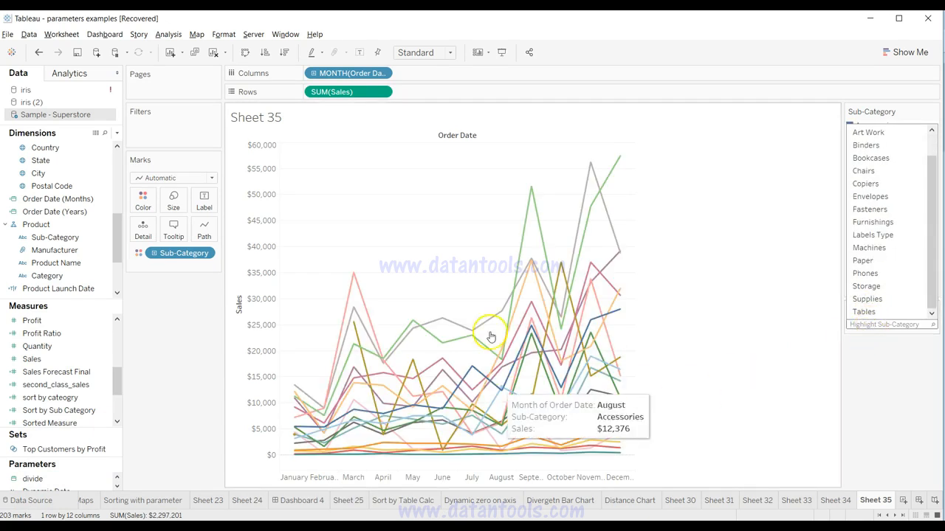
pyautogui.write('tabl')
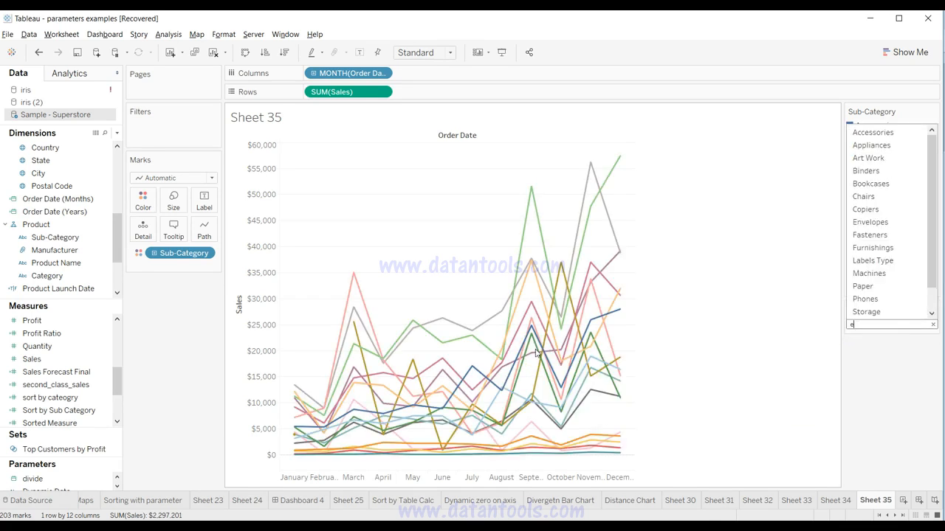
pyautogui.write('e')
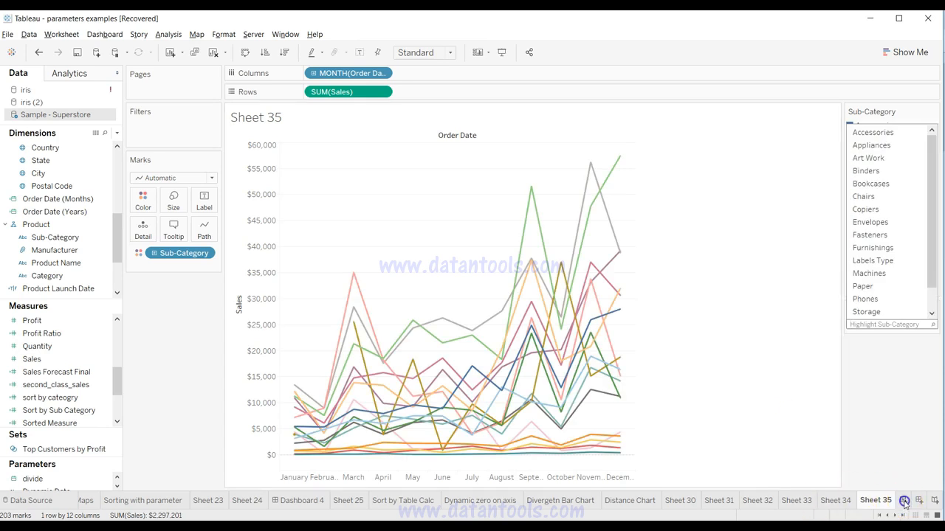
# Step: Add a new worksheet and put Order Date on Columns as a discrete month
pyautogui.click(904, 502)
pyautogui.click(93, 165)
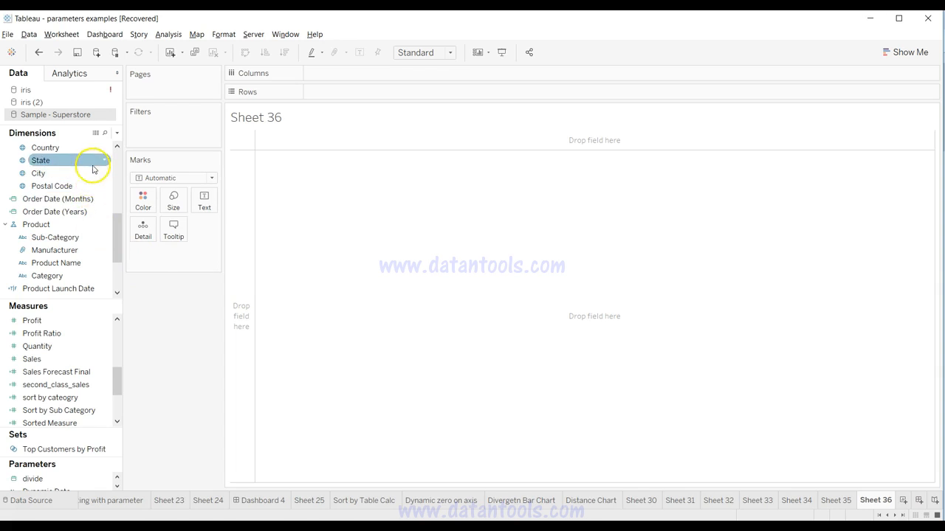
pyautogui.moveTo(116, 235); pyautogui.dragTo(116, 178)
pyautogui.click(66, 212)
pyautogui.moveTo(51, 199); pyautogui.dragTo(336, 74)
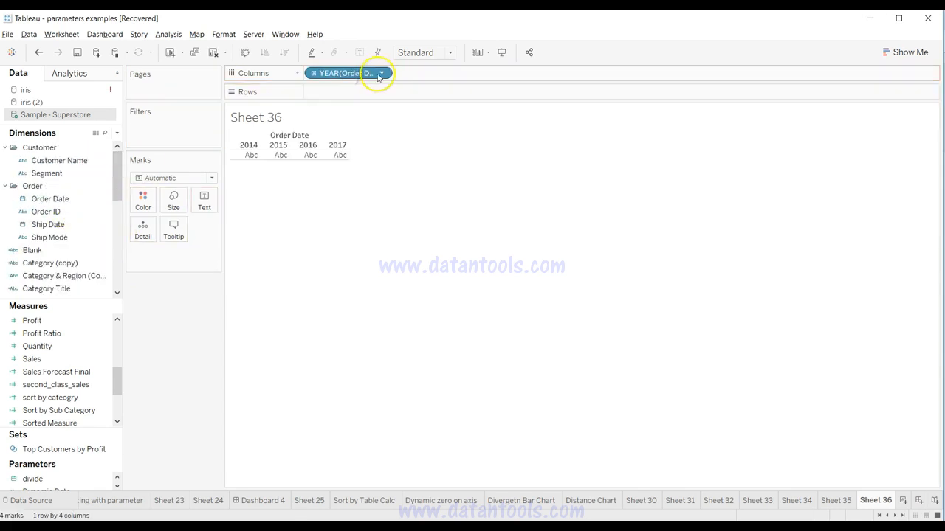
pyautogui.click(380, 74)
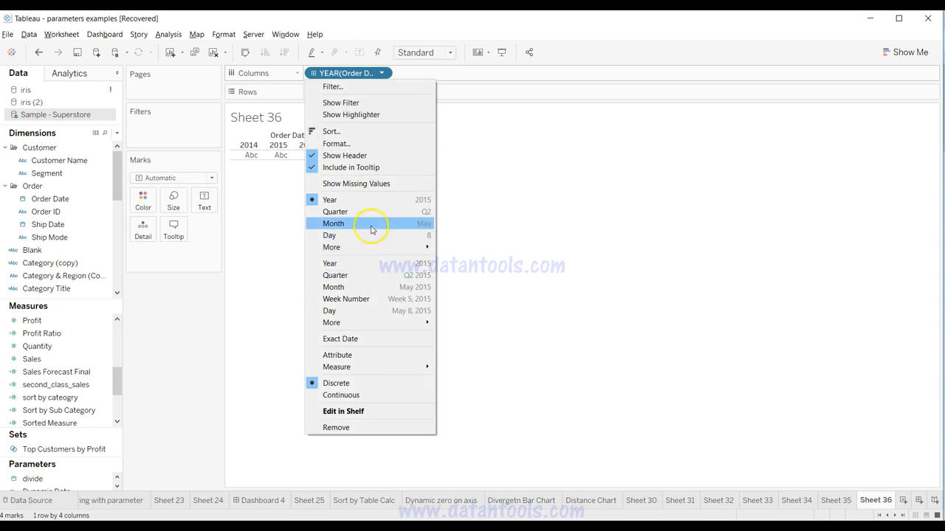
pyautogui.click(372, 224)
# Step: Put Sales on Rows and color the monthly sales lines by Sub-Category
pyautogui.click(59, 333)
pyautogui.moveTo(51, 359); pyautogui.dragTo(364, 94)
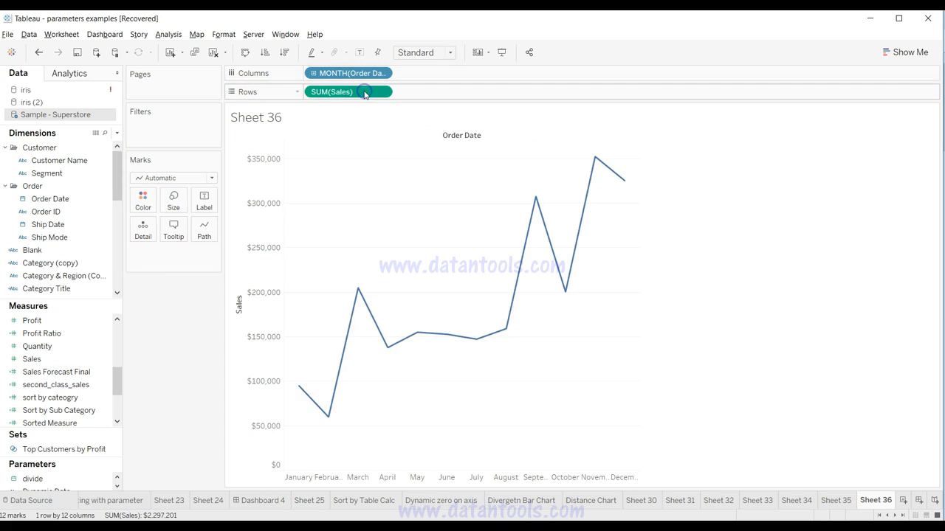
pyautogui.moveTo(114, 177); pyautogui.dragTo(117, 241)
pyautogui.click(74, 199)
pyautogui.moveTo(74, 199); pyautogui.dragTo(450, 252)
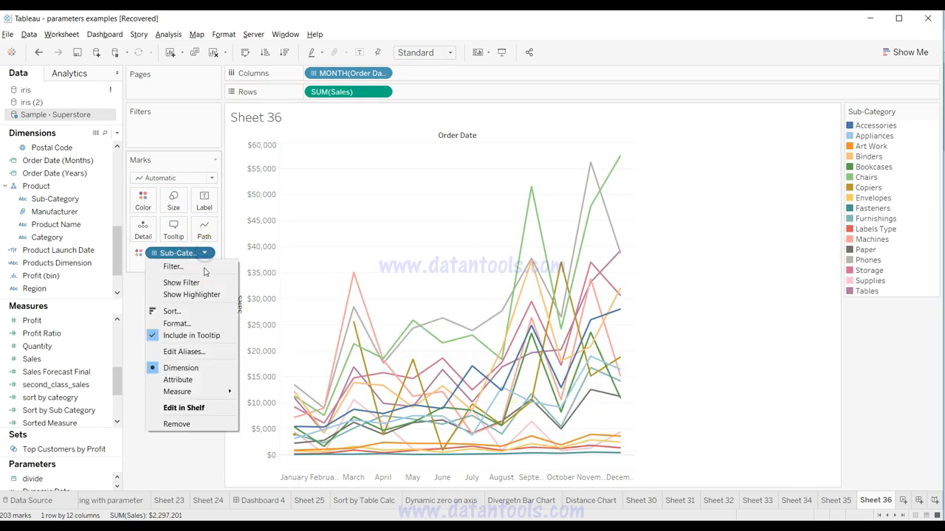
# Step: Show the Sub-Category highlighter and highlight the Phones line by searching for "pho"
pyautogui.click(207, 294)
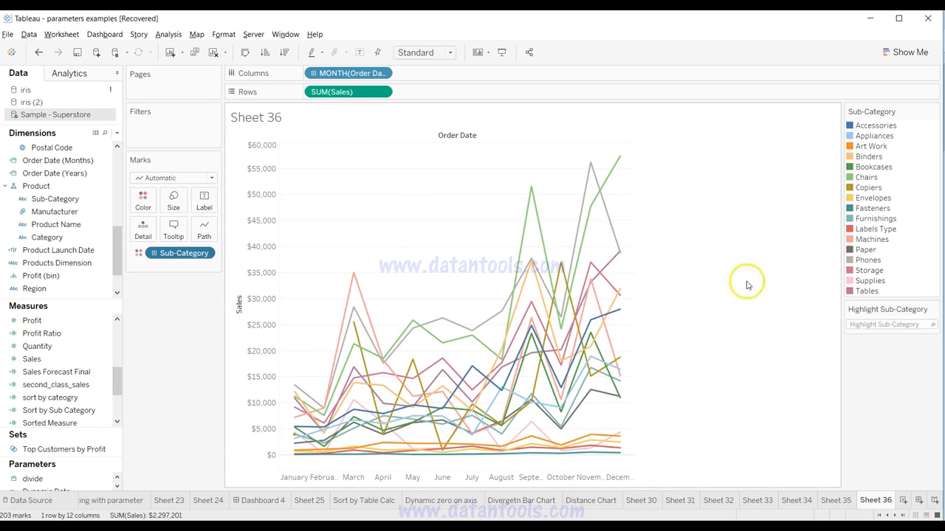
pyautogui.click(875, 325)
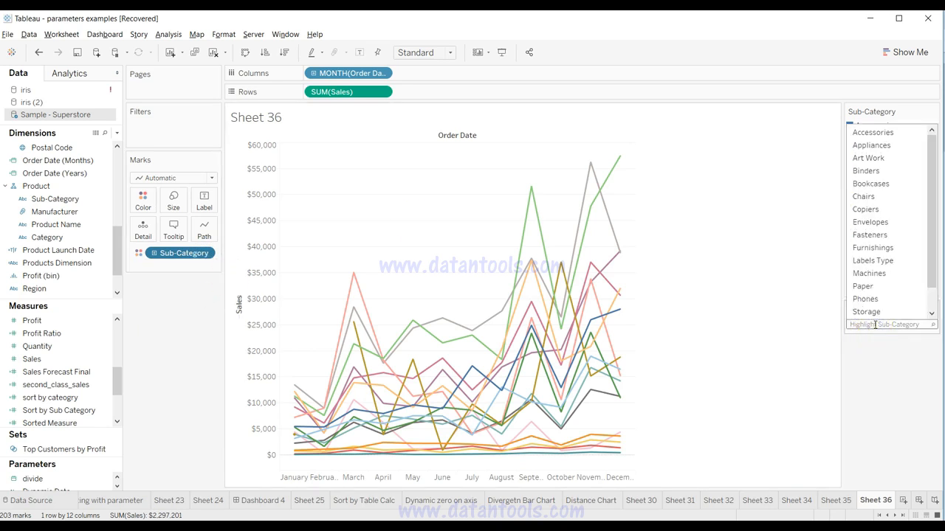
pyautogui.write('pho')
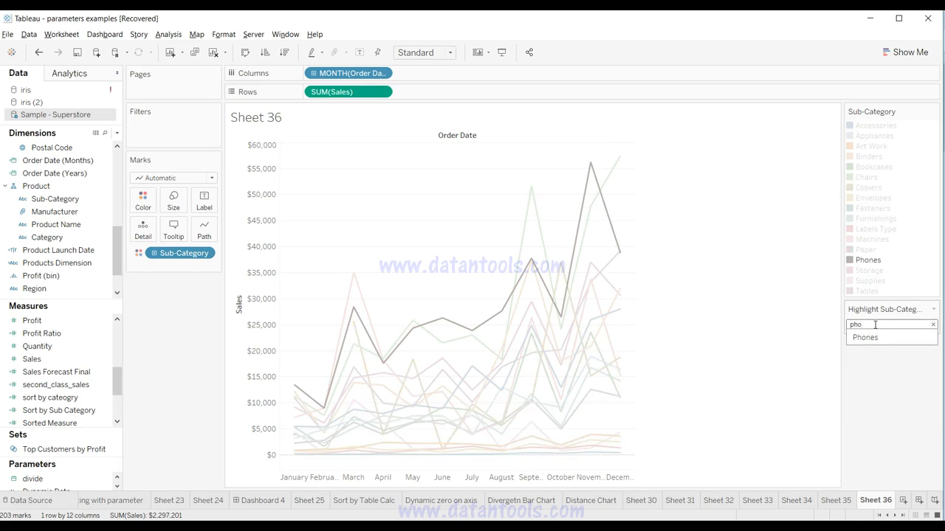
# Step: Replace the highlighter search with "supp" for Supplies, and with "chai" for Chairs
pyautogui.press('BackSpace')
pyautogui.press('BackSpace')
pyautogui.press('BackSpace')
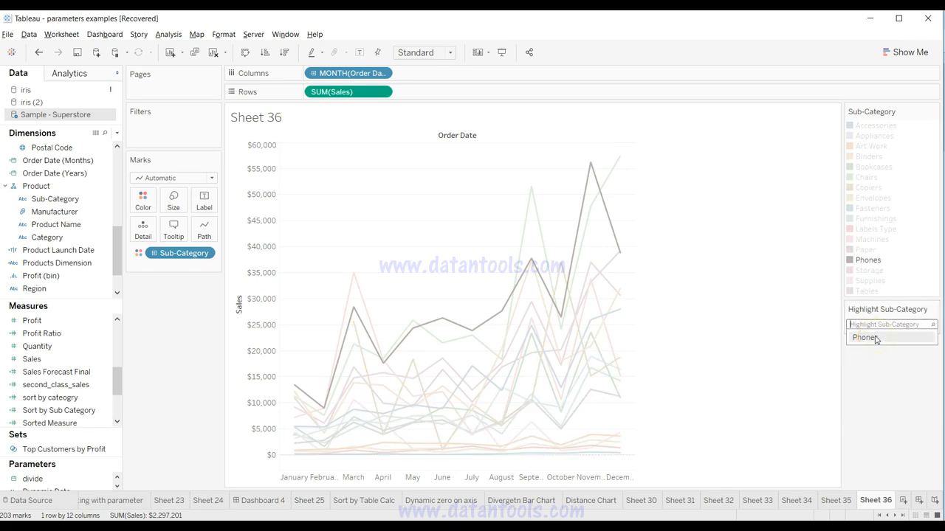
pyautogui.write('supp')
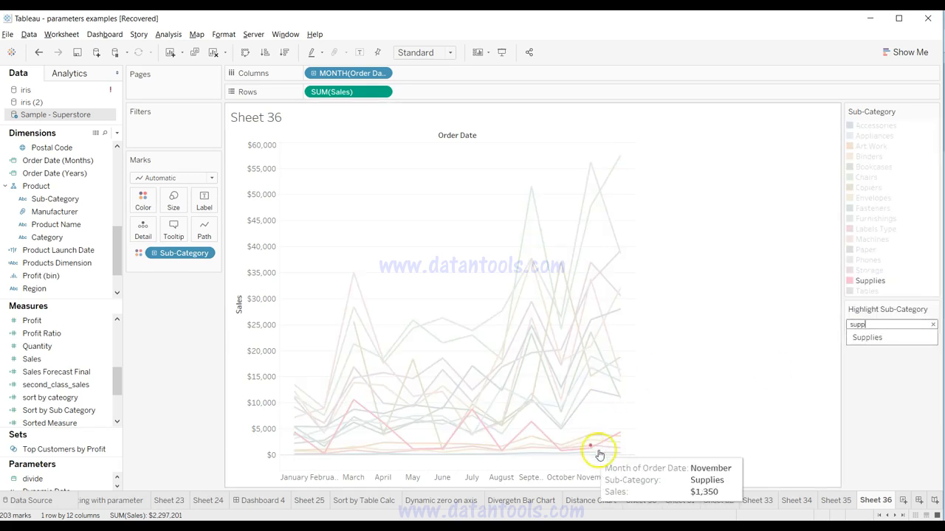
pyautogui.press('BackSpace')
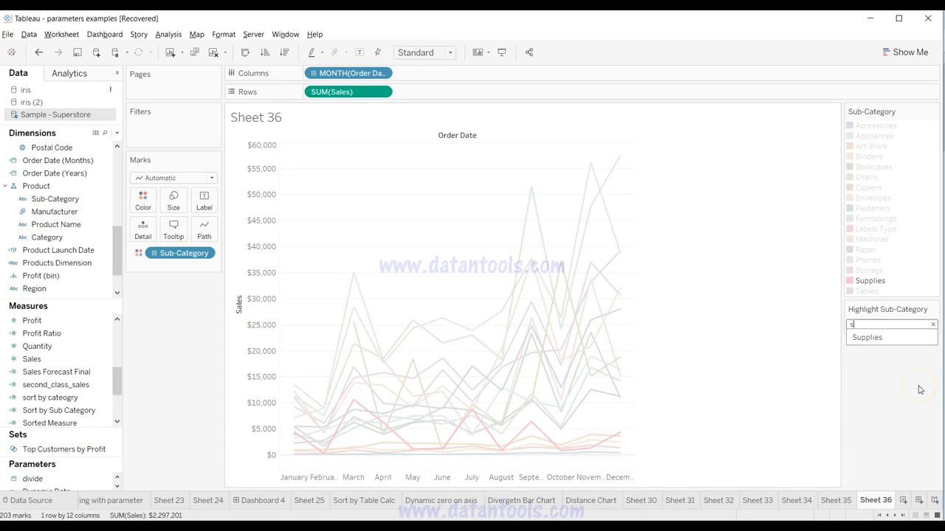
pyautogui.press('BackSpace')
pyautogui.write('chai')
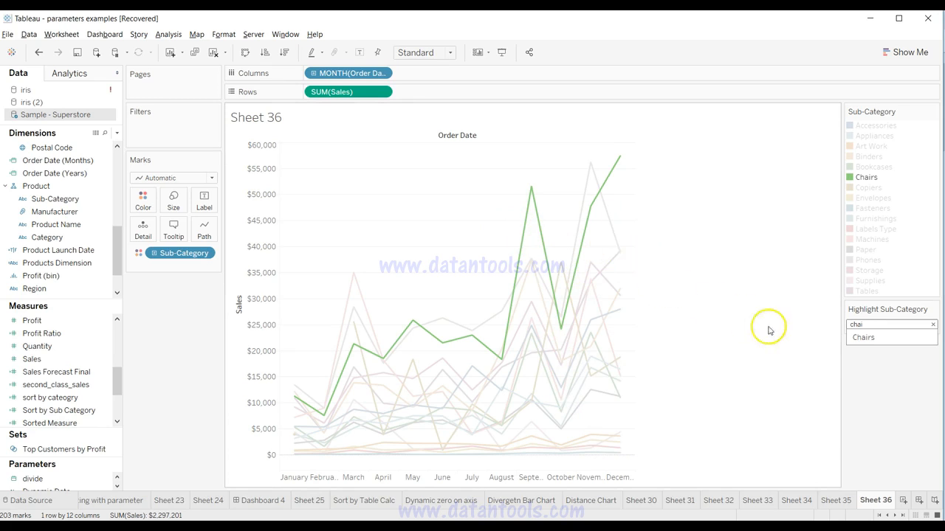
# Step: Replace the highlighter search with "art" to highlight the Art Work line, and check it with the highlighter active and inactive
pyautogui.press('BackSpace')
pyautogui.press('BackSpace')
pyautogui.press('BackSpace')
pyautogui.write('art')
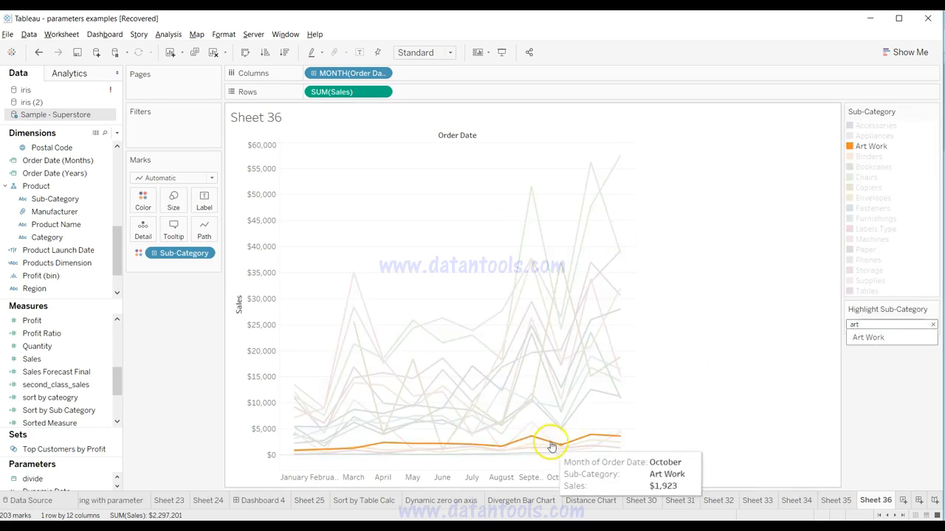
pyautogui.click(885, 401)
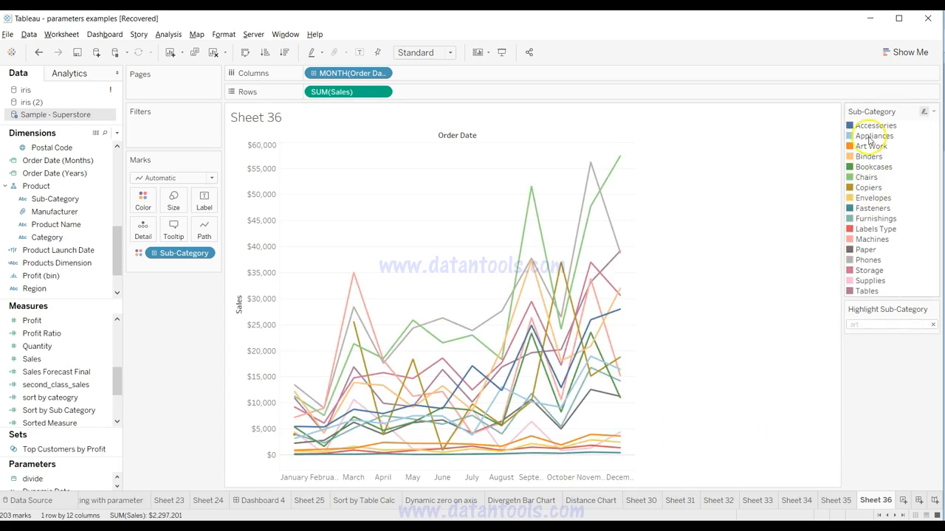
pyautogui.click(880, 347)
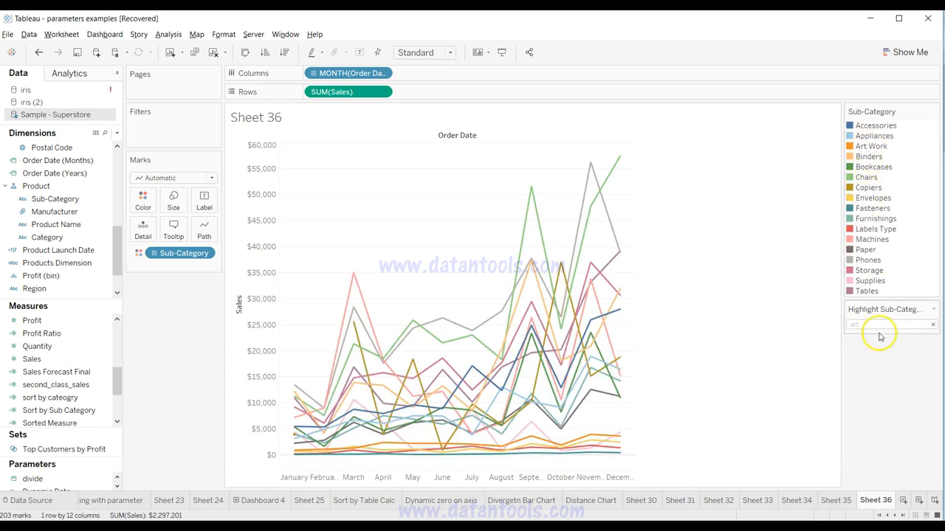
pyautogui.click(879, 324)
pyautogui.click(880, 405)
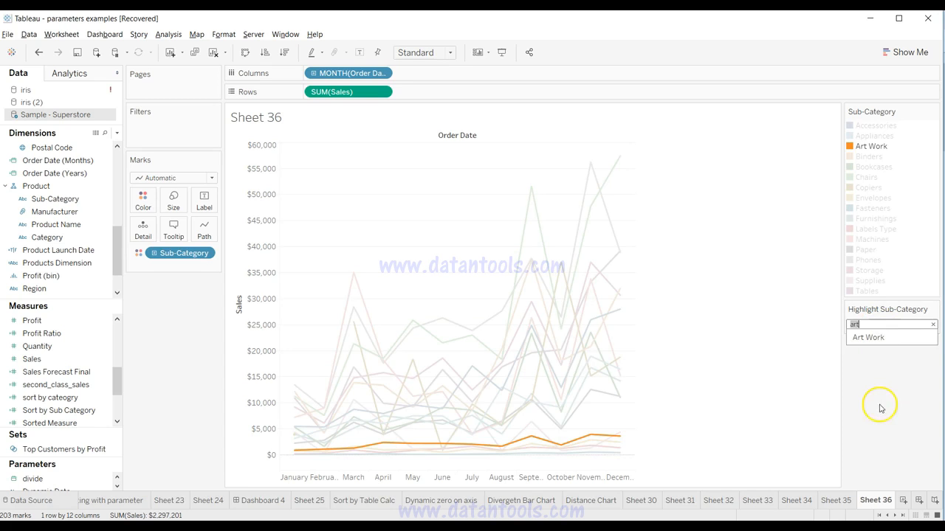
# Step: Hide the Sub-Category color legend and reactivate the "art" search in the highlighter
pyautogui.click(934, 112)
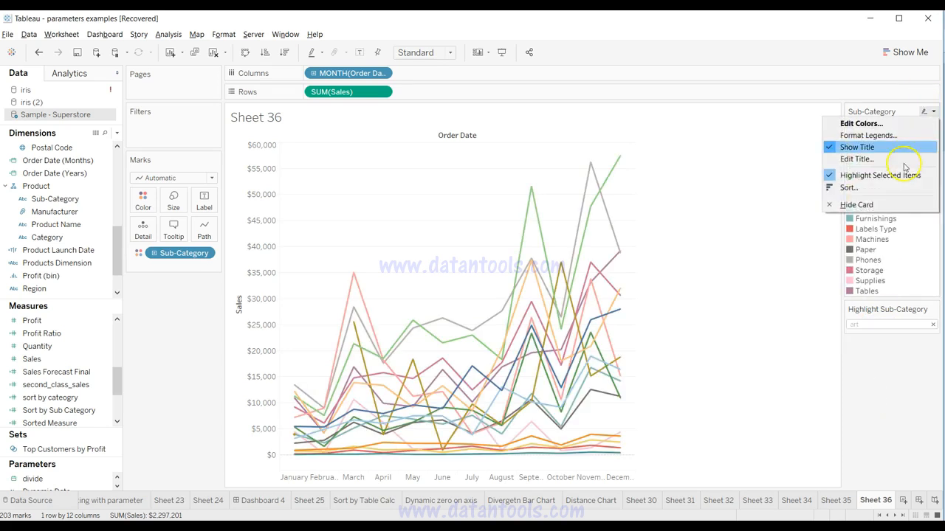
pyautogui.click(872, 207)
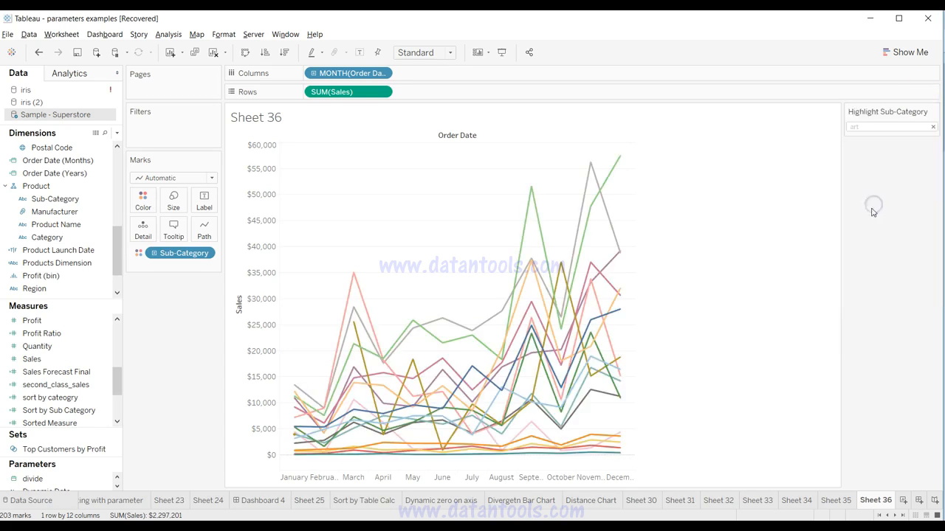
pyautogui.click(862, 127)
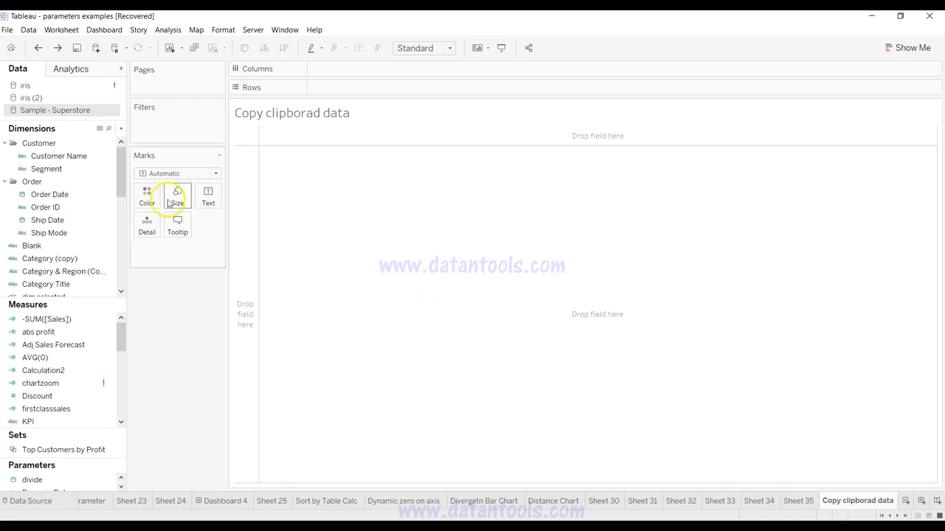
# Step: View the data connection options on the start page and return to the Copy clipborad data worksheet
pyautogui.click(11, 48)
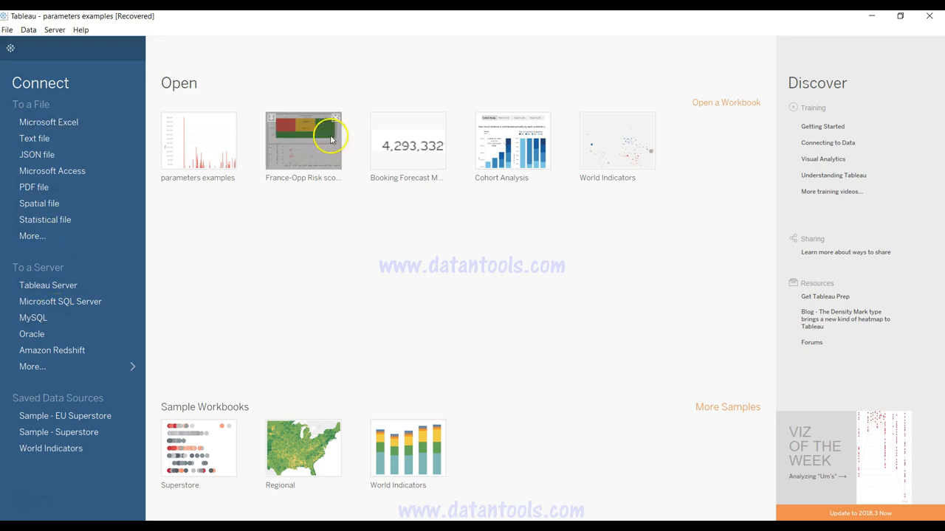
pyautogui.click(15, 44)
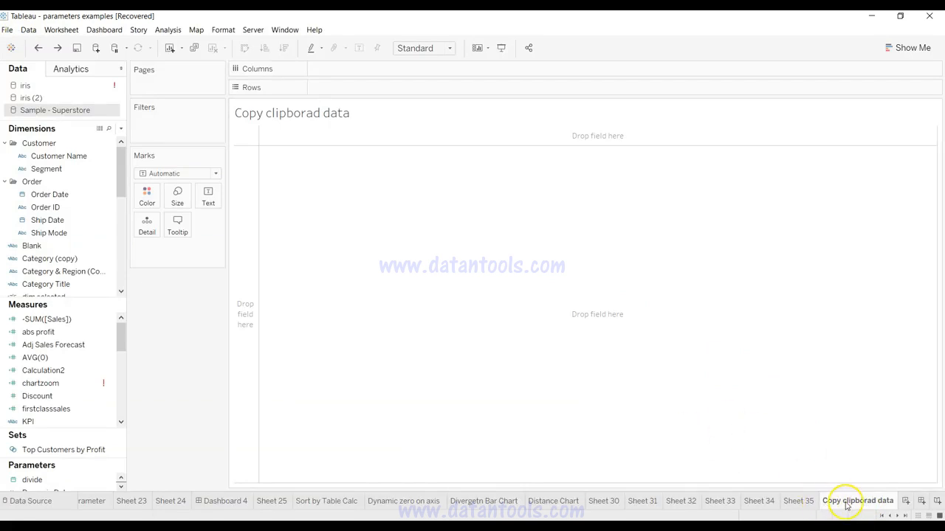
# Step: Switch to the iris workbook in Excel and copy the selected range B1:F30
pyautogui.moveTo(837, 505)
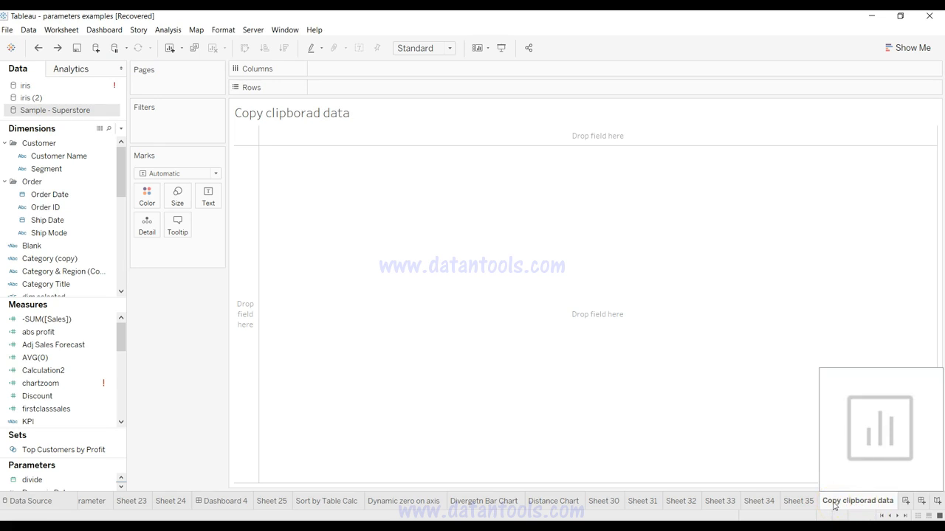
pyautogui.click(609, 270)
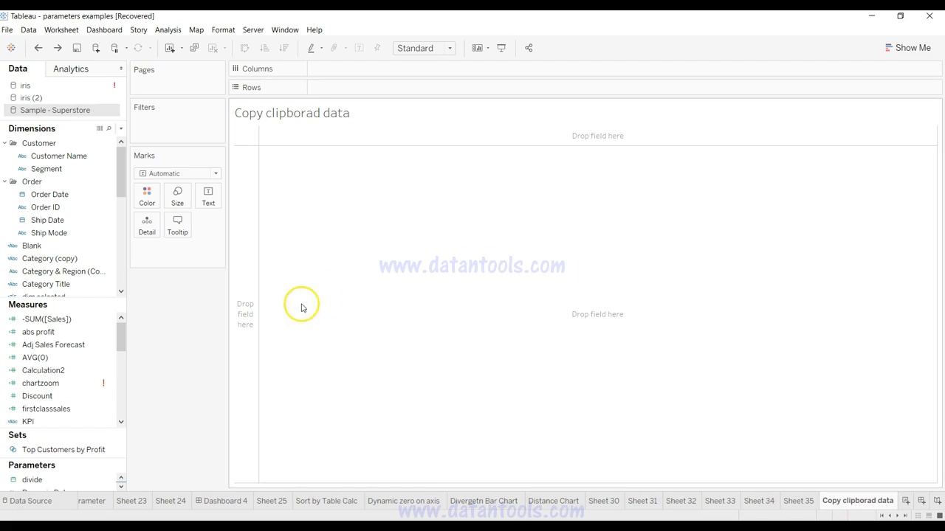
pyautogui.click(143, 525)
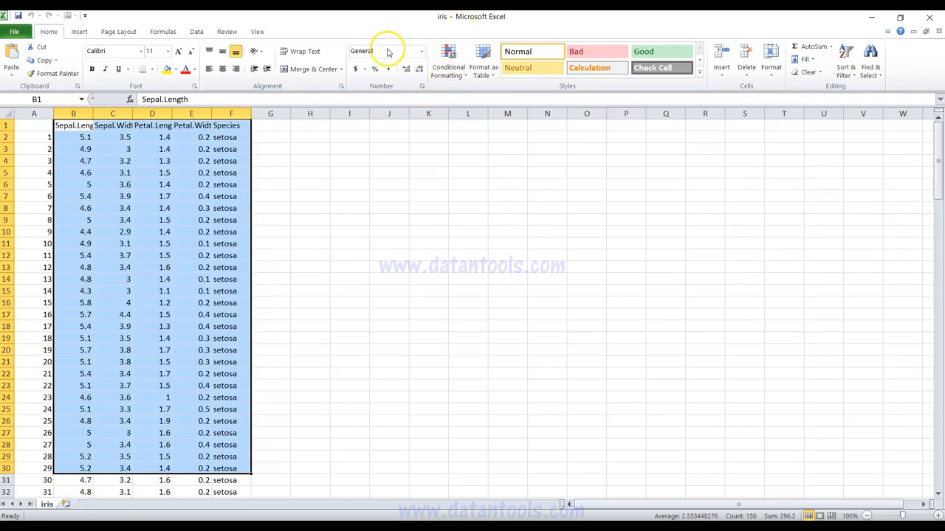
pyautogui.rightClick(220, 396)
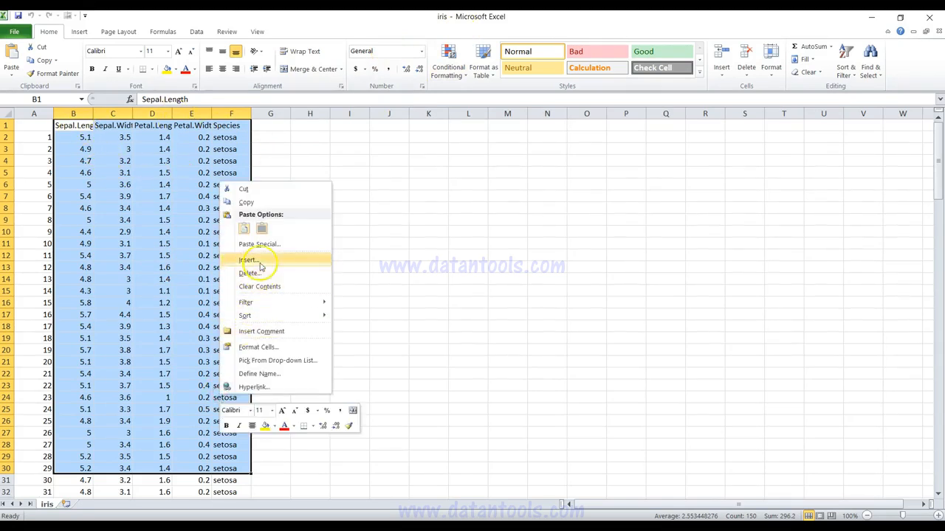
pyautogui.click(274, 203)
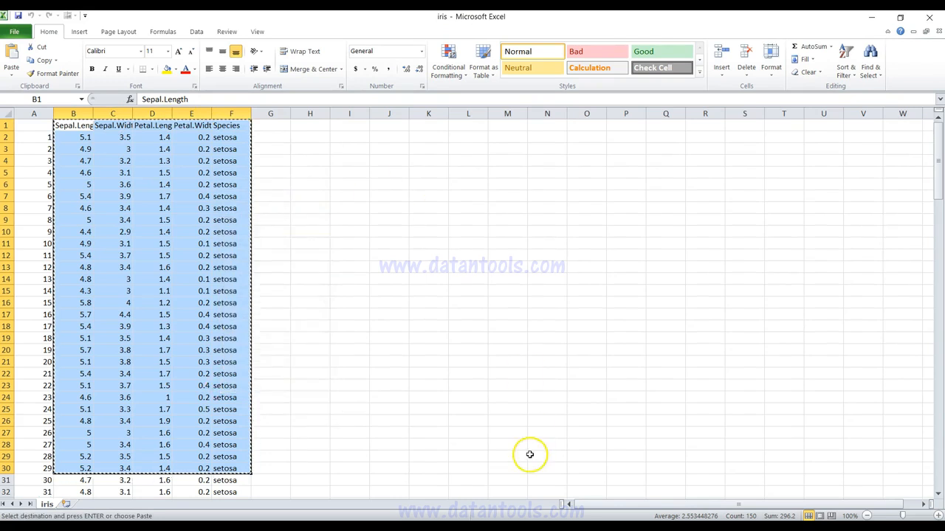
# Step: Return to Tableau, paste the copied iris data into the Copy clipborad data worksheet, and compare it with the Excel source
pyautogui.hotkey('alt', 'Tab')
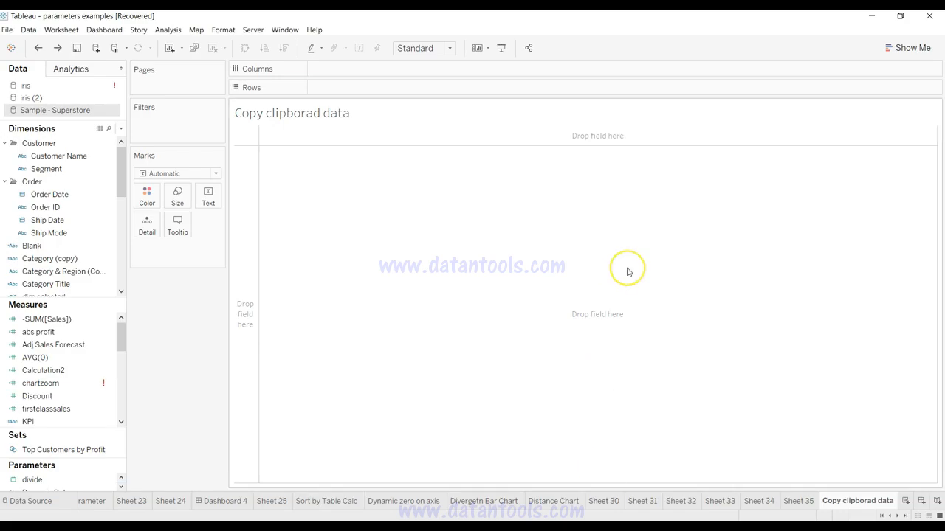
pyautogui.hotkey('ctrl', 'v')
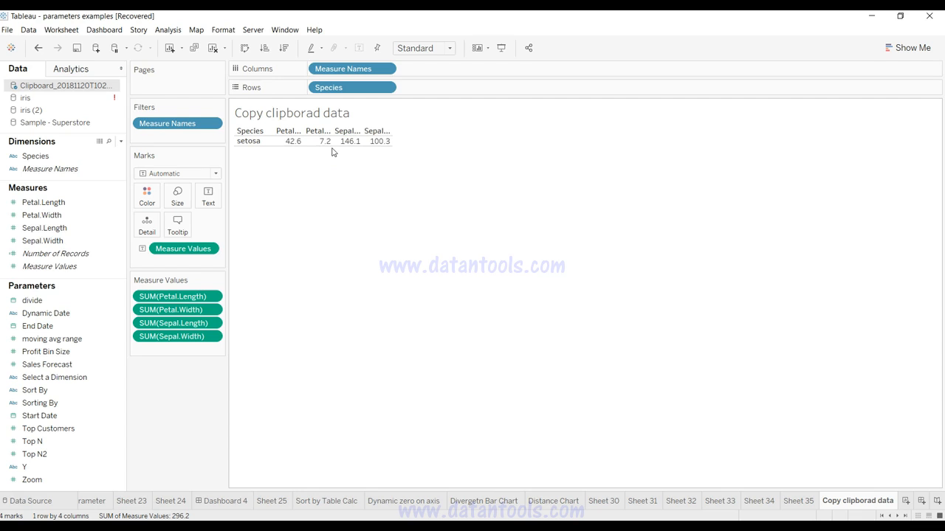
pyautogui.click(159, 526)
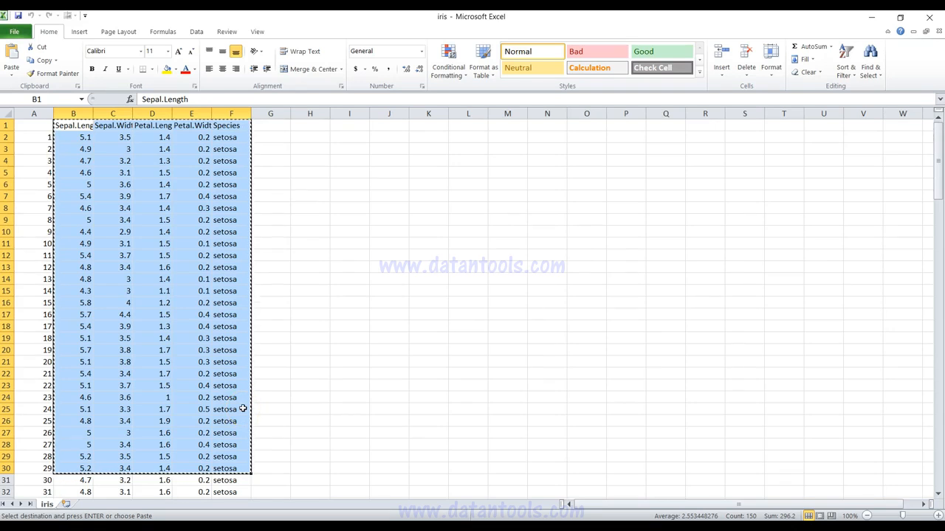
pyautogui.hotkey('alt', 'Tab')
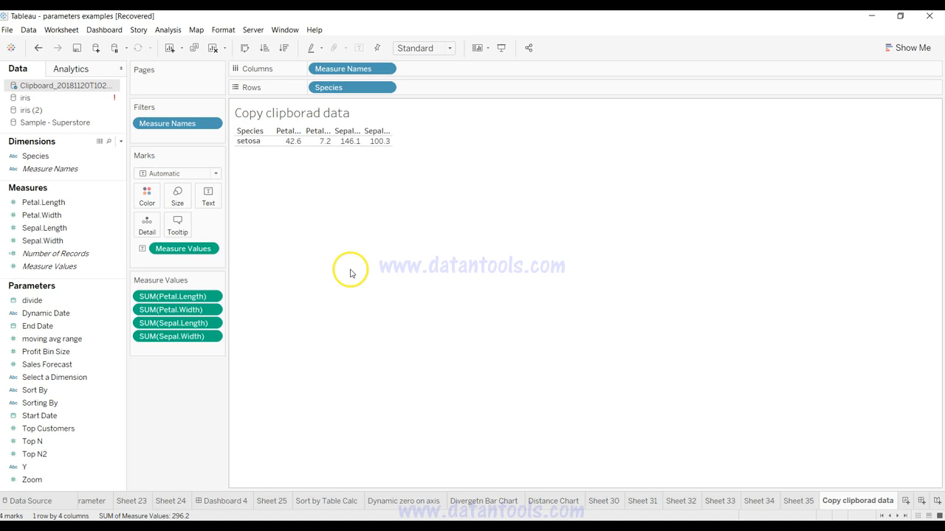
# Step: Add a new worksheet named Rank and place Sub-Category from Sample - Superstore on Rows
pyautogui.hotkey('ctrl', 'm')
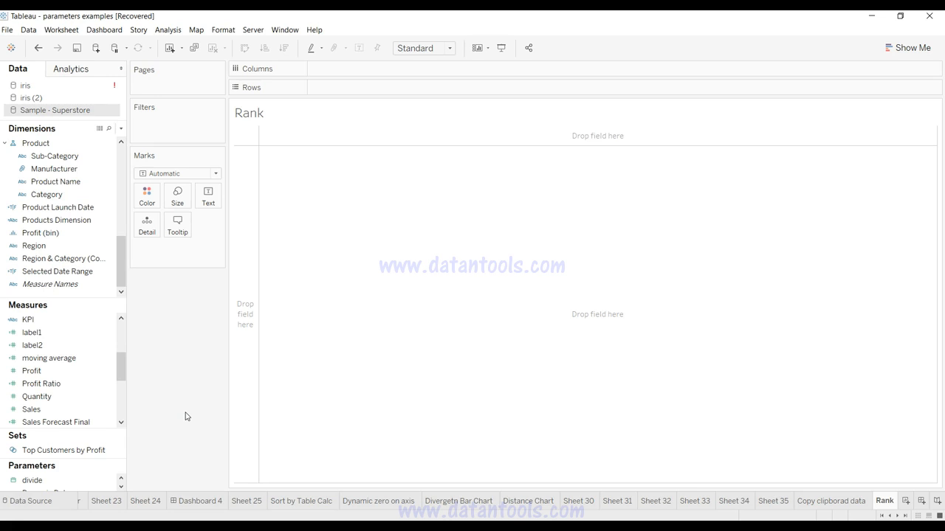
pyautogui.click(111, 208)
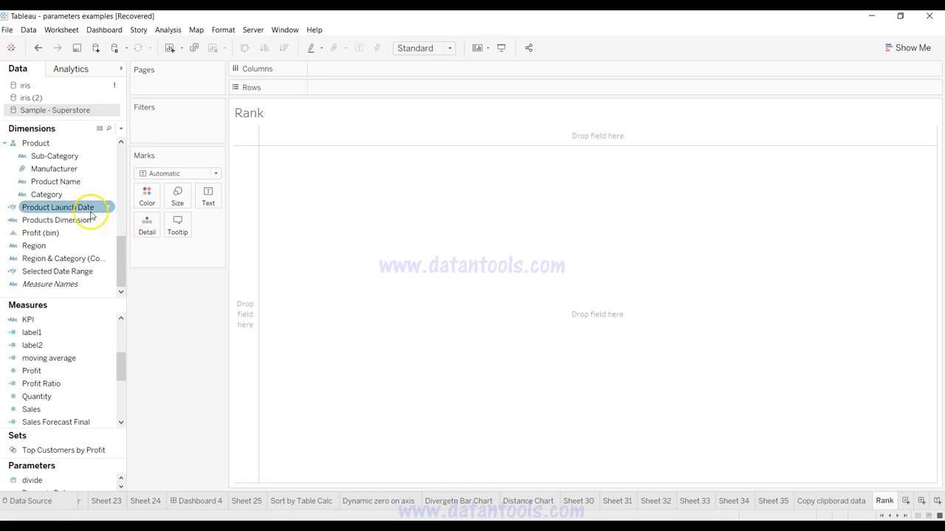
pyautogui.click(77, 195)
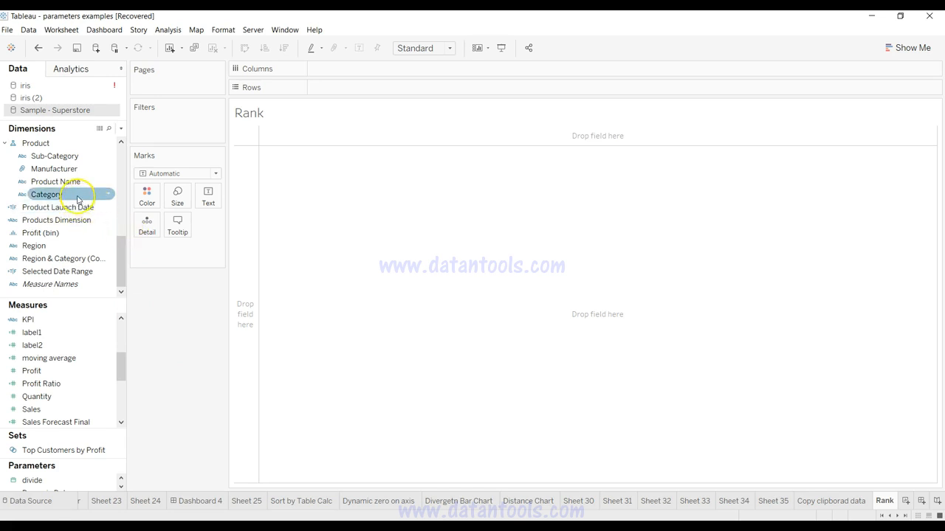
pyautogui.click(74, 233)
pyautogui.moveTo(111, 156); pyautogui.dragTo(354, 88)
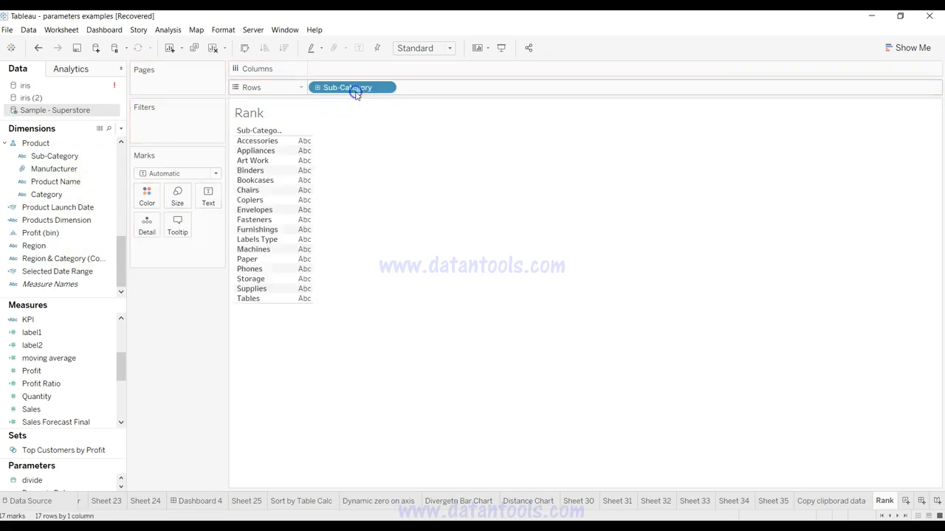
# Step: Add the Sales measure to Rows after Sub-Category, aggregated as SUM(Sales)
pyautogui.click(84, 395)
pyautogui.click(82, 412)
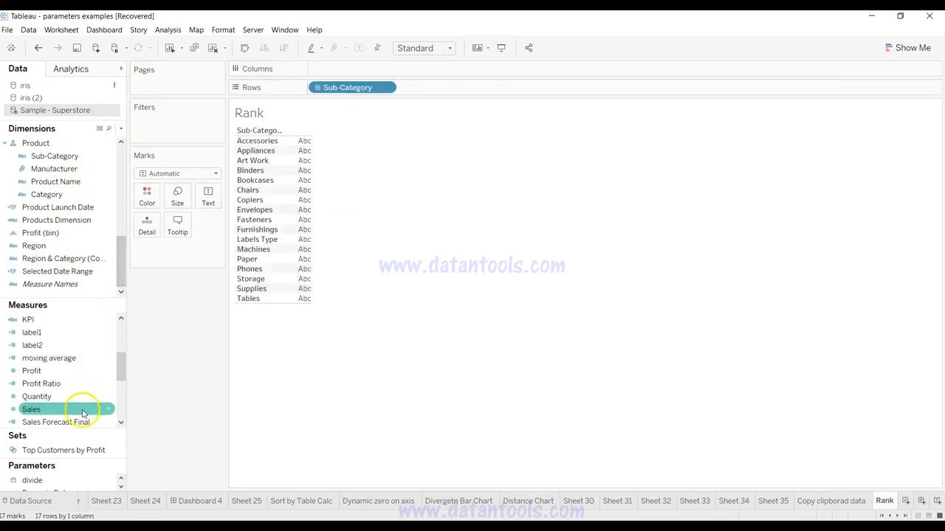
pyautogui.click(83, 412)
pyautogui.moveTo(426, 170); pyautogui.dragTo(476, 93)
pyautogui.click(452, 208)
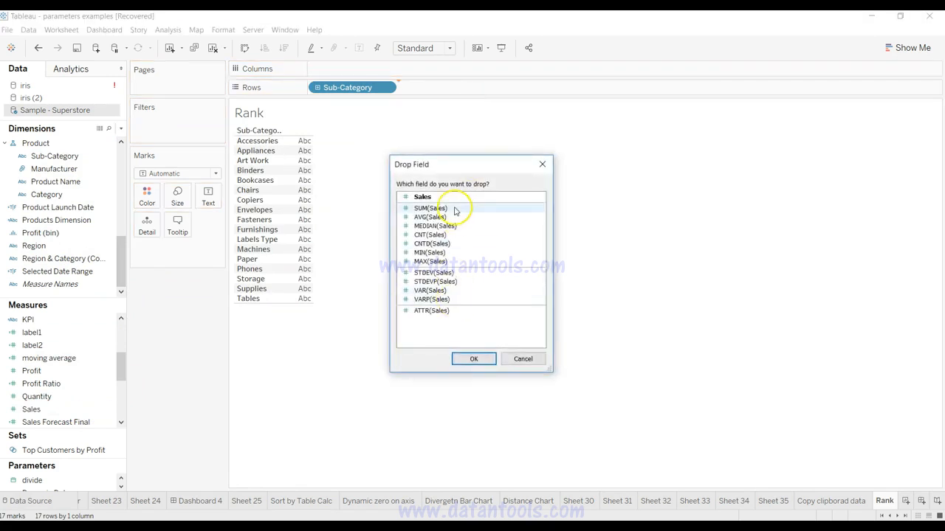
pyautogui.click(474, 358)
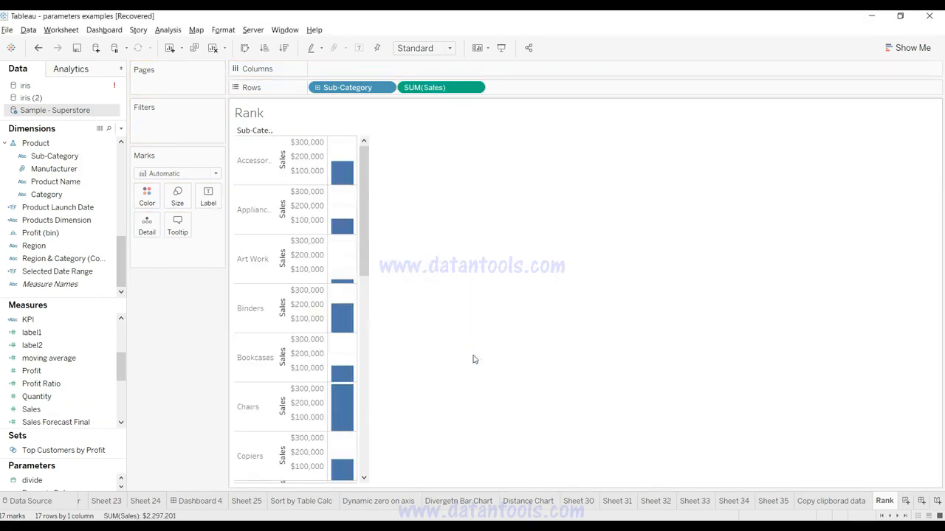
# Step: Move SUM(Sales) to Columns and convert the view to a text table of Sales by Sub-Category
pyautogui.click(201, 172)
pyautogui.moveTo(447, 88); pyautogui.dragTo(436, 68)
pyautogui.click(878, 50)
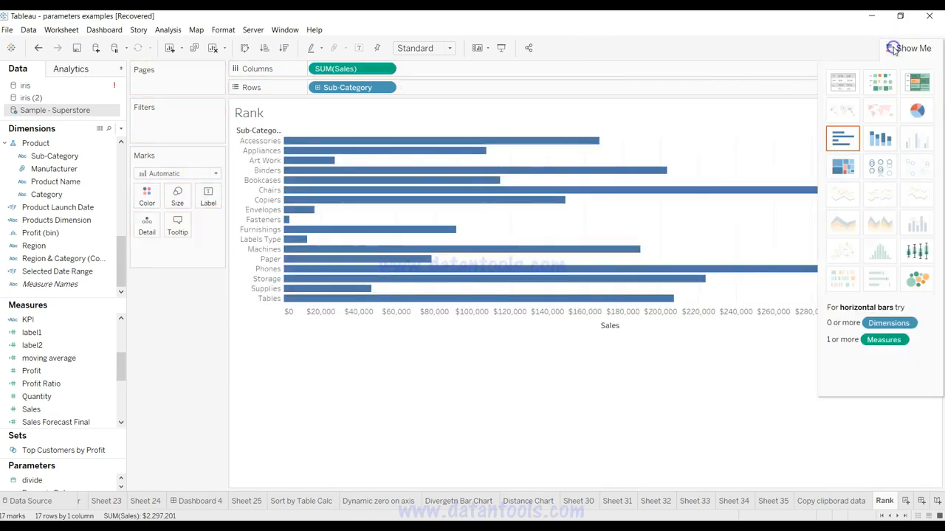
pyautogui.click(843, 81)
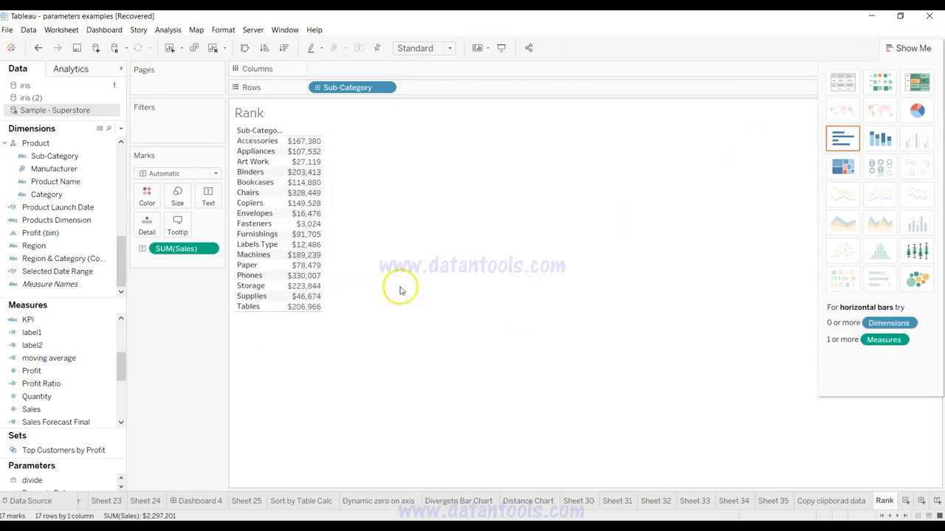
pyautogui.click(890, 51)
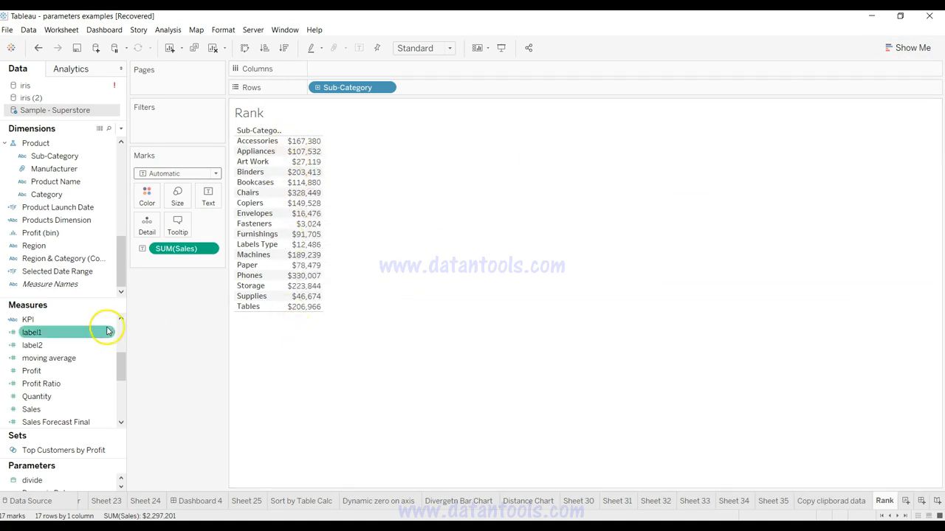
# Step: Create a calculated field in Sample - Superstore and name it Sales Rank
pyautogui.click(121, 130)
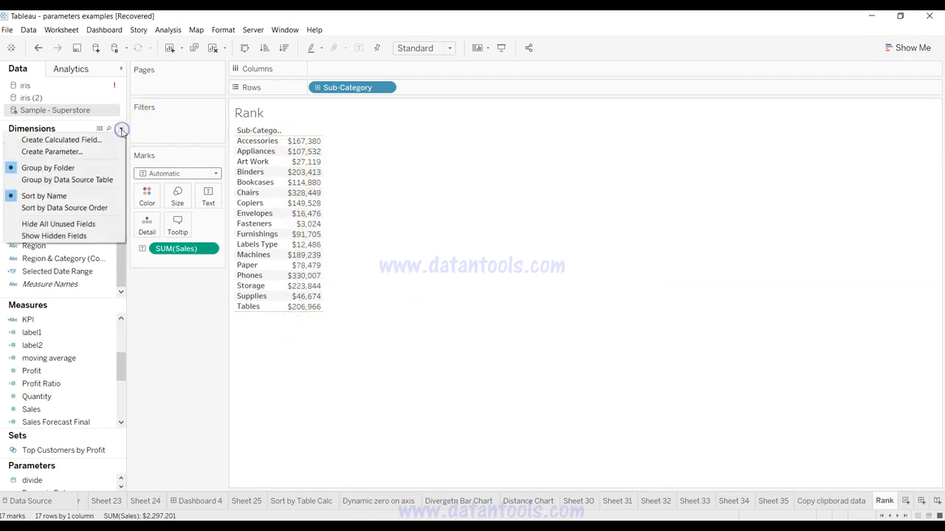
pyautogui.click(116, 140)
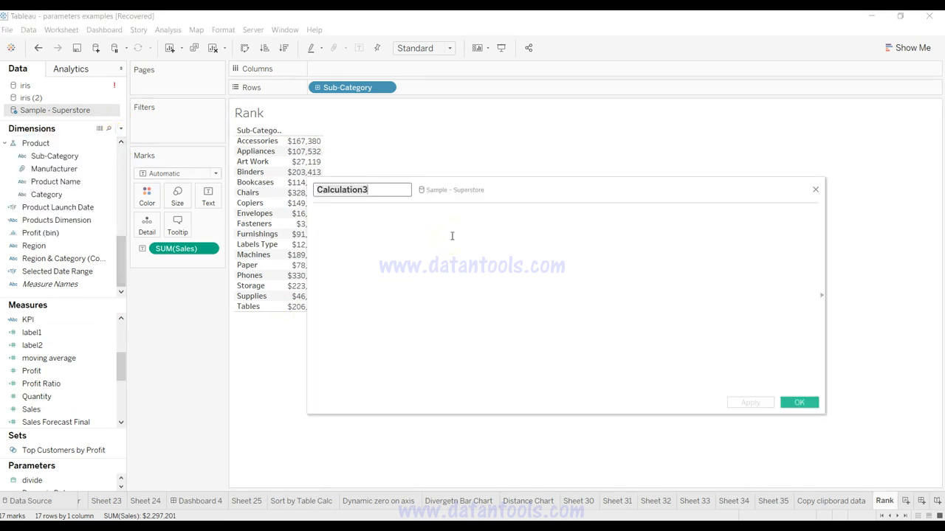
pyautogui.write('Ra')
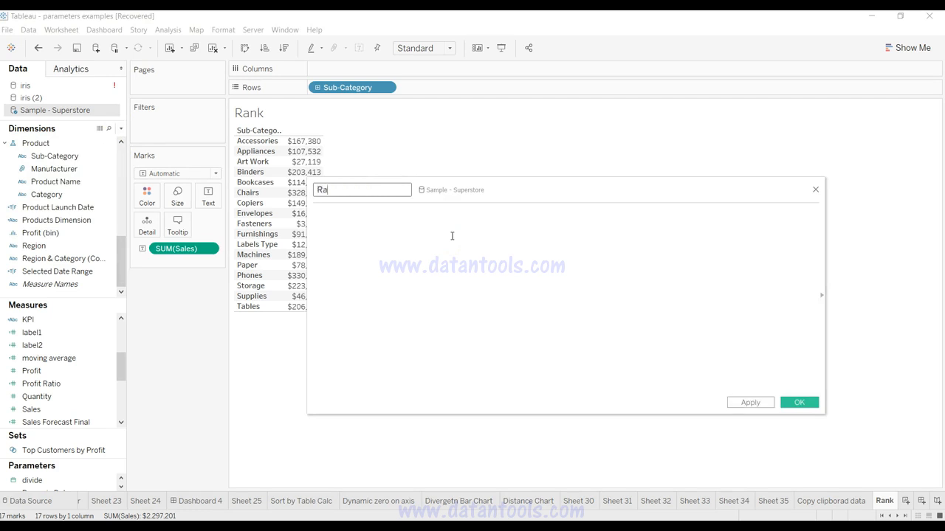
pyautogui.write('nkSales')
# Step: Insert the RANK function into the Sales Rank formula and clear the duplicated text so only RANK() remains
pyautogui.click(452, 236)
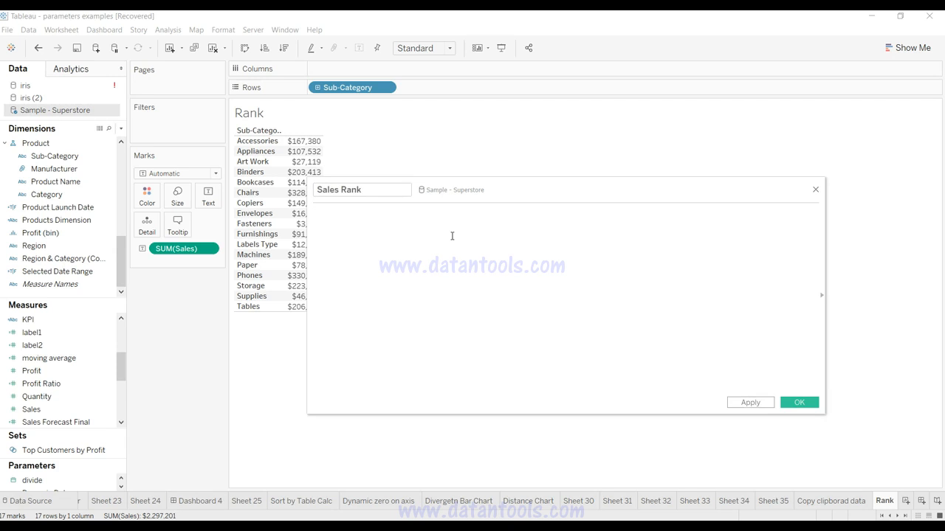
pyautogui.write('Ra')
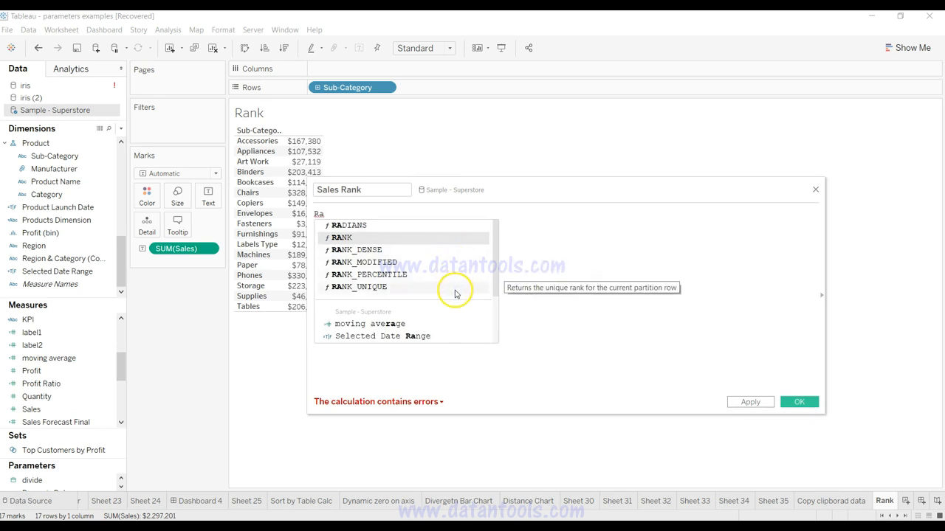
pyautogui.doubleClick(447, 240)
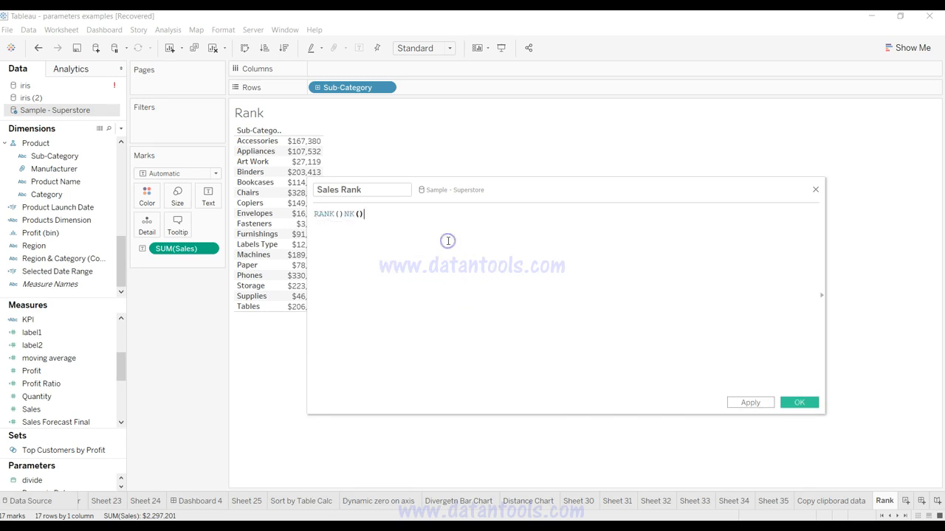
pyautogui.press('BackSpace')
pyautogui.press('BackSpace')
pyautogui.press('BackSpace')
pyautogui.press('BackSpace')
pyautogui.press('BackSpace')
pyautogui.press('BackSpace')
pyautogui.press('Return')
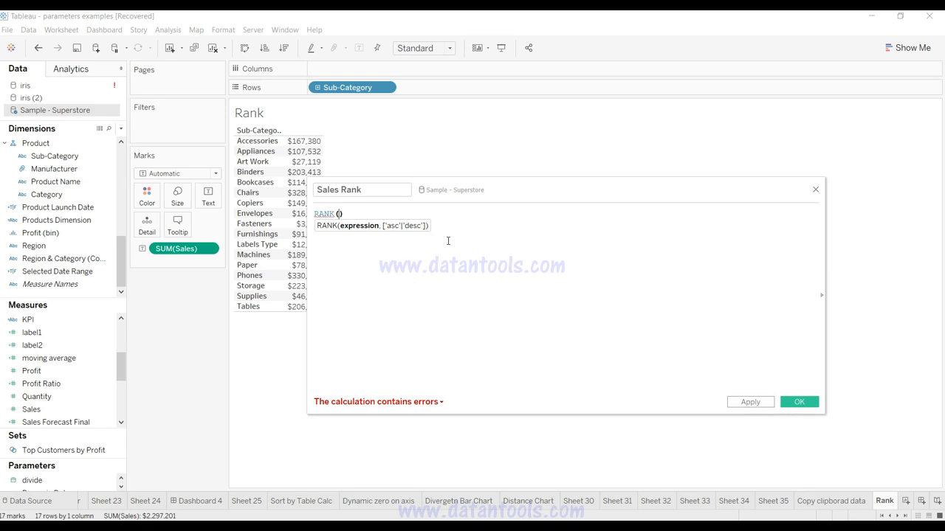
# Step: Complete the formula as RANK(SUM([Sales])), then apply and save the Sales Rank field
pyautogui.click(59, 412)
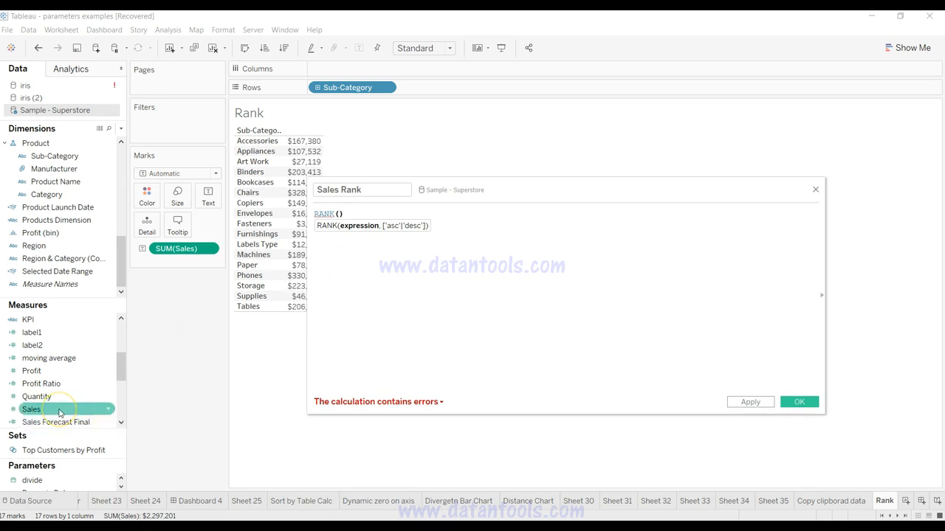
pyautogui.click(303, 141)
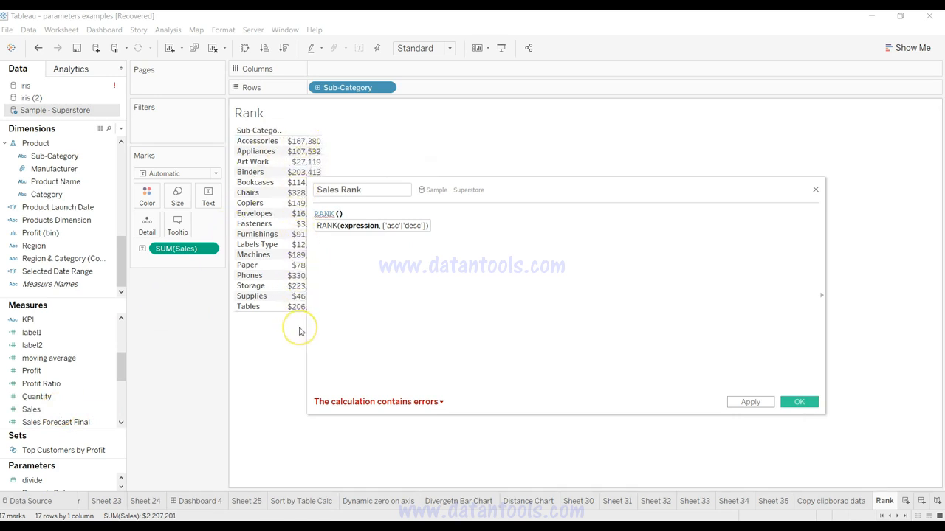
pyautogui.write('Sum')
pyautogui.press('Return')
pyautogui.write('s')
pyautogui.press('Return')
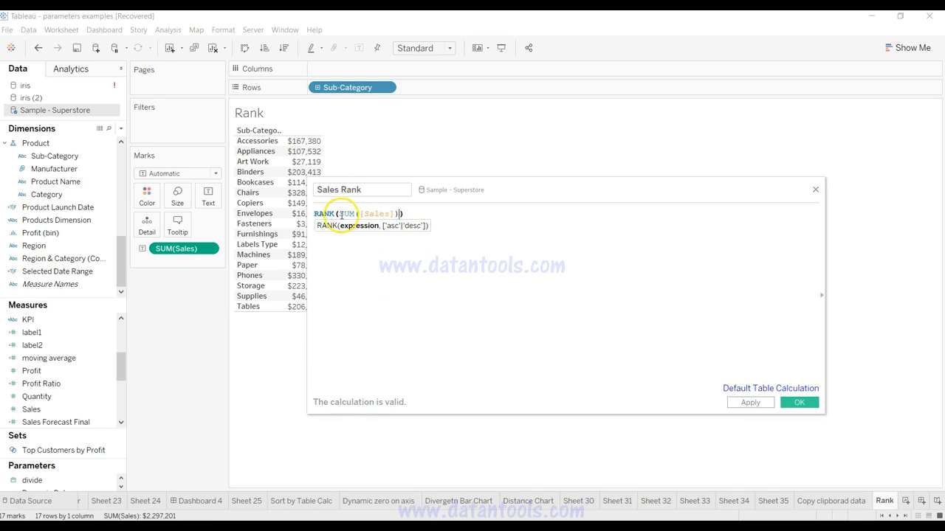
pyautogui.click(418, 215)
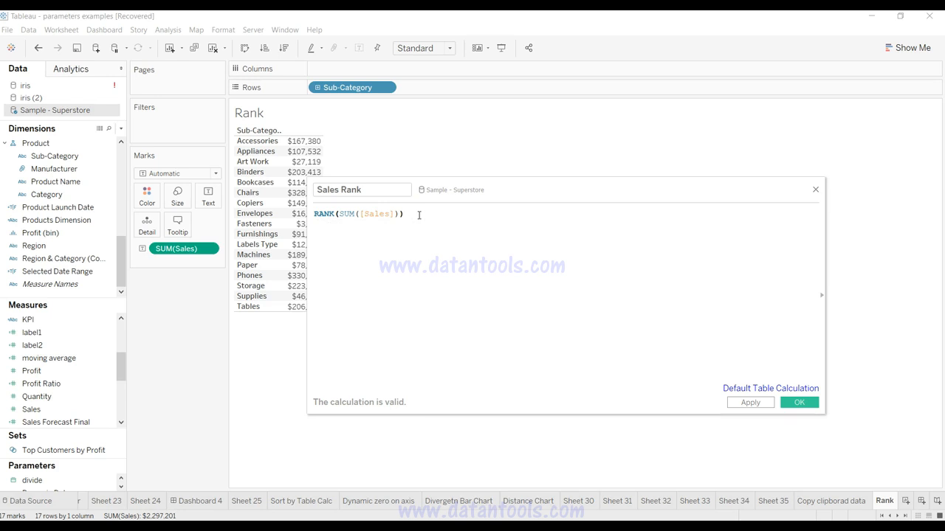
pyautogui.moveTo(404, 214); pyautogui.dragTo(316, 214)
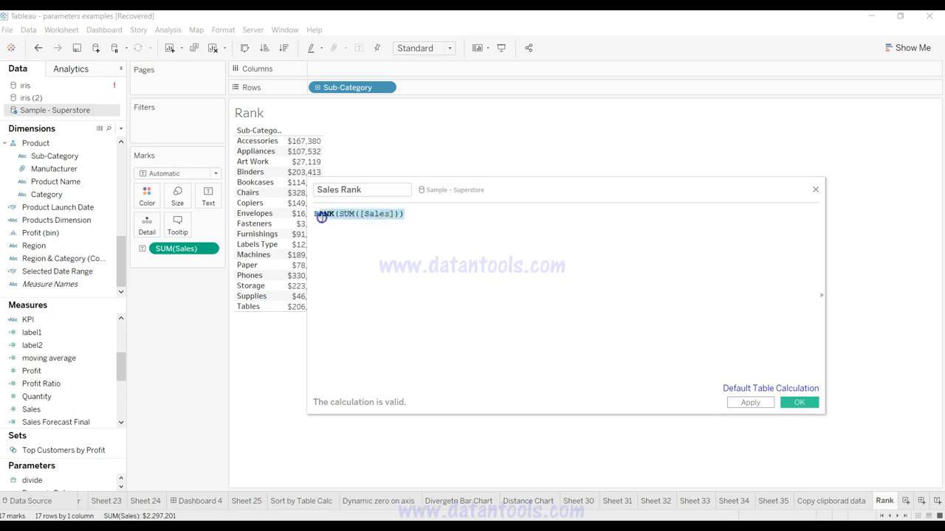
pyautogui.click(409, 234)
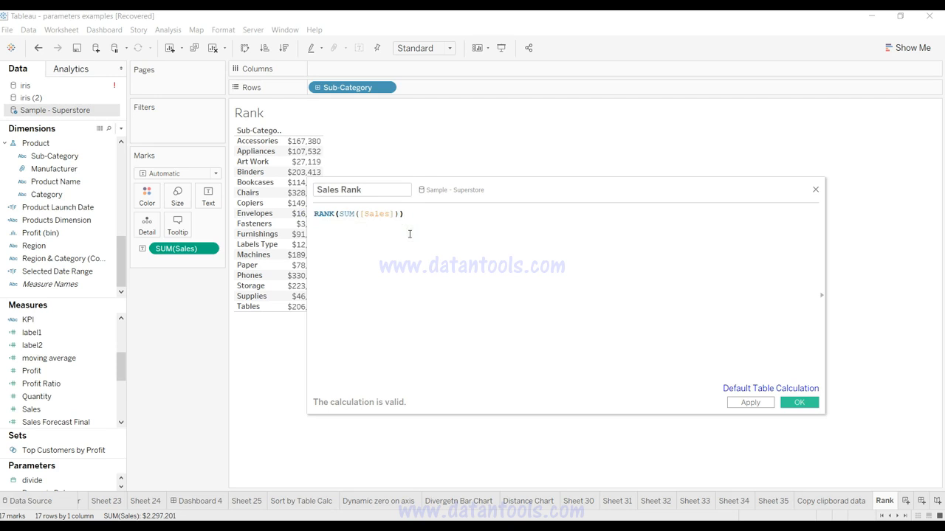
pyautogui.click(747, 403)
pyautogui.click(797, 403)
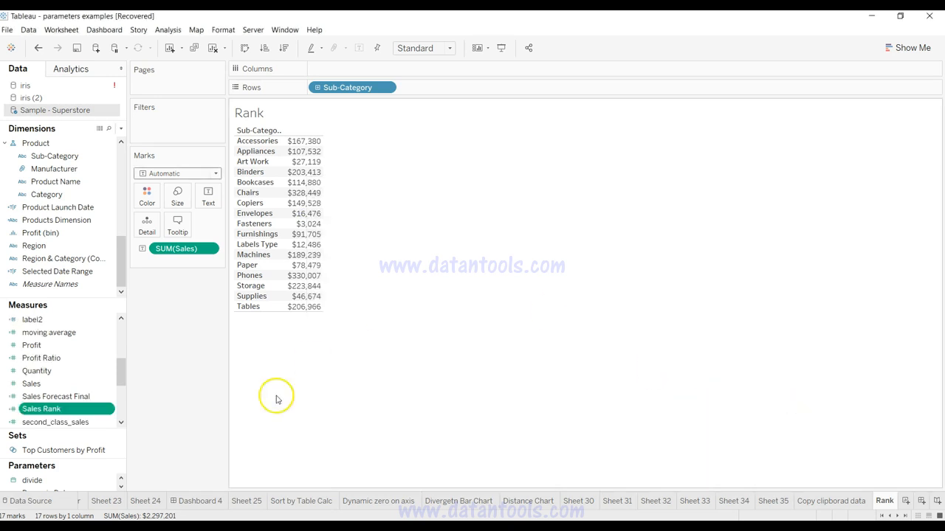
# Step: Add Sales Rank to the text table beside Sales and sort the Sub-Categories by it in ascending order
pyautogui.moveTo(90, 412); pyautogui.dragTo(287, 206)
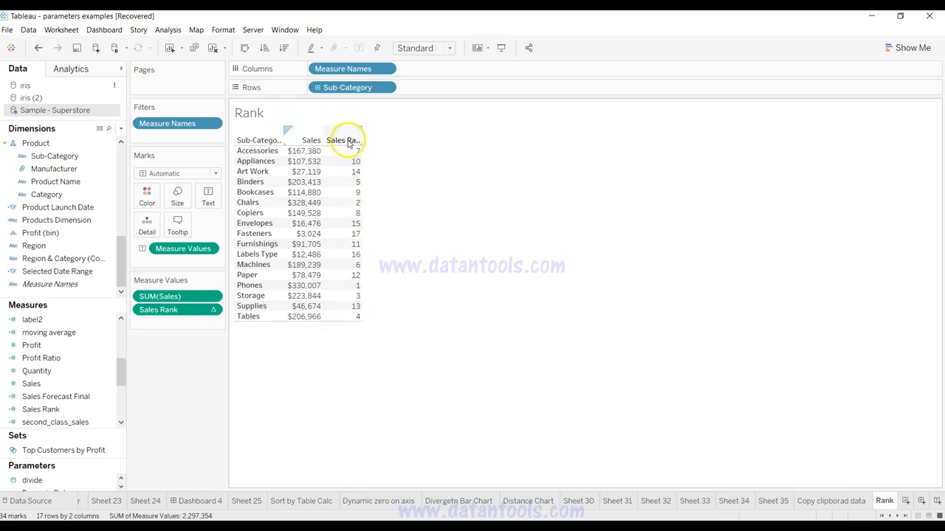
pyautogui.click(346, 140)
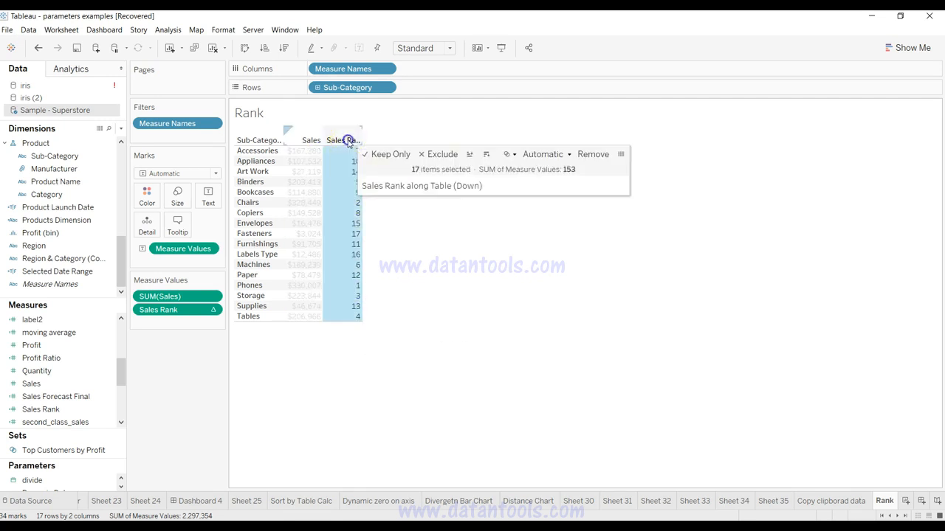
pyautogui.click(486, 155)
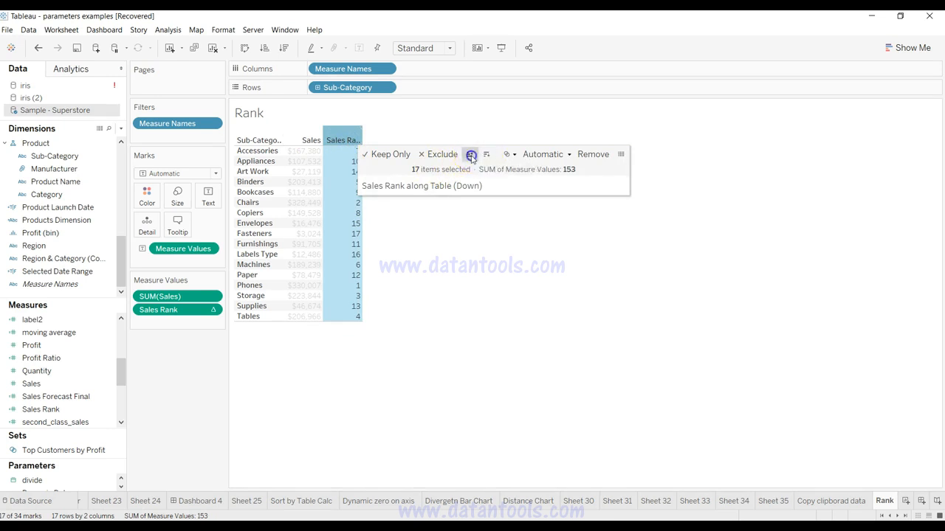
pyautogui.click(470, 155)
pyautogui.click(380, 148)
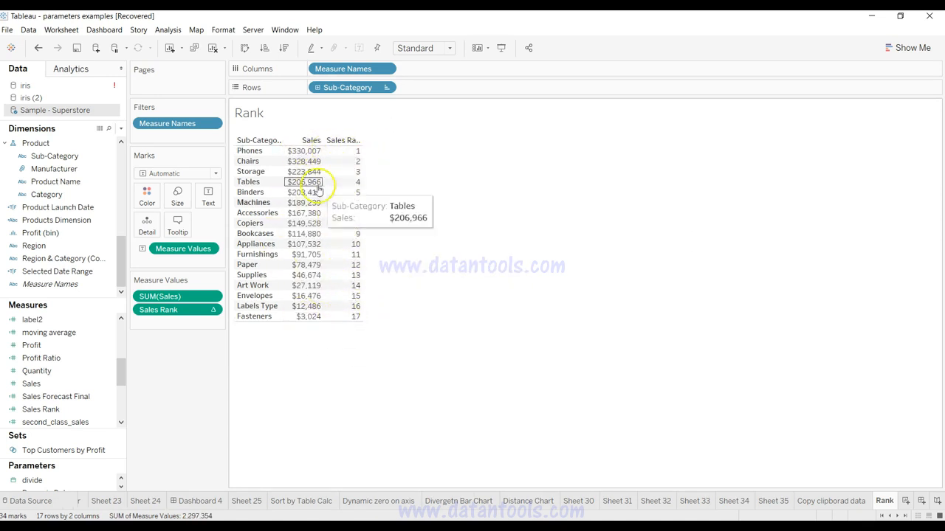
# Step: Sort the Sub-Categories by Sales Rank in descending order
pyautogui.click(345, 140)
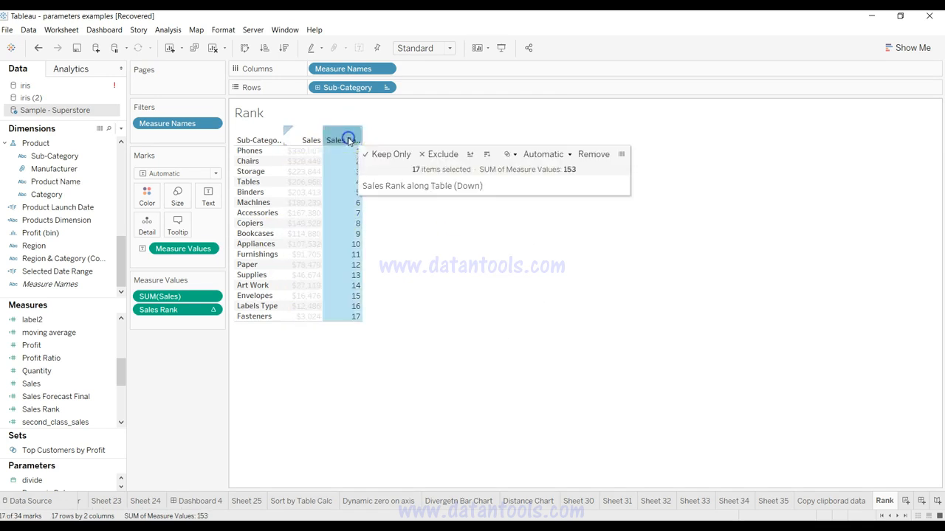
pyautogui.click(488, 156)
pyautogui.click(463, 274)
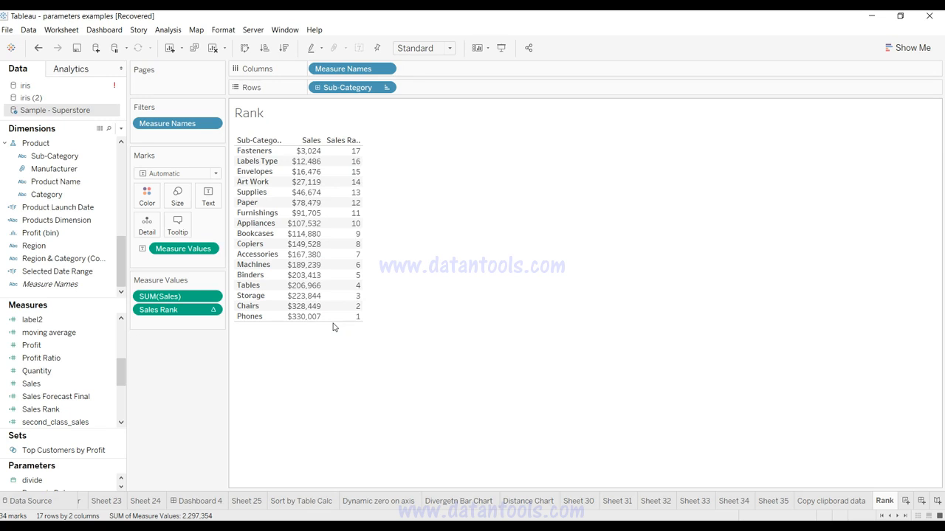
# Step: Add the Region dimension to Rows after Sub-Category
pyautogui.click(347, 85)
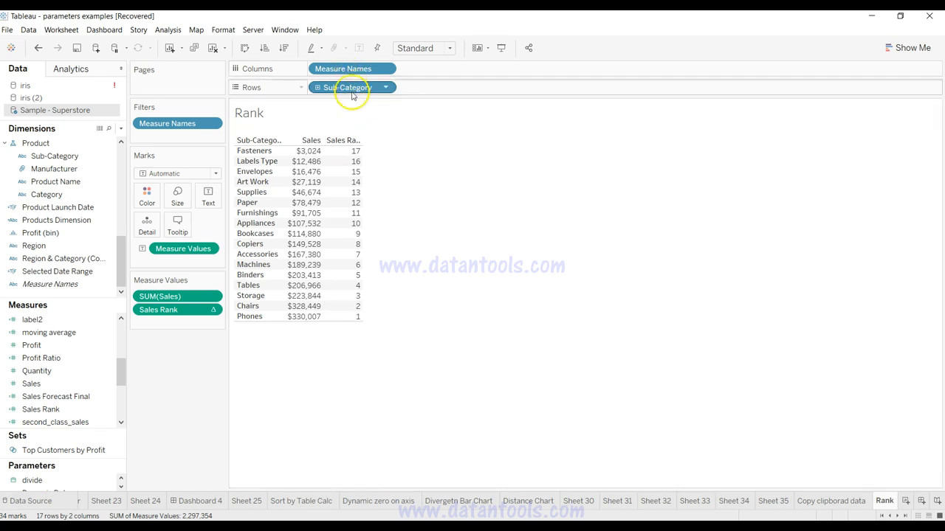
pyautogui.click(74, 273)
pyautogui.click(74, 194)
pyautogui.click(60, 285)
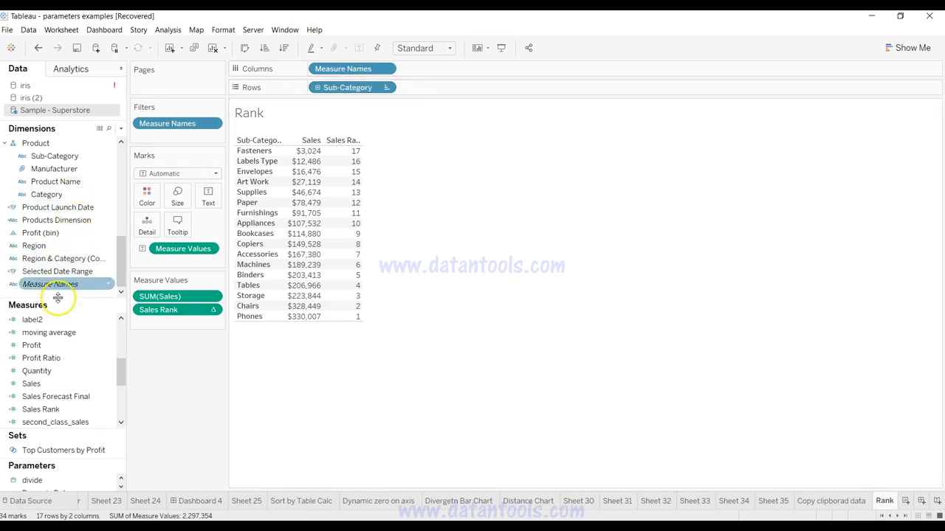
pyautogui.click(72, 232)
pyautogui.scroll(3, 72, 231)
pyautogui.scroll(-3, 70, 236)
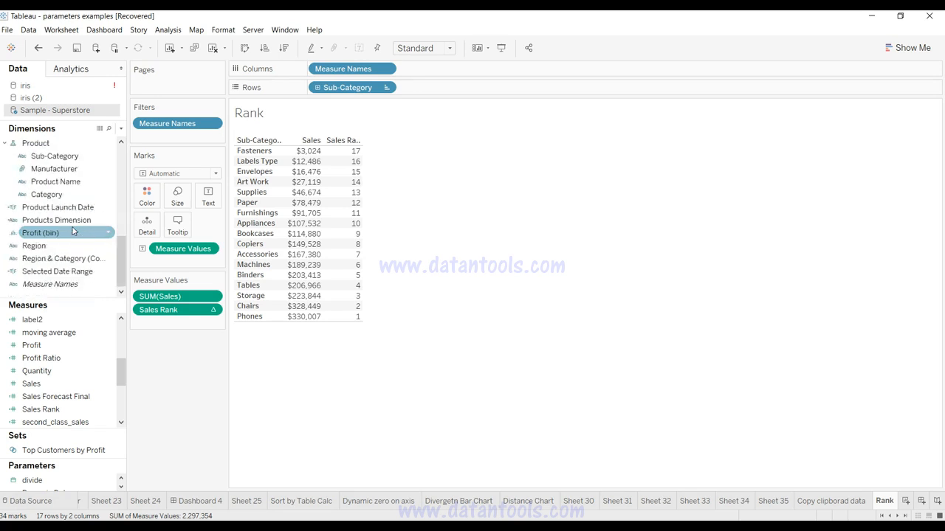
pyautogui.click(65, 245)
pyautogui.moveTo(65, 248); pyautogui.dragTo(448, 88)
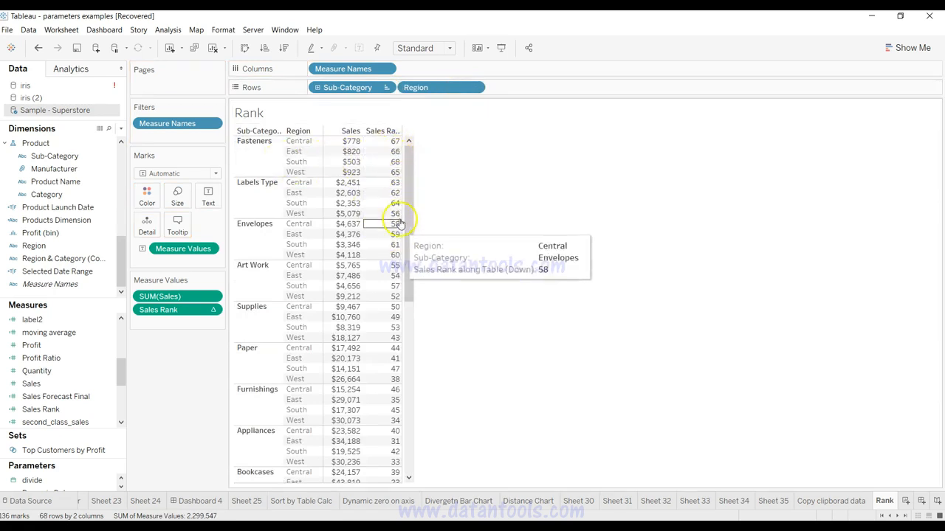
# Step: Examine how Sales Rank numbers the Sub-Category and Region rows across the whole table
pyautogui.scroll(-1, 397, 304)
pyautogui.scroll(-10, 397, 304)
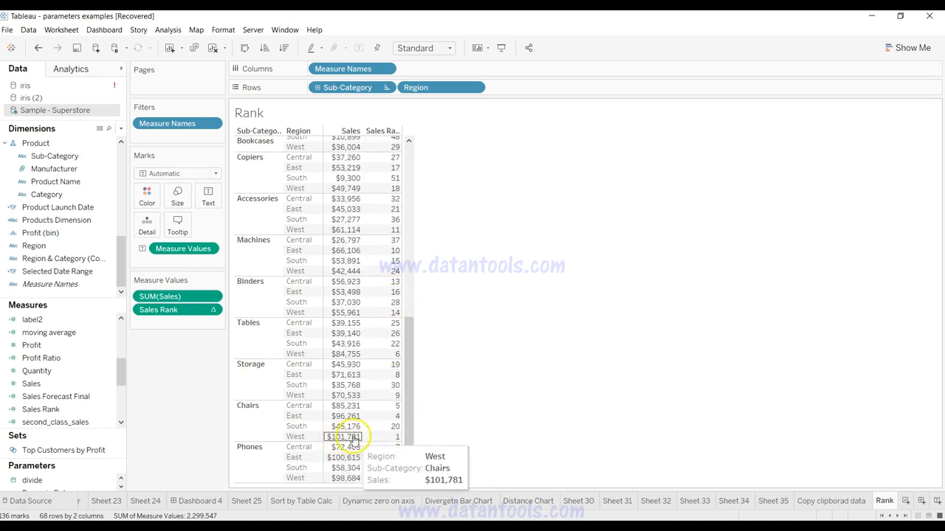
pyautogui.scroll(10, 382, 167)
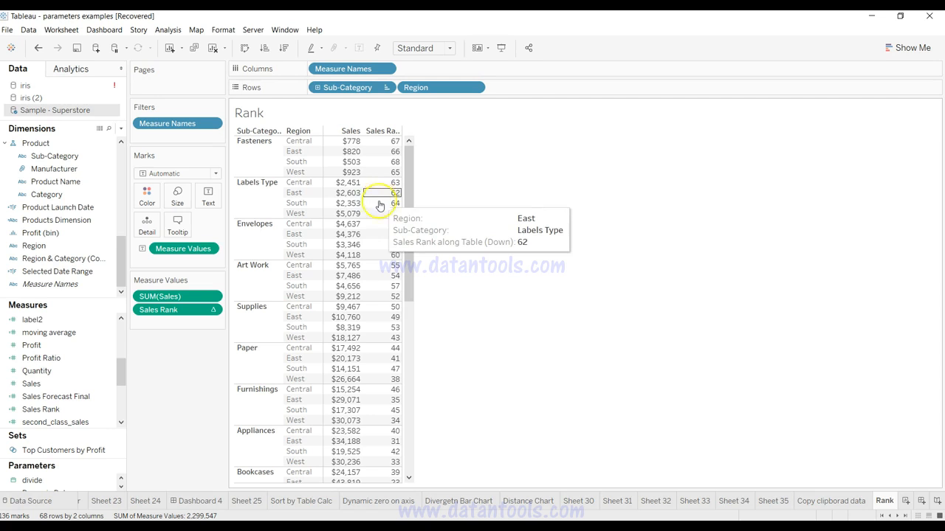
pyautogui.click(376, 287)
pyautogui.scroll(-5, 376, 287)
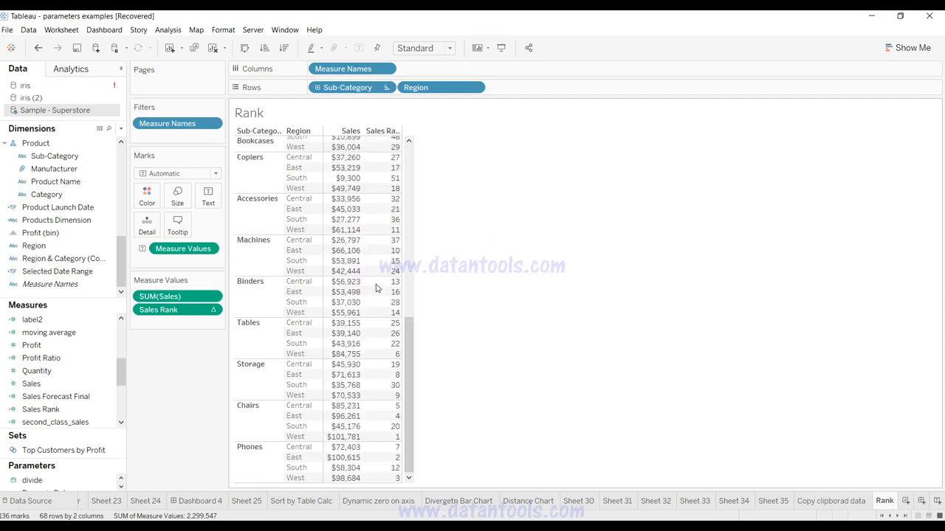
pyautogui.scroll(5, 376, 287)
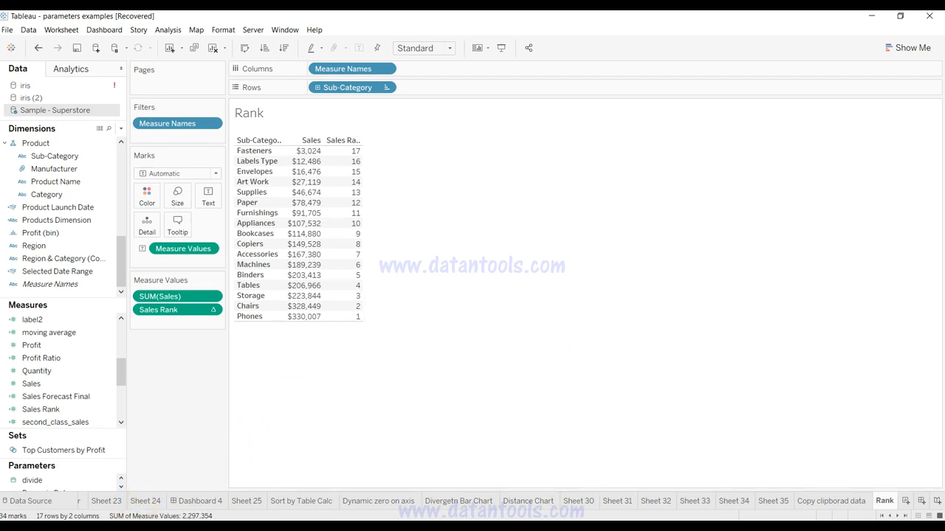
# Step: Switch to Excel, check the tied Tables and Binders sales, and copy the SubCateg and Sales Copy data with headers
pyautogui.click(197, 527)
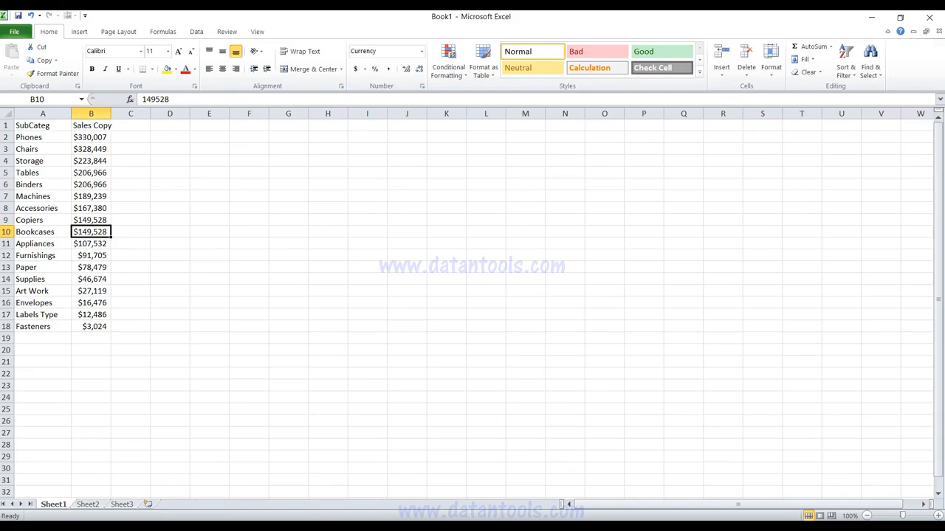
pyautogui.click(45, 126)
pyautogui.click(81, 125)
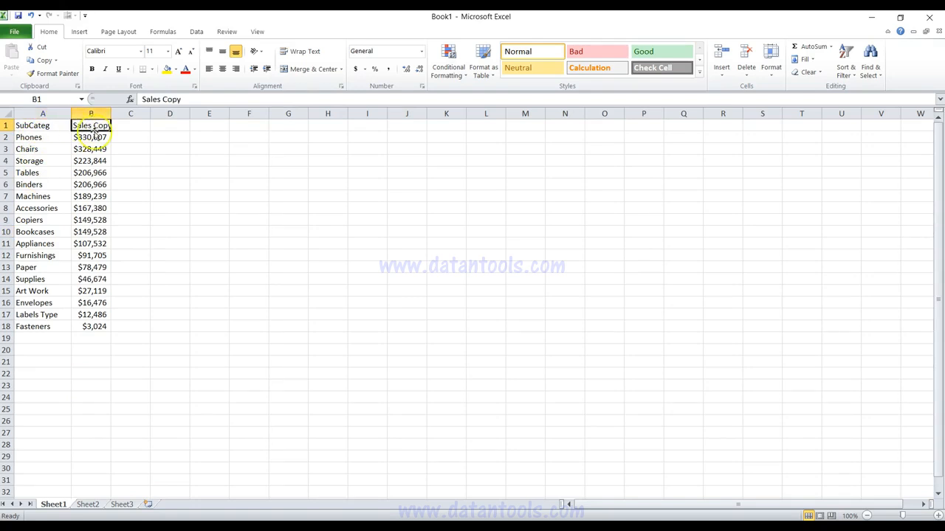
pyautogui.moveTo(55, 172); pyautogui.dragTo(89, 184)
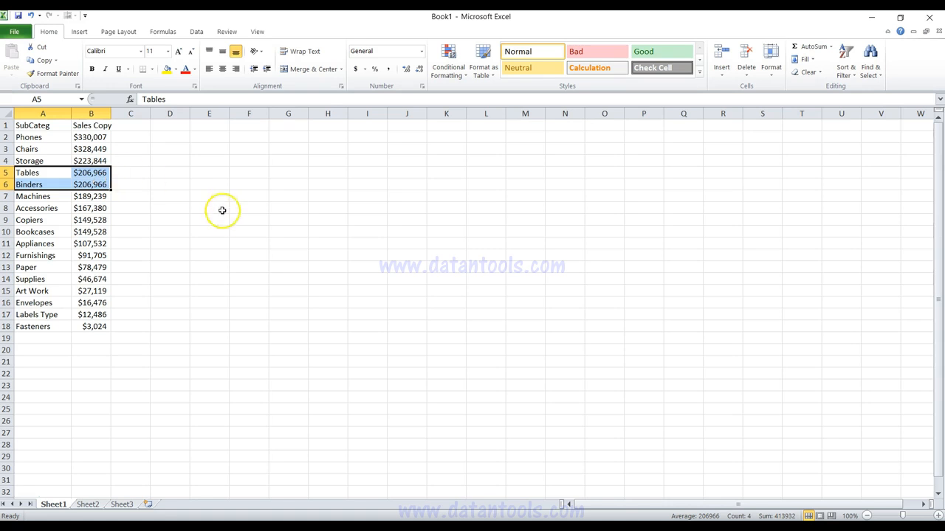
pyautogui.moveTo(33, 127); pyautogui.dragTo(91, 126)
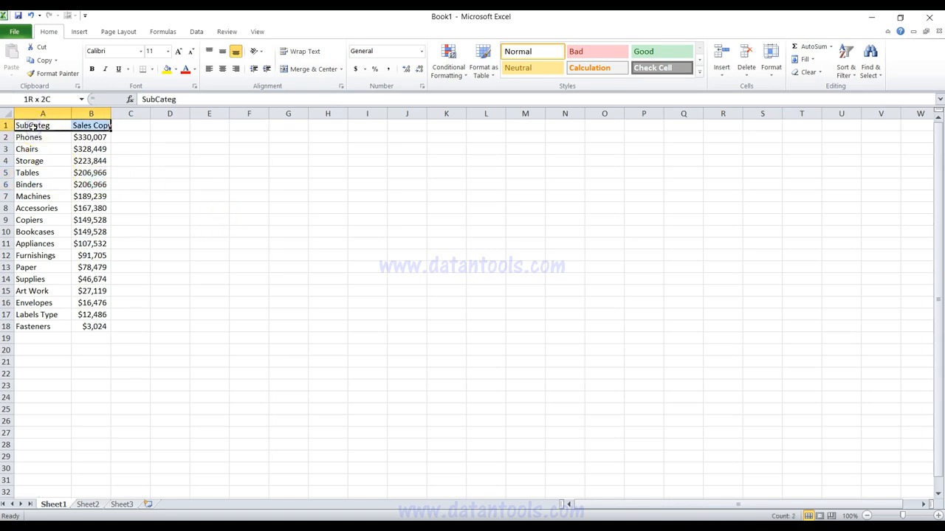
pyautogui.hotkey('ctrl', 'shift', 'Down')
pyautogui.hotkey('ctrl', 'c')
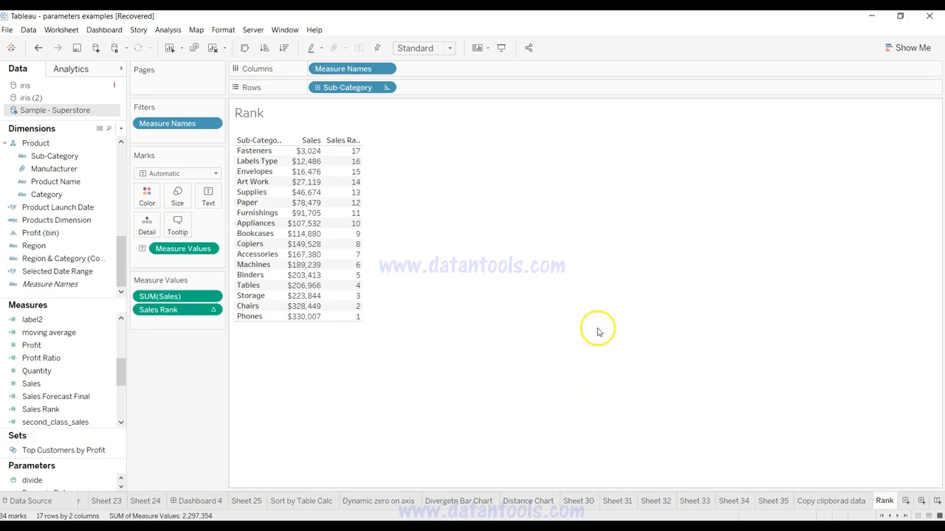
# Step: Back in Tableau, remove all fields from the Rank sheet and paste the copied Excel data as a new source
pyautogui.moveTo(353, 87); pyautogui.dragTo(207, 349)
pyautogui.moveTo(332, 68); pyautogui.dragTo(171, 363)
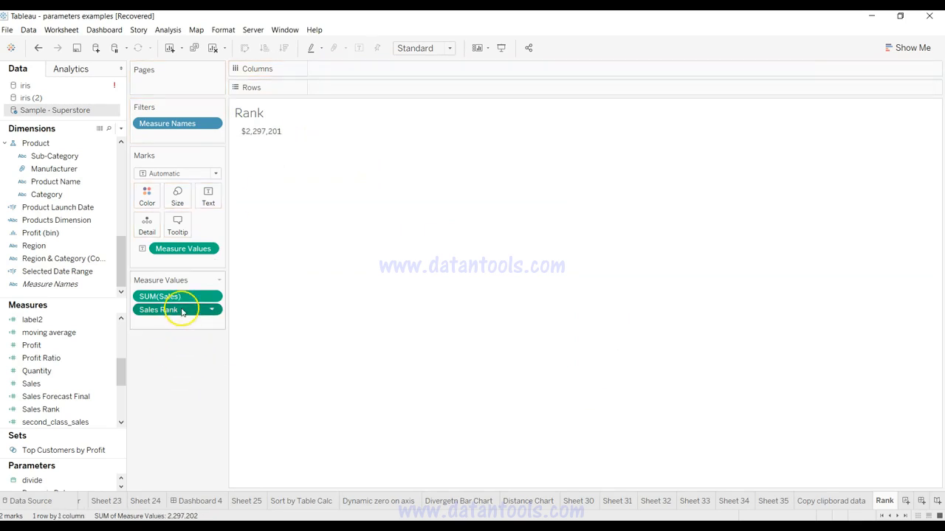
pyautogui.moveTo(180, 306); pyautogui.dragTo(177, 371)
pyautogui.moveTo(186, 249); pyautogui.dragTo(176, 356)
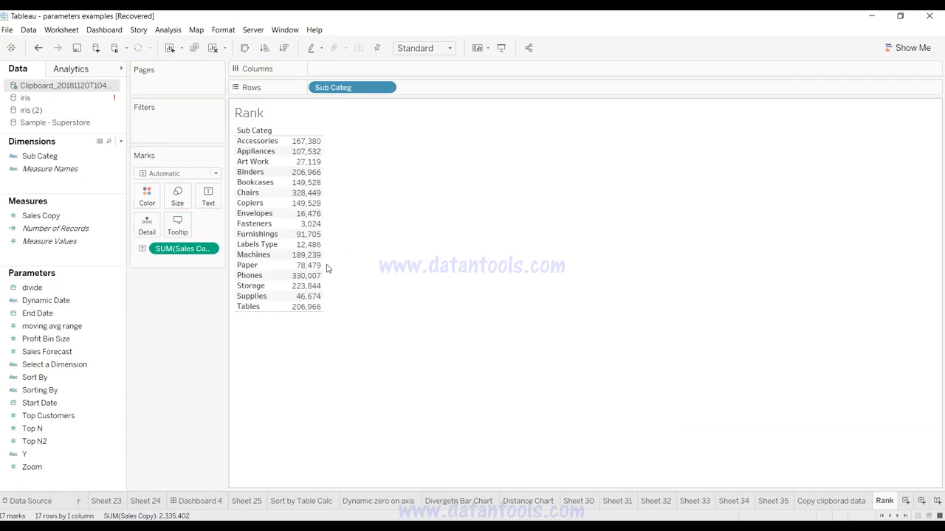
pyautogui.click(260, 145)
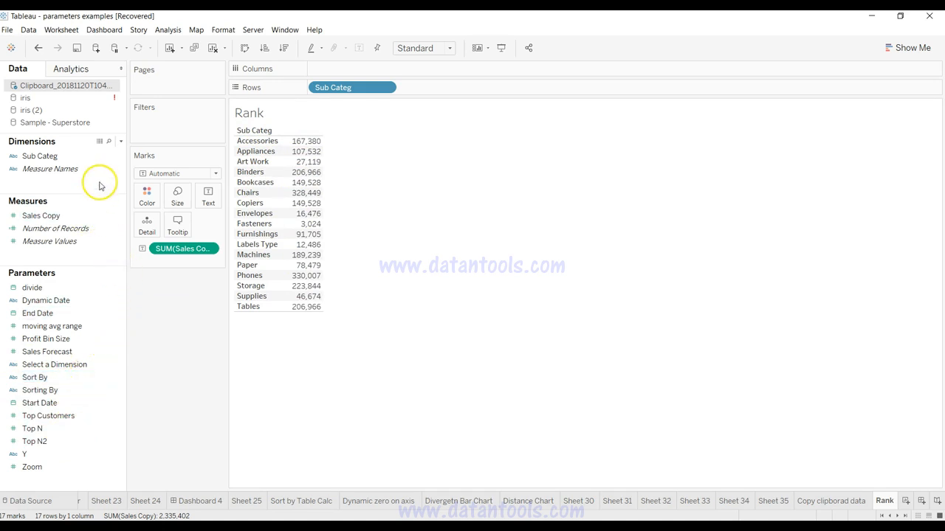
# Step: Create a calculated field in the clipboard data source and name it Rank
pyautogui.click(121, 141)
pyautogui.click(101, 161)
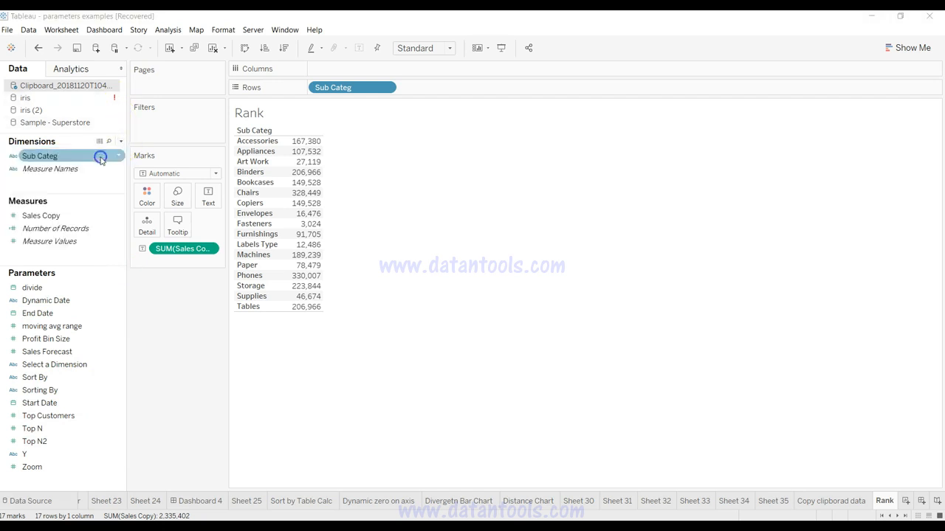
pyautogui.write('Rank')
pyautogui.click(392, 250)
# Step: Enter Rank(SUM([Sales Copy]) as the Rank field's formula, then apply and save it
pyautogui.write('Rank')
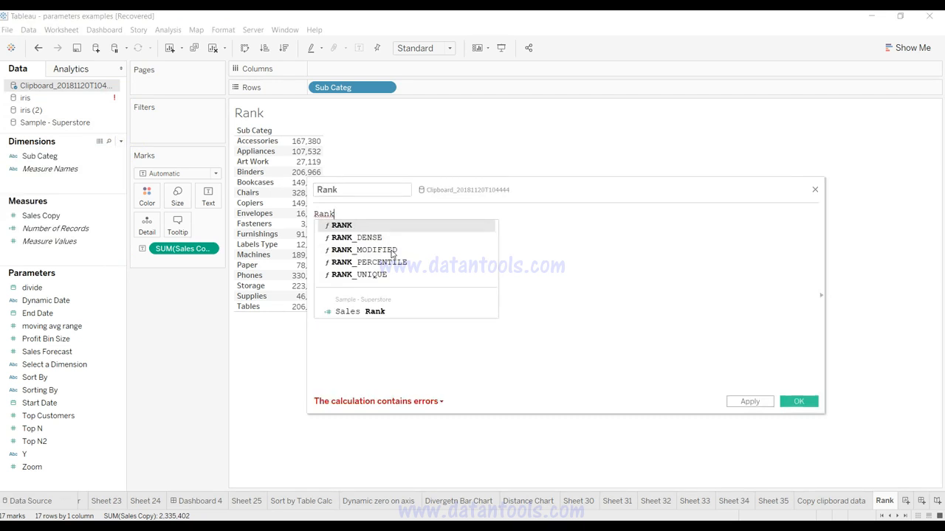
pyautogui.write('(su')
pyautogui.press('Down')
pyautogui.press('Return')
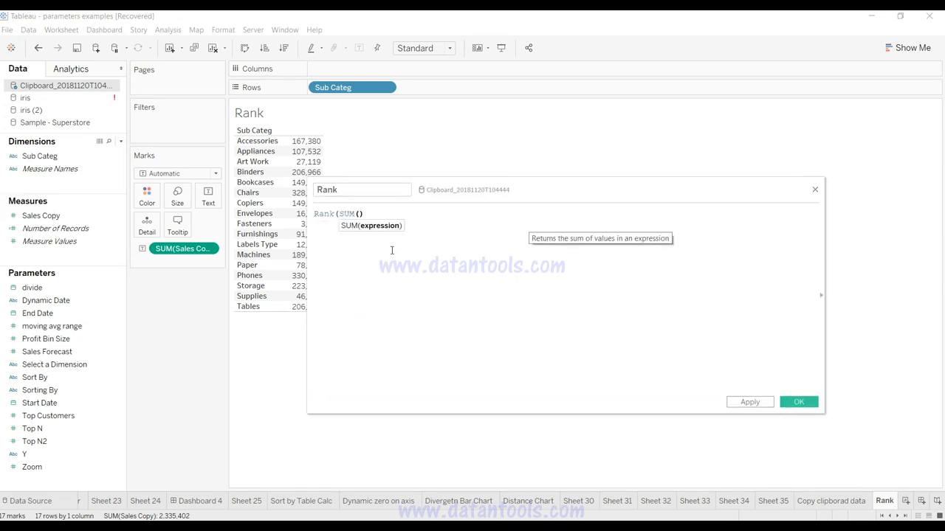
pyautogui.write('sal')
pyautogui.press('Return')
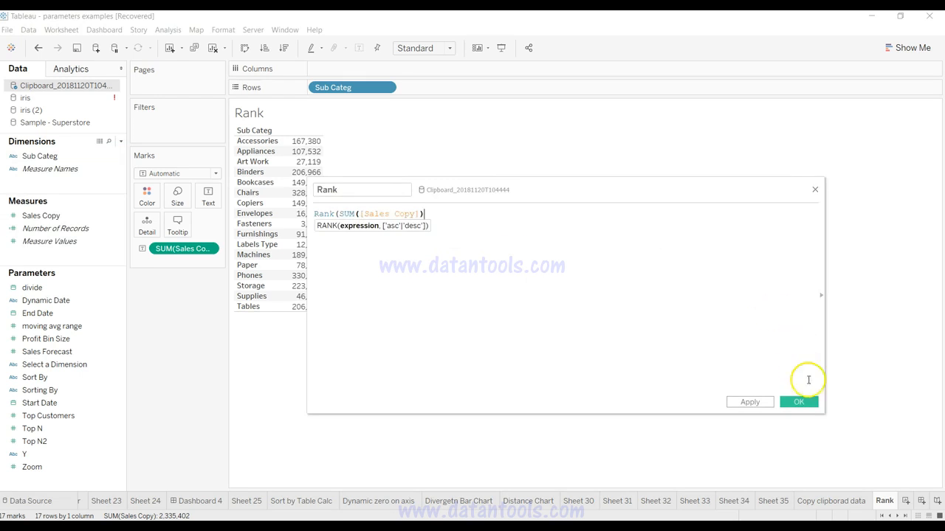
pyautogui.click(751, 401)
pyautogui.click(799, 400)
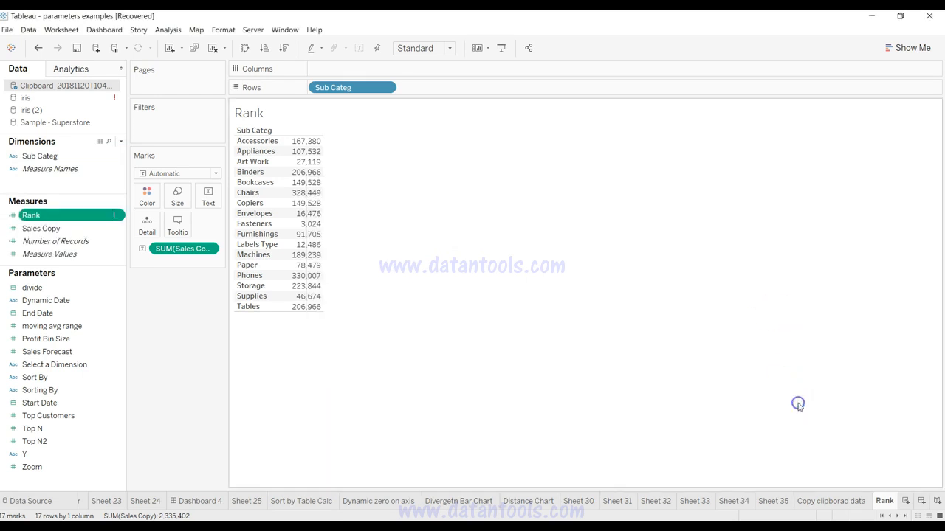
# Step: Edit the Rank field to add the missing closing parenthesis, making it Rank(SUM([Sales Copy])), and save it
pyautogui.moveTo(82, 219); pyautogui.dragTo(362, 170)
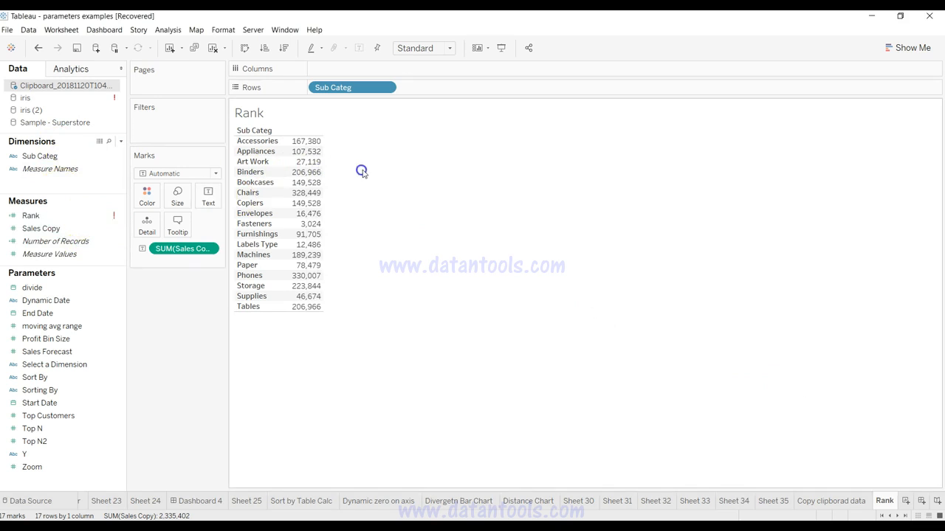
pyautogui.rightClick(113, 214)
pyautogui.click(150, 265)
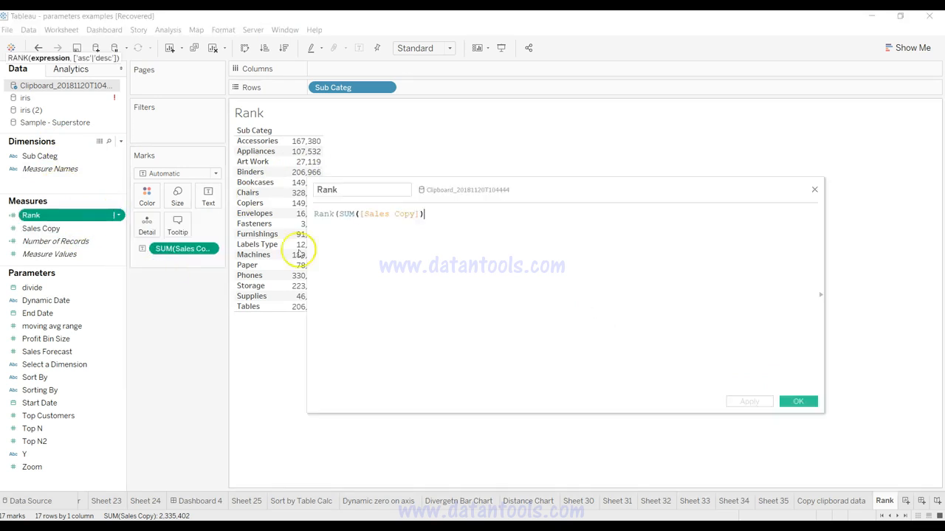
pyautogui.write(')')
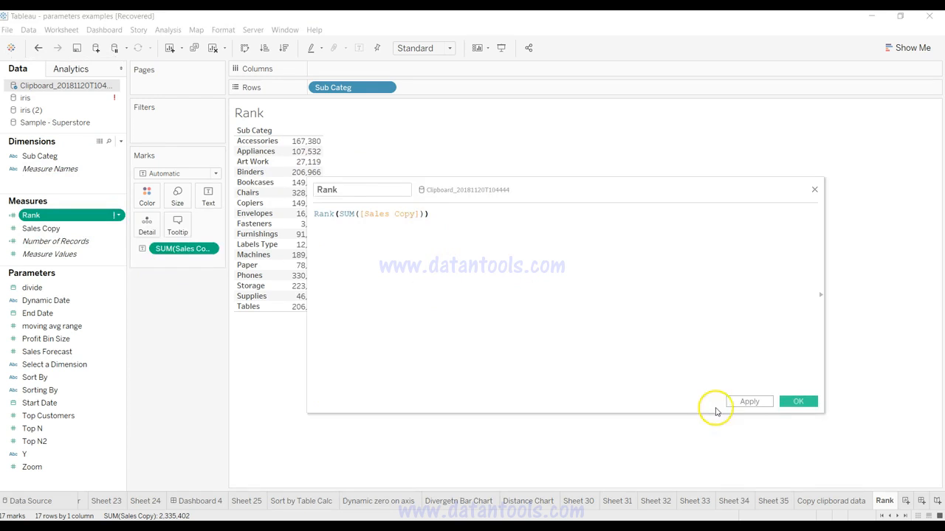
pyautogui.click(747, 401)
pyautogui.click(796, 401)
# Step: Add Rank to the table beside Sales Copy and sort the Sub Categ rows by it in ascending order
pyautogui.moveTo(26, 215); pyautogui.dragTo(306, 200)
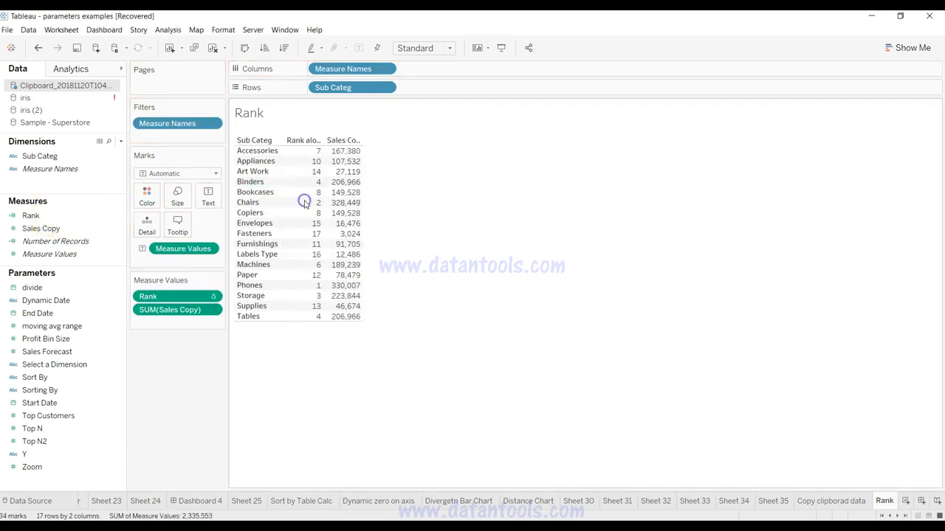
pyautogui.click(307, 140)
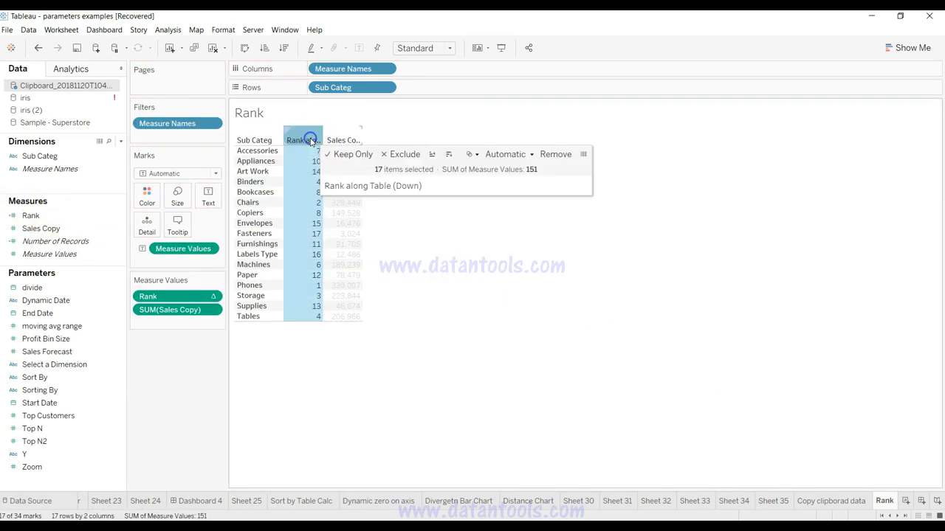
pyautogui.click(433, 156)
pyautogui.click(455, 313)
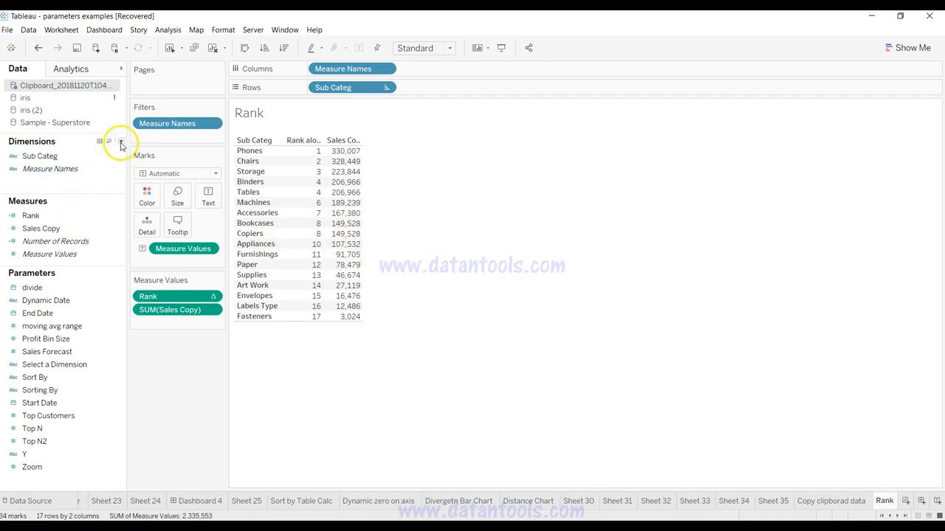
# Step: Create another calculated field in the clipboard data source and name it rankdesnse
pyautogui.click(121, 143)
pyautogui.click(115, 153)
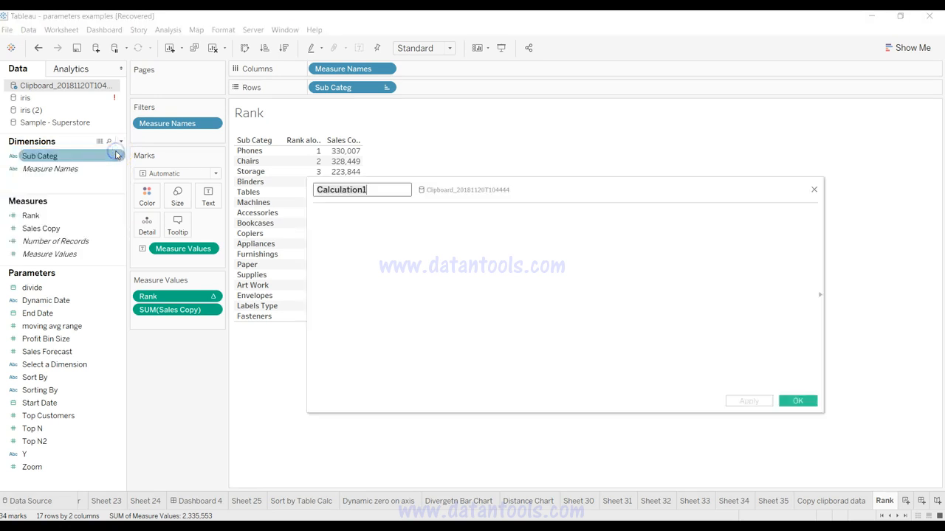
pyautogui.write('rankdesnse')
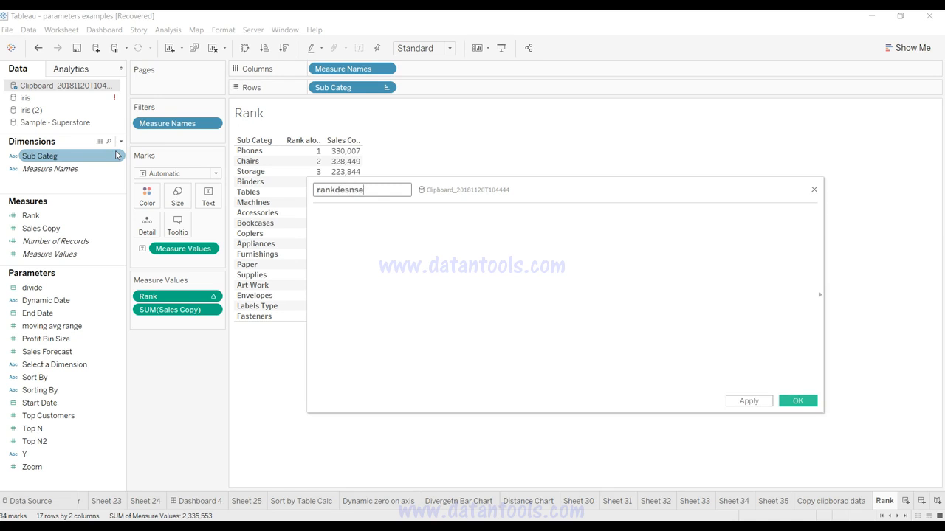
pyautogui.press('Tab')
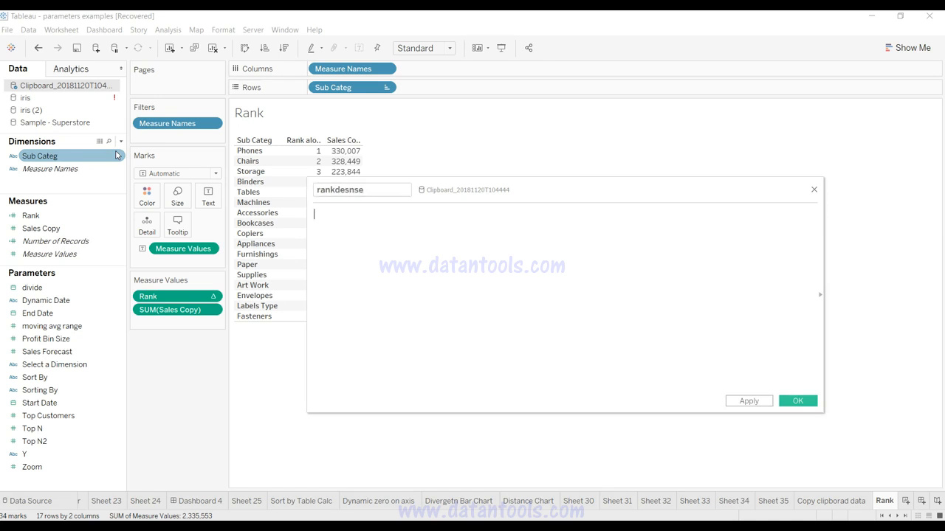
# Step: Save the rankdesnse field with the formula RANK_DENSE(SUM([Sales Copy])) and add it to the table as another measure column
pyautogui.write('rank')
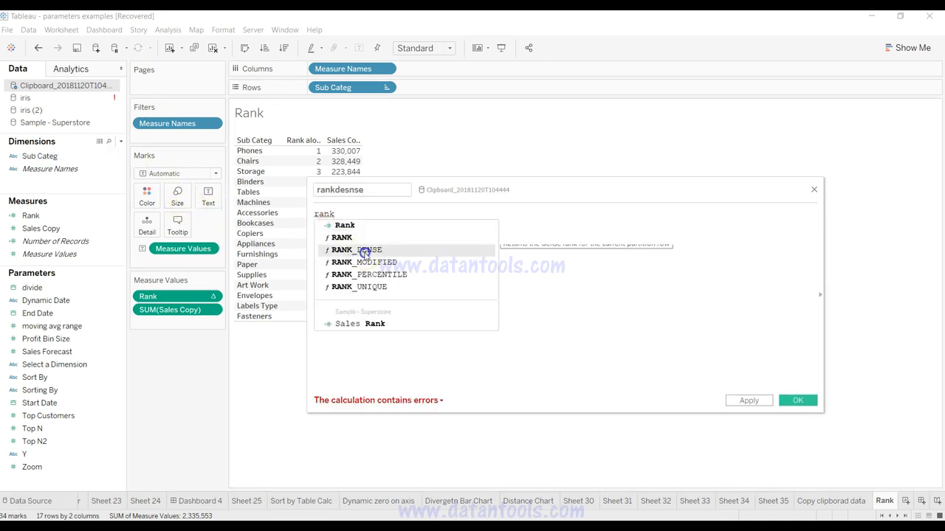
pyautogui.click(364, 251)
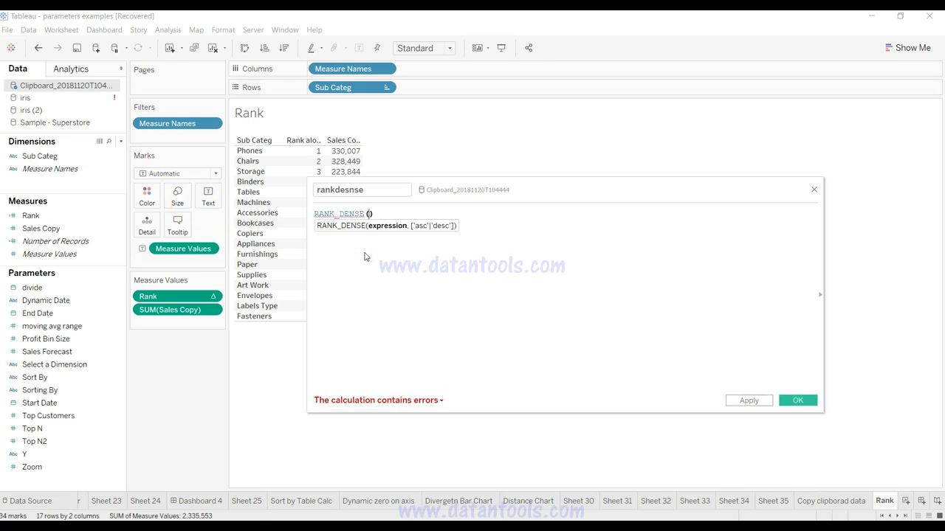
pyautogui.write('su')
pyautogui.press('Down')
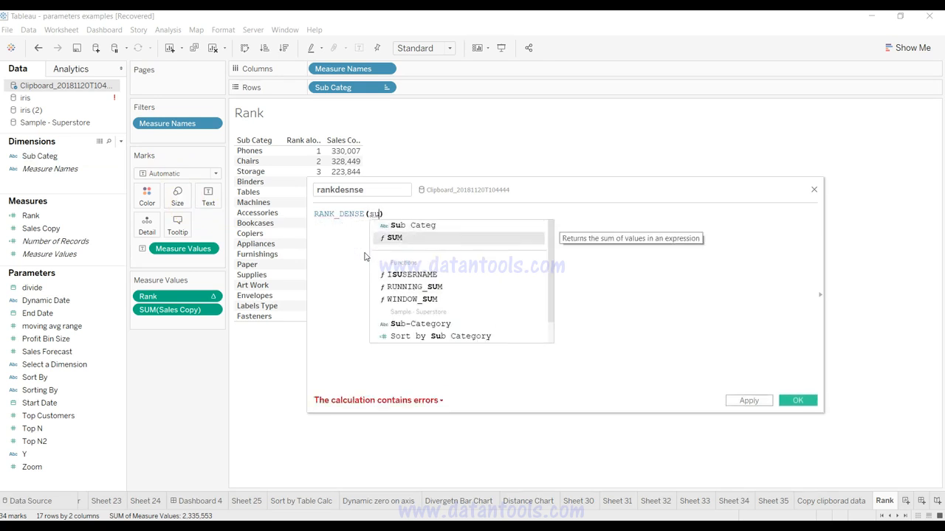
pyautogui.press('Return')
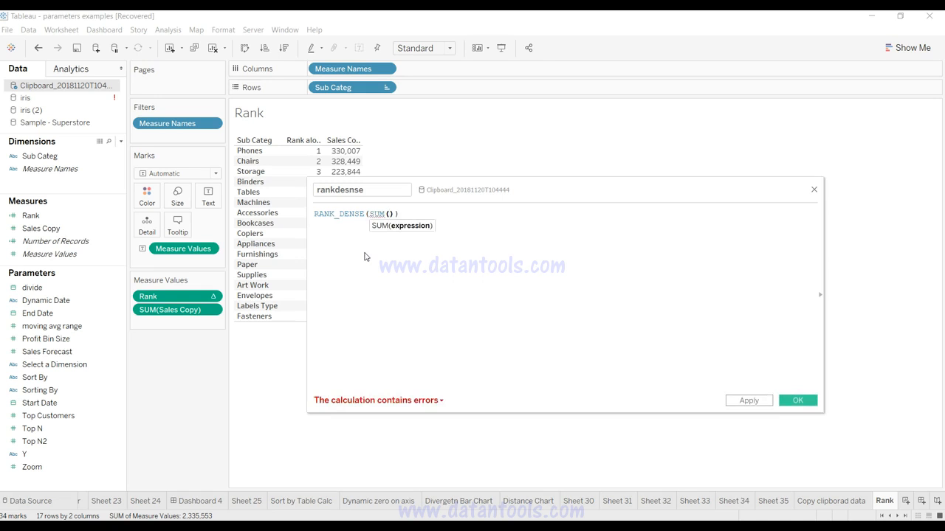
pyautogui.write('sal')
pyautogui.press('Return')
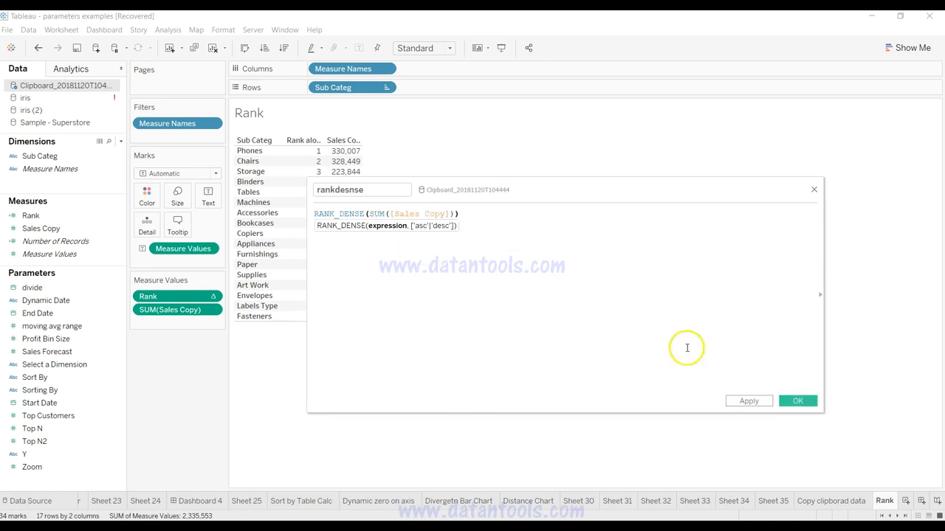
pyautogui.click(749, 401)
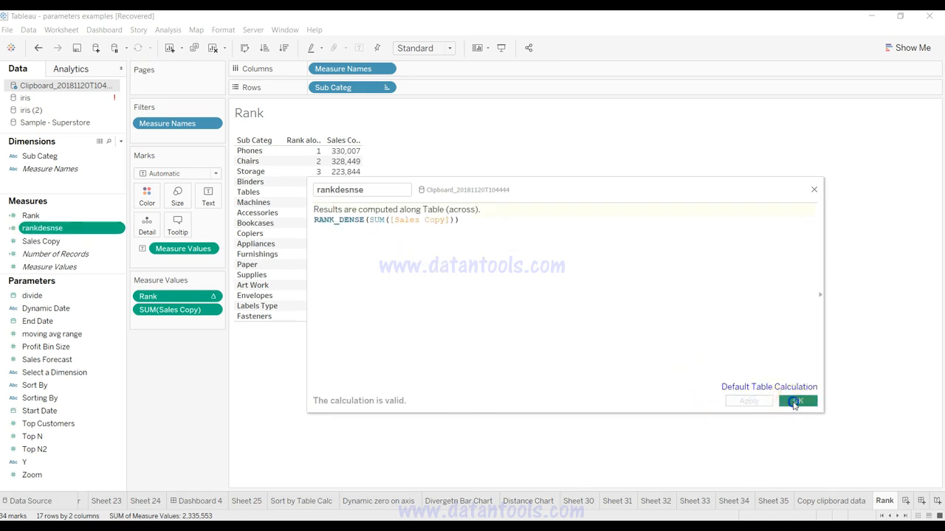
pyautogui.click(795, 402)
pyautogui.moveTo(84, 228); pyautogui.dragTo(341, 214)
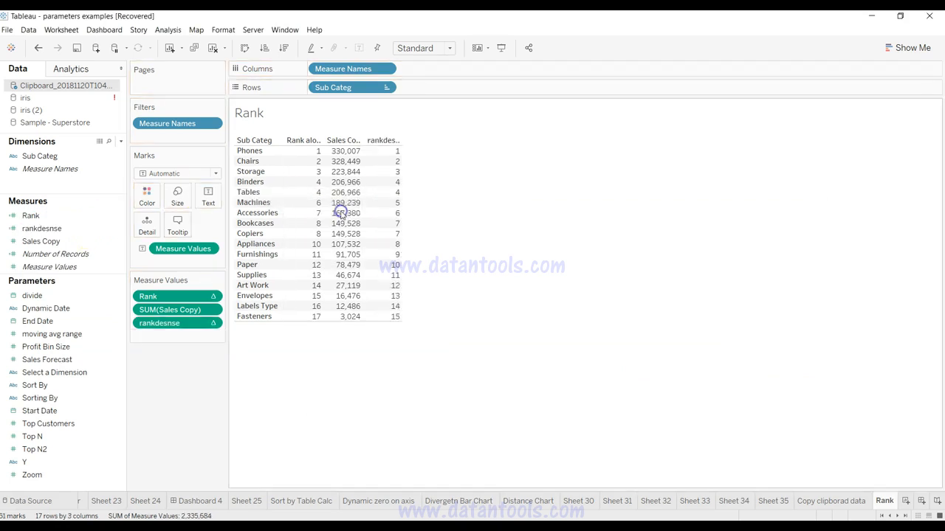
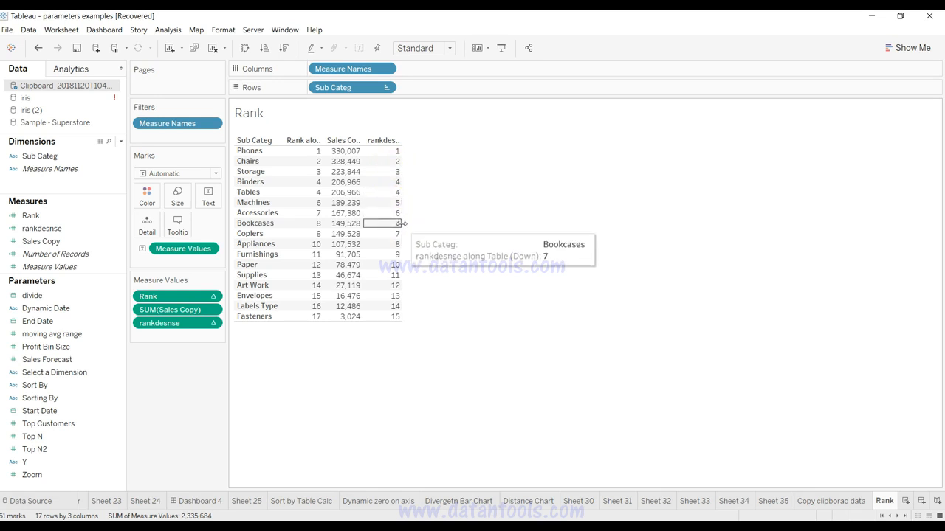
# Step: Create a calculated field named rankmodified in the clipboard data source, starting its formula with the RANK_MODIFIED function
pyautogui.click(398, 244)
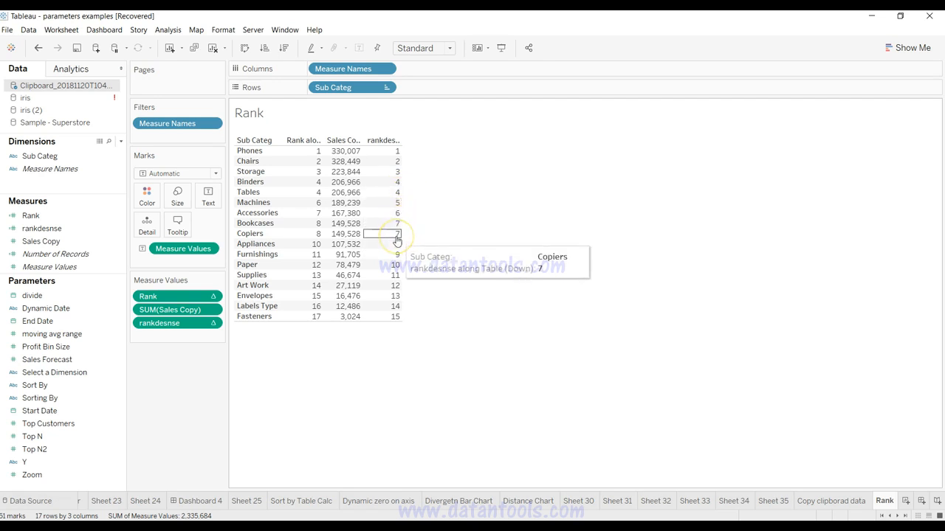
pyautogui.click(120, 141)
pyautogui.click(109, 153)
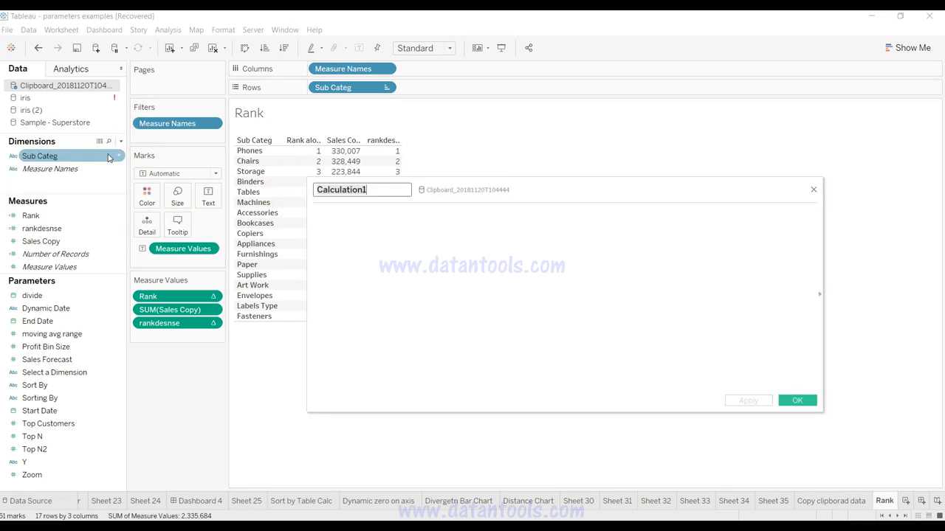
pyautogui.press('Tab')
pyautogui.write('rank')
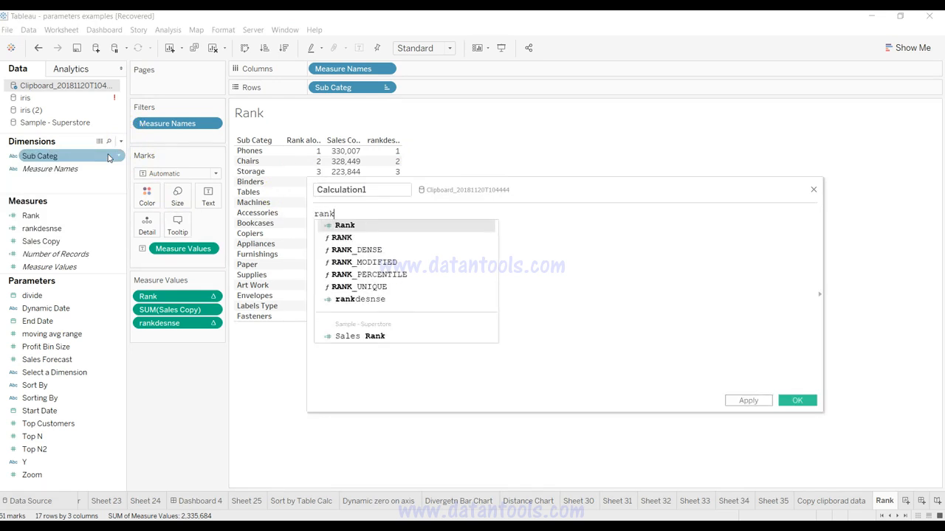
pyautogui.press('Down')
pyautogui.press('Down')
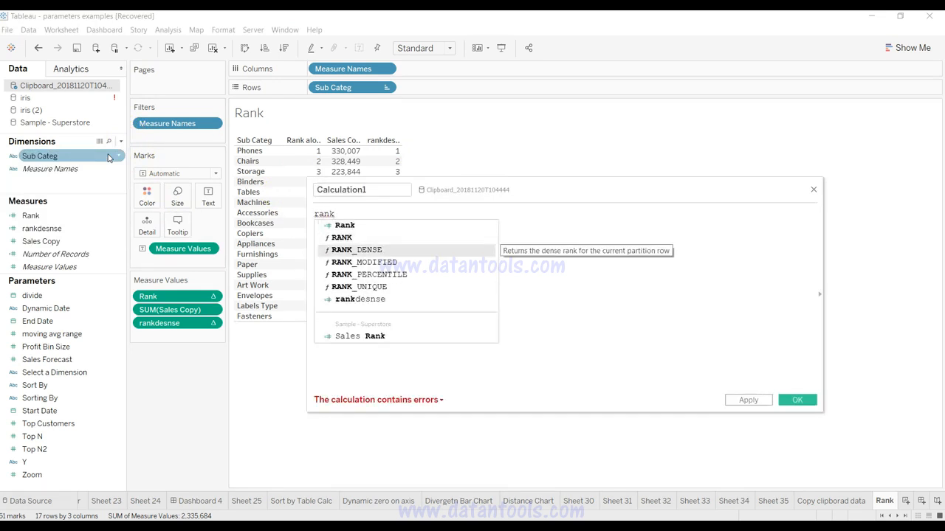
pyautogui.press('Down')
pyautogui.press('Return')
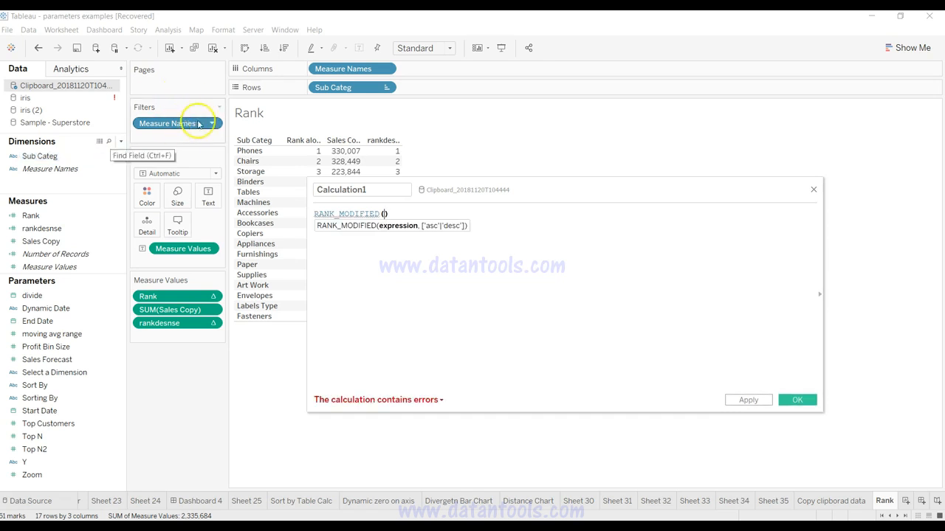
pyautogui.click(377, 192)
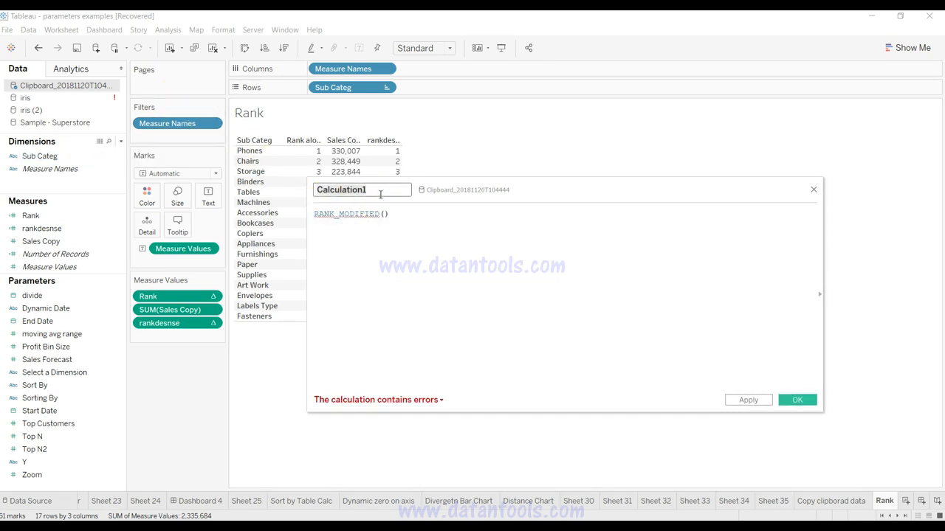
pyautogui.write('r')
# Step: Complete the rankmodified formula as RANK_MODIFIED(SUM([Sales Copy])) and save the field
pyautogui.click(383, 214)
pyautogui.write('su')
pyautogui.press('Down')
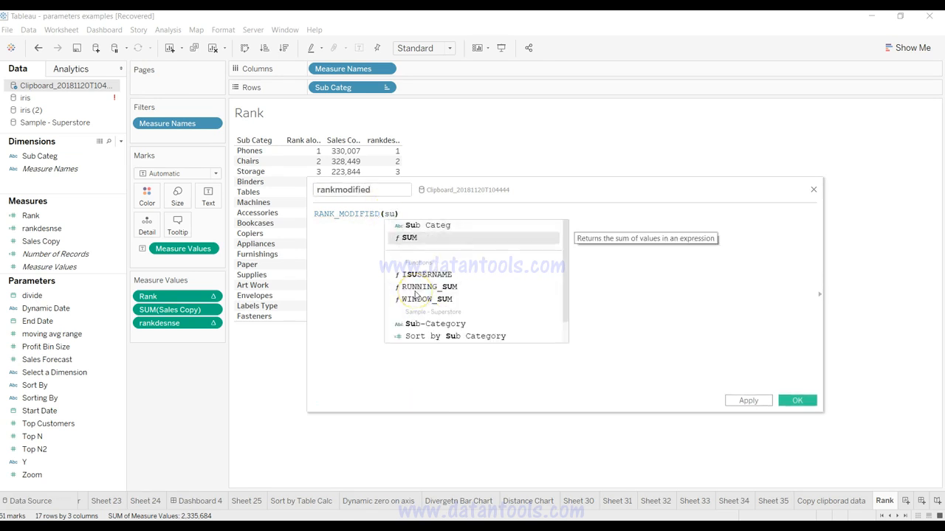
pyautogui.press('Return')
pyautogui.write('sa')
pyautogui.press('Return')
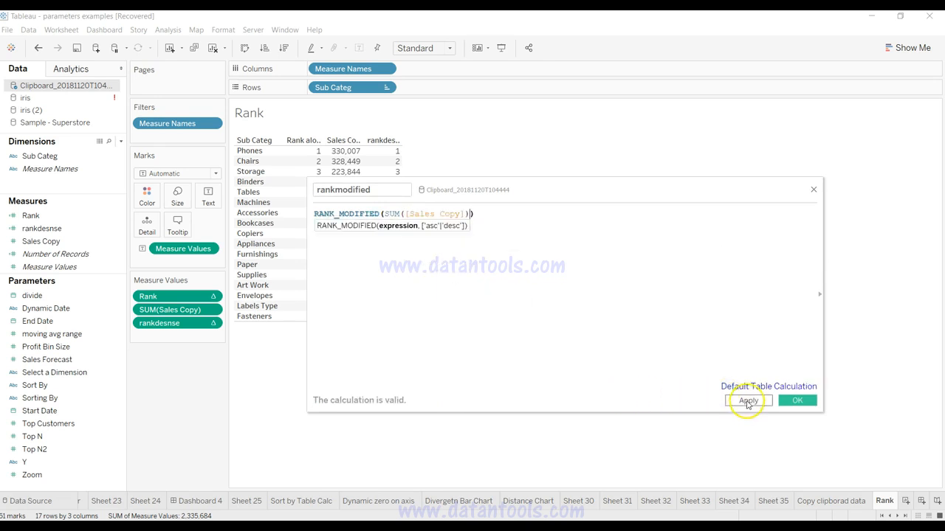
pyautogui.click(748, 401)
pyautogui.click(793, 400)
# Step: Add rankmodified to the table as another measure column and compare its ranks for the tied sub-categories
pyautogui.moveTo(77, 239); pyautogui.dragTo(369, 192)
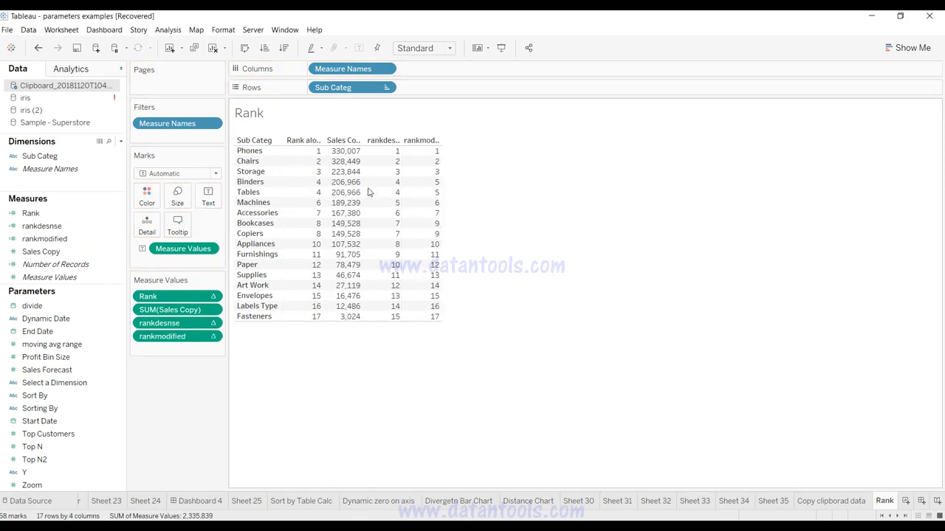
pyautogui.moveTo(438, 167)
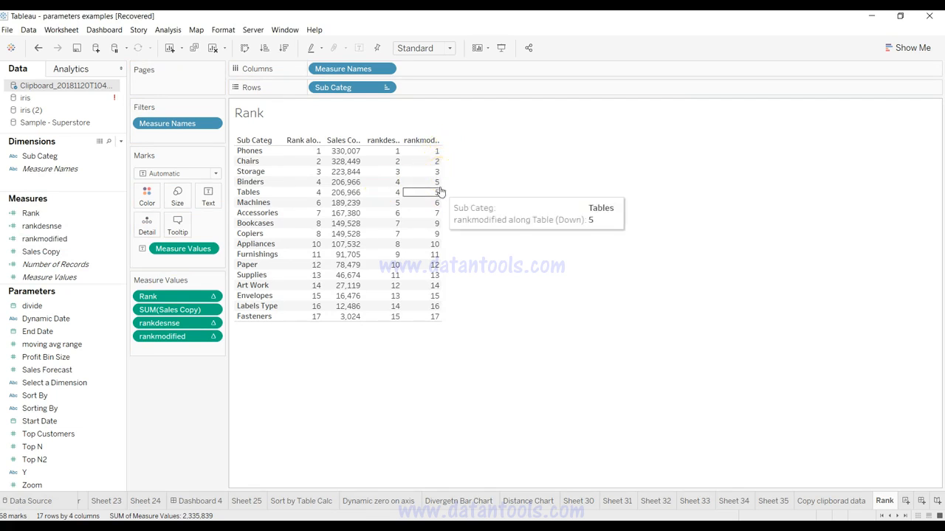
pyautogui.moveTo(440, 195)
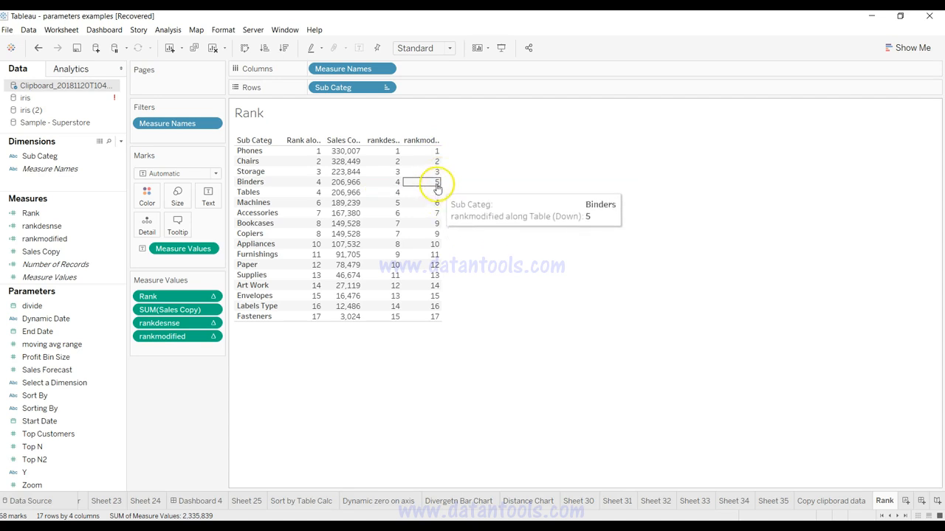
pyautogui.moveTo(439, 220)
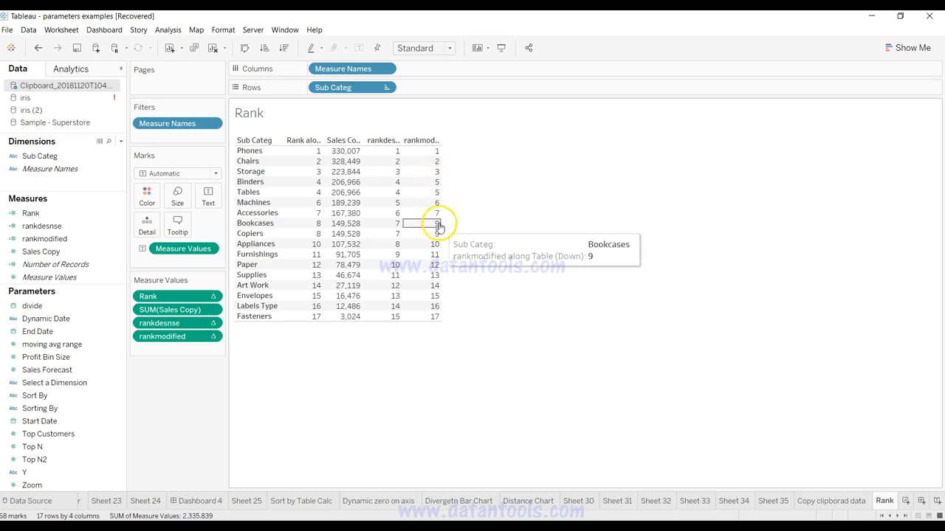
pyautogui.moveTo(436, 244)
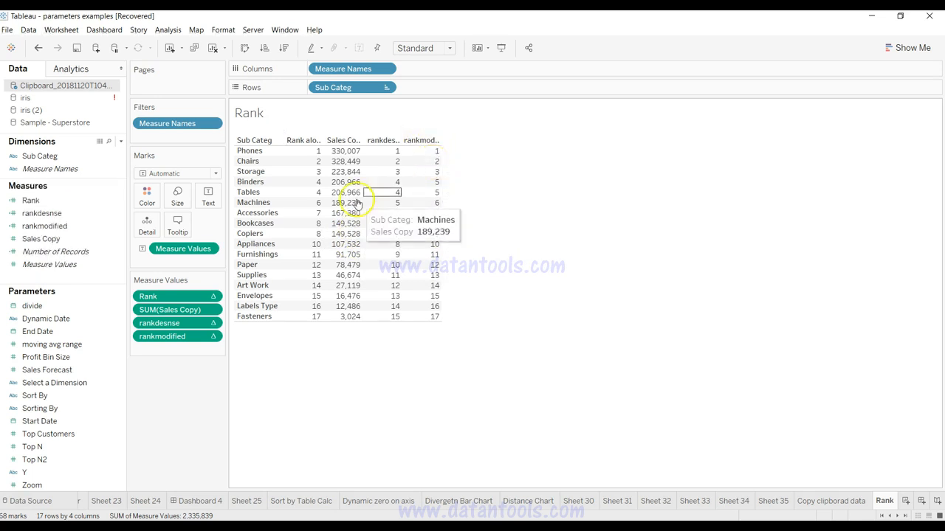
# Step: Create another calculated field in the clipboard data source and name it rank_unq
pyautogui.click(122, 141)
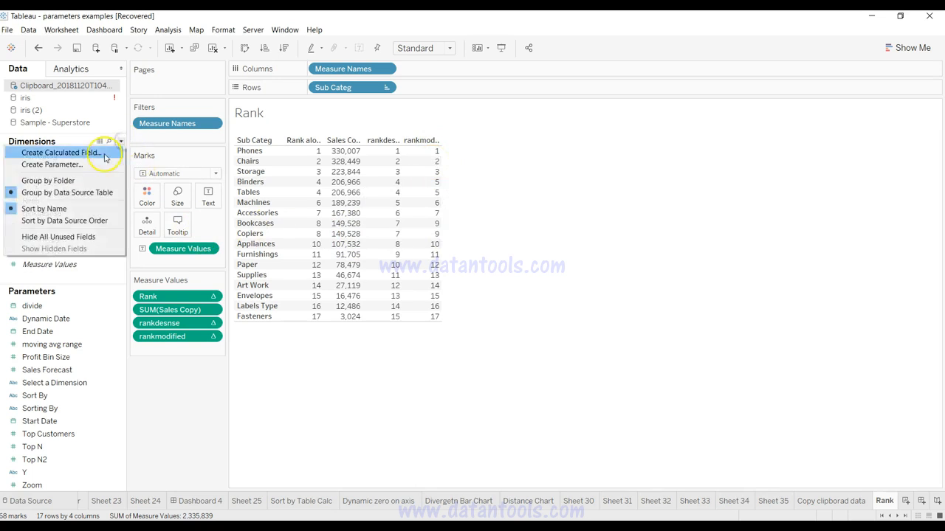
pyautogui.click(105, 153)
pyautogui.write('rank-')
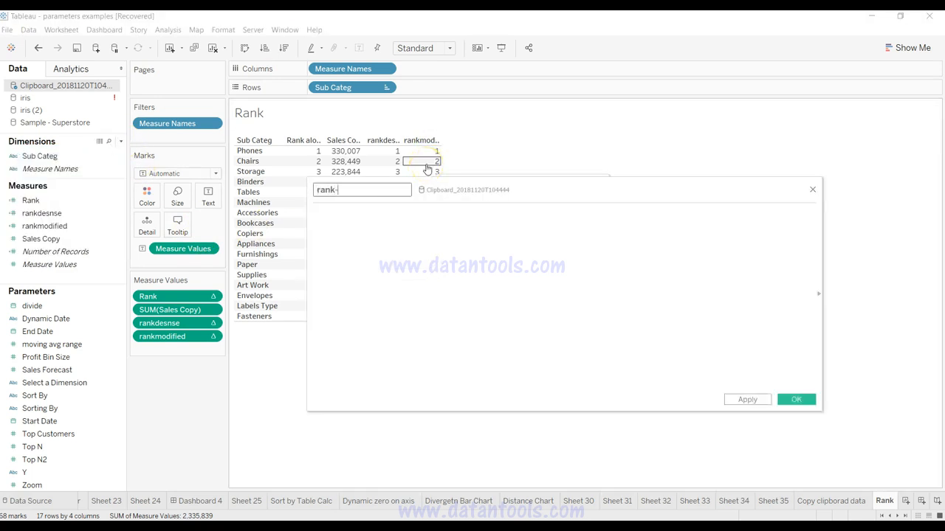
pyautogui.write('unq')
pyautogui.press('Tab')
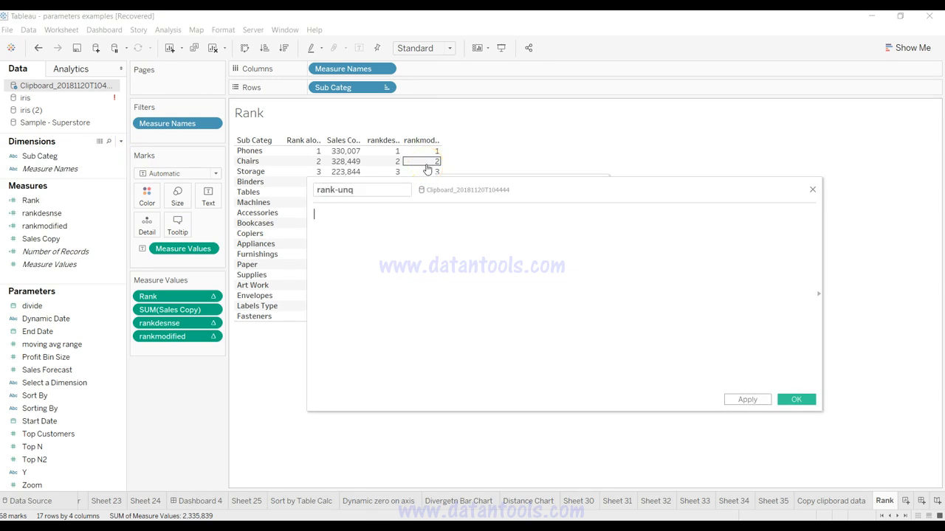
pyautogui.click(336, 193)
pyautogui.press('Delete')
pyautogui.press('Tab')
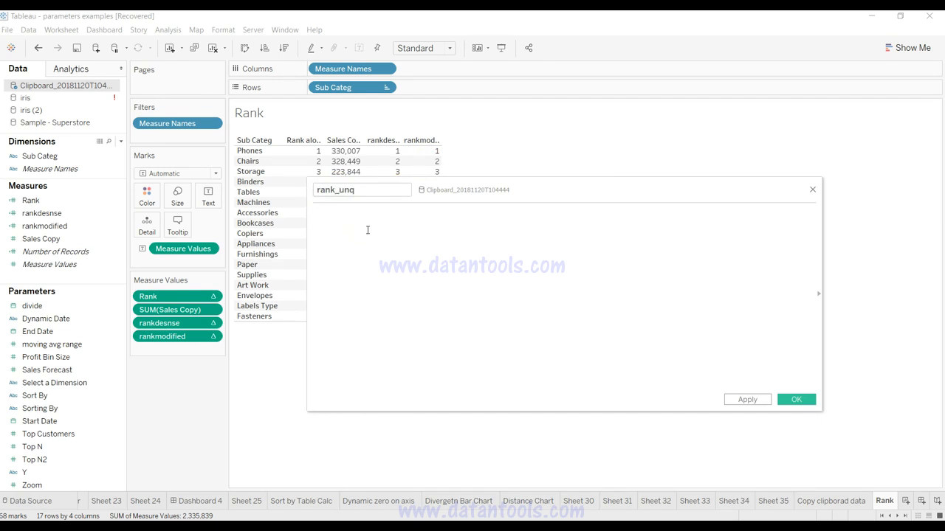
# Step: Enter RANK_UNIQUE(SUM([Sales Copy])) as the rank_unq formula and save the field
pyautogui.write('rank_un')
pyautogui.press('Return')
pyautogui.write('sal')
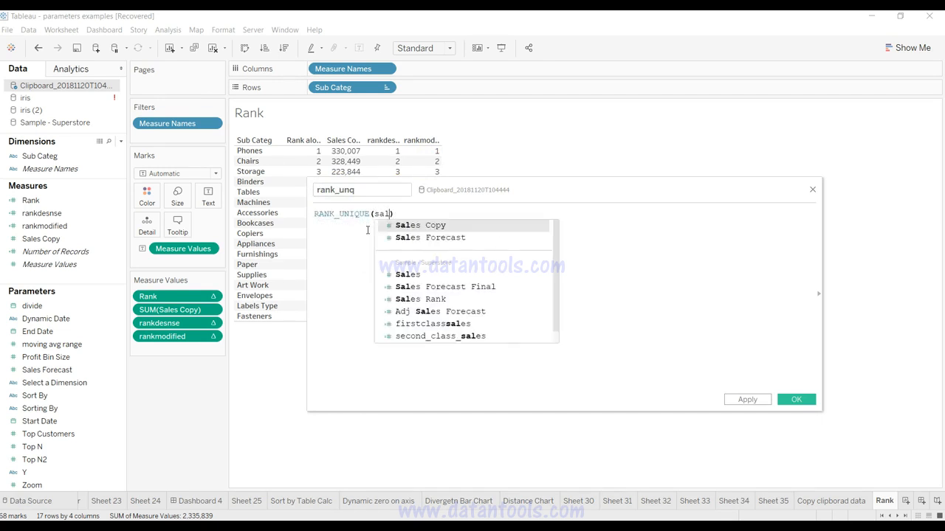
pyautogui.press('BackSpace')
pyautogui.press('BackSpace')
pyautogui.press('BackSpace')
pyautogui.write('su')
pyautogui.press('Return')
pyautogui.write('sal')
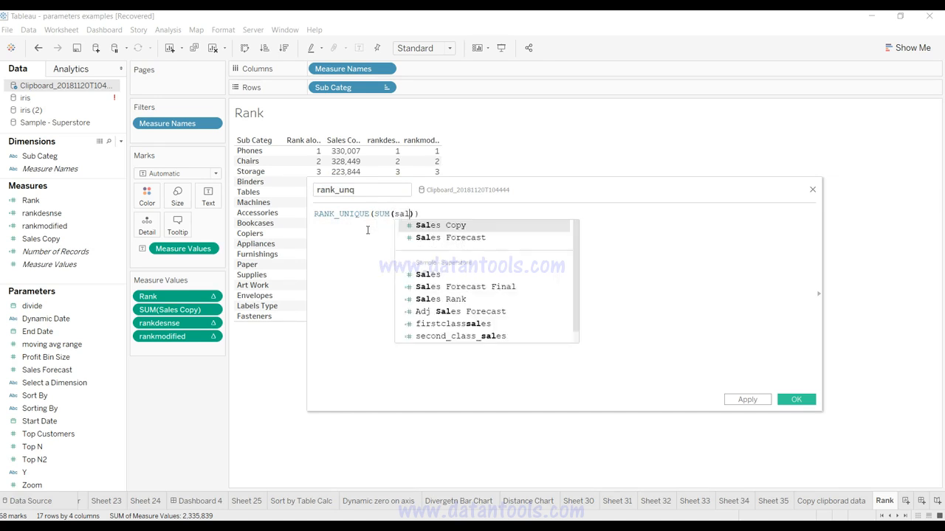
pyautogui.press('Return')
pyautogui.click(749, 399)
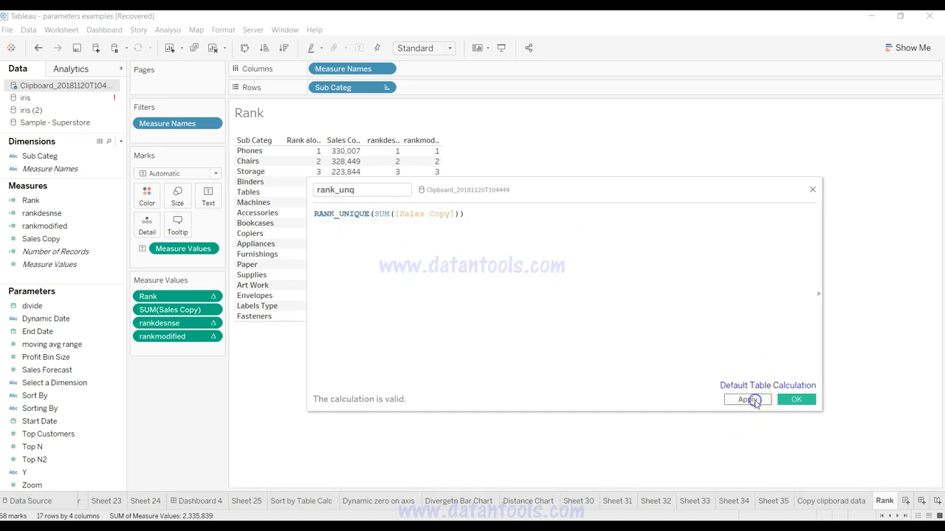
pyautogui.click(795, 399)
# Step: Add rank_unq to the table beside Sales Copy and set the view to Fit Width
pyautogui.moveTo(96, 219); pyautogui.dragTo(386, 213)
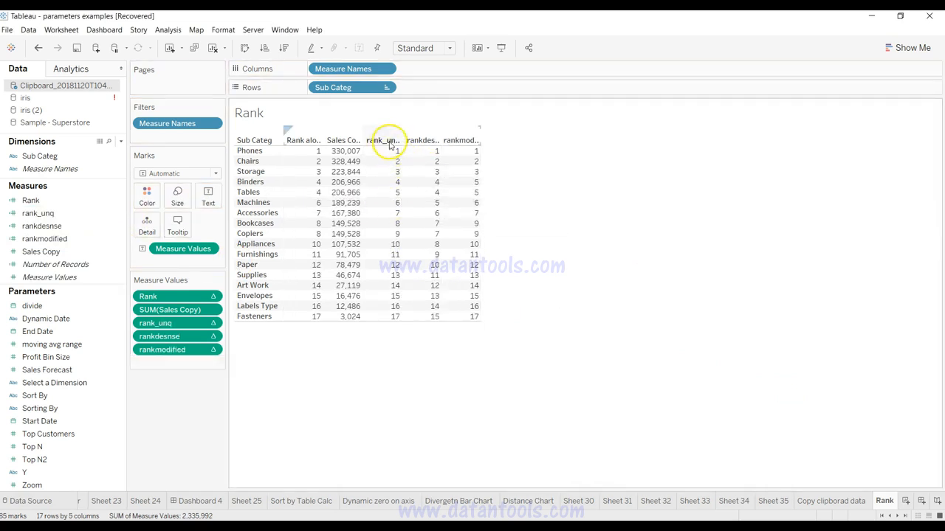
pyautogui.click(432, 47)
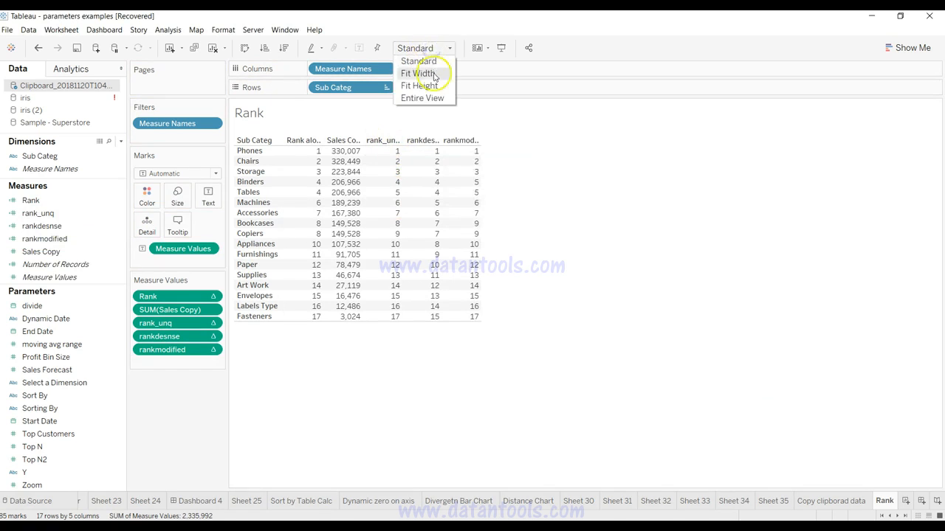
pyautogui.click(418, 74)
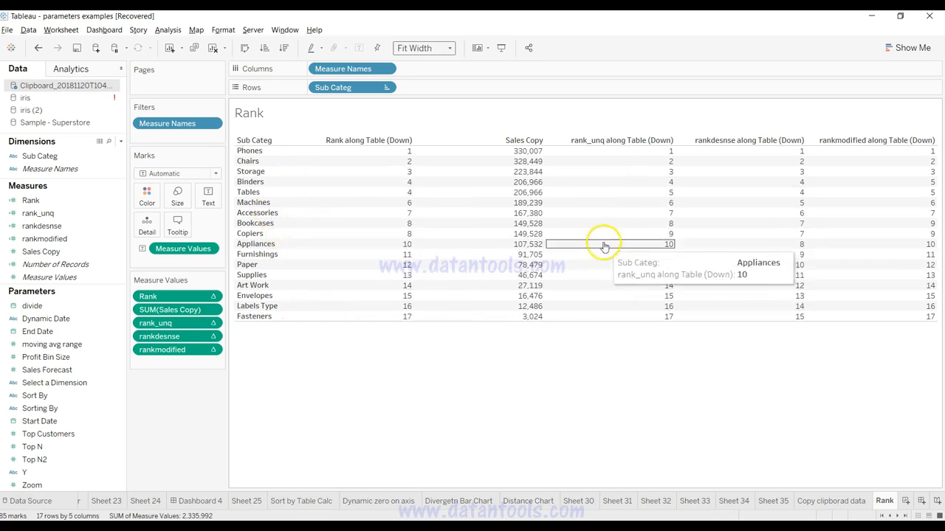
# Step: Create a new calculated field using the RANK_PERCENTILE function and name it rank_per
pyautogui.click(120, 142)
pyautogui.click(121, 153)
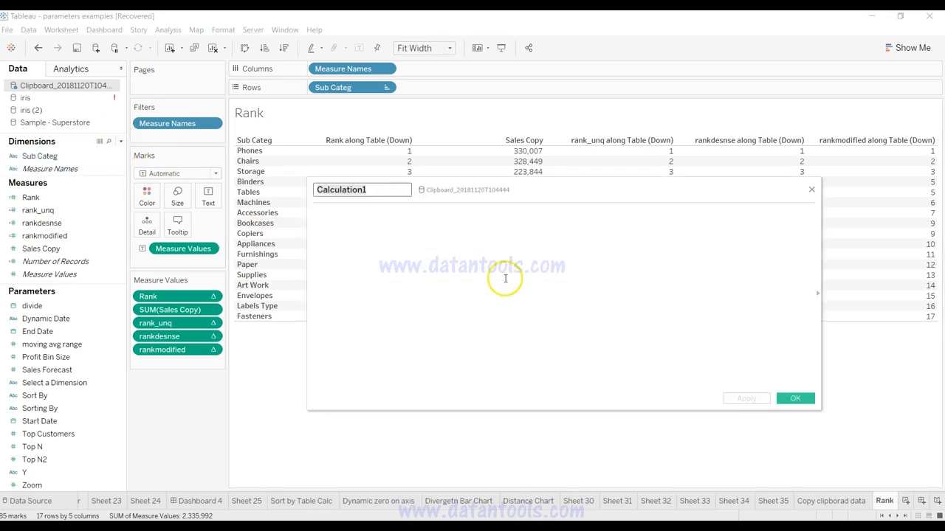
pyautogui.click(505, 278)
pyautogui.write('rank')
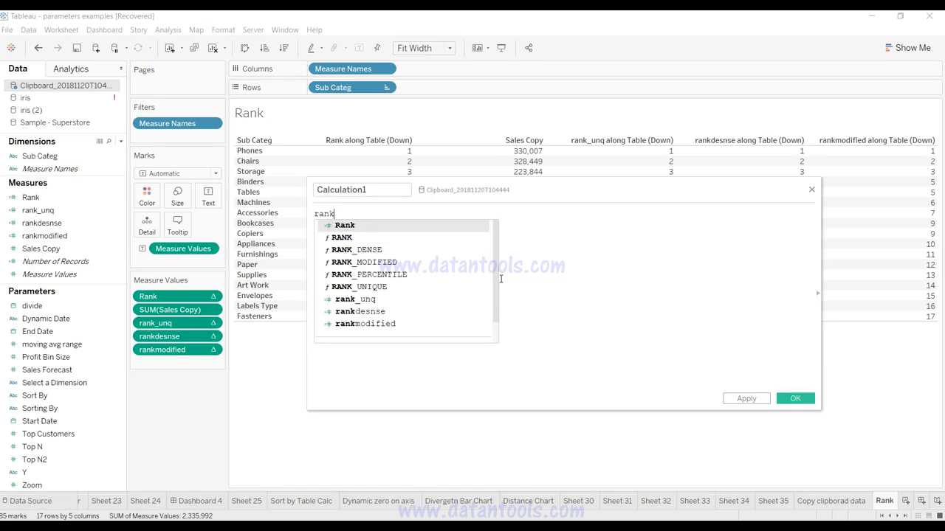
pyautogui.press('Down')
pyautogui.press('Down')
pyautogui.press('Down')
pyautogui.press('Down')
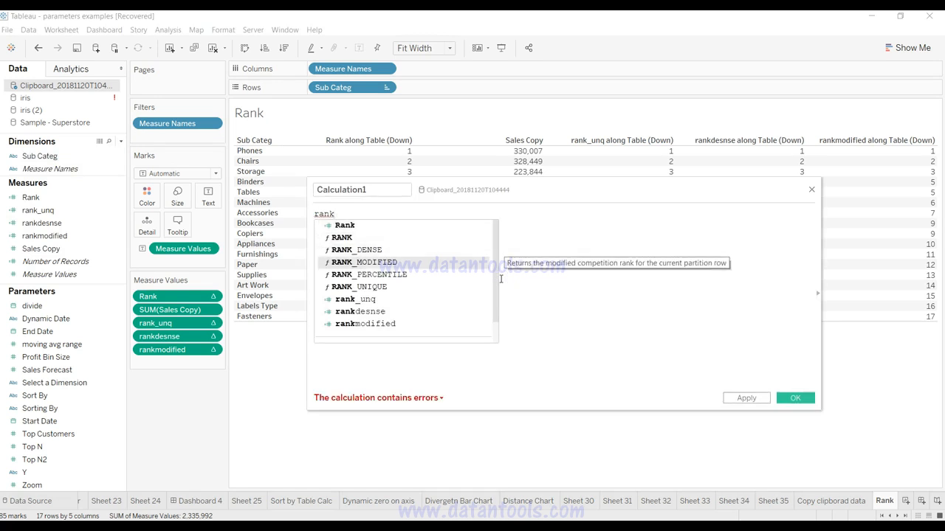
pyautogui.press('Return')
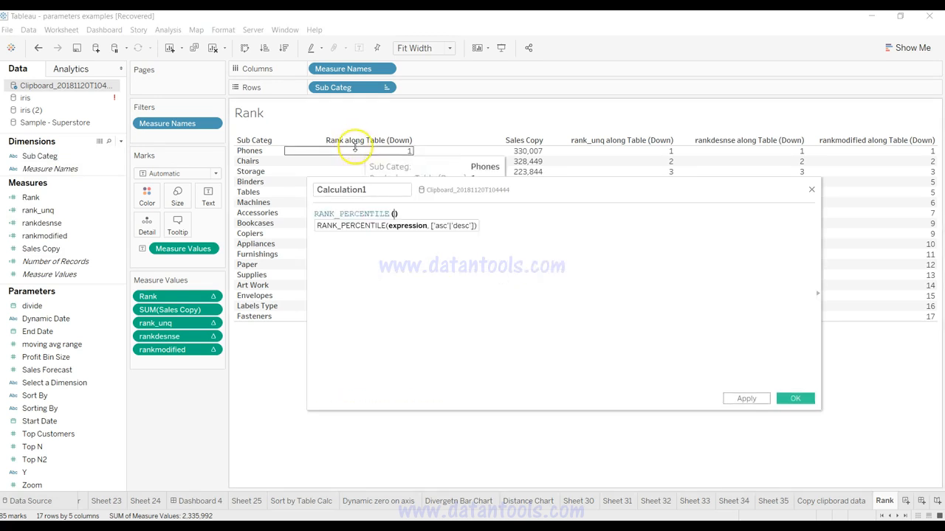
pyautogui.doubleClick(373, 189)
pyautogui.write('rank_per')
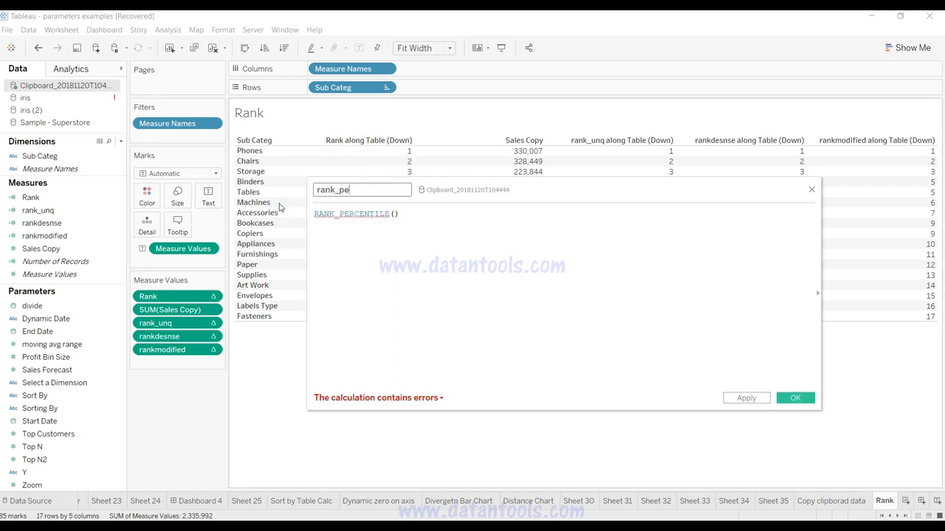
# Step: Rewrite the rank_per formula as RANK_PERCENTILE(SUM([Sales Copy])) and save the field
pyautogui.click(393, 214)
pyautogui.click(424, 326)
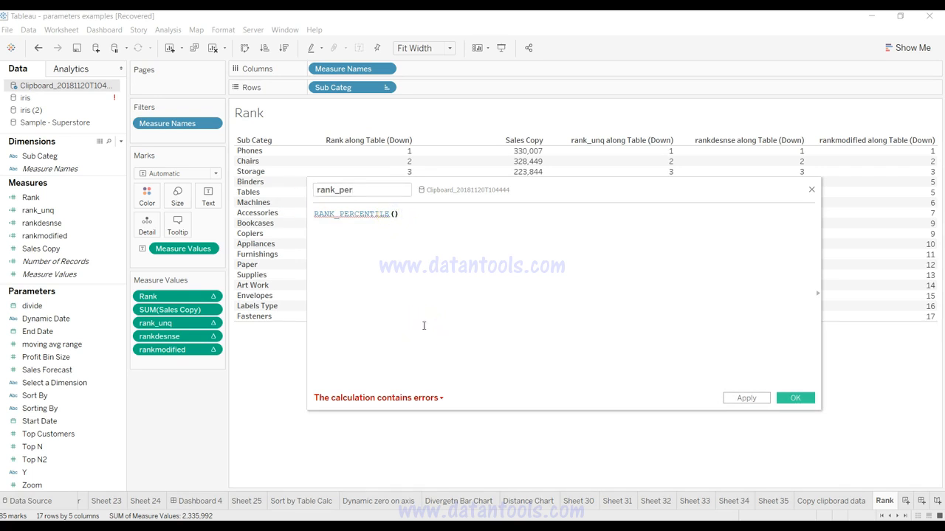
pyautogui.hotkey('ctrl', 'a')
pyautogui.write('rank')
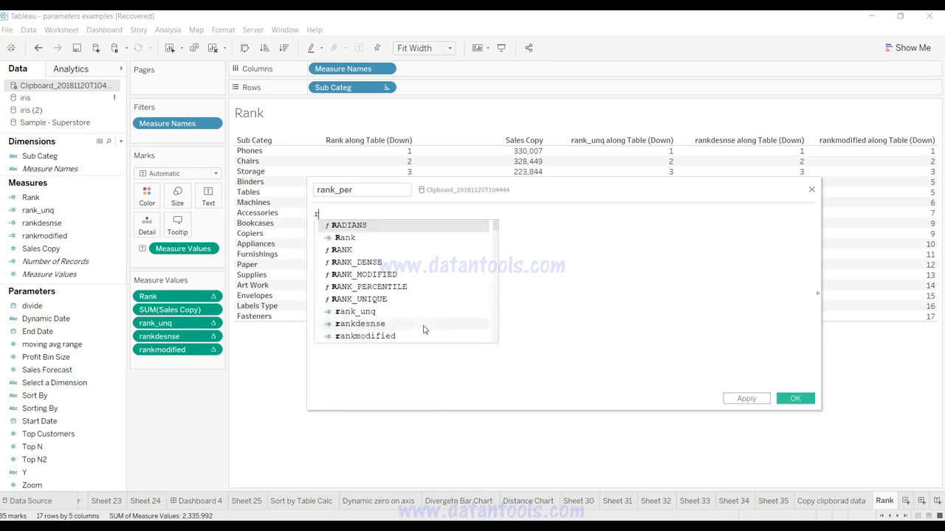
pyautogui.click(424, 311)
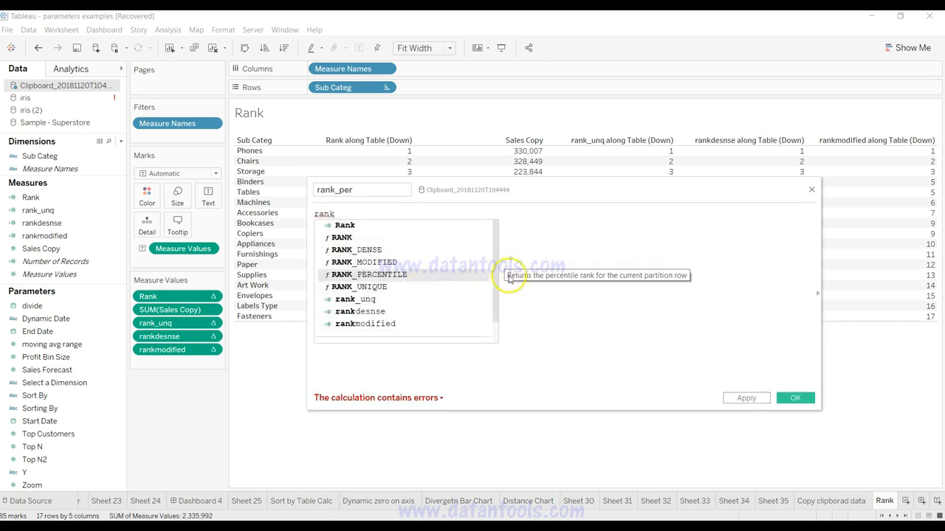
pyautogui.doubleClick(469, 282)
pyautogui.write('s')
pyautogui.press('Return')
pyautogui.write('s')
pyautogui.press('Return')
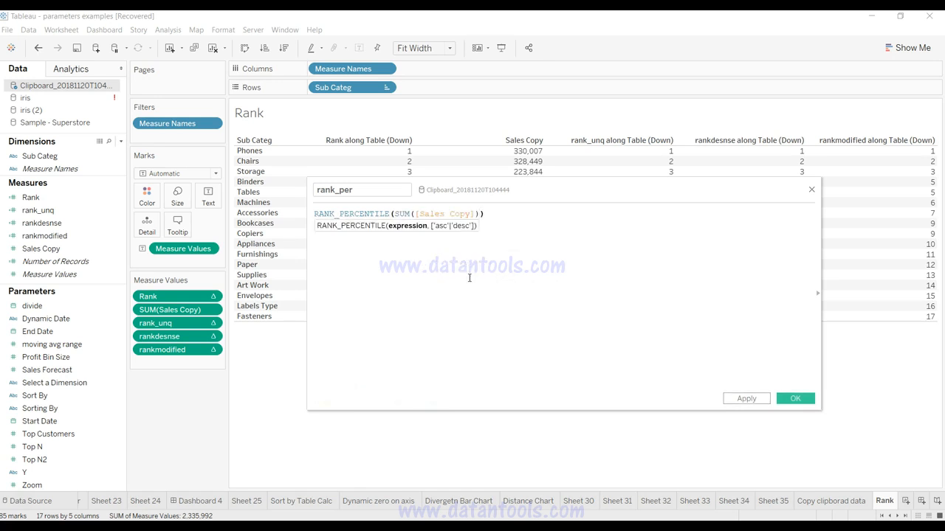
pyautogui.click(787, 400)
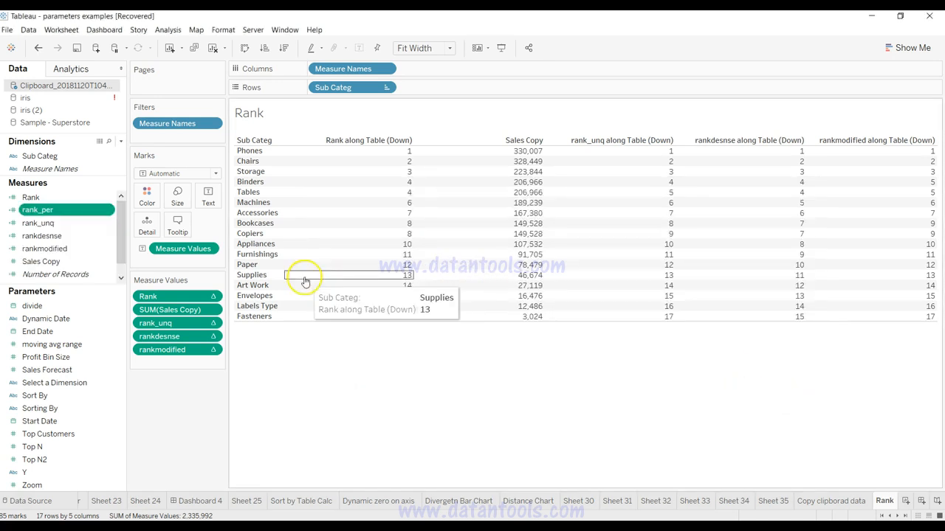
# Step: Add rank_per to the table beside Sales Copy and set its number format to Number (Standard)
pyautogui.moveTo(40, 210); pyautogui.dragTo(437, 197)
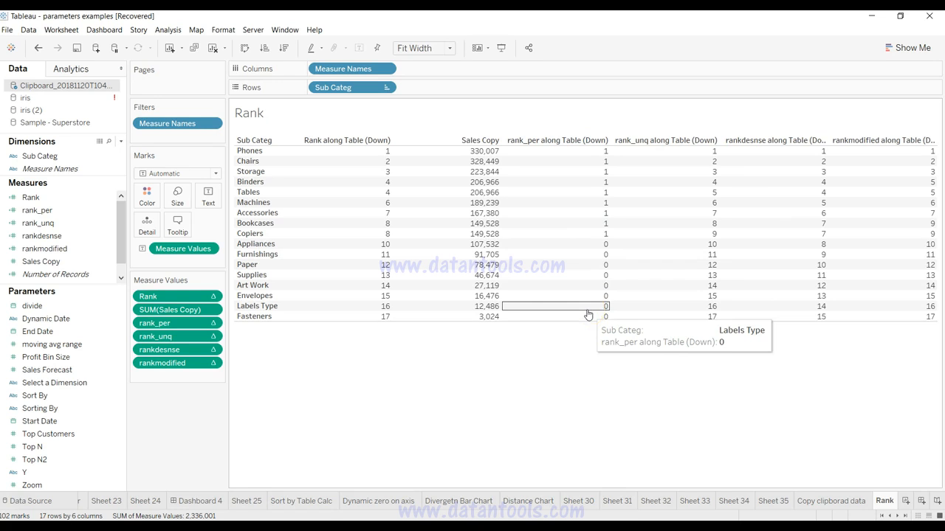
pyautogui.click(210, 323)
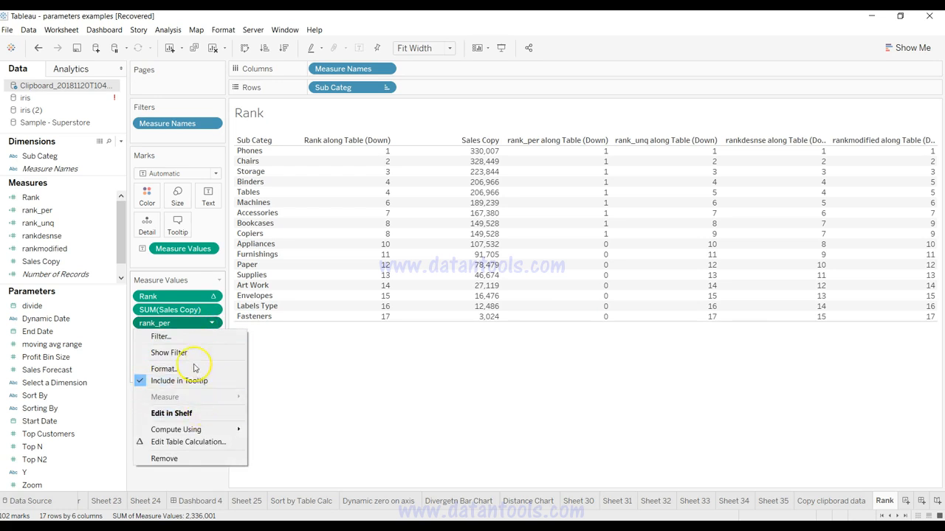
pyautogui.click(191, 368)
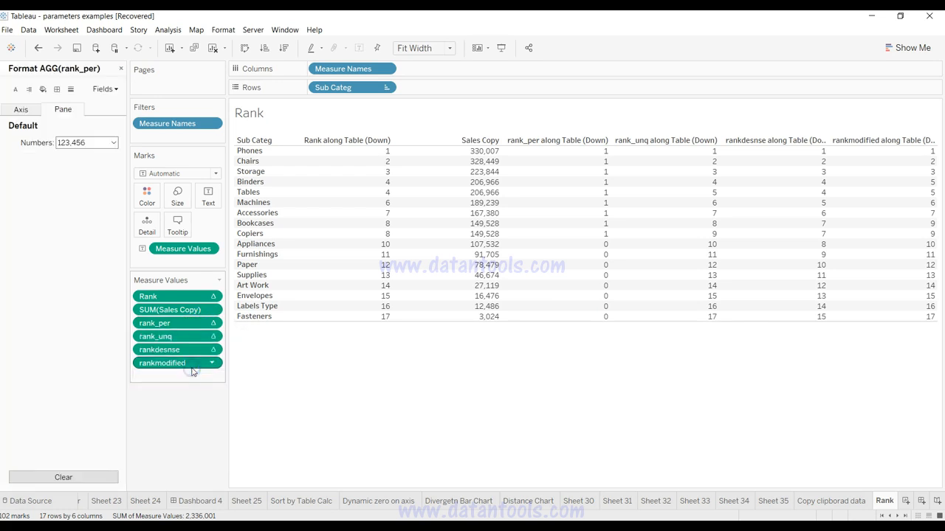
pyautogui.click(82, 143)
pyautogui.click(90, 166)
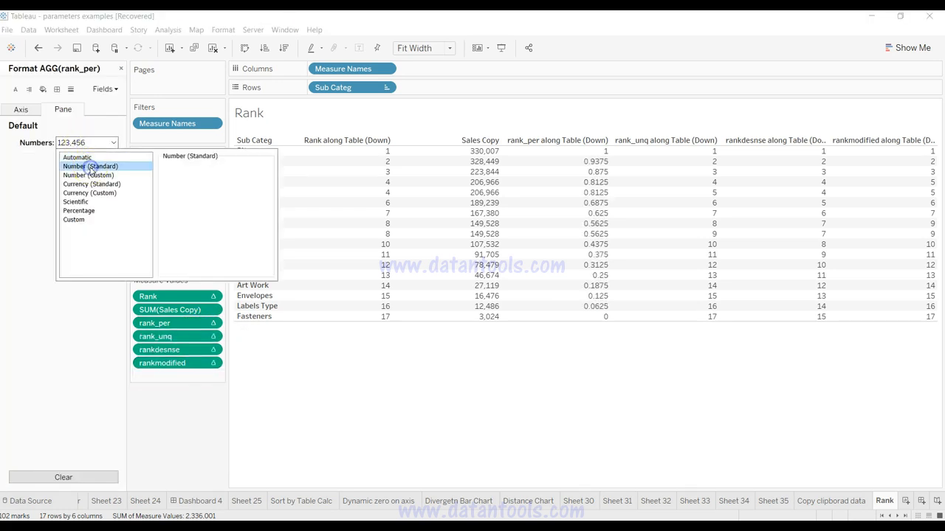
pyautogui.click(406, 478)
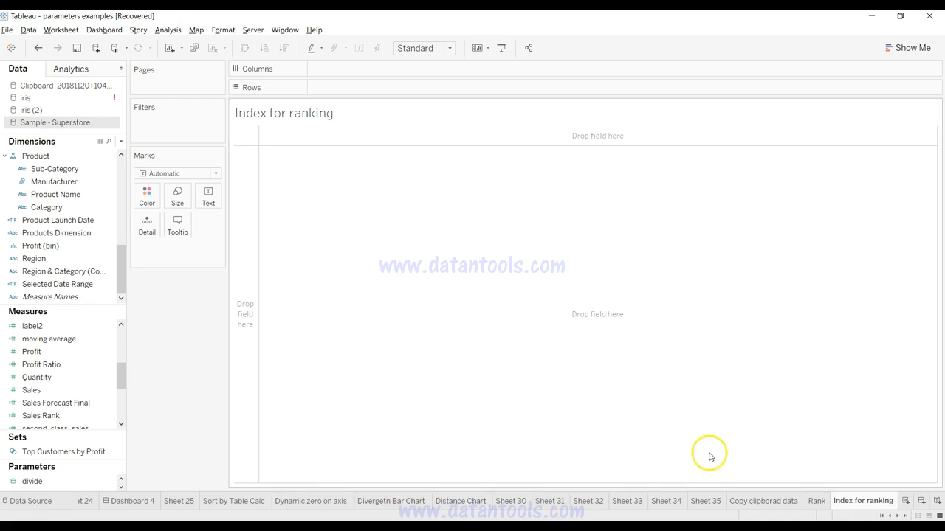
# Step: On the Index for ranking sheet, build a labelled bar chart of Sales by Category and Sub-Category from Sample - Superstore
pyautogui.click(816, 501)
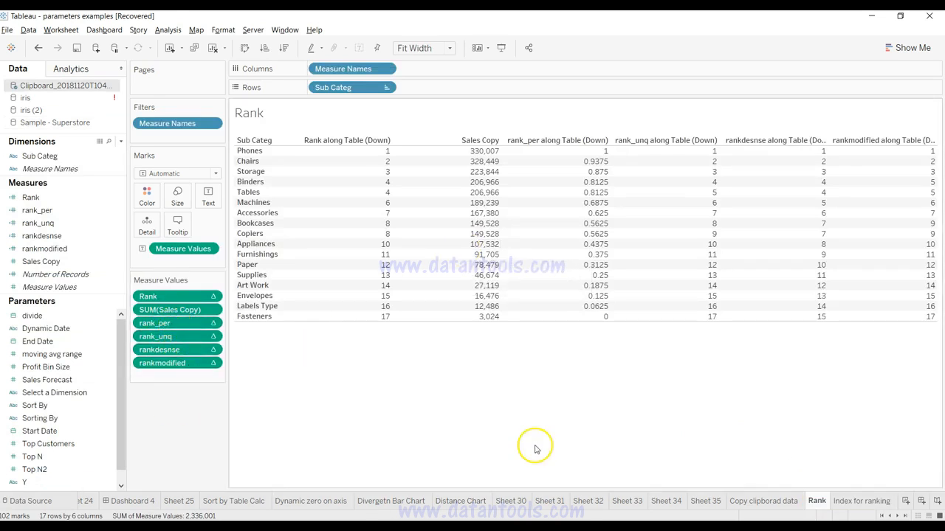
pyautogui.click(840, 502)
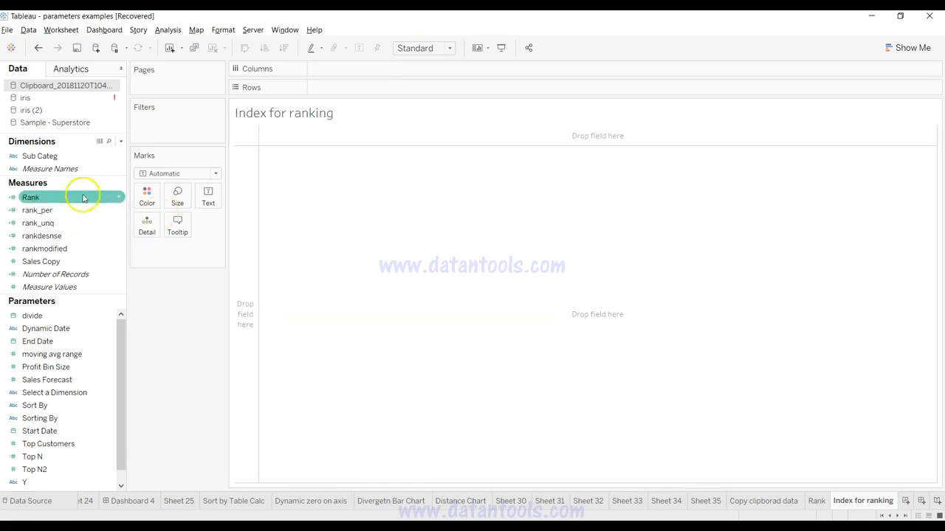
pyautogui.click(67, 124)
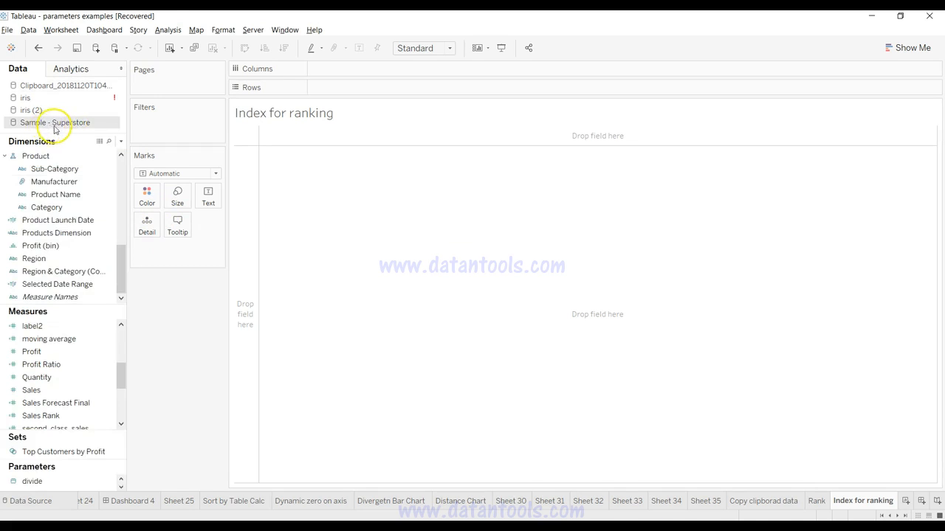
pyautogui.moveTo(46, 207); pyautogui.dragTo(354, 88)
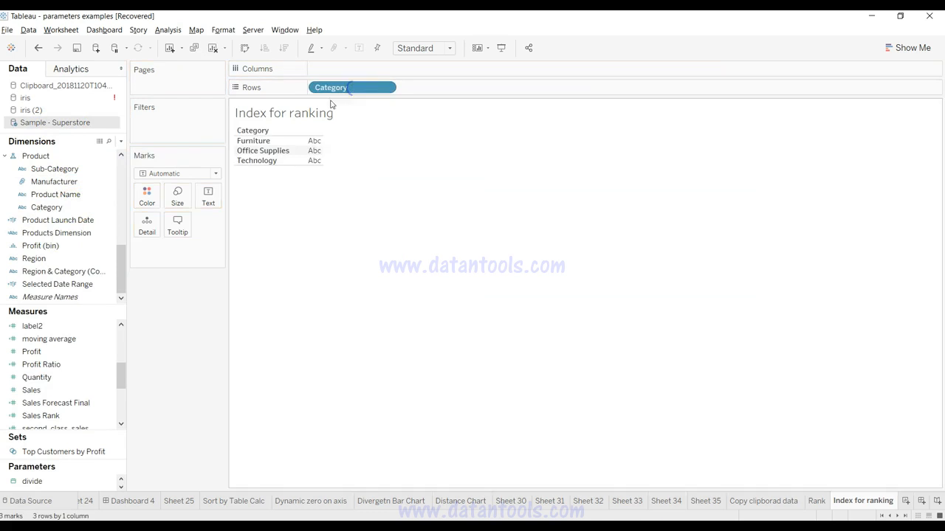
pyautogui.moveTo(54, 169); pyautogui.dragTo(456, 93)
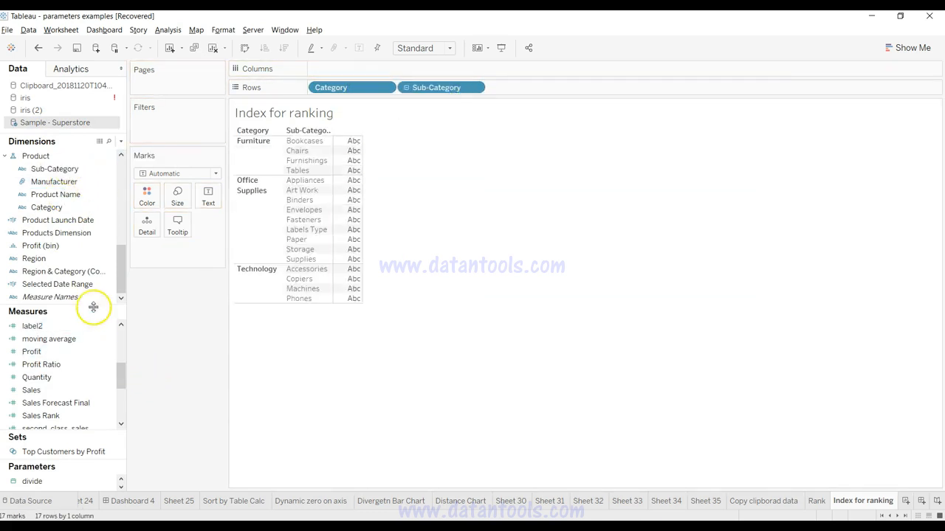
pyautogui.moveTo(82, 390); pyautogui.dragTo(369, 71)
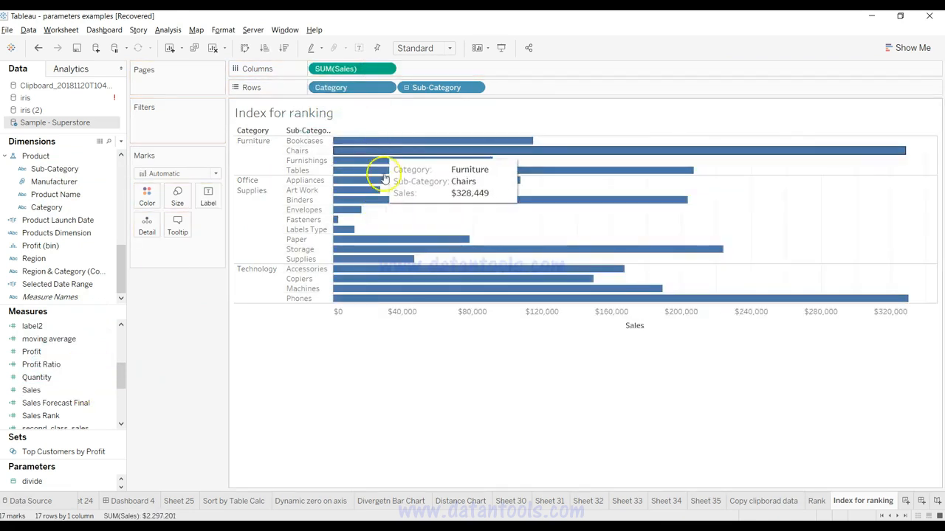
pyautogui.click(360, 49)
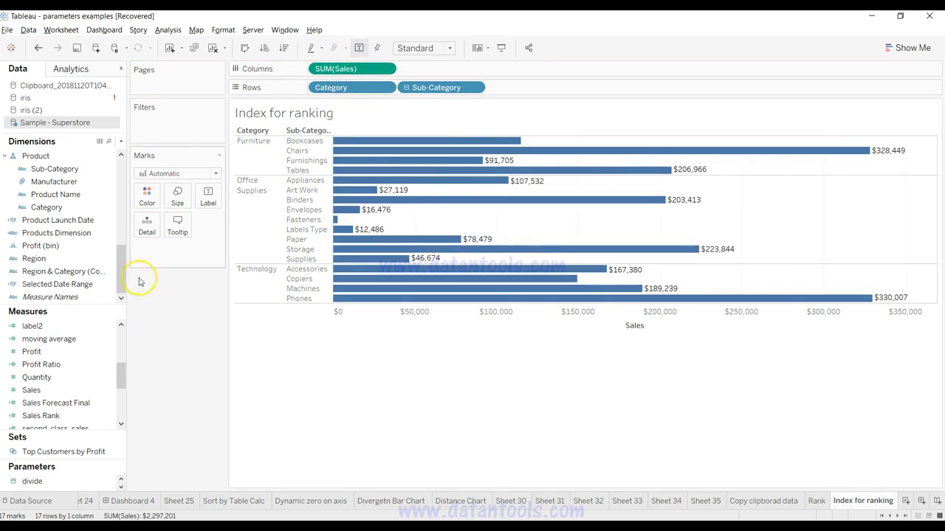
# Step: Create a calculated field named Index_Rank with the formula INDEX() and save it
pyautogui.click(122, 142)
pyautogui.click(113, 153)
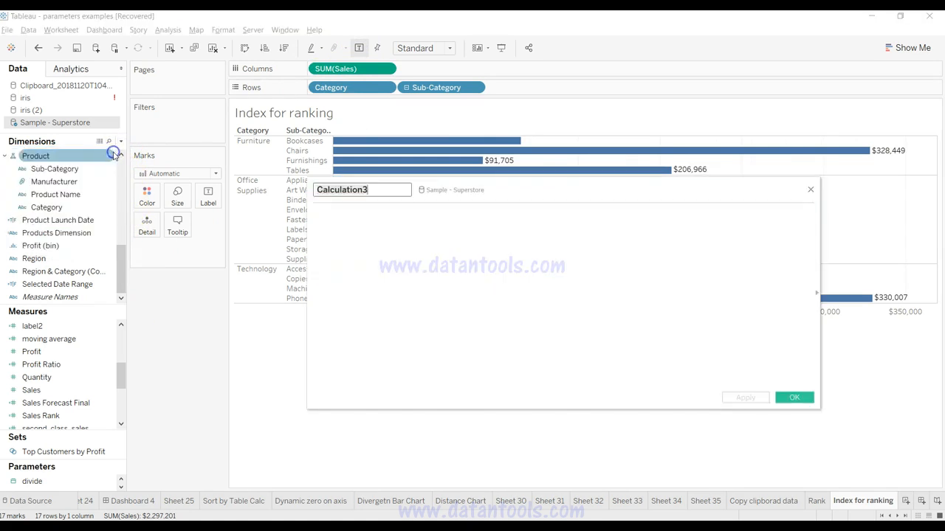
pyautogui.write('Ind')
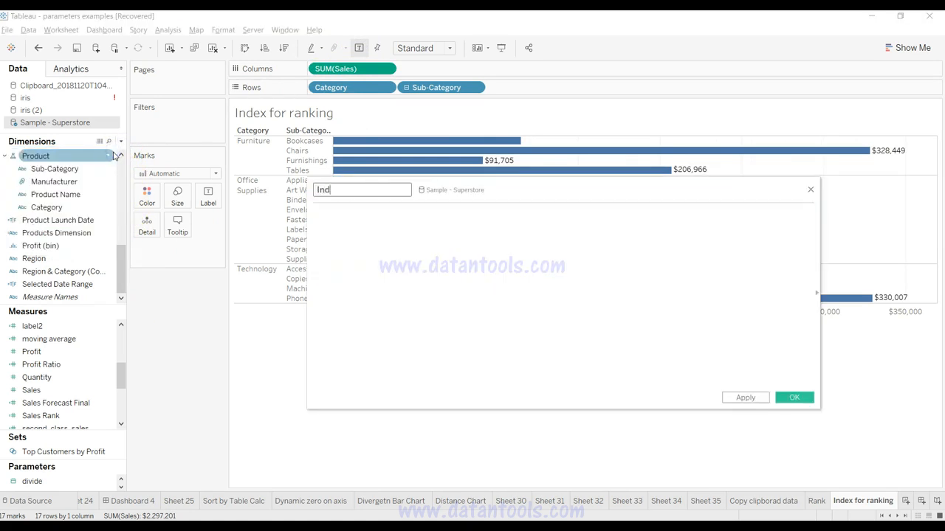
pyautogui.write('ex_Rank')
pyautogui.press('Tab')
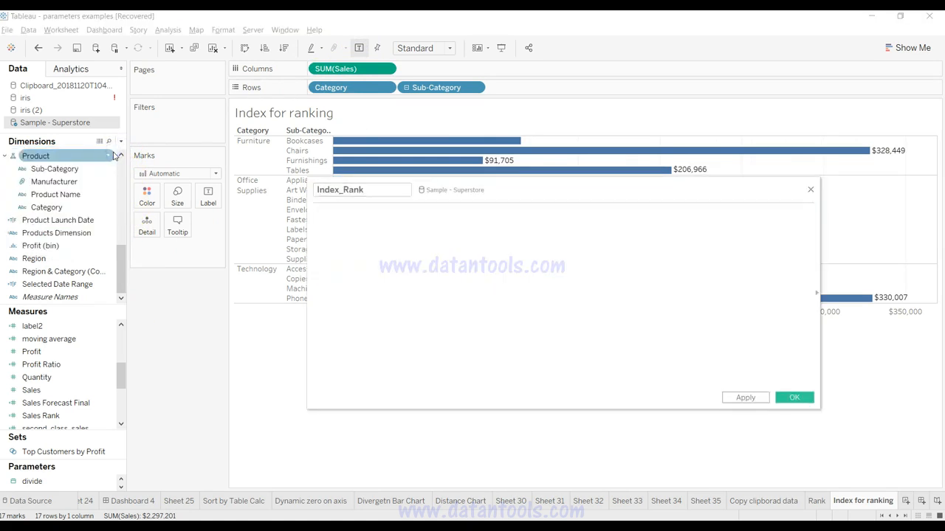
pyautogui.write('IND')
pyautogui.press('Return')
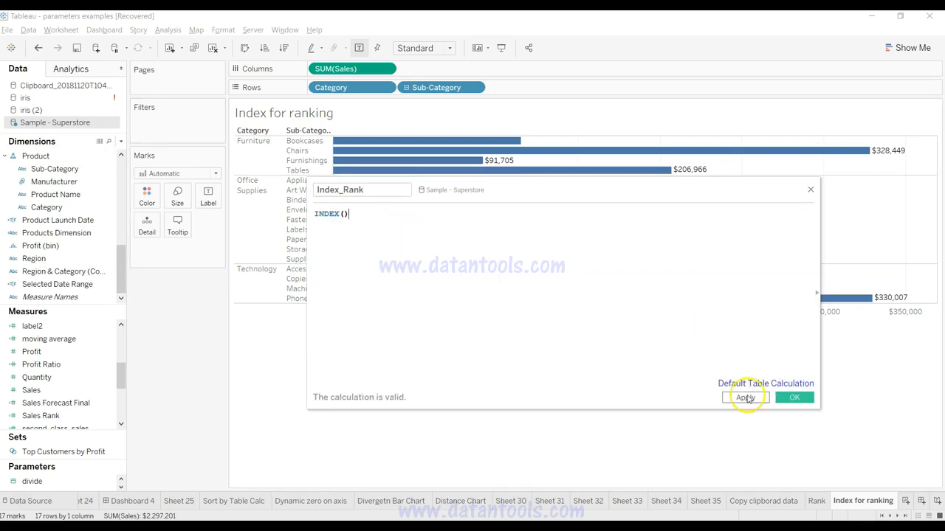
pyautogui.click(747, 397)
pyautogui.click(790, 398)
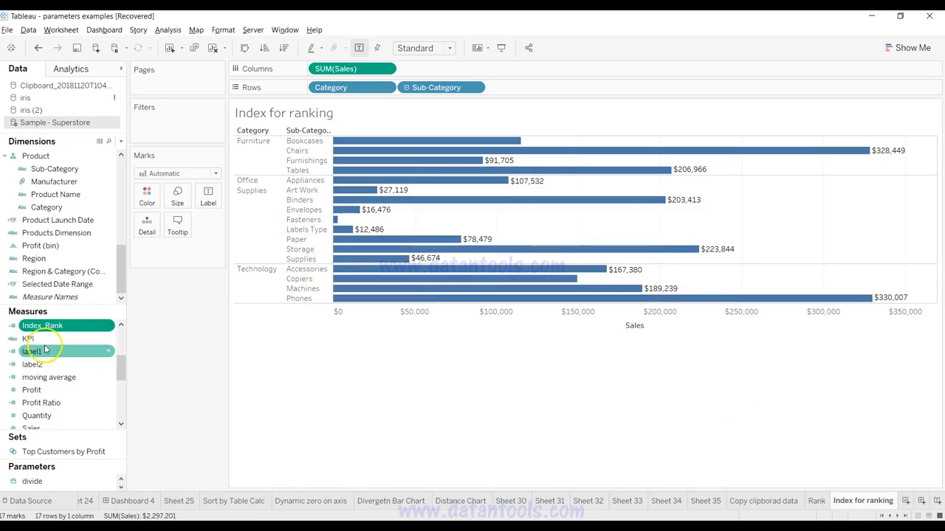
# Step: Add Index_Rank to the columns after SUM(Sales) and compute it using Pane (down)
pyautogui.moveTo(64, 315); pyautogui.dragTo(502, 68)
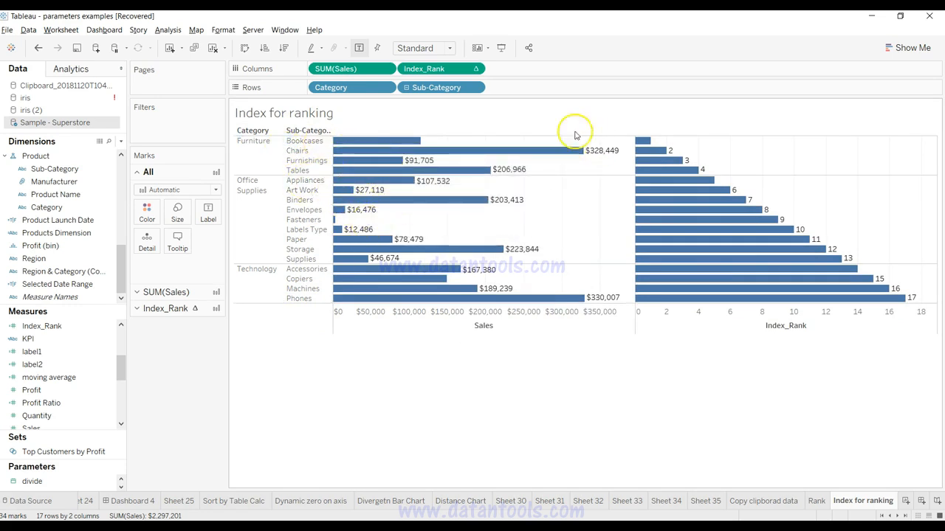
pyautogui.click(474, 69)
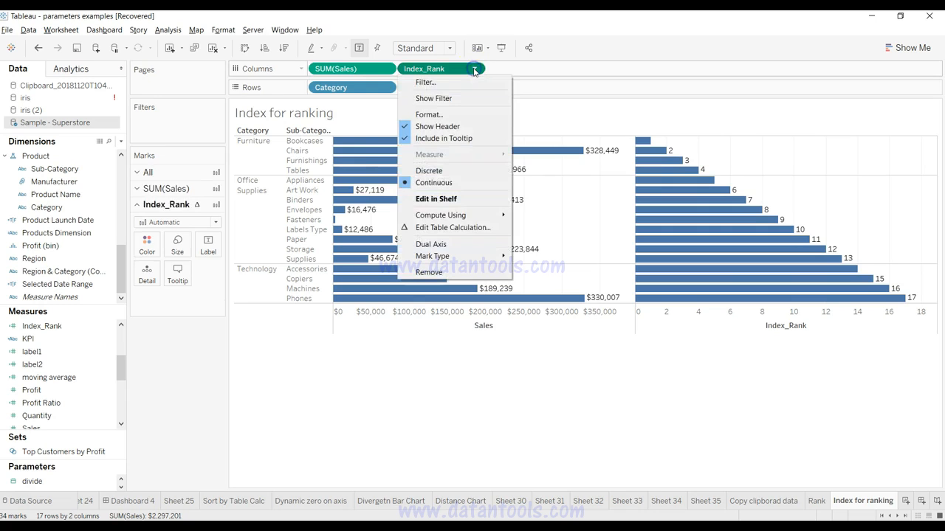
pyautogui.moveTo(499, 215)
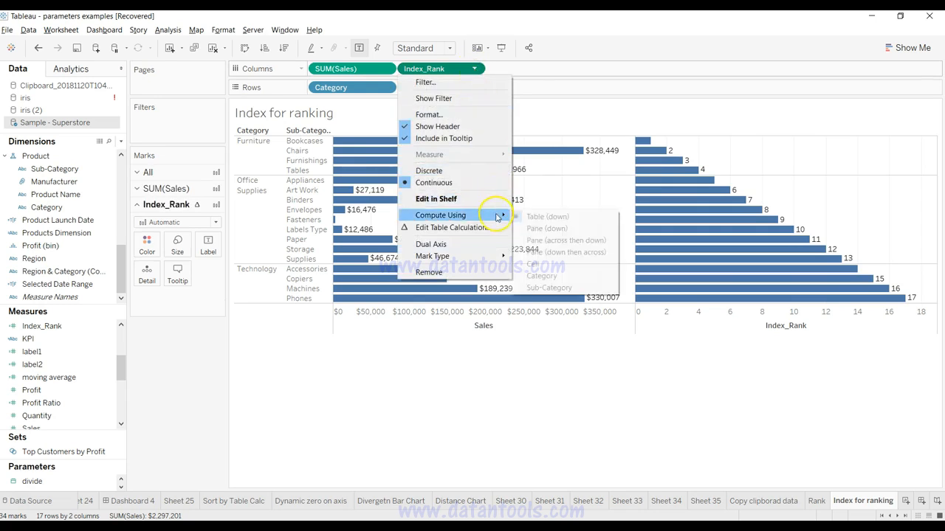
pyautogui.click(547, 229)
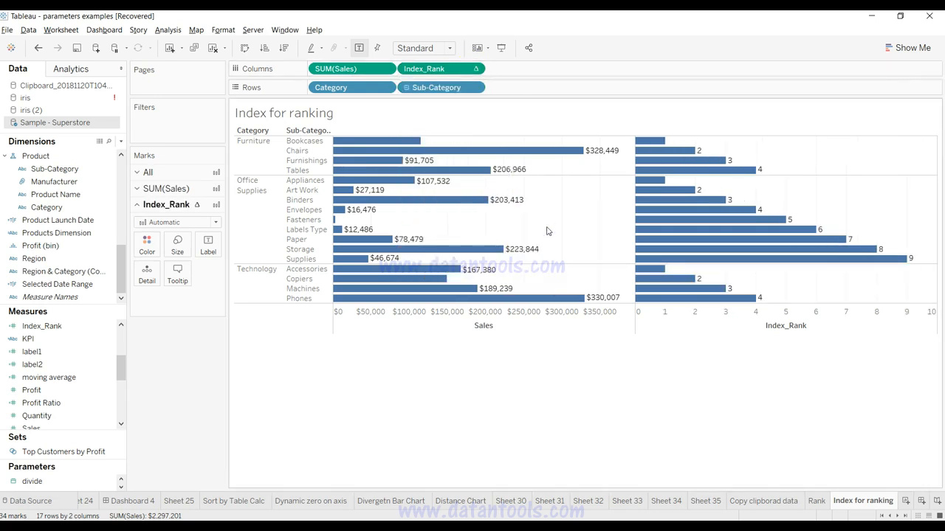
# Step: Sort the sub-categories within each category by Sales in descending order, and switch the sort to ascending
pyautogui.moveTo(663, 289)
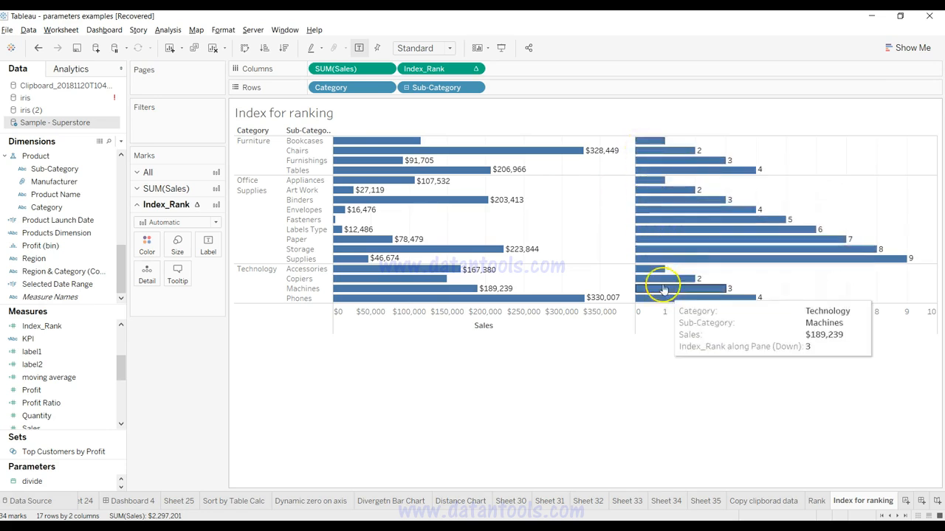
pyautogui.moveTo(499, 151)
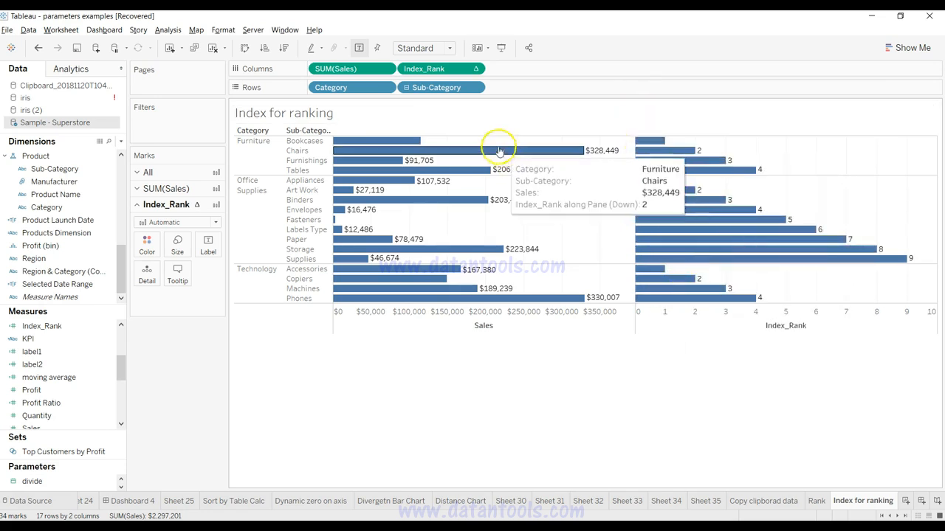
pyautogui.click(482, 133)
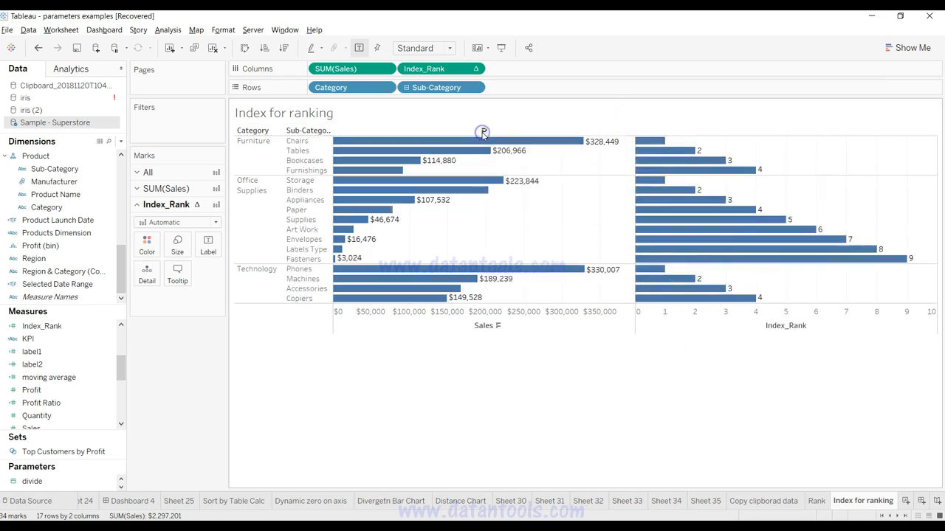
pyautogui.click(482, 132)
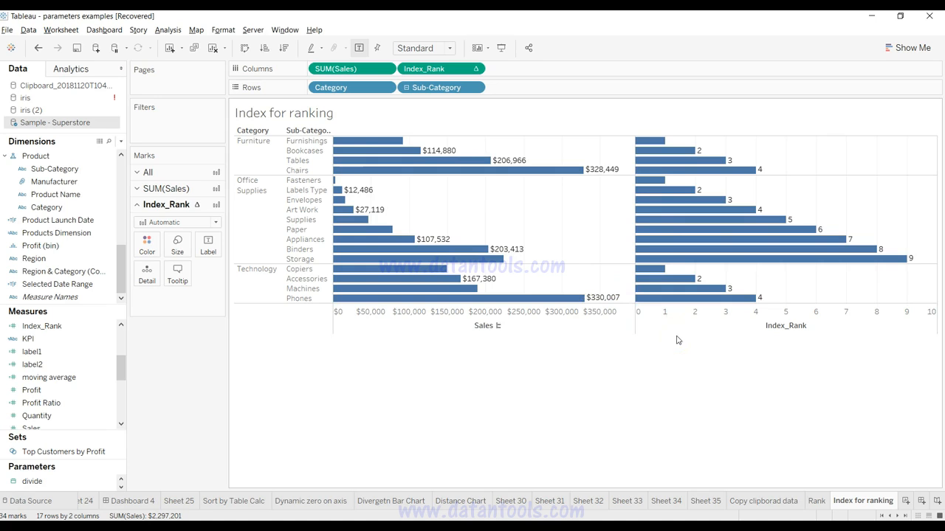
pyautogui.moveTo(473, 166)
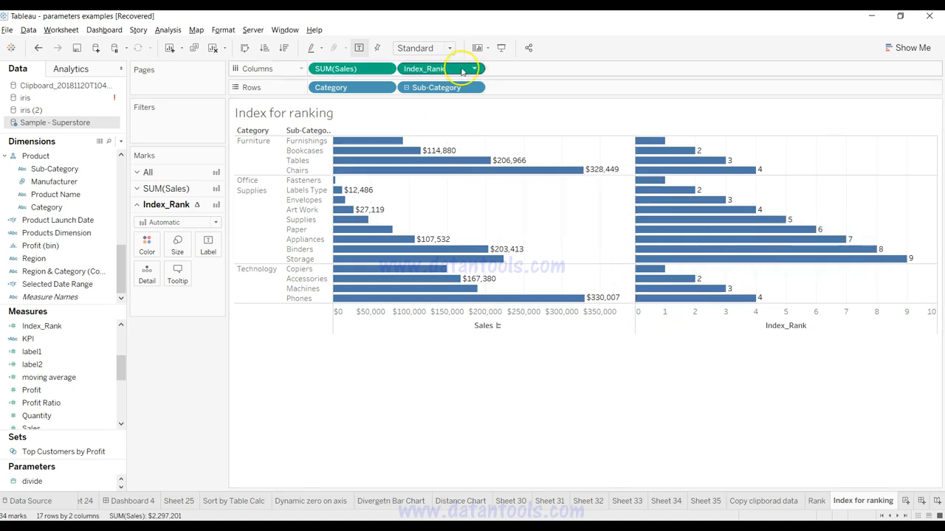
# Step: Move Index_Rank to the rows as a discrete field and place it between Category and Sub-Category
pyautogui.moveTo(449, 68); pyautogui.dragTo(507, 86)
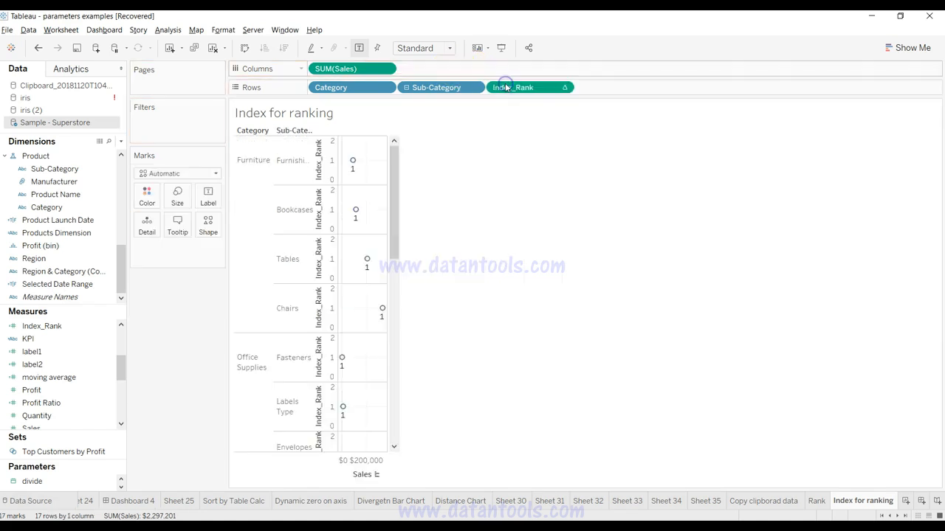
pyautogui.click(564, 88)
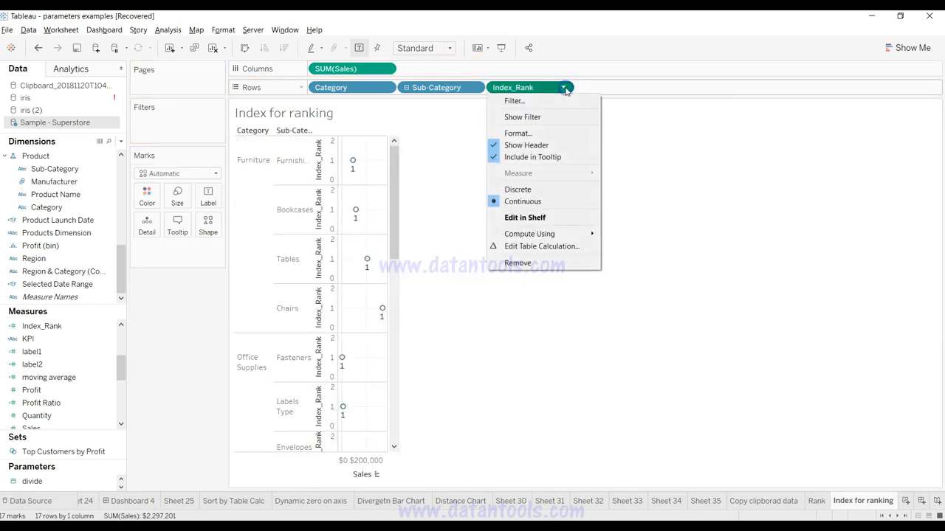
pyautogui.click(552, 190)
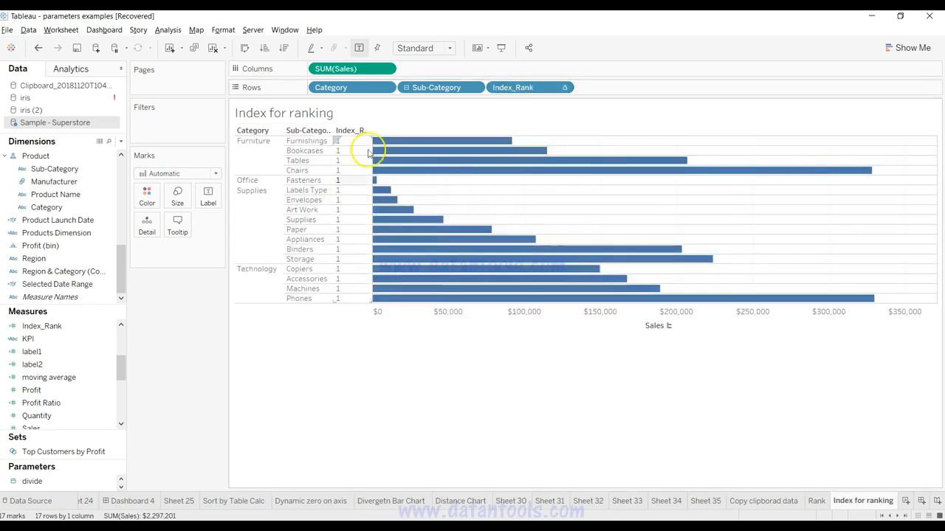
pyautogui.moveTo(509, 87); pyautogui.dragTo(398, 89)
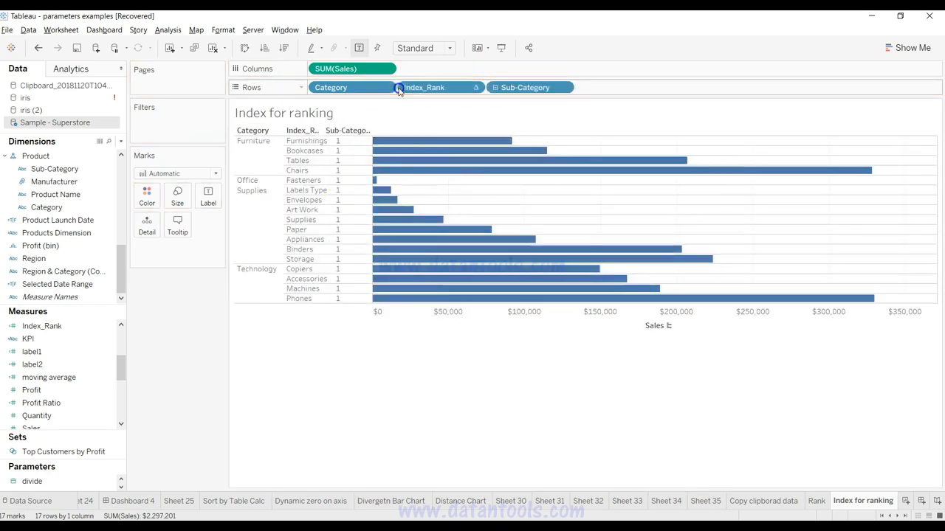
pyautogui.click(296, 152)
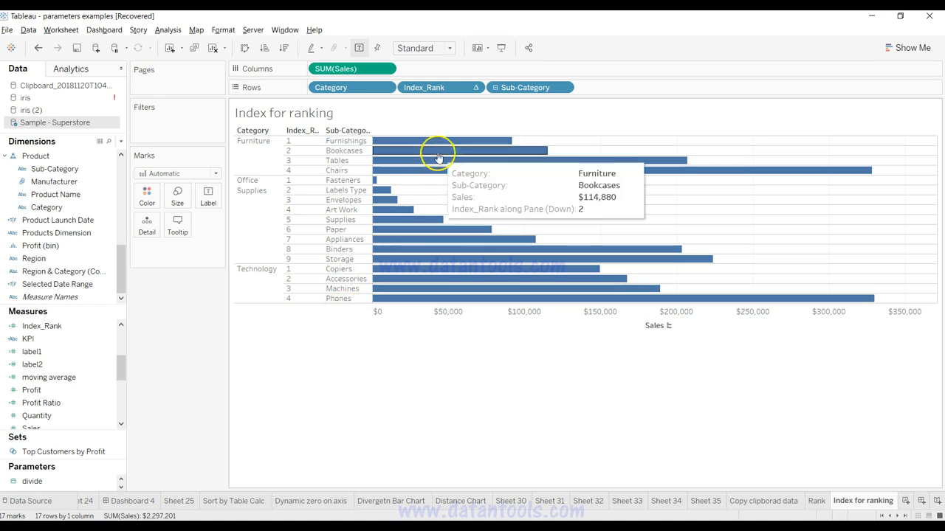
pyautogui.moveTo(475, 87); pyautogui.dragTo(197, 120)
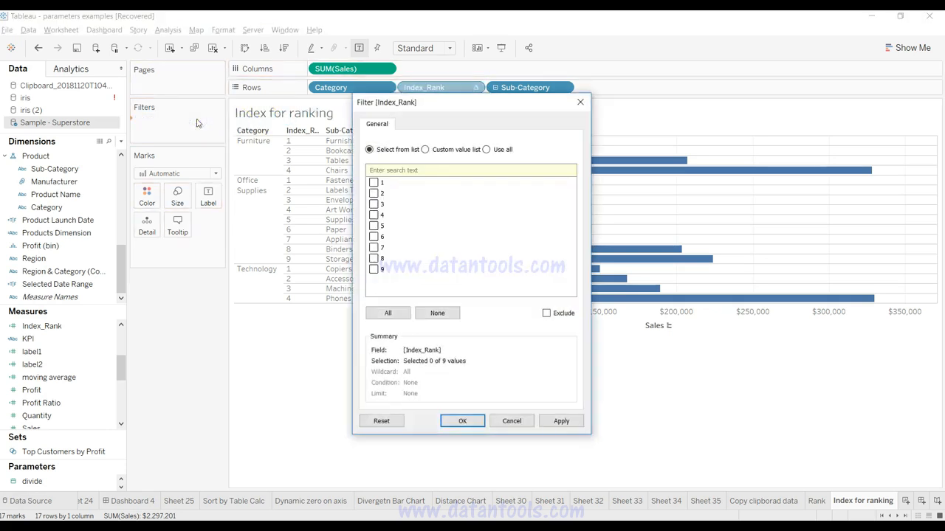
pyautogui.click(446, 149)
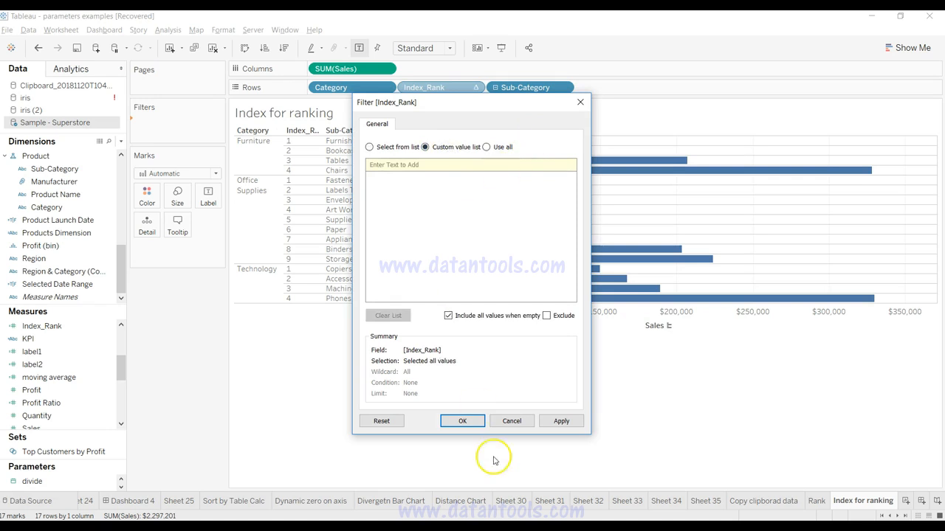
pyautogui.click(511, 421)
# Step: Move Index_Rank from the rows to the columns before SUM(Sales) and convert it to a continuous field
pyautogui.moveTo(477, 86); pyautogui.dragTo(466, 70)
pyautogui.click(476, 68)
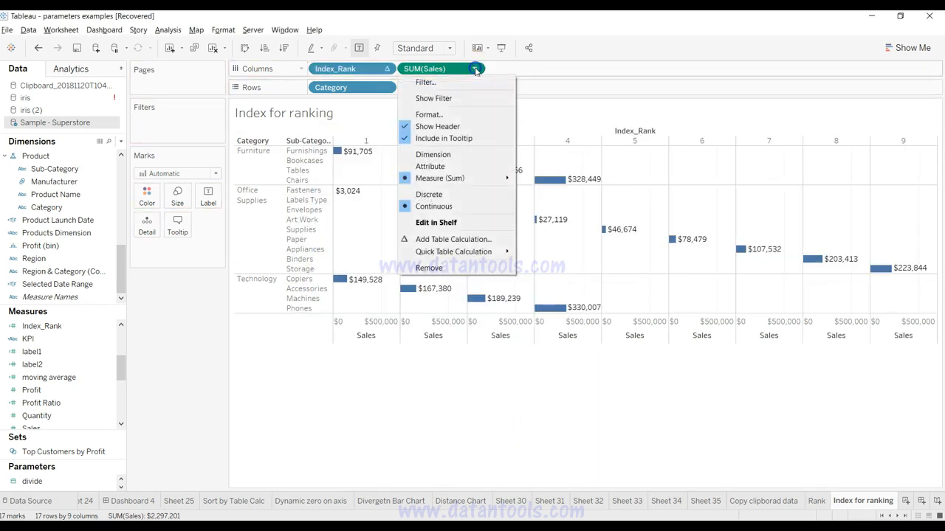
pyautogui.click(385, 70)
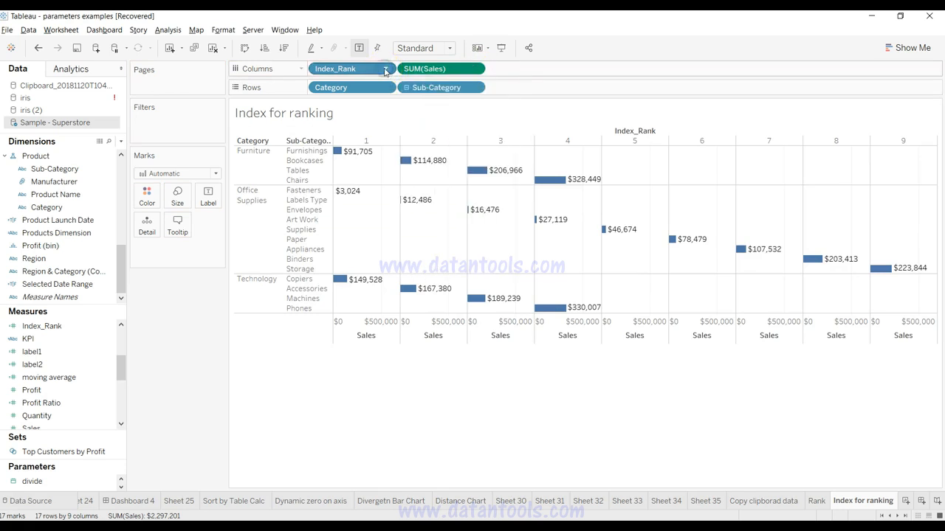
pyautogui.click(385, 69)
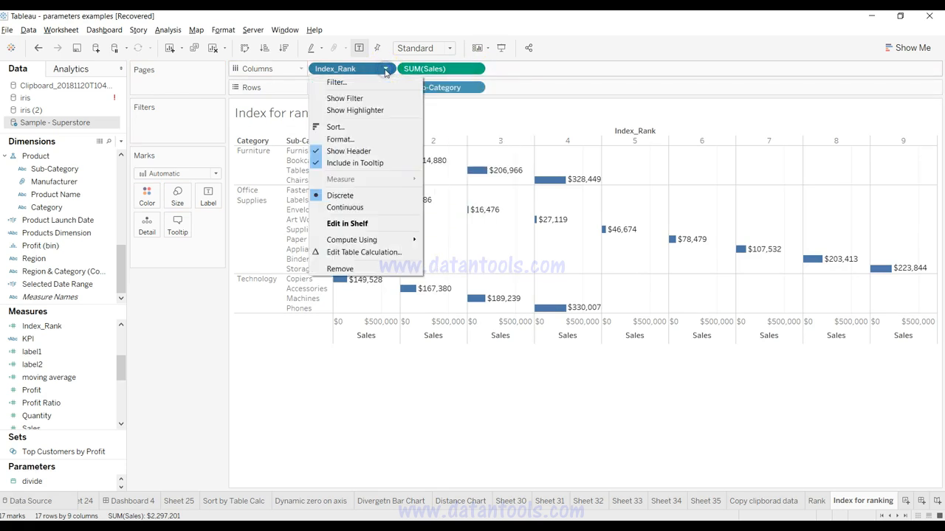
pyautogui.click(371, 207)
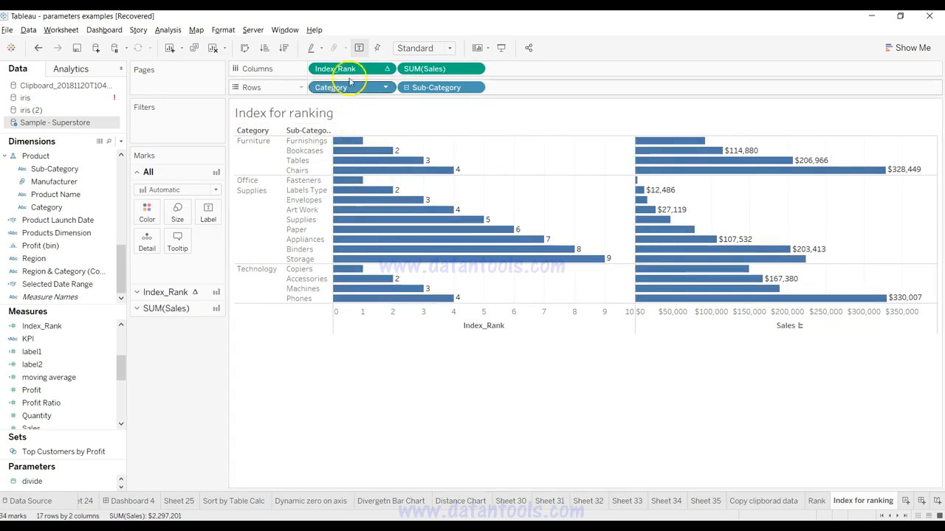
# Step: Move Index_Rank to the filters and limit it to the range of values 1 to 3
pyautogui.moveTo(348, 69); pyautogui.dragTo(194, 119)
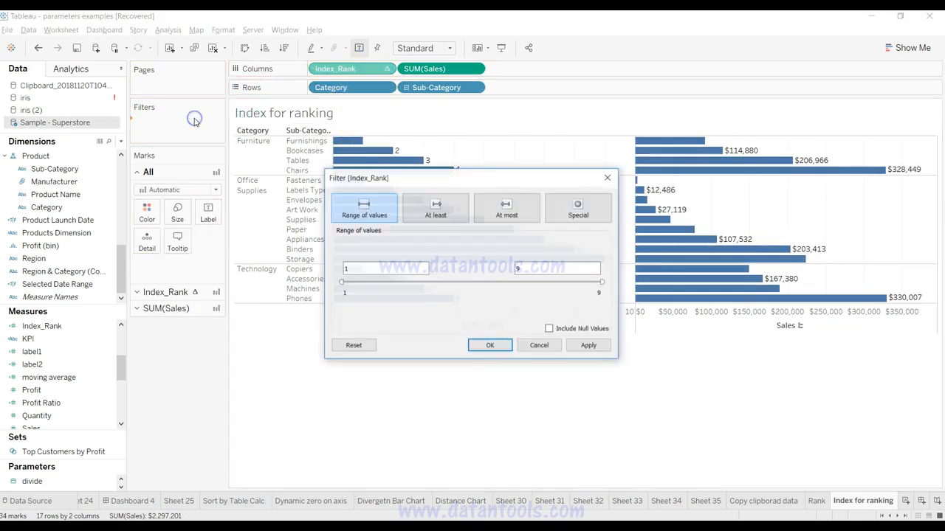
pyautogui.doubleClick(537, 268)
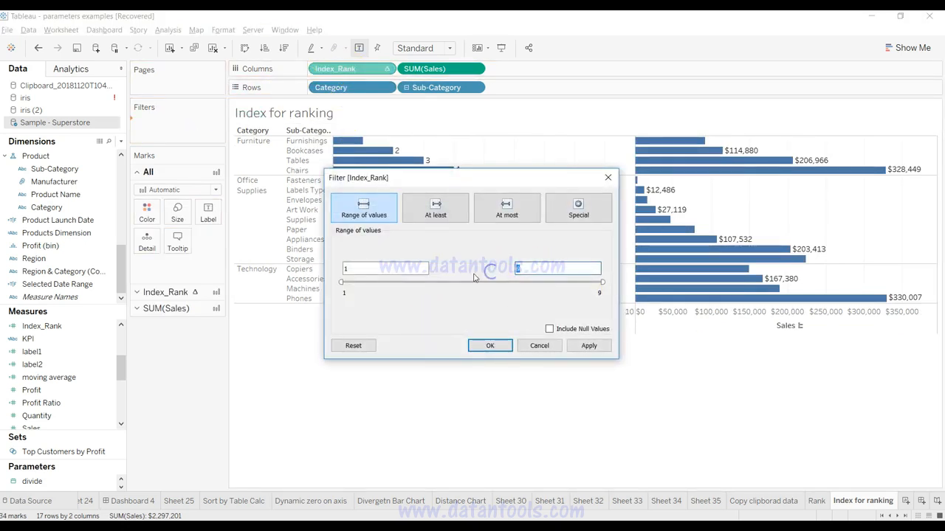
pyautogui.click(497, 348)
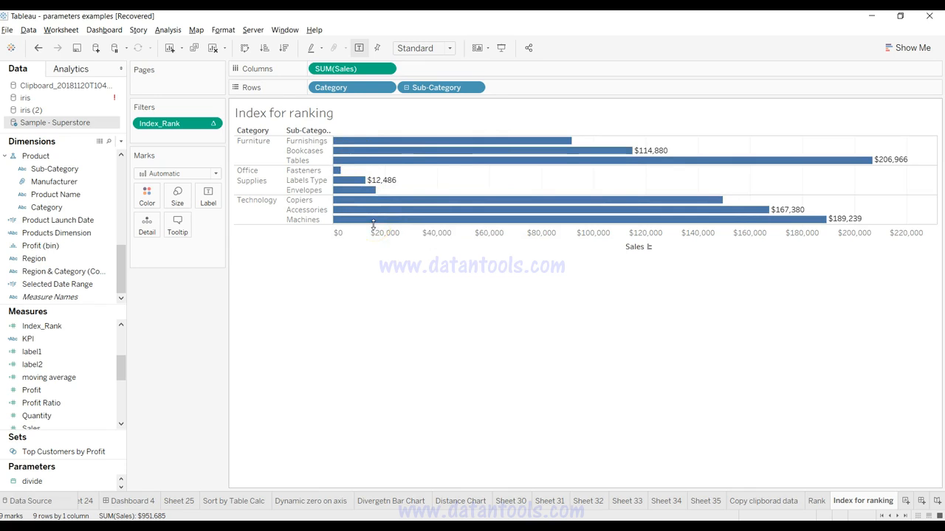
# Step: Show the Index_Rank filter on the sheet and raise its upper limit to 4 and finally to 8
pyautogui.click(212, 123)
pyautogui.click(209, 153)
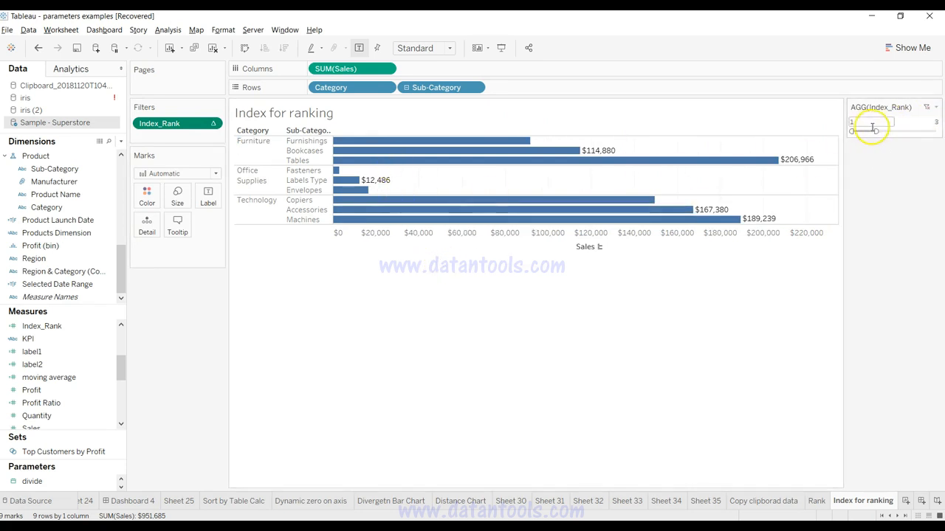
pyautogui.moveTo(883, 132); pyautogui.dragTo(887, 132)
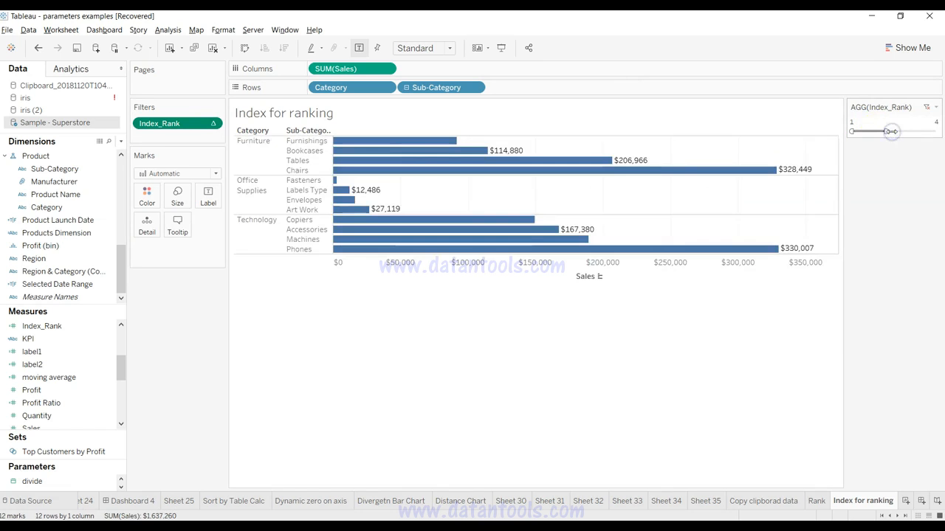
pyautogui.moveTo(886, 131); pyautogui.dragTo(932, 131)
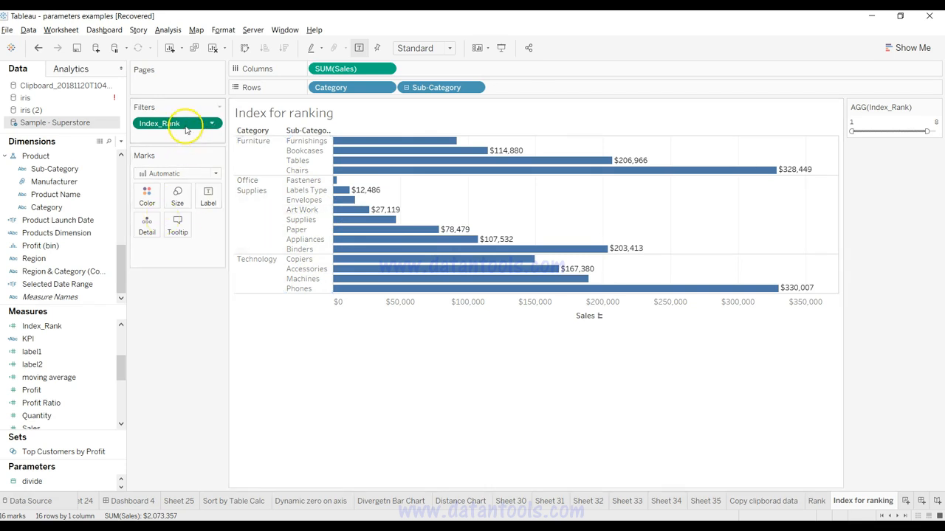
# Step: Move Index_Rank from the filters to the columns after SUM(Sales) and compute it using Specific Dimensions
pyautogui.moveTo(205, 127); pyautogui.dragTo(443, 70)
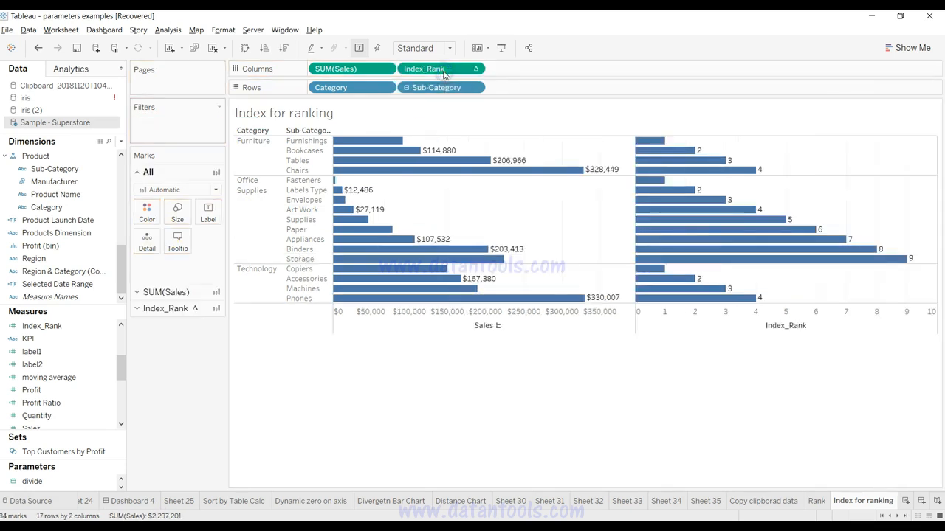
pyautogui.click(475, 68)
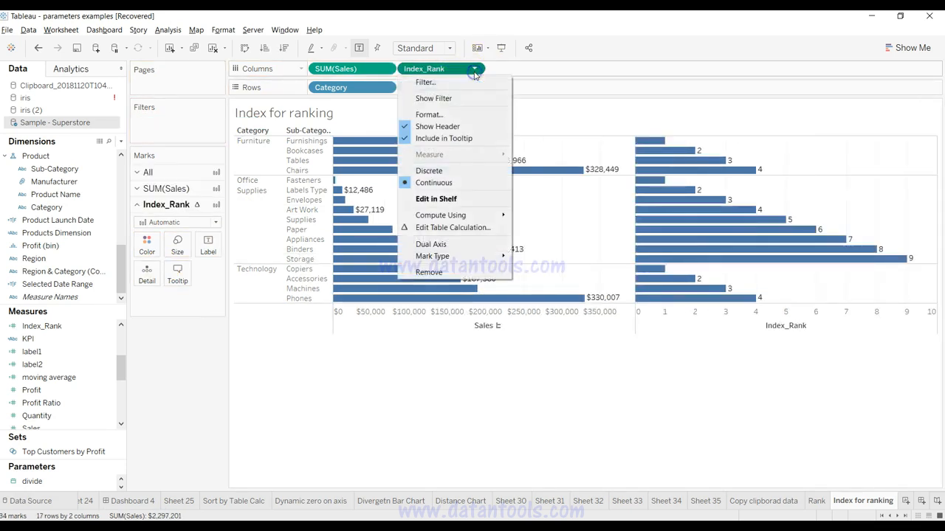
pyautogui.click(464, 231)
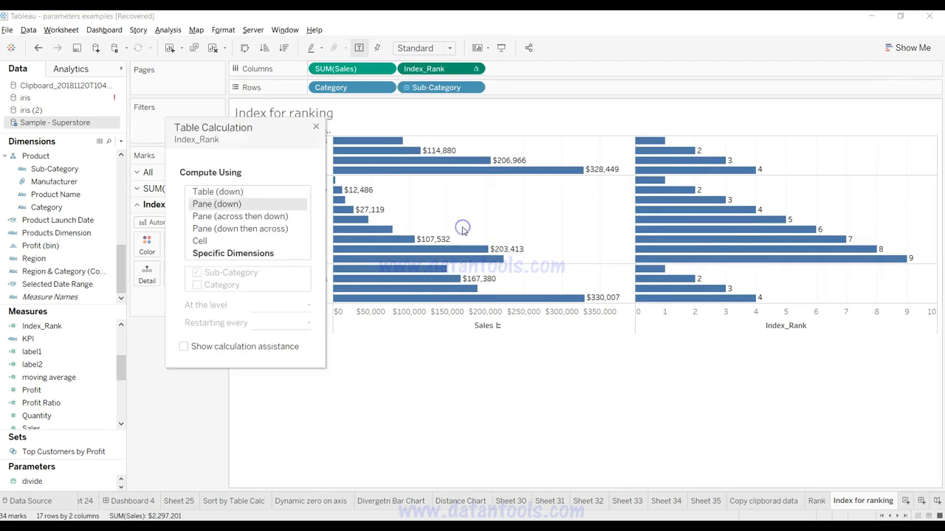
pyautogui.click(236, 254)
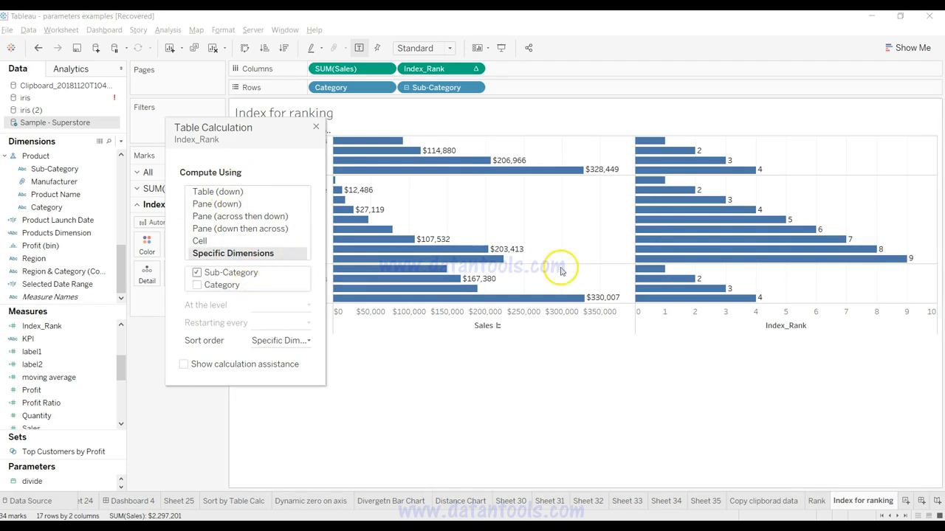
pyautogui.moveTo(274, 129); pyautogui.dragTo(581, 246)
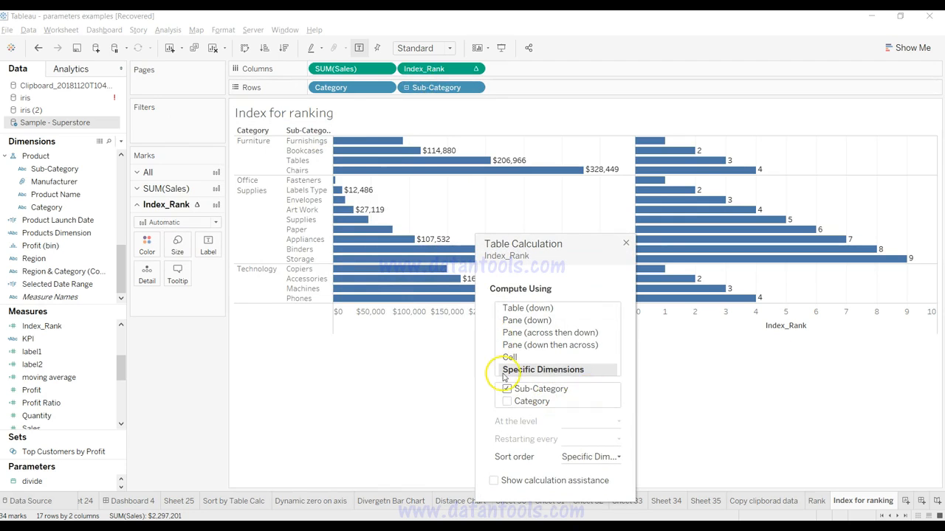
# Step: Include Category in the Index_Rank table calculation and set a custom sort order by Products Dimension, Count, Ascending
pyautogui.click(507, 402)
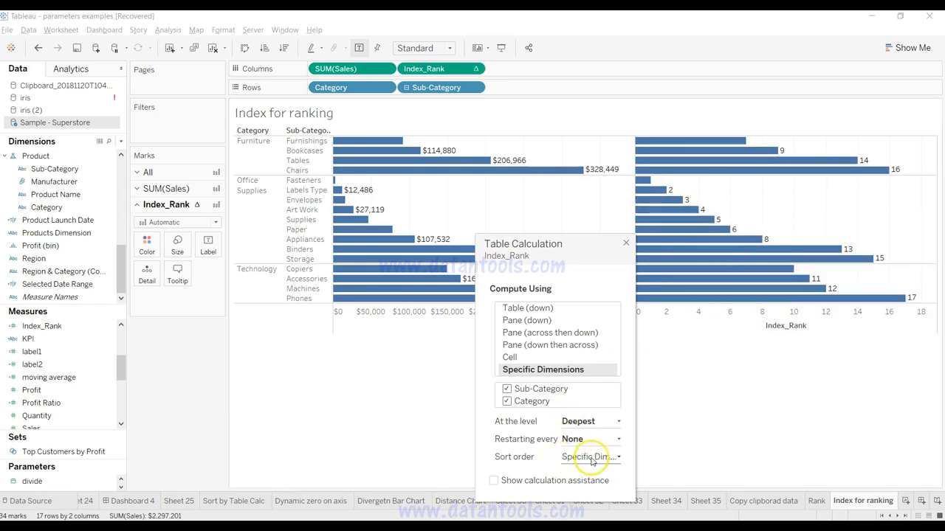
pyautogui.click(594, 457)
pyautogui.click(665, 401)
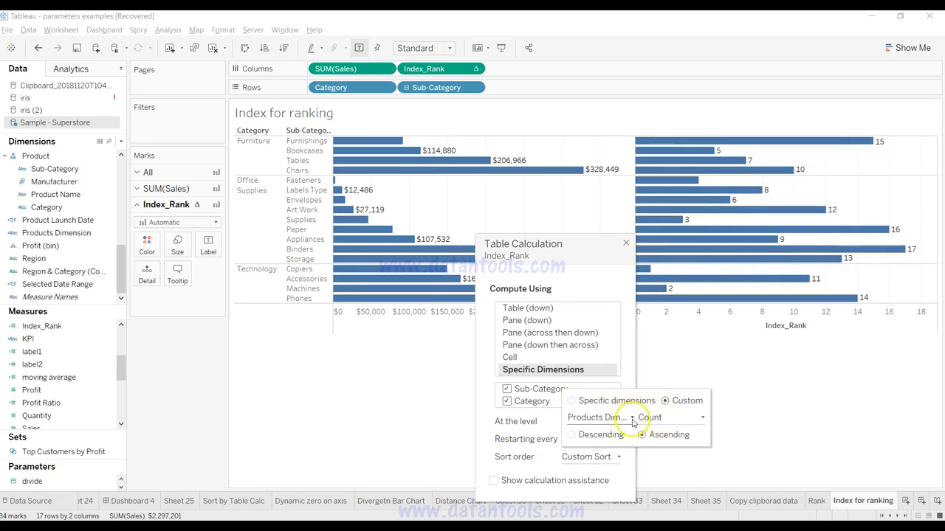
pyautogui.click(629, 418)
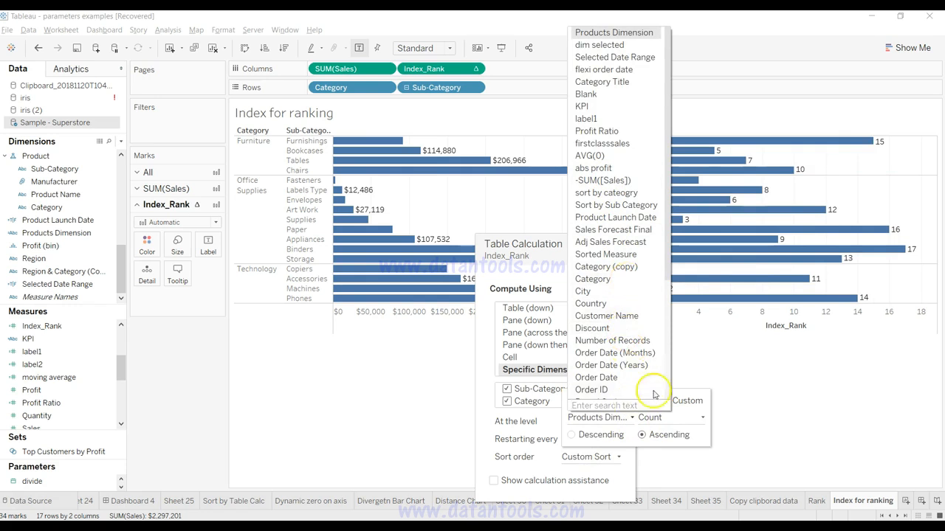
pyautogui.click(762, 438)
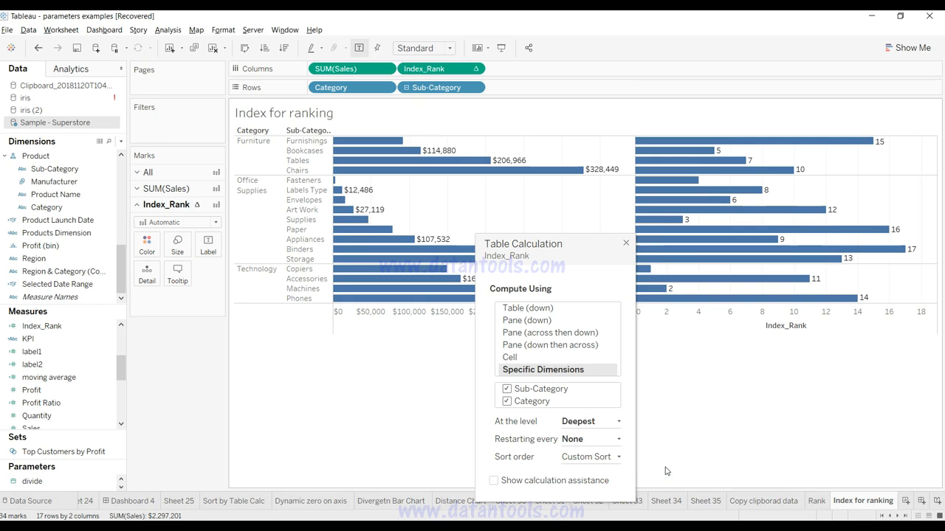
pyautogui.click(626, 246)
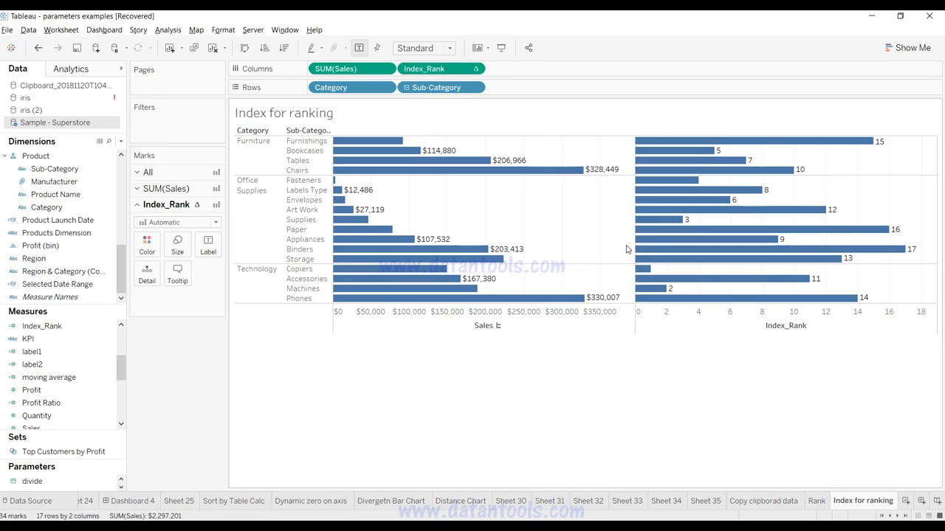
# Step: Create a new worksheet, plot Country with Sales on a map, and set the mark type to Map
pyautogui.hotkey('ctrl', 'm')
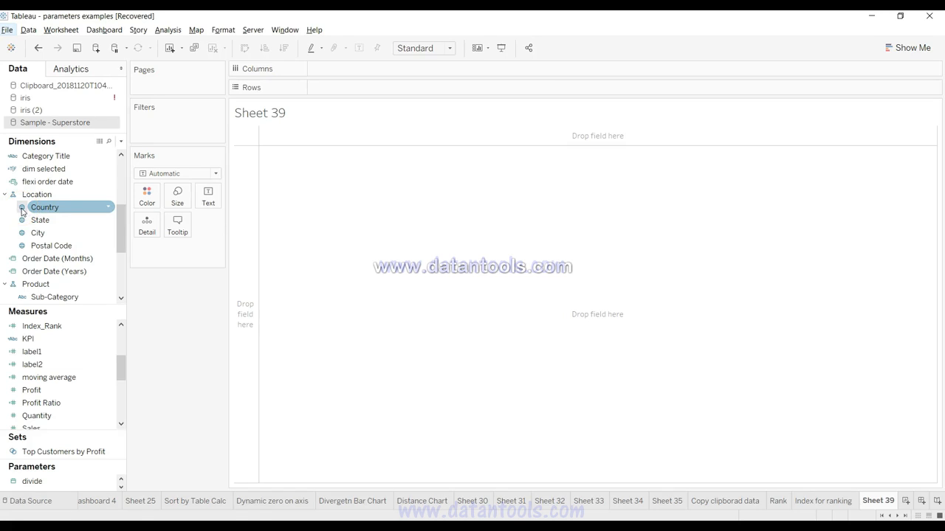
pyautogui.moveTo(44, 207); pyautogui.dragTo(343, 246)
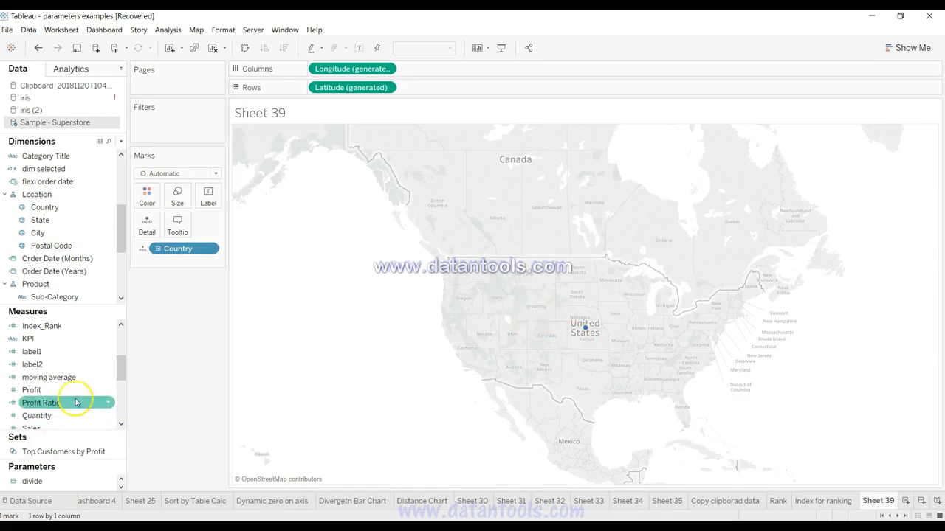
pyautogui.scroll(-2, 75, 396)
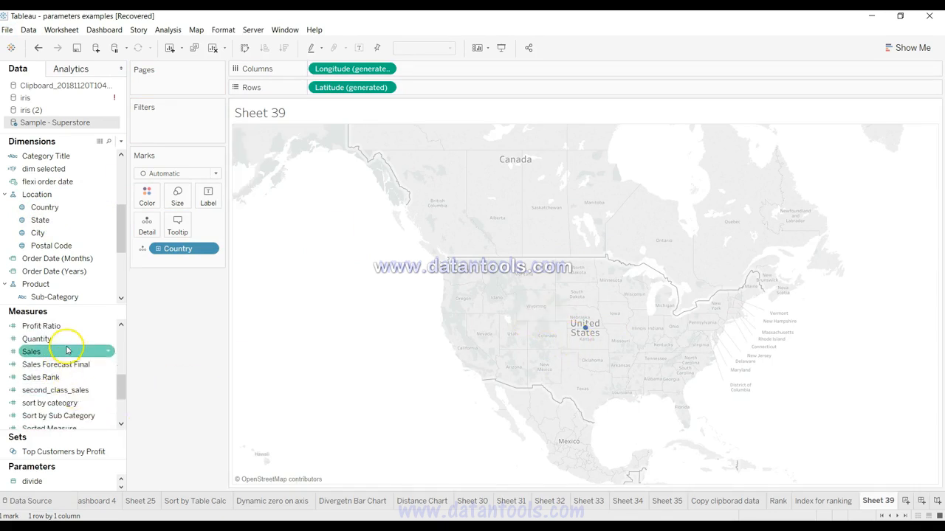
pyautogui.moveTo(66, 349); pyautogui.dragTo(578, 267)
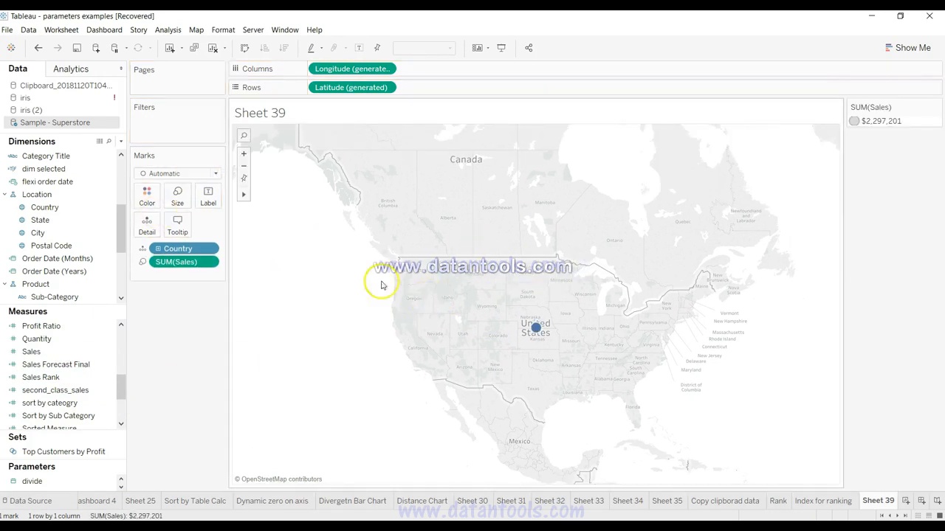
pyautogui.click(206, 174)
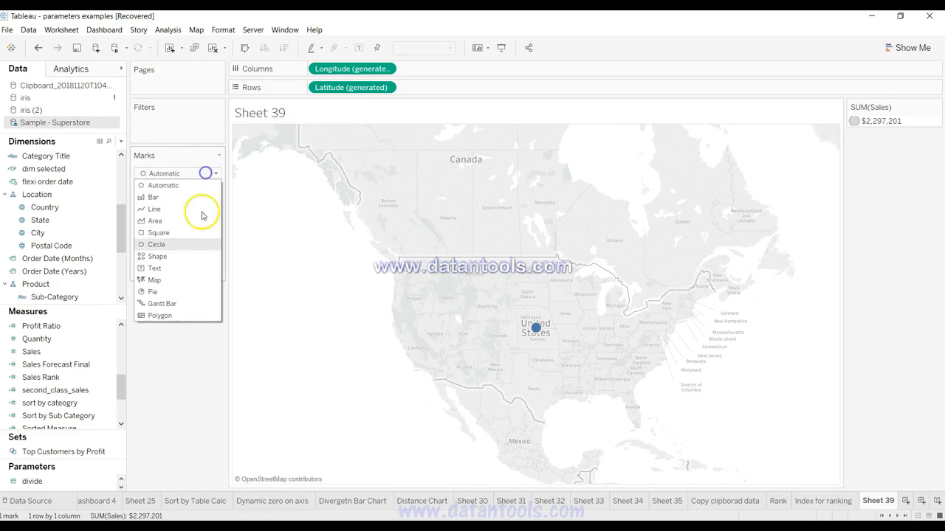
pyautogui.click(194, 279)
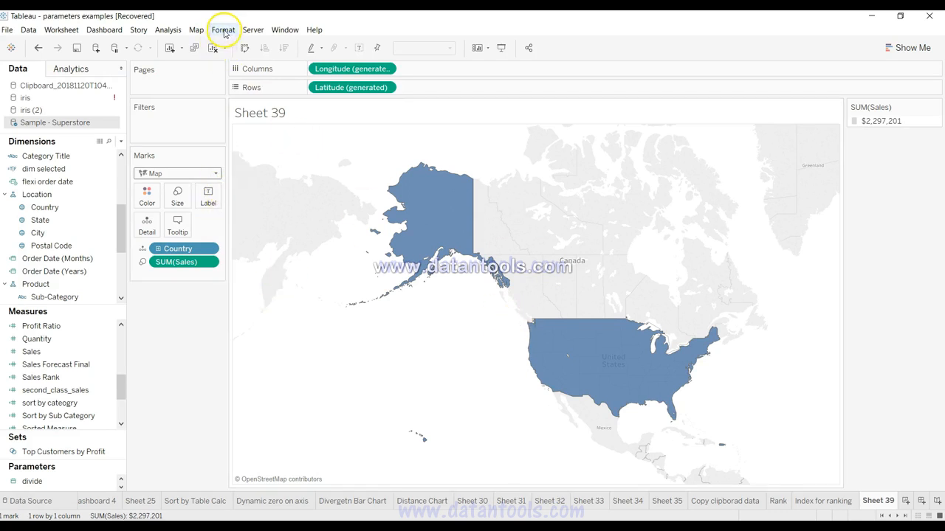
# Step: Turn off the Base, Land Cover, Country/Region Borders, Country/Region Names and State/Province Borders map layers
pyautogui.click(196, 29)
pyautogui.click(226, 110)
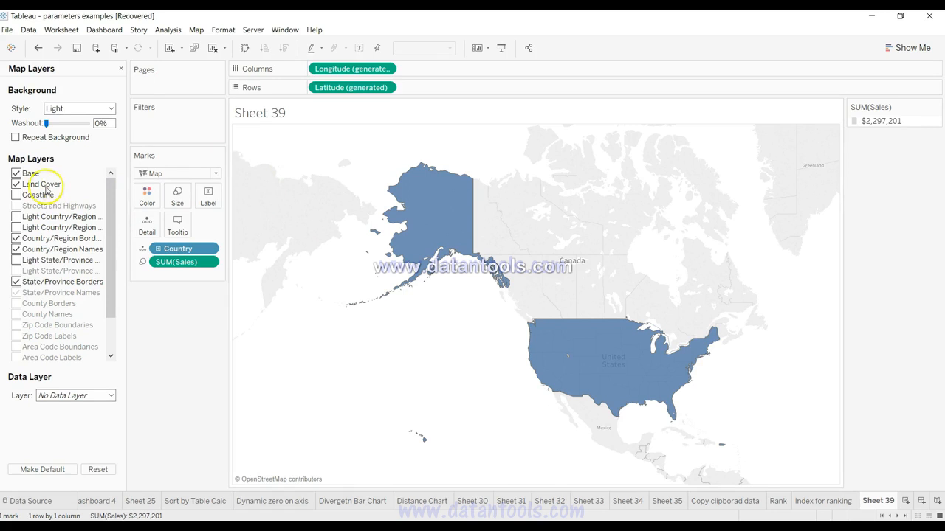
pyautogui.click(16, 174)
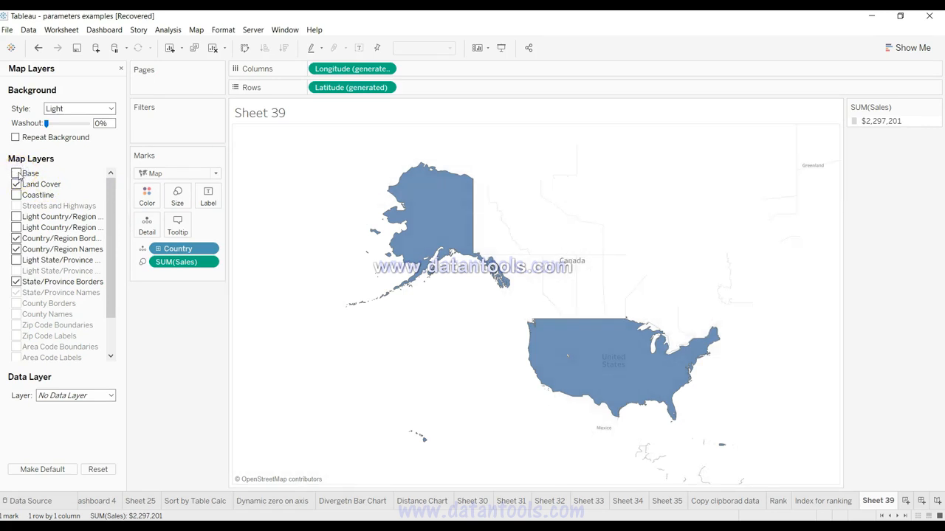
pyautogui.click(16, 185)
pyautogui.click(16, 238)
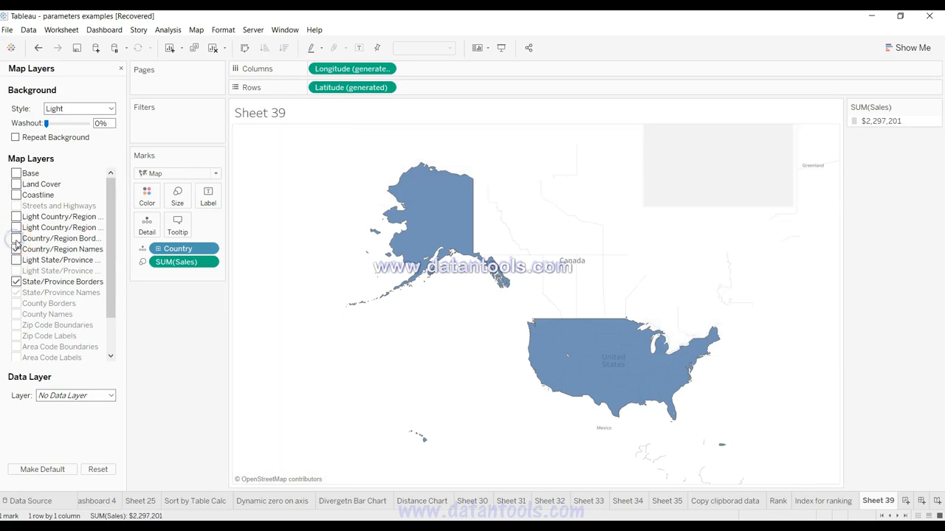
pyautogui.click(16, 250)
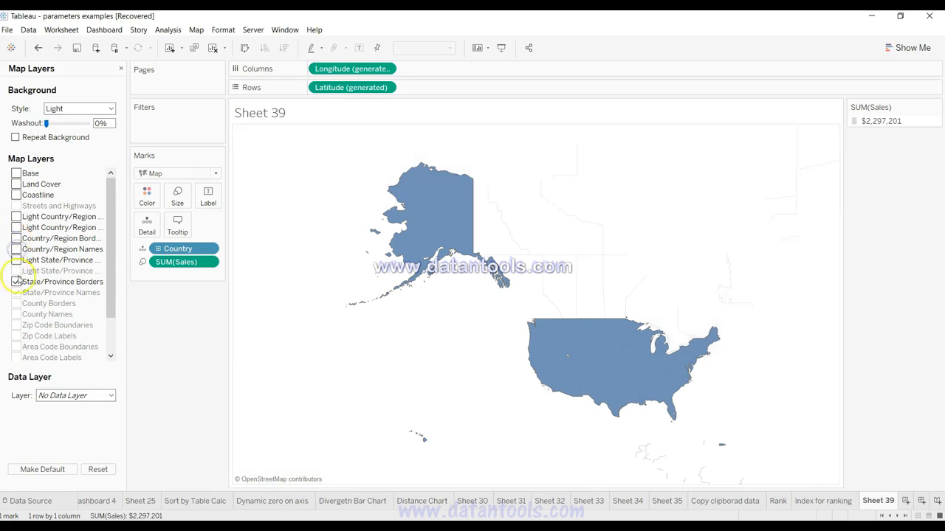
pyautogui.click(16, 282)
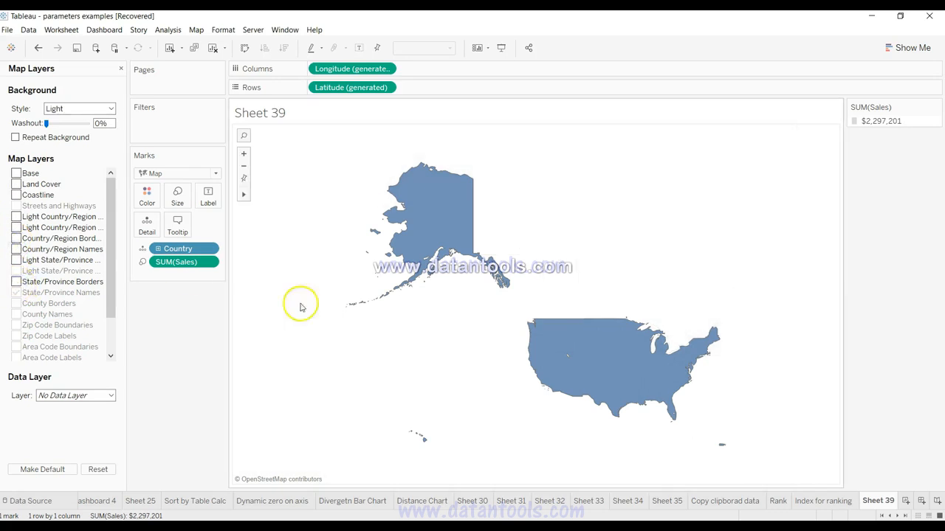
pyautogui.moveTo(411, 326); pyautogui.dragTo(411, 327)
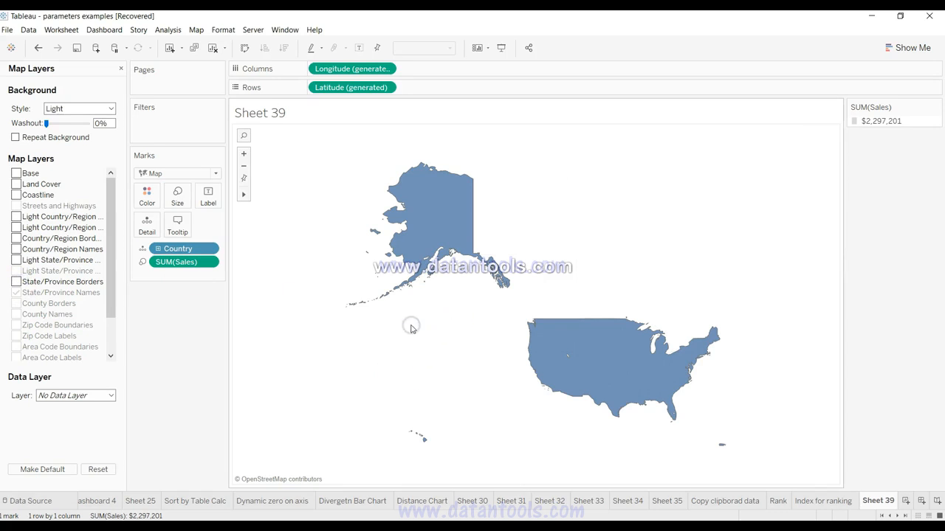
pyautogui.moveTo(643, 358)
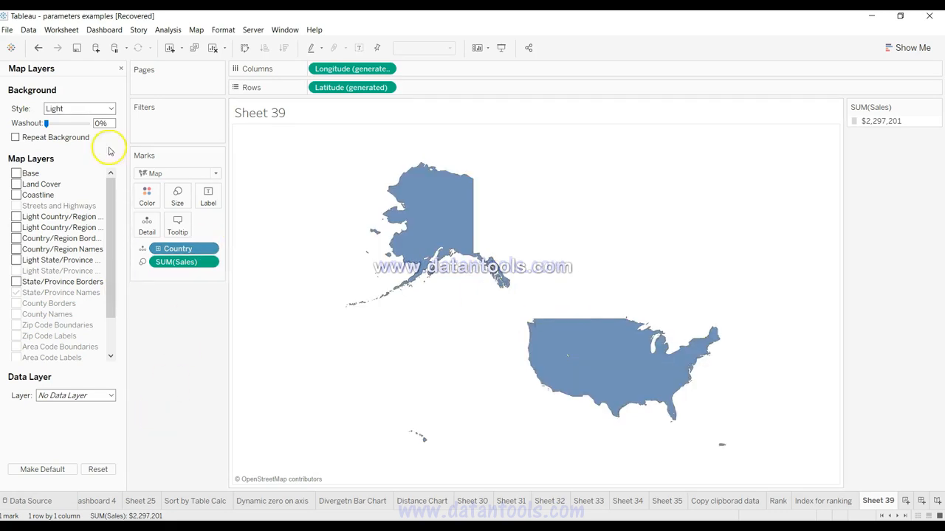
pyautogui.click(121, 69)
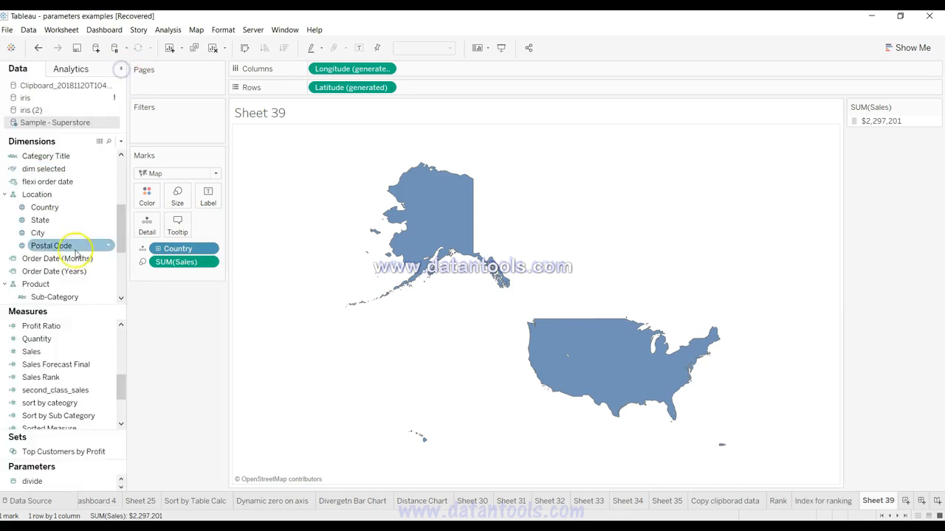
# Step: Add State to the map to break the country down by state
pyautogui.moveTo(53, 224); pyautogui.dragTo(631, 347)
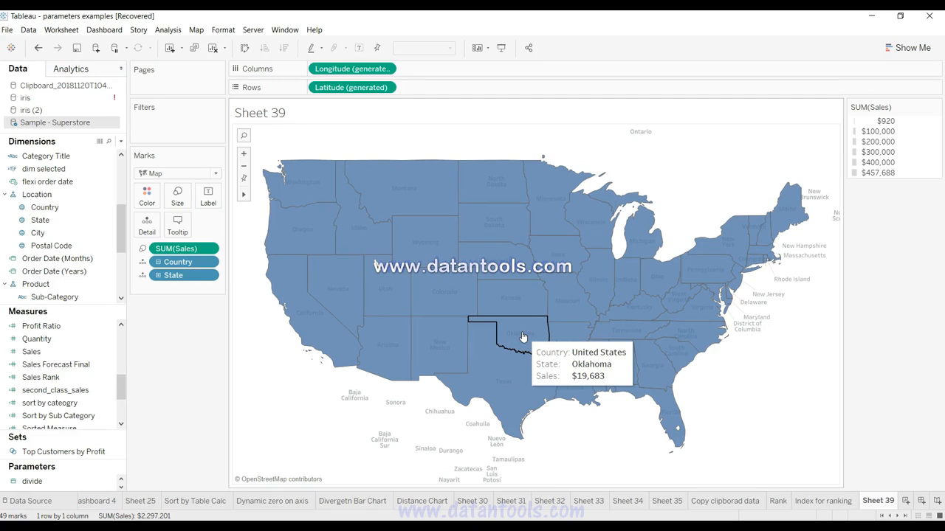
# Step: Open the map layer settings, switch State/Province Names off and back on, and turn on State/Province Borders
pyautogui.click(194, 30)
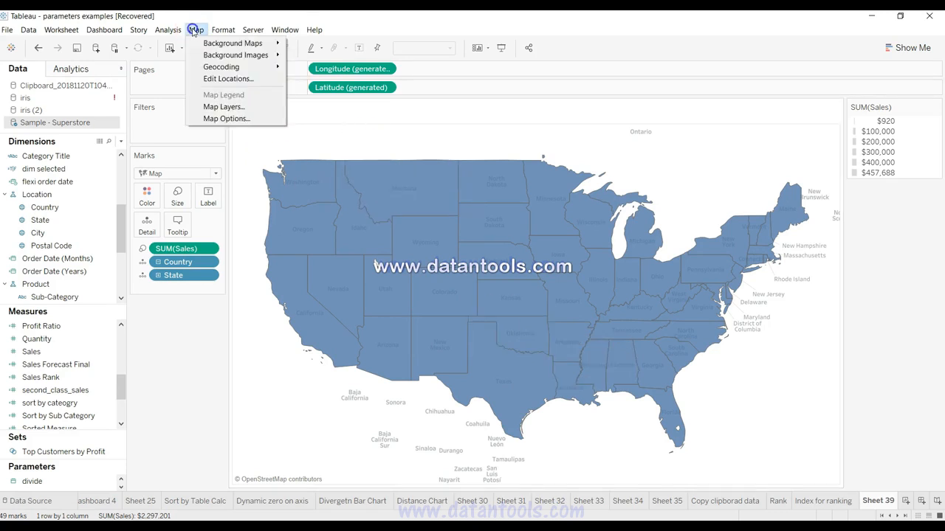
pyautogui.click(225, 107)
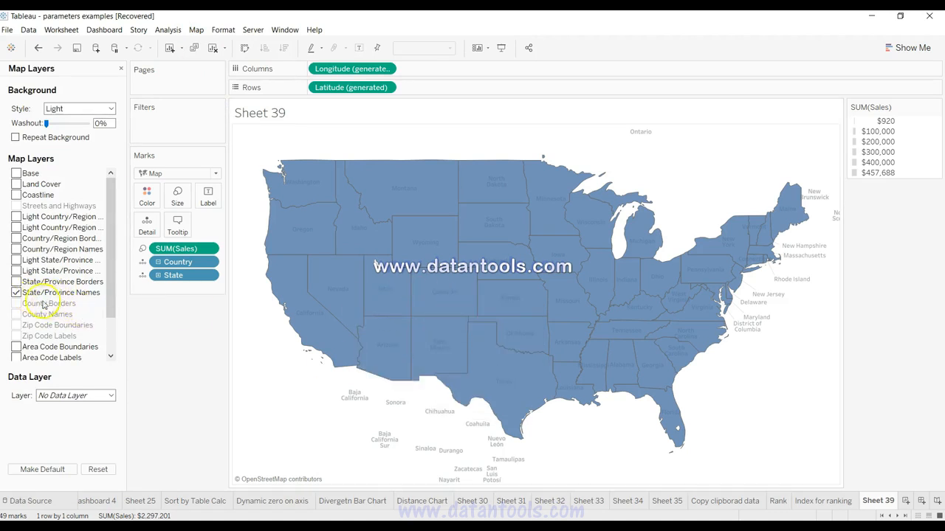
pyautogui.click(16, 292)
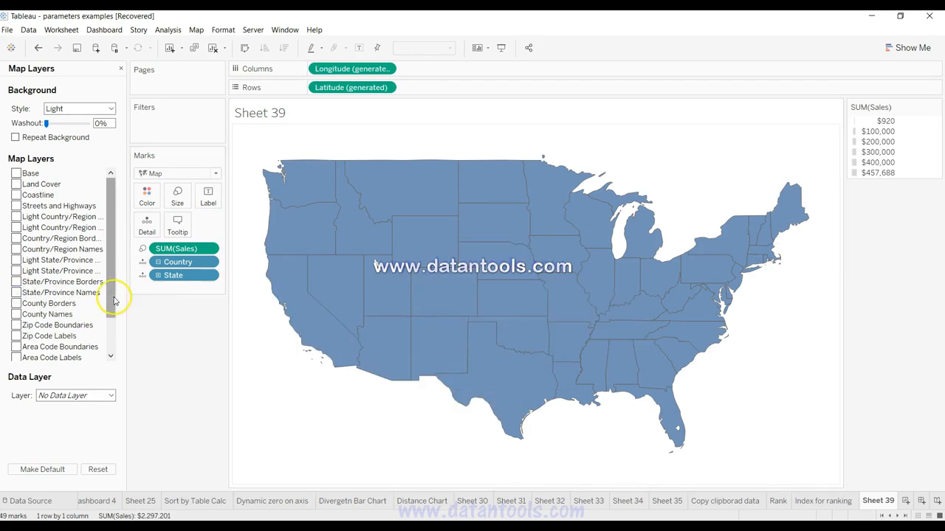
pyautogui.click(15, 293)
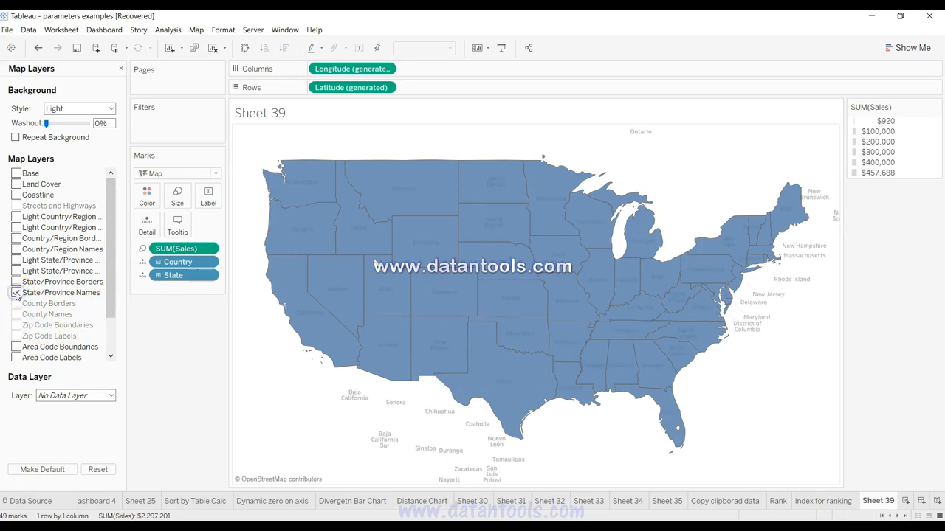
pyautogui.click(16, 283)
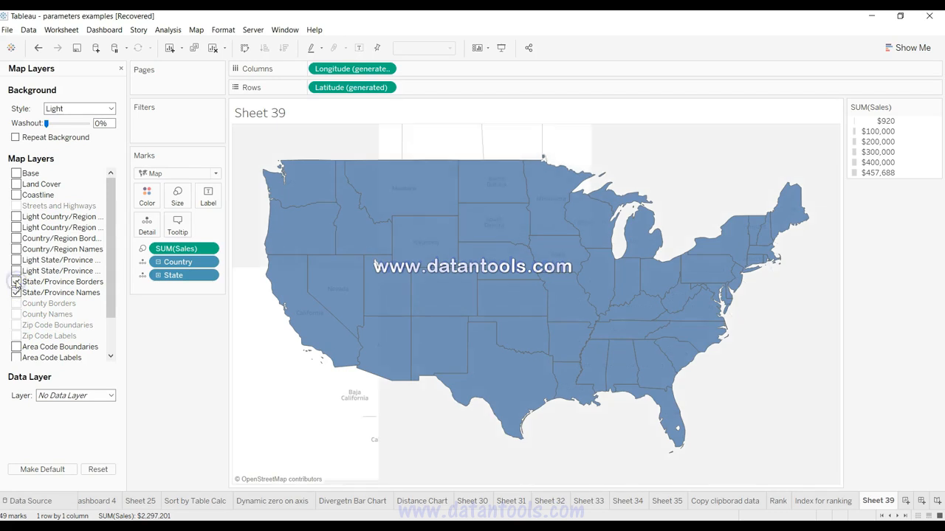
pyautogui.moveTo(490, 303)
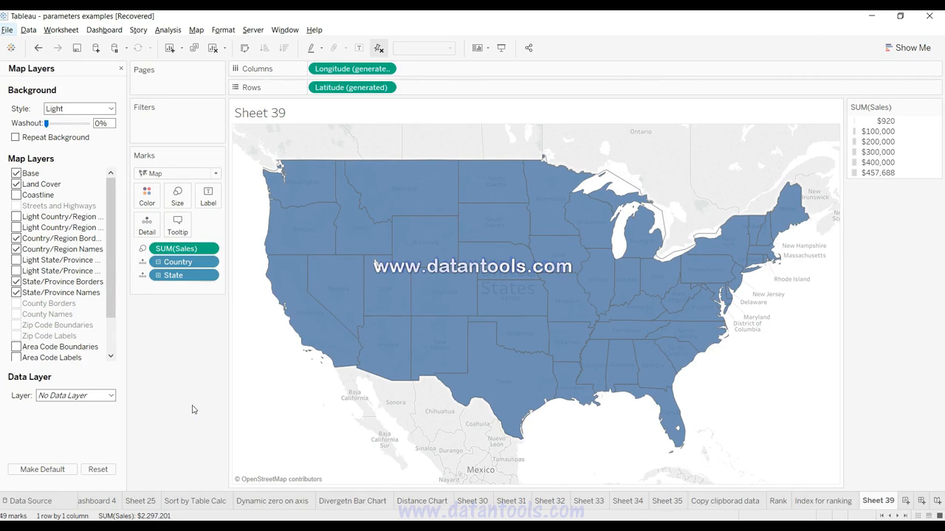
# Step: Turn off the Base, Land Cover, Country/Region Borders, Country/Region Names, State/Province Borders and State/Province Names map layers
pyautogui.click(16, 174)
pyautogui.click(16, 184)
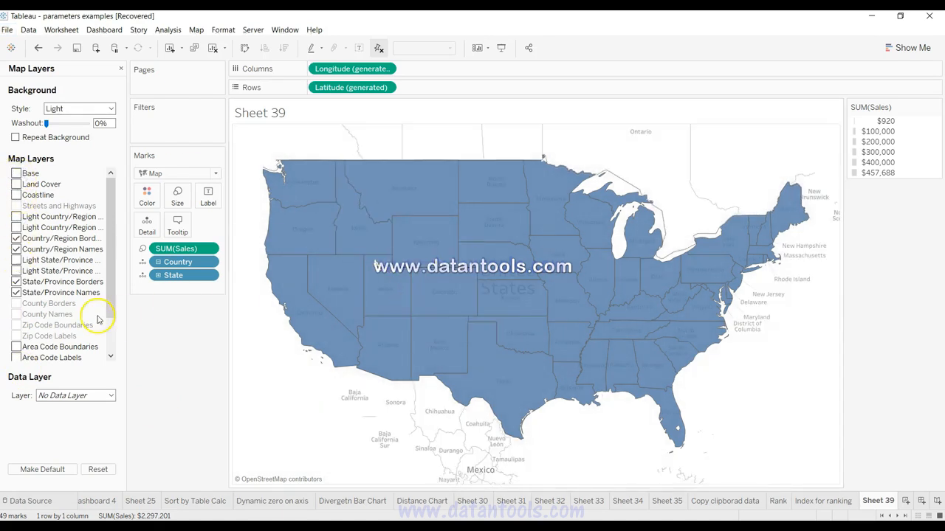
pyautogui.click(16, 239)
pyautogui.click(16, 250)
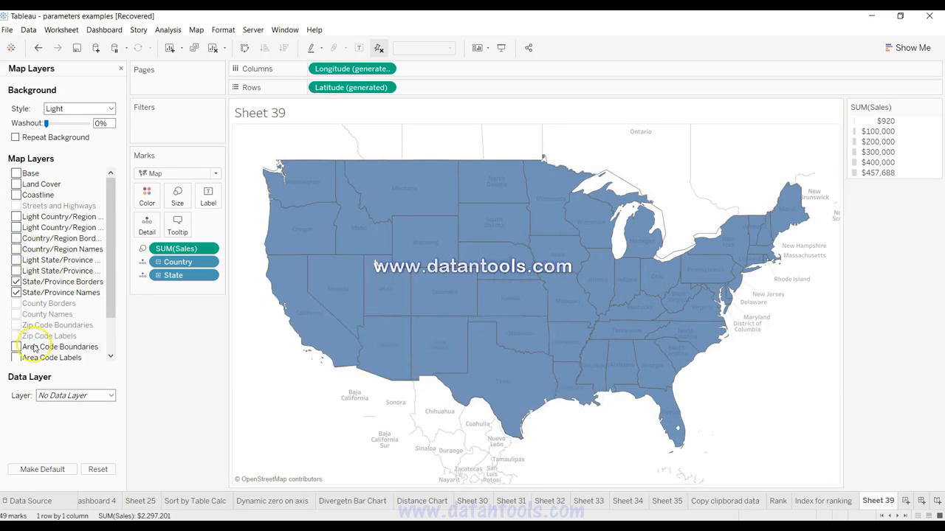
pyautogui.click(16, 293)
pyautogui.click(16, 282)
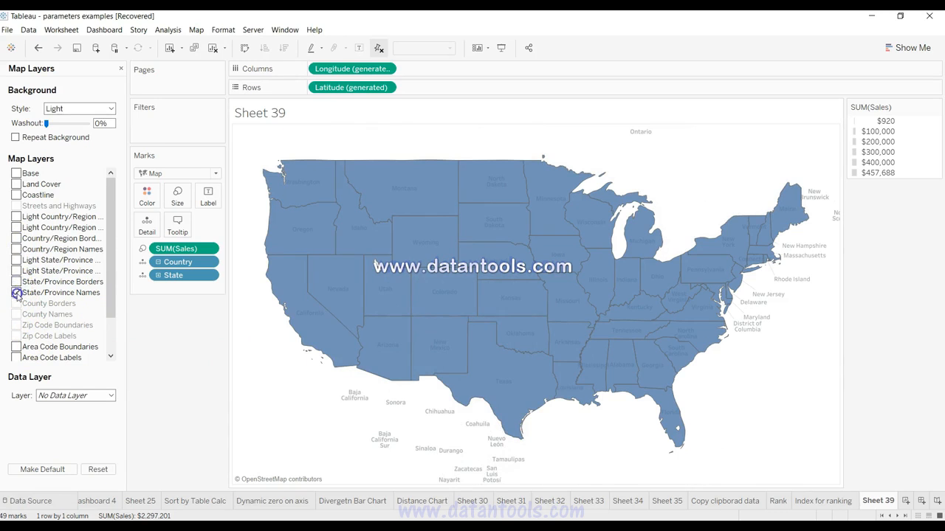
pyautogui.moveTo(445, 346)
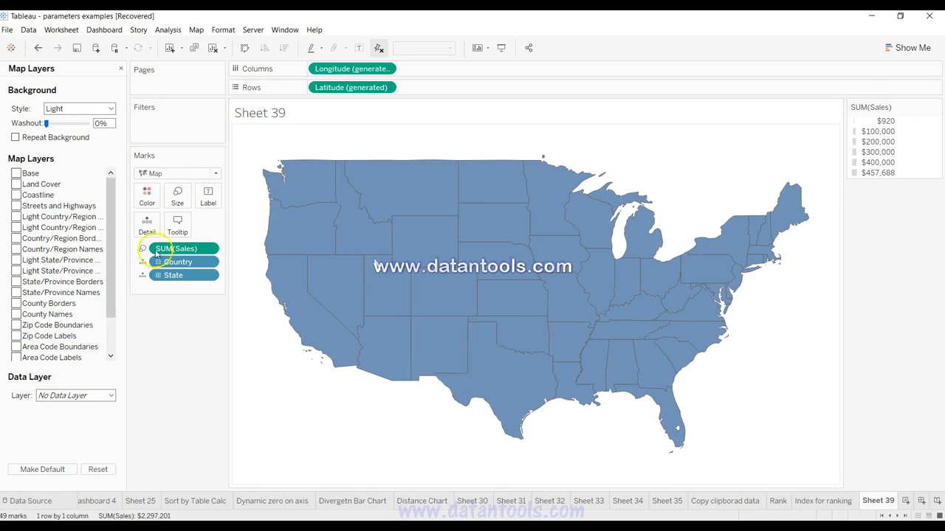
# Step: Turn the State/Province Names layer back on and switch the Base layer on and off again
pyautogui.click(16, 293)
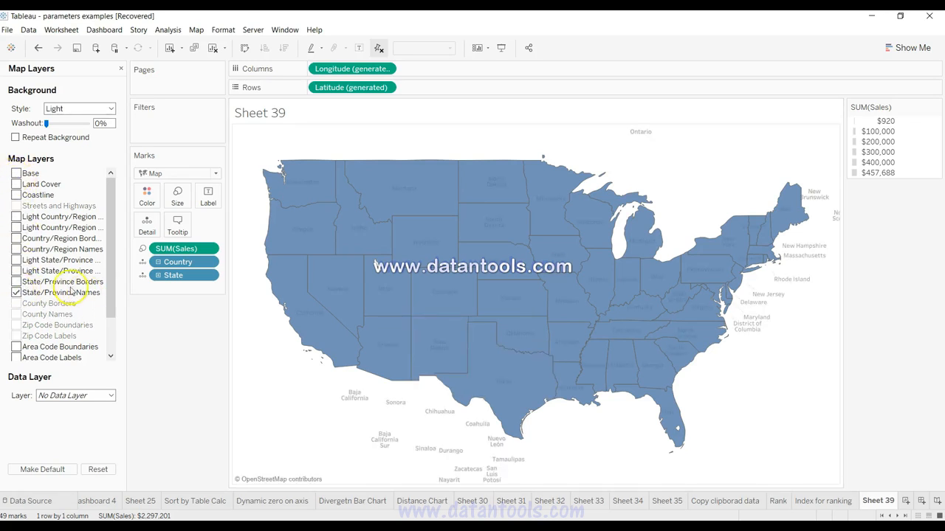
pyautogui.click(16, 174)
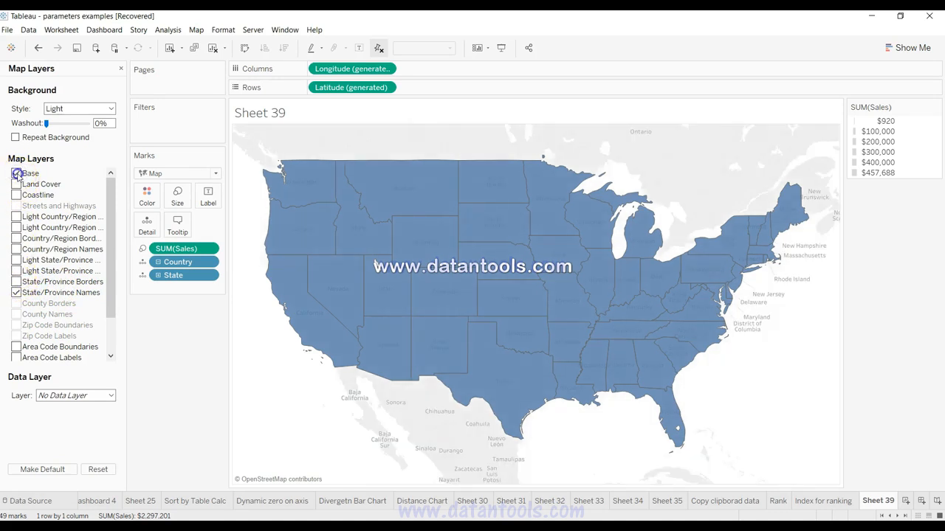
pyautogui.click(17, 174)
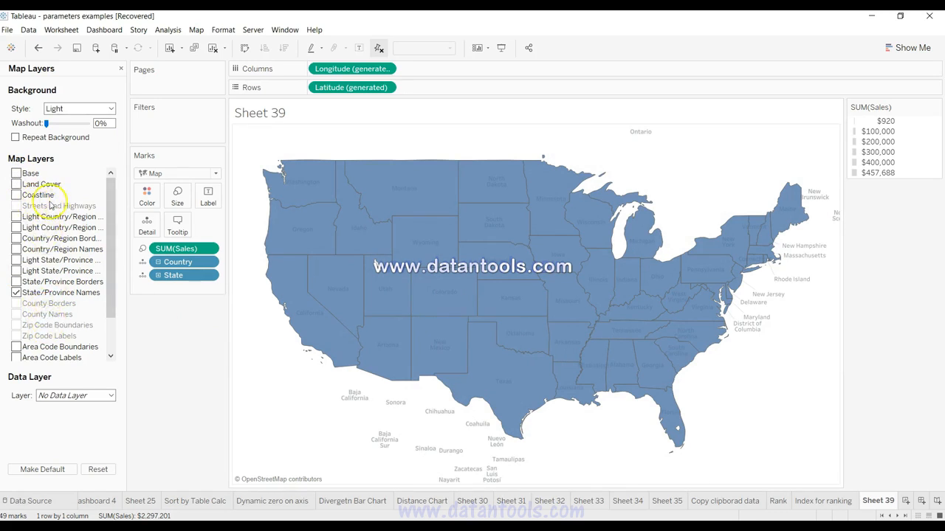
# Step: Zoom the map into the central states and switch the County Names layer on and off again
pyautogui.moveTo(111, 302); pyautogui.dragTo(112, 336)
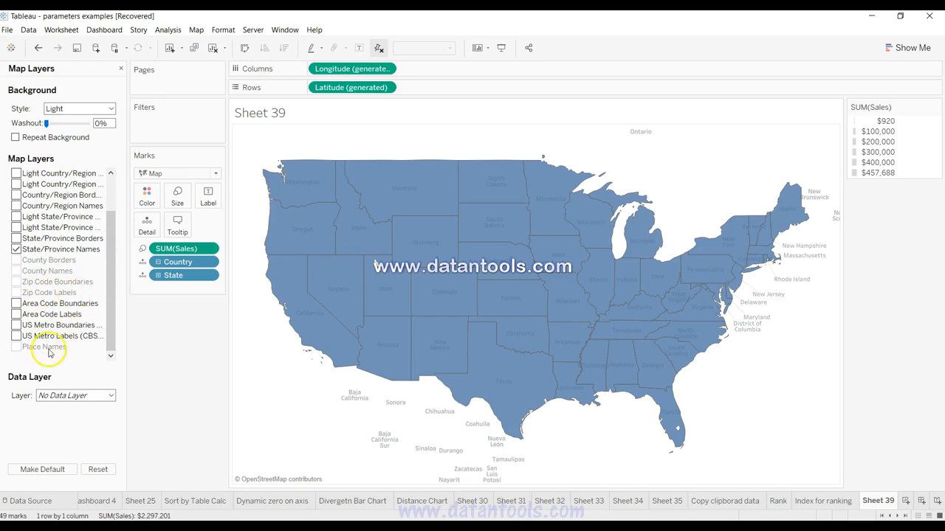
pyautogui.moveTo(111, 289); pyautogui.dragTo(110, 251)
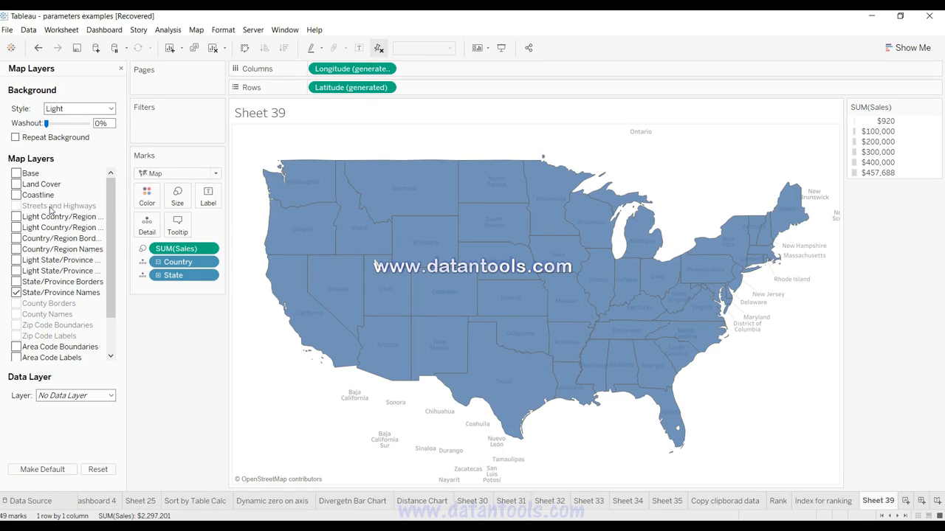
pyautogui.moveTo(302, 200)
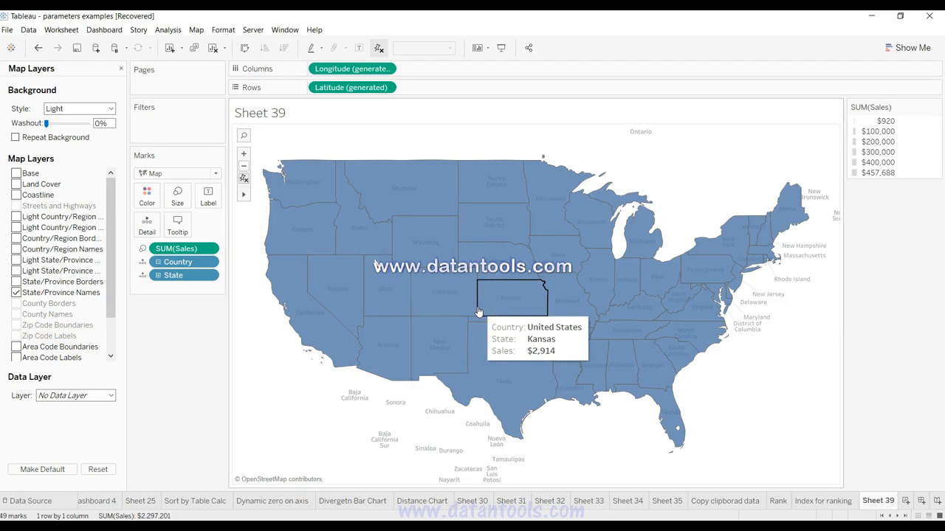
pyautogui.click(244, 154)
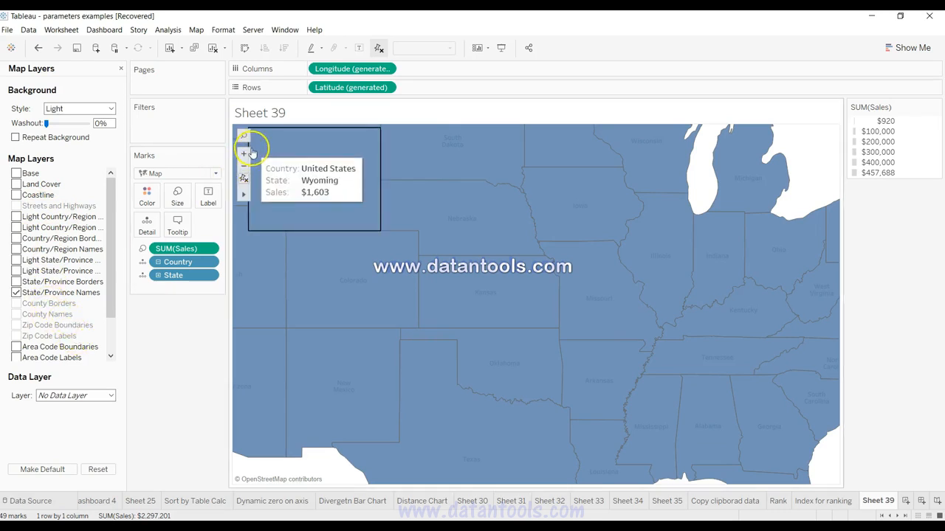
pyautogui.click(246, 153)
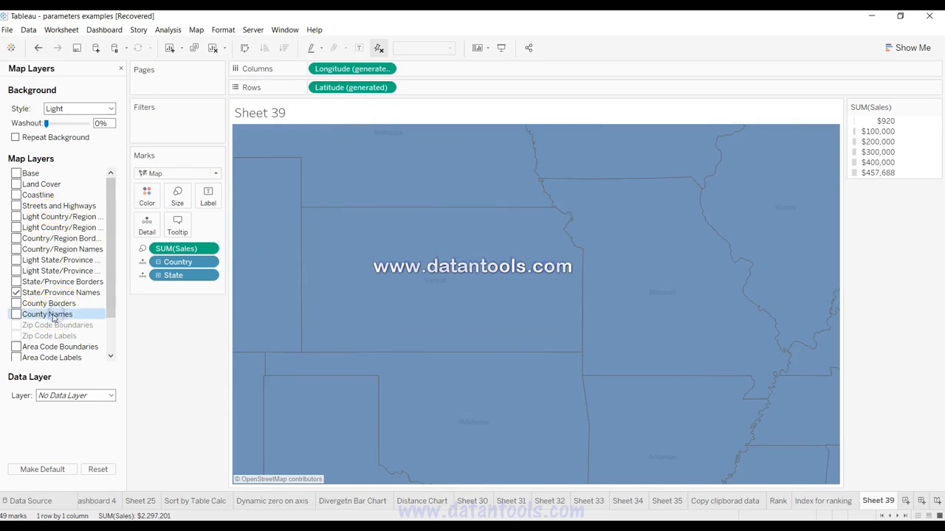
pyautogui.click(16, 314)
pyautogui.moveTo(337, 321)
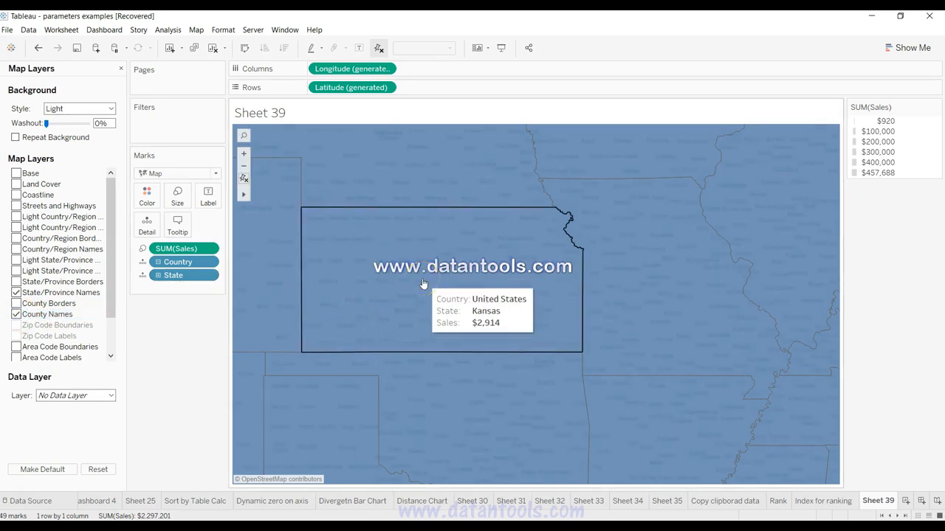
pyautogui.click(17, 315)
# Step: Turn on the Streets and Highways layer, and switch the Place Names layer on and off again
pyautogui.click(15, 206)
pyautogui.moveTo(477, 318)
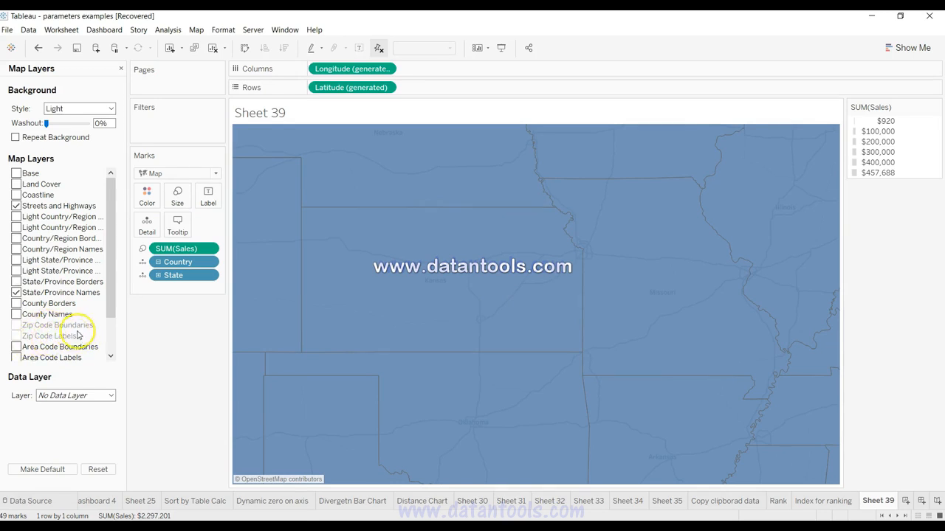
pyautogui.moveTo(110, 301); pyautogui.dragTo(111, 335)
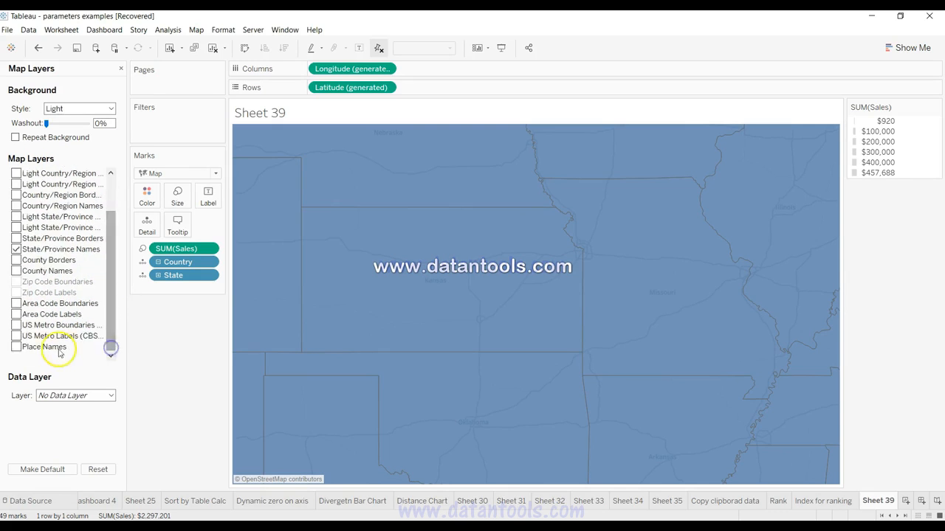
pyautogui.click(15, 347)
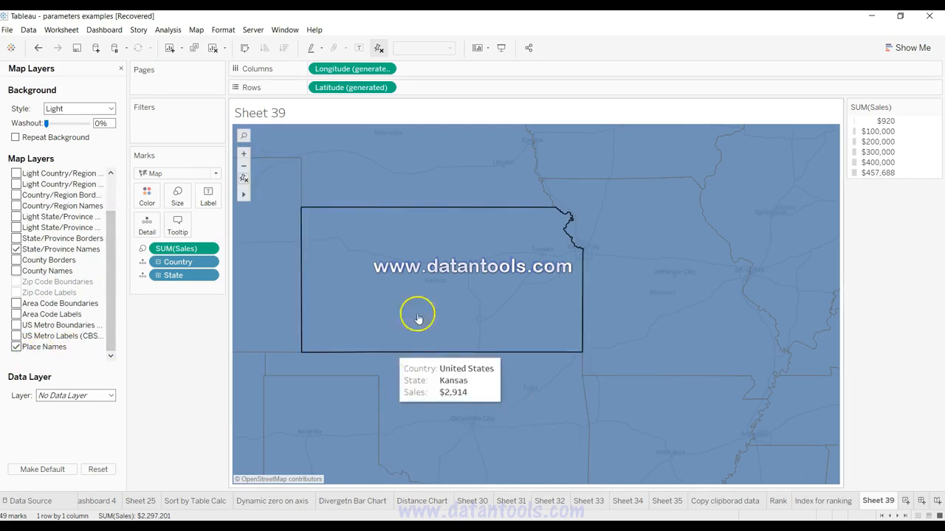
pyautogui.click(15, 347)
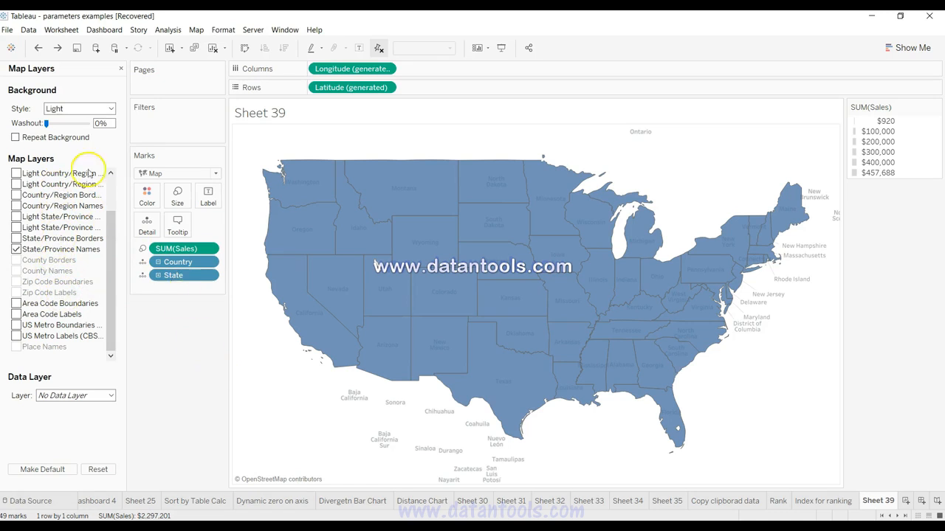
# Step: Try the Light and Normal map background styles, and set the style to Dark
pyautogui.click(76, 109)
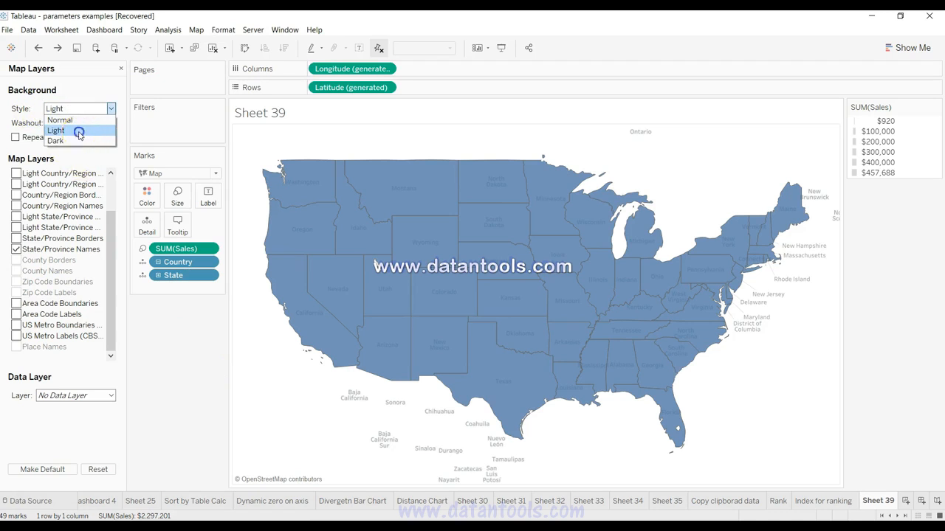
pyautogui.click(78, 132)
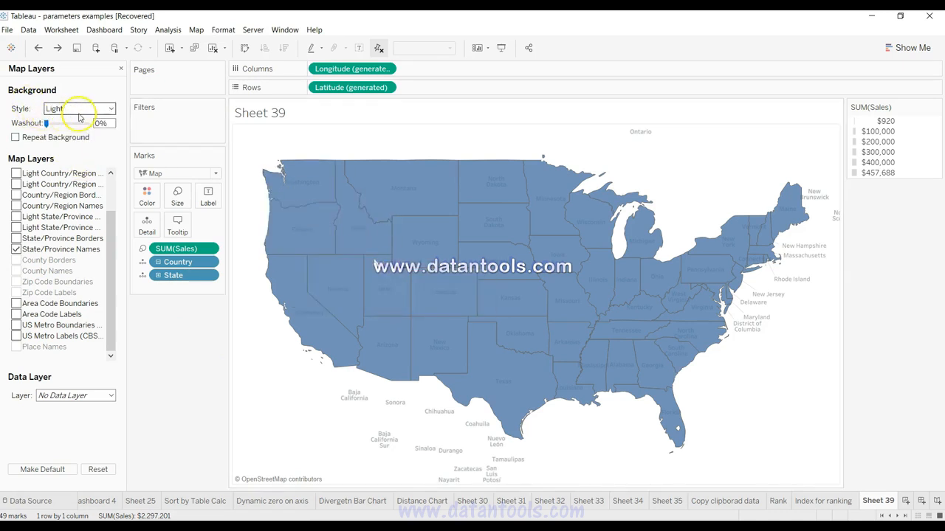
pyautogui.click(78, 110)
pyautogui.click(79, 119)
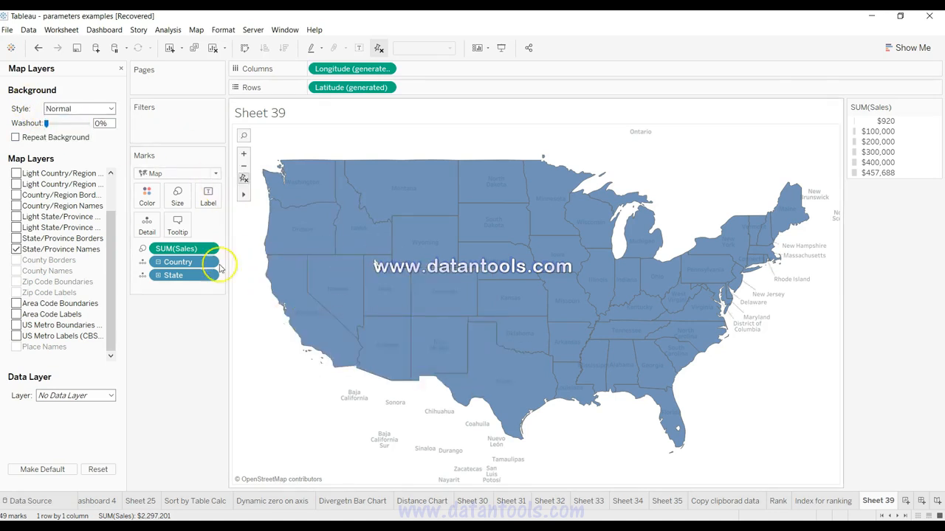
pyautogui.click(92, 111)
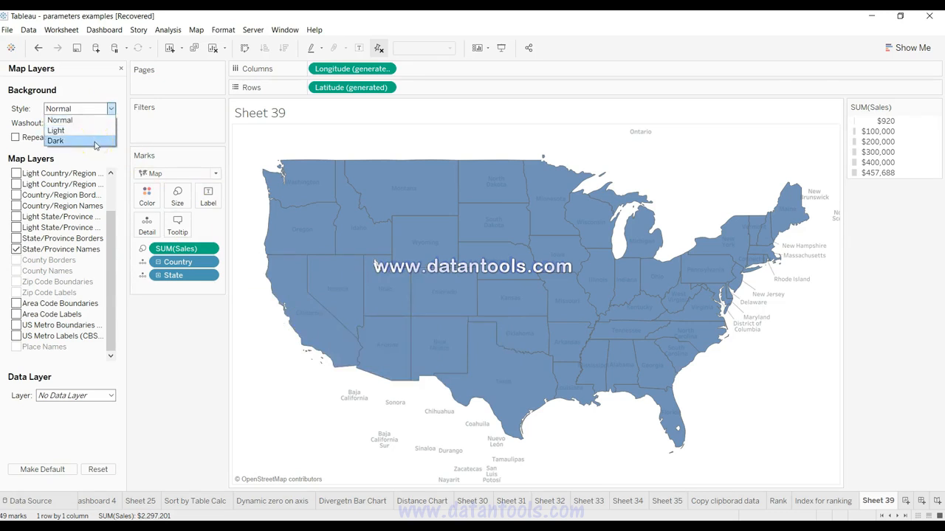
pyautogui.click(94, 141)
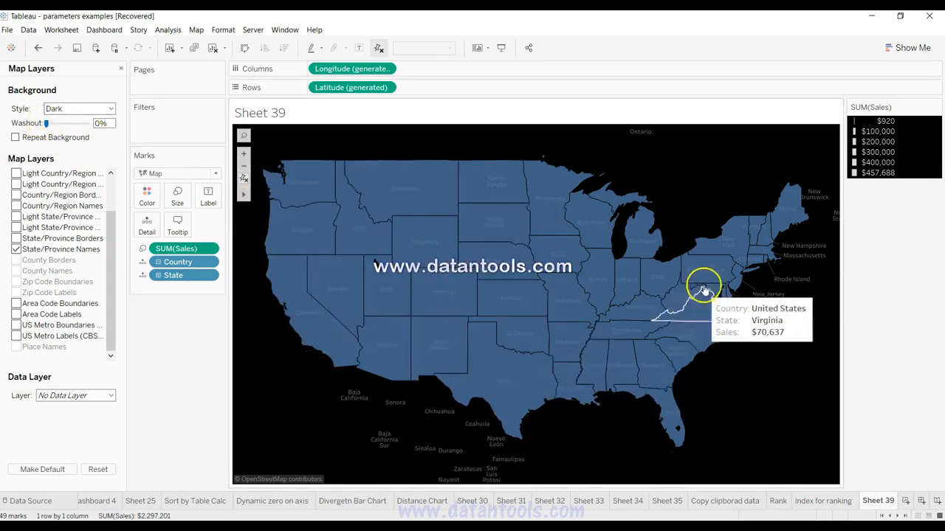
# Step: Try bright red, light orange, orange and blue as the color of the map marks, and set it to muted red
pyautogui.click(147, 198)
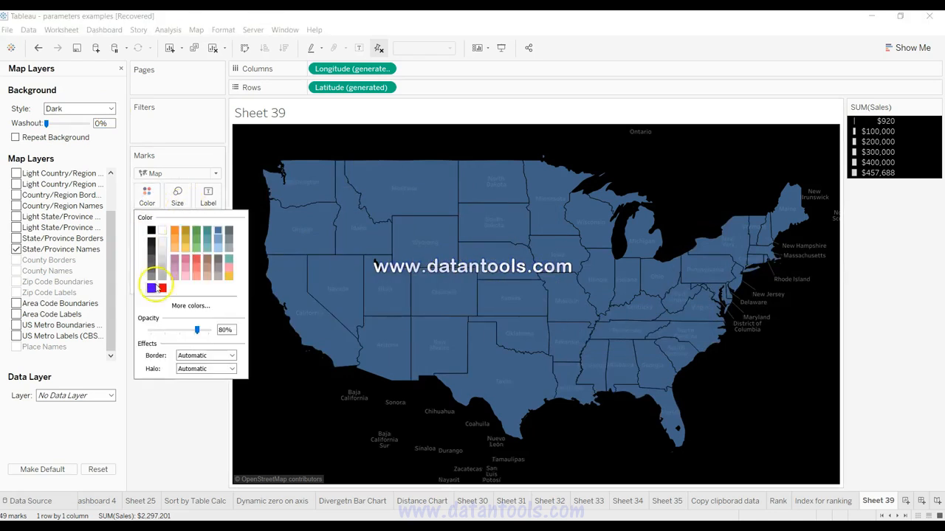
pyautogui.click(162, 288)
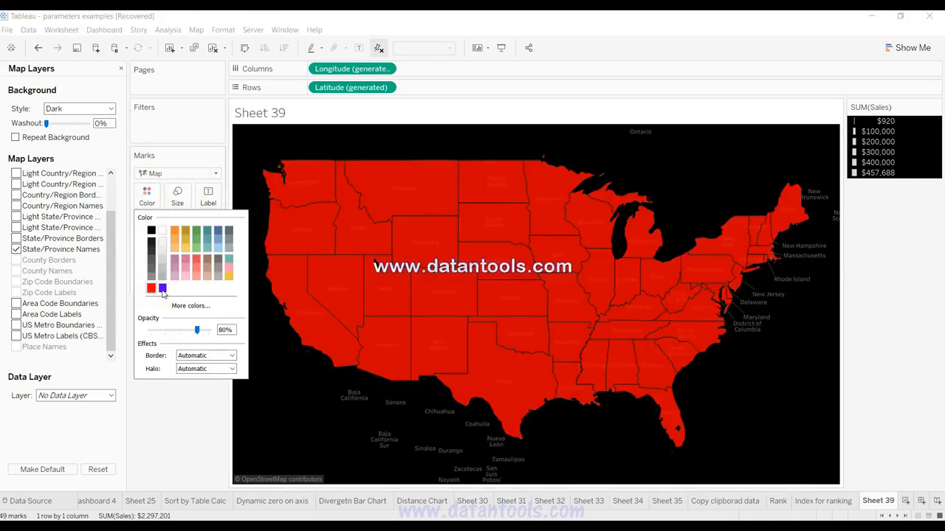
pyautogui.click(175, 253)
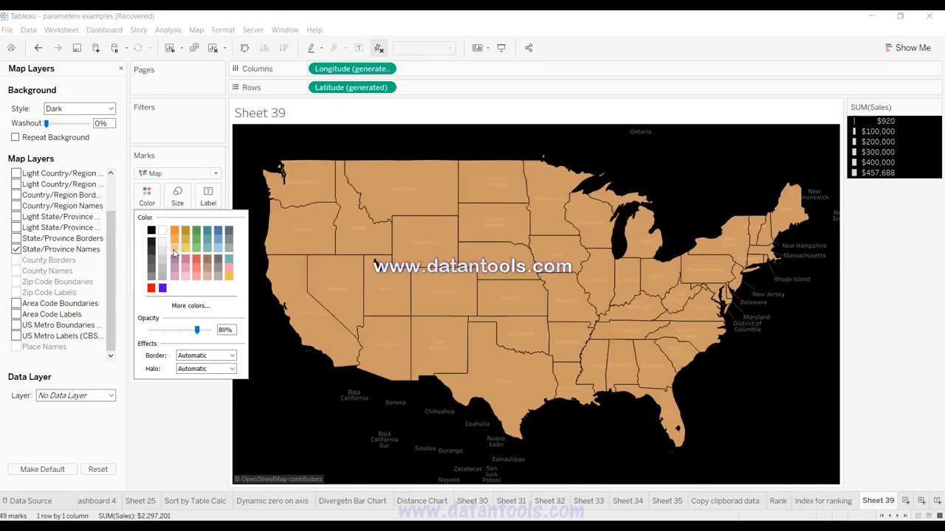
pyautogui.click(177, 233)
pyautogui.click(177, 234)
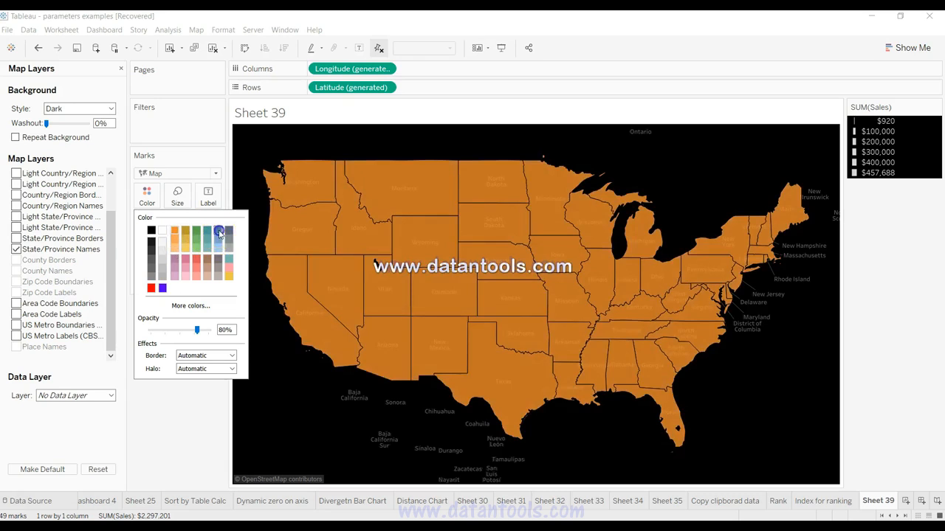
pyautogui.click(219, 233)
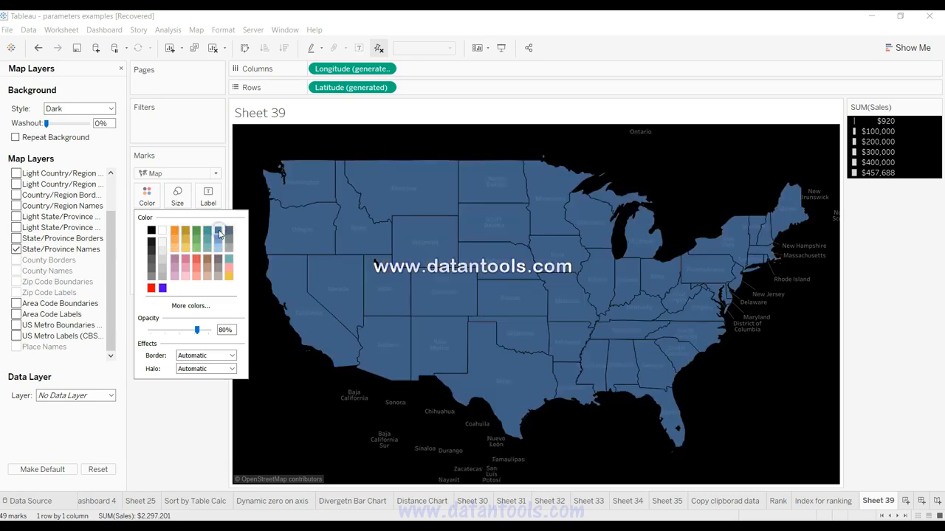
pyautogui.click(196, 261)
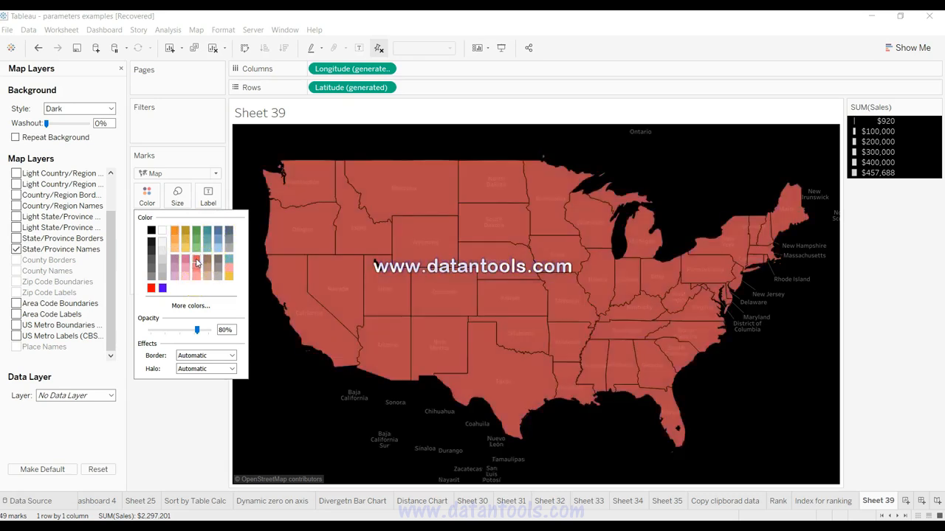
# Step: Try no border, green and blue for the borders of the map marks, and set the border color to teal
pyautogui.click(196, 356)
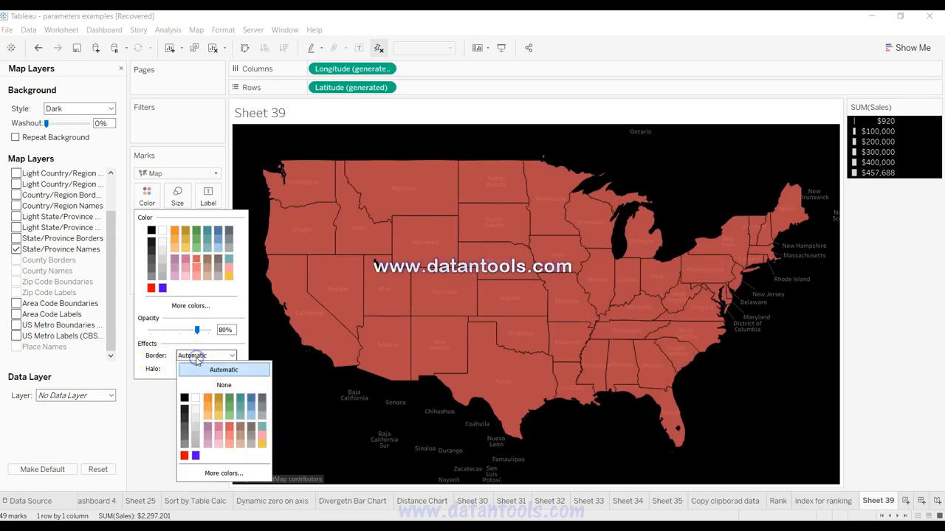
pyautogui.click(218, 384)
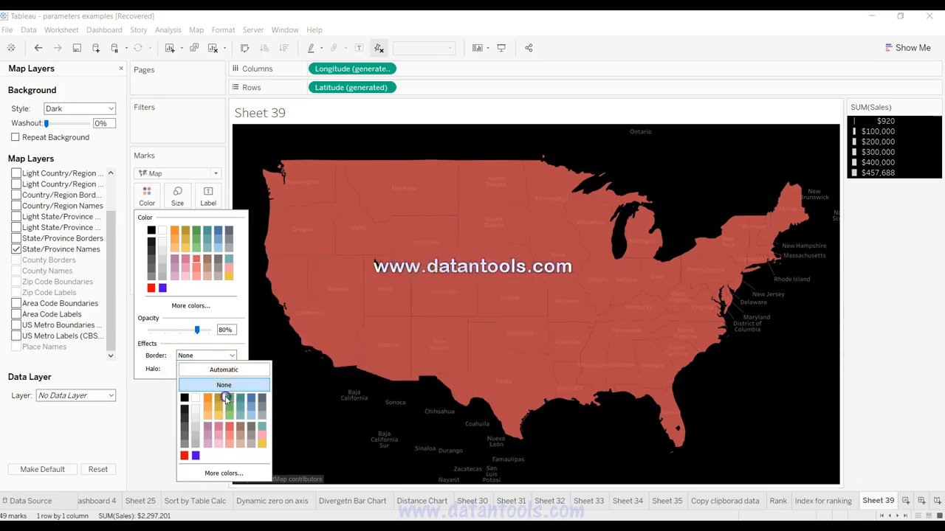
pyautogui.click(227, 400)
pyautogui.click(252, 399)
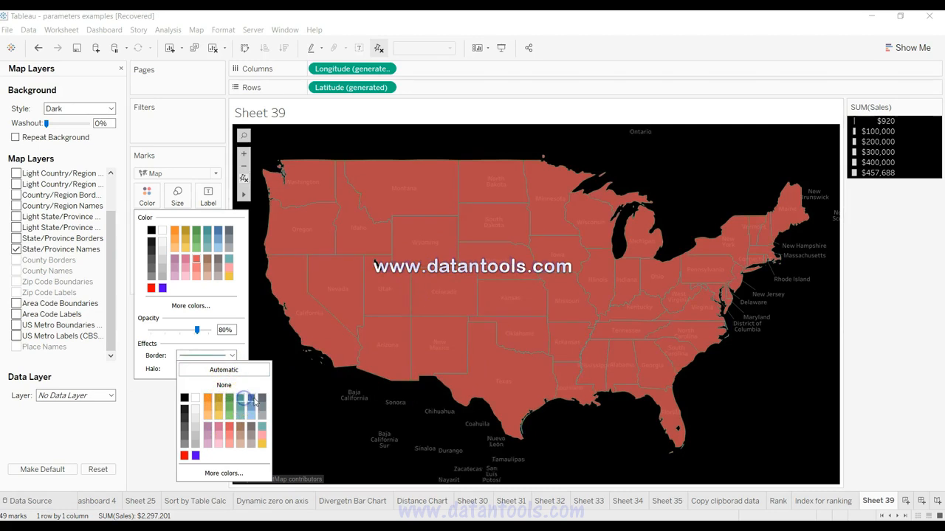
pyautogui.click(242, 405)
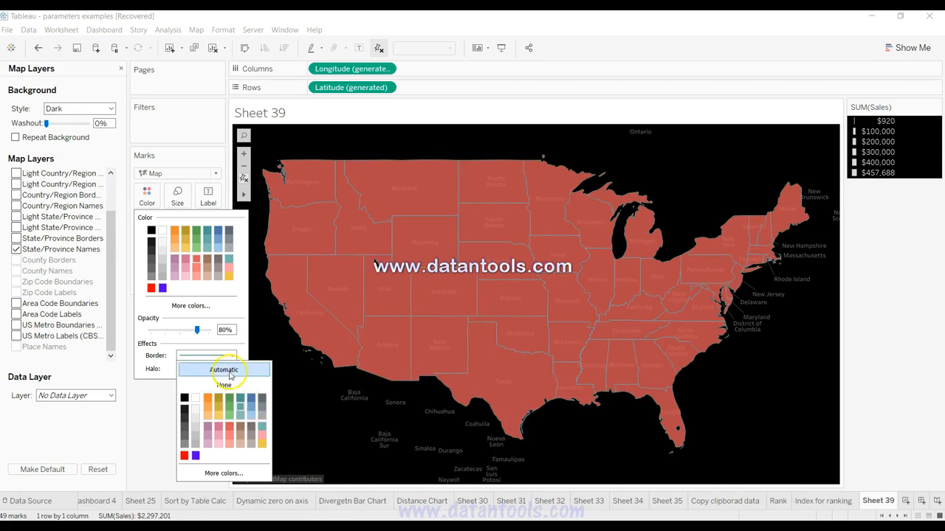
pyautogui.click(233, 355)
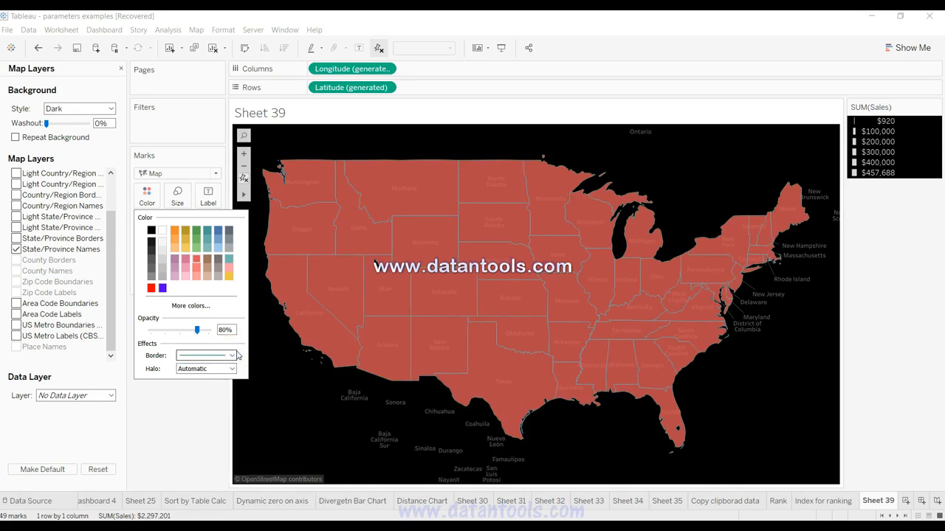
pyautogui.click(177, 141)
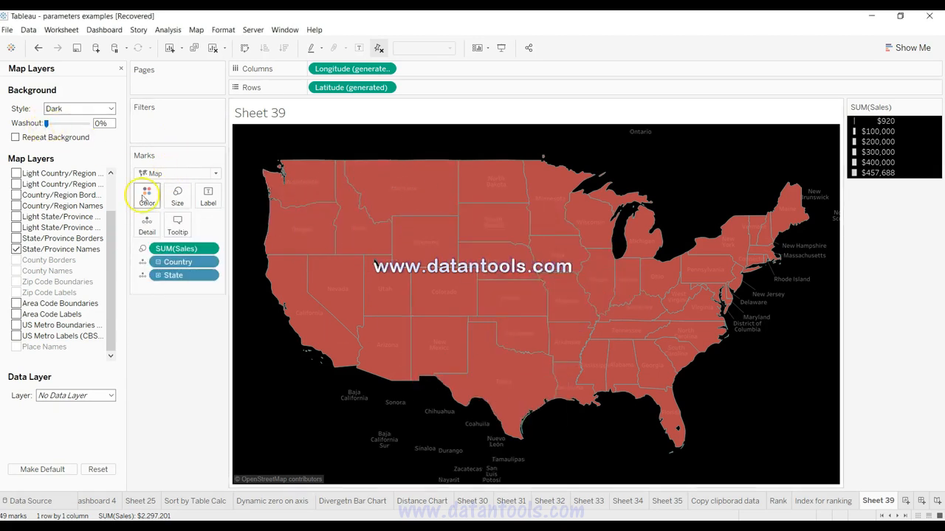
# Step: Try map background washouts of 94% and 11%, and set the washout to 98%
pyautogui.moveTo(49, 126); pyautogui.dragTo(85, 125)
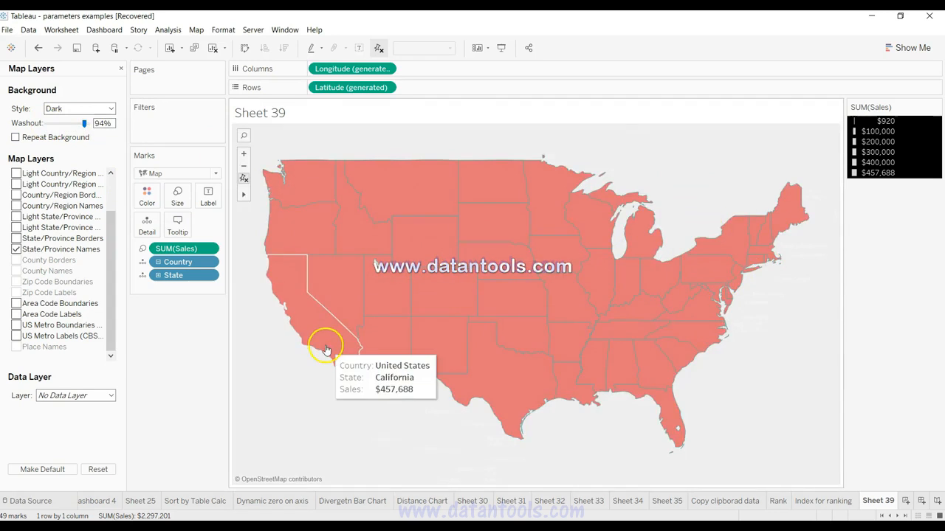
pyautogui.moveTo(84, 123); pyautogui.dragTo(50, 125)
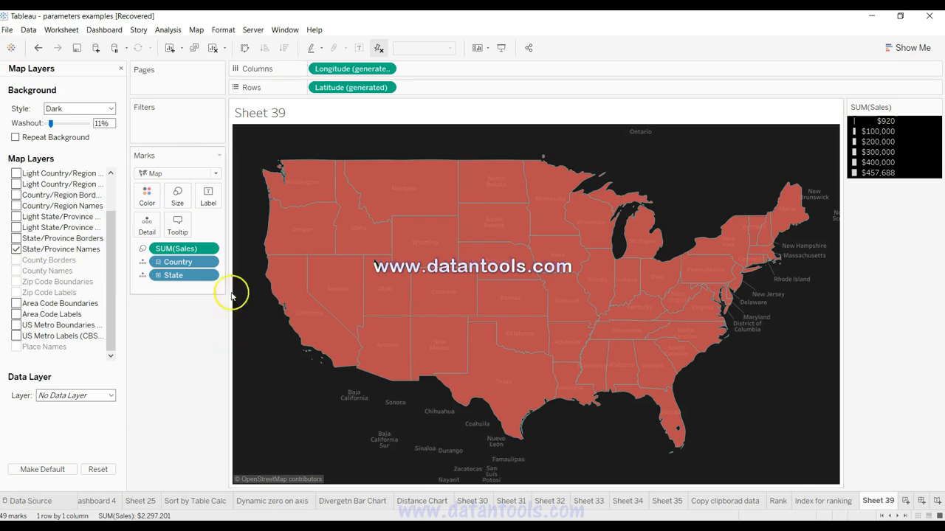
pyautogui.click(196, 30)
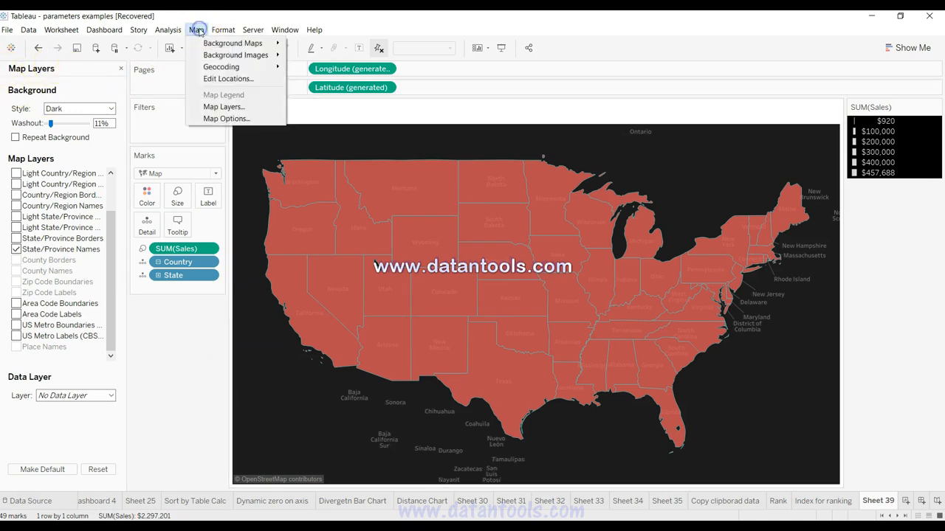
pyautogui.click(223, 107)
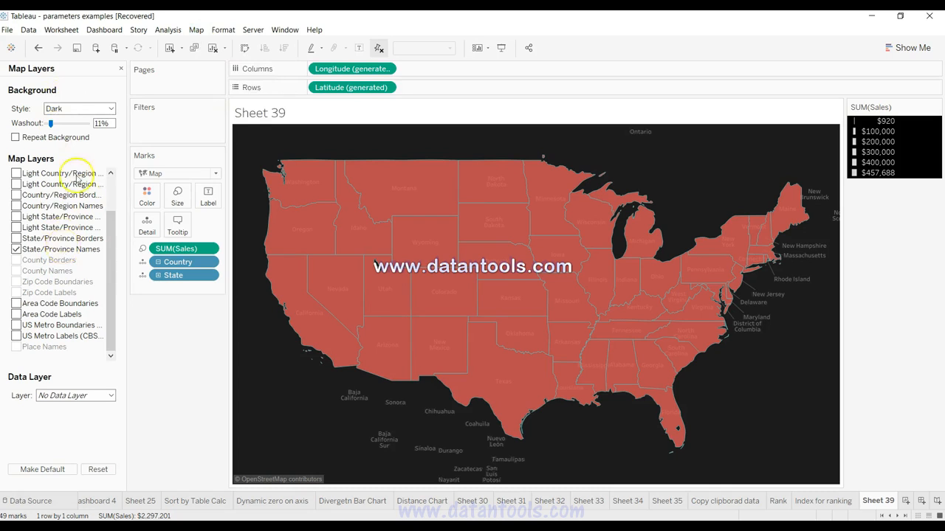
pyautogui.moveTo(51, 125); pyautogui.dragTo(86, 126)
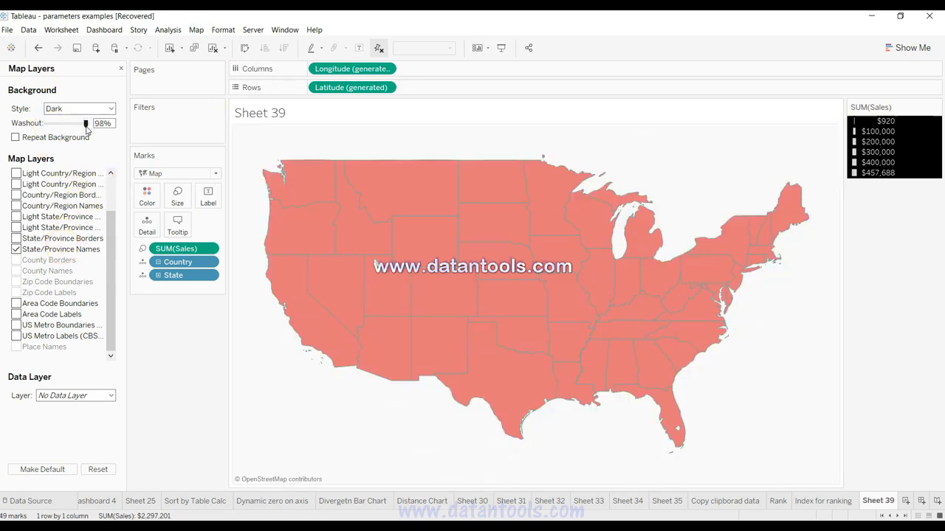
# Step: Try removing the border of the map marks, set it to black, and set the marks' fill color to white
pyautogui.click(147, 195)
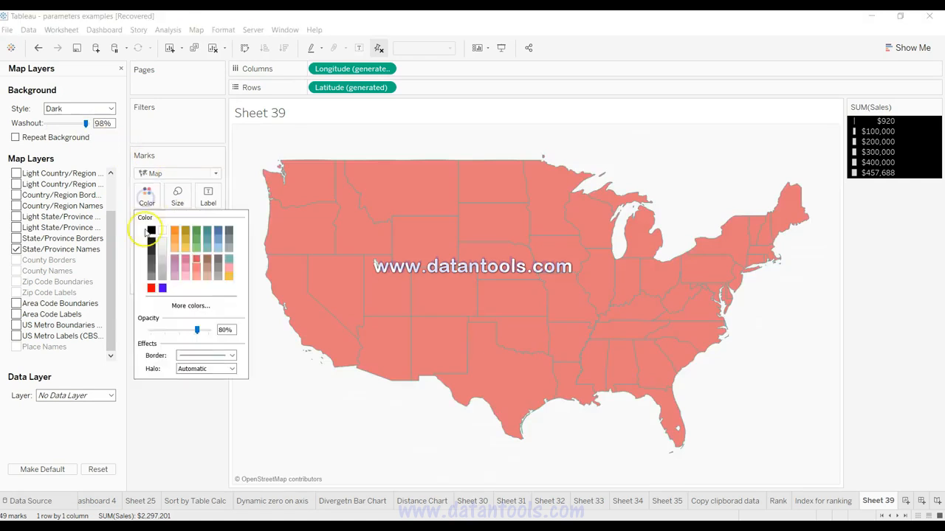
pyautogui.click(190, 356)
pyautogui.click(214, 386)
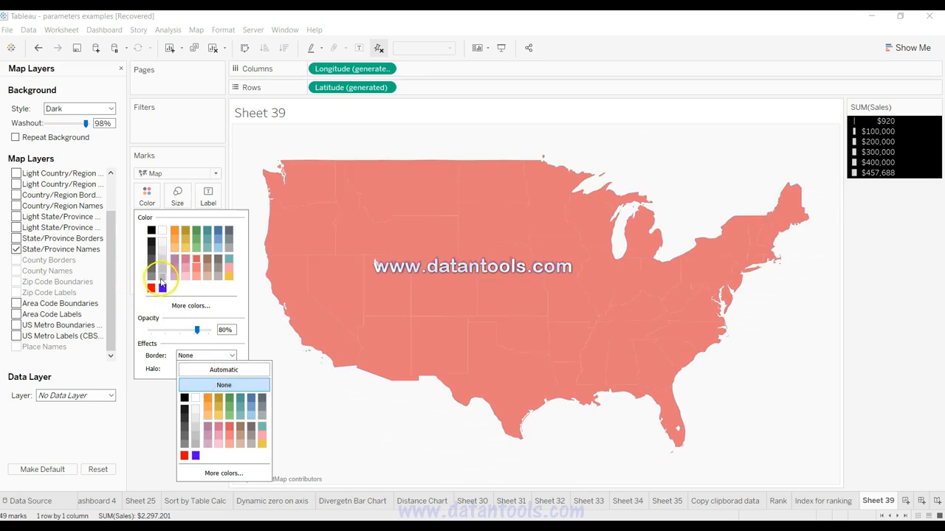
pyautogui.click(184, 400)
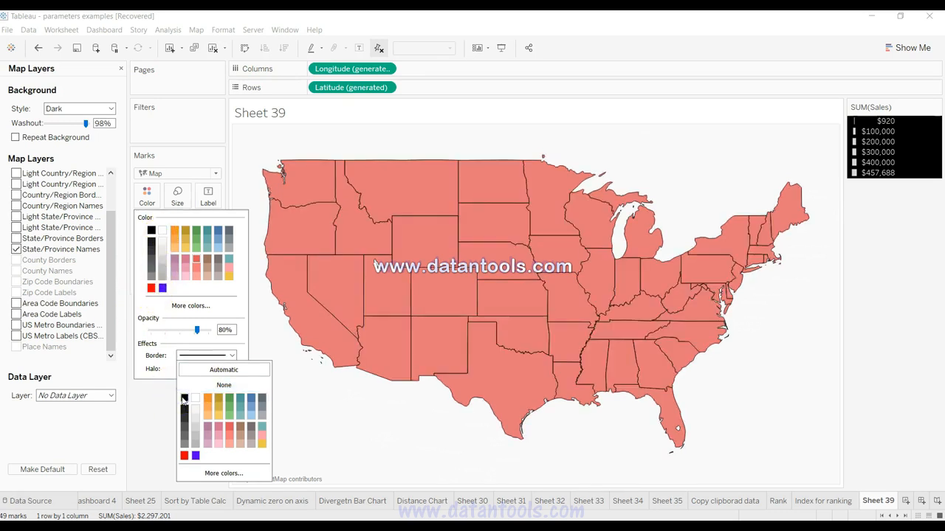
pyautogui.click(162, 232)
pyautogui.click(162, 231)
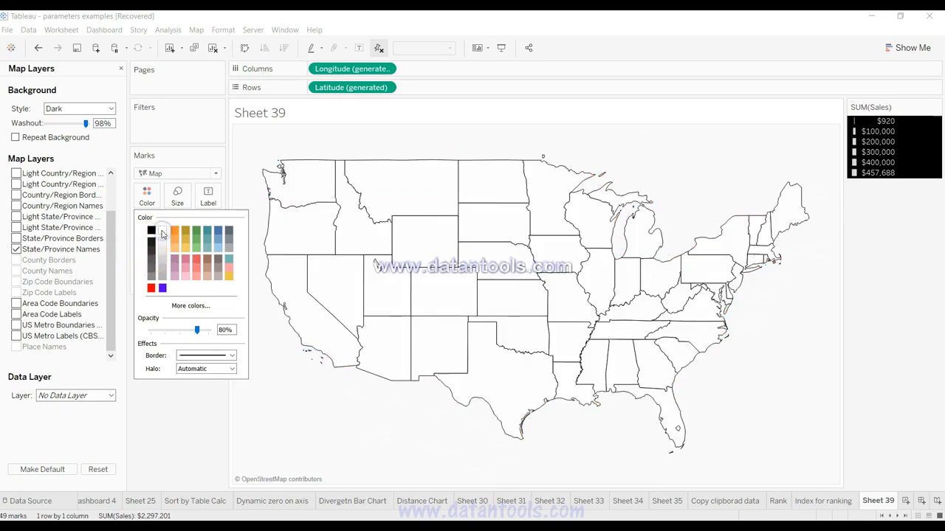
pyautogui.click(390, 398)
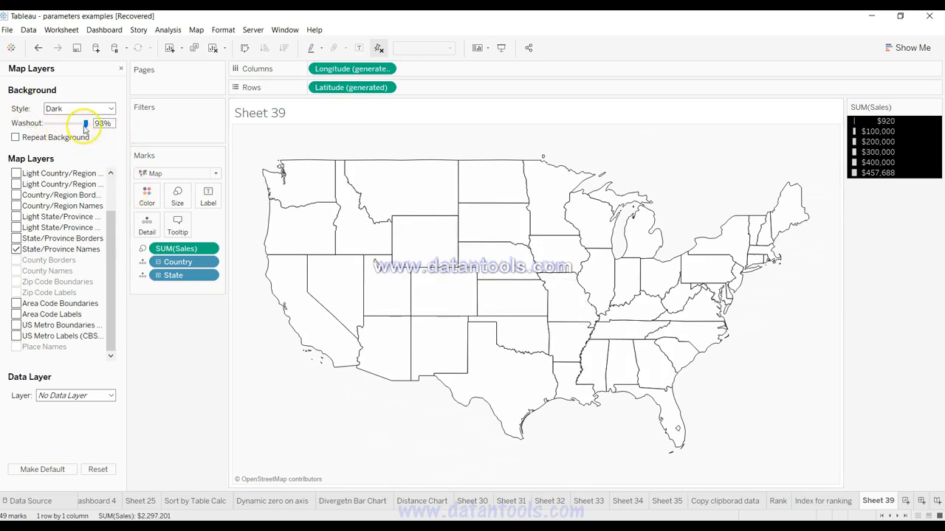
# Step: Reduce the map background washout to 54% and choose the Normal background style
pyautogui.moveTo(86, 123)
pyautogui.mouseDown()
pyautogui.moveTo(60, 126)
pyautogui.moveTo(68, 126)
pyautogui.mouseUp()
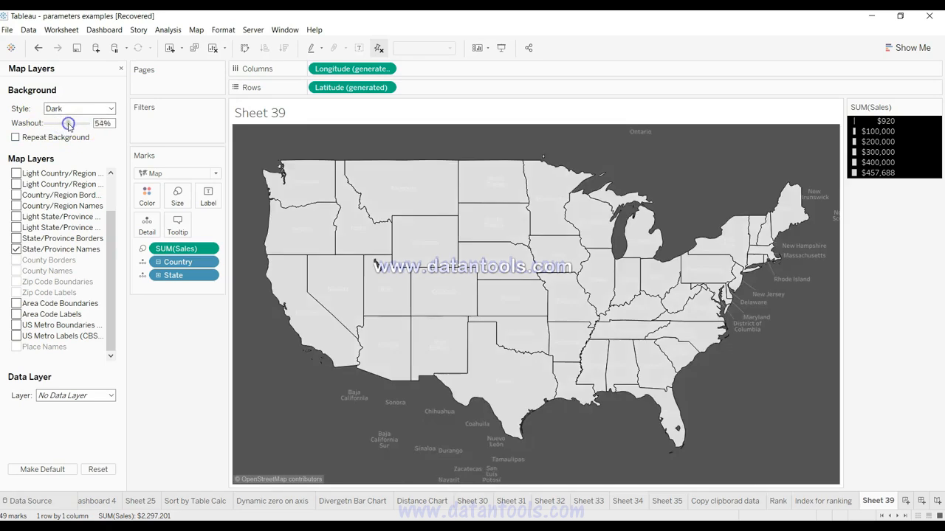
pyautogui.click(79, 108)
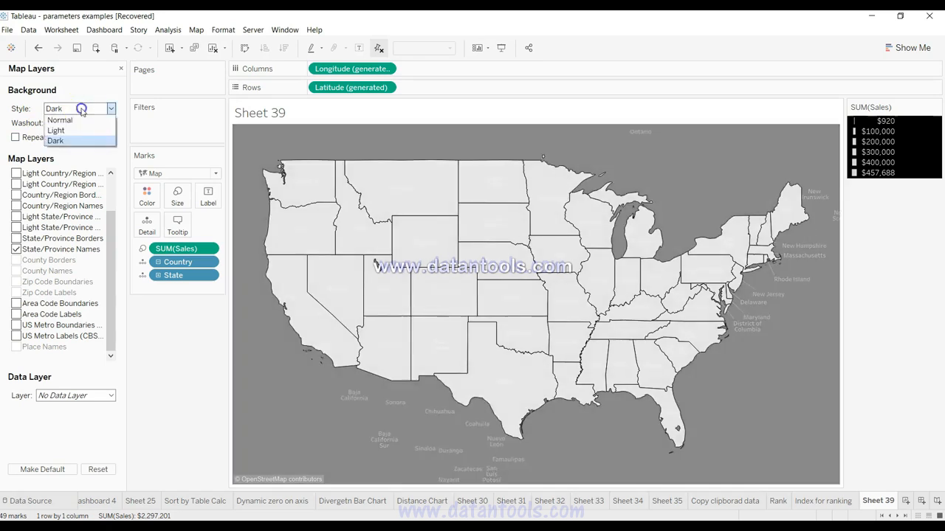
pyautogui.click(84, 123)
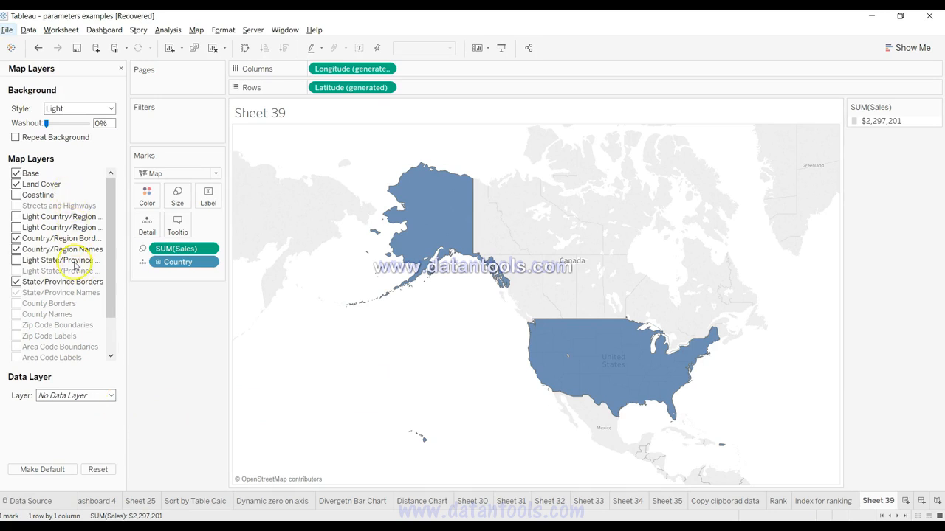
# Step: Turn off the Base layer in the map layers of the country-level Sales map
pyautogui.click(195, 31)
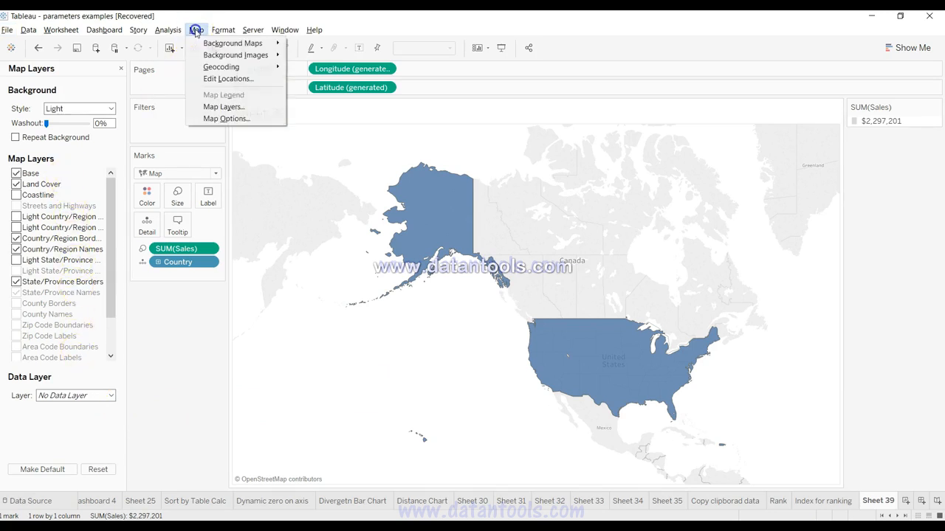
pyautogui.click(225, 106)
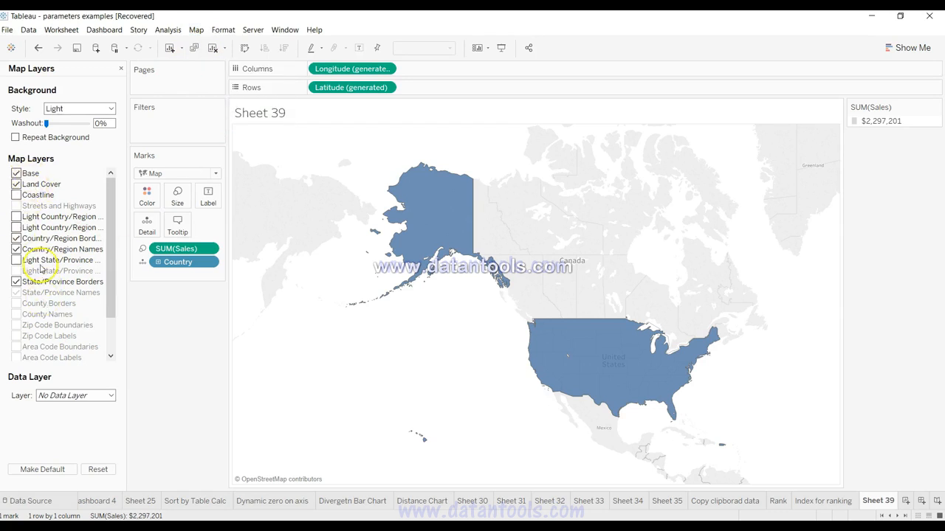
pyautogui.click(16, 174)
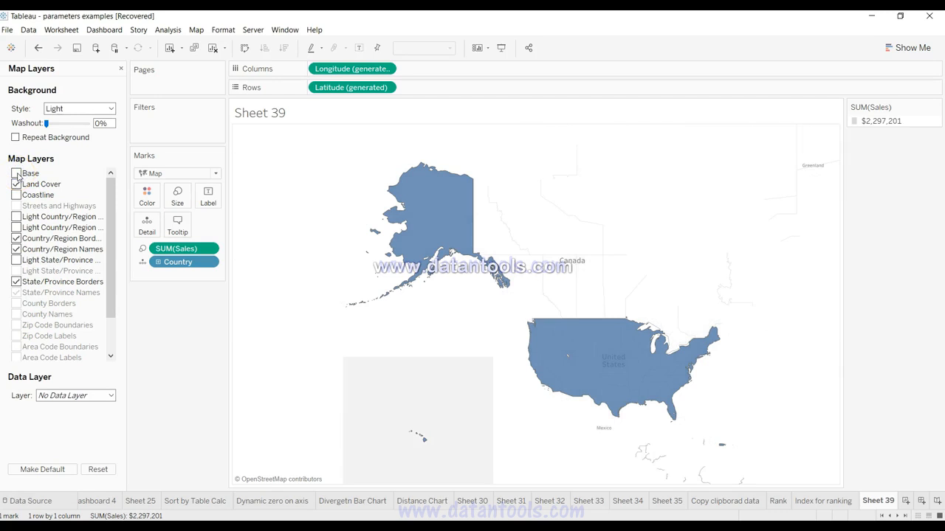
# Step: Open the sheet's shading format and try pale pink-gray, pale orange and gray-green as the default pane shading
pyautogui.rightClick(347, 299)
pyautogui.click(380, 340)
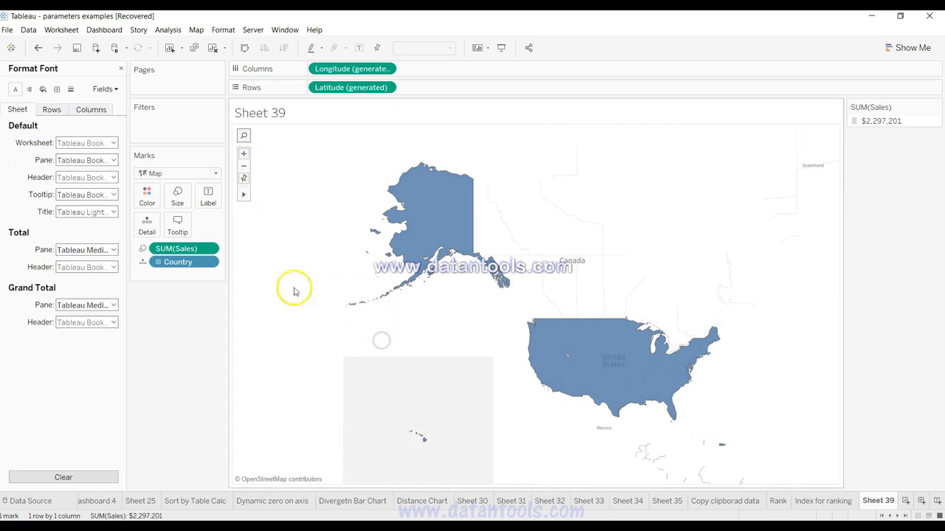
pyautogui.click(42, 89)
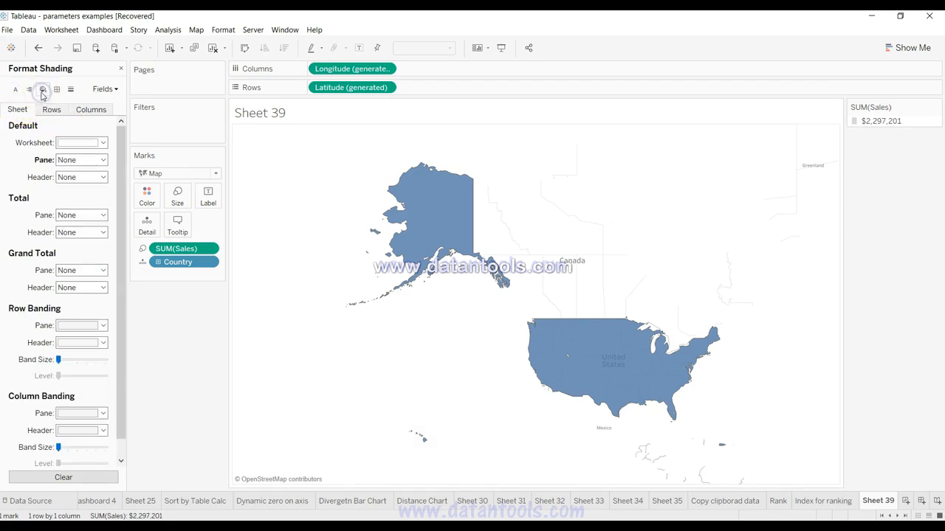
pyautogui.click(70, 160)
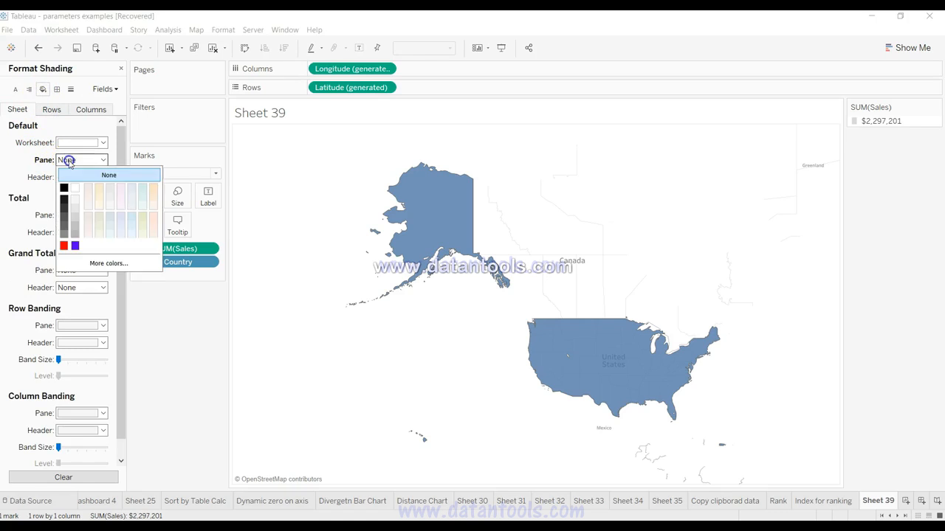
pyautogui.click(89, 189)
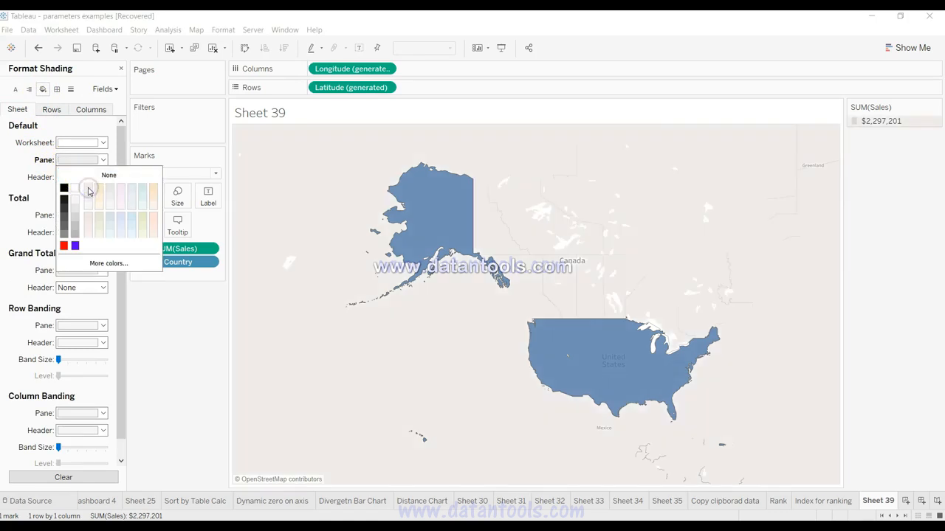
pyautogui.click(100, 189)
pyautogui.click(100, 217)
# Step: Try custom yellow #ffff7f as the default pane shading, set it to pale cream, and close the shading format
pyautogui.click(123, 264)
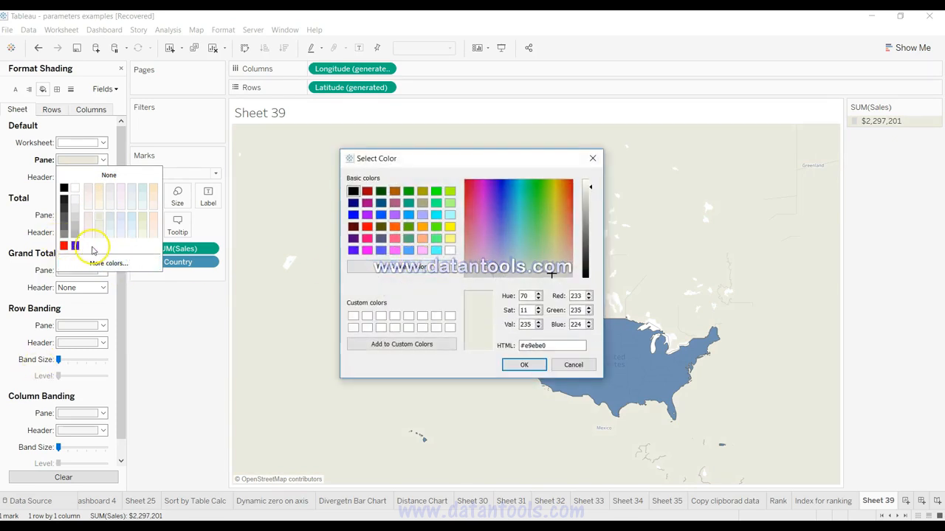
pyautogui.click(450, 239)
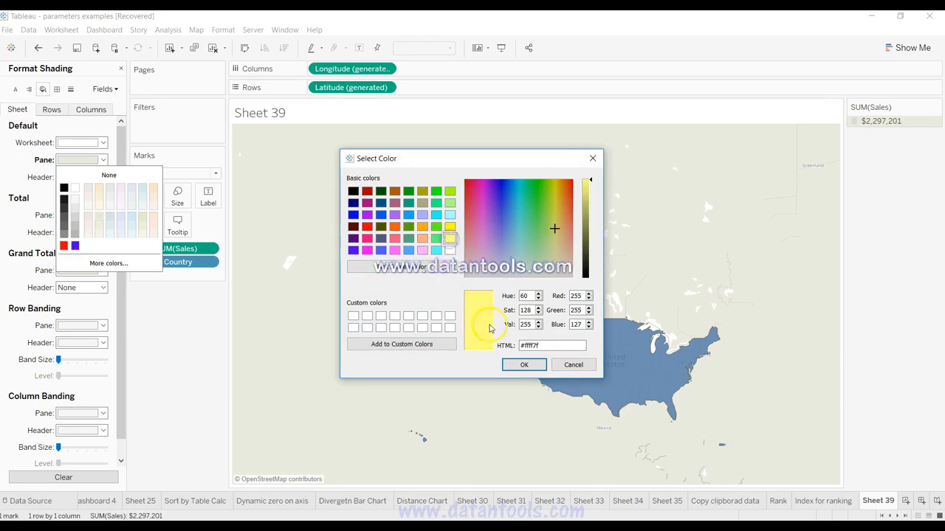
pyautogui.click(523, 365)
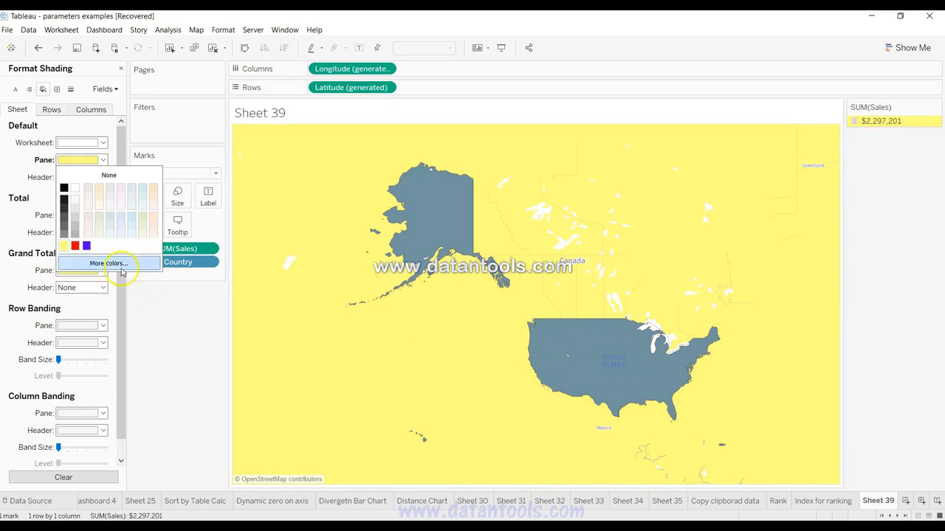
pyautogui.click(142, 234)
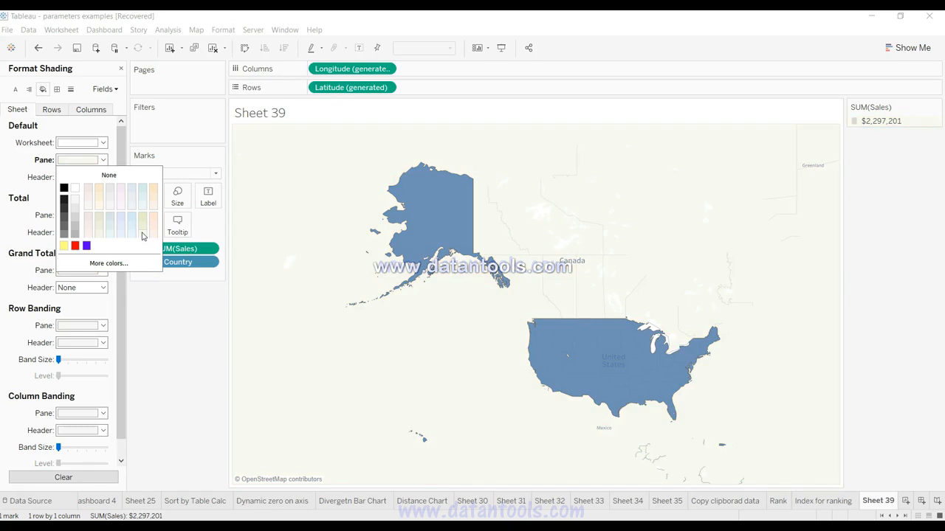
pyautogui.click(177, 333)
pyautogui.click(171, 284)
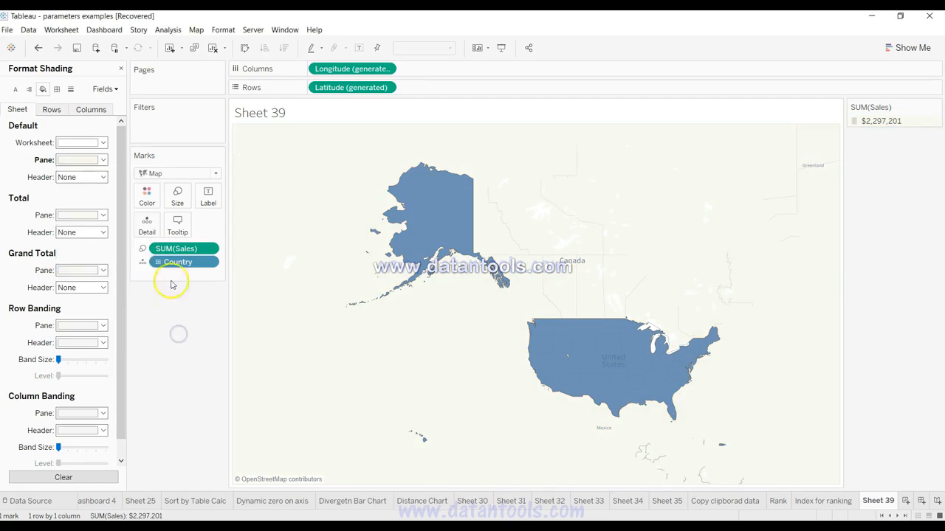
pyautogui.click(120, 70)
# Step: Return to the map layers and switch the Base layer on and off again to compare the background
pyautogui.click(169, 30)
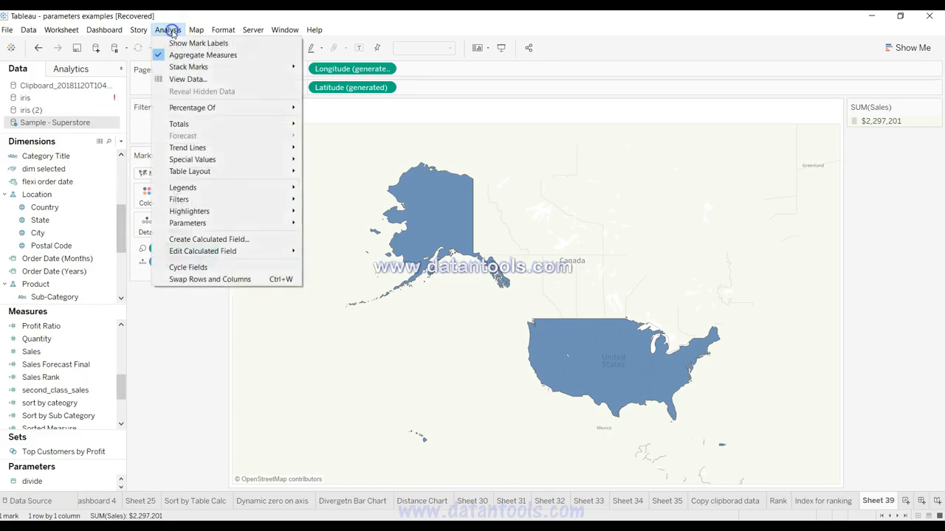
pyautogui.moveTo(195, 31)
pyautogui.click(217, 107)
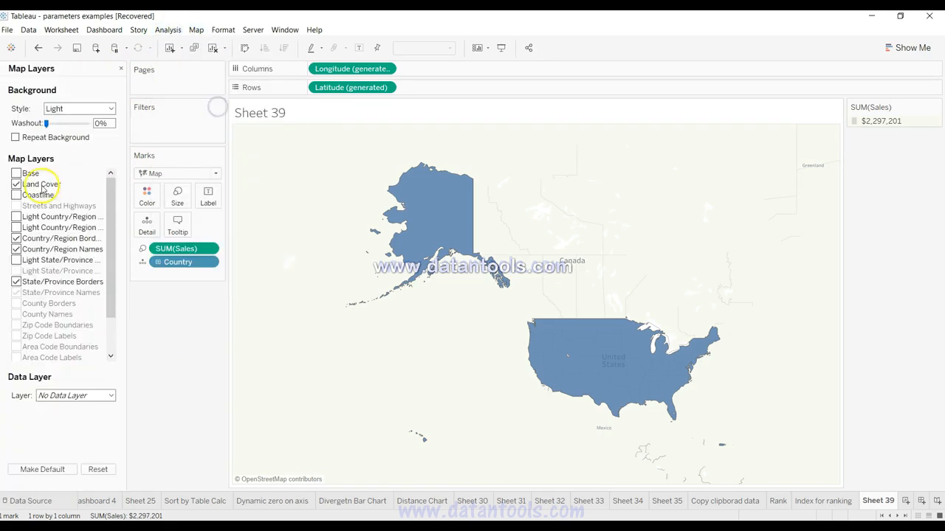
pyautogui.click(17, 174)
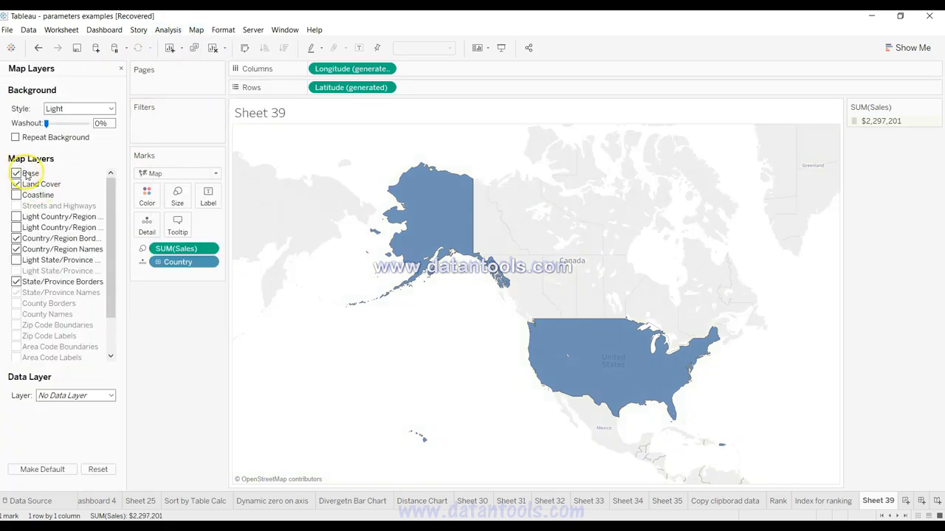
pyautogui.click(18, 173)
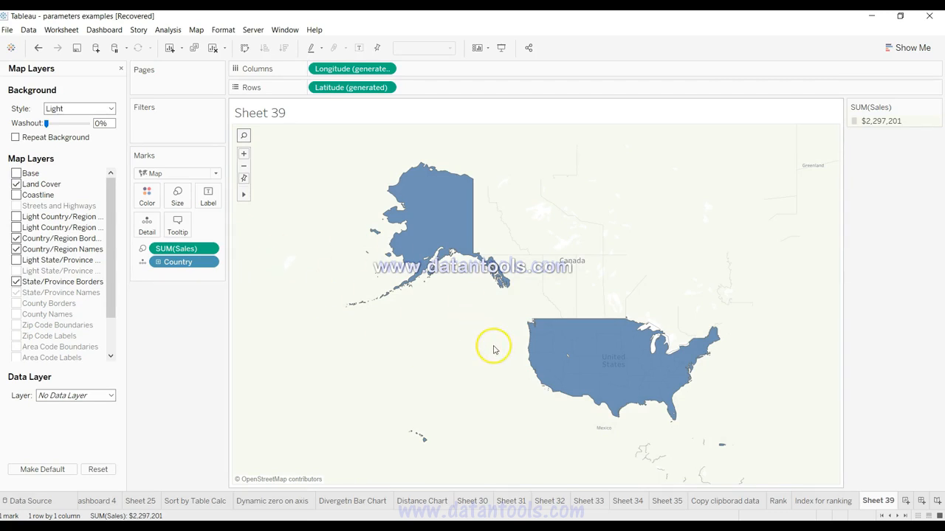
# Step: Plot Country from World Indicators on the empty sheet and set the mark type to Map for a filled world map
pyautogui.moveTo(568, 366)
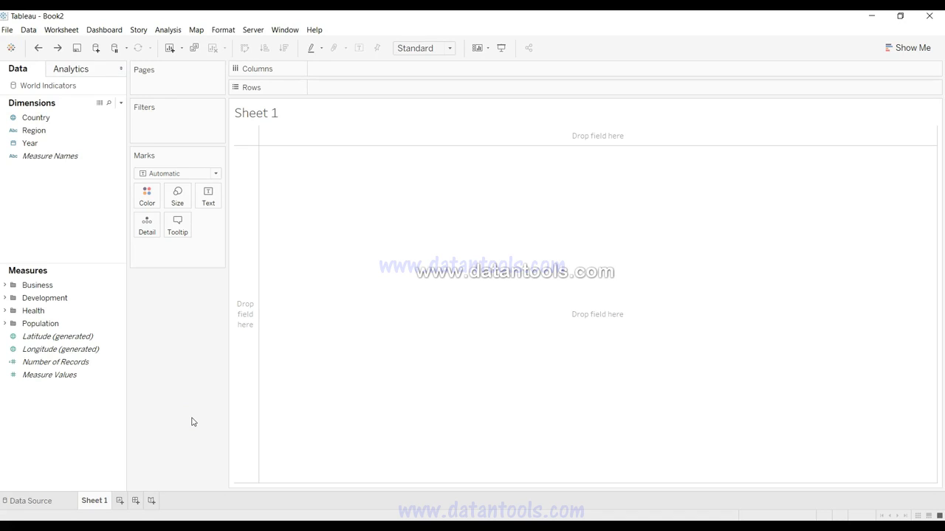
pyautogui.click(44, 119)
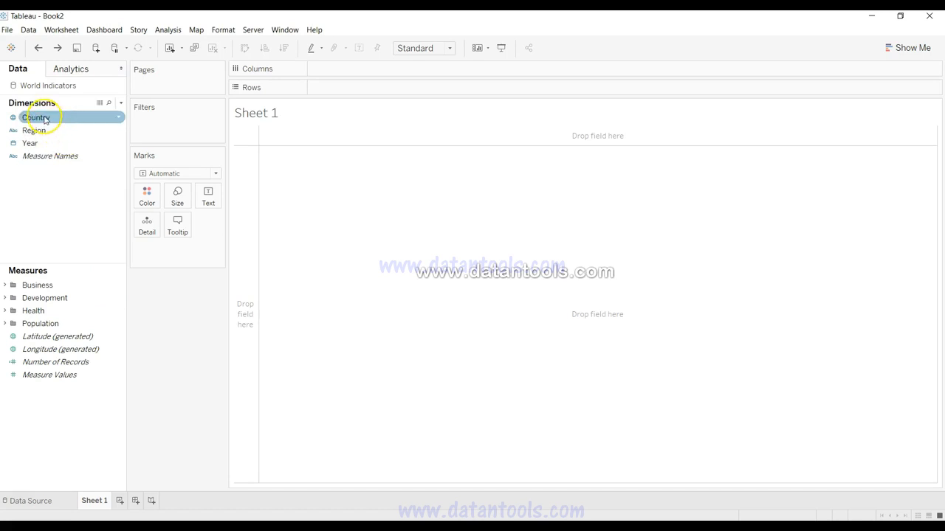
pyautogui.click(53, 156)
pyautogui.click(46, 141)
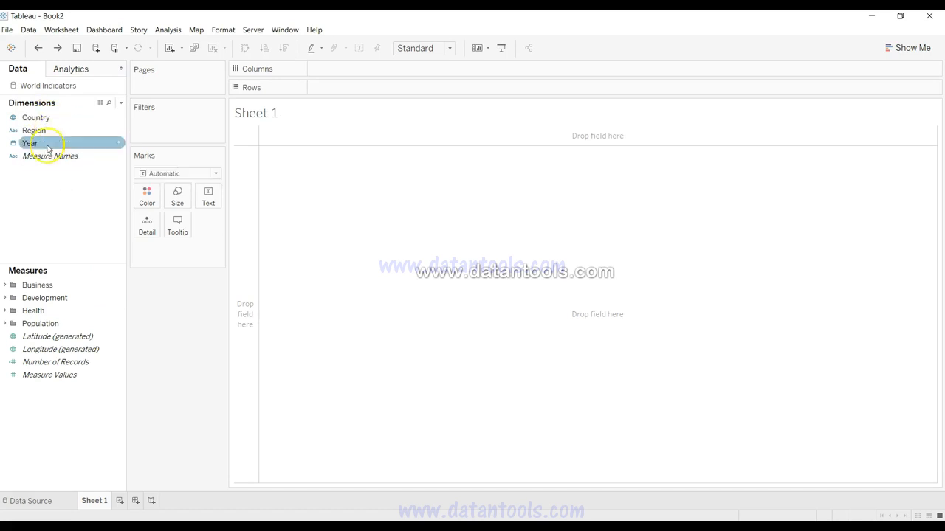
pyautogui.click(49, 121)
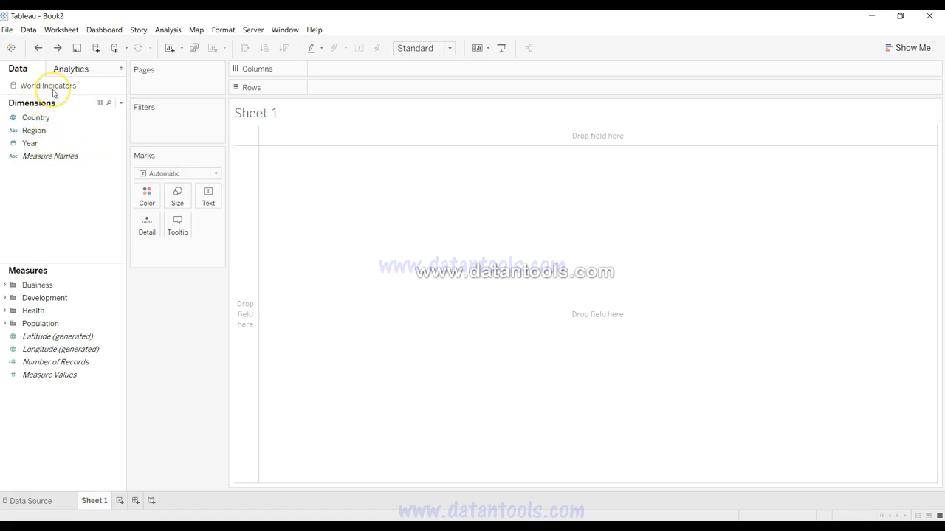
pyautogui.click(59, 120)
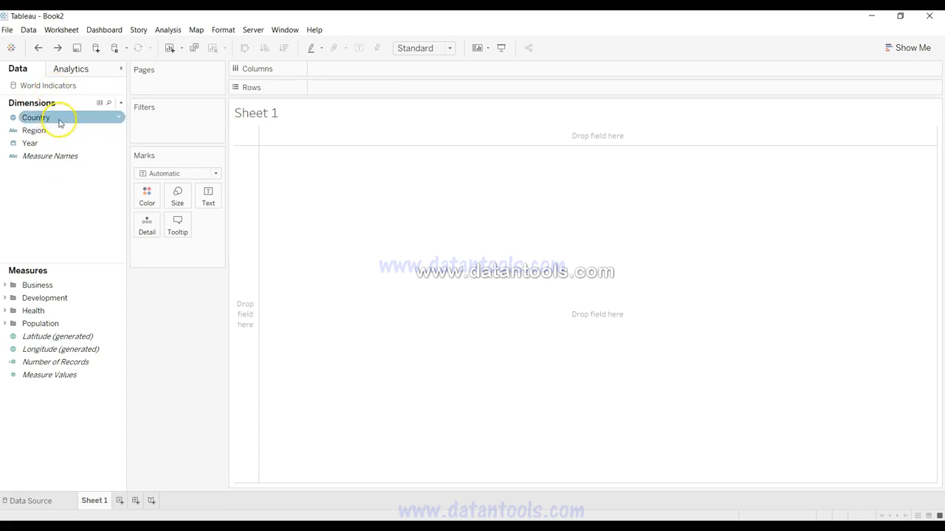
pyautogui.moveTo(59, 120); pyautogui.dragTo(381, 288)
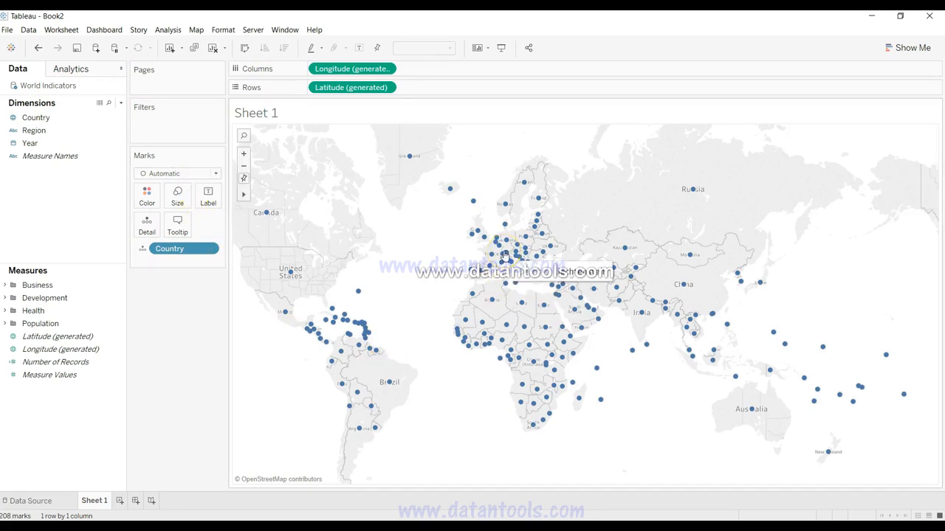
pyautogui.click(216, 174)
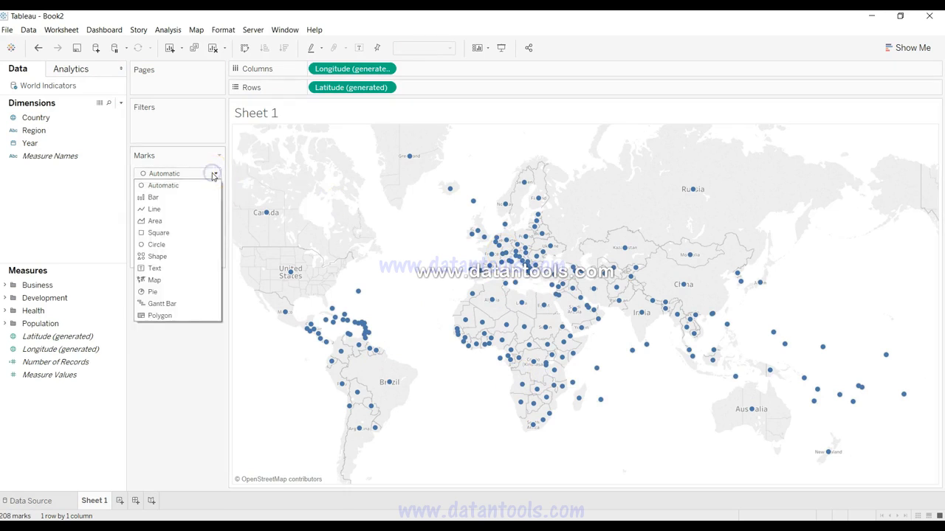
pyautogui.click(154, 280)
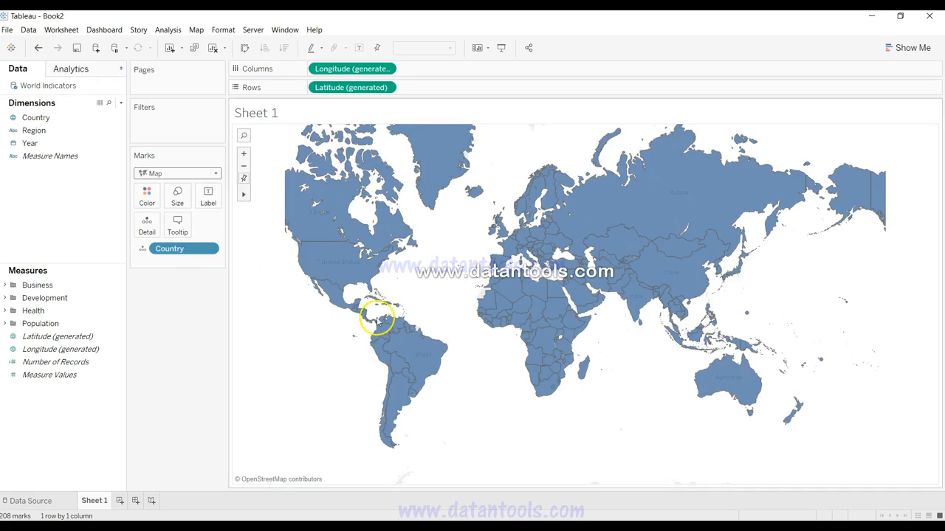
# Step: Color the country marks black and give them a red border
pyautogui.click(147, 197)
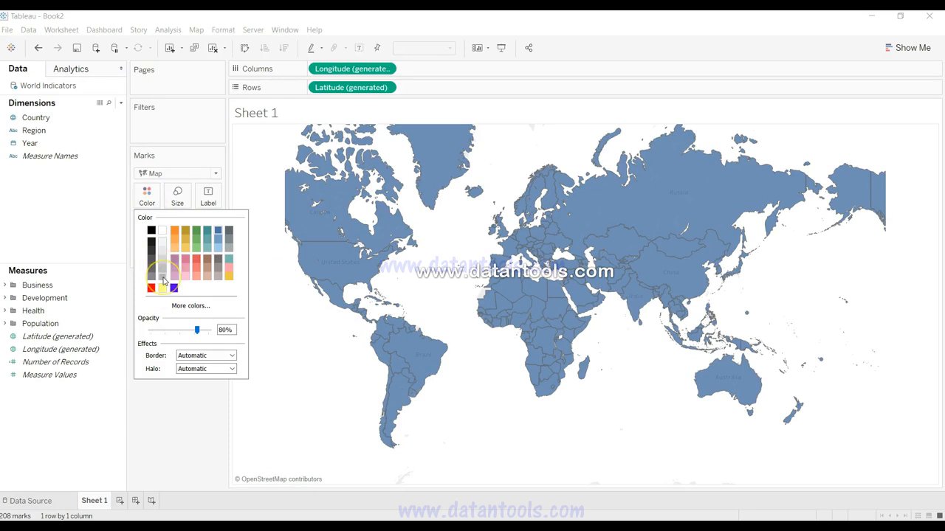
pyautogui.click(151, 230)
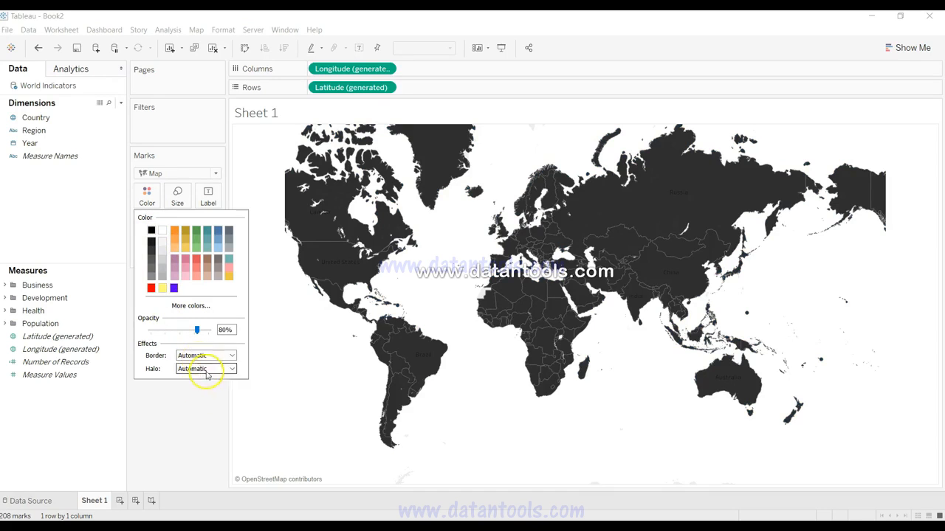
pyautogui.click(211, 355)
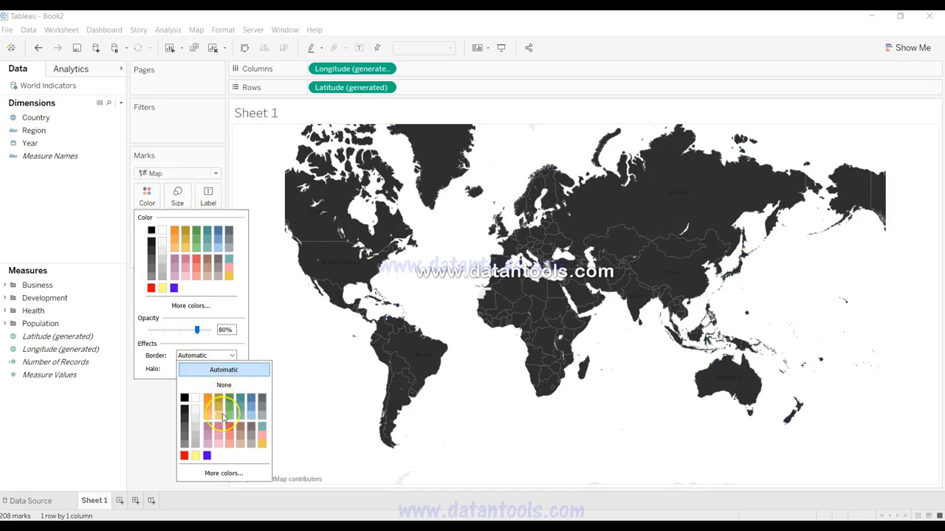
pyautogui.click(183, 456)
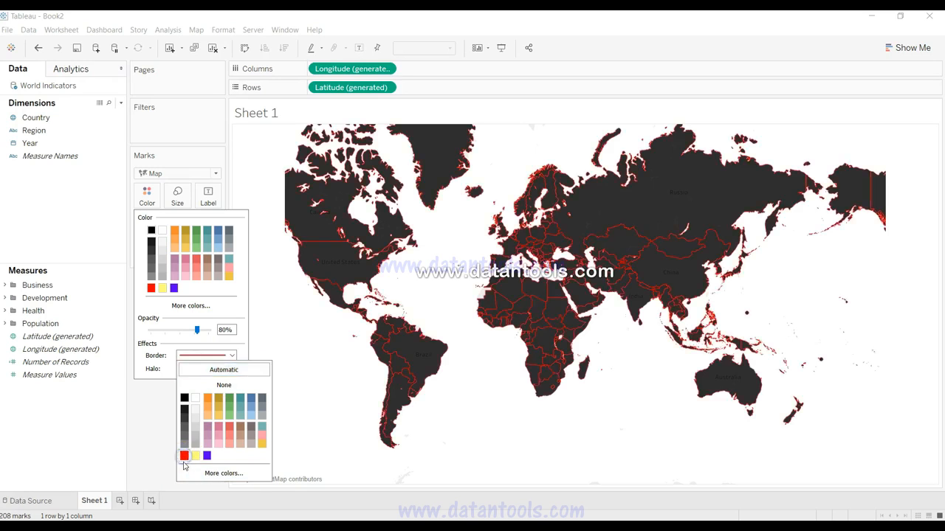
pyautogui.click(148, 446)
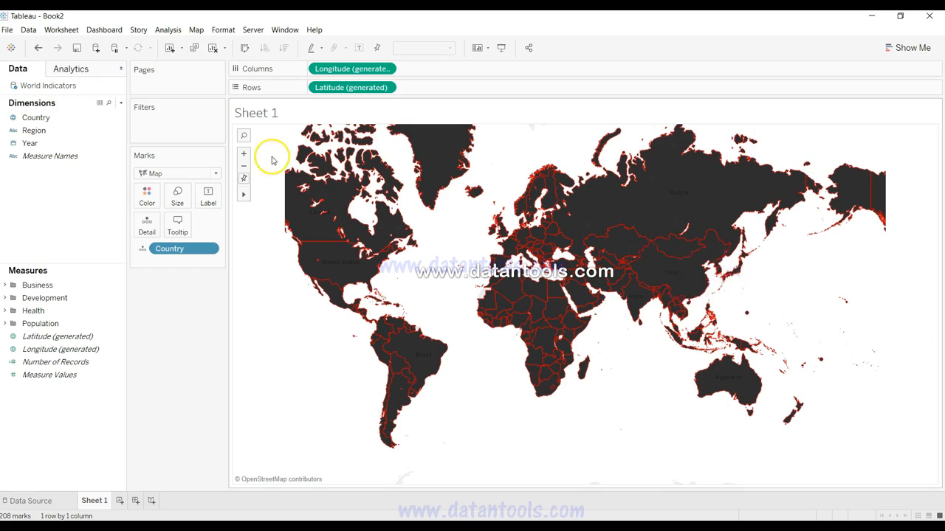
# Step: Turn off the Base layer in the world map's map layers
pyautogui.click(197, 31)
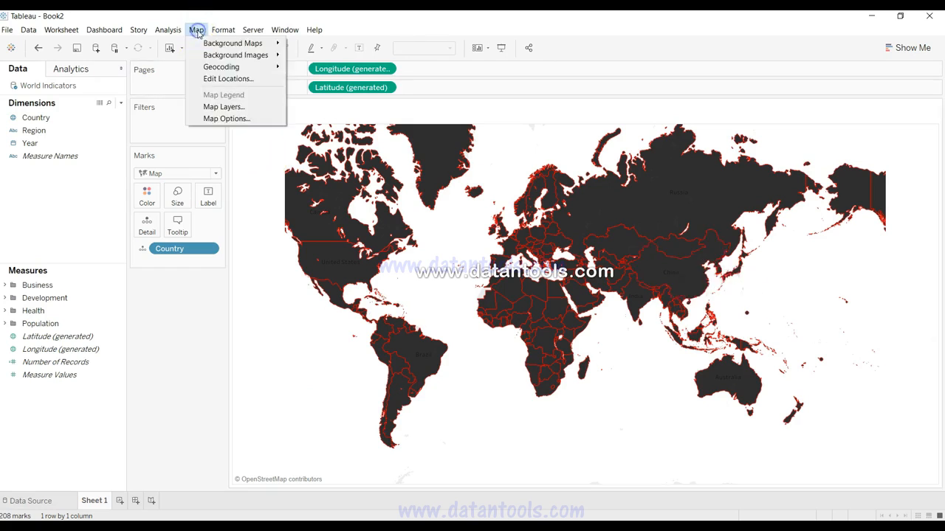
pyautogui.click(214, 104)
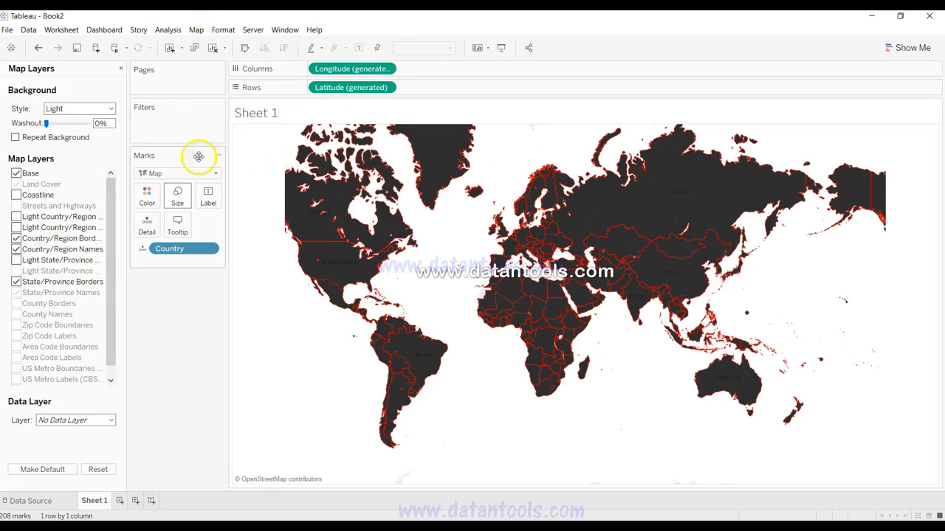
pyautogui.click(16, 174)
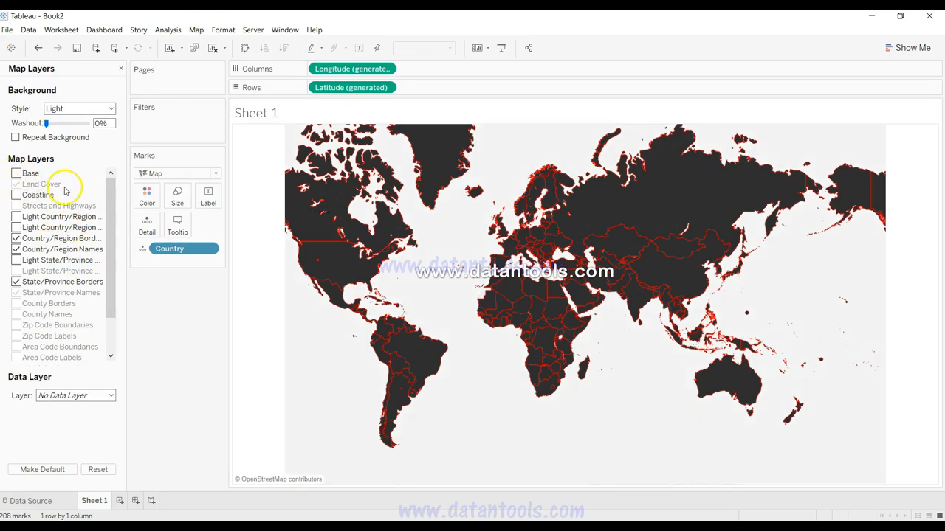
# Step: Open the sheet's shading format and set the default pane shading to black
pyautogui.rightClick(344, 362)
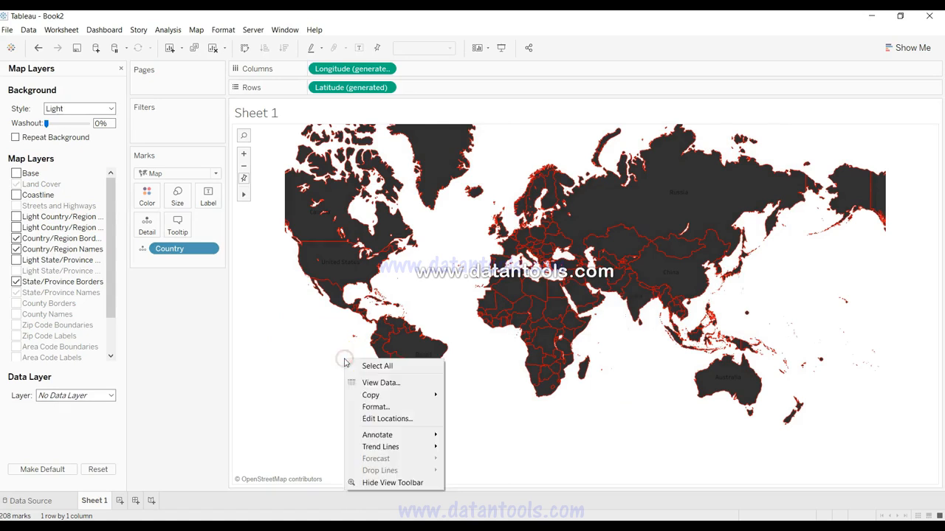
pyautogui.click(376, 407)
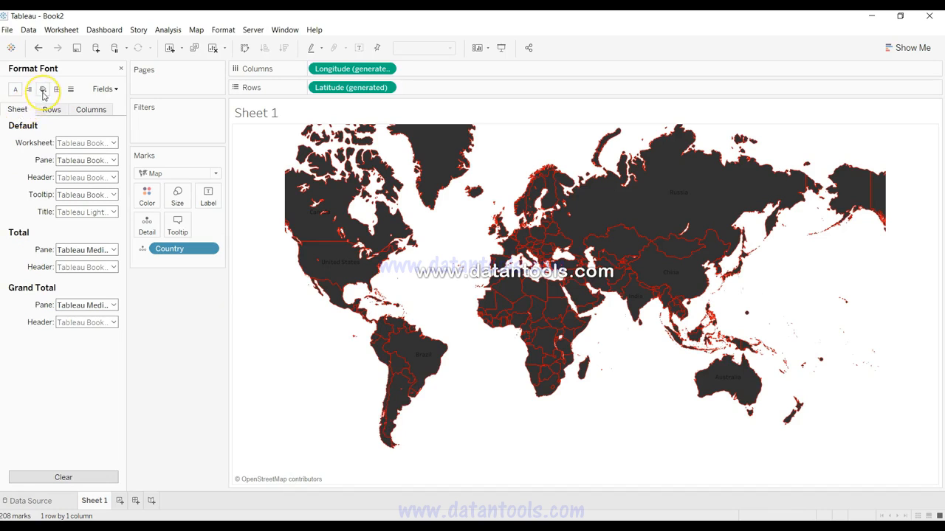
pyautogui.click(43, 90)
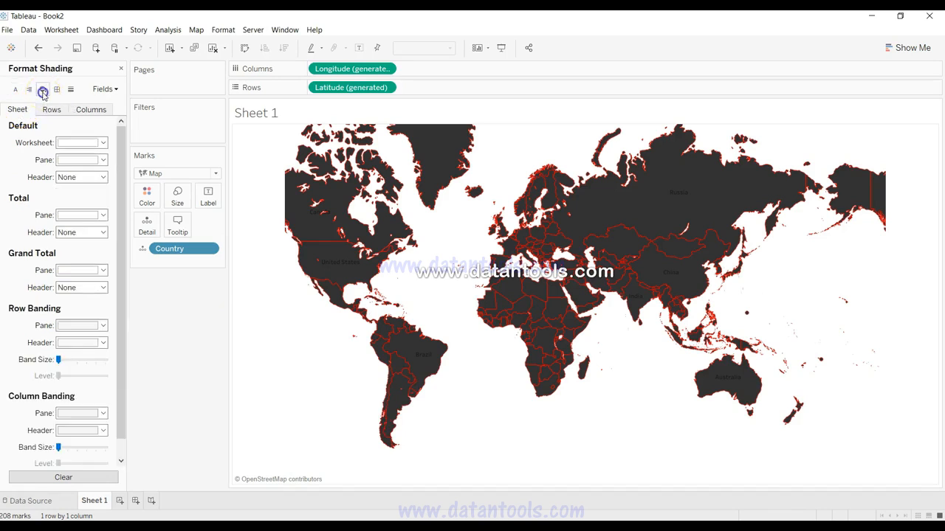
pyautogui.click(80, 159)
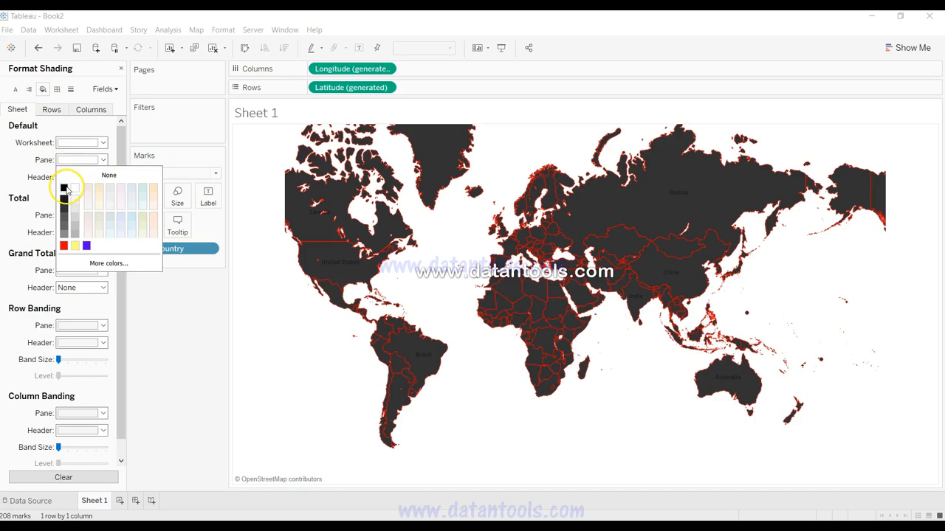
pyautogui.click(65, 189)
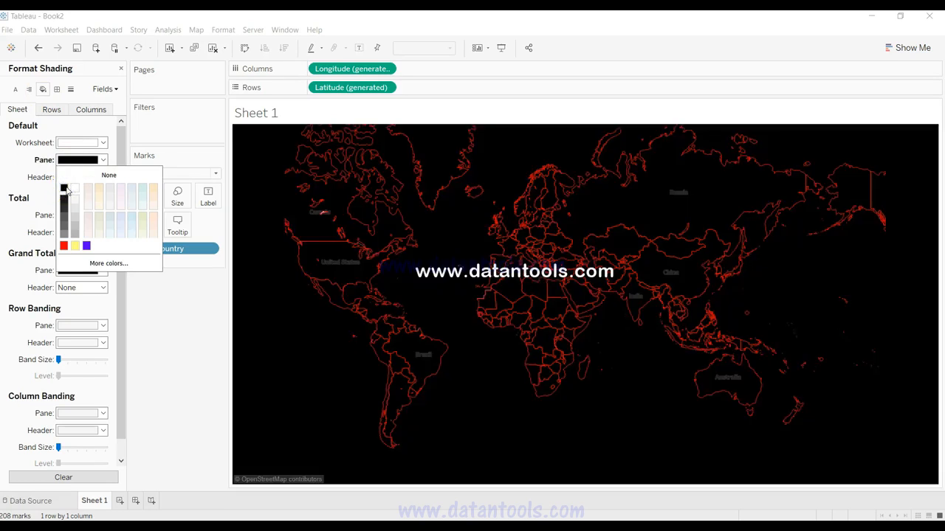
pyautogui.click(291, 390)
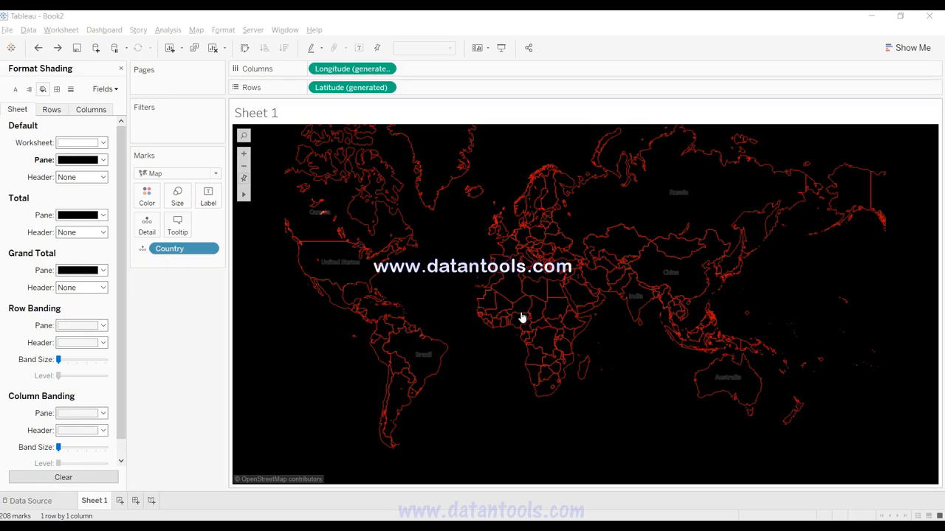
pyautogui.click(503, 389)
# Step: Format the row grid lines of the world map as dashed red lines
pyautogui.moveTo(550, 385)
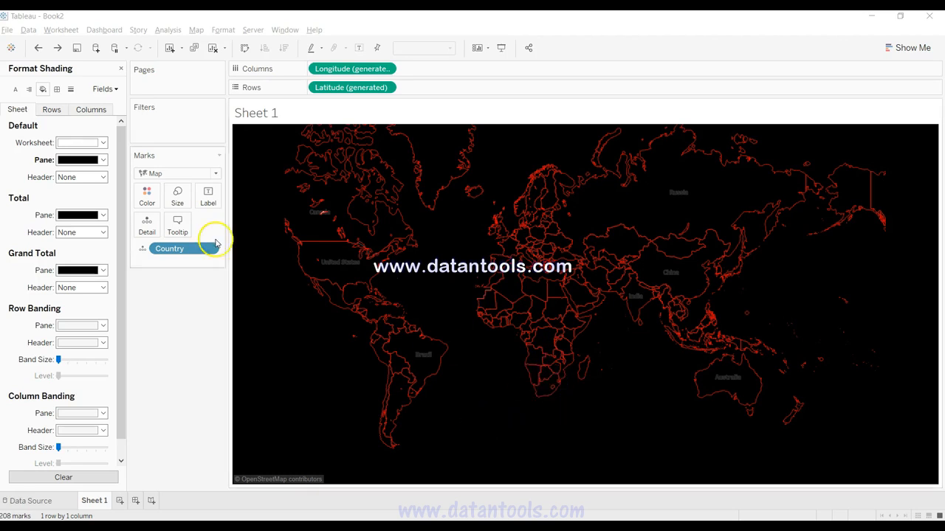
pyautogui.click(70, 90)
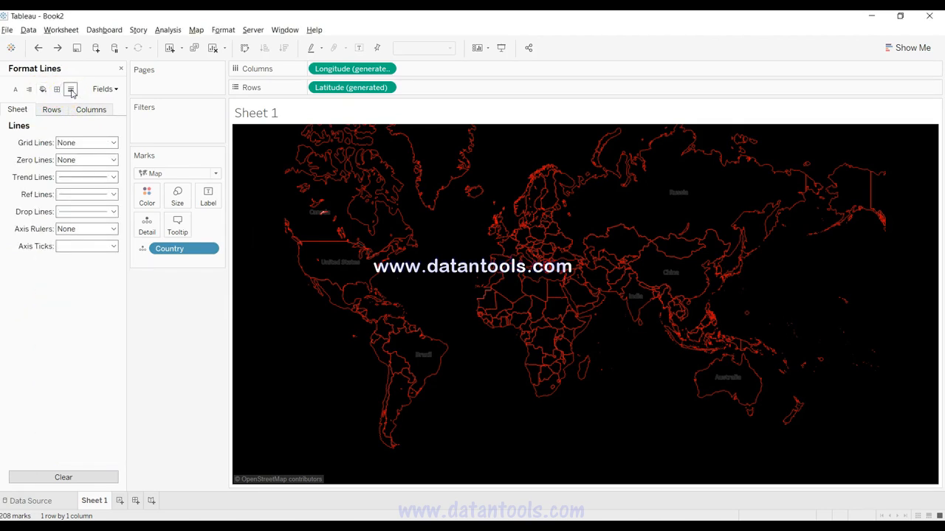
pyautogui.click(53, 111)
pyautogui.click(93, 142)
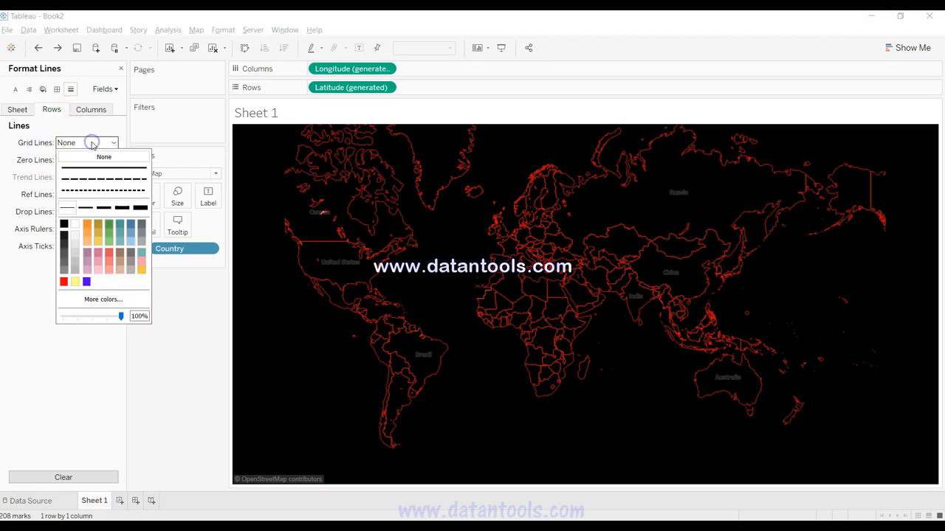
pyautogui.click(102, 179)
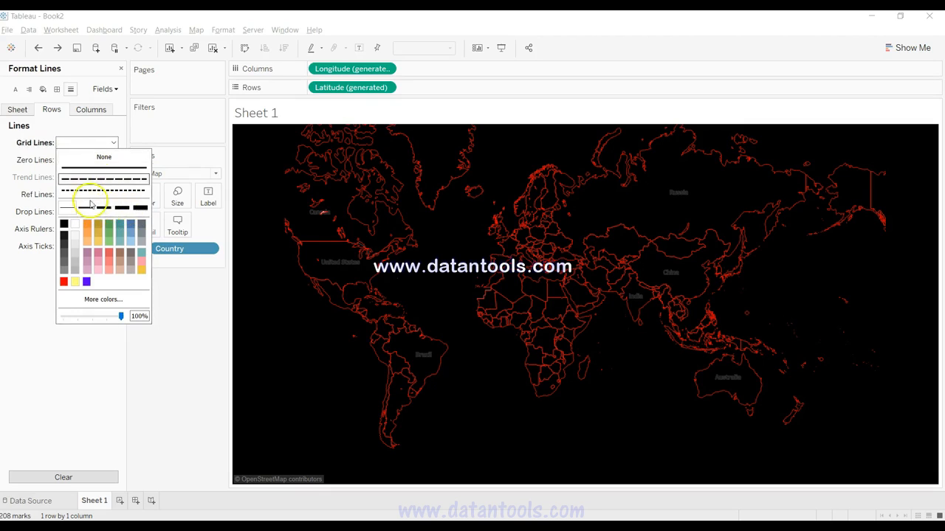
pyautogui.click(64, 282)
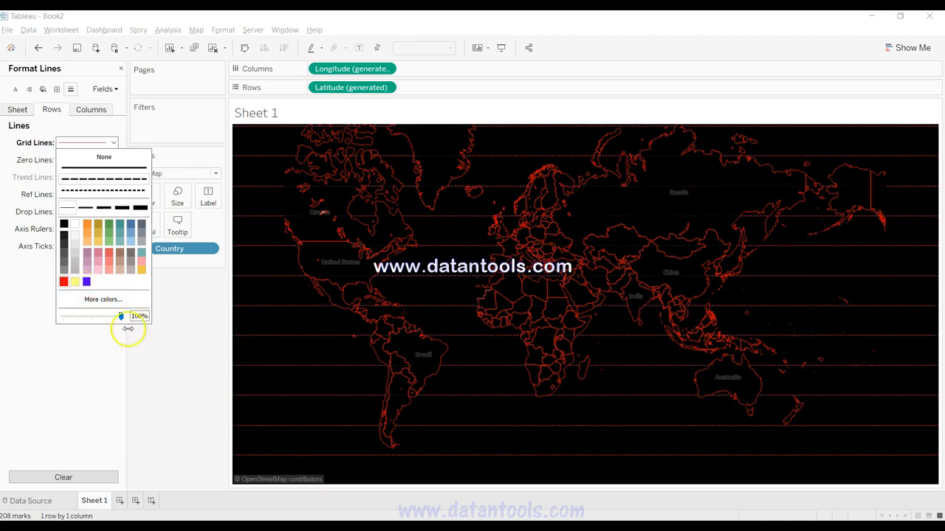
# Step: Format the column grid lines of the world map as dashed red lines
pyautogui.click(90, 114)
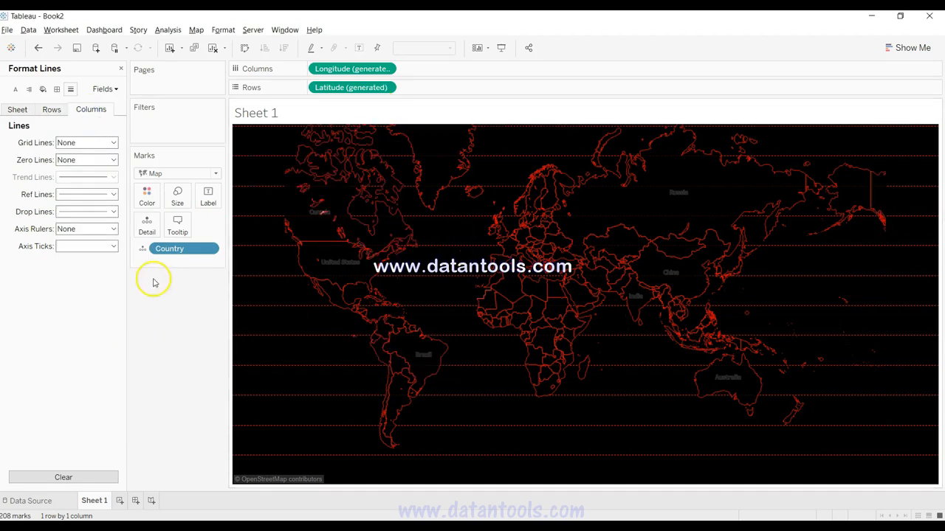
pyautogui.click(86, 145)
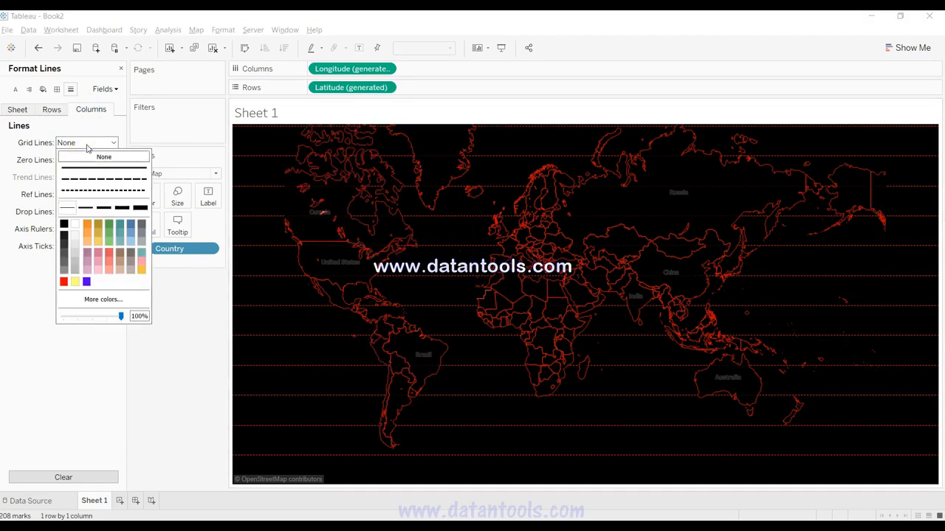
pyautogui.click(106, 179)
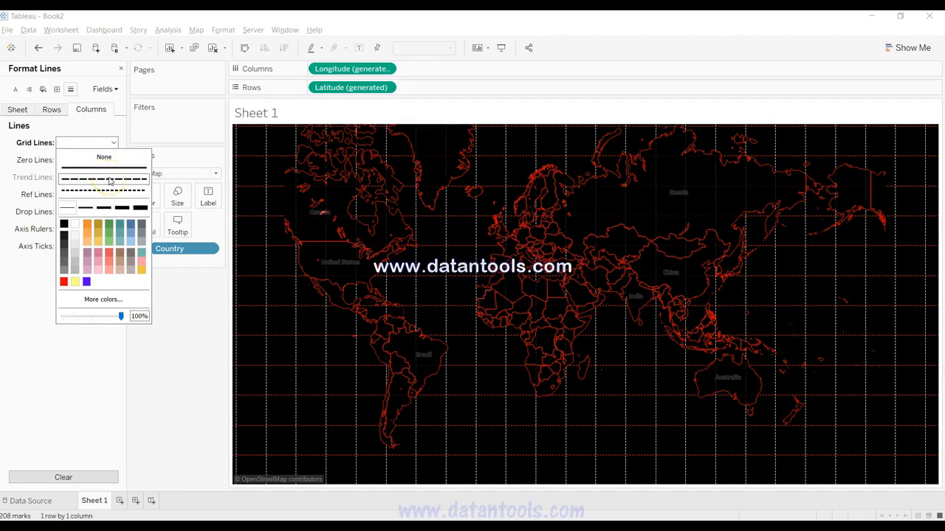
pyautogui.click(64, 282)
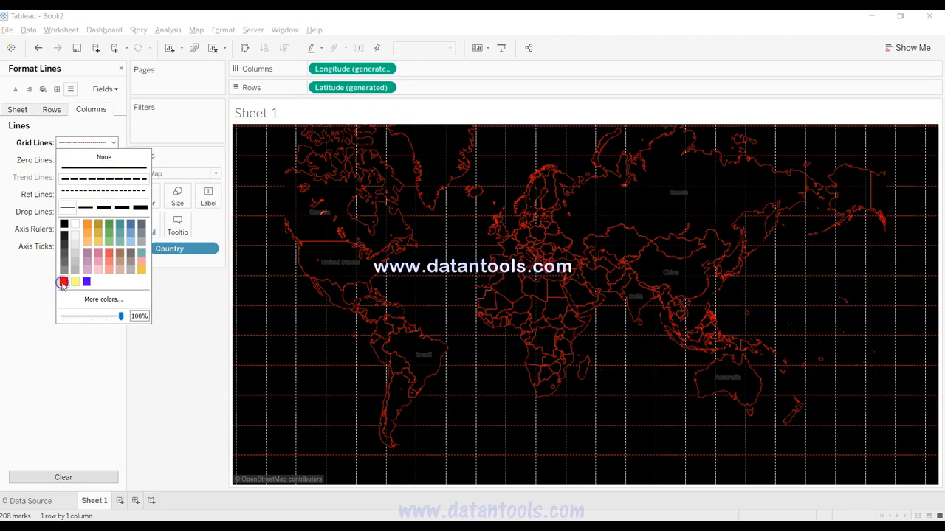
pyautogui.click(92, 375)
pyautogui.click(100, 144)
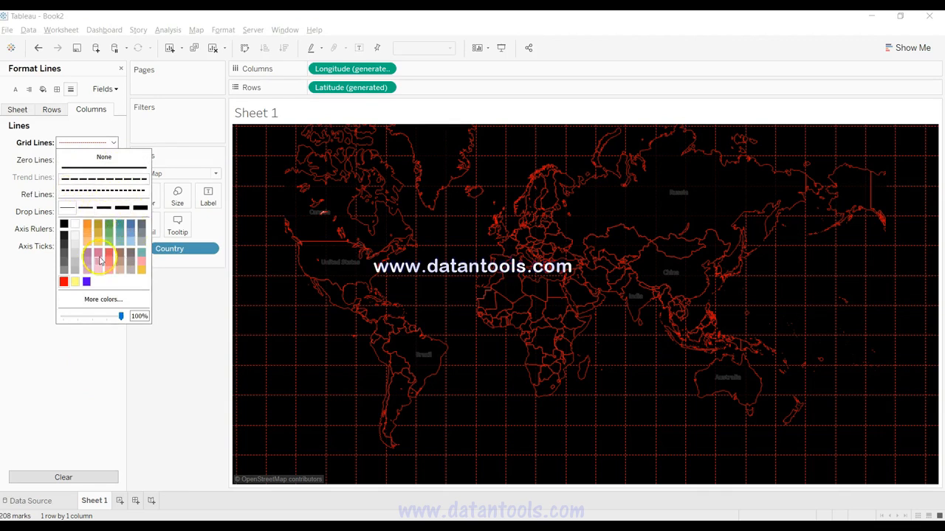
pyautogui.click(111, 382)
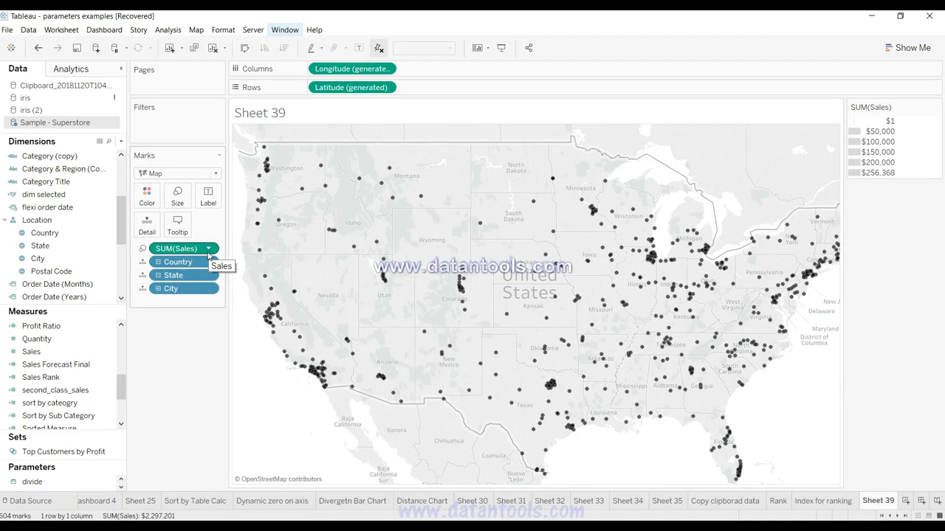
# Step: Open the US map's map layers and turn off Base, Land Cover, and the country/region and state/province borders and names
pyautogui.click(195, 30)
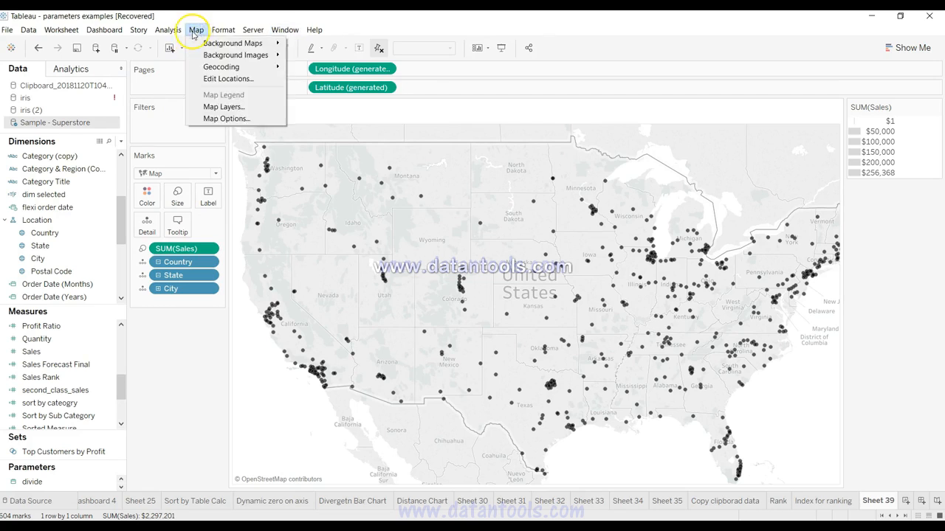
pyautogui.click(224, 106)
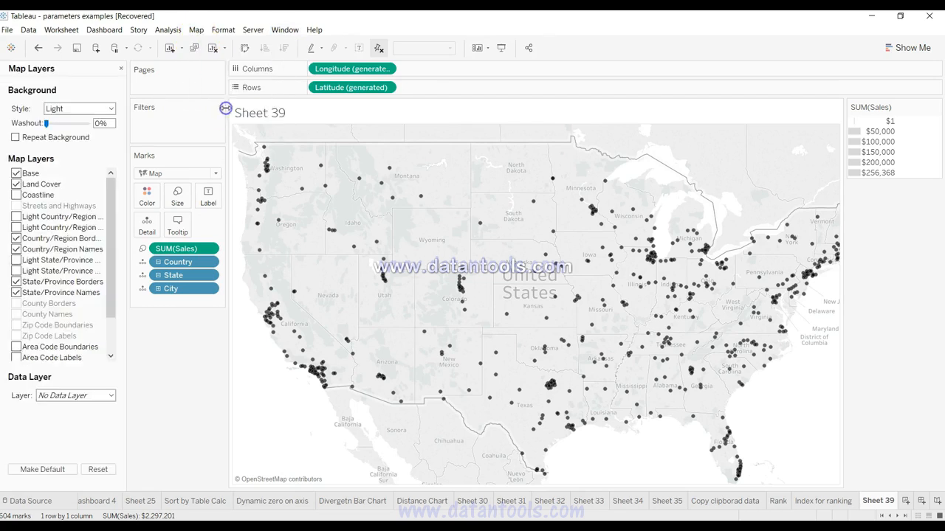
pyautogui.click(81, 401)
pyautogui.click(39, 403)
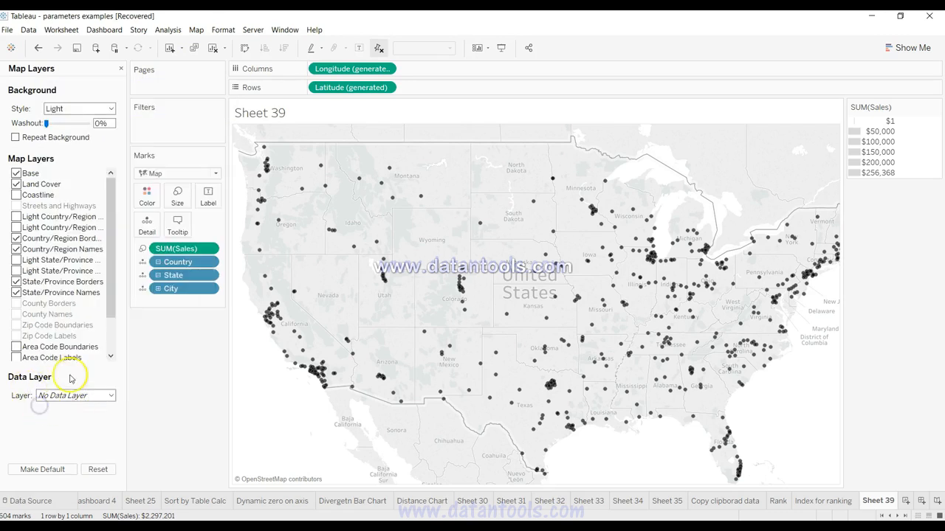
pyautogui.click(68, 397)
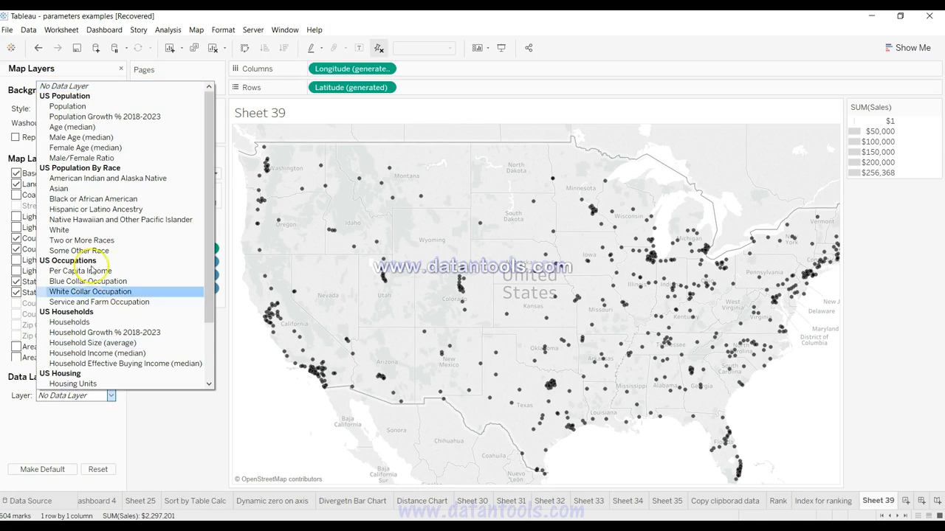
pyautogui.click(100, 422)
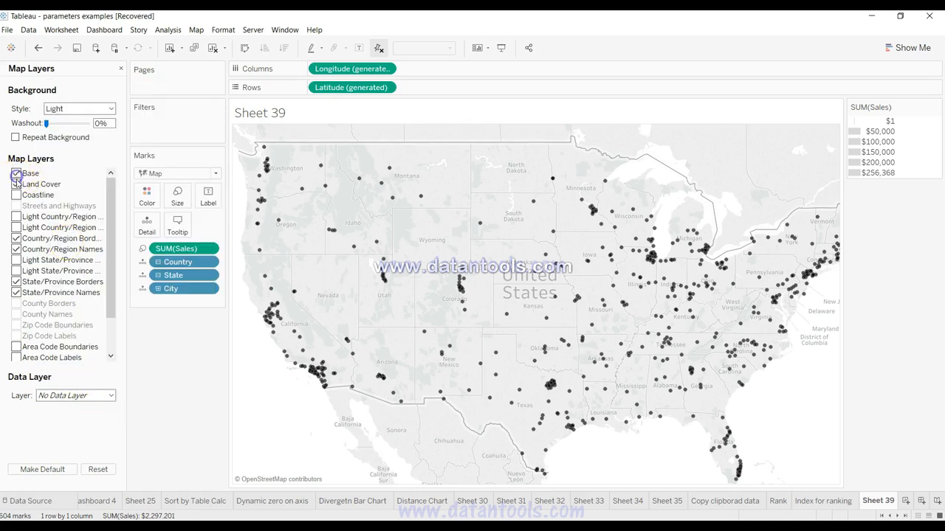
pyautogui.click(16, 173)
pyautogui.click(16, 238)
pyautogui.click(15, 250)
pyautogui.click(15, 282)
pyautogui.click(15, 293)
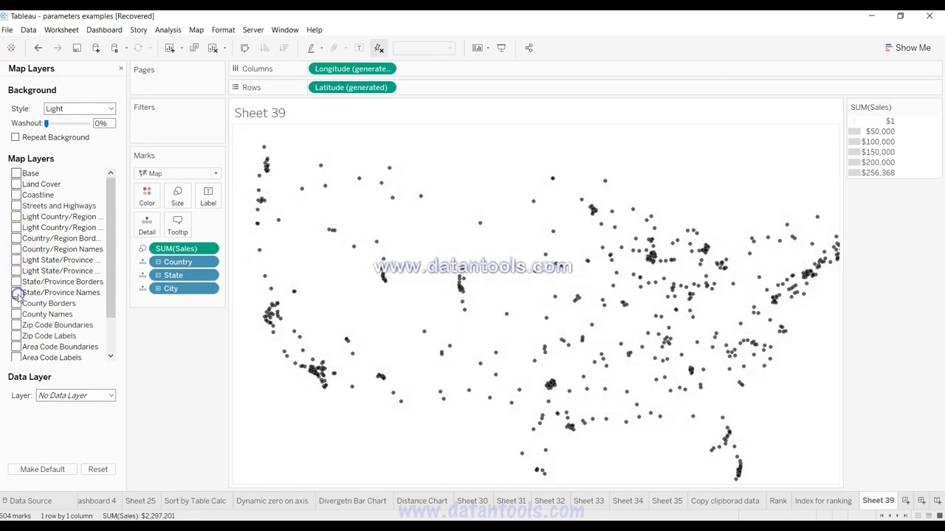
# Step: Add the Population data layer by State to the map using the Area Red palette
pyautogui.click(83, 396)
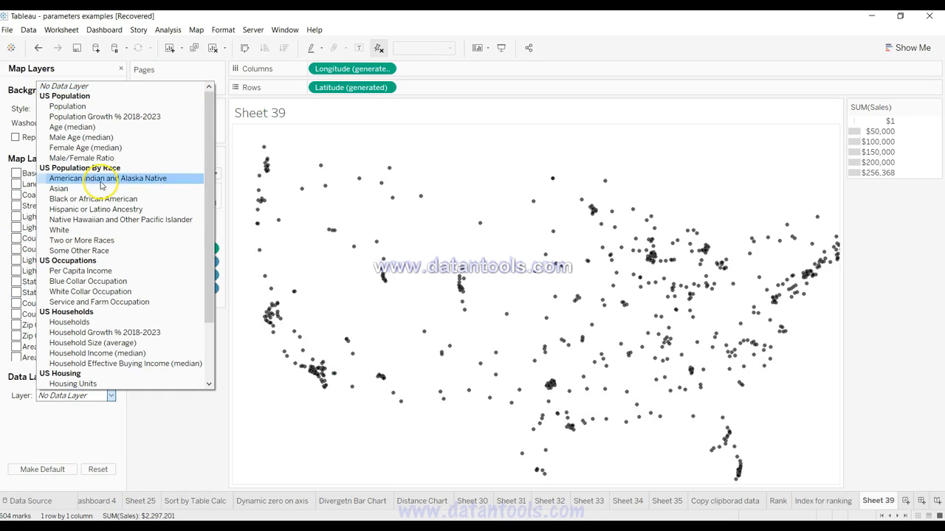
pyautogui.click(93, 106)
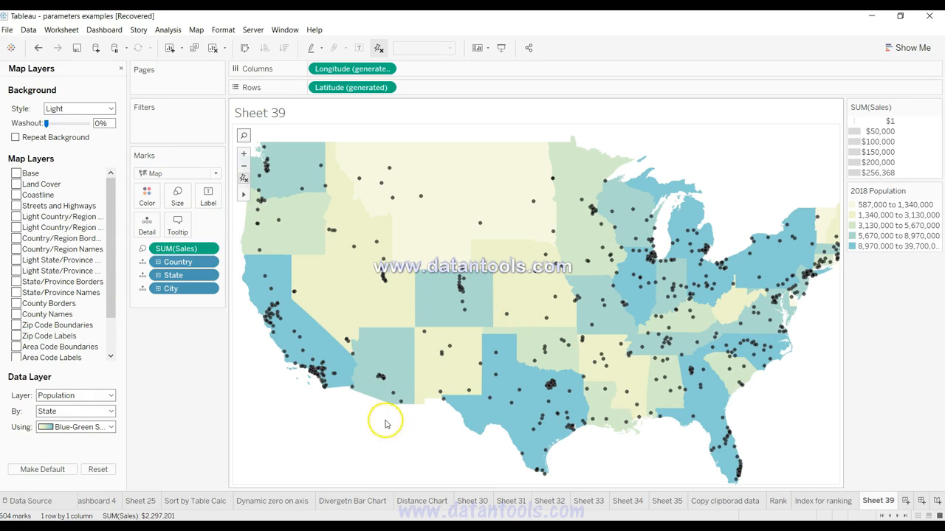
pyautogui.click(109, 413)
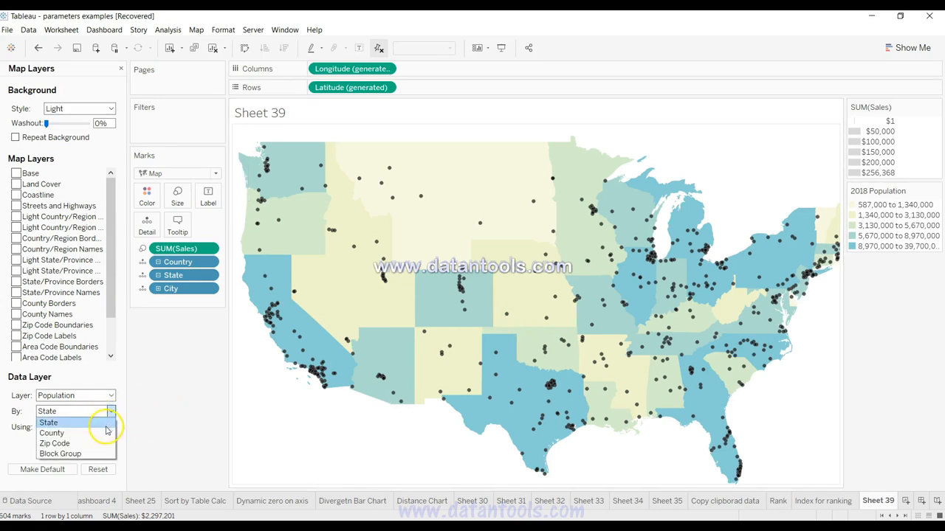
pyautogui.click(147, 426)
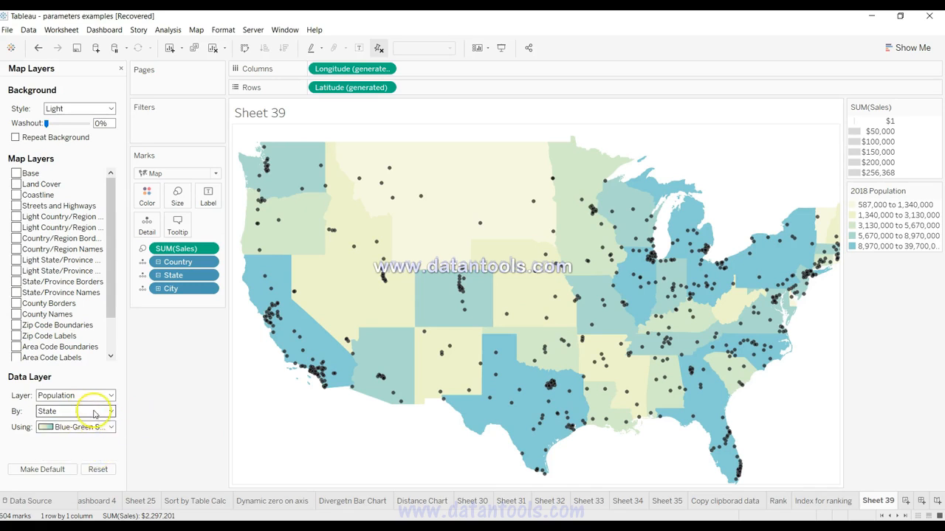
pyautogui.click(101, 428)
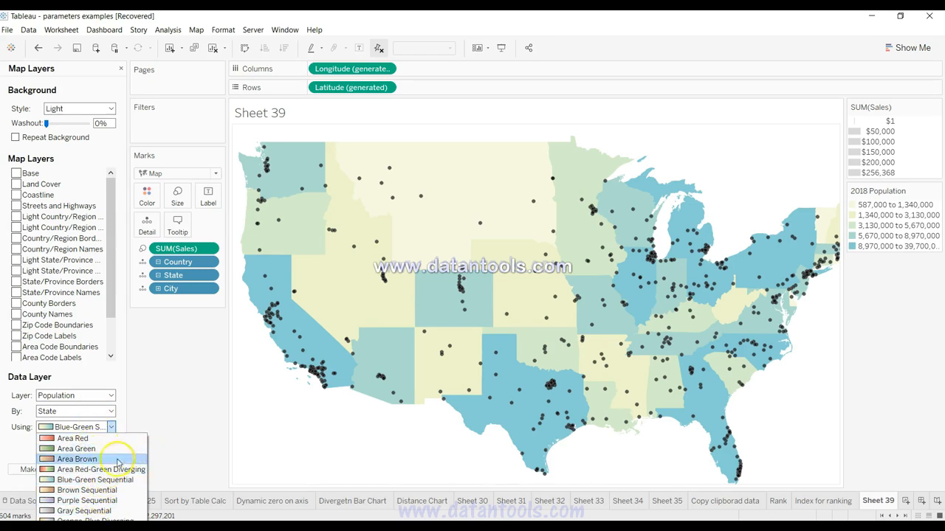
pyautogui.click(108, 439)
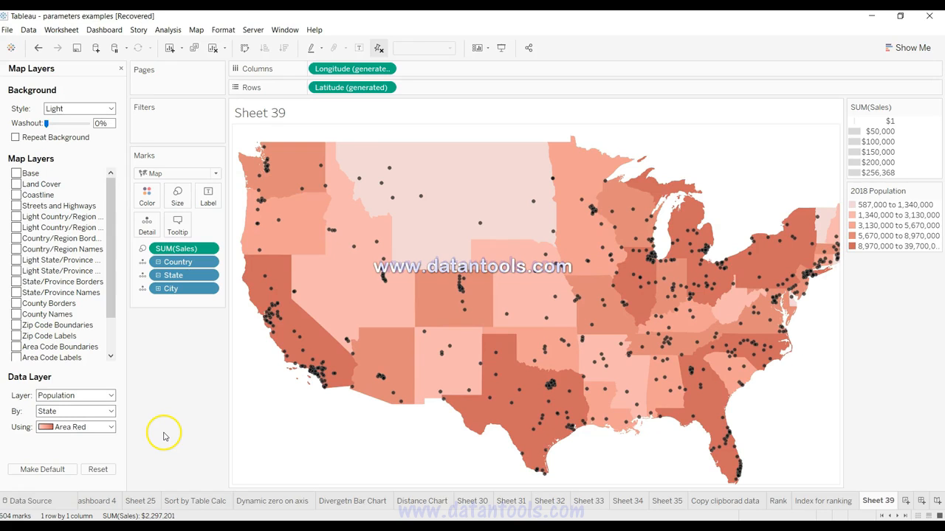
# Step: Create a new worksheet, plot the State dimension on it, and set the mark type to Map
pyautogui.hotkey('ctrl', 'm')
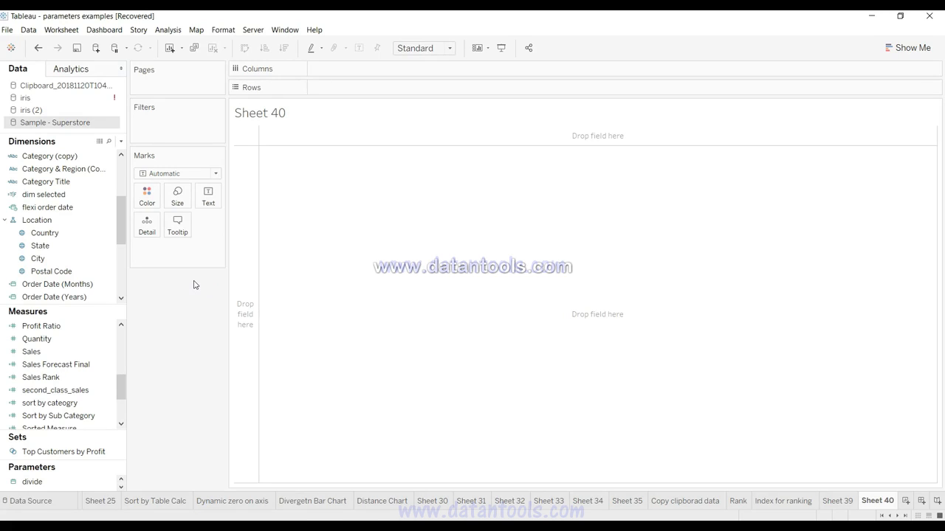
pyautogui.moveTo(73, 252); pyautogui.dragTo(428, 293)
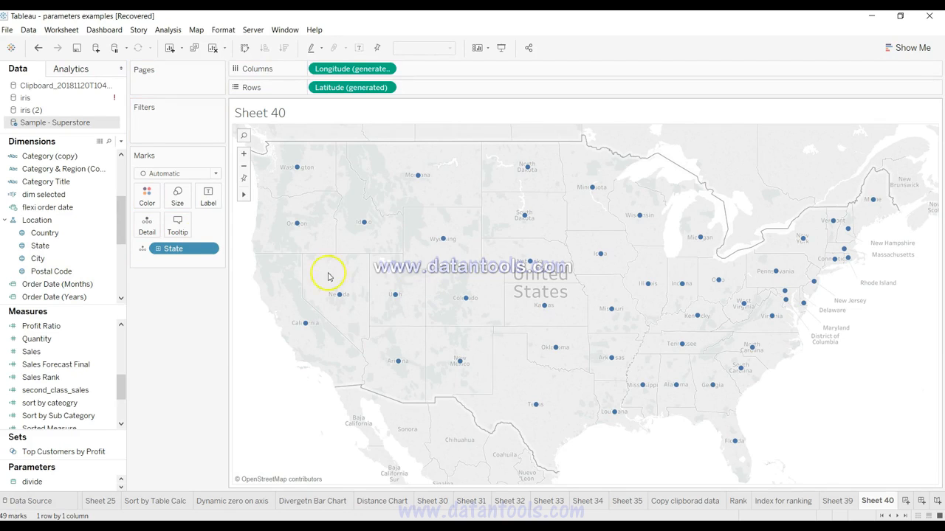
pyautogui.click(203, 175)
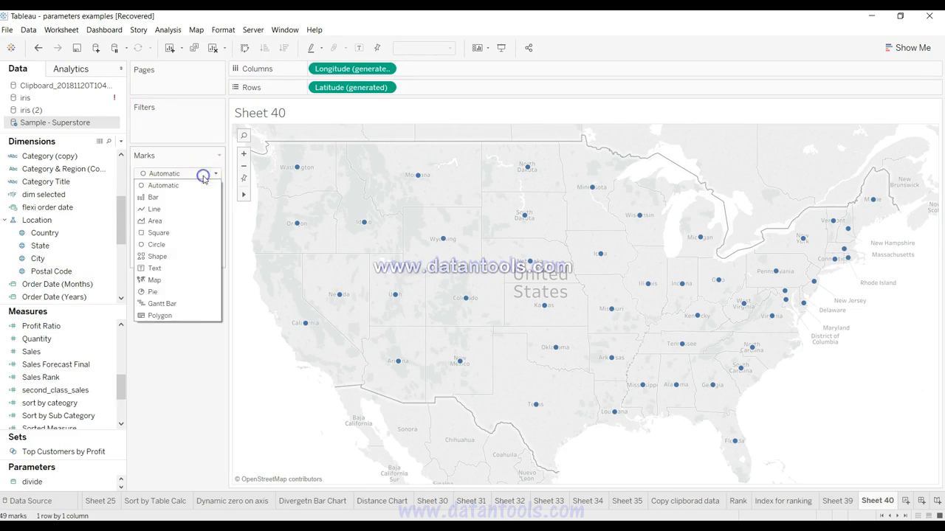
pyautogui.click(191, 281)
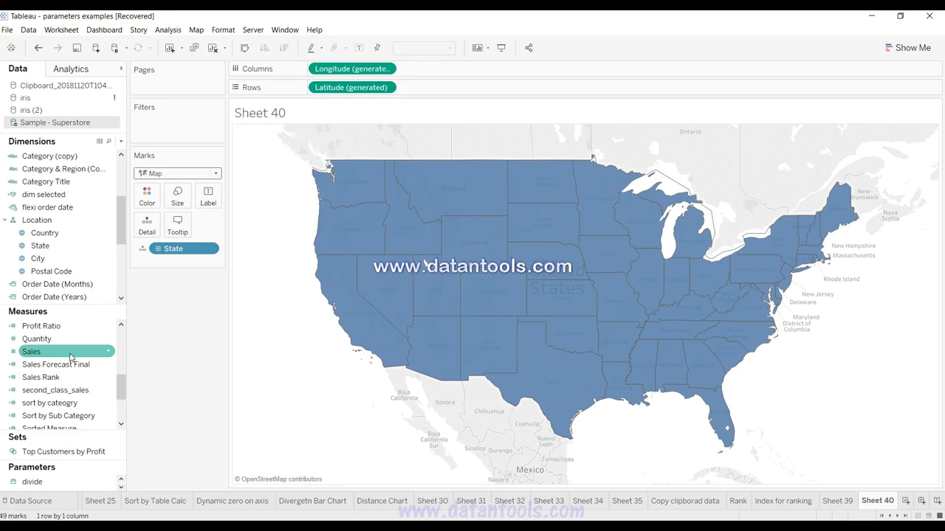
# Step: Add Sales to the state map's marks and use it to color the states
pyautogui.moveTo(70, 356); pyautogui.dragTo(149, 229)
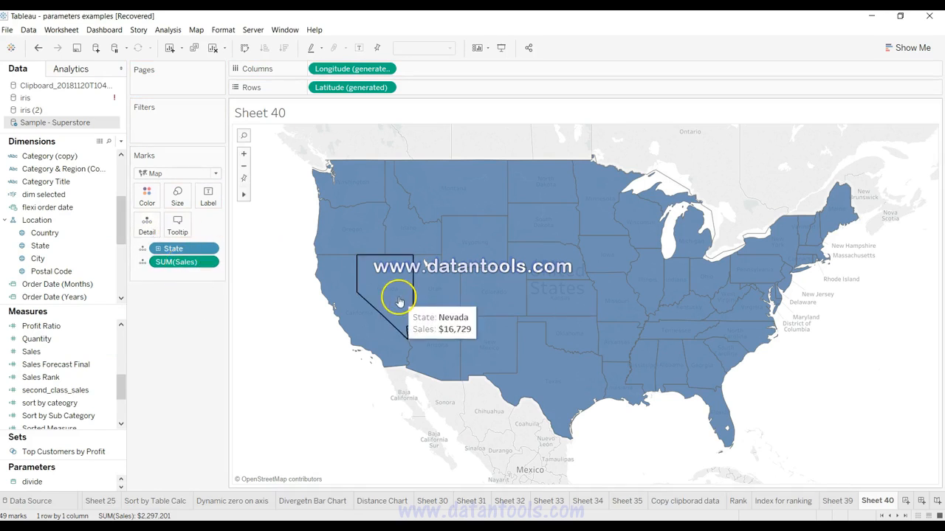
pyautogui.moveTo(442, 296)
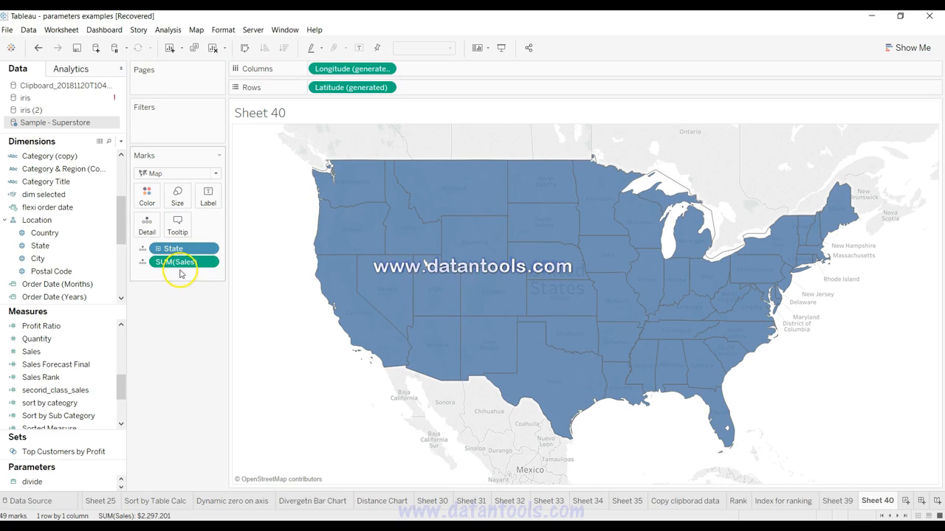
pyautogui.click(148, 201)
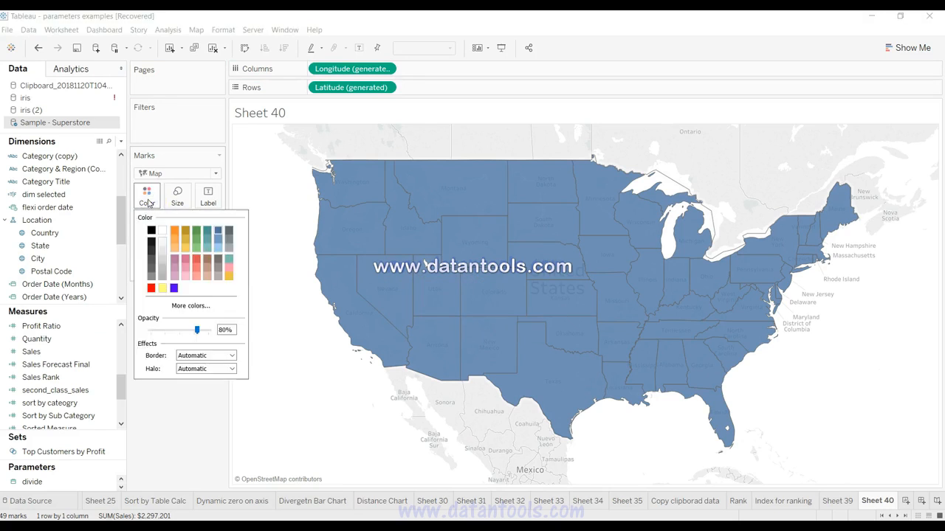
pyautogui.click(147, 201)
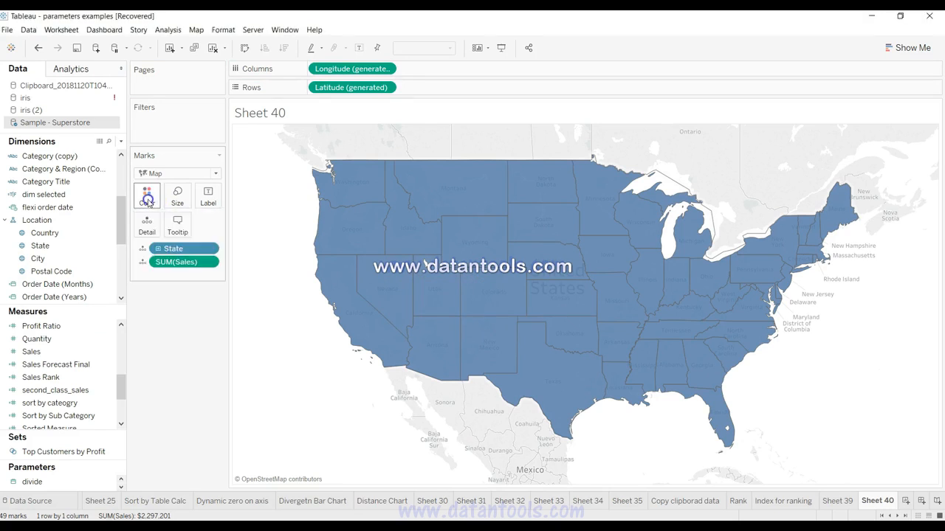
pyautogui.moveTo(181, 262); pyautogui.dragTo(148, 197)
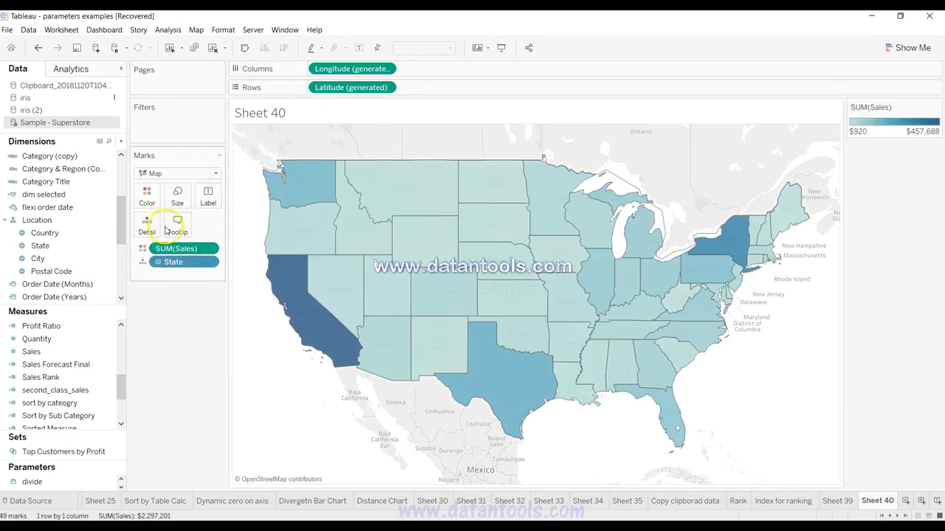
# Step: Set the color palette of the Sales-colored state map to Red-Green Diverging
pyautogui.click(148, 196)
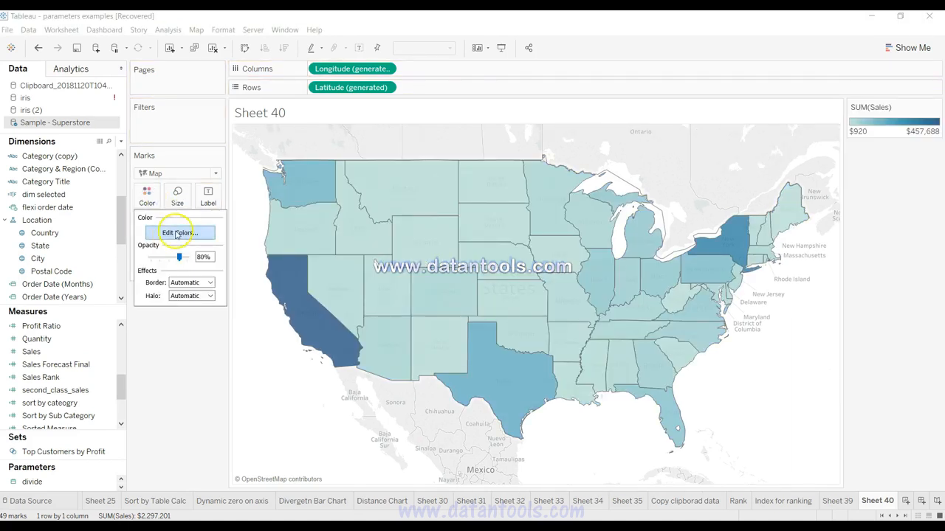
pyautogui.click(171, 233)
pyautogui.click(395, 226)
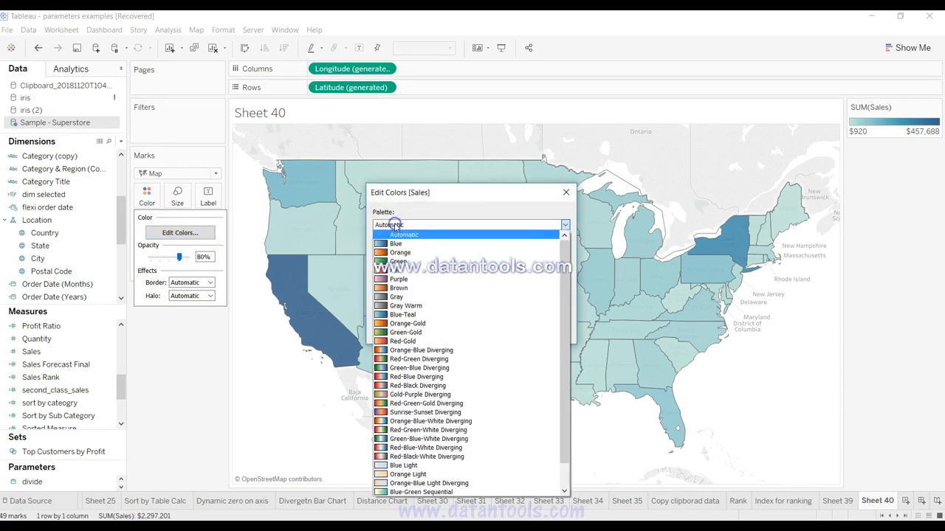
pyautogui.scroll(-1, 449, 362)
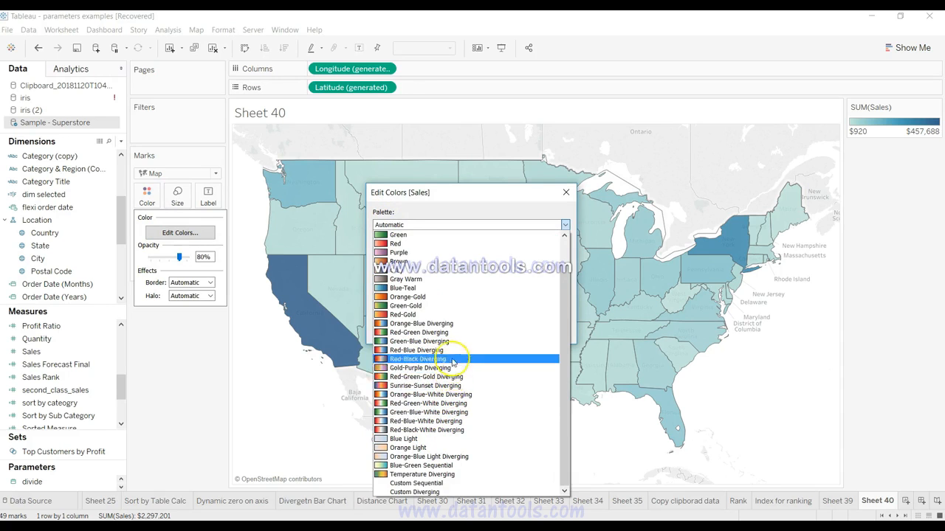
pyautogui.click(453, 333)
pyautogui.click(531, 332)
pyautogui.click(433, 336)
pyautogui.click(433, 336)
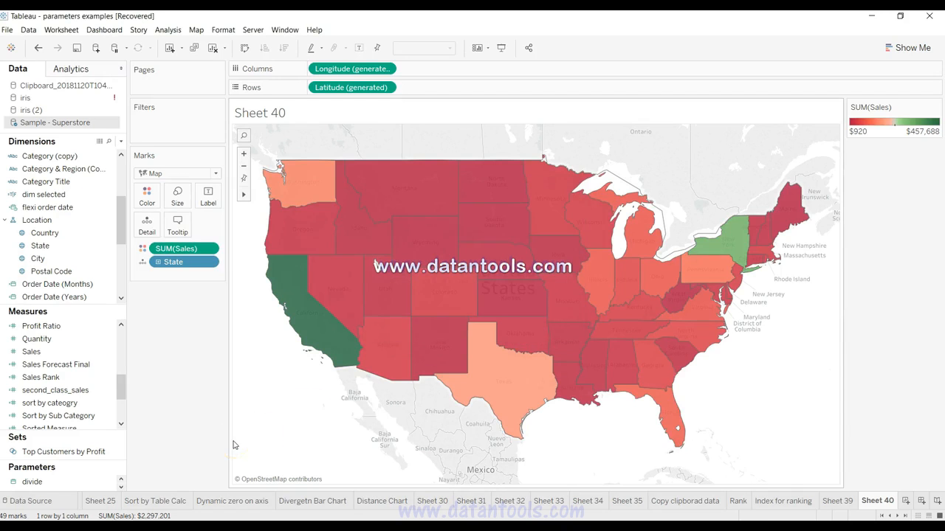
pyautogui.moveTo(311, 333)
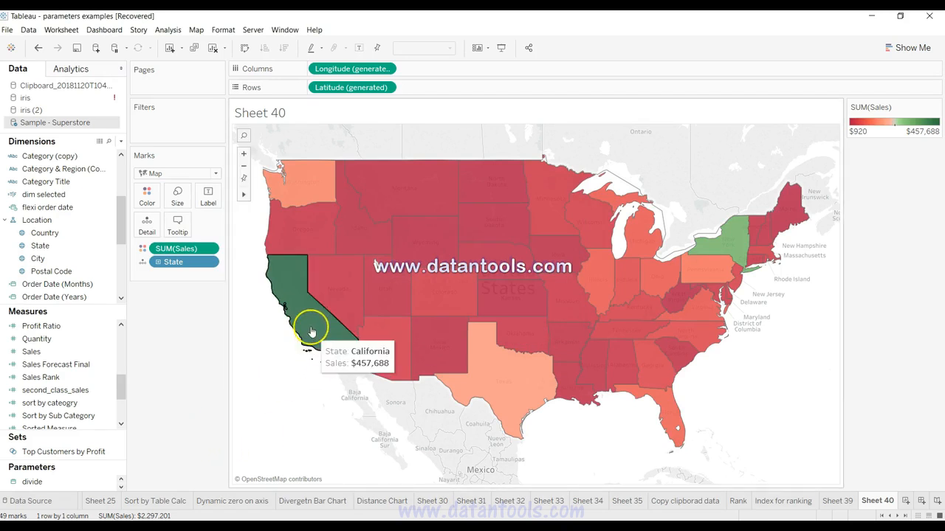
pyautogui.moveTo(449, 332)
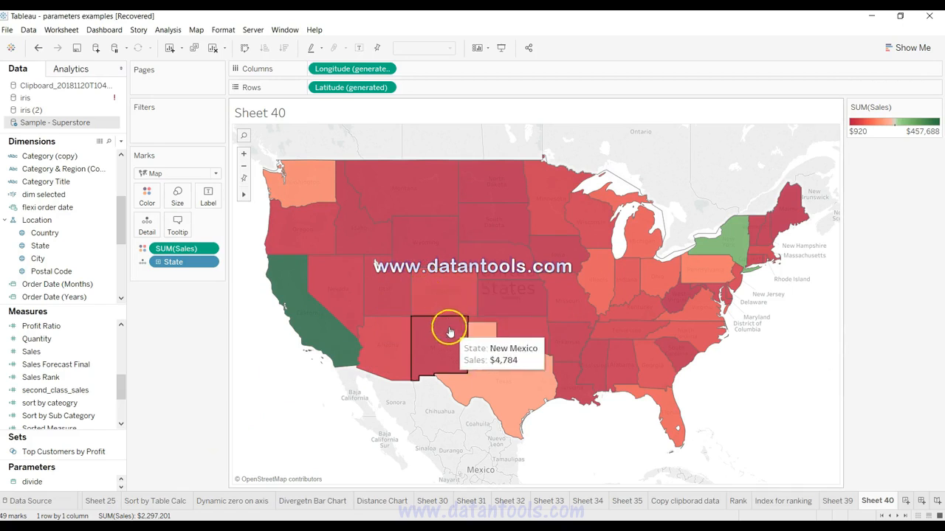
pyautogui.moveTo(709, 293)
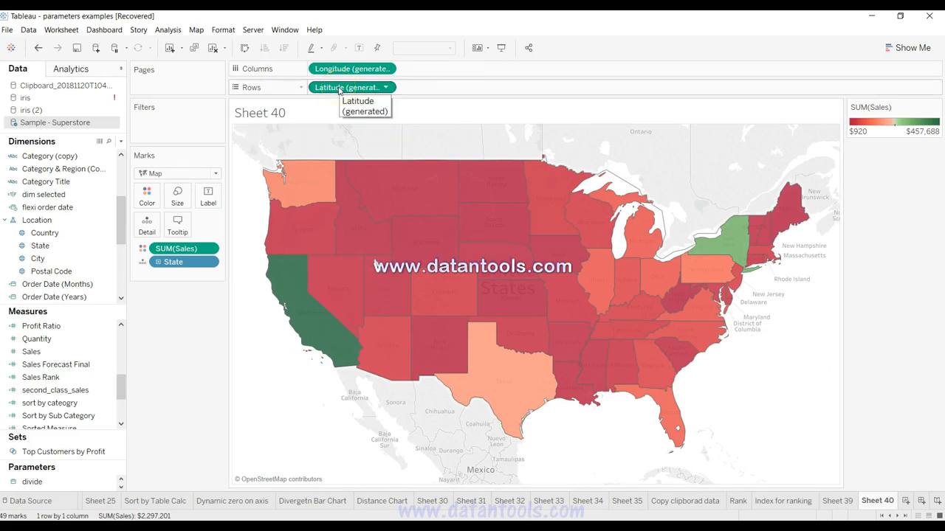
# Step: Duplicate the generated Latitude field on Rows and remove Sales from the second map's marks
pyautogui.moveTo(339, 88); pyautogui.dragTo(425, 89)
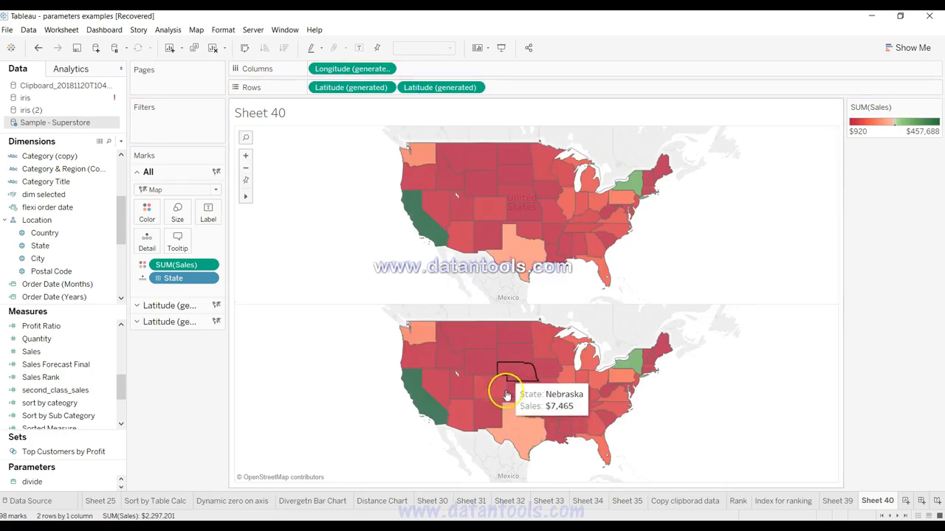
pyautogui.click(171, 322)
pyautogui.moveTo(188, 303); pyautogui.dragTo(181, 376)
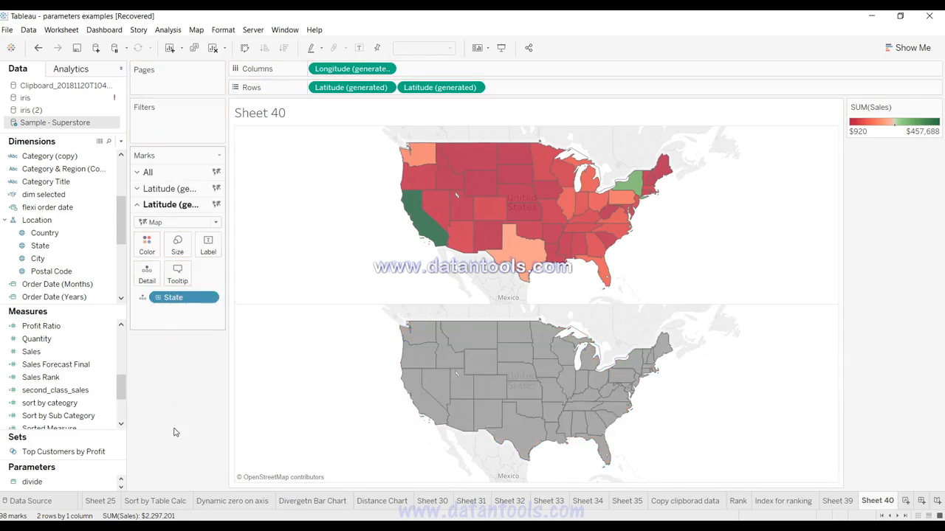
# Step: Size the second map's marks by Profit and increase the mark size slightly
pyautogui.click(85, 389)
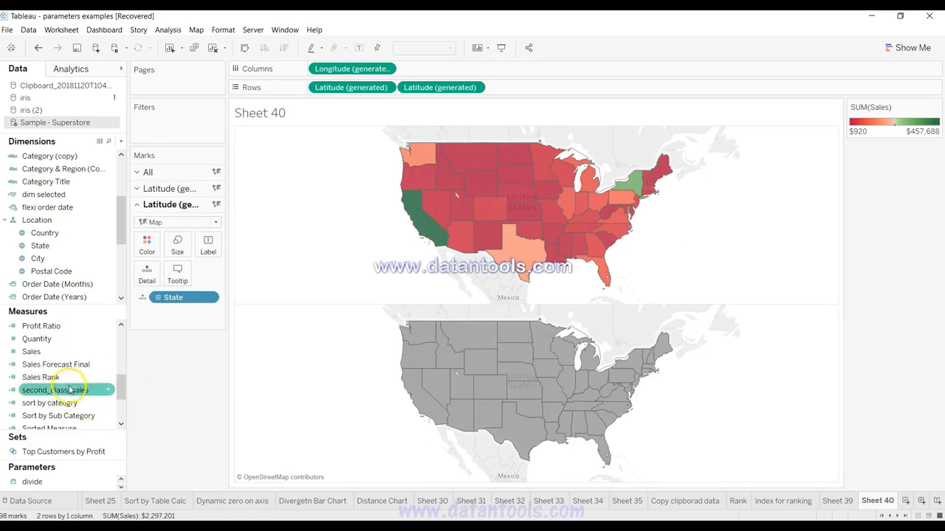
pyautogui.moveTo(123, 388); pyautogui.dragTo(176, 251)
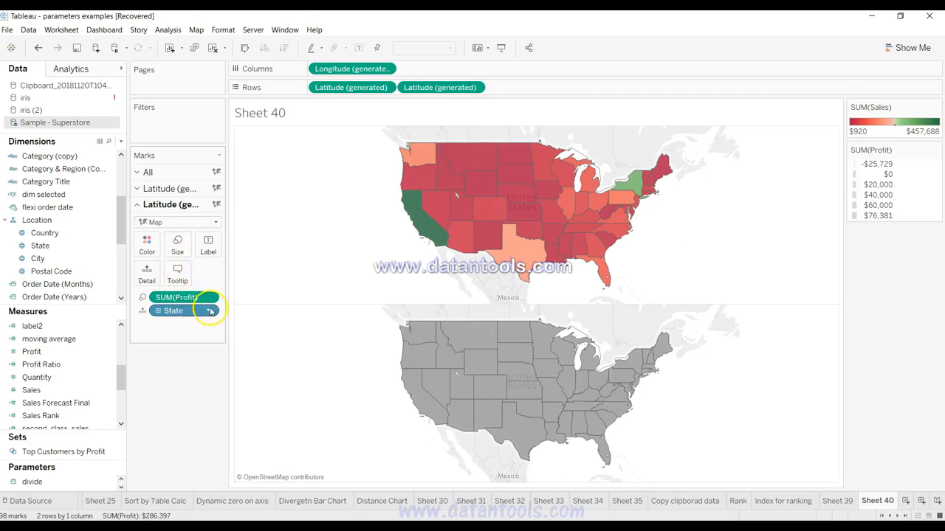
pyautogui.click(179, 244)
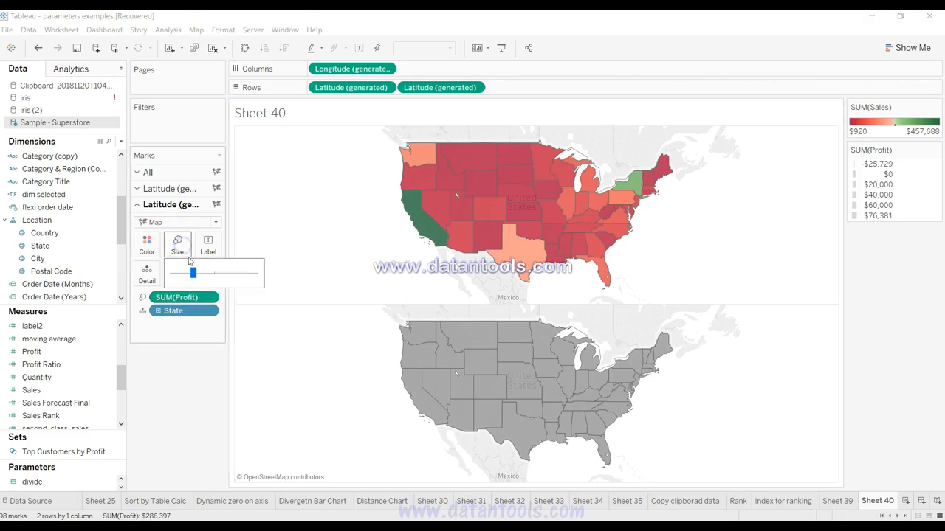
pyautogui.moveTo(193, 272)
pyautogui.mouseDown()
pyautogui.moveTo(235, 275)
pyautogui.moveTo(208, 277)
pyautogui.mouseUp()
# Step: Change the second map's mark type from Map to Automatic
pyautogui.click(179, 222)
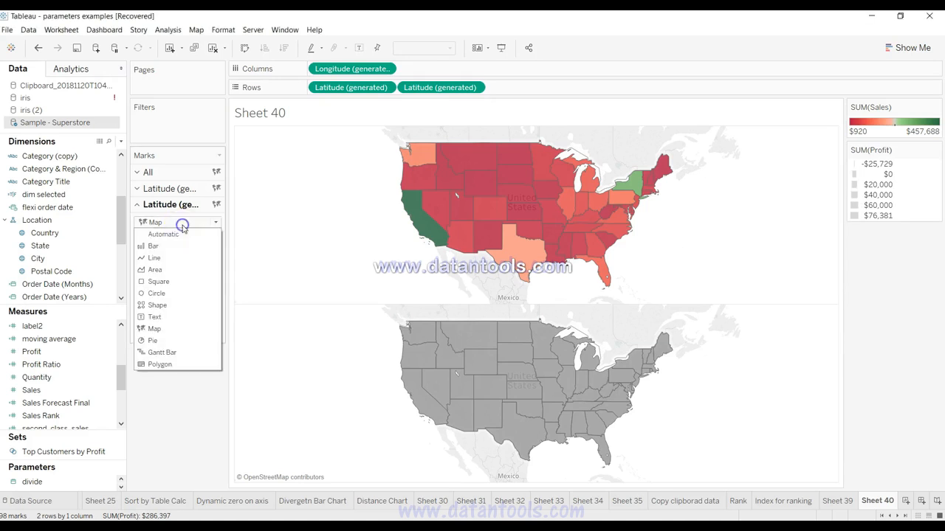
pyautogui.click(182, 235)
pyautogui.moveTo(423, 401)
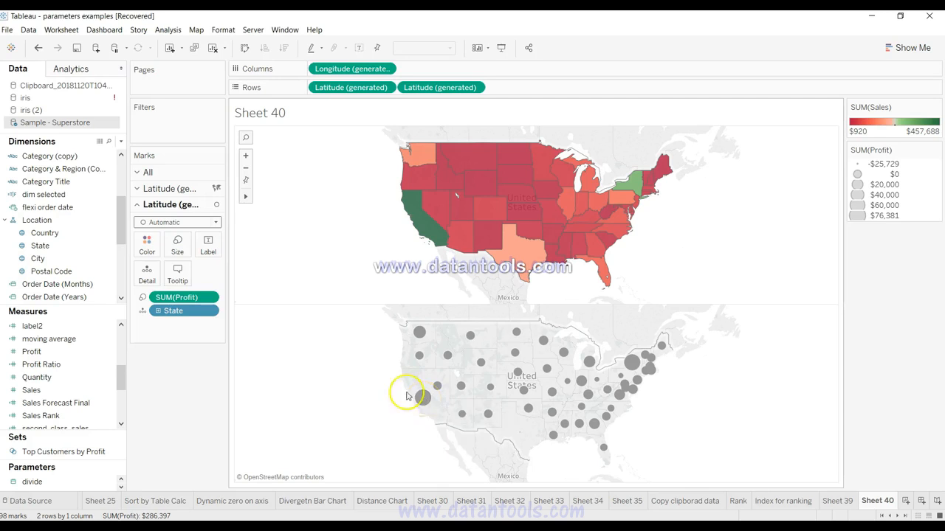
# Step: Color the Profit circles on the second map black
pyautogui.click(147, 245)
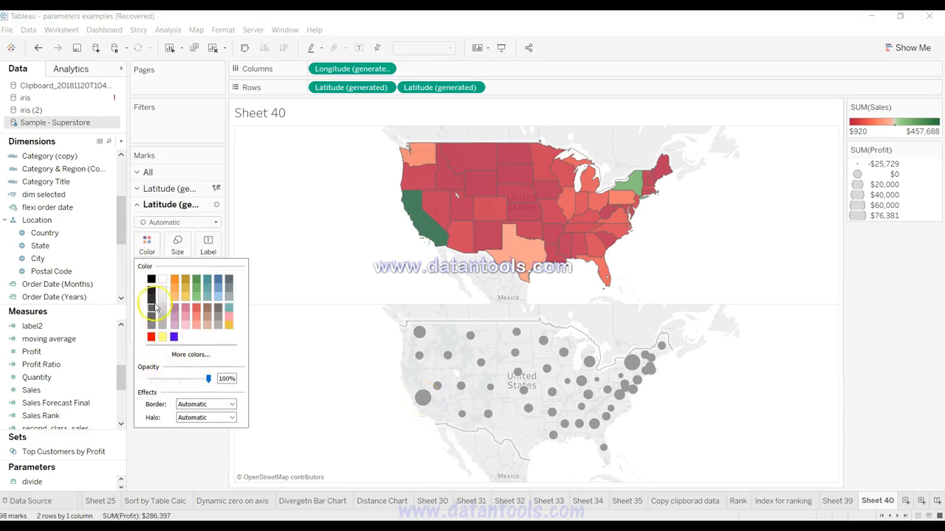
pyautogui.click(176, 282)
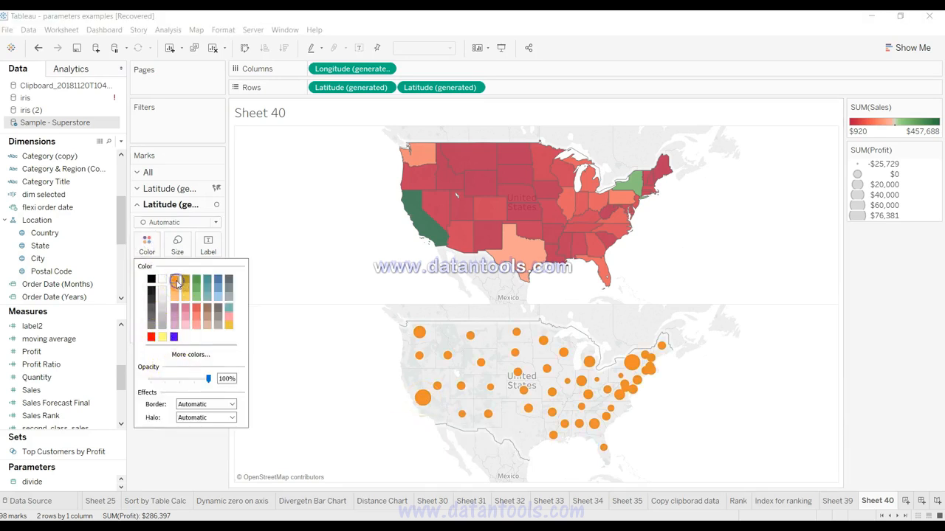
pyautogui.click(195, 282)
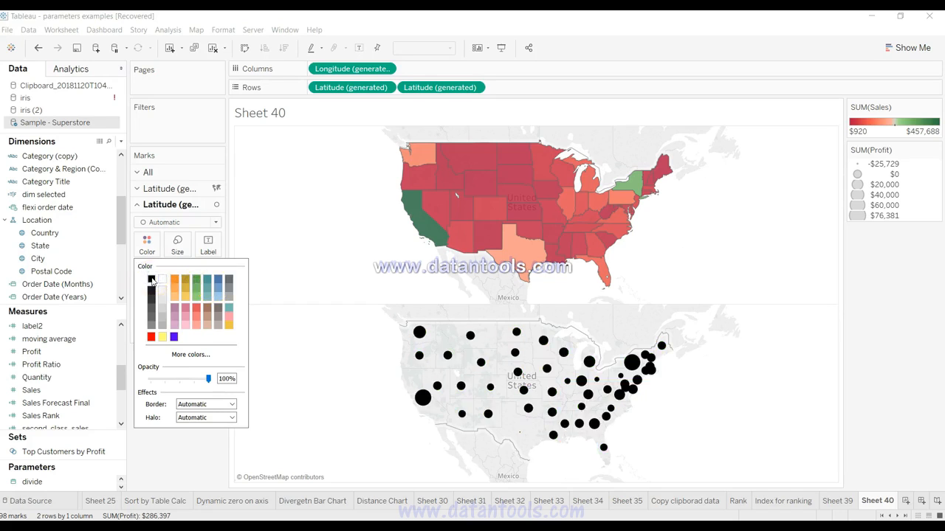
pyautogui.click(175, 470)
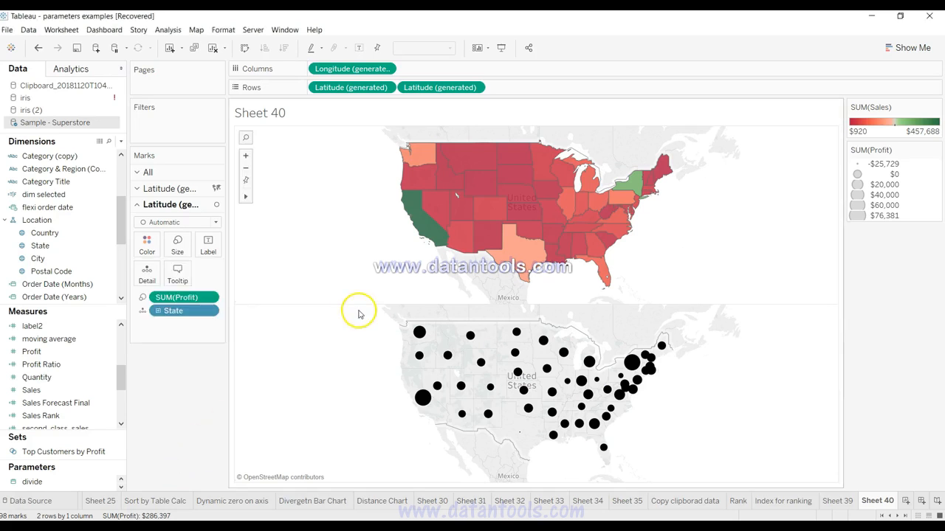
# Step: Combine the two state maps into one by making the second Latitude field on Rows a dual axis
pyautogui.click(475, 88)
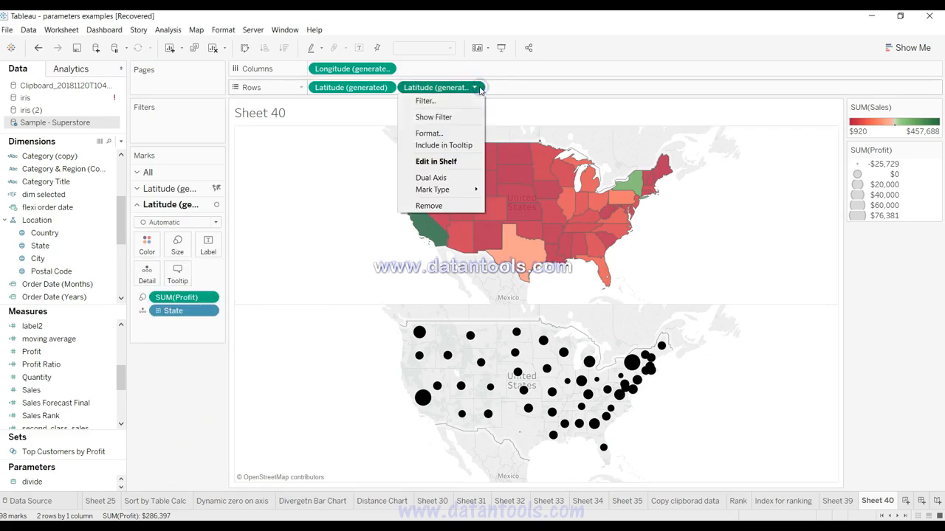
pyautogui.click(454, 177)
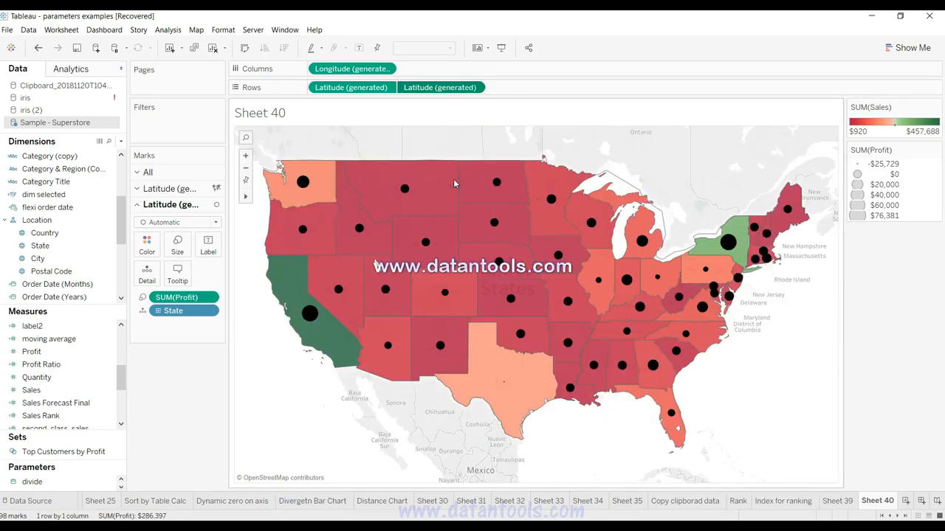
pyautogui.moveTo(514, 304)
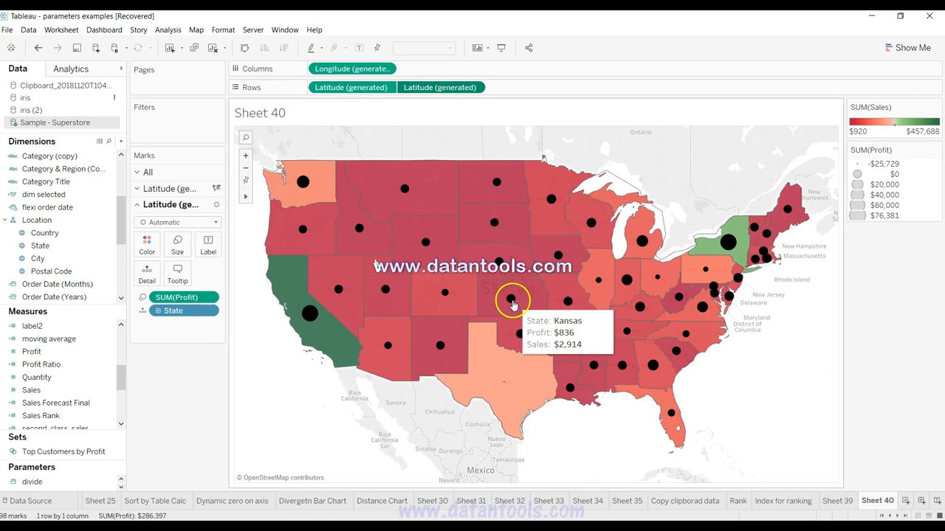
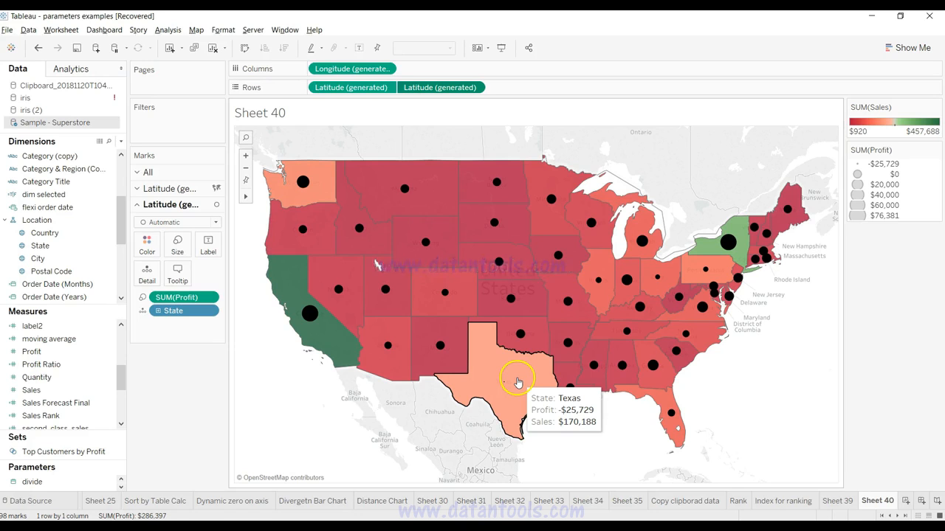
pyautogui.press('alt')
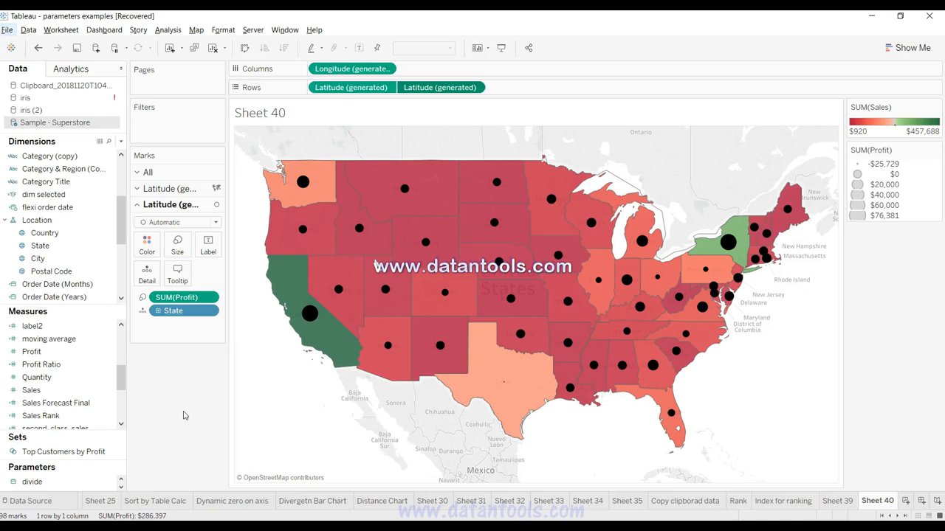
pyautogui.click(305, 348)
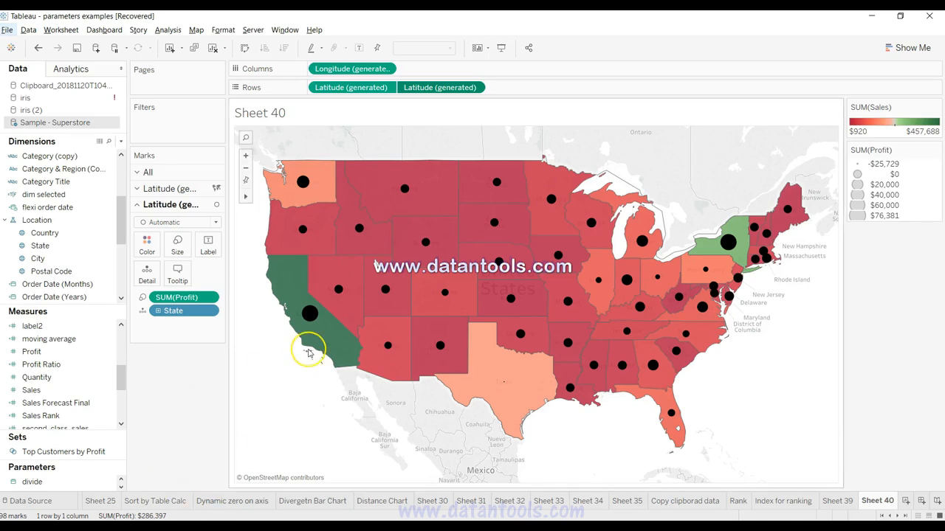
pyautogui.click(311, 318)
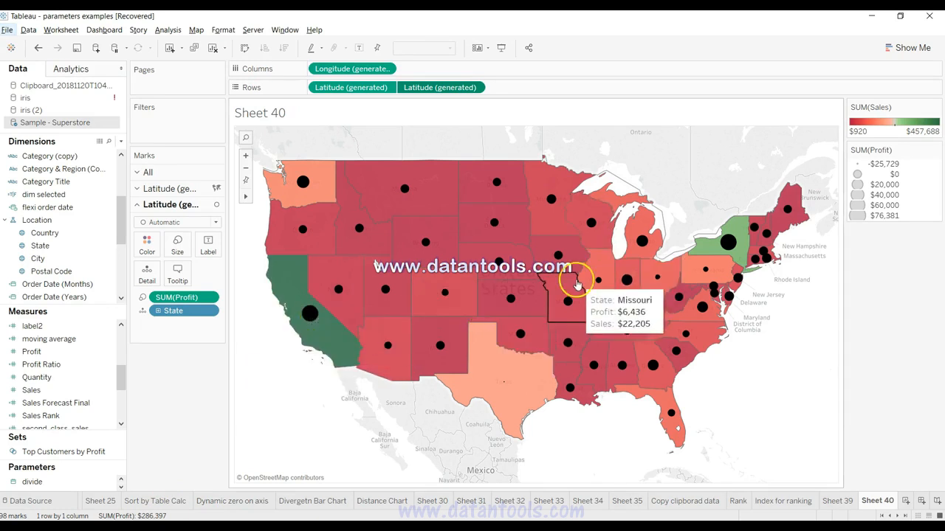
pyautogui.click(332, 347)
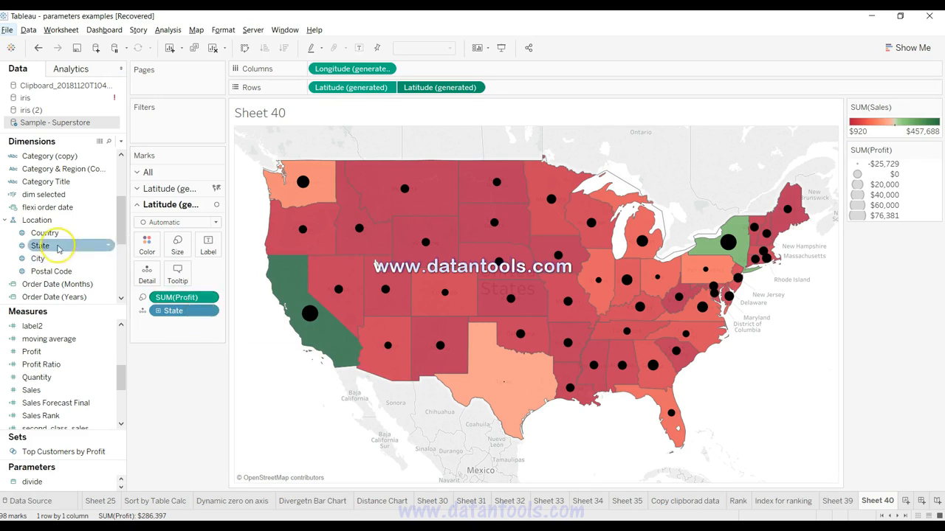
# Step: Browse the dimensions for the Product hierarchy and pick out its Category field
pyautogui.click(126, 212)
pyautogui.moveTo(125, 212); pyautogui.dragTo(124, 214)
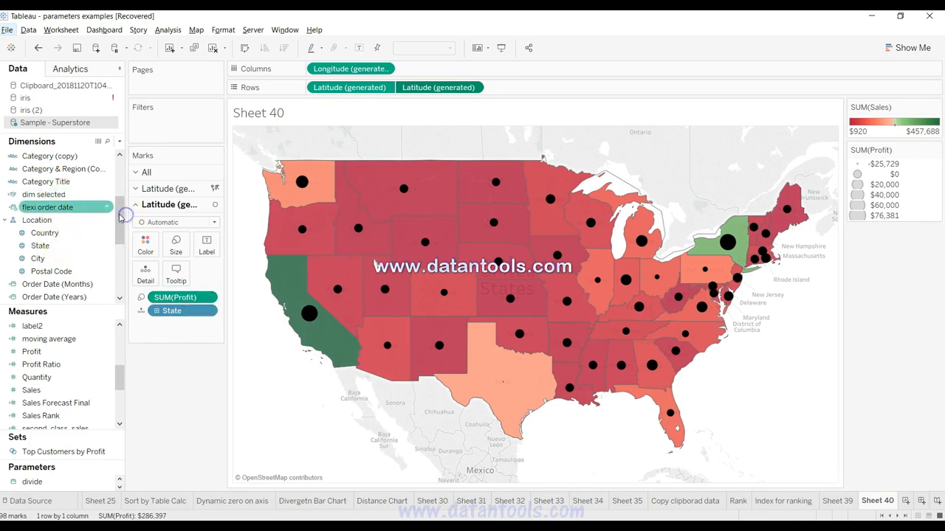
pyautogui.scroll(-4, 118, 211)
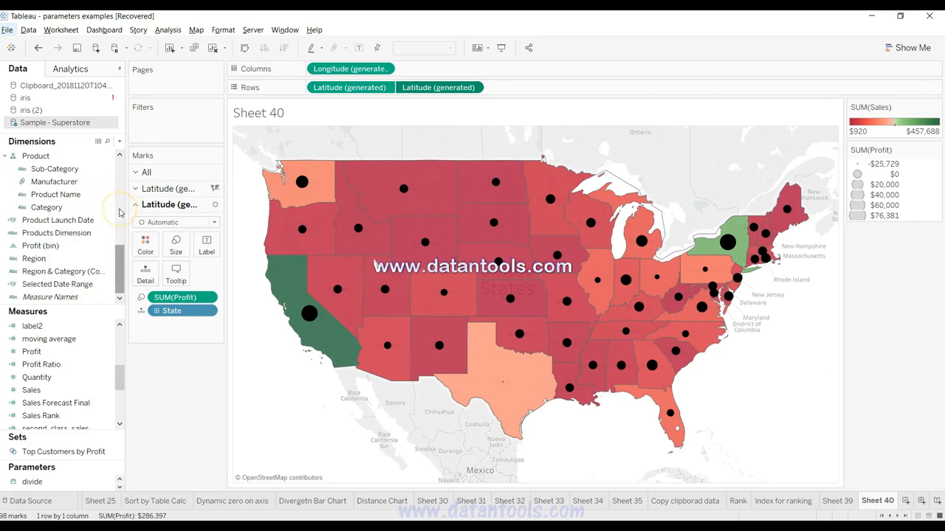
pyautogui.click(65, 170)
pyautogui.click(56, 207)
pyautogui.keyDown('ctrl'); pyautogui.click(63, 183); pyautogui.keyUp('ctrl')
pyautogui.click(66, 169)
pyautogui.keyDown('ctrl'); pyautogui.click(68, 208); pyautogui.keyUp('ctrl')
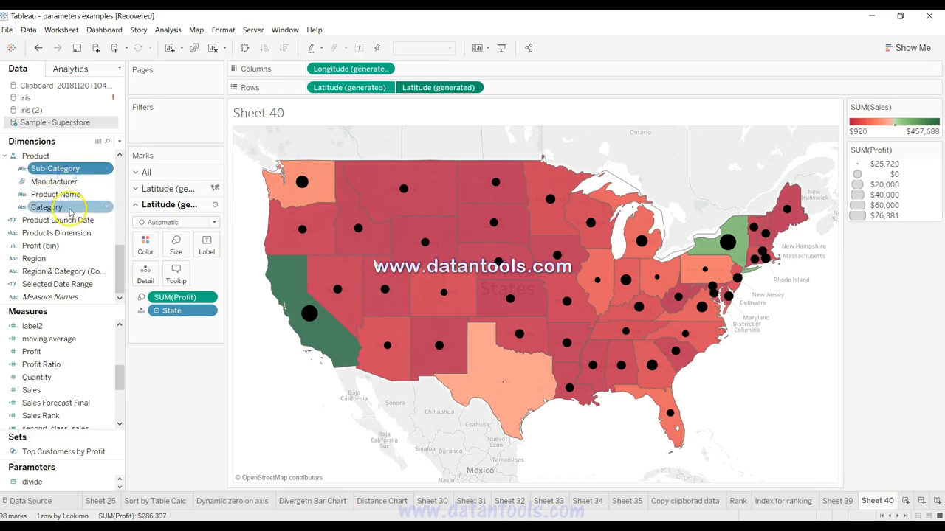
pyautogui.click(70, 210)
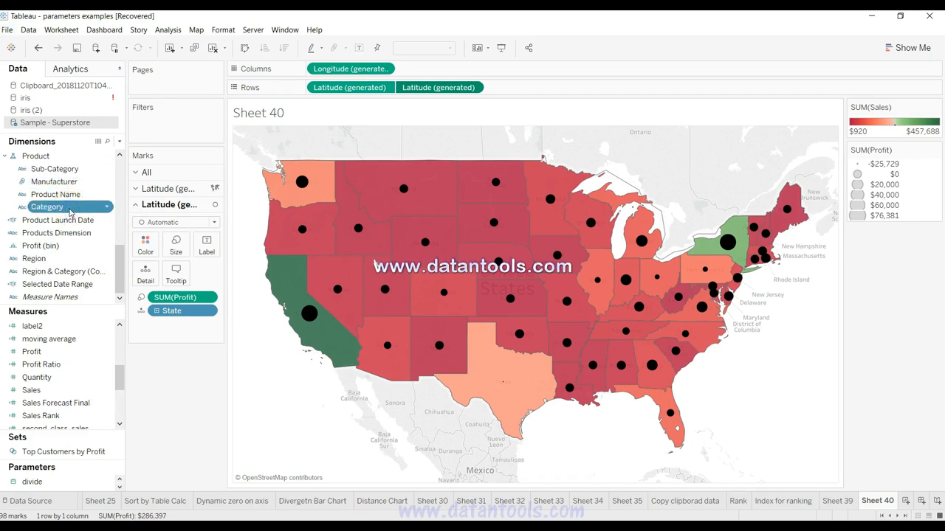
# Step: Remove SUM(Profit) from the second Latitude layer's marks and color that layer by Category
pyautogui.moveTo(318, 330)
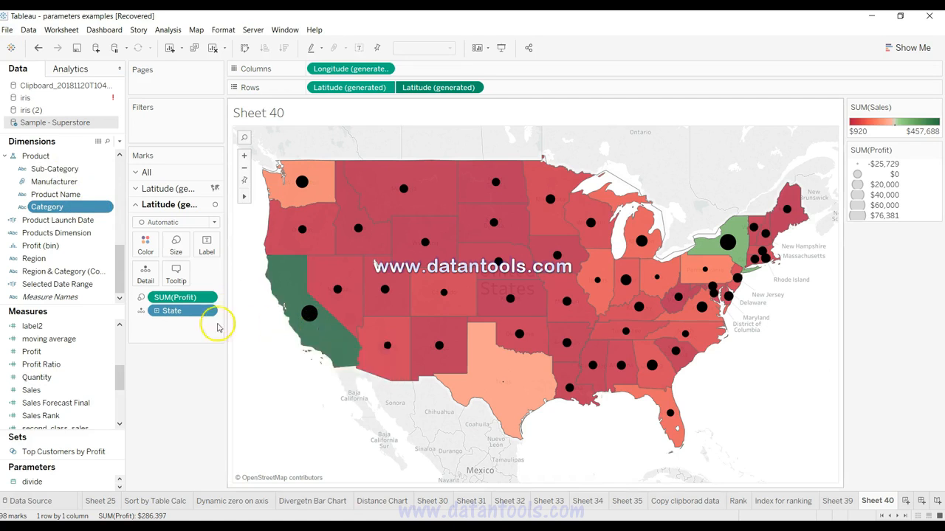
pyautogui.moveTo(177, 301); pyautogui.dragTo(174, 387)
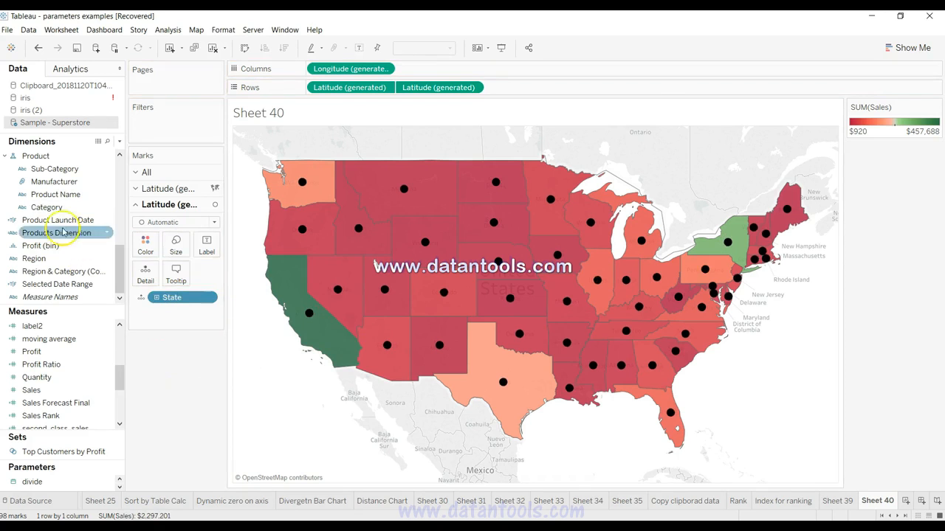
pyautogui.click(61, 209)
pyautogui.moveTo(60, 209); pyautogui.dragTo(141, 242)
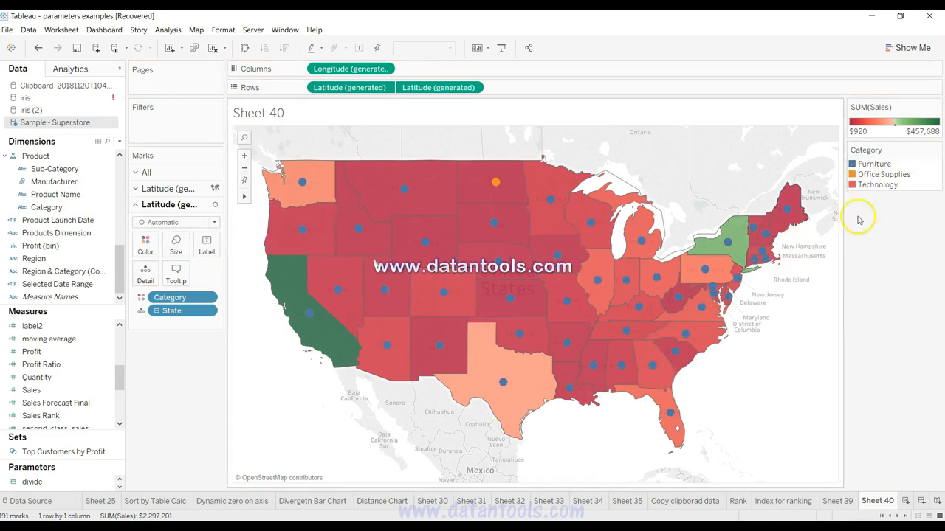
# Step: Change the second Latitude layer's mark type to Pie and enlarge the pies
pyautogui.click(201, 222)
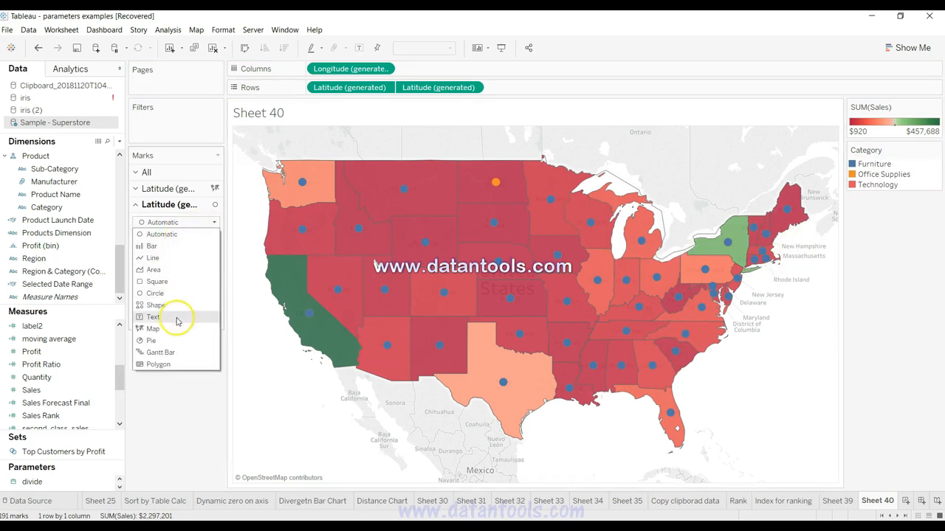
pyautogui.click(175, 342)
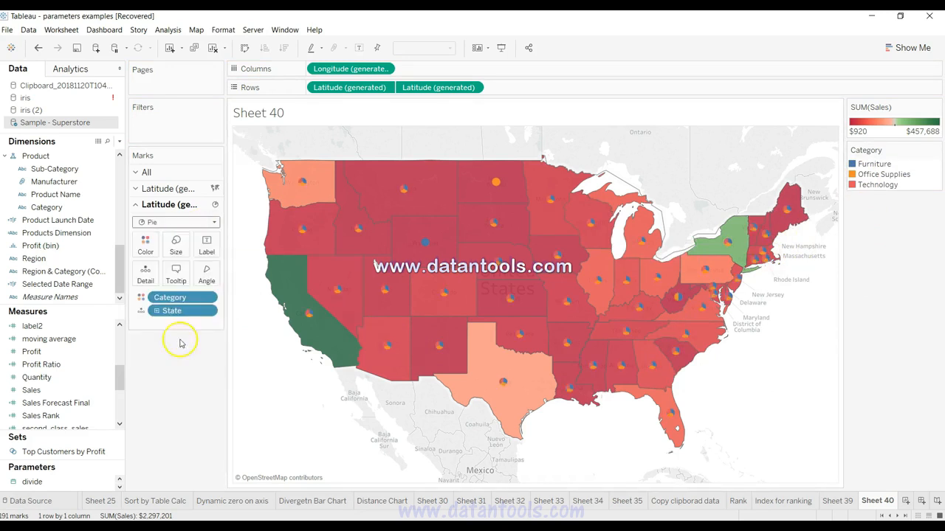
pyautogui.click(175, 244)
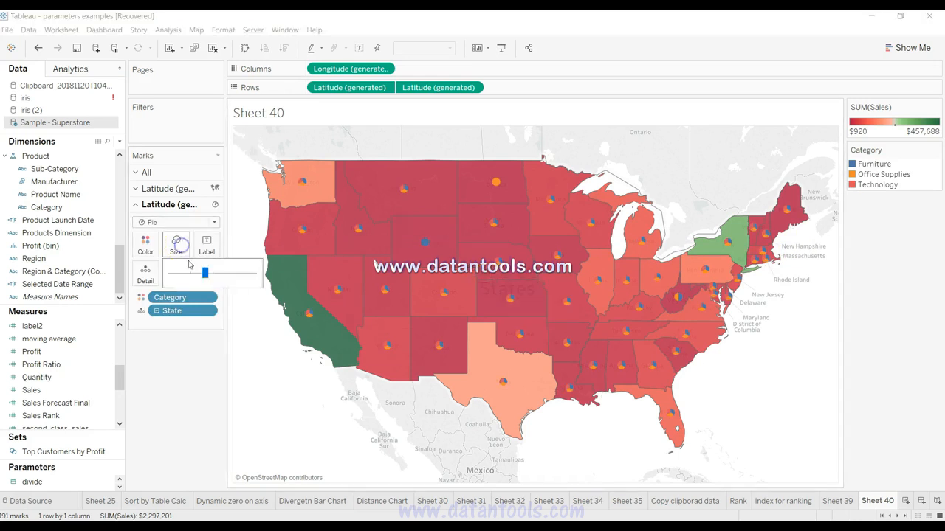
pyautogui.moveTo(212, 273); pyautogui.dragTo(226, 272)
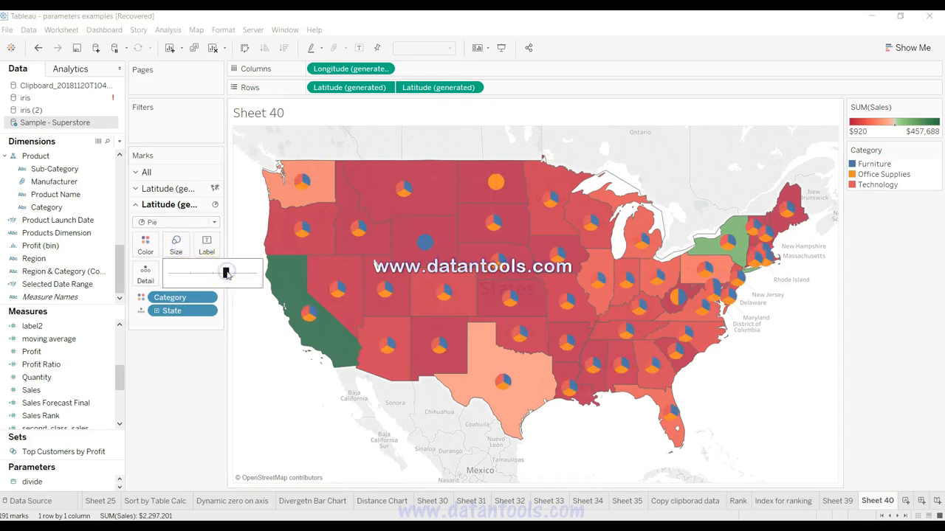
pyautogui.click(185, 382)
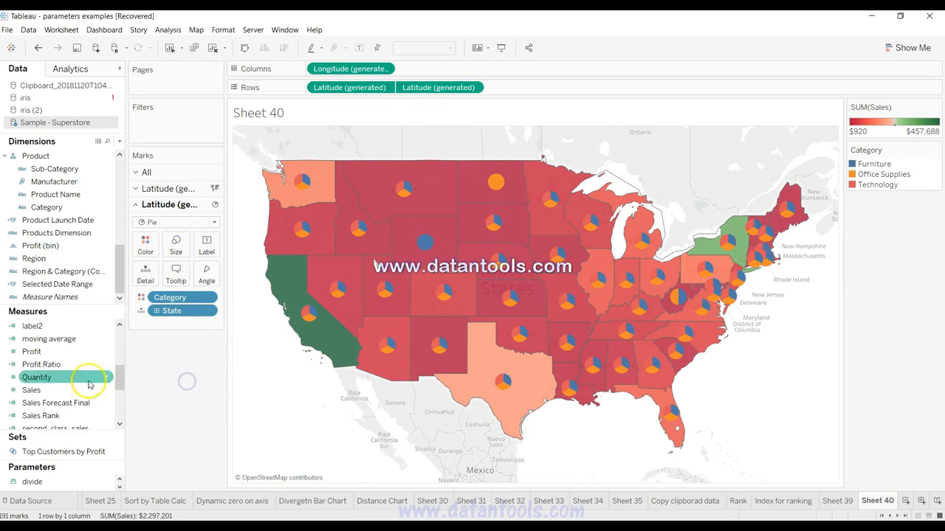
# Step: Add Profit to the second Latitude layer's marks and assign it to the pie angle
pyautogui.click(63, 353)
pyautogui.moveTo(64, 353); pyautogui.dragTo(142, 278)
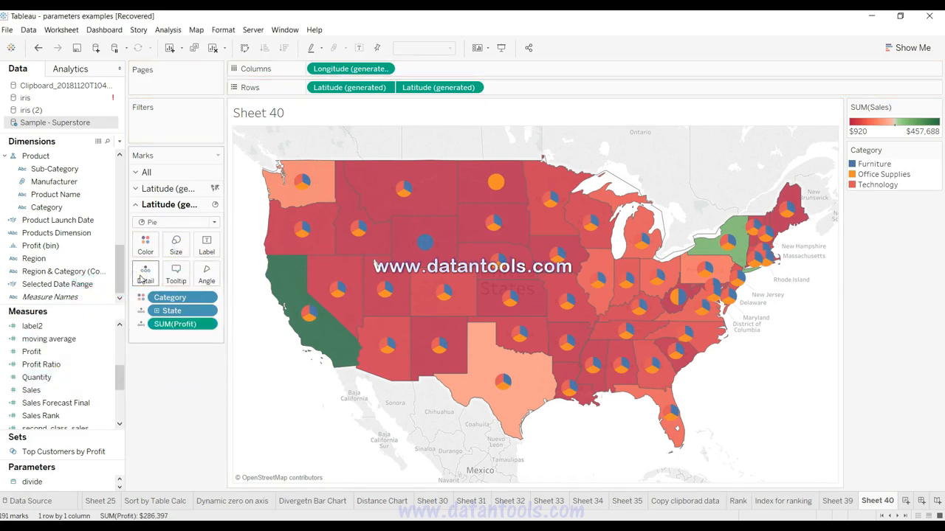
pyautogui.click(162, 325)
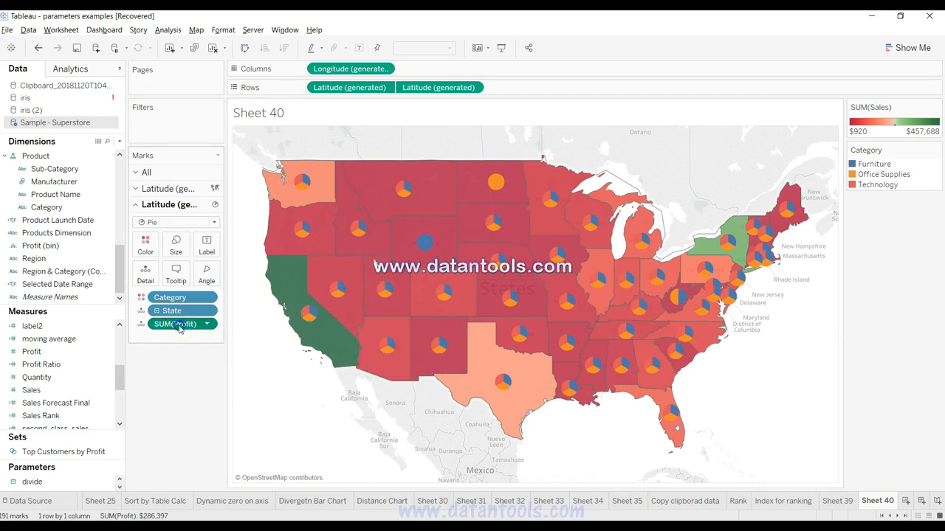
pyautogui.moveTo(178, 325); pyautogui.dragTo(206, 279)
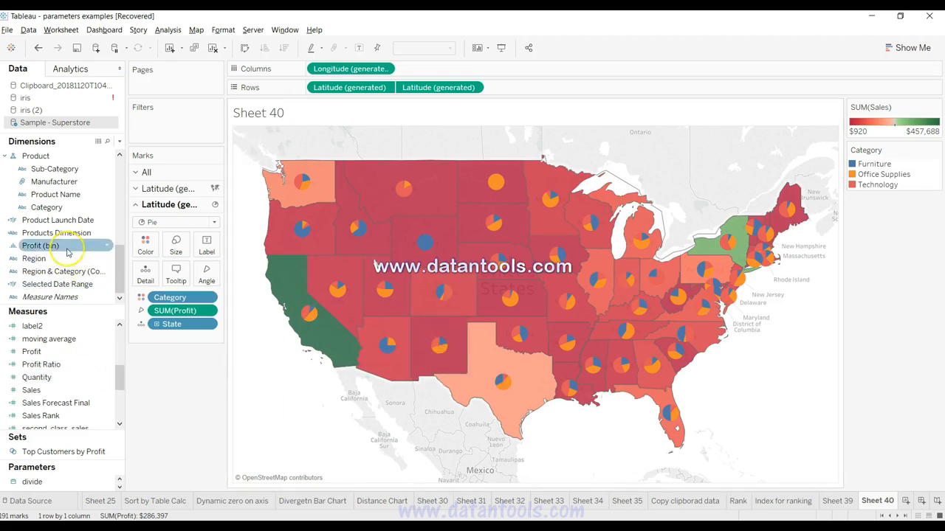
pyautogui.scroll(4, 89, 244)
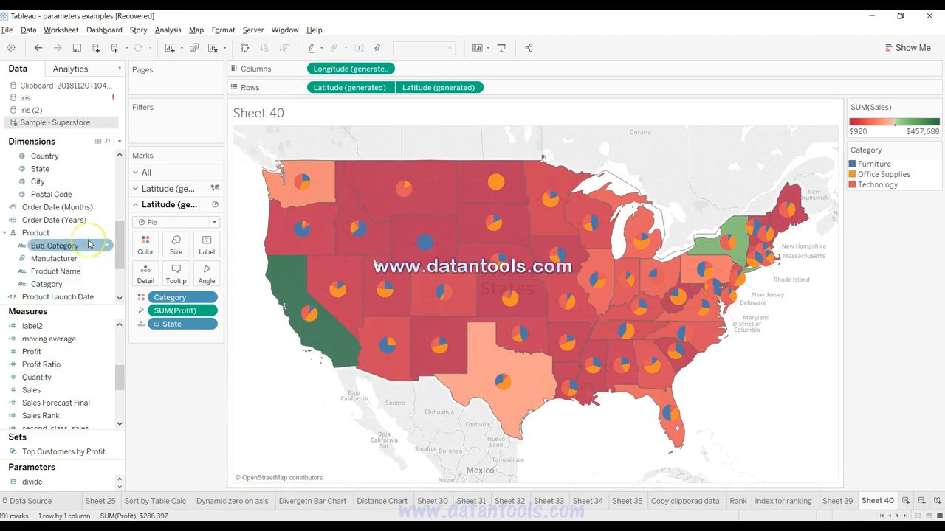
pyautogui.scroll(-2, 88, 244)
pyautogui.scroll(-2, 89, 244)
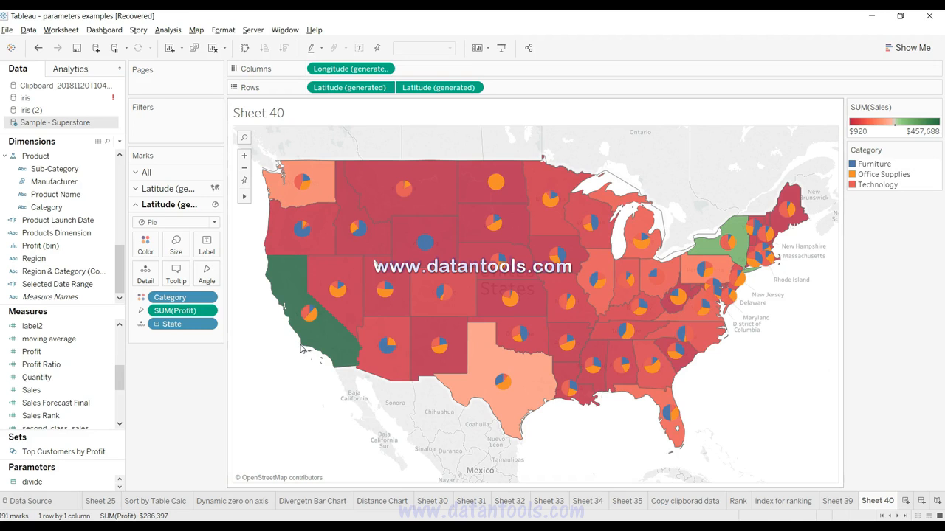
# Step: Enlarge the state pies further so their category slices are easier to read
pyautogui.click(168, 251)
pyautogui.moveTo(231, 274); pyautogui.dragTo(240, 273)
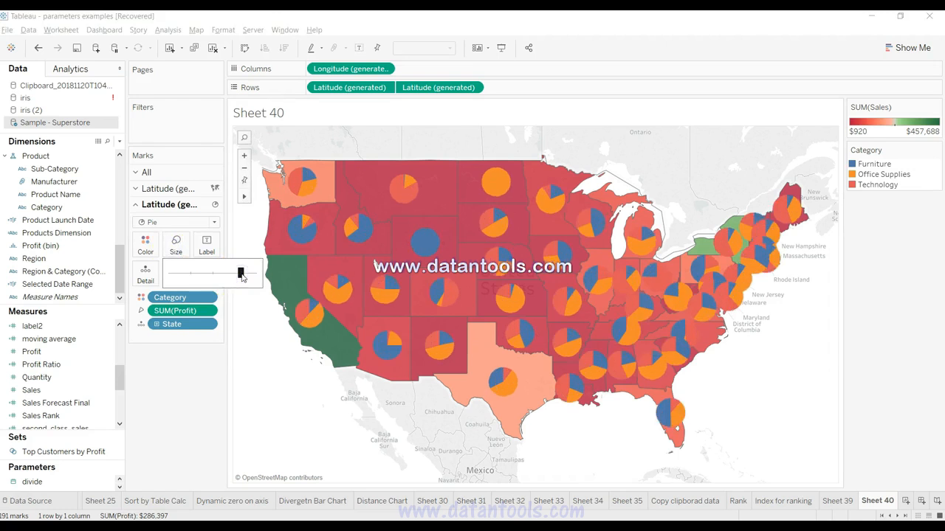
pyautogui.click(178, 375)
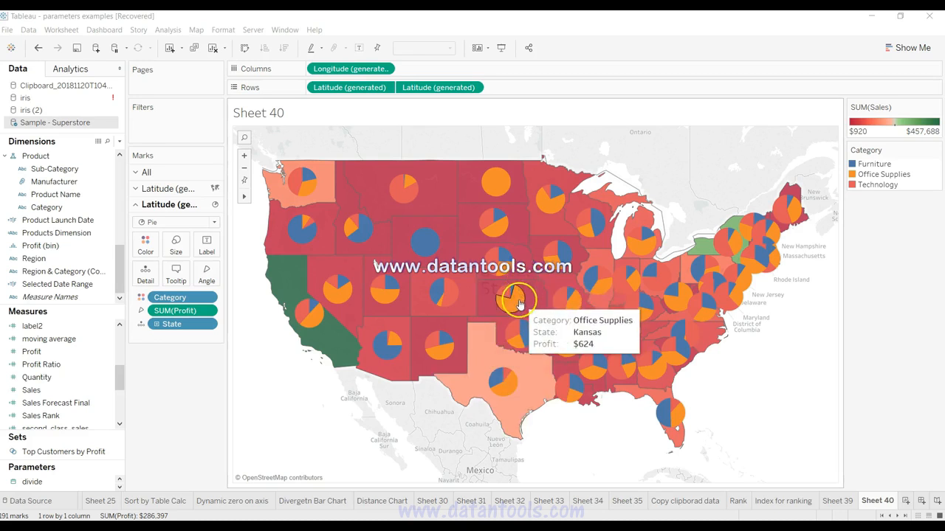
# Step: Examine the marks for New Mexico and Texas on the map by selecting them, and clear the selection
pyautogui.moveTo(451, 332)
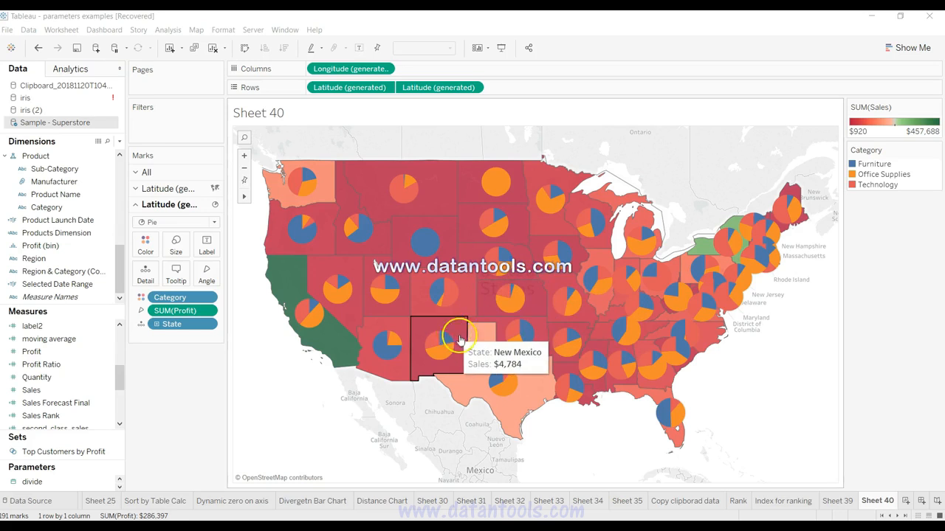
pyautogui.moveTo(474, 367)
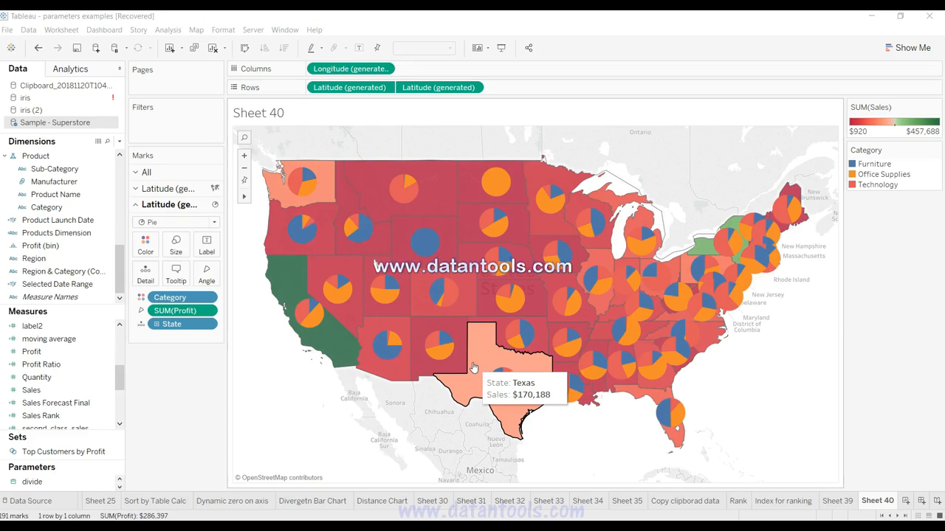
pyautogui.moveTo(473, 365); pyautogui.dragTo(436, 345)
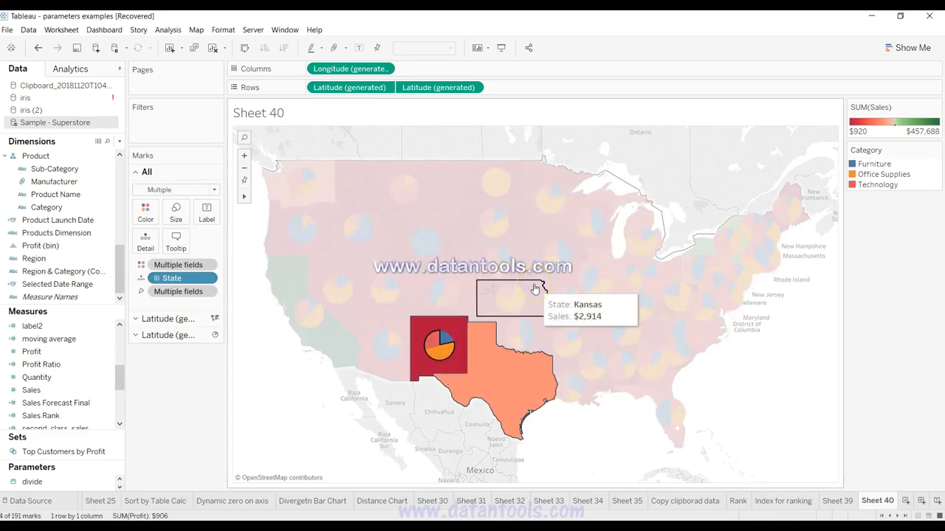
pyautogui.click(541, 361)
pyautogui.click(626, 434)
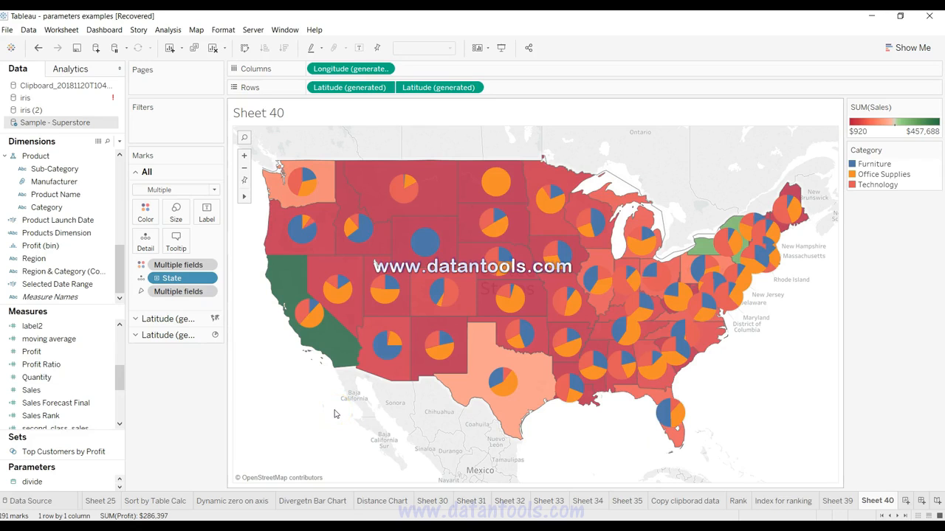
# Step: Expand the marks settings of the second Latitude layer that holds the pies
pyautogui.moveTo(386, 350)
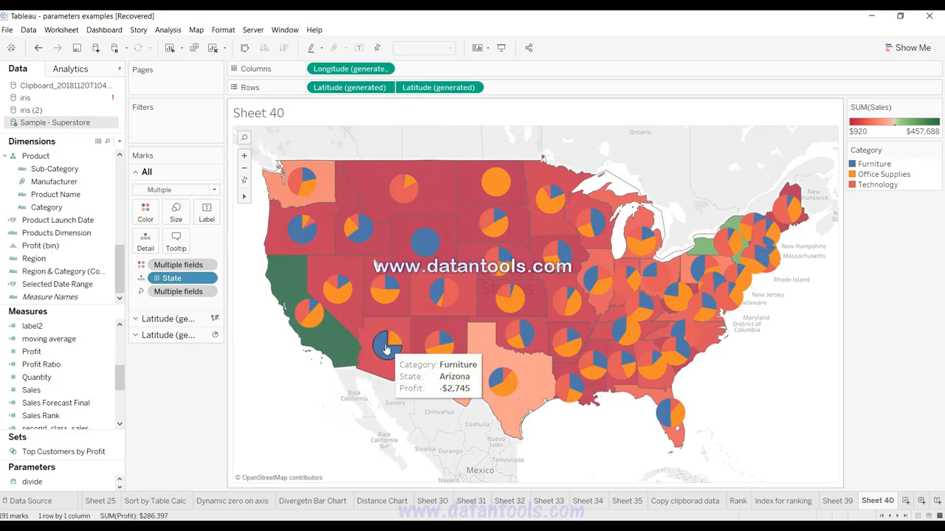
pyautogui.click(172, 336)
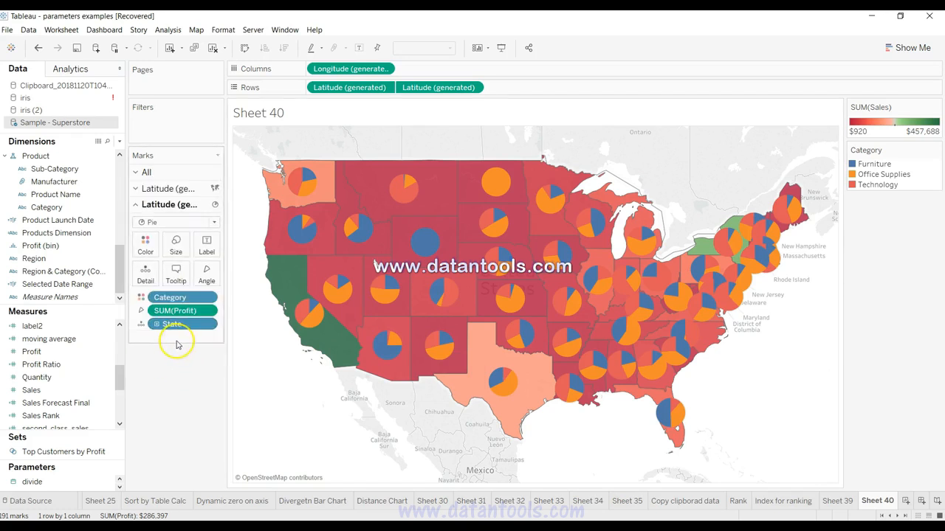
pyautogui.moveTo(308, 321)
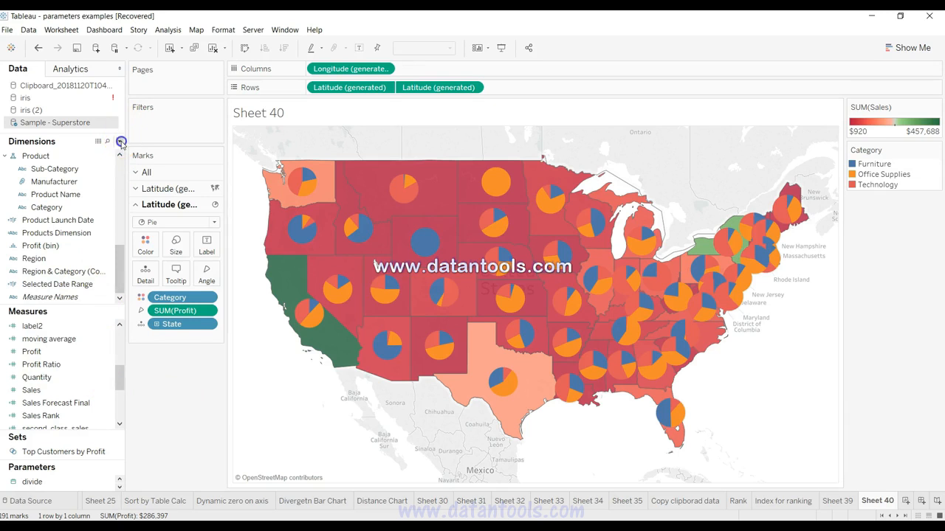
# Step: Create a new calculated field on Sample - Superstore and start its formula with a braced FIXED expression
pyautogui.click(120, 142)
pyautogui.click(114, 152)
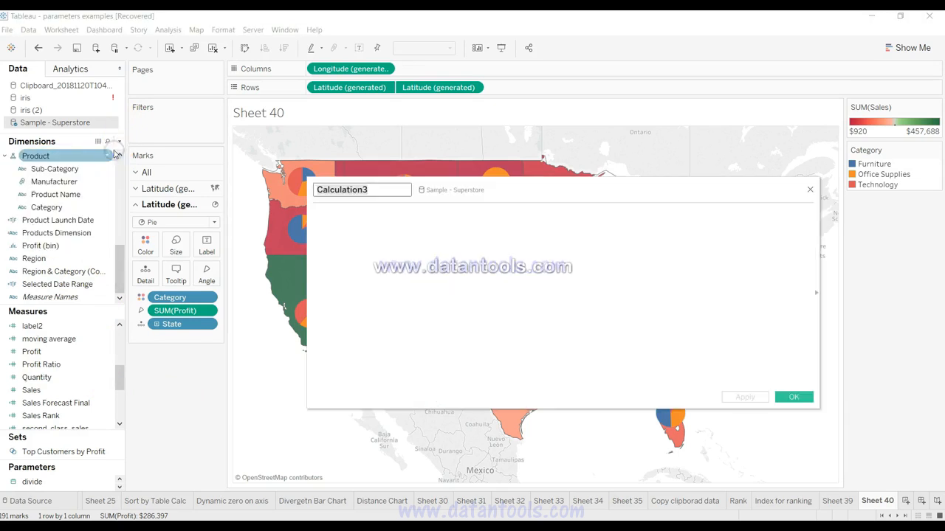
pyautogui.click(332, 242)
pyautogui.write('{')
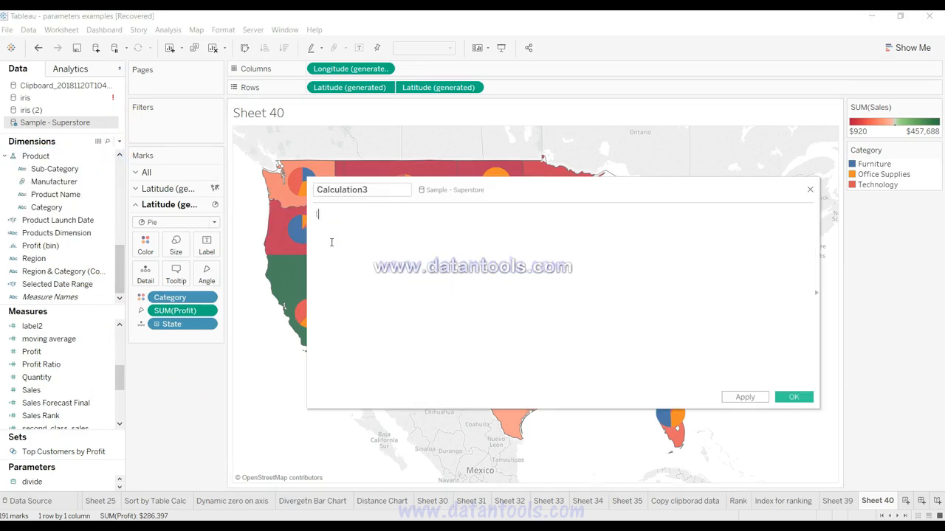
pyautogui.write('fix')
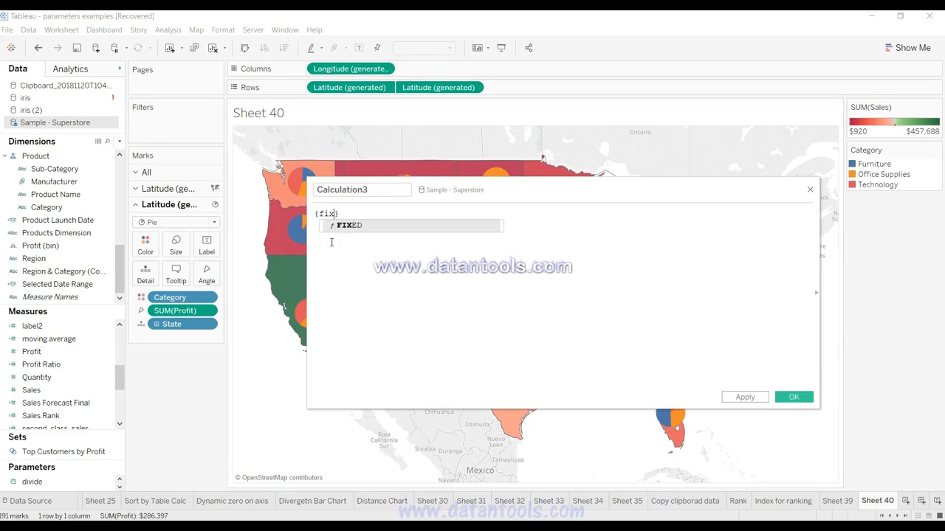
pyautogui.press('Return')
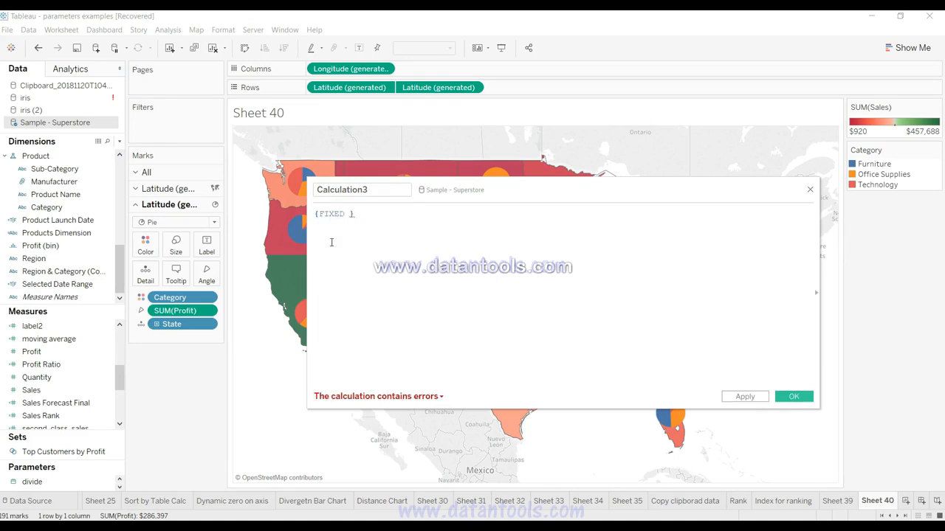
# Step: Add the State and Category fields to the FIXED expression as its dimensions
pyautogui.write('sta')
pyautogui.press('Down')
pyautogui.press('Down')
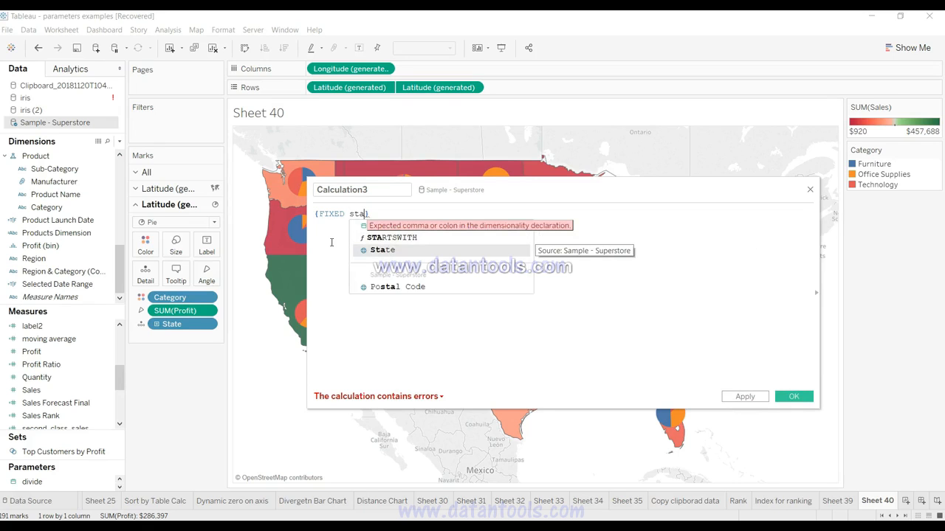
pyautogui.press('Return')
pyautogui.write('cate')
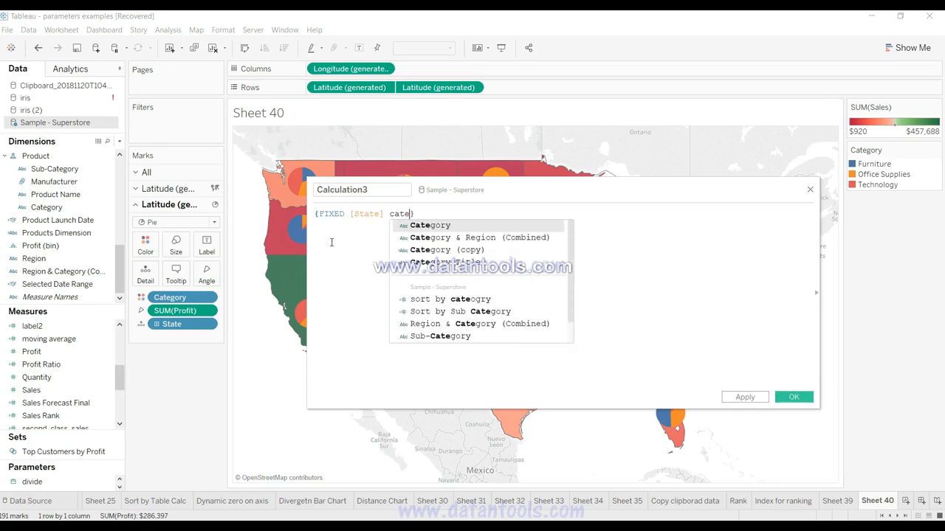
pyautogui.press('Return')
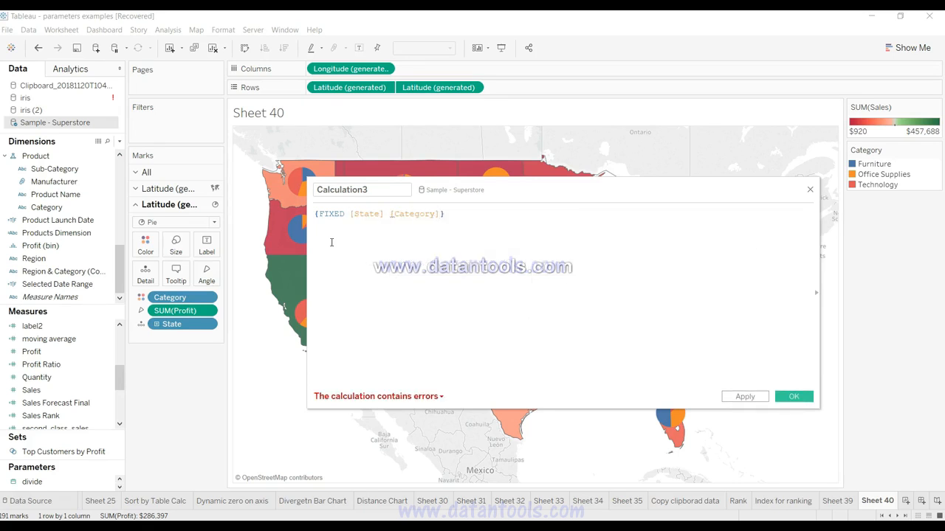
# Step: Complete the FIXED expression after a colon with the aggregation SUM([Sales])
pyautogui.write(': ')
pyautogui.write('sale')
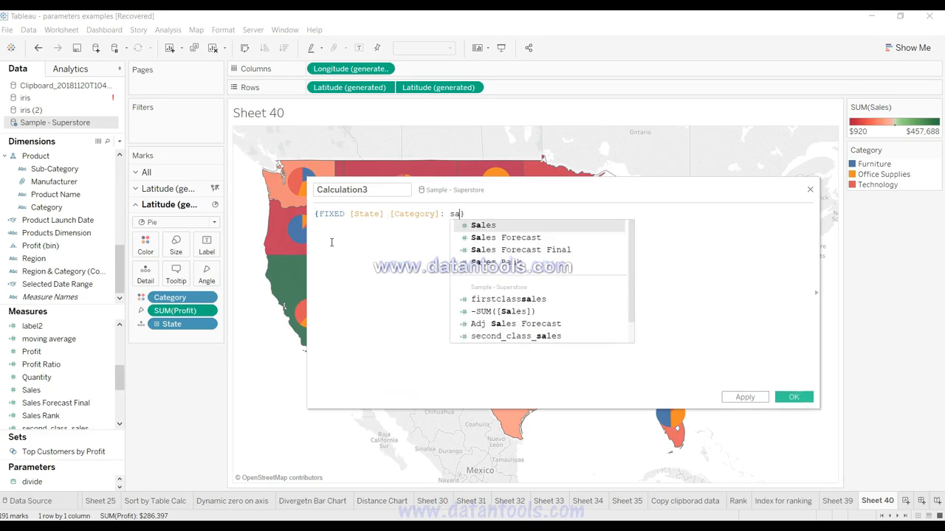
pyautogui.press('BackSpace')
pyautogui.press('BackSpace')
pyautogui.press('BackSpace')
pyautogui.write('um')
pyautogui.press('Return')
pyautogui.write('sale')
pyautogui.press('Return')
pyautogui.click(376, 219)
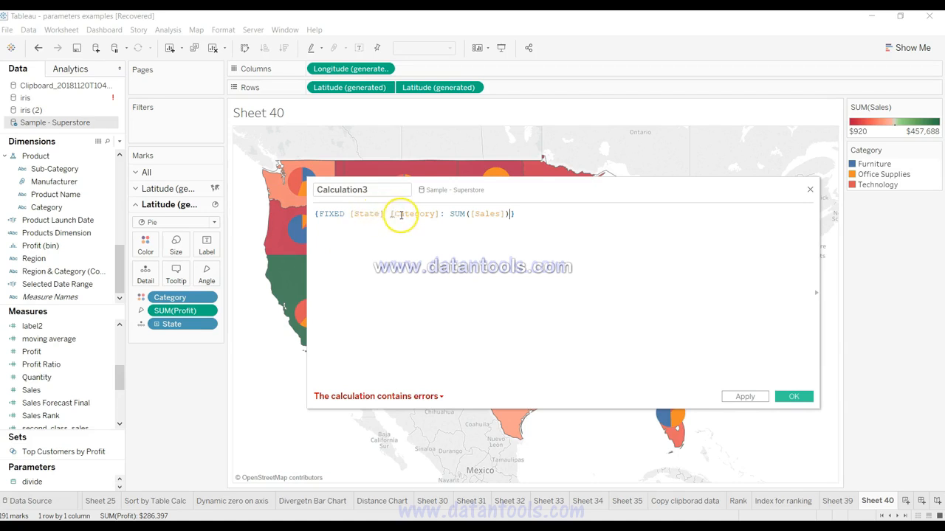
# Step: Replace Sales with Profit inside the SUM of the FIXED expression
pyautogui.click(181, 313)
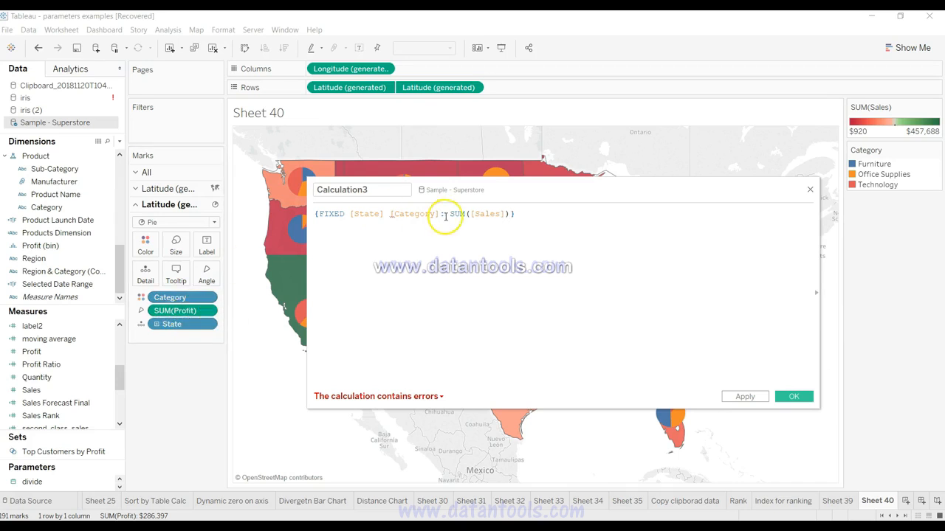
pyautogui.doubleClick(485, 214)
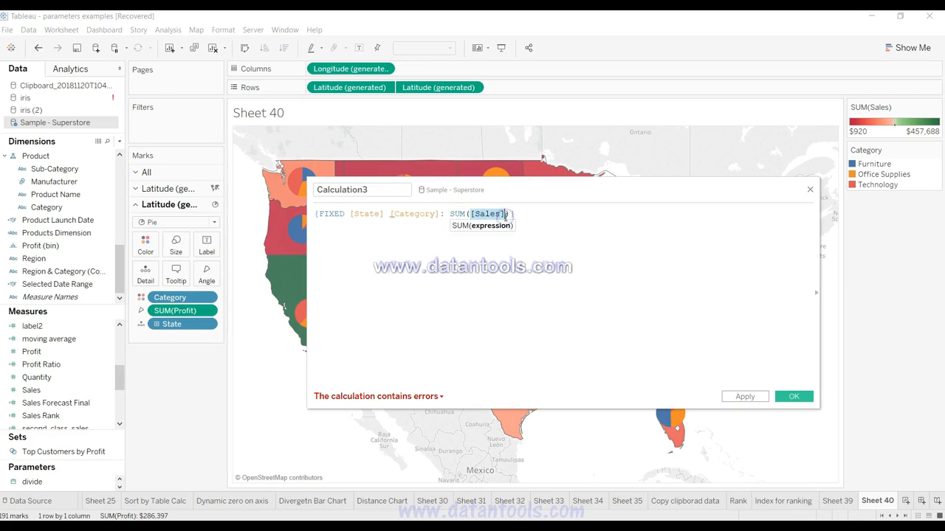
pyautogui.write('prof')
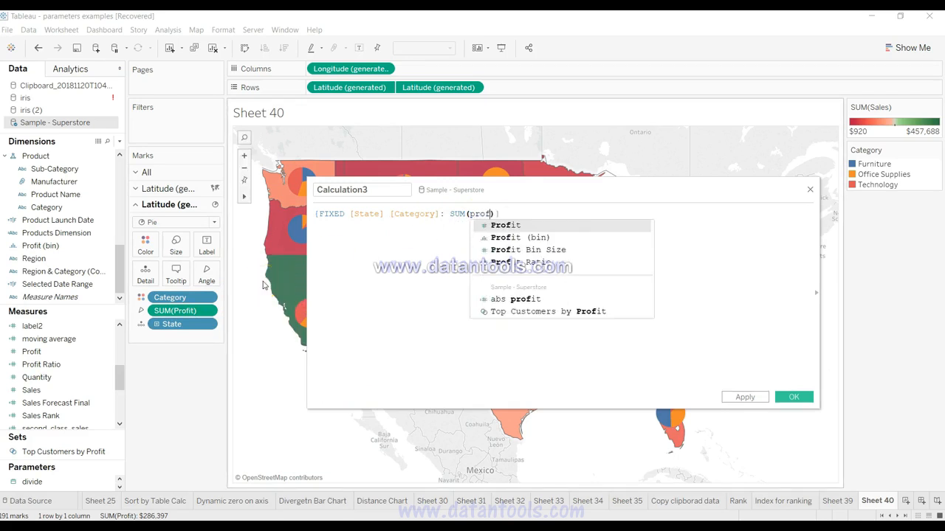
pyautogui.press('Return')
pyautogui.click(408, 274)
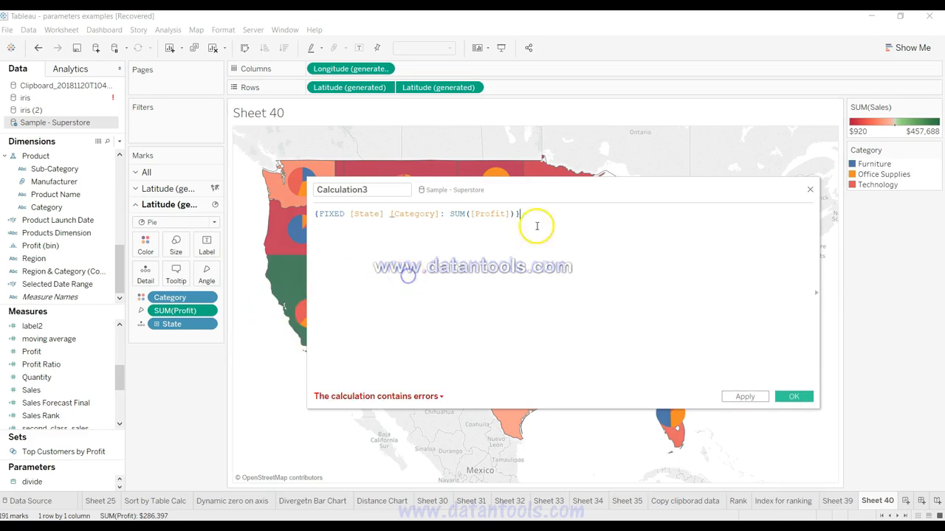
# Step: Separate State and Category in the formula with a comma and move the calculation editor clear of the western states
pyautogui.click(383, 214)
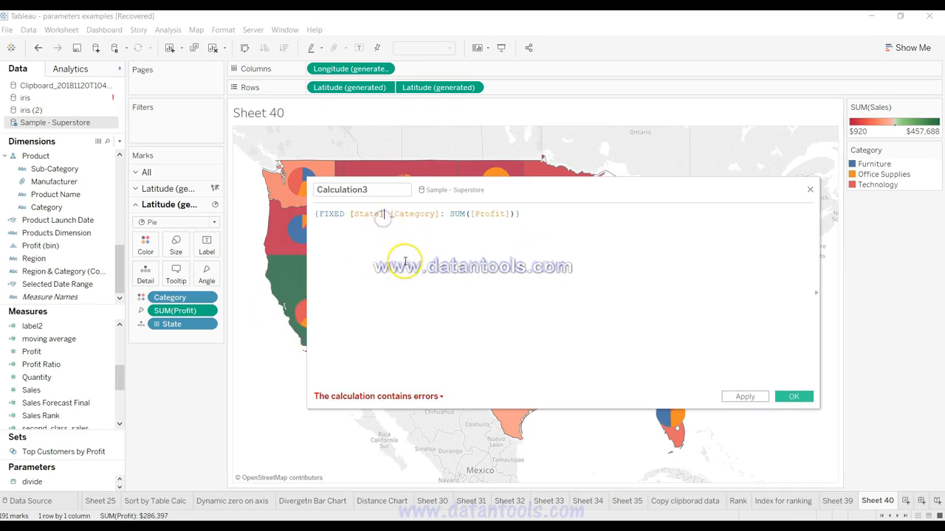
pyautogui.write(',')
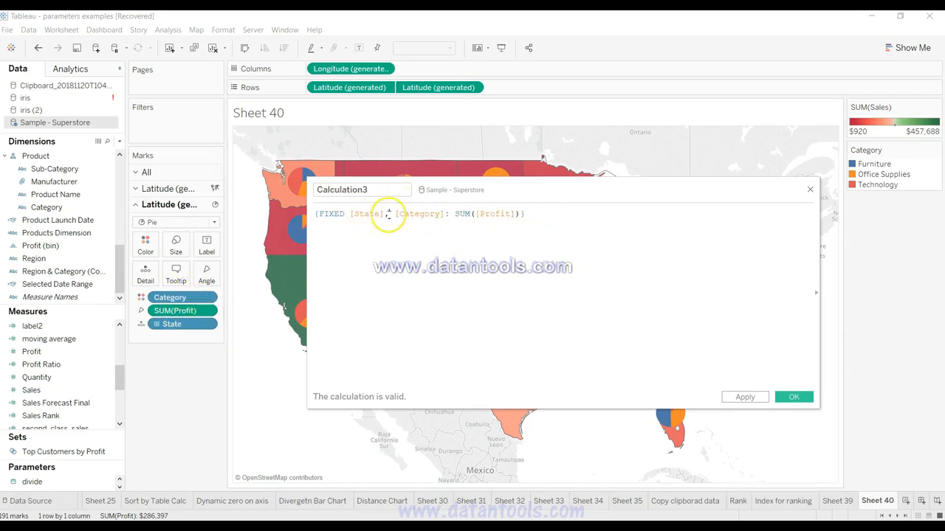
pyautogui.click(543, 213)
pyautogui.moveTo(544, 188); pyautogui.dragTo(609, 219)
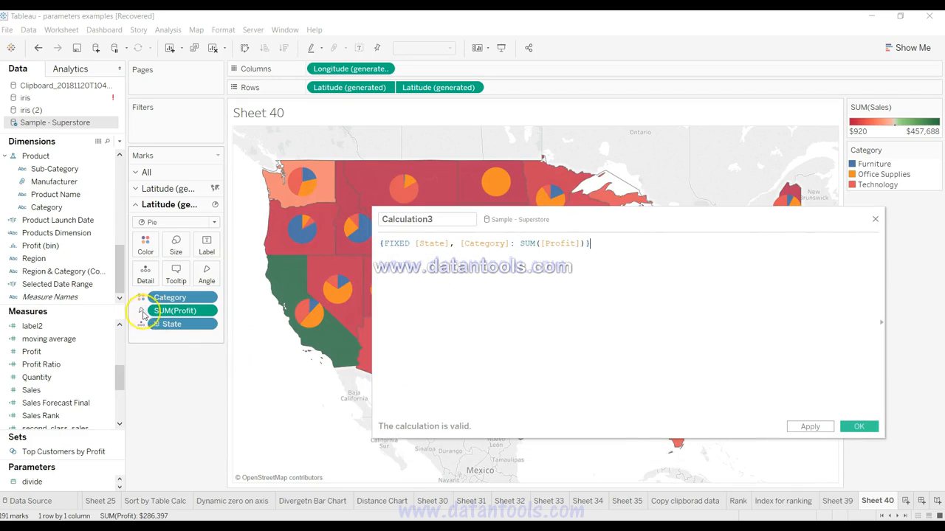
# Step: Divide the expression by a second FIXED expression that uses only State as its dimension
pyautogui.click(633, 328)
pyautogui.write('/ ')
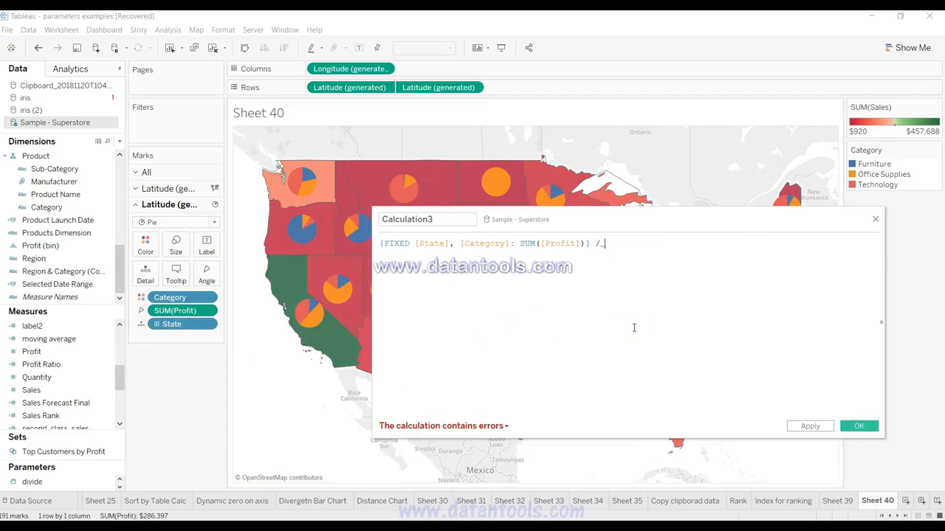
pyautogui.write('{}')
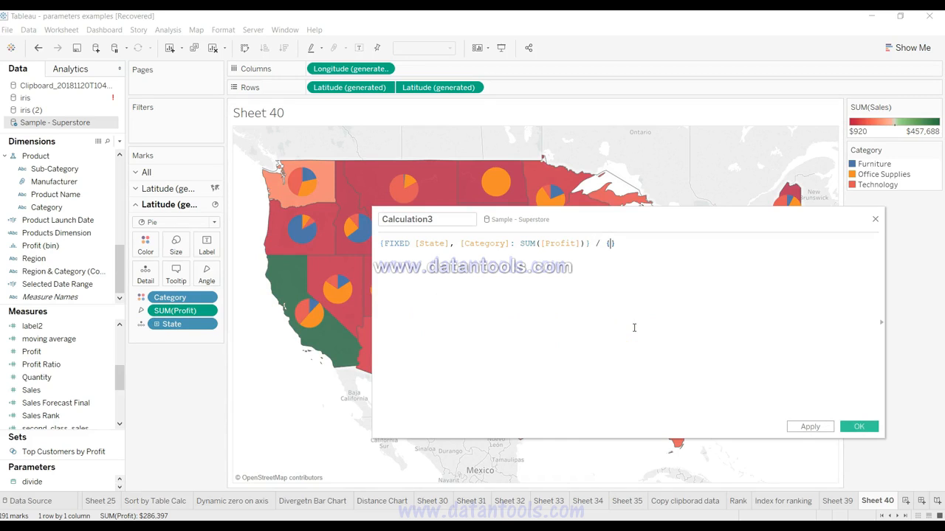
pyautogui.write('FIXED sta')
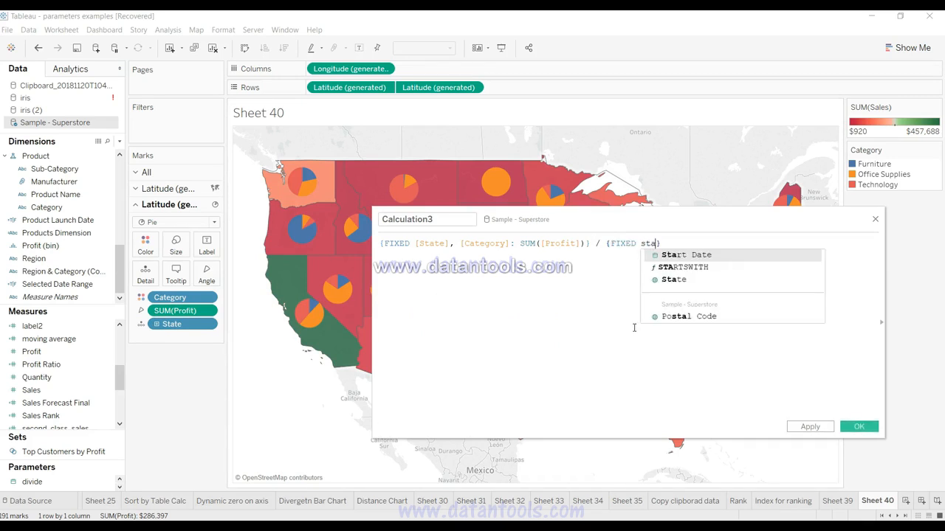
pyautogui.write('t')
pyautogui.press('Return')
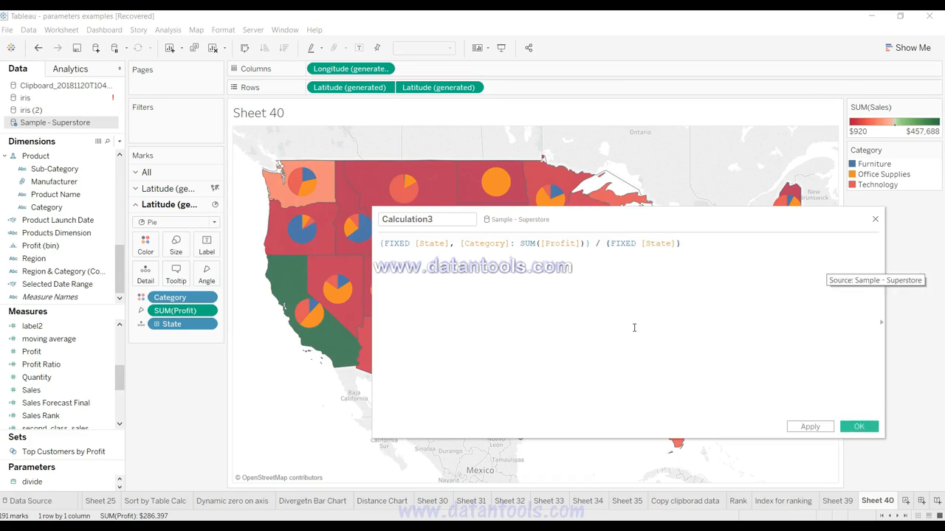
# Step: Complete the second FIXED expression after a colon with the aggregation SUM([Profit])
pyautogui.write(': sum')
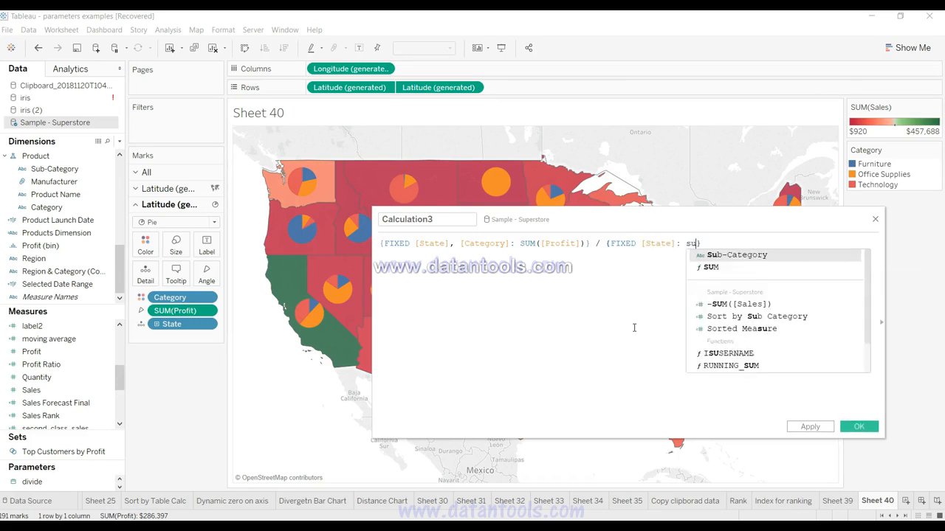
pyautogui.press('Return')
pyautogui.write('profi')
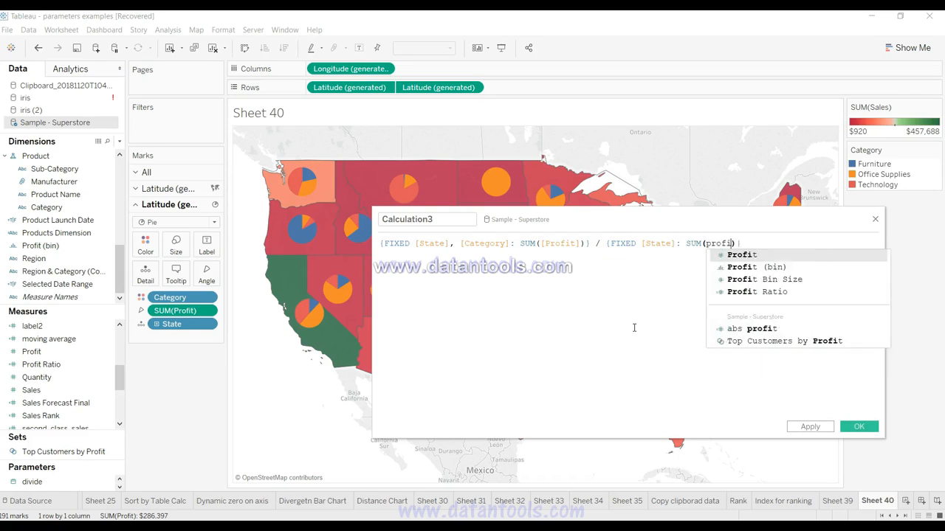
pyautogui.press('Return')
pyautogui.click(768, 251)
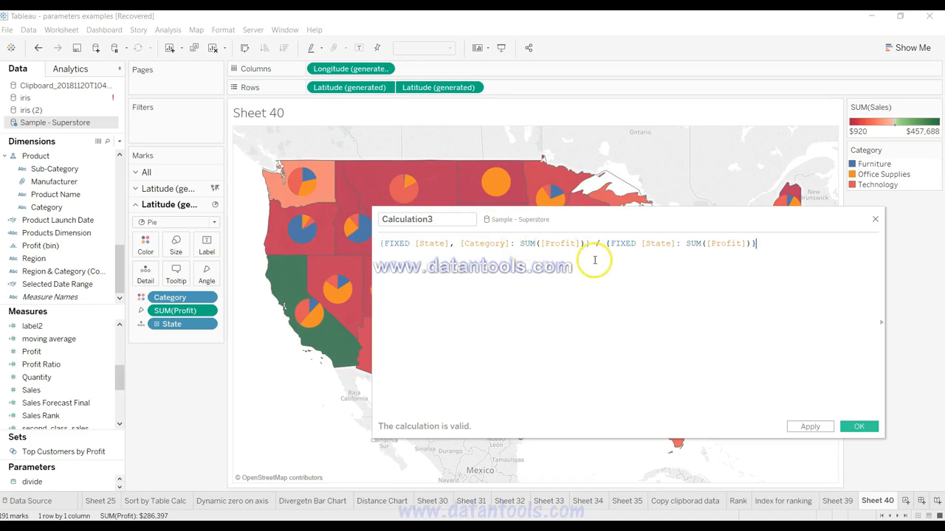
# Step: Review the State dimension in the divisor, then apply and save the calculated field under its default name
pyautogui.moveTo(656, 244); pyautogui.dragTo(696, 243)
pyautogui.click(697, 243)
pyautogui.doubleClick(675, 245)
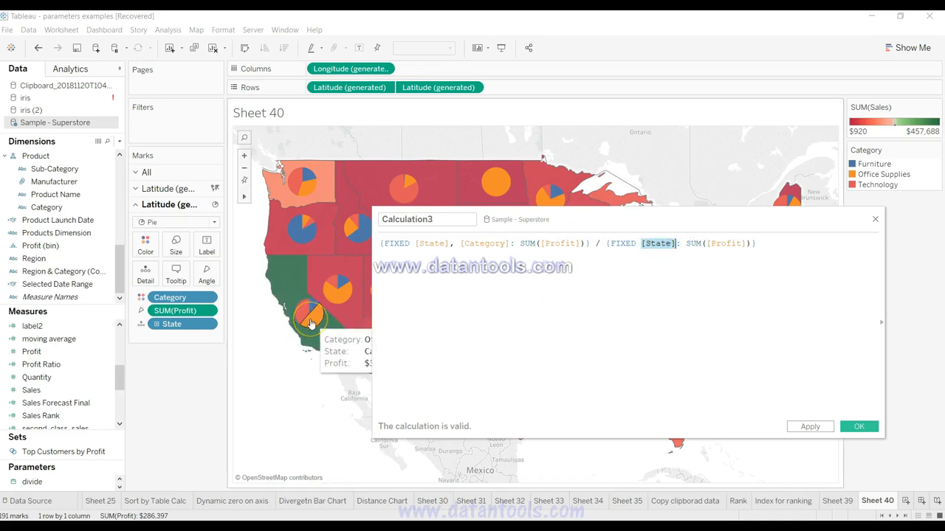
pyautogui.click(816, 431)
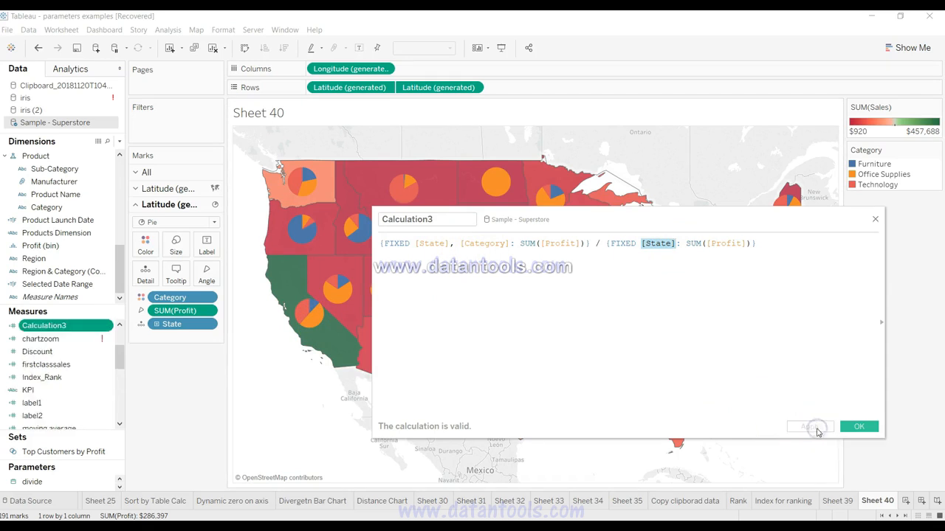
pyautogui.click(443, 221)
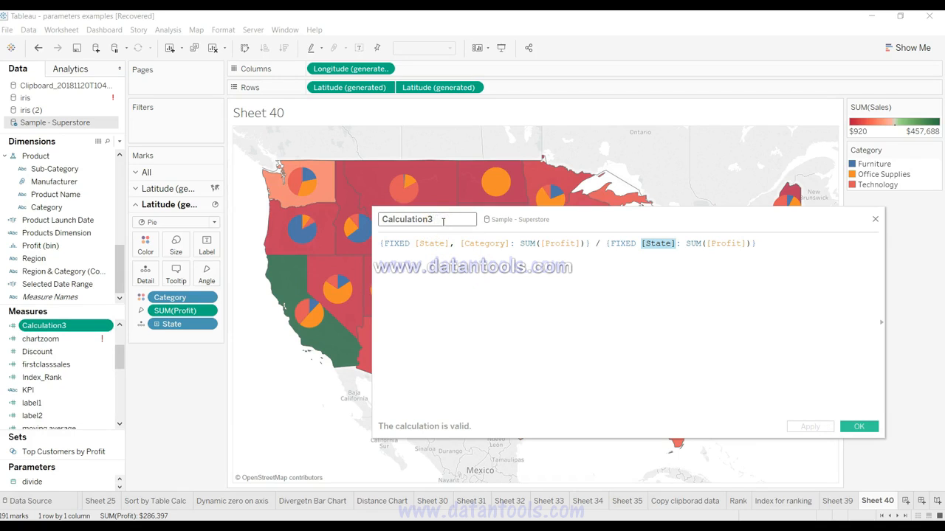
pyautogui.click(859, 427)
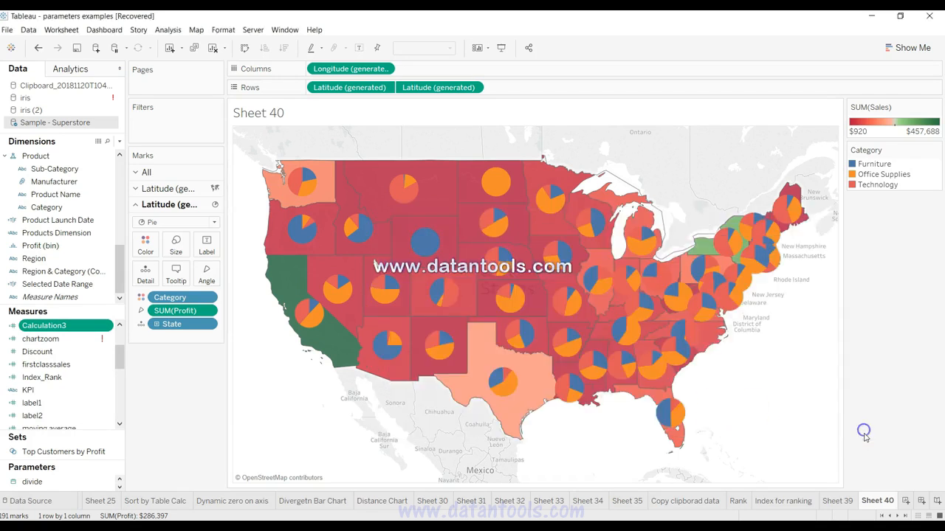
# Step: Add Calculation3 to the detail of the pie layer and check its value in the tooltips of the state pies
pyautogui.moveTo(65, 328); pyautogui.dragTo(147, 278)
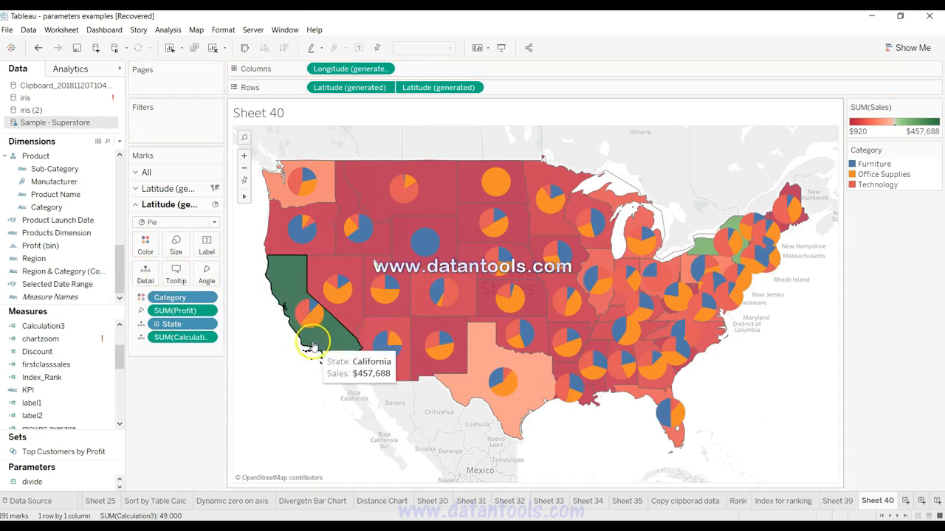
pyautogui.moveTo(304, 326)
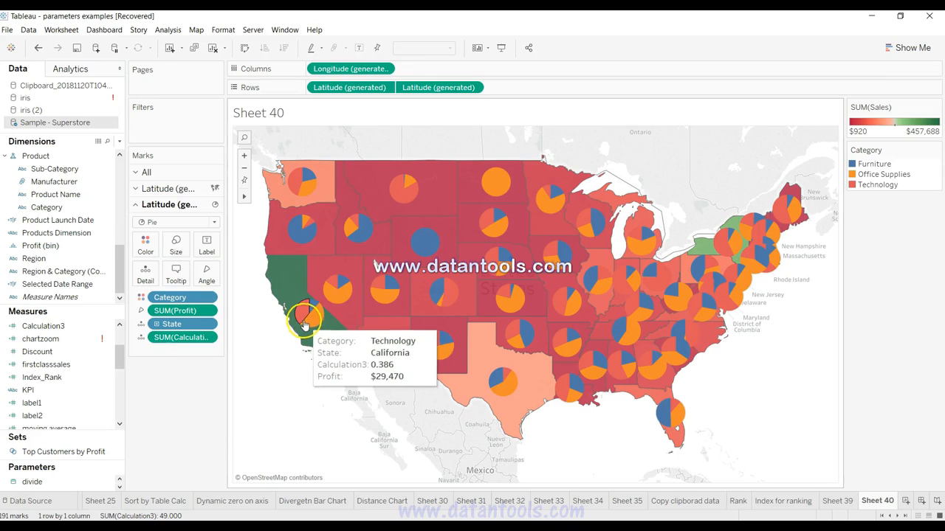
pyautogui.moveTo(332, 290)
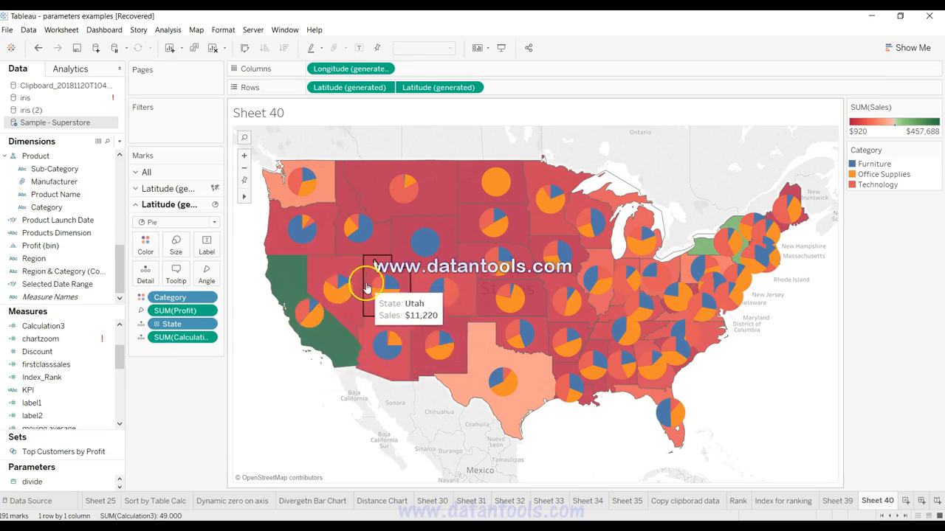
pyautogui.moveTo(381, 295)
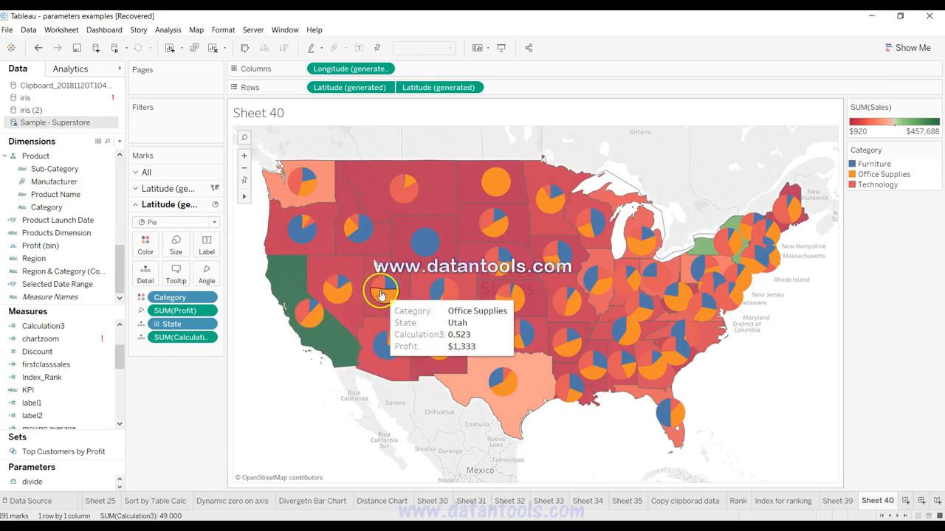
# Step: Change the Calculation3 label in the pie layer's tooltip to "Profit %"
pyautogui.click(175, 274)
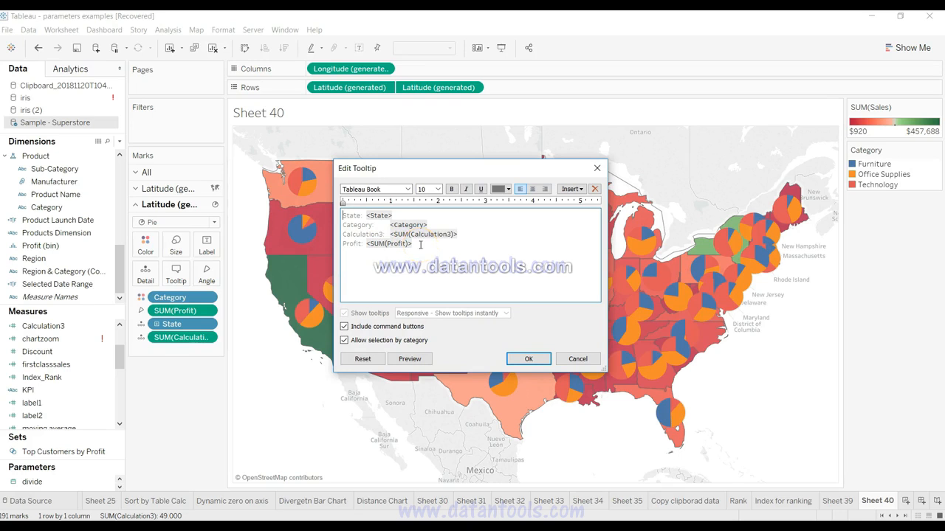
pyautogui.moveTo(411, 244); pyautogui.dragTo(329, 215)
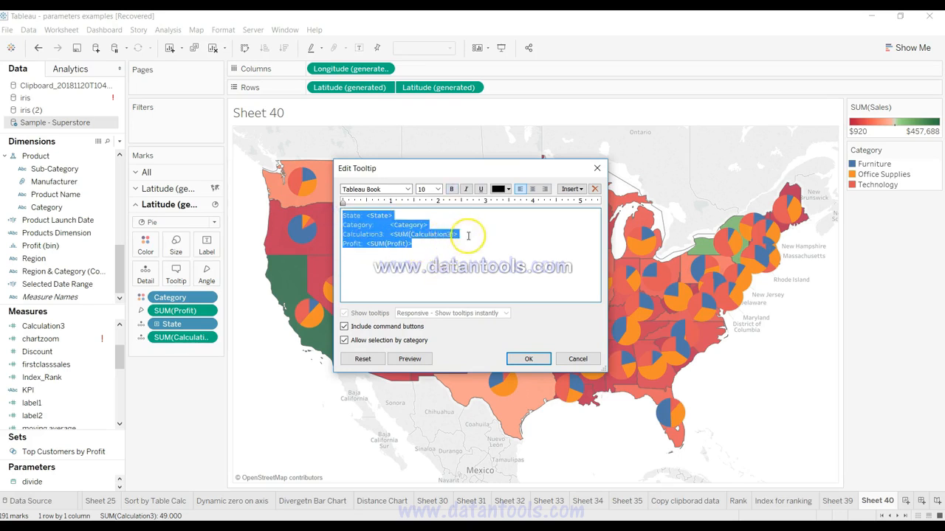
pyautogui.moveTo(384, 234); pyautogui.dragTo(339, 234)
pyautogui.write('Pr')
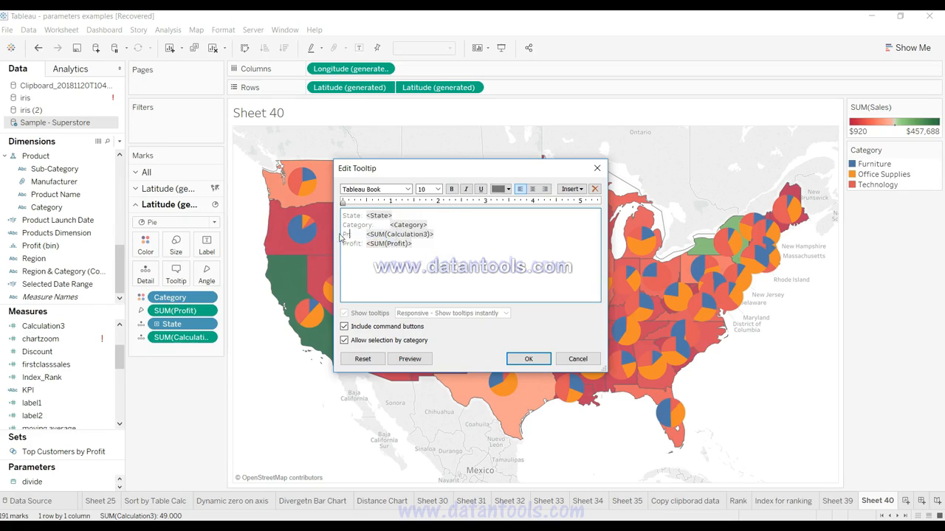
pyautogui.write('ofit %:')
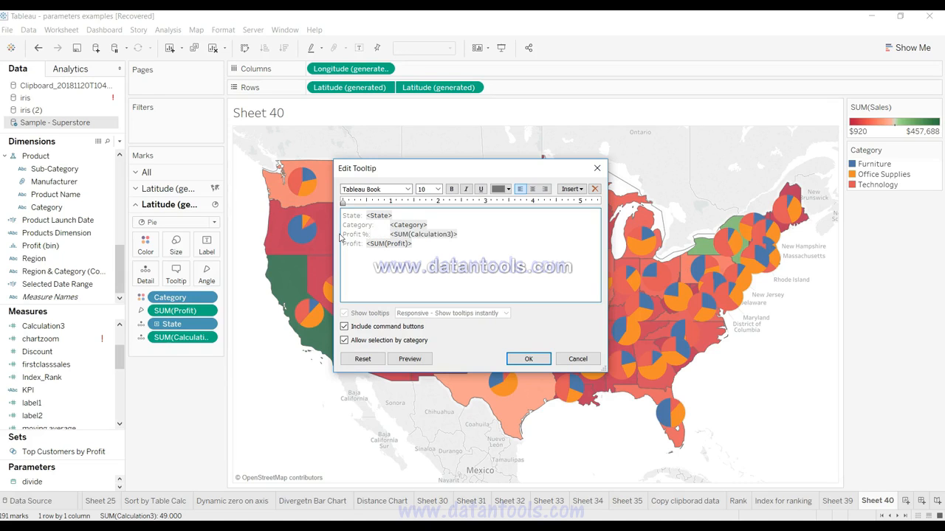
# Step: Set all of the pie layer's tooltip text to font size 12 and black
pyautogui.moveTo(417, 248); pyautogui.dragTo(318, 201)
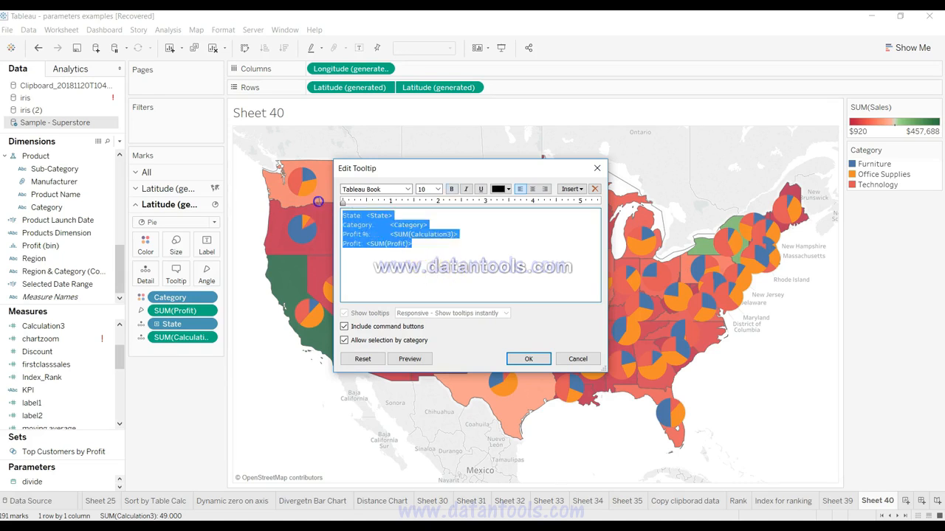
pyautogui.click(437, 189)
pyautogui.click(423, 234)
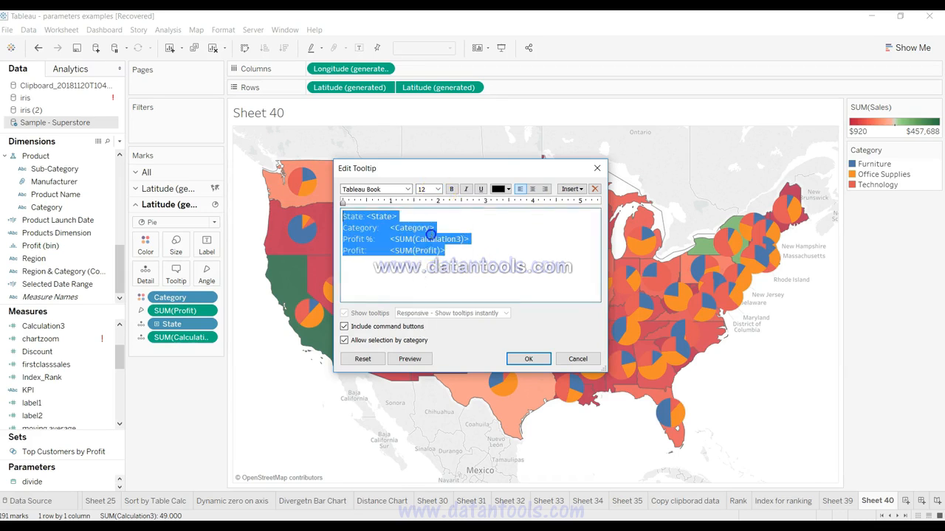
pyautogui.click(507, 189)
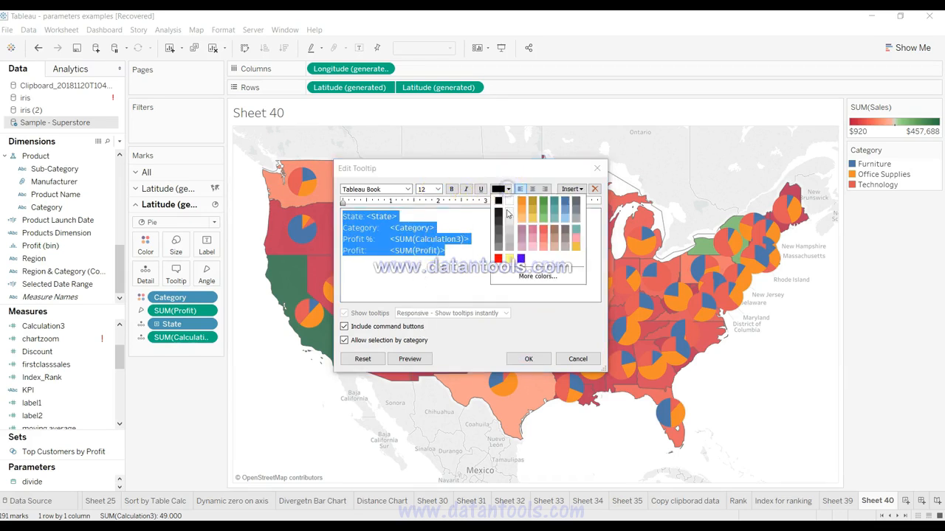
pyautogui.click(499, 201)
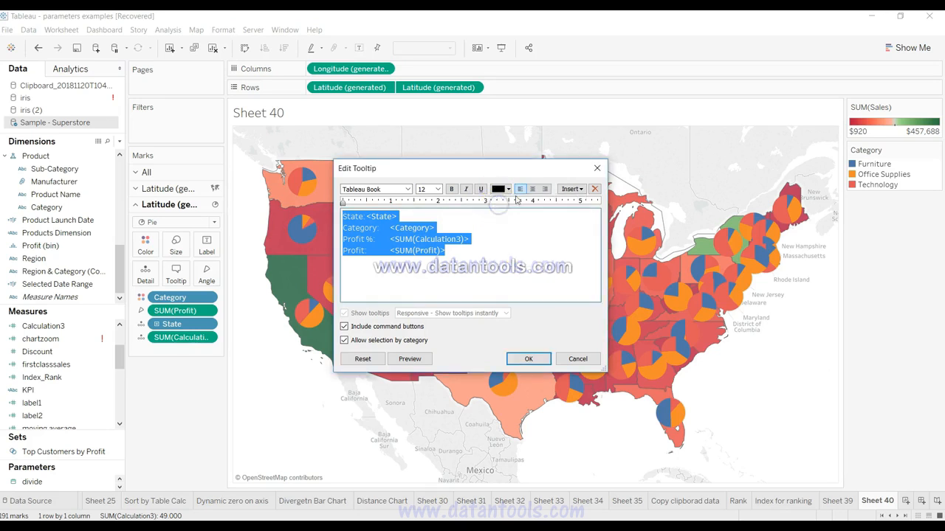
# Step: Browse the fields available for insertion without adding any, and apply the tooltip edits
pyautogui.click(570, 189)
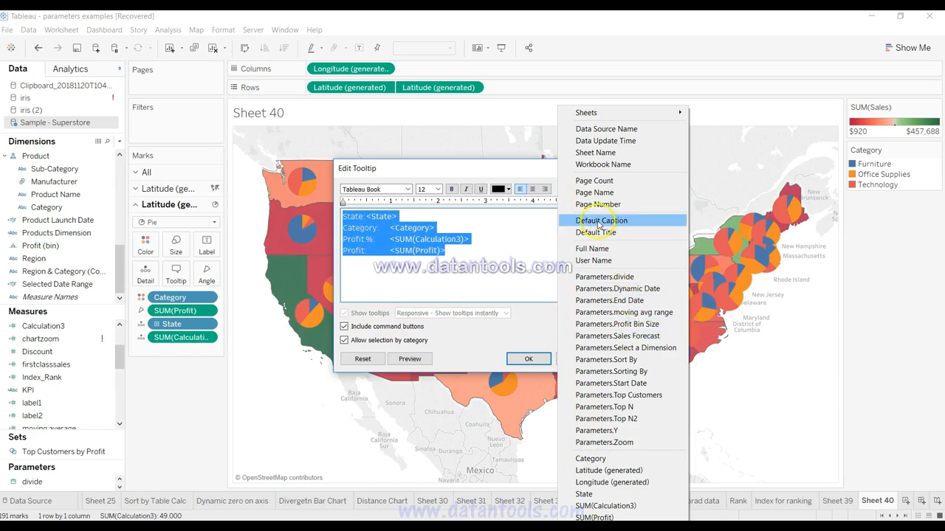
pyautogui.click(506, 239)
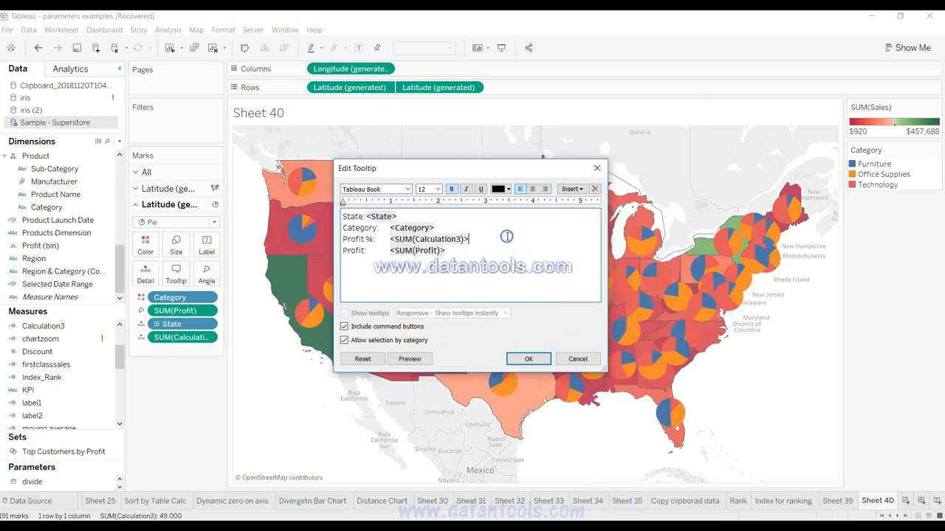
pyautogui.click(575, 189)
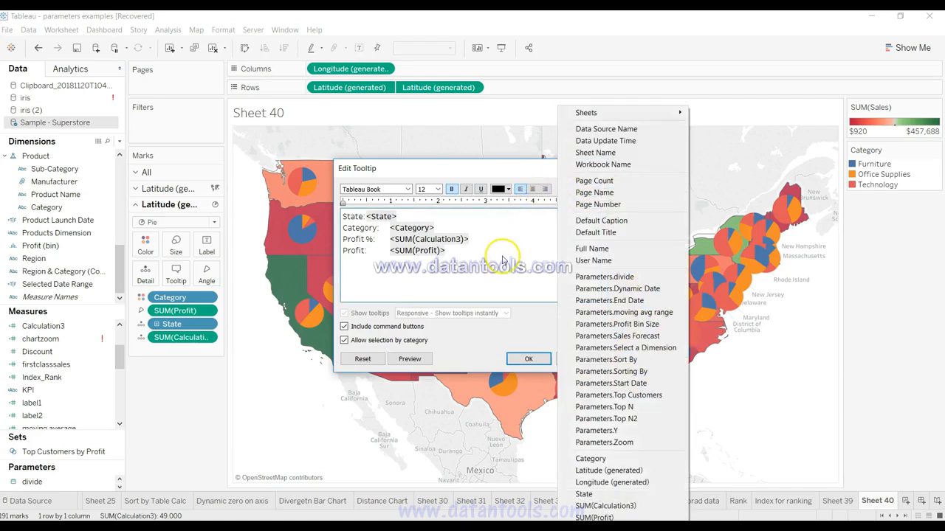
pyautogui.click(502, 260)
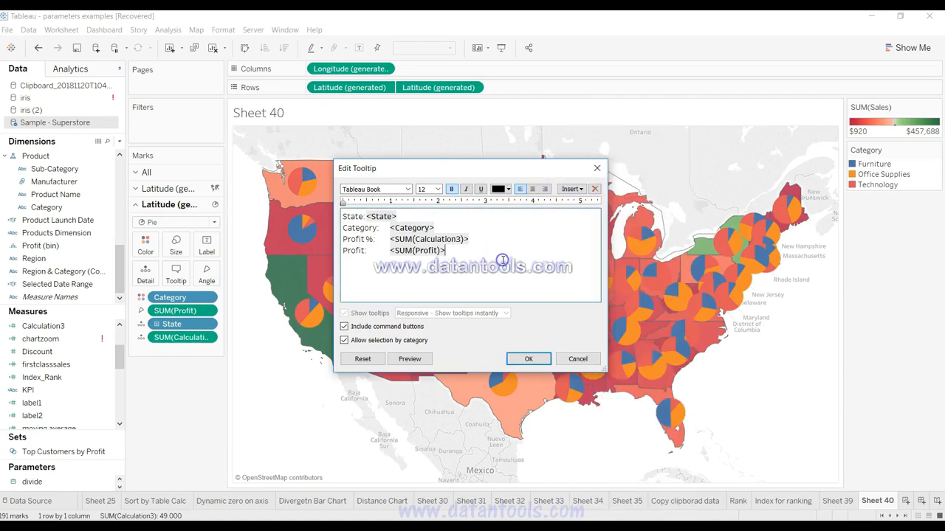
pyautogui.click(539, 361)
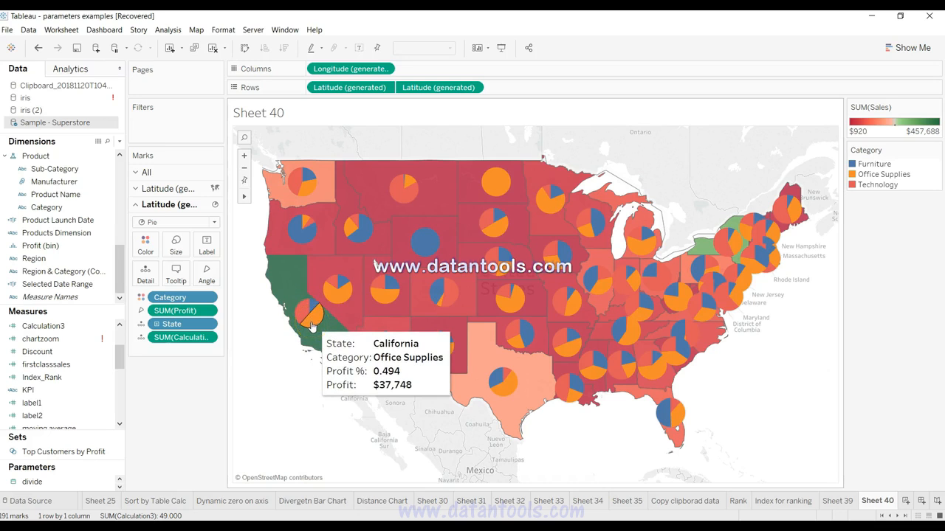
# Step: Open the formatting settings of the Calculation3 measure used in the pie layer
pyautogui.click(207, 337)
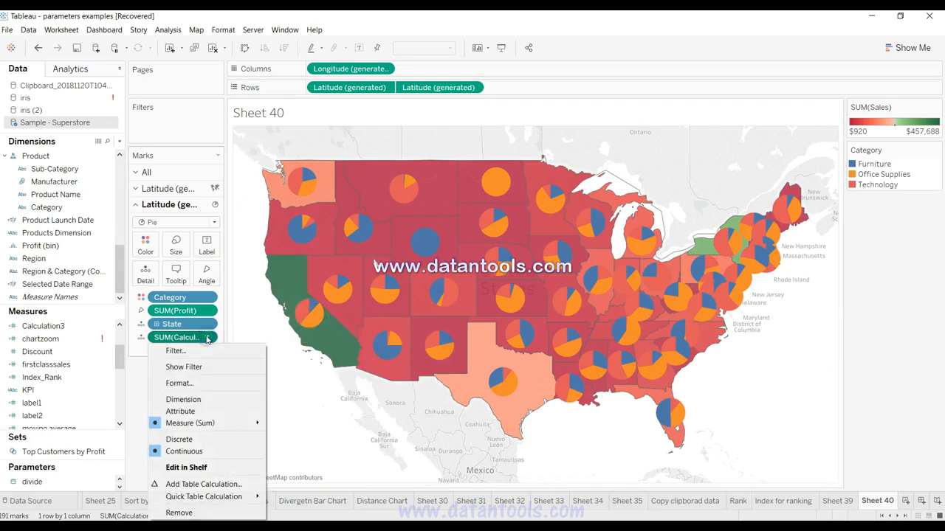
pyautogui.click(204, 383)
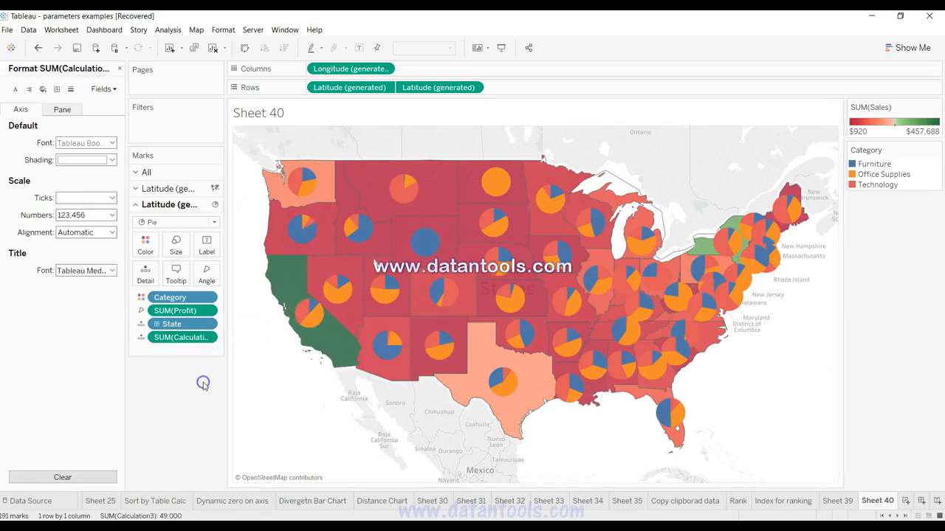
# Step: Try Percentage with 0 decimal places as Calculation3's axis number format, and reset it to Automatic
pyautogui.click(90, 216)
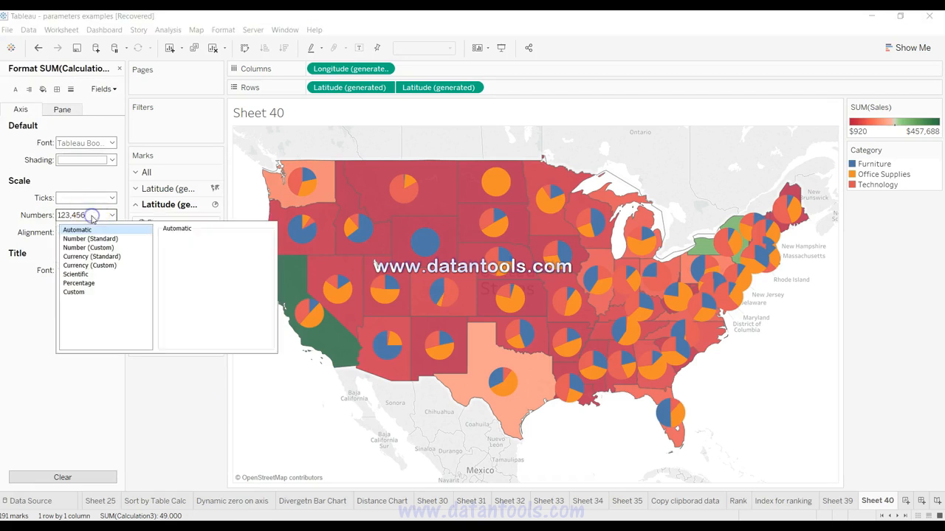
pyautogui.click(90, 283)
pyautogui.click(189, 253)
pyautogui.click(189, 255)
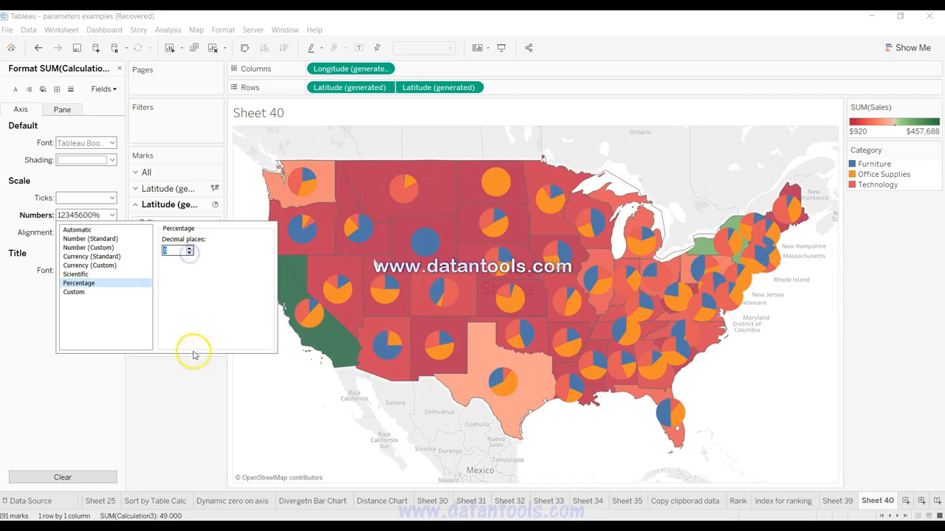
pyautogui.click(191, 385)
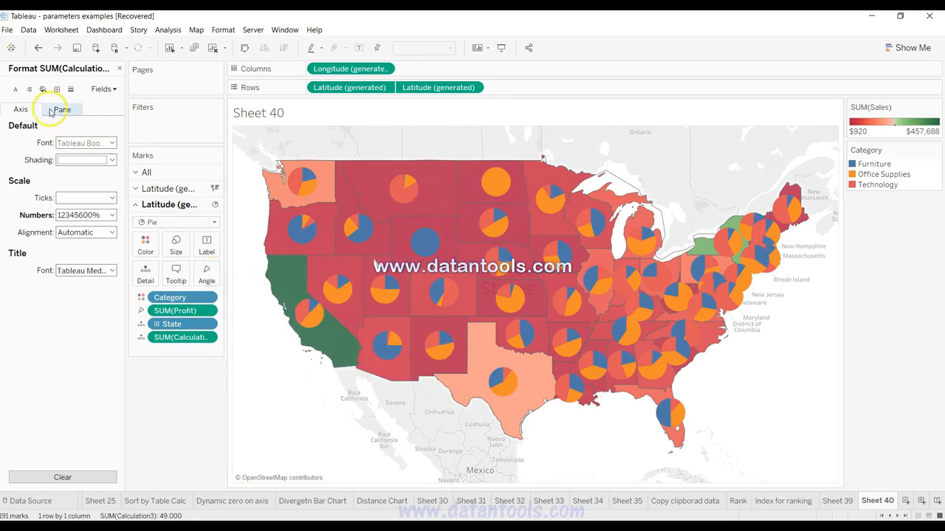
pyautogui.click(69, 215)
pyautogui.click(74, 230)
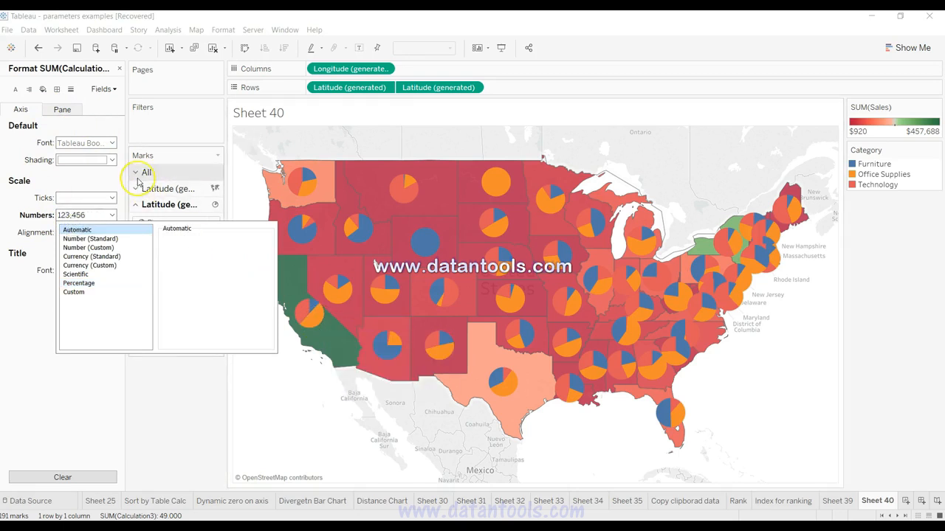
# Step: Set Calculation3's default pane number format to Percentage with 0 decimal places and close the formatting settings
pyautogui.click(61, 109)
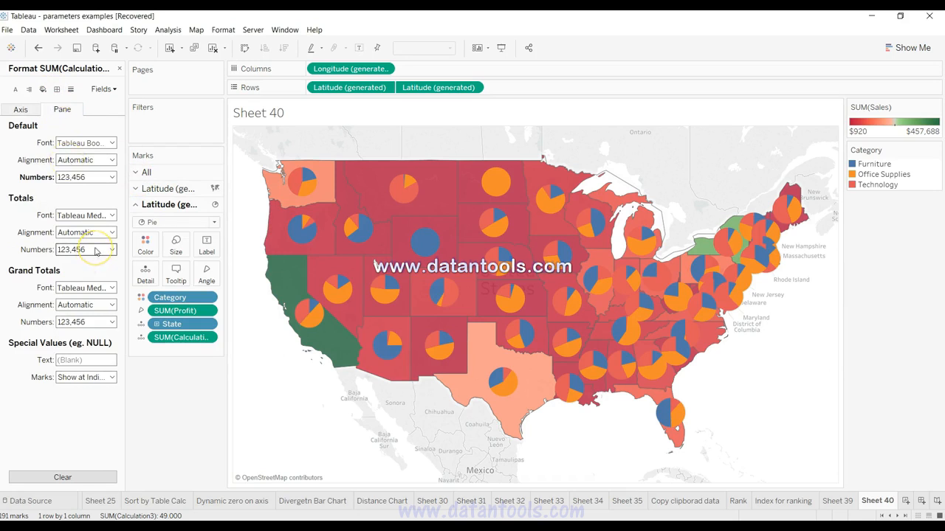
pyautogui.click(96, 177)
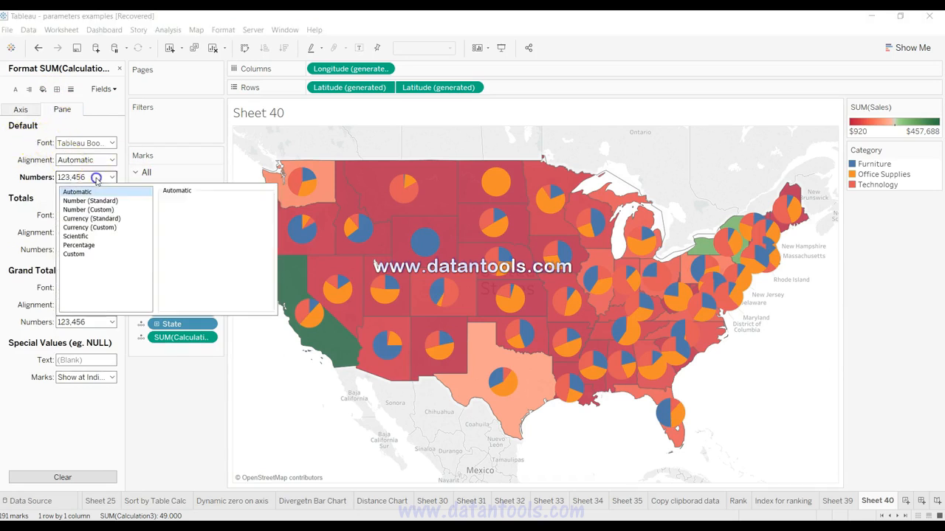
pyautogui.click(98, 245)
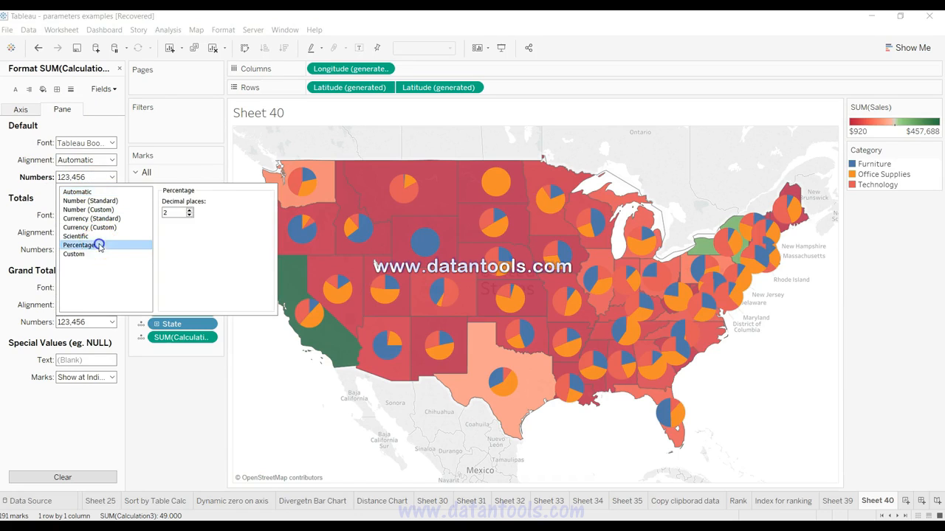
pyautogui.click(189, 216)
pyautogui.click(189, 215)
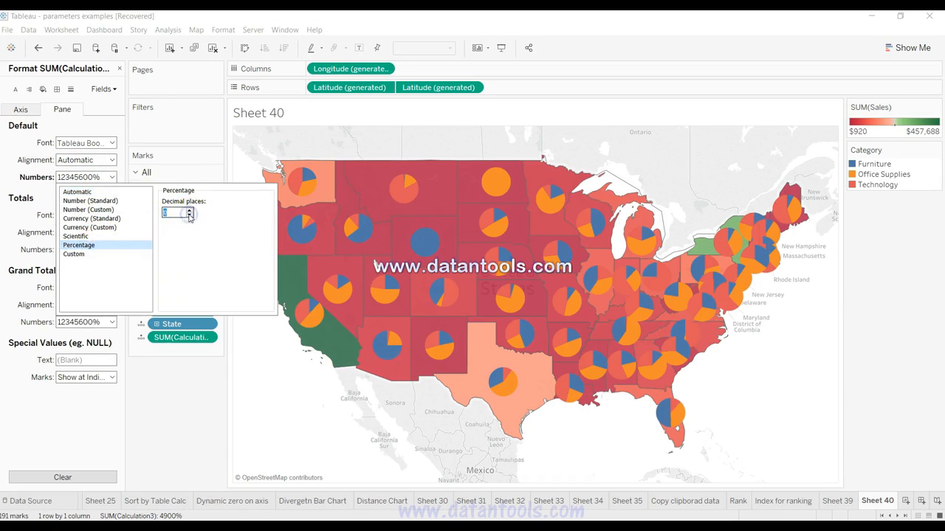
pyautogui.click(193, 399)
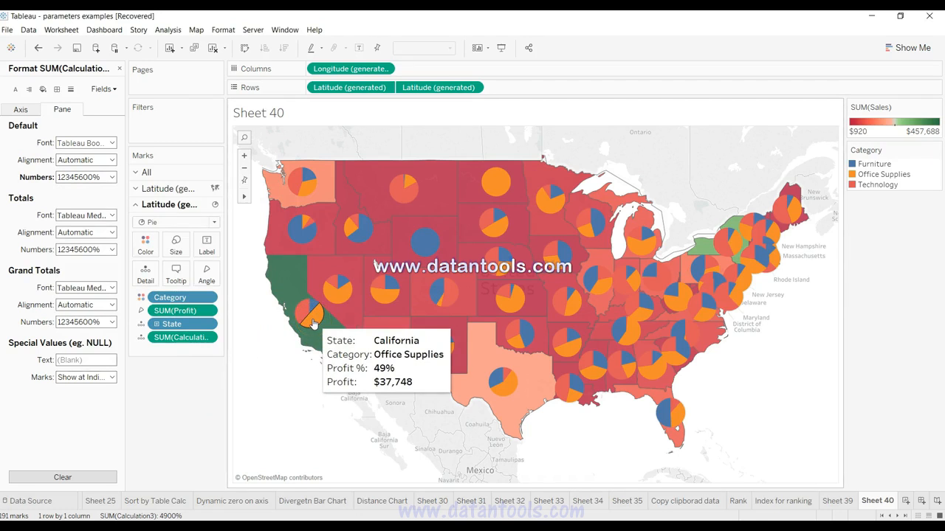
pyautogui.click(119, 68)
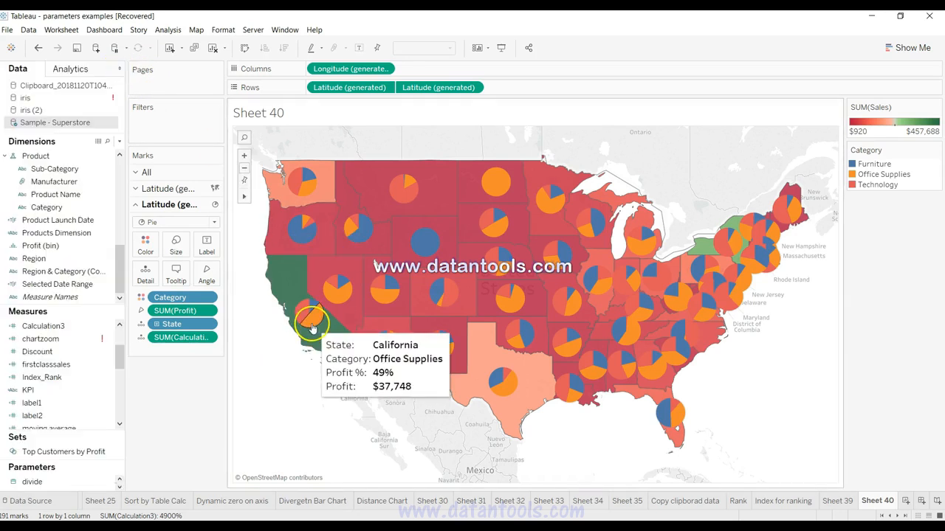
# Step: Open the Calculation3 formula and examine its State and Category FIXED expression and its State-level FIXED divisor
pyautogui.click(109, 325)
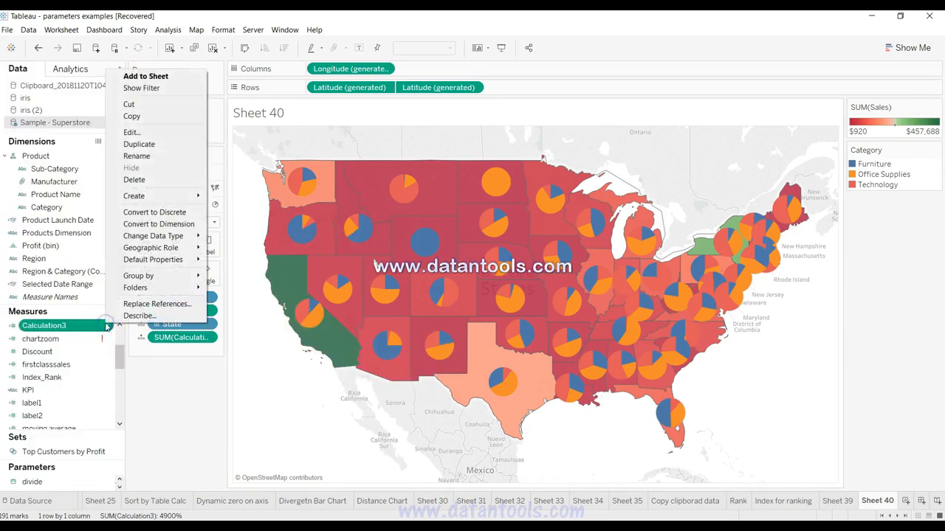
pyautogui.click(151, 133)
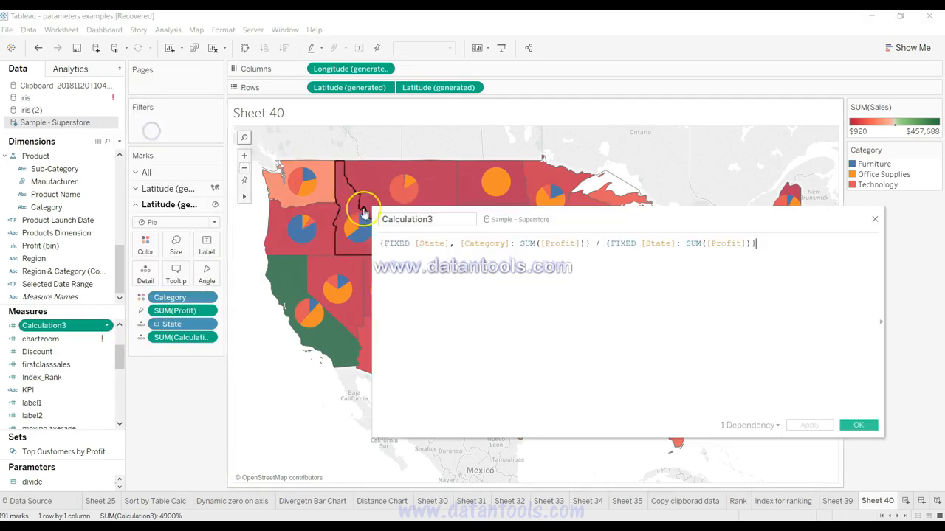
pyautogui.moveTo(383, 243); pyautogui.dragTo(565, 244)
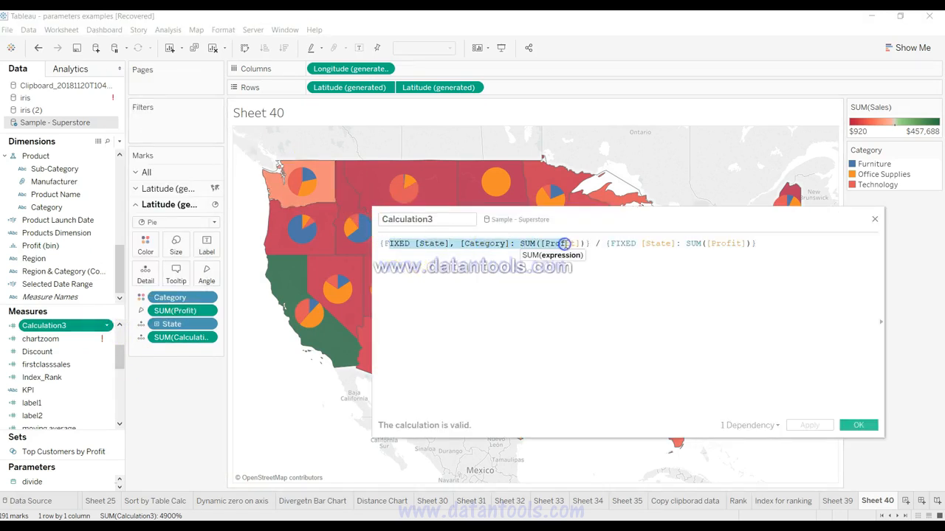
pyautogui.click(566, 244)
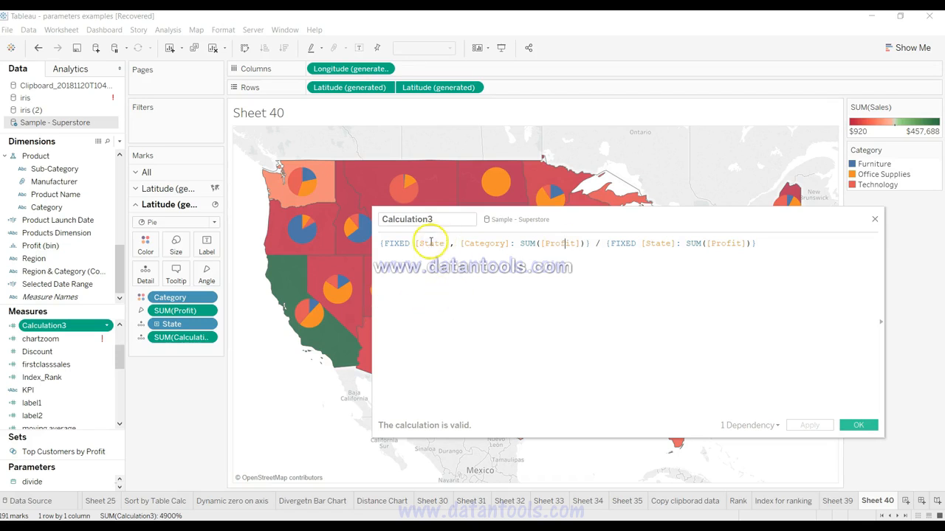
pyautogui.moveTo(420, 243); pyautogui.dragTo(511, 244)
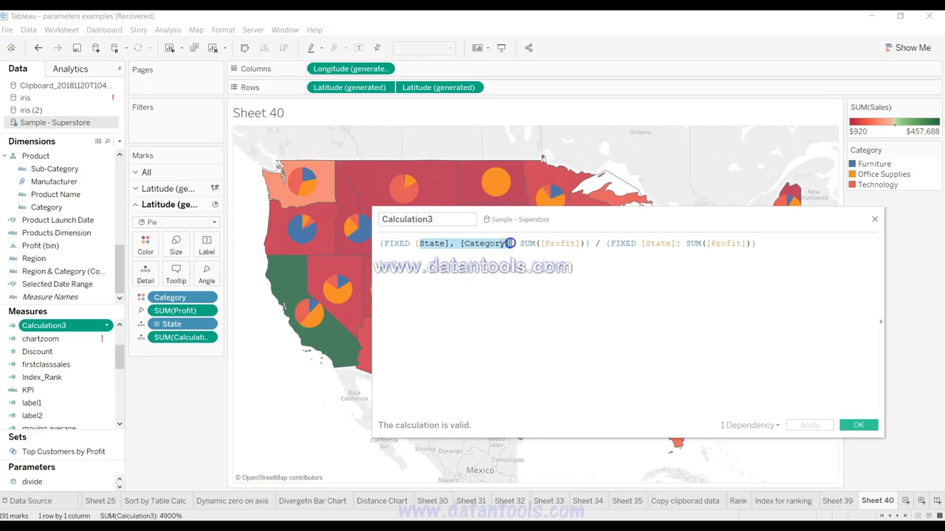
pyautogui.click(509, 244)
pyautogui.click(544, 245)
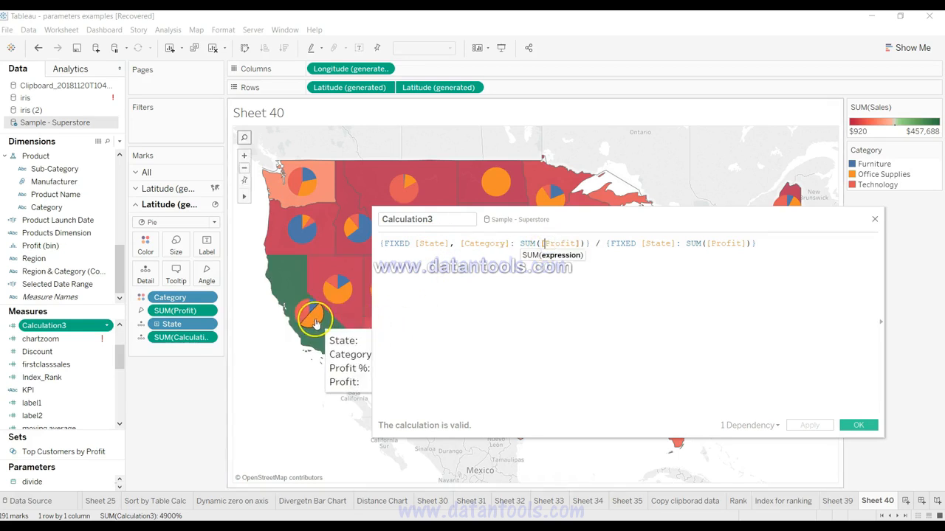
pyautogui.moveTo(606, 243); pyautogui.dragTo(765, 256)
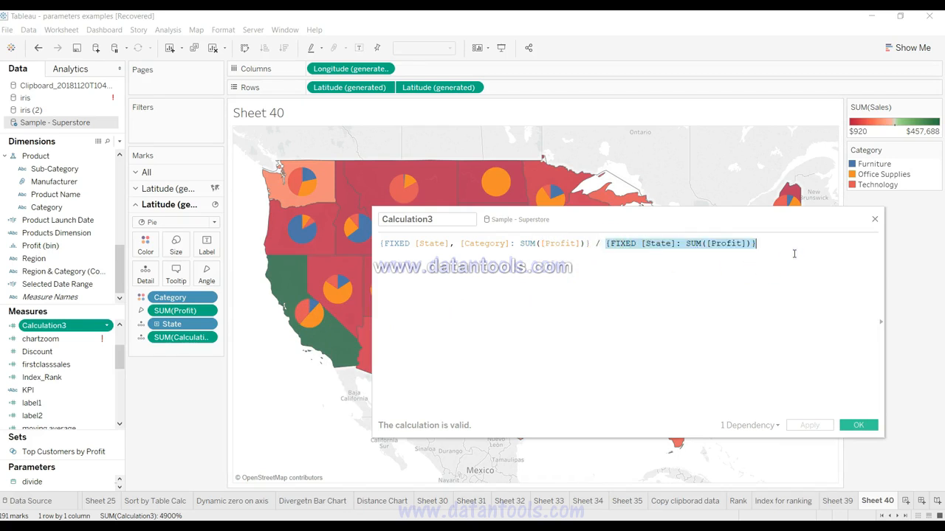
pyautogui.click(777, 365)
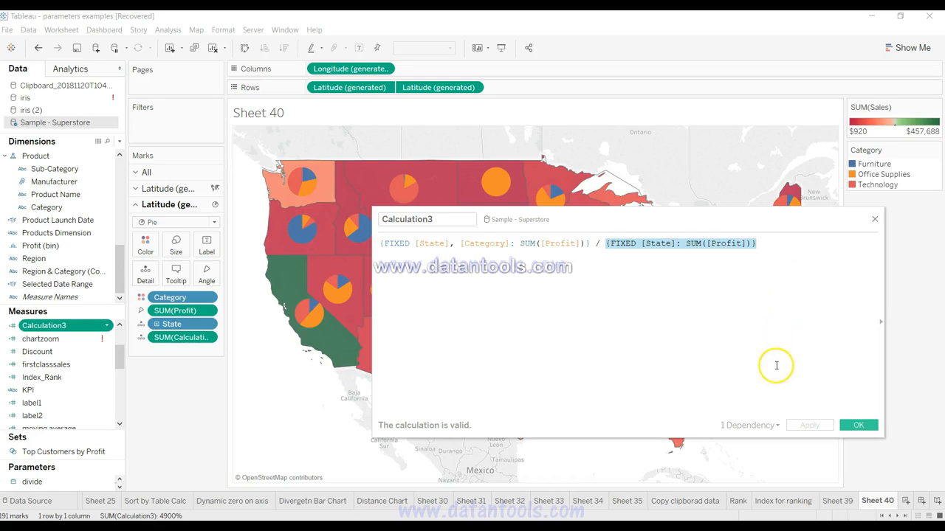